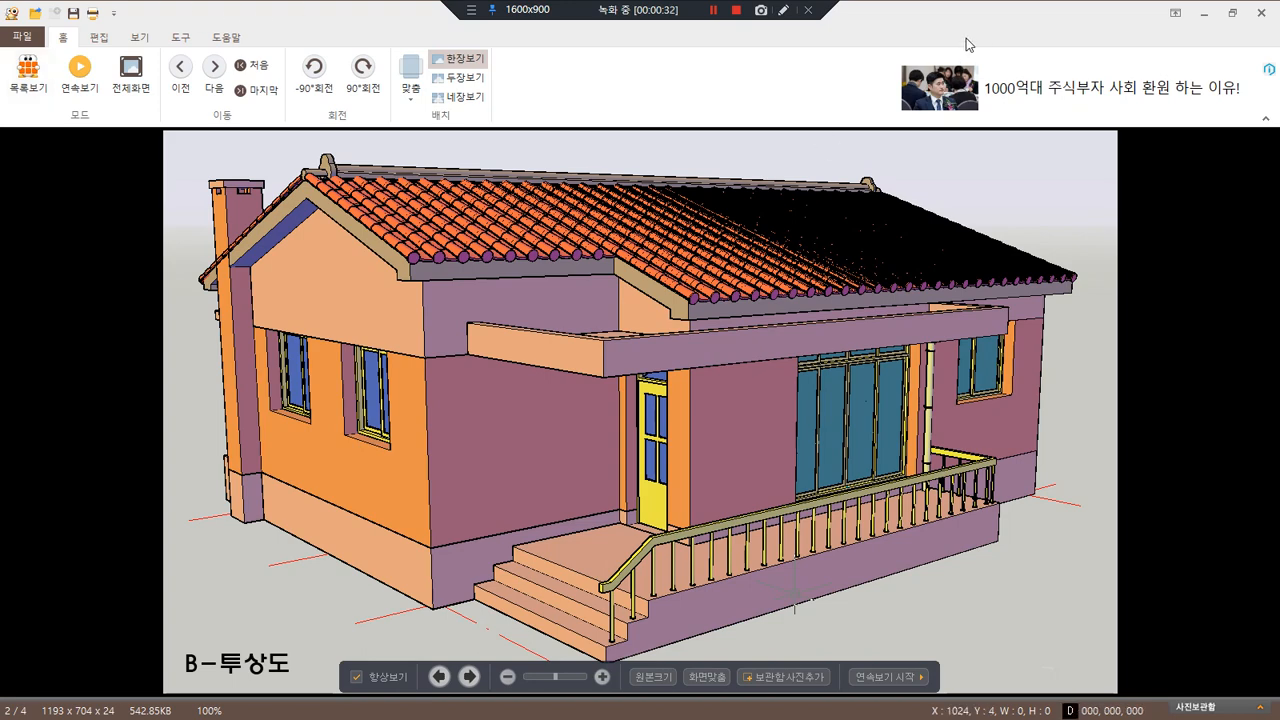
# Show the last image, the B floor plan, and examine its section line A and the elevation viewing directions
pyautogui.press('End')
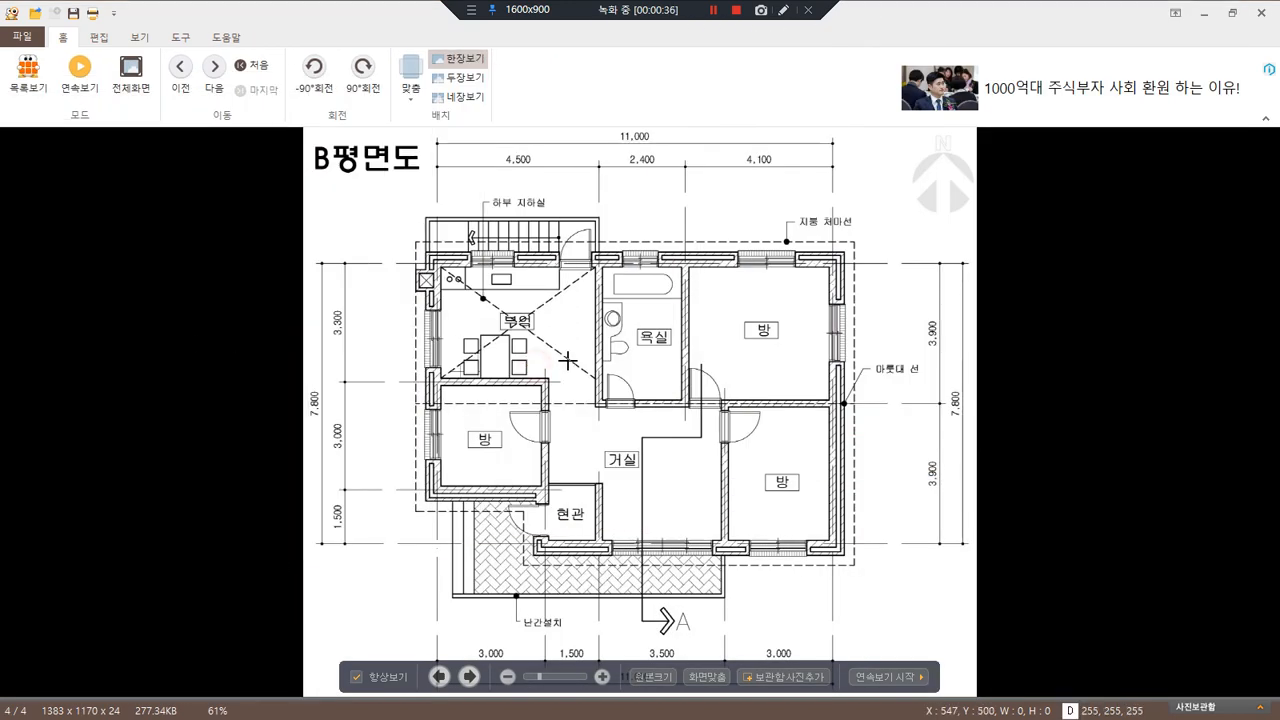
pyautogui.moveTo(566, 331)
pyautogui.mouseDown()
pyautogui.moveTo(566, 622)
pyautogui.moveTo(597, 628)
pyautogui.mouseUp()
pyautogui.moveTo(566, 341); pyautogui.dragTo(586, 352)
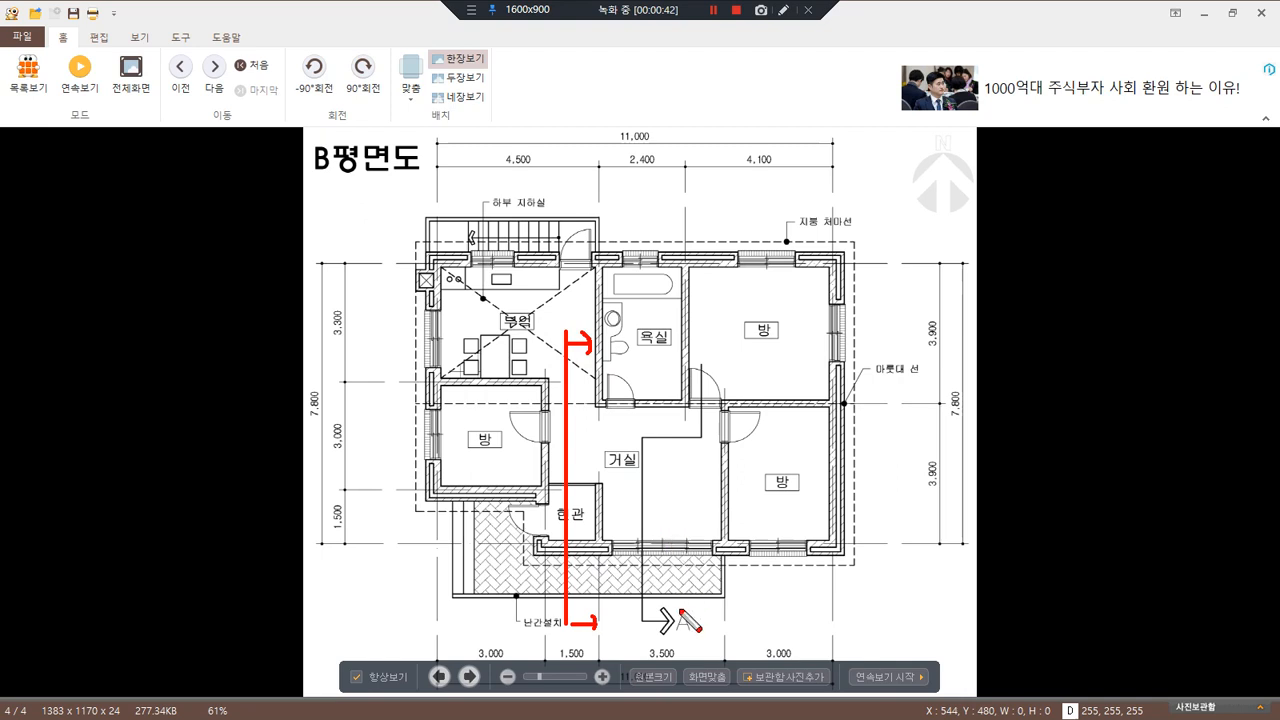
pyautogui.press('Delete')
pyautogui.moveTo(678, 645)
pyautogui.mouseDown()
pyautogui.moveTo(672, 580)
pyautogui.moveTo(690, 596)
pyautogui.moveTo(679, 592)
pyautogui.mouseUp()
pyautogui.moveTo(668, 637)
pyautogui.mouseDown()
pyautogui.moveTo(659, 592)
pyautogui.moveTo(705, 585)
pyautogui.mouseUp()
pyautogui.moveTo(187, 392)
pyautogui.mouseDown()
pyautogui.moveTo(272, 391)
pyautogui.moveTo(259, 434)
pyautogui.mouseUp()
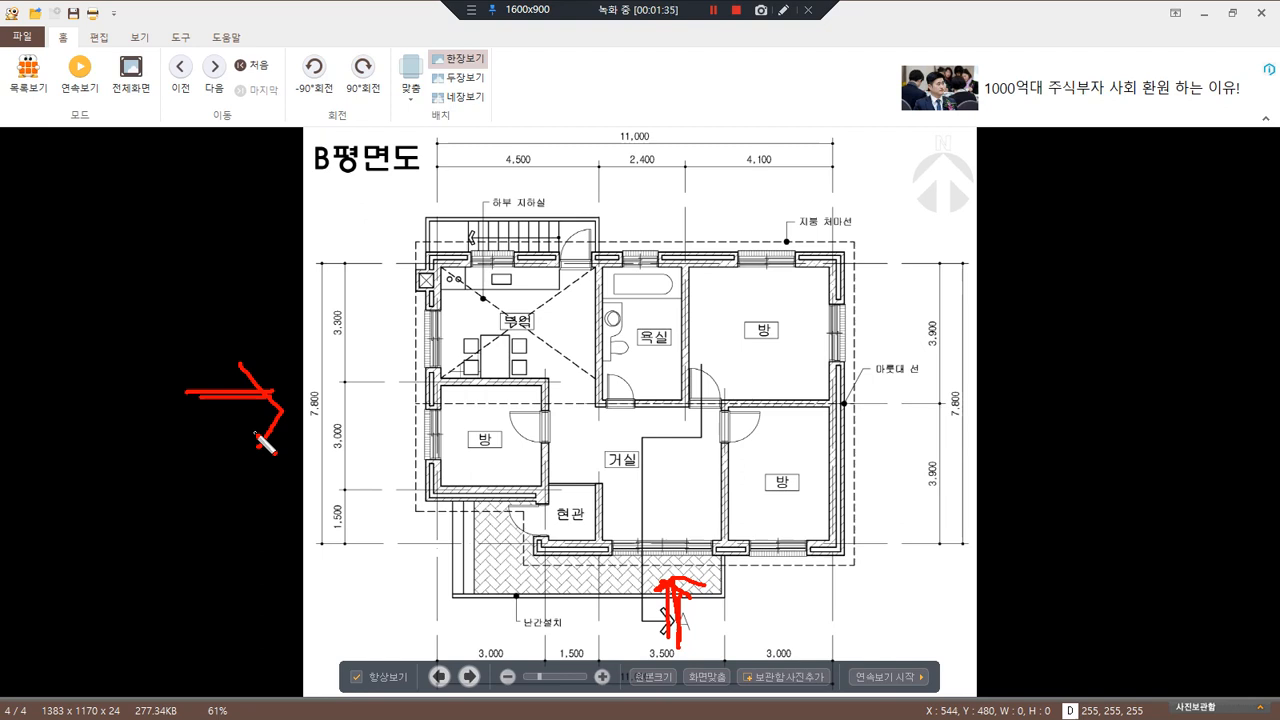
pyautogui.moveTo(1076, 377); pyautogui.dragTo(1024, 379)
pyautogui.moveTo(157, 391)
pyautogui.mouseDown()
pyautogui.moveTo(229, 394)
pyautogui.moveTo(212, 424)
pyautogui.mouseUp()
# Examine the roof ridge line across the floor plan and the directions in which the roof slopes away from it
pyautogui.moveTo(421, 407); pyautogui.dragTo(870, 406)
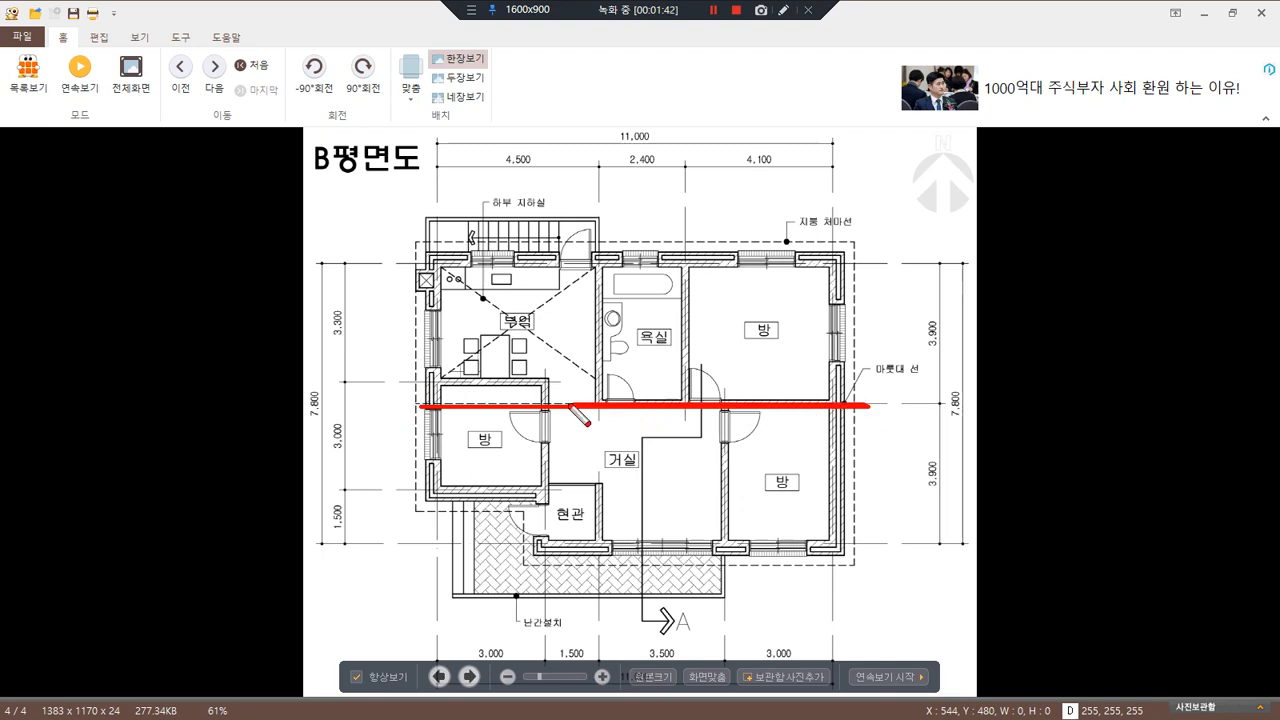
pyautogui.moveTo(470, 397); pyautogui.dragTo(562, 263)
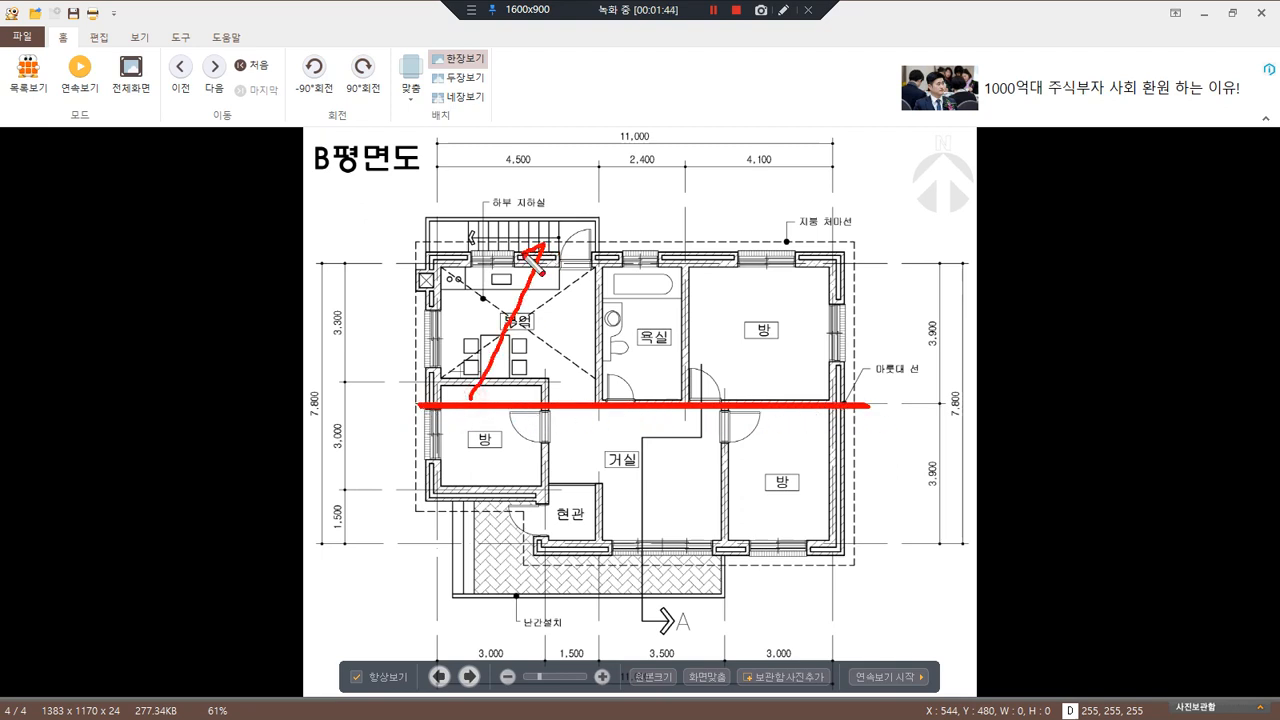
pyautogui.moveTo(482, 413)
pyautogui.mouseDown()
pyautogui.moveTo(520, 486)
pyautogui.moveTo(501, 479)
pyautogui.mouseUp()
pyautogui.moveTo(616, 412)
pyautogui.mouseDown()
pyautogui.moveTo(696, 527)
pyautogui.moveTo(680, 524)
pyautogui.mouseUp()
pyautogui.moveTo(684, 404)
pyautogui.mouseDown()
pyautogui.moveTo(740, 276)
pyautogui.moveTo(710, 270)
pyautogui.moveTo(748, 275)
pyautogui.mouseUp()
pyautogui.moveTo(124, 405); pyautogui.dragTo(262, 409)
pyautogui.moveTo(170, 425); pyautogui.dragTo(264, 415)
pyautogui.moveTo(248, 380)
pyautogui.mouseDown()
pyautogui.moveTo(286, 423)
pyautogui.moveTo(266, 446)
pyautogui.mouseUp()
pyautogui.moveTo(1098, 400)
pyautogui.mouseDown()
pyautogui.moveTo(993, 401)
pyautogui.moveTo(984, 411)
pyautogui.moveTo(998, 429)
pyautogui.mouseUp()
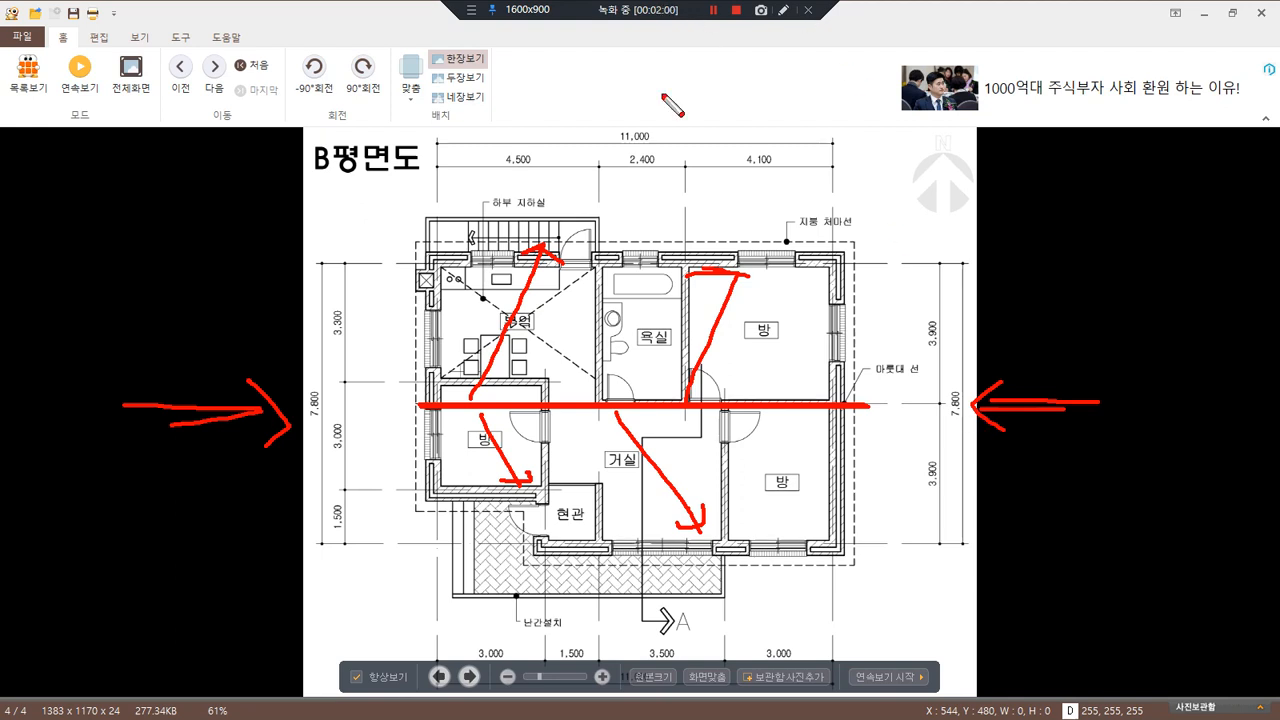
pyautogui.moveTo(474, 420); pyautogui.dragTo(502, 418)
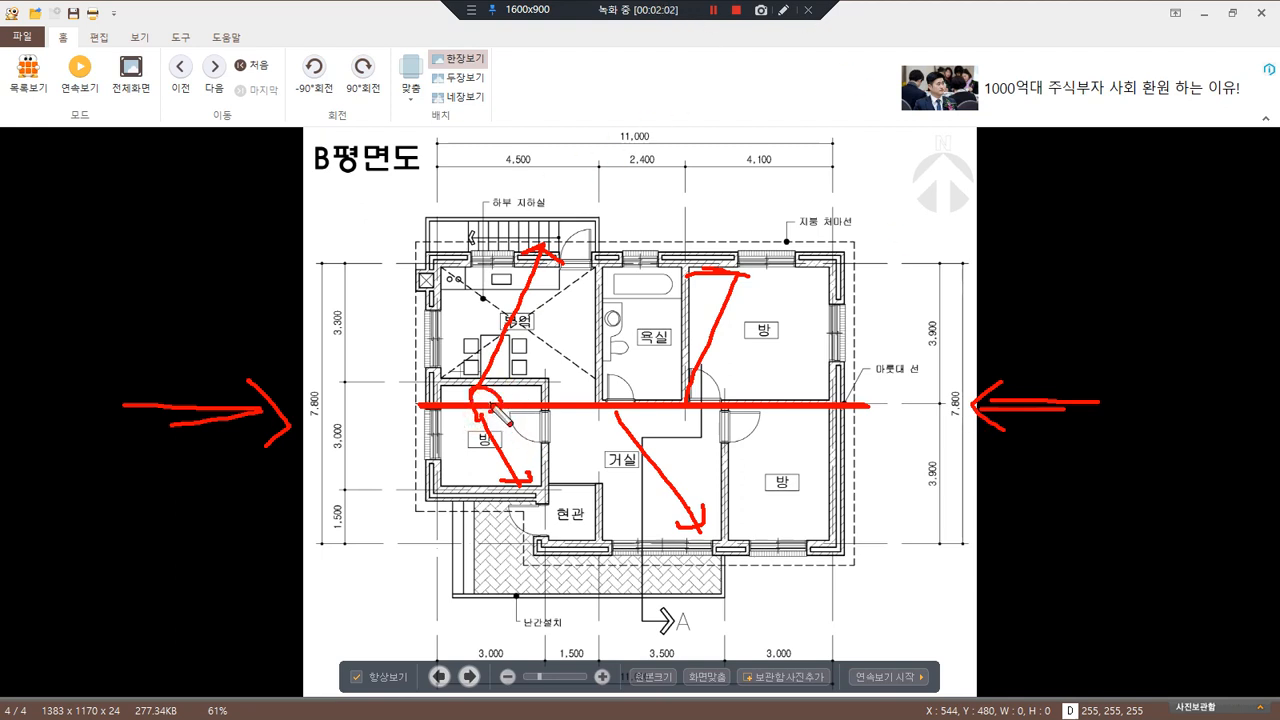
# Examine the south and west viewing directions on the floor plan in relation to the roof ridge line
pyautogui.press('Delete')
pyautogui.moveTo(566, 676); pyautogui.dragTo(536, 565)
pyautogui.moveTo(536, 566)
pyautogui.mouseDown()
pyautogui.moveTo(502, 603)
pyautogui.moveTo(573, 582)
pyautogui.mouseUp()
pyautogui.moveTo(373, 405); pyautogui.dragTo(953, 404)
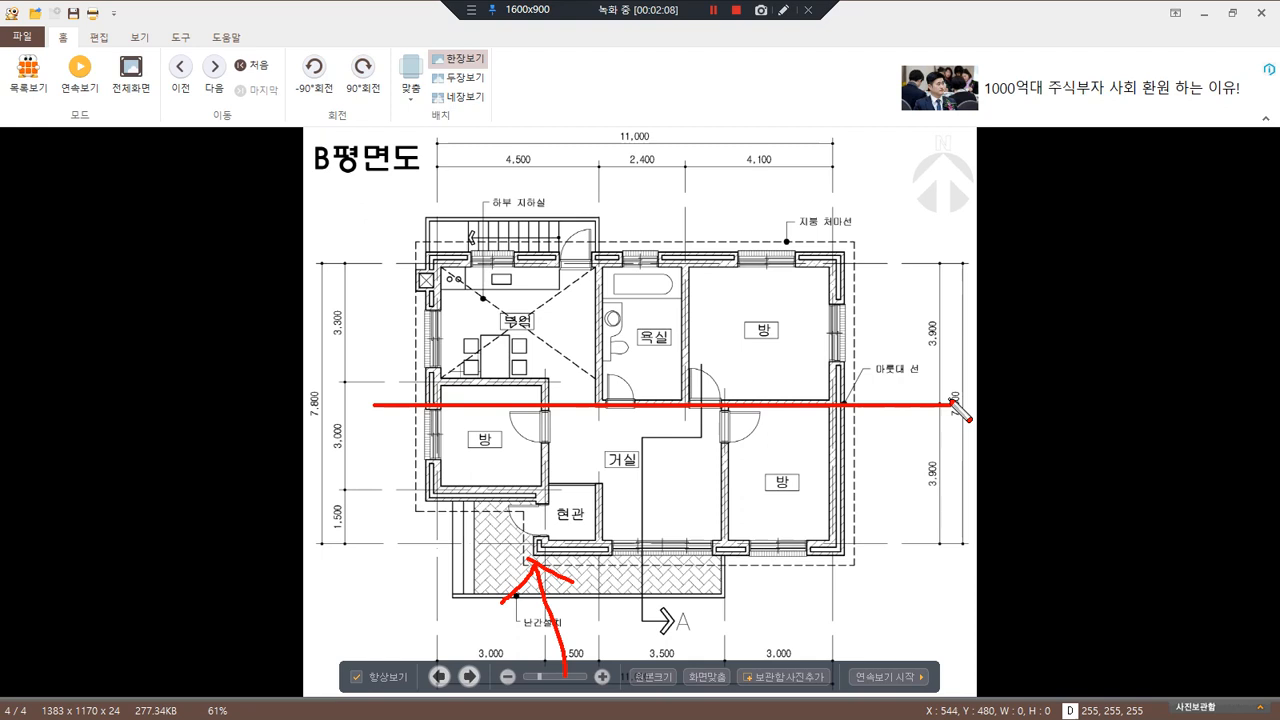
pyautogui.moveTo(412, 407); pyautogui.dragTo(231, 405)
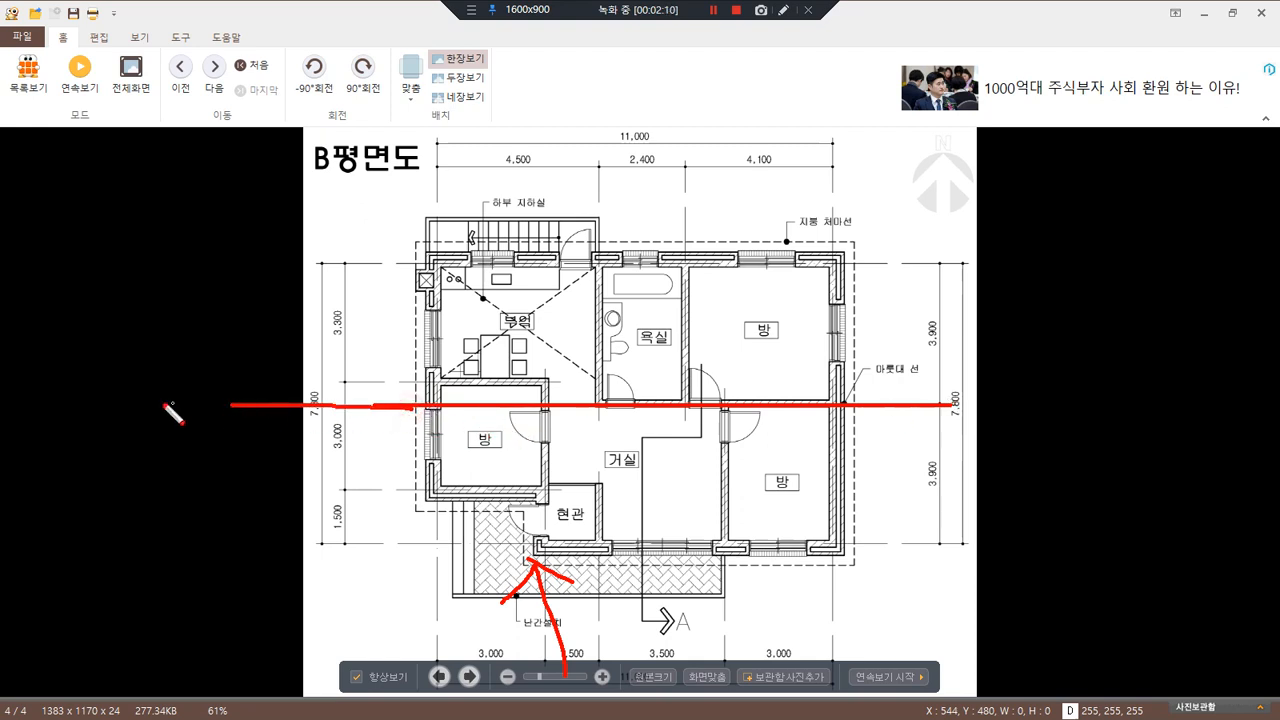
pyautogui.press('Delete')
pyautogui.moveTo(77, 411)
pyautogui.mouseDown()
pyautogui.moveTo(268, 411)
pyautogui.moveTo(248, 456)
pyautogui.mouseUp()
pyautogui.moveTo(286, 416)
pyautogui.mouseDown()
pyautogui.moveTo(395, 416)
pyautogui.moveTo(395, 435)
pyautogui.mouseUp()
pyautogui.moveTo(102, 377); pyautogui.dragTo(380, 378)
pyautogui.moveTo(332, 348)
pyautogui.mouseDown()
pyautogui.moveTo(350, 355)
pyautogui.moveTo(352, 392)
pyautogui.mouseUp()
pyautogui.moveTo(117, 350)
pyautogui.mouseDown()
pyautogui.moveTo(414, 350)
pyautogui.moveTo(384, 374)
pyautogui.mouseUp()
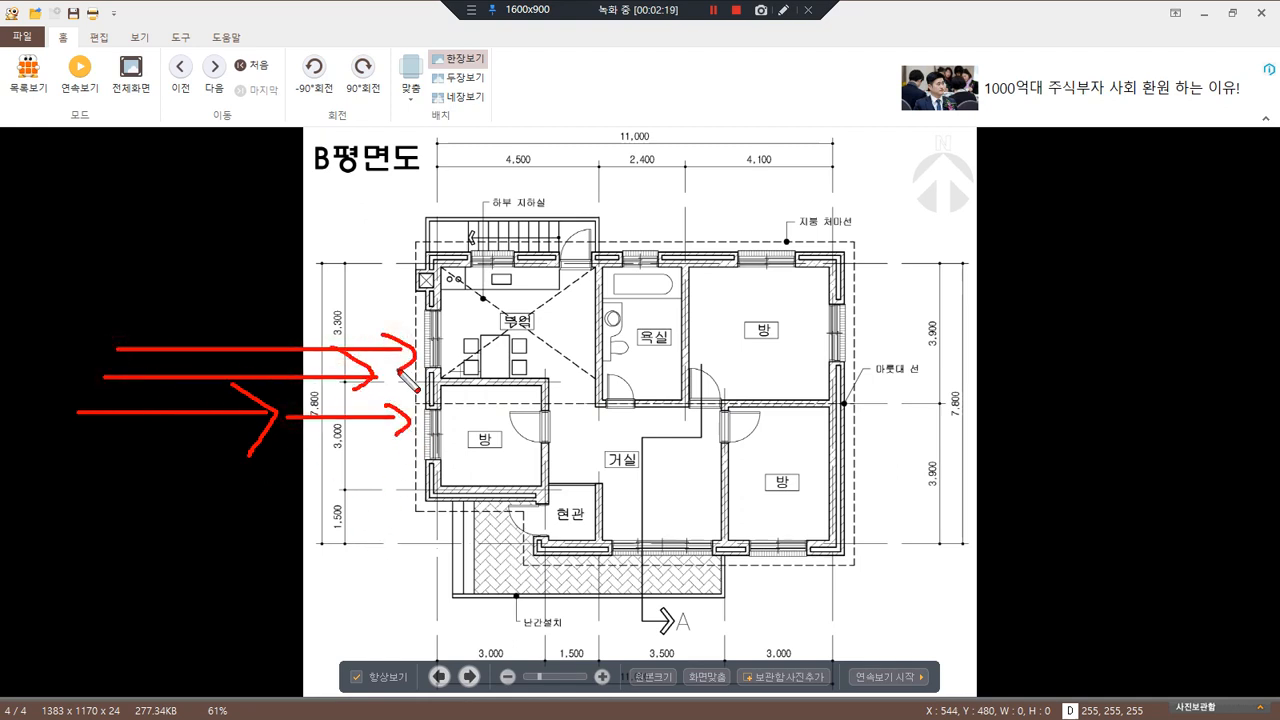
pyautogui.moveTo(464, 419); pyautogui.dragTo(435, 384)
pyautogui.moveTo(435, 405); pyautogui.dragTo(449, 422)
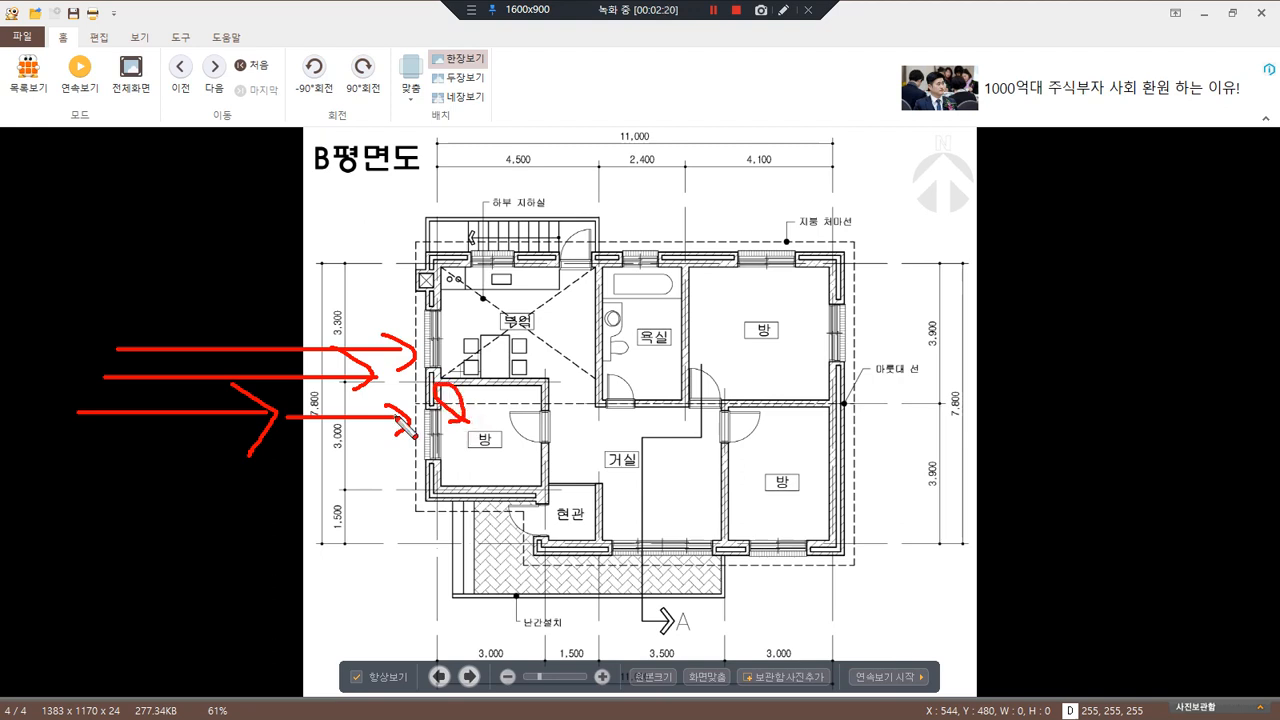
pyautogui.press('Escape')
# Switch to the empty AutoCAD drawing, create seven new layers in the Layer Properties Manager and sort them by name
pyautogui.moveTo(1017, 15); pyautogui.dragTo(0, 106)
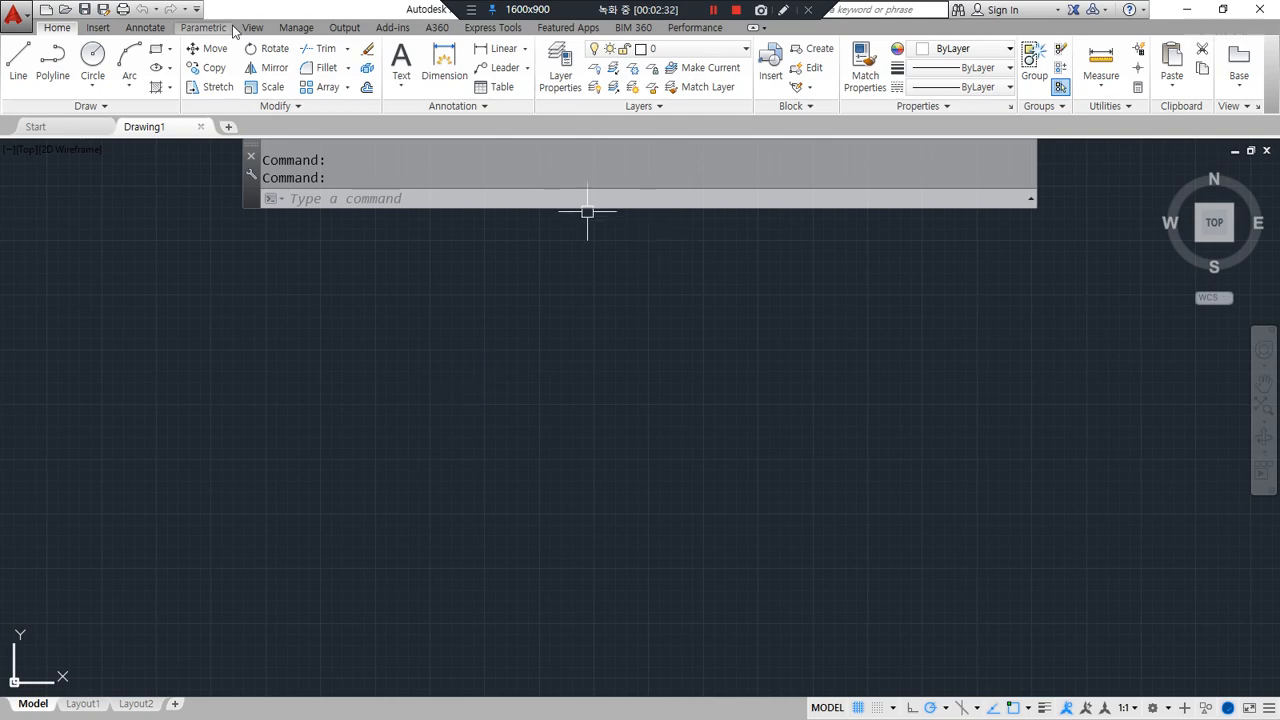
pyautogui.click(560, 80)
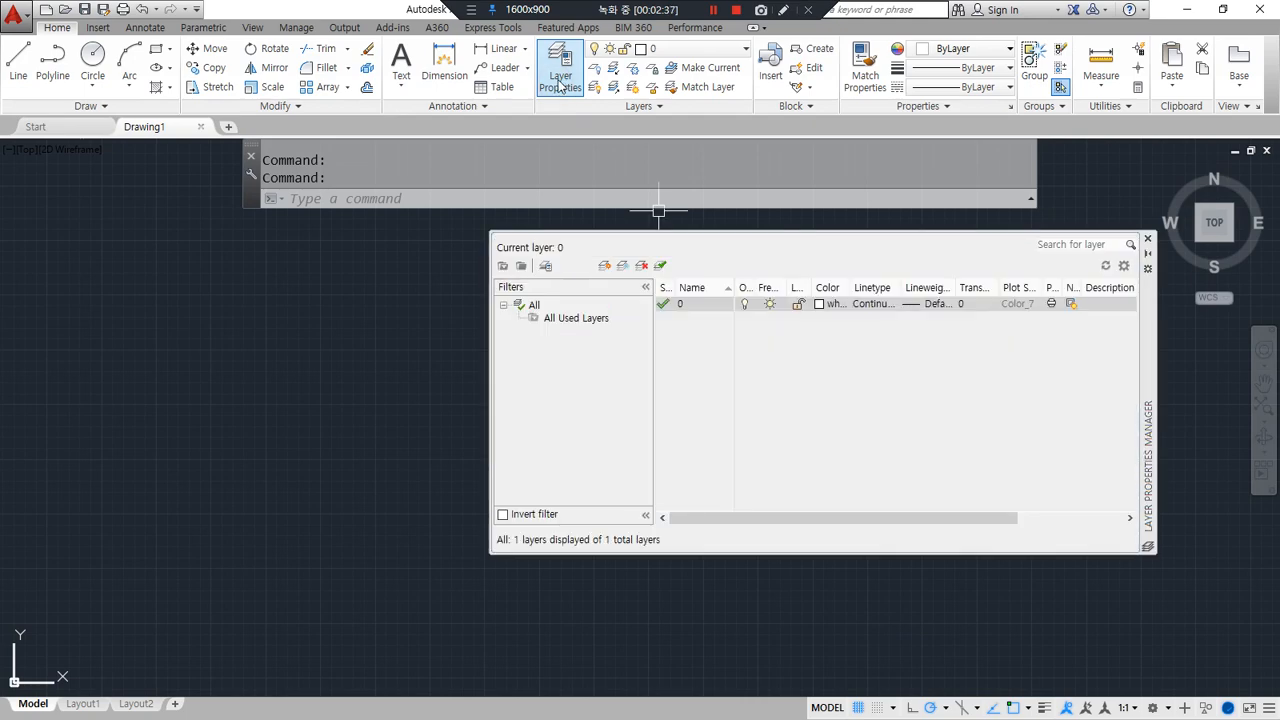
pyautogui.doubleClick(605, 267)
pyautogui.doubleClick(605, 267)
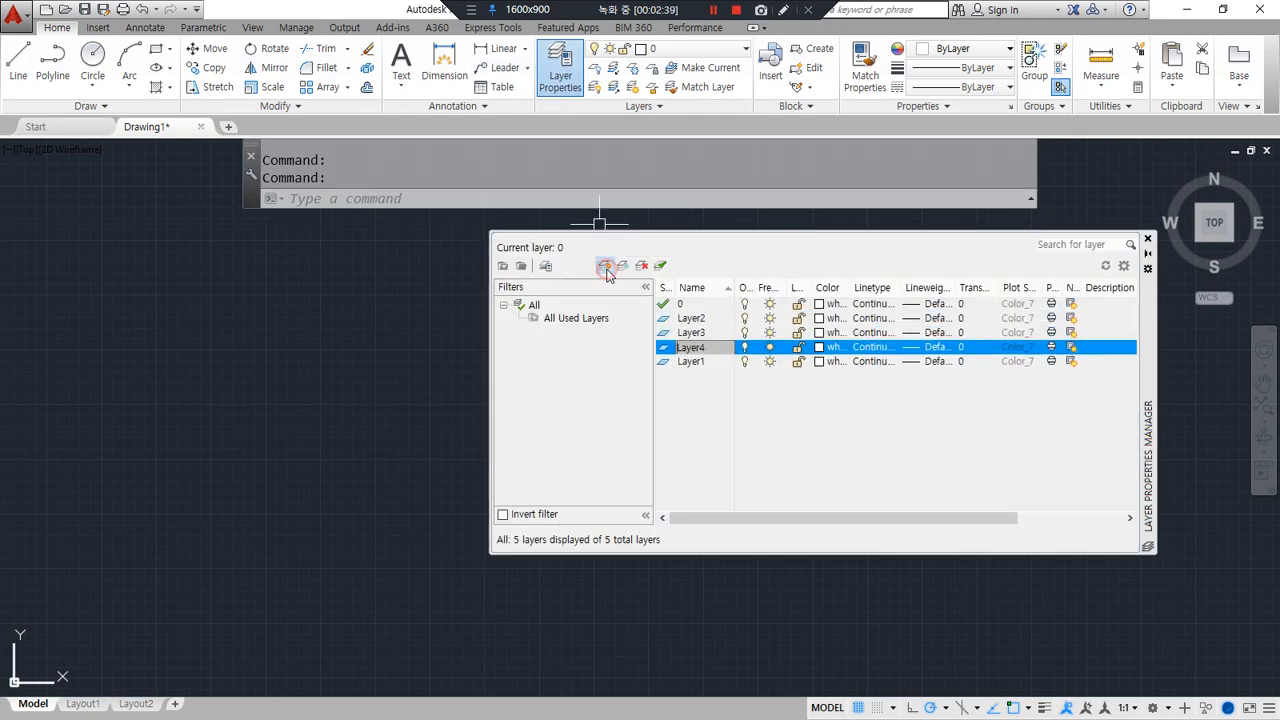
pyautogui.click(605, 267)
pyautogui.click(605, 267)
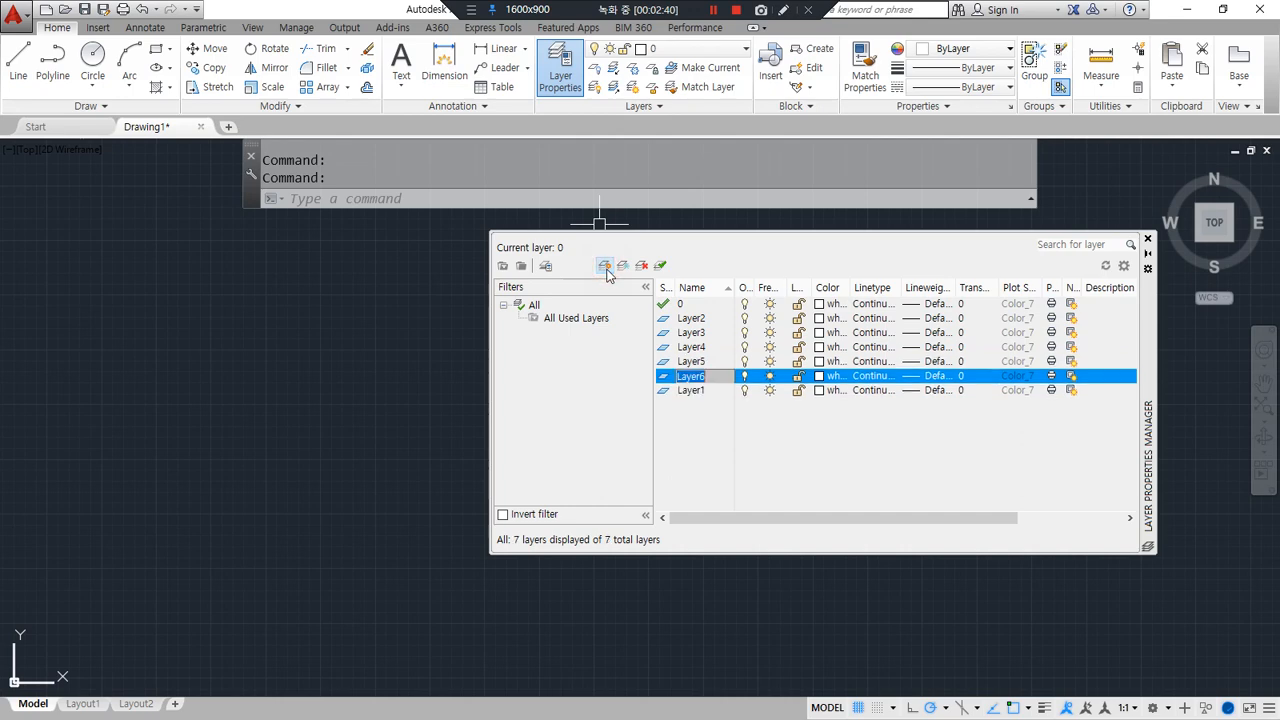
pyautogui.click(606, 270)
pyautogui.click(726, 434)
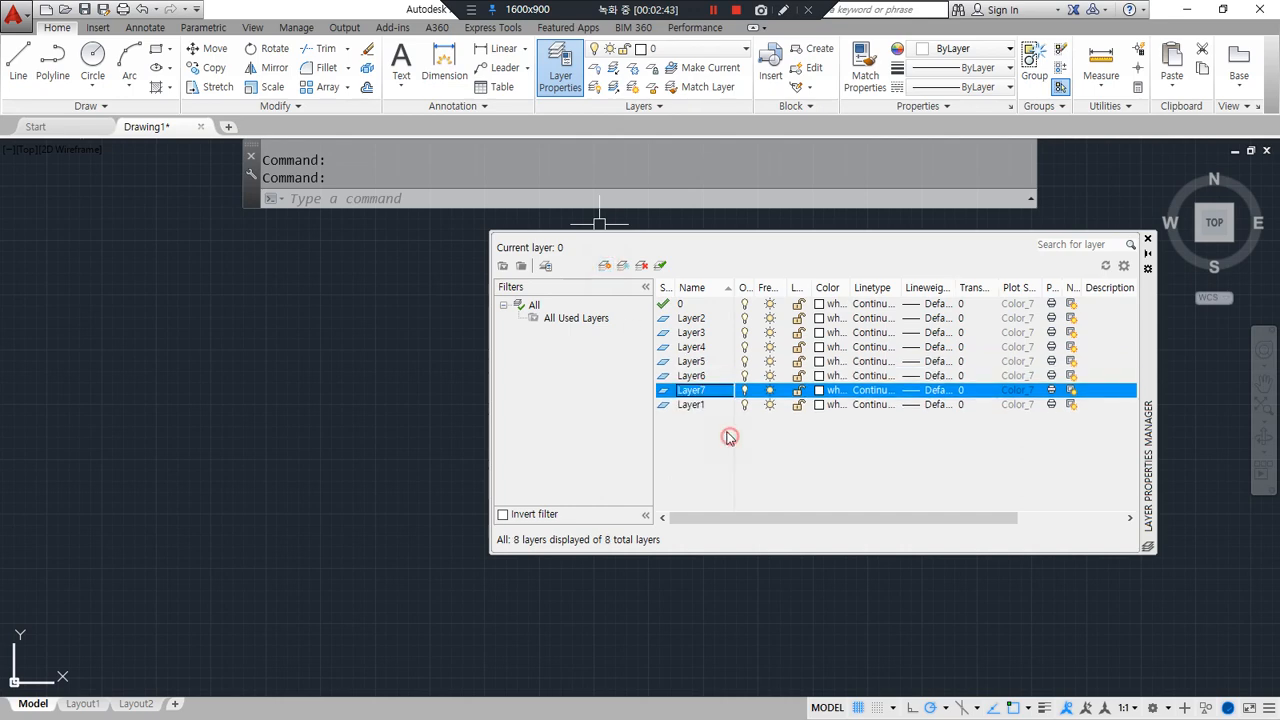
pyautogui.click(705, 408)
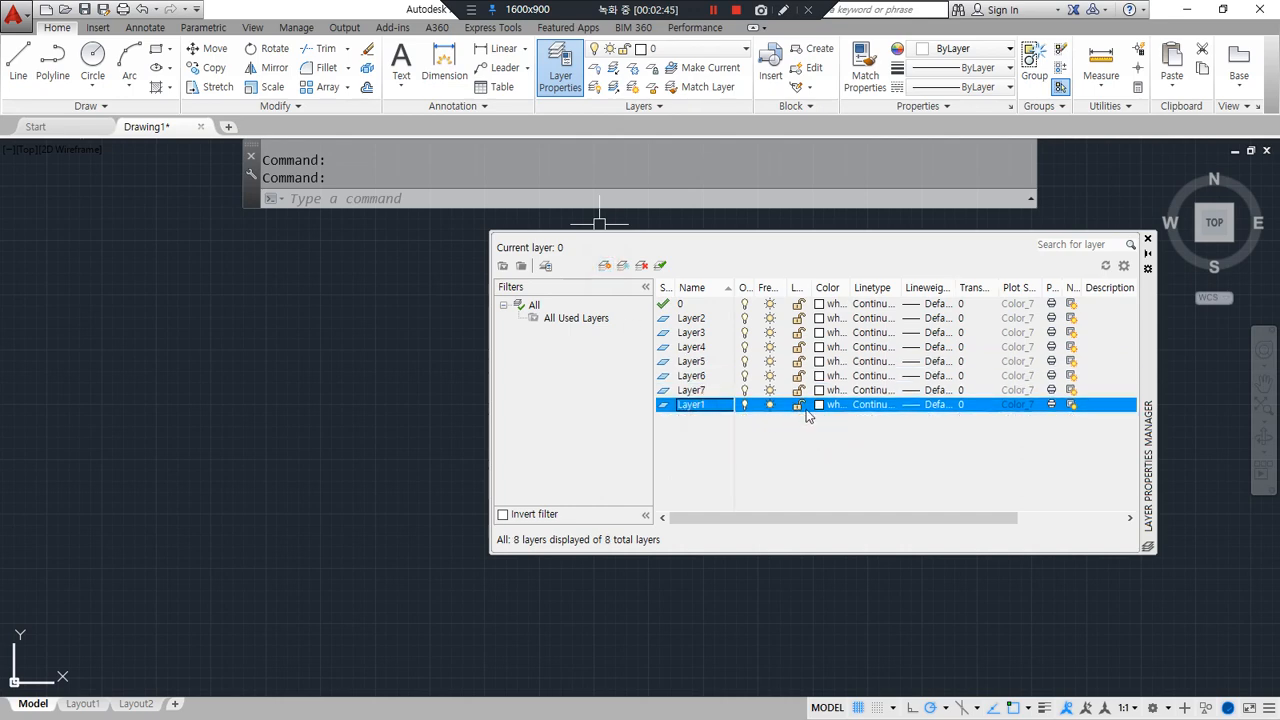
pyautogui.click(698, 288)
pyautogui.click(724, 289)
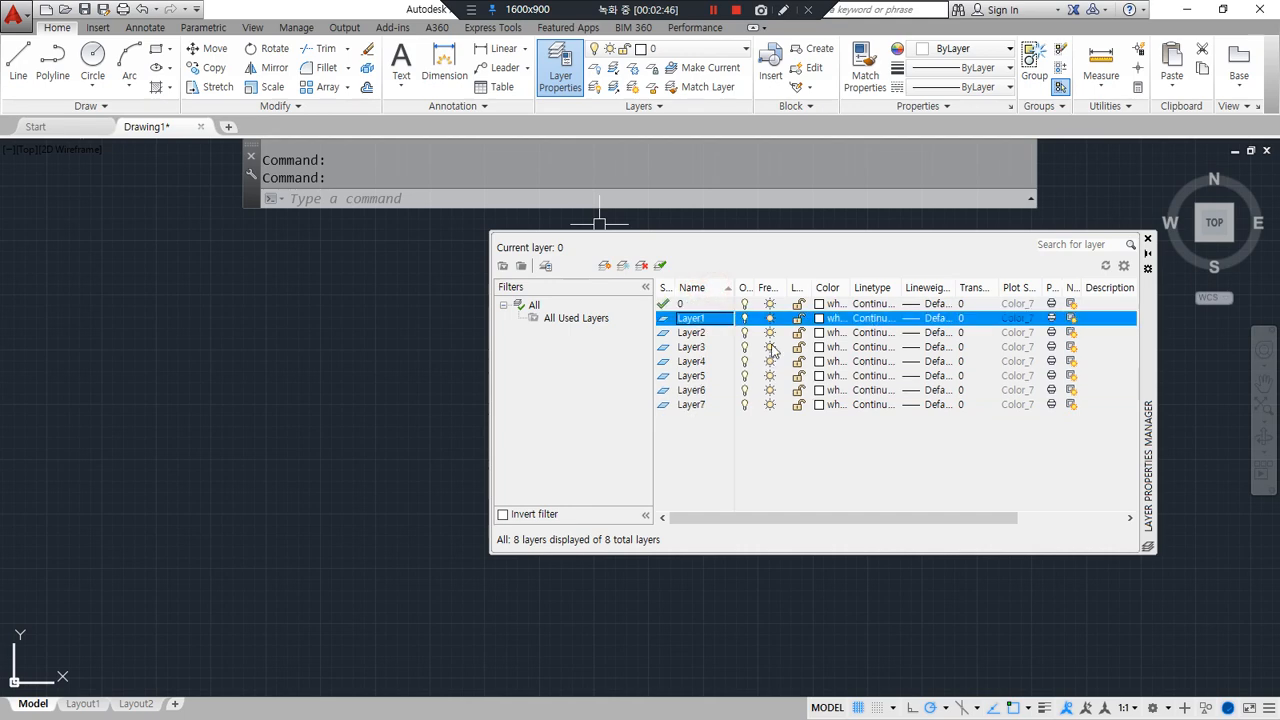
# Set the layer colours to red (1) for Layer1, yellow (2) for Layer2 and green for Layer3
pyautogui.click(838, 318)
pyautogui.write('red')
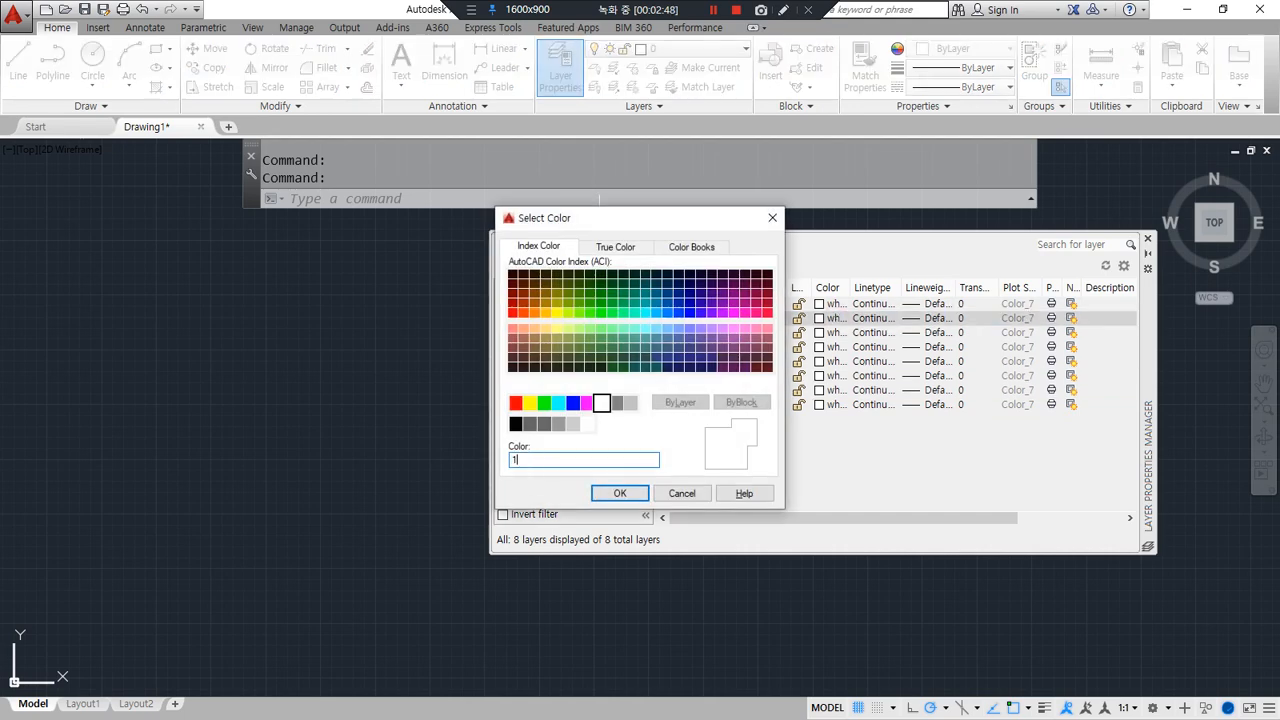
pyautogui.press('Return')
pyautogui.click(828, 338)
pyautogui.write('yellow')
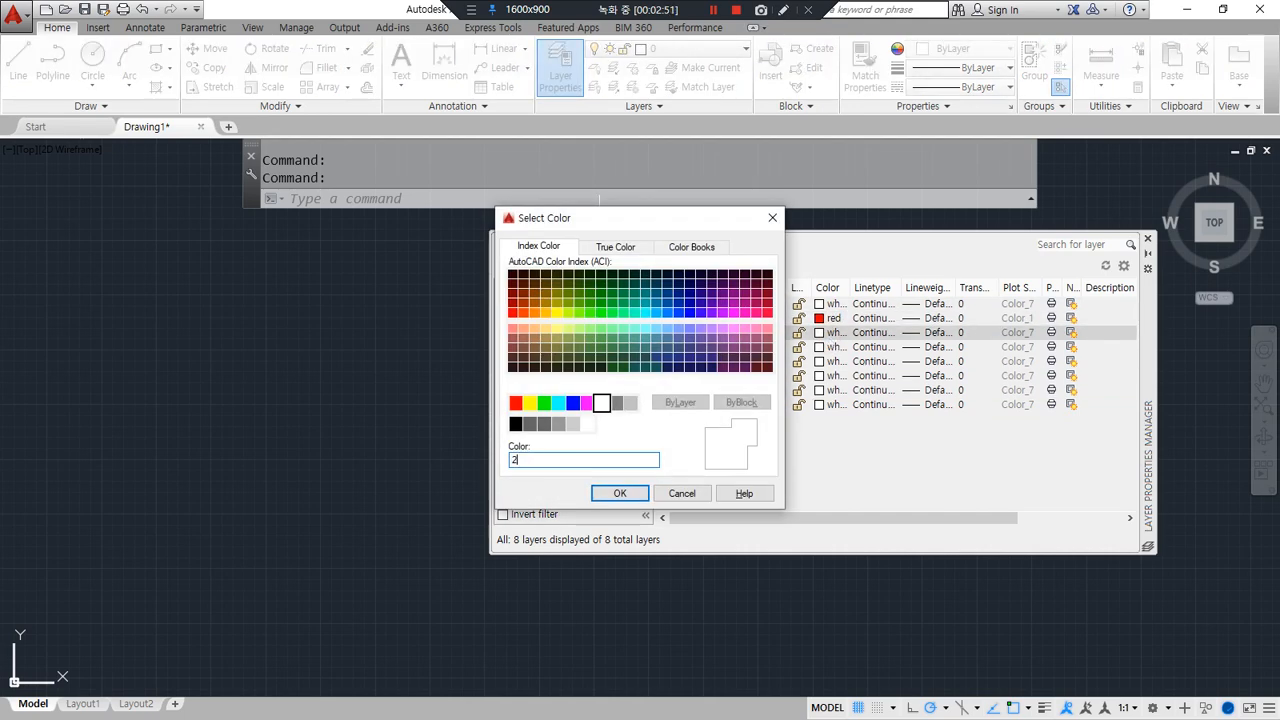
pyautogui.press('Return')
pyautogui.click(827, 347)
pyautogui.write('green')
pyautogui.press('Return')
# Set the layer colours to cyan (4) for Layer4, magenta for Layer5 and red for Layer7
pyautogui.click(827, 362)
pyautogui.write('cyan')
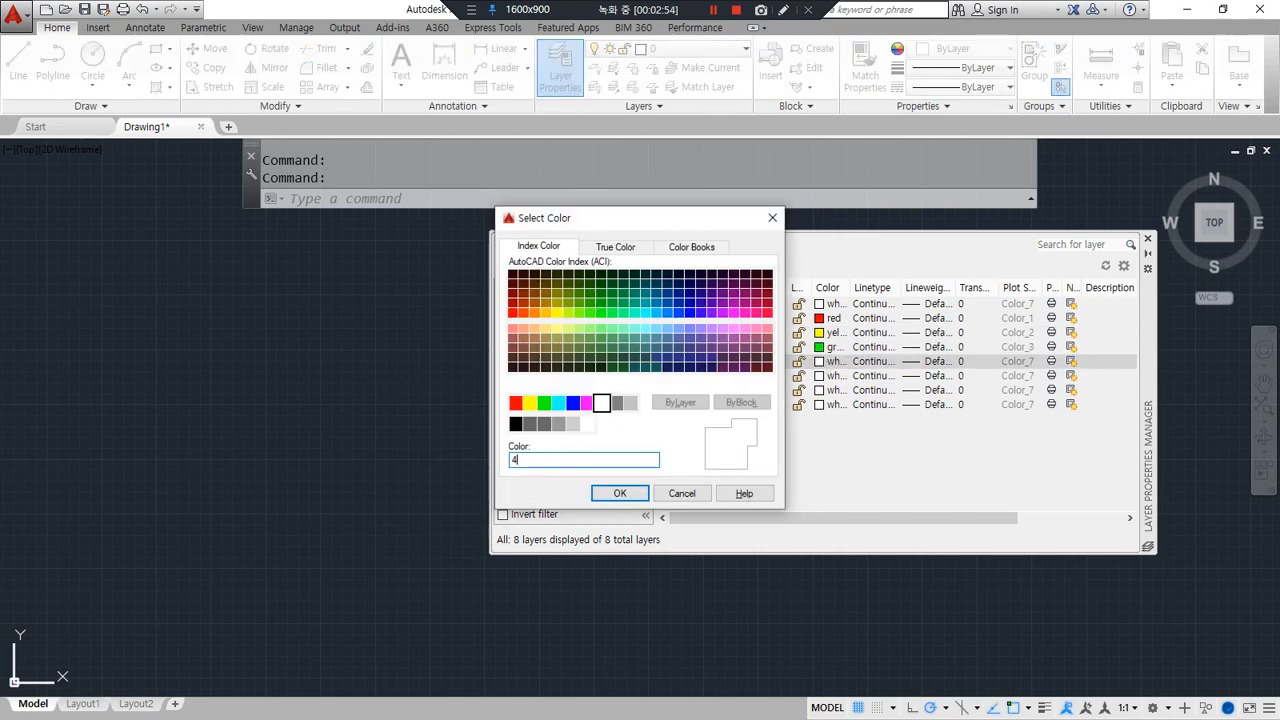
pyautogui.press('Return')
pyautogui.click(820, 377)
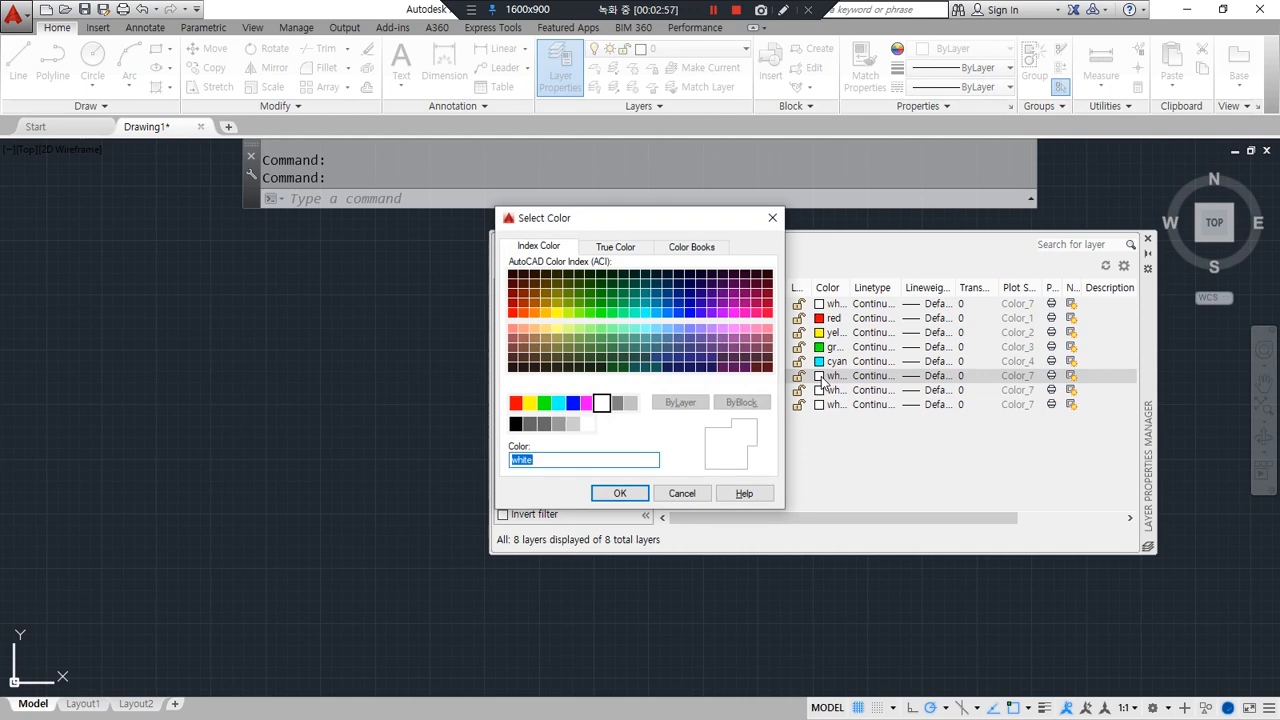
pyautogui.write('magenta')
pyautogui.press('Return')
pyautogui.click(820, 404)
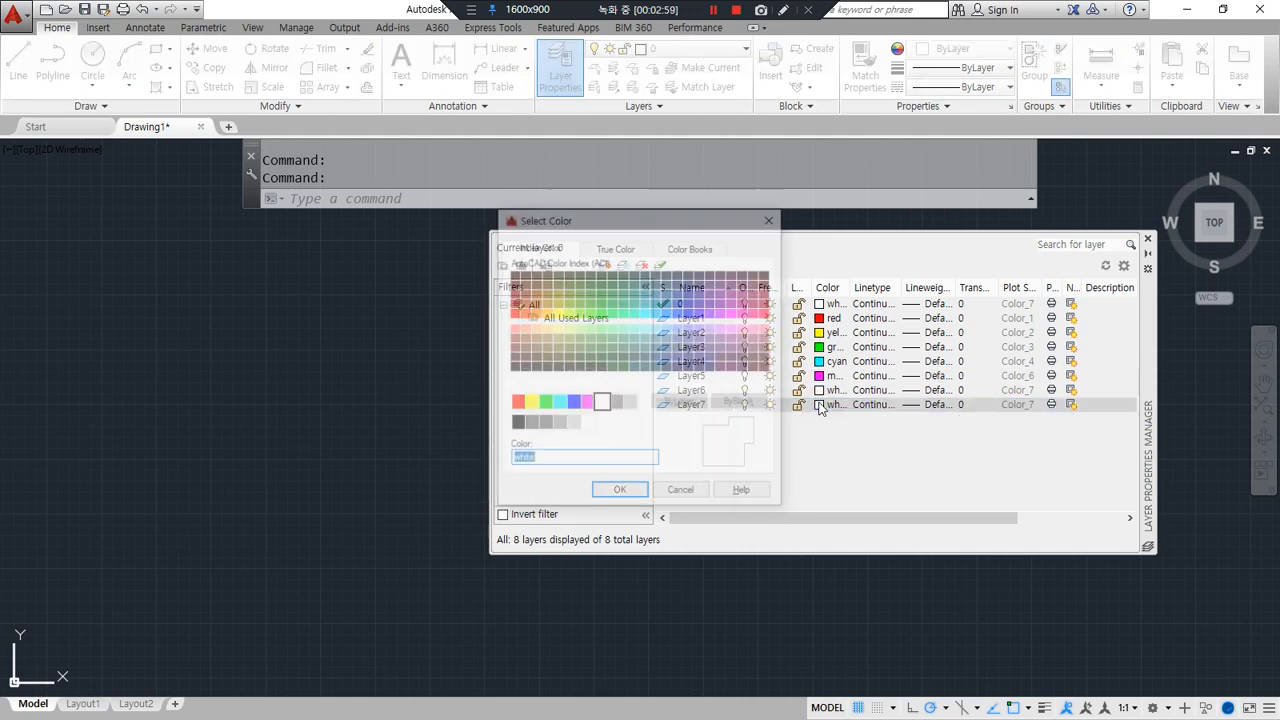
pyautogui.write('red')
pyautogui.press('Return')
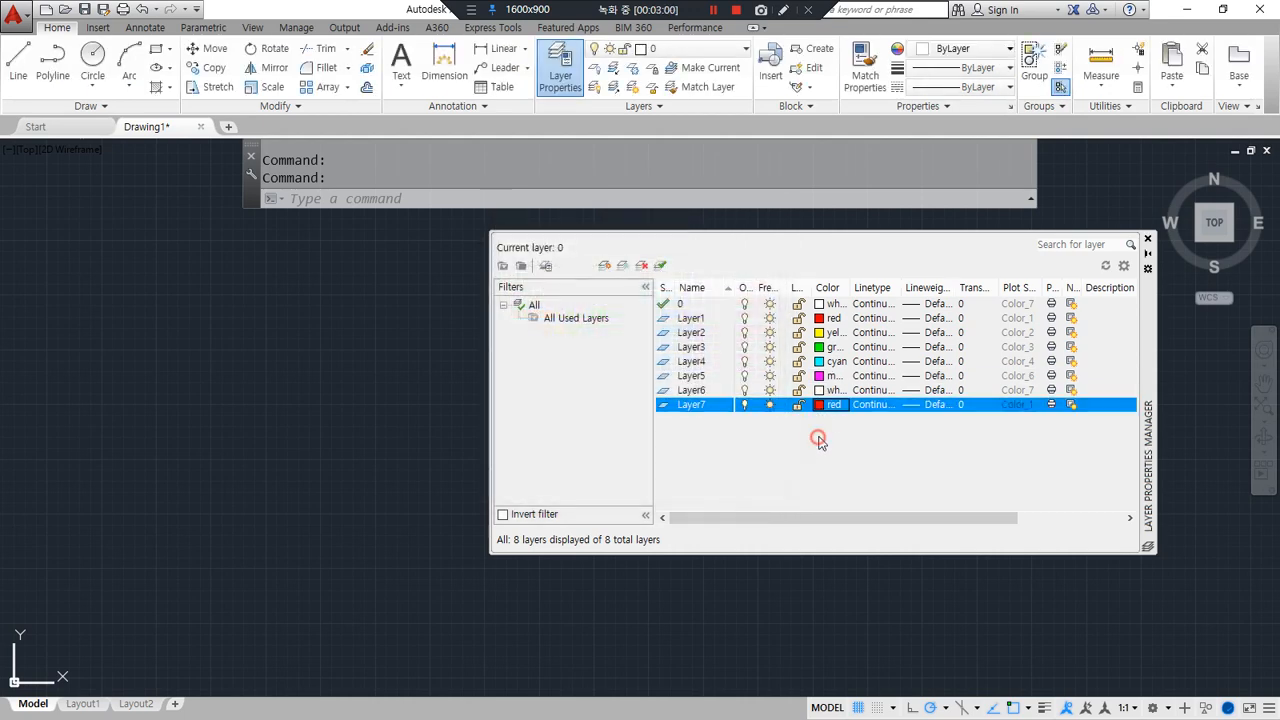
pyautogui.moveTo(793, 382)
pyautogui.mouseDown()
pyautogui.moveTo(843, 381)
pyautogui.moveTo(797, 382)
pyautogui.mouseUp()
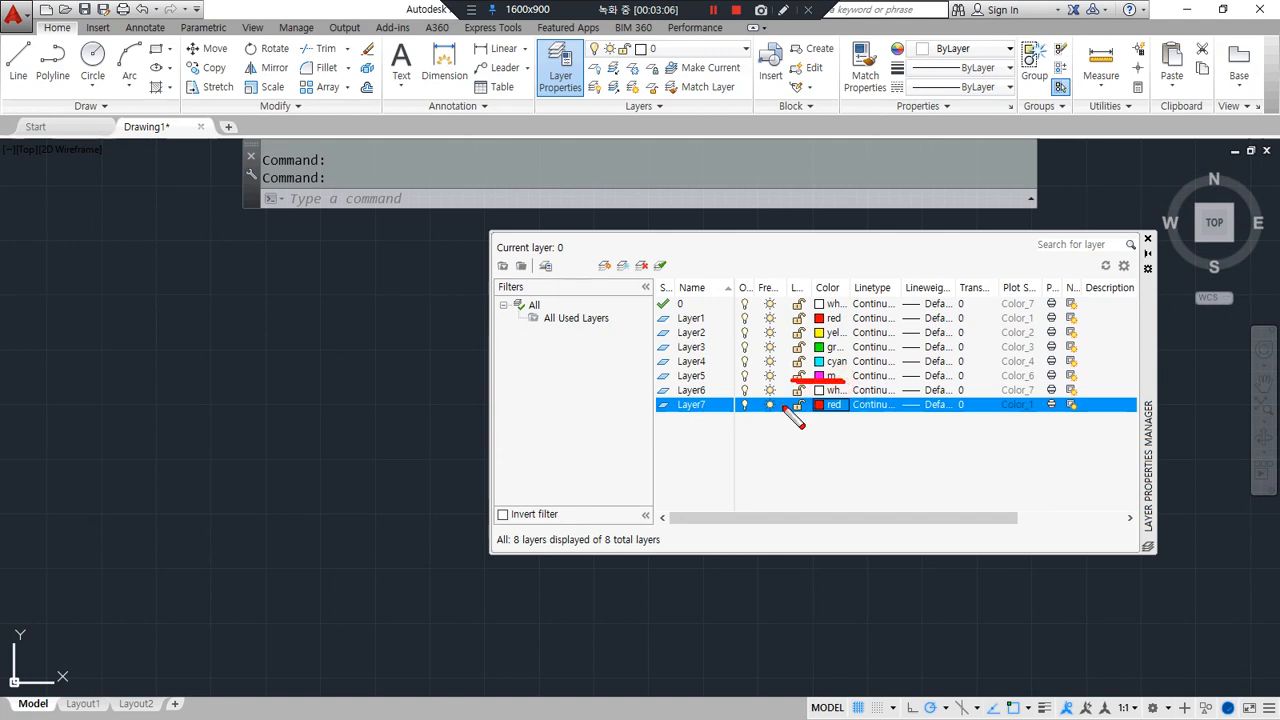
pyautogui.moveTo(808, 392)
pyautogui.mouseDown()
pyautogui.moveTo(848, 384)
pyautogui.moveTo(796, 385)
pyautogui.mouseUp()
# Load the CENTER linetype from acadiso.lin while choosing the linetype for Layer1
pyautogui.click(872, 318)
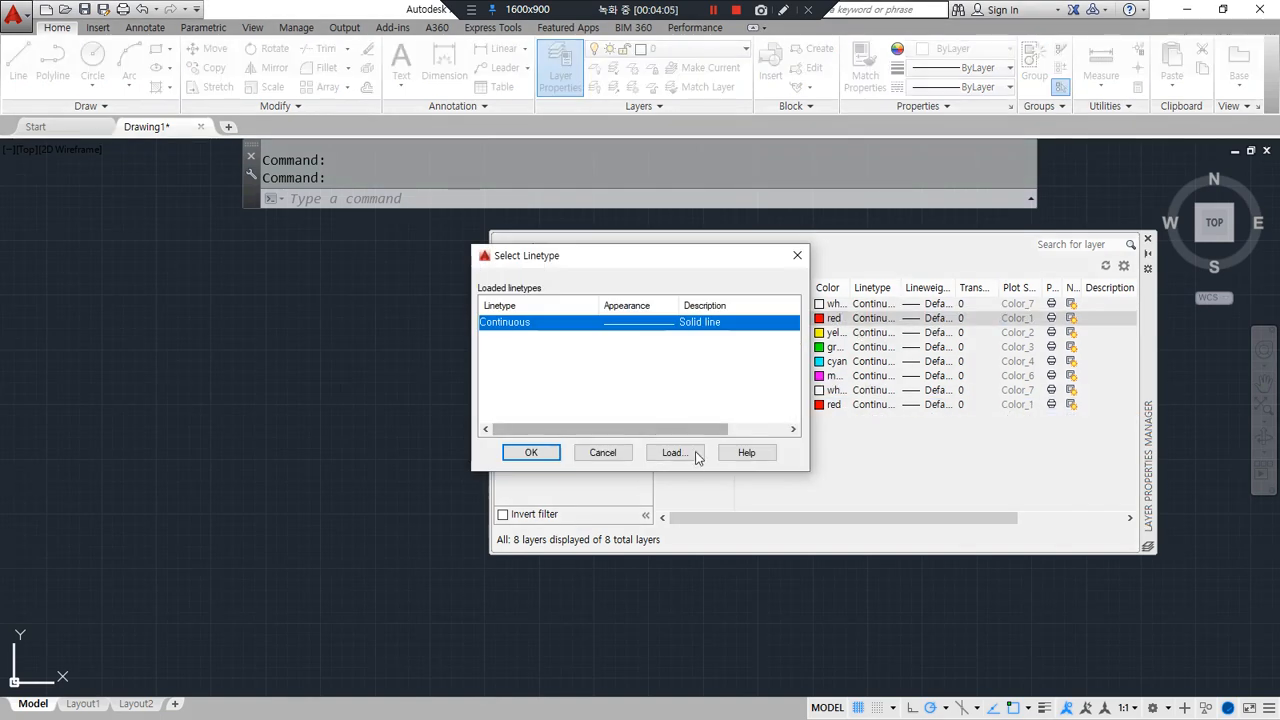
pyautogui.click(696, 454)
pyautogui.click(554, 367)
pyautogui.press('c')
pyautogui.click(576, 470)
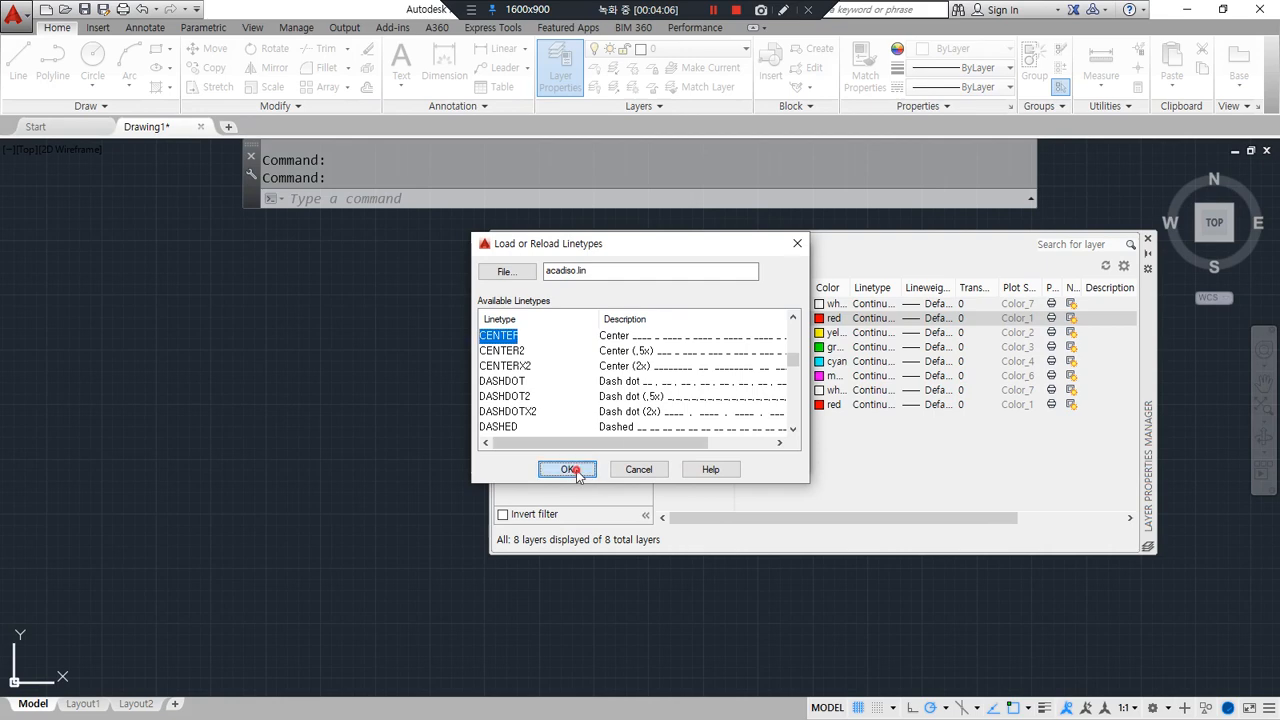
# Load the BATTING and HIDDEN linetypes as well, and assign CENTER to Layer1
pyautogui.click(668, 449)
pyautogui.click(545, 383)
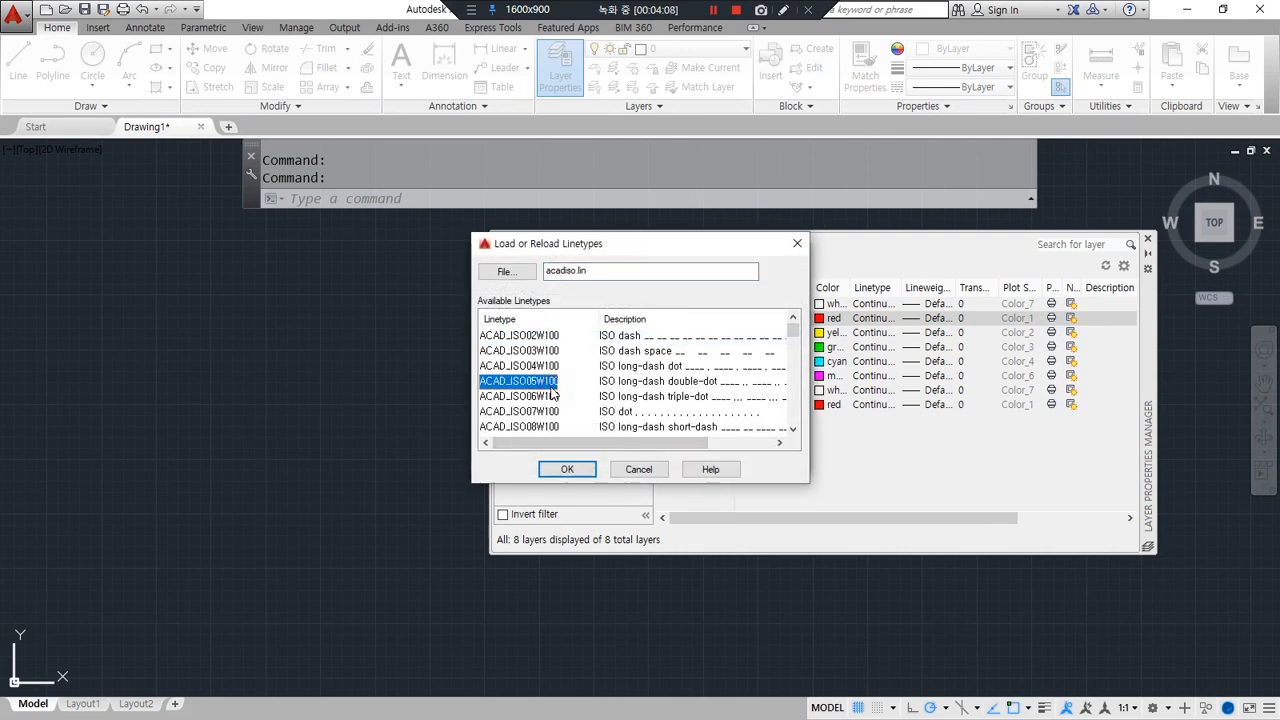
pyautogui.press('b')
pyautogui.click(567, 469)
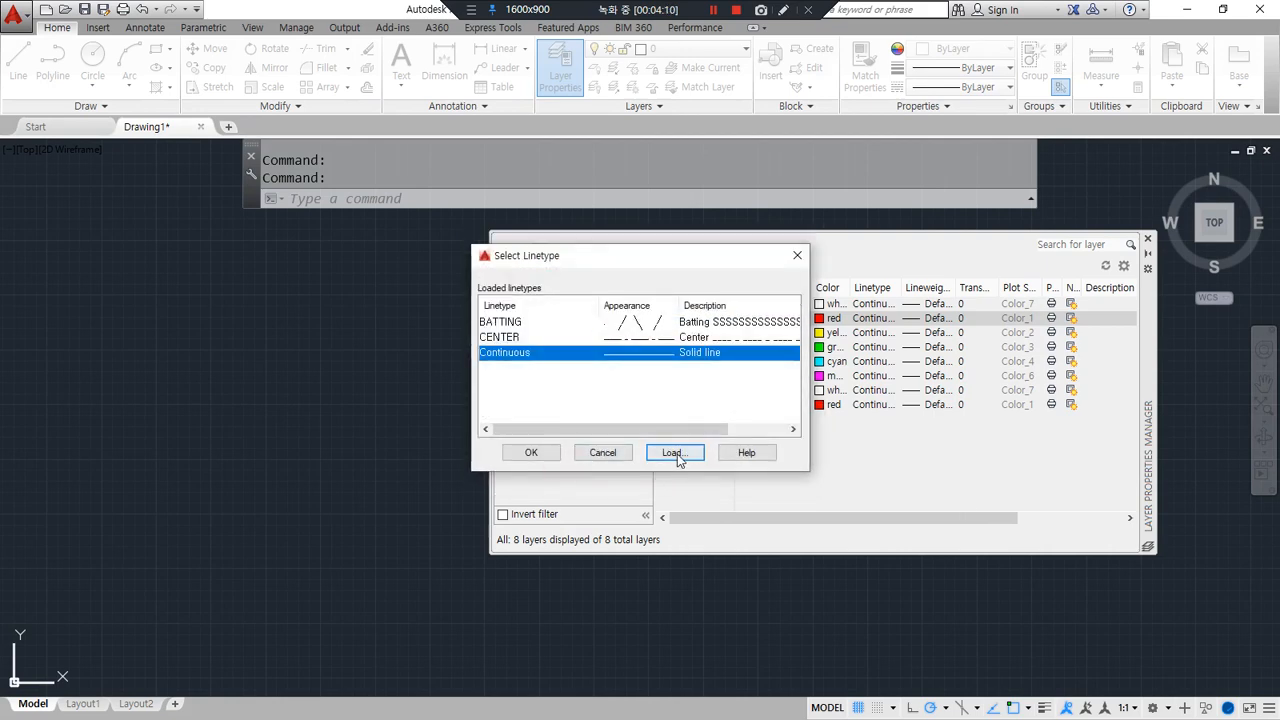
pyautogui.click(676, 453)
pyautogui.click(550, 400)
pyautogui.press('h')
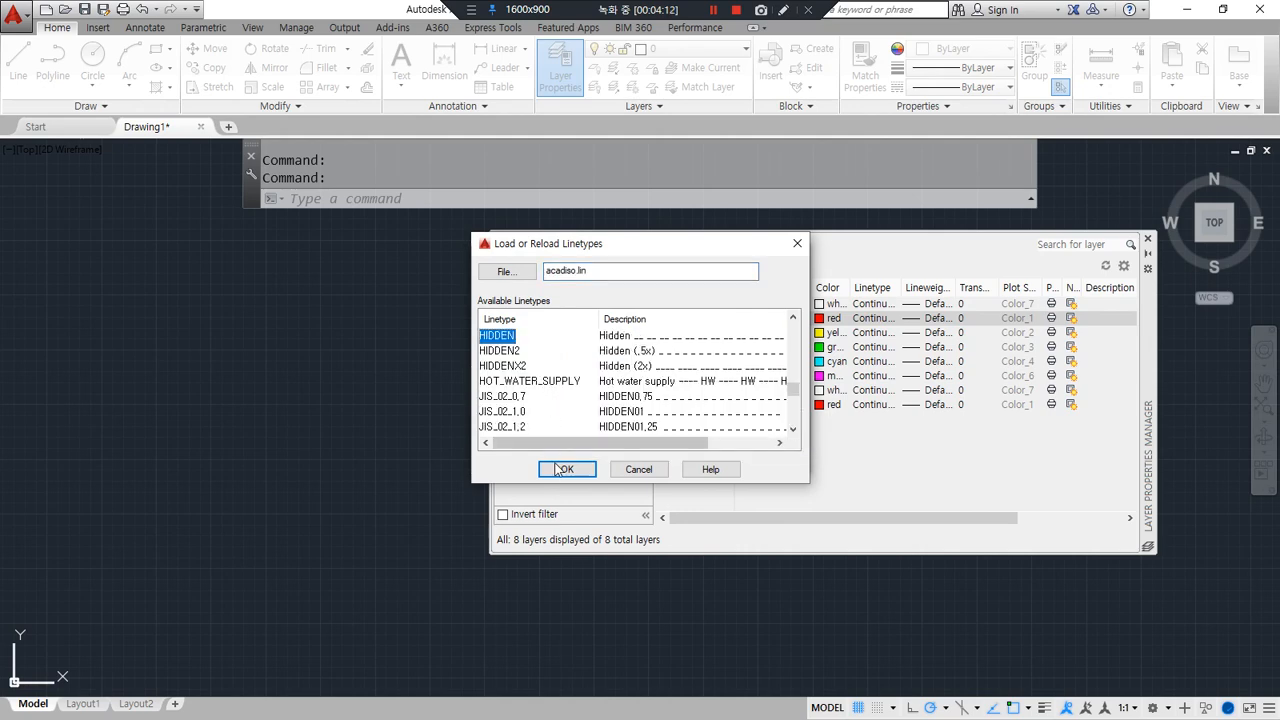
pyautogui.click(558, 470)
pyautogui.click(532, 340)
pyautogui.click(545, 452)
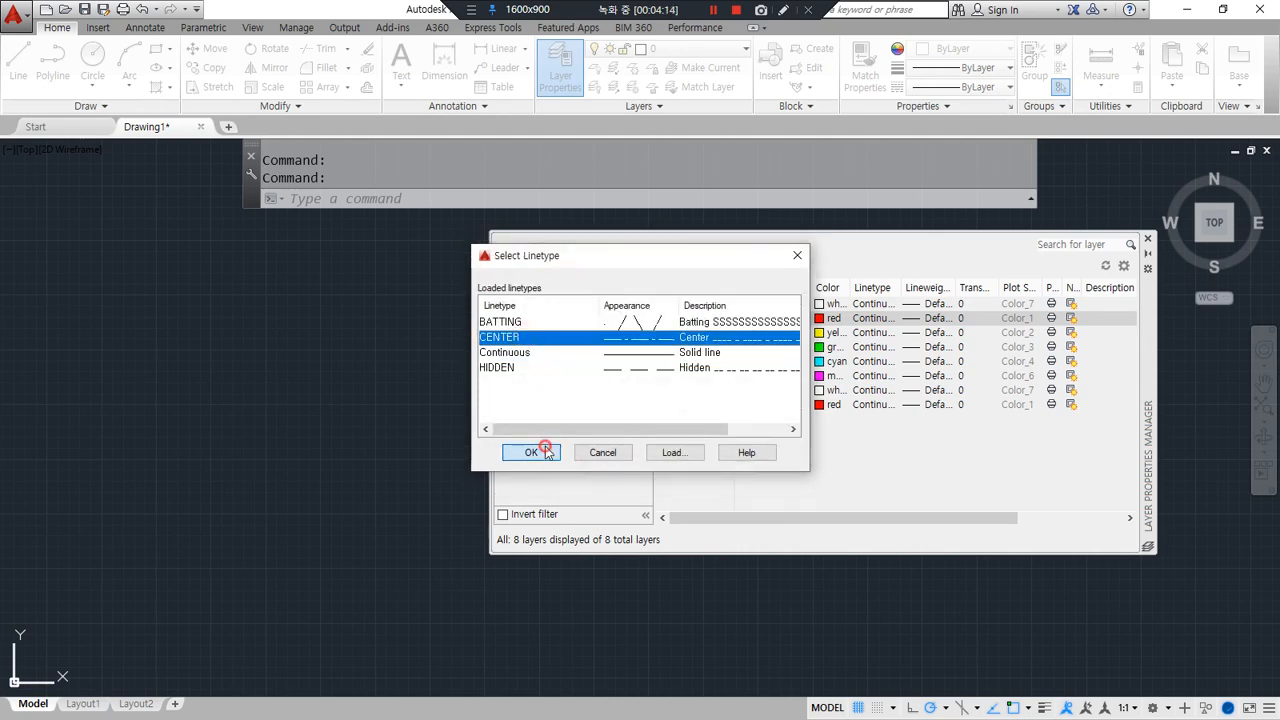
# Rename Layer1 as cen, Layer2 as col and Layer3 as fin
pyautogui.click(692, 320)
pyautogui.write('cen')
pyautogui.press('Down')
pyautogui.write('col')
pyautogui.press('Down')
pyautogui.write('fin')
pyautogui.press('Down')
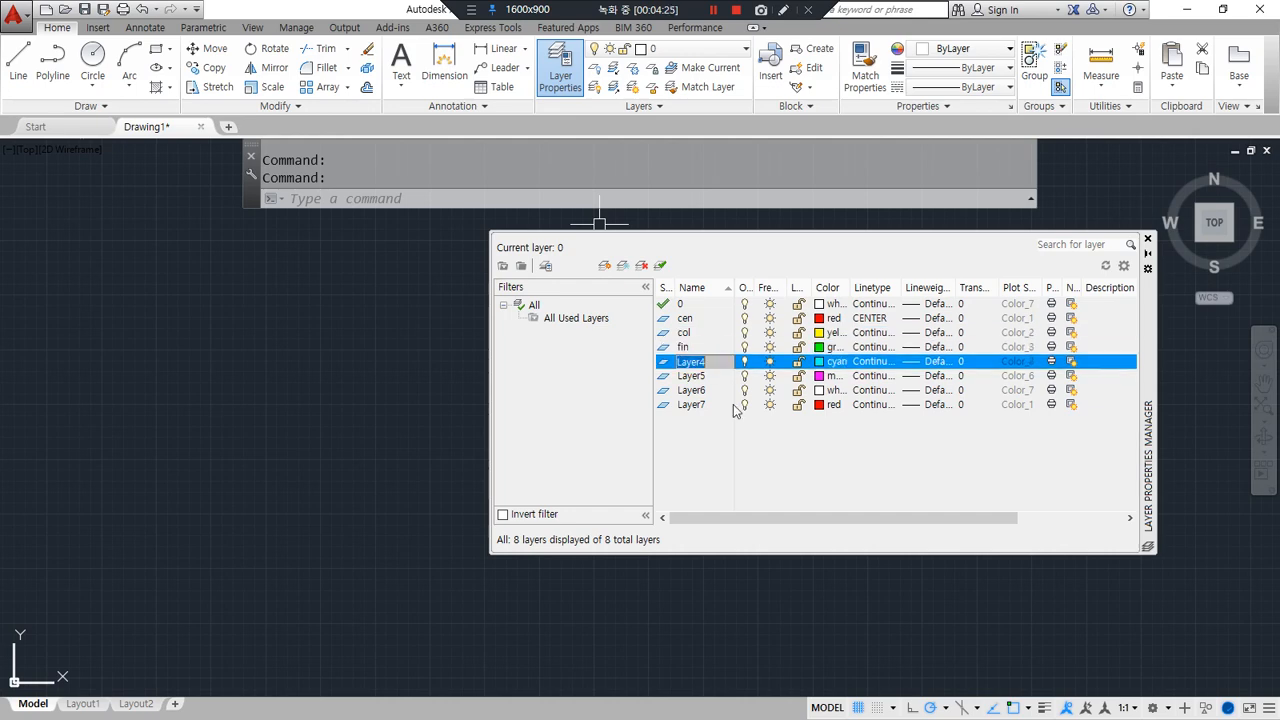
# Rename Layer4 as txt, Layer5 as hat, Layer6 as elev and Layer7 as dim
pyautogui.write('txt')
pyautogui.press('Down')
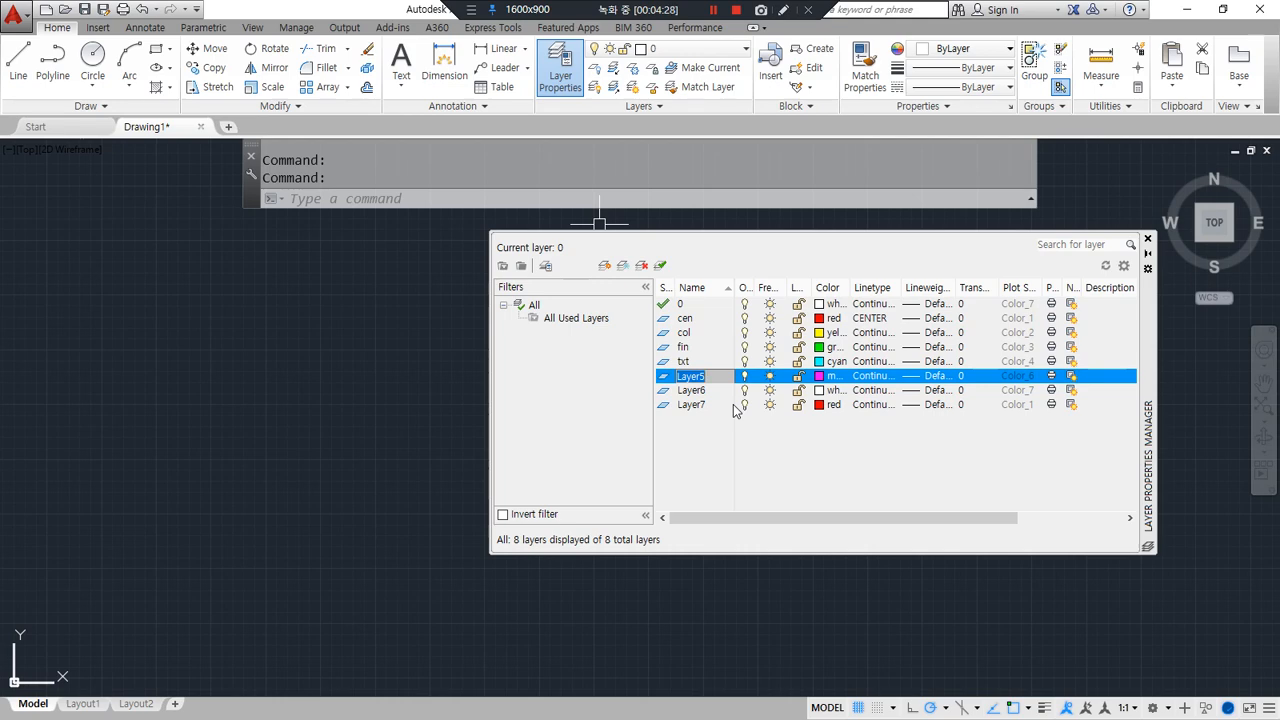
pyautogui.write('hat')
pyautogui.press('Down')
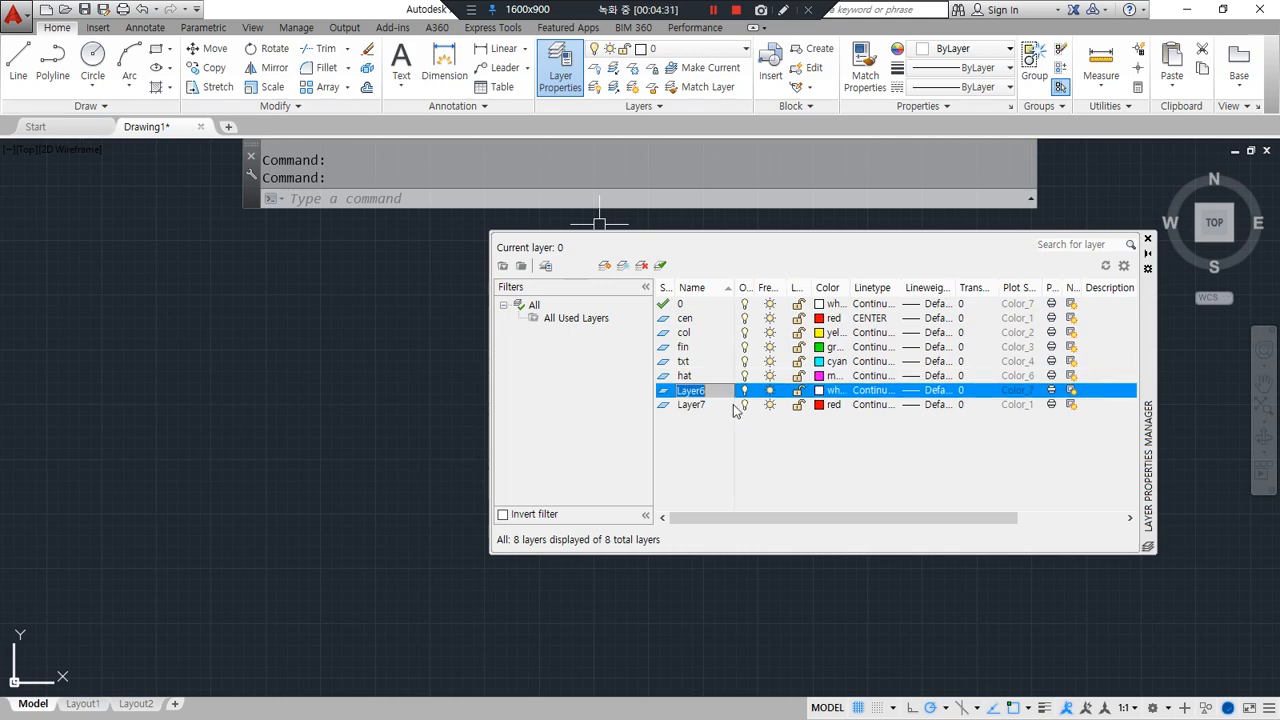
pyautogui.write('elev')
pyautogui.press('Down')
pyautogui.write('dim')
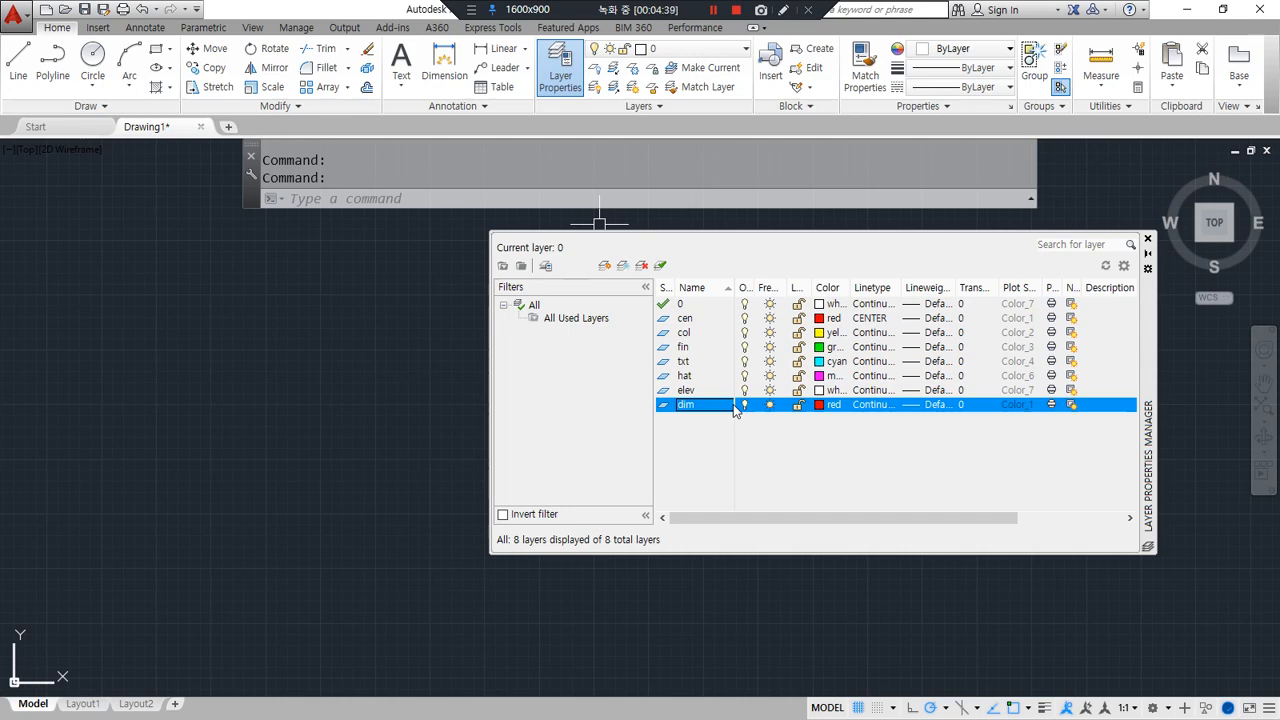
pyautogui.moveTo(729, 423)
pyautogui.mouseDown()
pyautogui.moveTo(690, 298)
pyautogui.moveTo(713, 435)
pyautogui.mouseUp()
pyautogui.press('Escape')
pyautogui.moveTo(833, 463)
pyautogui.mouseDown()
pyautogui.moveTo(779, 471)
pyautogui.moveTo(914, 437)
pyautogui.mouseUp()
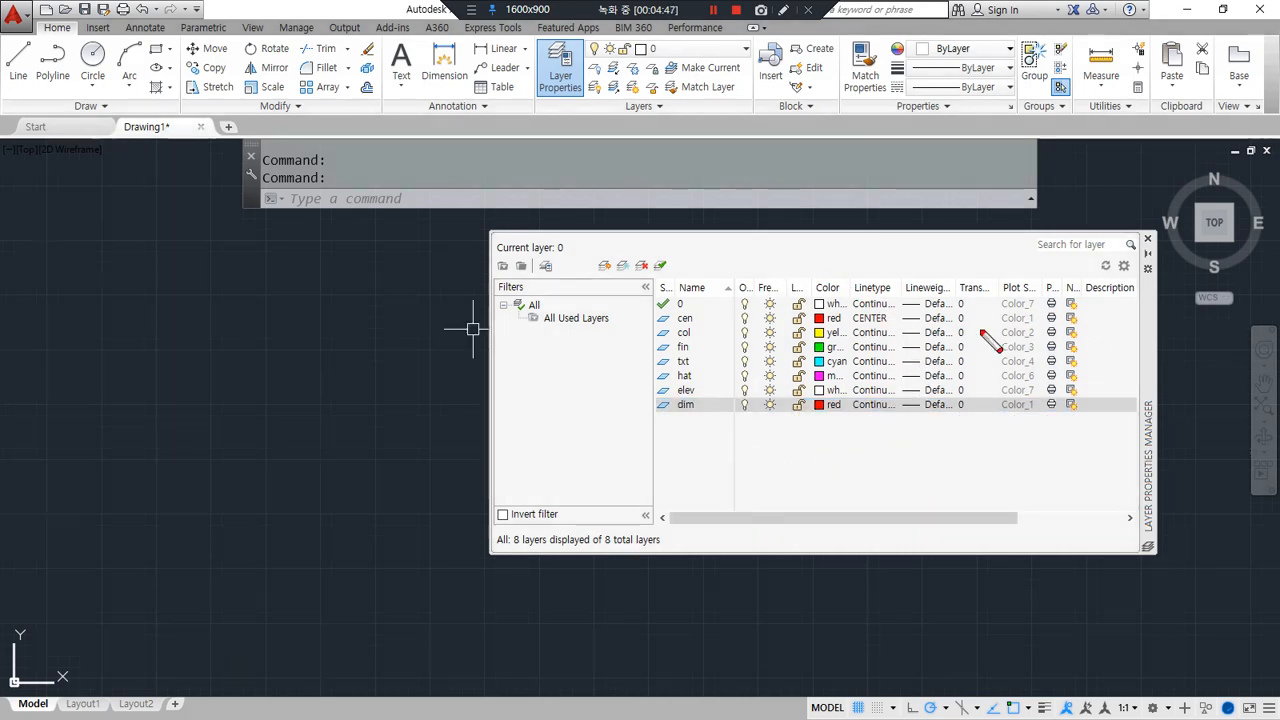
pyautogui.moveTo(908, 274)
pyautogui.mouseDown()
pyautogui.moveTo(908, 438)
pyautogui.moveTo(928, 433)
pyautogui.mouseUp()
pyautogui.moveTo(928, 276)
pyautogui.mouseDown()
pyautogui.moveTo(906, 278)
pyautogui.moveTo(930, 297)
pyautogui.mouseUp()
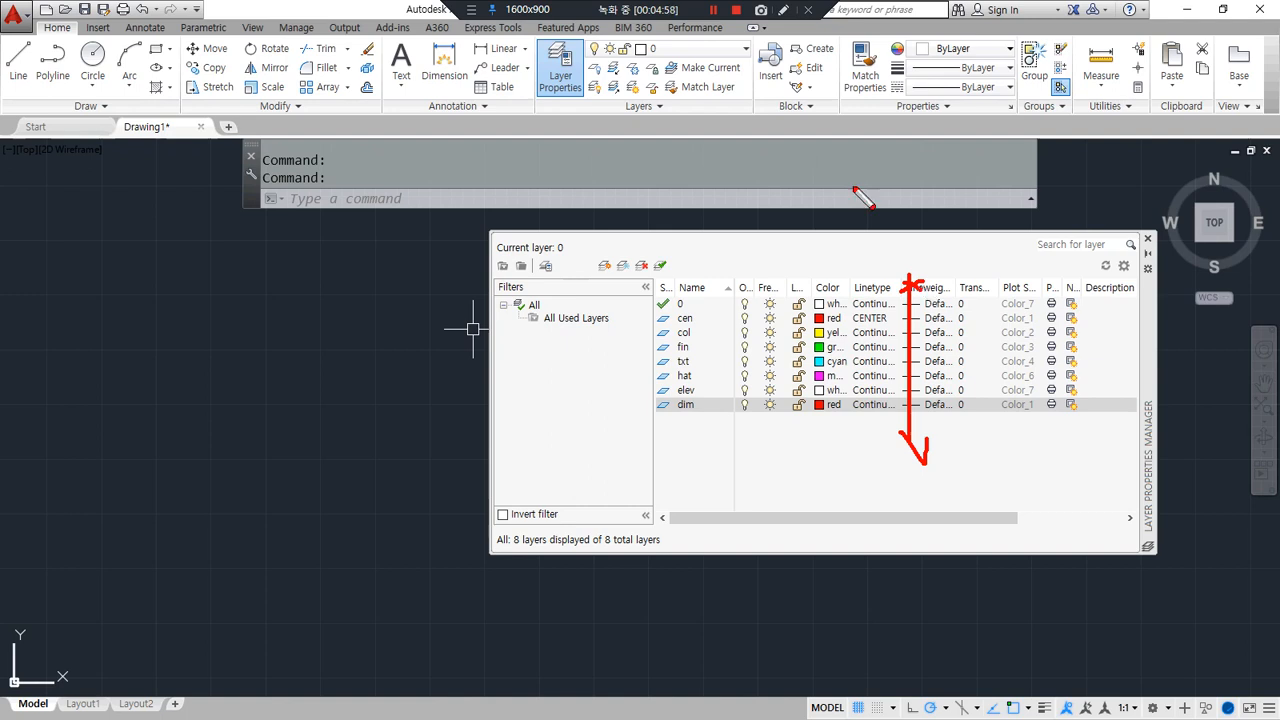
pyautogui.moveTo(288, 497)
pyautogui.mouseDown()
pyautogui.moveTo(425, 497)
pyautogui.moveTo(385, 490)
pyautogui.mouseUp()
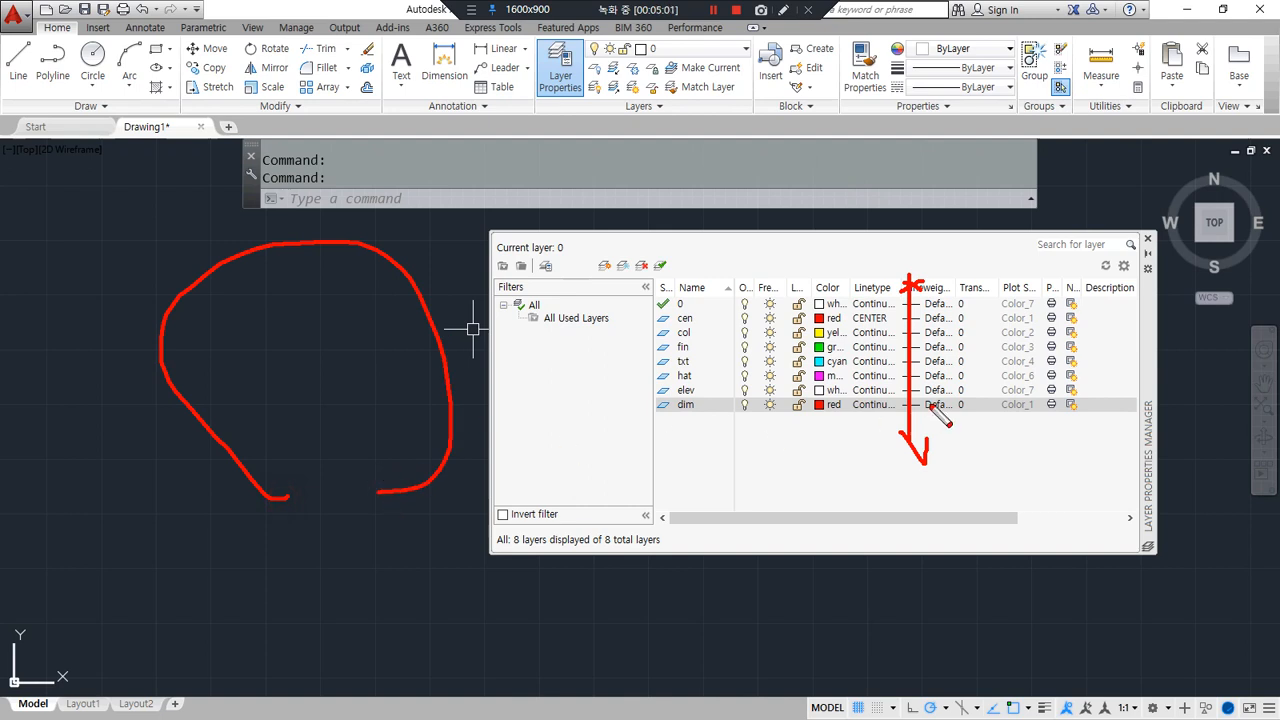
pyautogui.press('Delete')
pyautogui.moveTo(919, 454)
pyautogui.mouseDown()
pyautogui.moveTo(858, 317)
pyautogui.moveTo(960, 428)
pyautogui.moveTo(905, 440)
pyautogui.mouseUp()
pyautogui.moveTo(321, 282); pyautogui.dragTo(190, 435)
pyautogui.moveTo(333, 338); pyautogui.dragTo(224, 493)
pyautogui.moveTo(395, 405); pyautogui.dragTo(296, 546)
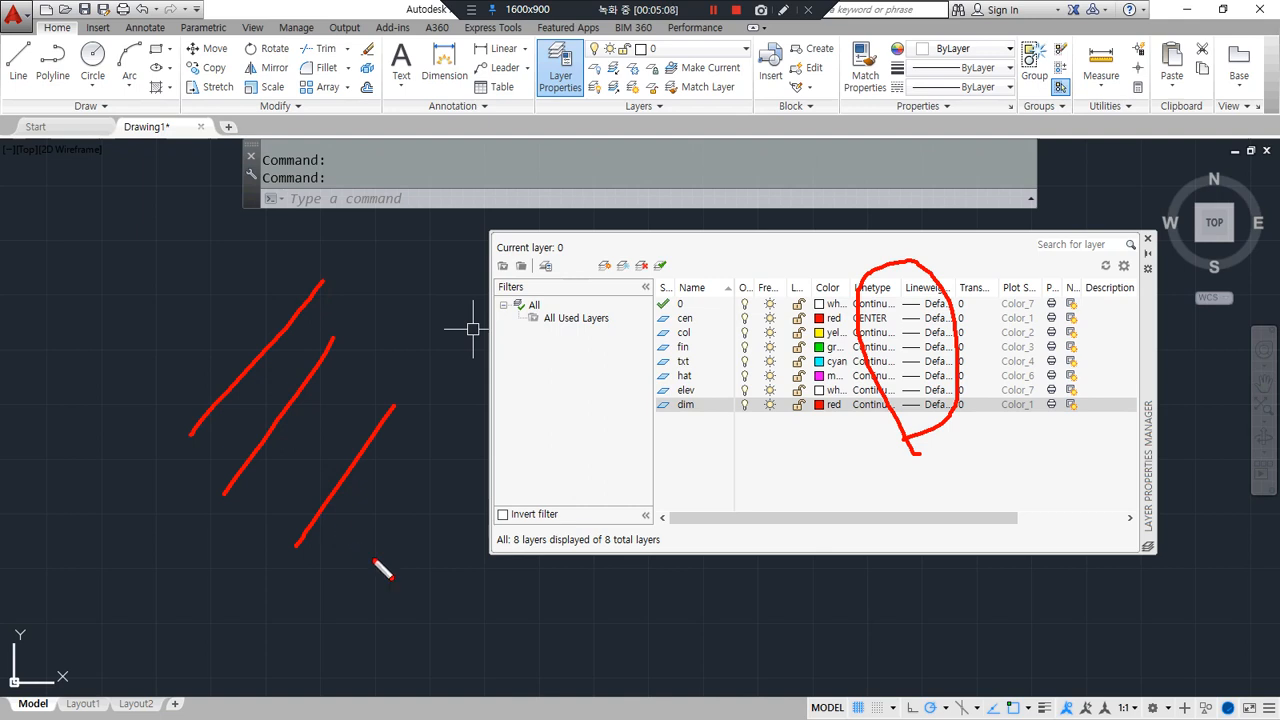
pyautogui.press('Delete')
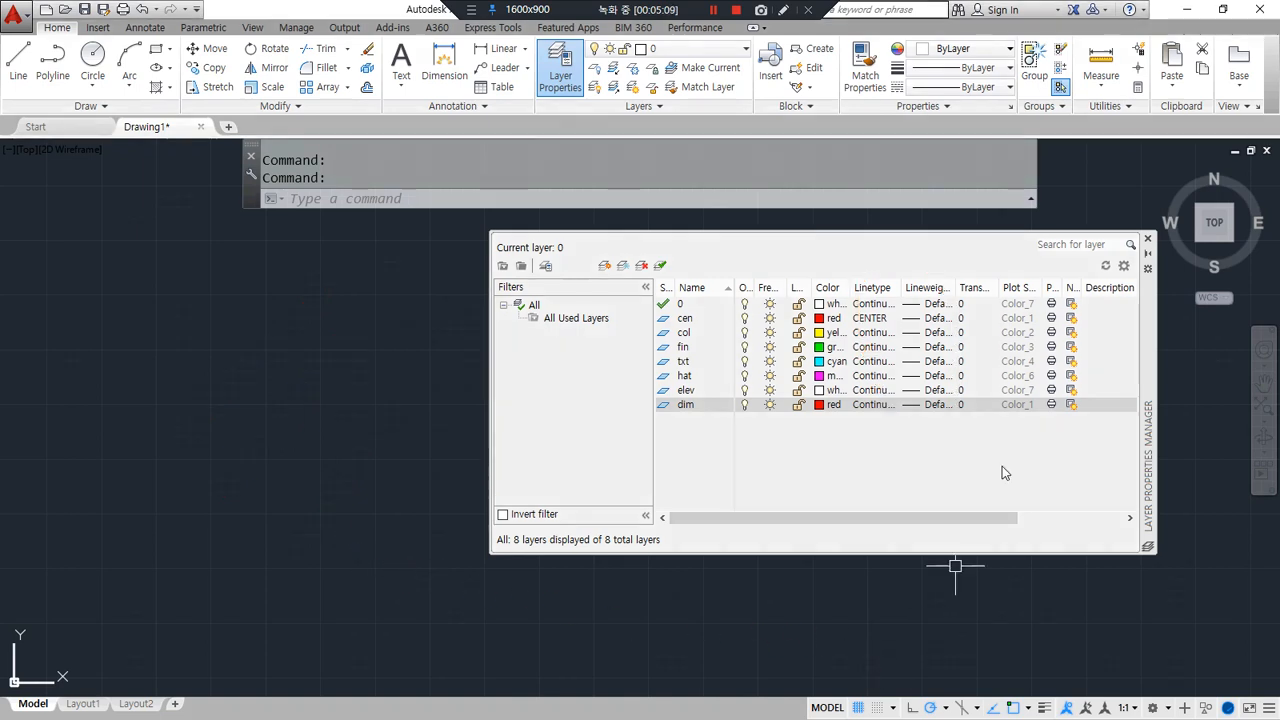
# Close the layer manager, turn on lineweight display, and set the annotation scale to 1:50
pyautogui.click(1147, 238)
pyautogui.click(1046, 708)
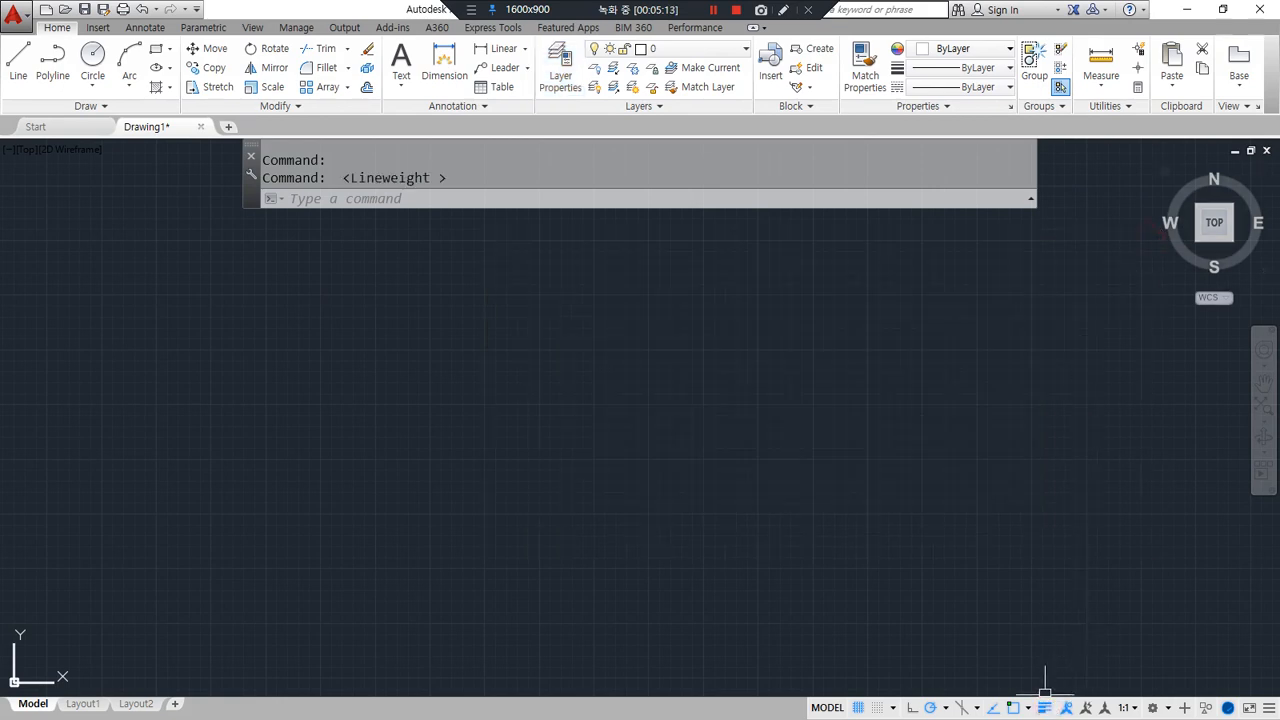
pyautogui.click(1126, 708)
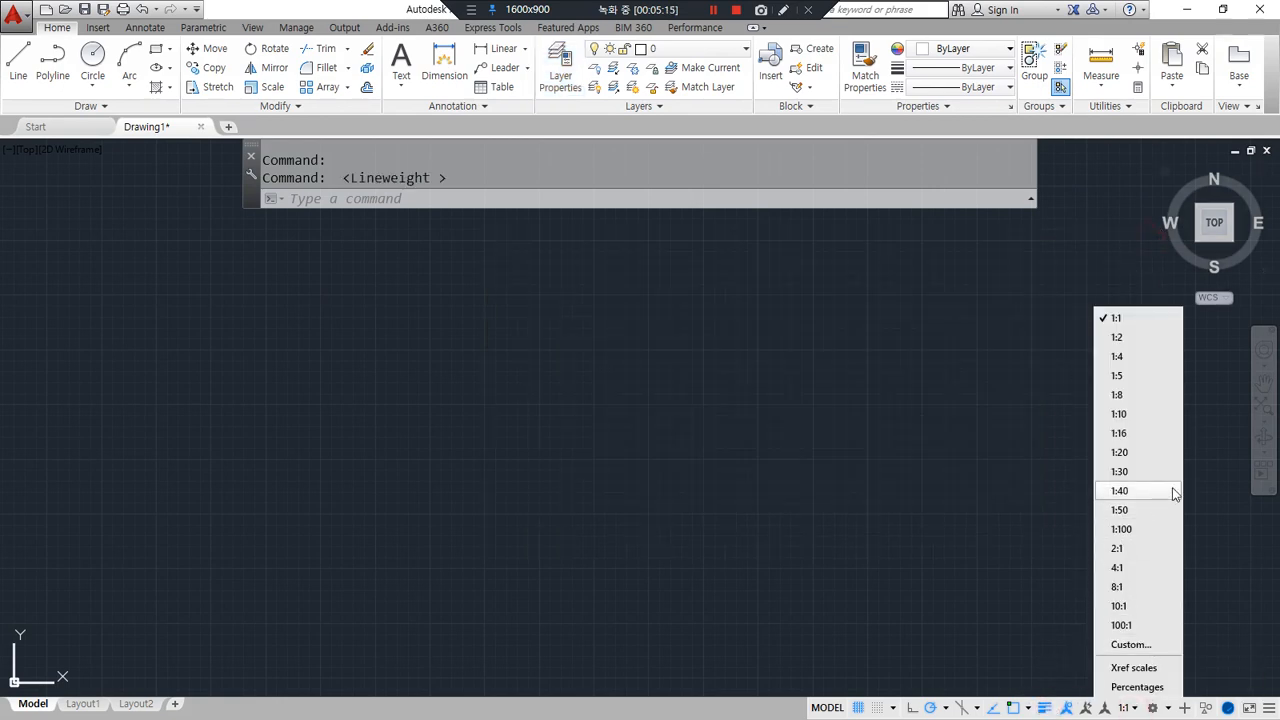
pyautogui.click(1170, 511)
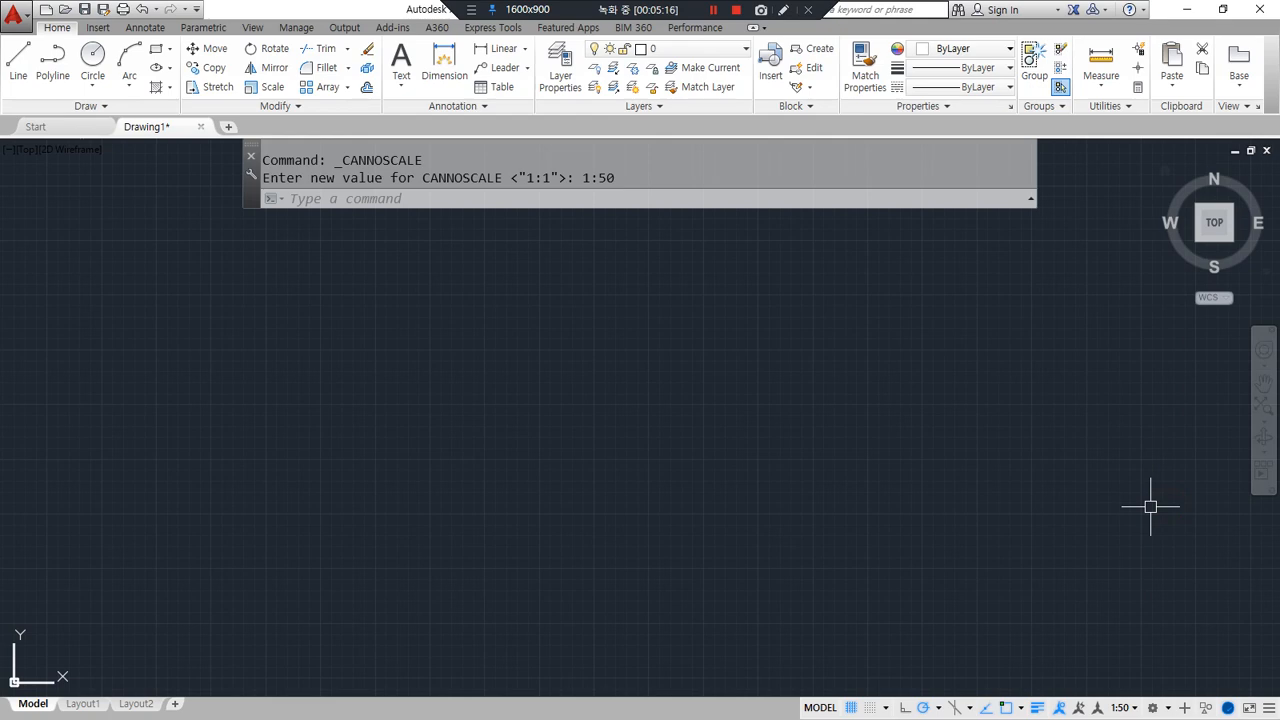
pyautogui.moveTo(1138, 714)
pyautogui.mouseDown()
pyautogui.moveTo(1100, 668)
pyautogui.moveTo(1090, 595)
pyautogui.moveTo(1072, 607)
pyautogui.moveTo(1124, 603)
pyautogui.mouseUp()
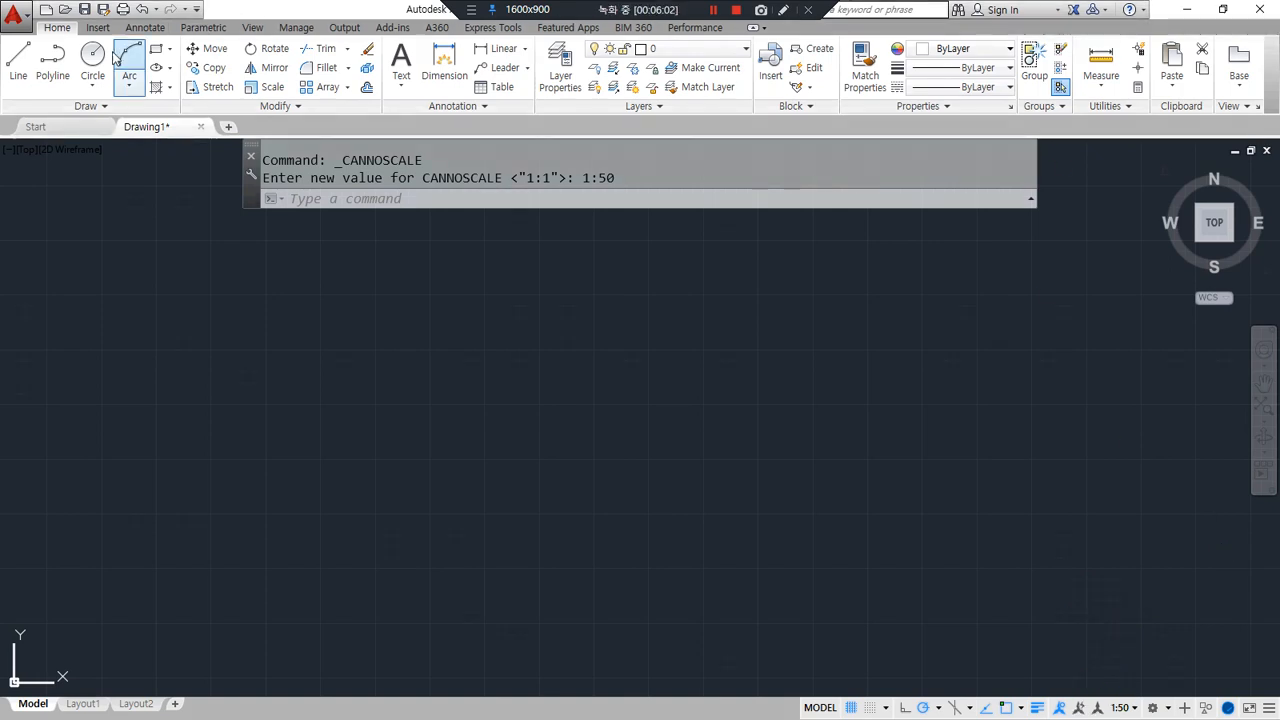
# Make Annotative the current text style and the current dimension style
pyautogui.click(147, 30)
pyautogui.click(200, 50)
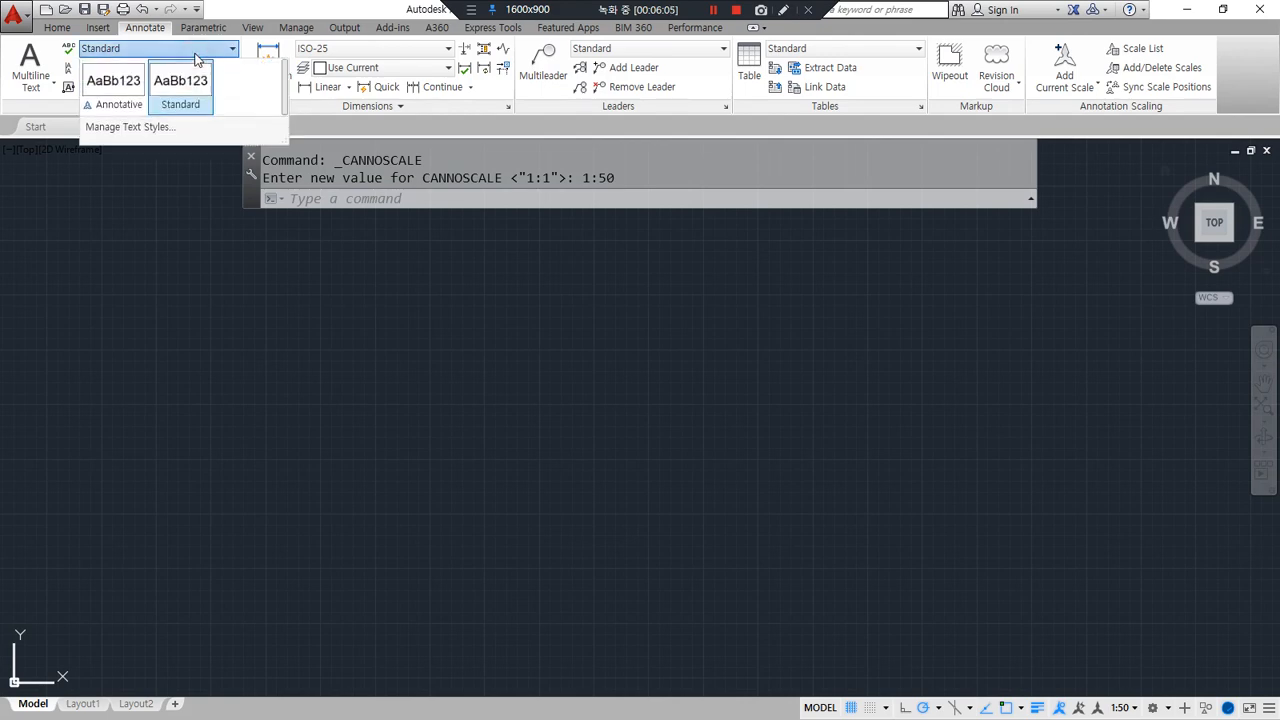
pyautogui.click(117, 90)
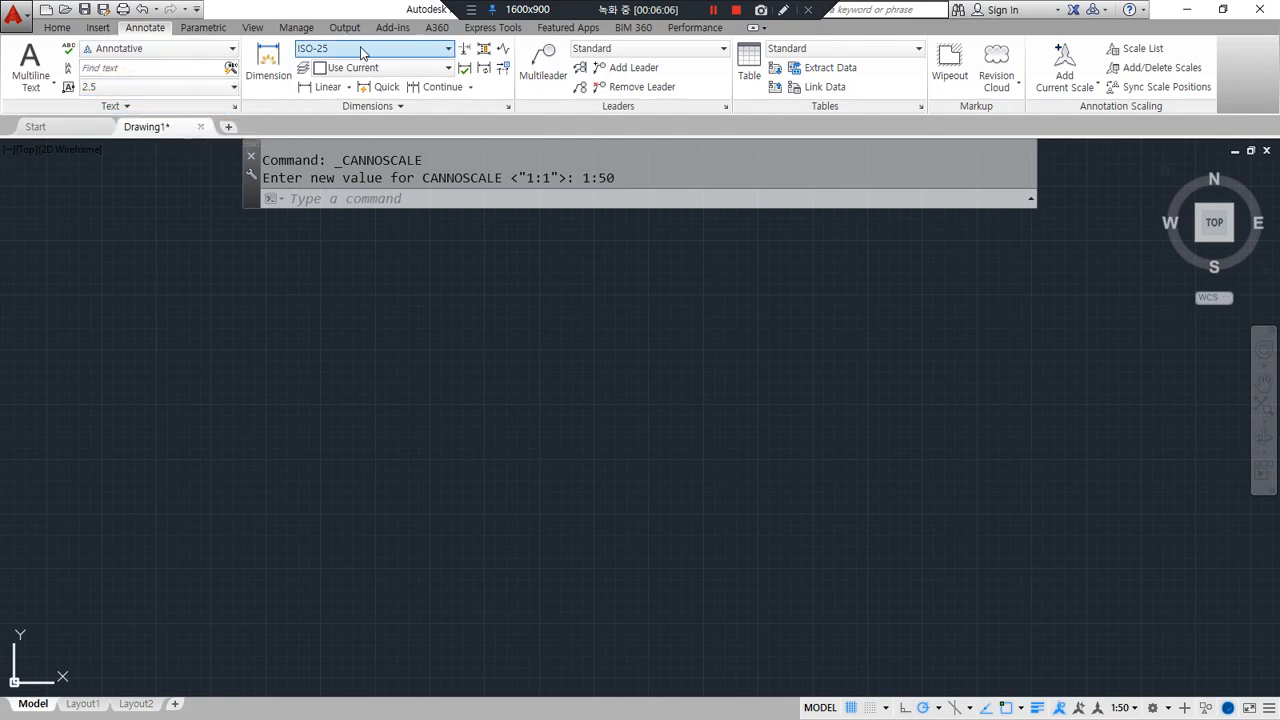
pyautogui.click(393, 52)
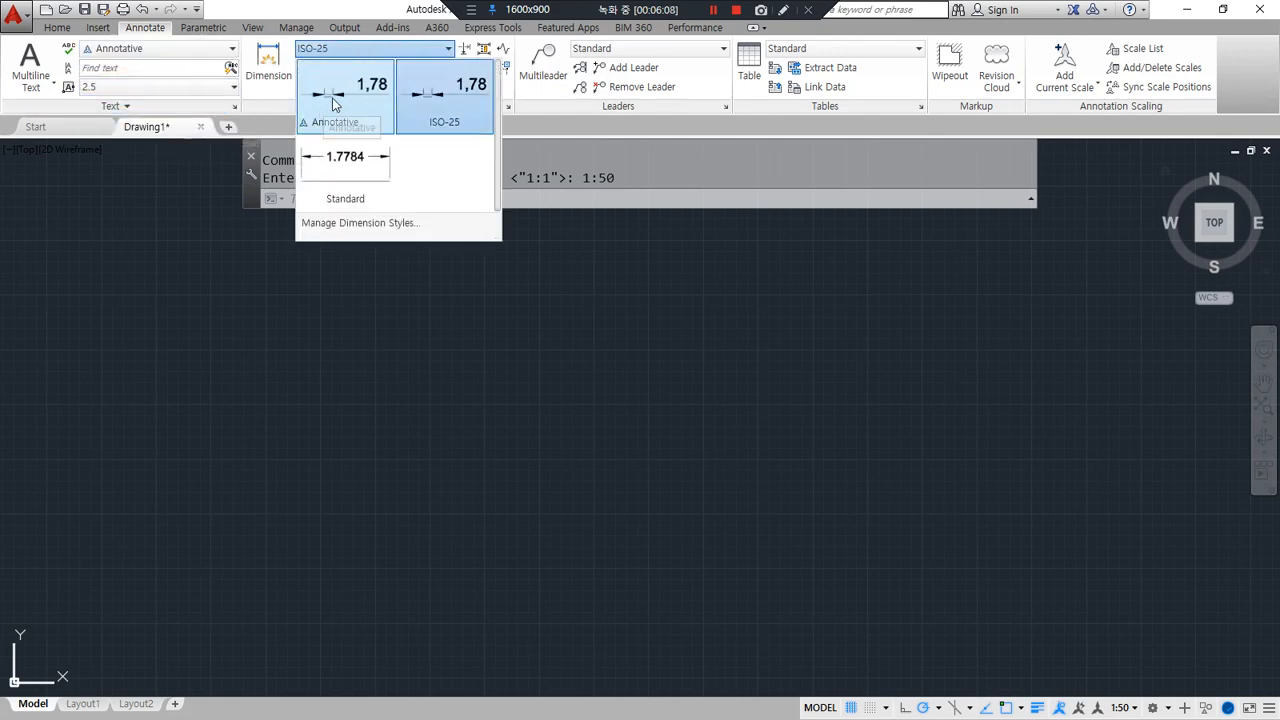
pyautogui.click(325, 110)
pyautogui.press('Escape')
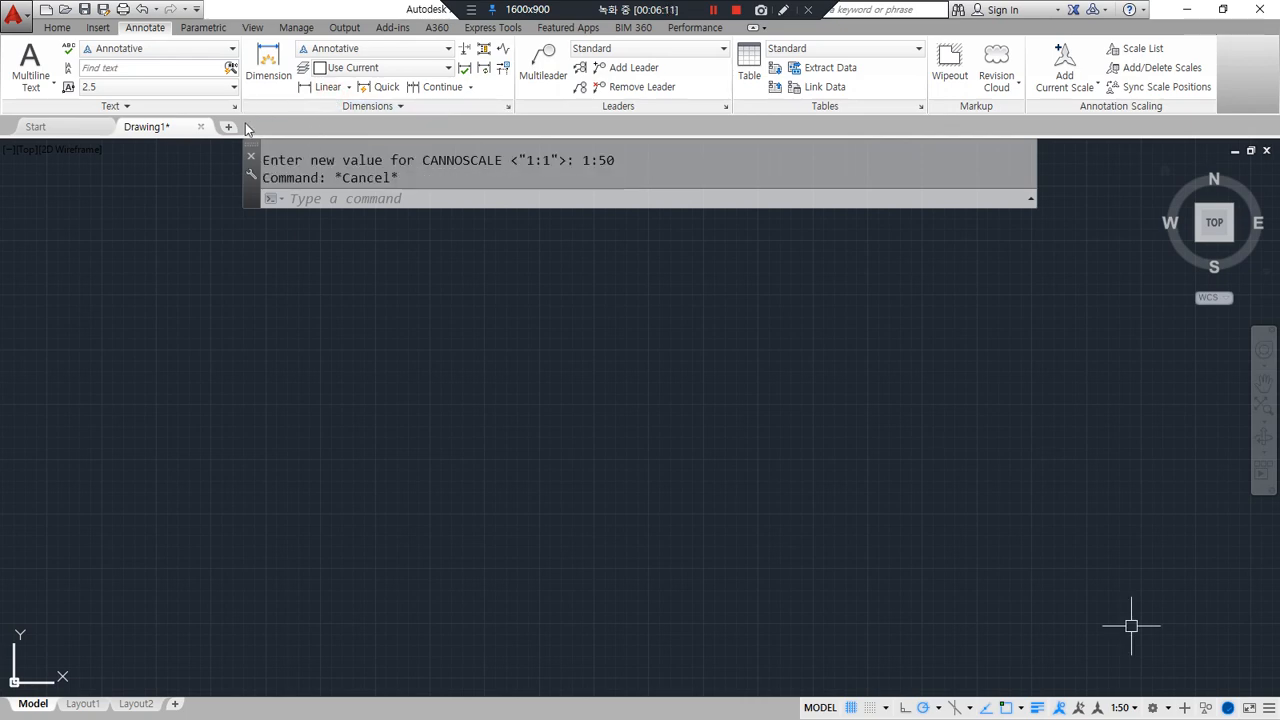
# Change the Annotative text style's font to 맑은 고딕 and apply it
pyautogui.click(235, 107)
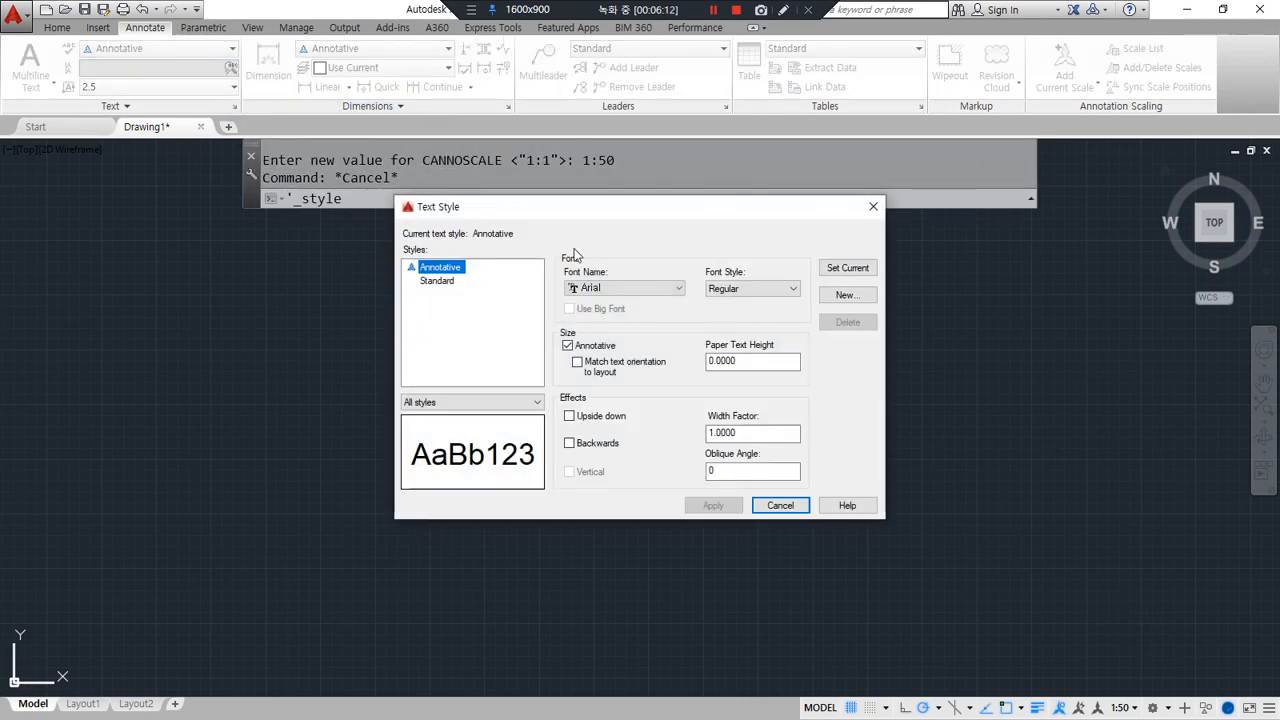
pyautogui.click(638, 285)
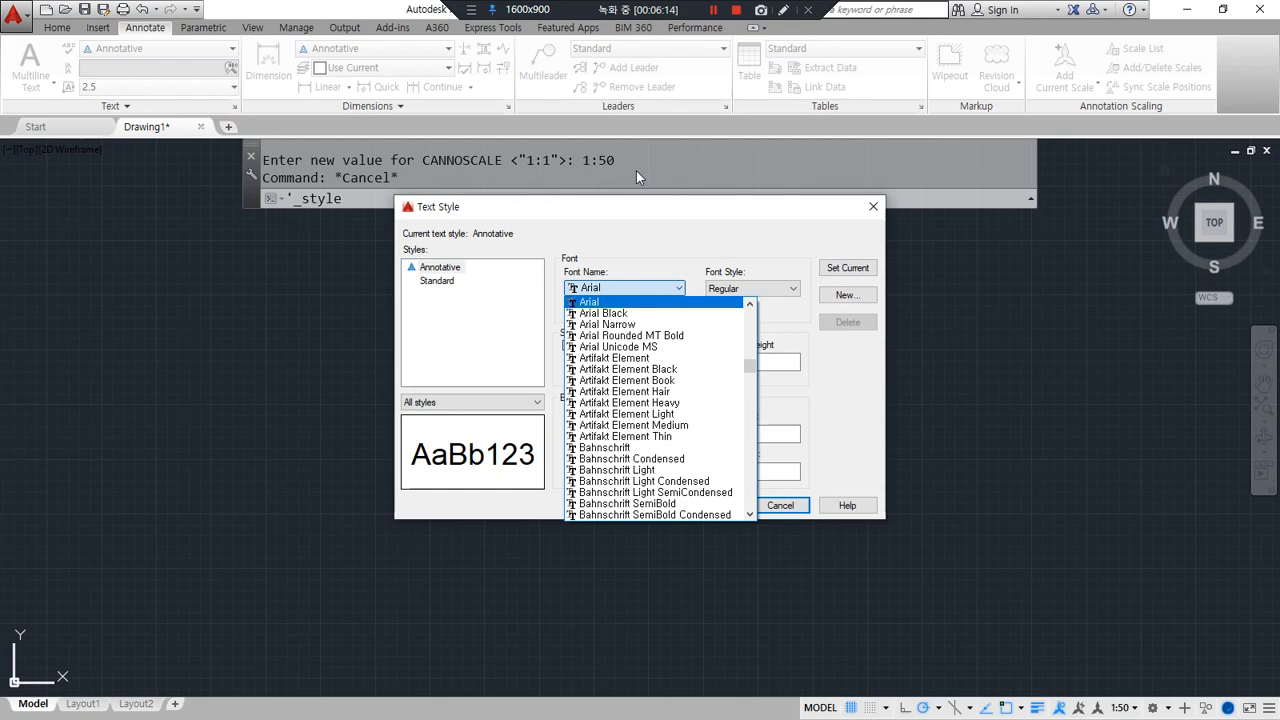
pyautogui.press('z')
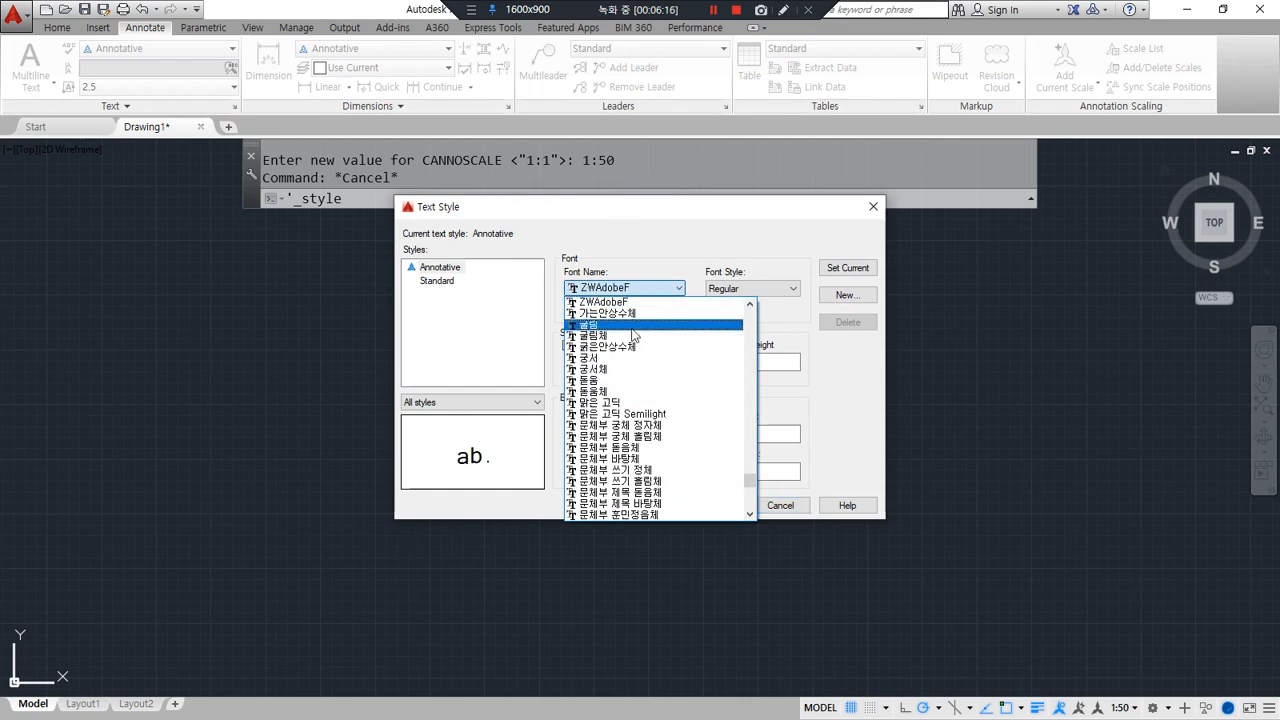
pyautogui.click(630, 404)
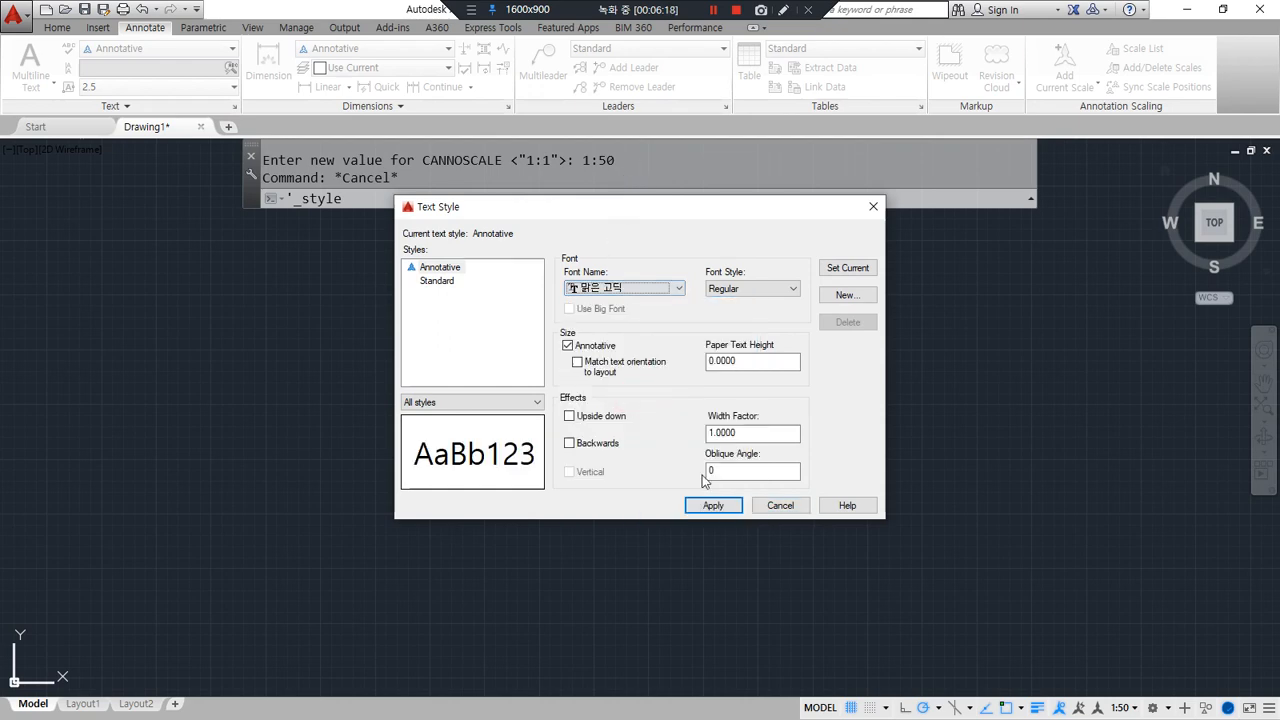
pyautogui.click(710, 506)
pyautogui.click(779, 506)
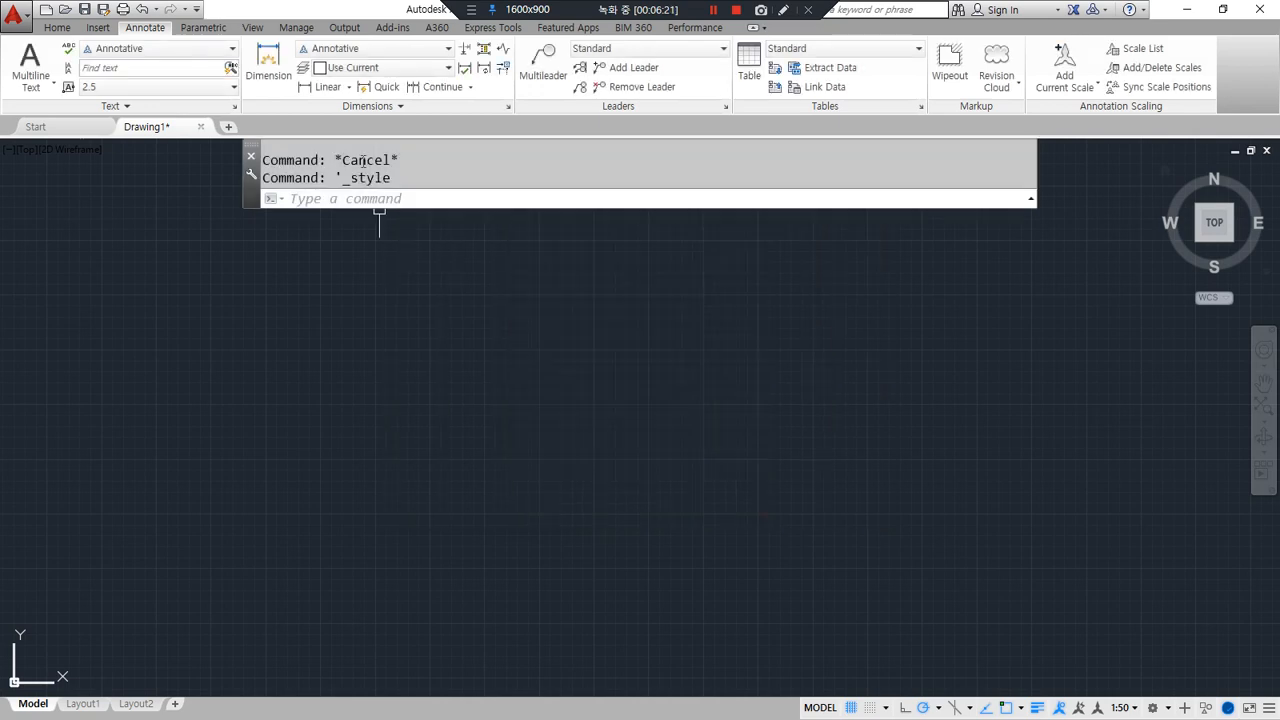
# Modify the Annotative dimension style to use baseline spacing 7 and fixed length extension lines with length 10
pyautogui.click(508, 107)
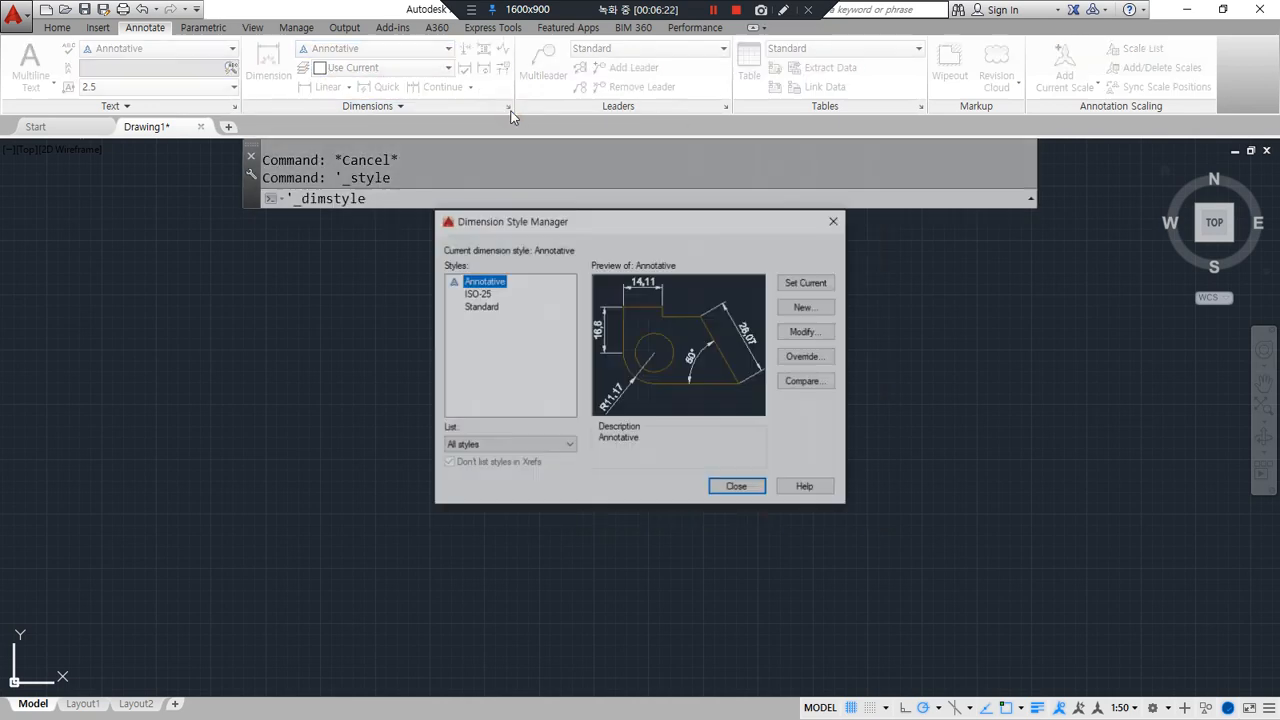
pyautogui.click(805, 333)
pyautogui.click(435, 191)
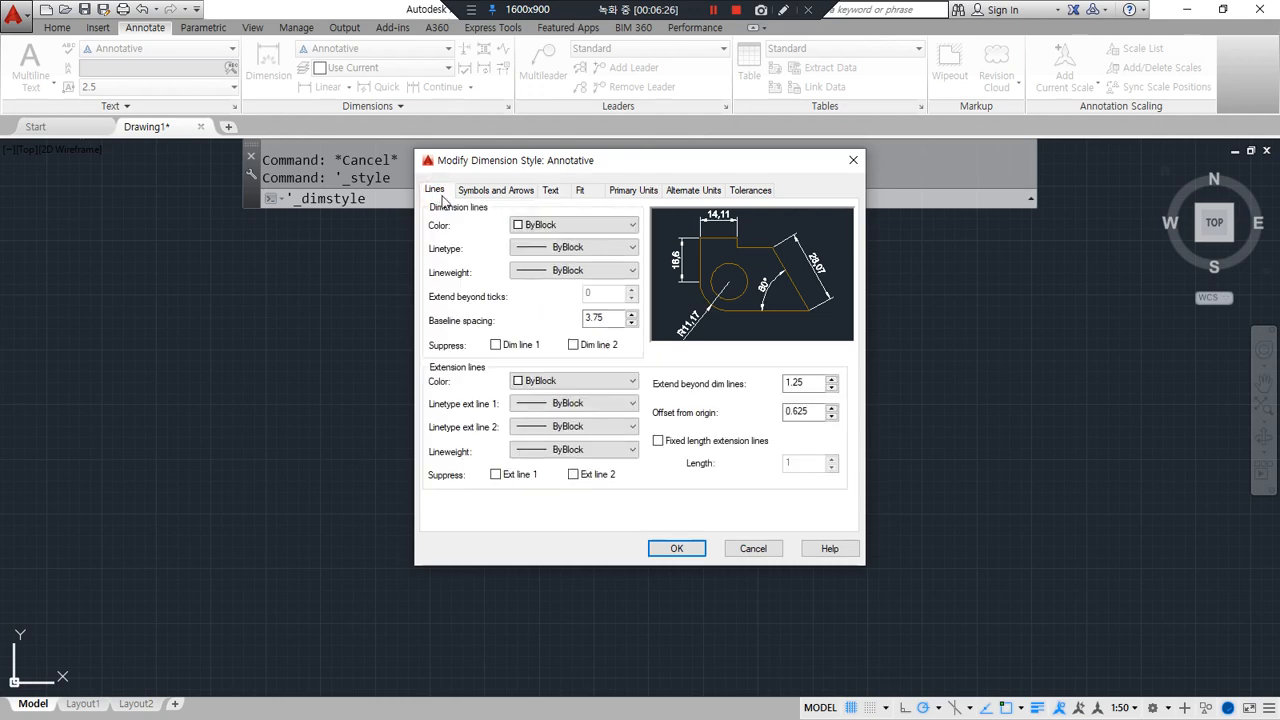
pyautogui.moveTo(634, 336); pyautogui.dragTo(437, 336)
pyautogui.moveTo(607, 318); pyautogui.dragTo(576, 323)
pyautogui.write('7')
pyautogui.click(666, 445)
pyautogui.doubleClick(790, 463)
pyautogui.write('10')
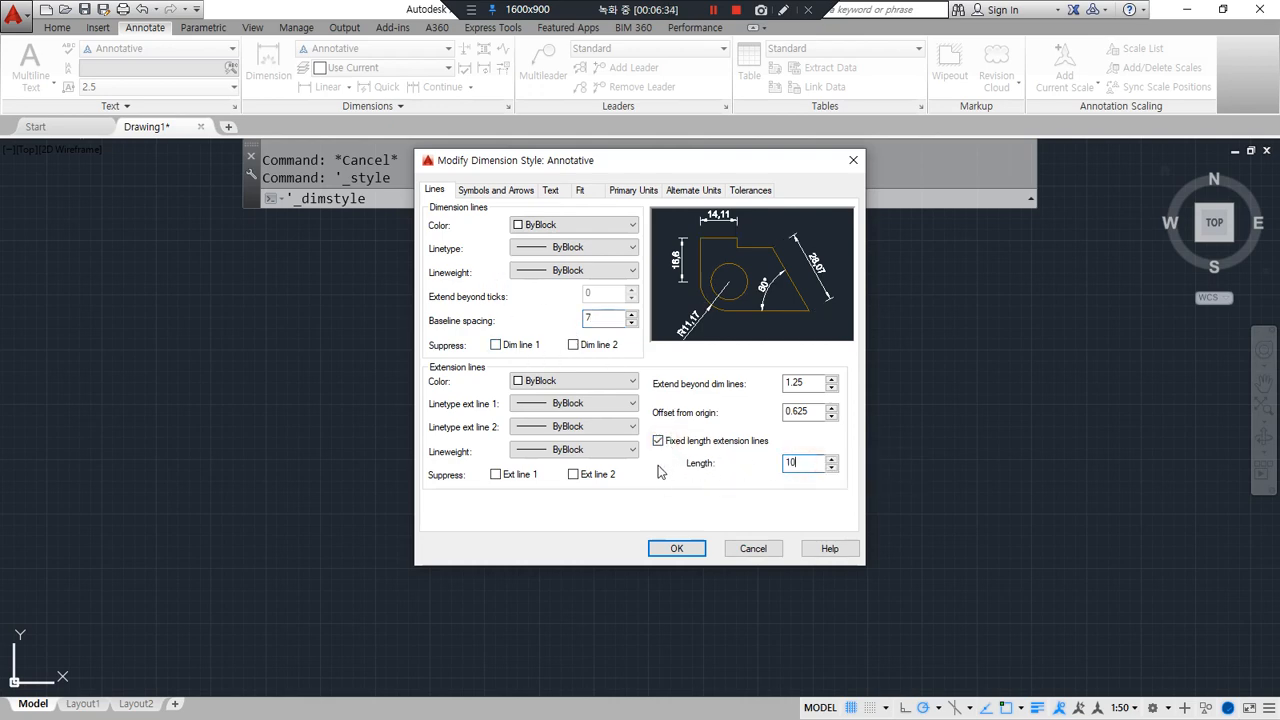
# Set the dimension style's first and second arrowheads to Dot with an arrow size of 1.5
pyautogui.click(489, 191)
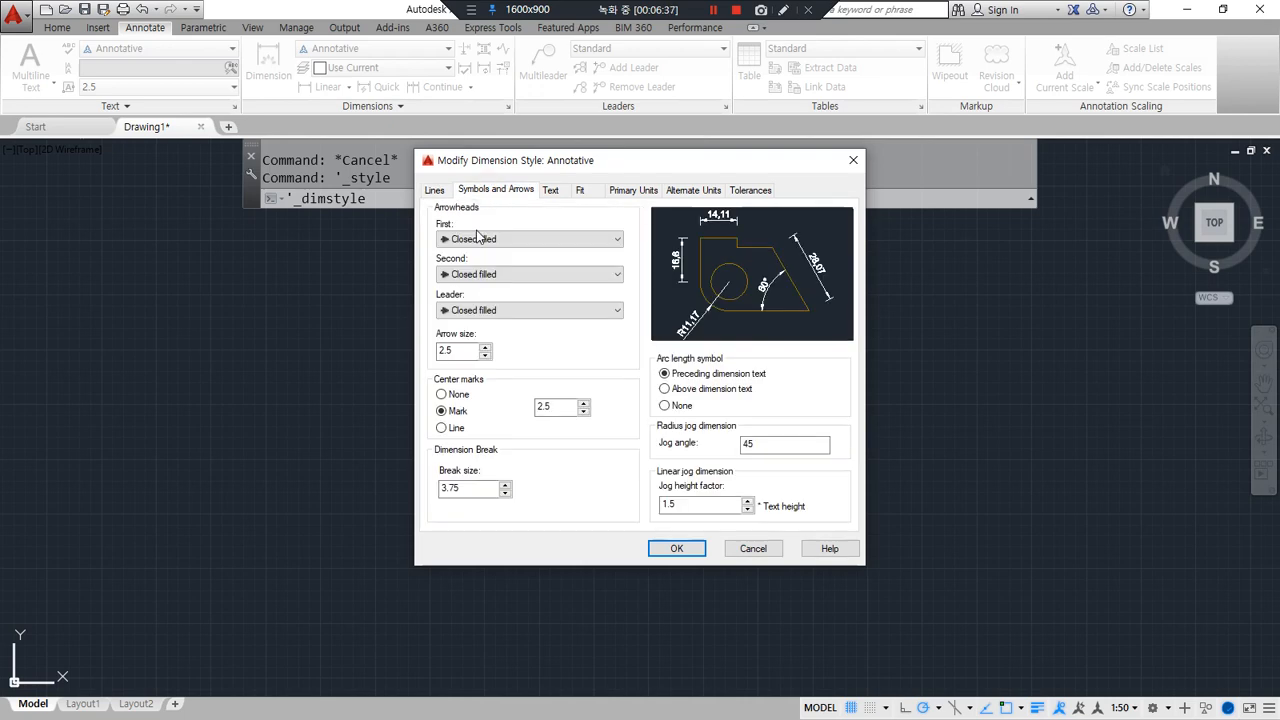
pyautogui.click(491, 240)
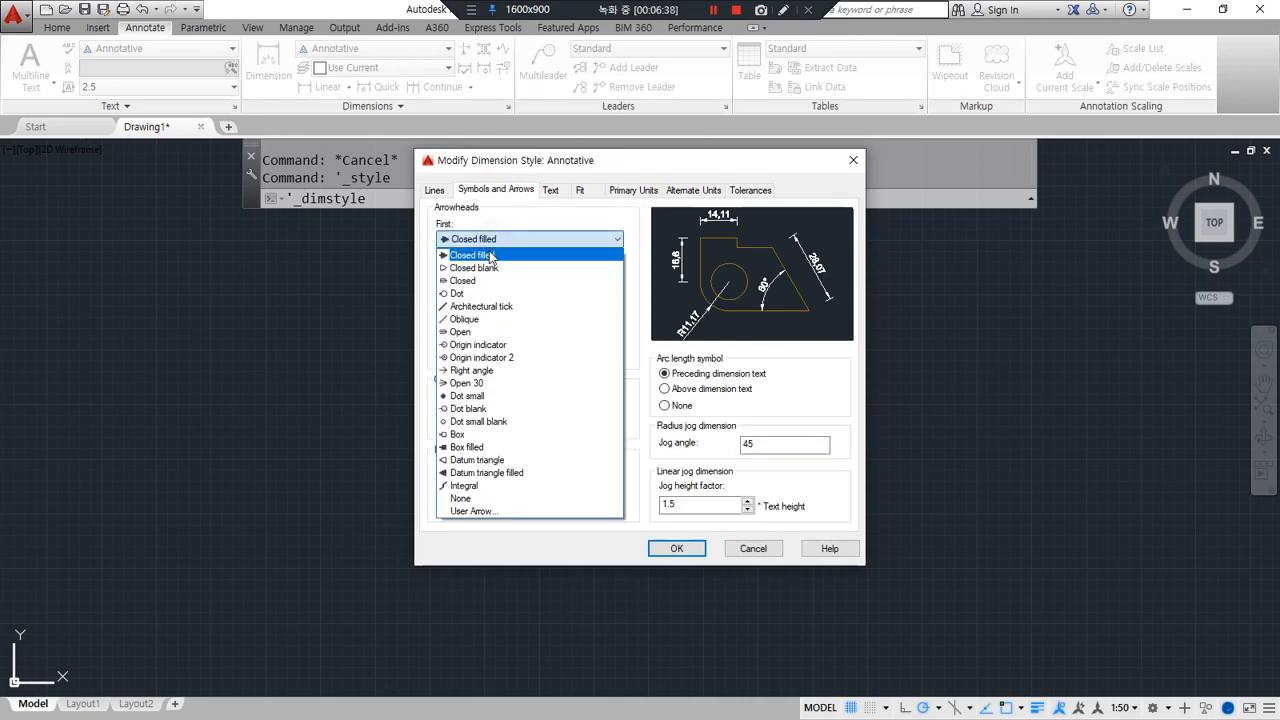
pyautogui.click(470, 293)
pyautogui.doubleClick(447, 350)
pyautogui.write('1.5')
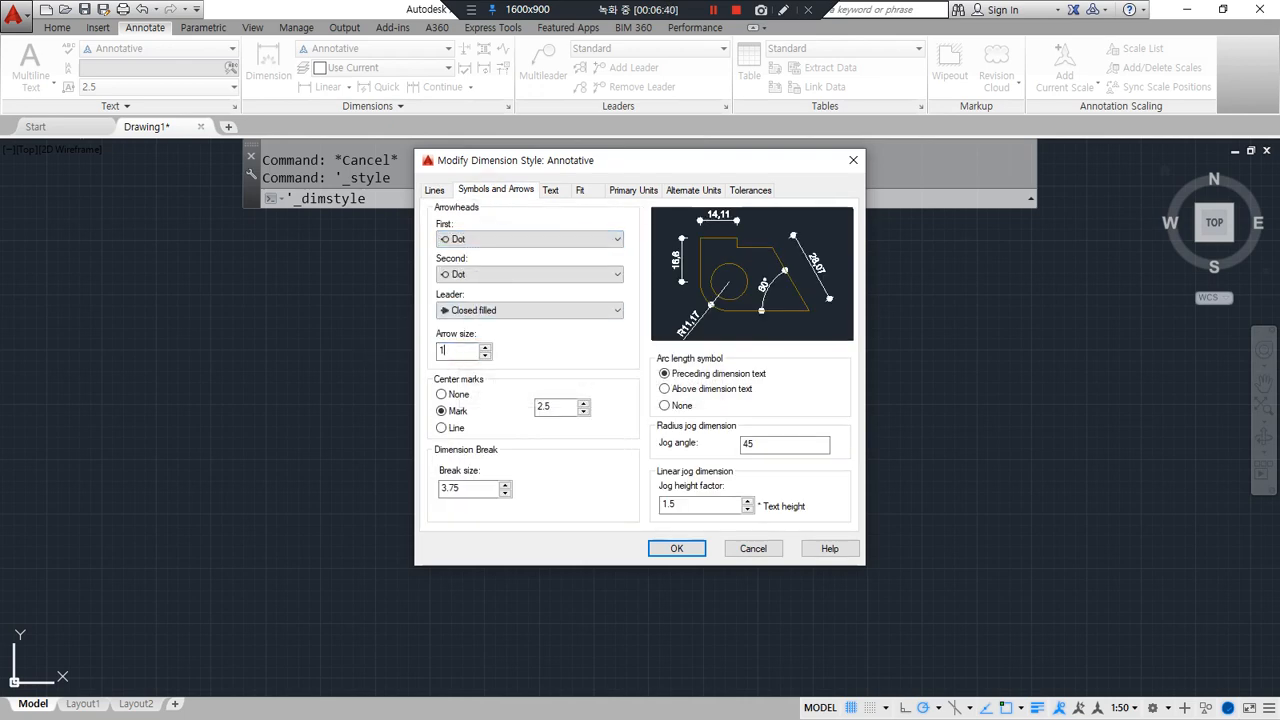
# Set the dimension text color to Green, using the Annotative text style
pyautogui.click(550, 190)
pyautogui.click(566, 231)
pyautogui.click(577, 244)
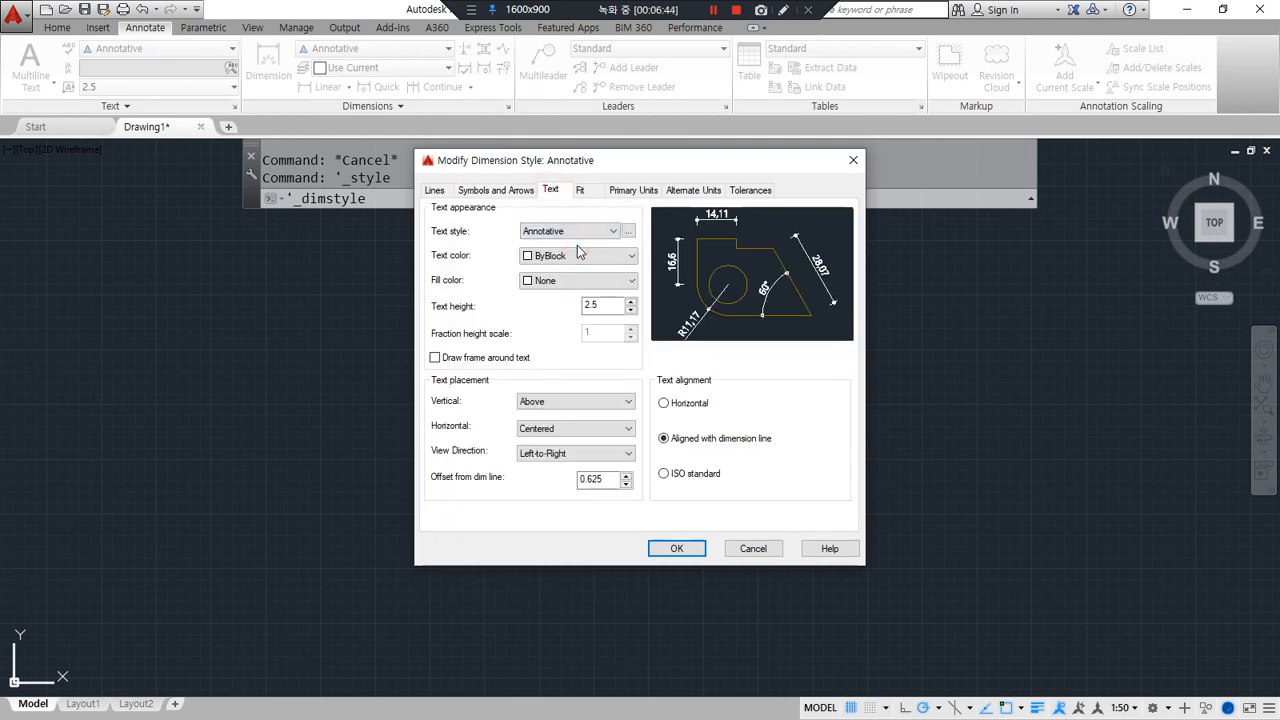
pyautogui.click(586, 255)
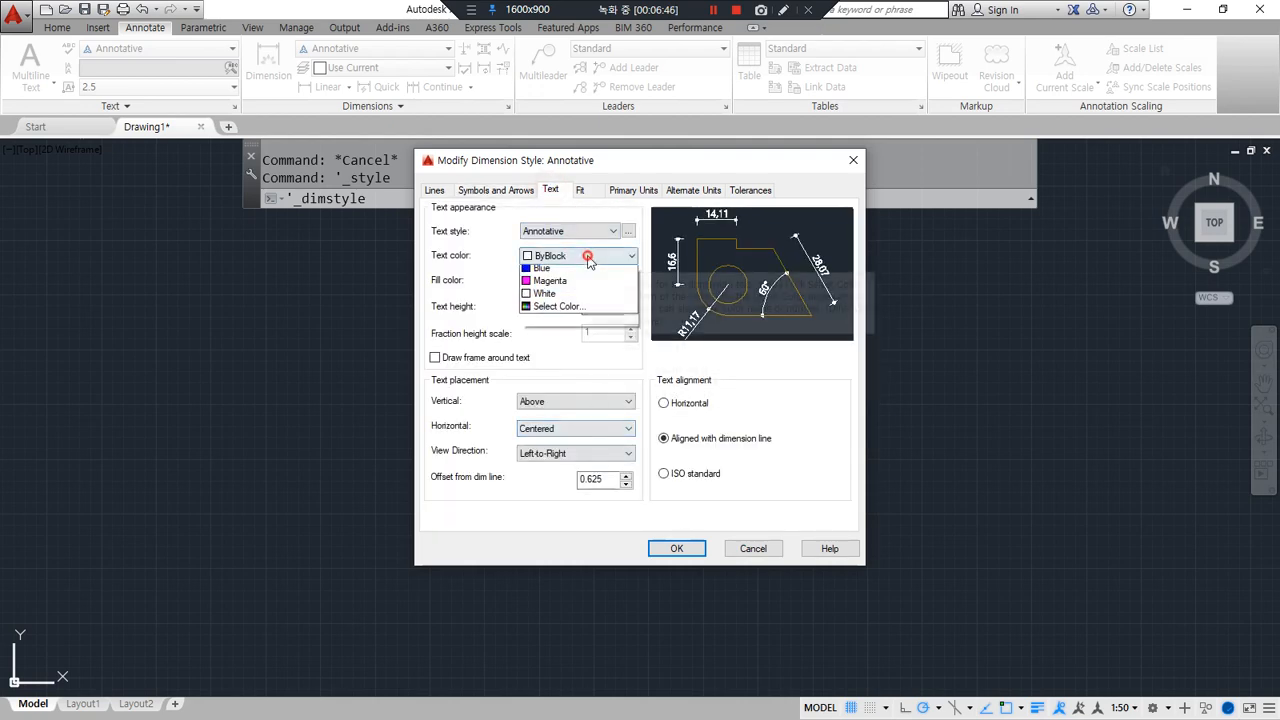
pyautogui.click(565, 327)
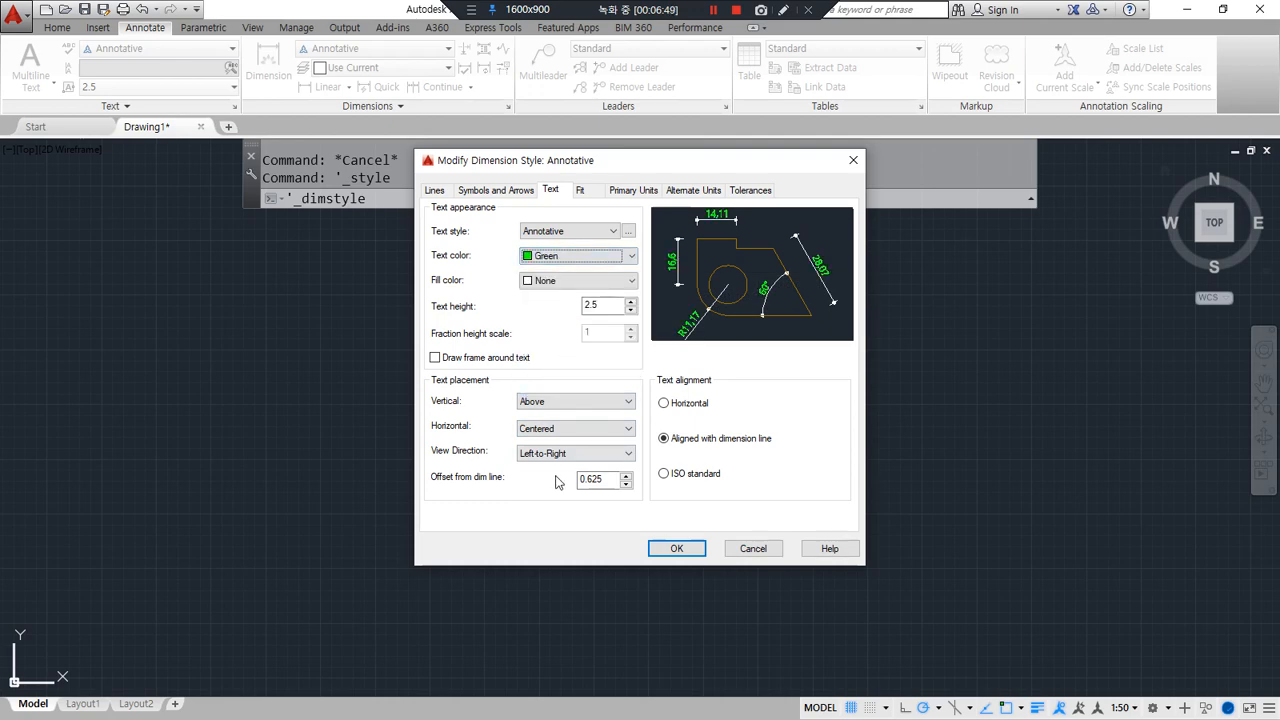
# Review the dimension style's fit options, set the primary unit format to Windows Desktop, and save the style
pyautogui.click(586, 193)
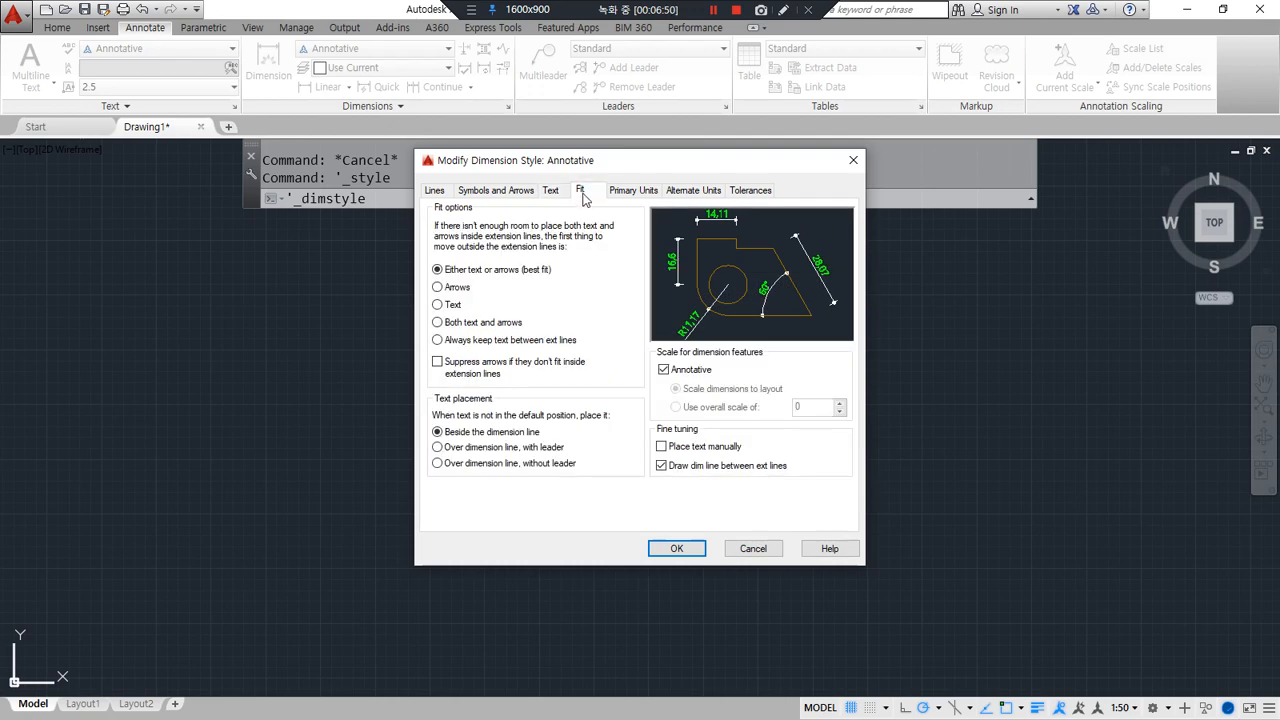
pyautogui.hotkey('ctrl', 'alt', 'd')
pyautogui.moveTo(838, 416); pyautogui.dragTo(694, 418)
pyautogui.press('Escape')
pyautogui.click(633, 192)
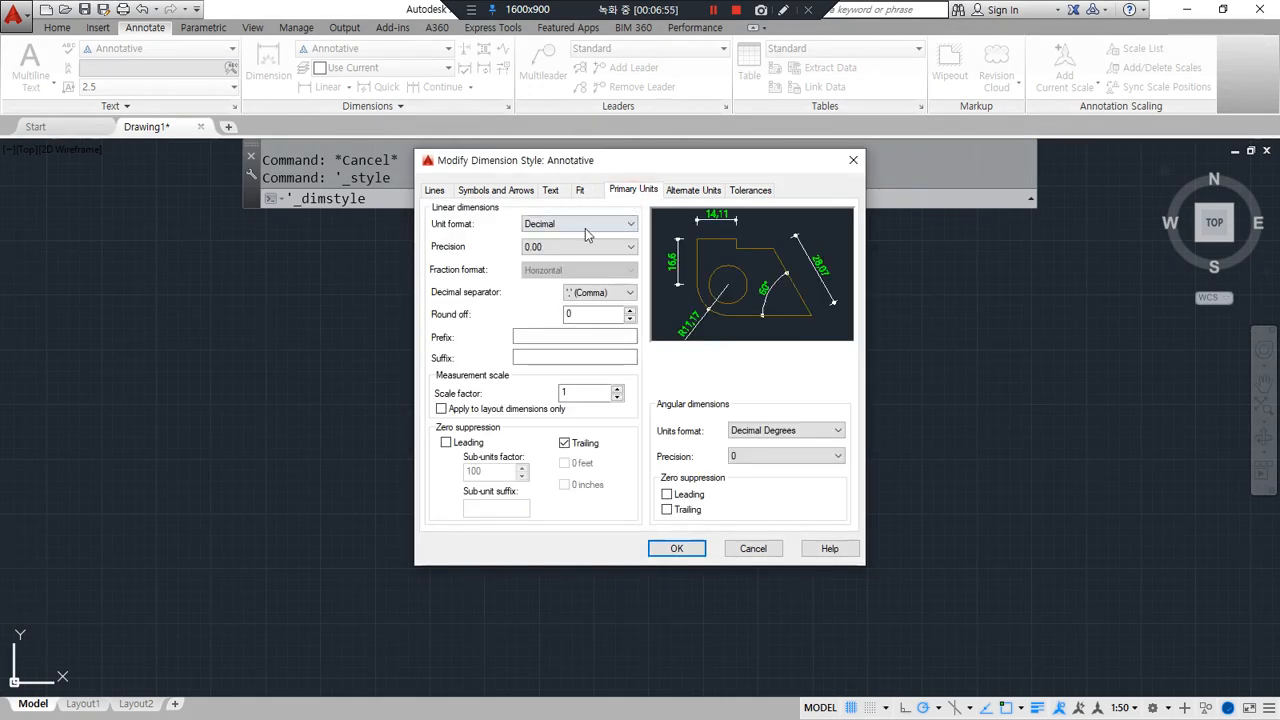
pyautogui.click(588, 226)
pyautogui.click(578, 290)
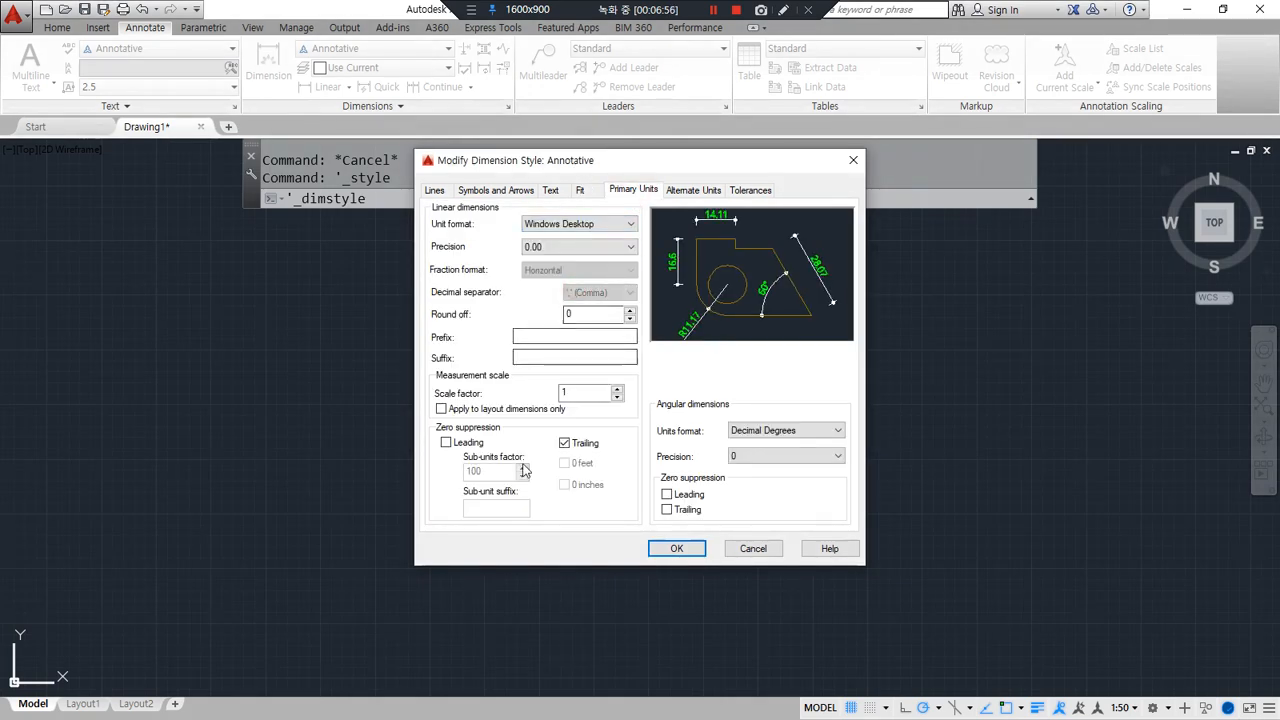
pyautogui.click(676, 549)
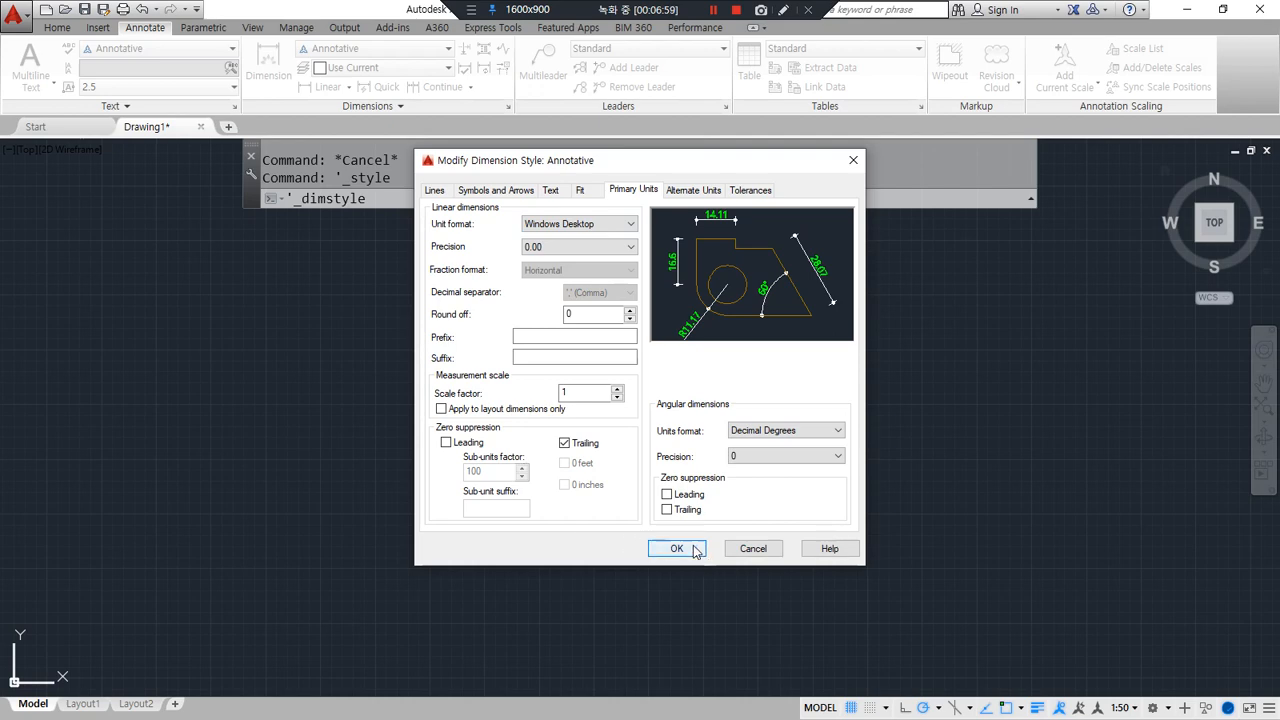
pyautogui.click(737, 486)
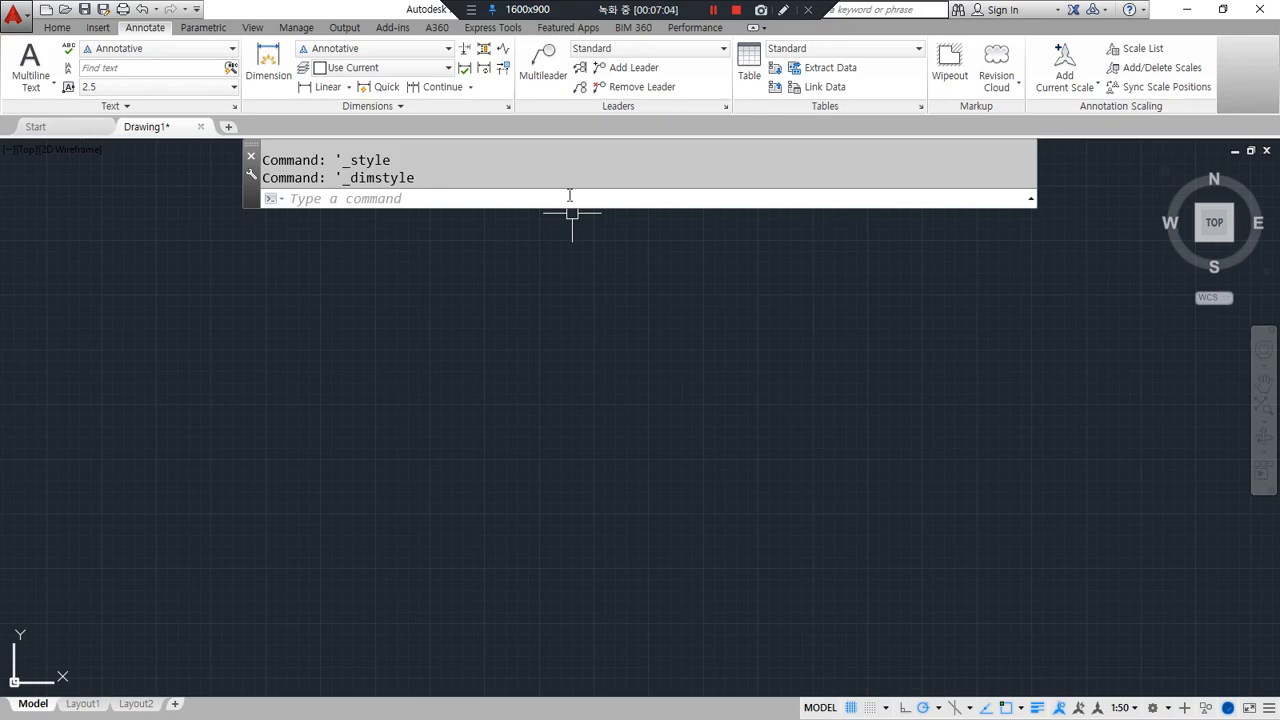
# Switch to the image viewer and examine the B house floor plan
pyautogui.hotkey('alt', 'Tab')
pyautogui.moveTo(135, 387)
pyautogui.mouseDown()
pyautogui.moveTo(272, 386)
pyautogui.moveTo(255, 415)
pyautogui.mouseUp()
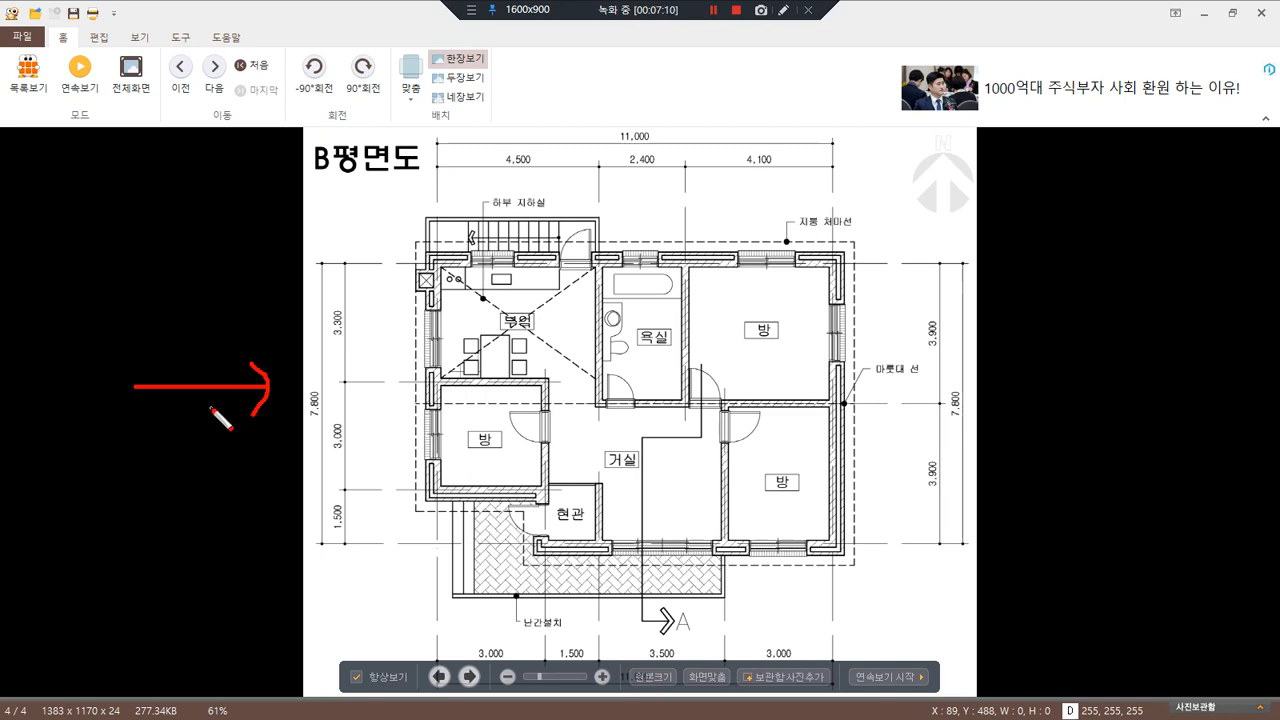
pyautogui.moveTo(116, 386); pyautogui.dragTo(246, 387)
pyautogui.moveTo(114, 440)
pyautogui.mouseDown()
pyautogui.moveTo(76, 436)
pyautogui.moveTo(126, 418)
pyautogui.moveTo(81, 451)
pyautogui.mouseUp()
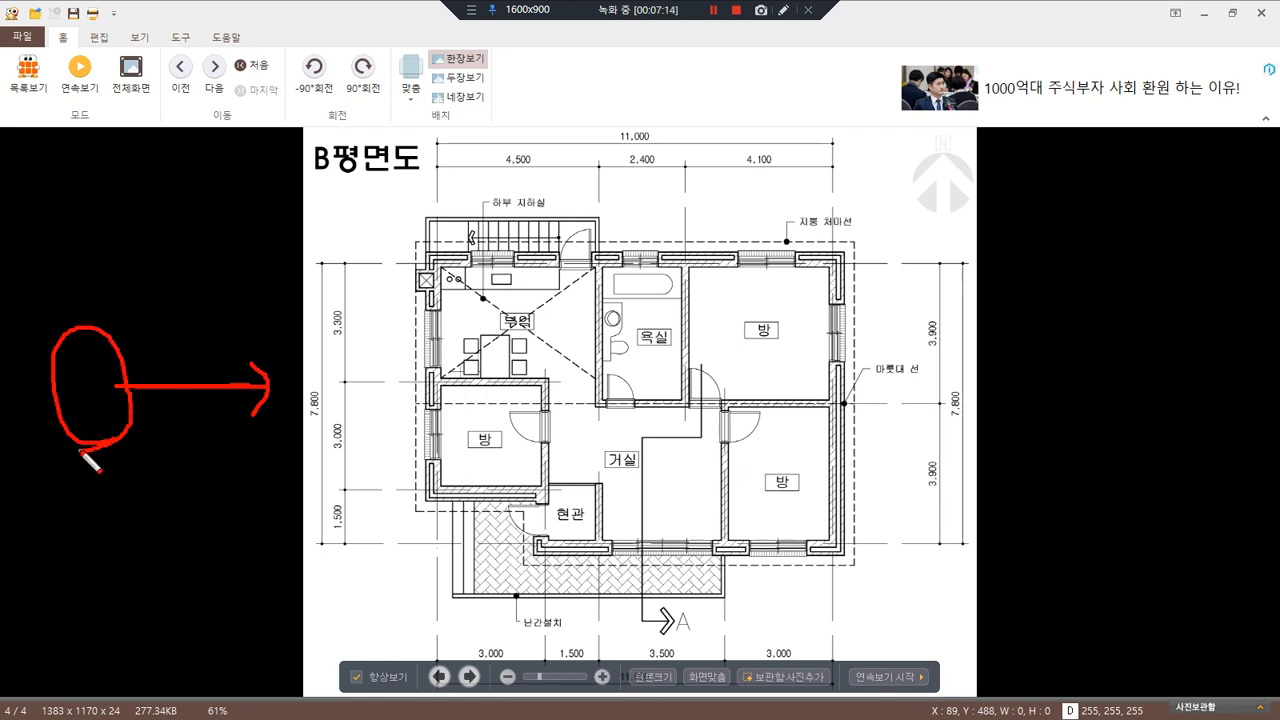
pyautogui.moveTo(116, 385)
pyautogui.mouseDown()
pyautogui.moveTo(283, 388)
pyautogui.moveTo(239, 427)
pyautogui.mouseUp()
pyautogui.moveTo(274, 270); pyautogui.dragTo(284, 283)
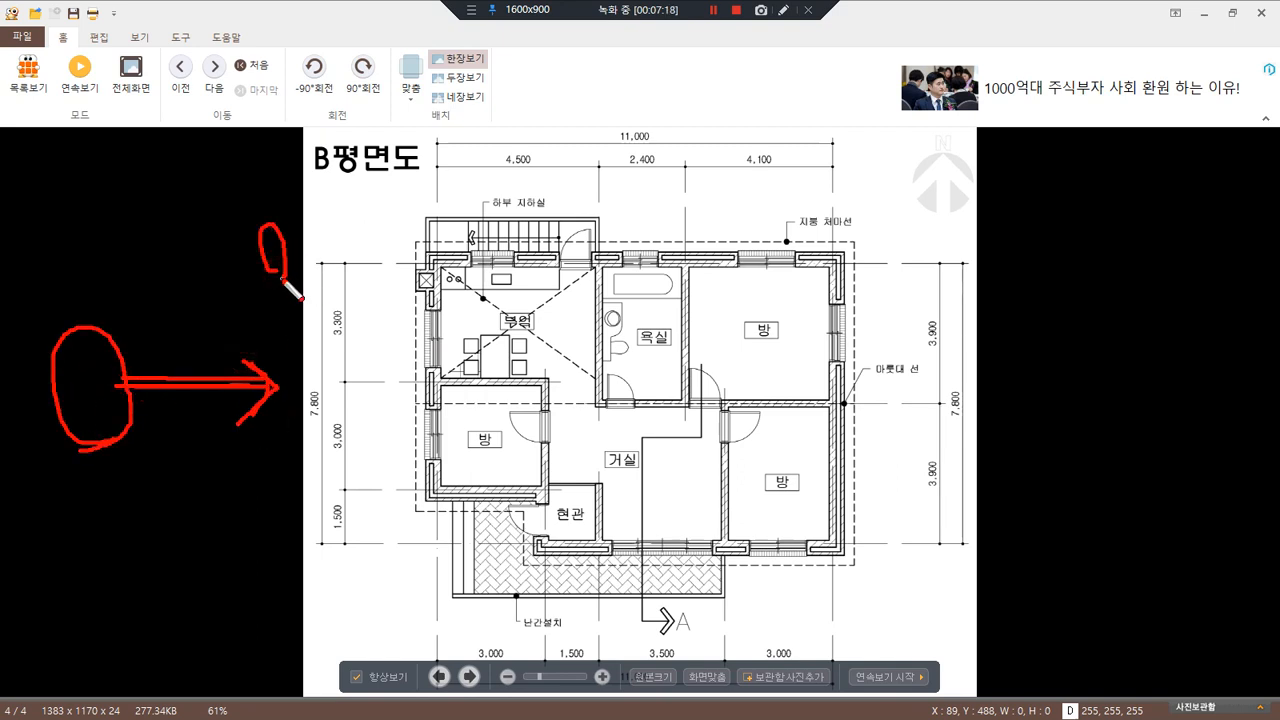
# Examine the B floor plan's left side, the entrance porch and the ridge line running across the middle of the house
pyautogui.moveTo(272, 588); pyautogui.dragTo(296, 590)
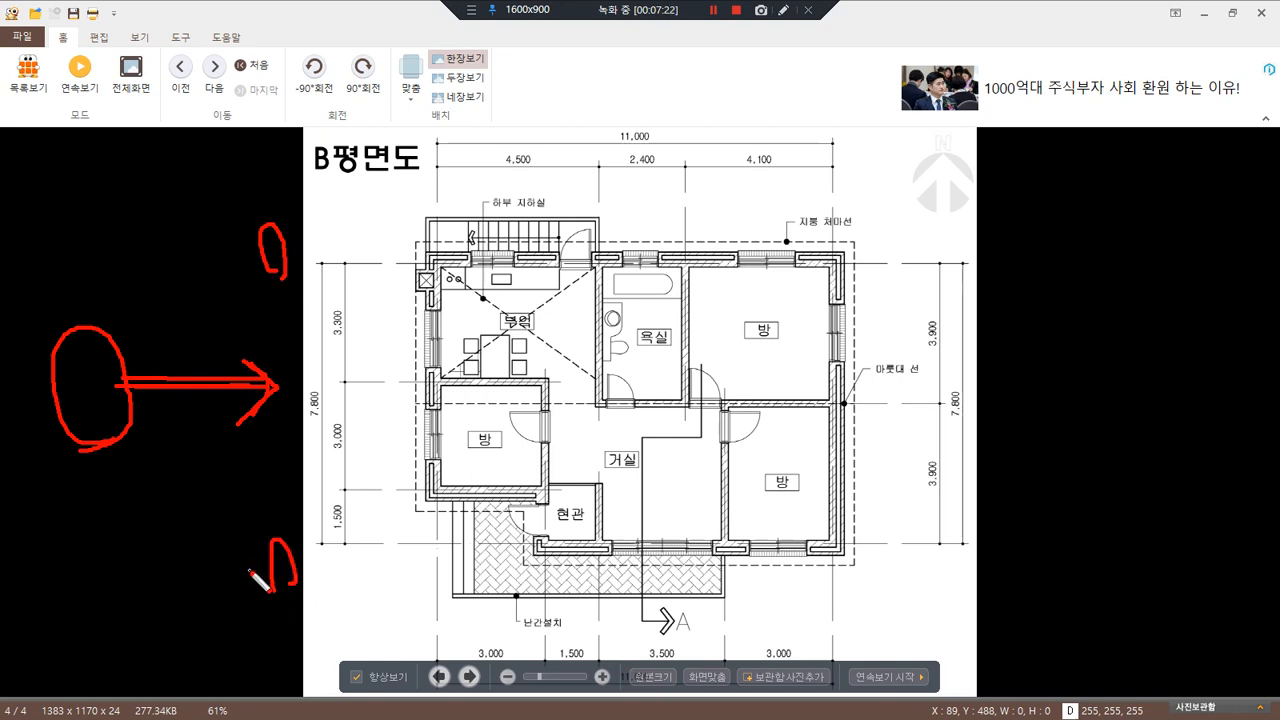
pyautogui.moveTo(448, 602)
pyautogui.mouseDown()
pyautogui.moveTo(505, 492)
pyautogui.moveTo(448, 590)
pyautogui.mouseUp()
pyautogui.moveTo(266, 262); pyautogui.dragTo(287, 288)
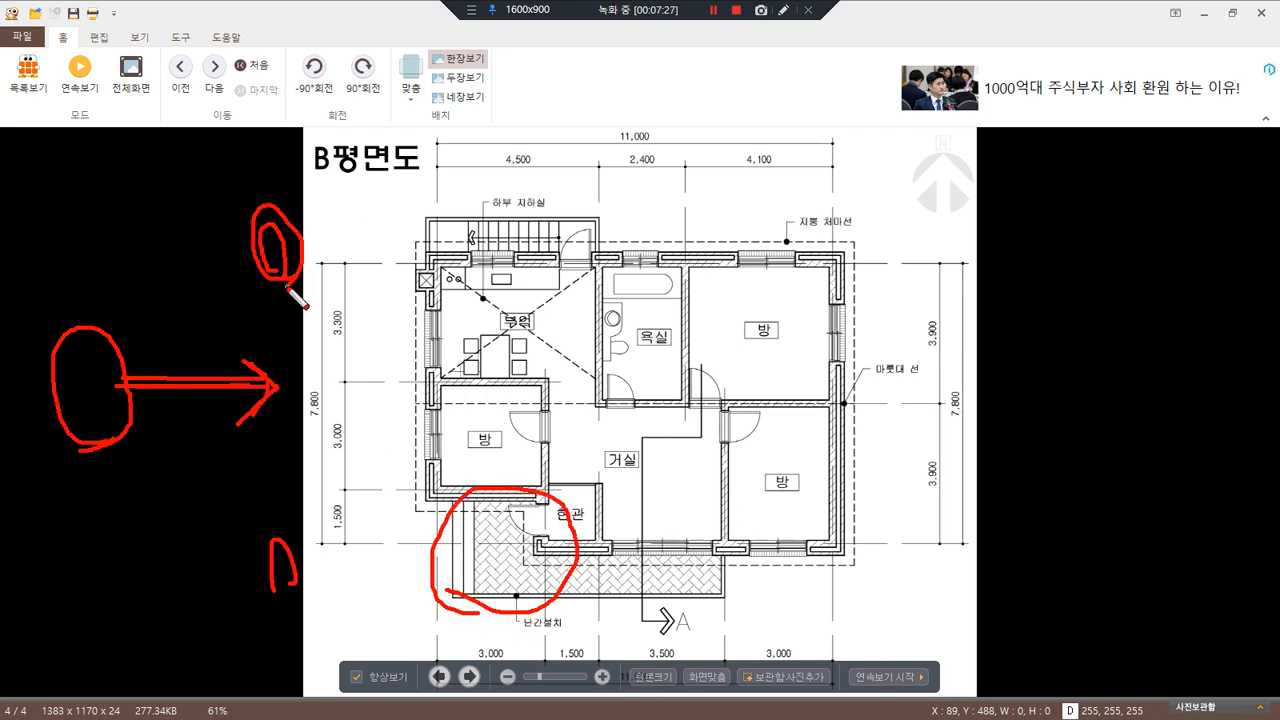
pyautogui.press('e')
pyautogui.moveTo(930, 400); pyautogui.dragTo(341, 401)
pyautogui.moveTo(938, 404)
pyautogui.mouseDown()
pyautogui.moveTo(341, 401)
pyautogui.moveTo(382, 272)
pyautogui.moveTo(370, 270)
pyautogui.moveTo(408, 278)
pyautogui.mouseUp()
pyautogui.moveTo(382, 405)
pyautogui.mouseDown()
pyautogui.moveTo(379, 535)
pyautogui.moveTo(400, 506)
pyautogui.mouseUp()
pyautogui.press('Escape')
# Switch to AutoCAD and draw a horizontal and a vertical construction line crossing each other with XLINE
pyautogui.moveTo(973, 8); pyautogui.dragTo(0, 72)
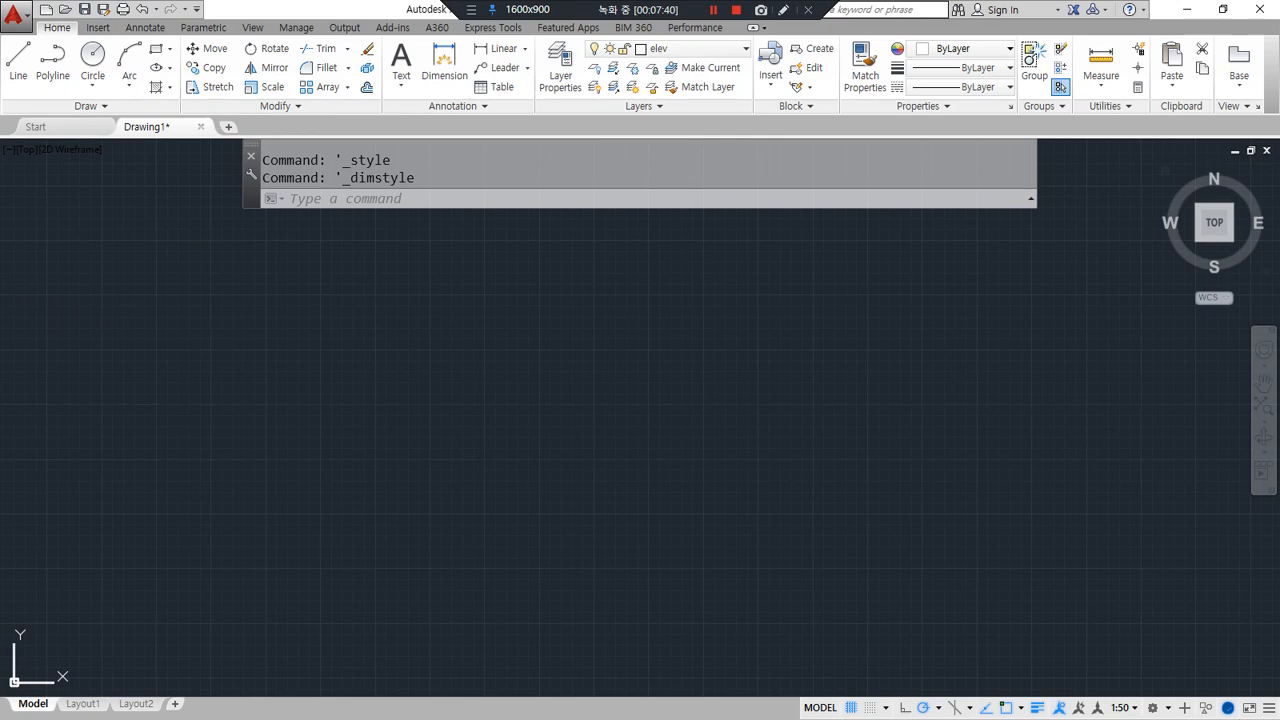
pyautogui.scroll(-4, 554, 451)
pyautogui.moveTo(630, 464); pyautogui.dragTo(480, 554, button='middle')
pyautogui.scroll(-5, 490, 499)
pyautogui.moveTo(563, 482); pyautogui.dragTo(321, 570, button='middle')
pyautogui.write('xl')
pyautogui.press('Return')
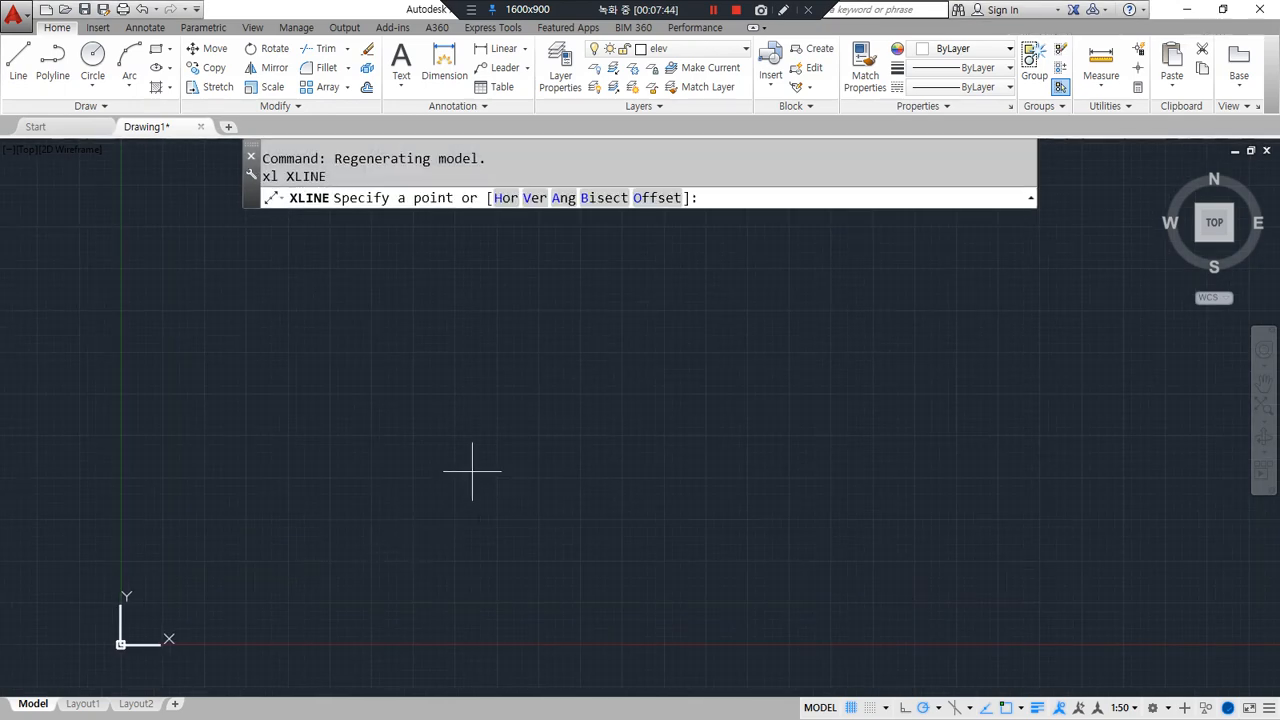
pyautogui.click(466, 468)
pyautogui.click(570, 470)
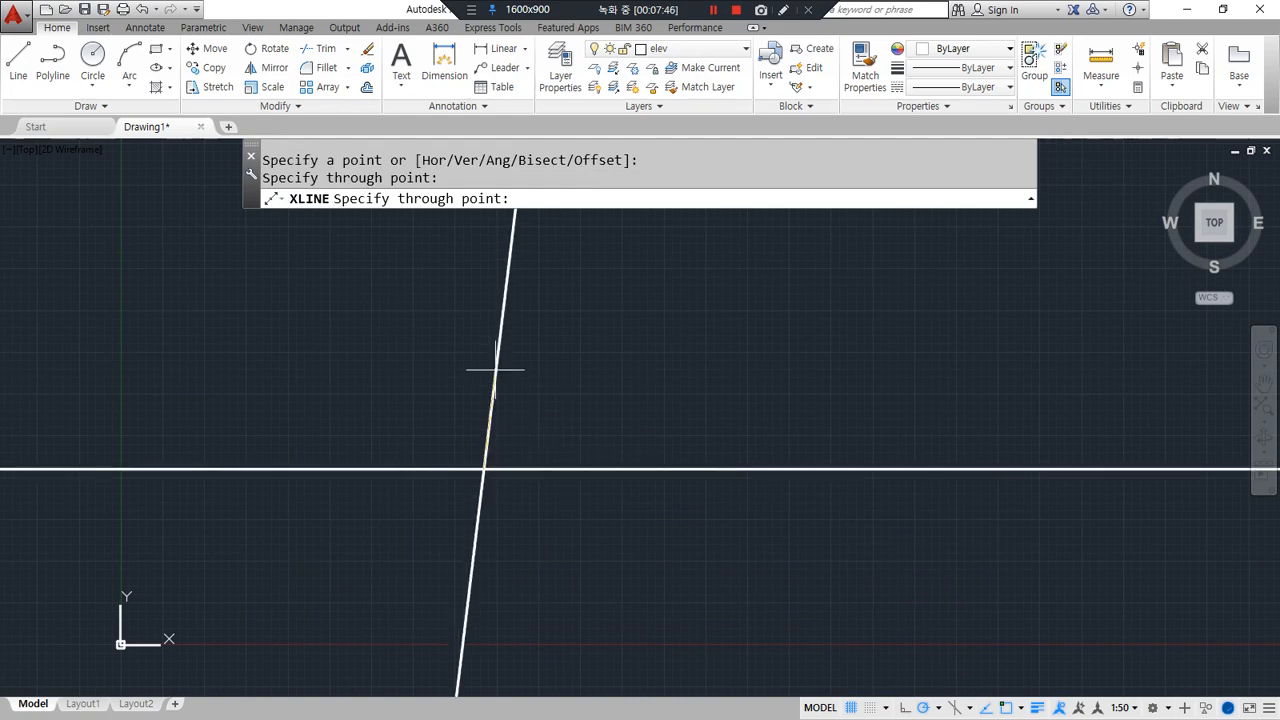
pyautogui.click(488, 377)
pyautogui.press('Escape')
# Put the vertical construction line on the cen layer
pyautogui.click(503, 347)
pyautogui.click(452, 380)
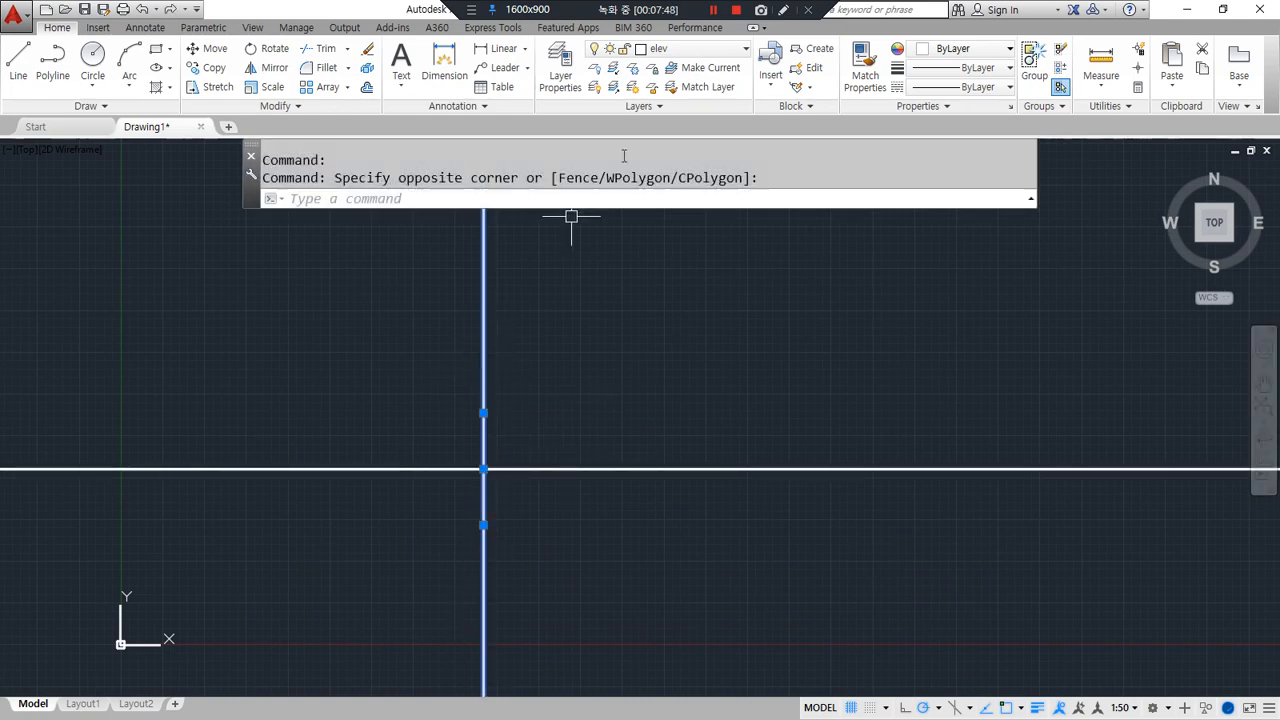
pyautogui.click(700, 48)
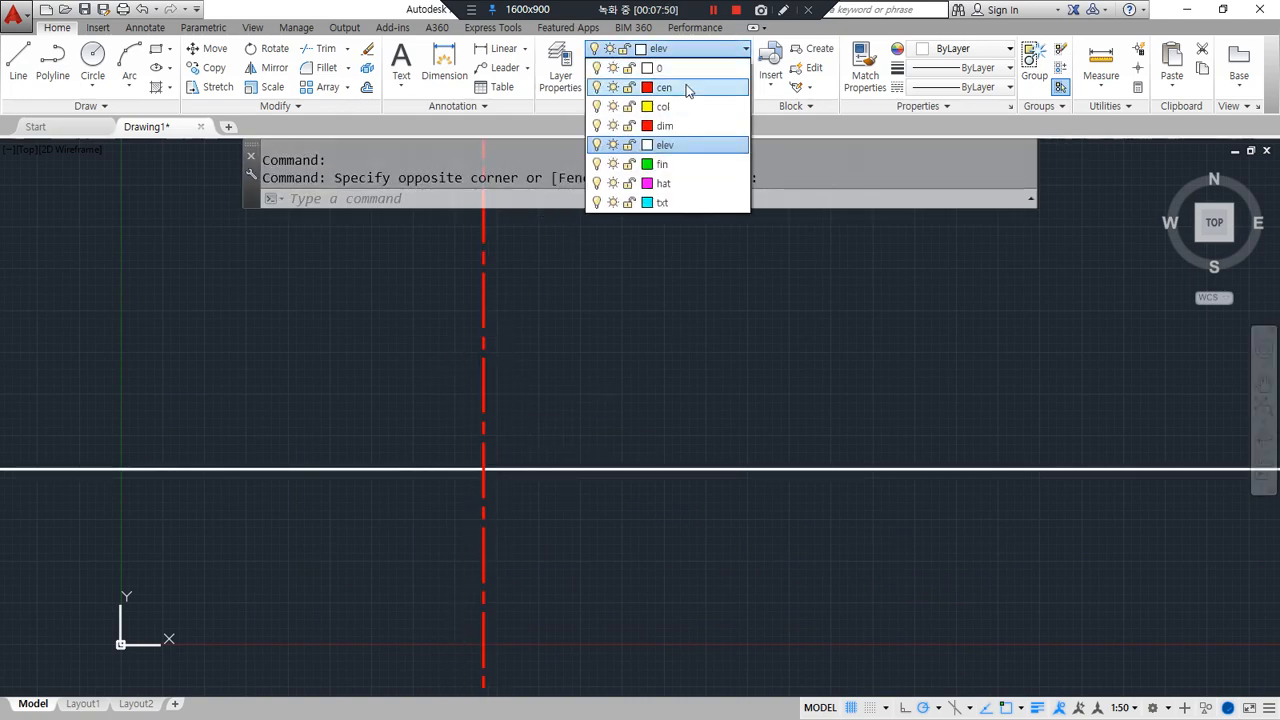
pyautogui.click(686, 87)
pyautogui.press('Escape')
pyautogui.press('Escape')
# Move the two crossing construction lines together up and to the right of the origin
pyautogui.scroll(-2, 520, 400)
pyautogui.moveTo(543, 408); pyautogui.dragTo(443, 526, button='middle')
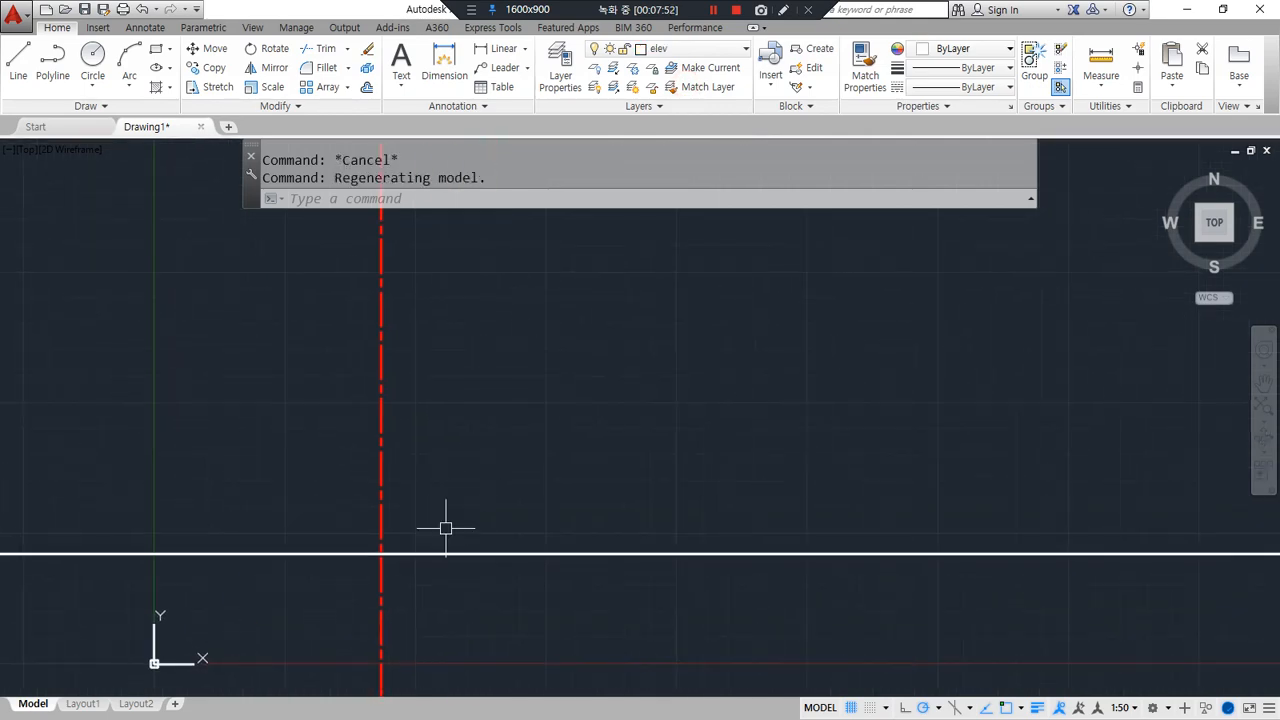
pyautogui.write('m')
pyautogui.press('Return')
pyautogui.click(441, 551)
pyautogui.click(382, 506)
pyautogui.click(280, 514)
pyautogui.press('Return')
pyautogui.click(275, 504)
pyautogui.click(366, 453)
pyautogui.moveTo(366, 453); pyautogui.dragTo(302, 499, button='middle')
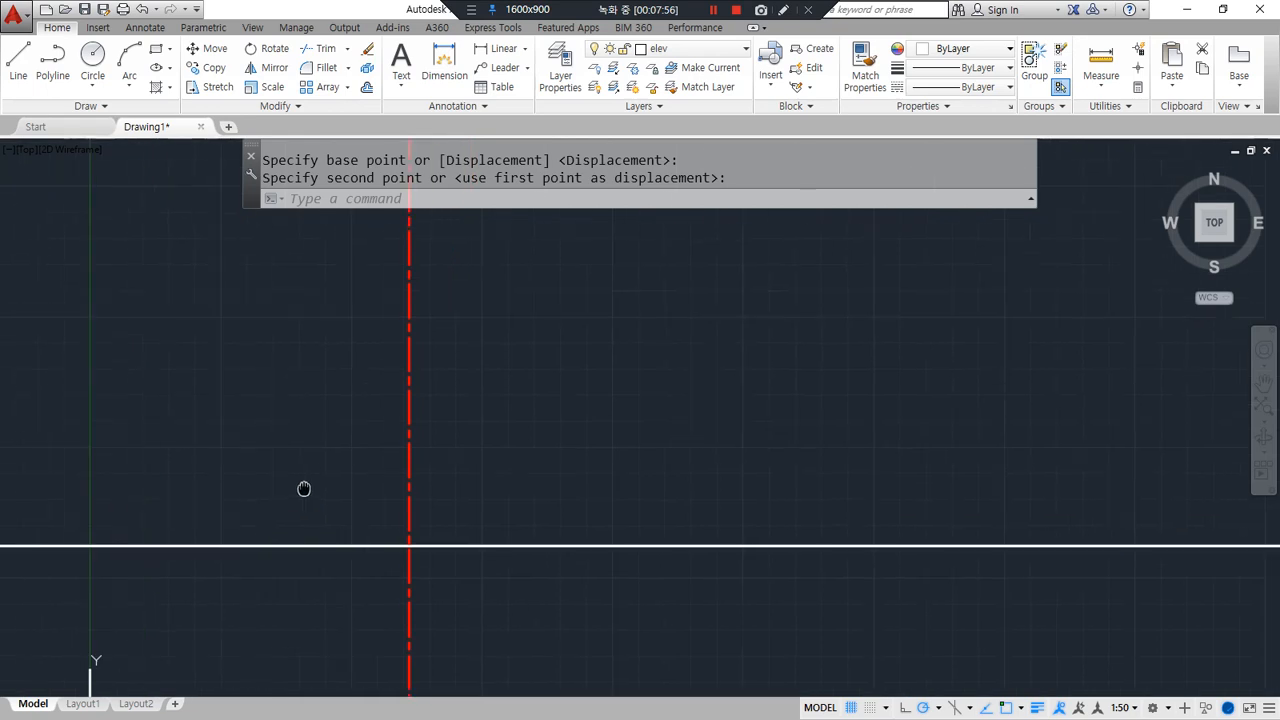
pyautogui.hotkey('ctrl', 'alt', 'd')
pyautogui.moveTo(295, 548); pyautogui.dragTo(507, 549)
pyautogui.moveTo(411, 320); pyautogui.dragTo(412, 648)
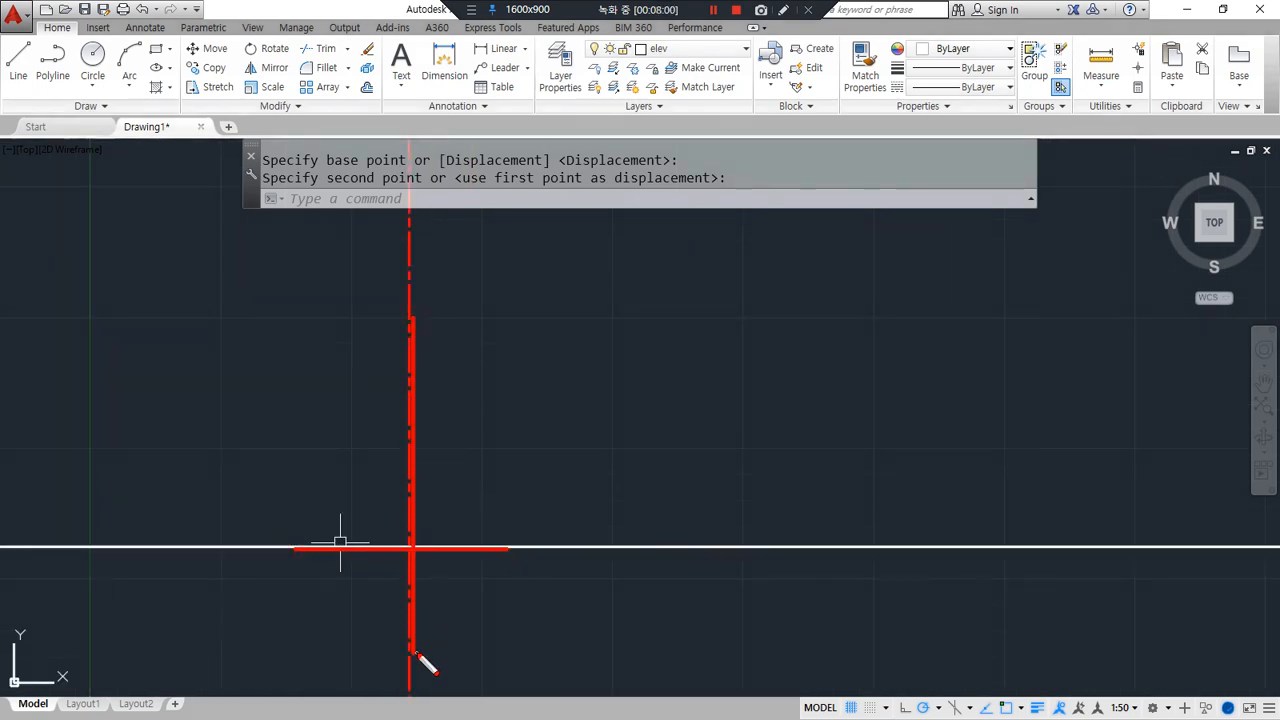
pyautogui.hotkey('ctrl', 'alt', 'd')
# Offset the horizontal construction line upward by 450
pyautogui.write('o')
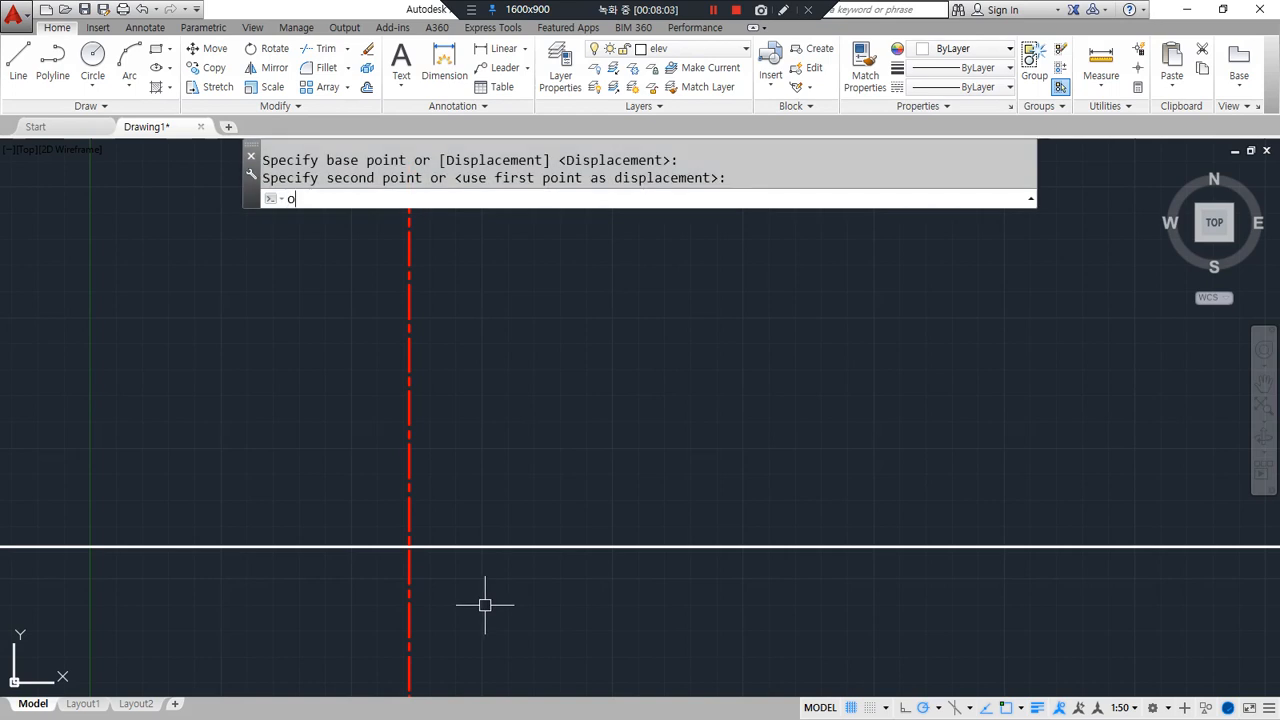
pyautogui.press('Return')
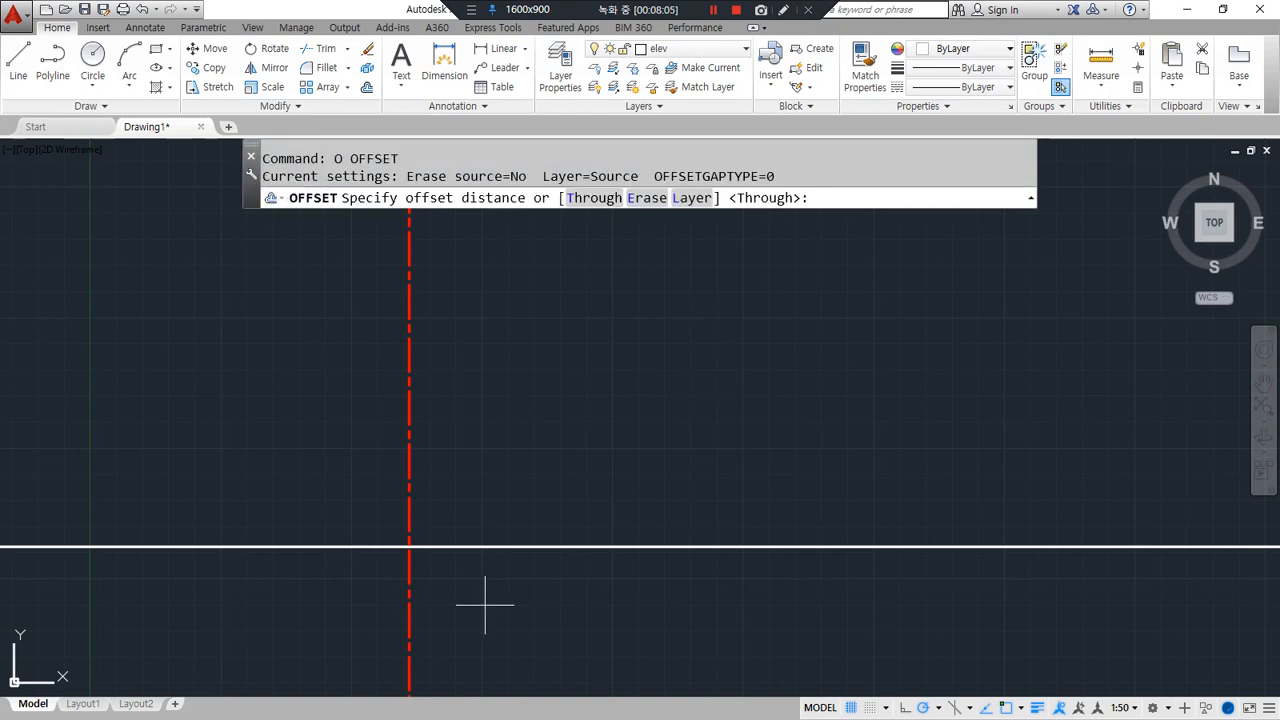
pyautogui.write('450')
pyautogui.press('Return')
pyautogui.click(543, 546)
pyautogui.click(543, 468)
pyautogui.press('Return')
pyautogui.scroll(4, 381, 560)
pyautogui.hotkey('ctrl', 'alt', 'd')
pyautogui.moveTo(602, 472)
pyautogui.mouseDown()
pyautogui.moveTo(536, 459)
pyautogui.moveTo(575, 474)
pyautogui.mouseUp()
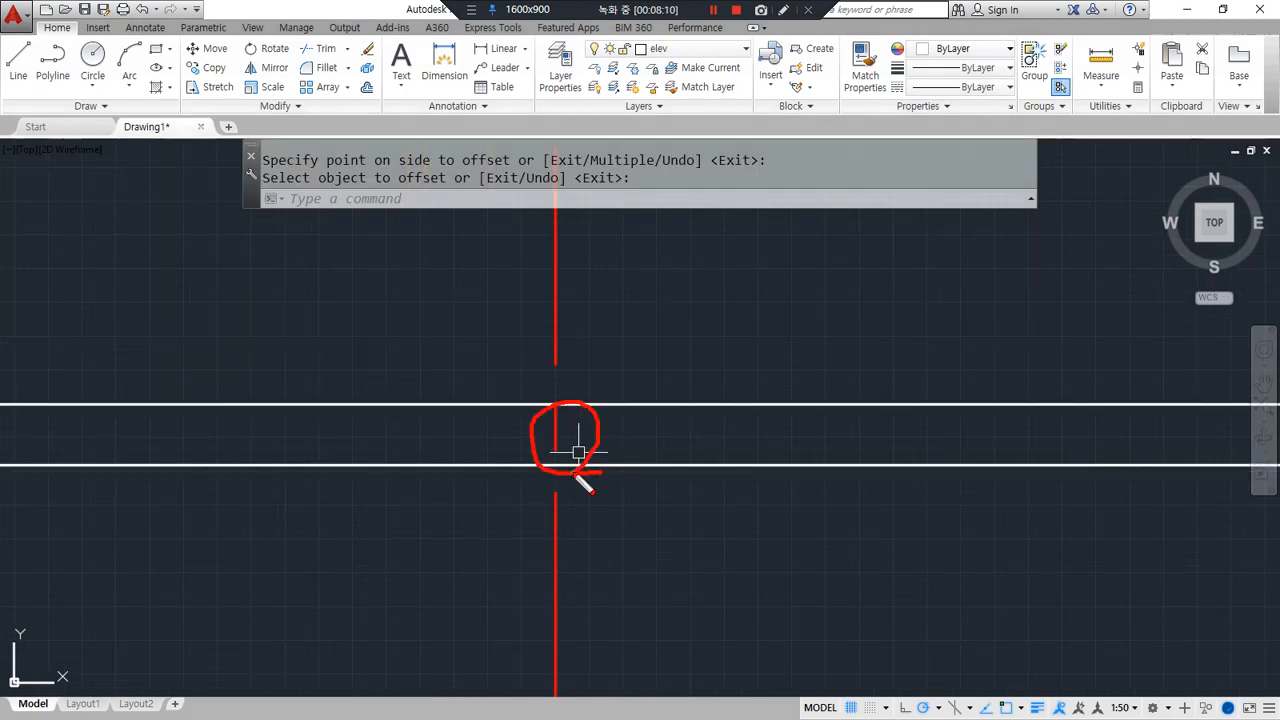
# Offset the upper horizontal line upward by another 150
pyautogui.write('o')
pyautogui.press('Return')
pyautogui.write('15')
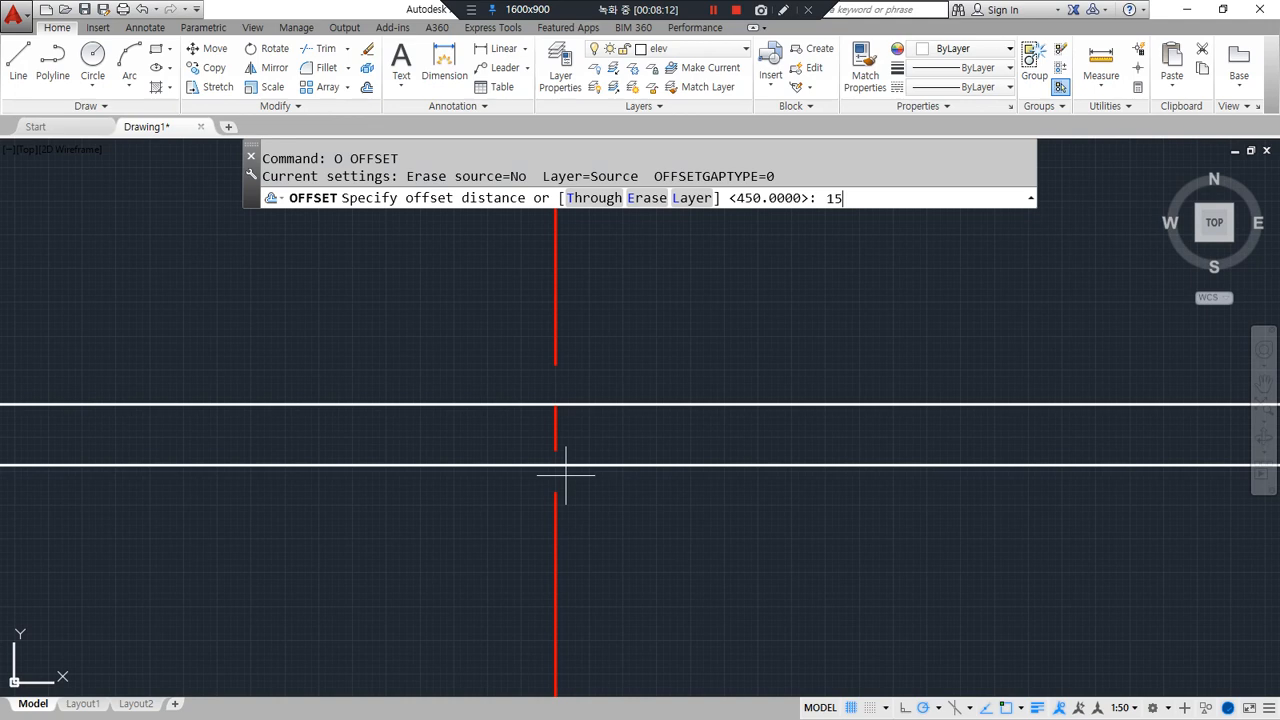
pyautogui.write('0')
pyautogui.press('Return')
pyautogui.click(611, 403)
pyautogui.click(608, 352)
pyautogui.press('Return')
# Erase the middle one of the three horizontal lines
pyautogui.press('Return')
pyautogui.click(594, 400)
pyautogui.write('e')
pyautogui.press('Return')
pyautogui.moveTo(563, 390); pyautogui.dragTo(572, 464)
pyautogui.moveTo(590, 407); pyautogui.dragTo(590, 441)
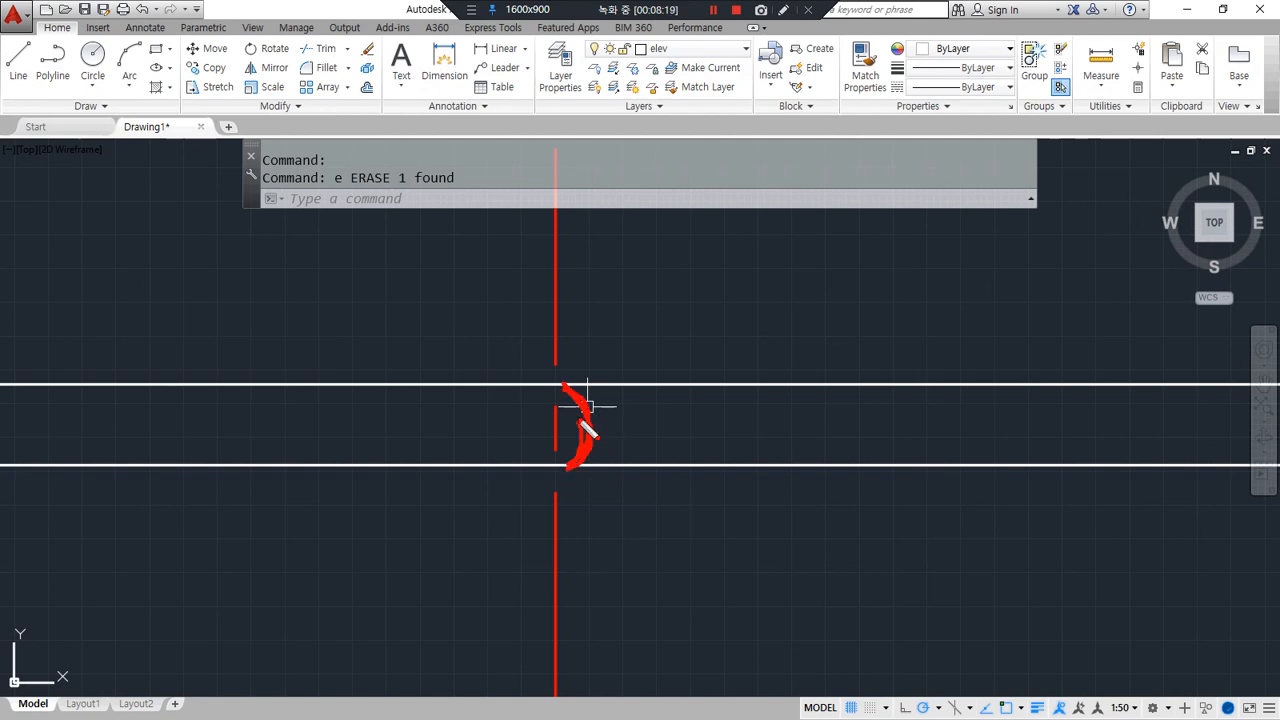
pyautogui.moveTo(658, 285)
pyautogui.mouseDown()
pyautogui.moveTo(672, 330)
pyautogui.moveTo(643, 366)
pyautogui.mouseUp()
pyautogui.moveTo(692, 296)
pyautogui.mouseDown()
pyautogui.moveTo(686, 338)
pyautogui.moveTo(800, 312)
pyautogui.moveTo(786, 330)
pyautogui.mouseUp()
pyautogui.moveTo(818, 298); pyautogui.dragTo(818, 330)
pyautogui.moveTo(846, 278); pyautogui.dragTo(842, 340)
pyautogui.moveTo(856, 292); pyautogui.dragTo(868, 300)
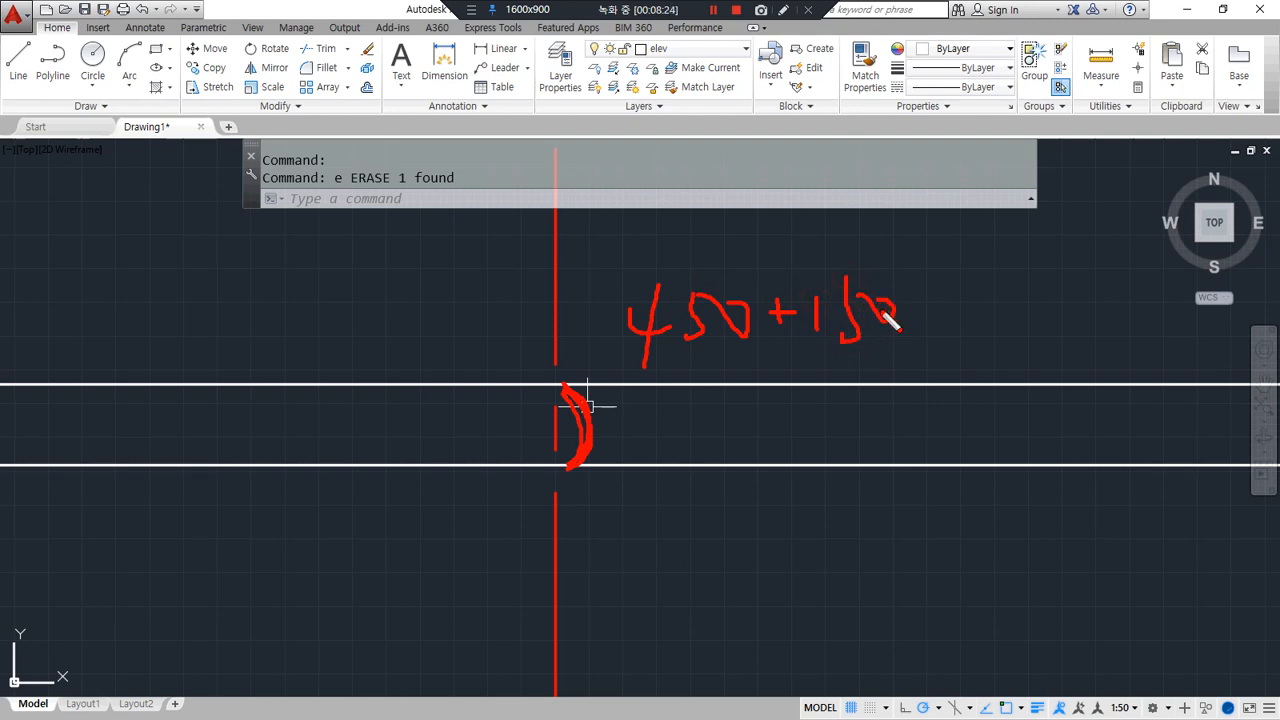
pyautogui.moveTo(598, 384)
pyautogui.mouseDown()
pyautogui.moveTo(222, 382)
pyautogui.moveTo(876, 382)
pyautogui.mouseUp()
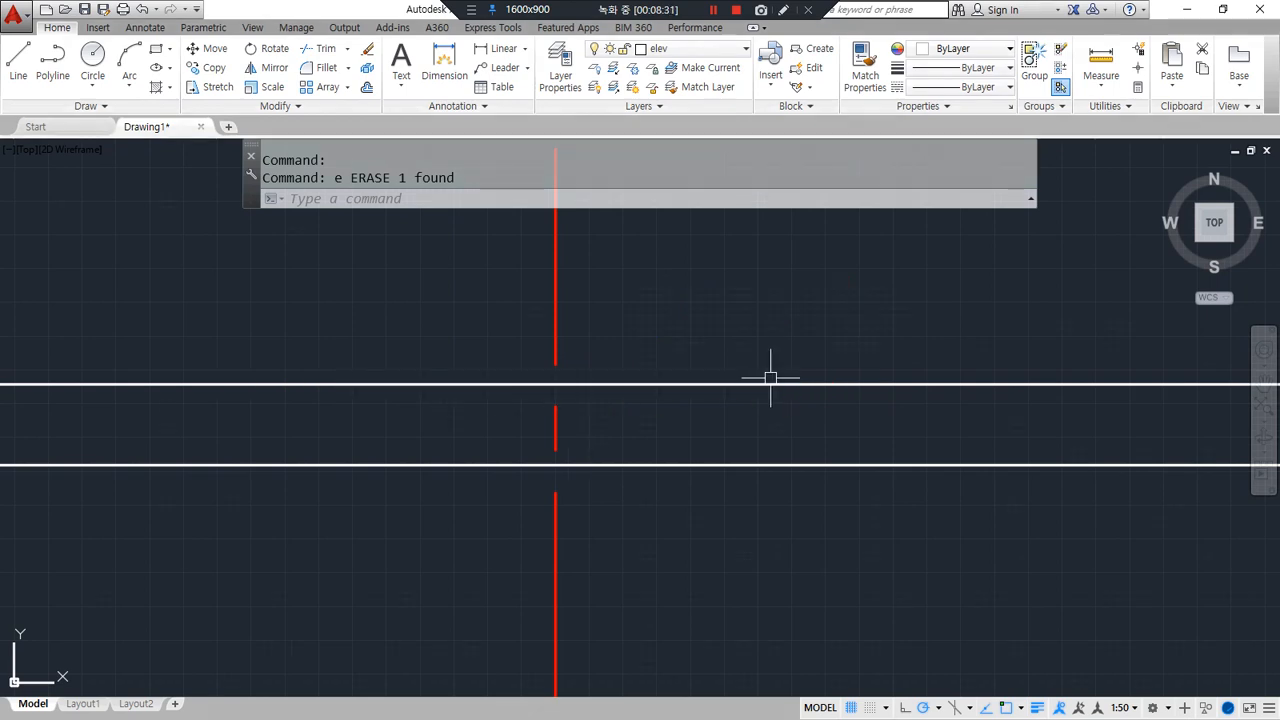
# Offset the upper horizontal line upward by 2400
pyautogui.write('o')
pyautogui.press('Return')
pyautogui.write('2400')
pyautogui.press('Return')
pyautogui.click(490, 385)
pyautogui.click(491, 317)
pyautogui.scroll(-4, 491, 317)
pyautogui.moveTo(491, 317); pyautogui.dragTo(469, 463, button='middle')
pyautogui.press('Return')
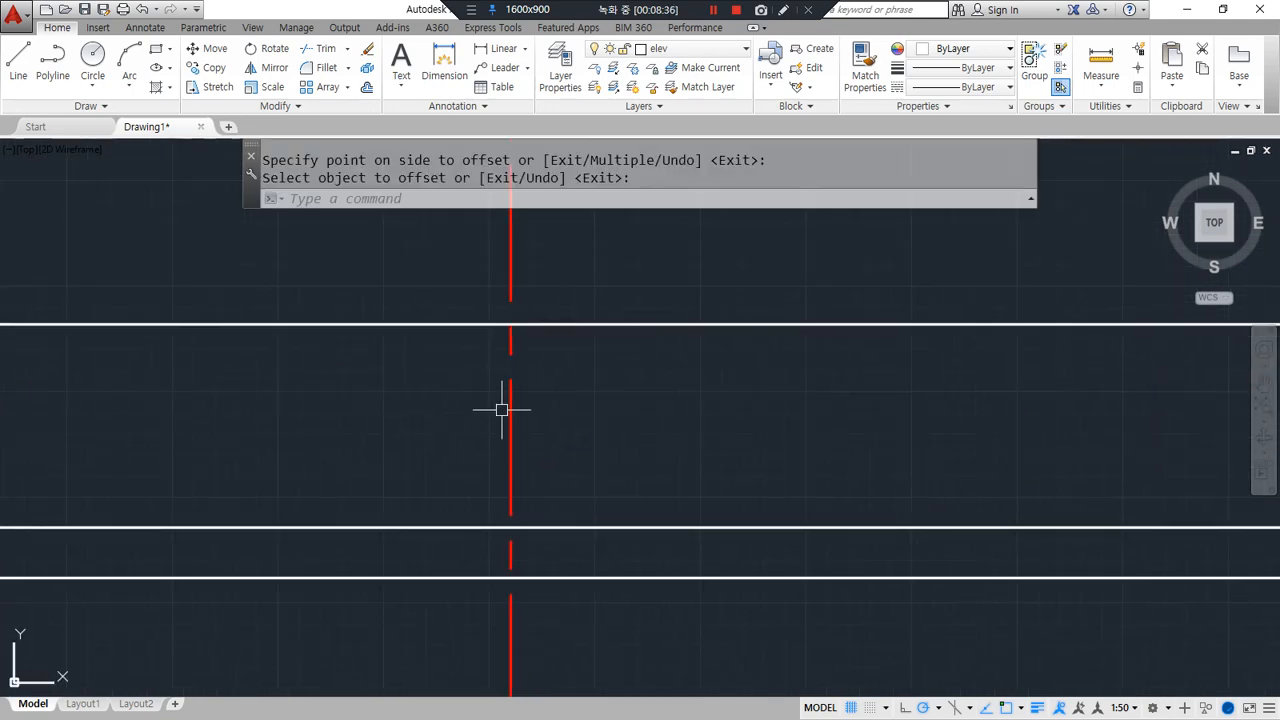
# Set the global linetype scale factor to 0.3 with LTSCALE
pyautogui.moveTo(503, 409)
pyautogui.mouseDown(button='middle')
pyautogui.moveTo(509, 431)
pyautogui.moveTo(586, 403)
pyautogui.mouseUp(button='middle')
pyautogui.write('1ts')
pyautogui.press('Return')
pyautogui.write('0.3')
pyautogui.press('Return')
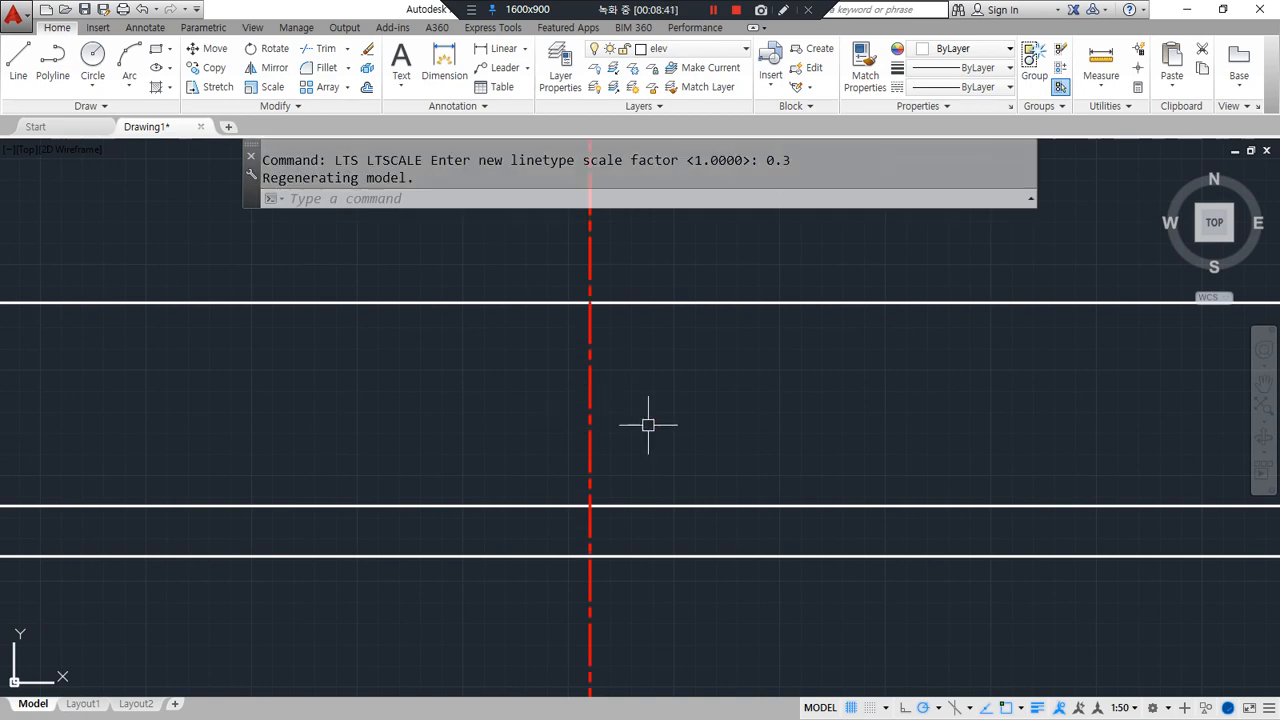
# Offset the vertical center line by 3900 to both its right and left sides
pyautogui.moveTo(648, 423); pyautogui.dragTo(617, 406, button='middle')
pyautogui.write('o')
pyautogui.press('Return')
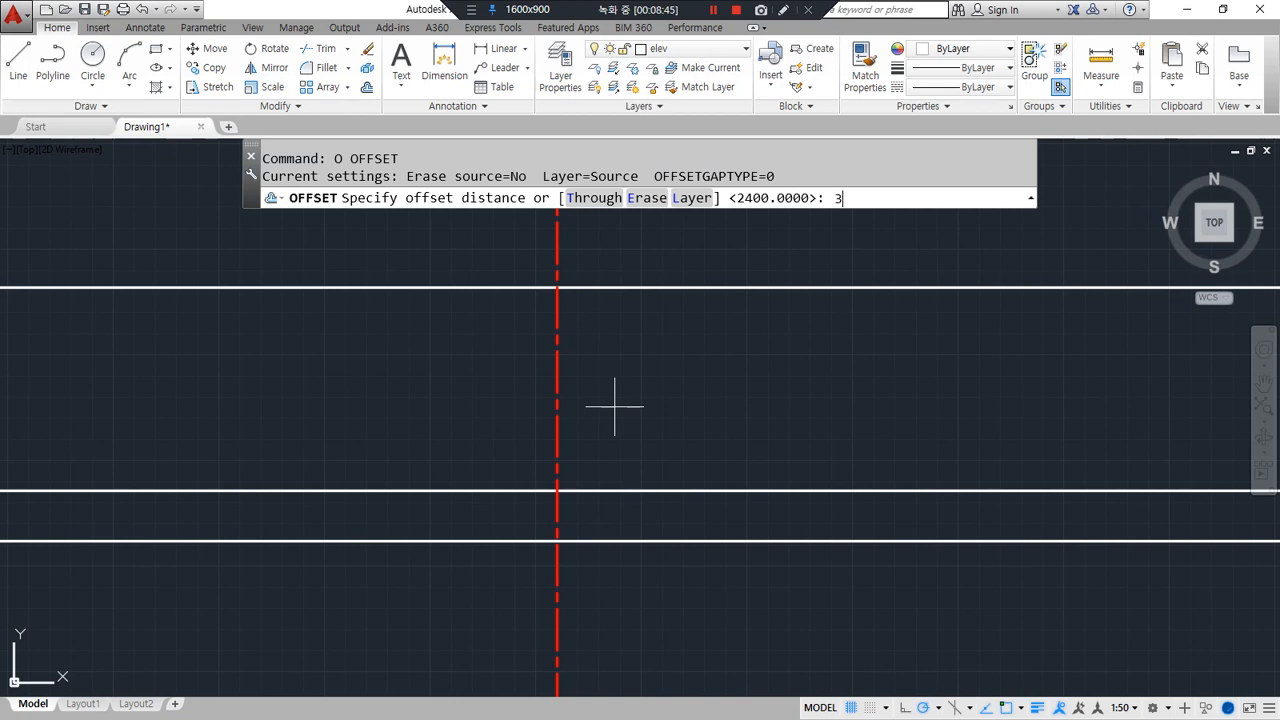
pyautogui.press('Return')
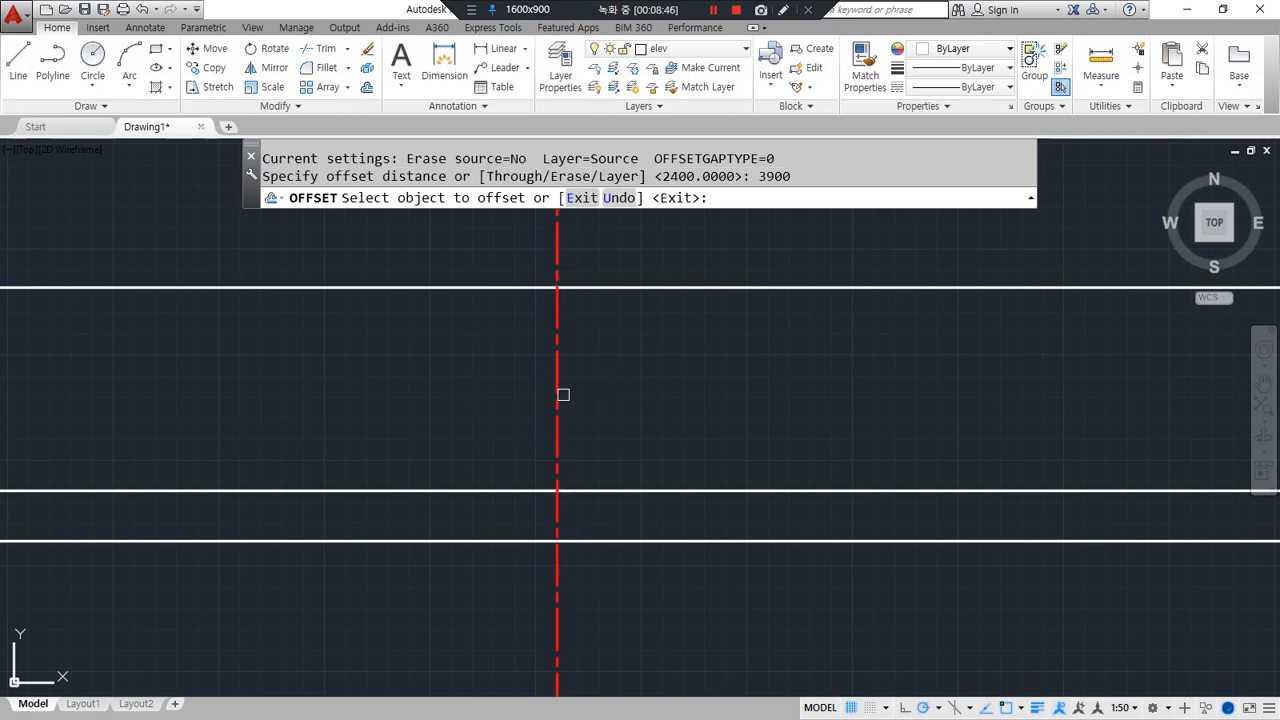
pyautogui.click(557, 394)
pyautogui.click(702, 389)
pyautogui.click(557, 397)
pyautogui.click(423, 400)
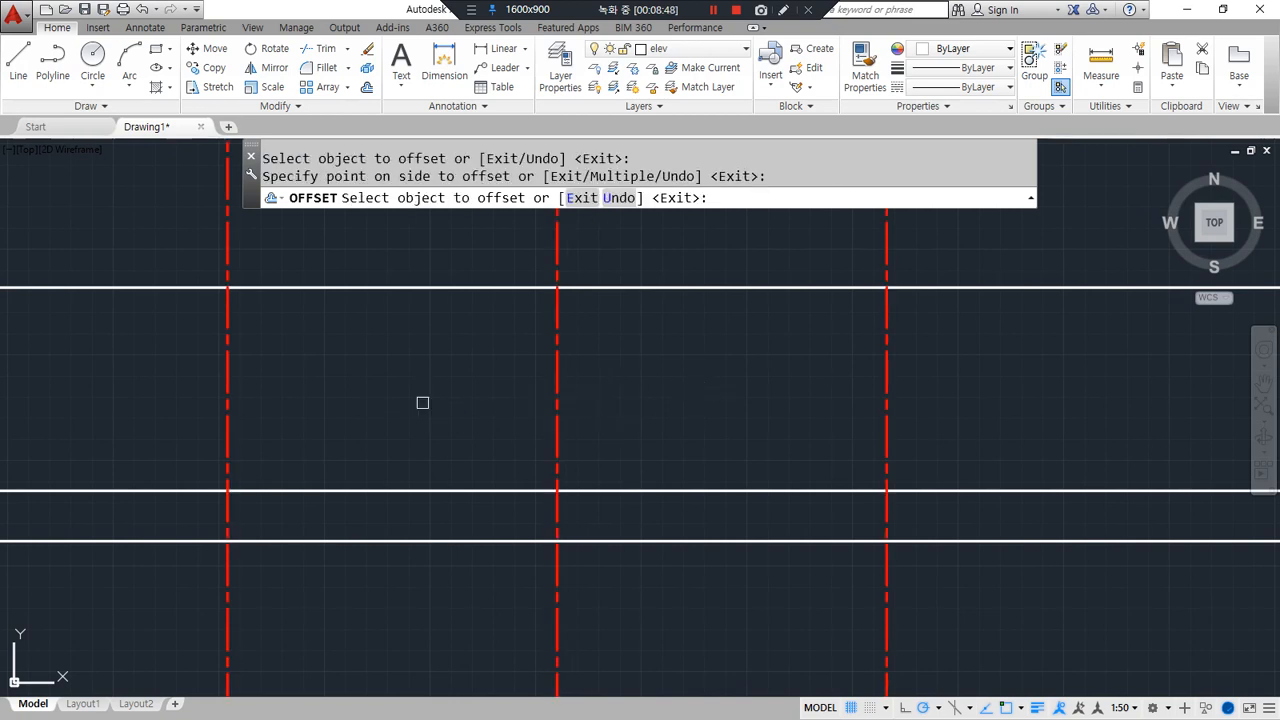
pyautogui.press('Return')
pyautogui.scroll(-2, 551, 409)
pyautogui.moveTo(604, 394); pyautogui.dragTo(598, 424, button='middle')
pyautogui.moveTo(755, 360); pyautogui.dragTo(757, 578)
pyautogui.moveTo(337, 341); pyautogui.dragTo(337, 559)
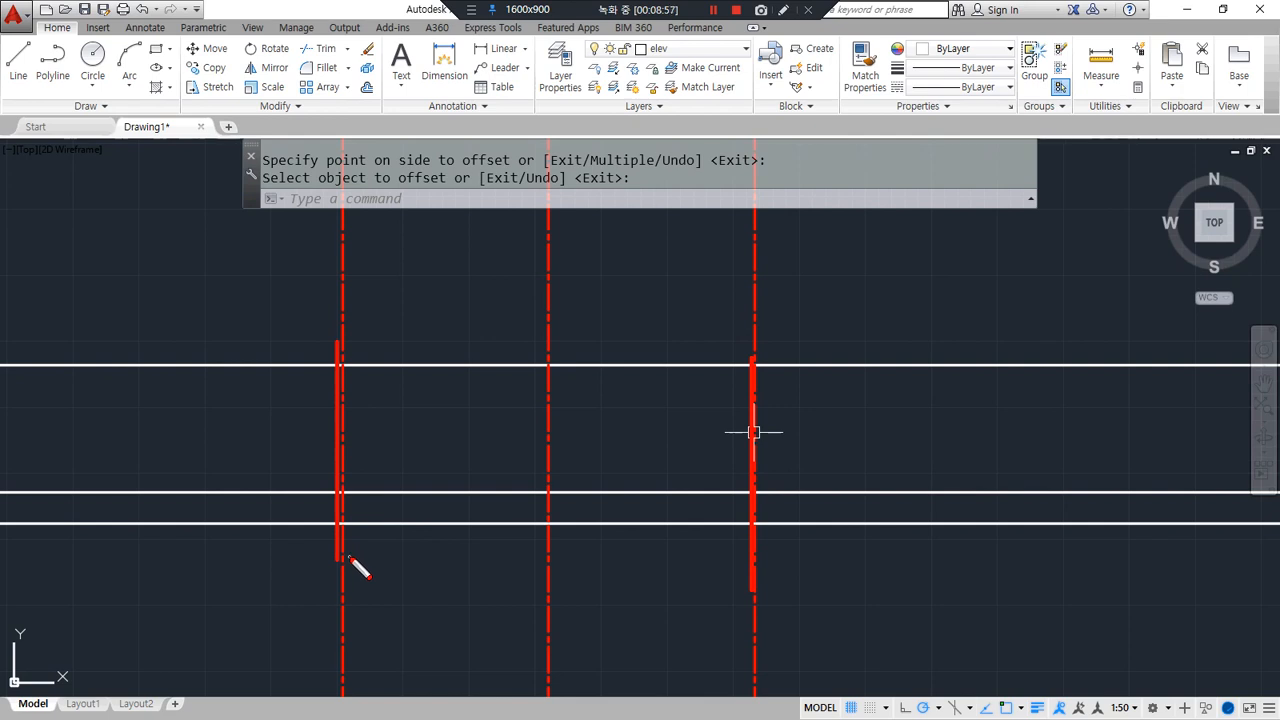
pyautogui.moveTo(541, 329); pyautogui.dragTo(399, 338)
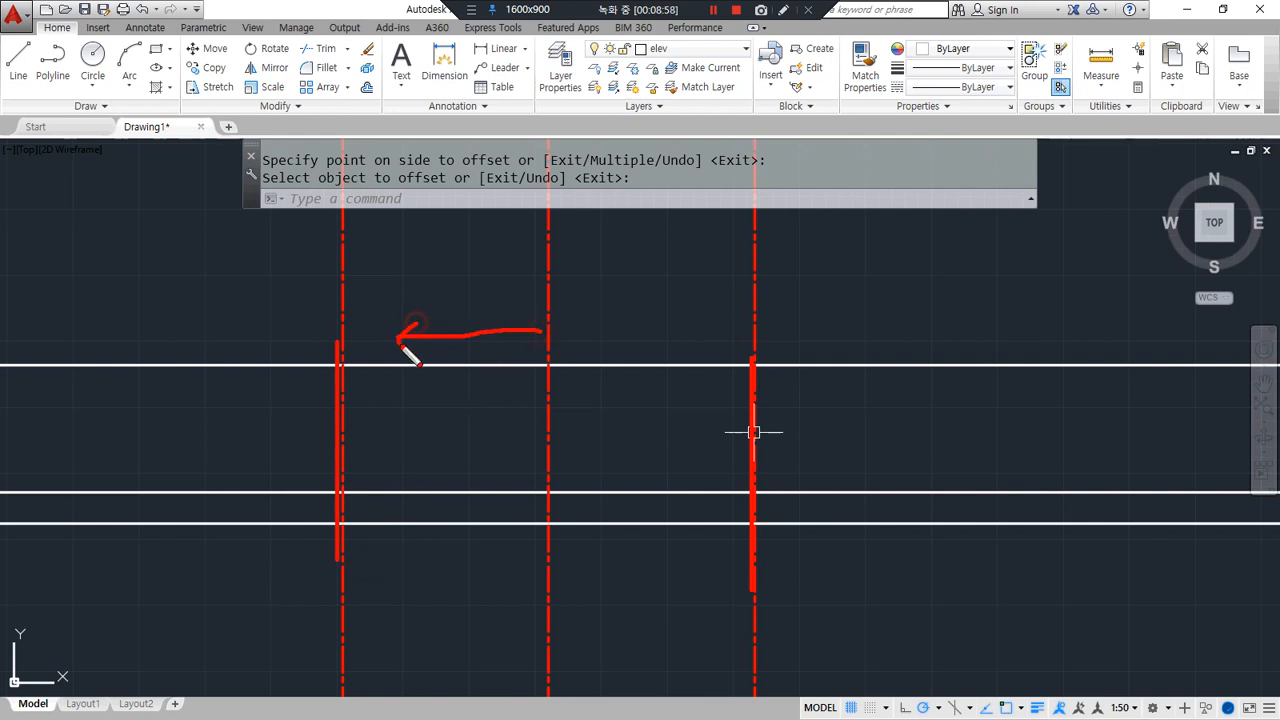
pyautogui.moveTo(562, 323); pyautogui.dragTo(702, 342)
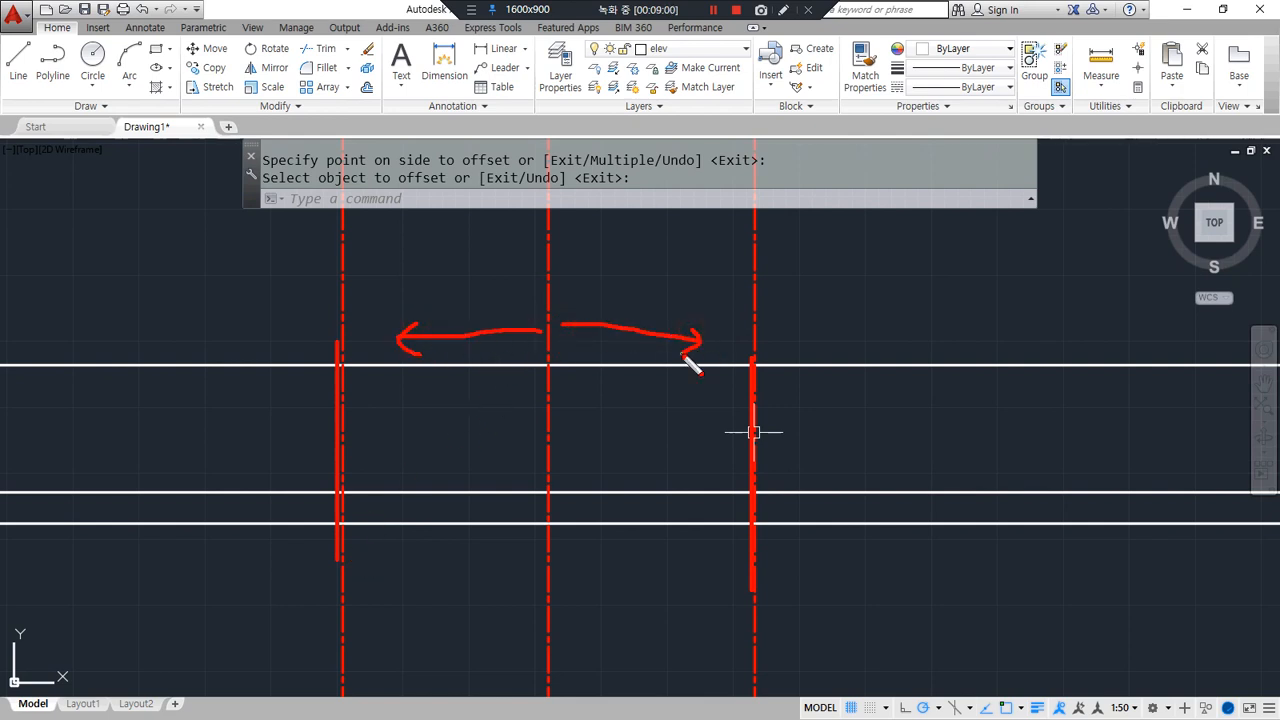
pyautogui.moveTo(760, 367); pyautogui.dragTo(786, 298)
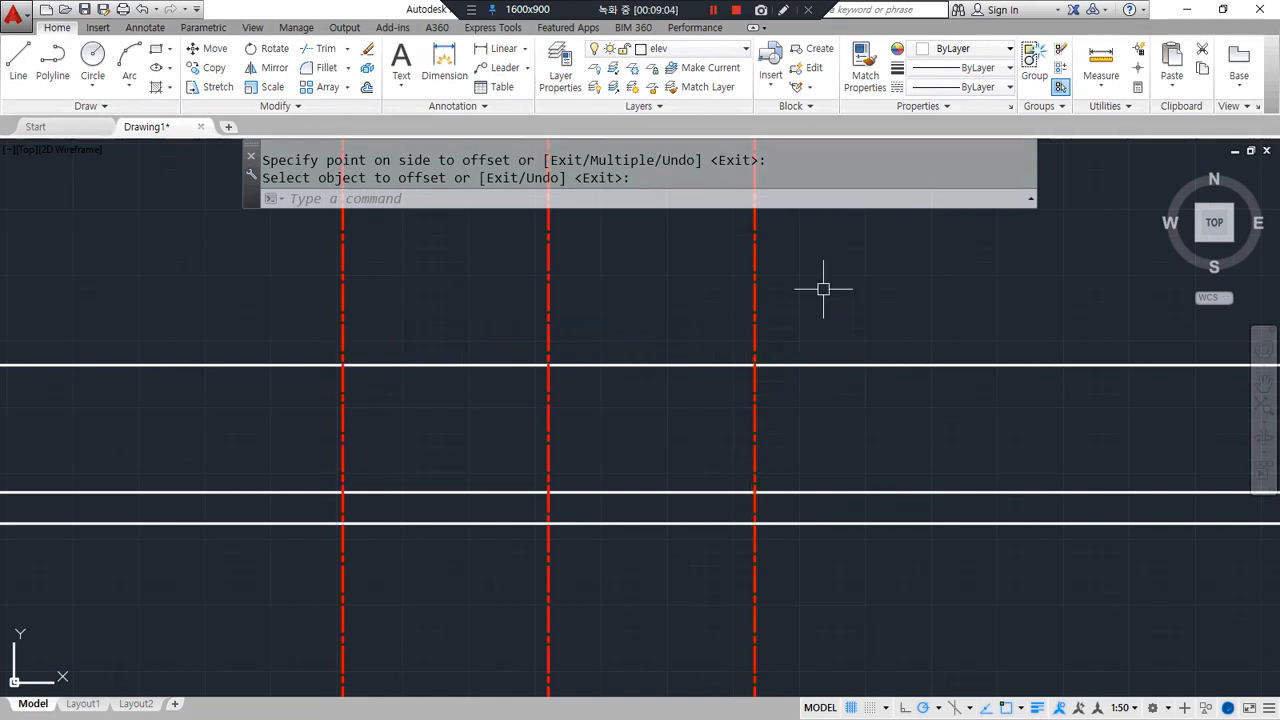
# Offset the topmost horizontal line upward by 800
pyautogui.write('o')
pyautogui.press('Return')
pyautogui.write('800')
pyautogui.press('Return')
pyautogui.click(818, 365)
pyautogui.click(816, 352)
pyautogui.press('Return')
# Draw a slope rectangle from the intersection of the right center line and the topmost horizontal line to the opposite corner @-1000,400
pyautogui.write('rec')
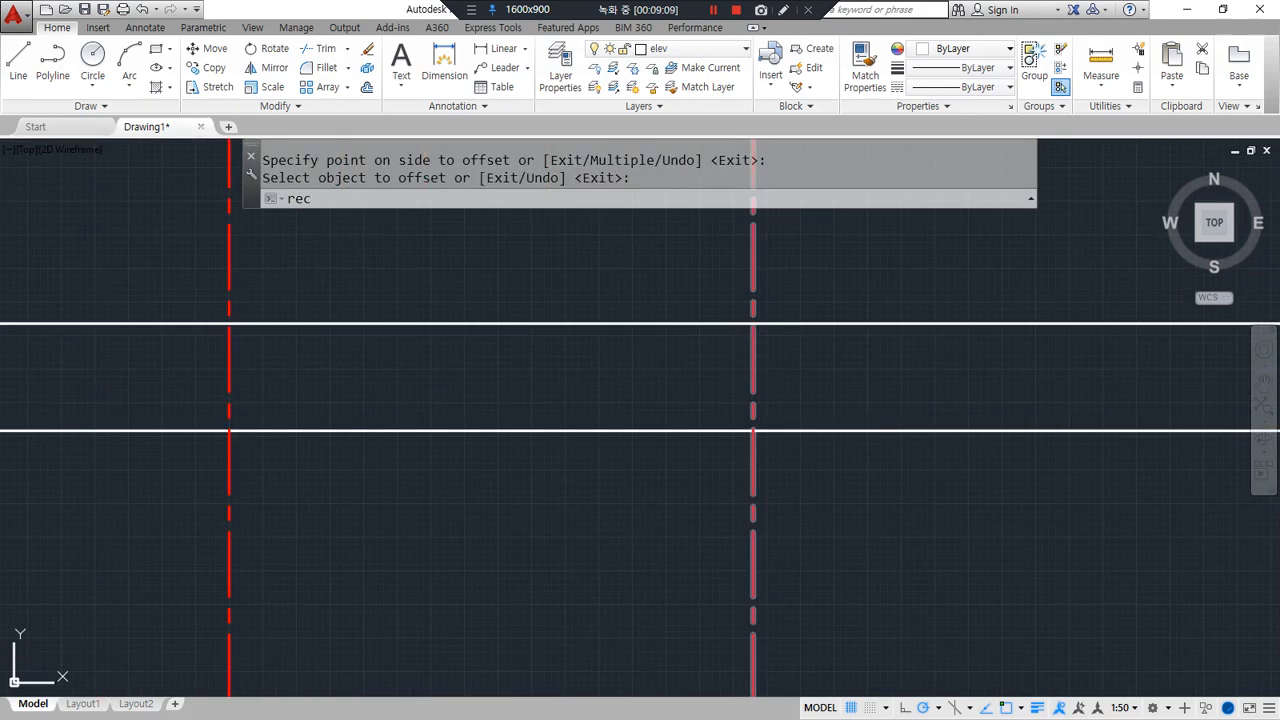
pyautogui.press('Return')
pyautogui.click(752, 322)
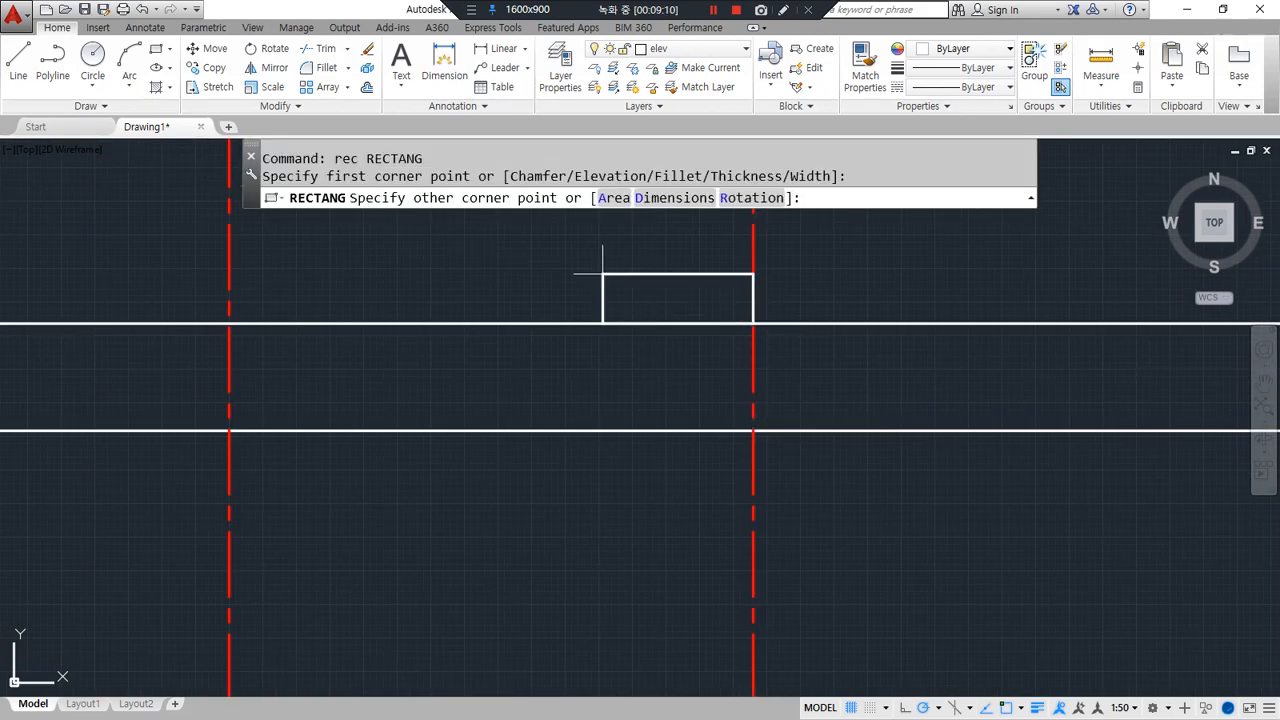
pyautogui.write('@-100')
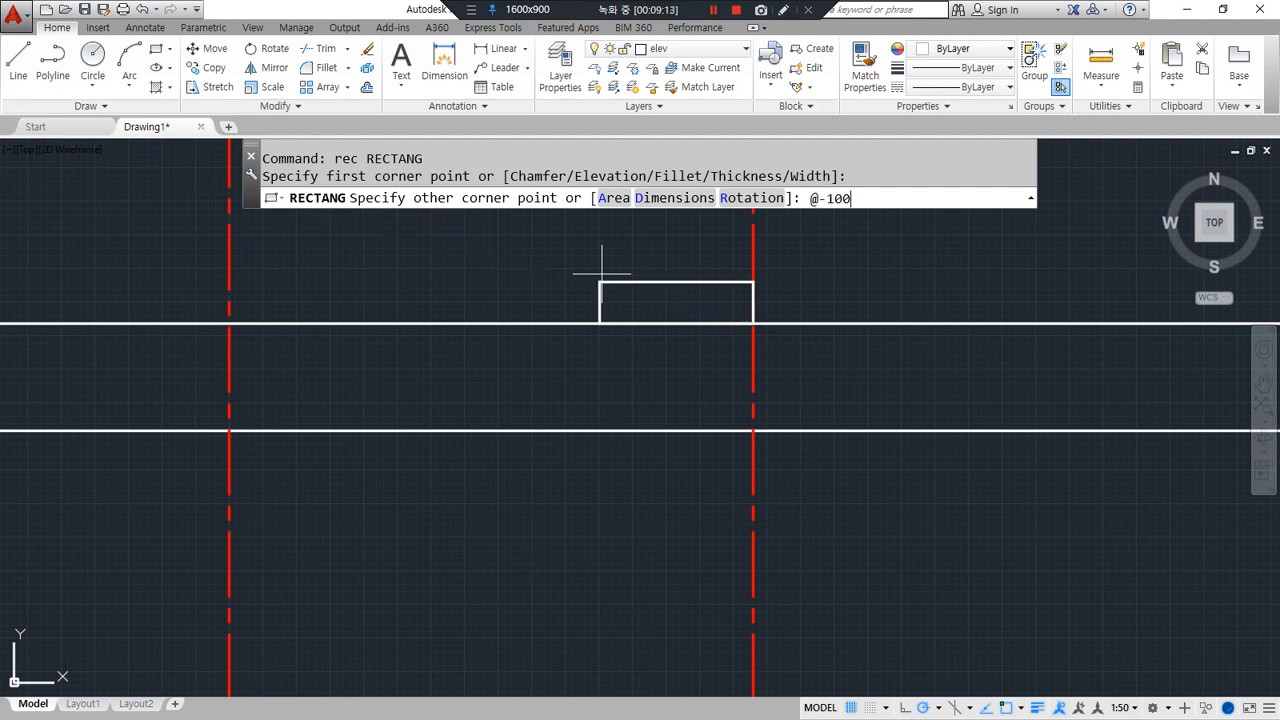
pyautogui.write('0,400')
pyautogui.press('Return')
# Draw a sloped construction line through the slope rectangle's lower-right and upper-left corners
pyautogui.write('xl')
pyautogui.press('Return')
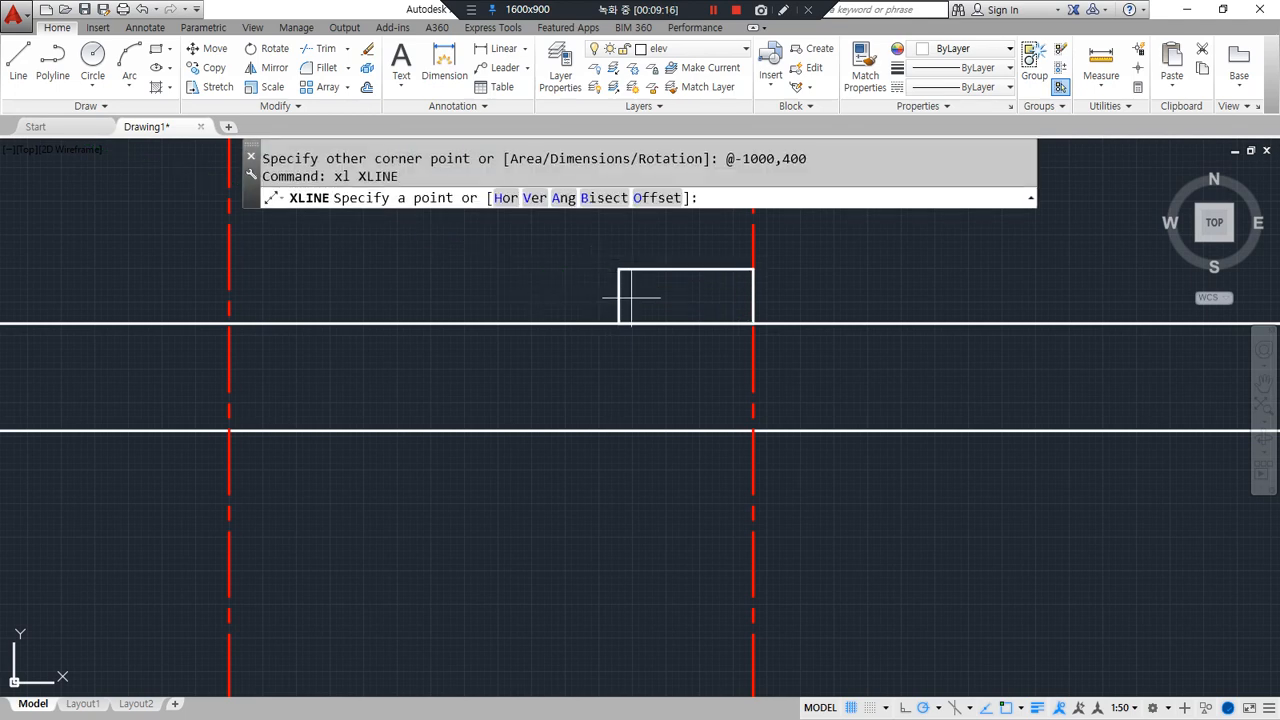
pyautogui.click(738, 322)
pyautogui.click(619, 270)
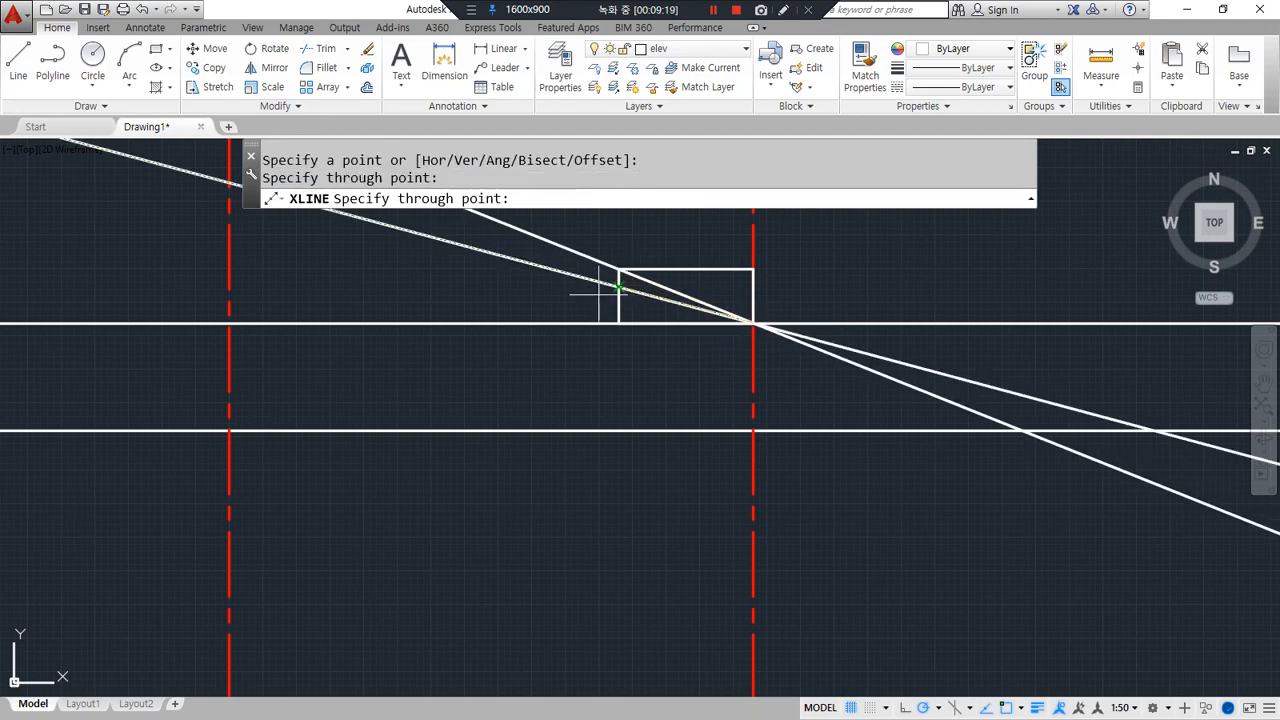
pyautogui.press('Return')
pyautogui.scroll(-2, 418, 337)
pyautogui.scroll(-1, 418, 337)
pyautogui.moveTo(383, 323); pyautogui.dragTo(491, 333, button='middle')
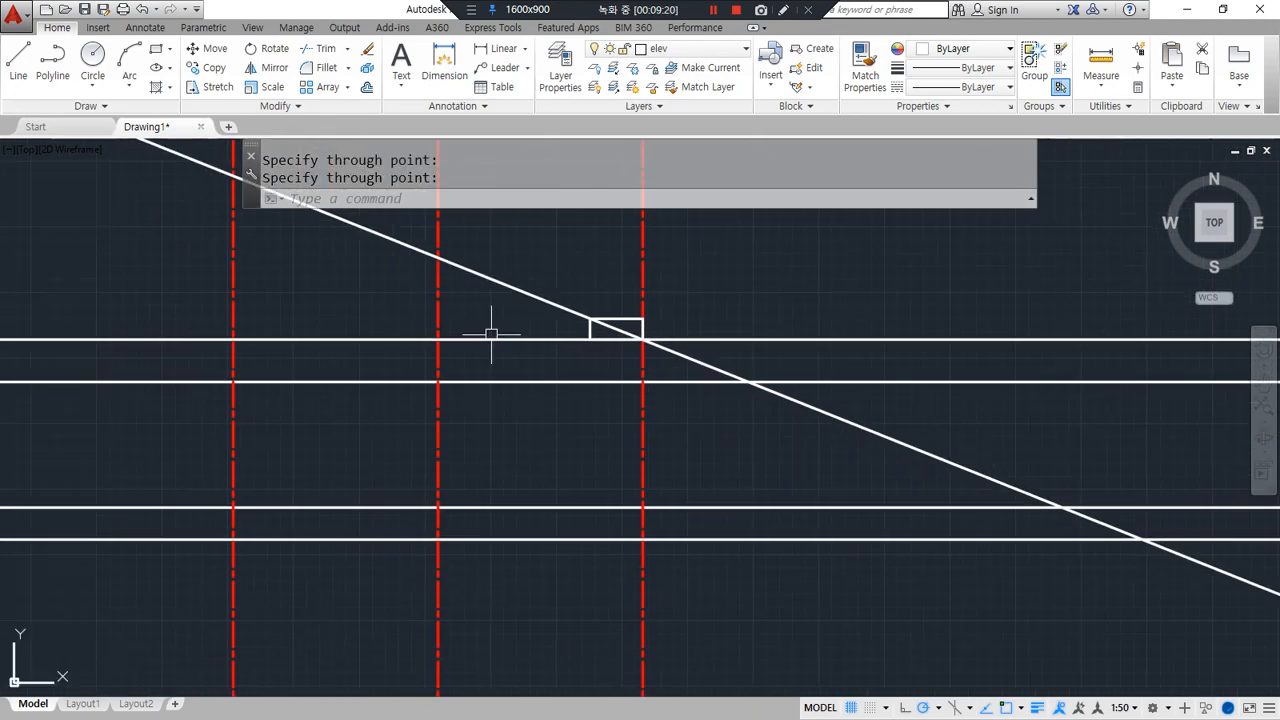
# Mirror the sloped roof line about the middle center line, keeping the original
pyautogui.write('mi')
pyautogui.press('Return')
pyautogui.click(457, 268)
pyautogui.press('Return')
pyautogui.click(438, 258)
pyautogui.click(438, 326)
pyautogui.press('Return')
# Fillet the two sloped roof lines with radius 0 so they meet at the ridge on the middle center line
pyautogui.write('f')
pyautogui.press('Return')
pyautogui.click(470, 272)
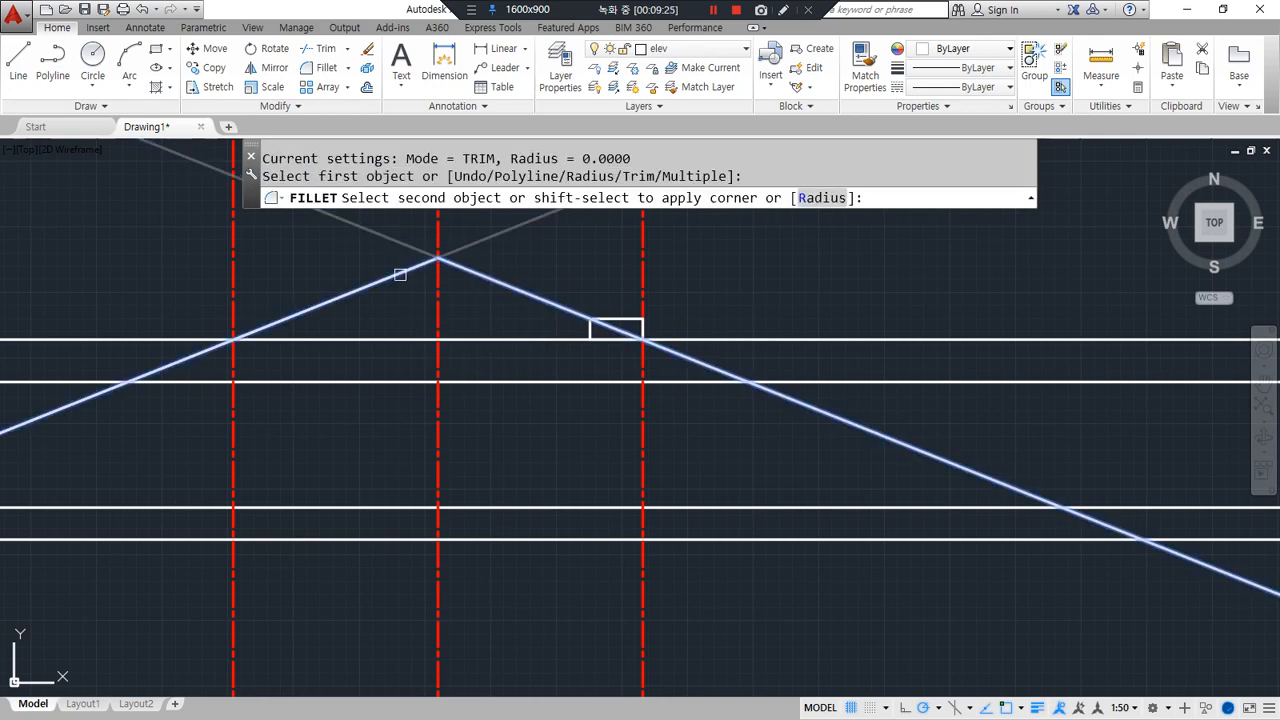
pyautogui.click(400, 274)
pyautogui.moveTo(474, 372); pyautogui.dragTo(529, 386, button='middle')
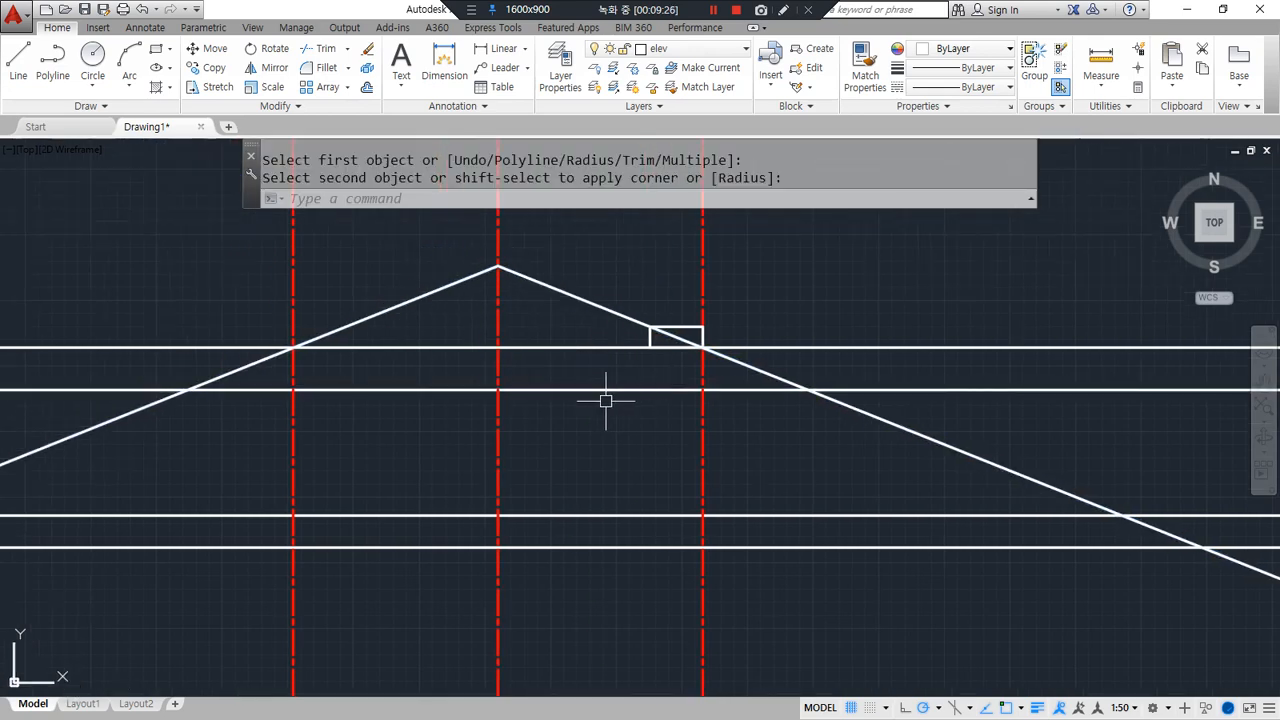
pyautogui.moveTo(526, 598)
pyautogui.mouseDown()
pyautogui.moveTo(268, 462)
pyautogui.moveTo(601, 307)
pyautogui.moveTo(646, 606)
pyautogui.moveTo(469, 615)
pyautogui.mouseUp()
pyautogui.press('Escape')
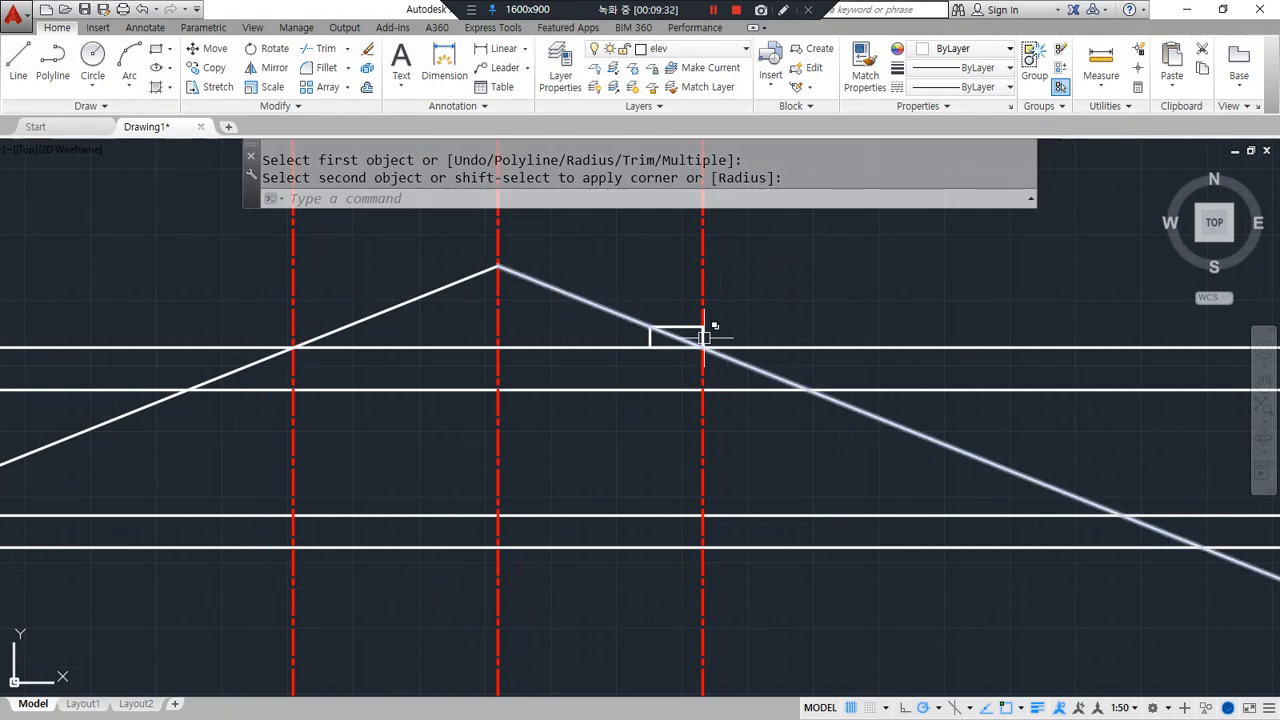
# Erase the topmost horizontal line and the small slope rectangle beside the right center line
pyautogui.click(811, 349)
pyautogui.write('e')
pyautogui.press('space')
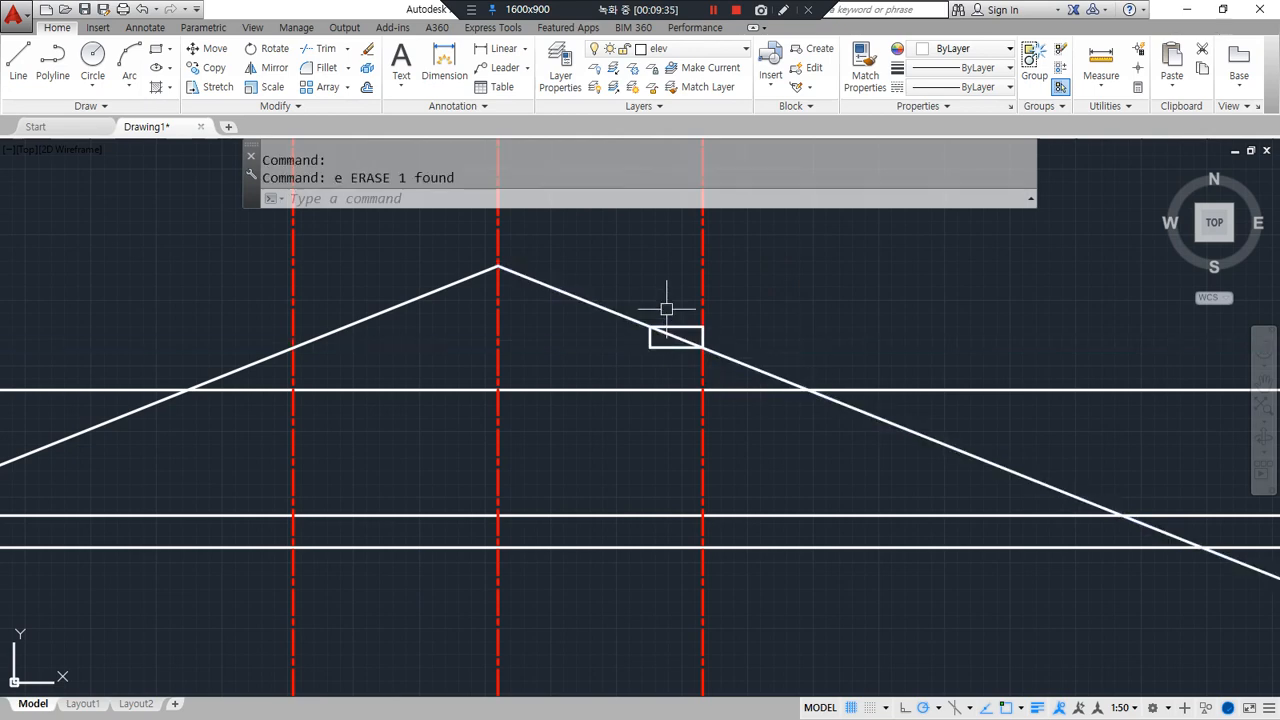
pyautogui.click(651, 297)
pyautogui.click(712, 364)
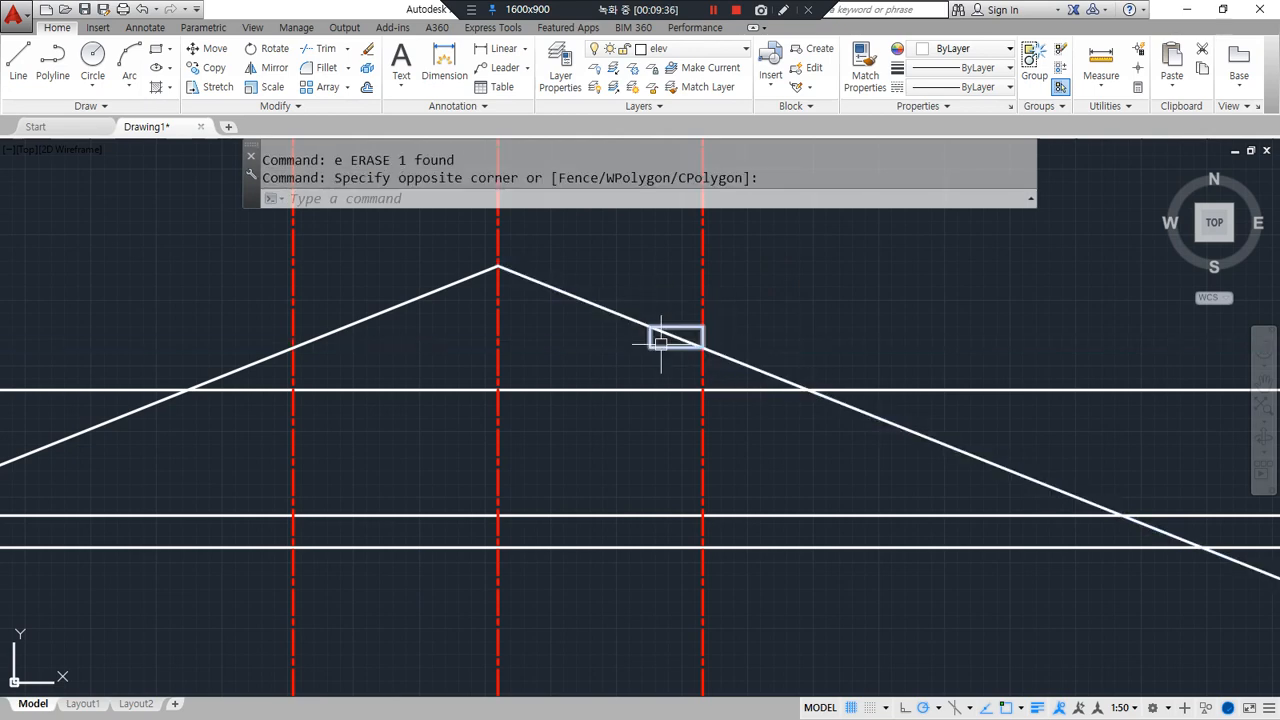
pyautogui.write('e')
pyautogui.press('space')
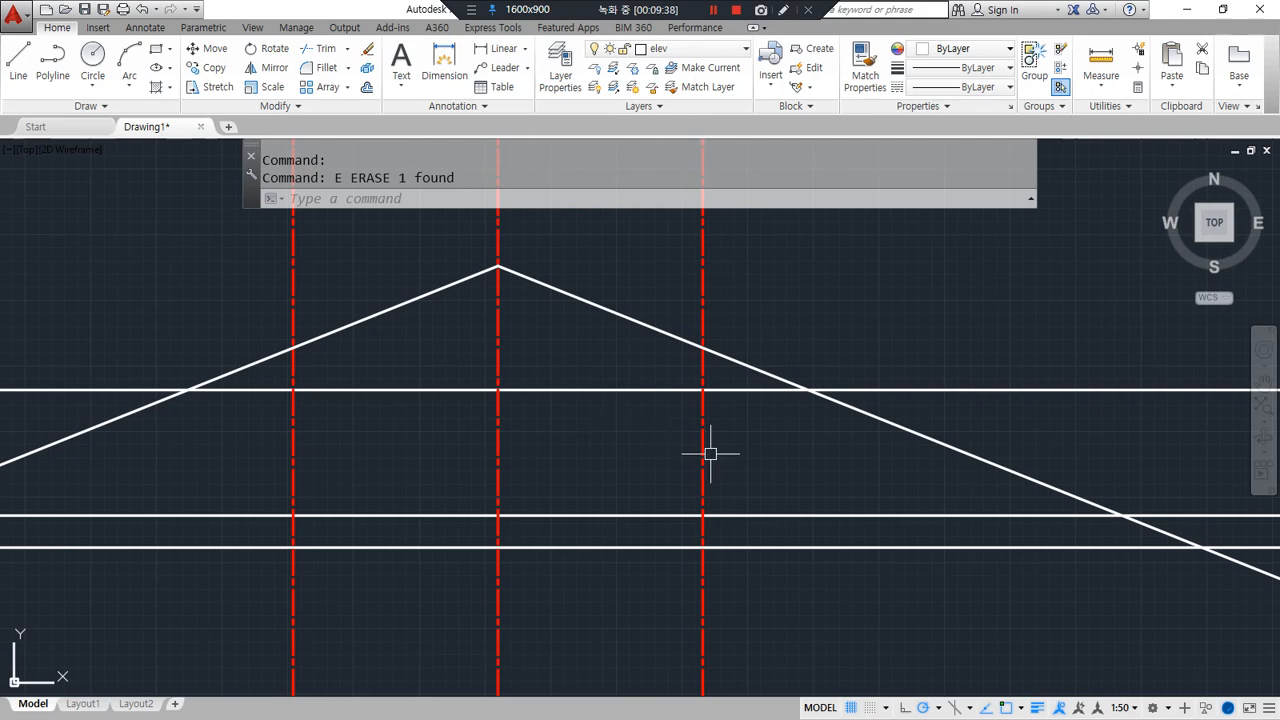
# Switch to the floor plan image and examine the wall corners along the plan's west side and its entrance
pyautogui.scroll(2, 709, 449)
pyautogui.moveTo(716, 455)
pyautogui.mouseDown()
pyautogui.moveTo(688, 398)
pyautogui.moveTo(716, 452)
pyautogui.mouseUp()
pyautogui.moveTo(67, 476); pyautogui.dragTo(95, 490)
pyautogui.press('Escape')
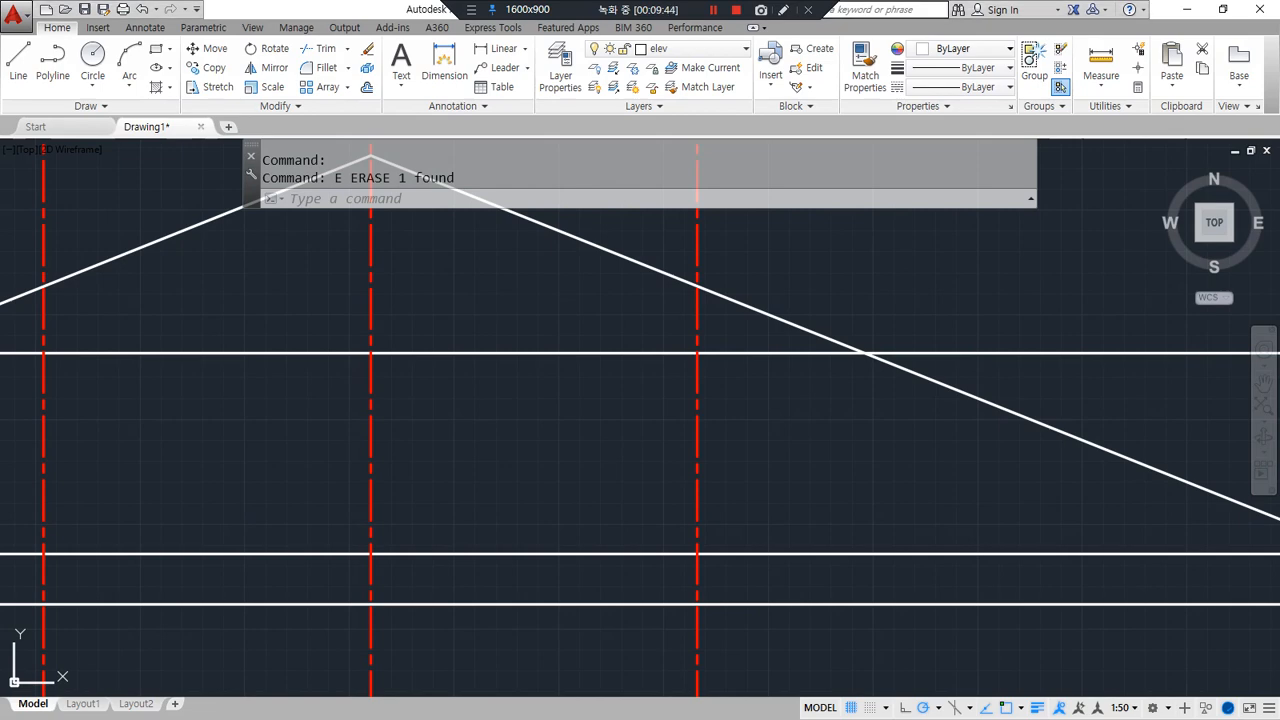
pyautogui.moveTo(217, 35); pyautogui.dragTo(607, 41)
pyautogui.doubleClick(441, 26)
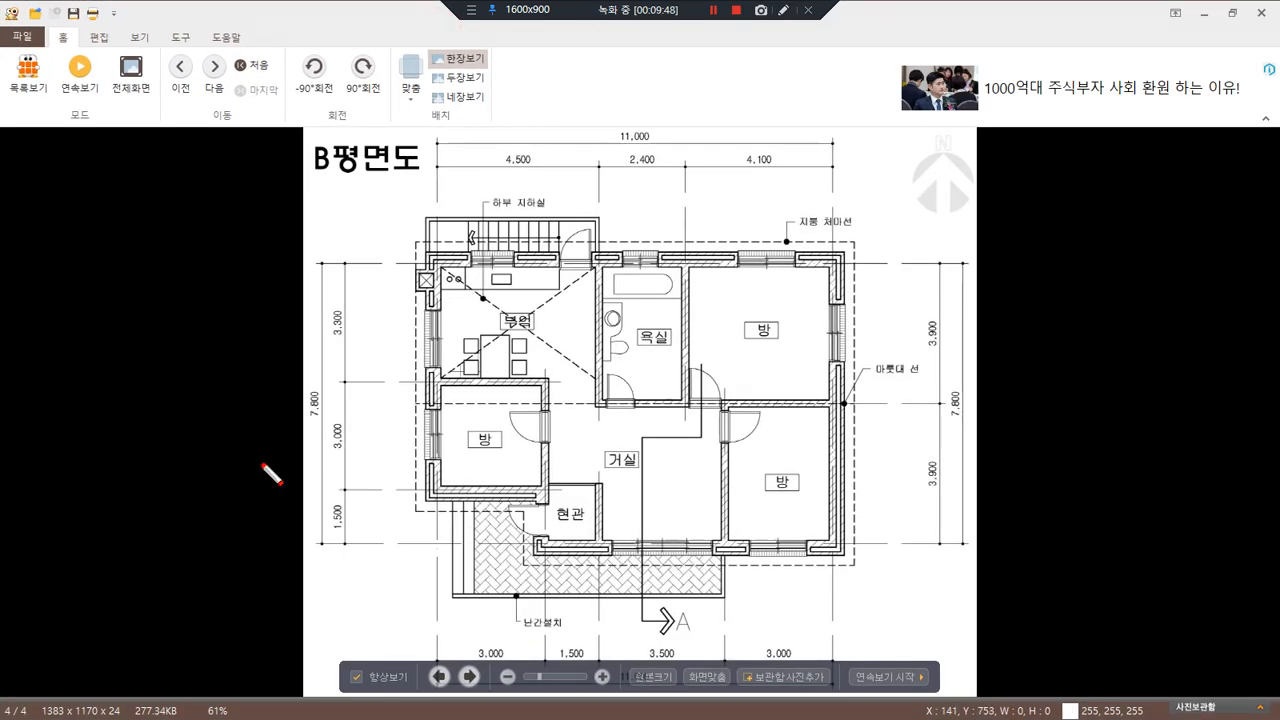
pyautogui.moveTo(157, 401)
pyautogui.mouseDown()
pyautogui.moveTo(303, 401)
pyautogui.moveTo(270, 425)
pyautogui.mouseUp()
pyautogui.moveTo(574, 586)
pyautogui.mouseDown()
pyautogui.moveTo(580, 518)
pyautogui.moveTo(592, 568)
pyautogui.mouseUp()
pyautogui.moveTo(440, 510)
pyautogui.mouseDown()
pyautogui.moveTo(418, 478)
pyautogui.moveTo(463, 507)
pyautogui.mouseUp()
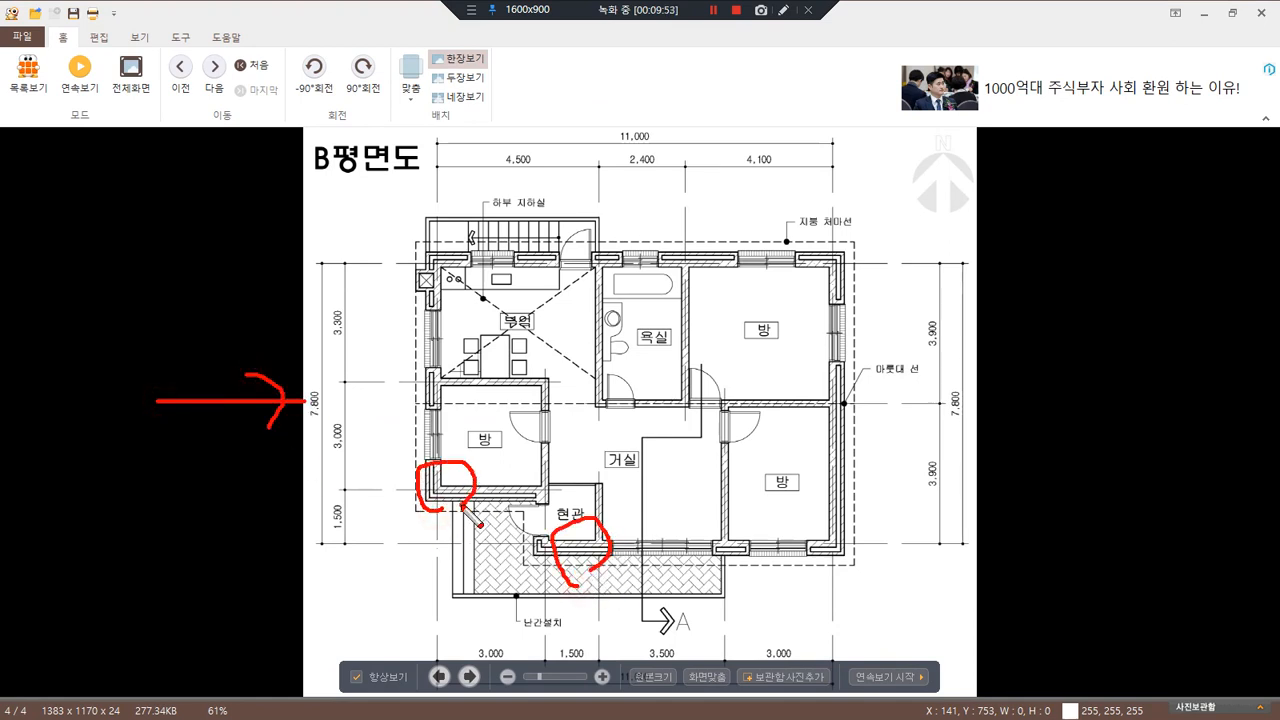
pyautogui.moveTo(462, 372); pyautogui.dragTo(446, 401)
pyautogui.moveTo(425, 278); pyautogui.dragTo(456, 290)
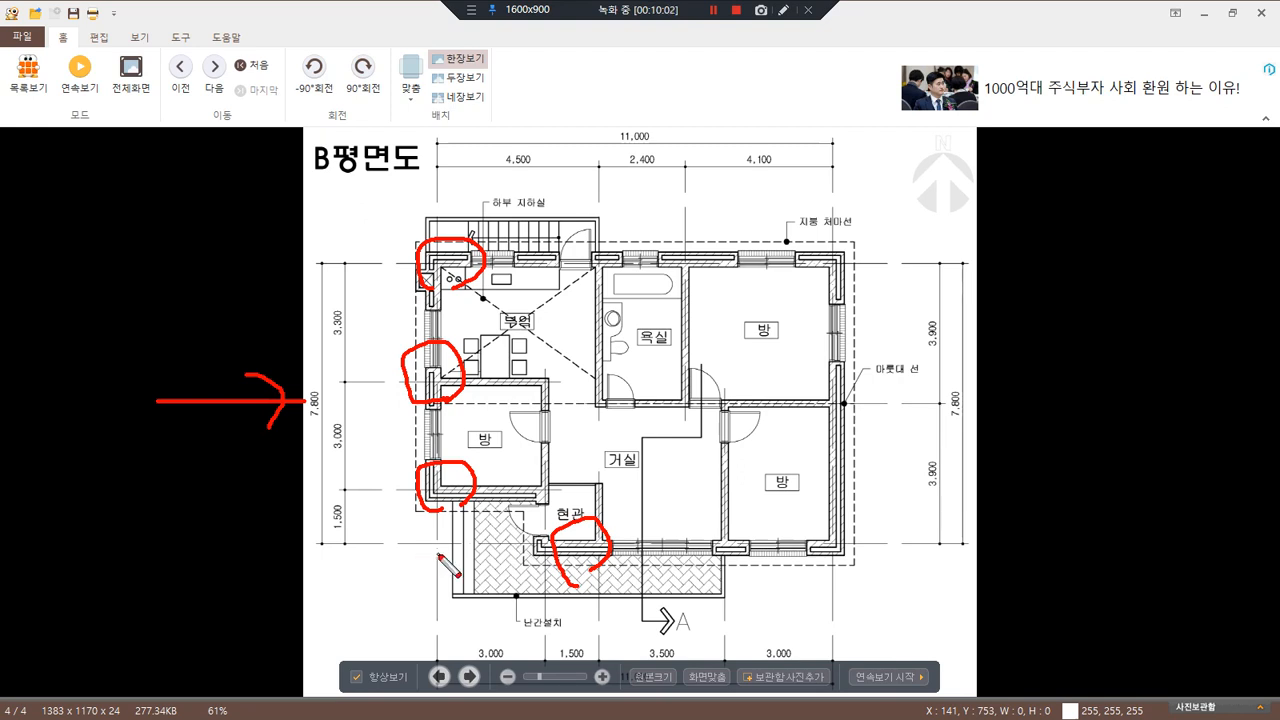
pyautogui.press('Escape')
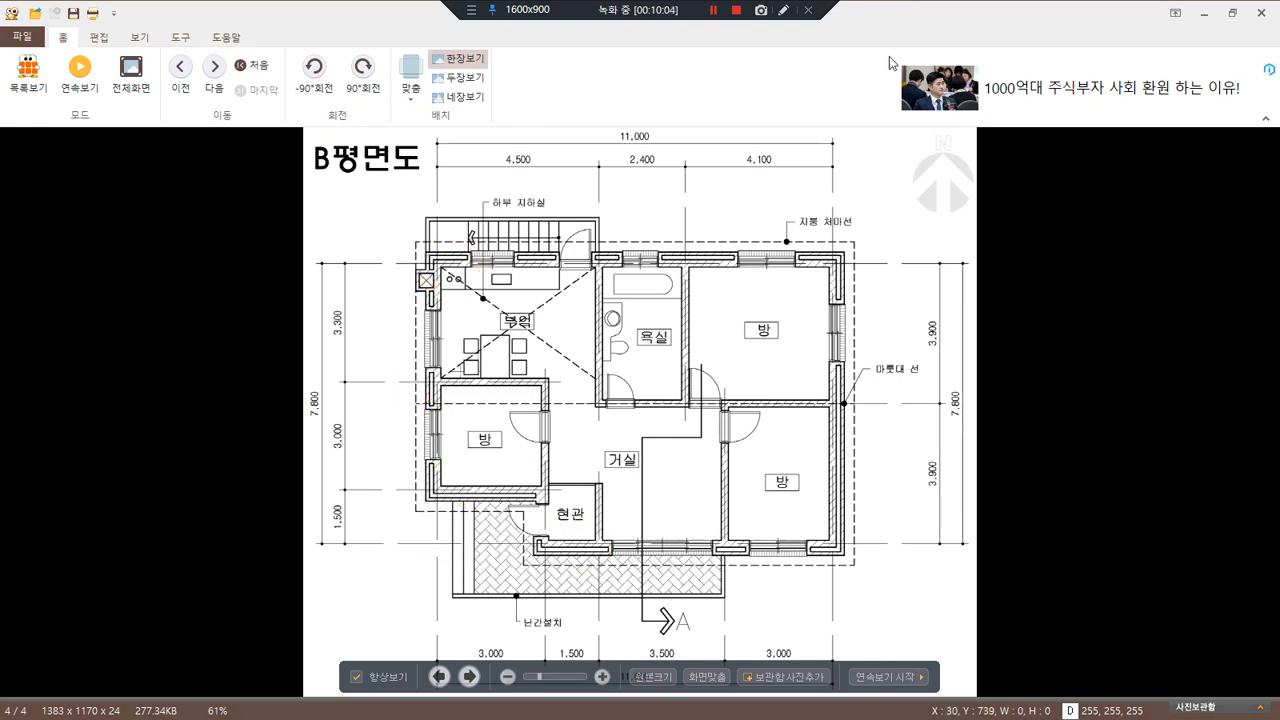
pyautogui.hotkey('alt', 'Tab')
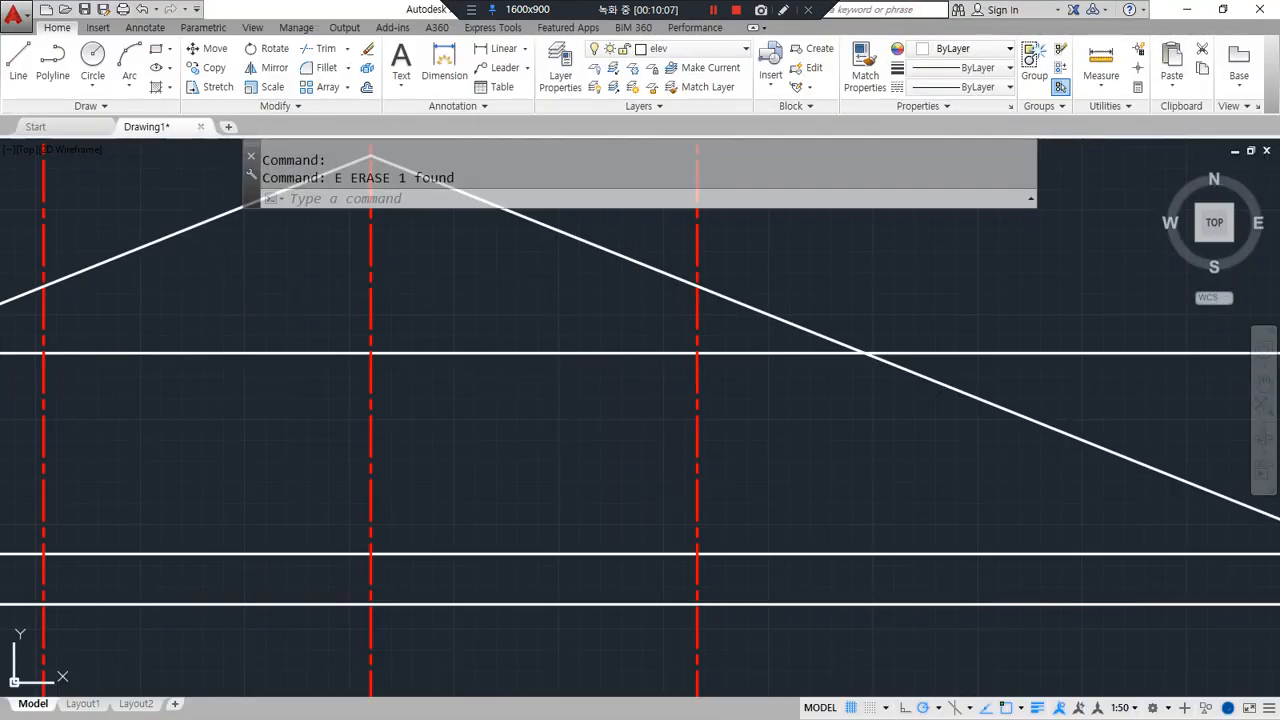
# Offset the right wall center line 1500 toward the middle center line
pyautogui.scroll(-2, 540, 483)
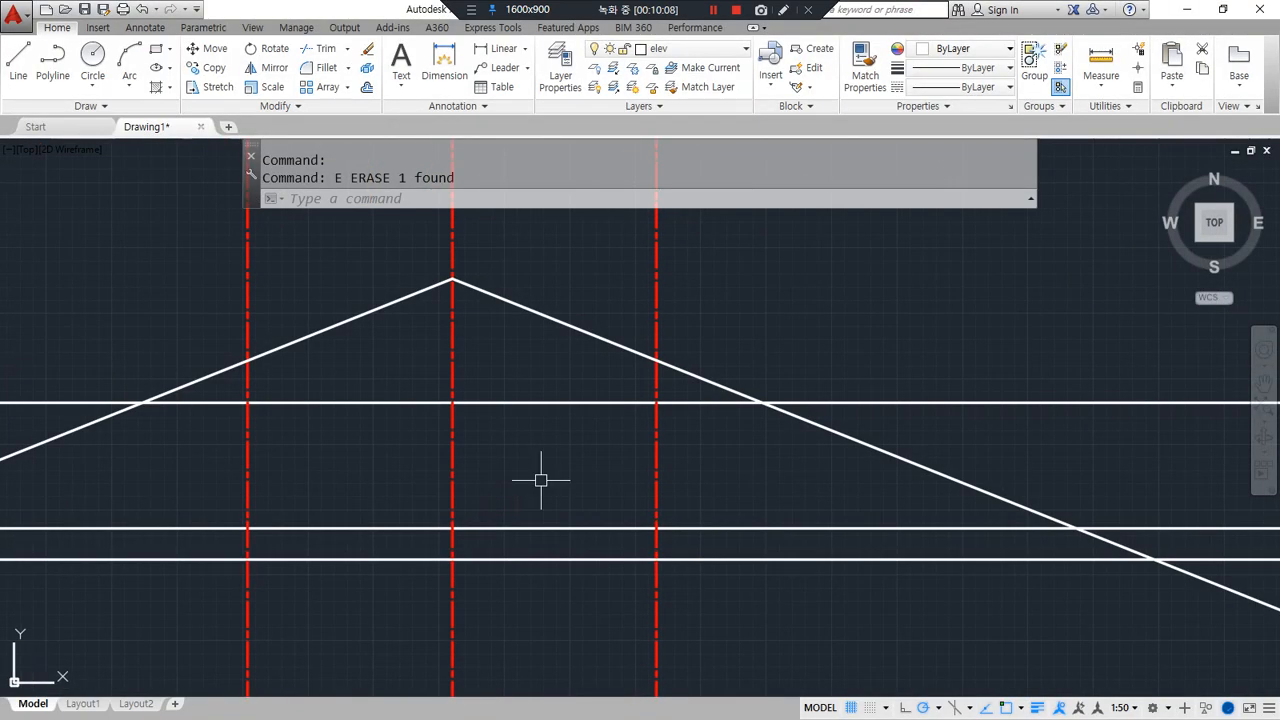
pyautogui.write('o')
pyautogui.press('Return')
pyautogui.write('00')
pyautogui.press('Return')
pyautogui.click(656, 465)
pyautogui.click(526, 475)
pyautogui.press('Return')
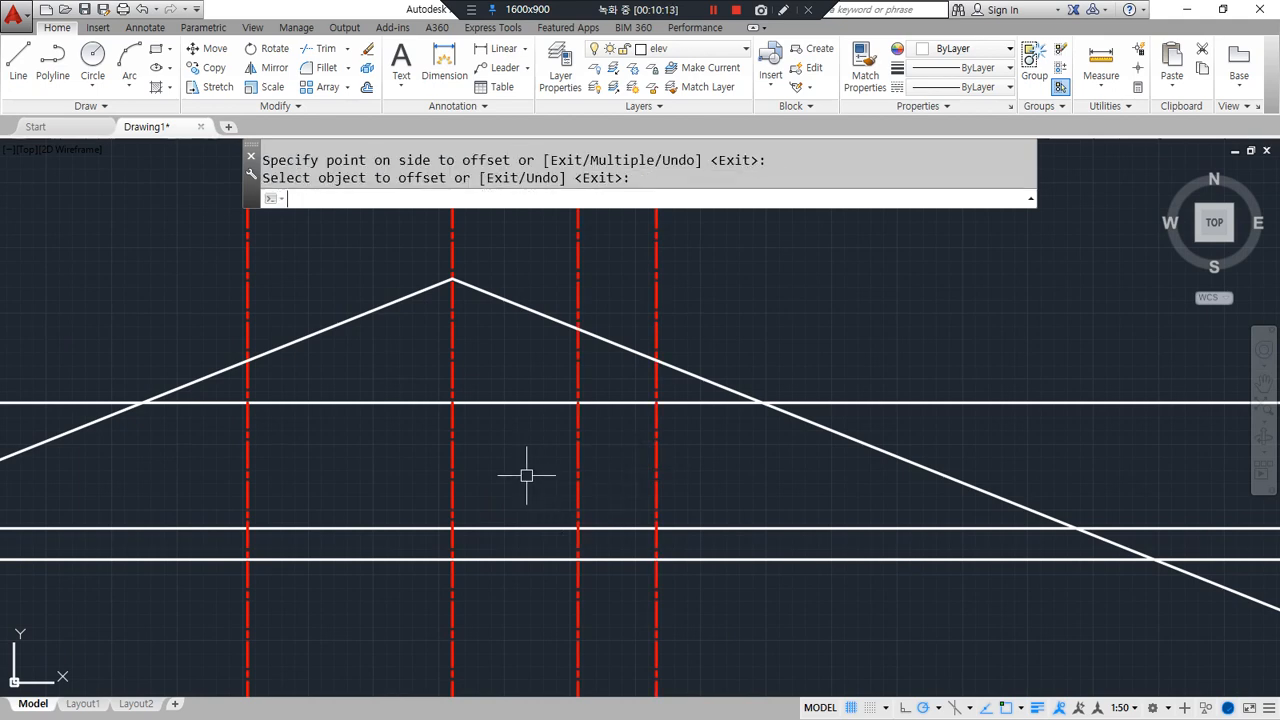
# Offset the new center line a further 3000 to the left
pyautogui.press('Return')
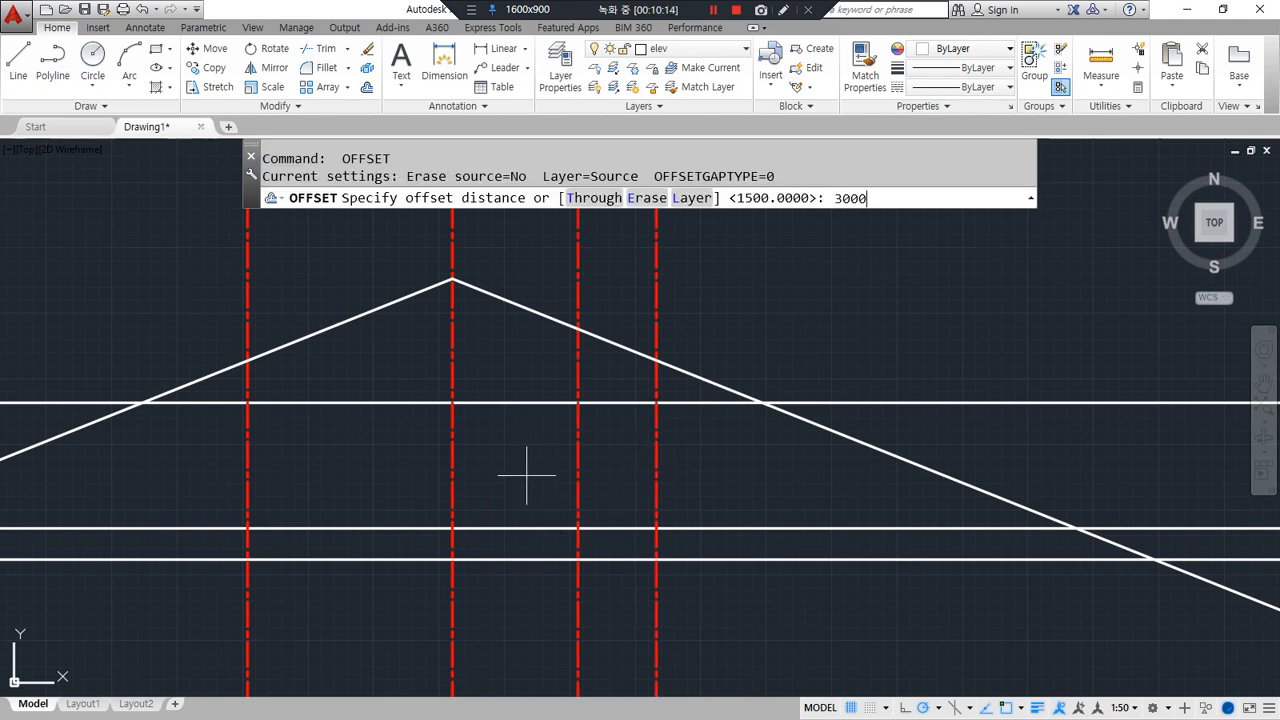
pyautogui.write('3000')
pyautogui.press('Return')
pyautogui.click(577, 460)
pyautogui.click(390, 493)
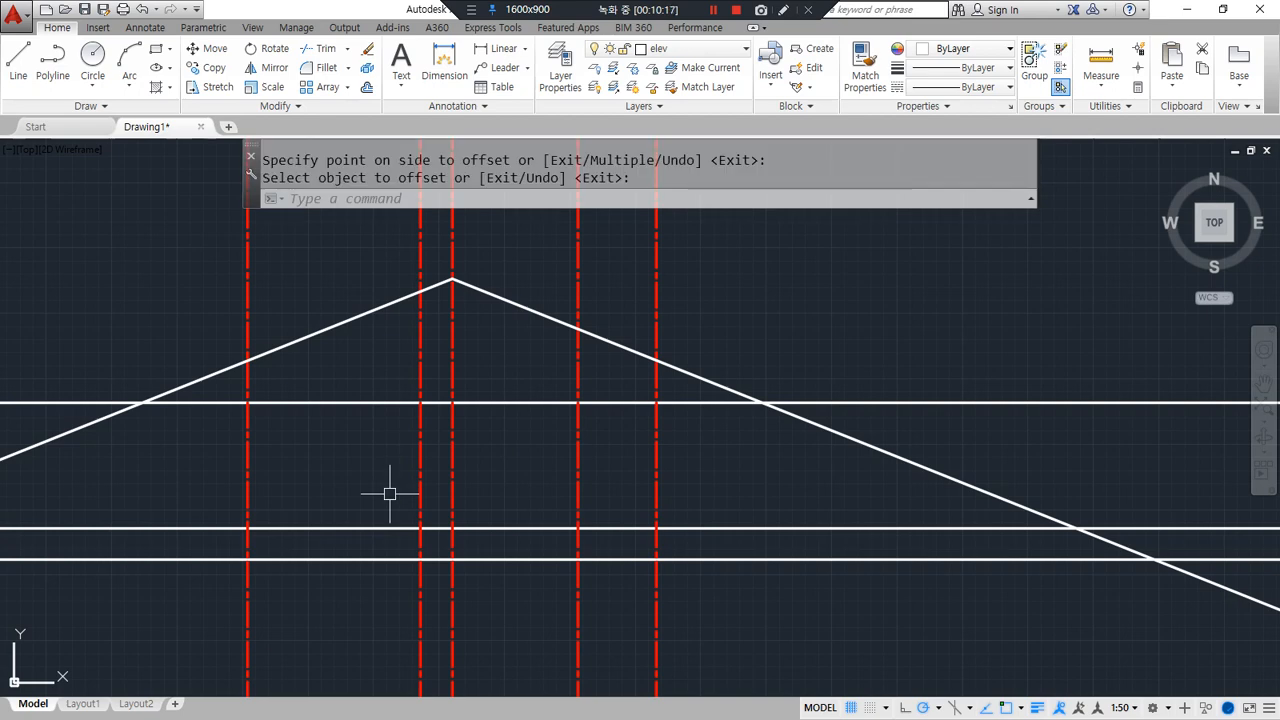
pyautogui.moveTo(423, 290); pyautogui.dragTo(420, 563)
pyautogui.moveTo(248, 362); pyautogui.dragTo(246, 600)
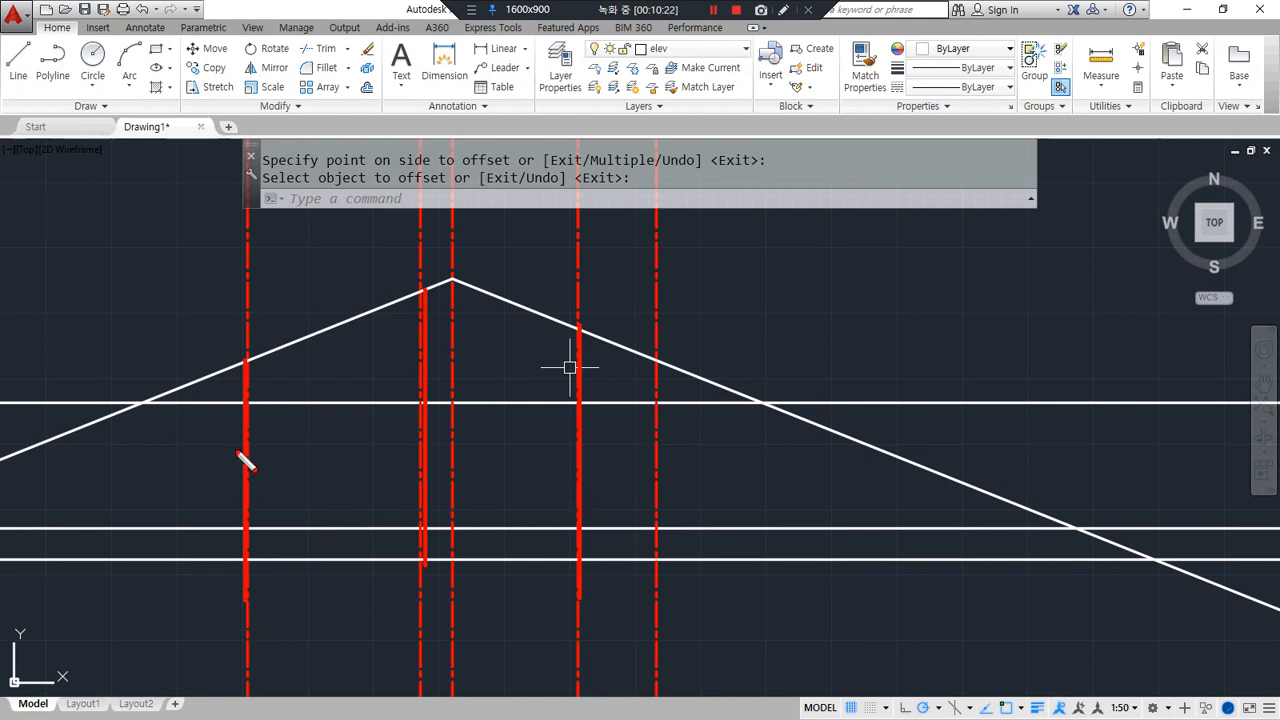
pyautogui.moveTo(251, 466)
pyautogui.mouseDown()
pyautogui.moveTo(240, 462)
pyautogui.moveTo(261, 466)
pyautogui.mouseUp()
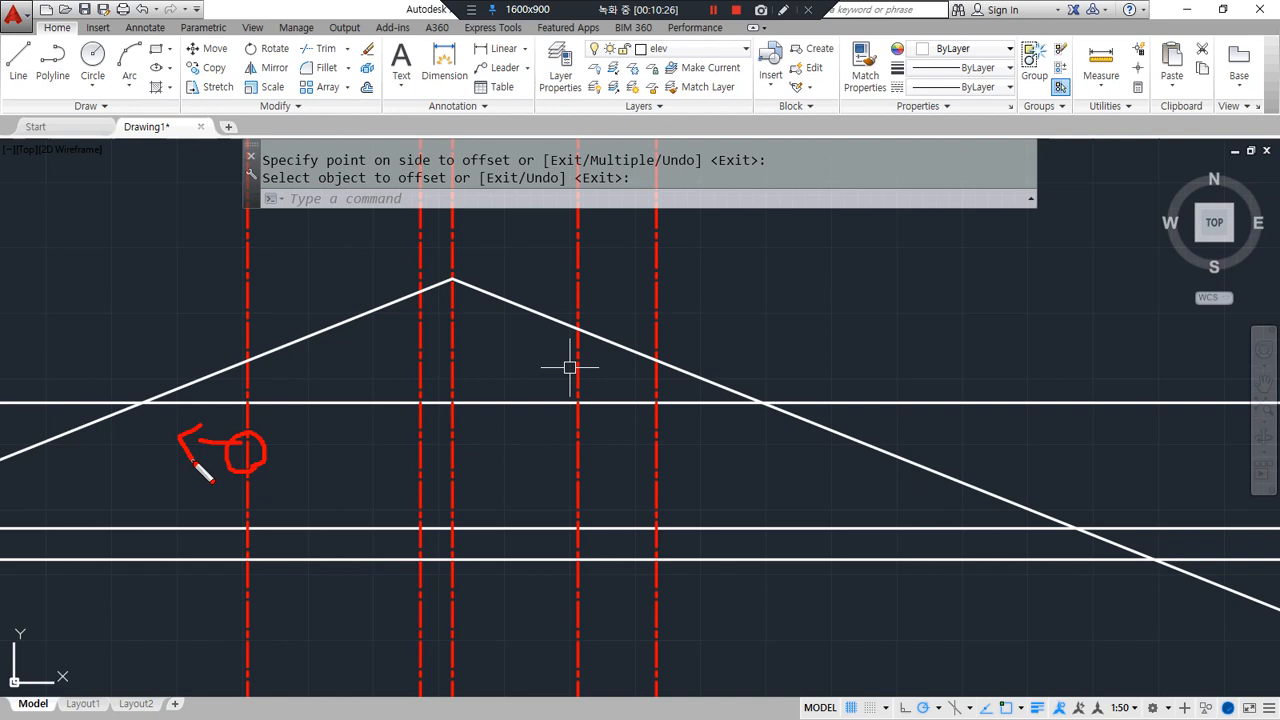
pyautogui.moveTo(436, 411); pyautogui.dragTo(413, 455)
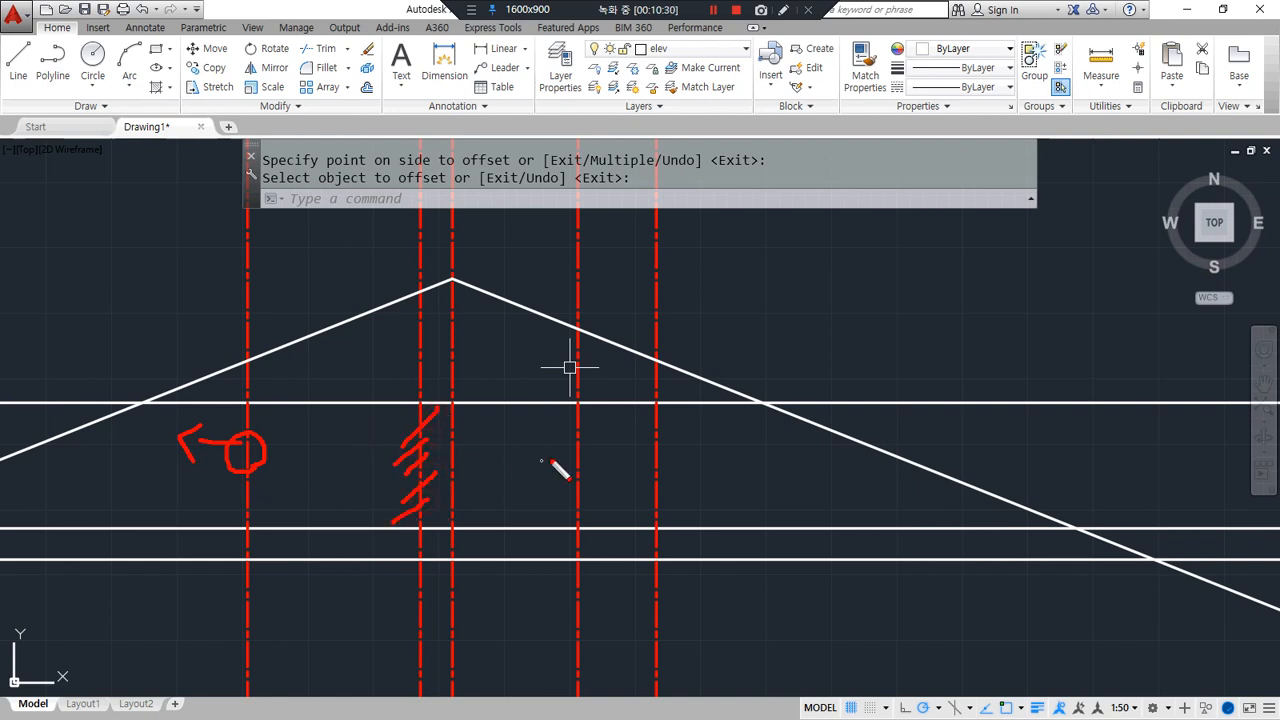
pyautogui.moveTo(581, 475)
pyautogui.mouseDown()
pyautogui.moveTo(588, 448)
pyautogui.moveTo(627, 452)
pyautogui.mouseUp()
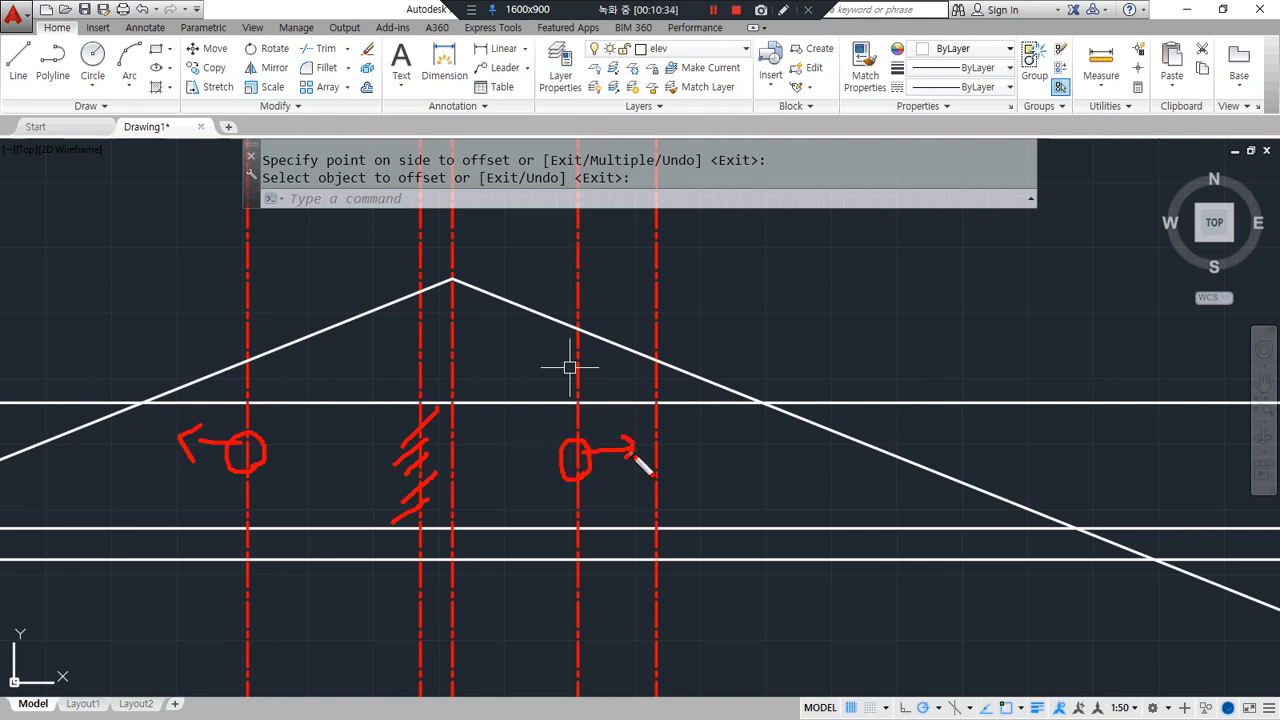
pyautogui.moveTo(667, 486)
pyautogui.mouseDown()
pyautogui.moveTo(645, 466)
pyautogui.moveTo(668, 490)
pyautogui.moveTo(710, 478)
pyautogui.mouseUp()
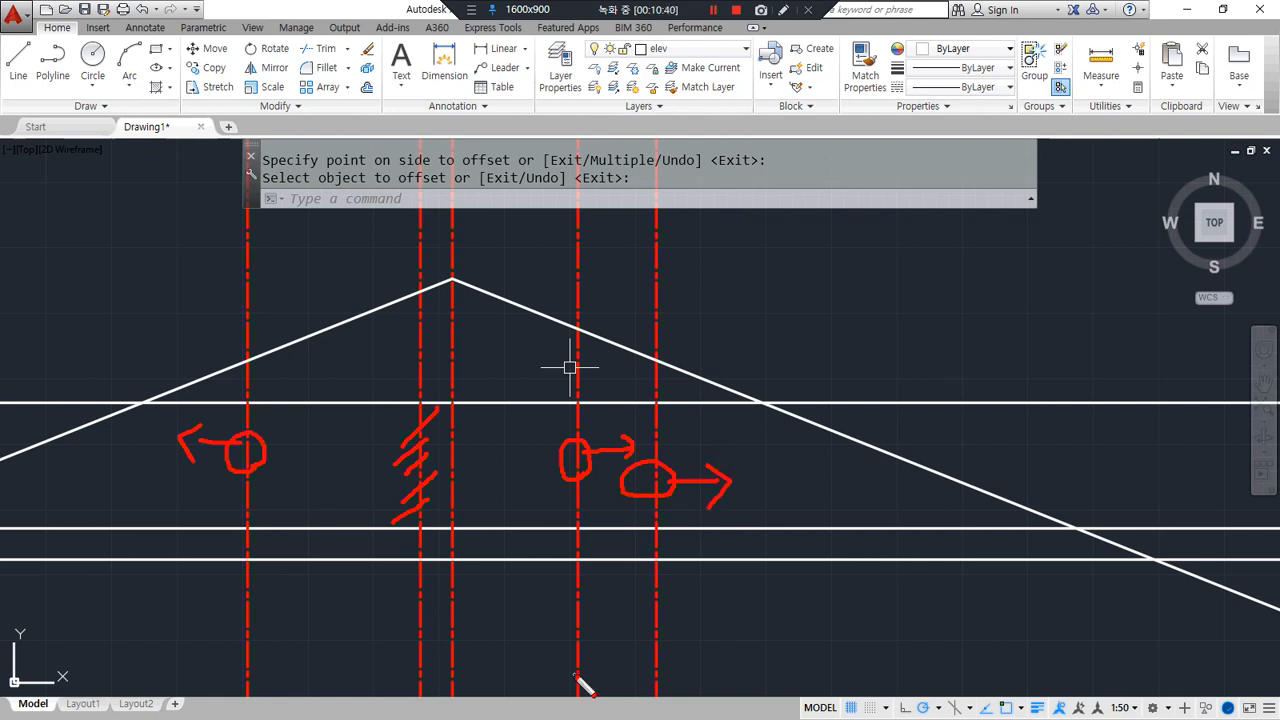
pyautogui.press('Escape')
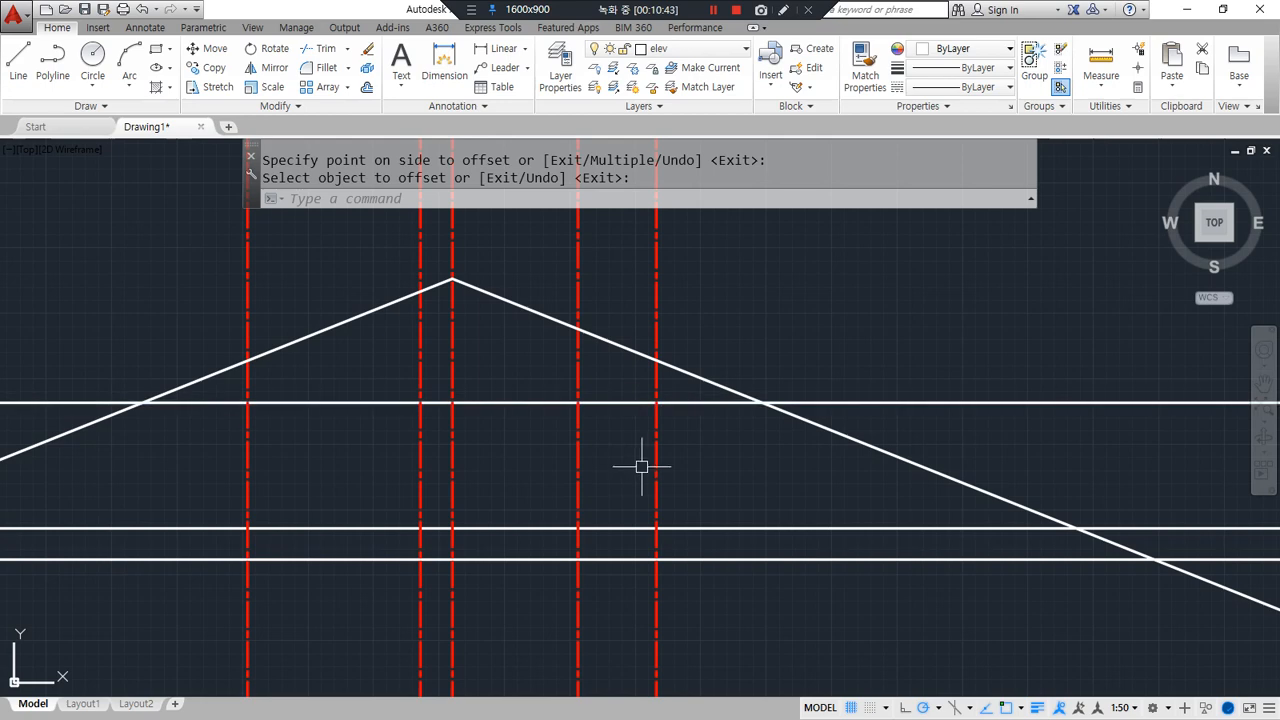
# Offset the rightmost center line and its neighbor 320 to the right, and the leftmost center line 320 to the left
pyautogui.write('o')
pyautogui.press('Return')
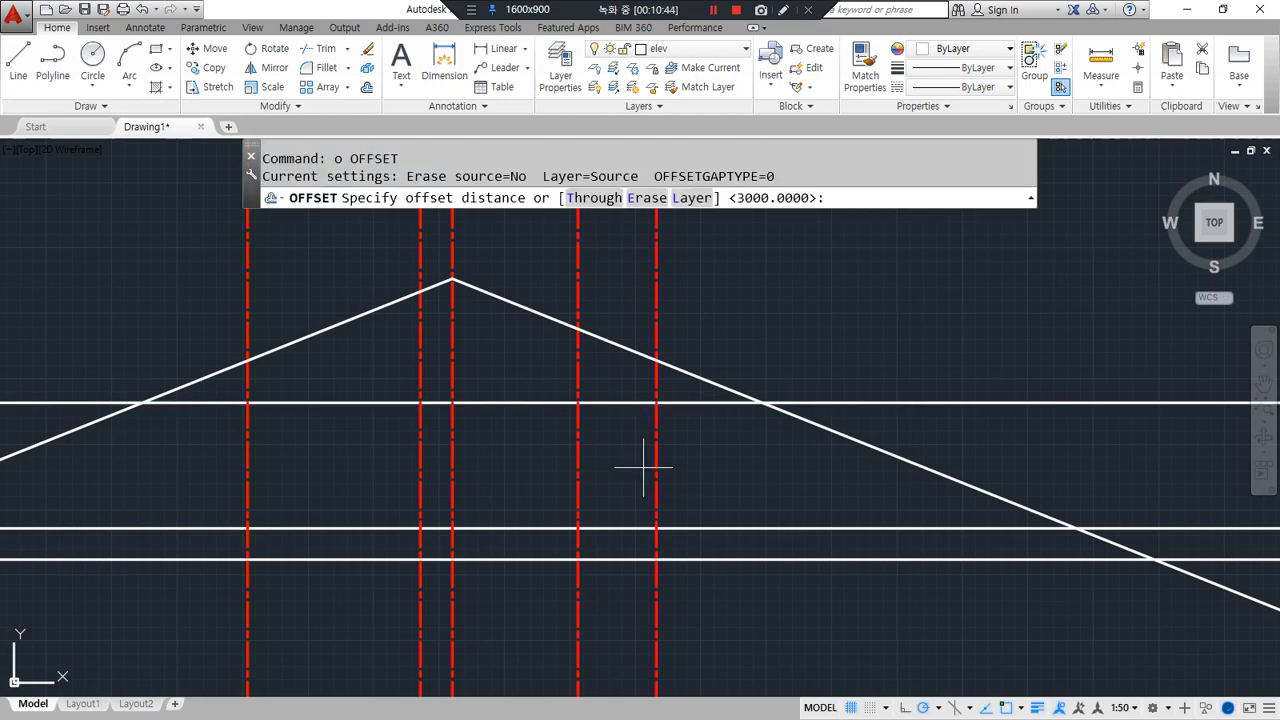
pyautogui.write('320')
pyautogui.press('Return')
pyautogui.click(657, 445)
pyautogui.click(730, 450)
pyautogui.click(578, 457)
pyautogui.click(653, 458)
pyautogui.click(247, 466)
pyautogui.click(158, 452)
pyautogui.press('Return')
# Match the three 320 offset wall lines to the properties of the left sloped roof line
pyautogui.write('ma')
pyautogui.press('Return')
pyautogui.click(266, 352)
pyautogui.click(230, 434)
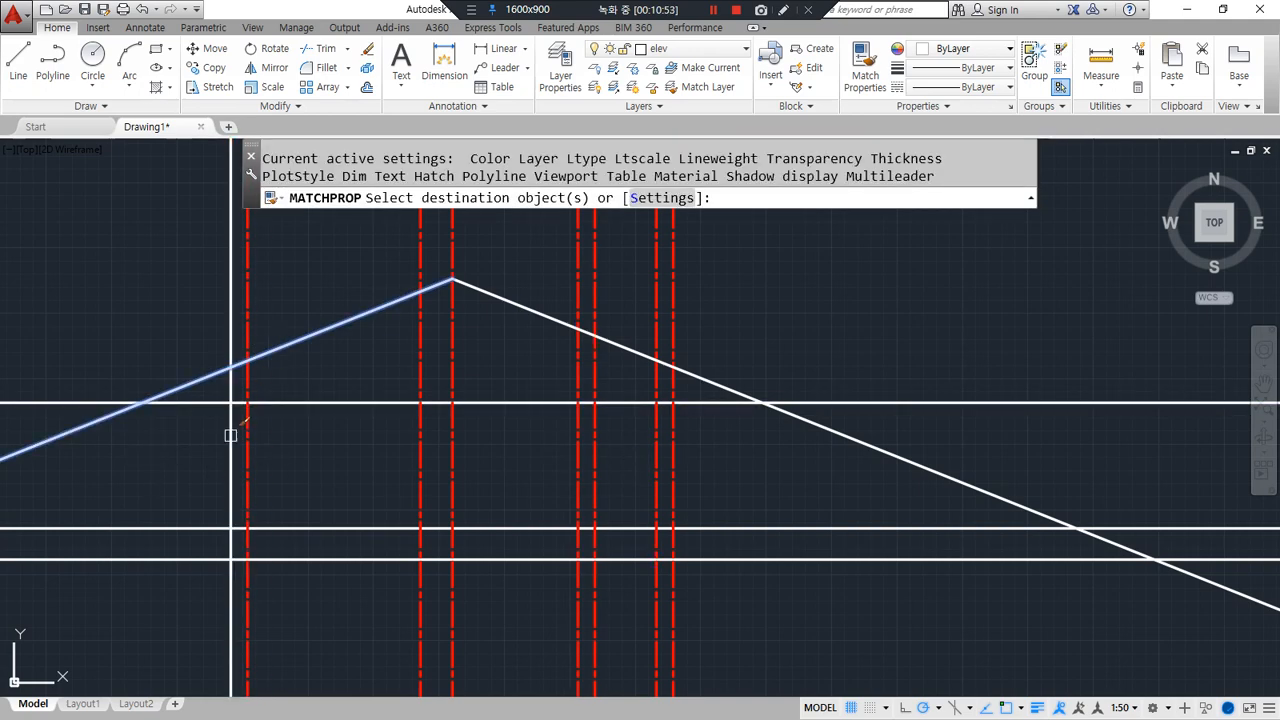
pyautogui.click(595, 451)
pyautogui.click(674, 460)
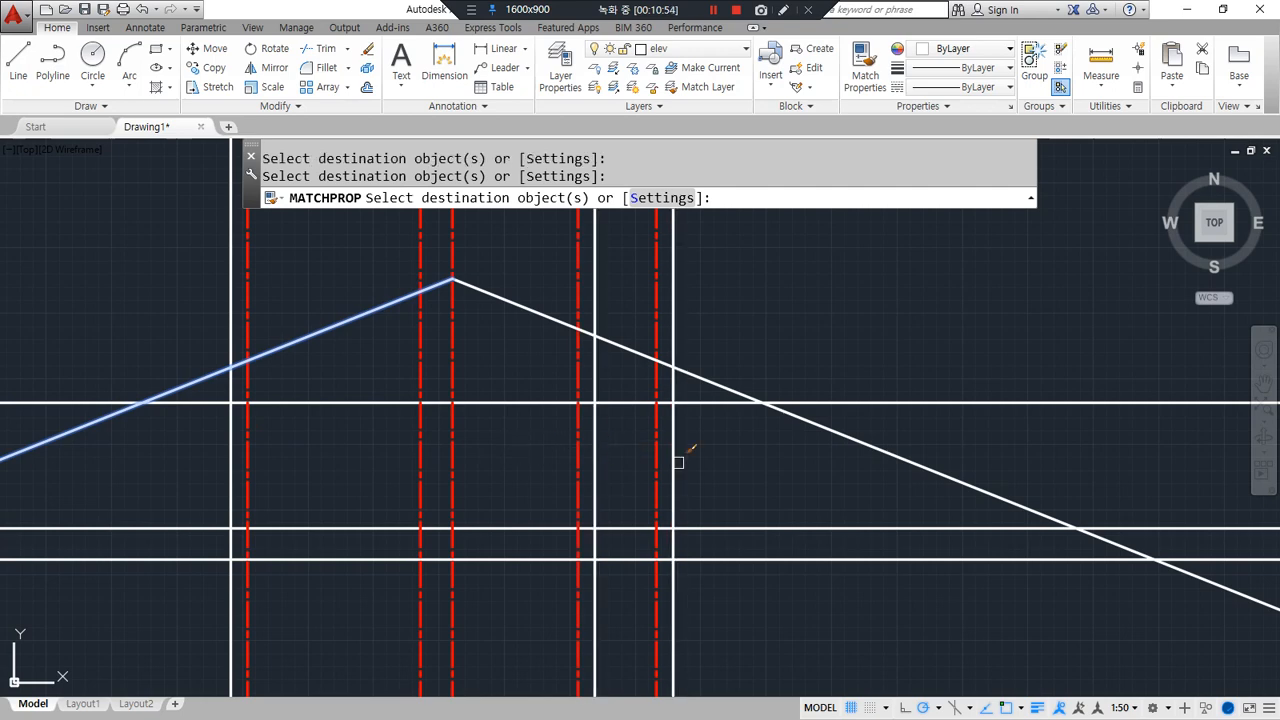
pyautogui.press('Return')
# Trim the three outer wall lines below the lowest horizontal line
pyautogui.write('tr')
pyautogui.press('Return')
pyautogui.click(707, 563)
pyautogui.click(694, 569)
pyautogui.press('Return')
pyautogui.click(674, 591)
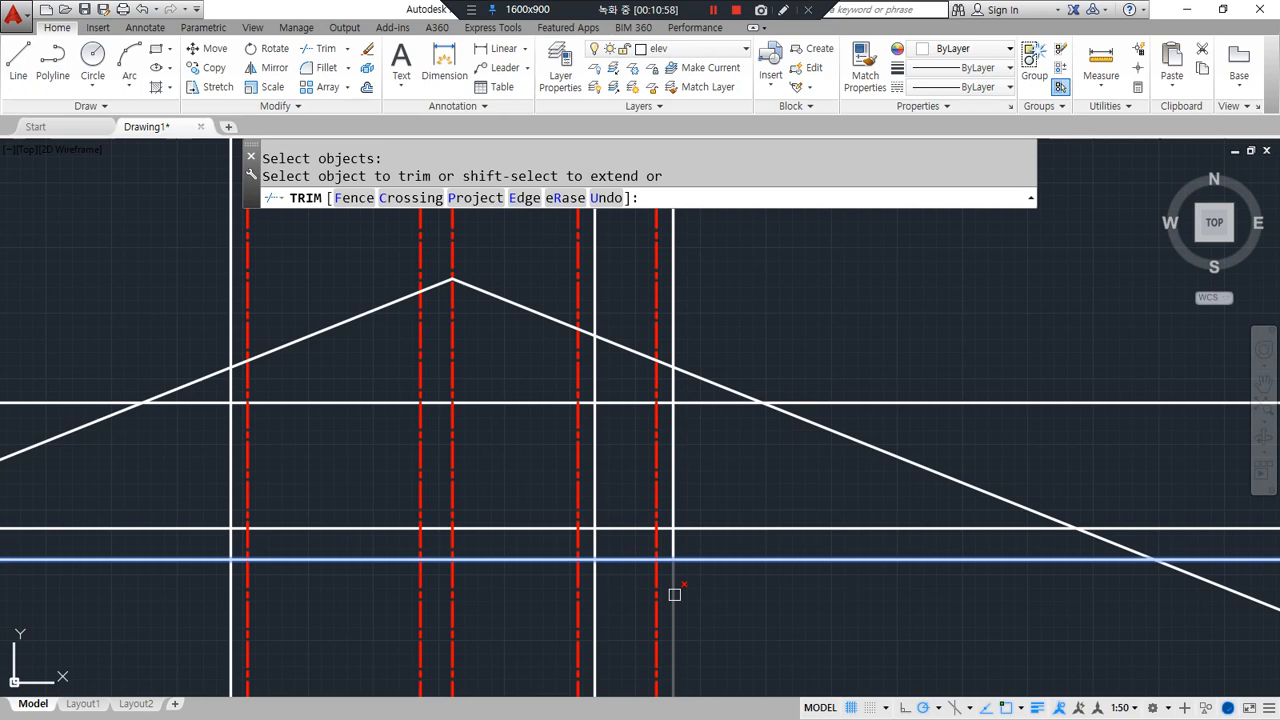
pyautogui.click(596, 599)
pyautogui.click(232, 594)
pyautogui.press('Return')
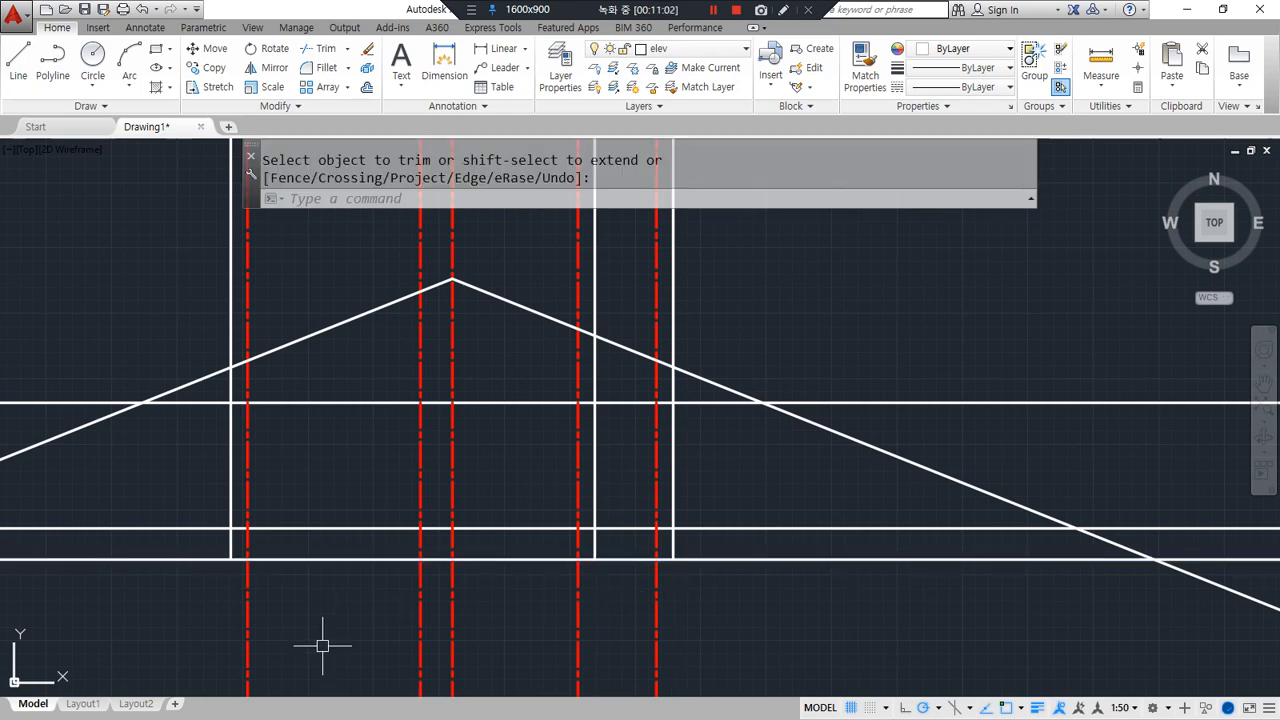
# Offset the rightmost center line 600 outward to mark the eave end
pyautogui.scroll(4, 677, 374)
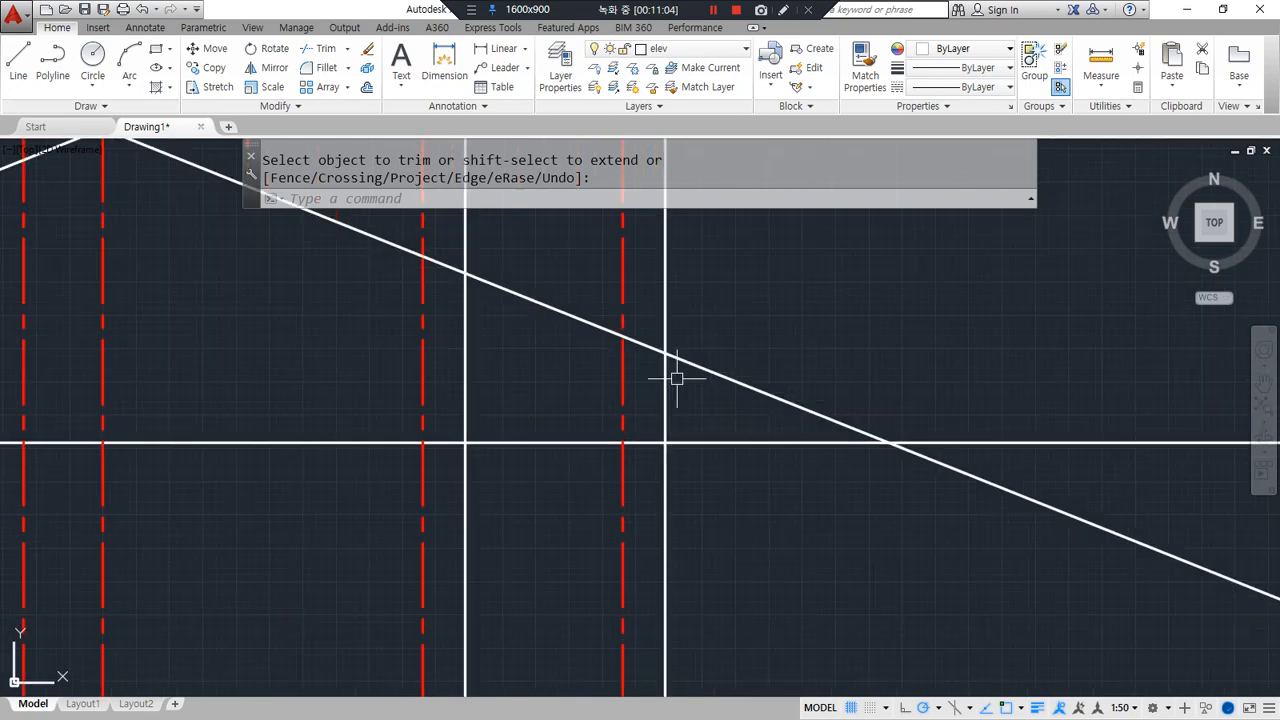
pyautogui.moveTo(686, 416); pyautogui.dragTo(697, 443, button='middle')
pyautogui.write('o')
pyautogui.press('Return')
pyautogui.write('600')
pyautogui.press('Return')
pyautogui.click(640, 400)
pyautogui.click(734, 430)
pyautogui.press('Return')
# Fillet the right sloped roof line to the eave end line, then delete the leftover vertical eave line
pyautogui.write('f')
pyautogui.press('Return')
pyautogui.click(705, 398)
pyautogui.click(720, 408)
pyautogui.click(727, 423)
pyautogui.click(718, 434)
pyautogui.press('Delete')
# Draw the eave outline from the roof line's end: 250 down, horizontally to the rightmost center line, and up to the slope
pyautogui.write('l')
pyautogui.press('Return')
pyautogui.click(719, 402)
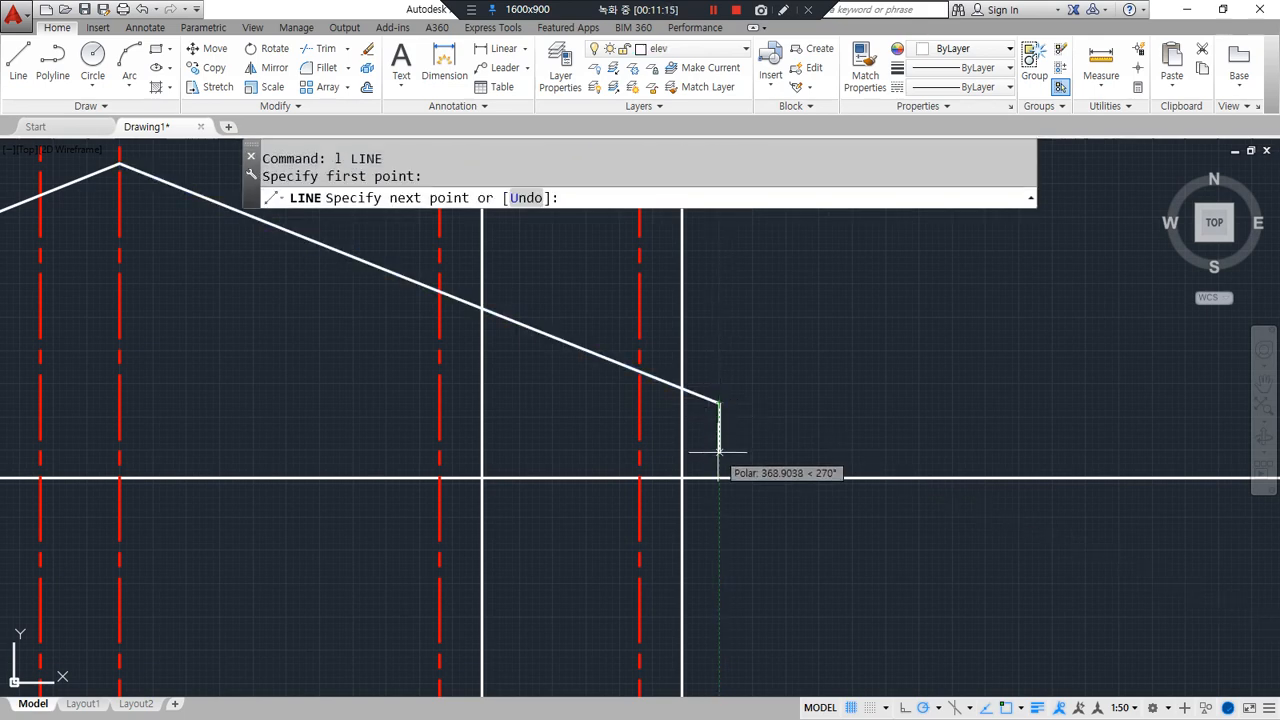
pyautogui.write('250')
pyautogui.press('Return')
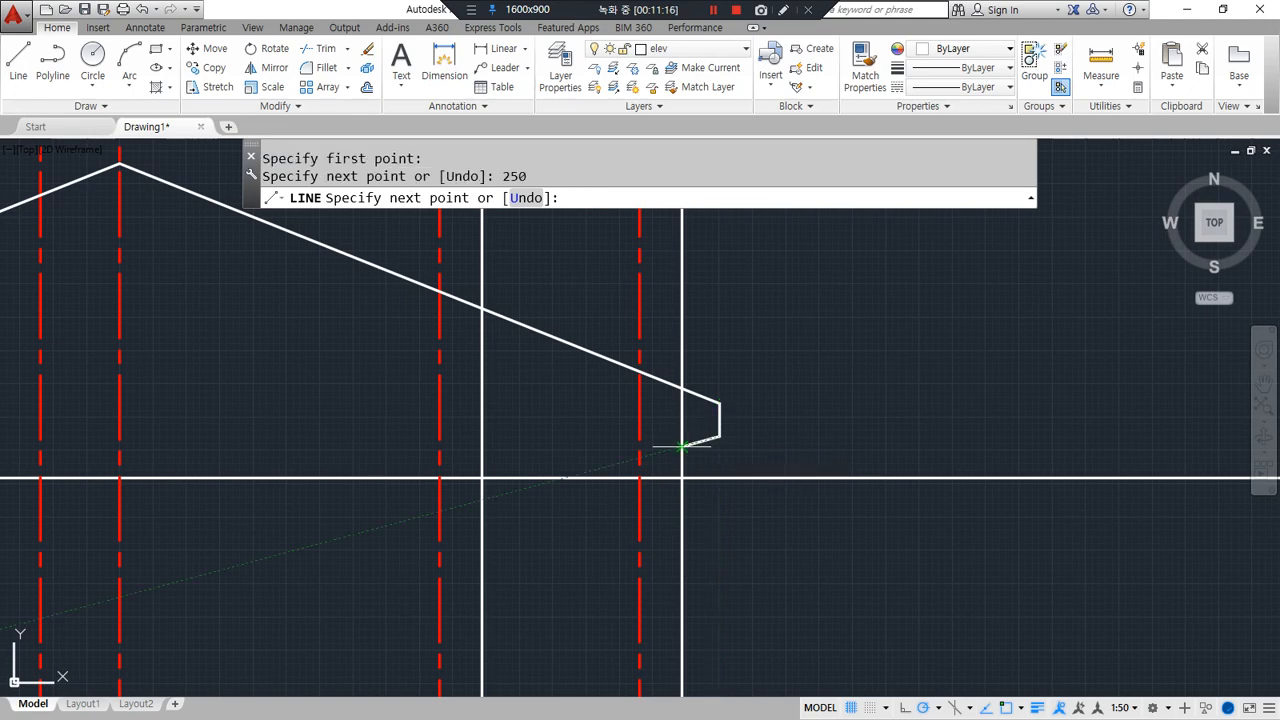
pyautogui.click(640, 436)
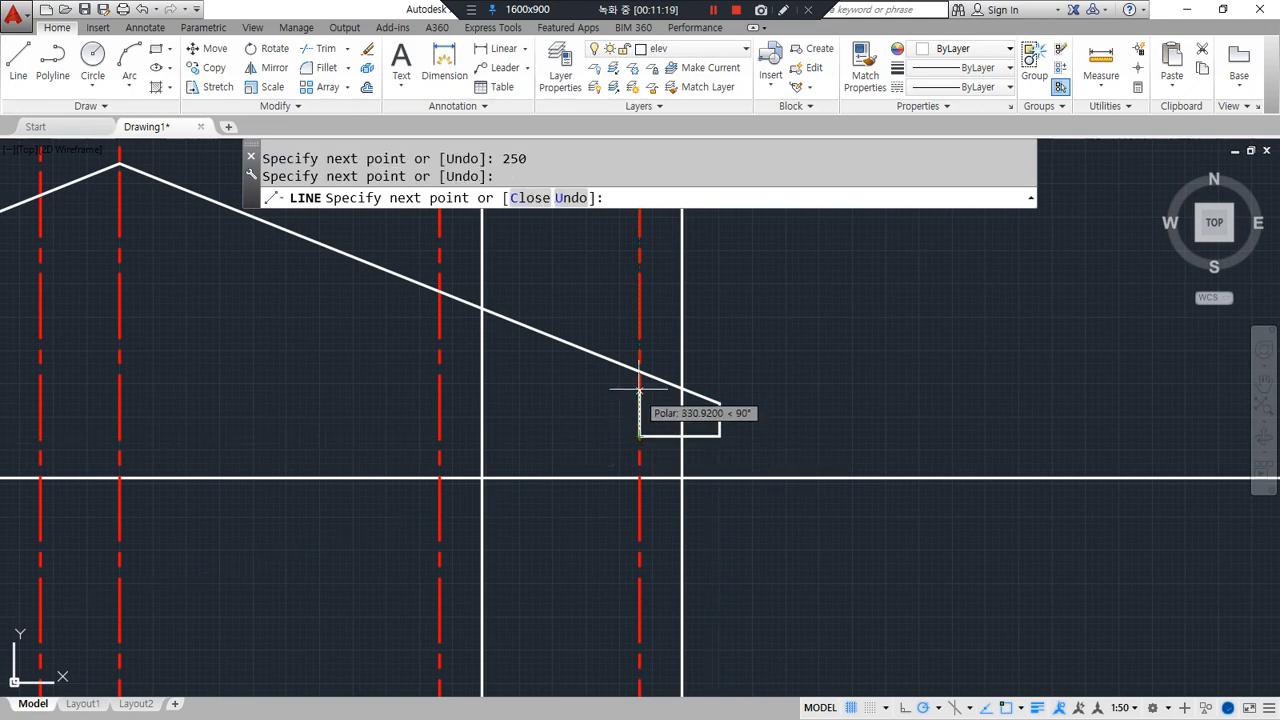
pyautogui.click(640, 370)
pyautogui.press('Return')
# Trim the rightmost wall line above the bottom edge of the eave
pyautogui.scroll(2, 701, 458)
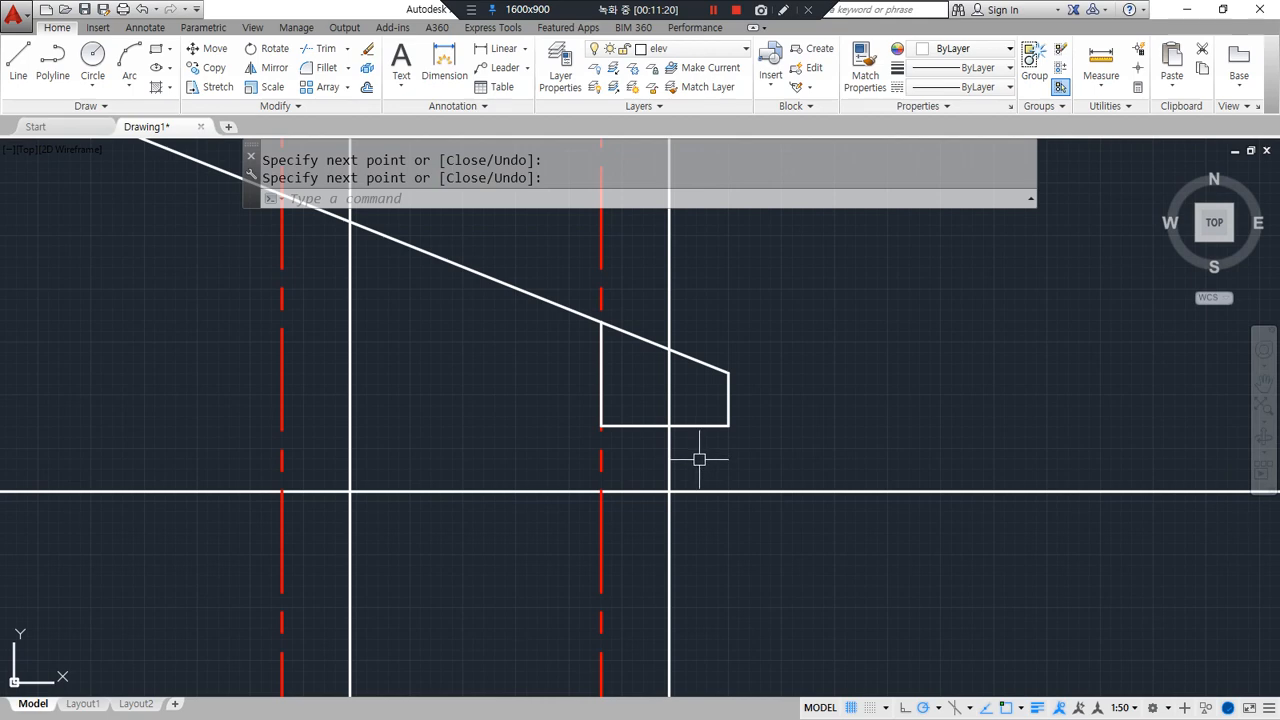
pyautogui.moveTo(701, 458); pyautogui.dragTo(763, 500, button='middle')
pyautogui.scroll(2, 806, 556)
pyautogui.write('tr')
pyautogui.press('Return')
pyautogui.click(737, 429)
pyautogui.press('Return')
pyautogui.moveTo(703, 389); pyautogui.dragTo(692, 393)
pyautogui.press('Return')
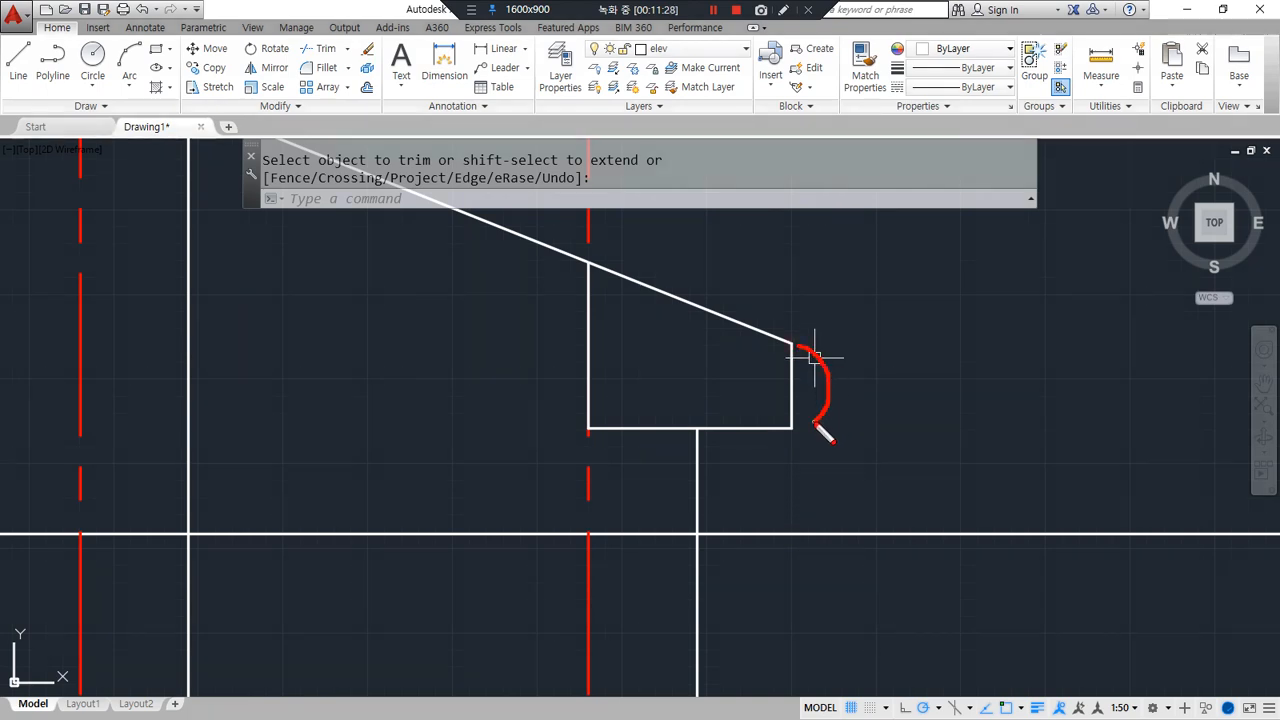
pyautogui.moveTo(874, 395)
pyautogui.mouseDown()
pyautogui.moveTo(897, 417)
pyautogui.moveTo(936, 366)
pyautogui.mouseUp()
pyautogui.moveTo(792, 428)
pyautogui.mouseDown()
pyautogui.moveTo(593, 429)
pyautogui.moveTo(606, 442)
pyautogui.mouseUp()
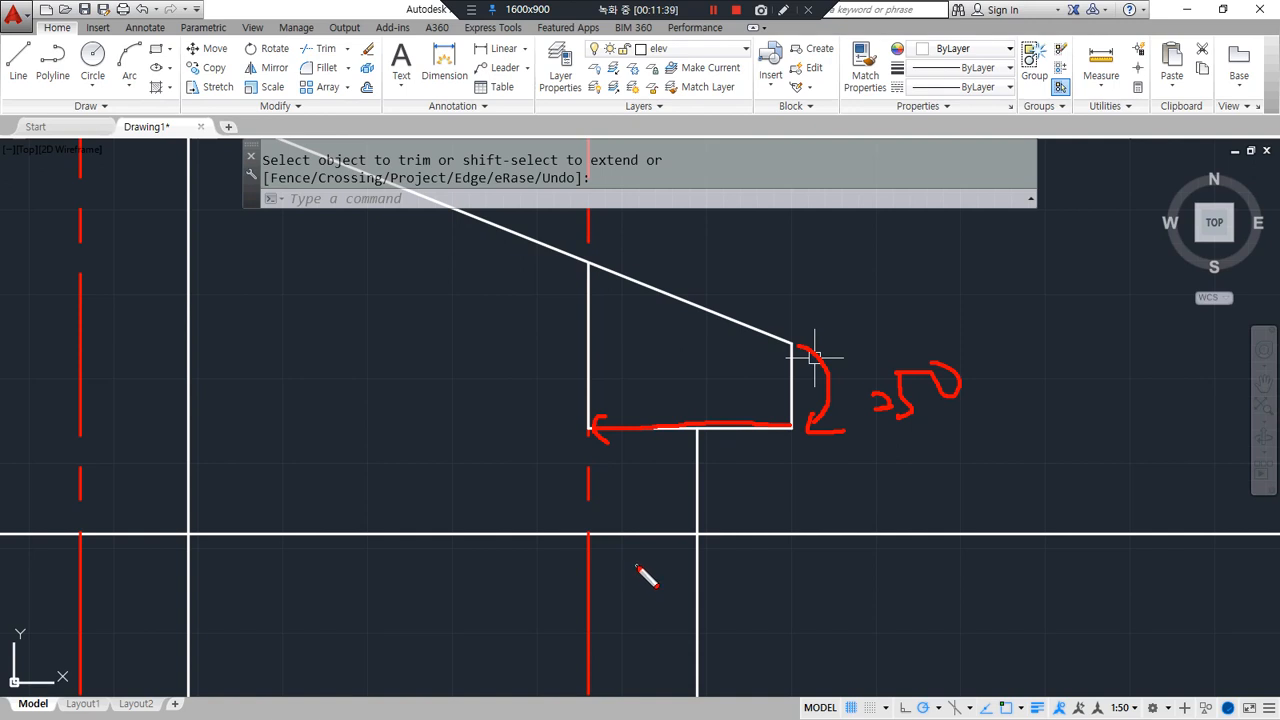
# Copy the right sloped roof line from the eave's upper outer corner to its lower outer corner
pyautogui.write('cp')
pyautogui.press('Return')
pyautogui.click(716, 332)
pyautogui.press('Return')
pyautogui.click(792, 343)
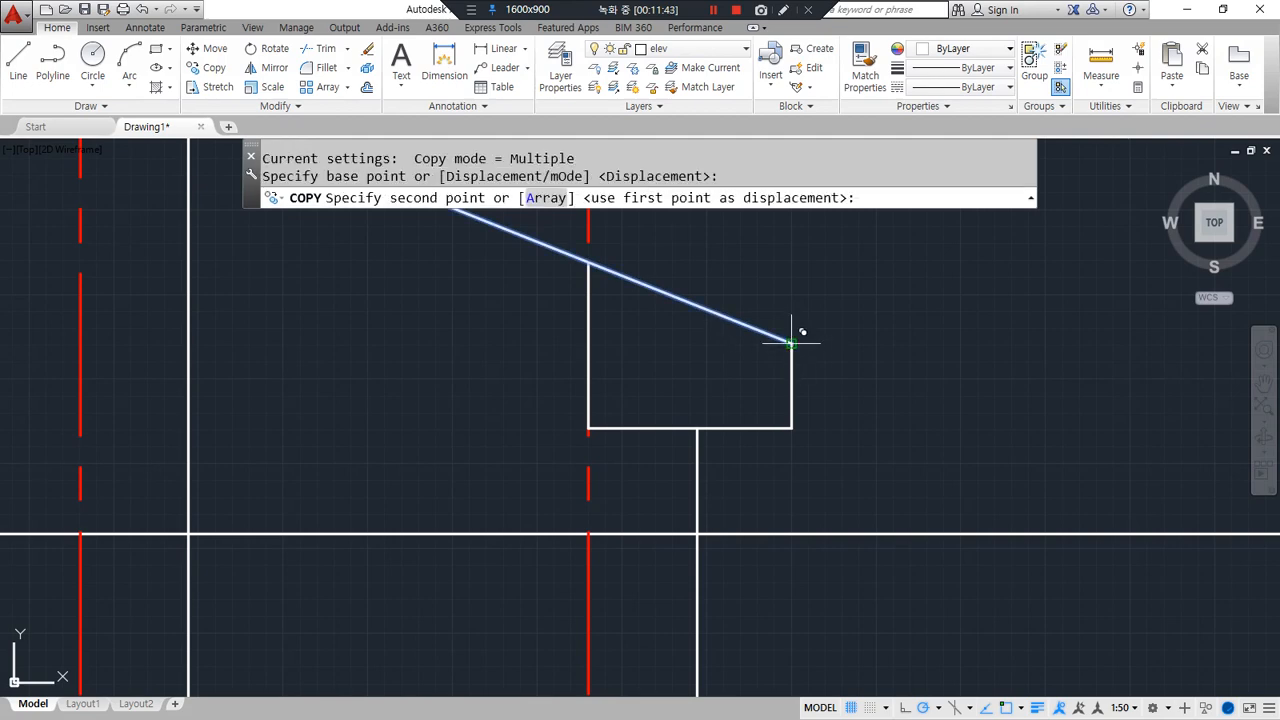
pyautogui.click(791, 428)
pyautogui.press('Return')
# Fillet the lower sloped roof line with the eave's inner vertical line using radius 0
pyautogui.moveTo(551, 449)
pyautogui.mouseDown(button='middle')
pyautogui.moveTo(600, 600)
pyautogui.moveTo(720, 583)
pyautogui.mouseUp(button='middle')
pyautogui.scroll(-2, 609, 566)
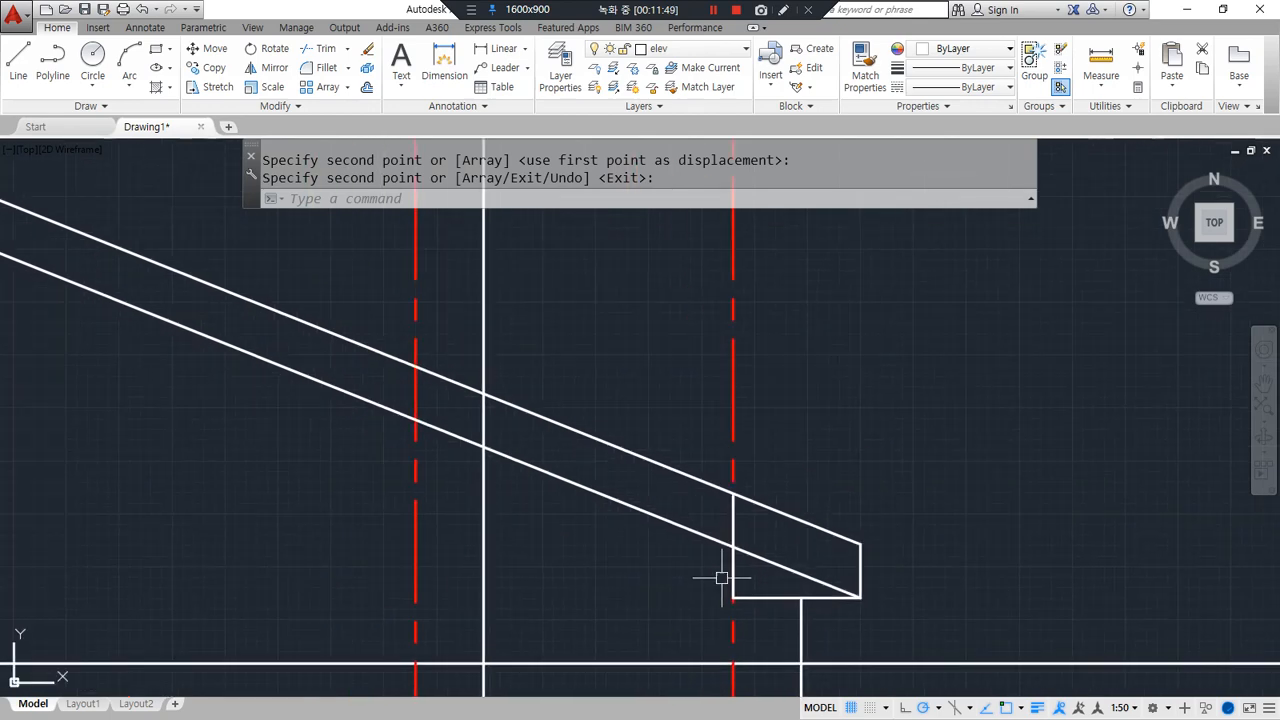
pyautogui.write('f')
pyautogui.press('space')
pyautogui.click(732, 556)
pyautogui.click(715, 539)
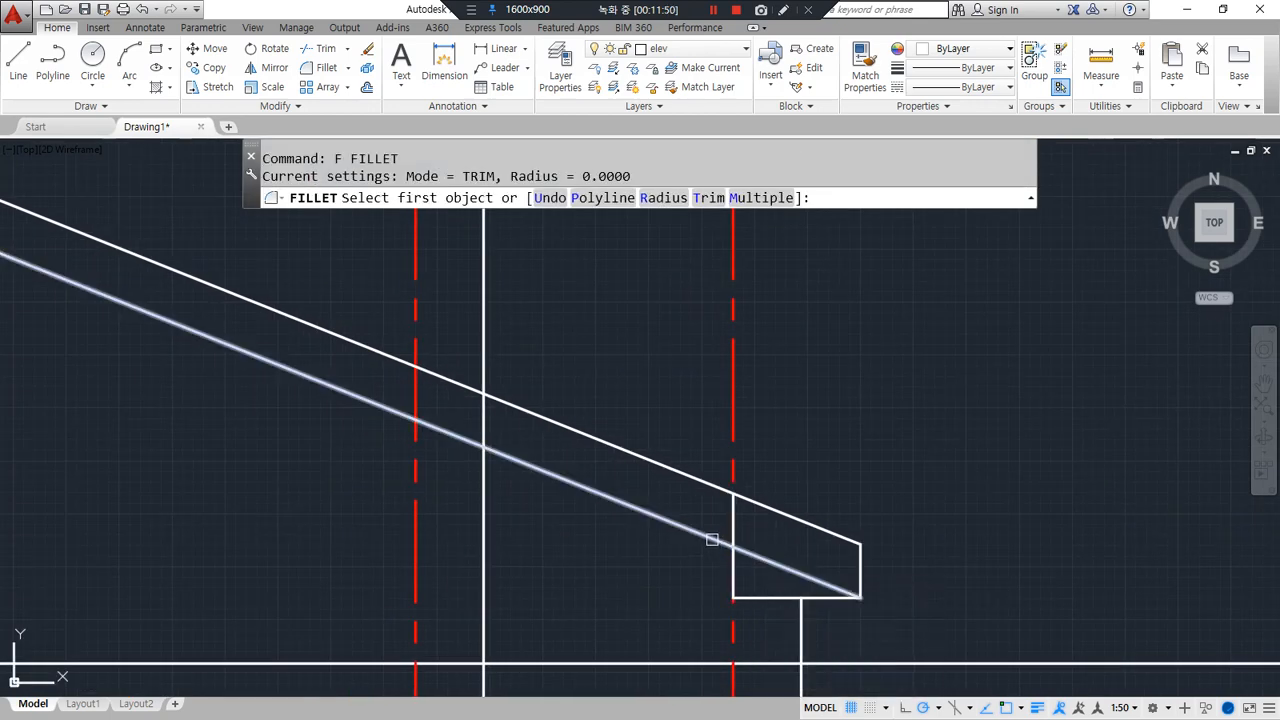
pyautogui.press('Escape')
pyautogui.press('Escape')
pyautogui.press('space')
pyautogui.click(690, 533)
pyautogui.click(729, 570)
pyautogui.click(779, 629)
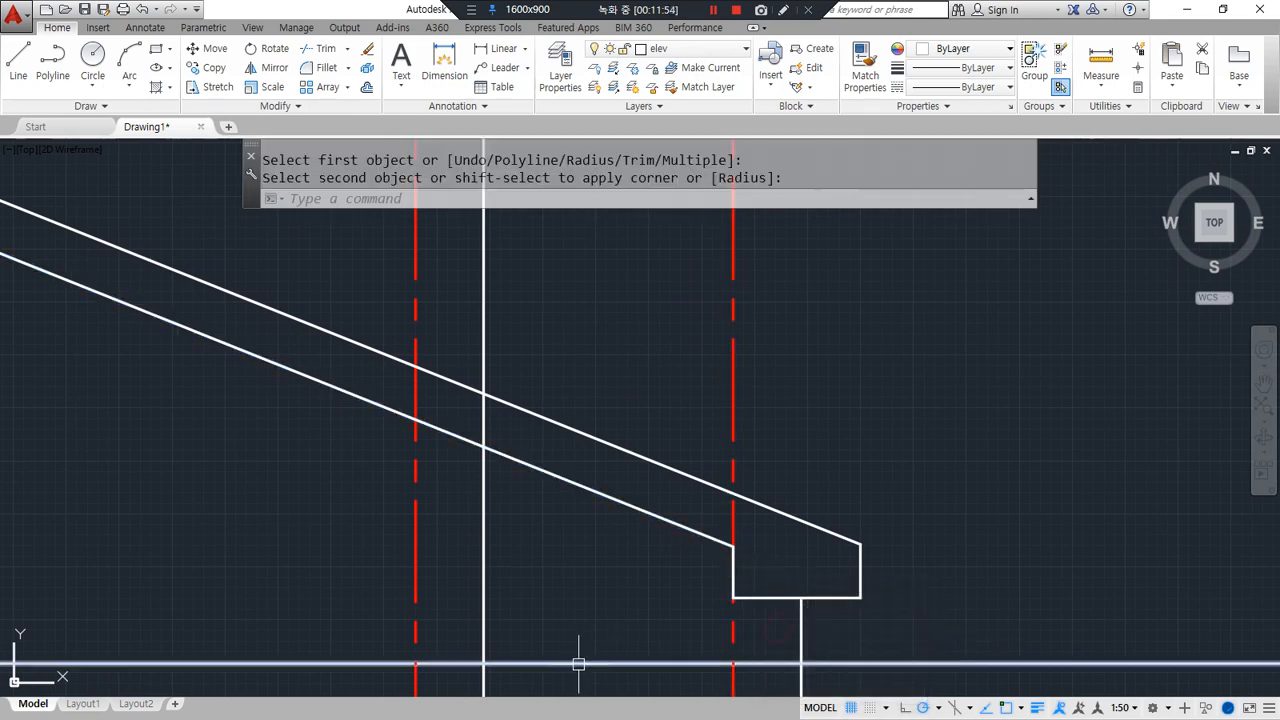
pyautogui.moveTo(600, 604); pyautogui.dragTo(660, 574, button='middle')
pyautogui.hotkey('ctrl', 'alt', 'd')
pyautogui.moveTo(858, 615)
pyautogui.mouseDown()
pyautogui.moveTo(754, 446)
pyautogui.moveTo(918, 614)
pyautogui.moveTo(792, 616)
pyautogui.mouseUp()
pyautogui.press('Escape')
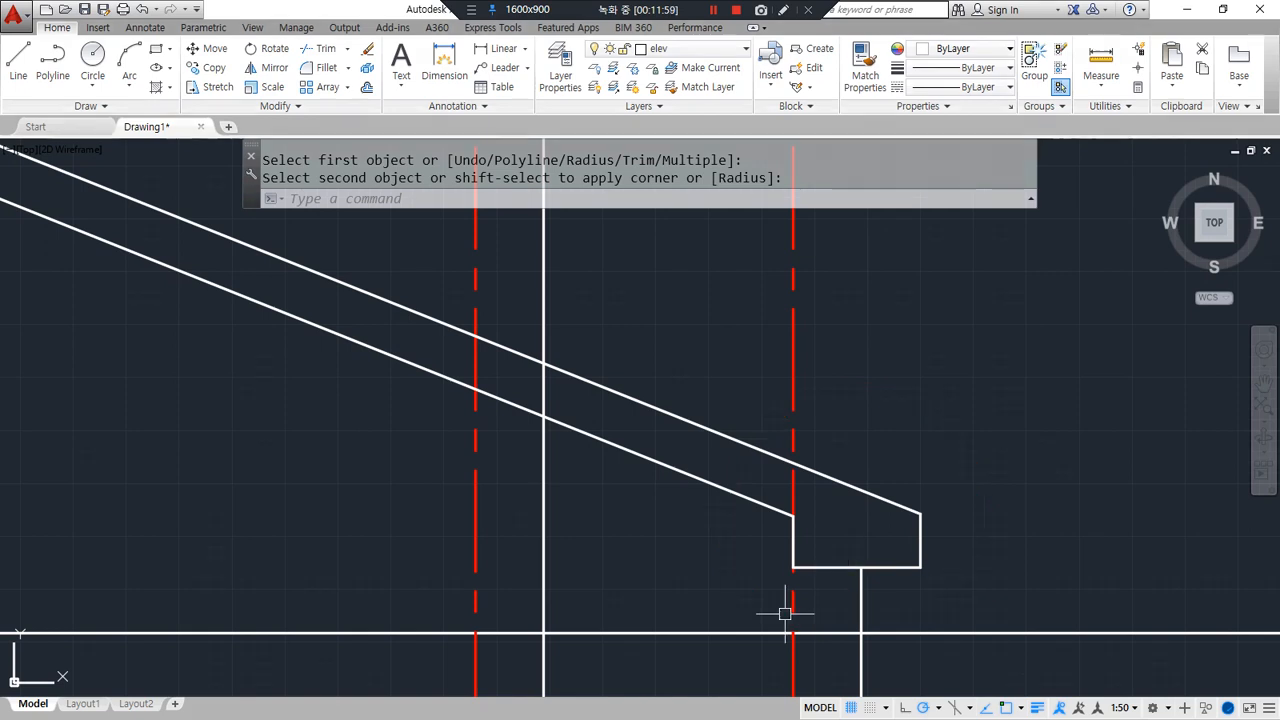
# Copy the right eave outline from where its center line meets the upper roof line to the same intersection on the next inner center line
pyautogui.write('cp')
pyautogui.press('Return')
pyautogui.click(698, 372)
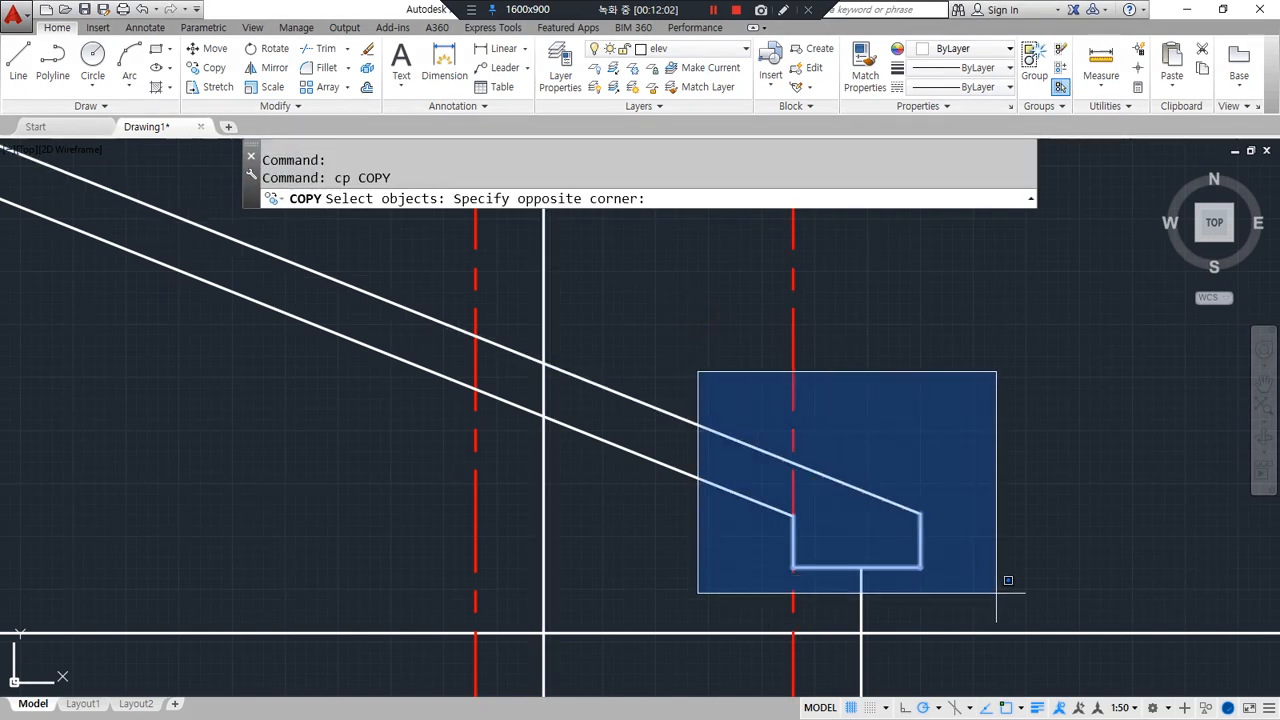
pyautogui.click(1005, 590)
pyautogui.press('Return')
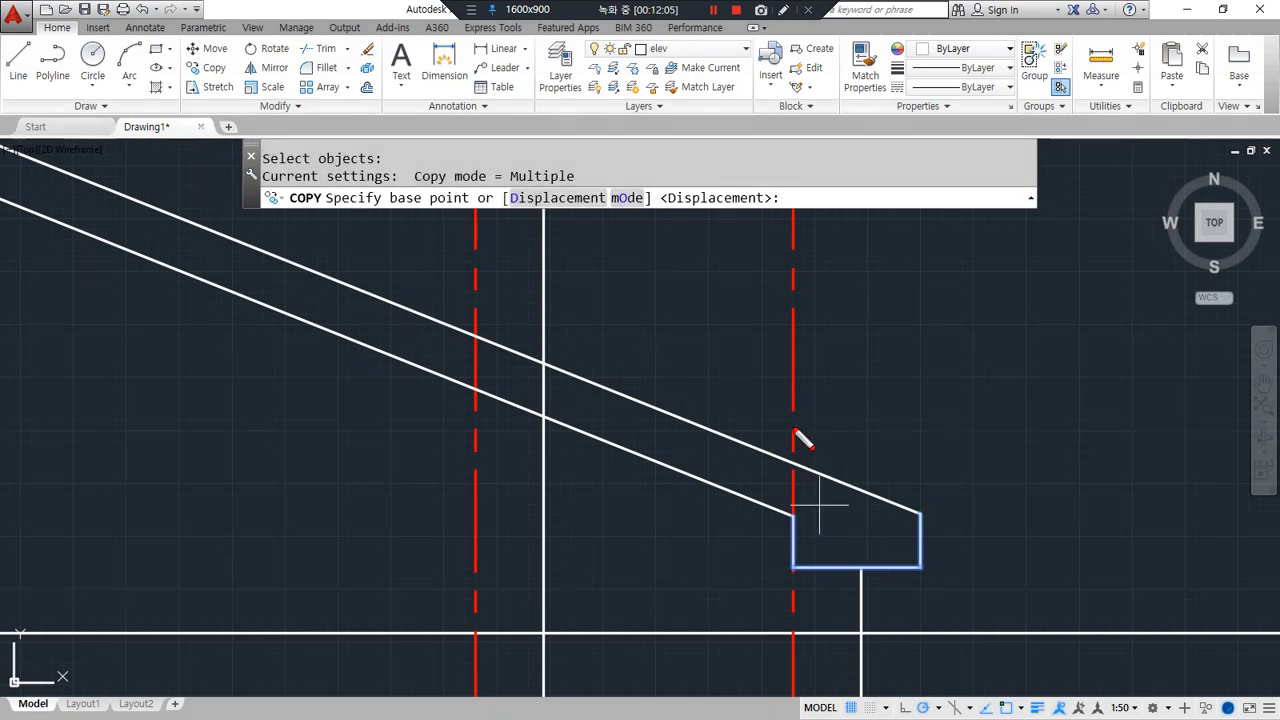
pyautogui.moveTo(791, 440)
pyautogui.mouseDown()
pyautogui.moveTo(791, 534)
pyautogui.moveTo(860, 499)
pyautogui.moveTo(910, 495)
pyautogui.moveTo(918, 510)
pyautogui.moveTo(824, 529)
pyautogui.mouseUp()
pyautogui.moveTo(475, 322); pyautogui.dragTo(475, 410)
pyautogui.moveTo(475, 365)
pyautogui.mouseDown()
pyautogui.moveTo(605, 374)
pyautogui.moveTo(625, 400)
pyautogui.moveTo(487, 471)
pyautogui.moveTo(467, 424)
pyautogui.mouseUp()
pyautogui.press('Escape')
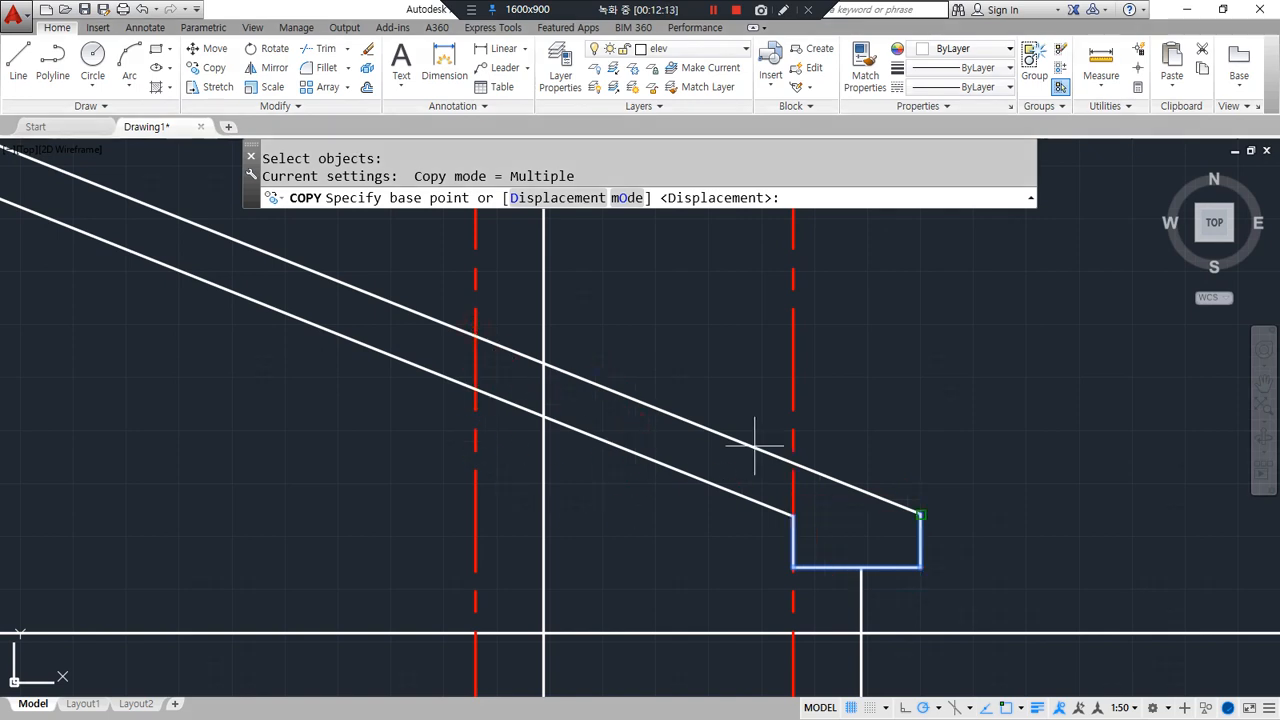
pyautogui.click(791, 464)
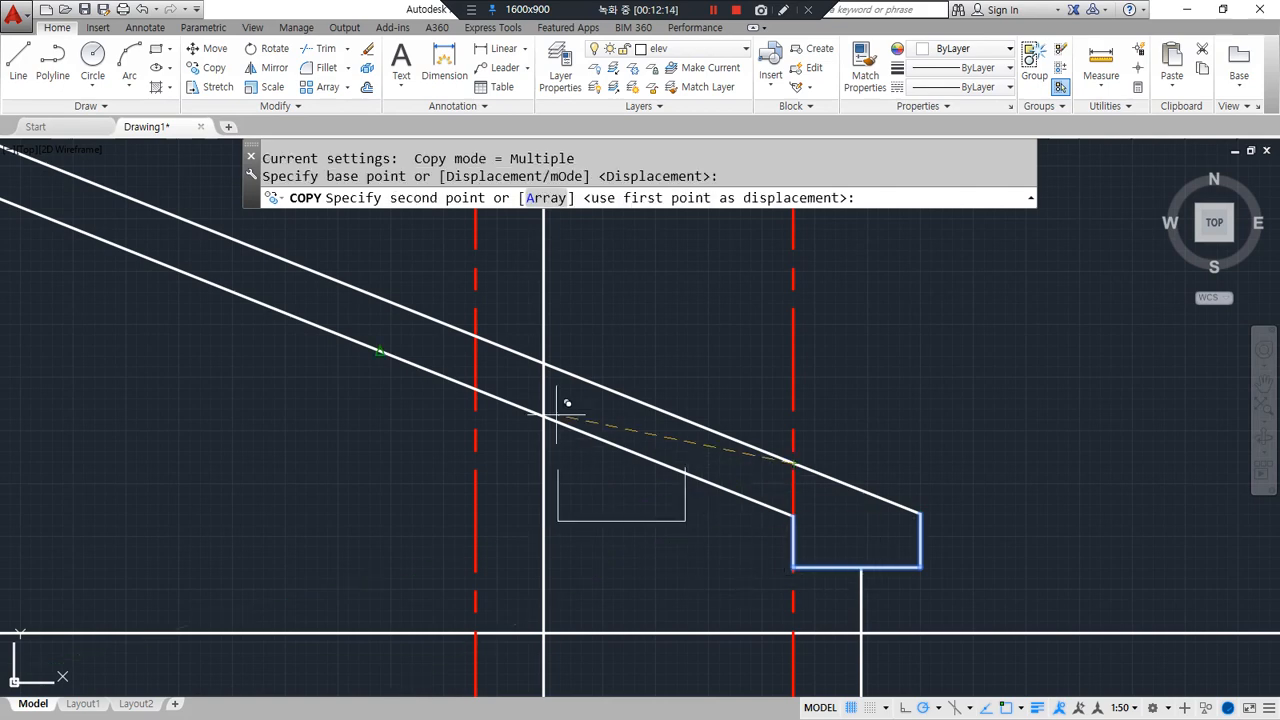
pyautogui.click(475, 336)
pyautogui.press('space')
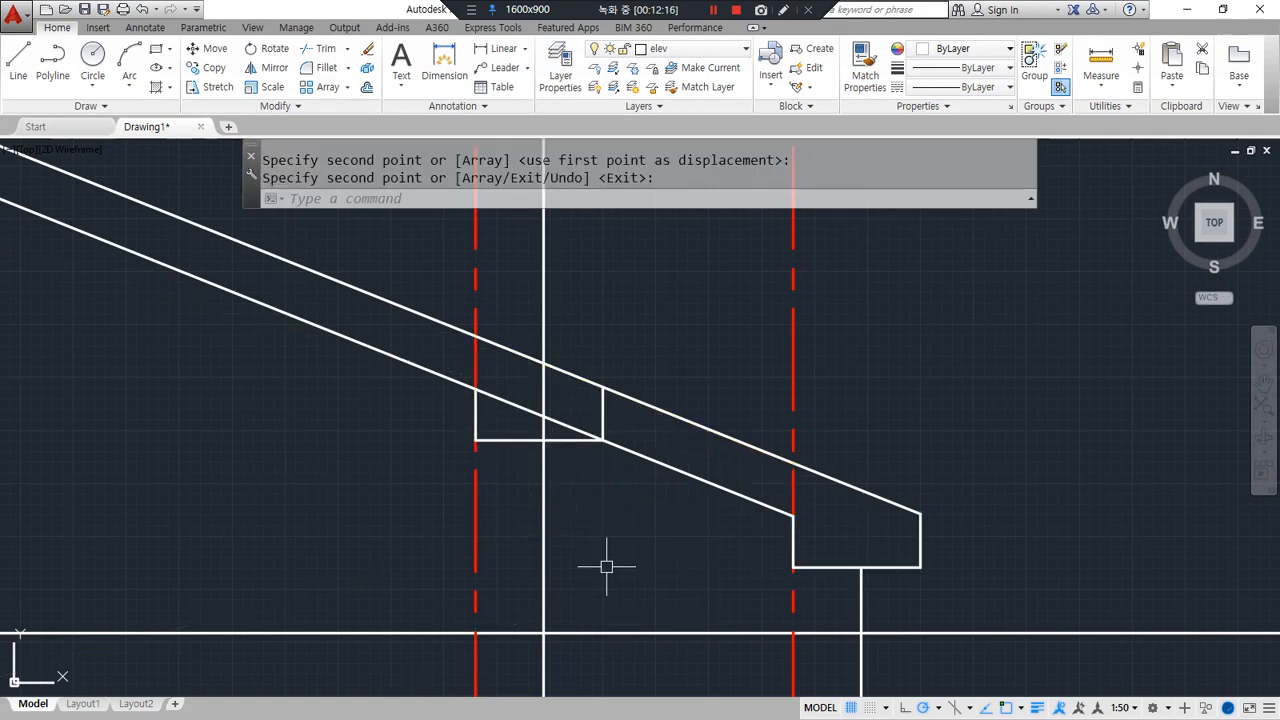
# Trim the lower roof line inside the copied eave and remove the inner wall line above that eave's bottom edge
pyautogui.write('tr')
pyautogui.press('space')
pyautogui.press('space')
pyautogui.click(569, 424)
pyautogui.click(520, 407)
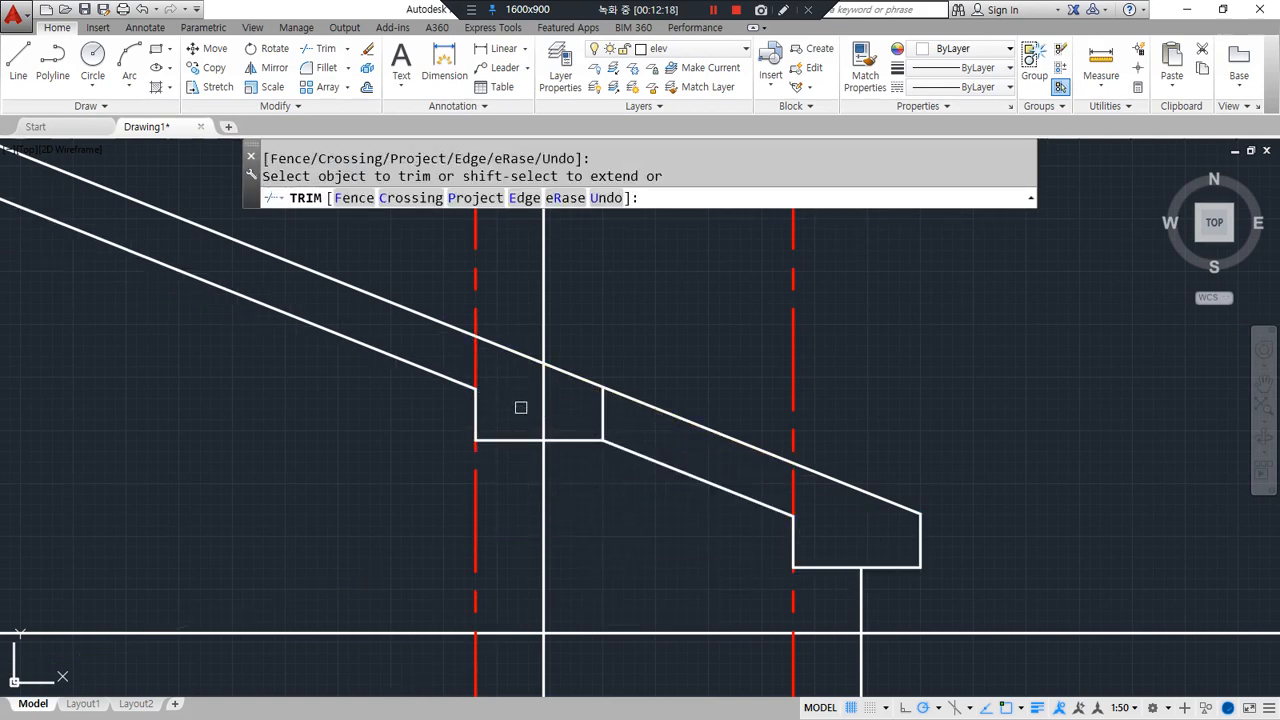
pyautogui.press('space')
pyautogui.click(543, 314)
pyautogui.write('e')
pyautogui.press('space')
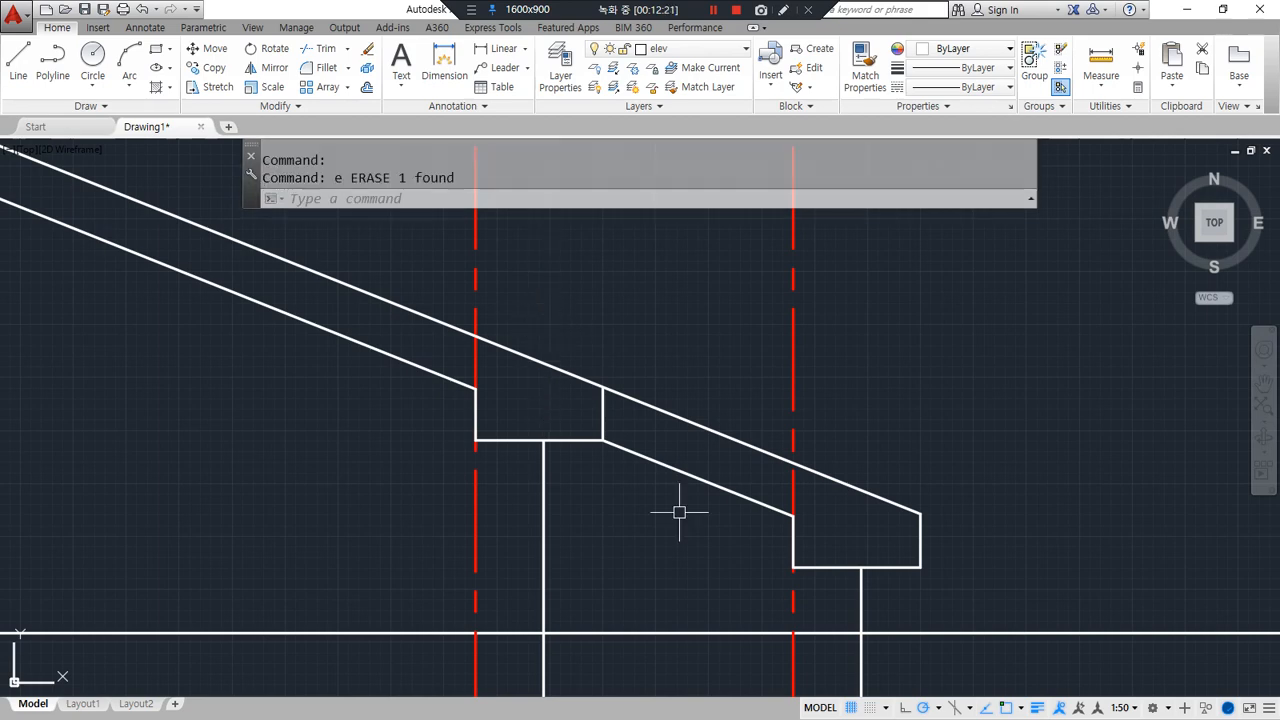
pyautogui.moveTo(895, 620)
pyautogui.mouseDown()
pyautogui.moveTo(757, 486)
pyautogui.moveTo(925, 573)
pyautogui.mouseUp()
pyautogui.moveTo(567, 476)
pyautogui.mouseDown()
pyautogui.moveTo(580, 297)
pyautogui.moveTo(501, 504)
pyautogui.mouseUp()
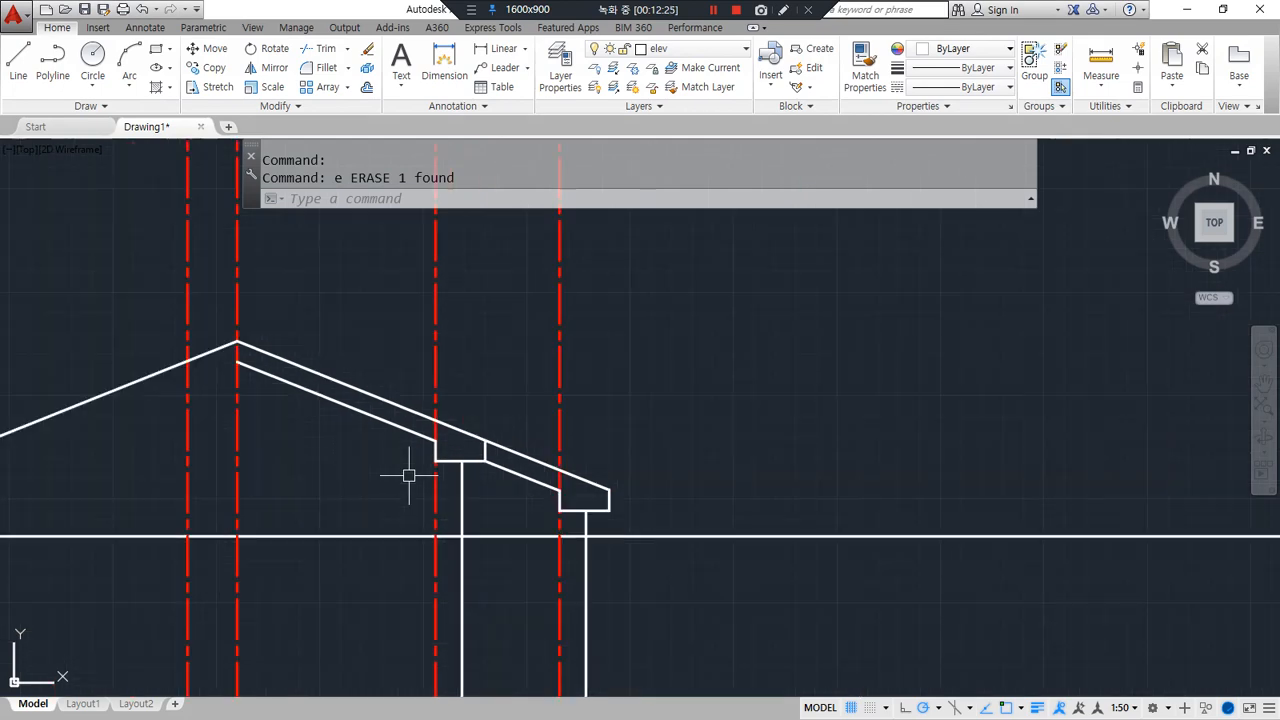
pyautogui.scroll(-4, 409, 471)
pyautogui.moveTo(409, 471); pyautogui.dragTo(720, 386, button='middle')
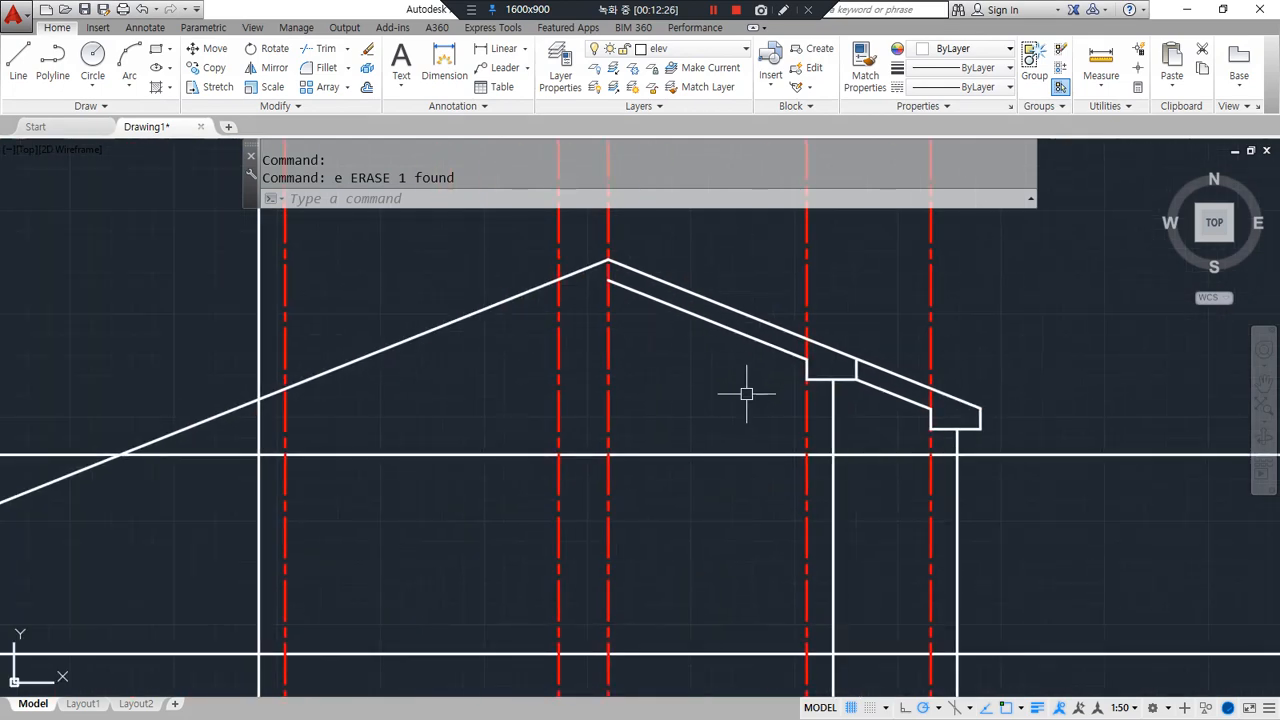
pyautogui.moveTo(609, 252)
pyautogui.mouseDown()
pyautogui.moveTo(606, 374)
pyautogui.moveTo(918, 372)
pyautogui.moveTo(912, 388)
pyautogui.mouseUp()
pyautogui.moveTo(597, 374)
pyautogui.mouseDown()
pyautogui.moveTo(276, 374)
pyautogui.moveTo(287, 397)
pyautogui.mouseUp()
pyautogui.moveTo(324, 290); pyautogui.dragTo(275, 322)
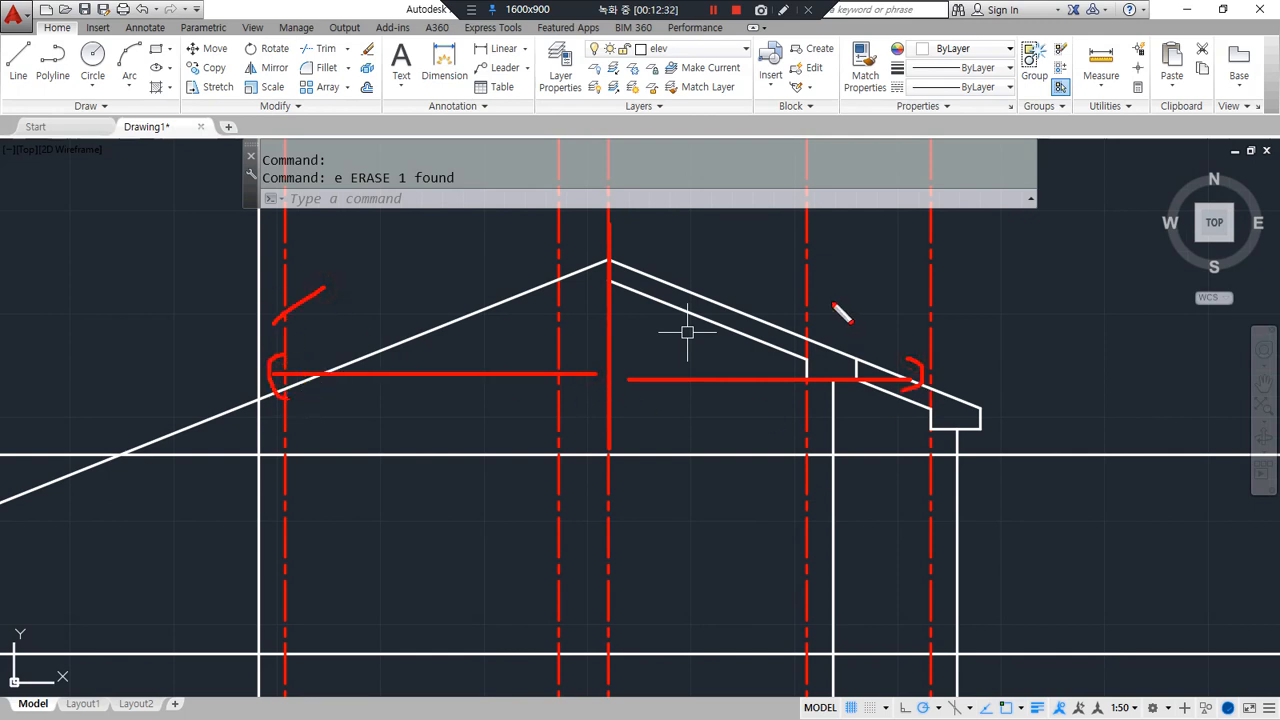
pyautogui.moveTo(950, 308); pyautogui.dragTo(891, 345)
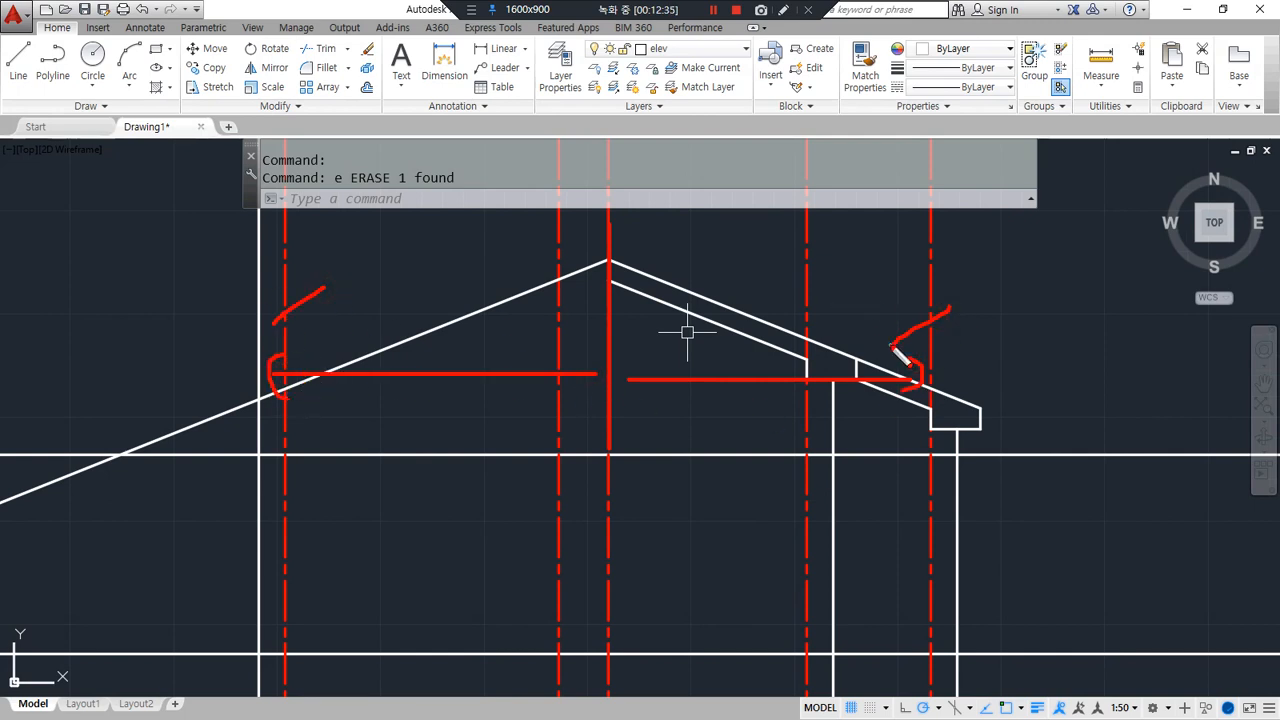
pyautogui.press('Escape')
pyautogui.write('mi')
pyautogui.press('Return')
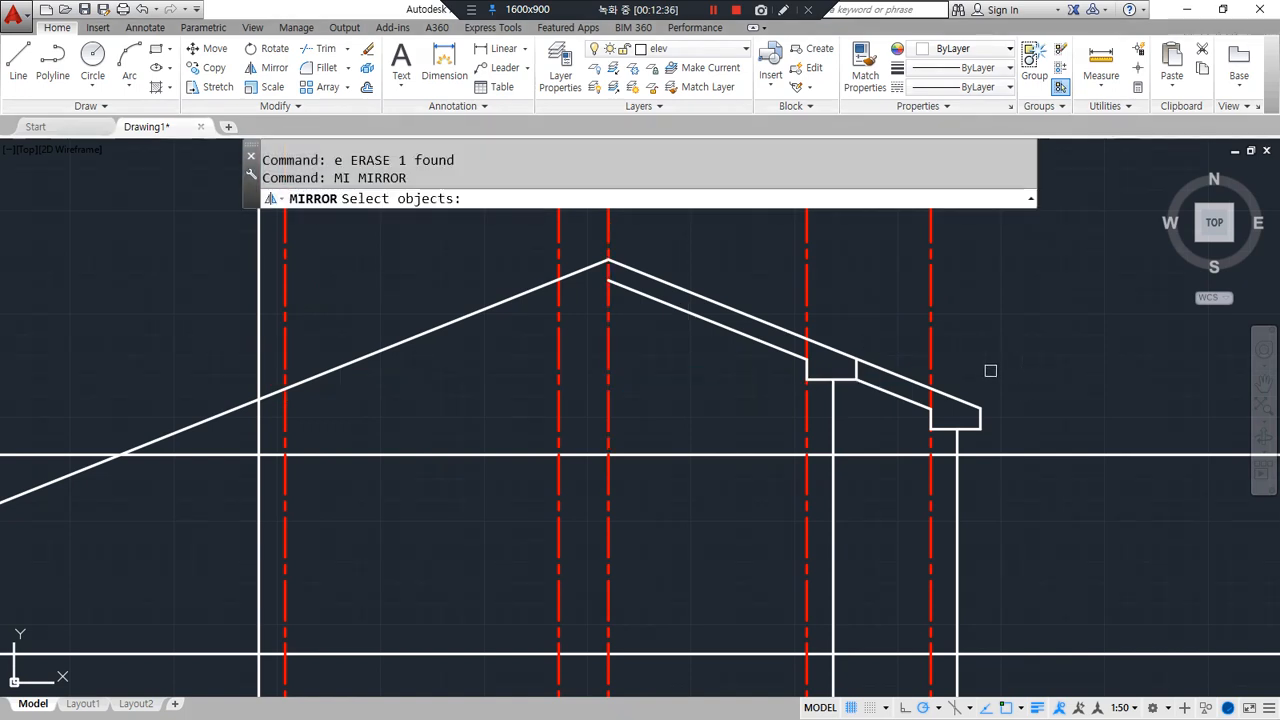
pyautogui.click(847, 332)
pyautogui.click(1060, 440)
pyautogui.press('Return')
pyautogui.click(608, 260)
pyautogui.click(608, 406)
pyautogui.press('Escape')
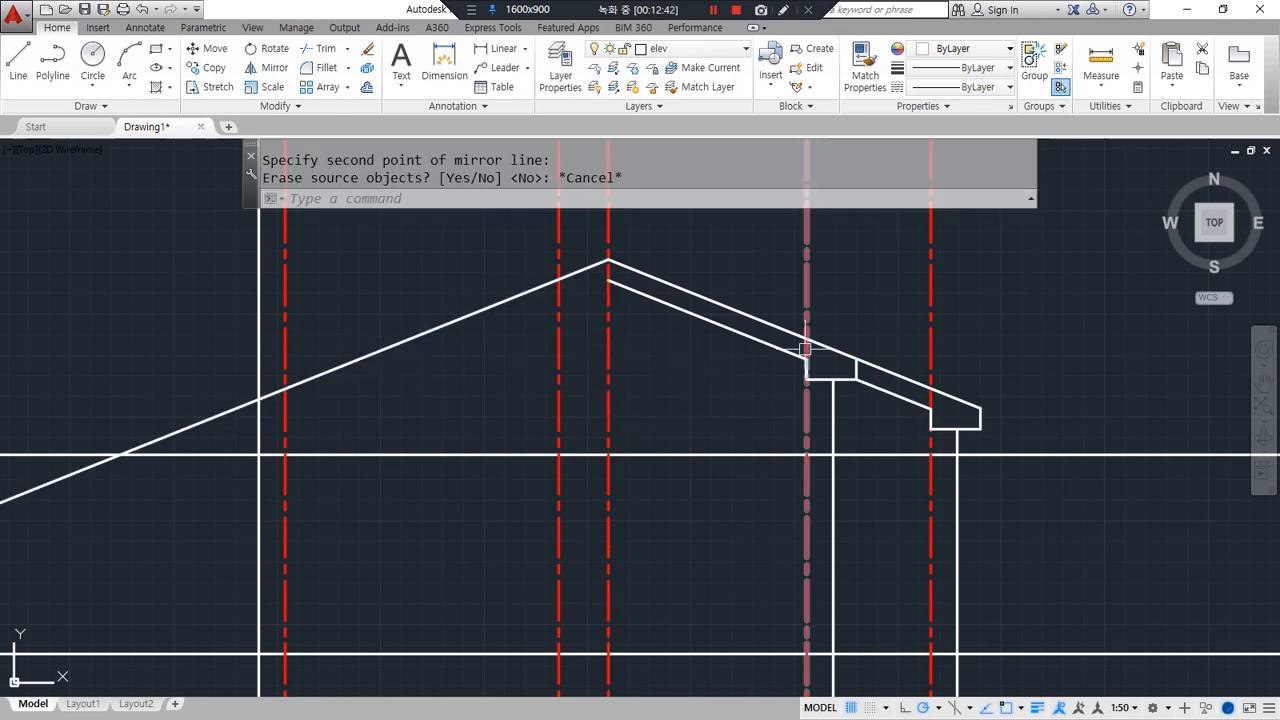
# Mirror the outer right eave outline and its lower roof line about the vertical ridge line, keeping the originals
pyautogui.press('Return')
pyautogui.click(836, 325)
pyautogui.click(980, 430)
pyautogui.press('Return')
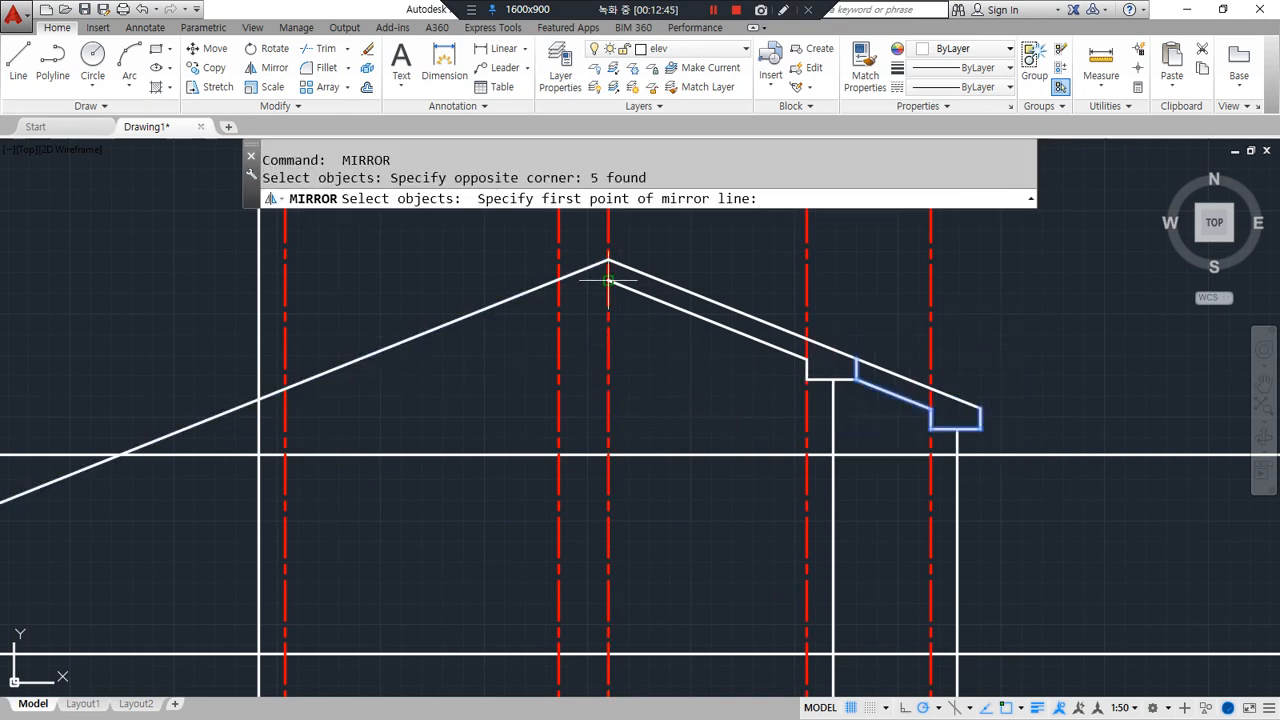
pyautogui.click(608, 261)
pyautogui.click(608, 380)
pyautogui.press('Return')
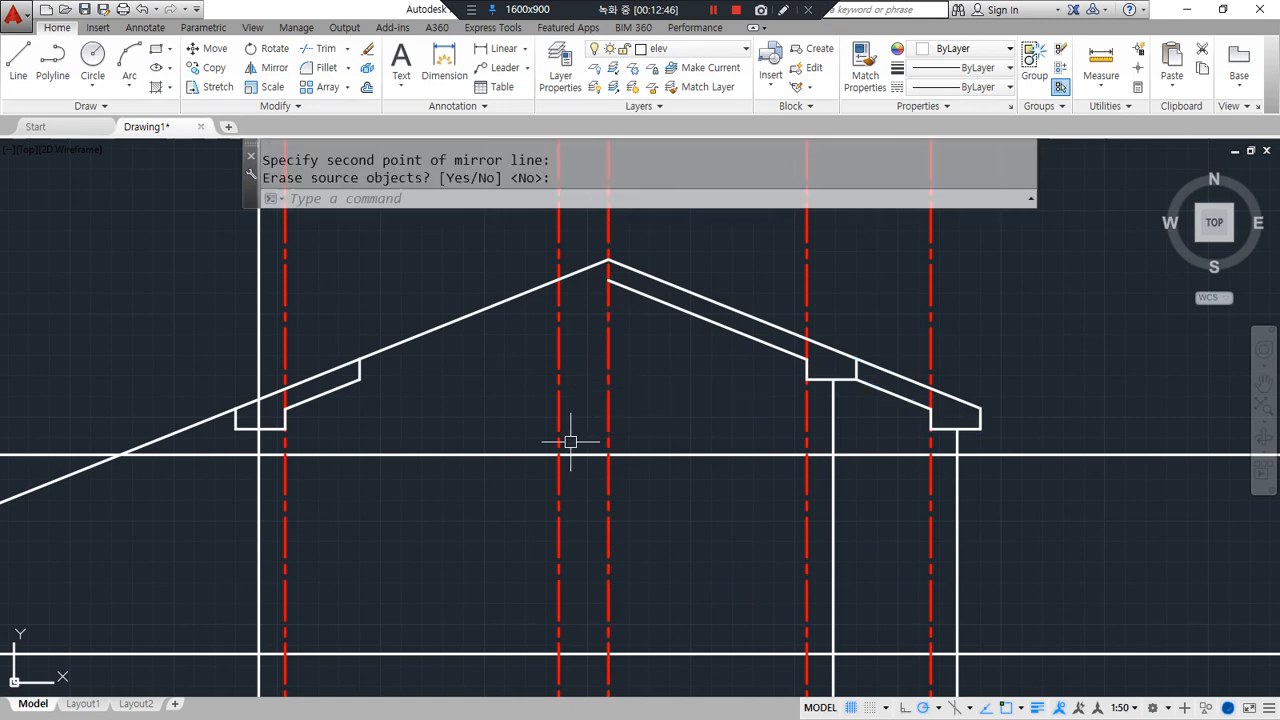
# Erase the mirrored short vertical line beneath the left slope and fillet the two lower roof lines together at the ridge
pyautogui.click(344, 311)
pyautogui.click(414, 414)
pyautogui.write('e')
pyautogui.press('Return')
pyautogui.write('f')
pyautogui.press('Return')
pyautogui.click(653, 296)
pyautogui.click(355, 383)
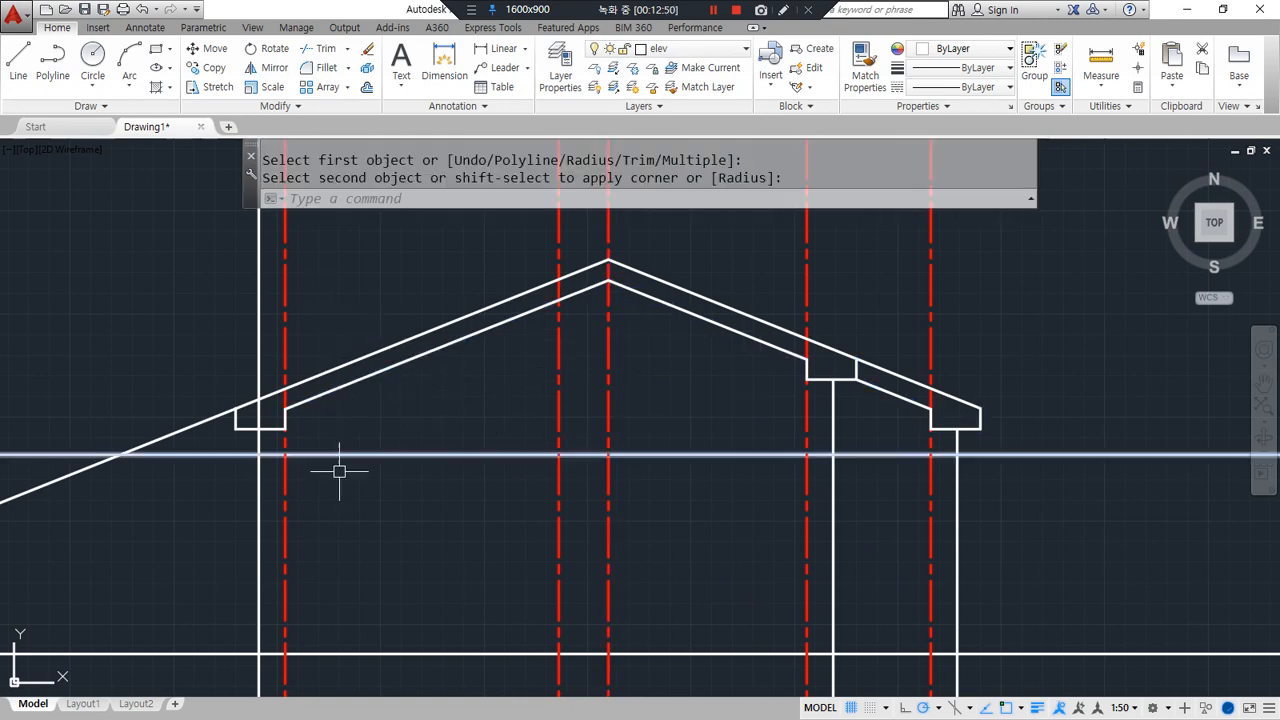
# Trim the leftmost wall line above the left eave and fillet the left upper roof line with the eave's outer edge
pyautogui.write('tr')
pyautogui.press('Return')
pyautogui.press('Return')
pyautogui.click(257, 368)
pyautogui.press('Return')
pyautogui.write('f')
pyautogui.press('Return')
pyautogui.click(239, 420)
pyautogui.click(180, 431)
# Trim the two horizontal level lines above the ground line where they extend beyond the outer walls on both sides
pyautogui.write('tr')
pyautogui.press('Return')
pyautogui.press('Return')
pyautogui.click(1037, 455)
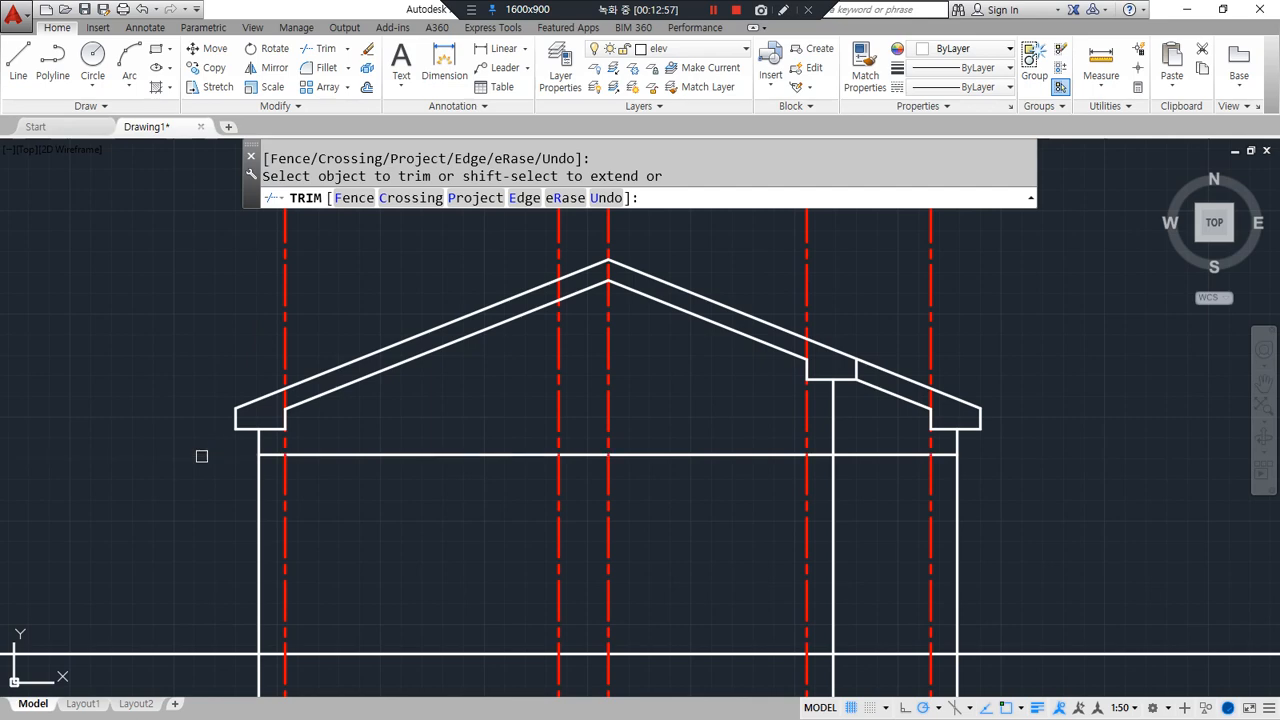
pyautogui.click(200, 455)
pyautogui.scroll(-2, 200, 514)
pyautogui.click(727, 547)
pyautogui.click(200, 547)
pyautogui.press('Return')
pyautogui.scroll(2, 180, 485)
pyautogui.scroll(-2, 294, 474)
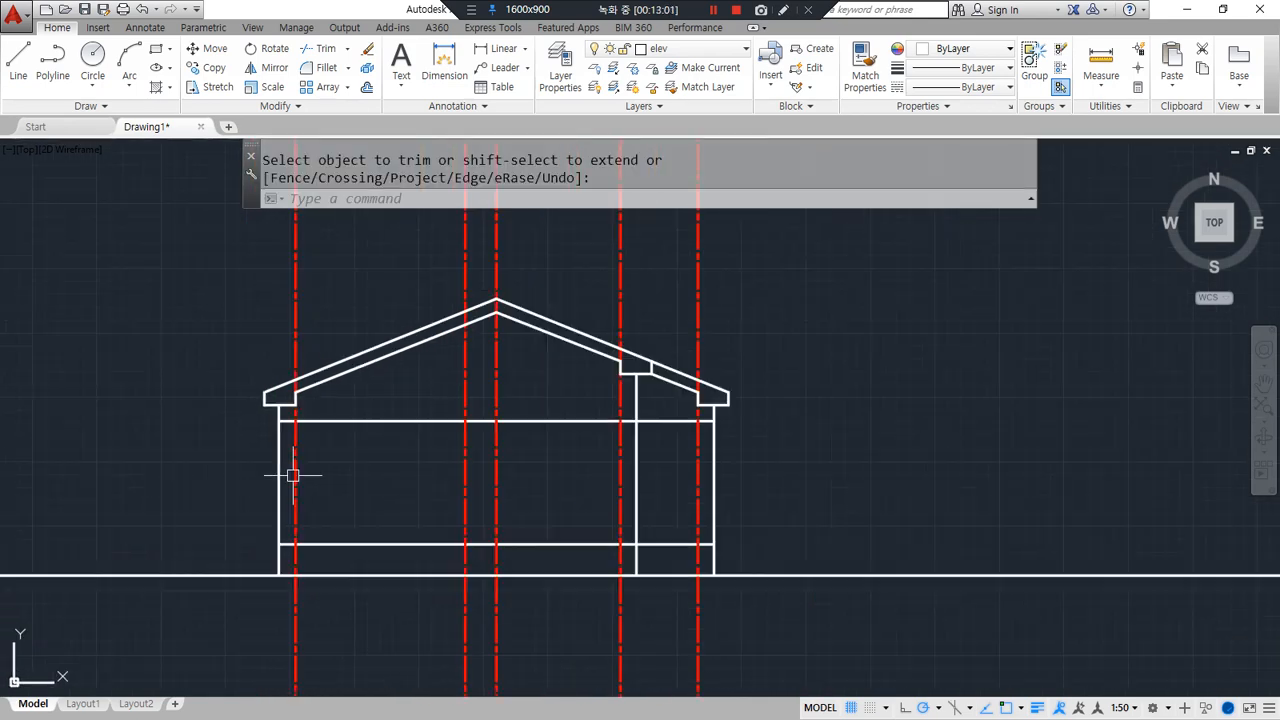
pyautogui.moveTo(331, 454); pyautogui.dragTo(260, 484, button='middle')
pyautogui.write('z')
pyautogui.press('Return')
pyautogui.press('Return')
pyautogui.moveTo(469, 488); pyautogui.dragTo(469, 372)
pyautogui.moveTo(413, 499); pyautogui.dragTo(447, 490, button='middle')
pyautogui.press('Escape')
pyautogui.scroll(2, 515, 496)
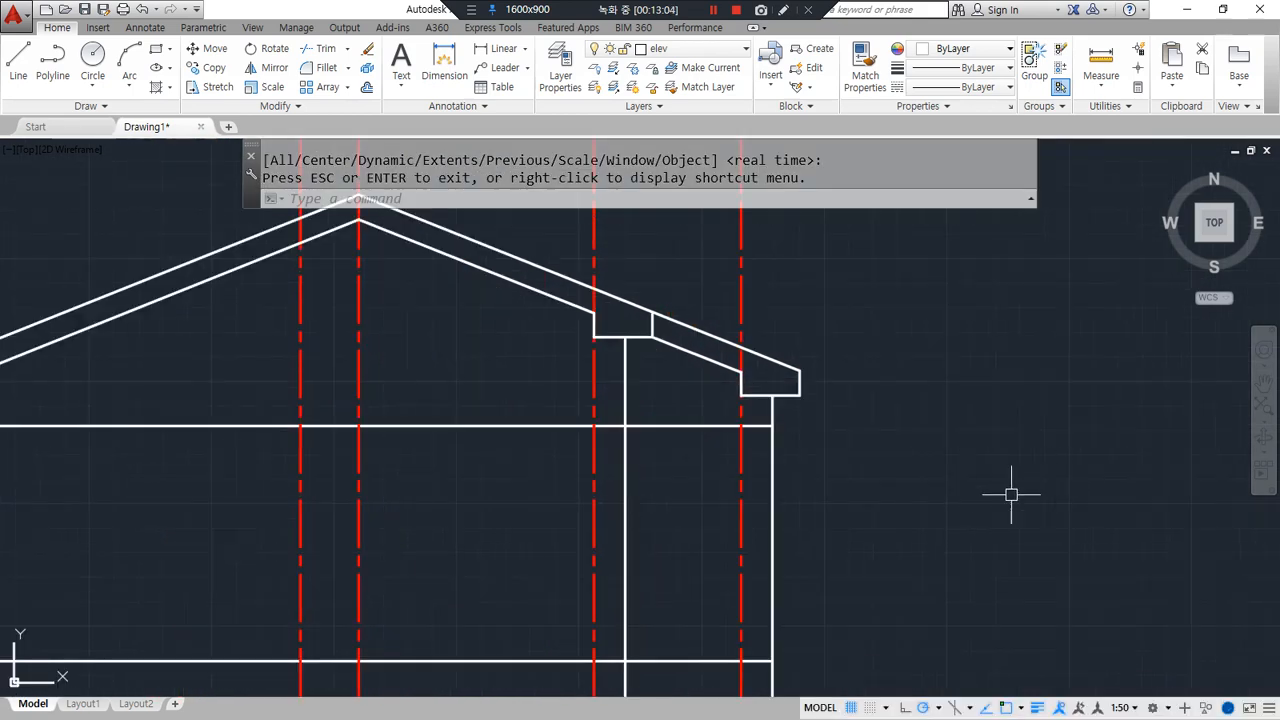
pyautogui.scroll(-2, 764, 440)
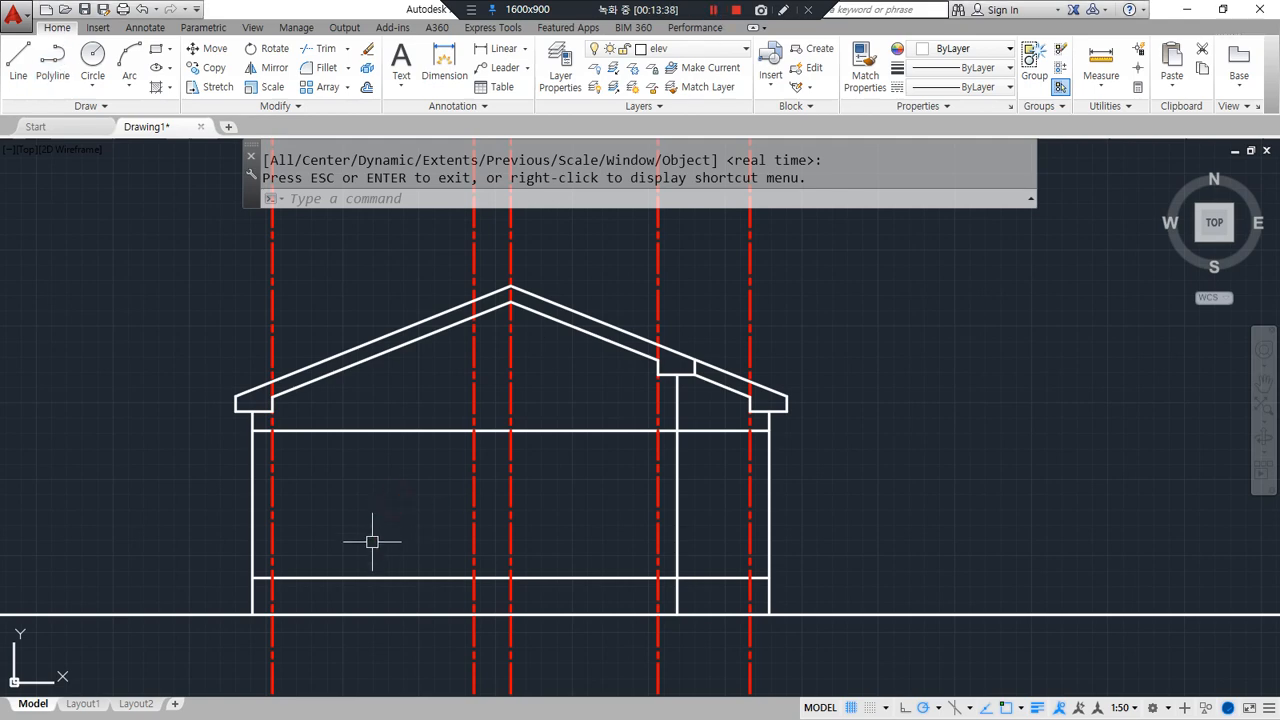
pyautogui.moveTo(385, 567)
pyautogui.mouseDown()
pyautogui.moveTo(434, 491)
pyautogui.moveTo(412, 546)
pyautogui.mouseUp()
pyautogui.moveTo(563, 552)
pyautogui.mouseDown()
pyautogui.moveTo(599, 508)
pyautogui.moveTo(563, 557)
pyautogui.mouseUp()
pyautogui.moveTo(741, 548); pyautogui.dragTo(716, 535)
pyautogui.moveTo(681, 598); pyautogui.dragTo(751, 607)
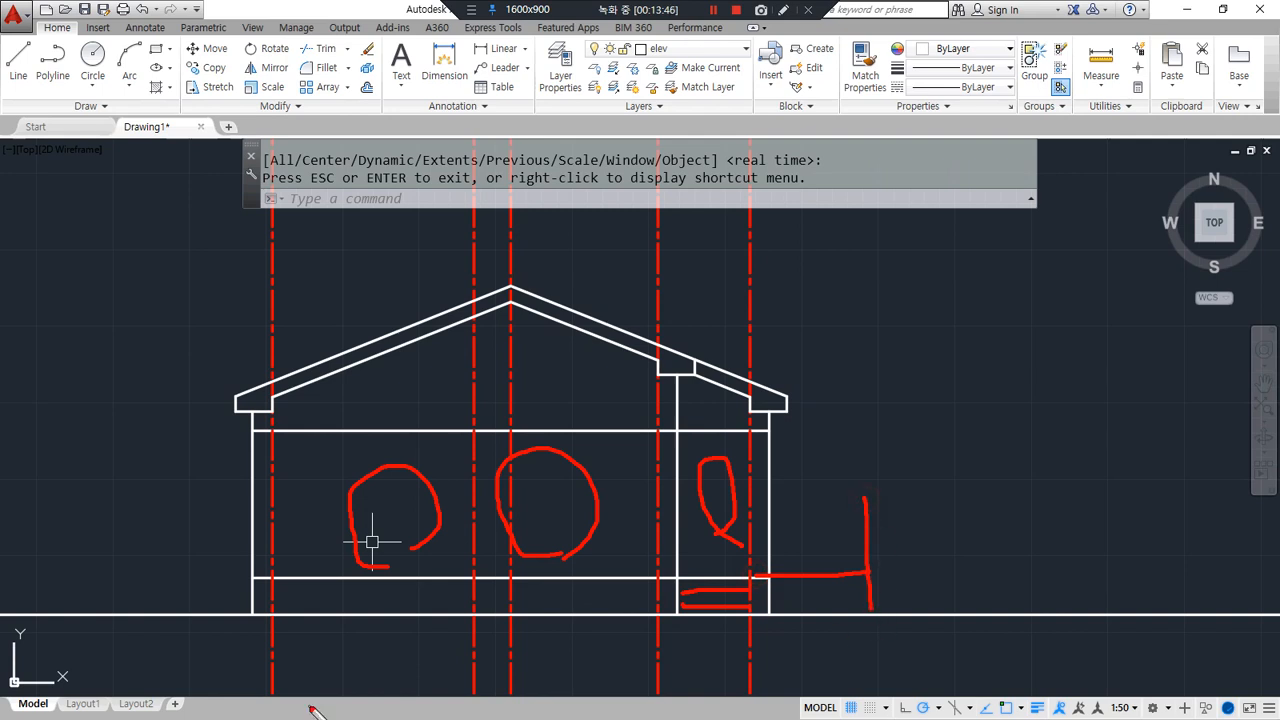
pyautogui.moveTo(655, 610)
pyautogui.mouseDown()
pyautogui.moveTo(686, 634)
pyautogui.moveTo(857, 634)
pyautogui.mouseUp()
pyautogui.scroll(4, 829, 611)
pyautogui.moveTo(721, 620); pyautogui.dragTo(629, 589, button='middle')
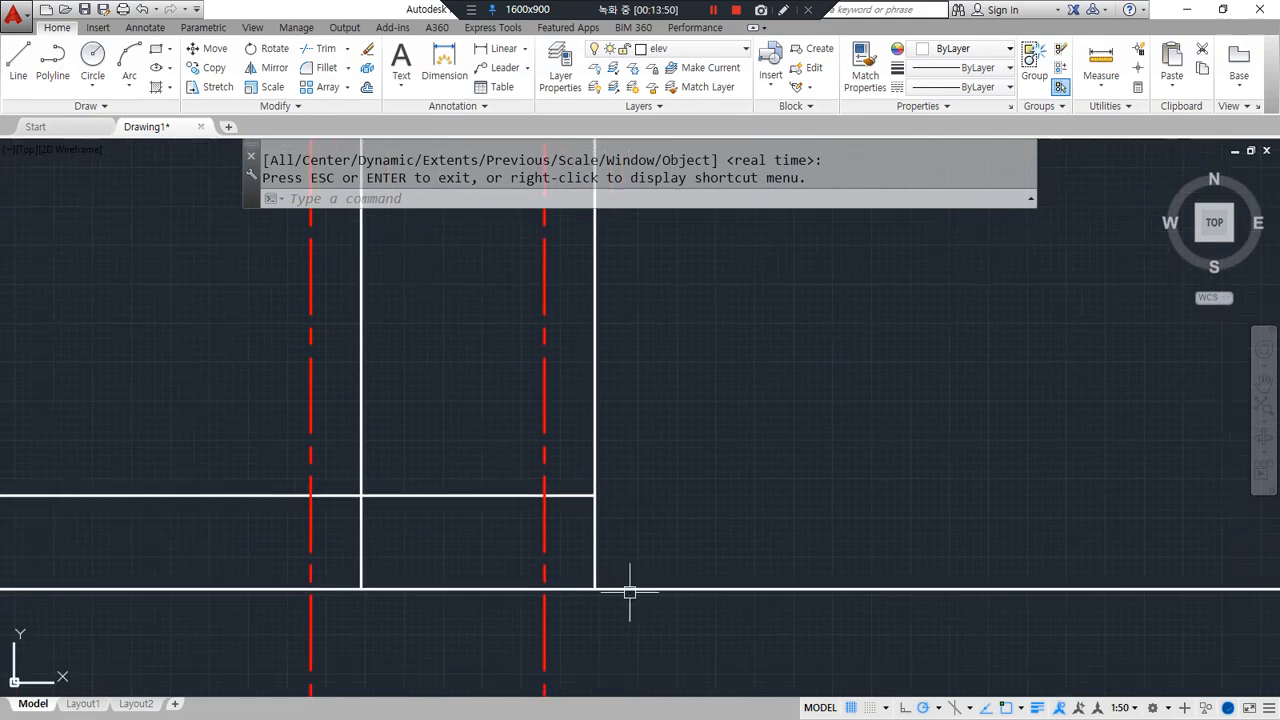
pyautogui.write('o')
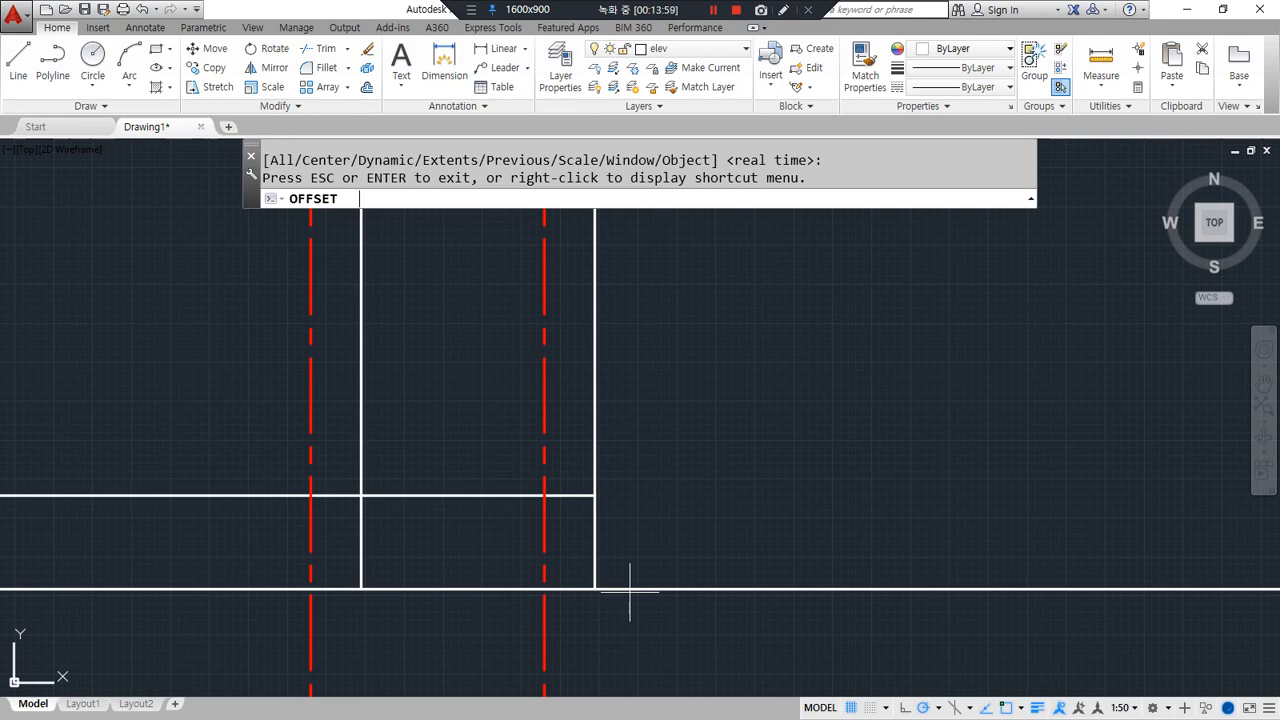
pyautogui.press('Return')
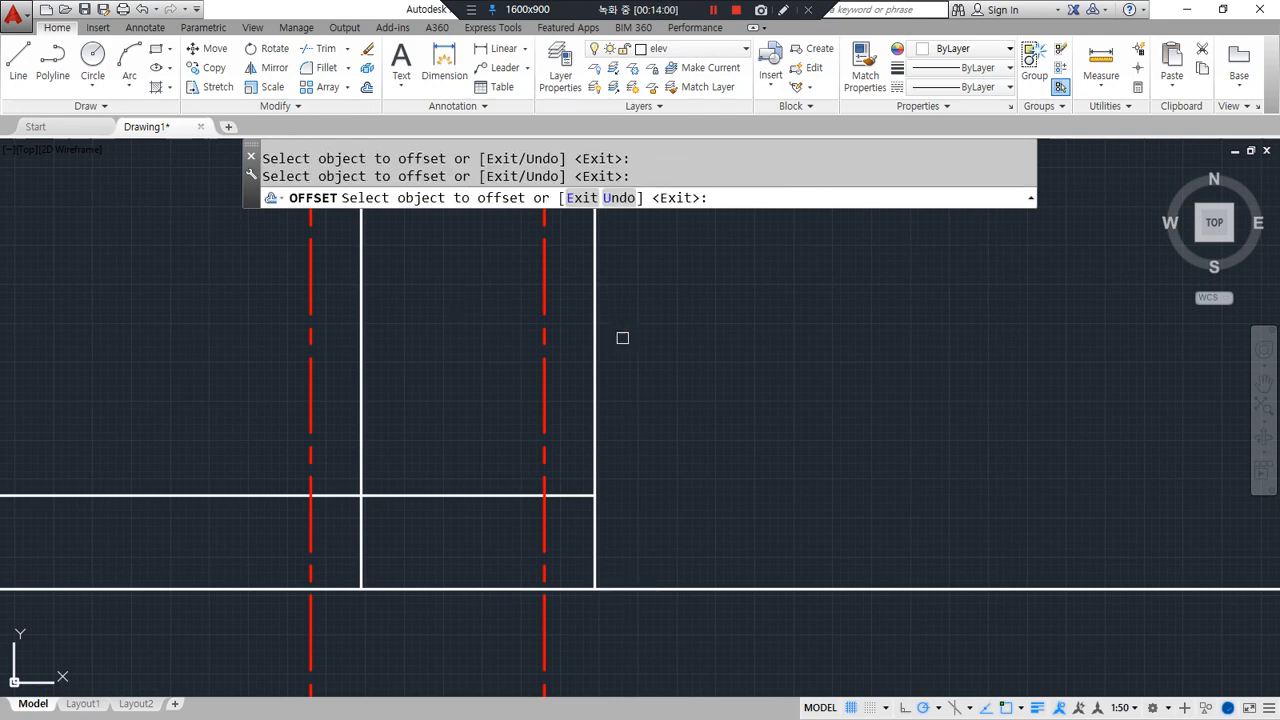
pyautogui.click(543, 451)
pyautogui.click(825, 454)
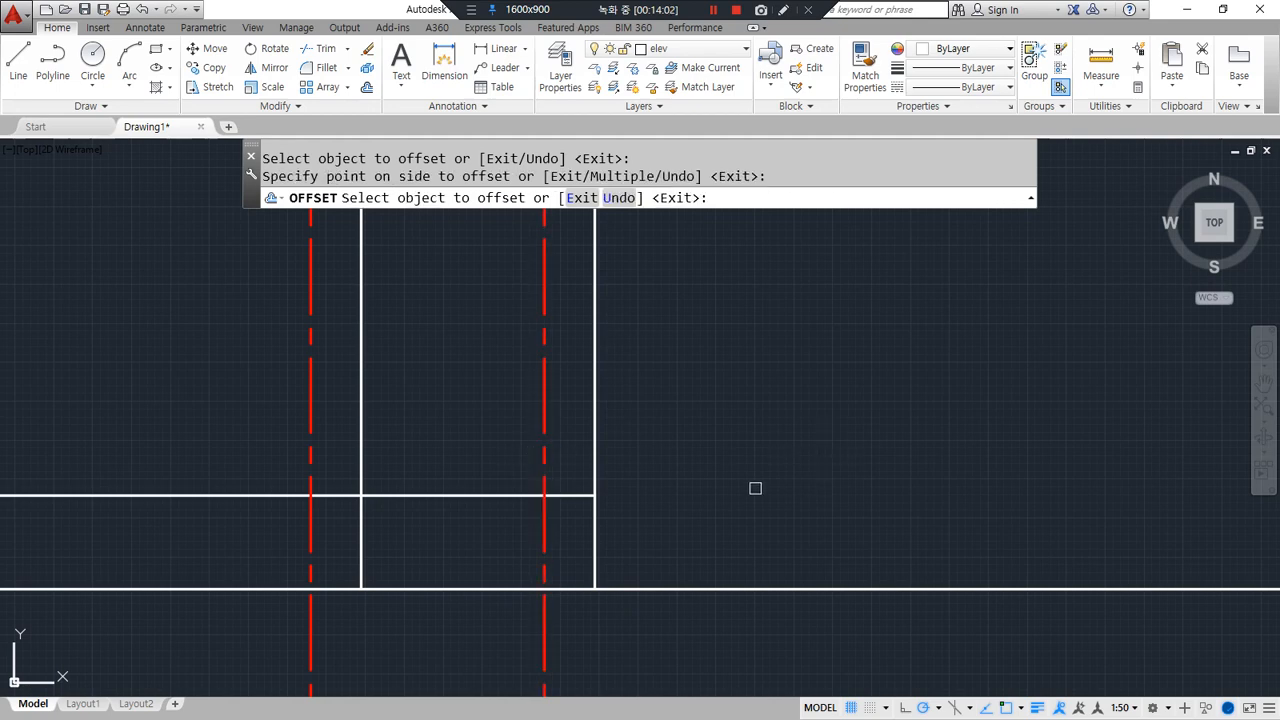
pyautogui.scroll(-3, 755, 488)
pyautogui.press('Escape')
pyautogui.hotkey('ctrl', 'z')
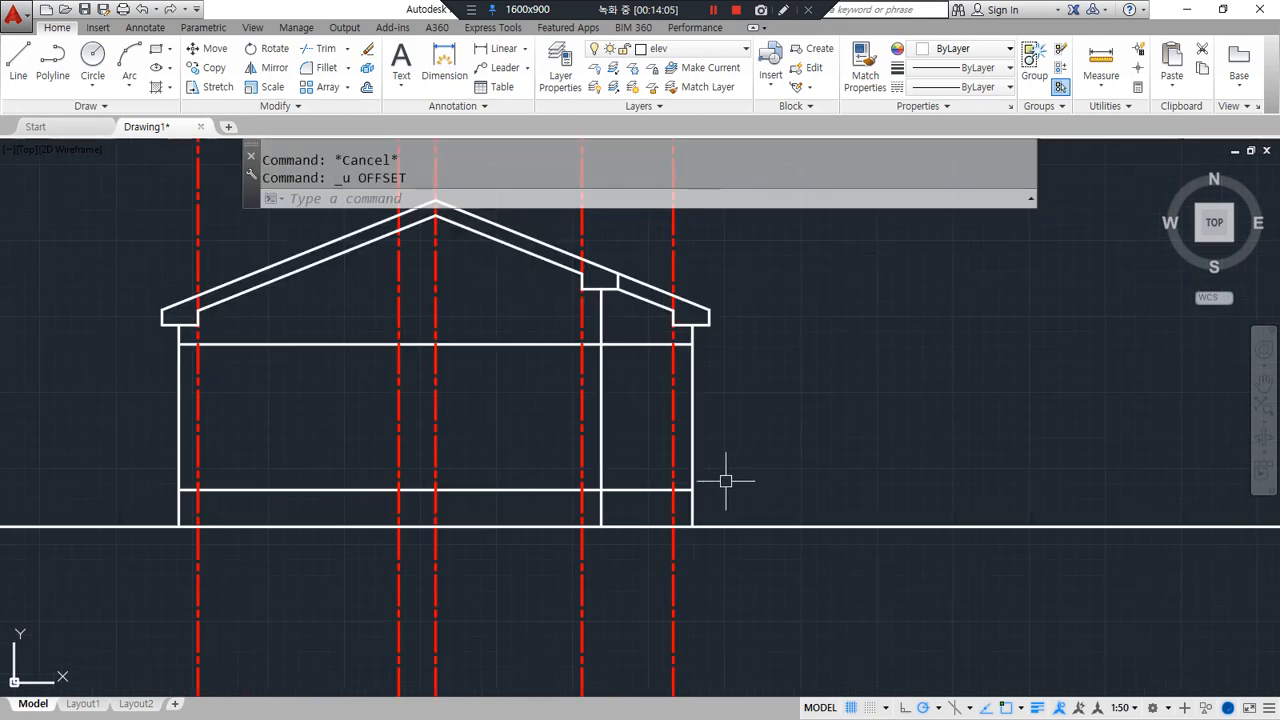
# Offset the rightmost center line 1500 outward to the right of the house
pyautogui.write('o')
pyautogui.press('Return')
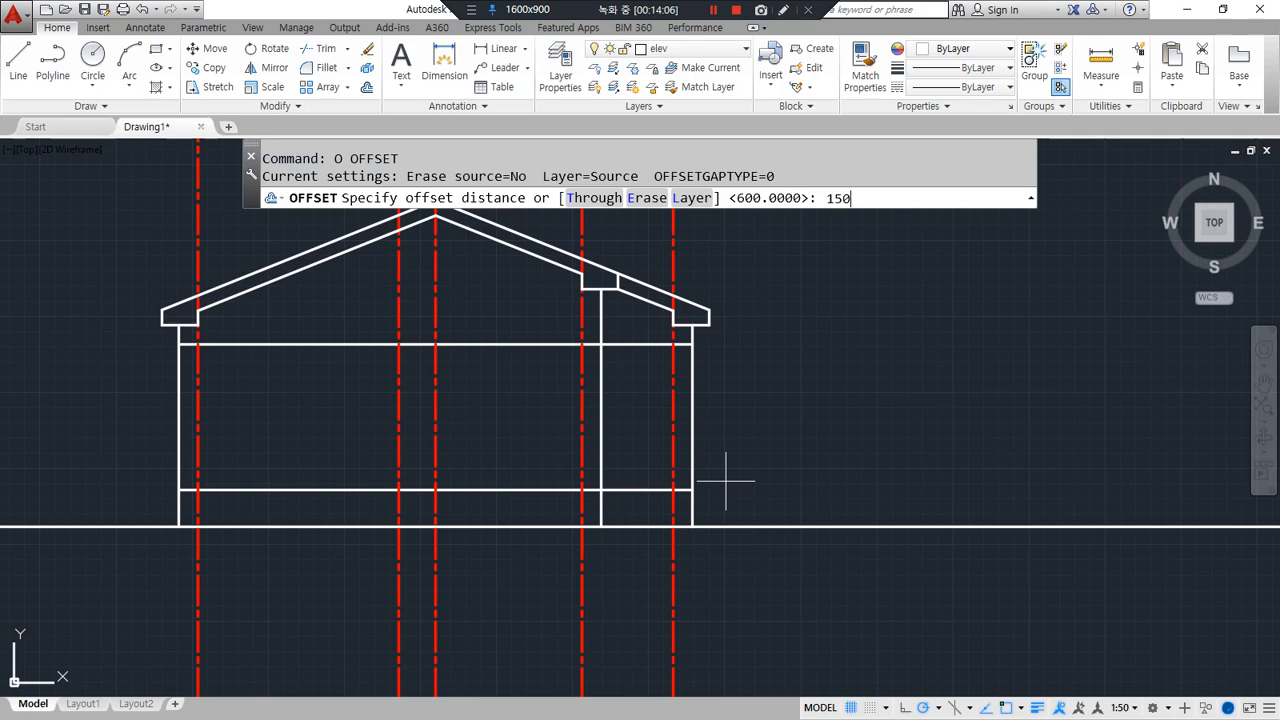
pyautogui.press('Return')
pyautogui.click(670, 455)
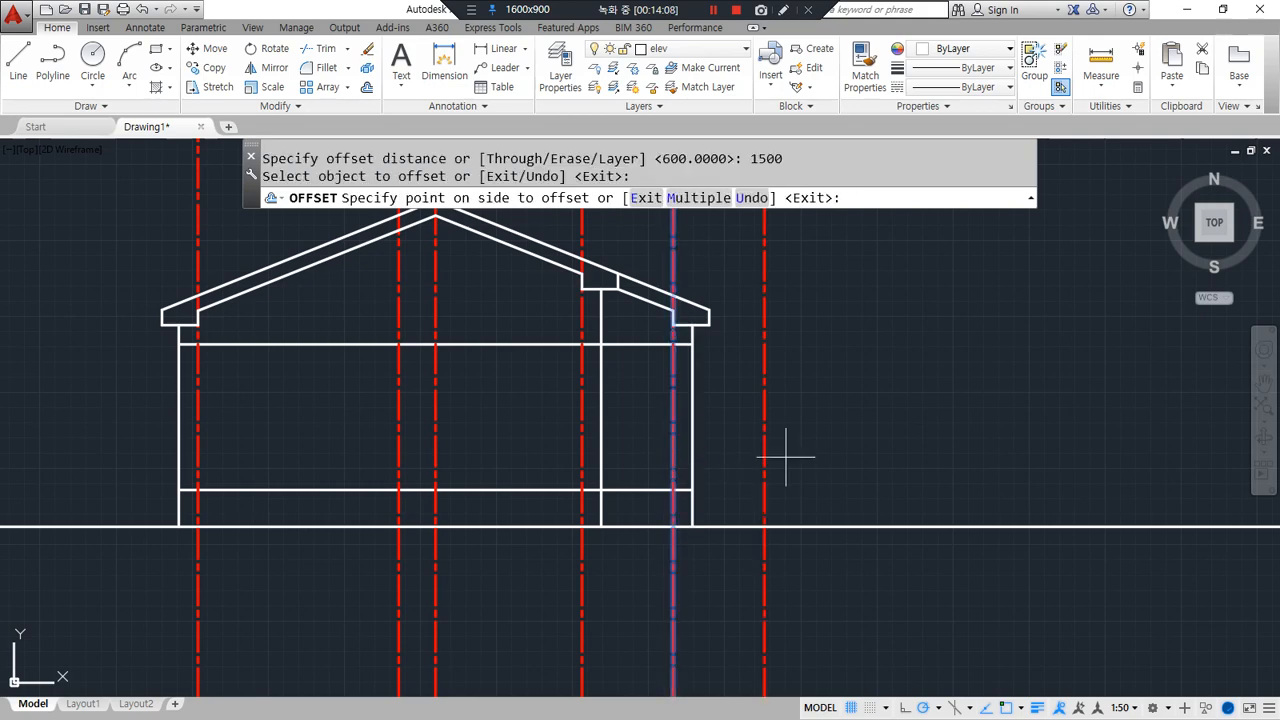
pyautogui.click(786, 457)
# Offset the ground line 450 upward for the top of the entrance platform
pyautogui.scroll(2, 730, 493)
pyautogui.scroll(2, 730, 493)
pyautogui.write('o')
pyautogui.press('Return')
pyautogui.write('45')
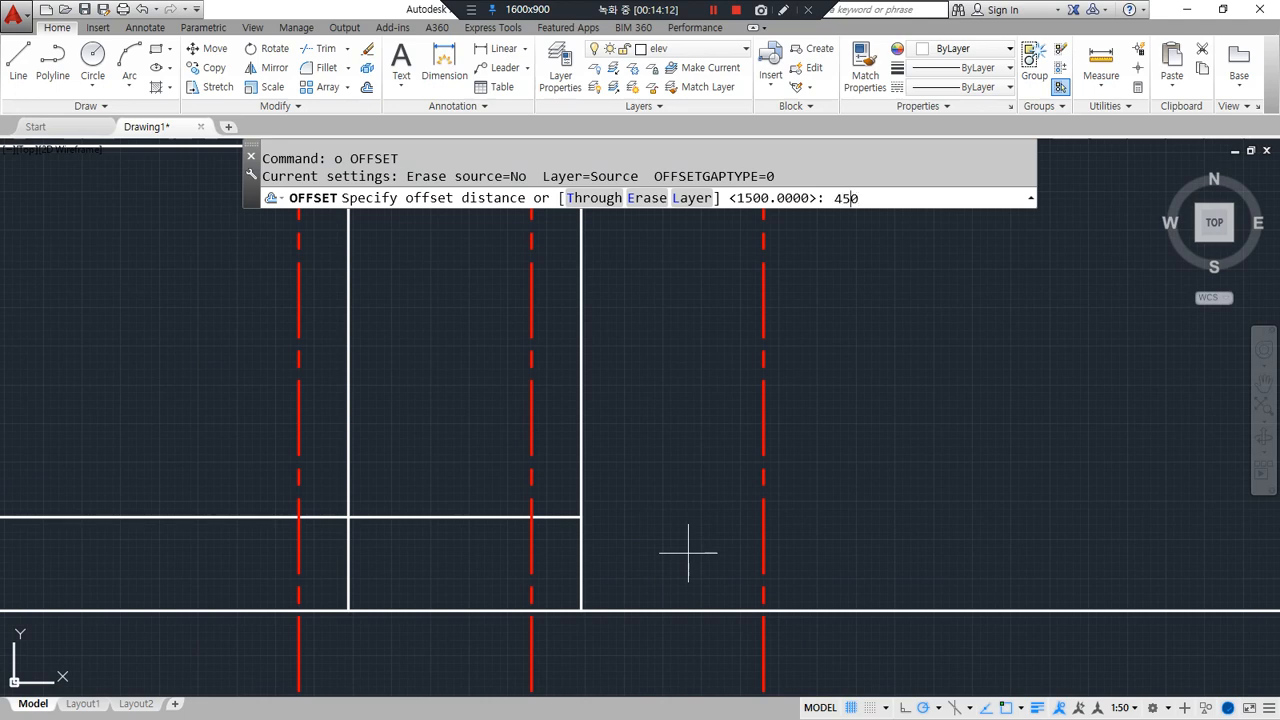
pyautogui.write('0')
pyautogui.press('Return')
pyautogui.click(695, 607)
pyautogui.click(609, 584)
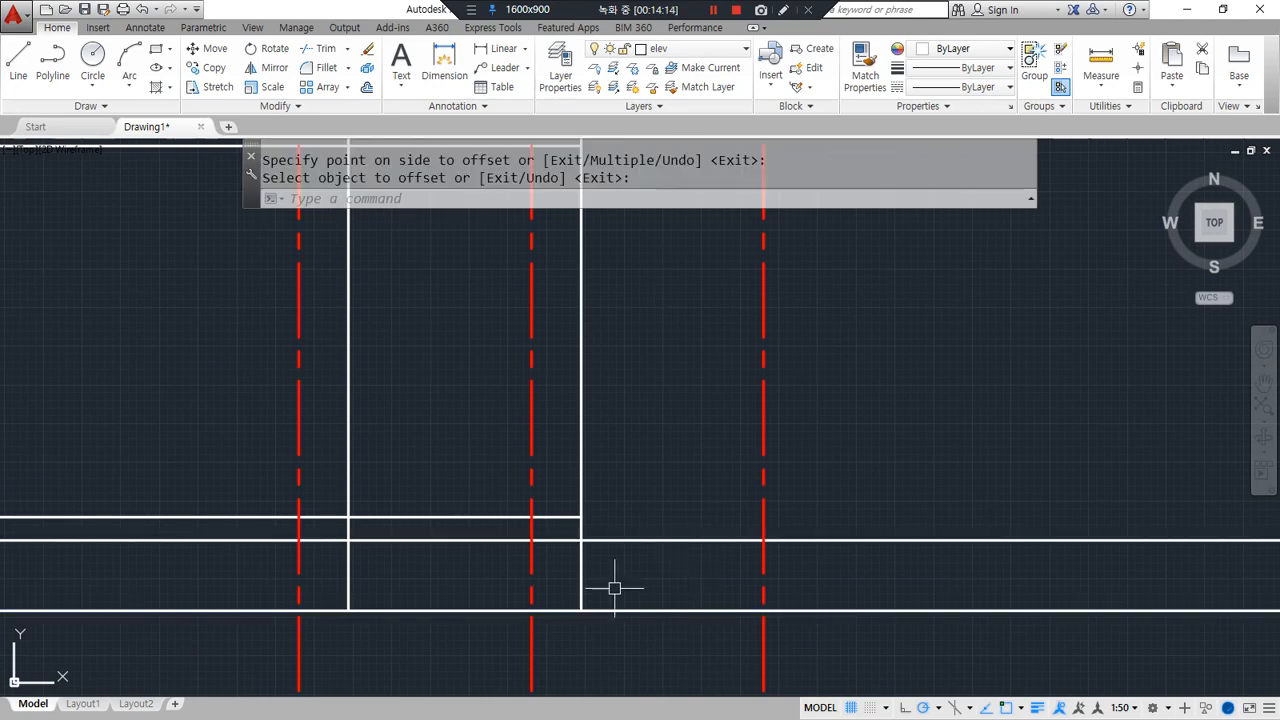
pyautogui.press('Escape')
# Trim the platform line left of the inner right wall line and the rightmost wall line below the platform line
pyautogui.write('tr')
pyautogui.press('Return')
pyautogui.click(347, 572)
pyautogui.press('Return')
pyautogui.click(236, 541)
pyautogui.click(580, 585)
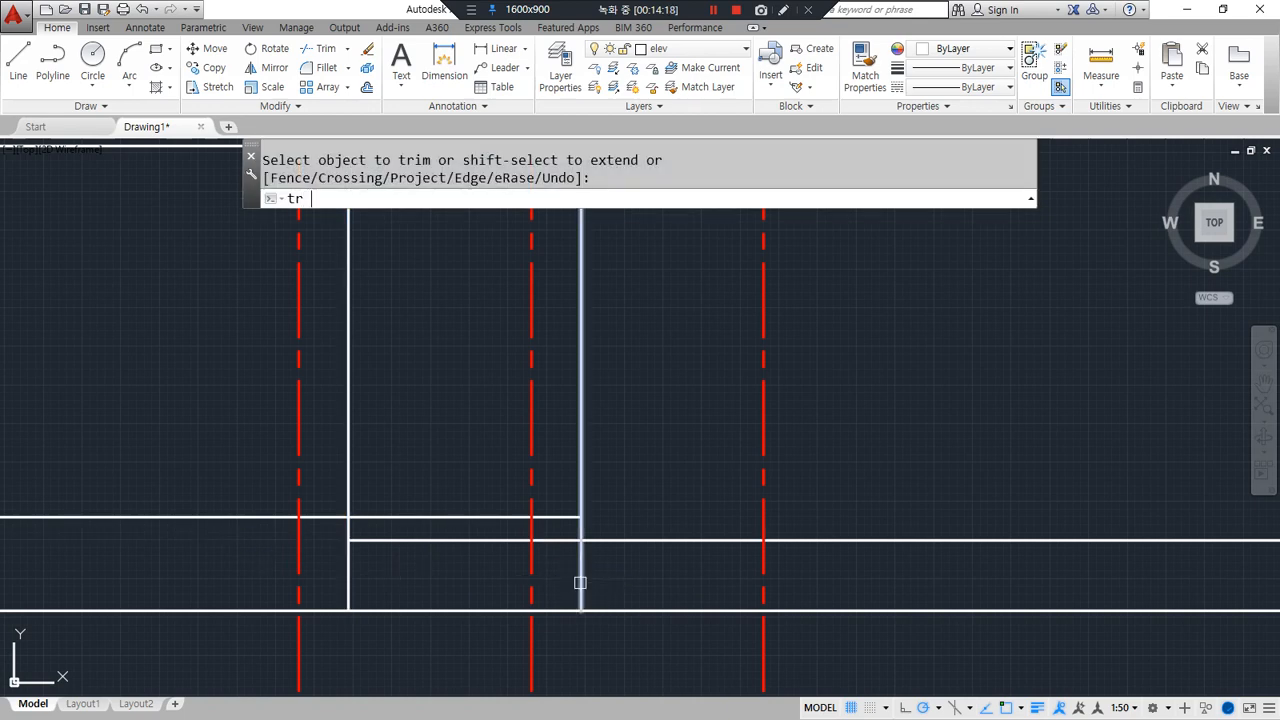
pyautogui.press('Return')
# Draw the platform's outer vertical edge along the offset center line, from the ground line up to the platform line
pyautogui.write('l')
pyautogui.press('Return')
pyautogui.click(763, 610)
pyautogui.click(763, 540)
pyautogui.press('Return')
# Fillet the platform's top line with its outer vertical edge to close the corner
pyautogui.write('f')
pyautogui.press('Return')
pyautogui.click(743, 540)
pyautogui.click(763, 556)
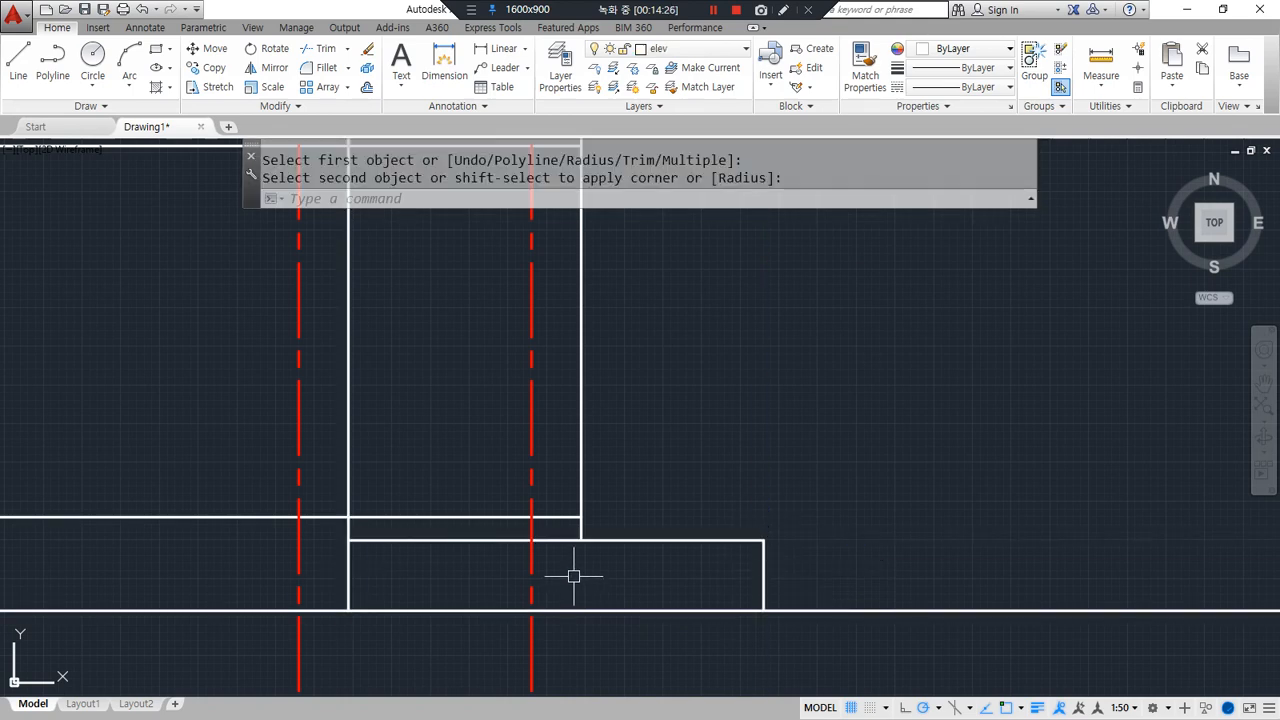
# Offset the platform's top line downward twice at 150 spacing to form the step lines
pyautogui.write('o')
pyautogui.press('Return')
pyautogui.write('150')
pyautogui.press('Return')
pyautogui.click(606, 541)
pyautogui.click(630, 565)
pyautogui.click(636, 564)
pyautogui.click(642, 597)
pyautogui.press('Return')
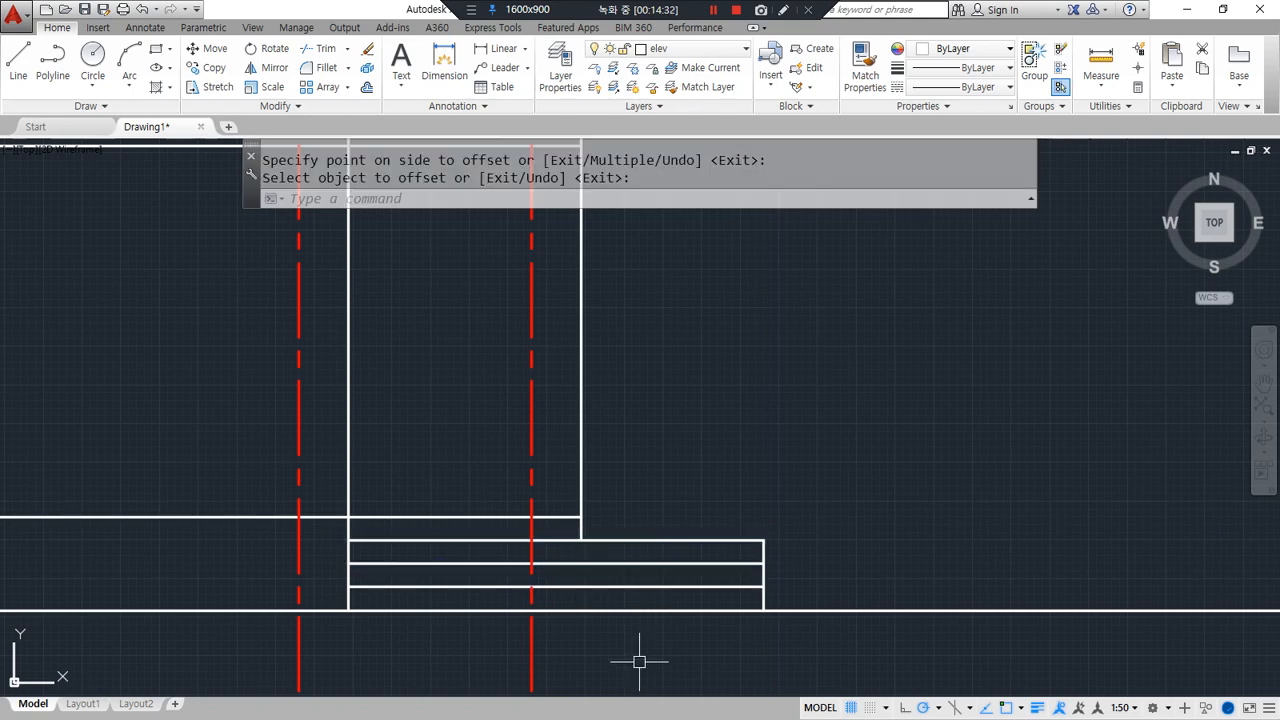
pyautogui.moveTo(731, 529); pyautogui.dragTo(727, 551, button='middle')
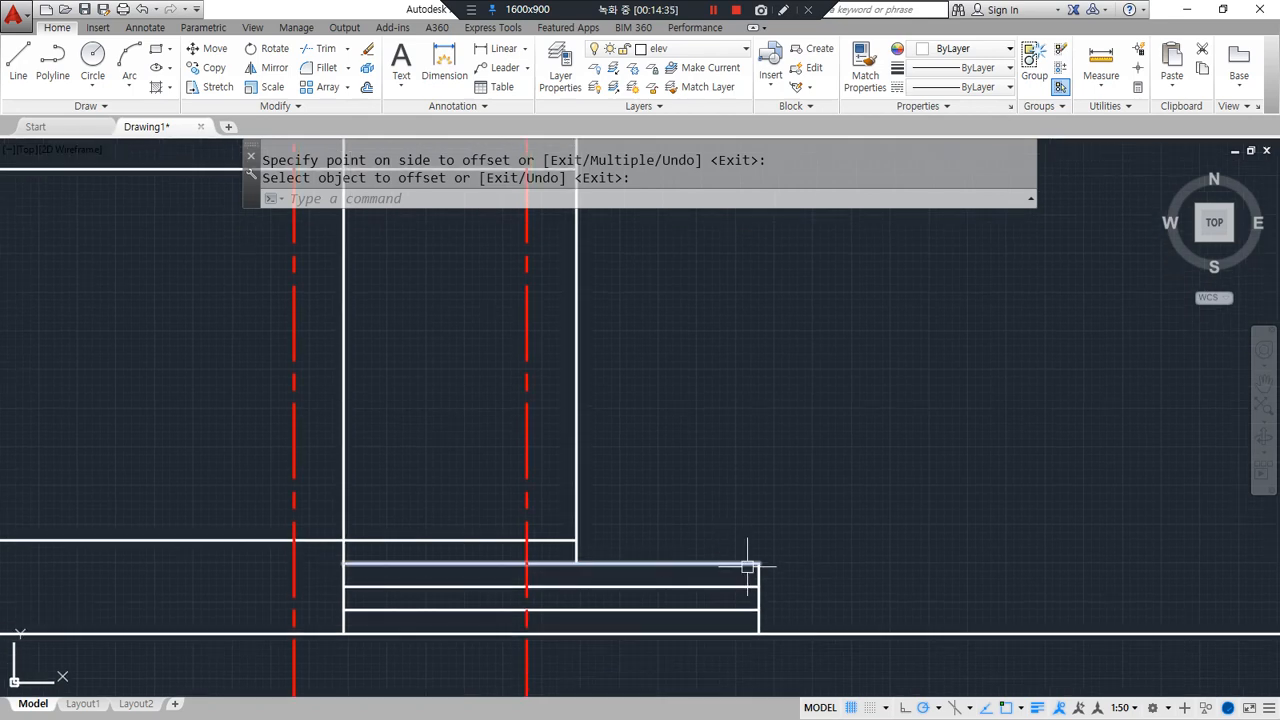
# Draw a 900 vertical line upward from the platform's outer top corner as the railing post line
pyautogui.scroll(4, 755, 602)
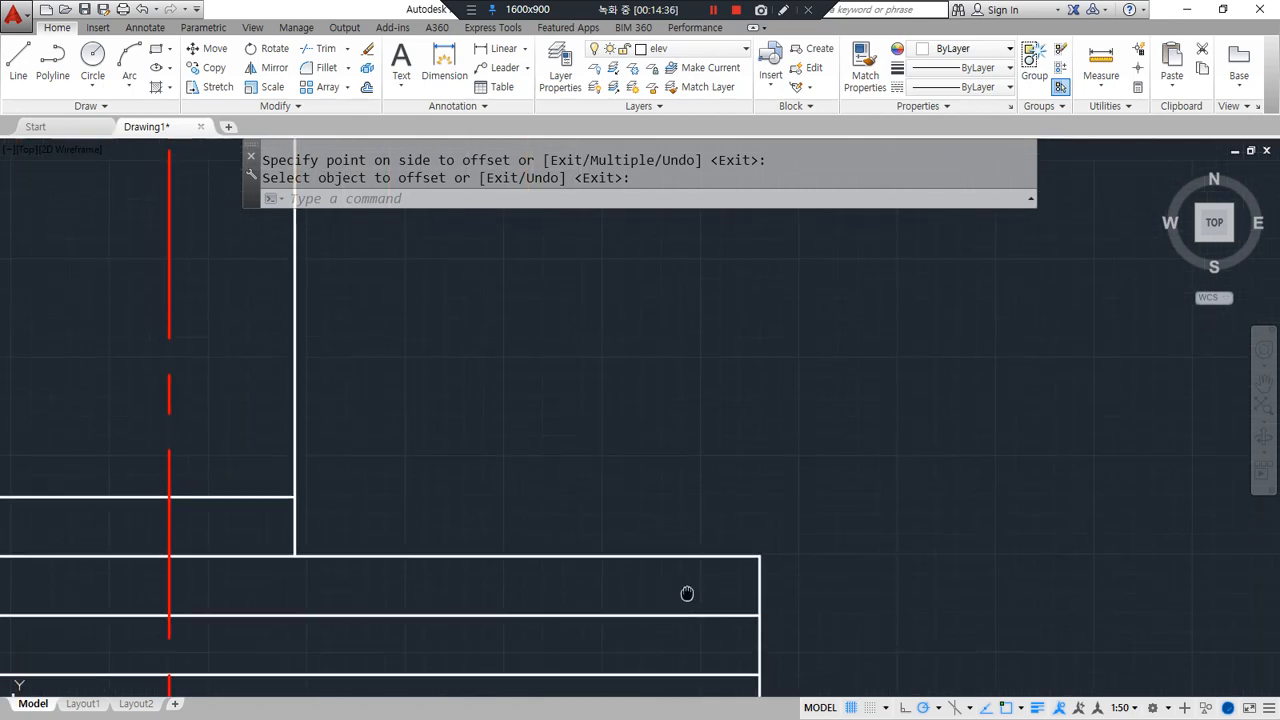
pyautogui.write('l')
pyautogui.press('Return')
pyautogui.click(759, 555)
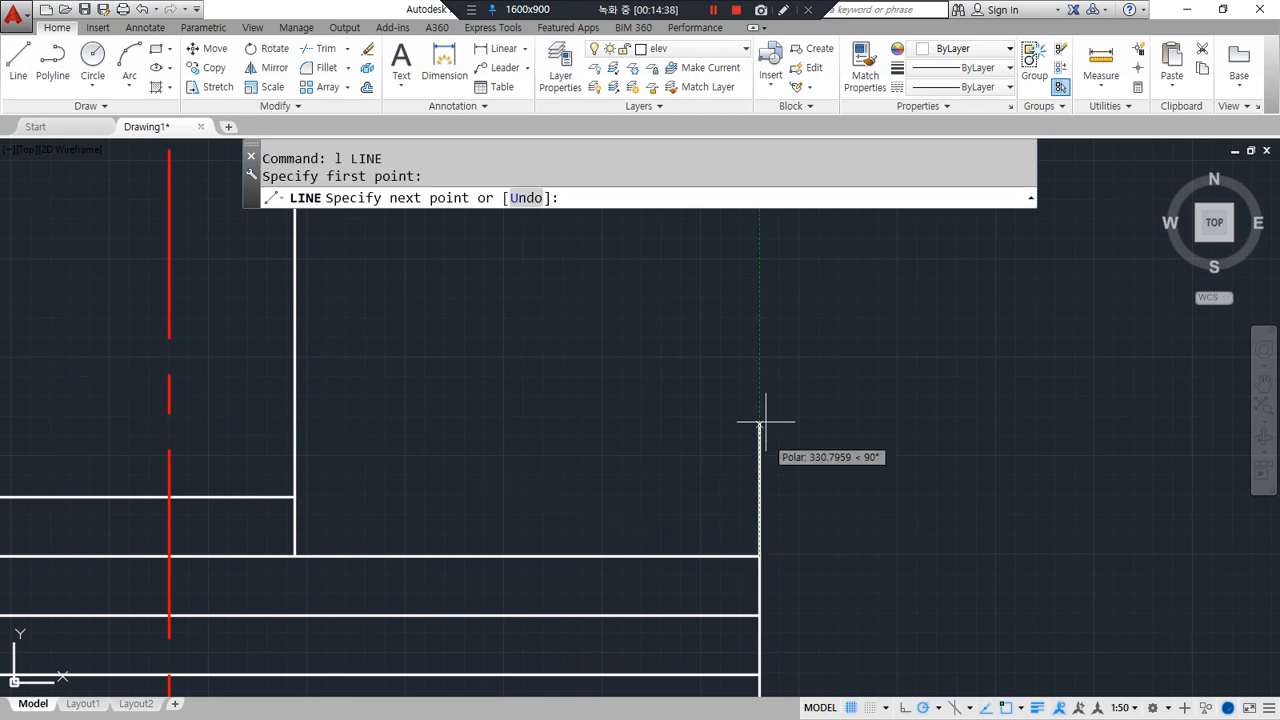
pyautogui.write('900')
pyautogui.press('Return')
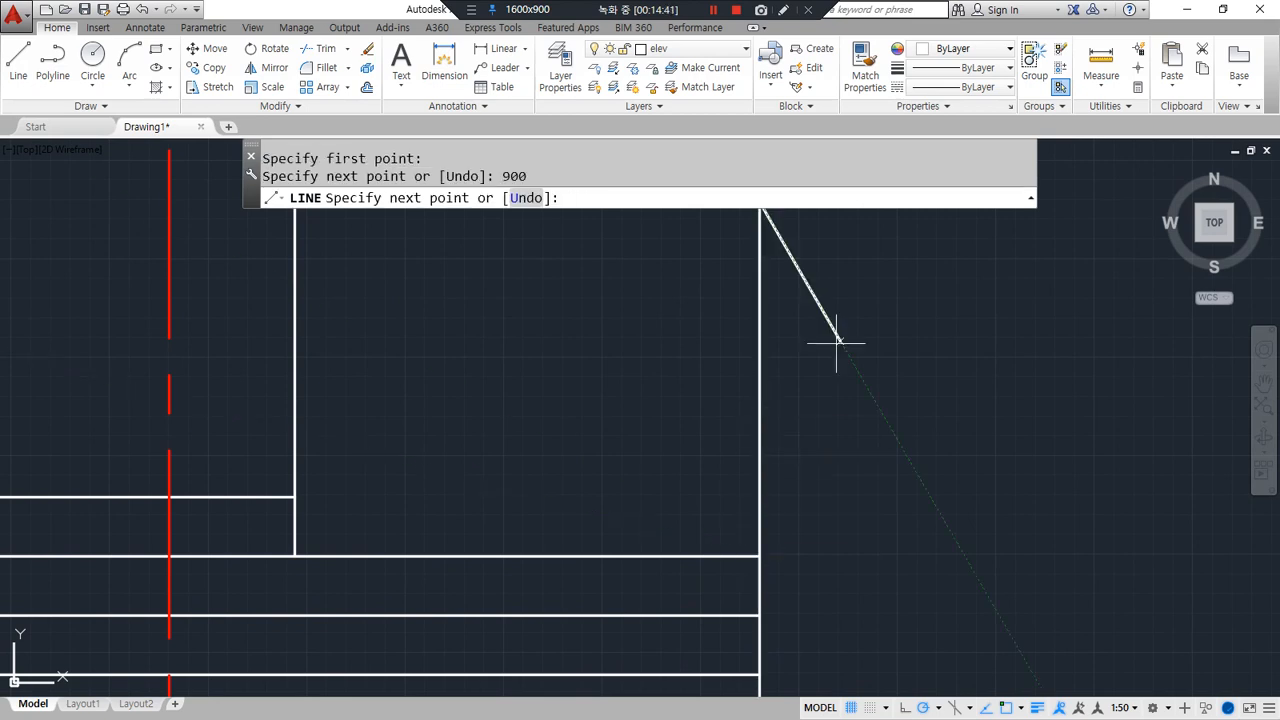
pyautogui.press('Return')
# Draw a 50 by 100 rectangle extending down and toward the house from the post line's upper end
pyautogui.scroll(3, 736, 430)
pyautogui.write('rec')
pyautogui.press('Return')
pyautogui.click(725, 367)
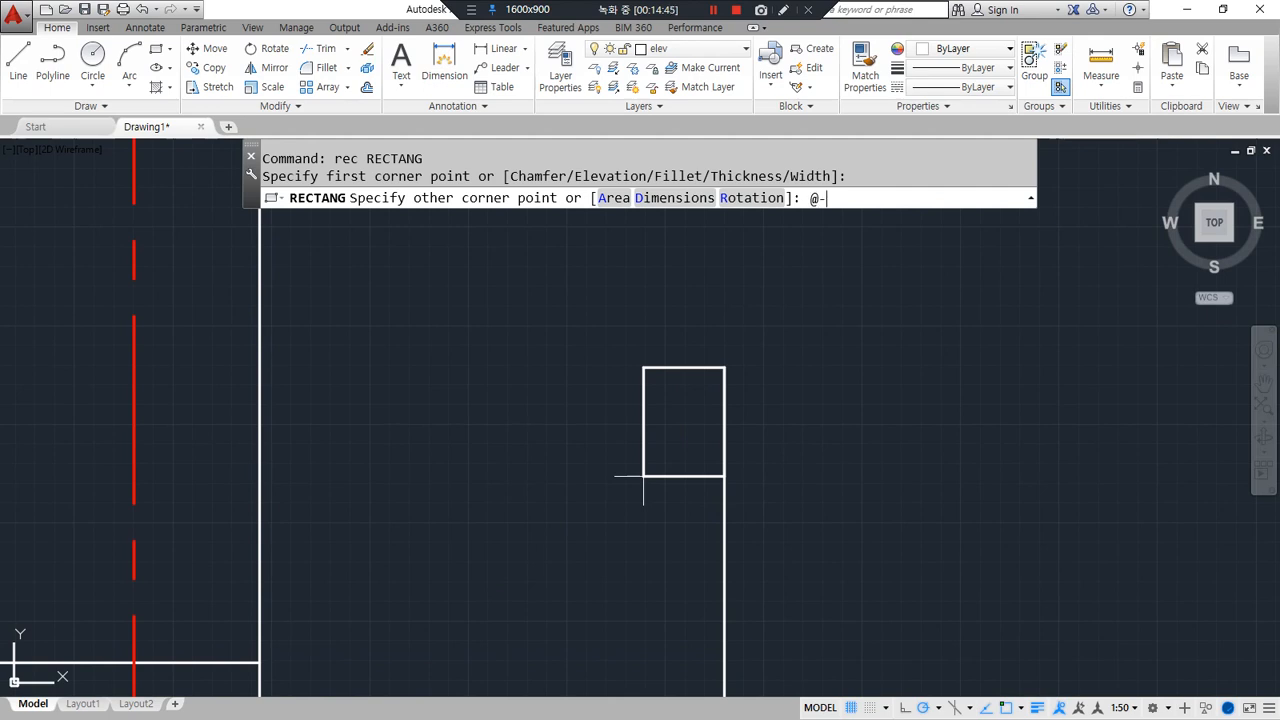
pyautogui.write('@-50,-100')
pyautogui.press('Return')
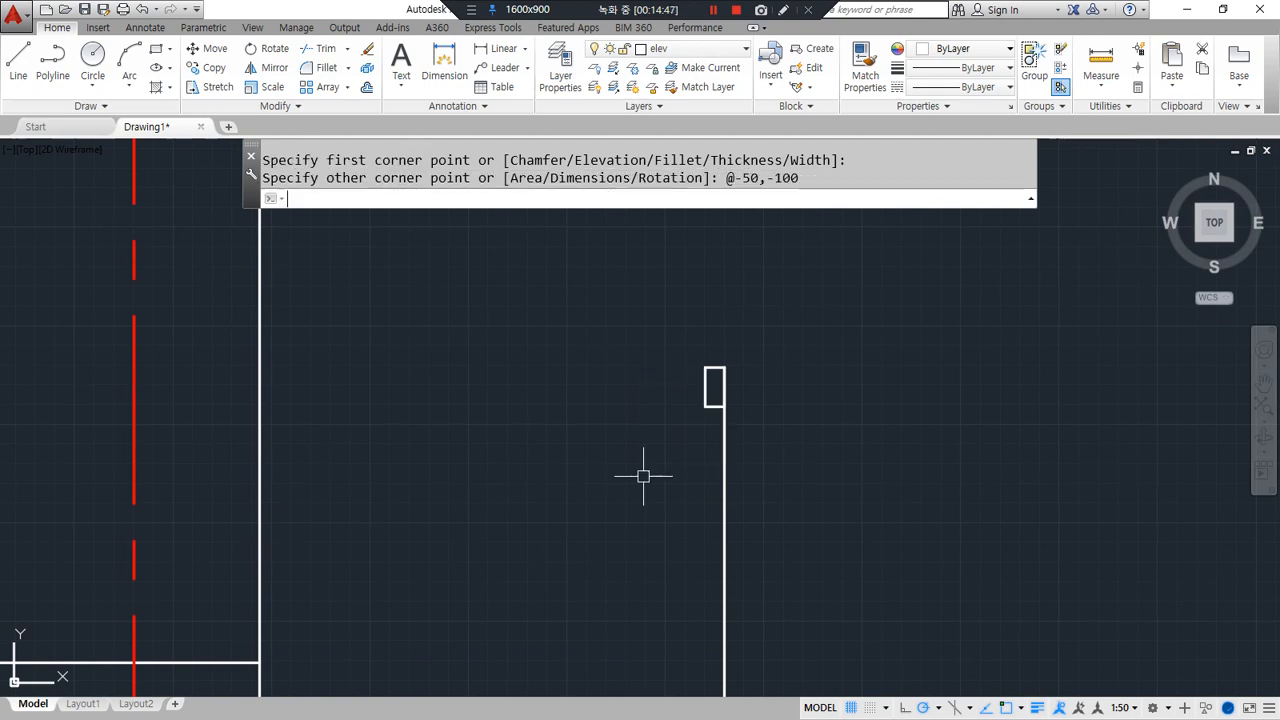
# Shorten the post line so its upper end meets the bottom corner of the handrail rectangle
pyautogui.scroll(5, 721, 379)
pyautogui.click(738, 588)
pyautogui.click(705, 617)
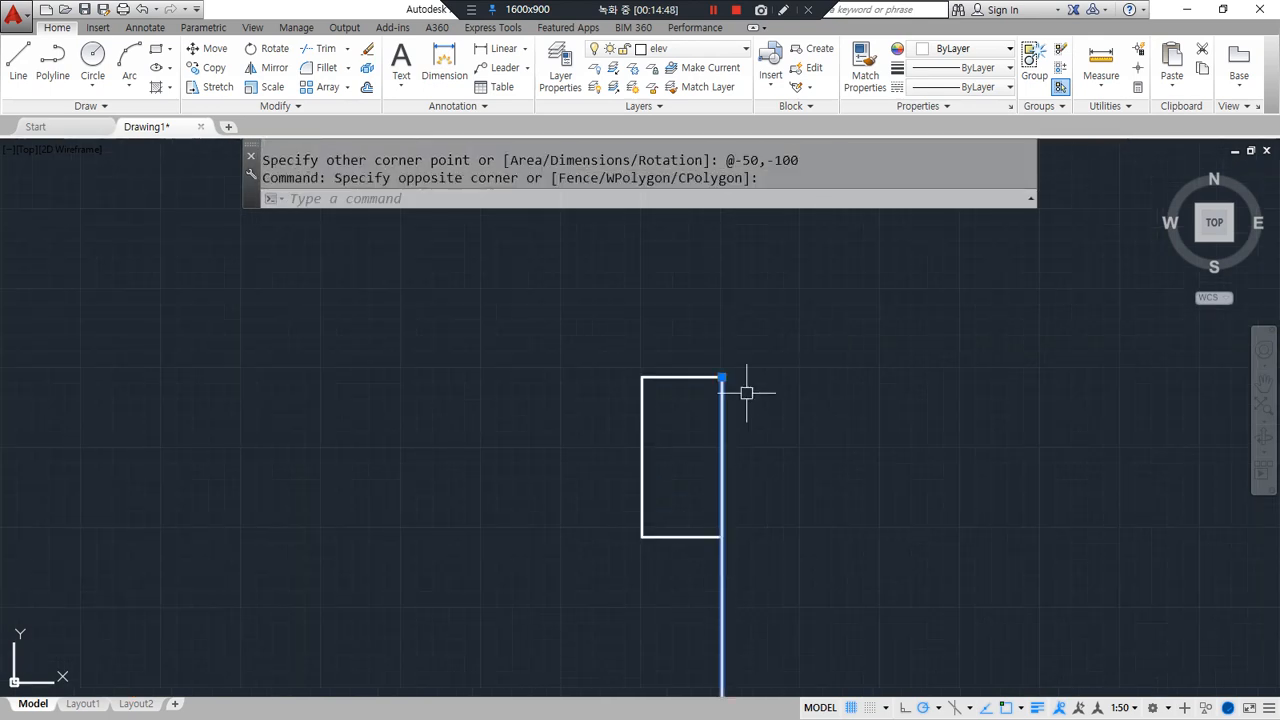
pyautogui.click(722, 377)
pyautogui.click(722, 537)
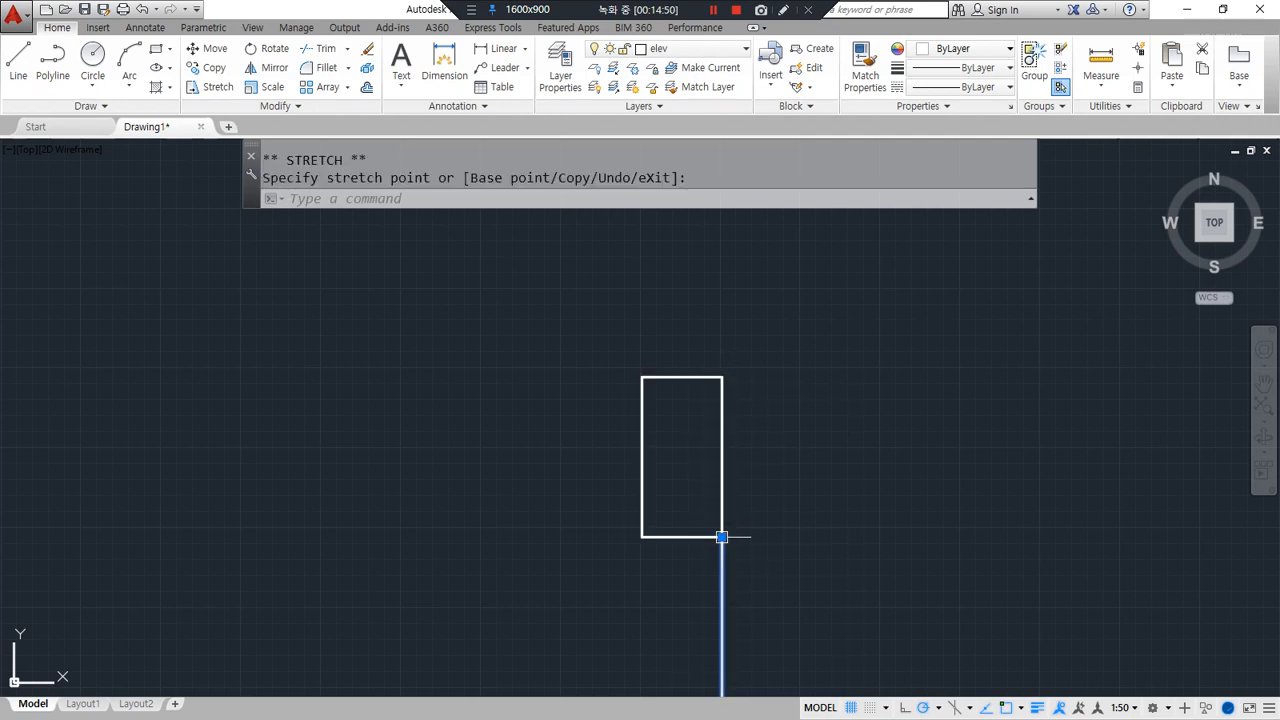
# Move the post line so its upper end sits at the midpoint of the rectangle's bottom edge
pyautogui.write('m')
pyautogui.press('Return')
pyautogui.click(722, 537)
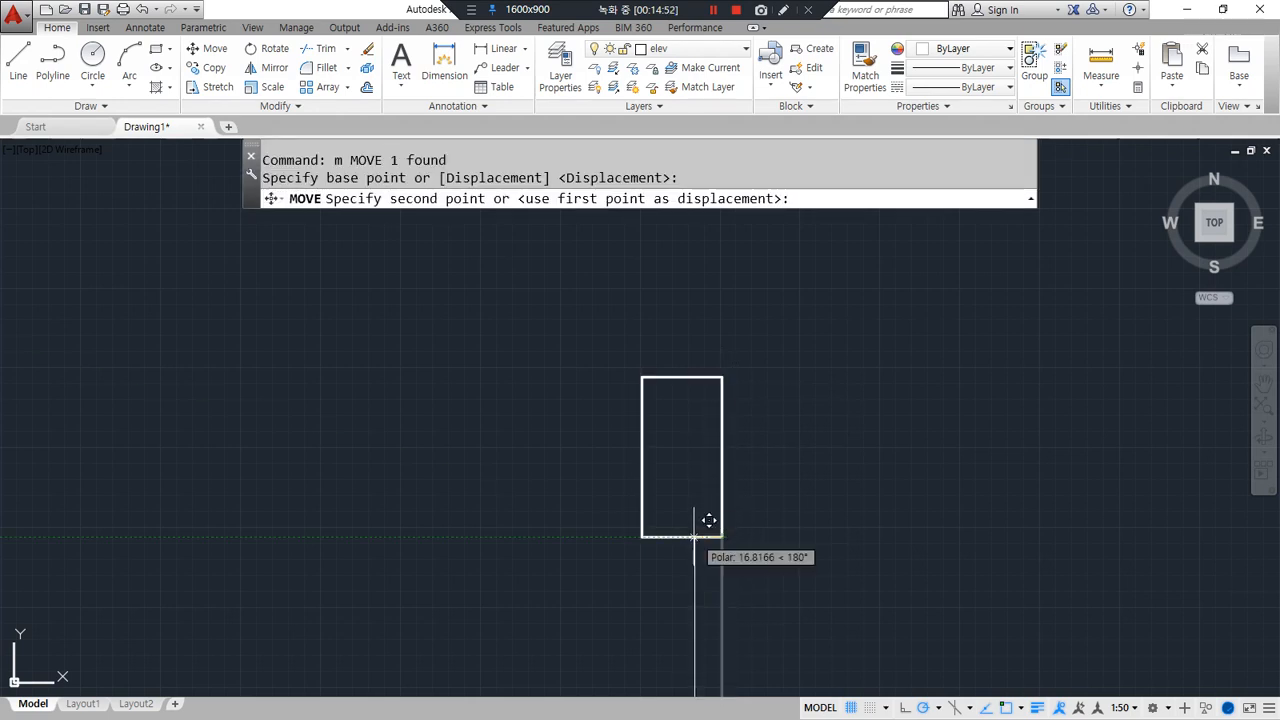
pyautogui.click(684, 535)
pyautogui.press('Escape')
pyautogui.press('Escape')
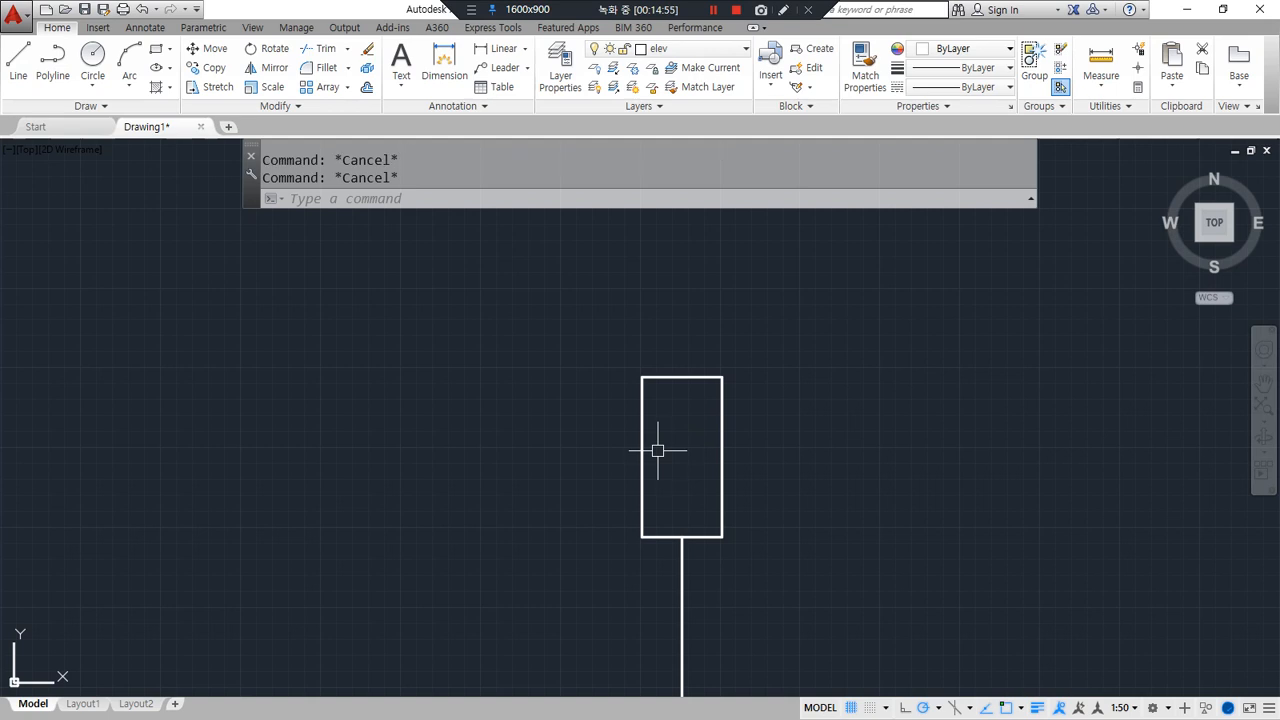
# Draw vertical and horizontal lines across the handrail rectangle through the midpoints of its sides
pyautogui.scroll(-3, 652, 421)
pyautogui.scroll(5, 714, 389)
pyautogui.moveTo(714, 389); pyautogui.dragTo(651, 412, button='middle')
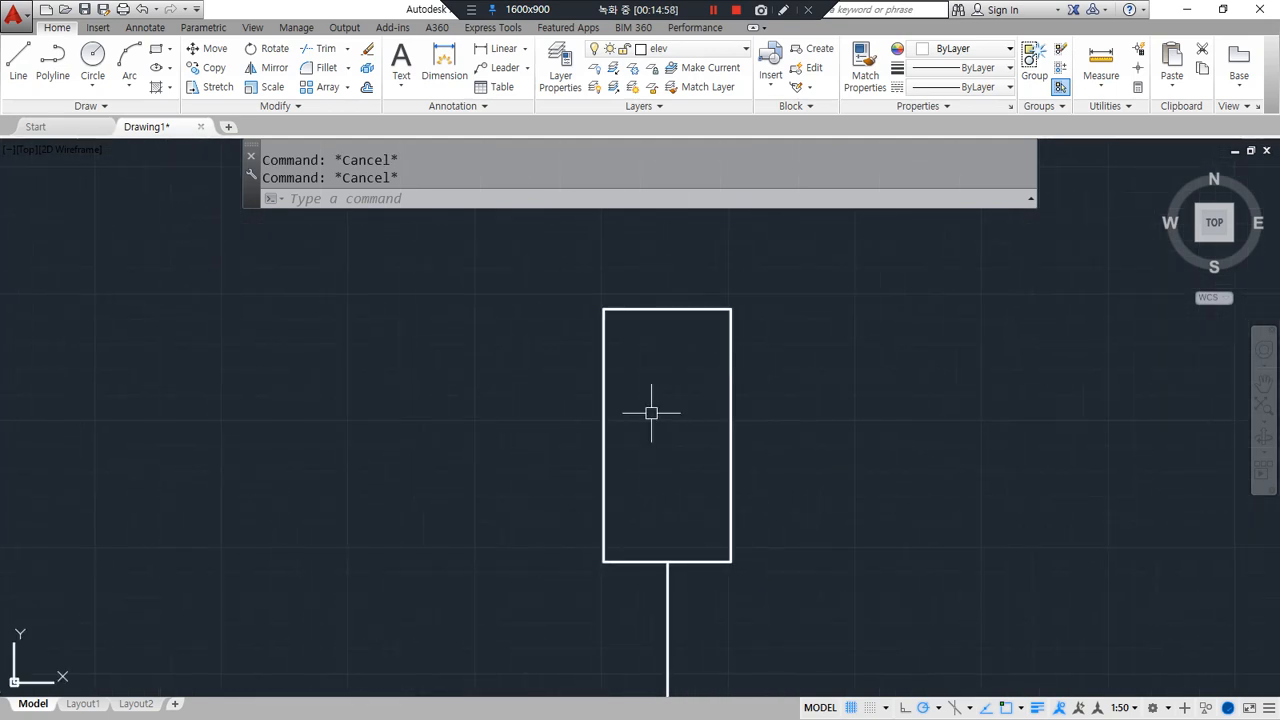
pyautogui.write('l')
pyautogui.press('Return')
pyautogui.click(668, 311)
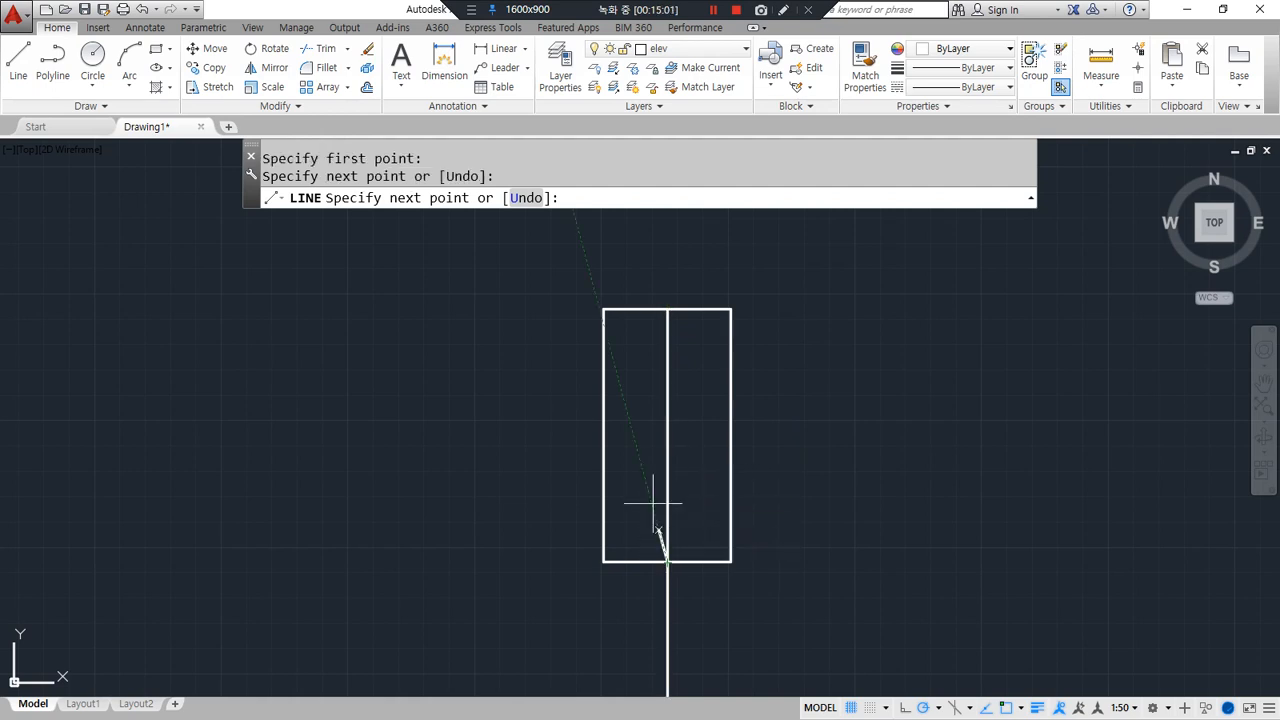
pyautogui.press('Return')
pyautogui.press('Return')
pyautogui.click(605, 436)
pyautogui.click(730, 436)
pyautogui.press('Return')
# Offset the handrail rectangle 10 inward and its horizontal midline 10 both upward and downward
pyautogui.write('o')
pyautogui.press('Return')
pyautogui.write('100')
pyautogui.press('Return')
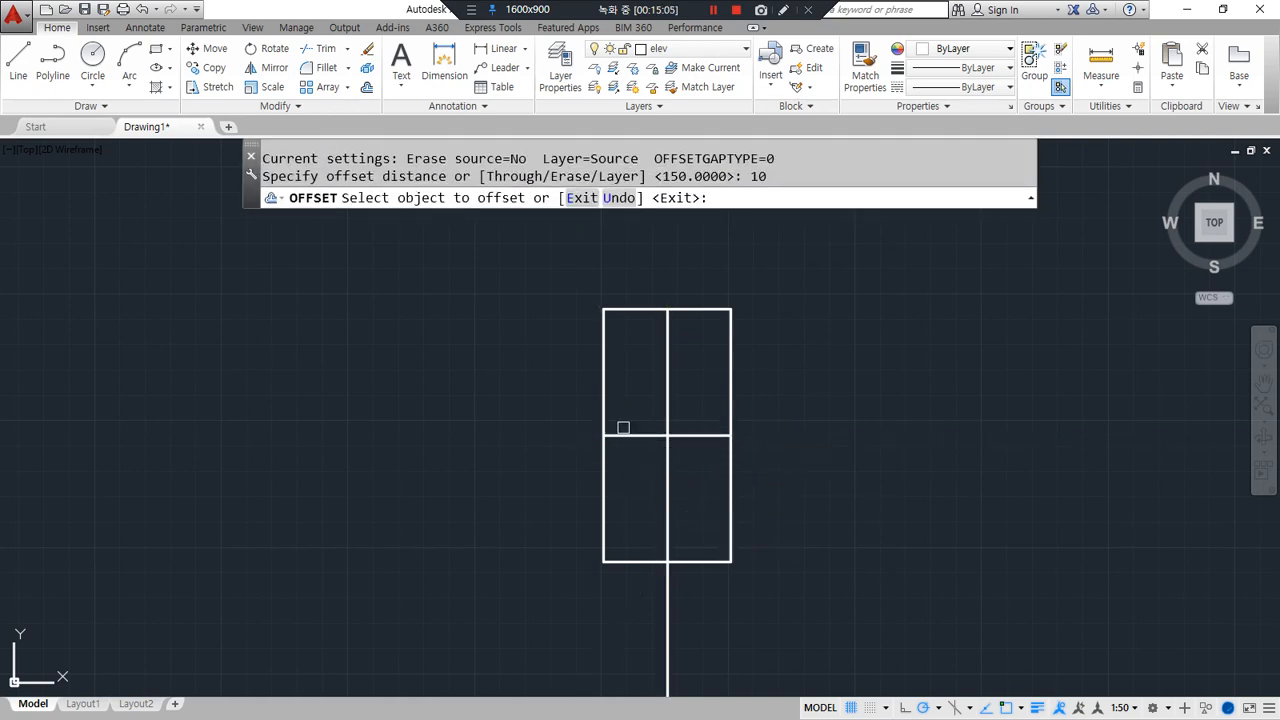
pyautogui.click(604, 414)
pyautogui.click(620, 409)
pyautogui.click(652, 436)
pyautogui.click(651, 414)
pyautogui.click(651, 436)
pyautogui.click(650, 462)
pyautogui.press('Return')
# Trim the rectangles and offset lines to open the side notches at the middle of the handrail profile
pyautogui.write('tr')
pyautogui.press('Return')
pyautogui.press('Return')
pyautogui.click(655, 334)
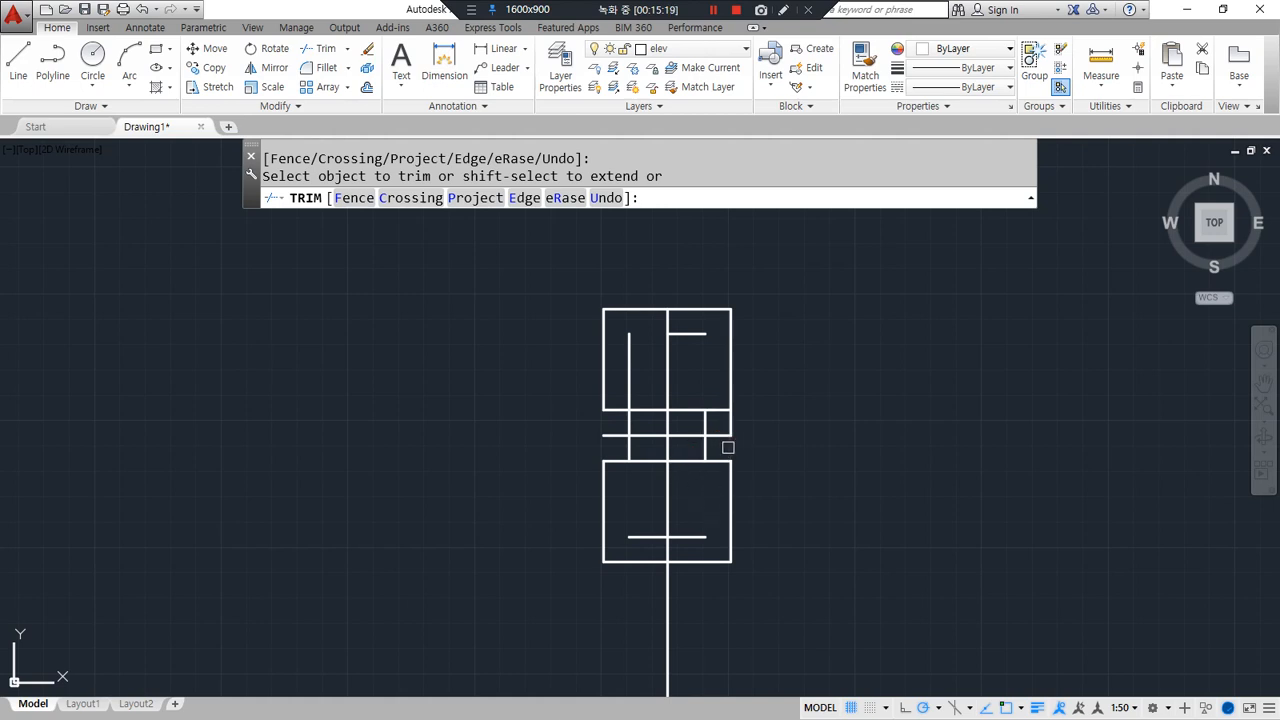
pyautogui.press('space')
pyautogui.press('space')
pyautogui.press('space')
pyautogui.click(681, 411)
pyautogui.press('space')
# Fillet the house-side notch's upper and lower edges with its inner vertical line using radius 0
pyautogui.write('f')
pyautogui.press('space')
pyautogui.click(613, 410)
pyautogui.click(625, 421)
pyautogui.press('space')
pyautogui.click(628, 448)
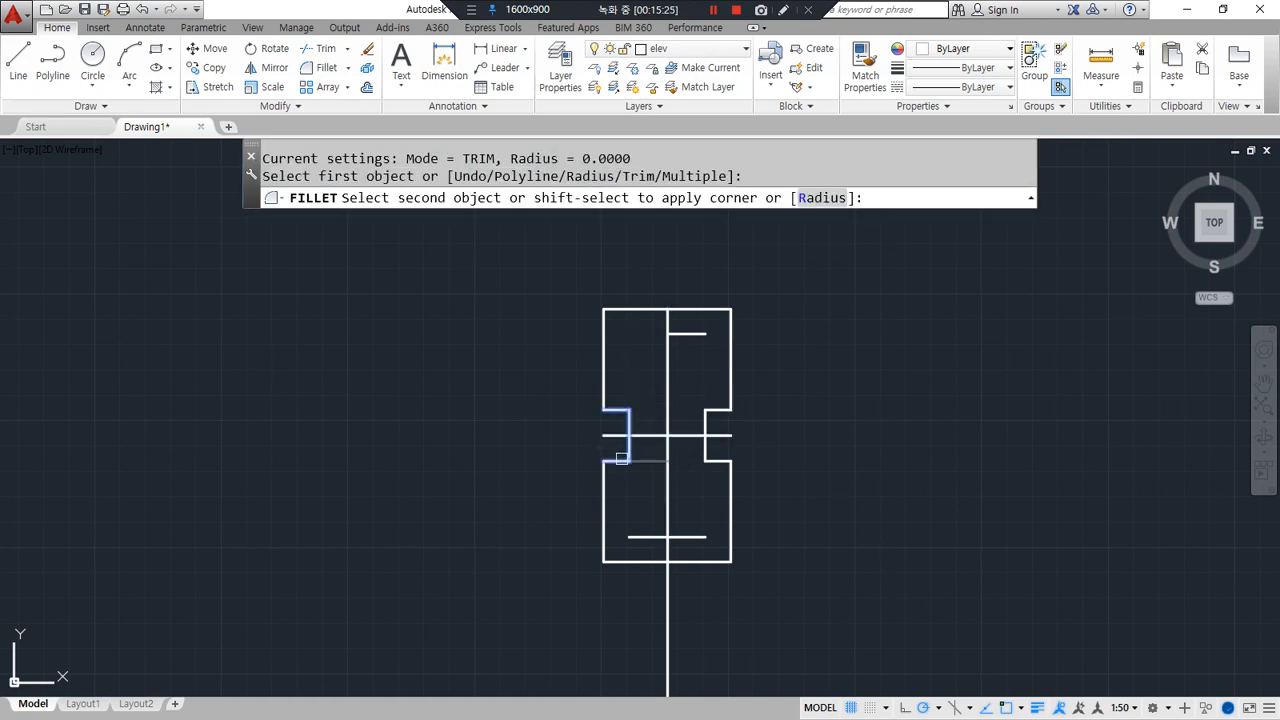
pyautogui.click(615, 461)
# Erase the vertical and horizontal midlines and the leftover inner segments from the handrail profile
pyautogui.click(623, 503)
pyautogui.click(716, 548)
pyautogui.click(686, 435)
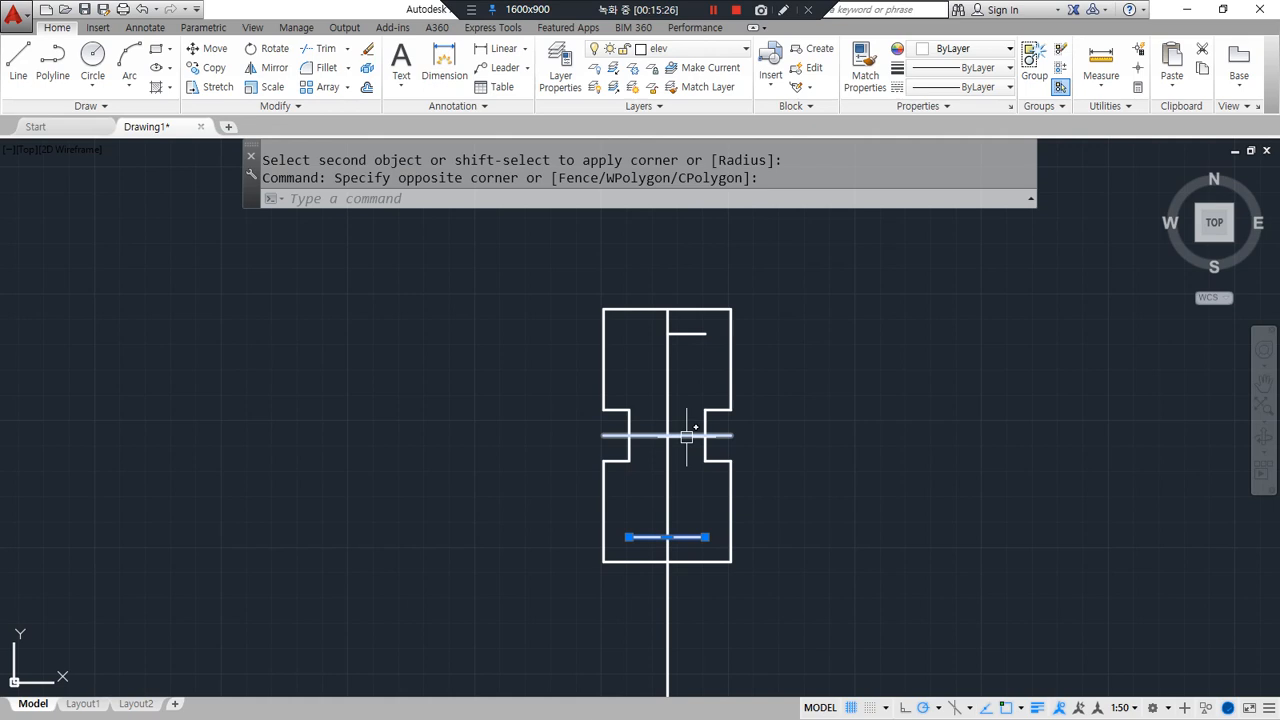
pyautogui.click(668, 340)
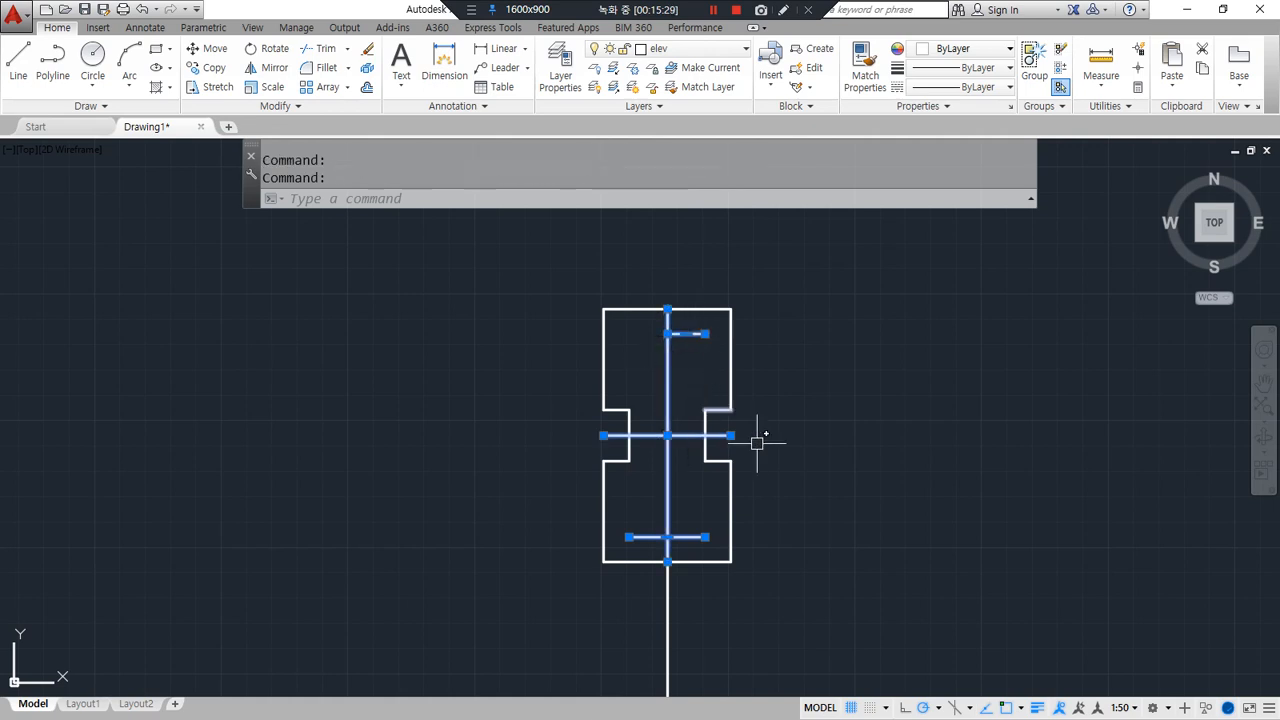
pyautogui.write('e')
pyautogui.press('space')
# Offset the post line by 15 to both sides to form the post's faces
pyautogui.moveTo(670, 600); pyautogui.dragTo(667, 390, button='middle')
pyautogui.scroll(-2, 711, 569)
pyautogui.scroll(2, 743, 583)
pyautogui.scroll(-2, 666, 410)
pyautogui.scroll(5, 643, 363)
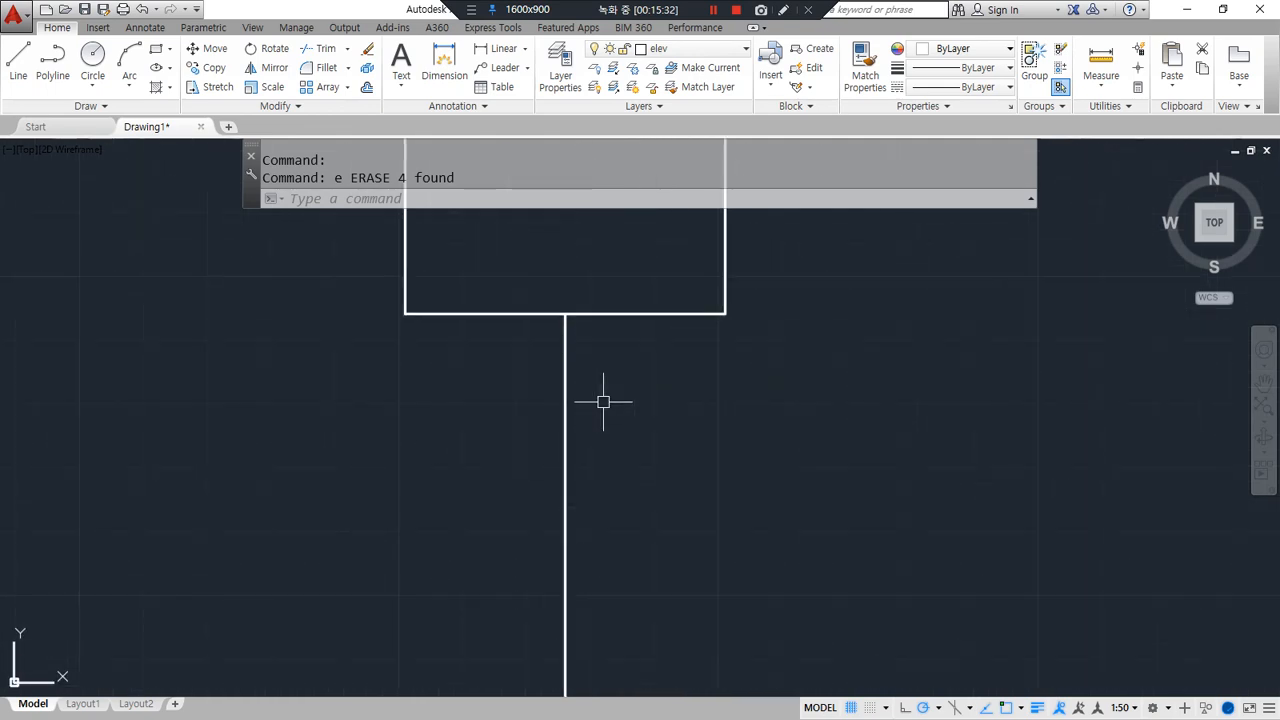
pyautogui.write('o')
pyautogui.press('space')
pyautogui.write('15')
pyautogui.press('space')
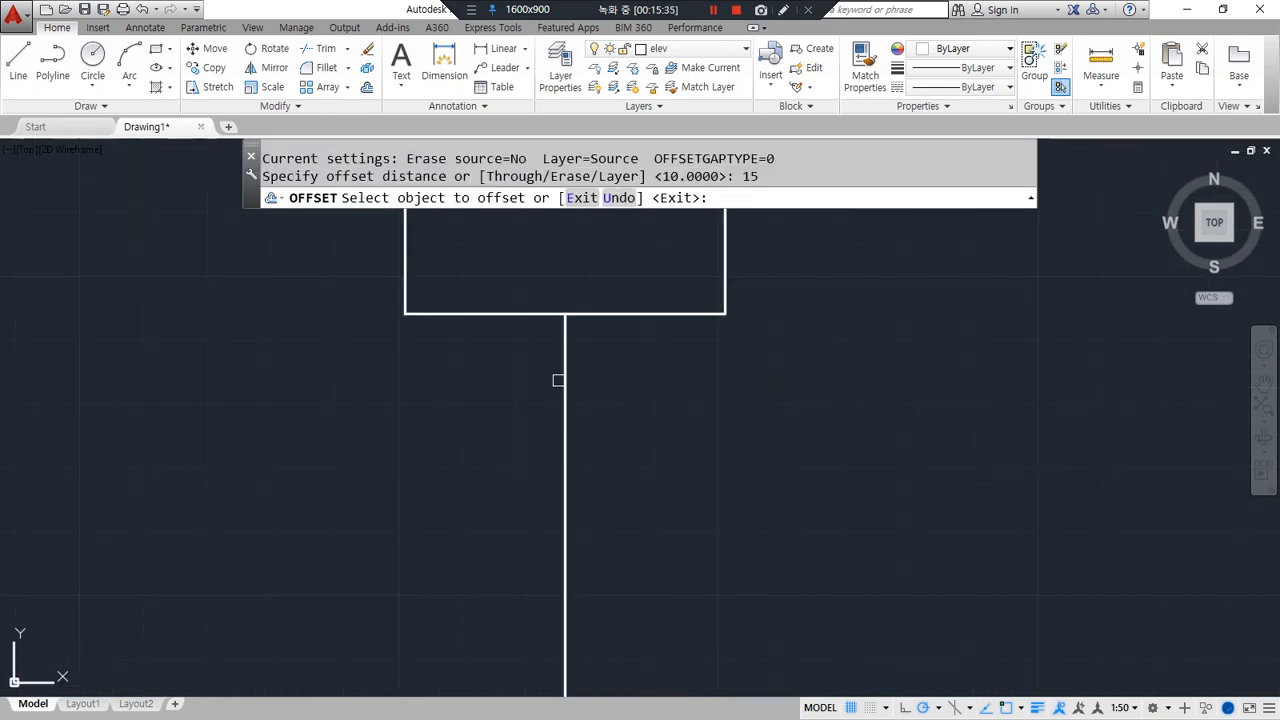
pyautogui.click(571, 380)
pyautogui.click(594, 386)
pyautogui.click(569, 389)
pyautogui.click(554, 411)
pyautogui.press('space')
# Erase the original center line between the two post faces
pyautogui.click(562, 408)
pyautogui.write('e')
pyautogui.press('space')
# Draw a 40 by 10 base plate rectangle from the foot of the house-side post face on the platform
pyautogui.scroll(-3, 563, 491)
pyautogui.scroll(3, 568, 353)
pyautogui.scroll(4, 560, 531)
pyautogui.write('REC')
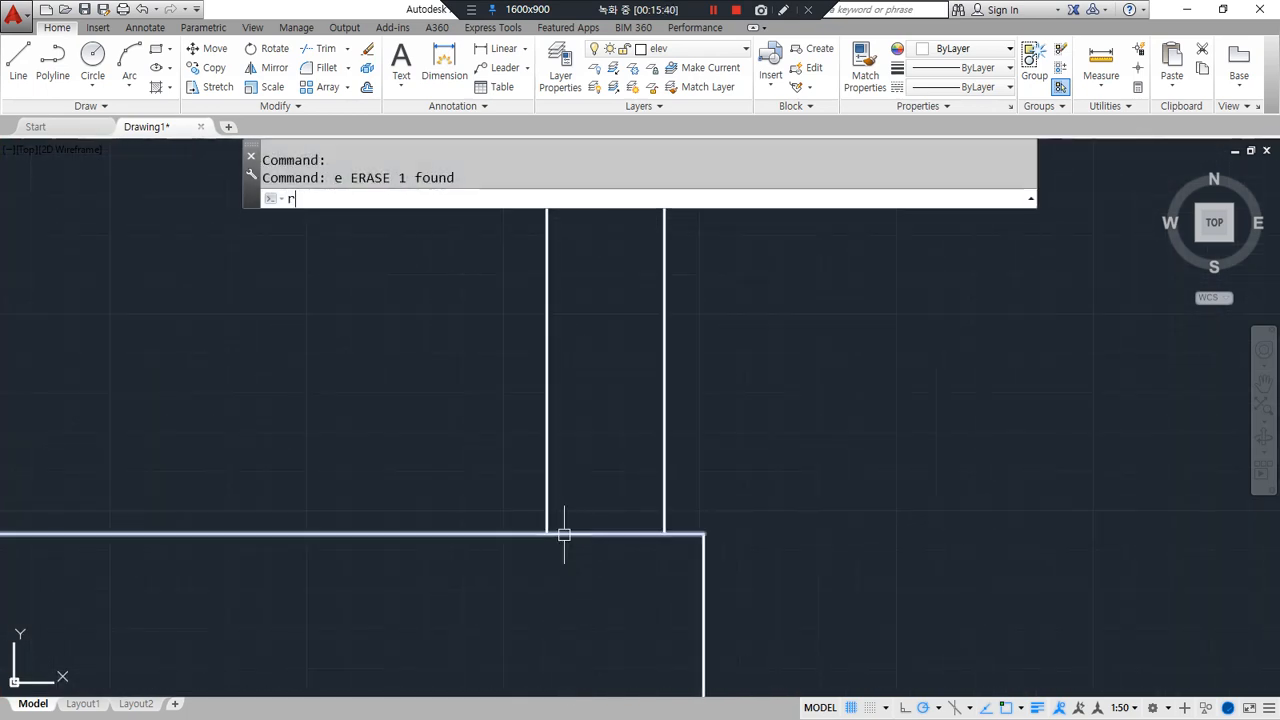
pyautogui.press('space')
pyautogui.click(547, 533)
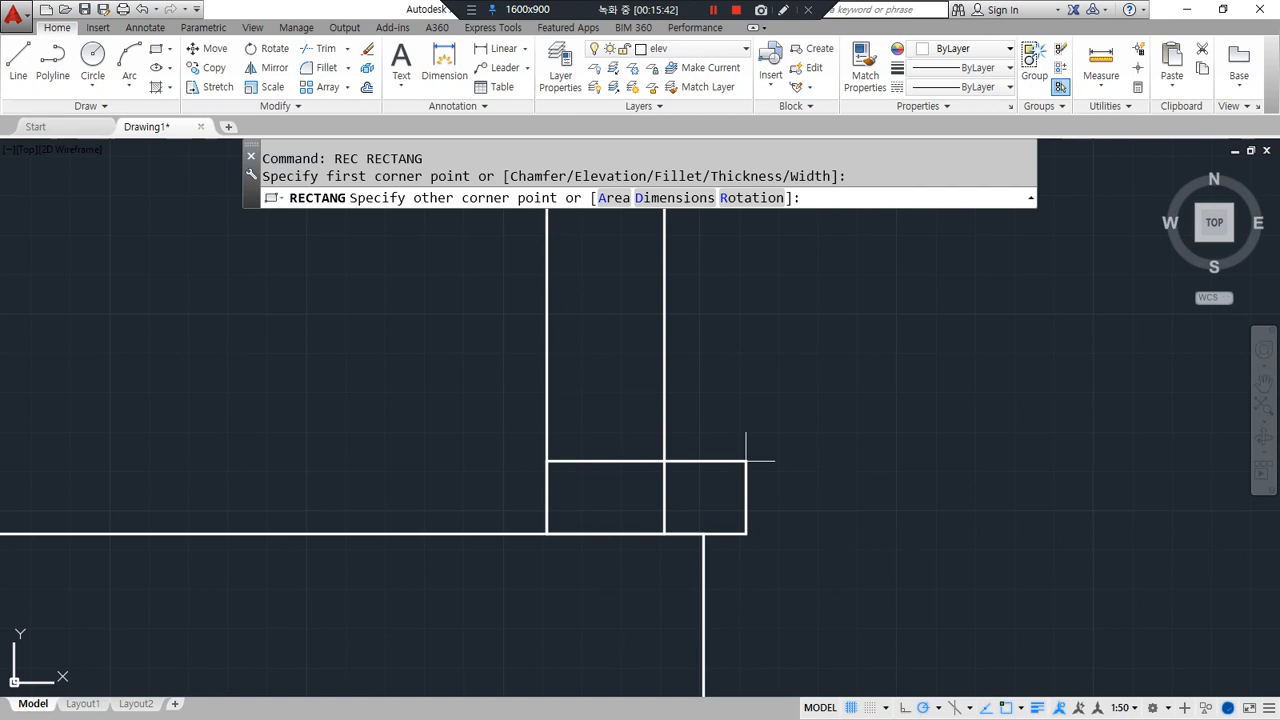
pyautogui.write('@40,10')
pyautogui.press('Return')
# Move the base plate 5 horizontally toward the house so it is centered under the post
pyautogui.write('m')
pyautogui.press('space')
pyautogui.click(705, 521)
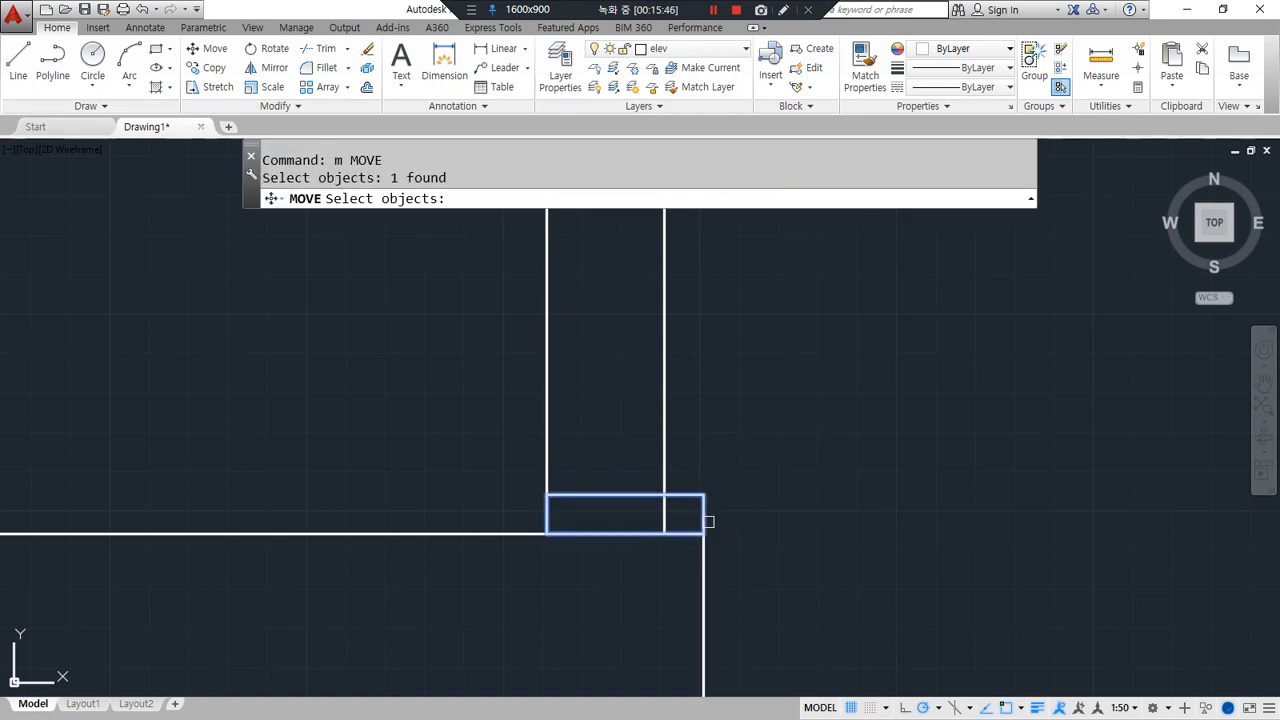
pyautogui.press('space')
pyautogui.click(905, 505)
pyautogui.write('5')
pyautogui.press('Return')
# Trim the two post face lines inside the base plate
pyautogui.write('tr')
pyautogui.press('space')
pyautogui.press('space')
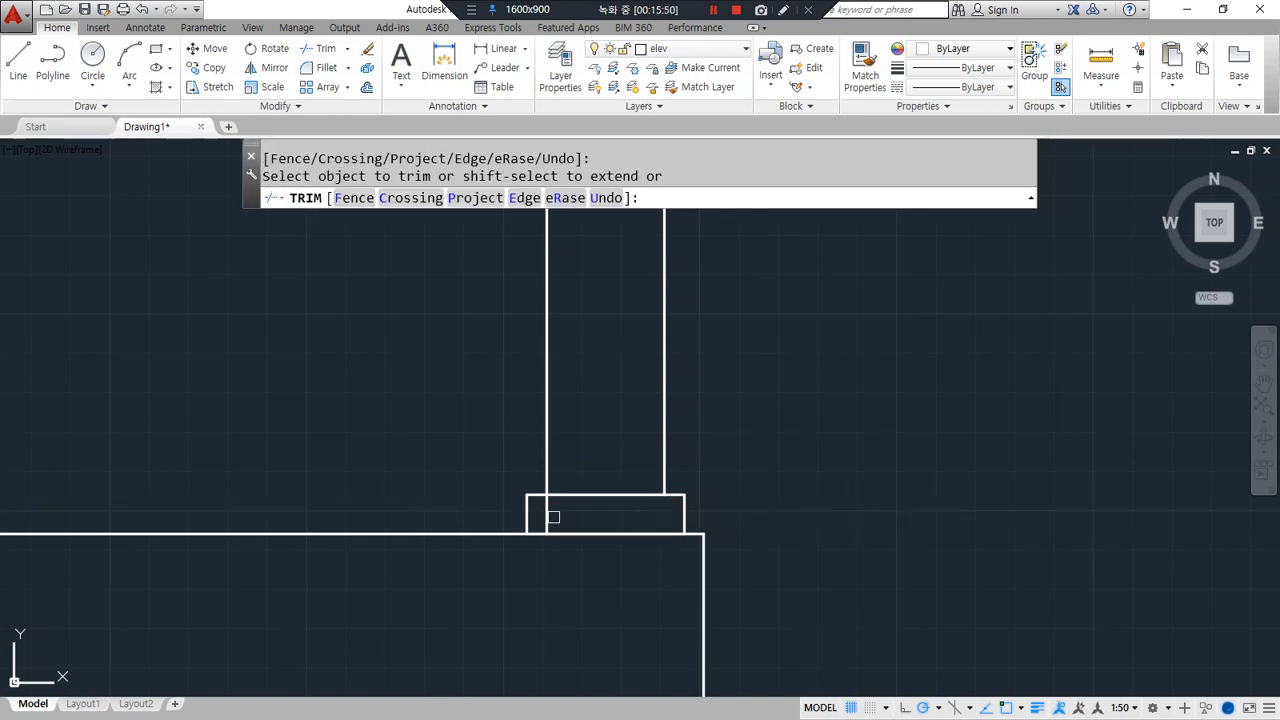
pyautogui.press('space')
# Draw two horizontal rail lines from the handrail profile's upper and lower house-side corners to the wall line
pyautogui.scroll(-10, 578, 510)
pyautogui.moveTo(582, 408); pyautogui.dragTo(824, 550, button='middle')
pyautogui.scroll(4, 814, 299)
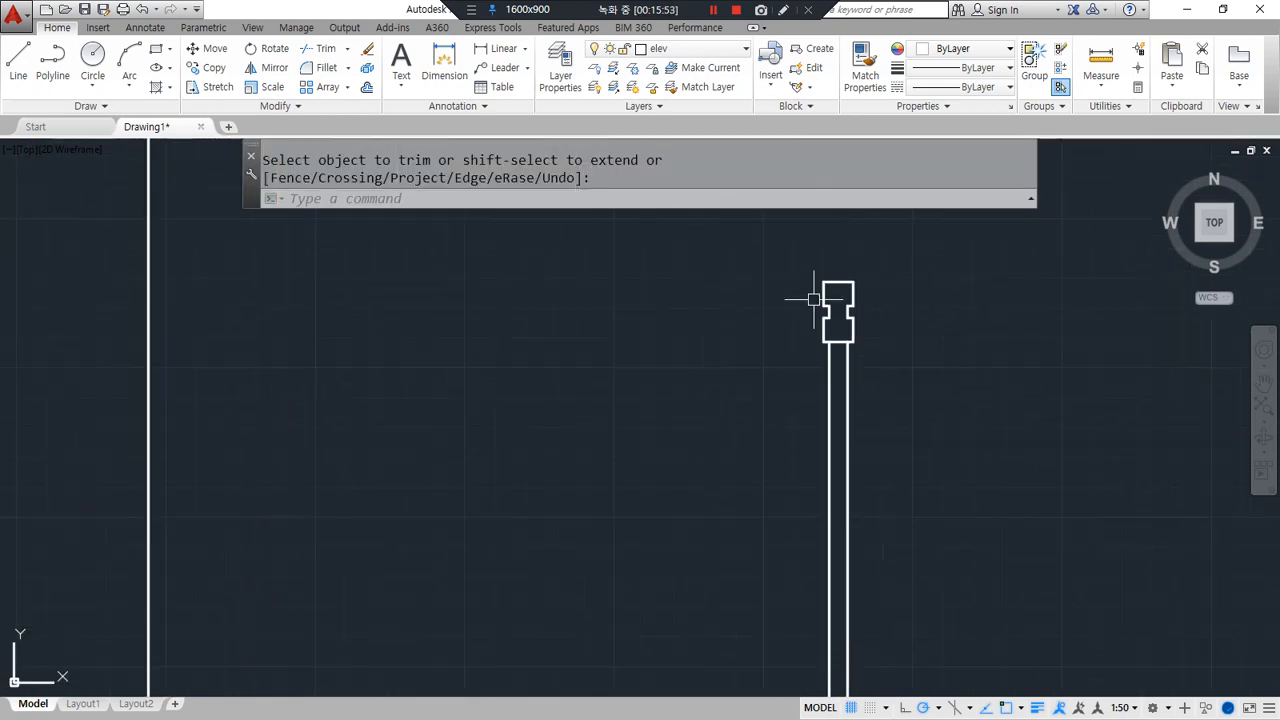
pyautogui.write('l')
pyautogui.press('space')
pyautogui.click(828, 265)
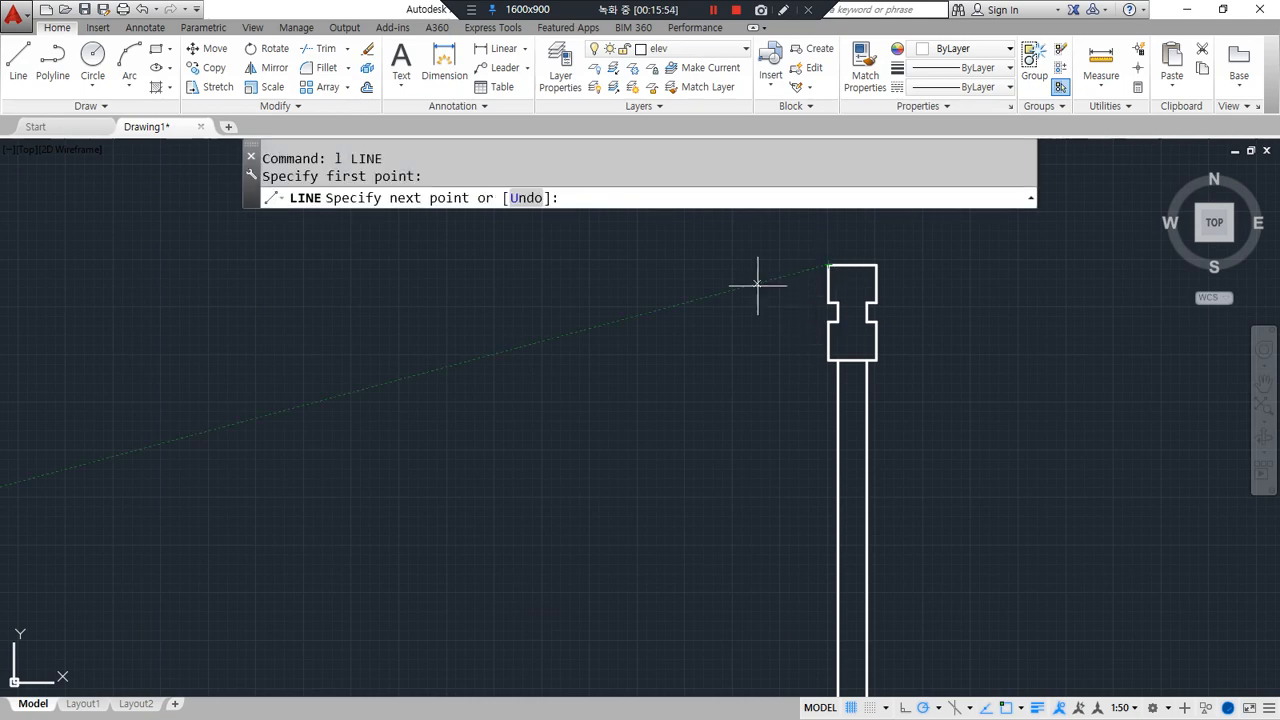
pyautogui.scroll(-4, 441, 319)
pyautogui.click(183, 297)
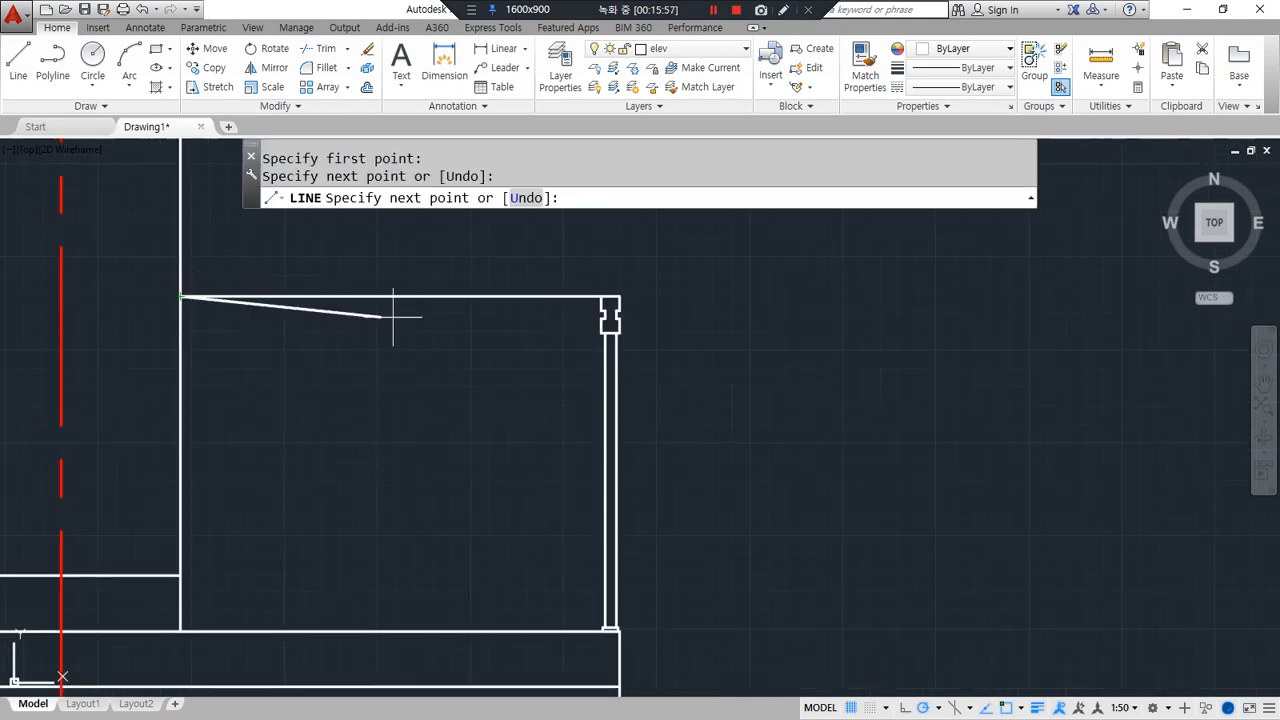
pyautogui.press('space')
pyautogui.press('space')
pyautogui.click(605, 332)
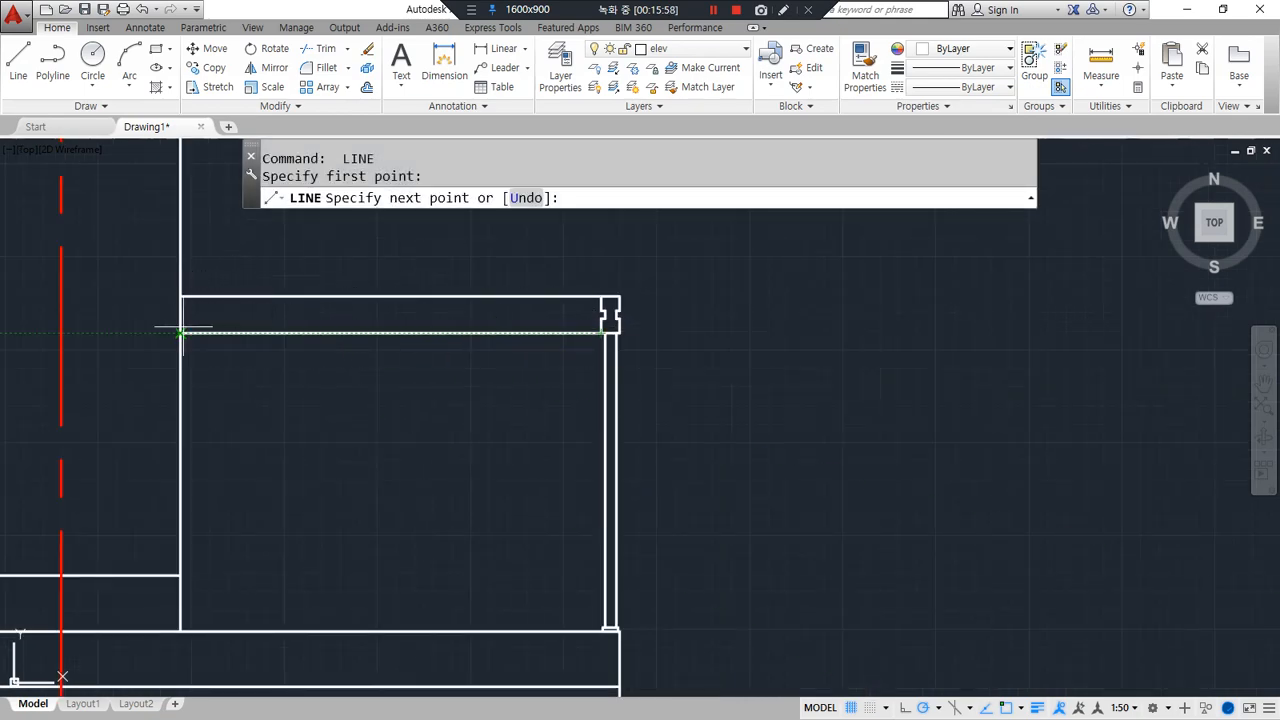
pyautogui.press('space')
# Copy the upper rail line down to the upper and lower corners of the handrail profile's notch
pyautogui.scroll(4, 520, 306)
pyautogui.write('cp')
pyautogui.press('space')
pyautogui.click(638, 321)
pyautogui.press('space')
pyautogui.click(727, 318)
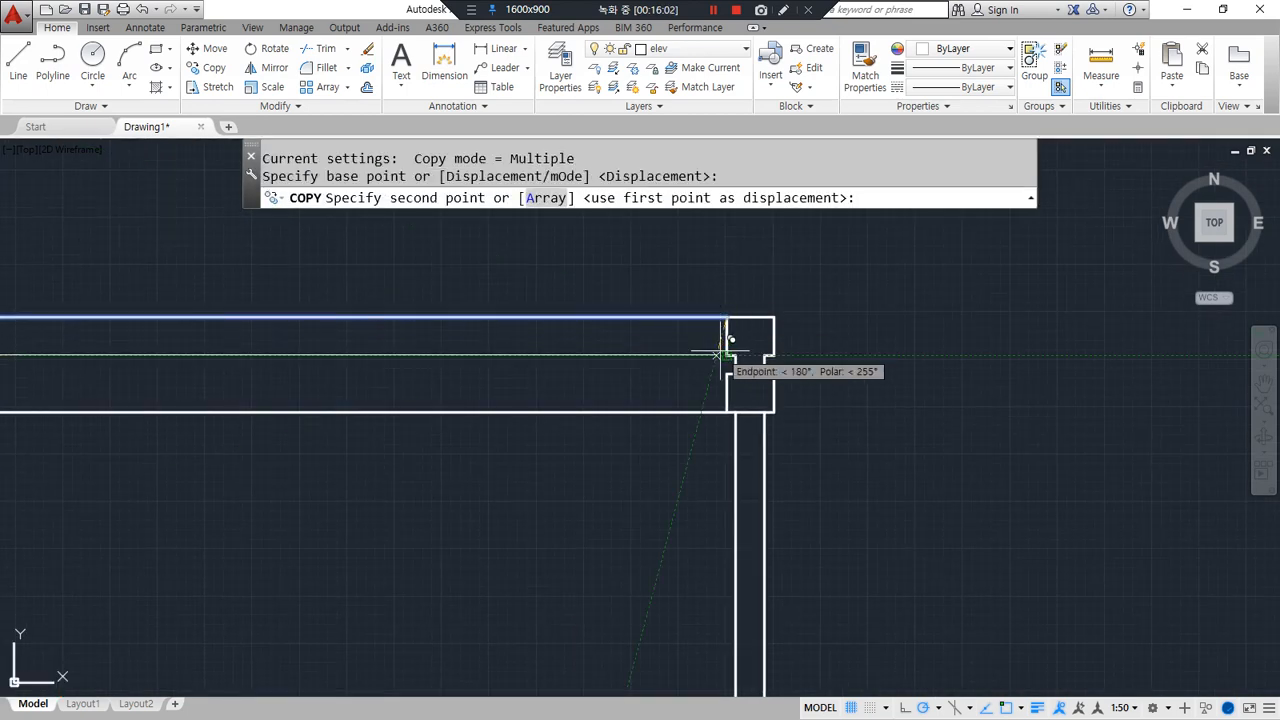
pyautogui.click(729, 353)
pyautogui.click(732, 372)
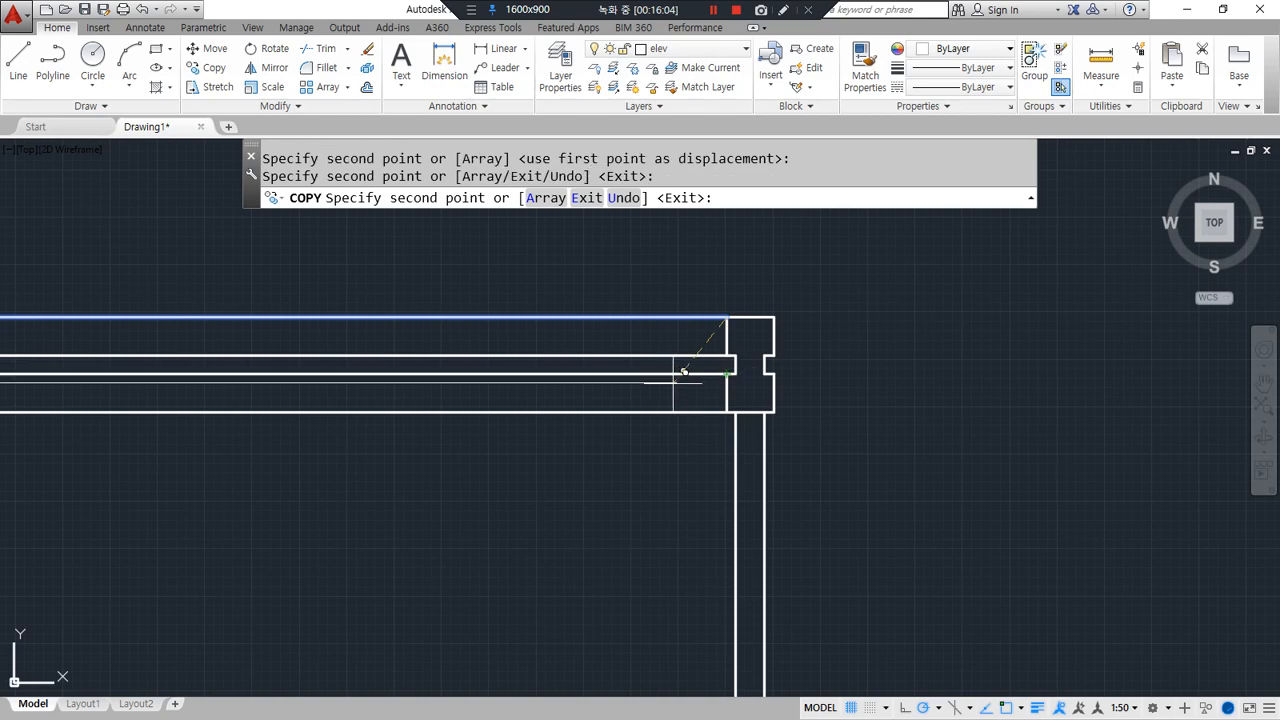
pyautogui.press('space')
# Assign the two copied notch lines of the handrail to a different layer
pyautogui.click(646, 394)
pyautogui.click(615, 340)
pyautogui.click(728, 48)
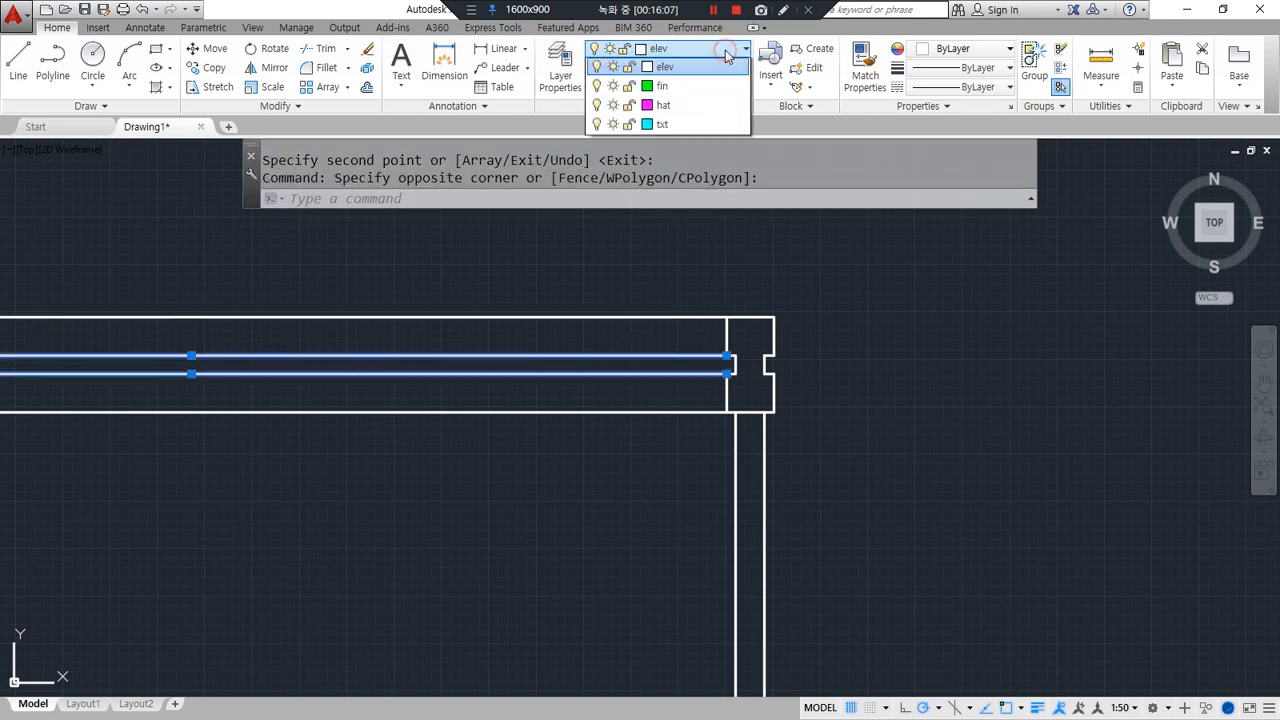
pyautogui.click(691, 183)
pyautogui.press('Escape')
pyautogui.press('Escape')
pyautogui.scroll(-3, 817, 429)
pyautogui.moveTo(817, 429); pyautogui.dragTo(706, 159, button='middle')
pyautogui.scroll(4, 697, 447)
pyautogui.write('cp')
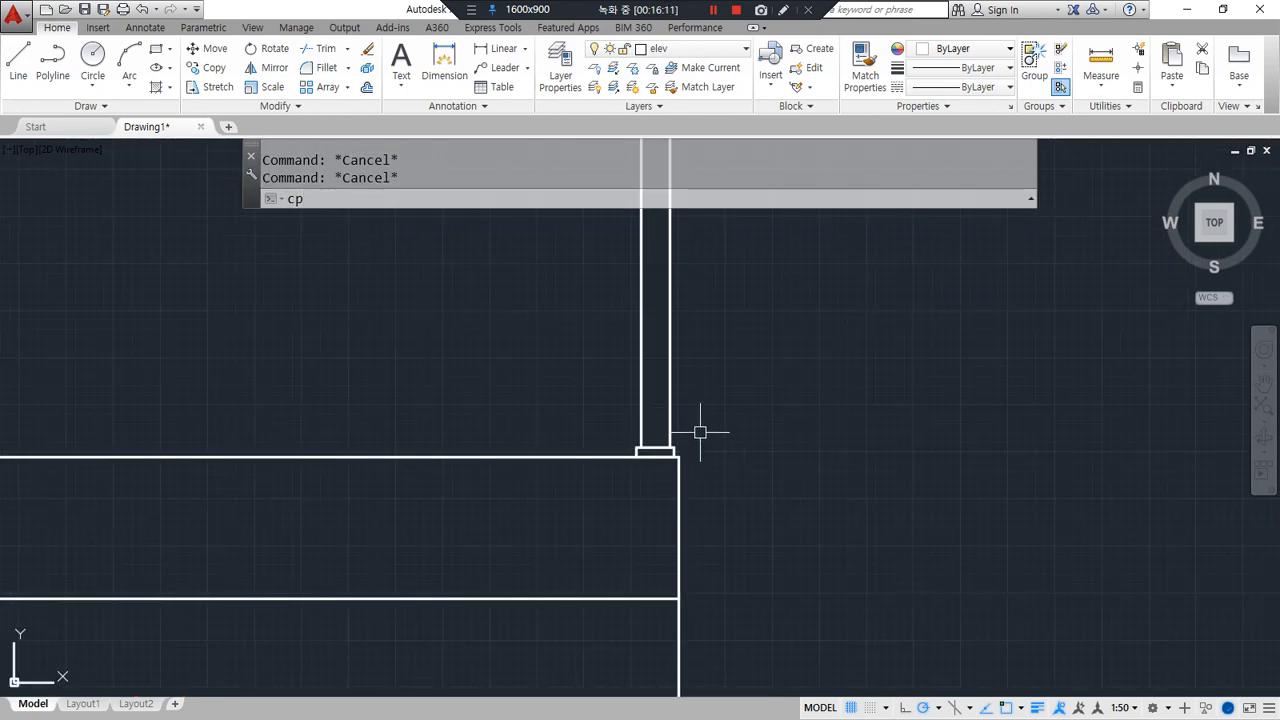
pyautogui.scroll(2, 700, 432)
pyautogui.press('Return')
pyautogui.press('Escape')
pyautogui.press('Escape')
# Group the two post face lines with the base plate
pyautogui.write('g')
pyautogui.press('Return')
pyautogui.click(677, 463)
pyautogui.click(561, 212)
pyautogui.press('Return')
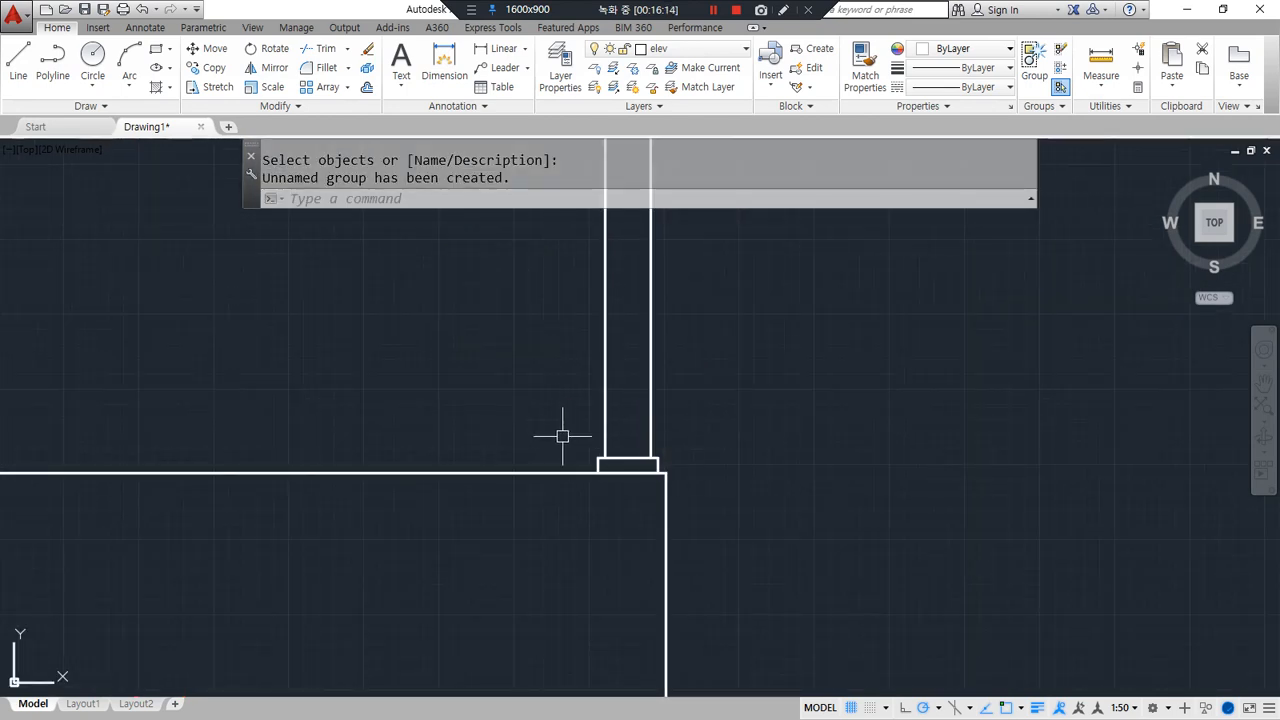
# Begin copying the grouped railing post, using the midpoint of its base plate's upper edge as the base point
pyautogui.write('cp')
pyautogui.press('Return')
pyautogui.click(650, 406)
pyautogui.press('Return')
pyautogui.click(628, 460)
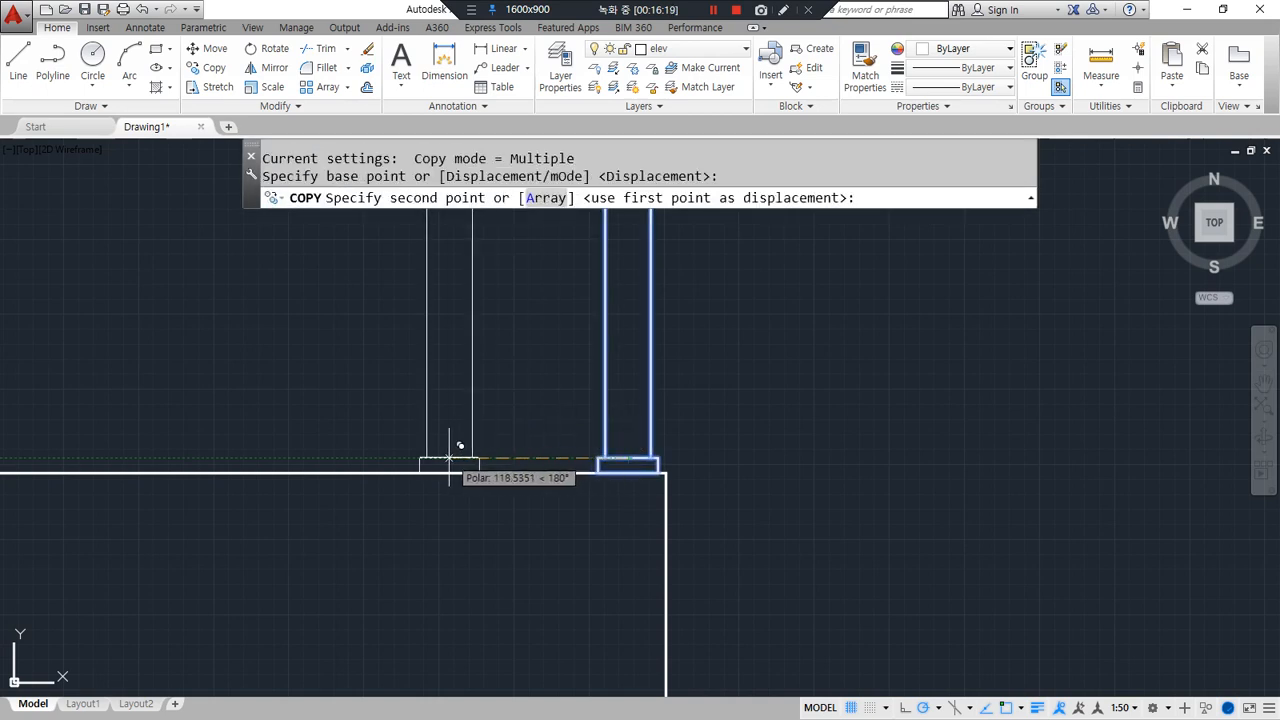
pyautogui.write('a')
pyautogui.press('Return')
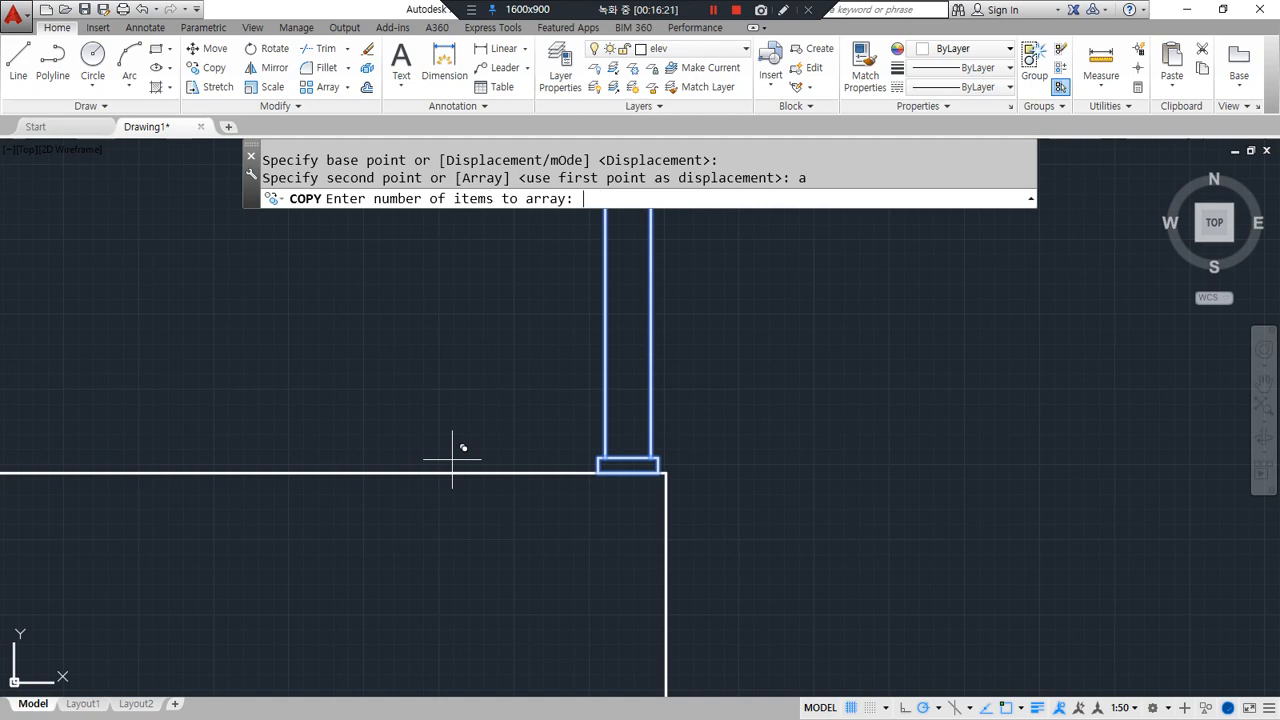
pyautogui.write('10')
pyautogui.press('Return')
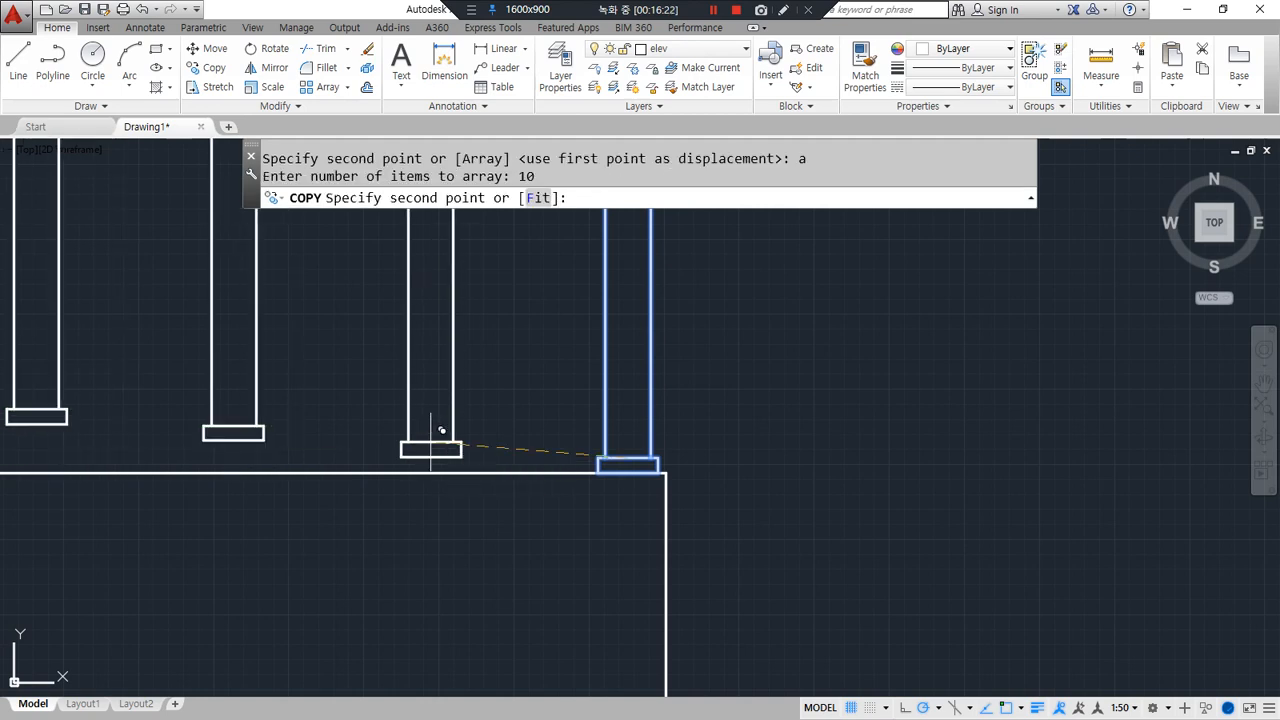
pyautogui.write('300')
pyautogui.press('Return')
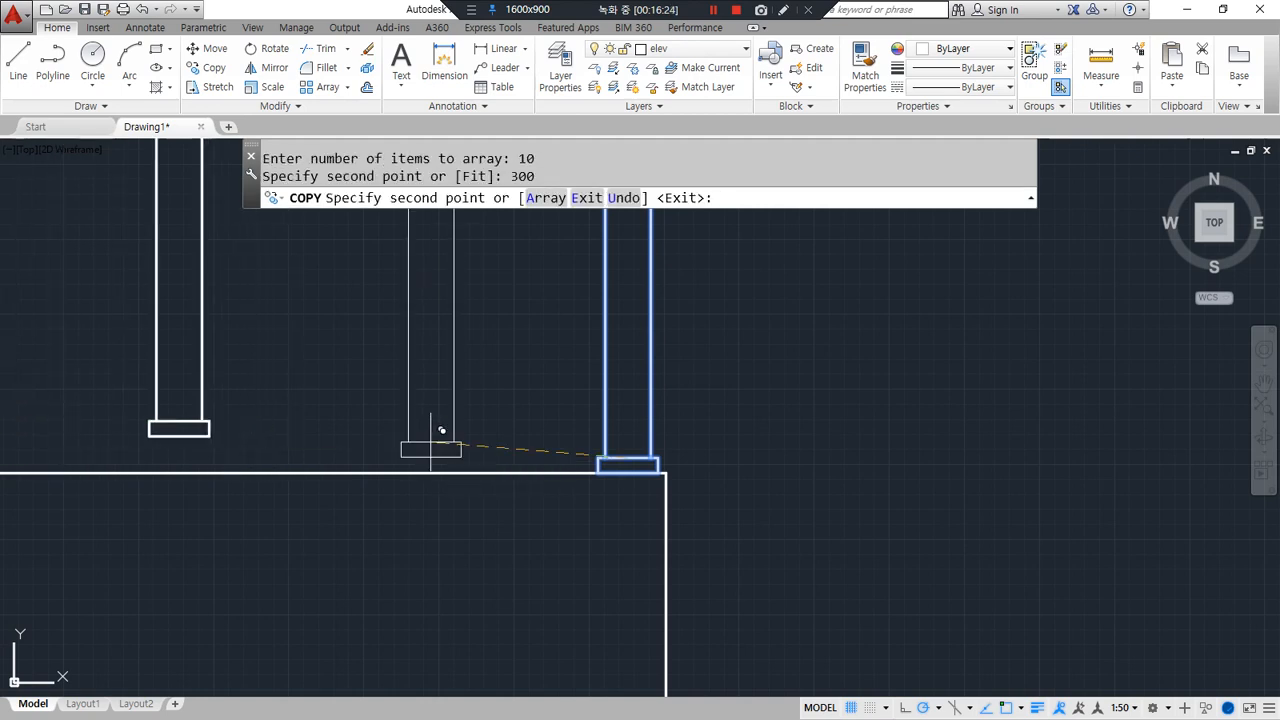
pyautogui.hotkey('ctrl', 'z')
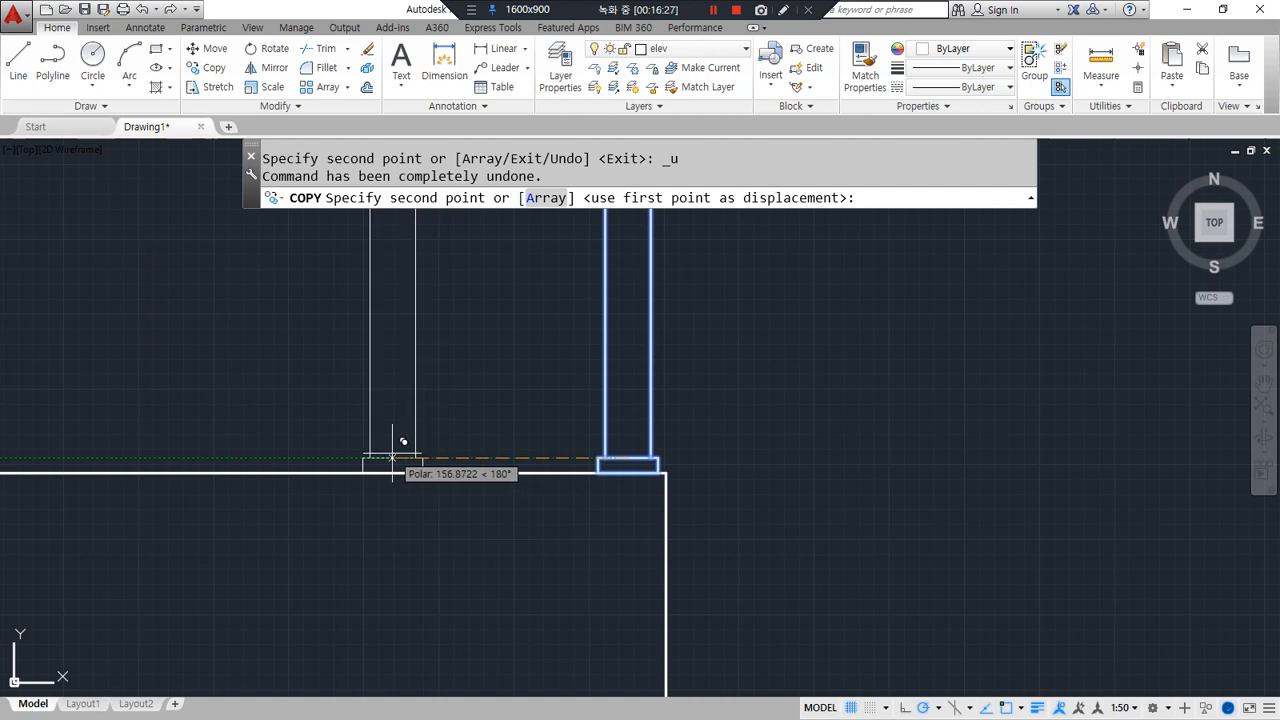
# Array the post copies horizontally toward the house as 10 items spaced 300 apart
pyautogui.write('a')
pyautogui.press('Return')
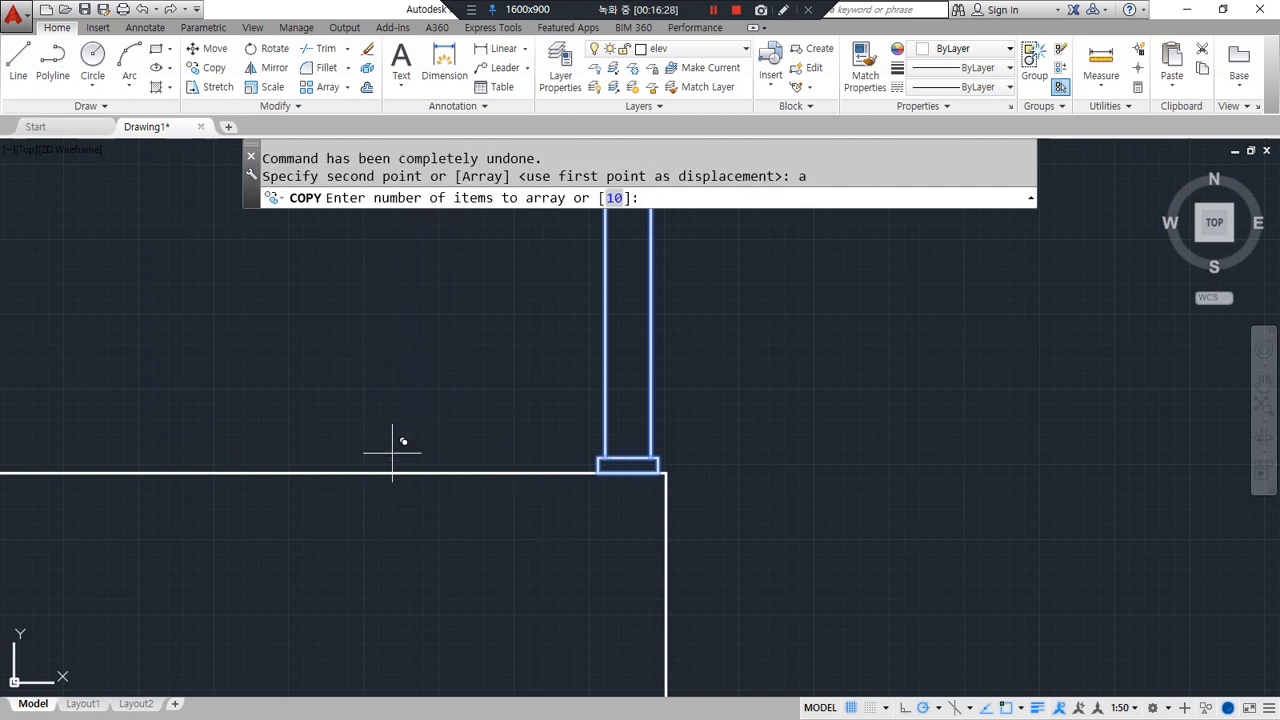
pyautogui.press('Return')
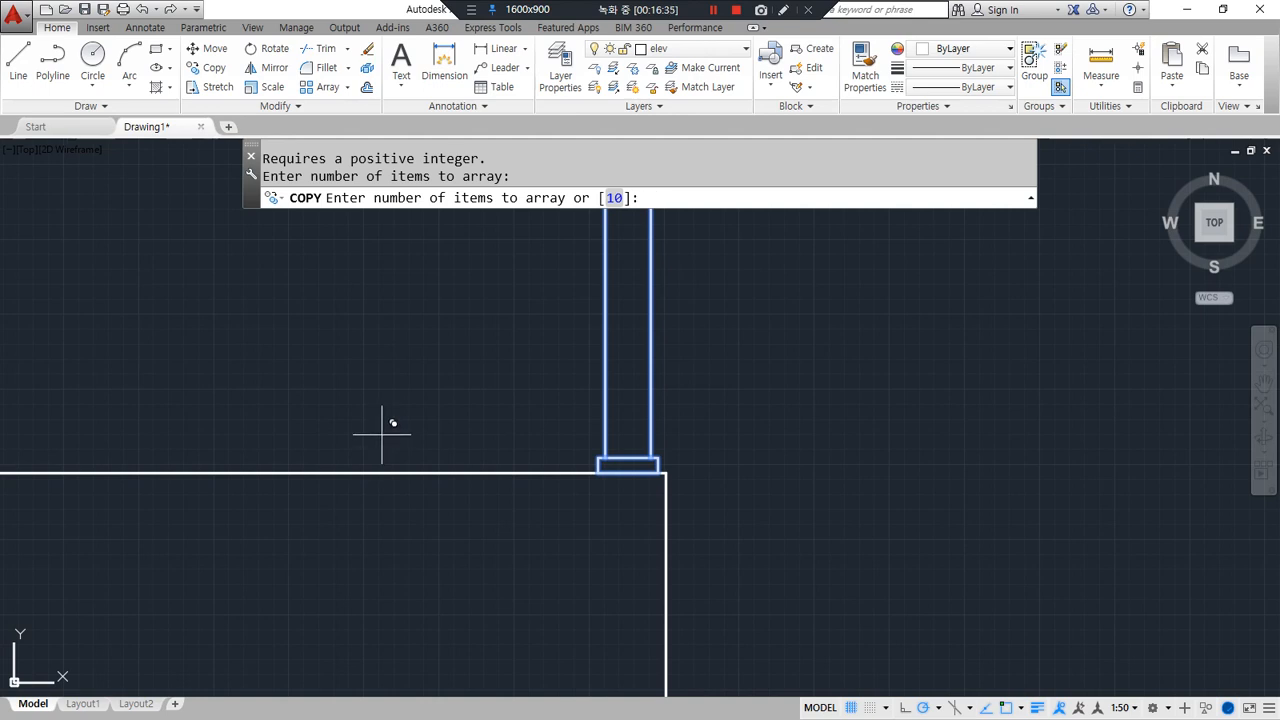
pyautogui.write('10')
pyautogui.press('Return')
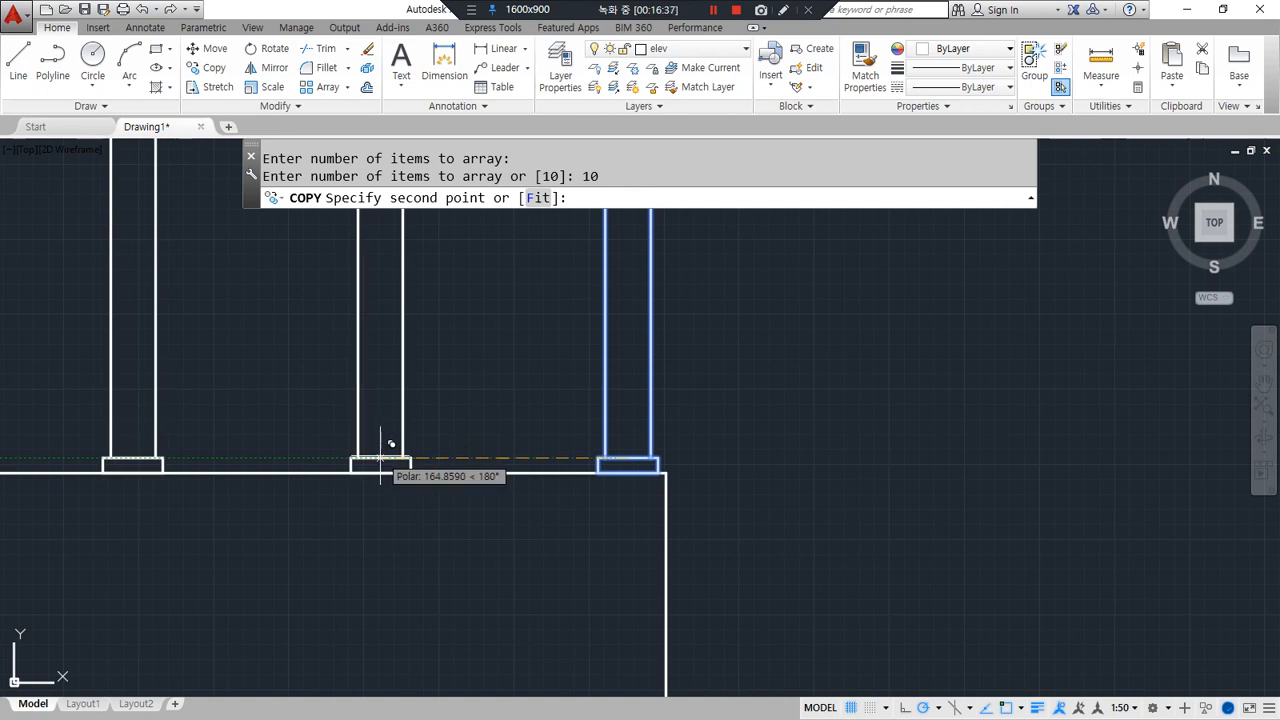
pyautogui.write('300')
pyautogui.press('Return')
pyautogui.press('Return')
pyautogui.scroll(-6, 380, 457)
pyautogui.moveTo(319, 438); pyautogui.dragTo(775, 460, button='middle')
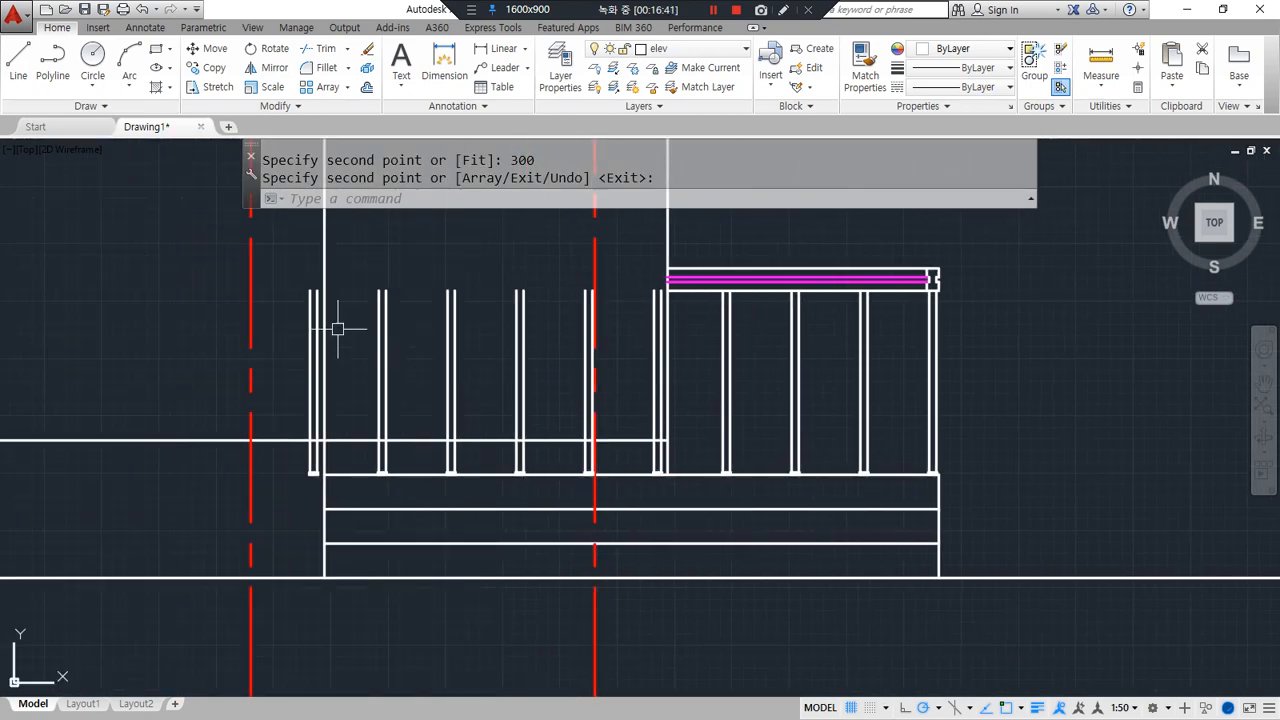
# Erase the arrayed posts that fall on the house side of the wall line
pyautogui.click(283, 259)
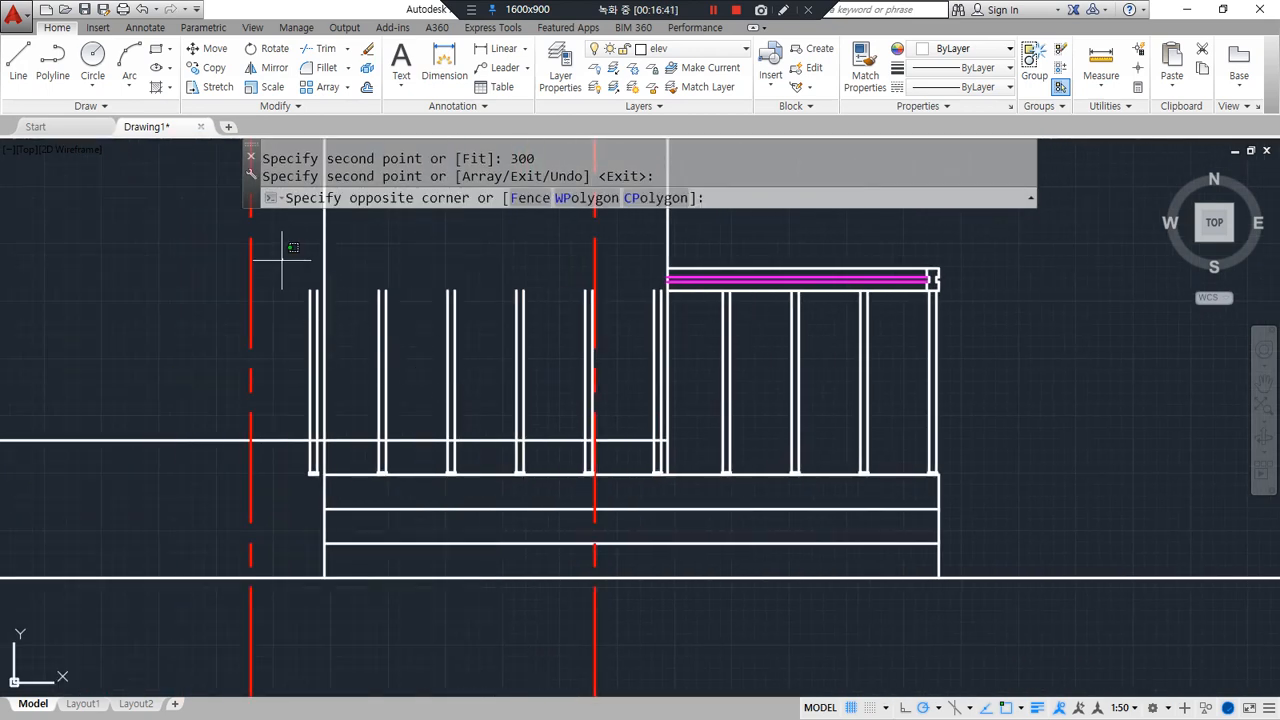
pyautogui.click(659, 484)
pyautogui.write('e')
pyautogui.press('Return')
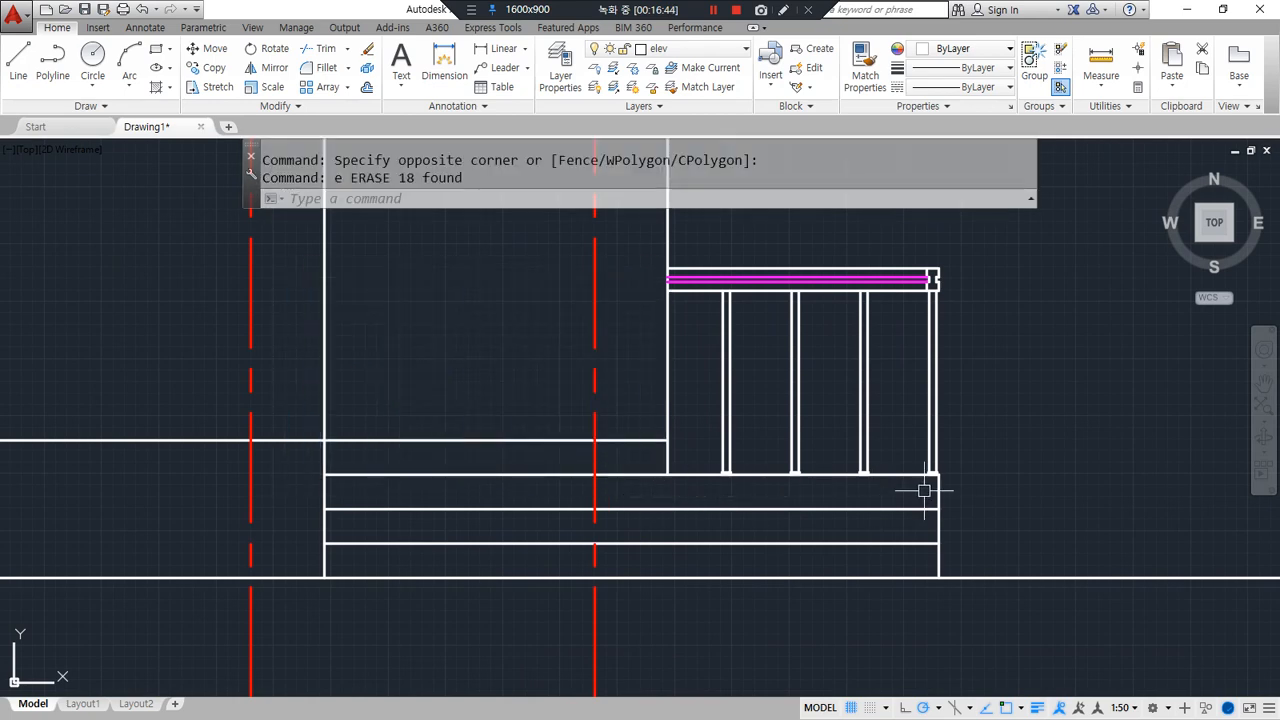
pyautogui.scroll(4, 840, 296)
pyautogui.scroll(-2, 840, 296)
pyautogui.moveTo(720, 572)
pyautogui.mouseDown()
pyautogui.moveTo(640, 591)
pyautogui.moveTo(694, 121)
pyautogui.moveTo(934, 406)
pyautogui.moveTo(615, 459)
pyautogui.mouseUp()
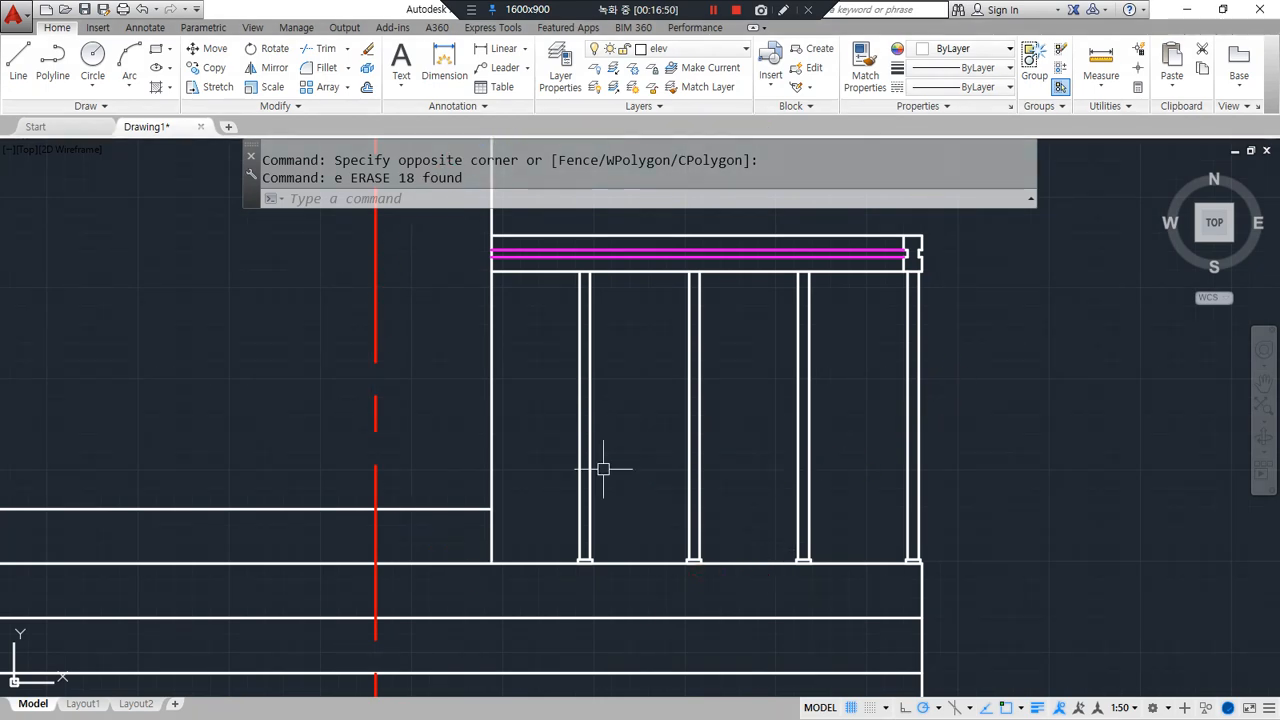
# Copy the outermost post straight down from the platform corner to the two lower step edges and the ground line
pyautogui.scroll(-2, 603, 468)
pyautogui.scroll(2, 763, 480)
pyautogui.moveTo(808, 488)
pyautogui.mouseDown(button='middle')
pyautogui.moveTo(694, 371)
pyautogui.moveTo(631, 495)
pyautogui.moveTo(618, 452)
pyautogui.mouseUp(button='middle')
pyautogui.write('cp')
pyautogui.press('Return')
pyautogui.click(628, 441)
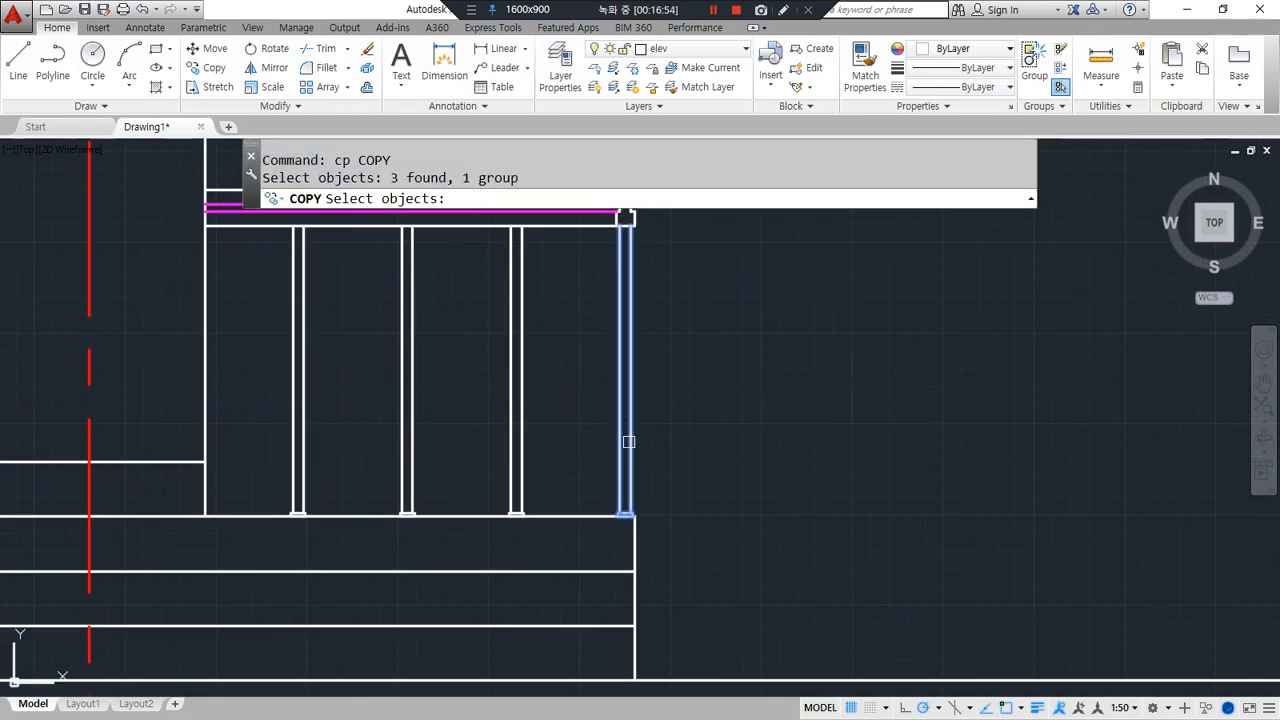
pyautogui.scroll(4, 628, 441)
pyautogui.press('Return')
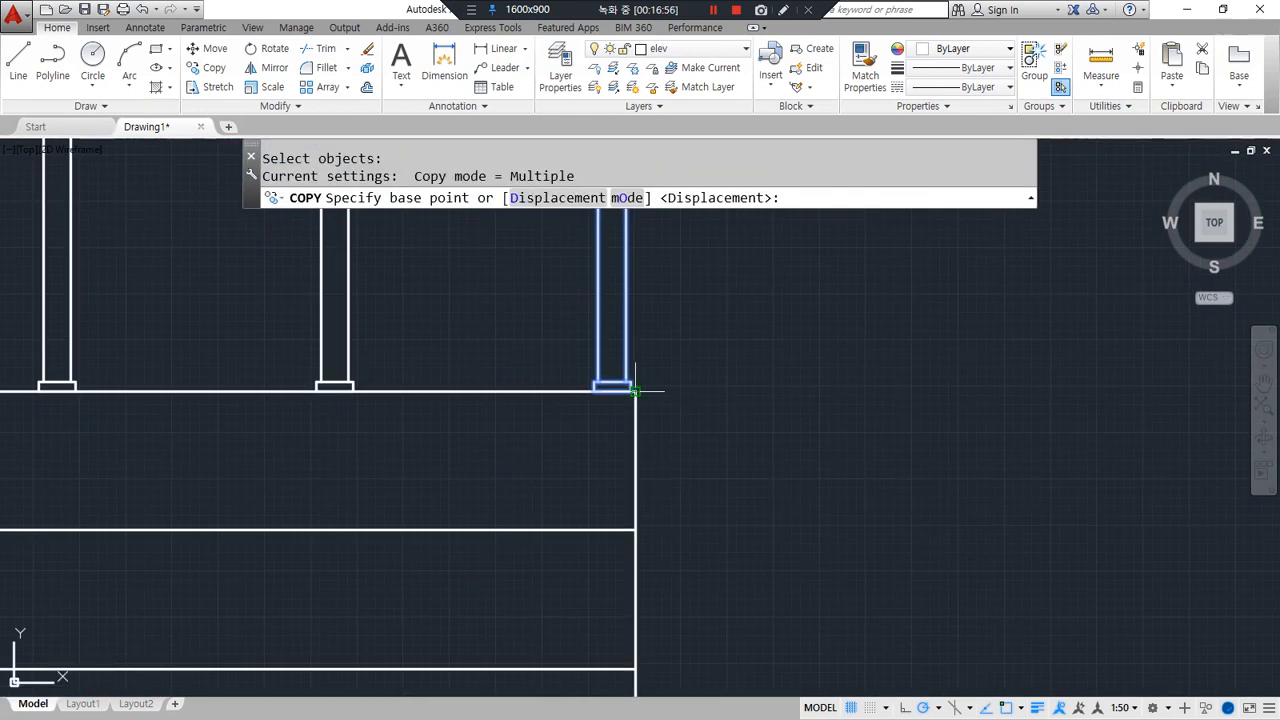
pyautogui.click(634, 390)
pyautogui.click(634, 530)
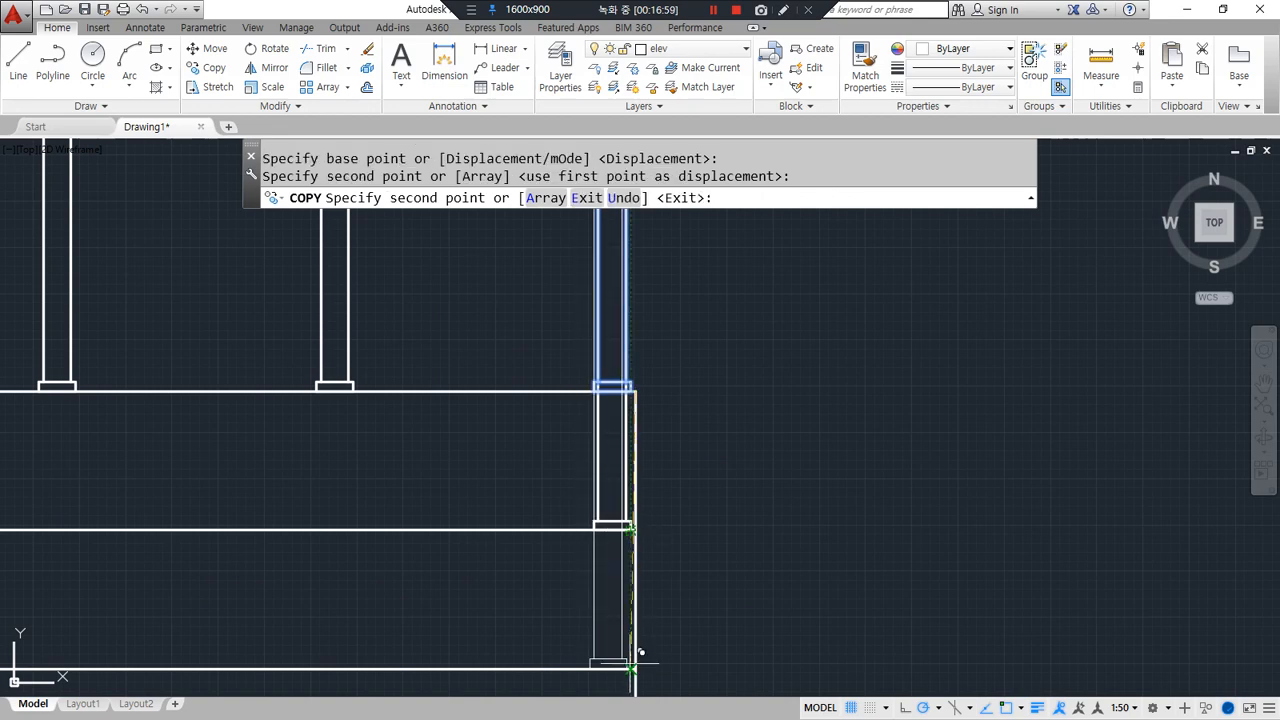
pyautogui.click(634, 668)
pyautogui.hotkey('ctrl', 'z')
pyautogui.click(635, 668)
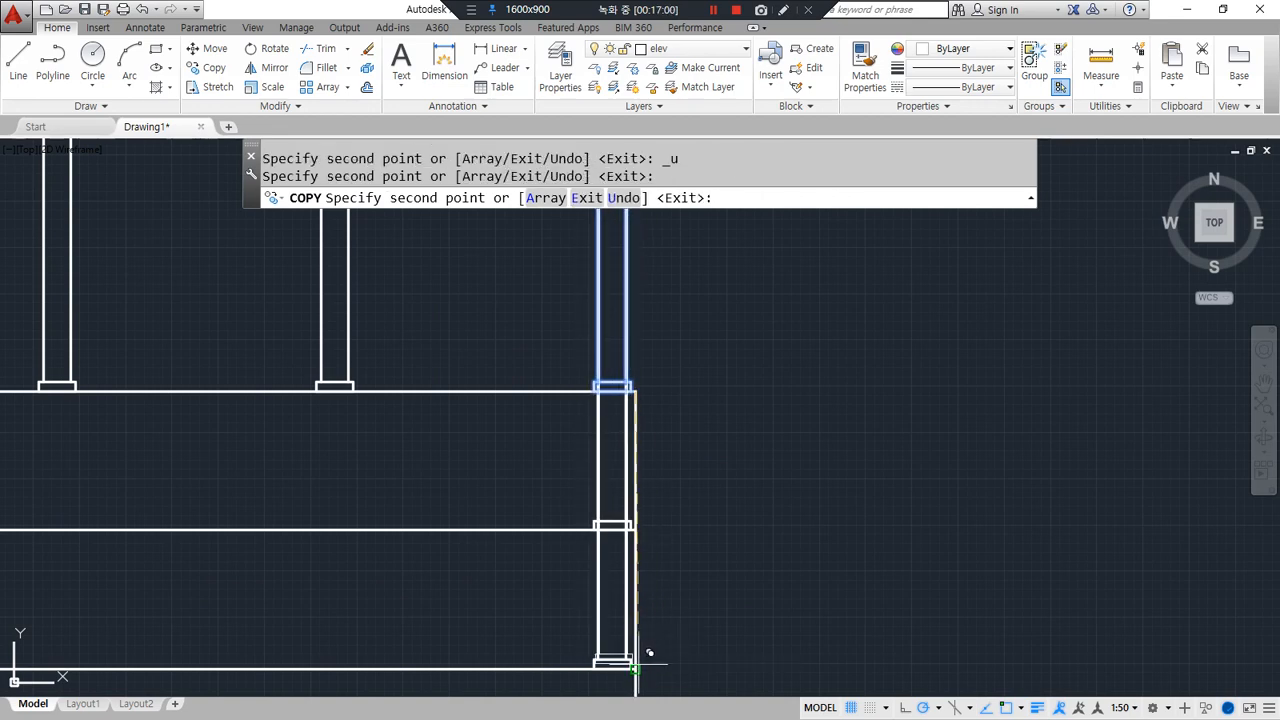
pyautogui.moveTo(661, 644); pyautogui.dragTo(640, 440, button='middle')
pyautogui.press('Return')
pyautogui.scroll(-5, 610, 592)
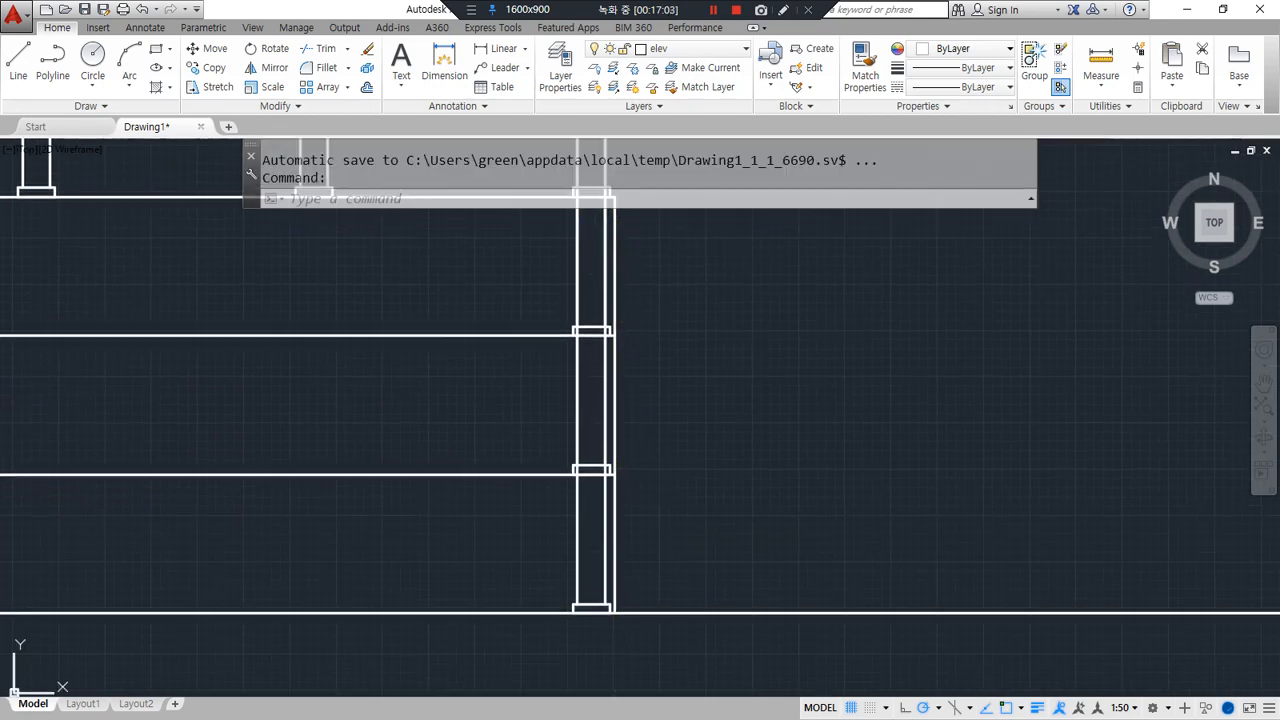
pyautogui.scroll(2, 598, 620)
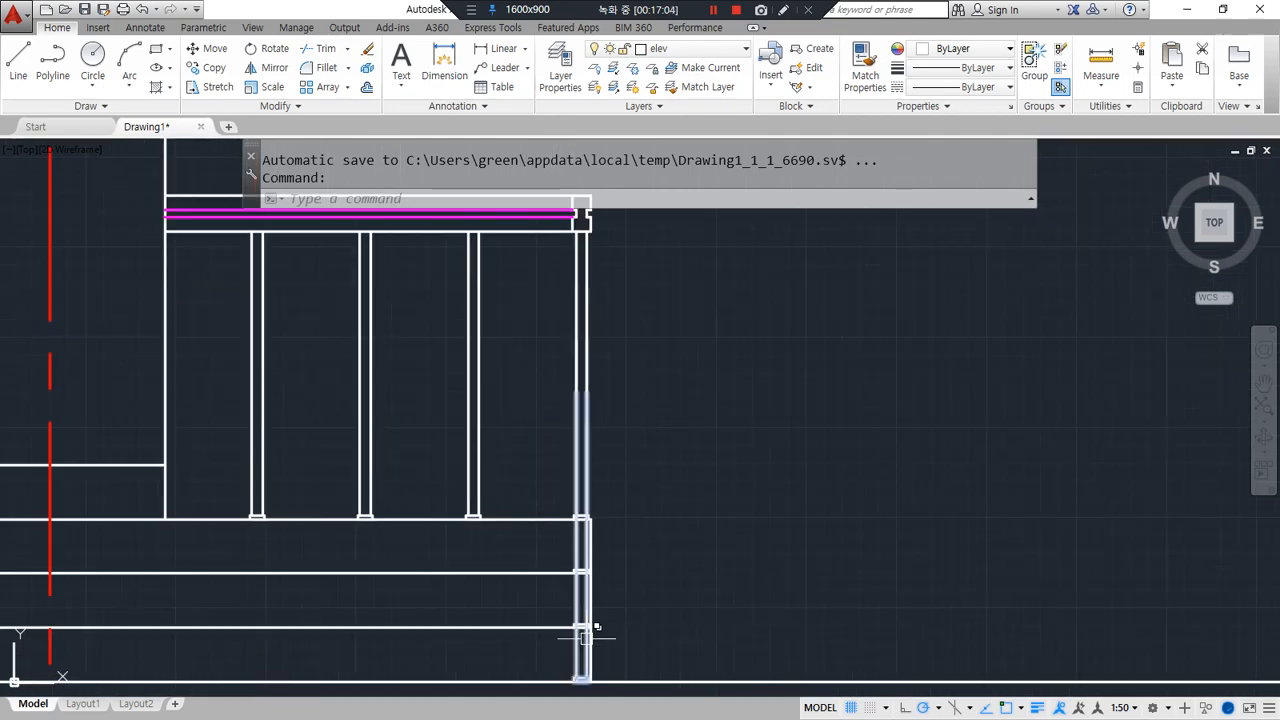
pyautogui.click(586, 642)
pyautogui.press('Escape')
pyautogui.press('Escape')
pyautogui.click(549, 310)
pyautogui.click(603, 313)
pyautogui.click(589, 323)
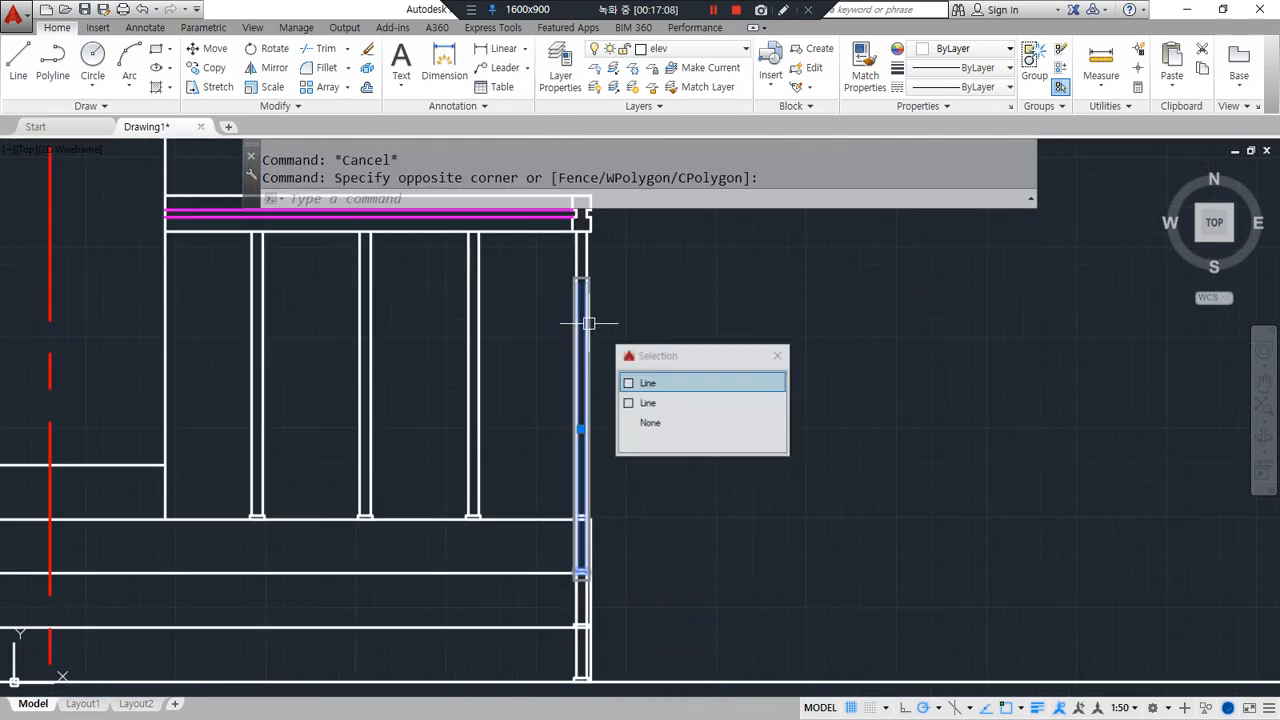
pyautogui.click(628, 432)
pyautogui.scroll(2, 589, 447)
pyautogui.click(579, 320)
pyautogui.press('Escape')
pyautogui.scroll(-4, 608, 286)
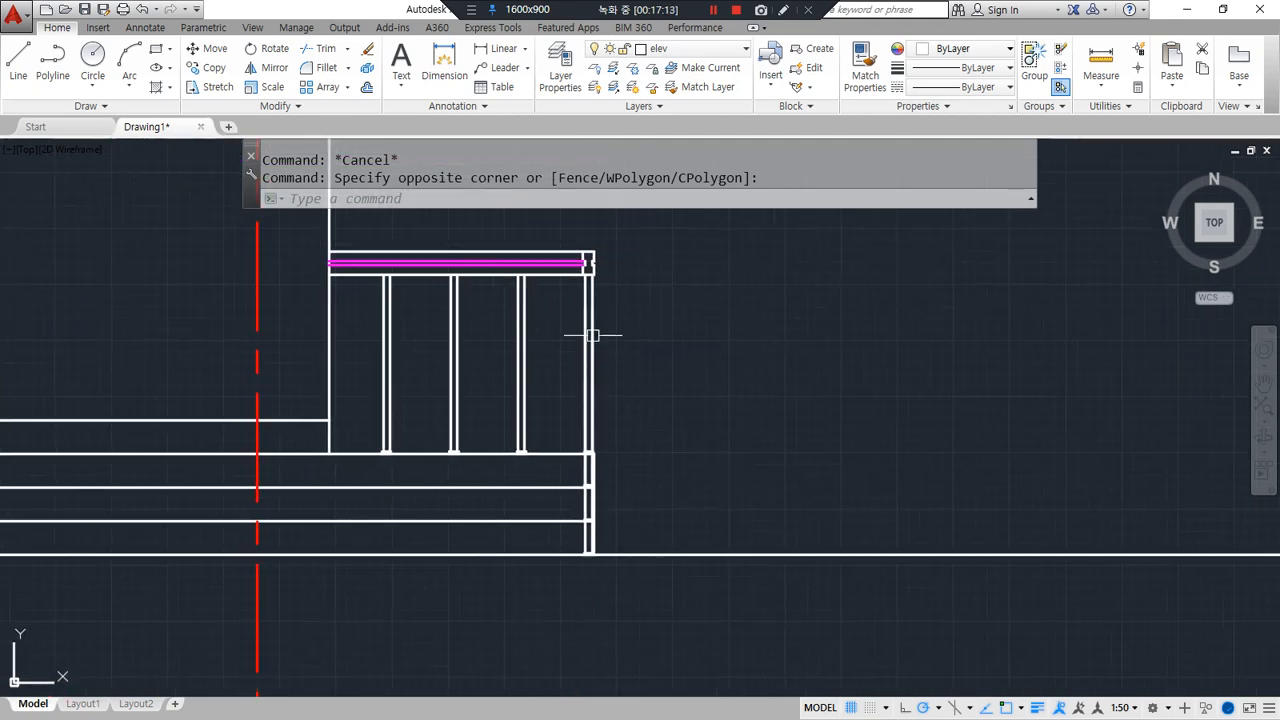
# Erase the original outermost post and its two intermediate copies, keeping only the one standing on the ground line
pyautogui.click(590, 289)
pyautogui.write('e')
pyautogui.press('Return')
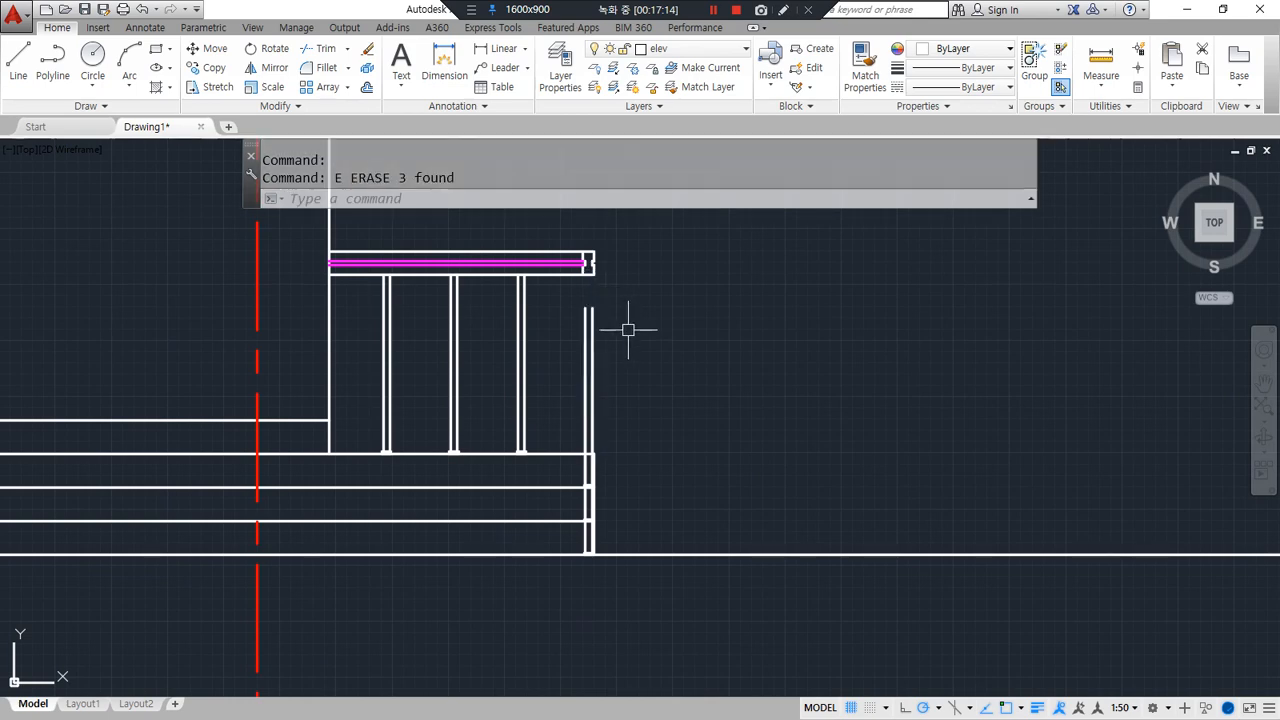
pyautogui.click(591, 326)
pyautogui.write('e')
pyautogui.press('Escape')
pyautogui.click(588, 357)
pyautogui.write('e')
pyautogui.press('Return')
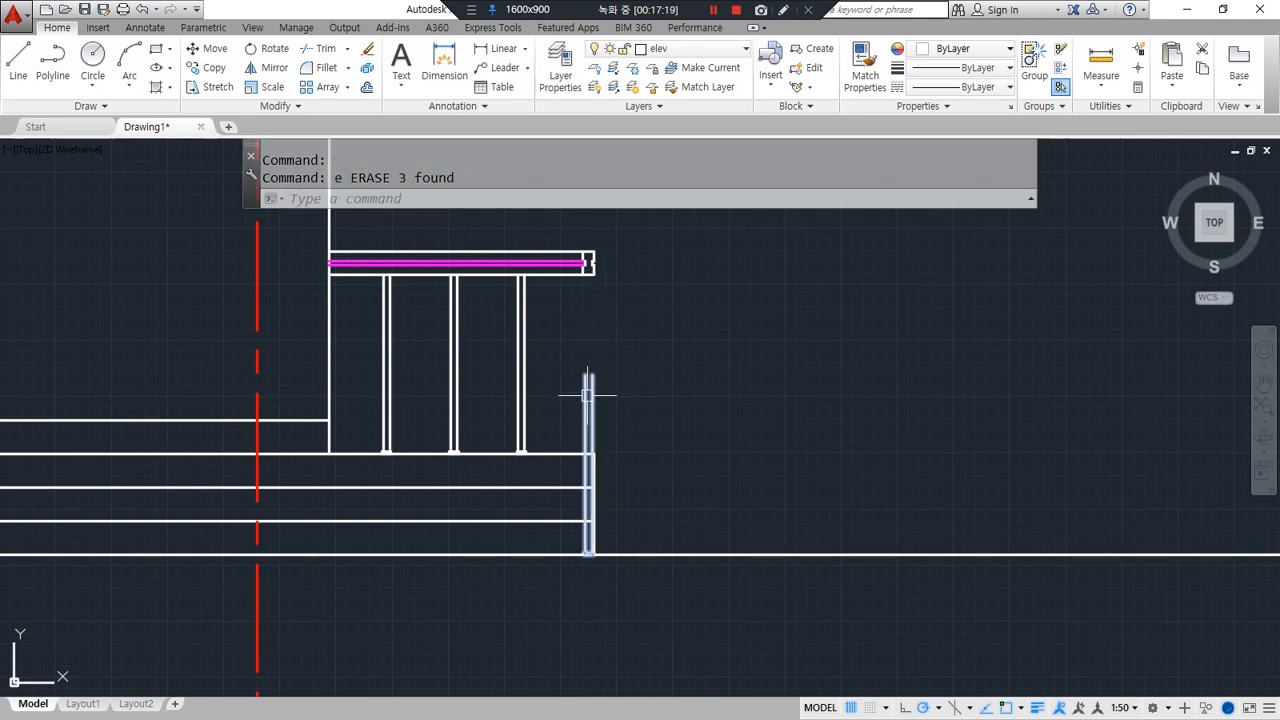
# Copy the handrail end profile from its lower edge midpoint straight down onto the top of the ground-level post
pyautogui.scroll(4, 586, 260)
pyautogui.write('cp')
pyautogui.press('Return')
pyautogui.click(560, 217)
pyautogui.click(651, 330)
pyautogui.press('Return')
pyautogui.click(598, 292)
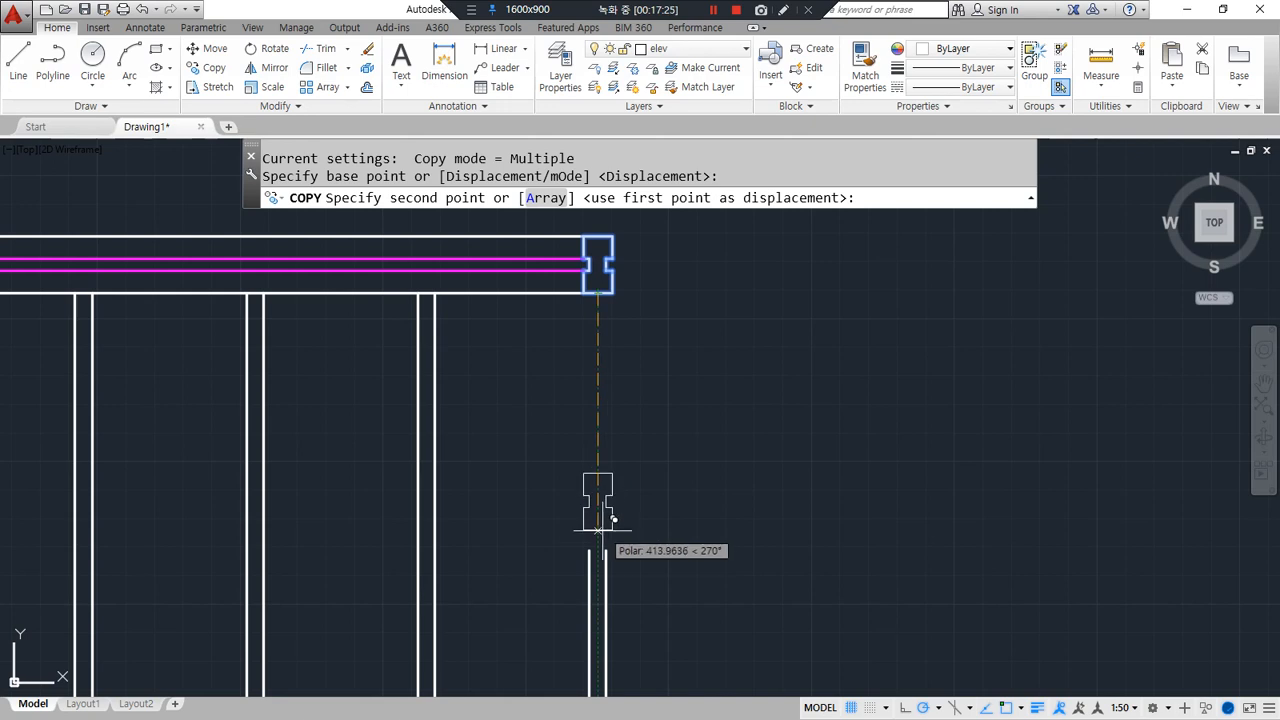
pyautogui.scroll(4, 598, 545)
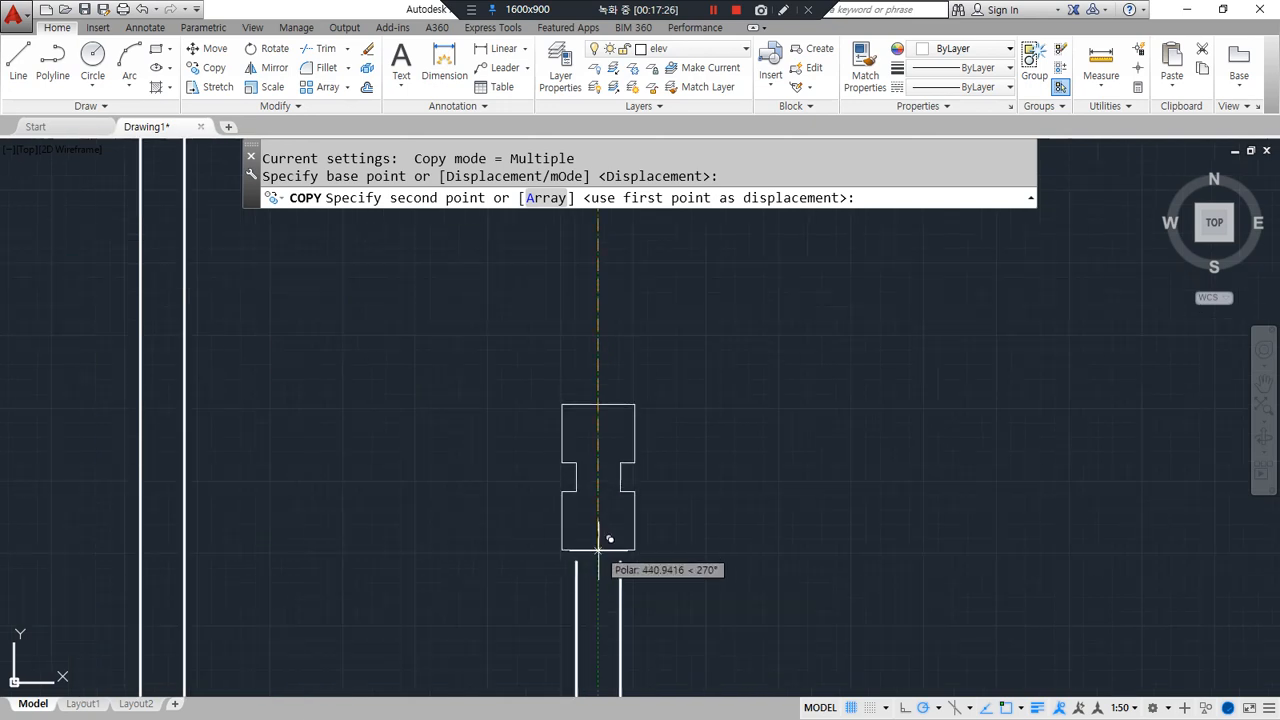
pyautogui.click(598, 562)
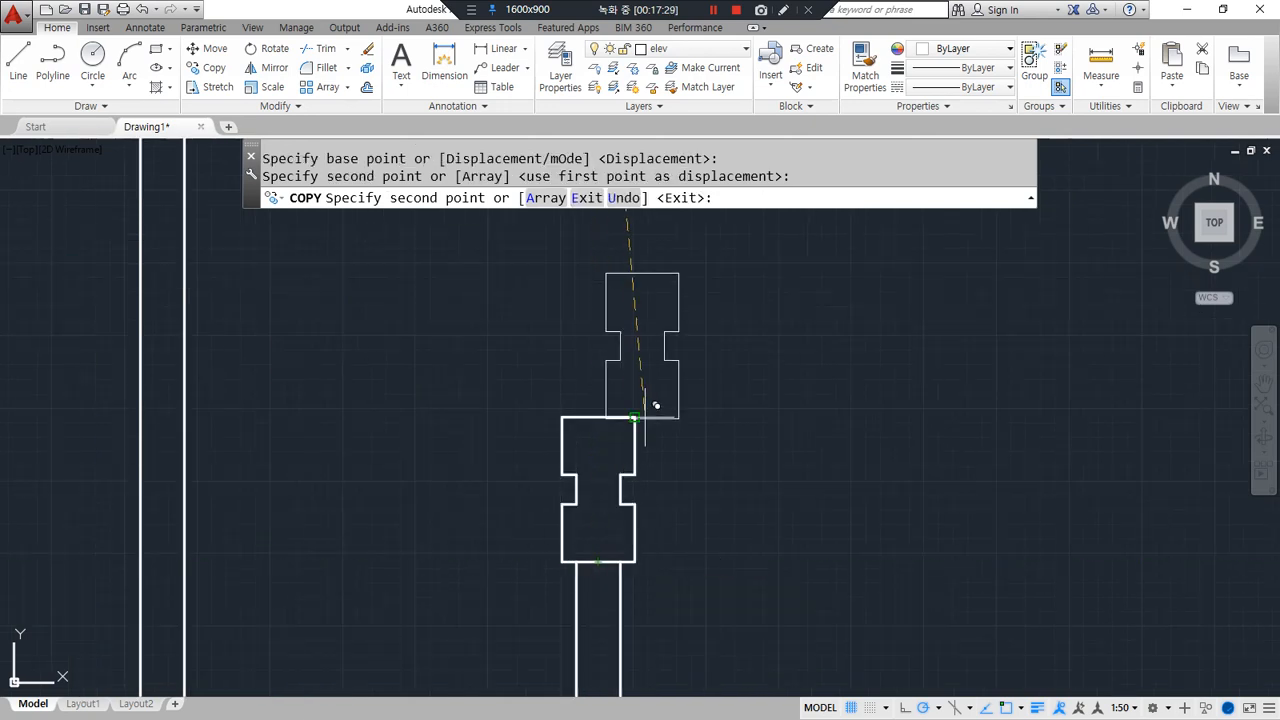
pyautogui.press('Return')
# Draw two vertical lines joining the copied profile's upper corners to the lower corners of the original handrail profile
pyautogui.moveTo(655, 400); pyautogui.dragTo(641, 529, button='middle')
pyautogui.write('l')
pyautogui.press('Return')
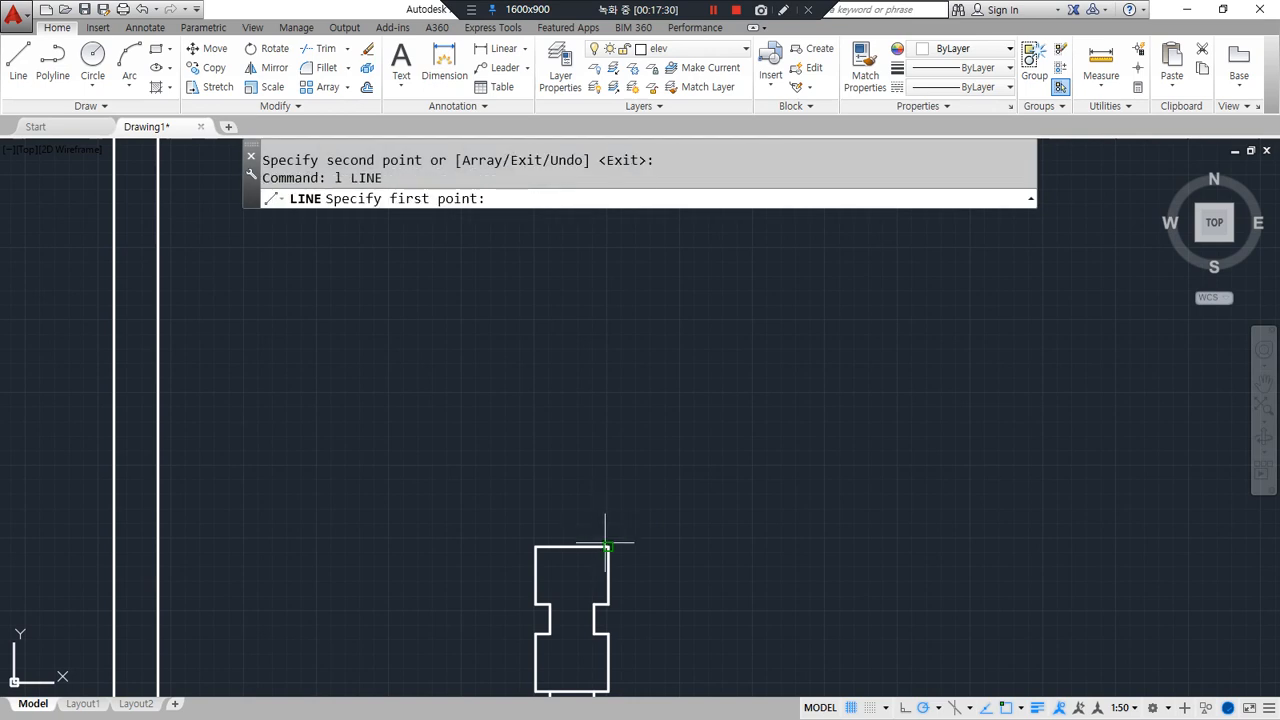
pyautogui.click(605, 545)
pyautogui.scroll(-3, 605, 545)
pyautogui.click(603, 321)
pyautogui.press('Return')
pyautogui.press('Return')
pyautogui.click(575, 520)
pyautogui.click(575, 320)
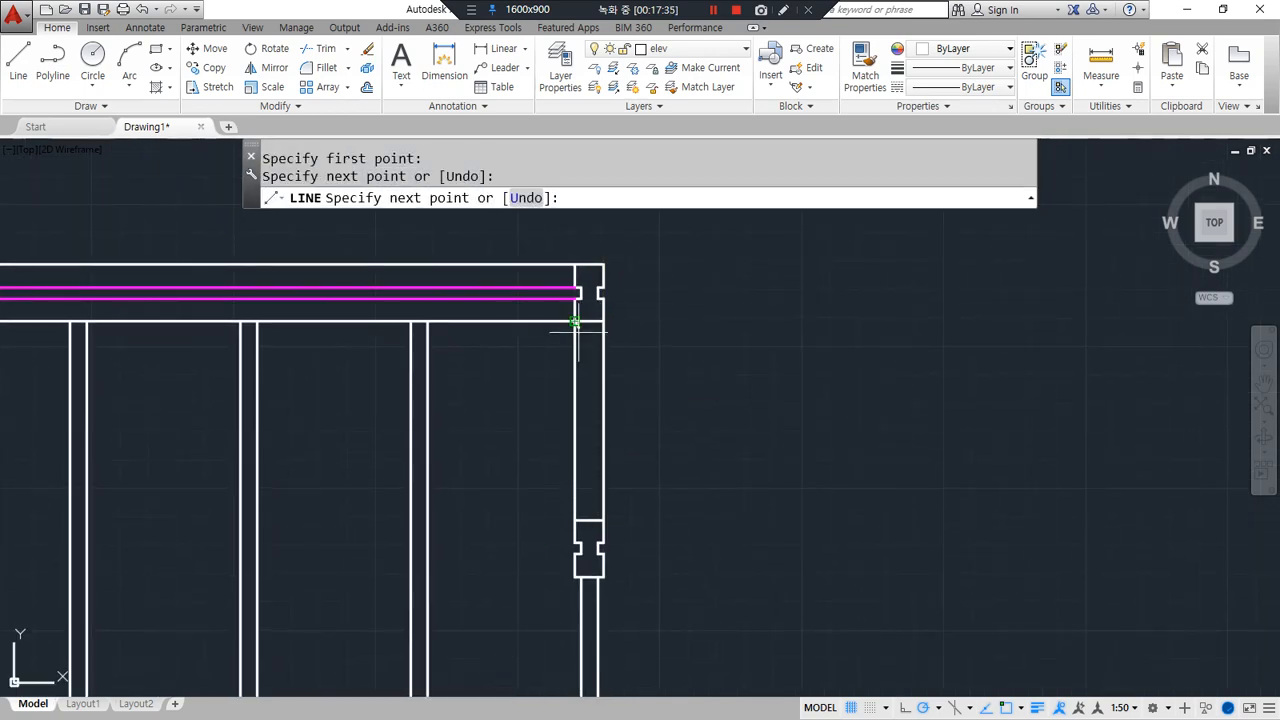
pyautogui.press('Return')
# Erase the notch lines on both sides of the upper handrail end profile
pyautogui.scroll(2, 572, 297)
pyautogui.click(522, 308)
pyautogui.click(690, 400)
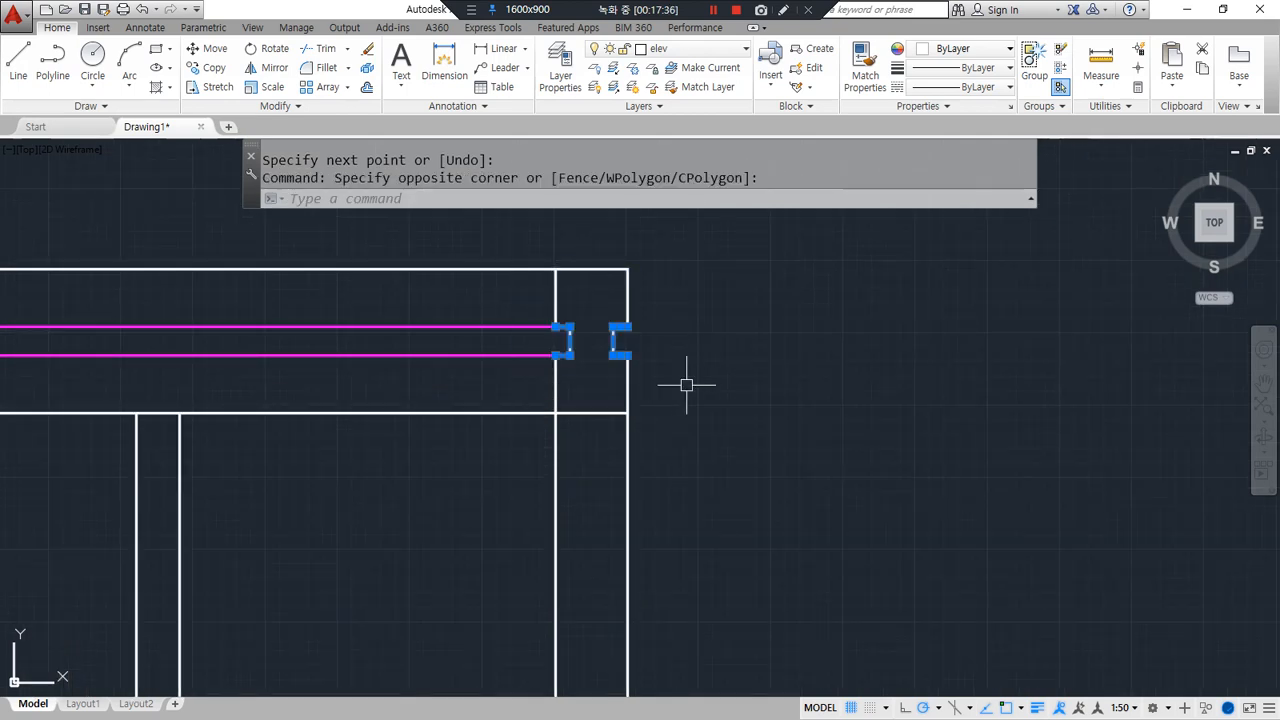
pyautogui.write('e')
pyautogui.press('Return')
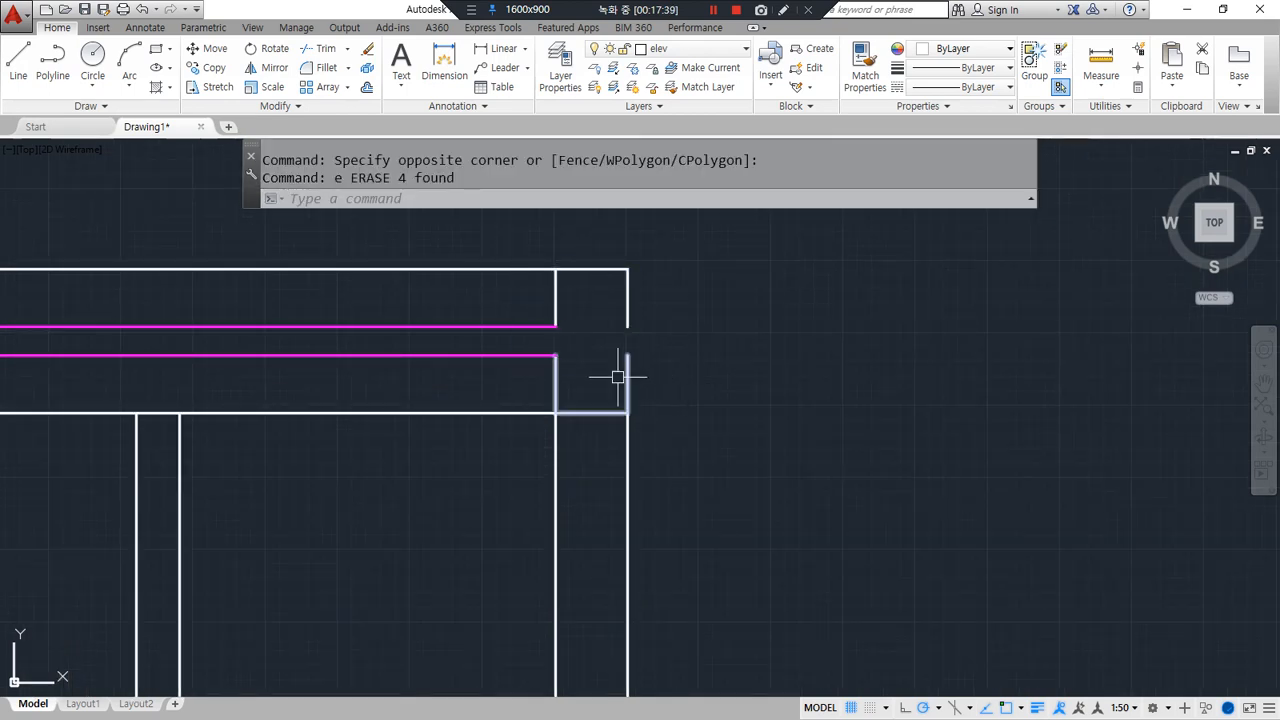
# Try to join the upper and lower halves of the handrail end profile
pyautogui.write('j')
pyautogui.press('Return')
pyautogui.click(614, 371)
pyautogui.click(624, 355)
pyautogui.click(626, 310)
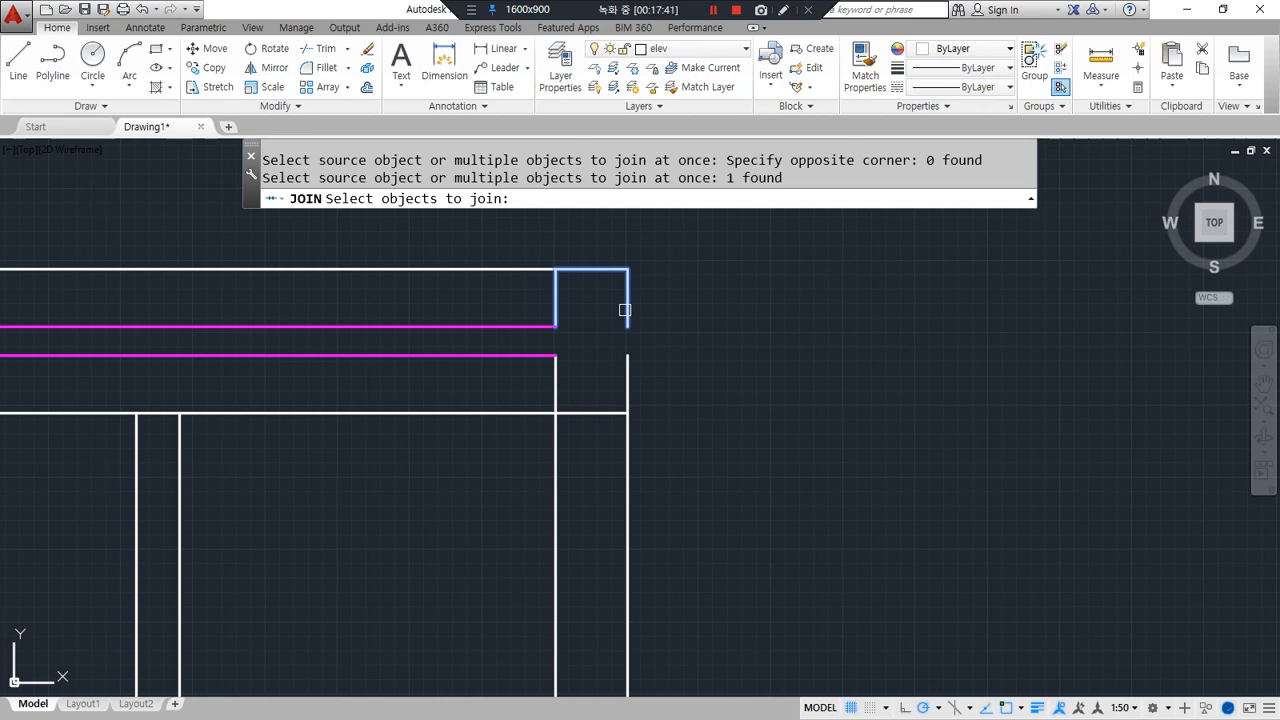
pyautogui.click(627, 368)
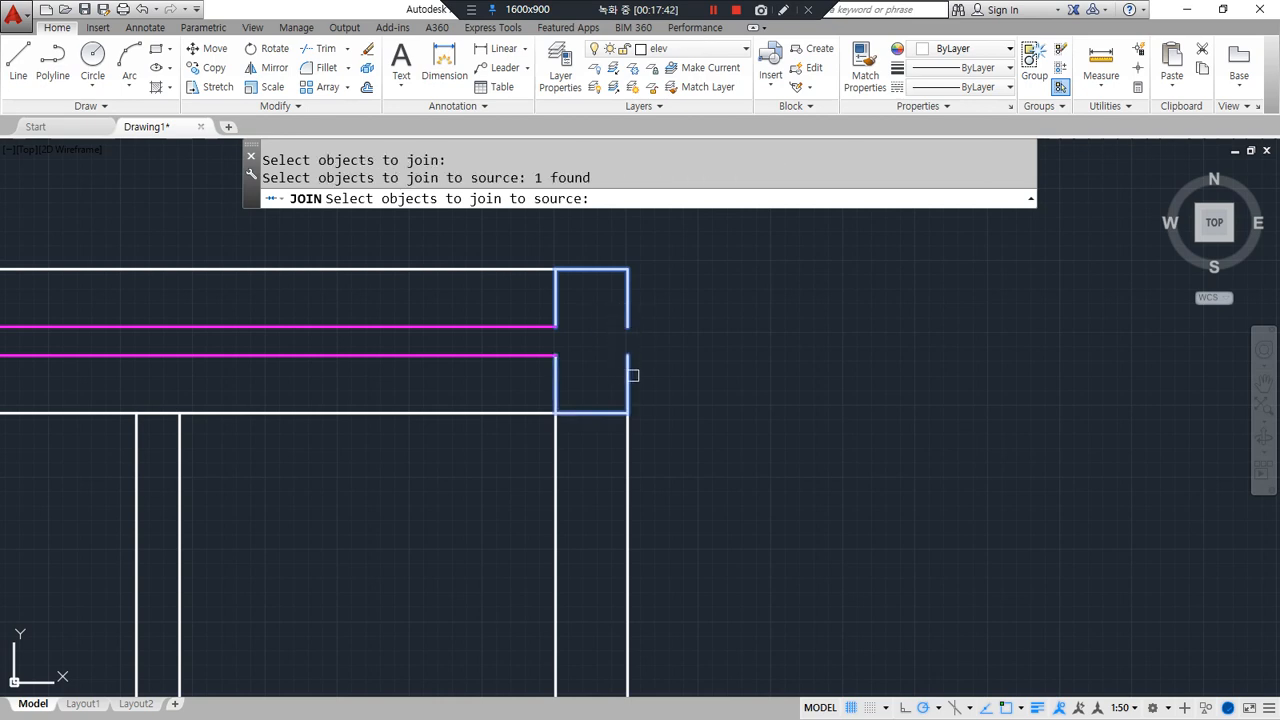
pyautogui.press('Return')
pyautogui.press('Escape')
# Explode both halves of the upper handrail end profile into separate lines
pyautogui.write('x')
pyautogui.press('Return')
pyautogui.click(628, 368)
pyautogui.click(626, 310)
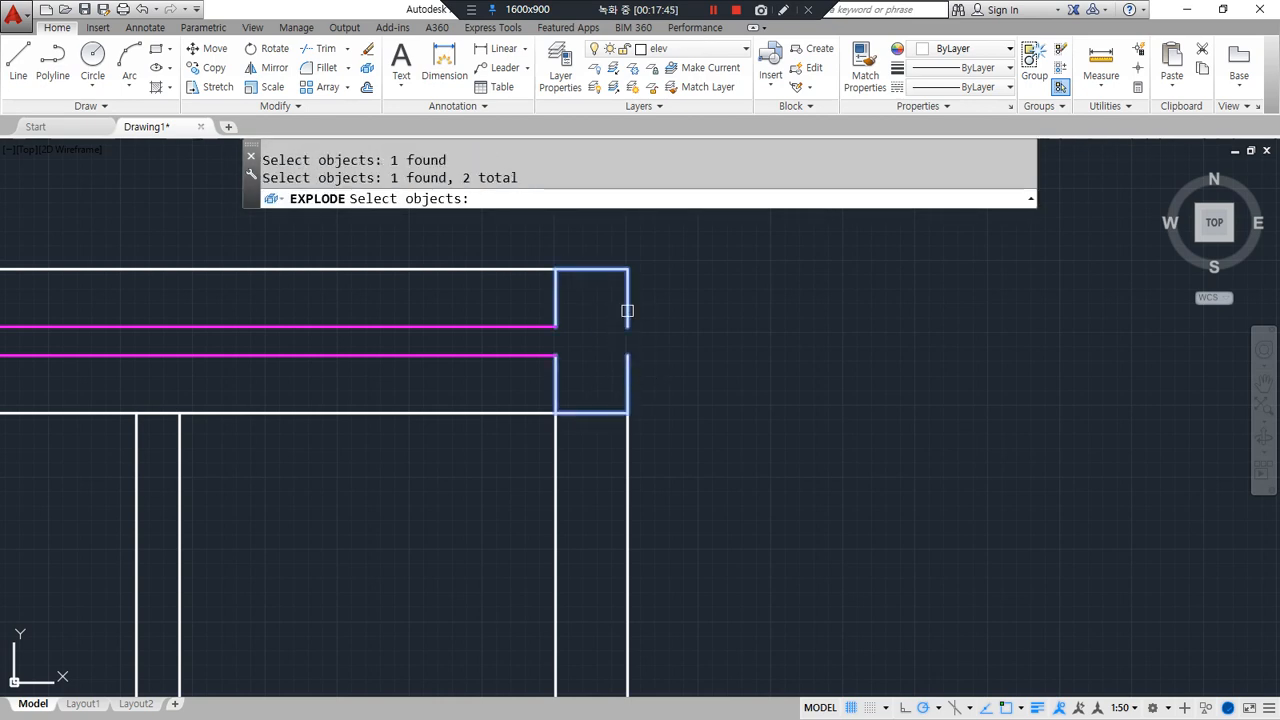
pyautogui.press('Return')
# Join the split vertical lines on the outer and house-side edges of the upper end profile, closing both notch gaps
pyautogui.write('j')
pyautogui.press('Return')
pyautogui.click(626, 371)
pyautogui.click(624, 320)
pyautogui.press('Return')
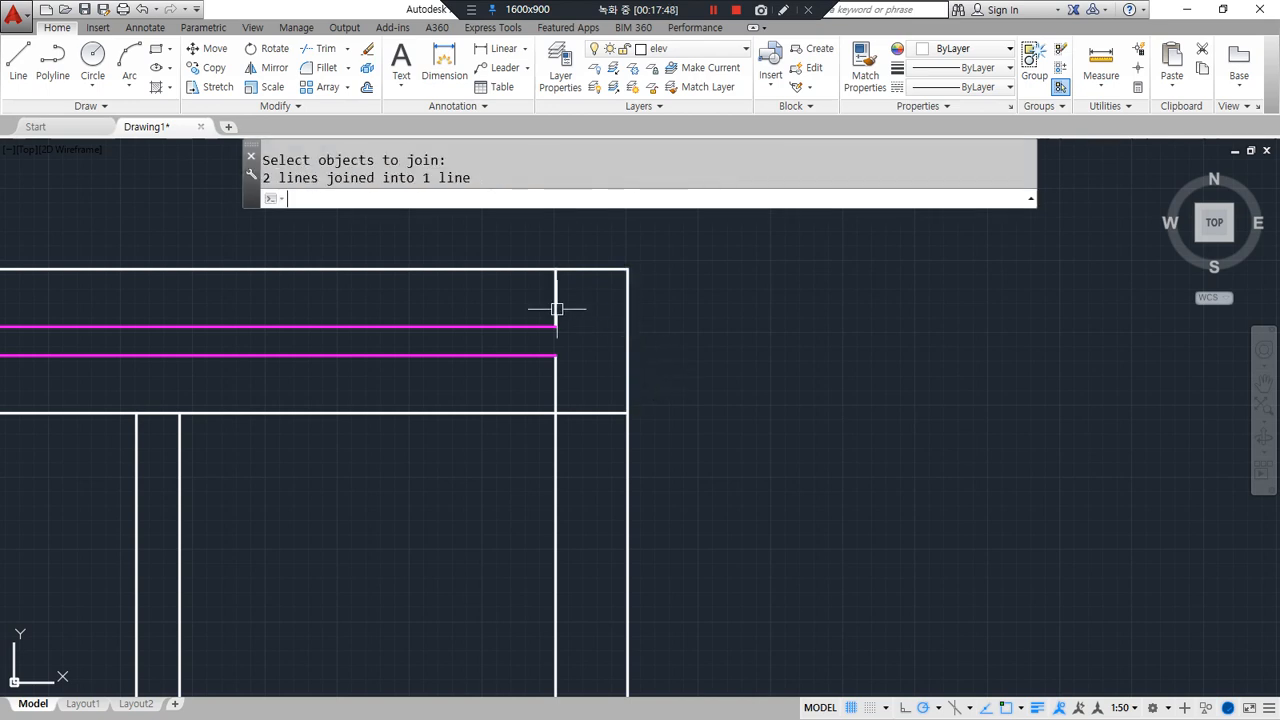
pyautogui.press('Return')
pyautogui.click(555, 306)
pyautogui.click(555, 368)
pyautogui.press('Return')
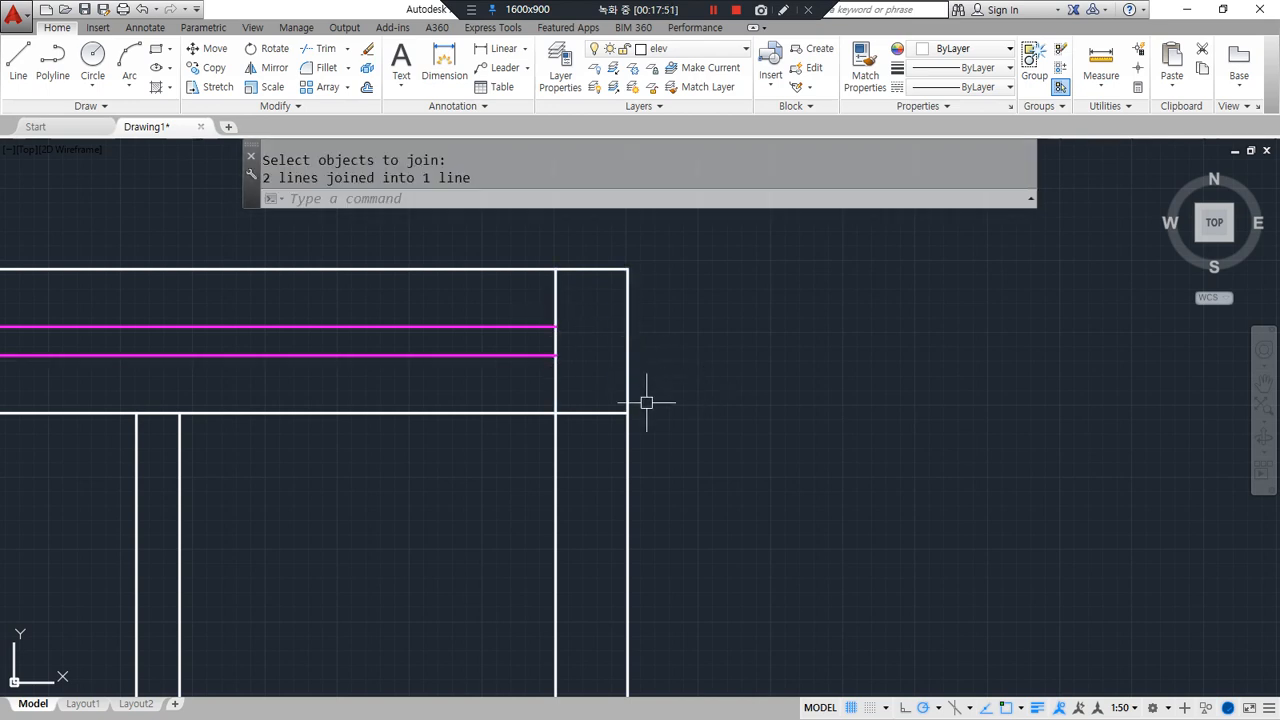
# Erase the short horizontal line crossing between the vertical edges at the upper end profile's base
pyautogui.write('tr')
pyautogui.press('Return')
pyautogui.press('Return')
pyautogui.click(596, 412)
pyautogui.press('Return')
pyautogui.click(596, 412)
pyautogui.write('e')
pyautogui.press('Return')
pyautogui.scroll(-2, 757, 457)
pyautogui.moveTo(757, 457); pyautogui.dragTo(767, 408, button='middle')
pyautogui.scroll(2, 740, 502)
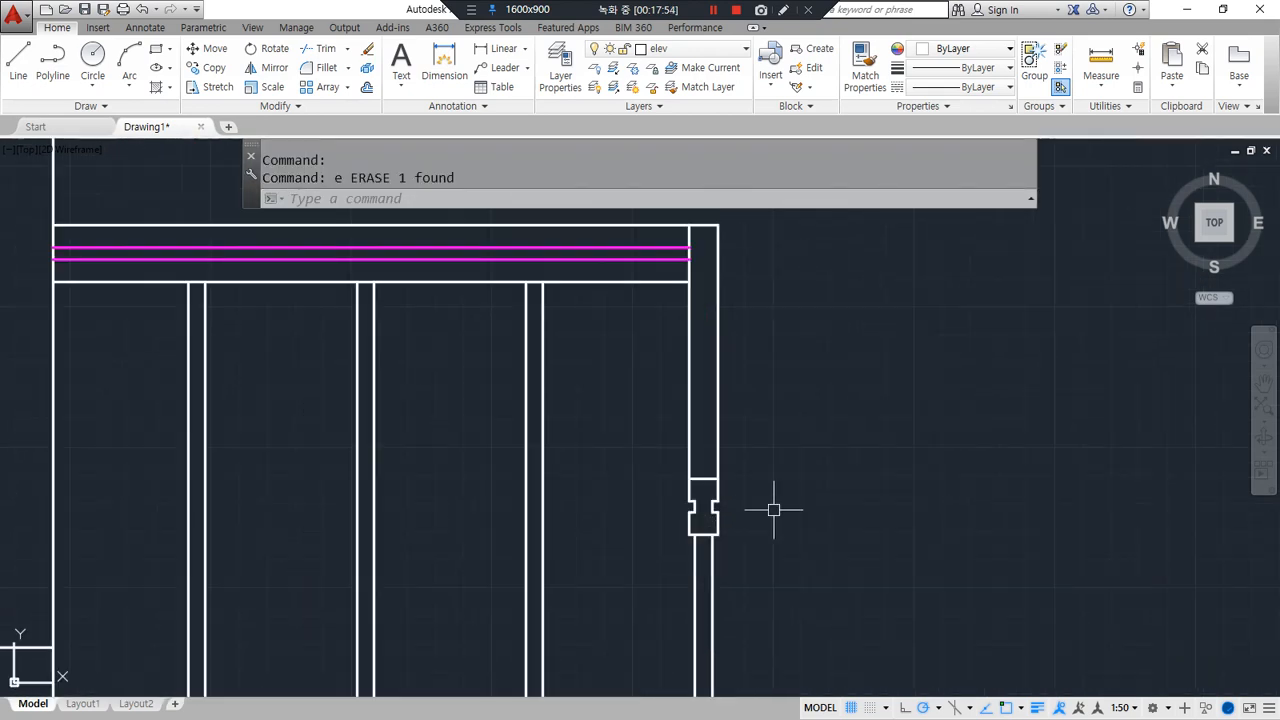
# Trim the platform and step lines where they cross between the two vertical edges of the railing's end post
pyautogui.scroll(-2, 815, 497)
pyautogui.moveTo(814, 491); pyautogui.dragTo(849, 434, button='middle')
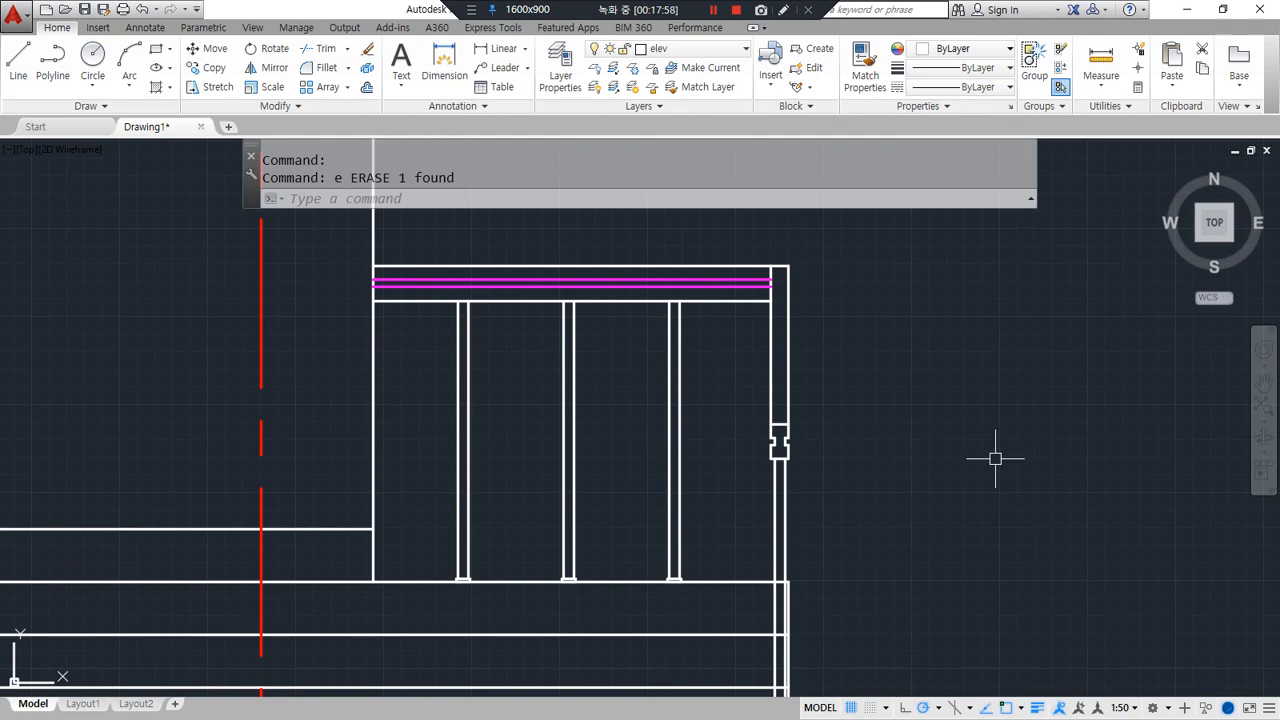
pyautogui.scroll(-2, 995, 458)
pyautogui.scroll(4, 826, 491)
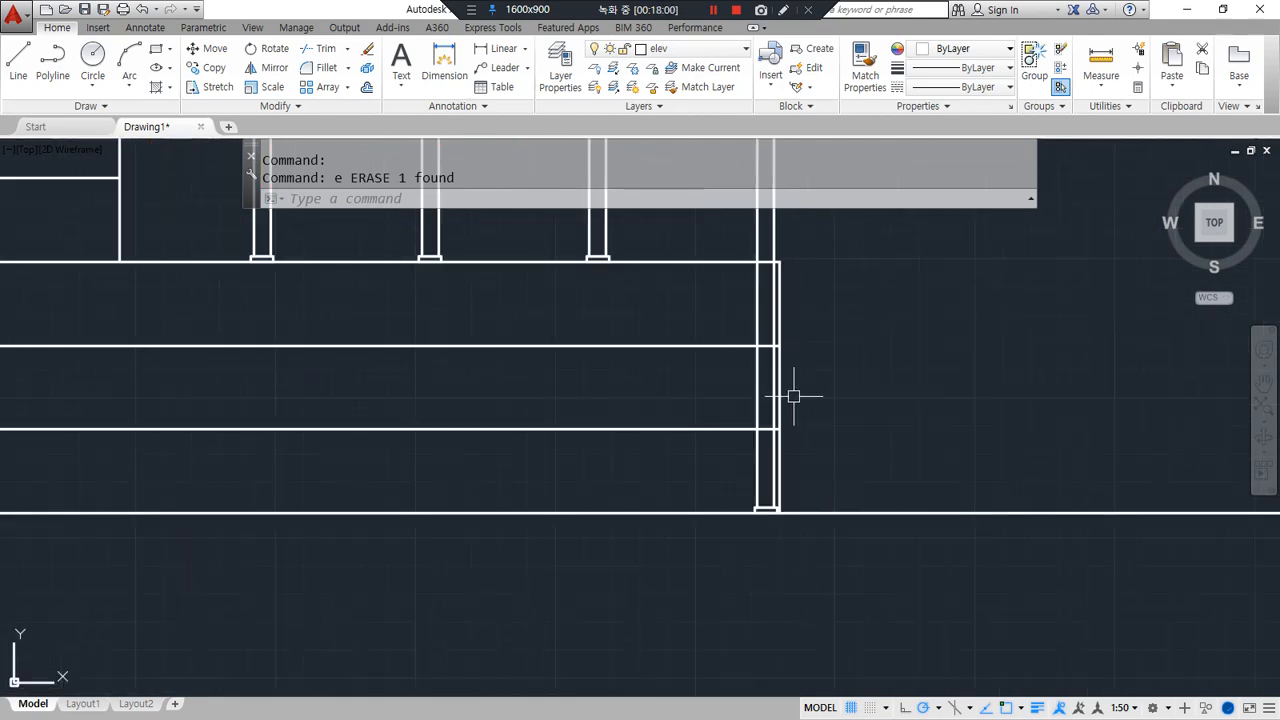
pyautogui.write('tr')
pyautogui.press('Return')
pyautogui.scroll(2, 760, 417)
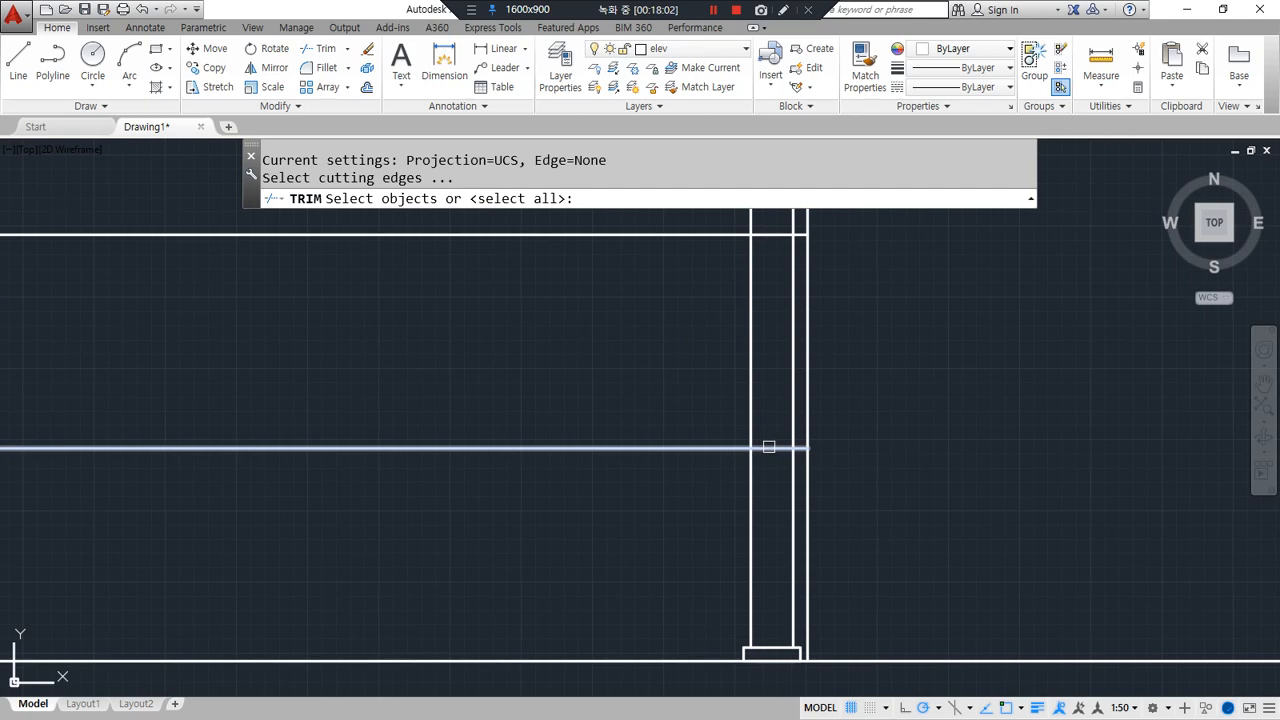
pyautogui.press('Return')
pyautogui.moveTo(770, 446); pyautogui.dragTo(769, 495, button='middle')
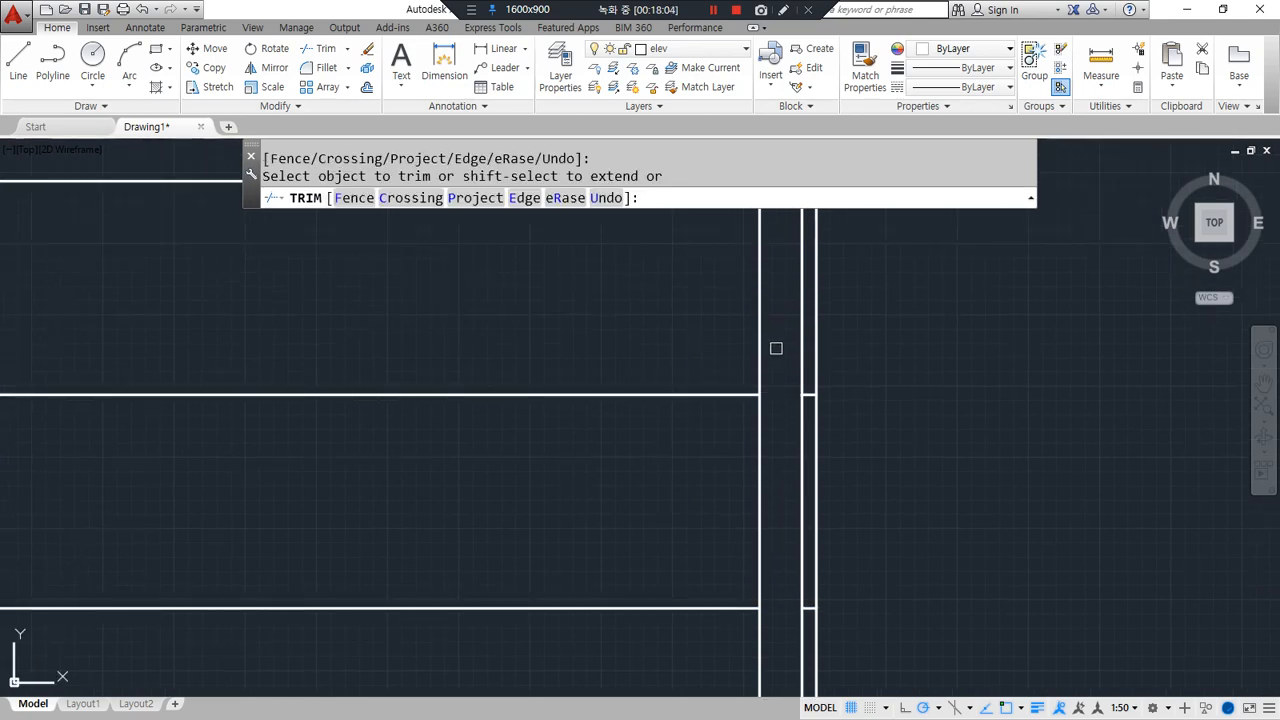
pyautogui.scroll(-2, 776, 348)
pyautogui.press('Return')
pyautogui.scroll(-4, 837, 480)
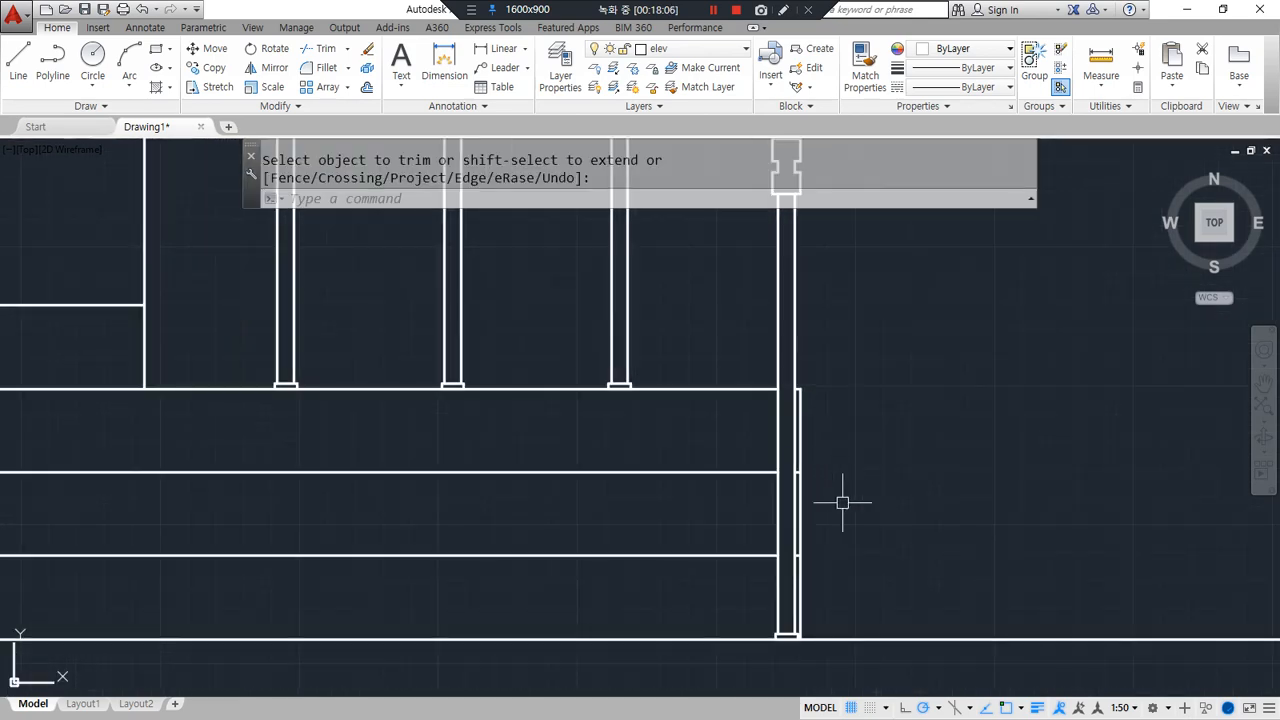
pyautogui.moveTo(811, 625)
pyautogui.mouseDown()
pyautogui.moveTo(855, 387)
pyautogui.moveTo(792, 599)
pyautogui.mouseUp()
pyautogui.press('Escape')
pyautogui.moveTo(865, 377); pyautogui.dragTo(891, 533, button='middle')
pyautogui.moveTo(833, 505); pyautogui.dragTo(837, 283)
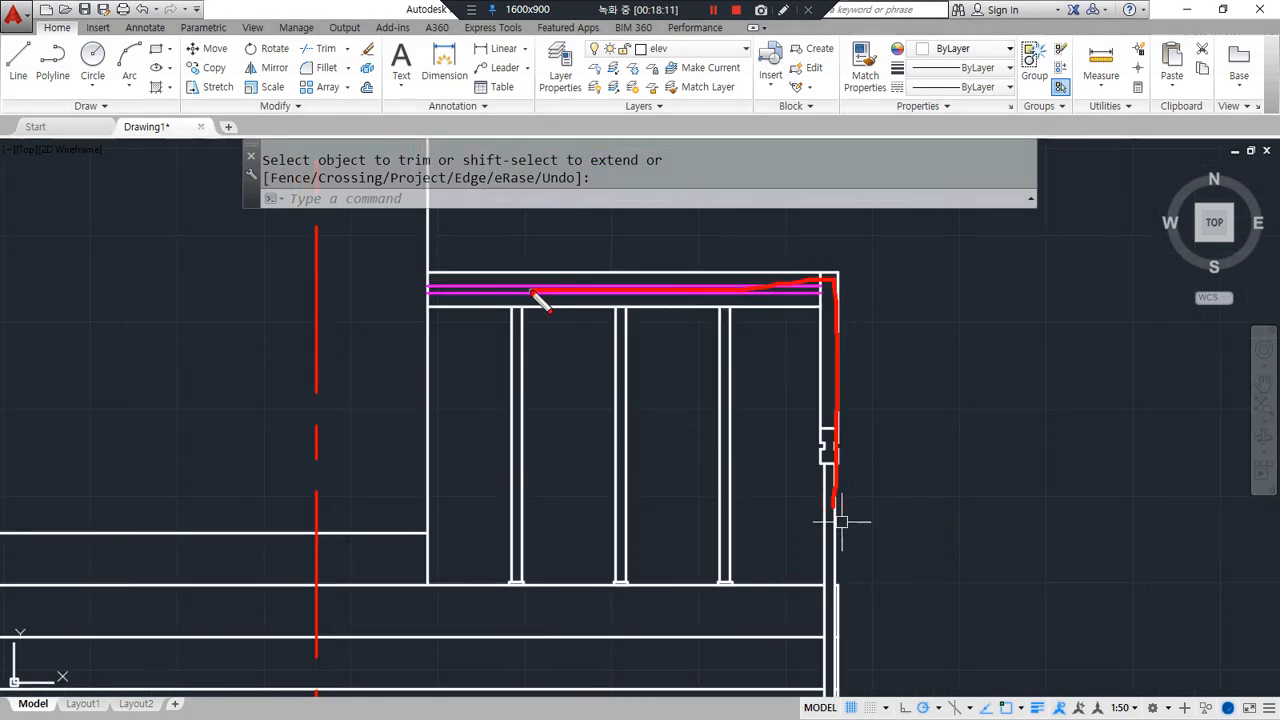
pyautogui.press('Escape')
pyautogui.moveTo(591, 517); pyautogui.dragTo(660, 463, button='middle')
pyautogui.scroll(-2, 651, 494)
pyautogui.scroll(2, 638, 508)
pyautogui.moveTo(723, 428)
pyautogui.mouseDown(button='middle')
pyautogui.moveTo(634, 483)
pyautogui.moveTo(640, 442)
pyautogui.mouseUp(button='middle')
pyautogui.write('z')
pyautogui.press('space')
pyautogui.press('space')
pyautogui.moveTo(616, 362); pyautogui.dragTo(614, 394)
pyautogui.press('Escape')
pyautogui.moveTo(620, 431); pyautogui.dragTo(617, 413, button='middle')
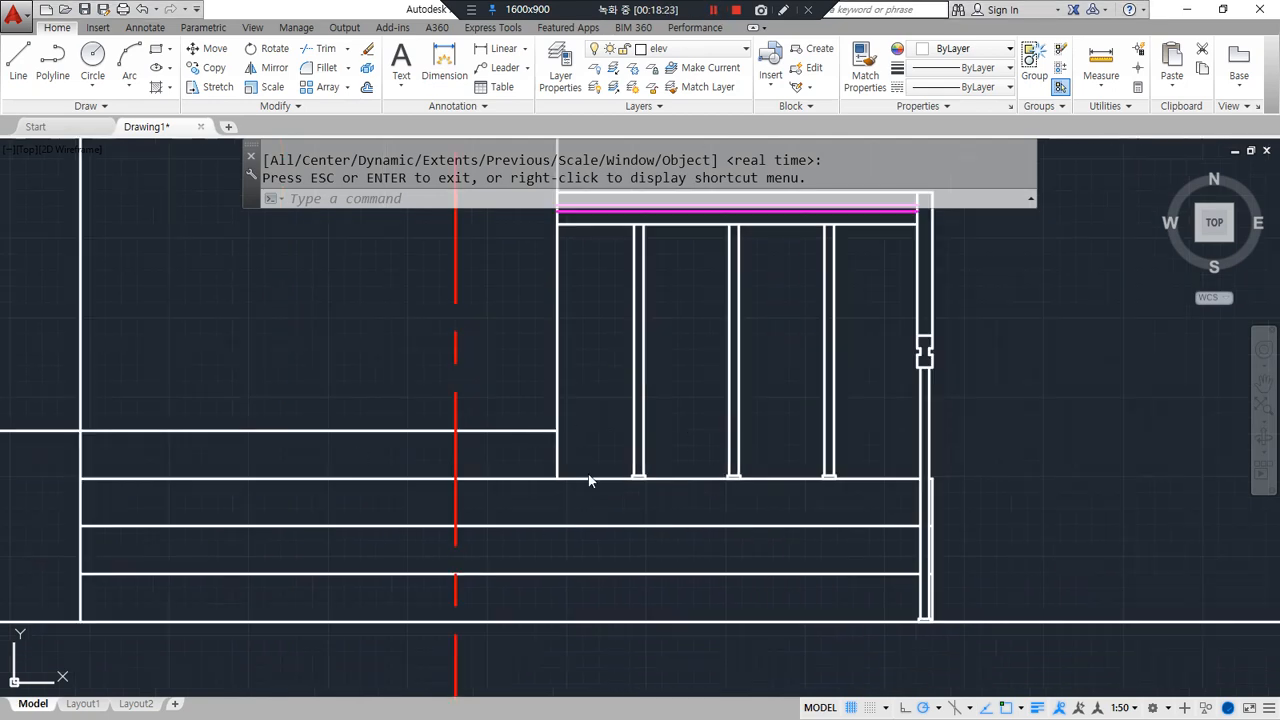
# Offset the platform's top line and the two step lines below it 40 downward
pyautogui.write('o')
pyautogui.press('space')
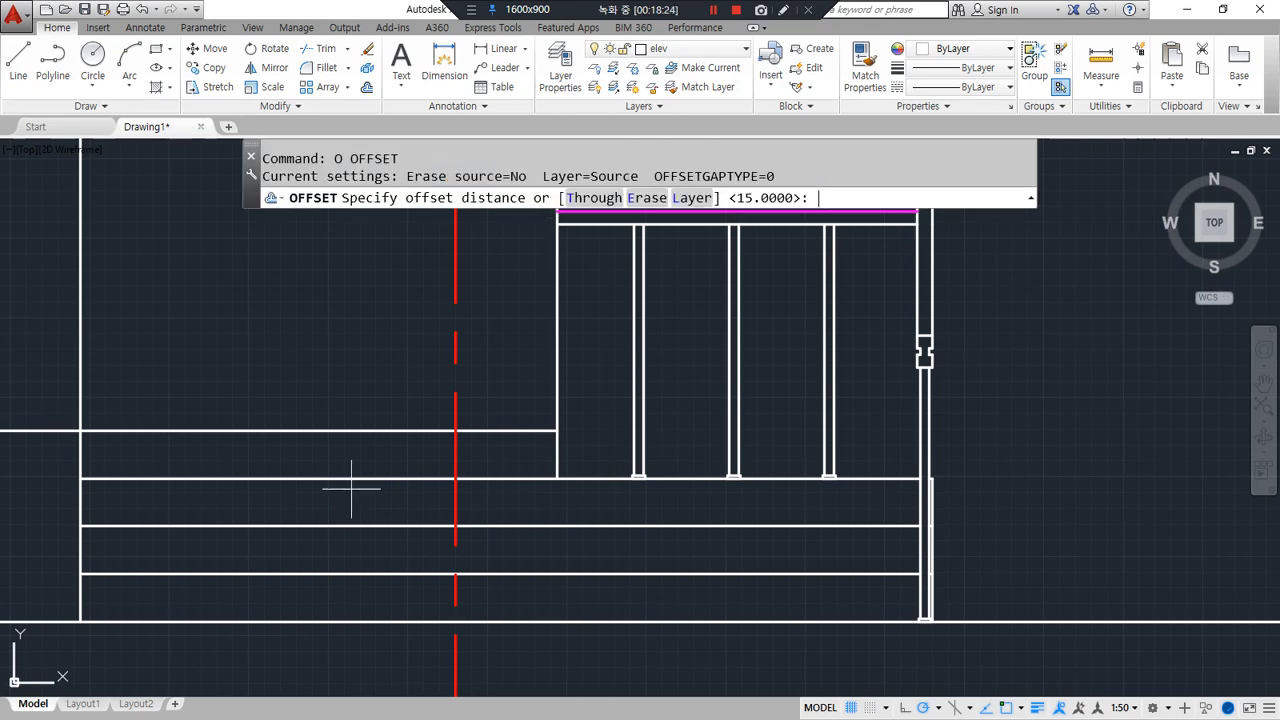
pyautogui.write('40')
pyautogui.press('Return')
pyautogui.click(343, 480)
pyautogui.click(343, 500)
pyautogui.click(331, 533)
pyautogui.click(334, 526)
pyautogui.click(335, 540)
pyautogui.click(340, 574)
pyautogui.click(340, 600)
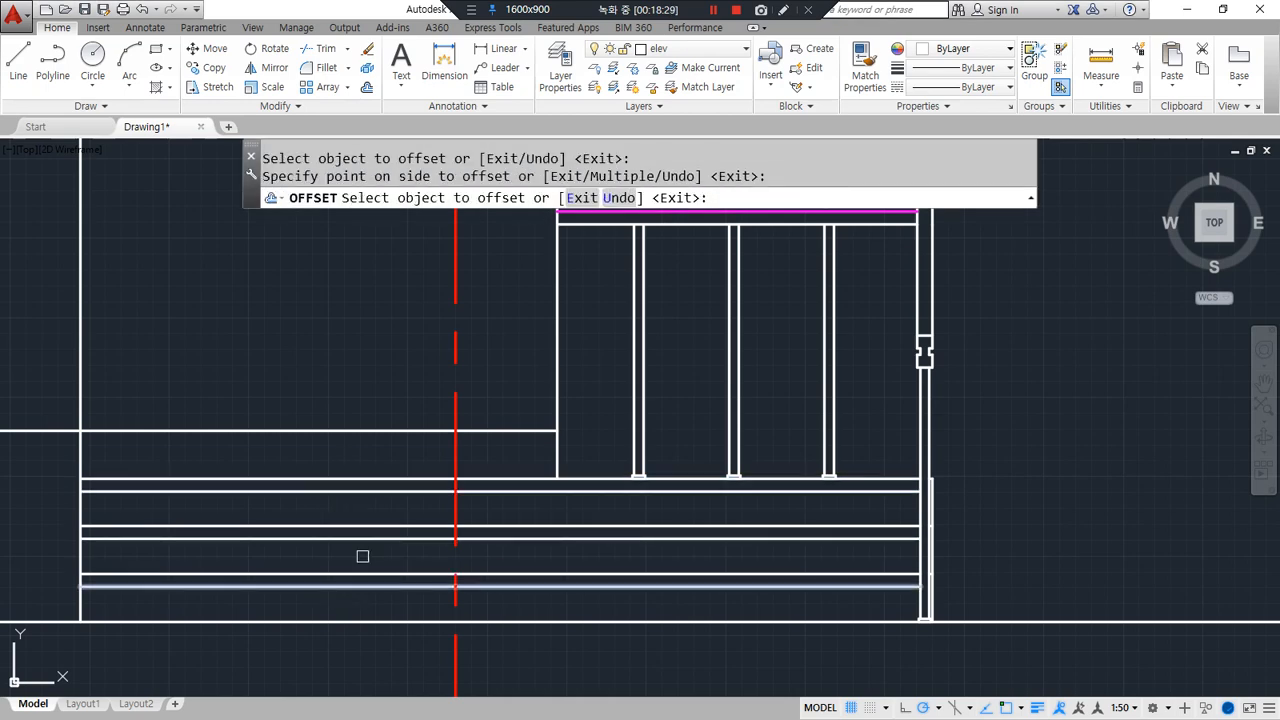
pyautogui.press('Return')
# Match the three offset step lines to the properties of the magenta handrail line
pyautogui.write('ma')
pyautogui.press('space')
pyautogui.moveTo(671, 217); pyautogui.dragTo(686, 289, button='middle')
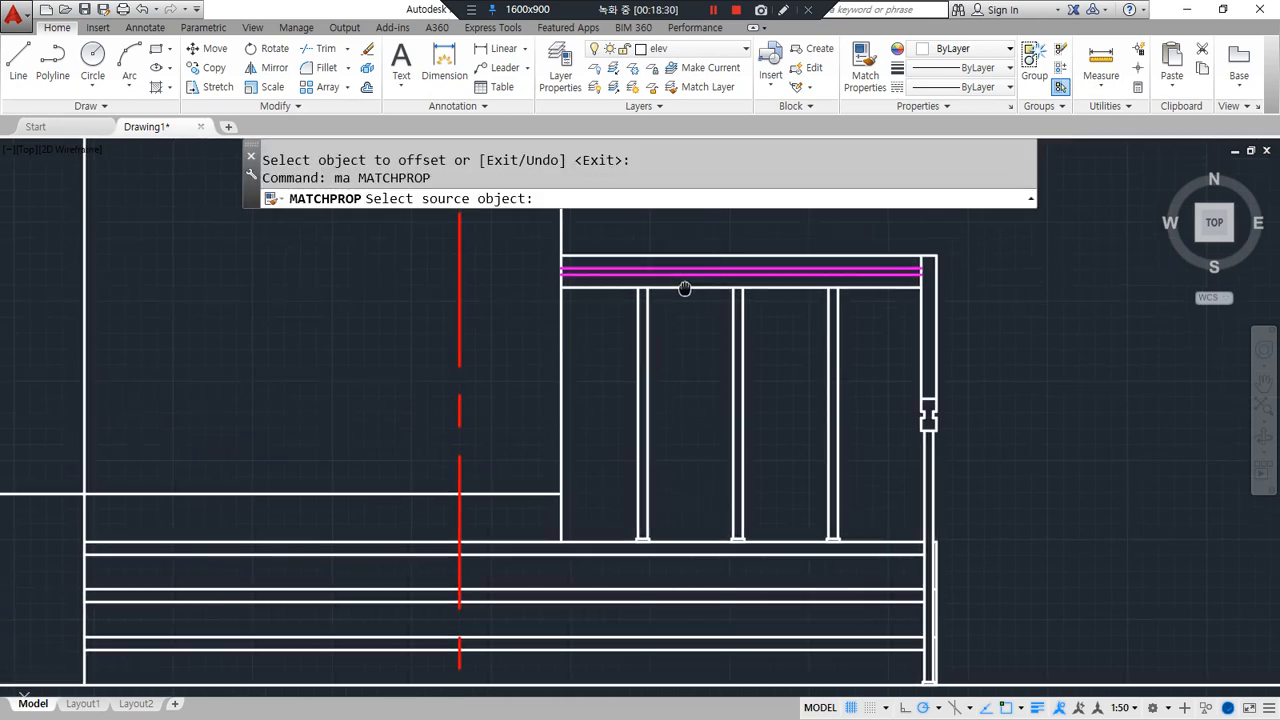
pyautogui.click(686, 274)
pyautogui.click(560, 549)
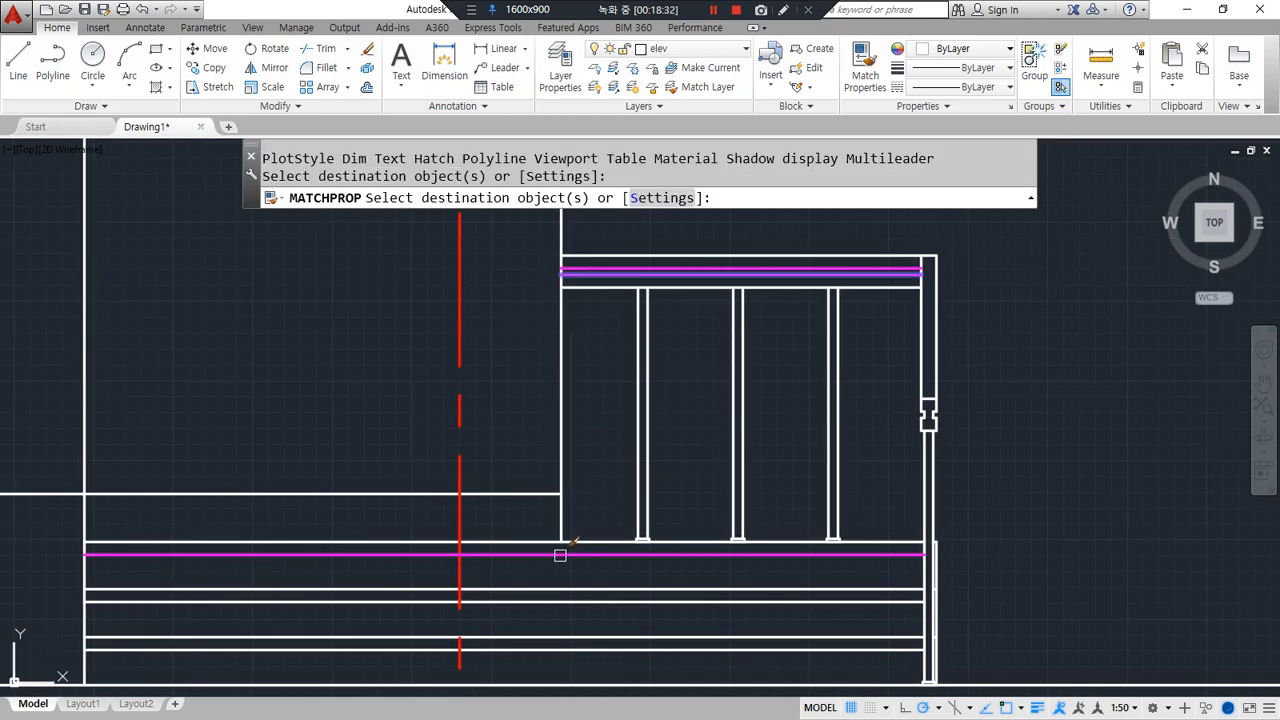
pyautogui.click(580, 603)
pyautogui.moveTo(580, 603); pyautogui.dragTo(589, 490, button='middle')
pyautogui.click(584, 538)
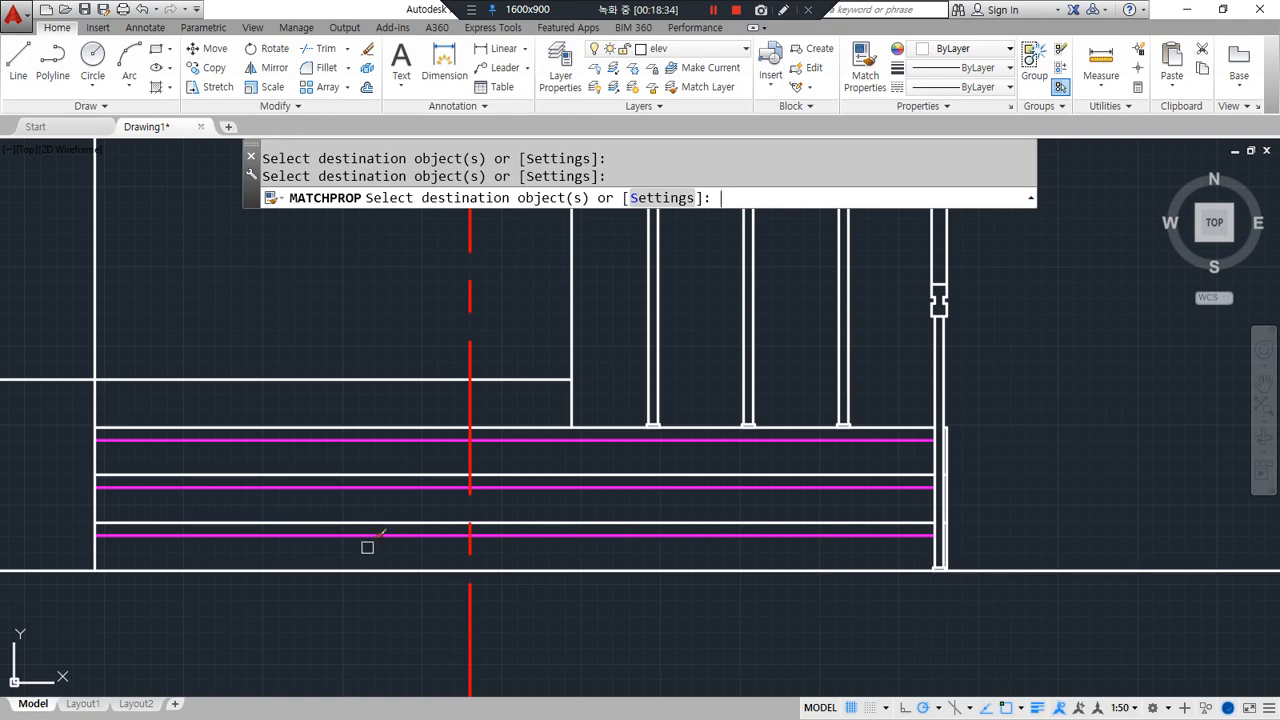
pyautogui.press('space')
# Offset the left vertical edge of the steps 100 inward
pyautogui.scroll(2, 134, 438)
pyautogui.write('o')
pyautogui.press('space')
pyautogui.write('100')
pyautogui.press('Return')
pyautogui.click(72, 463)
pyautogui.click(150, 462)
pyautogui.press('space')
# Trim the left offset line between the platform top and the floor line above, and erase its leftover upper piece
pyautogui.write('tr')
pyautogui.press('space')
pyautogui.press('space')
pyautogui.click(129, 384)
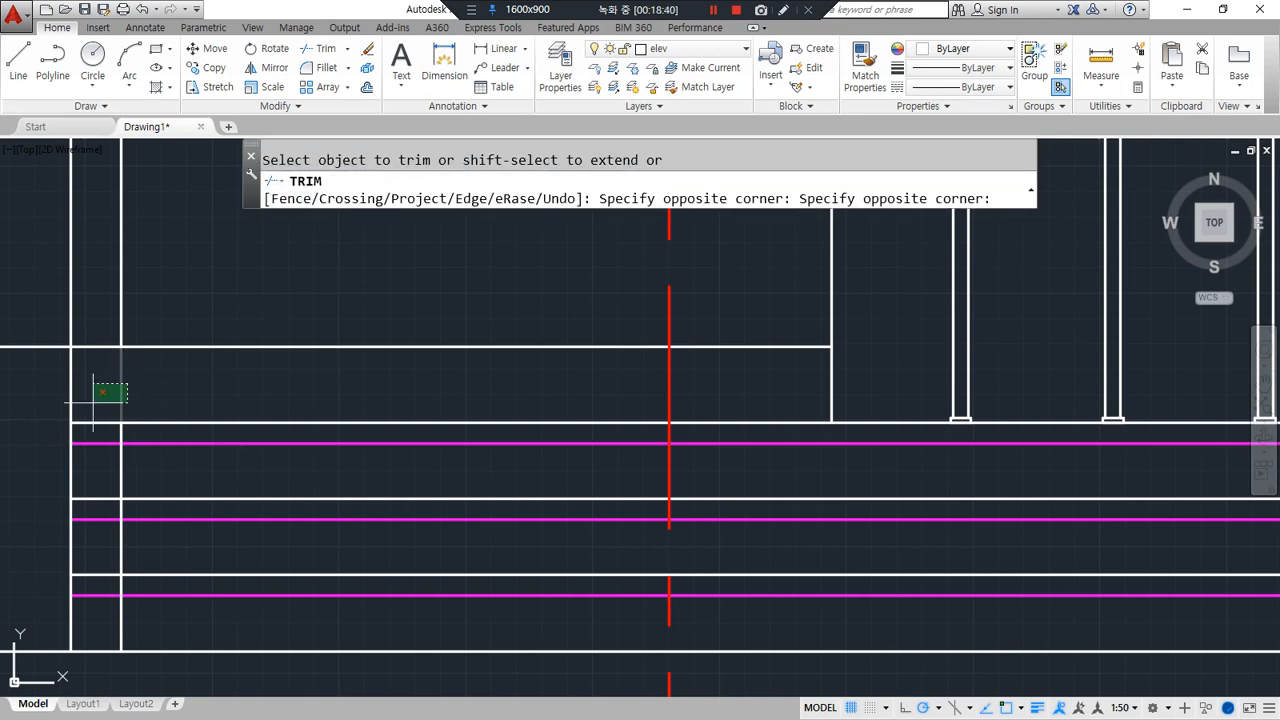
pyautogui.click(95, 400)
pyautogui.press('space')
pyautogui.click(123, 327)
pyautogui.write('e')
pyautogui.press('space')
# Trim the left offset line below each magenta line and cut off the magenta ends beyond it, leaving three nosing ends
pyautogui.write('tr')
pyautogui.press('space')
pyautogui.press('space')
pyautogui.click(121, 468)
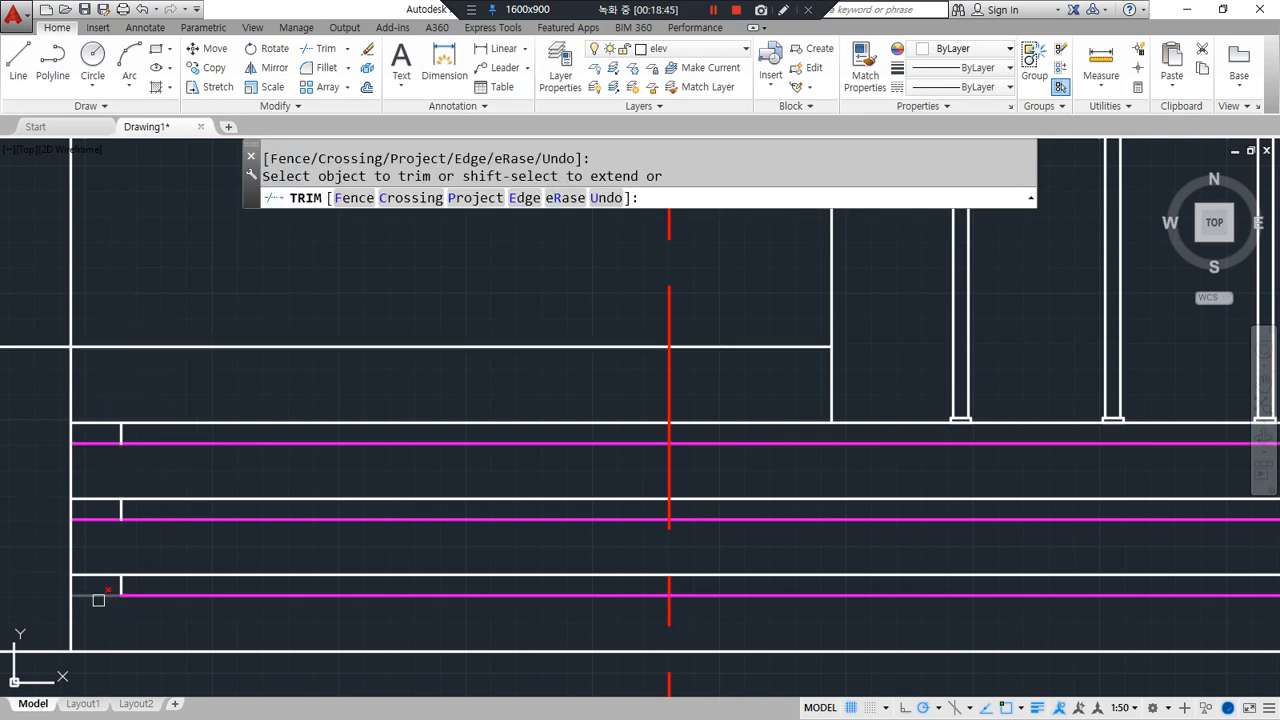
pyautogui.press('space')
# Match the three short vertical nosing ends on the left to the magenta line properties
pyautogui.write('ma')
pyautogui.press('space')
pyautogui.click(120, 436)
pyautogui.click(120, 434)
pyautogui.click(120, 509)
pyautogui.click(116, 588)
pyautogui.press('space')
# Offset the right vertical edge of the steps 100 inward
pyautogui.moveTo(795, 535); pyautogui.dragTo(177, 523, button='middle')
pyautogui.scroll(2, 891, 443)
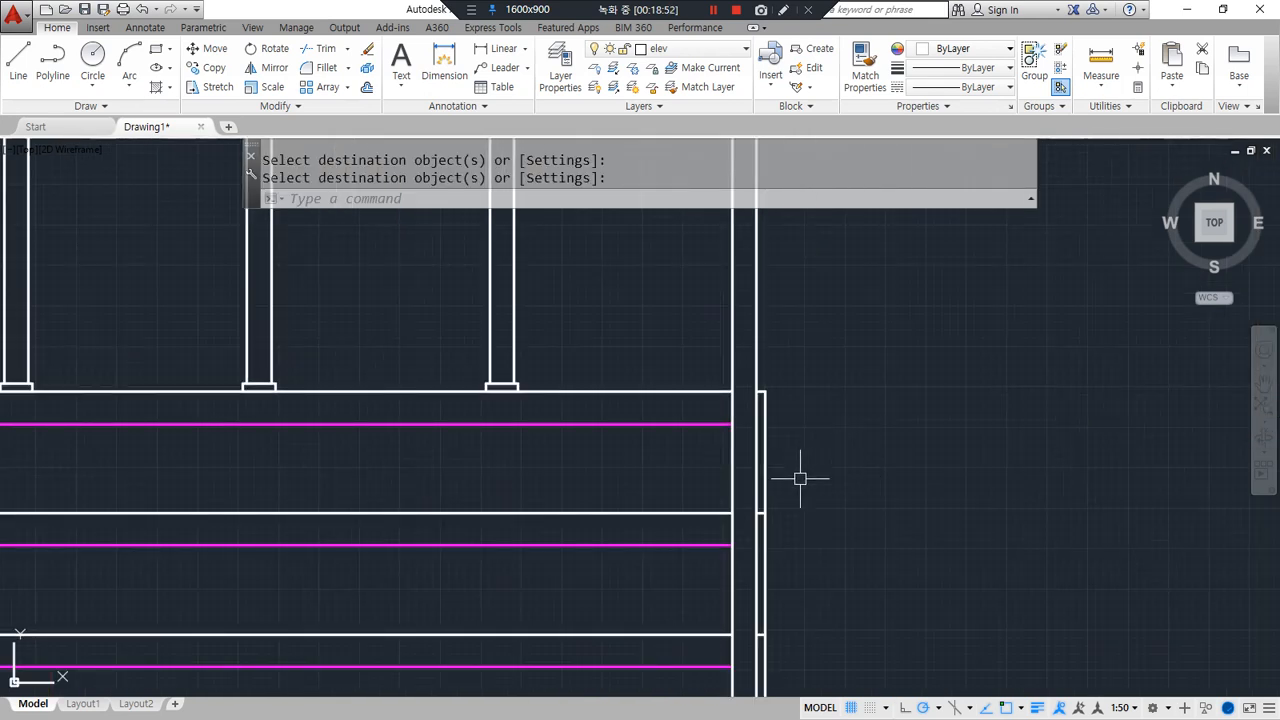
pyautogui.write('o')
pyautogui.press('space')
pyautogui.write('100')
pyautogui.press('space')
pyautogui.click(762, 467)
pyautogui.click(730, 471)
pyautogui.press('space')
# Trim the right offset line below each magenta line and cut off the magenta ends running to the end post
pyautogui.write('tr')
pyautogui.press('space')
pyautogui.press('space')
pyautogui.click(686, 469)
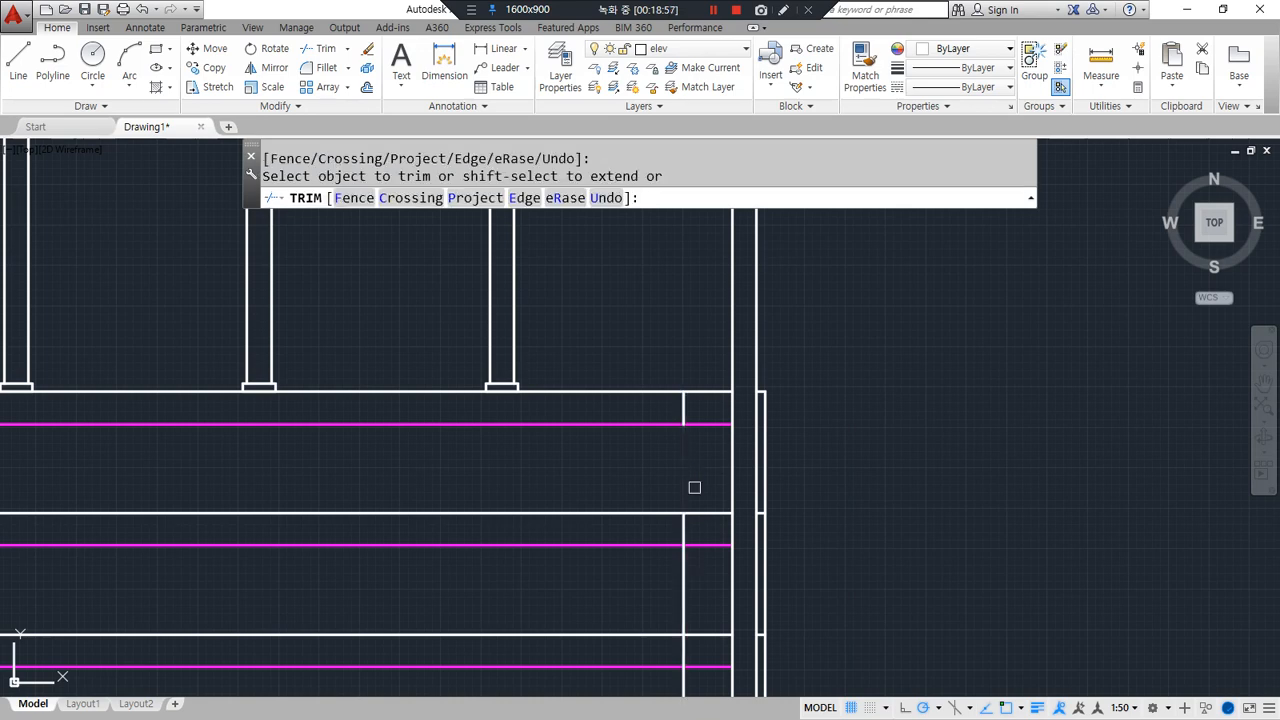
pyautogui.click(712, 430)
pyautogui.click(703, 486)
pyautogui.click(711, 426)
pyautogui.click(683, 574)
pyautogui.moveTo(668, 588); pyautogui.dragTo(706, 406, button='middle')
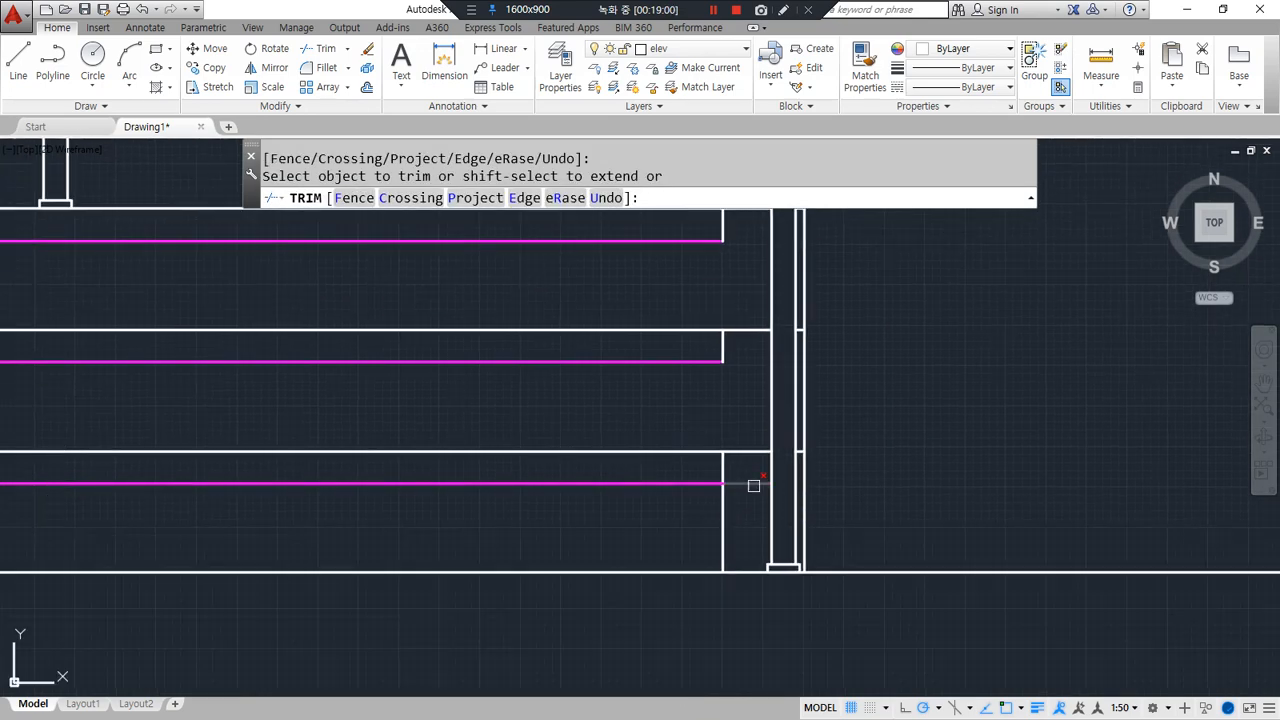
pyautogui.click(717, 524)
pyautogui.click(717, 525)
pyautogui.click(728, 527)
pyautogui.press('space')
# Match the three short vertical nosing ends beside the end post to the magenta line properties
pyautogui.write('ma')
pyautogui.press('space')
pyautogui.click(695, 481)
pyautogui.click(729, 470)
pyautogui.click(721, 466)
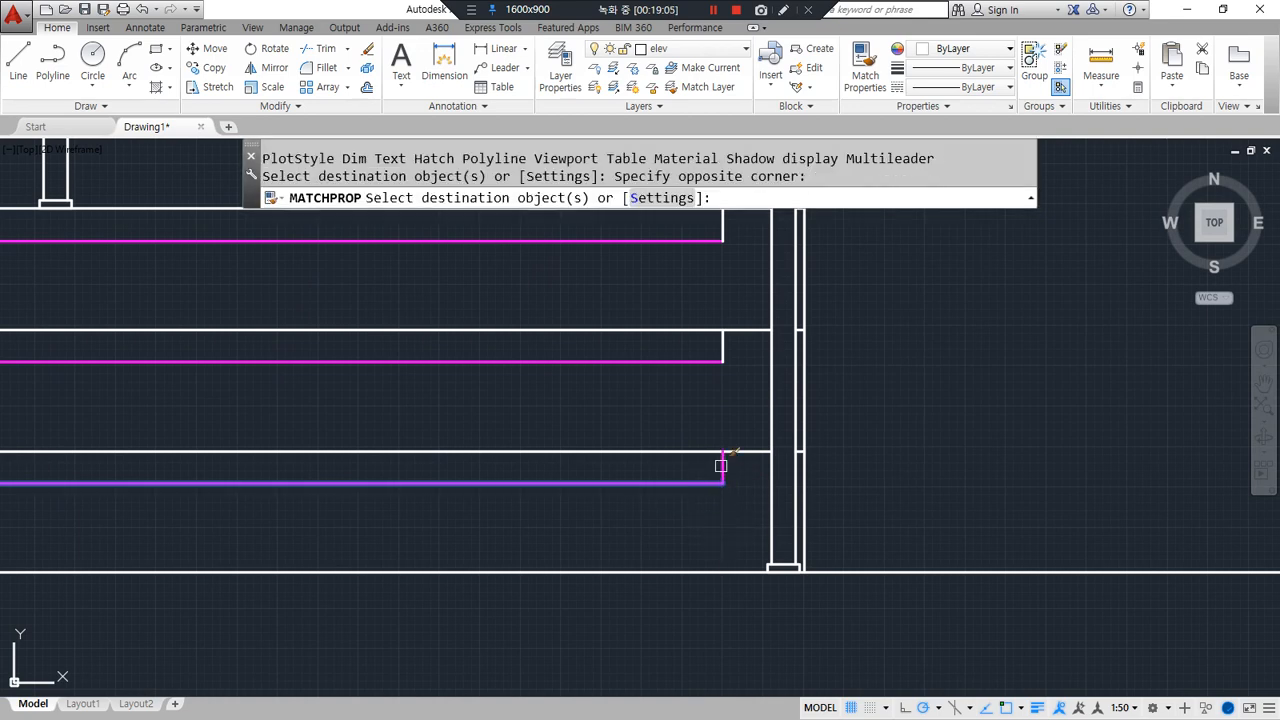
pyautogui.click(732, 358)
pyautogui.click(721, 384)
pyautogui.click(719, 463)
pyautogui.moveTo(689, 305); pyautogui.dragTo(691, 426, button='middle')
pyautogui.click(722, 349)
pyautogui.press('space')
# Make dim the current layer and undo that layer change
pyautogui.scroll(-2, 703, 446)
pyautogui.moveTo(664, 474)
pyautogui.mouseDown(button='middle')
pyautogui.moveTo(900, 486)
pyautogui.moveTo(882, 475)
pyautogui.mouseUp(button='middle')
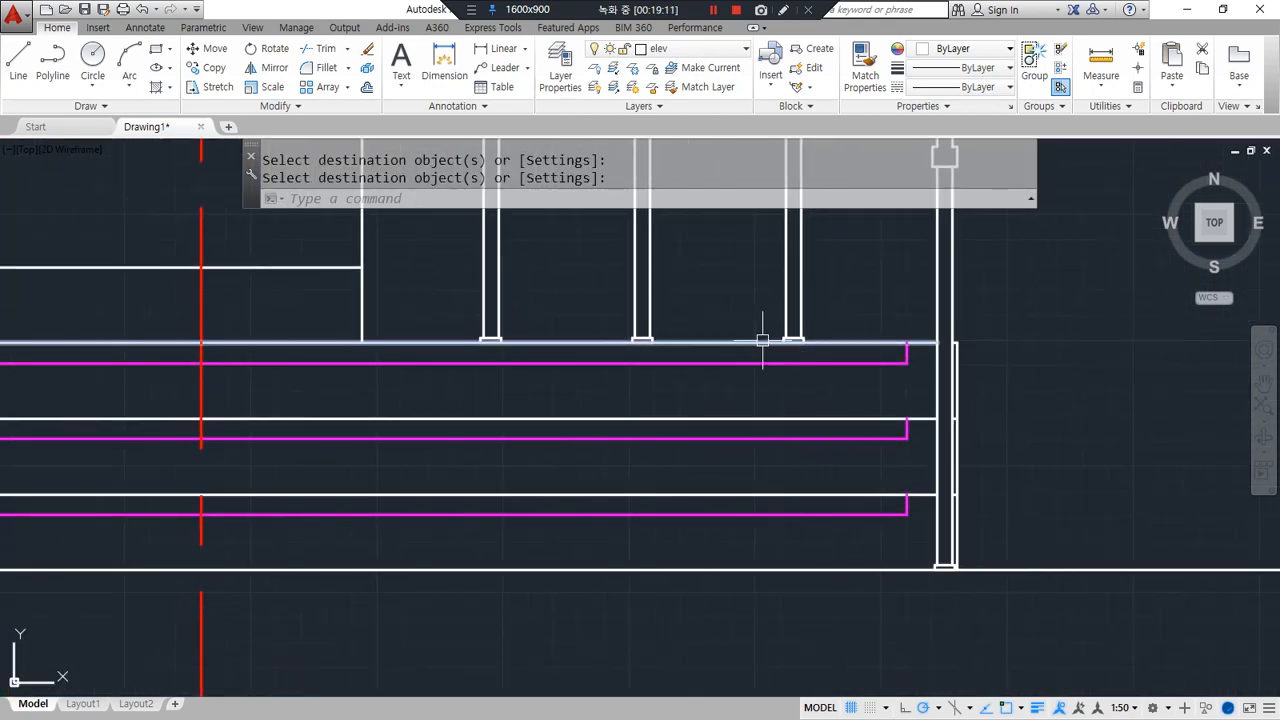
pyautogui.moveTo(794, 334); pyautogui.dragTo(611, 362, button='middle')
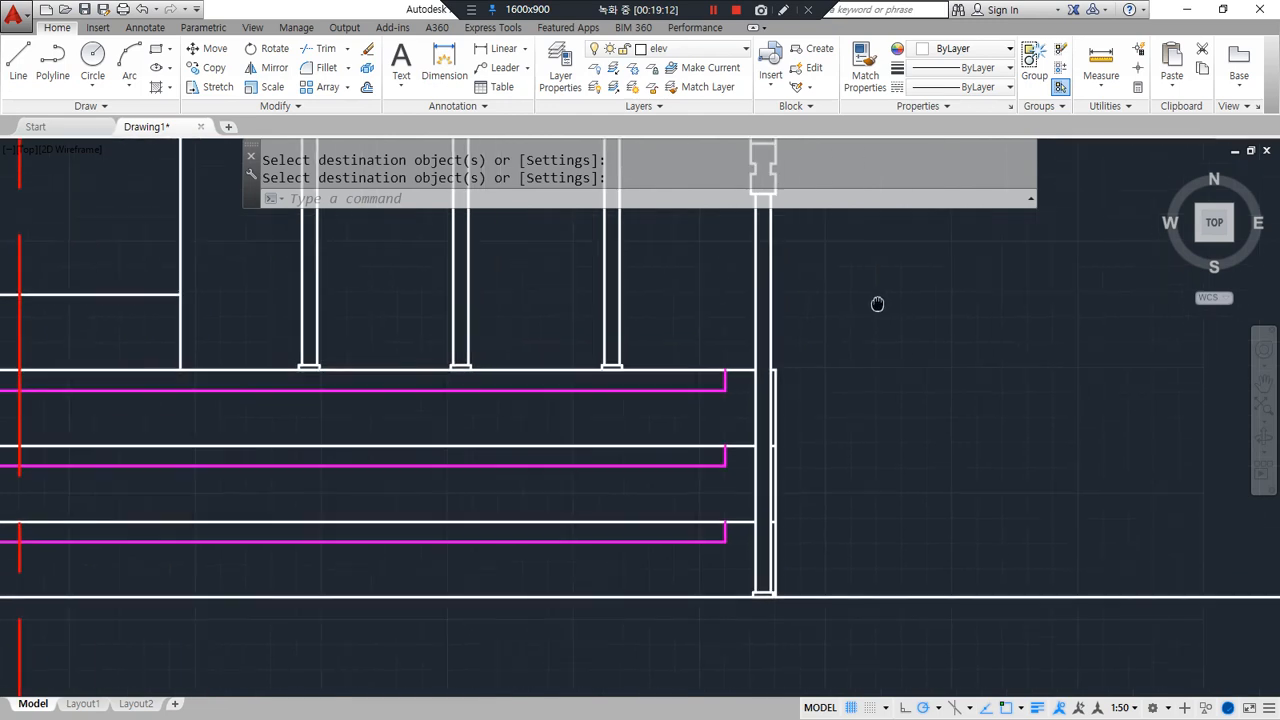
pyautogui.click(686, 48)
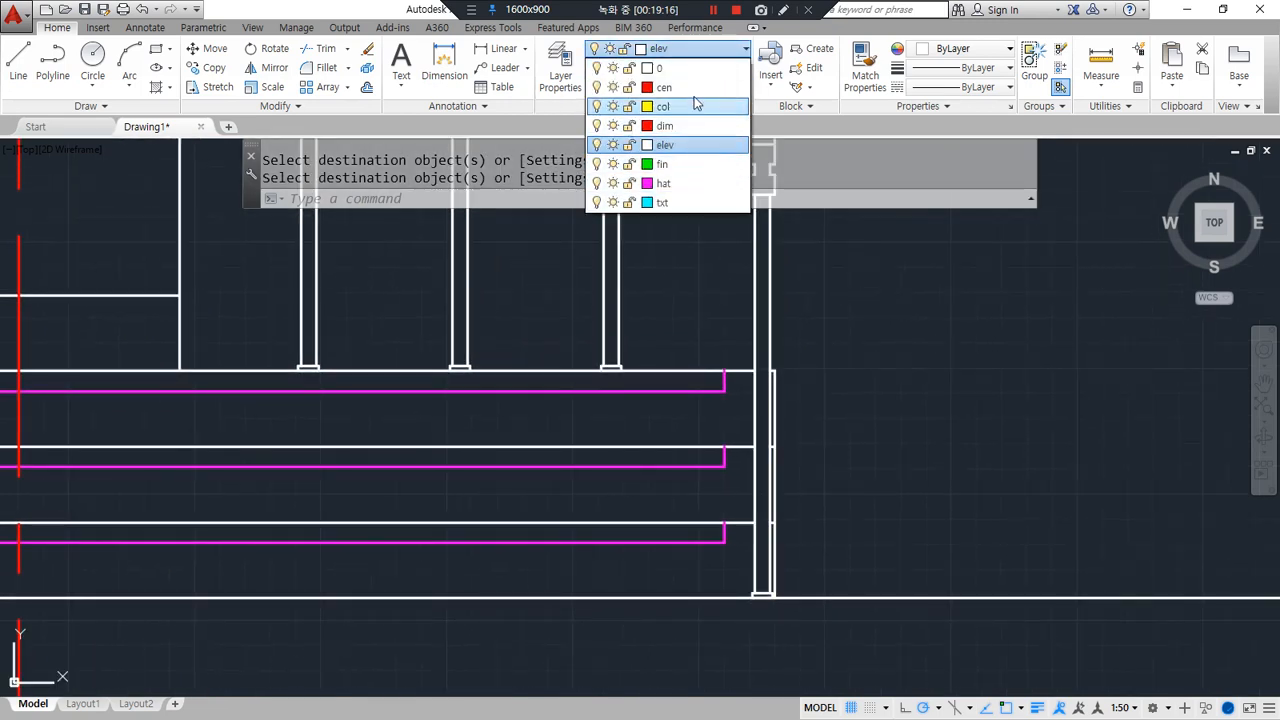
pyautogui.click(688, 126)
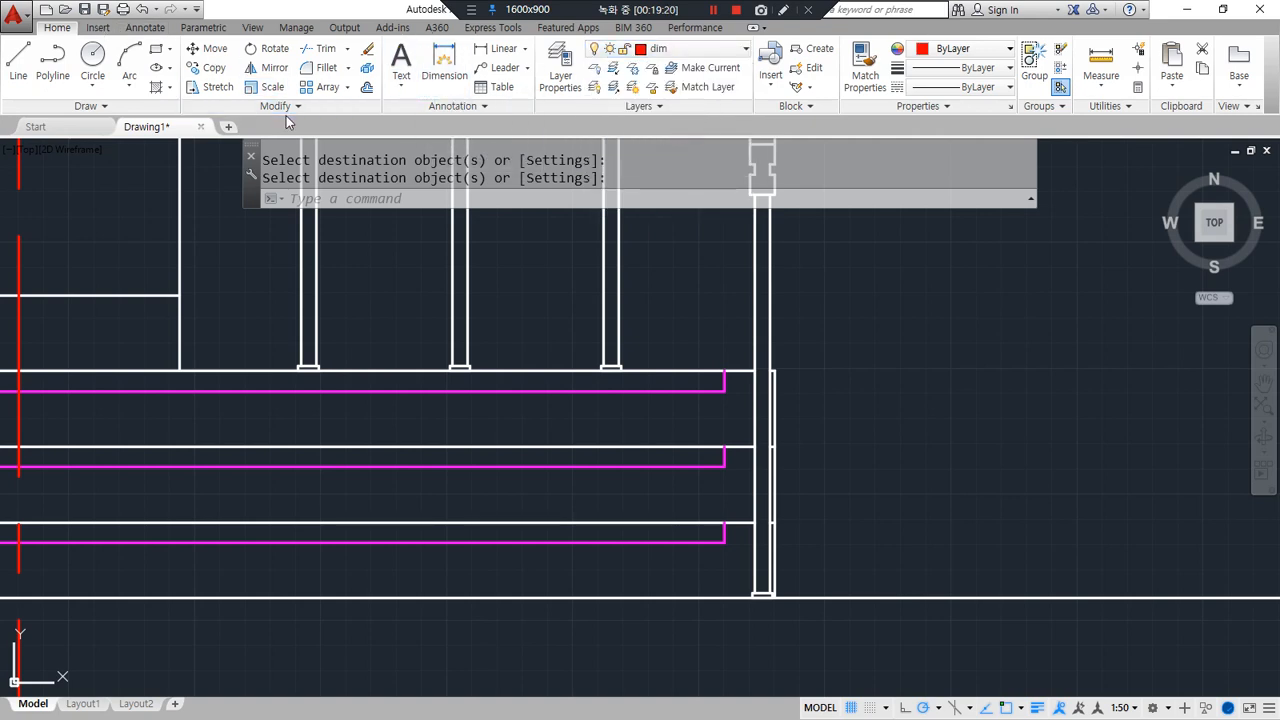
pyautogui.hotkey('ctrl', 'z')
pyautogui.press('Escape')
pyautogui.press('Escape')
pyautogui.write('ql')
pyautogui.press('Return')
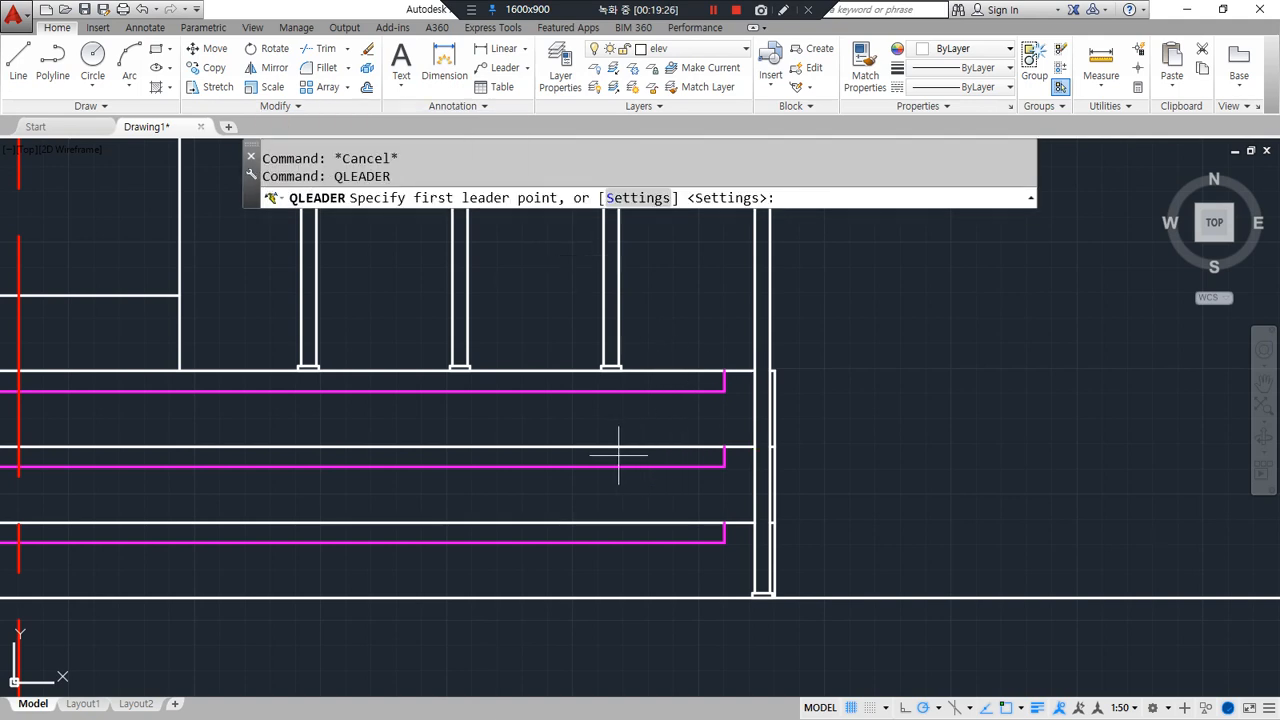
pyautogui.click(650, 454)
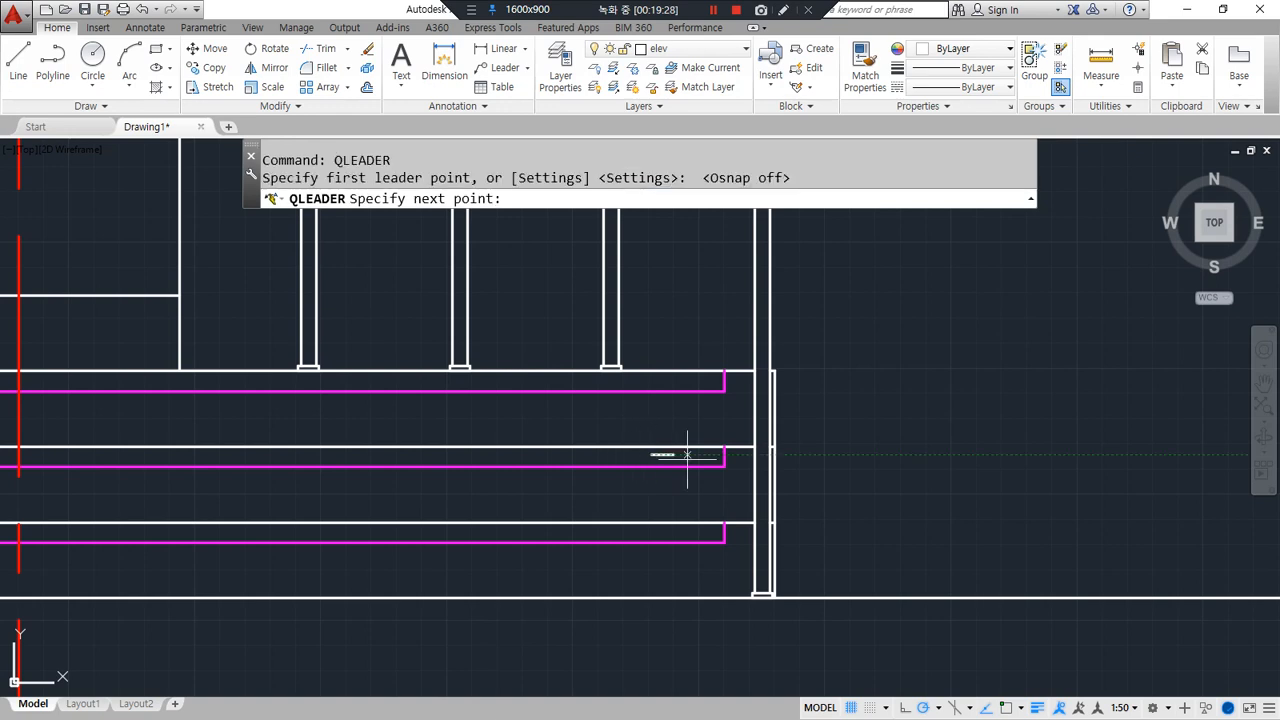
pyautogui.click(1008, 454)
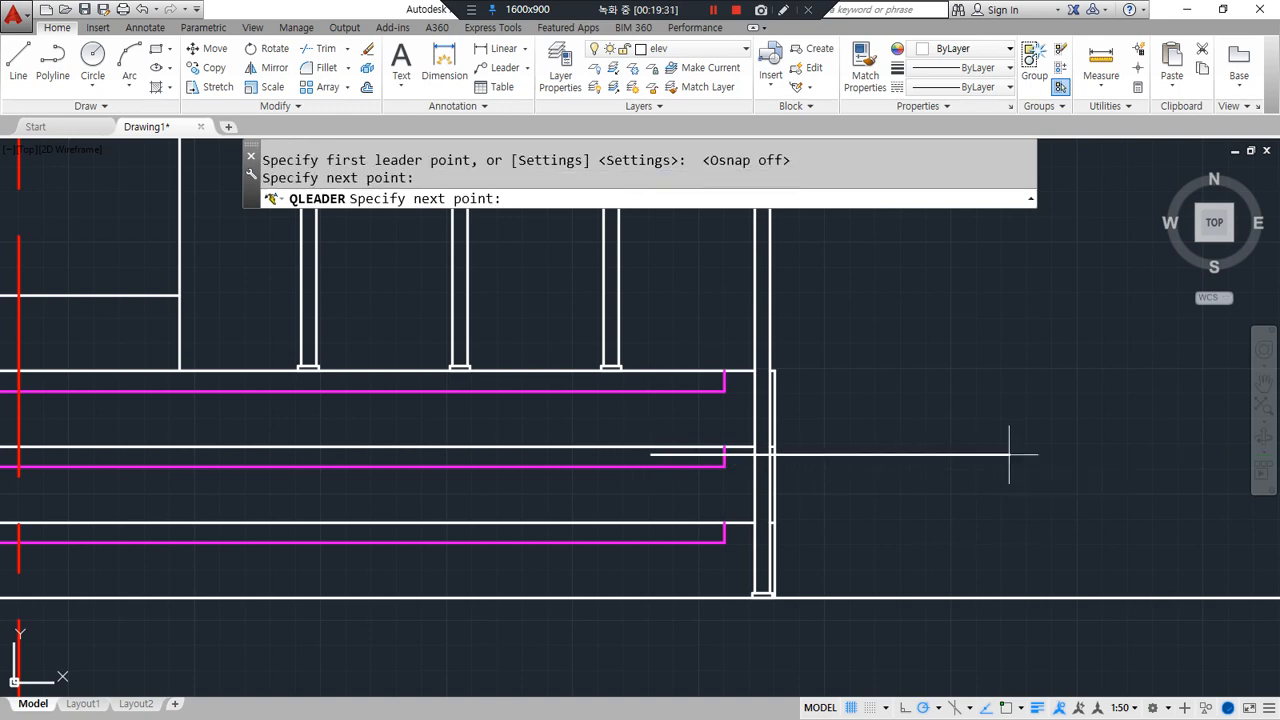
pyautogui.click(1026, 486)
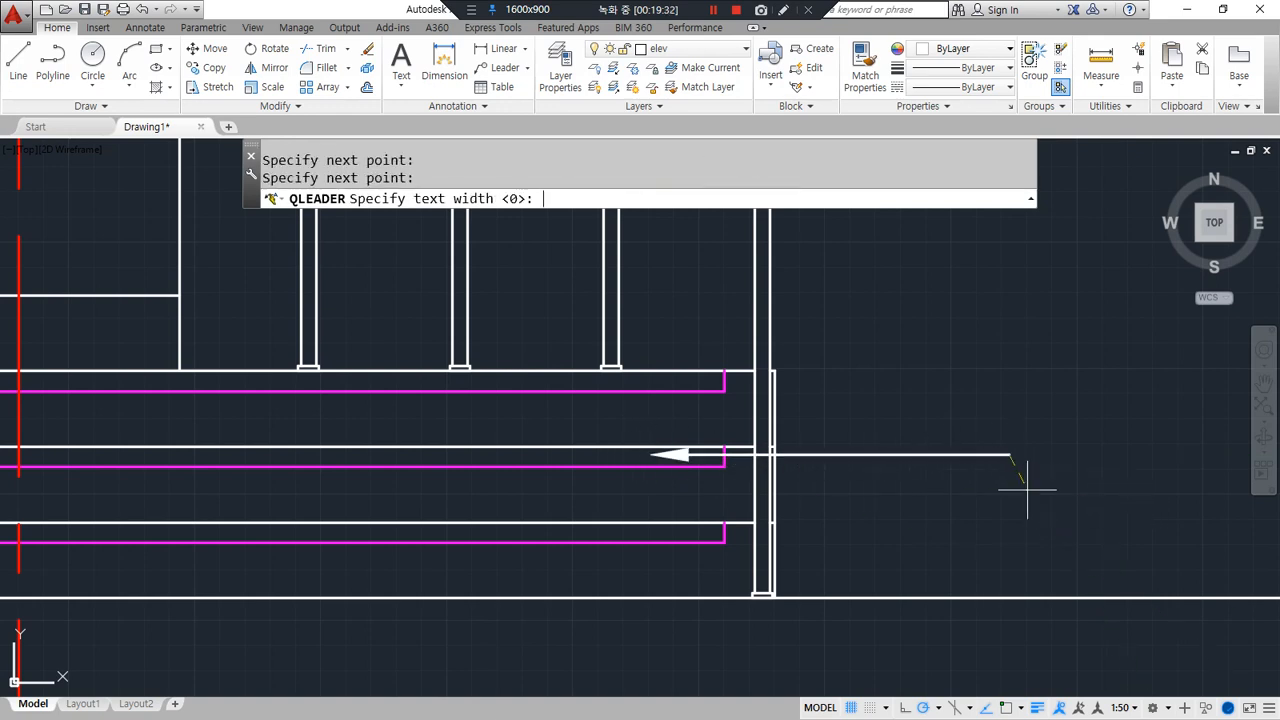
pyautogui.press('Escape')
pyautogui.hotkey('ctrl', 'z')
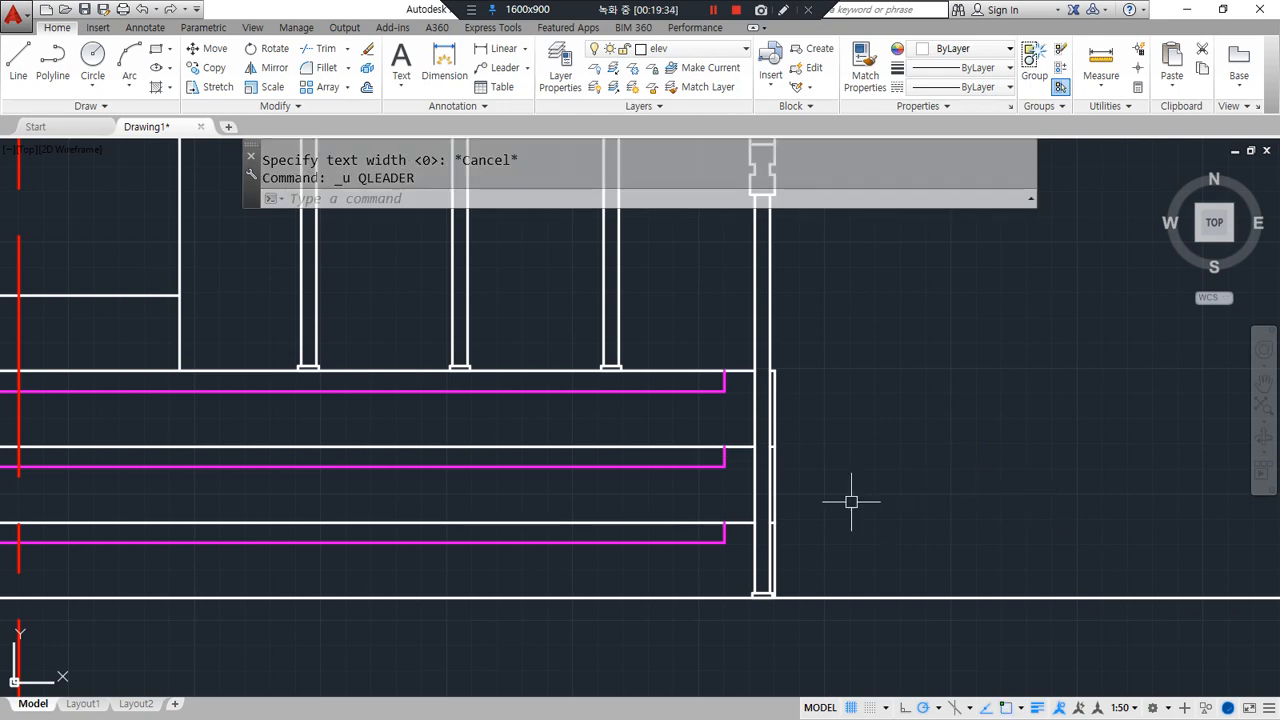
# Start a quick leader and set its arrowhead to Dot in the leader settings
pyautogui.write('qle')
pyautogui.press('Return')
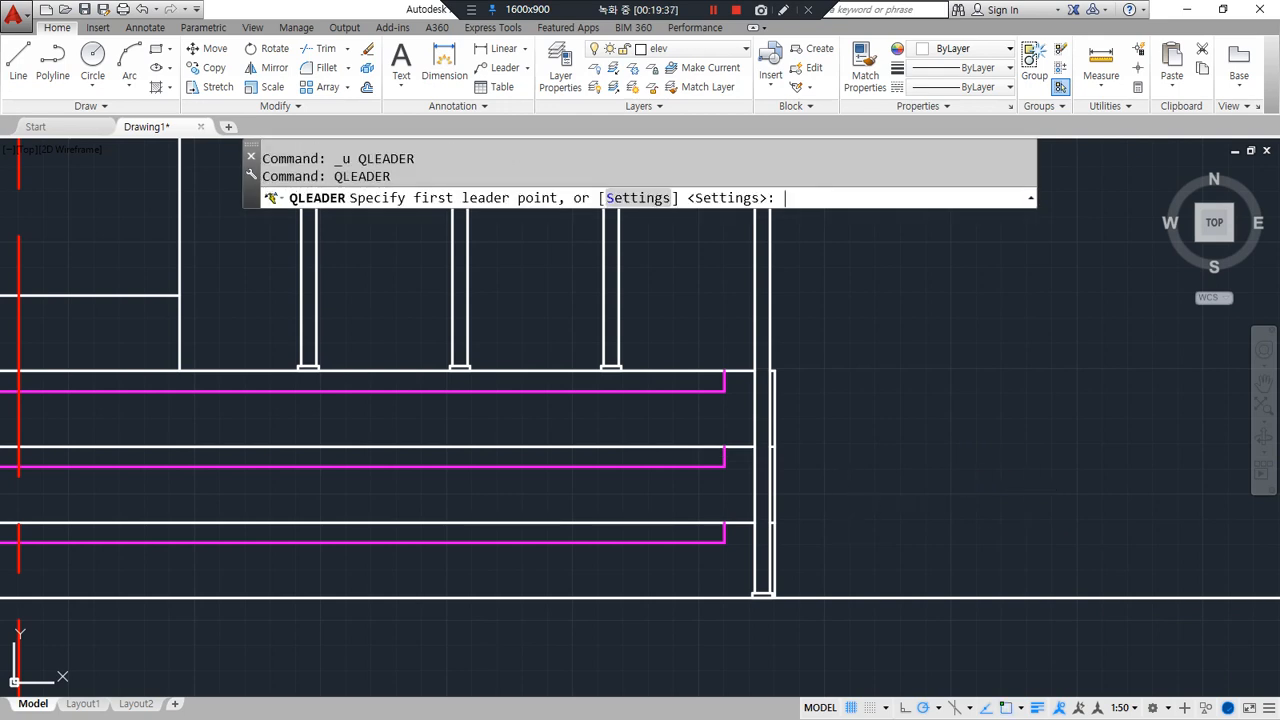
pyautogui.press('Return')
pyautogui.click(533, 268)
pyautogui.click(660, 324)
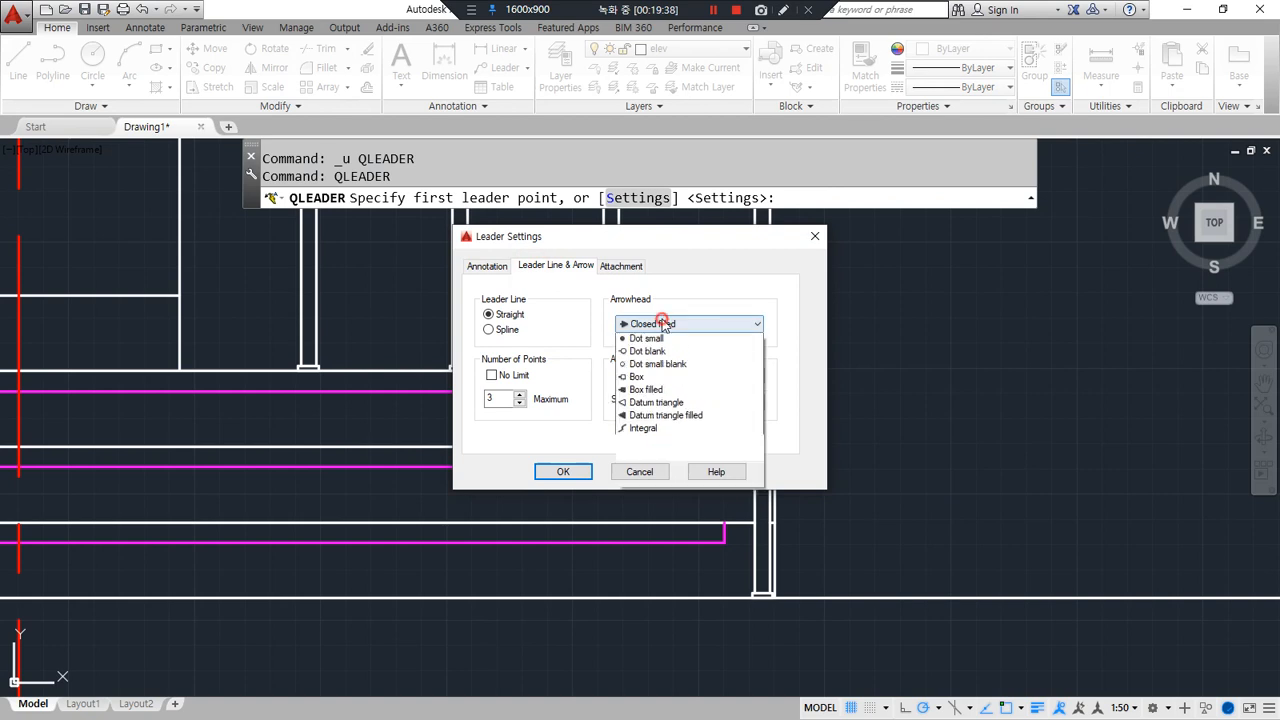
pyautogui.click(650, 374)
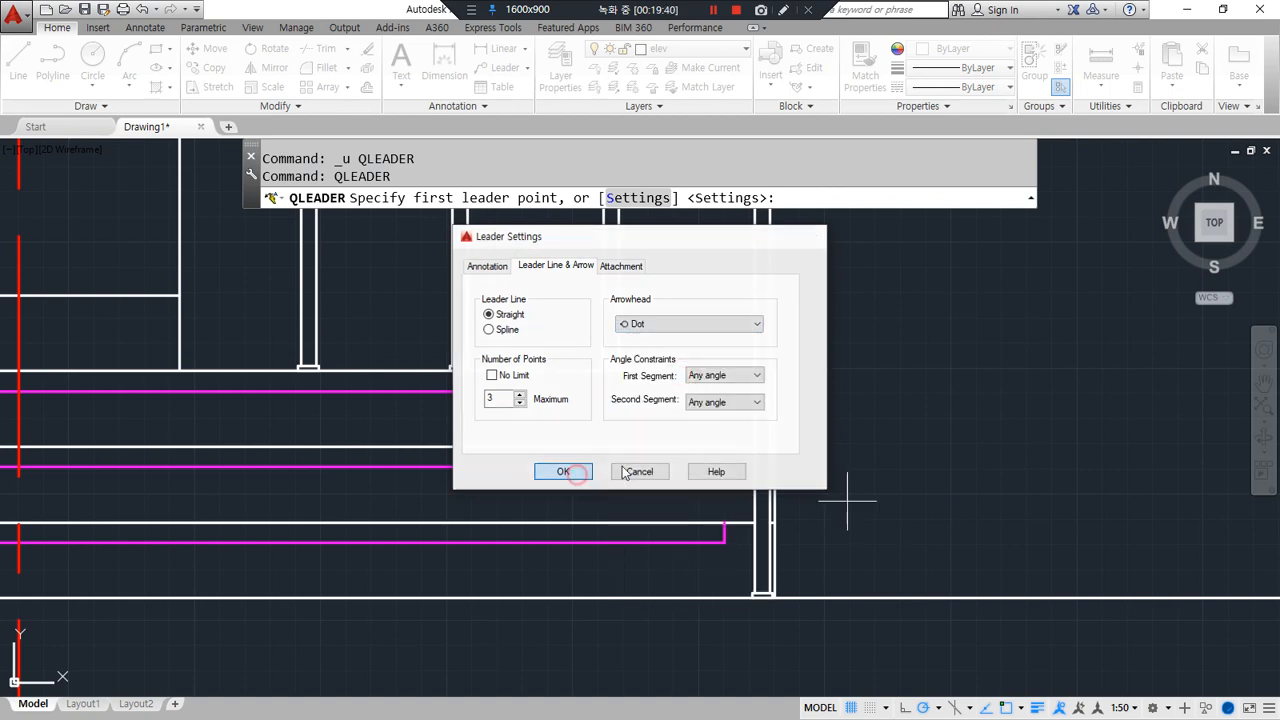
pyautogui.click(563, 471)
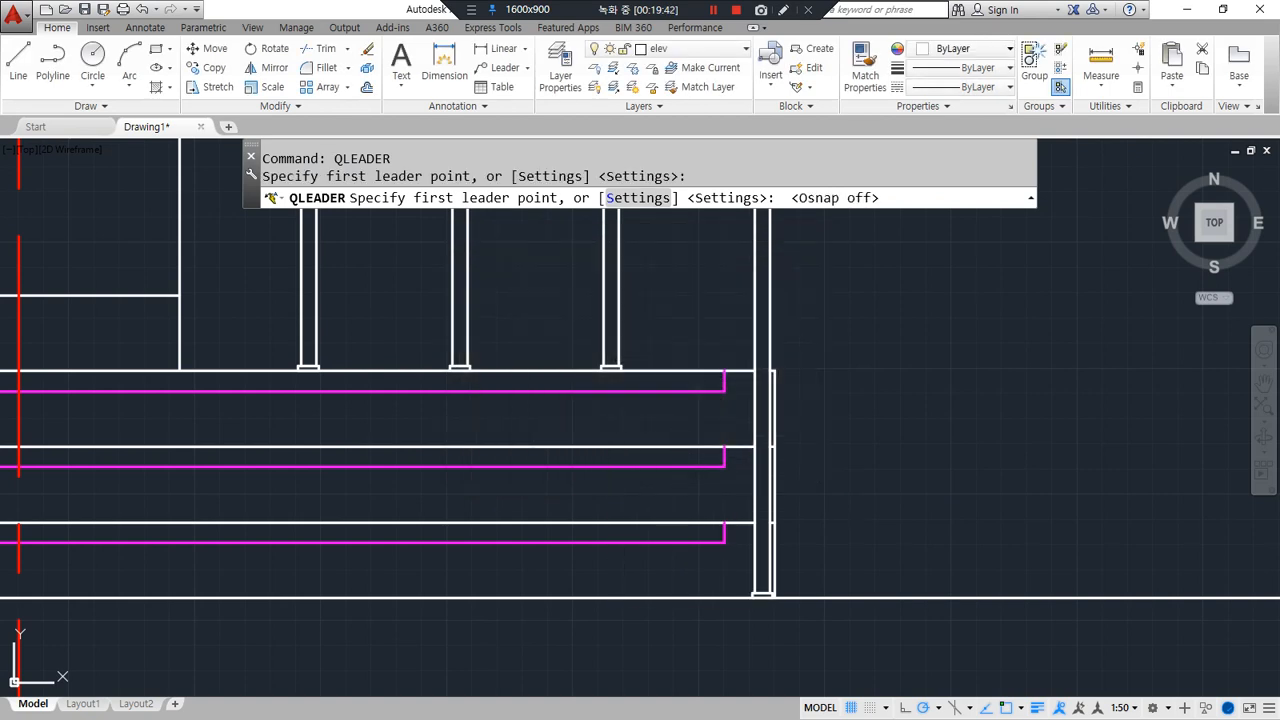
# Draw a horizontal leader from the middle step's nosing out past the end post with the text "황동제 논슬립"
pyautogui.click(606, 451)
pyautogui.click(912, 451)
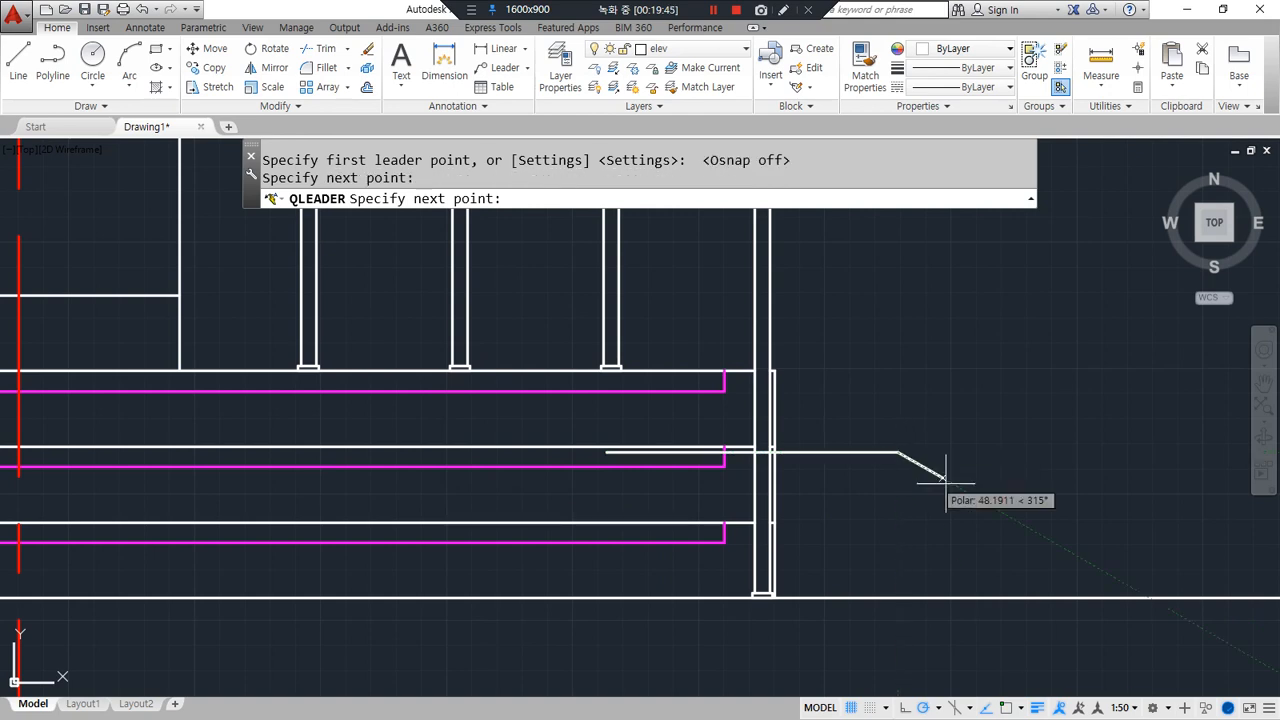
pyautogui.press('Return')
pyautogui.press('Return')
pyautogui.press('Return')
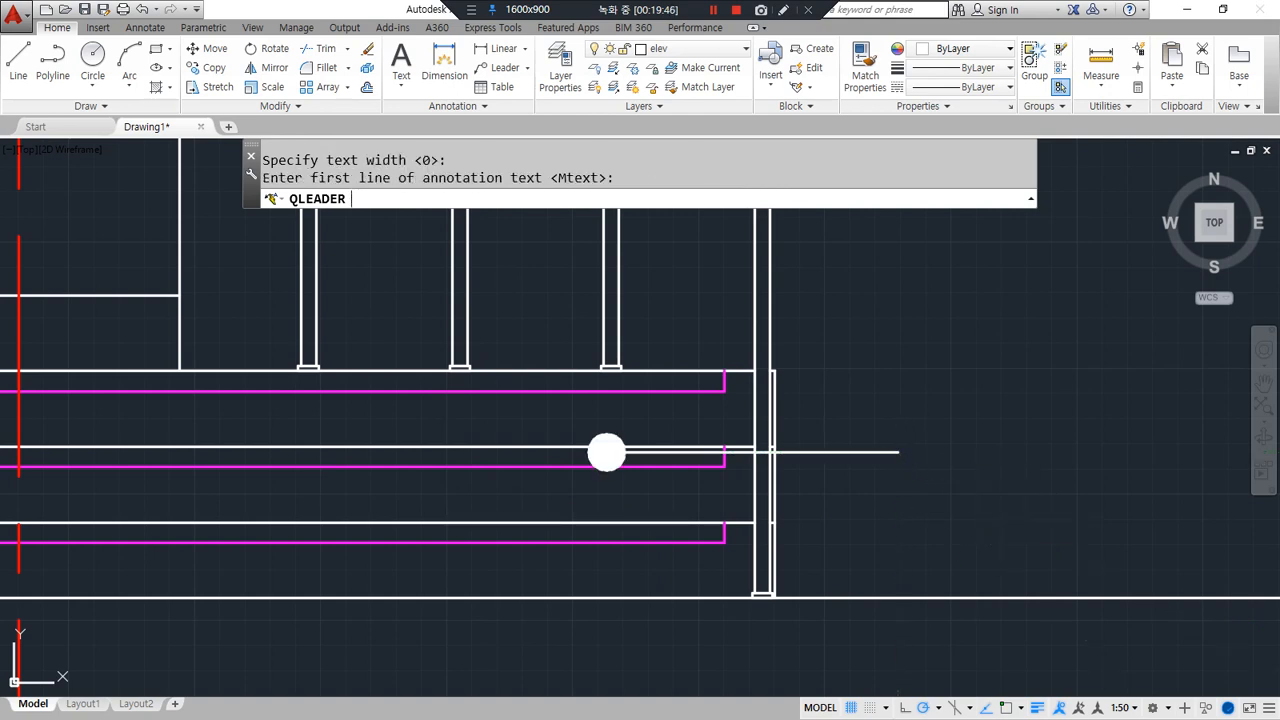
pyautogui.write('황도동제 논슬립')
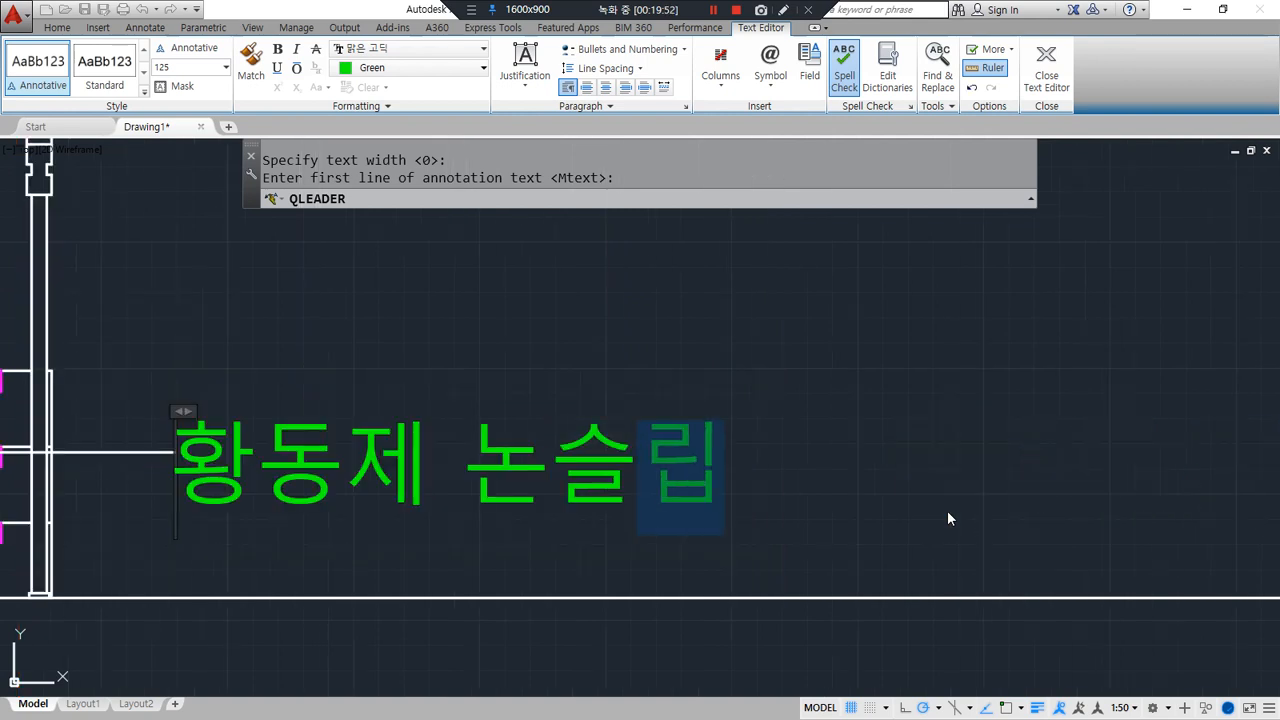
pyautogui.click(947, 518)
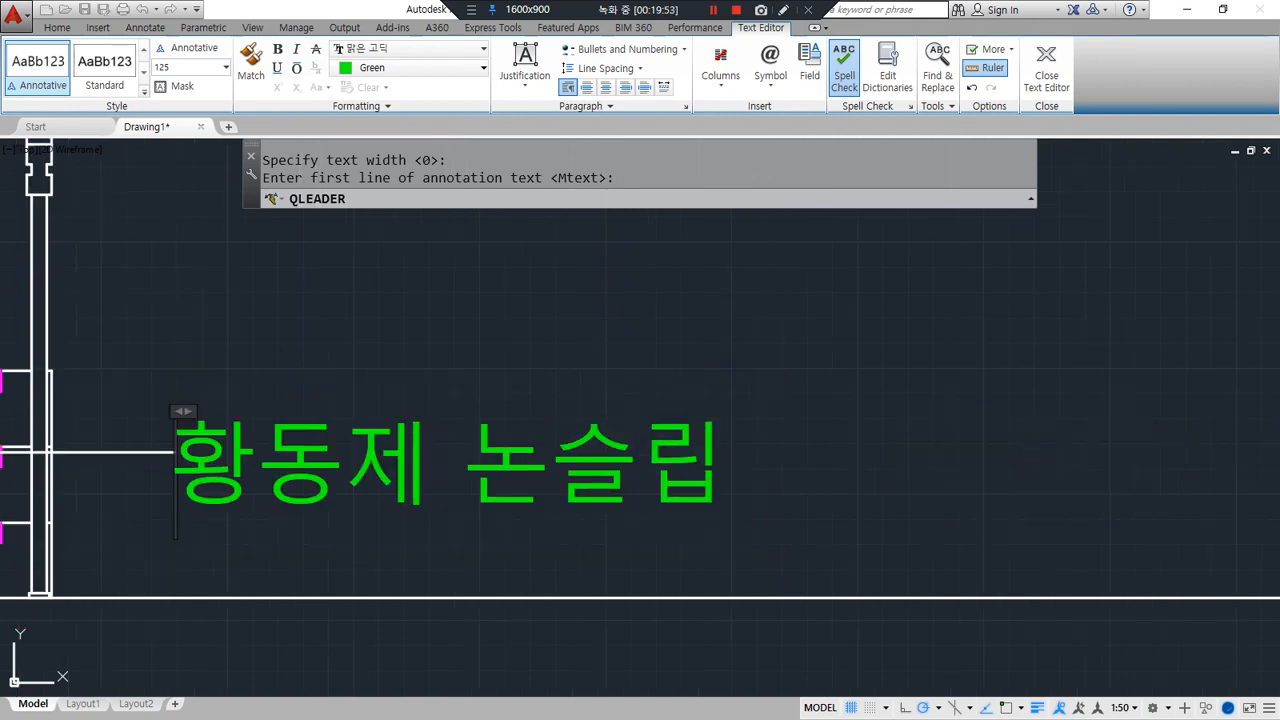
# Finish the non-slip note and move its leader line to the dim layer
pyautogui.click(454, 437)
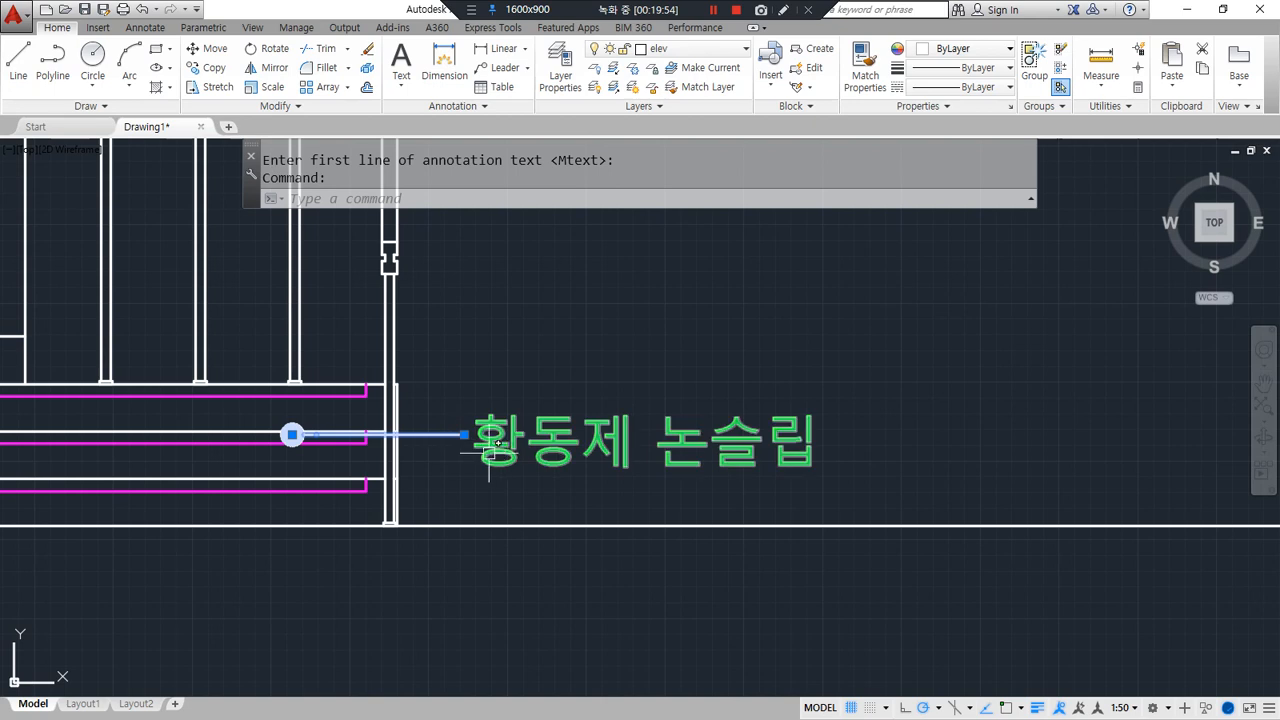
pyautogui.click(733, 48)
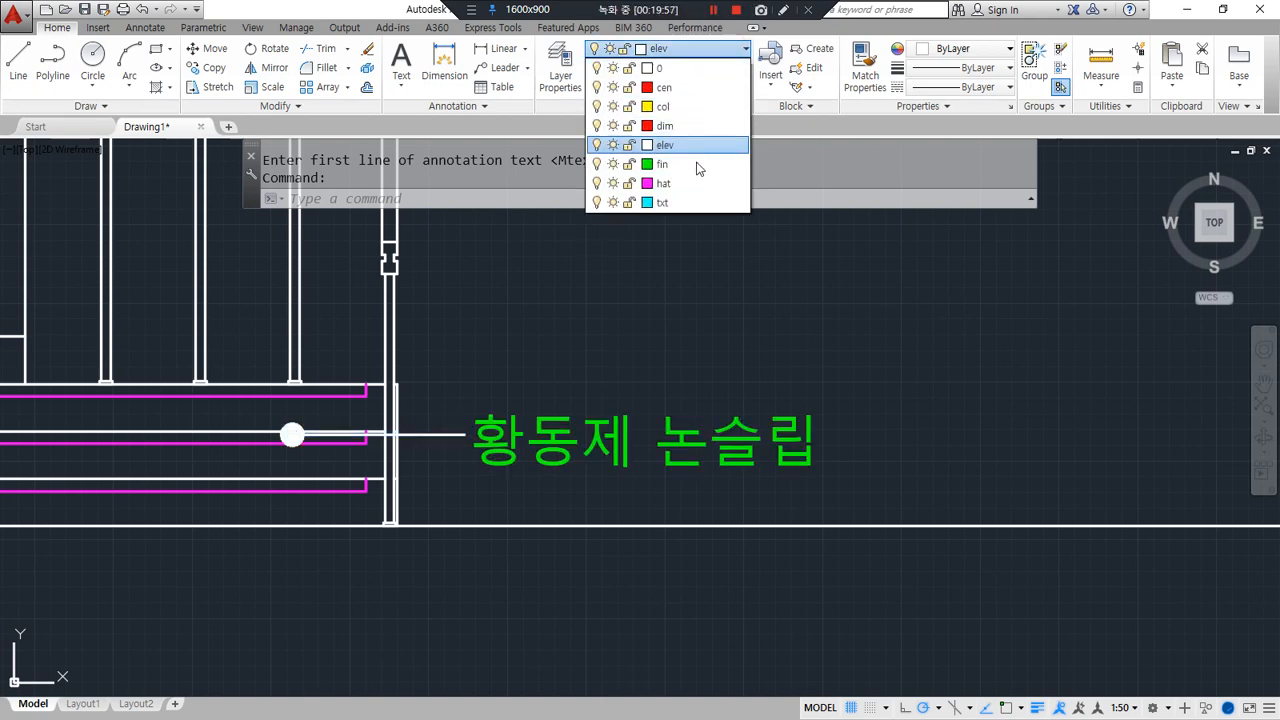
pyautogui.click(676, 127)
pyautogui.press('Escape')
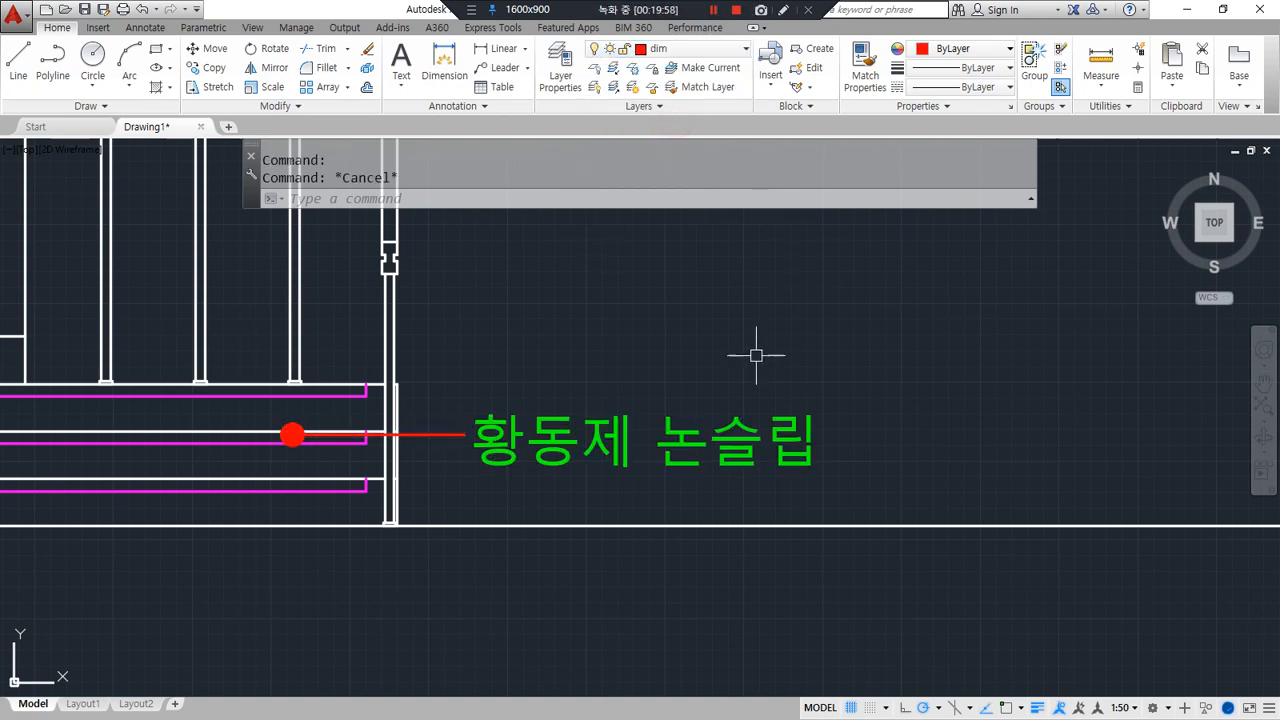
pyautogui.moveTo(609, 380); pyautogui.dragTo(720, 371, button='middle')
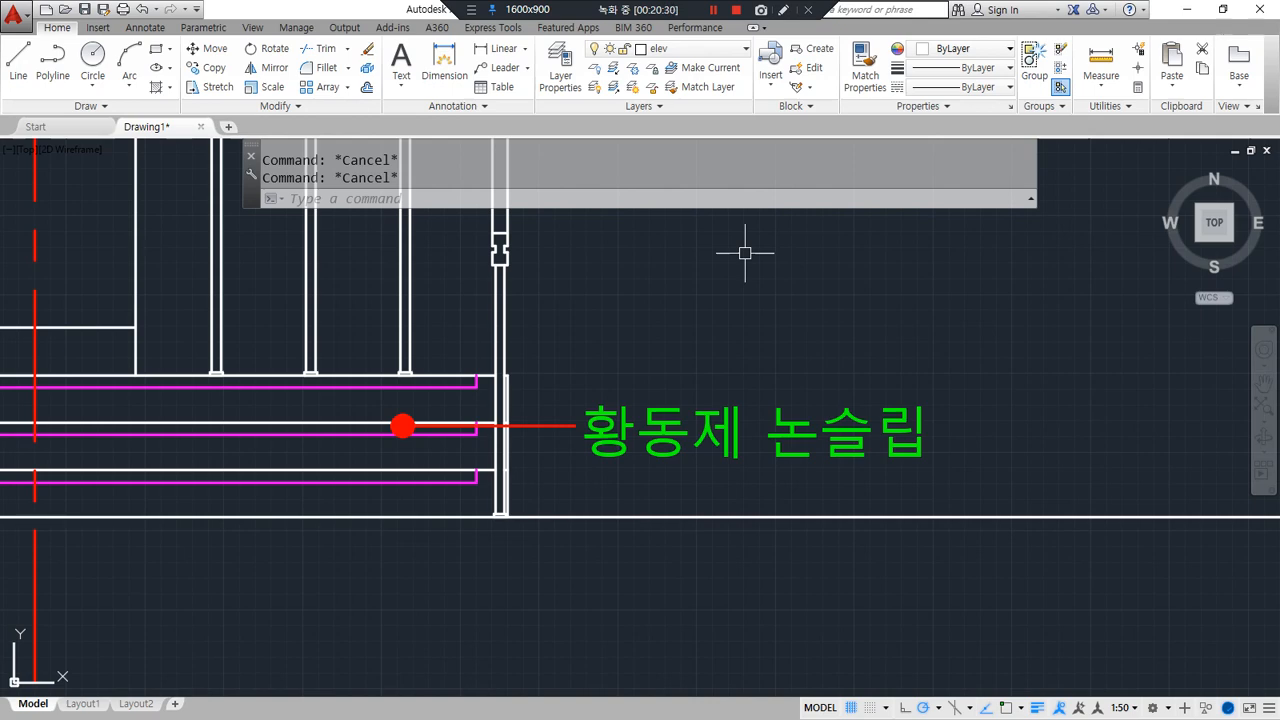
pyautogui.scroll(-2, 710, 675)
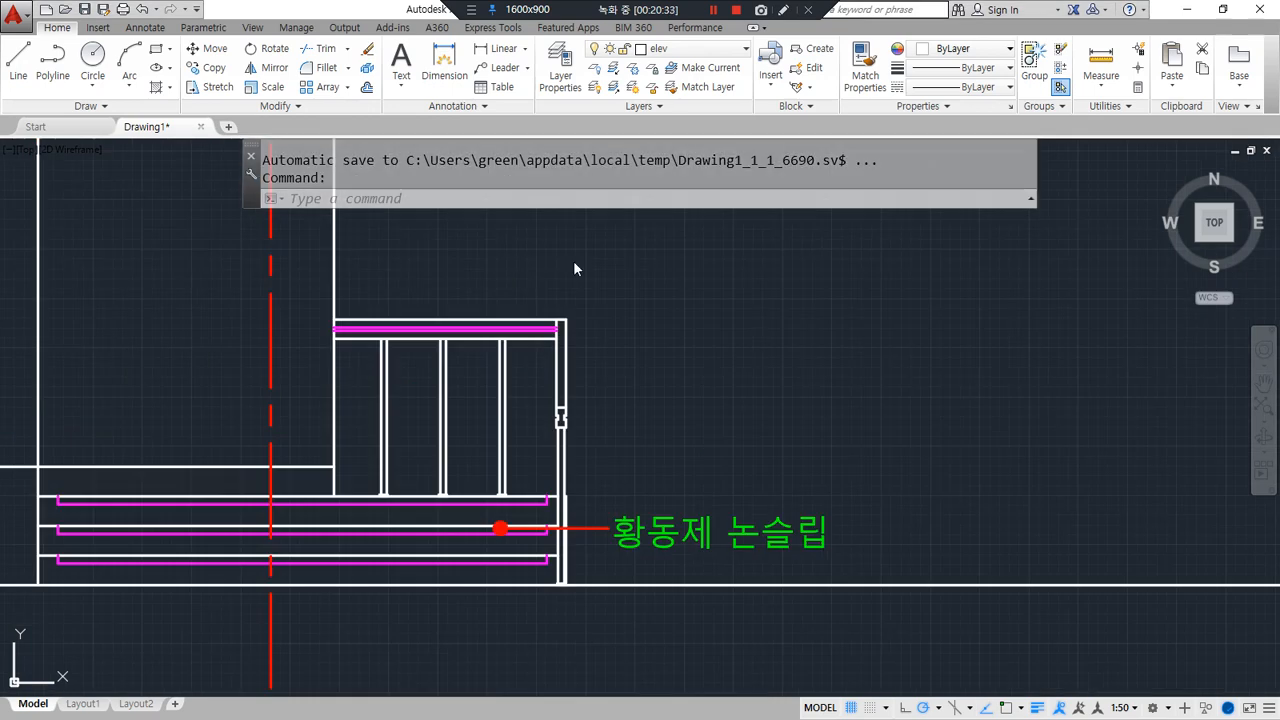
pyautogui.moveTo(189, 314); pyautogui.dragTo(254, 483, button='middle')
pyautogui.moveTo(248, 630)
pyautogui.mouseDown()
pyautogui.moveTo(183, 466)
pyautogui.moveTo(305, 342)
pyautogui.moveTo(243, 585)
pyautogui.mouseUp()
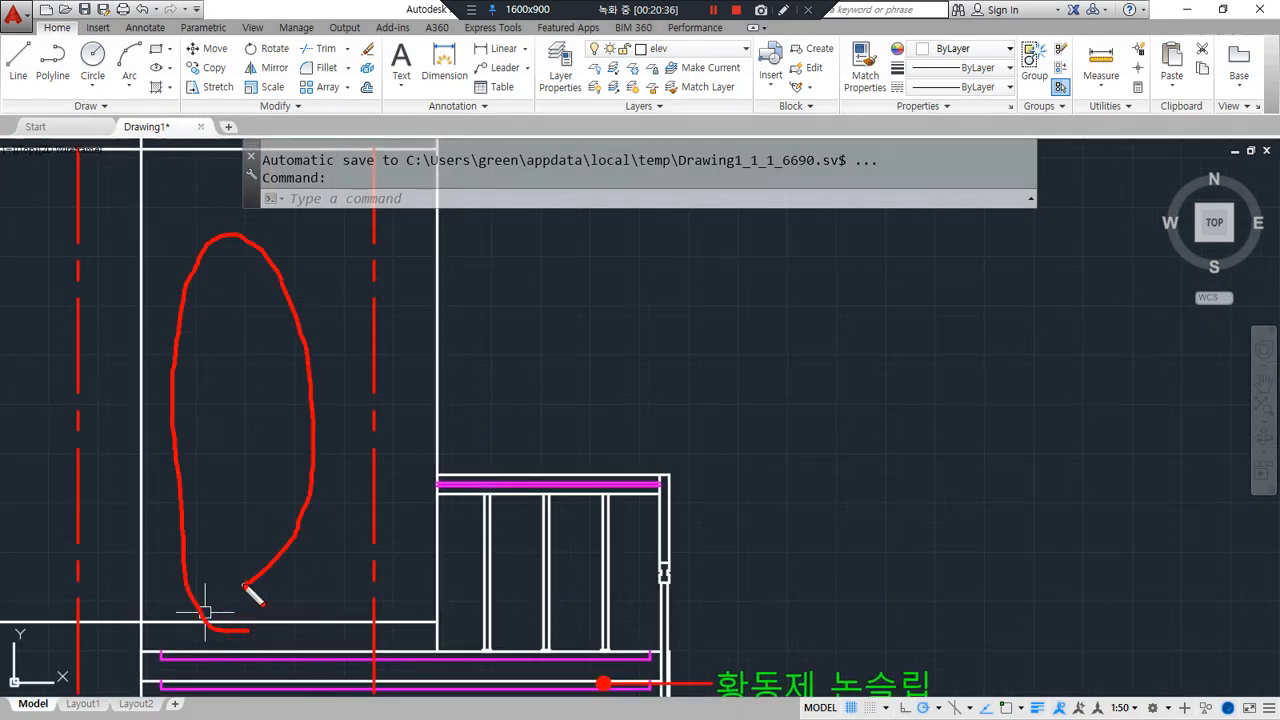
pyautogui.moveTo(294, 571); pyautogui.dragTo(374, 569, button='middle')
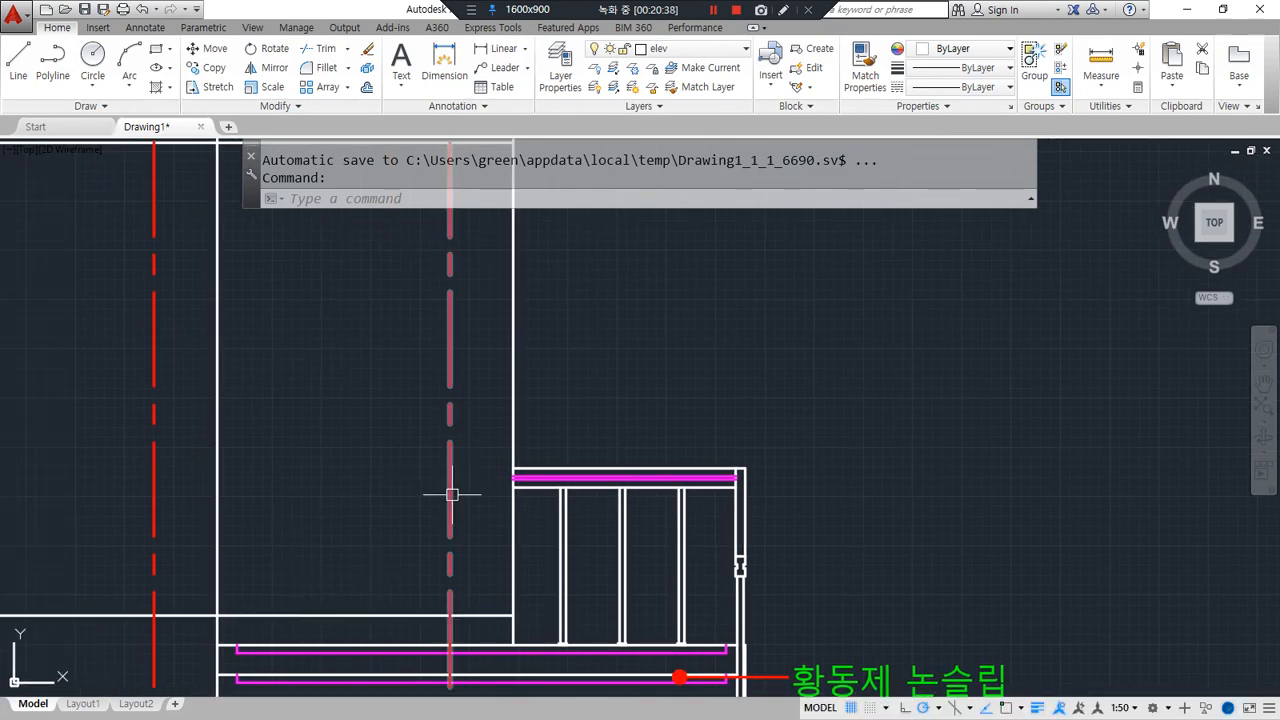
pyautogui.moveTo(437, 489)
pyautogui.mouseDown()
pyautogui.moveTo(464, 498)
pyautogui.moveTo(386, 500)
pyautogui.mouseUp()
pyautogui.moveTo(226, 488)
pyautogui.mouseDown()
pyautogui.moveTo(222, 506)
pyautogui.moveTo(262, 492)
pyautogui.mouseUp()
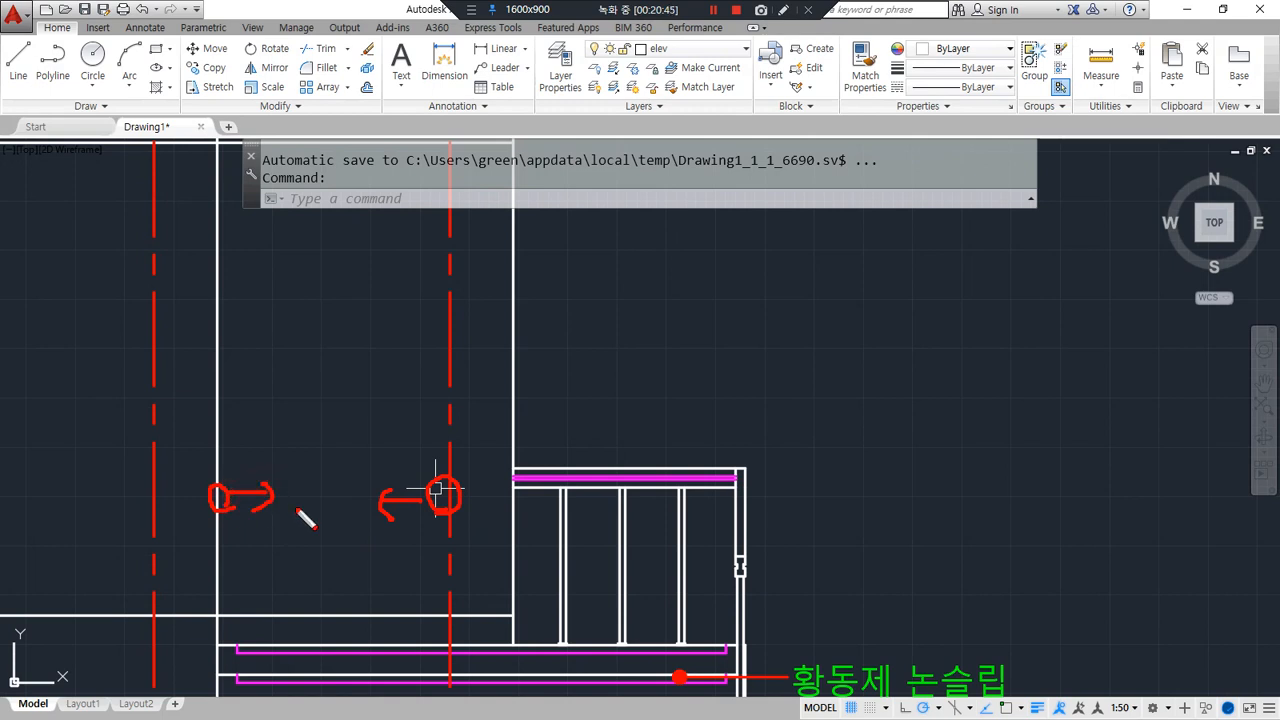
pyautogui.press('Delete')
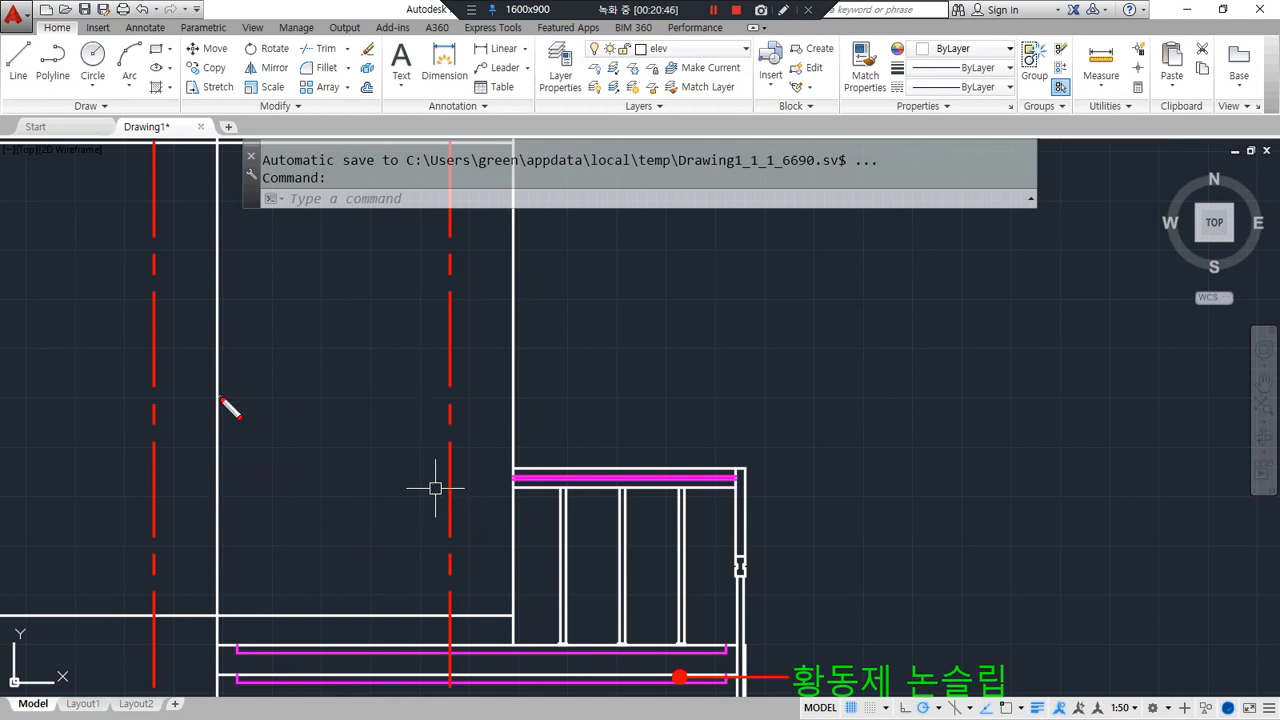
pyautogui.moveTo(218, 389)
pyautogui.mouseDown()
pyautogui.moveTo(470, 387)
pyautogui.moveTo(410, 330)
pyautogui.moveTo(412, 240)
pyautogui.mouseUp()
pyautogui.moveTo(505, 292)
pyautogui.mouseDown()
pyautogui.moveTo(415, 384)
pyautogui.moveTo(383, 245)
pyautogui.moveTo(388, 362)
pyautogui.moveTo(518, 372)
pyautogui.moveTo(518, 268)
pyautogui.mouseUp()
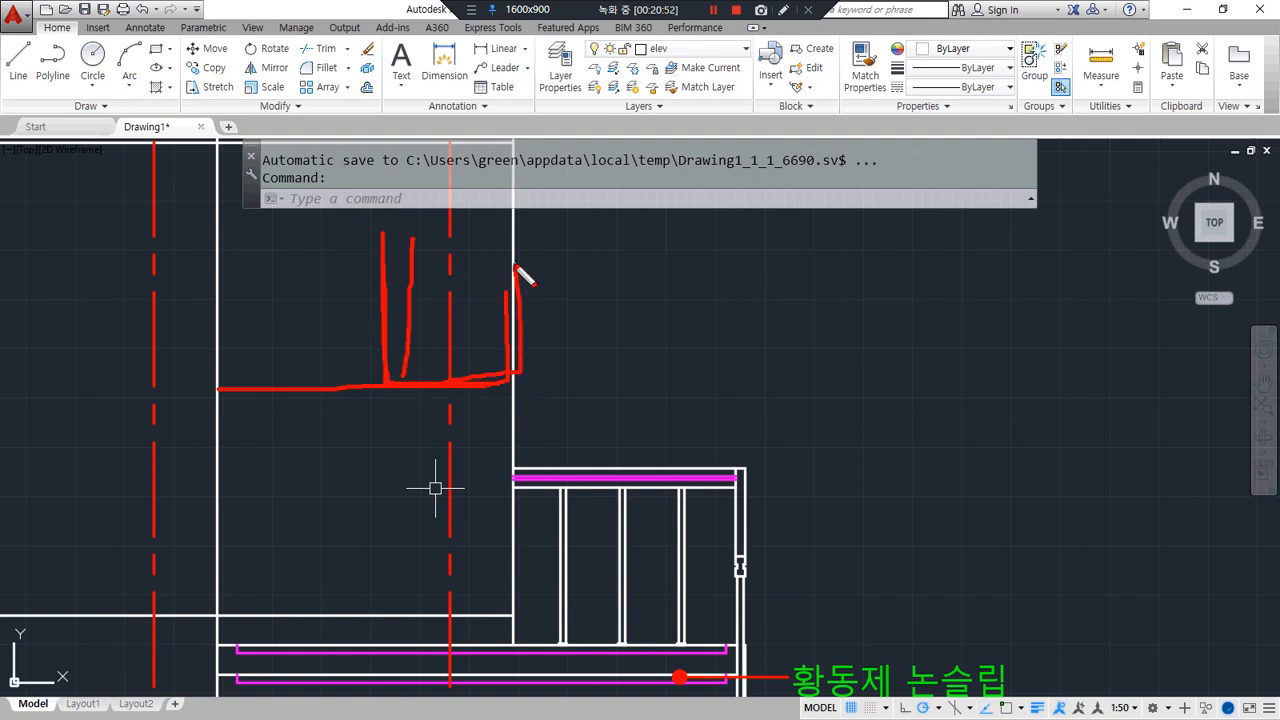
# Offset the centerline nearest the railing 200 toward the opening and the opposite wall line 100 inward to mark the door's sides
pyautogui.write('o')
pyautogui.press('Return')
pyautogui.write('200')
pyautogui.press('Return')
pyautogui.click(447, 445)
pyautogui.click(352, 454)
pyautogui.press('Return')
pyautogui.press('Return')
pyautogui.write('100')
pyautogui.press('Return')
pyautogui.click(216, 517)
pyautogui.click(270, 510)
pyautogui.press('Return')
# Match the offset centerline copy to the properties of the white door edge line
pyautogui.write('ma')
pyautogui.press('Return')
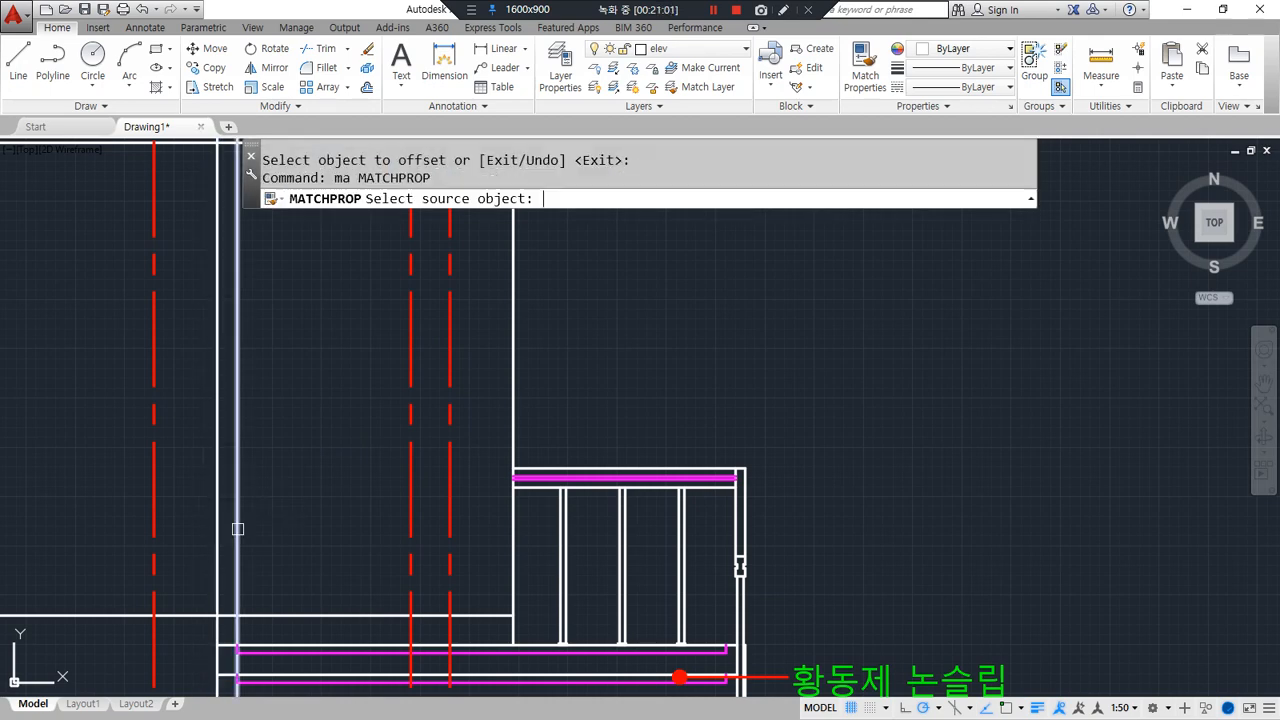
pyautogui.click(237, 528)
pyautogui.click(410, 506)
pyautogui.press('Return')
# Trim the two door edge lines below the top line of the entrance platform
pyautogui.write('tr')
pyautogui.press('Return')
pyautogui.click(387, 645)
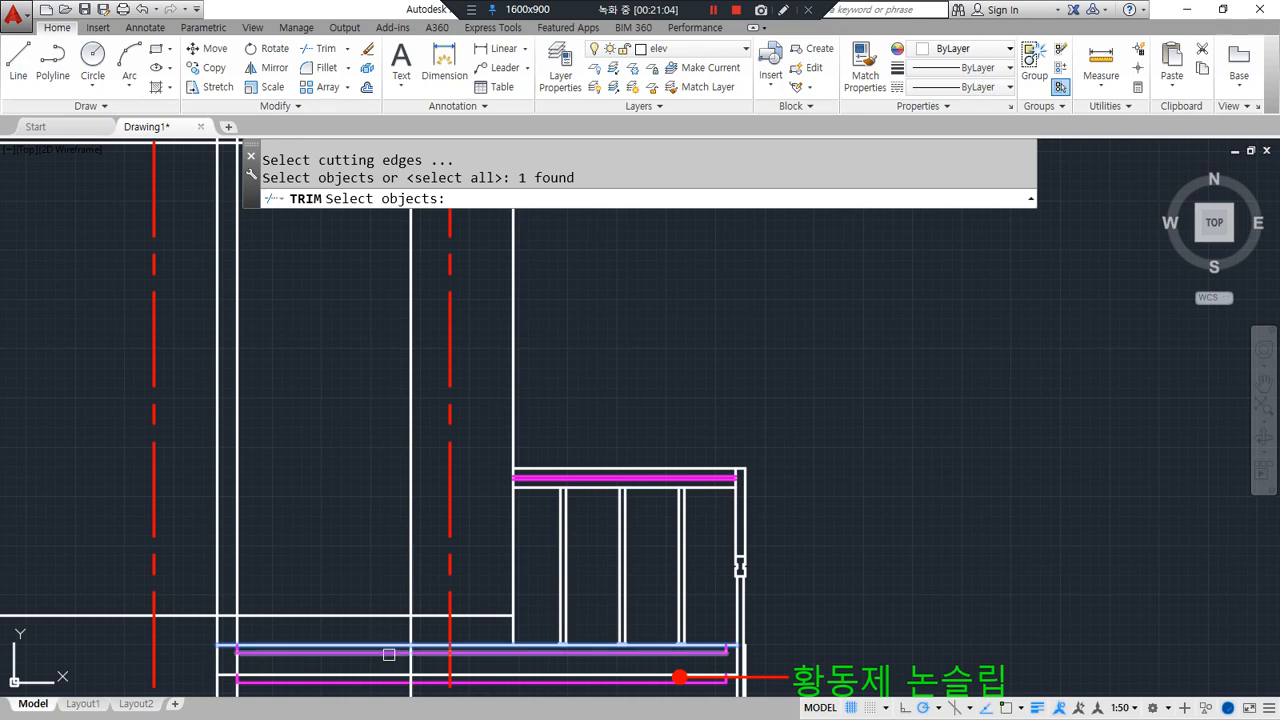
pyautogui.press('Return')
pyautogui.click(408, 660)
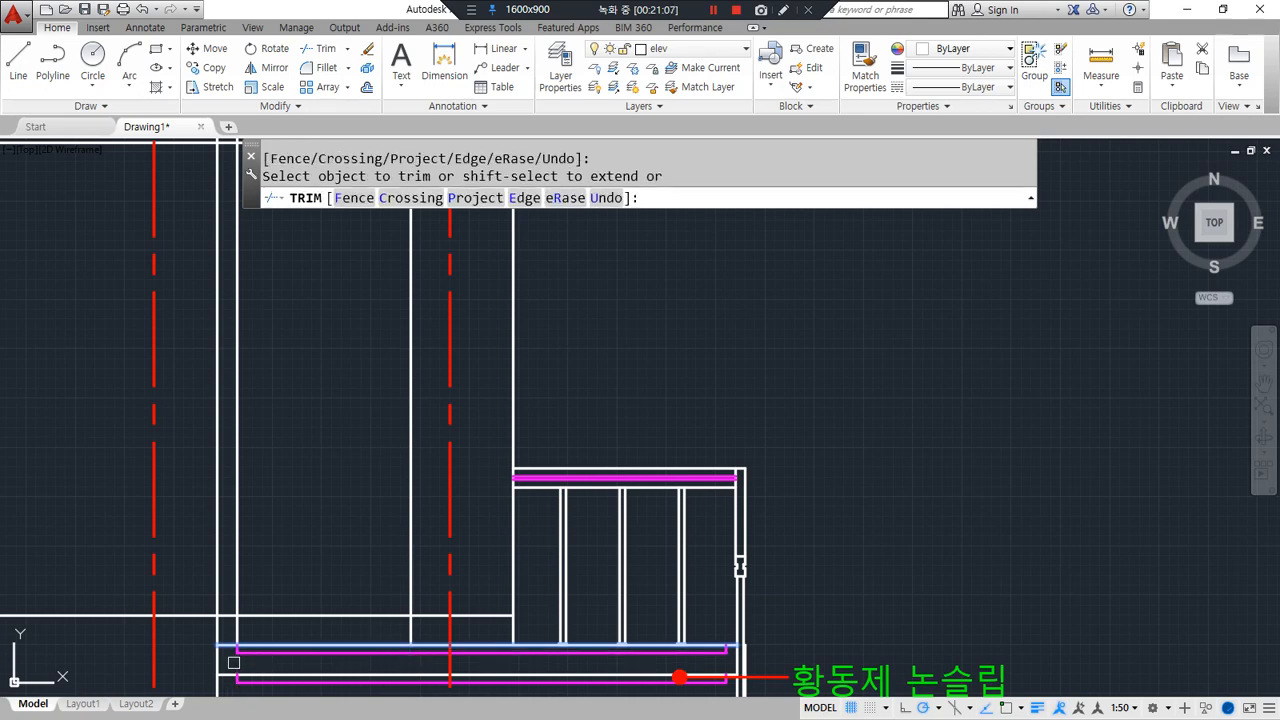
pyautogui.press('Return')
# Trim the horizontal wall base line between the two door edges
pyautogui.write('tr')
pyautogui.press('Return')
pyautogui.press('Return')
pyautogui.click(300, 614)
pyautogui.press('Return')
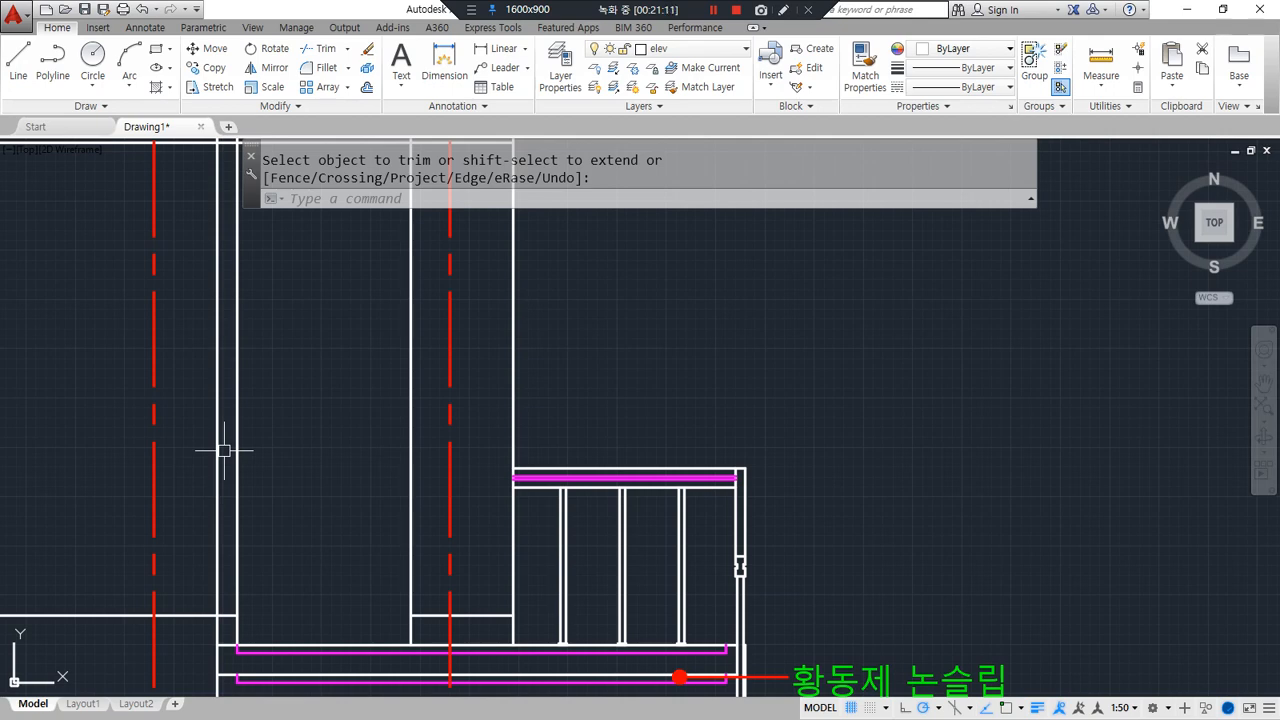
# Trim both door edge lines above the horizontal line below the eaves
pyautogui.moveTo(334, 451); pyautogui.dragTo(294, 557, button='middle')
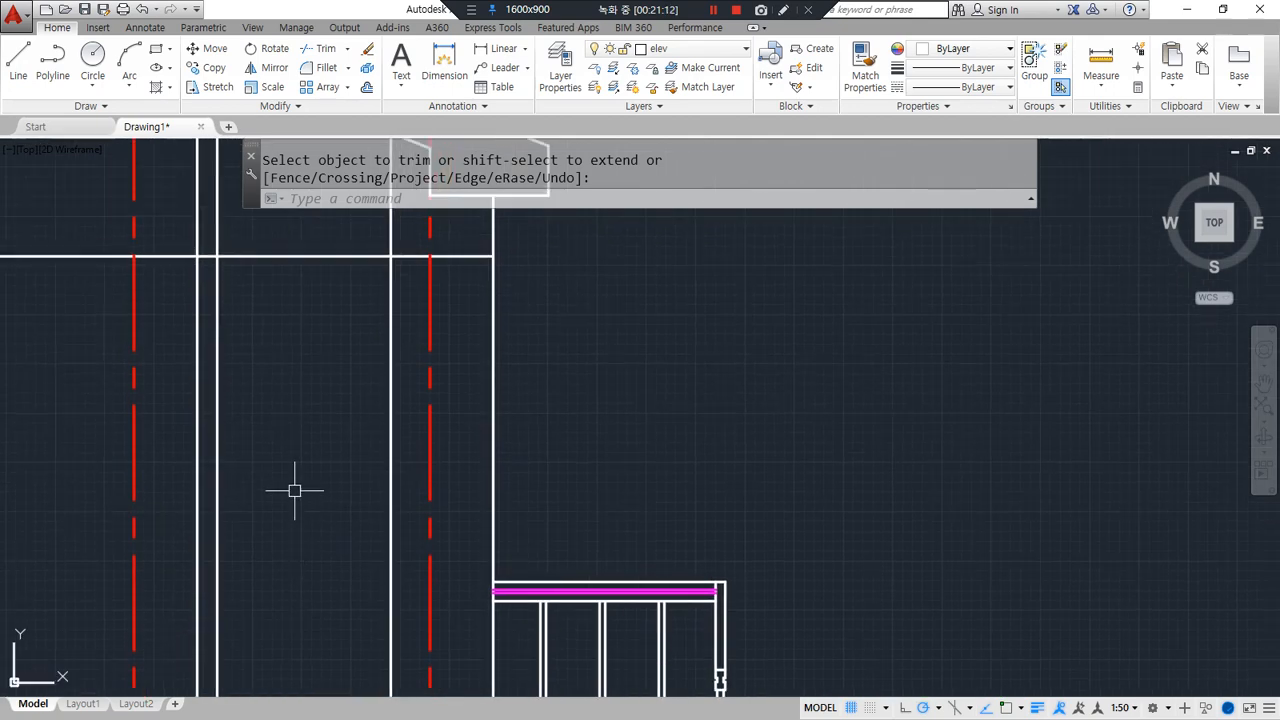
pyautogui.scroll(-2, 294, 490)
pyautogui.press('Return')
pyautogui.press('Return')
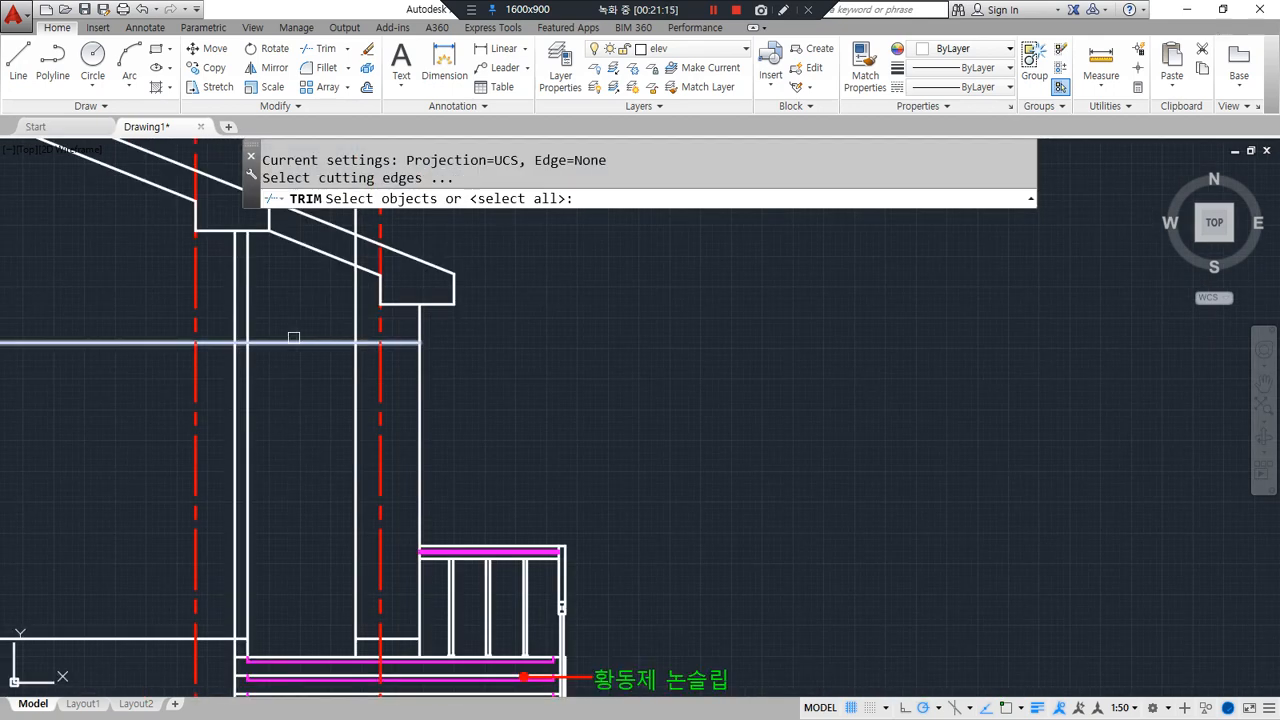
pyautogui.click(294, 342)
pyautogui.press('Return')
pyautogui.click(352, 314)
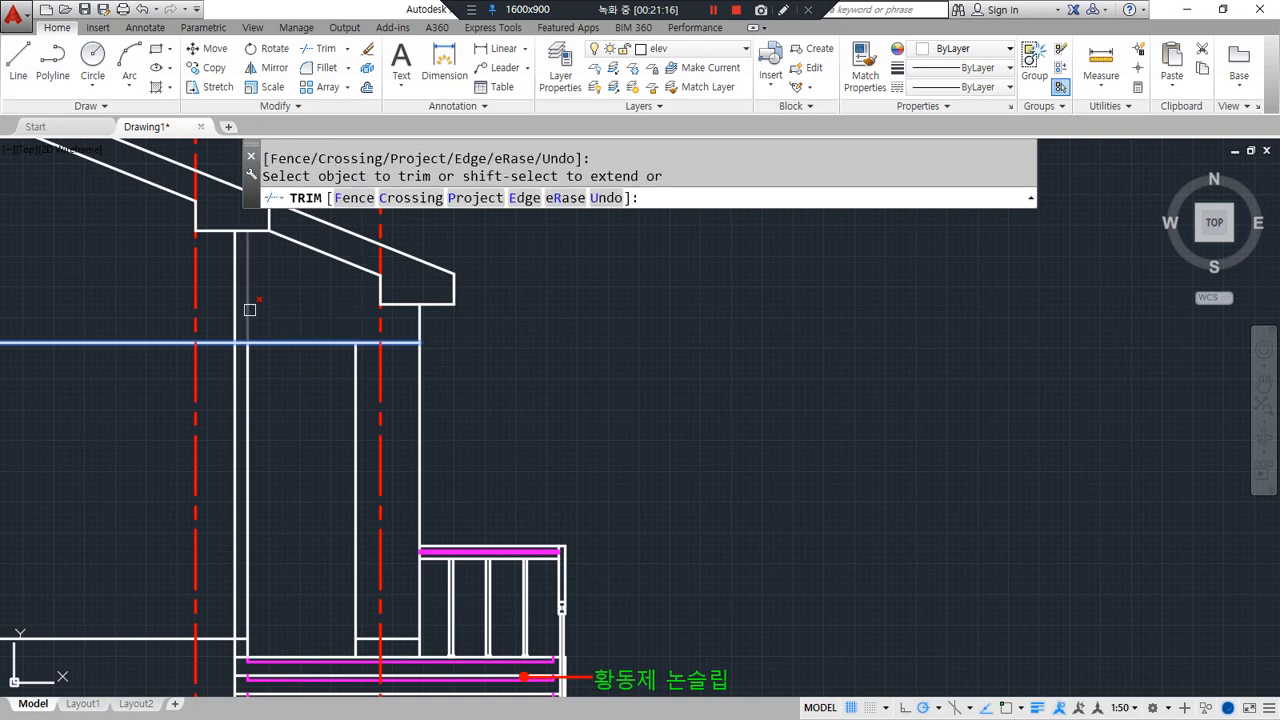
pyautogui.press('Return')
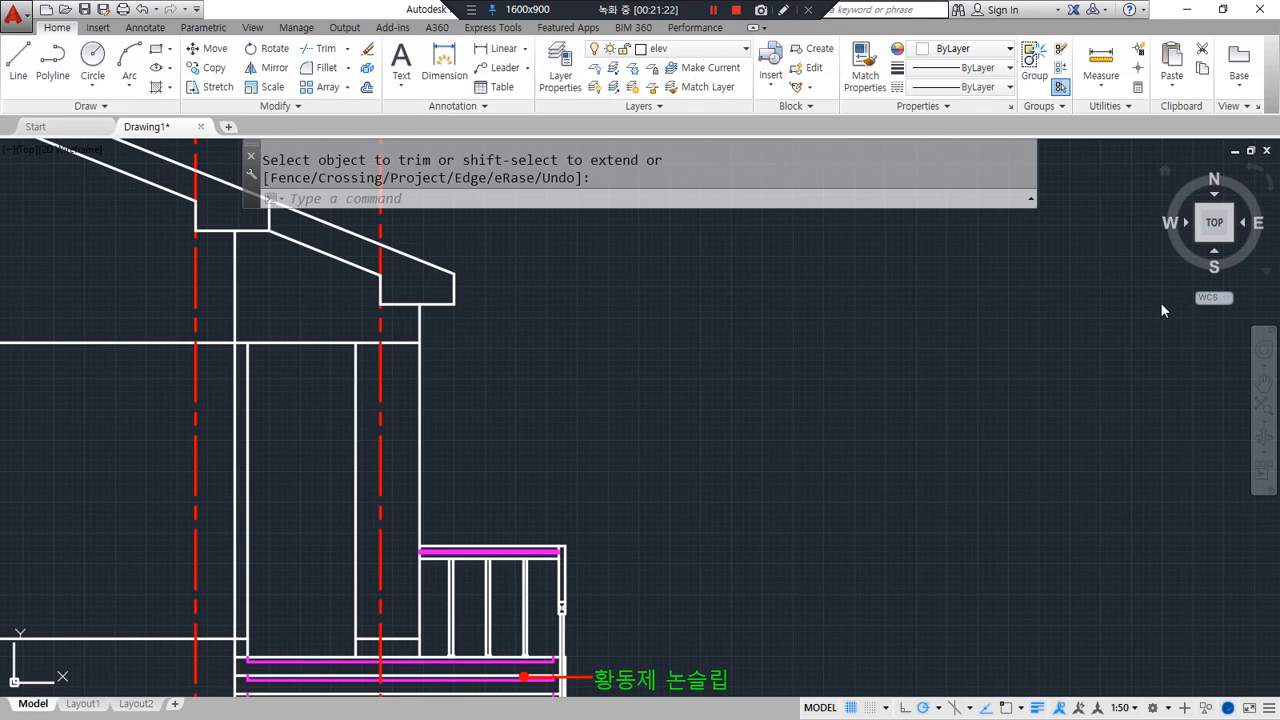
# Offset both door edge lines 40 inward to form the frame's jambs
pyautogui.scroll(2, 371, 603)
pyautogui.write('o')
pyautogui.press('Return')
pyautogui.write('40')
pyautogui.press('Return')
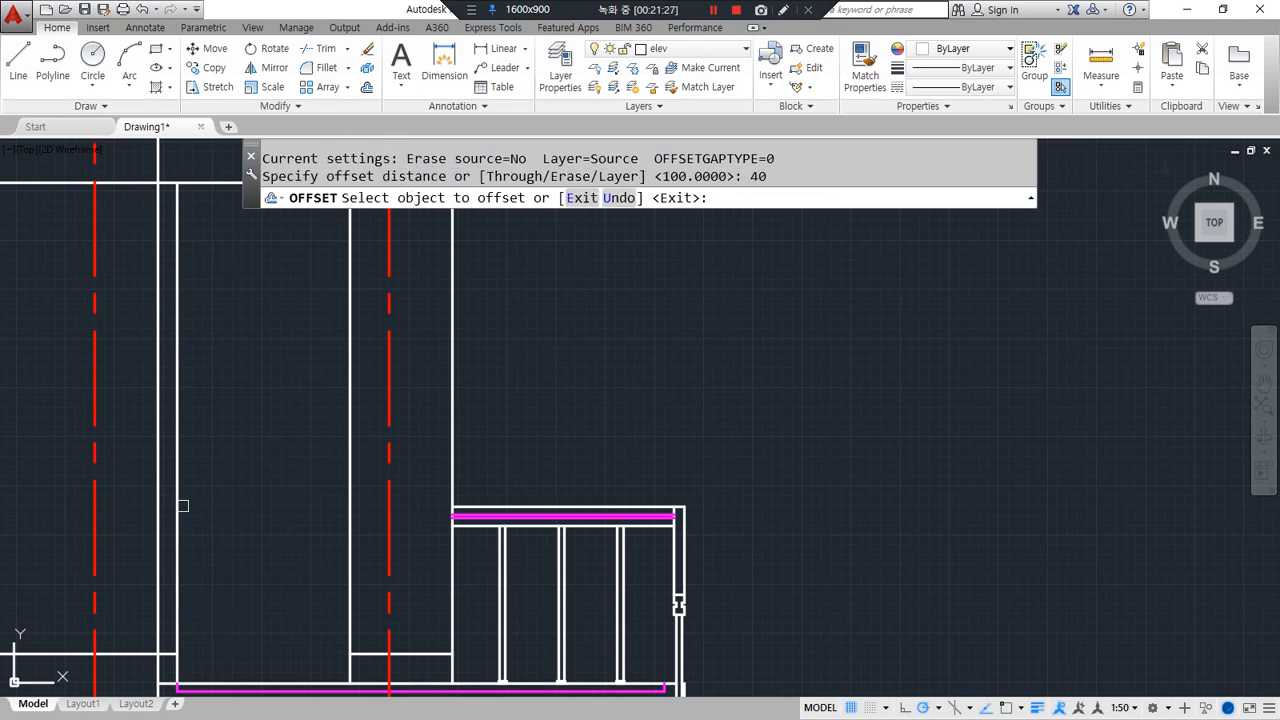
pyautogui.click(172, 518)
pyautogui.click(247, 525)
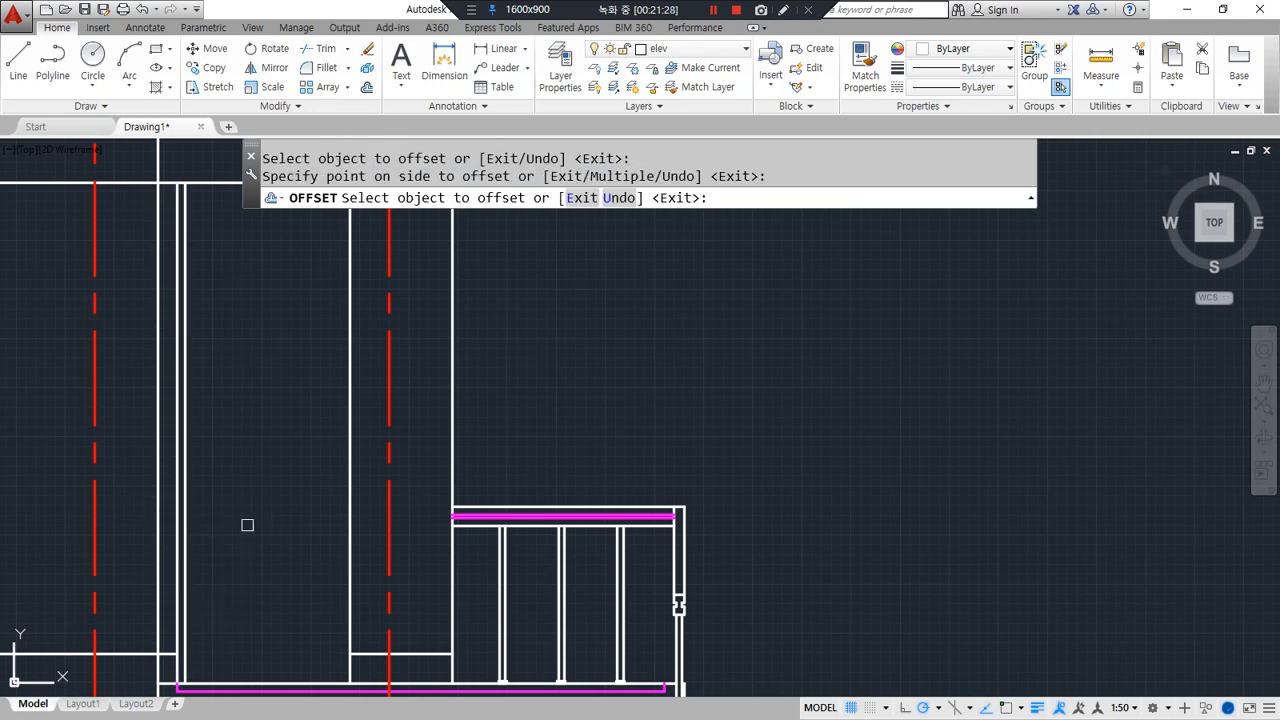
pyautogui.click(343, 513)
pyautogui.click(271, 514)
pyautogui.press('Return')
# Offset the top line of the entrance platform 2100 upward for the door height
pyautogui.write('o')
pyautogui.press('Return')
pyautogui.write('2100')
pyautogui.press('Return')
pyautogui.click(262, 685)
pyautogui.click(250, 464)
pyautogui.press('Return')
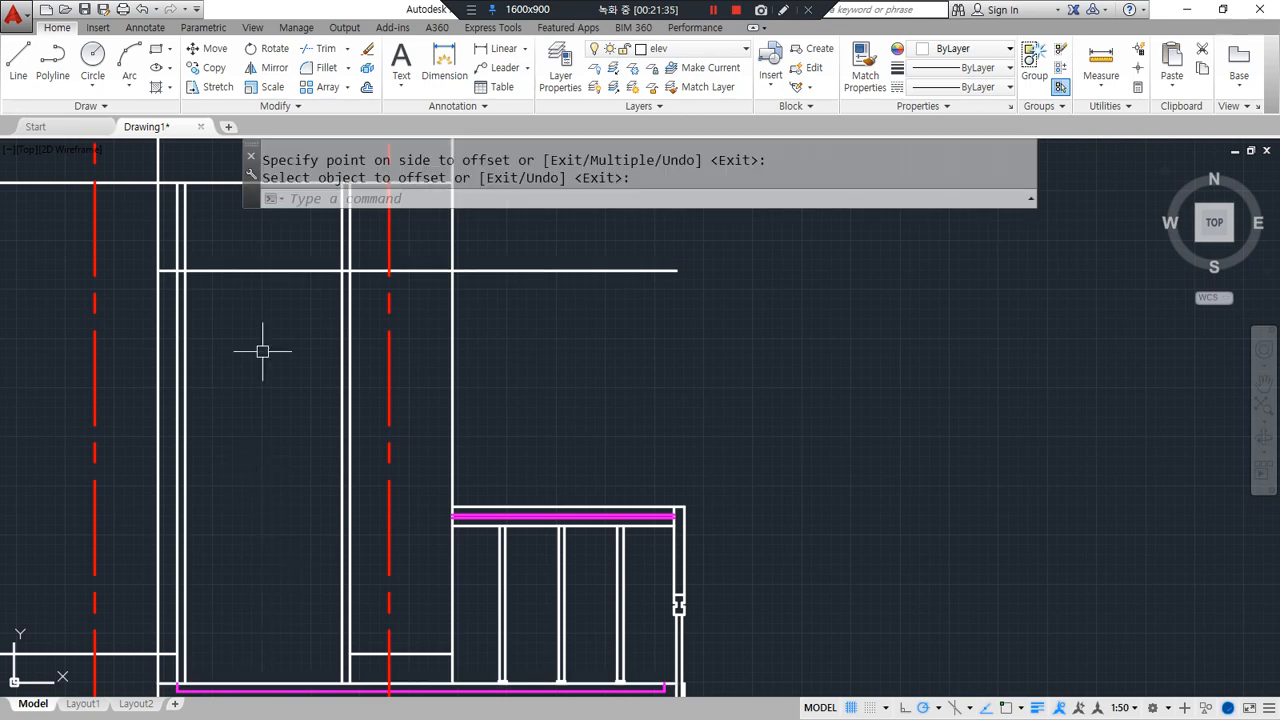
# Trim the door height line to the outer frame edges and erase the leftover piece crossing the wall
pyautogui.moveTo(250, 288)
pyautogui.mouseDown()
pyautogui.moveTo(218, 300)
pyautogui.moveTo(324, 404)
pyautogui.moveTo(204, 272)
pyautogui.mouseUp()
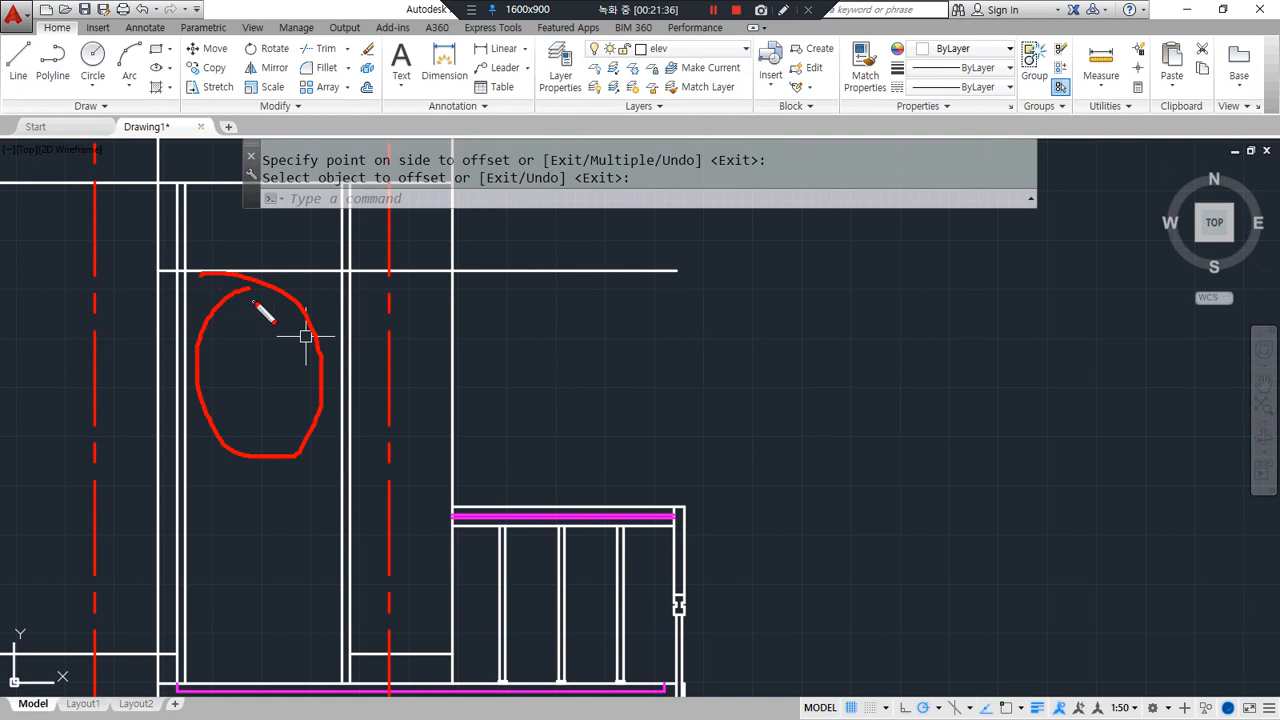
pyautogui.press('Escape')
pyautogui.scroll(2, 227, 259)
pyautogui.moveTo(210, 273); pyautogui.dragTo(220, 478, button='middle')
pyautogui.write('tr')
pyautogui.press('Return')
pyautogui.press('Return')
pyautogui.click(143, 480)
pyautogui.click(472, 480)
pyautogui.press('Return')
pyautogui.click(543, 481)
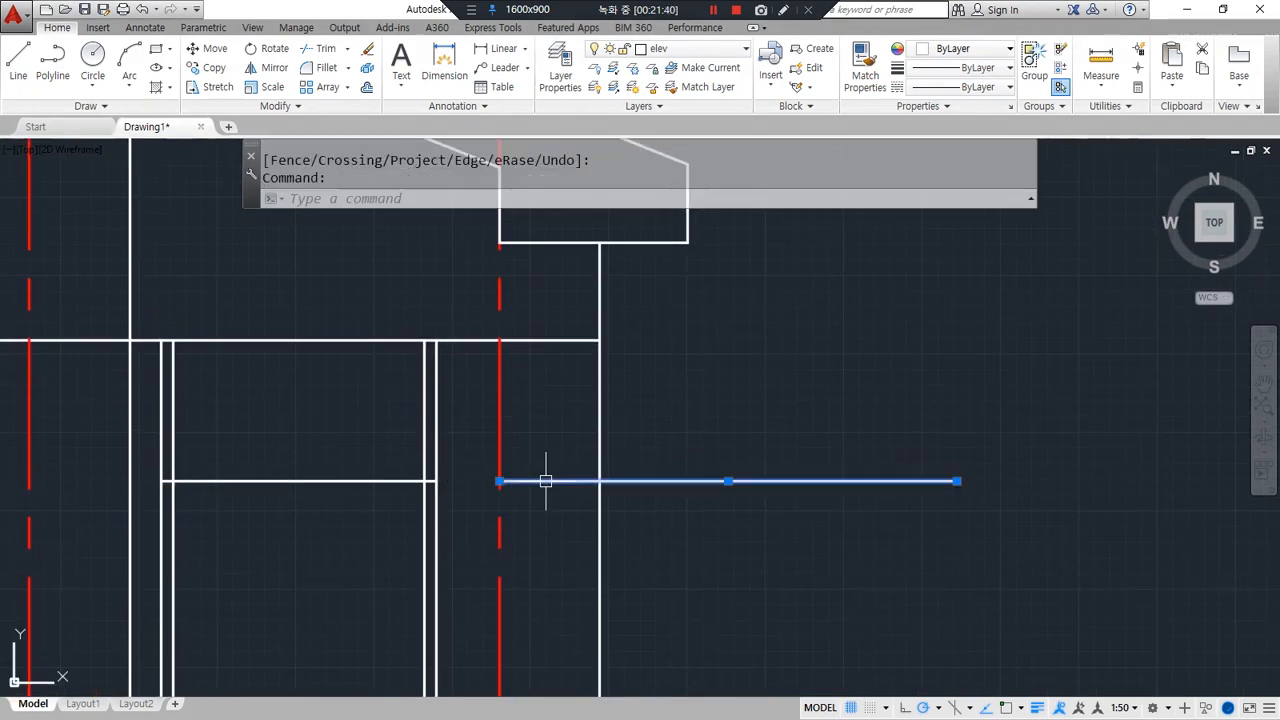
pyautogui.write('e')
pyautogui.press('Return')
pyautogui.scroll(2, 271, 343)
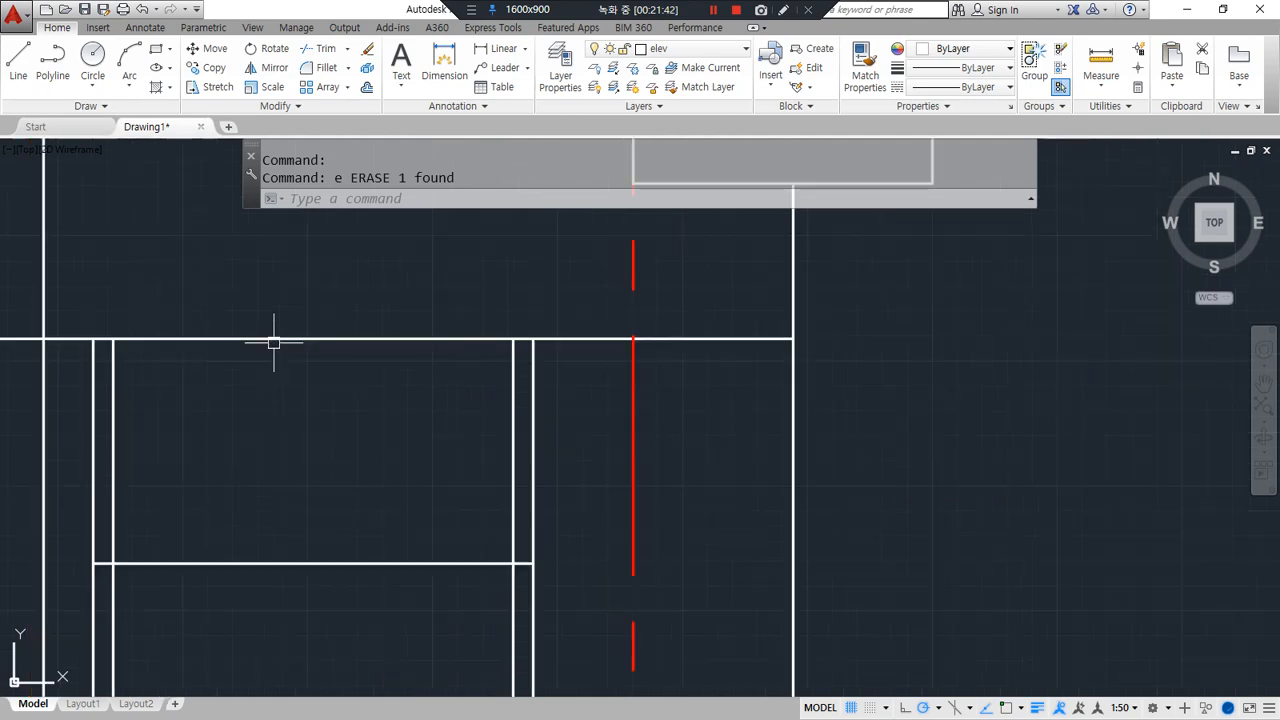
# Offset the opening's top line and the door height line 40 downward to give the head and transom thickness
pyautogui.write('O')
pyautogui.press('Return')
pyautogui.write('4')
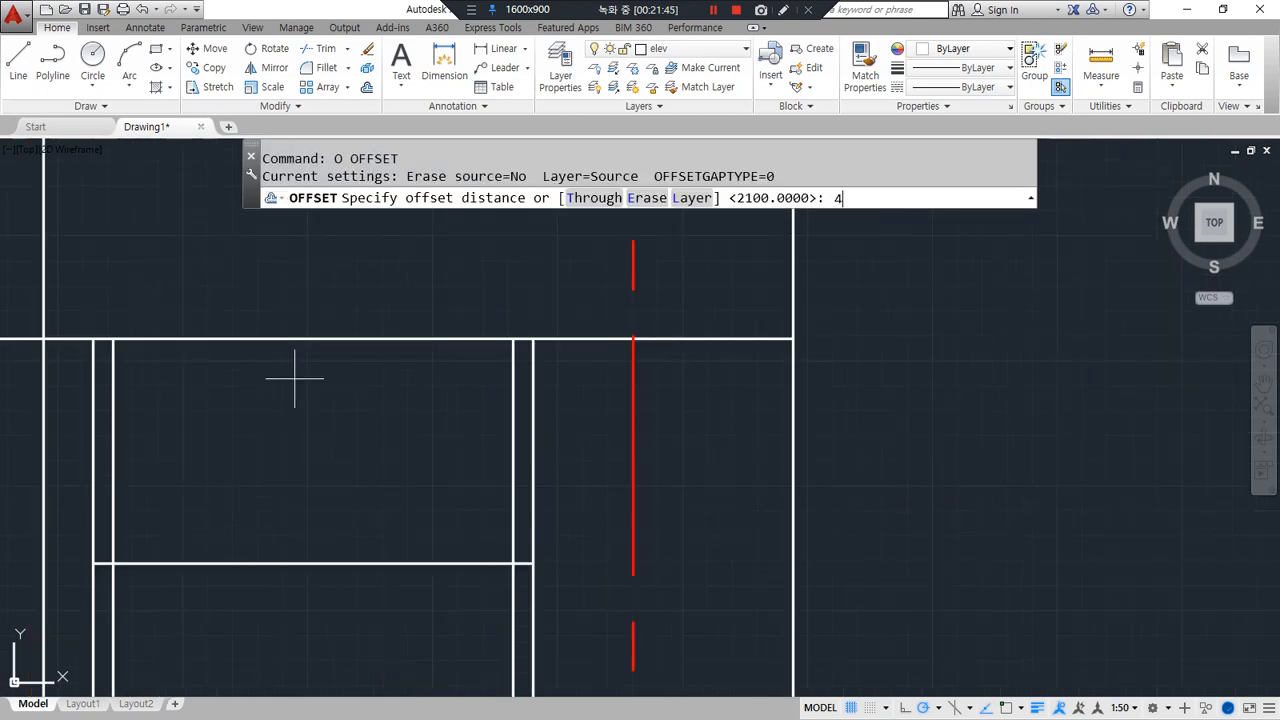
pyautogui.write('0')
pyautogui.press('Return')
pyautogui.click(308, 341)
pyautogui.click(313, 375)
pyautogui.click(302, 560)
pyautogui.click(294, 586)
pyautogui.press('Return')
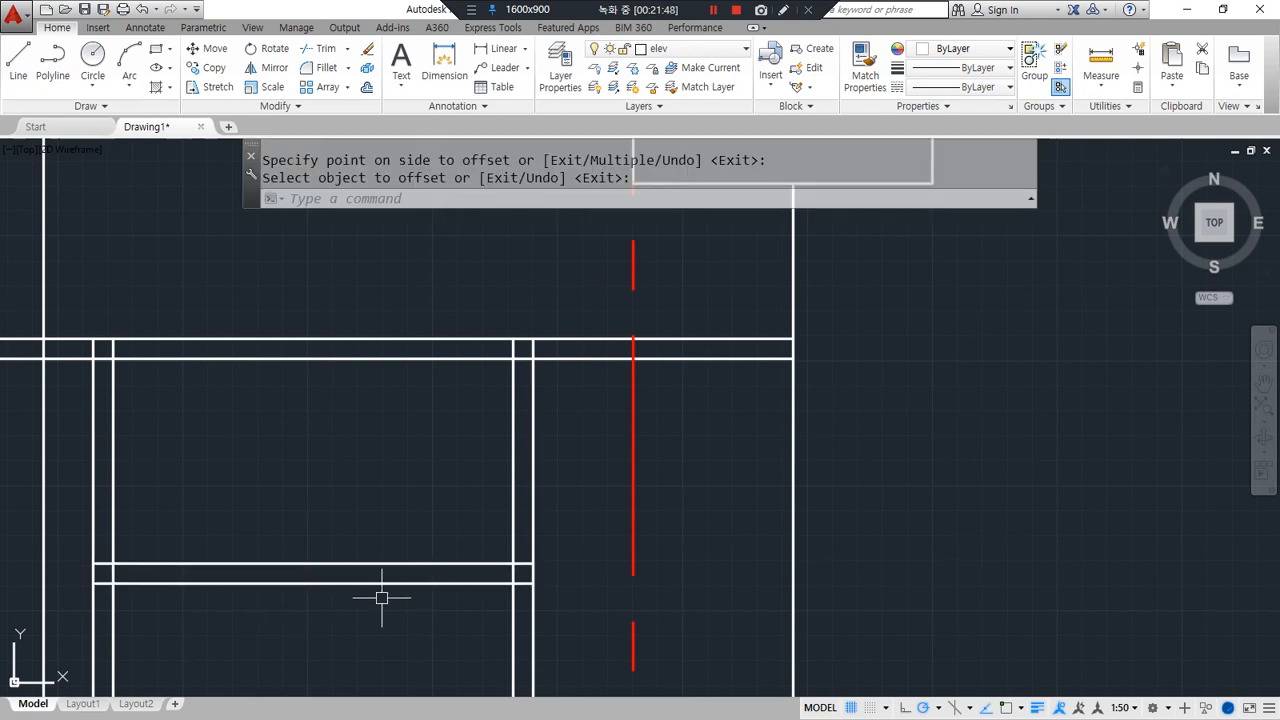
pyautogui.hotkey('ctrl', 'alt', 'd')
pyautogui.moveTo(372, 563)
pyautogui.mouseDown()
pyautogui.moveTo(313, 558)
pyautogui.moveTo(476, 558)
pyautogui.moveTo(394, 636)
pyautogui.moveTo(419, 629)
pyautogui.moveTo(352, 662)
pyautogui.moveTo(425, 639)
pyautogui.mouseUp()
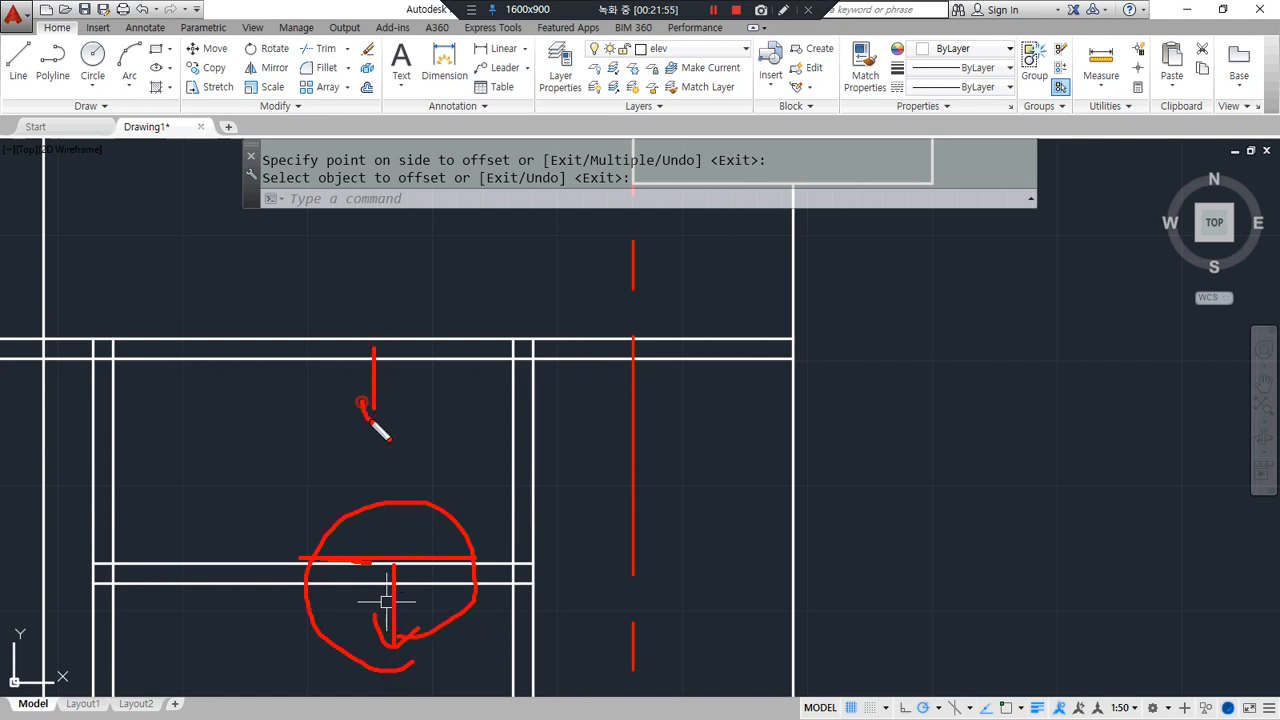
pyautogui.press('Escape')
# Trim the lower head line outside the two outer edges of the door frame
pyautogui.write('tr')
pyautogui.press('space')
pyautogui.click(91, 375)
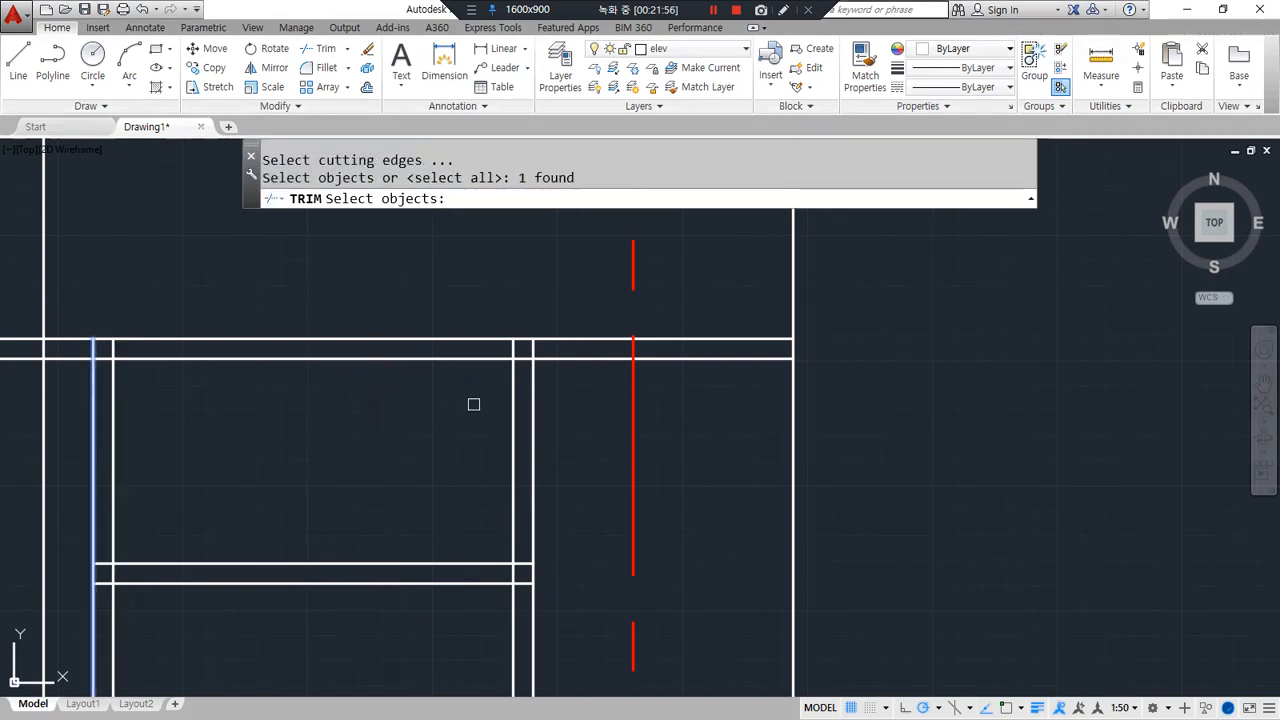
pyautogui.click(531, 414)
pyautogui.press('space')
pyautogui.click(548, 359)
pyautogui.click(50, 386)
pyautogui.click(70, 357)
pyautogui.press('space')
# Trim the inner jamb lines between the two transom lines
pyautogui.press('space')
pyautogui.press('space')
pyautogui.click(108, 572)
pyautogui.click(514, 572)
pyautogui.press('space')
# Fillet all four inner corners of the transom window above the door into sharp corners
pyautogui.write('f')
pyautogui.press('space')
pyautogui.click(500, 358)
pyautogui.click(509, 380)
pyautogui.press('space')
pyautogui.click(118, 359)
pyautogui.click(110, 425)
pyautogui.press('space')
pyautogui.click(112, 520)
pyautogui.click(383, 562)
pyautogui.press('space')
pyautogui.click(432, 562)
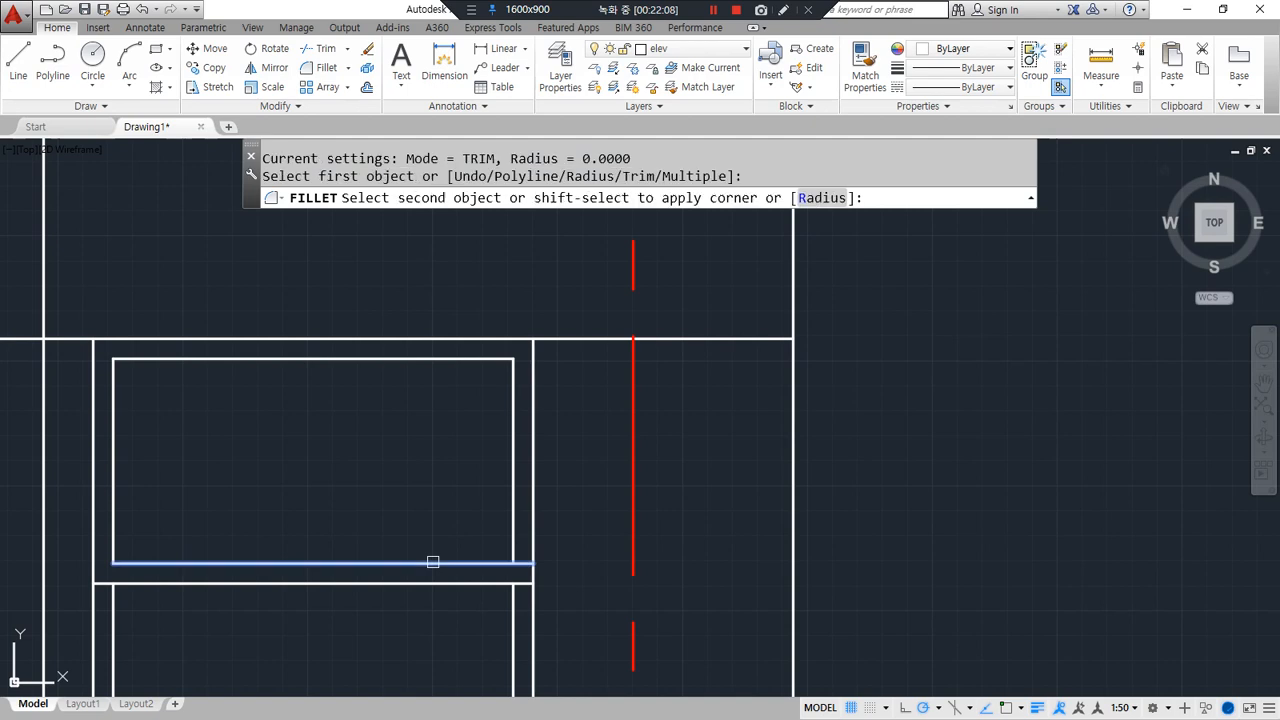
pyautogui.click(513, 548)
# Fillet the two upper corners of the door opening below the transom into sharp corners
pyautogui.press('space')
pyautogui.click(492, 583)
pyautogui.click(509, 604)
pyautogui.press('space')
pyautogui.click(125, 585)
pyautogui.click(115, 602)
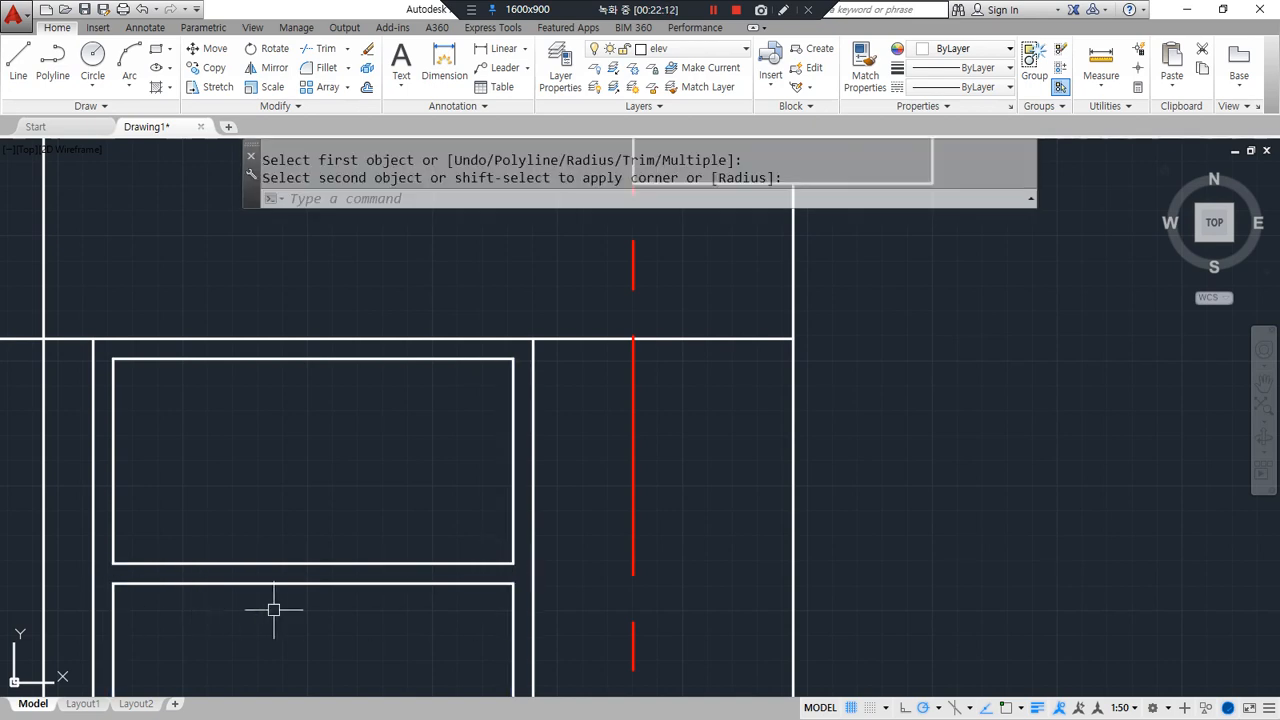
pyautogui.moveTo(202, 369); pyautogui.dragTo(103, 455)
pyautogui.moveTo(308, 388); pyautogui.dragTo(113, 547)
pyautogui.moveTo(467, 396); pyautogui.dragTo(300, 520)
pyautogui.moveTo(486, 471); pyautogui.dragTo(397, 533)
pyautogui.moveTo(400, 353); pyautogui.dragTo(510, 497)
pyautogui.moveTo(303, 368); pyautogui.dragTo(430, 512)
pyautogui.moveTo(190, 372); pyautogui.dragTo(325, 525)
pyautogui.moveTo(161, 438); pyautogui.dragTo(240, 547)
pyautogui.press('Escape')
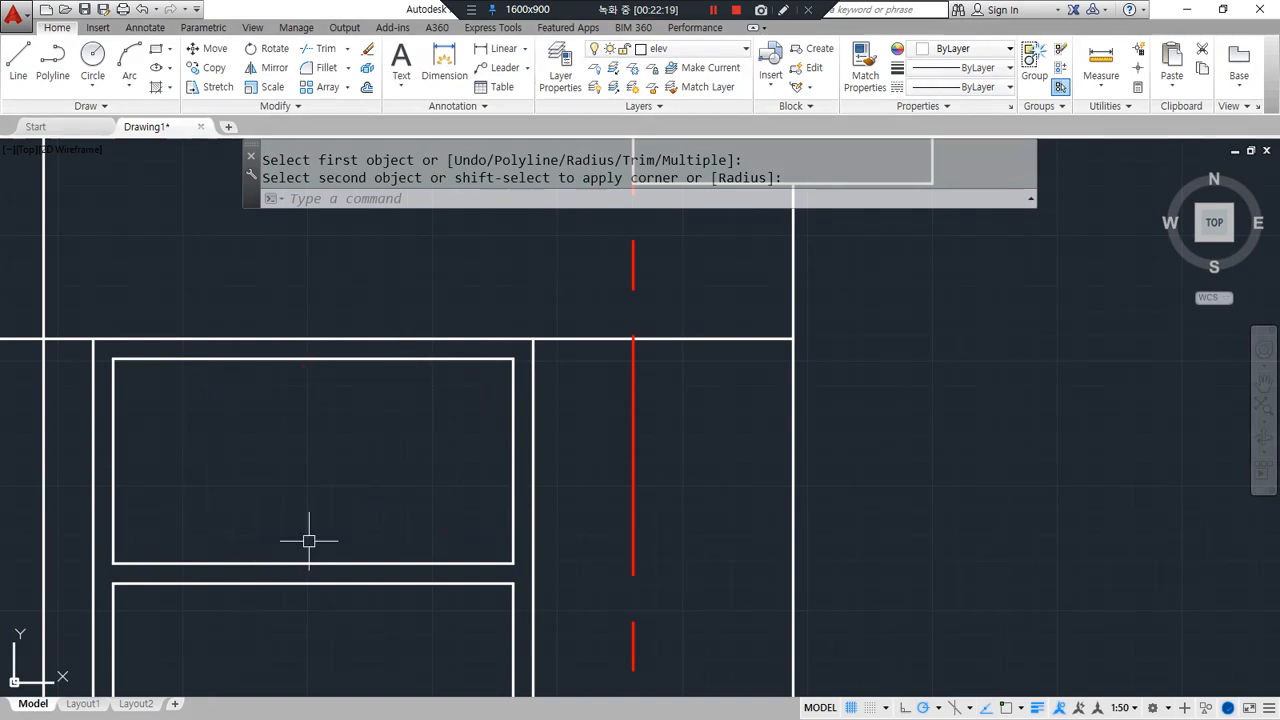
pyautogui.scroll(-4, 309, 541)
pyautogui.moveTo(311, 546); pyautogui.dragTo(302, 417, button='middle')
pyautogui.hotkey('ctrl', '2')
pyautogui.moveTo(316, 601)
pyautogui.mouseDown()
pyautogui.moveTo(300, 600)
pyautogui.moveTo(312, 494)
pyautogui.moveTo(298, 598)
pyautogui.mouseUp()
pyautogui.moveTo(300, 406)
pyautogui.mouseDown()
pyautogui.moveTo(333, 386)
pyautogui.moveTo(260, 403)
pyautogui.moveTo(397, 375)
pyautogui.moveTo(300, 428)
pyautogui.mouseUp()
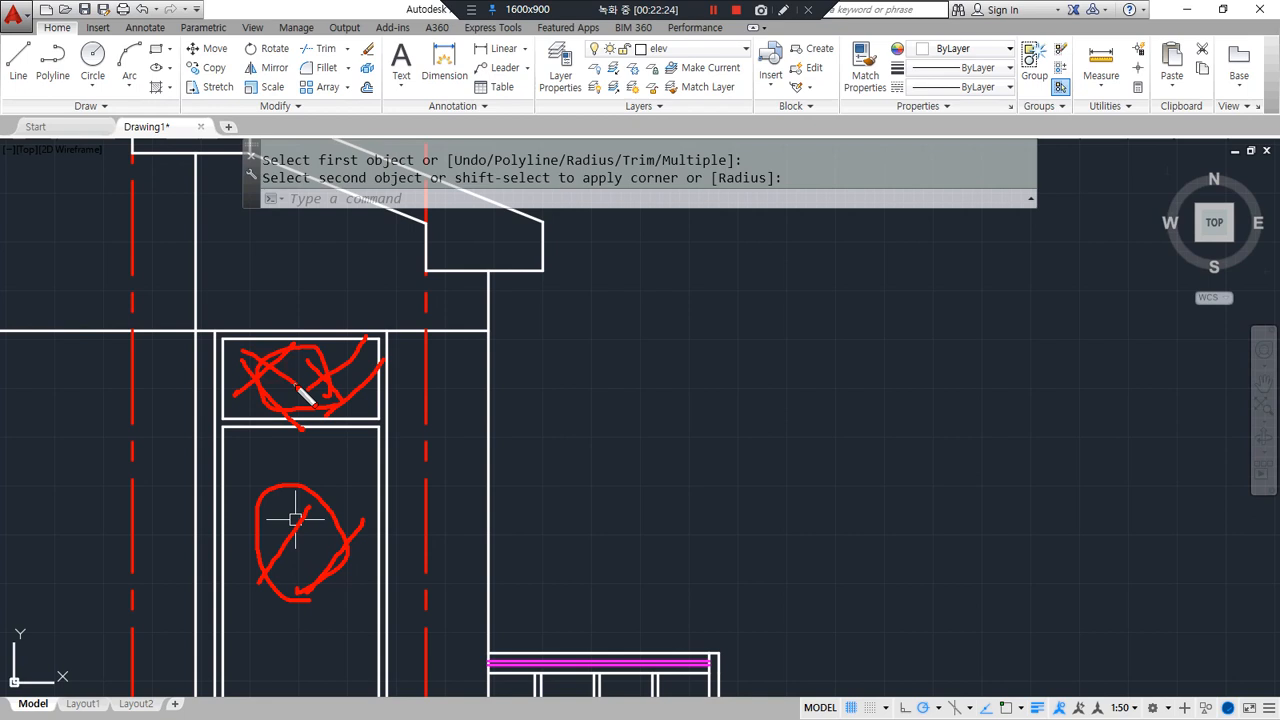
pyautogui.press('Escape')
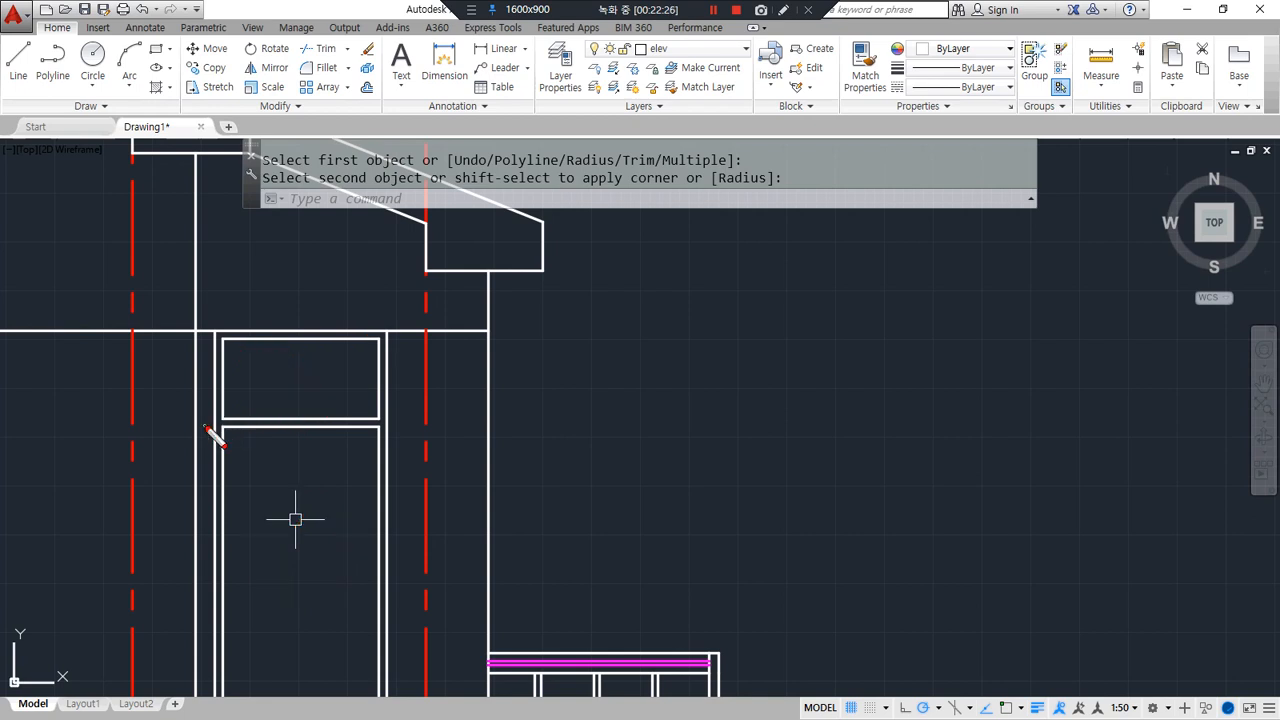
pyautogui.moveTo(159, 422); pyautogui.dragTo(502, 422)
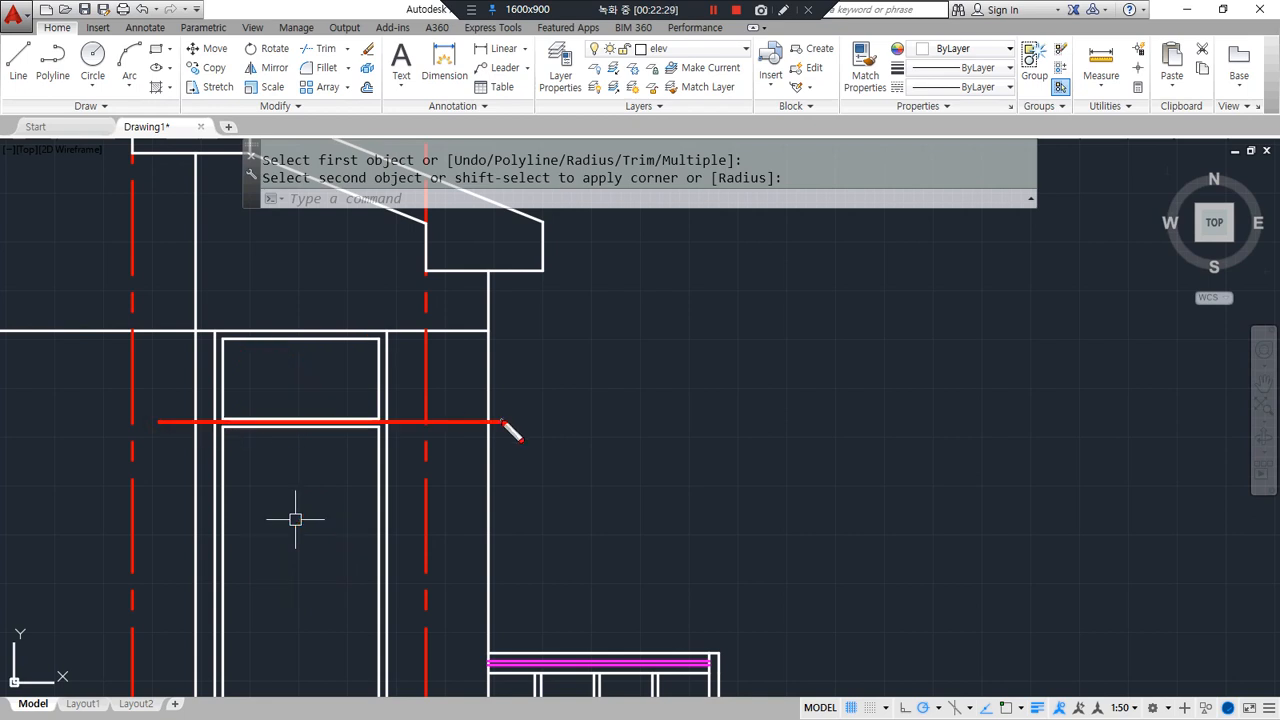
pyautogui.moveTo(405, 428); pyautogui.dragTo(188, 438)
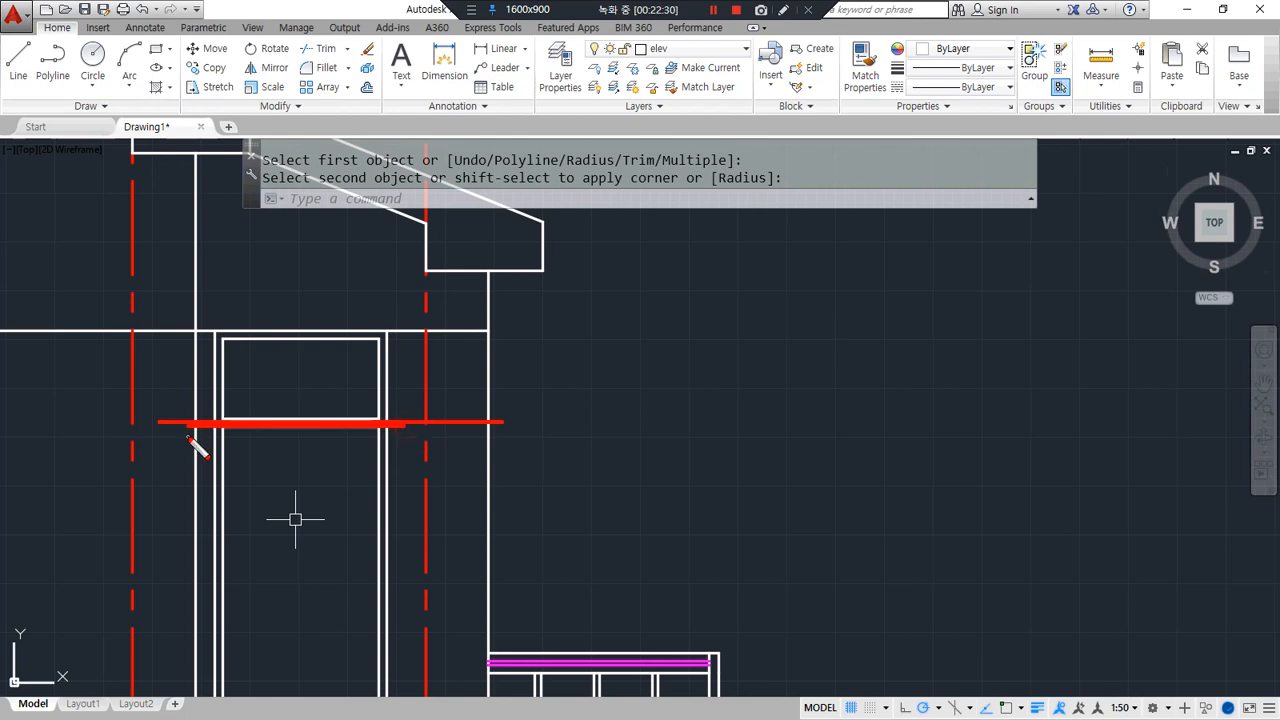
pyautogui.moveTo(286, 434)
pyautogui.mouseDown()
pyautogui.moveTo(323, 294)
pyautogui.moveTo(271, 418)
pyautogui.mouseUp()
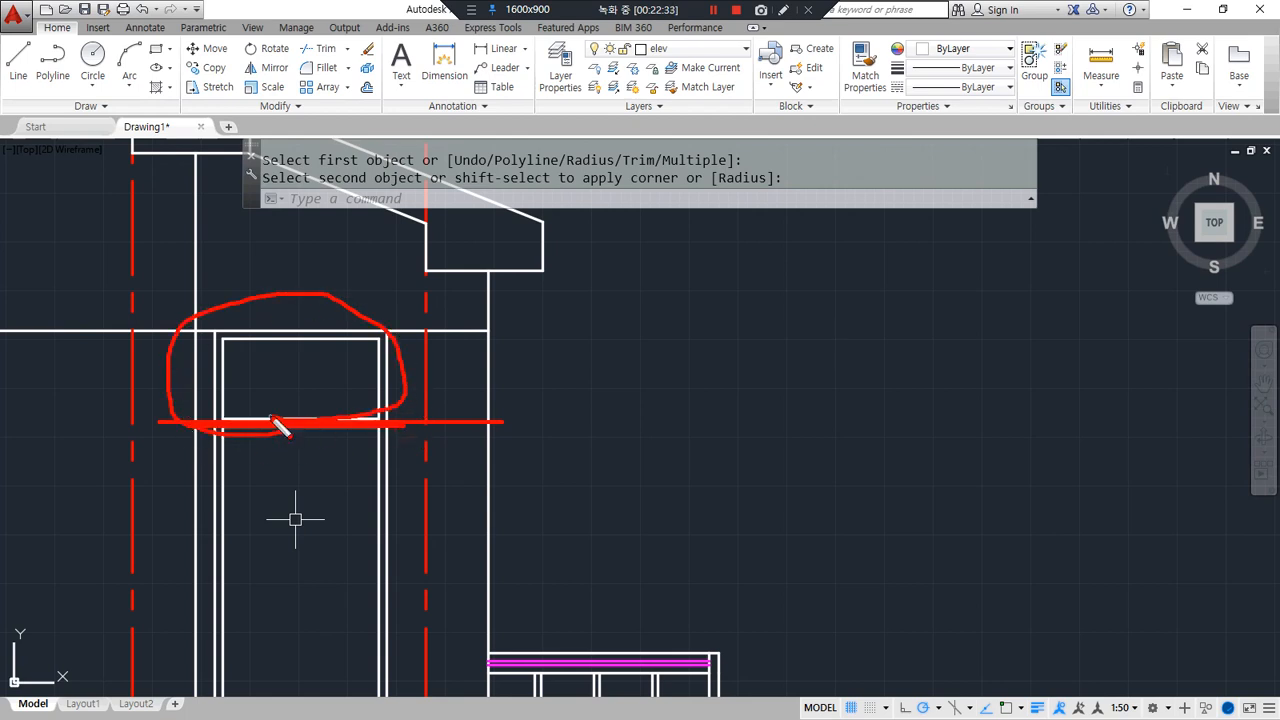
pyautogui.press('Escape')
pyautogui.scroll(-2, 302, 474)
pyautogui.moveTo(302, 477); pyautogui.dragTo(282, 362, button='middle')
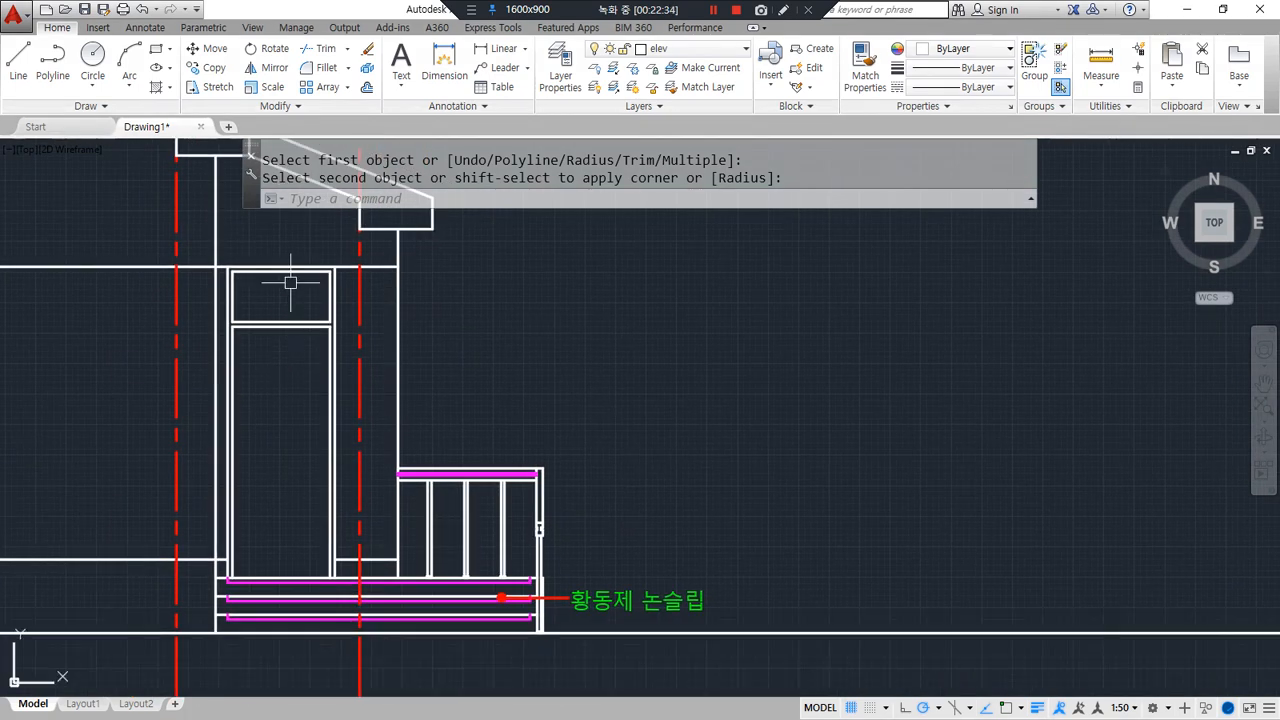
pyautogui.moveTo(287, 279)
pyautogui.mouseDown()
pyautogui.moveTo(237, 307)
pyautogui.moveTo(267, 304)
pyautogui.mouseUp()
pyautogui.moveTo(341, 280); pyautogui.dragTo(305, 306)
pyautogui.press('Escape')
# Draw door swing lines from the opening's upper right corner to the left jamb's midpoint and on to the lower right corner
pyautogui.scroll(2, 273, 442)
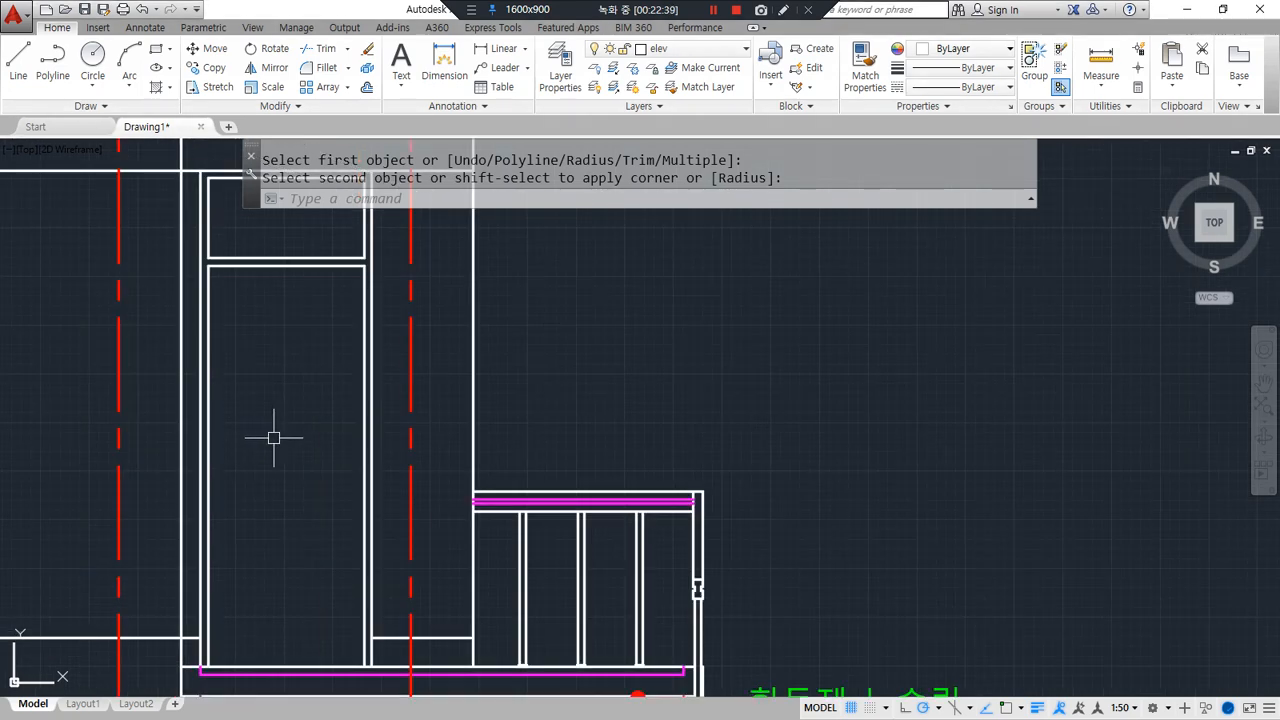
pyautogui.write('l')
pyautogui.press('Return')
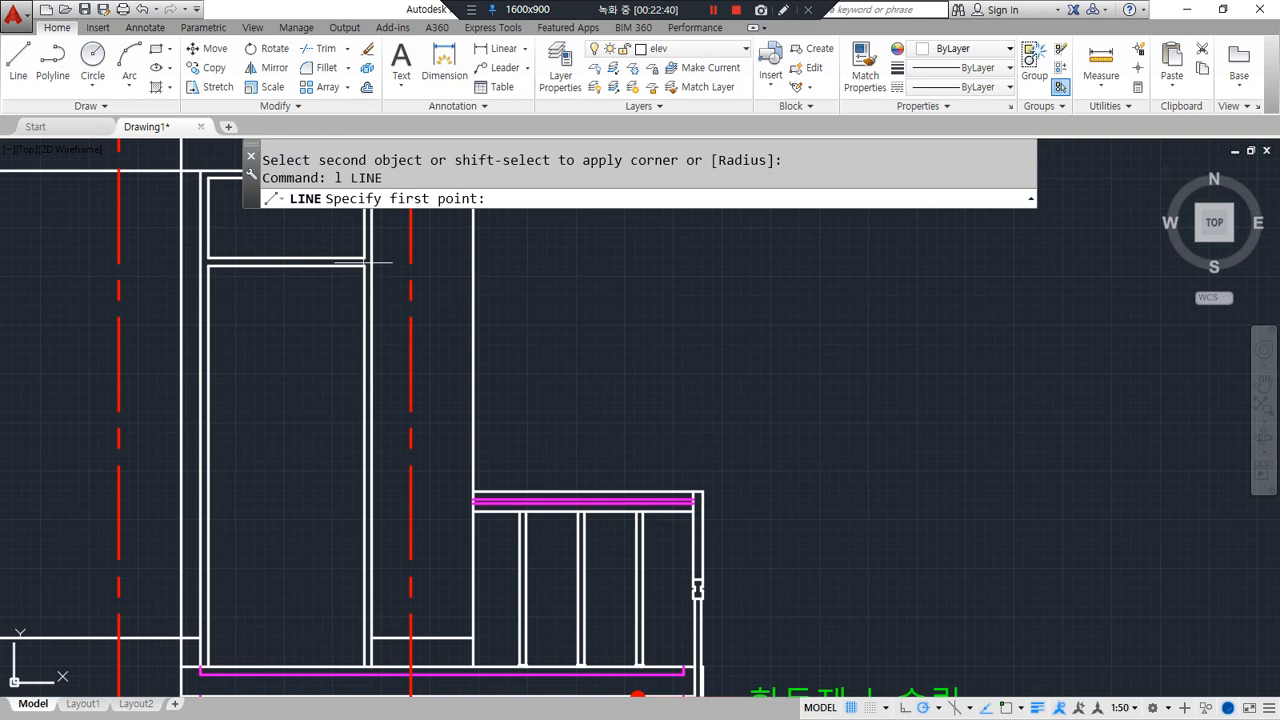
pyautogui.press('F3')
pyautogui.click(364, 267)
pyautogui.click(208, 466)
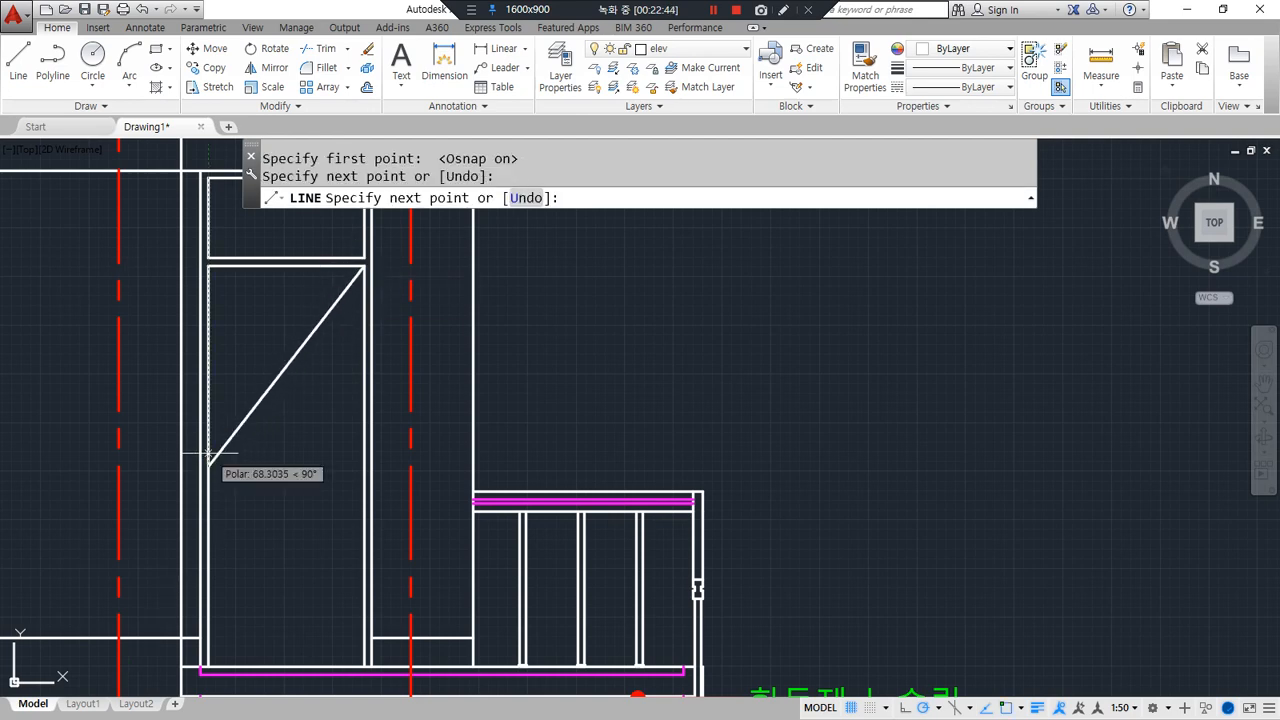
pyautogui.click(362, 662)
pyautogui.press('Return')
# Match the two door swing lines to the properties of the red dash-dot centre line beside the door
pyautogui.write('ma')
pyautogui.press('Return')
pyautogui.click(410, 463)
pyautogui.click(289, 320)
pyautogui.click(252, 560)
pyautogui.press('Return')
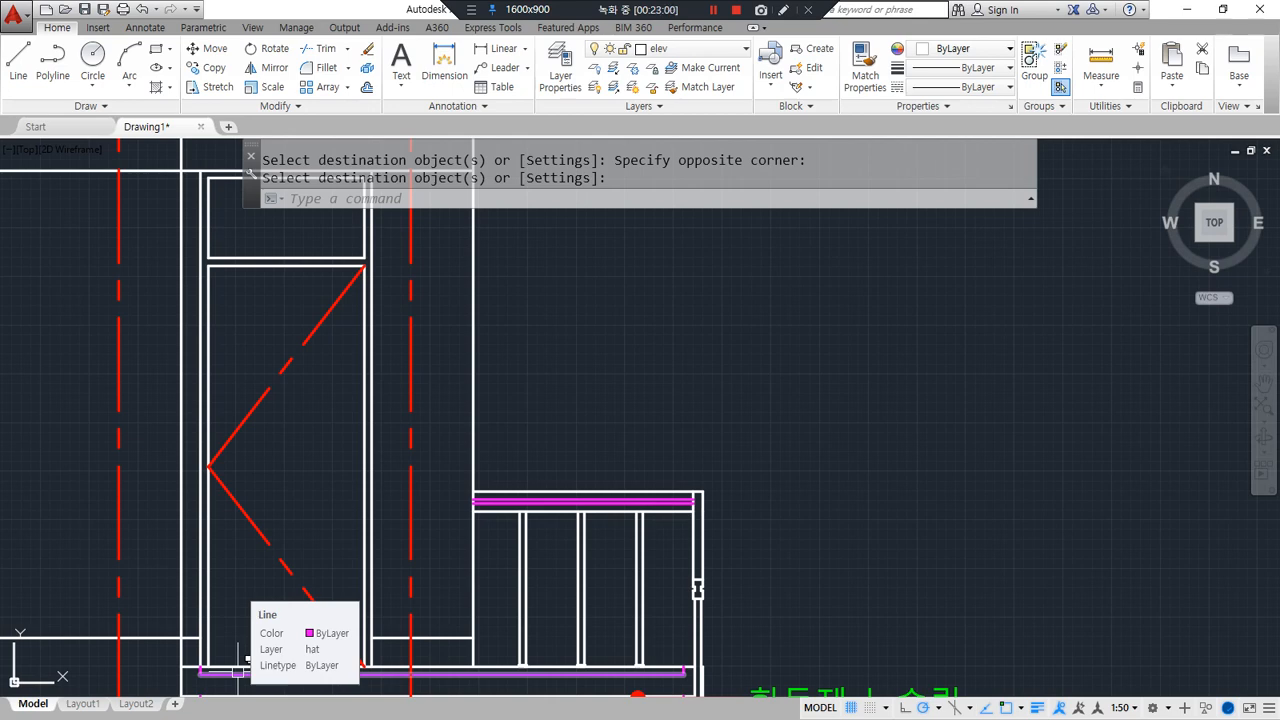
pyautogui.press('Escape')
# Offset the door opening's head line and both jamb lines 80 inward
pyautogui.write('O')
pyautogui.press('Return')
pyautogui.write('80')
pyautogui.press('Return')
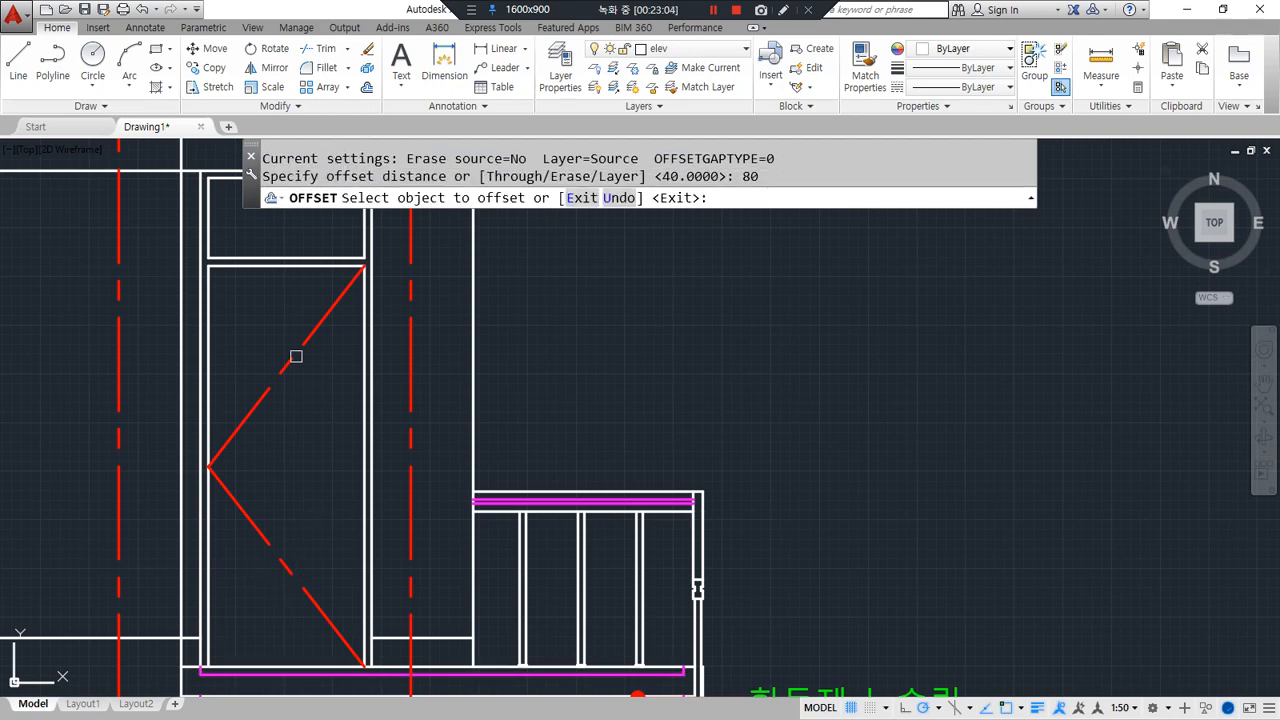
pyautogui.click(280, 267)
pyautogui.click(210, 346)
pyautogui.click(249, 339)
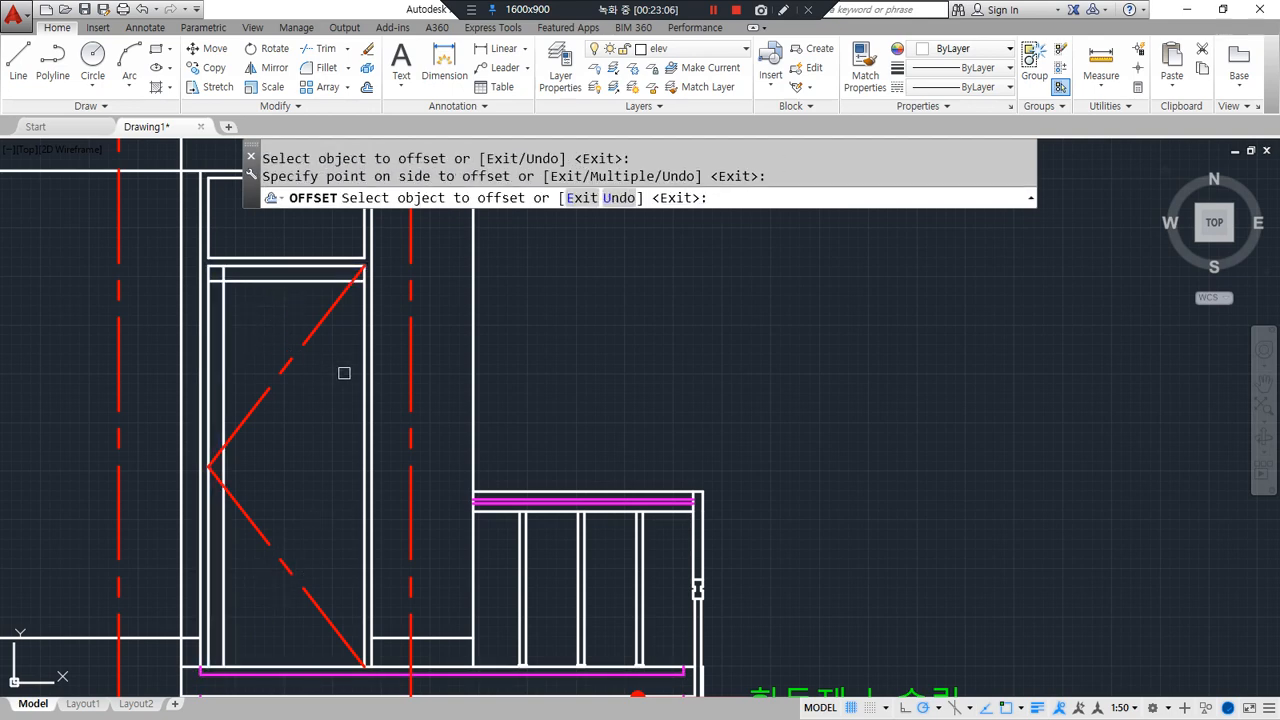
pyautogui.click(362, 375)
pyautogui.click(301, 384)
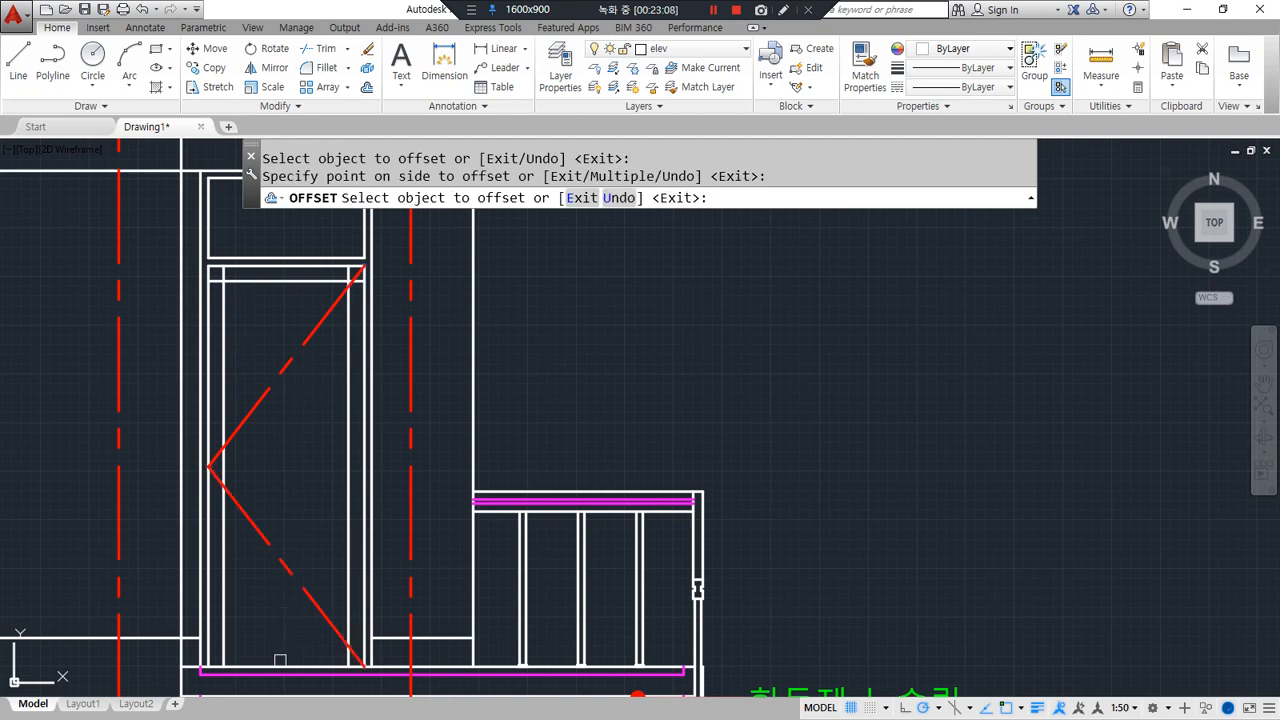
pyautogui.press('Return')
# Offset the door's bottom line 100 upward
pyautogui.write('o')
pyautogui.press('Return')
pyautogui.write('100')
pyautogui.press('Return')
pyautogui.click(281, 662)
pyautogui.click(254, 630)
pyautogui.press('Return')
# Fillet all four corners of the inner door panel outline into sharp corners
pyautogui.write('f')
pyautogui.press('Return')
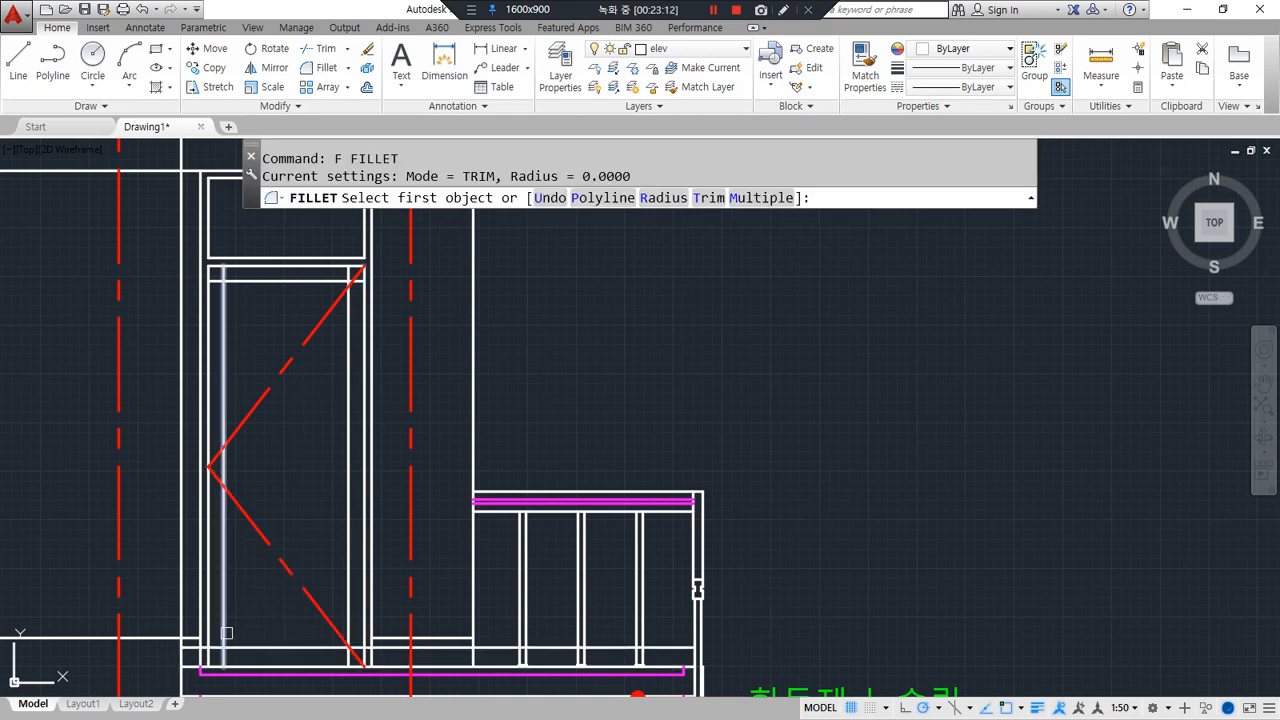
pyautogui.click(221, 631)
pyautogui.click(253, 649)
pyautogui.press('Return')
pyautogui.click(317, 649)
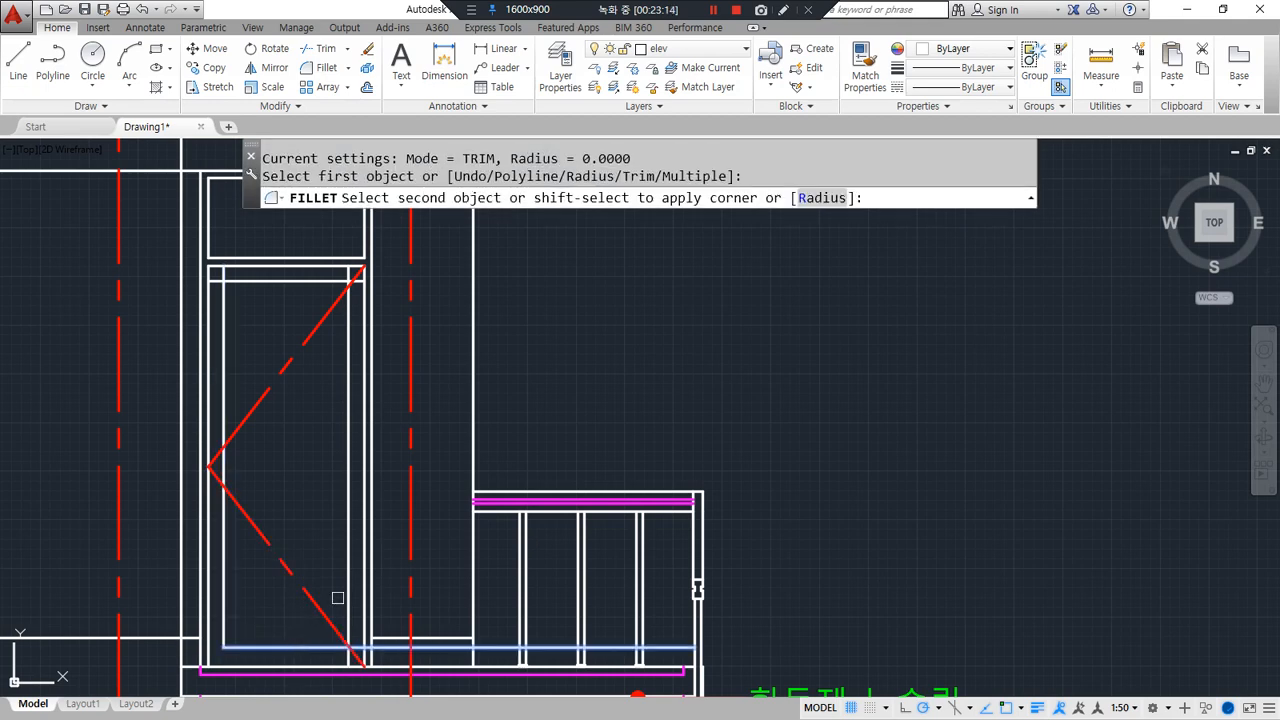
pyautogui.click(342, 593)
pyautogui.press('Return')
pyautogui.click(343, 363)
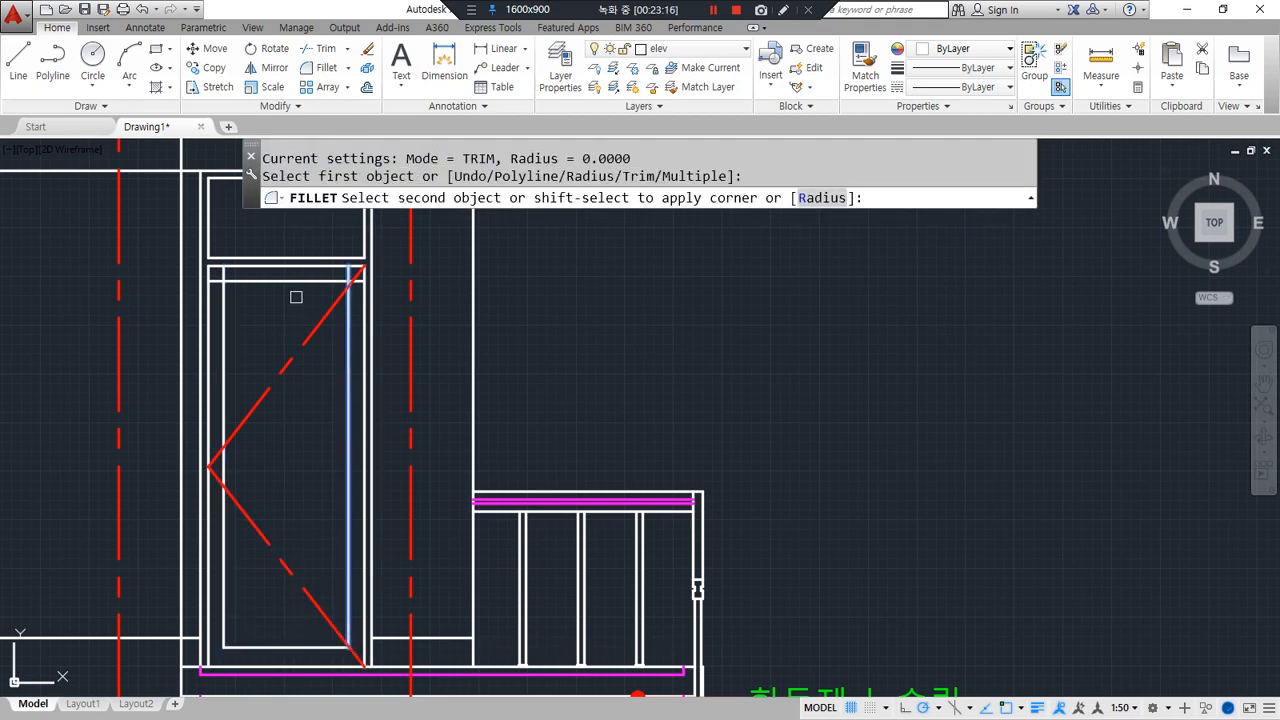
pyautogui.click(290, 286)
pyautogui.press('Return')
pyautogui.click(241, 281)
pyautogui.click(225, 313)
pyautogui.press('Escape')
pyautogui.press('Escape')
# Offset the door's bottom line 900 upward to mark the height of the middle rail
pyautogui.write('o')
pyautogui.press('Return')
pyautogui.write('900')
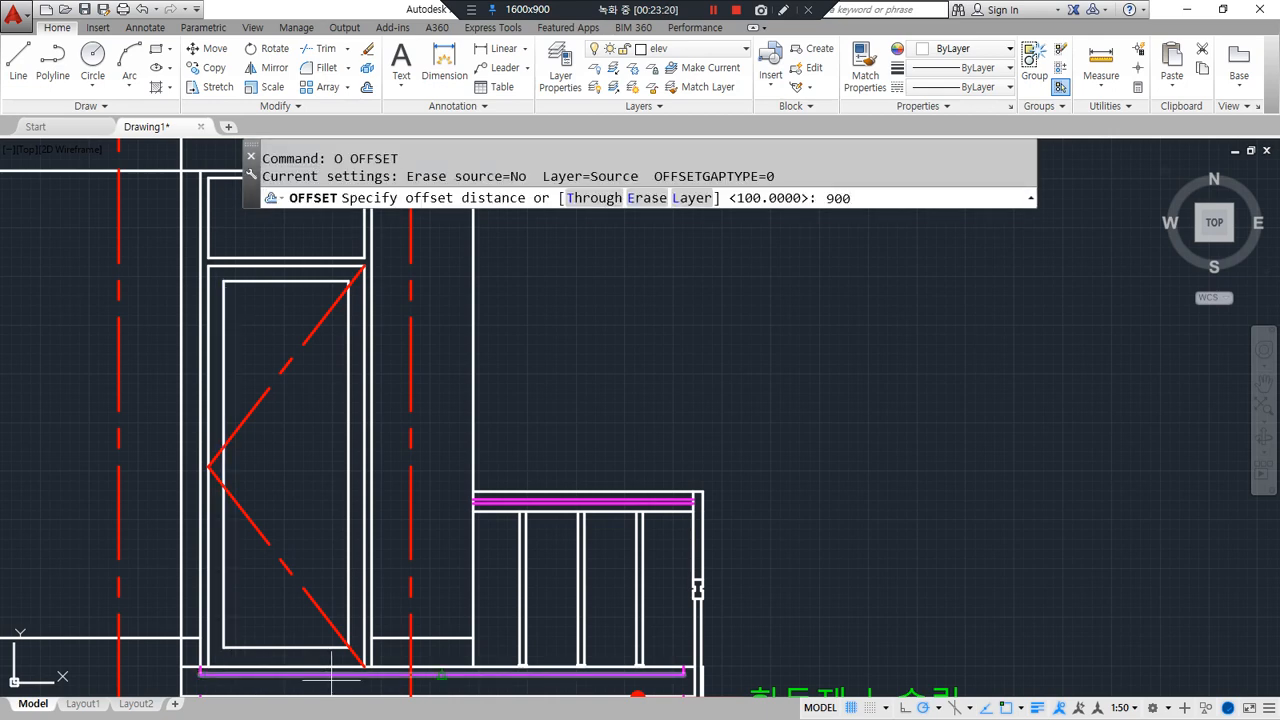
pyautogui.press('Return')
pyautogui.click(330, 665)
pyautogui.click(314, 497)
pyautogui.press('Return')
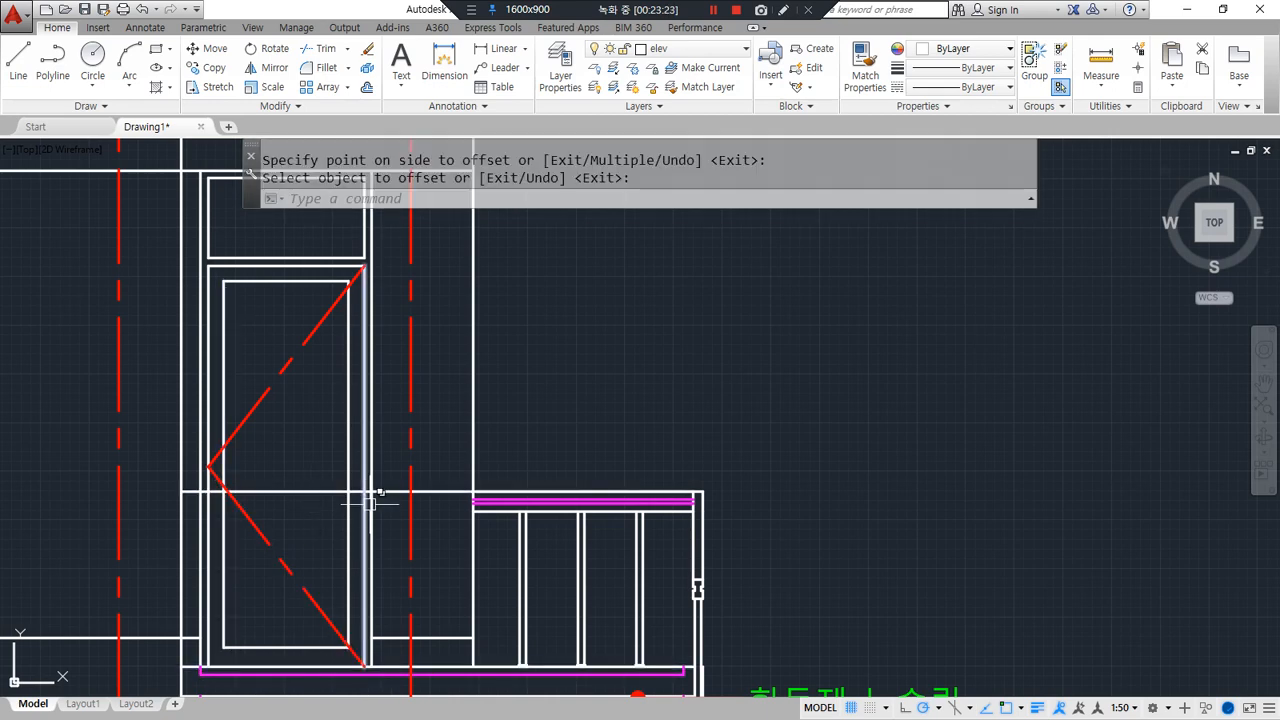
pyautogui.scroll(2, 369, 500)
pyautogui.write('tr')
pyautogui.press('Return')
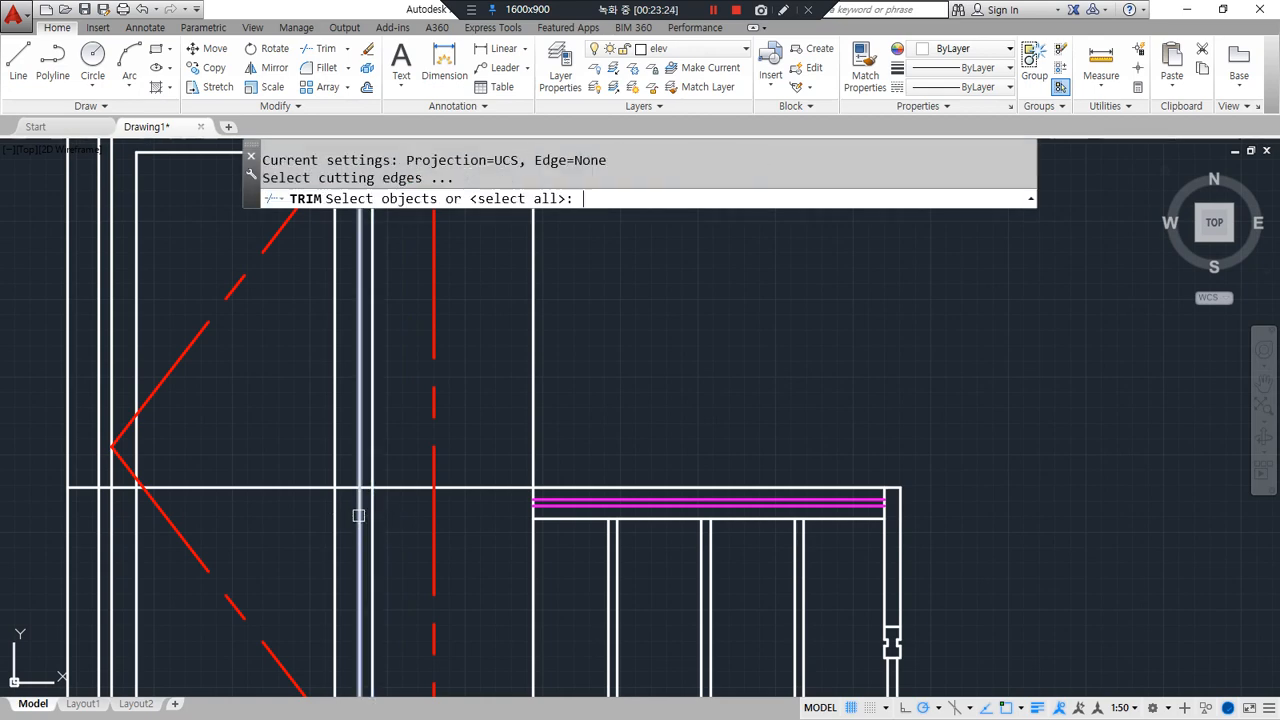
pyautogui.press('Escape')
pyautogui.scroll(2, 316, 499)
pyautogui.moveTo(330, 436)
pyautogui.mouseDown()
pyautogui.moveTo(310, 502)
pyautogui.moveTo(371, 543)
pyautogui.mouseUp()
pyautogui.scroll(-2, 280, 523)
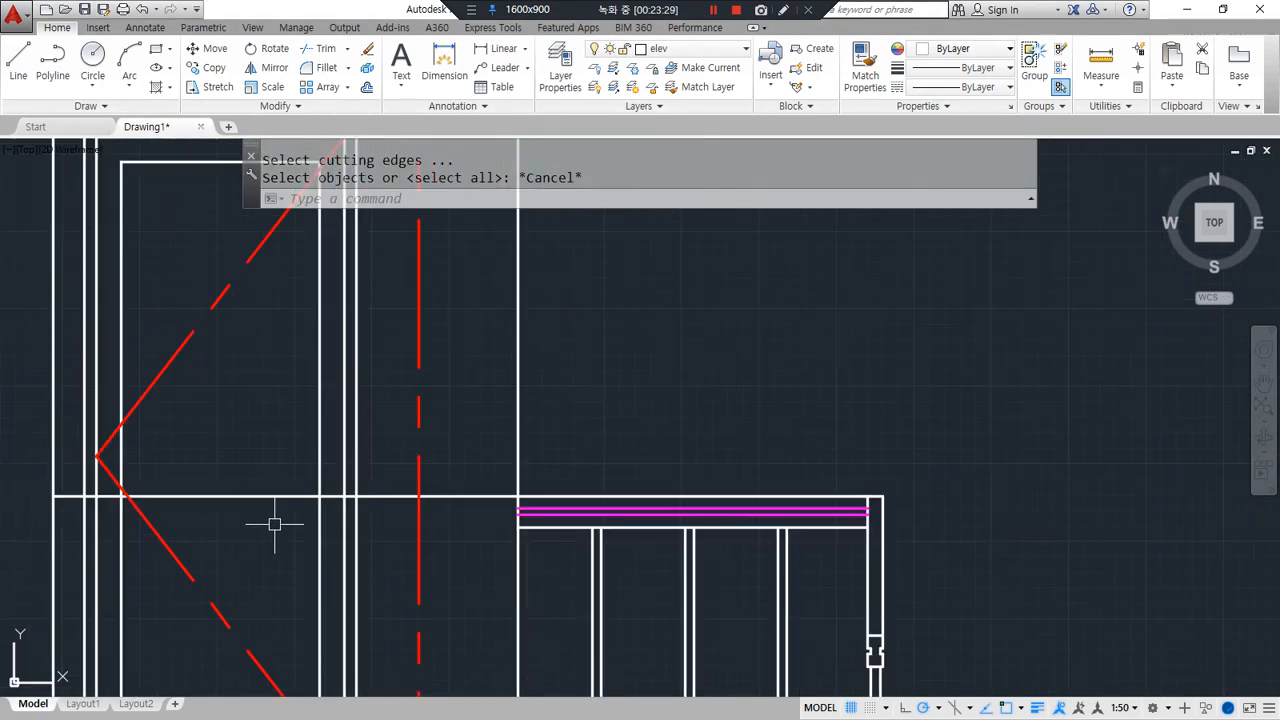
# Offset the door's middle rail line 40 above and below, and erase the original line between the copies
pyautogui.moveTo(274, 523); pyautogui.dragTo(336, 509, button='middle')
pyautogui.write('40')
pyautogui.press('Return')
pyautogui.click(314, 481)
pyautogui.click(312, 464)
pyautogui.click(308, 482)
pyautogui.click(308, 487)
pyautogui.press('Return')
pyautogui.click(306, 483)
pyautogui.write('e')
pyautogui.press('Return')
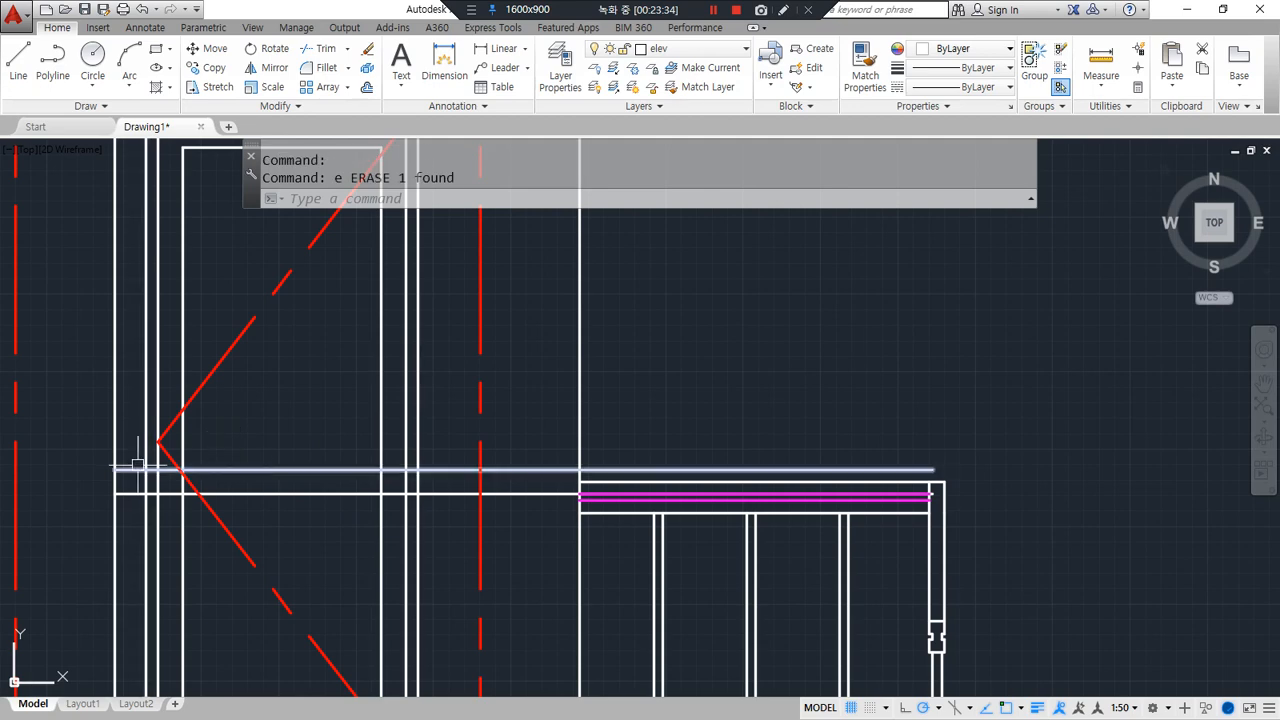
# Trim the rail lines outside the door panel's left inner edge, and trim that edge between the two rail lines
pyautogui.scroll(3, 138, 465)
pyautogui.write('tr')
pyautogui.press('Return')
pyautogui.click(208, 498)
pyautogui.press('Return')
pyautogui.click(183, 472)
pyautogui.press('Return')
pyautogui.press('Return')
pyautogui.press('Return')
pyautogui.click(207, 502)
pyautogui.press('Return')
pyautogui.press('Return')
# Fillet the upper rail line and the panel's left inner edge into a sharp corner
pyautogui.write('f')
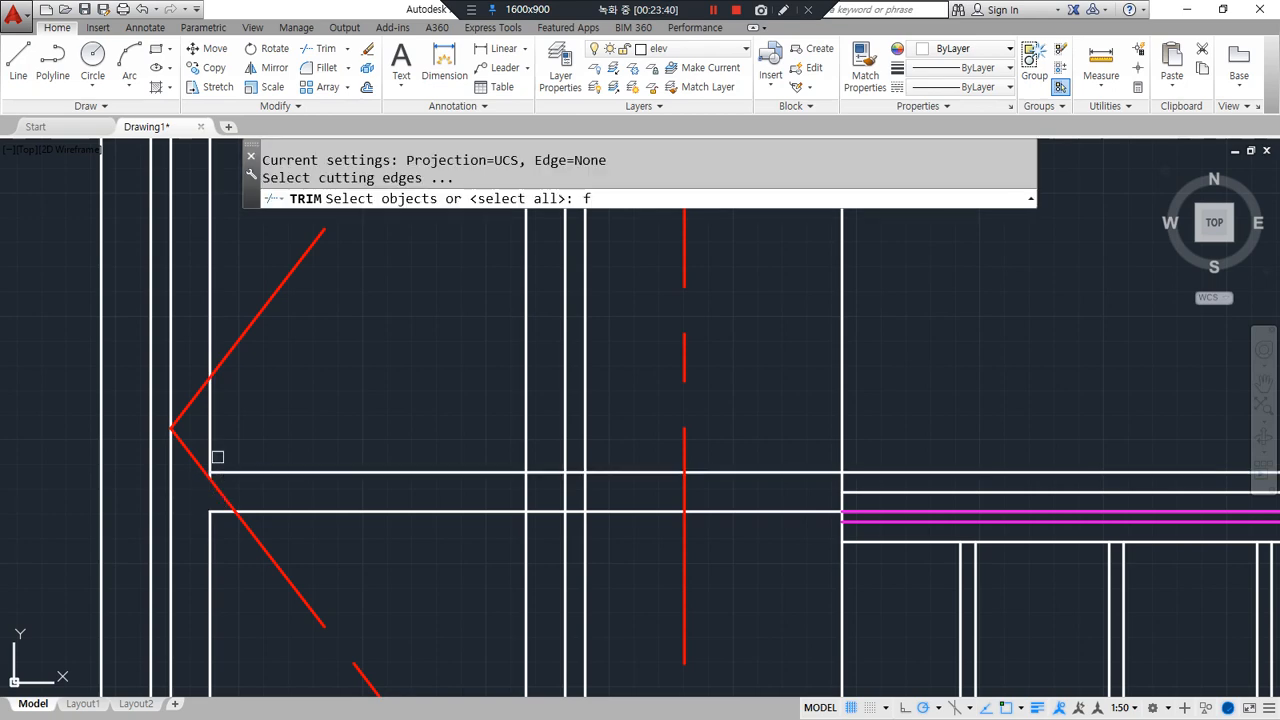
pyautogui.press('Return')
pyautogui.press('Escape')
pyautogui.write('f')
pyautogui.press('Return')
pyautogui.click(240, 472)
pyautogui.click(210, 446)
pyautogui.write('tr')
pyautogui.press('Return')
pyautogui.press('Return')
pyautogui.press('Escape')
# Fillet both rail lines with the panel's right inner edge to close the upper and lower door panels
pyautogui.write('f')
pyautogui.press('Return')
pyautogui.click(515, 472)
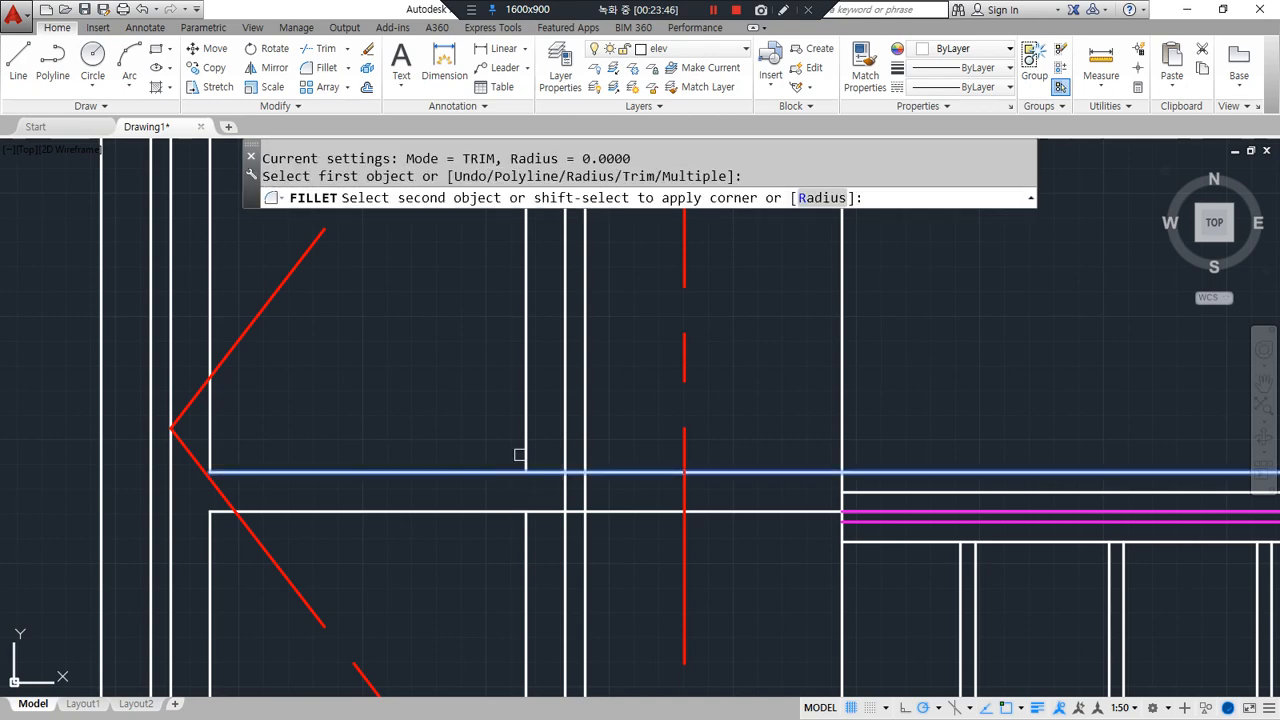
pyautogui.click(522, 451)
pyautogui.press('Return')
pyautogui.click(503, 512)
pyautogui.click(522, 540)
pyautogui.scroll(-2, 497, 551)
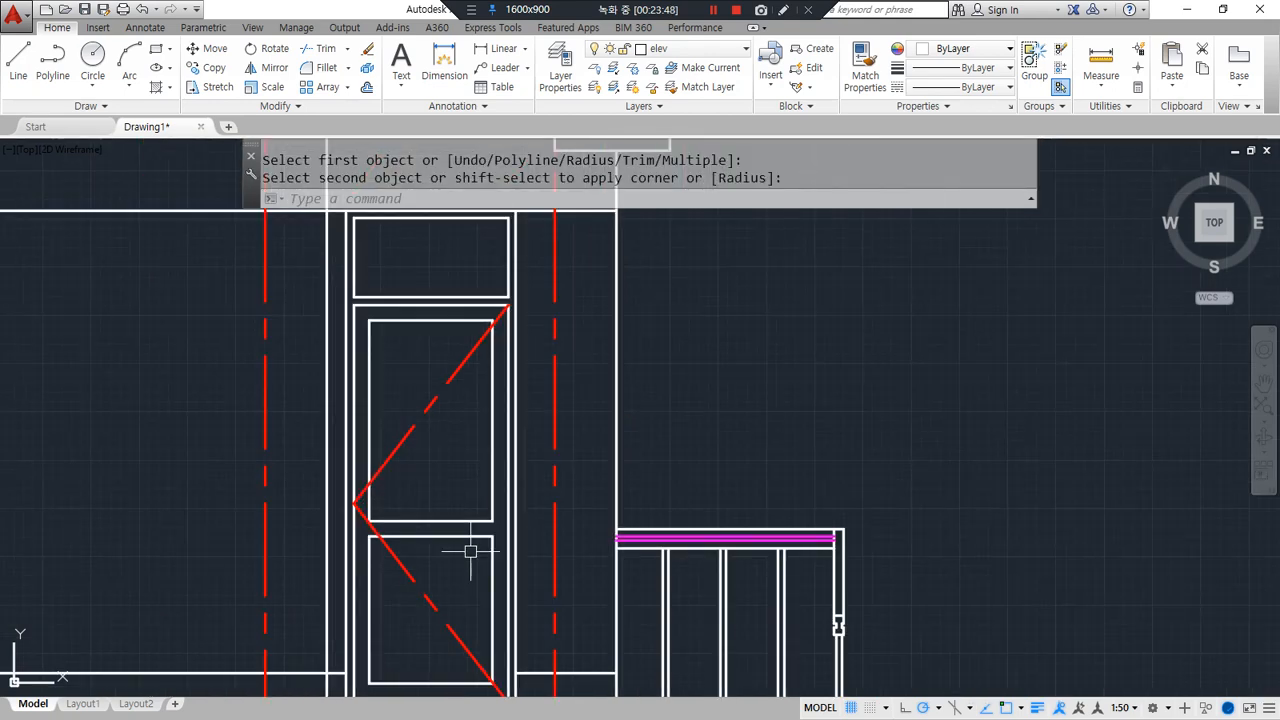
pyautogui.scroll(-2, 488, 595)
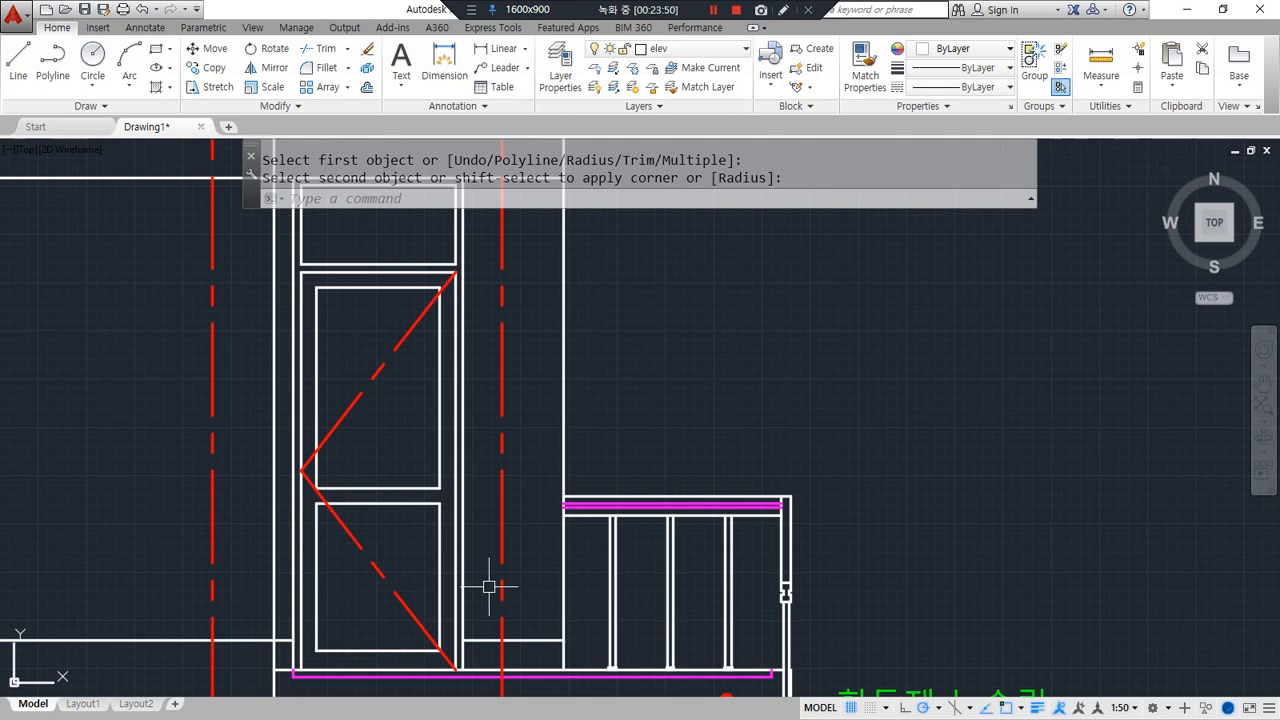
# Try offsetting the upper door panel's bottom line 100 upward and erase the resulting copy
pyautogui.scroll(4, 443, 505)
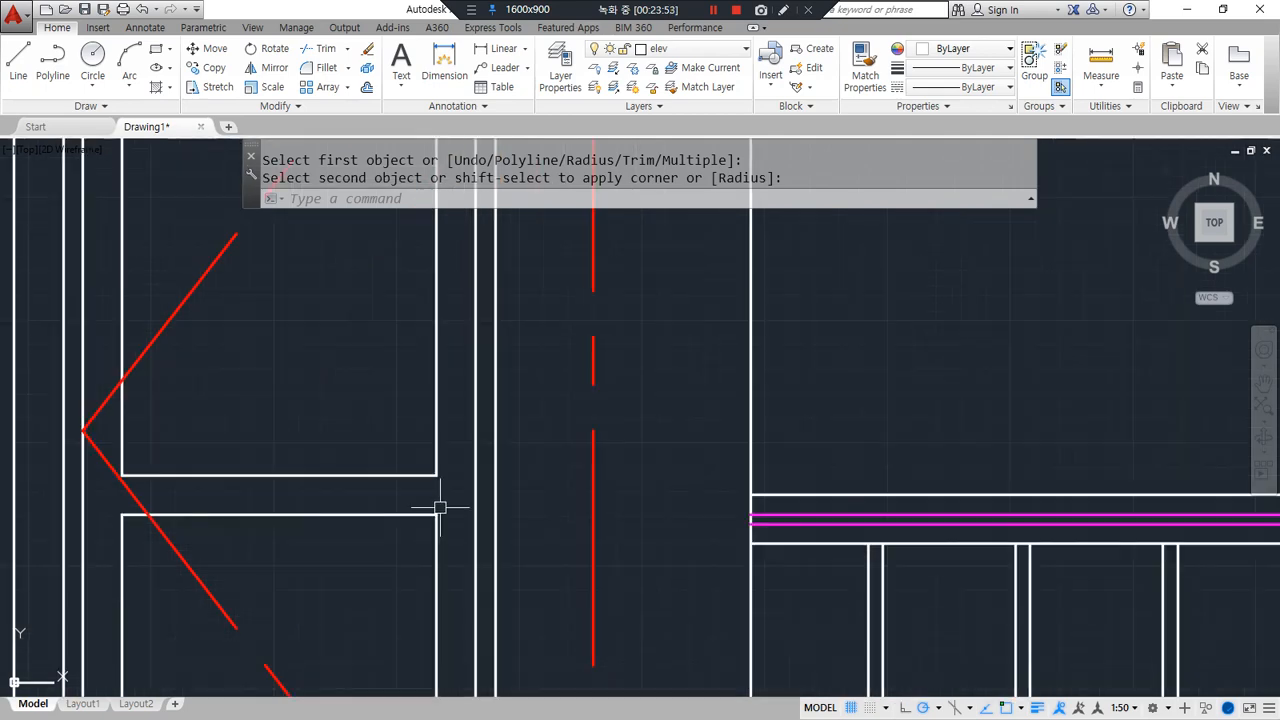
pyautogui.press('Escape')
pyautogui.write('o')
pyautogui.press('Return')
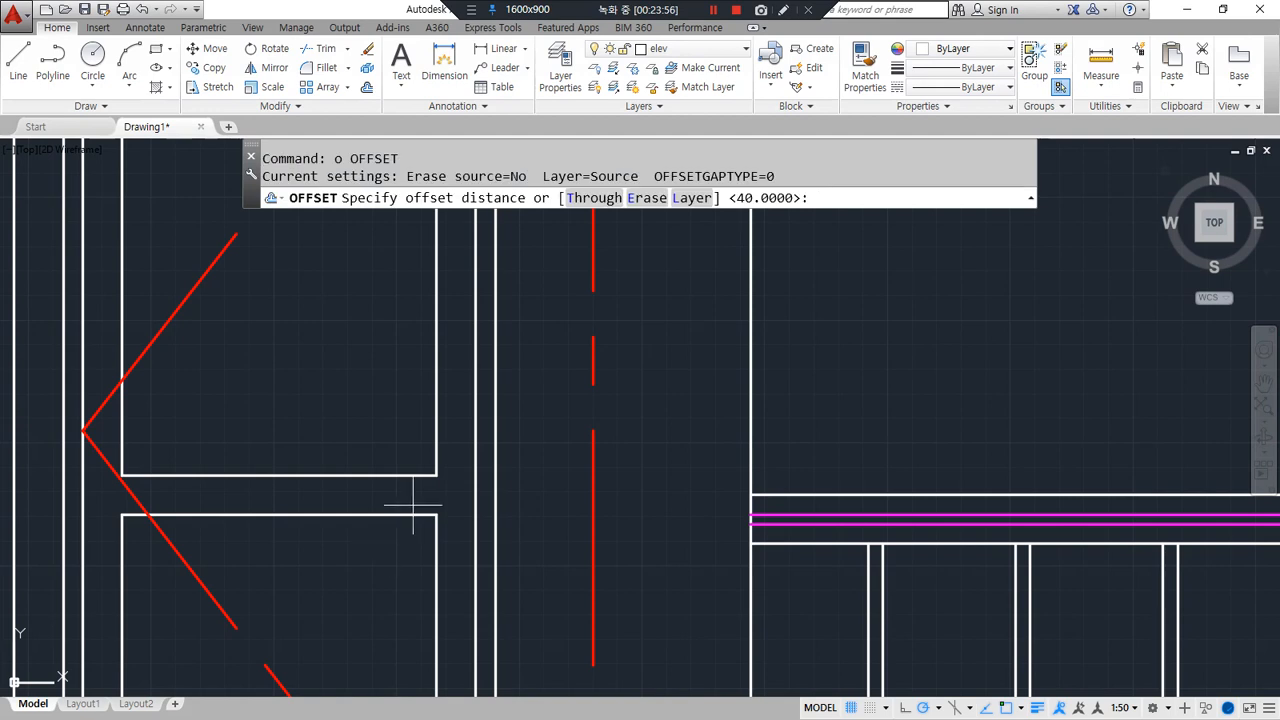
pyautogui.write('100')
pyautogui.press('Return')
pyautogui.click(415, 474)
pyautogui.click(415, 430)
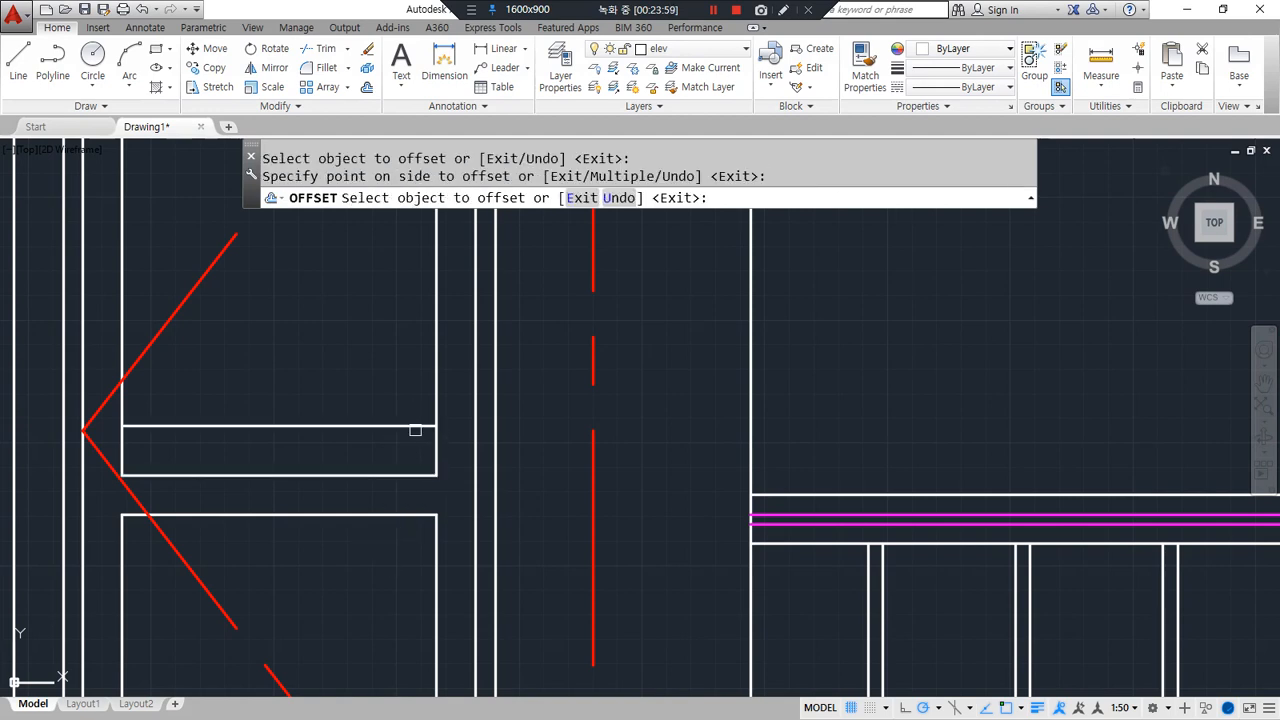
pyautogui.press('Escape')
pyautogui.click(392, 427)
pyautogui.write('e')
pyautogui.press('Return')
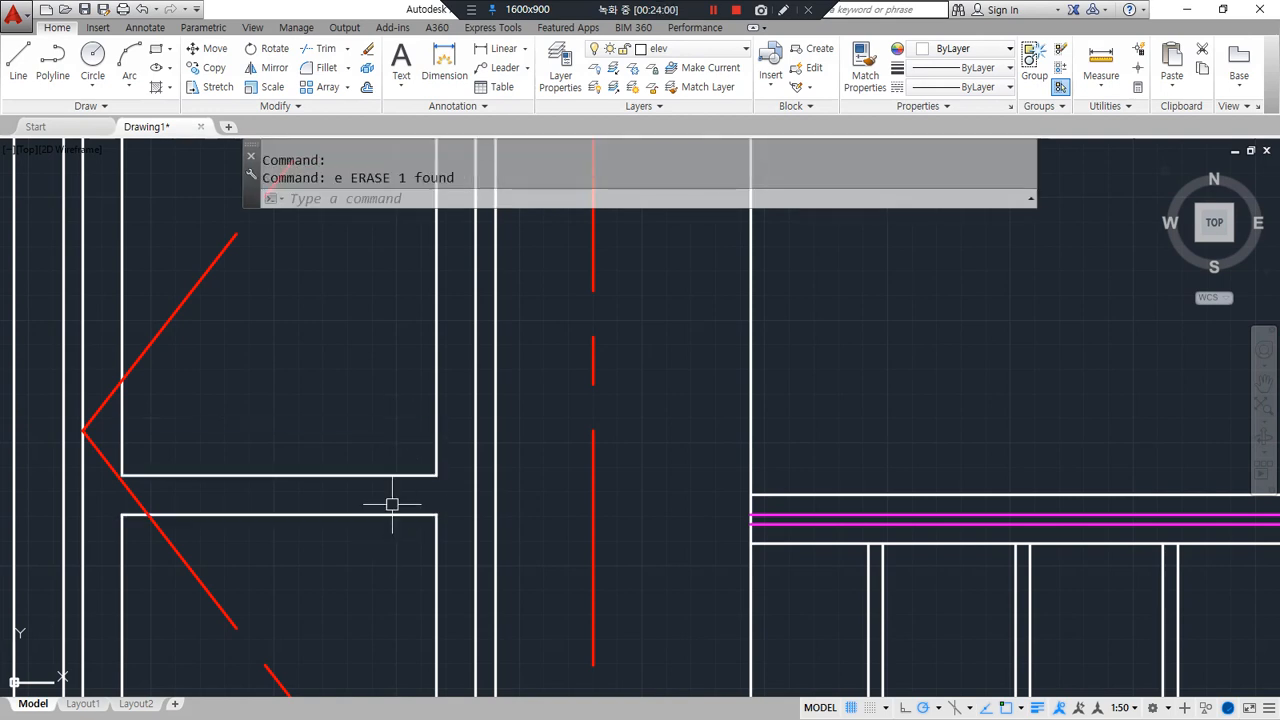
# Offset the upper panel's bottom line upward, the lower panel's top line downward, and the panels' right edge inward for the lock area
pyautogui.write('o')
pyautogui.press('Return')
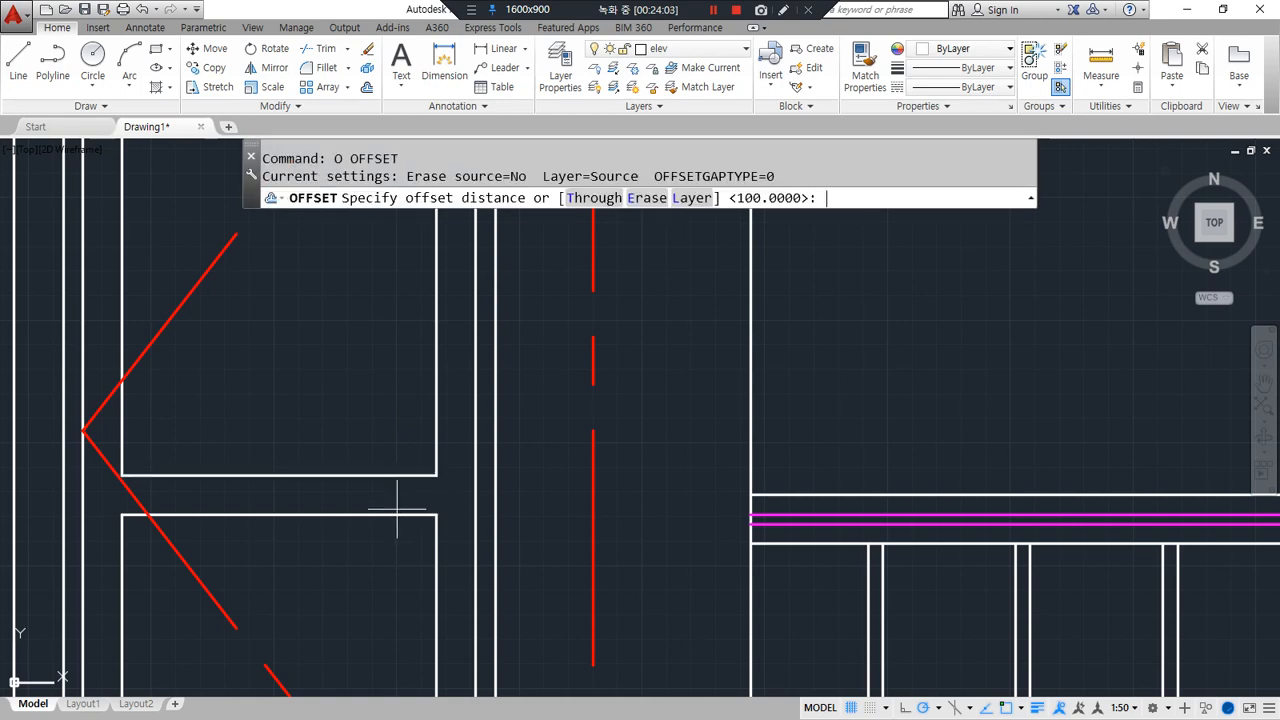
pyautogui.press('Return')
pyautogui.click(400, 474)
pyautogui.click(406, 431)
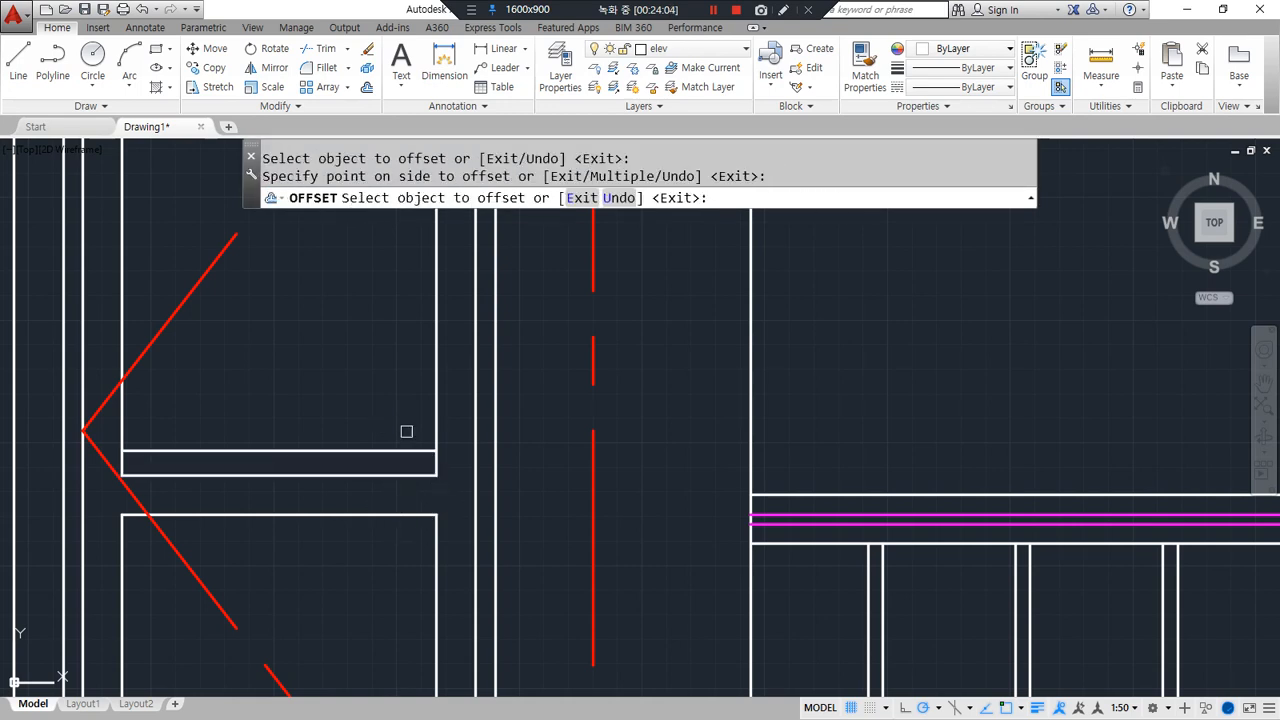
pyautogui.click(401, 518)
pyautogui.click(410, 563)
pyautogui.press('Return')
pyautogui.press('Return')
pyautogui.press('Return')
pyautogui.click(435, 566)
pyautogui.click(371, 568)
pyautogui.press('Return')
# Fillet the offset lines into the two sharp left corners of the lock area at the rail's right end
pyautogui.write('f')
pyautogui.press('Return')
pyautogui.click(412, 525)
pyautogui.click(415, 450)
pyautogui.press('Return')
pyautogui.click(411, 495)
pyautogui.click(424, 538)
# Trim the rail lines and the panels' right edge inside the lock area outline
pyautogui.write('tr')
pyautogui.press('Return')
pyautogui.press('Return')
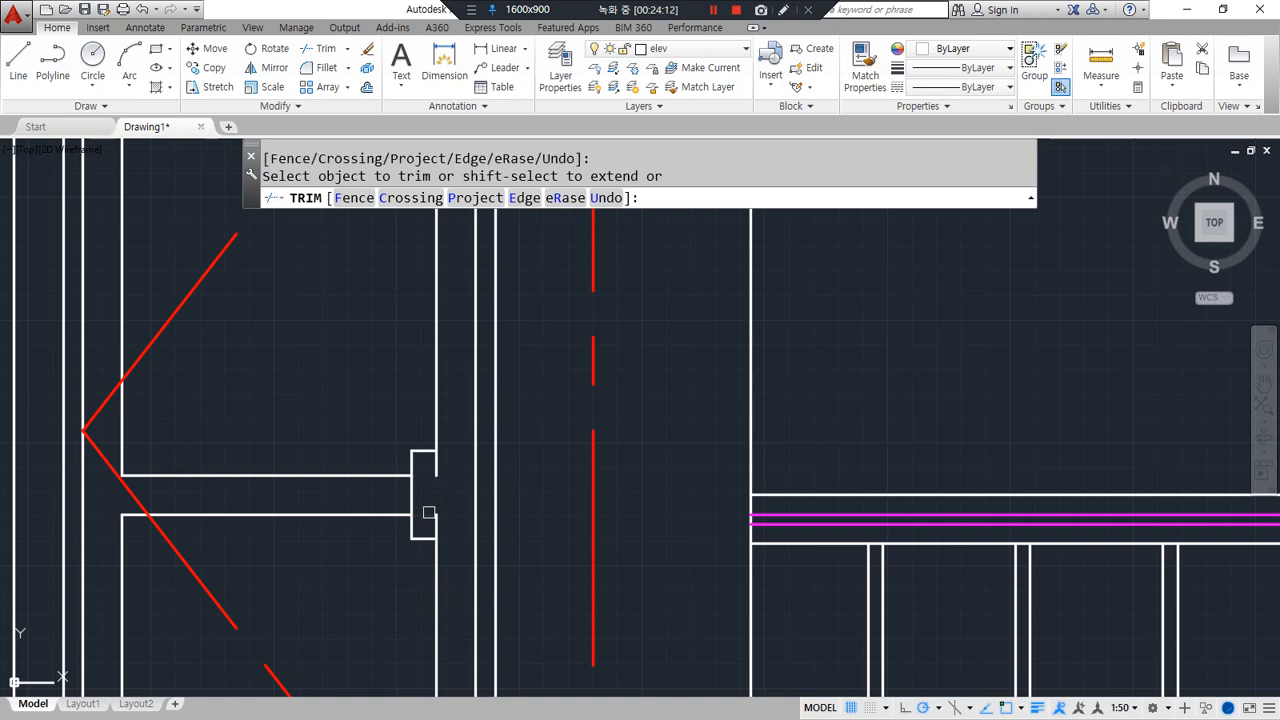
pyautogui.press('Return')
pyautogui.moveTo(422, 451); pyautogui.dragTo(412, 490)
pyautogui.click(435, 483)
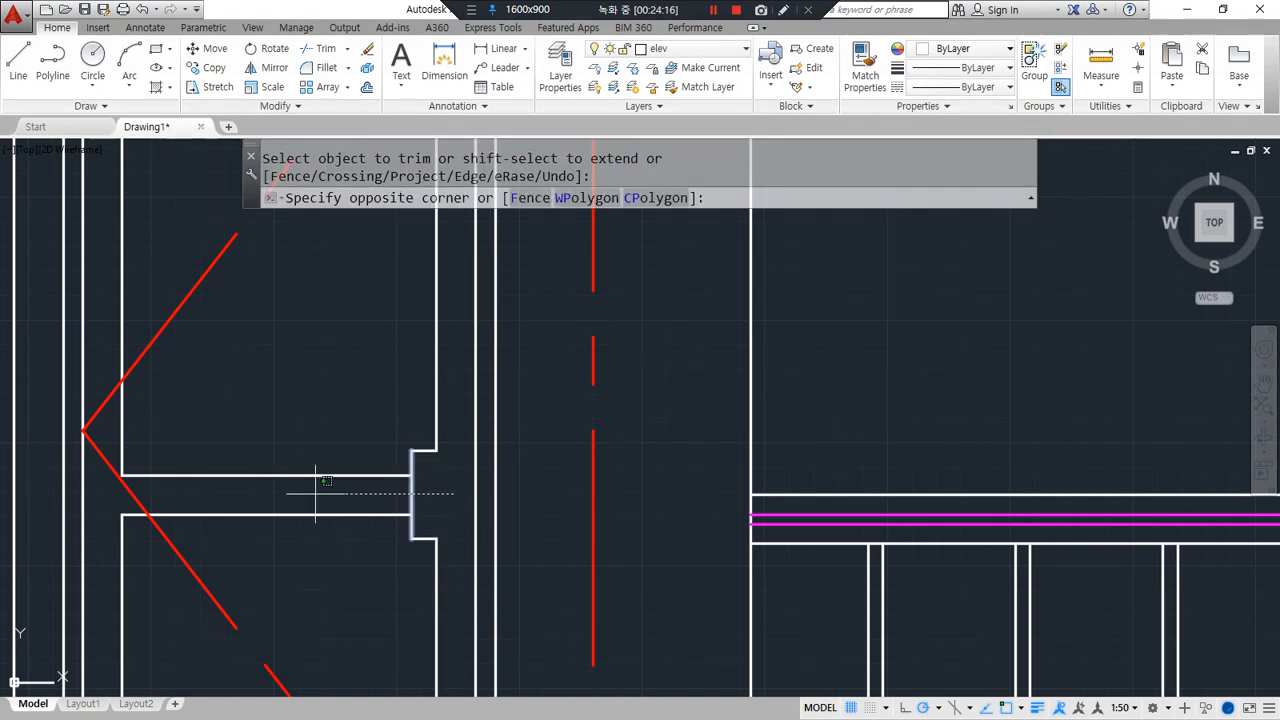
pyautogui.press('Escape')
pyautogui.scroll(-4, 400, 500)
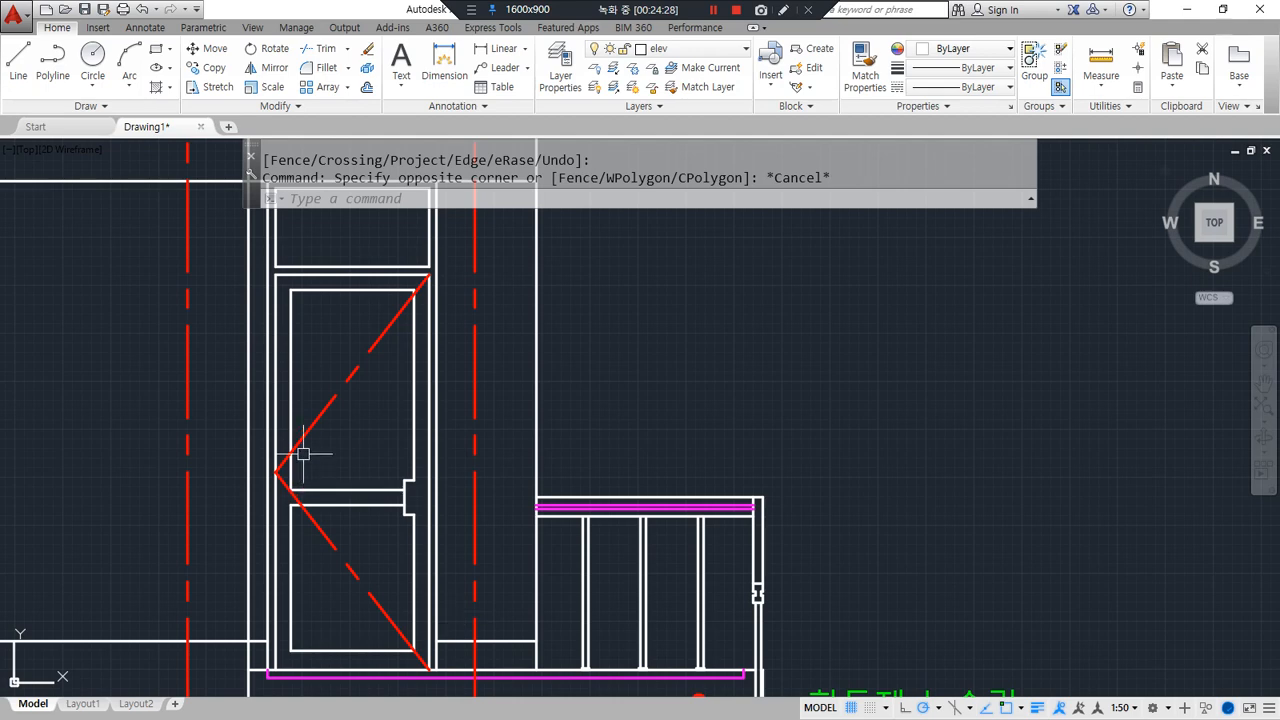
# Copy the entrance door with its frame, transom and swing lines to the empty area right of the entrance platform
pyautogui.write('cp')
pyautogui.press('Return')
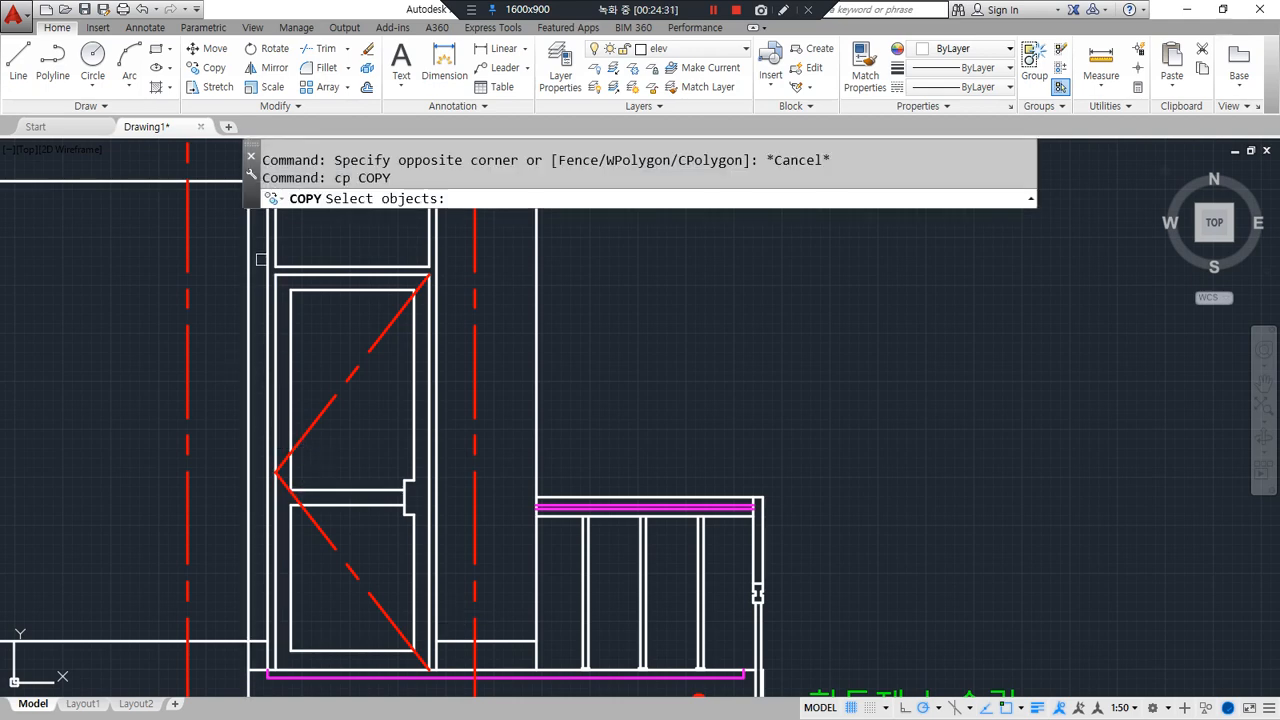
pyautogui.moveTo(260, 248); pyautogui.dragTo(238, 318, button='middle')
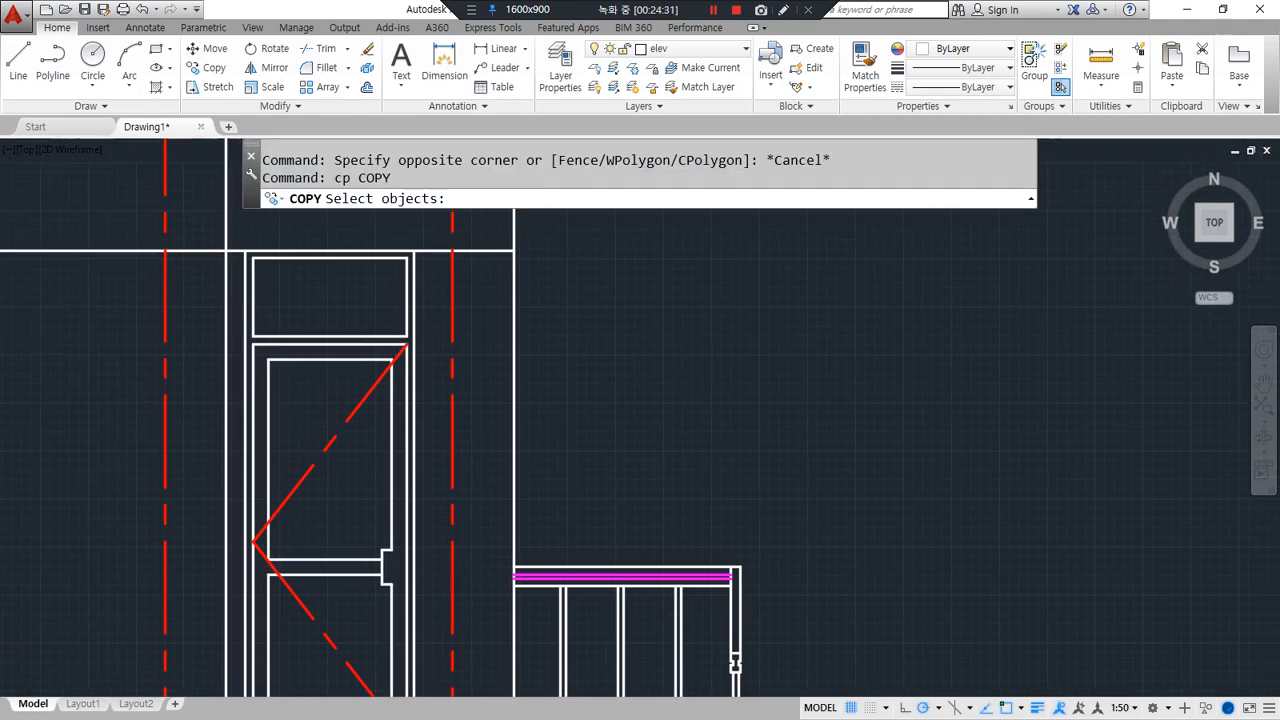
pyautogui.click(206, 238)
pyautogui.scroll(-2, 228, 390)
pyautogui.scroll(2, 304, 595)
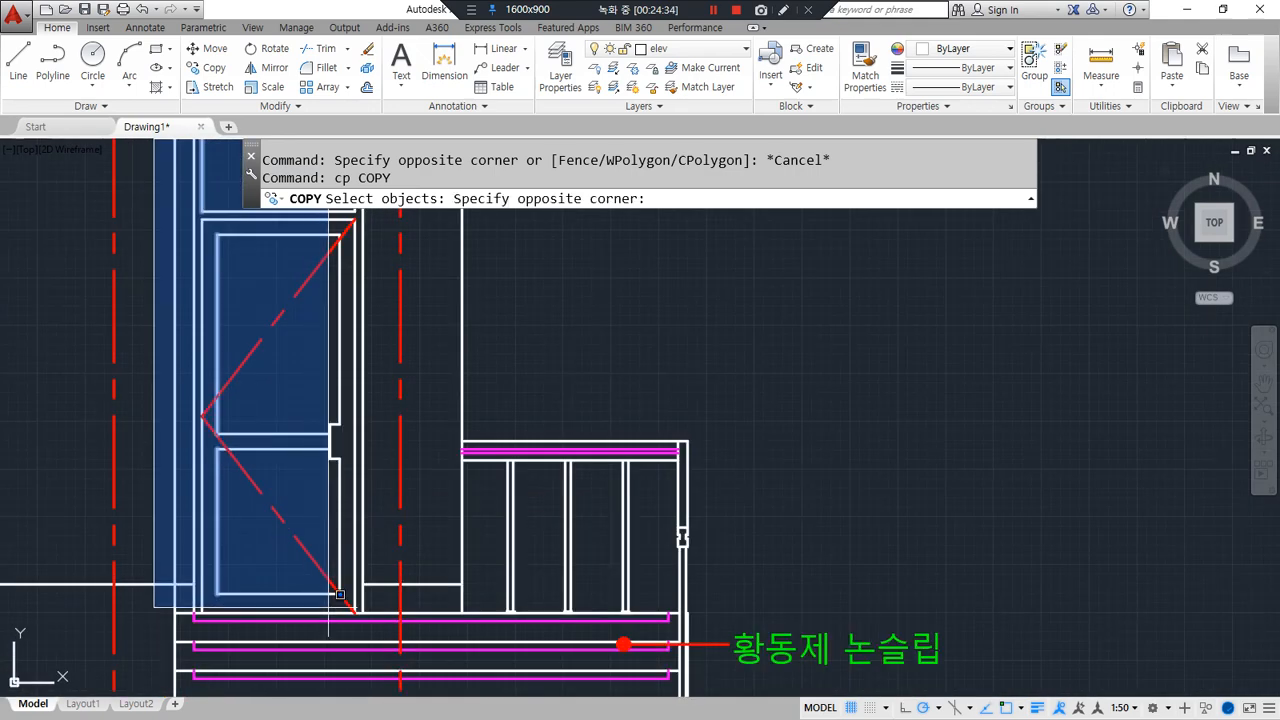
pyautogui.click(396, 616)
pyautogui.press('Return')
pyautogui.click(290, 490)
pyautogui.moveTo(968, 512); pyautogui.dragTo(491, 506, button='middle')
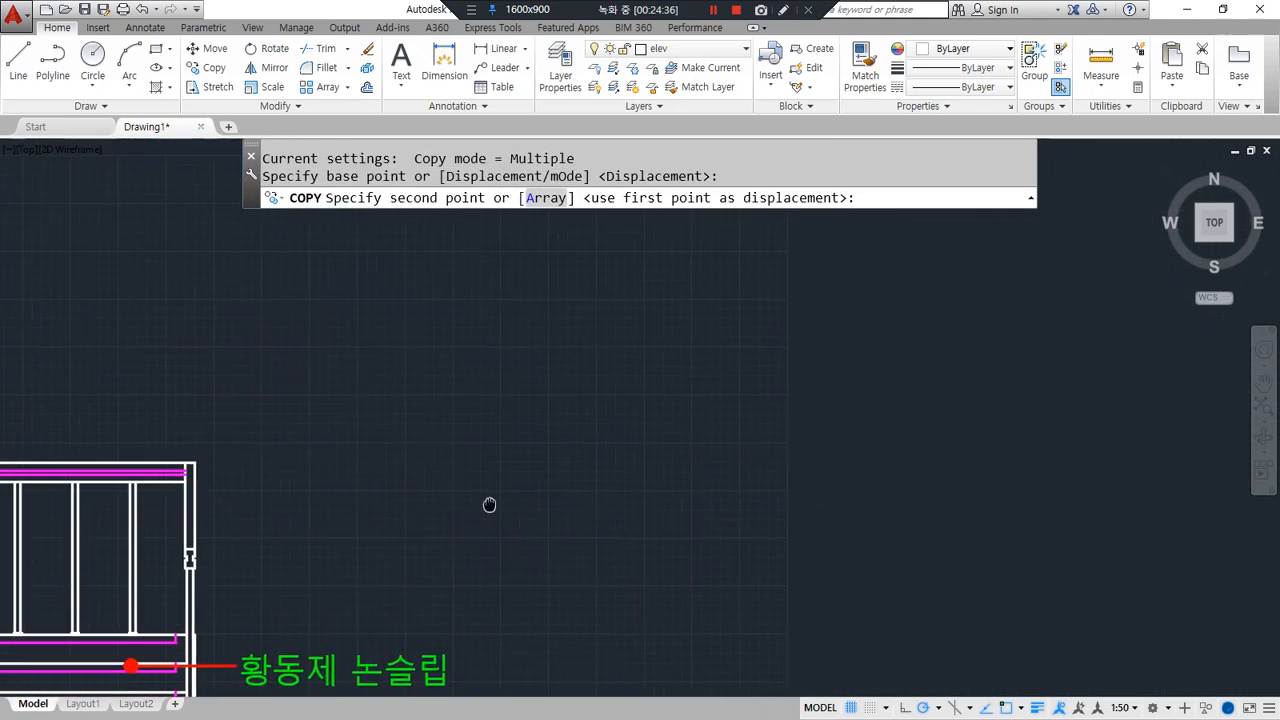
pyautogui.click(610, 505)
pyautogui.scroll(3, 595, 545)
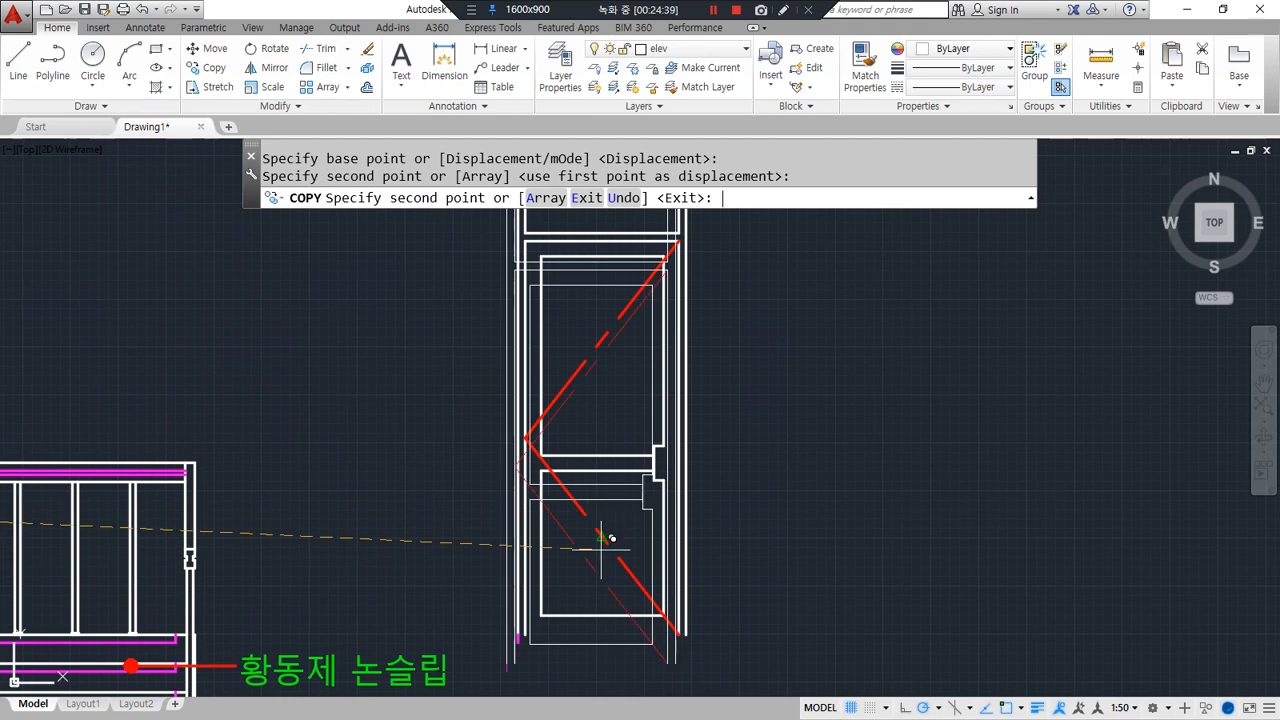
pyautogui.press('Return')
# Erase the stray magenta line piece at the lower left corner of the copied door frame
pyautogui.scroll(3, 545, 645)
pyautogui.press('Return')
pyautogui.click(420, 617)
pyautogui.write('E')
pyautogui.press('Return')
# Draw a line closing the bottom of the copied door frame between its two outer edges
pyautogui.write('l')
pyautogui.press('Return')
pyautogui.click(420, 603)
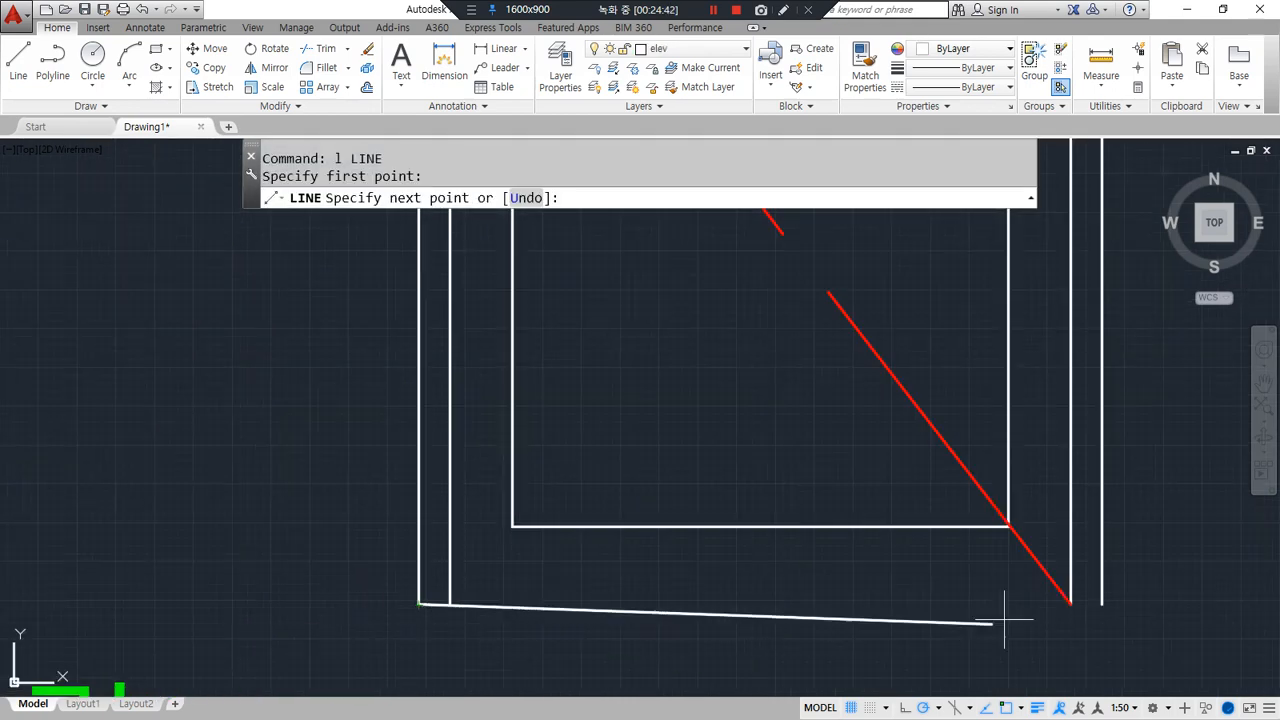
pyautogui.click(1101, 600)
pyautogui.press('Return')
# Erase the lower panel, middle rail and lock area lines from the copied door
pyautogui.scroll(-2, 838, 521)
pyautogui.moveTo(825, 520); pyautogui.dragTo(637, 637, button='middle')
pyautogui.scroll(-2, 628, 575)
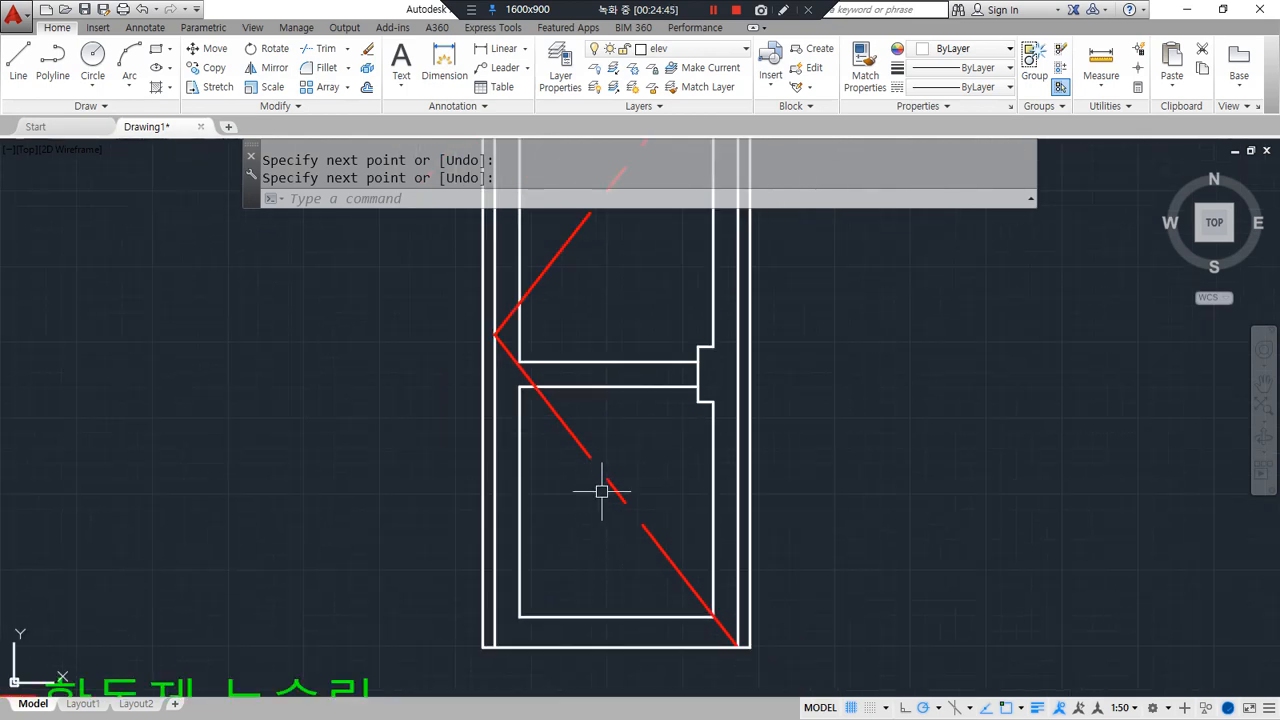
pyautogui.moveTo(590, 430); pyautogui.dragTo(485, 477, button='middle')
pyautogui.scroll(-2, 495, 435)
pyautogui.scroll(2, 569, 491)
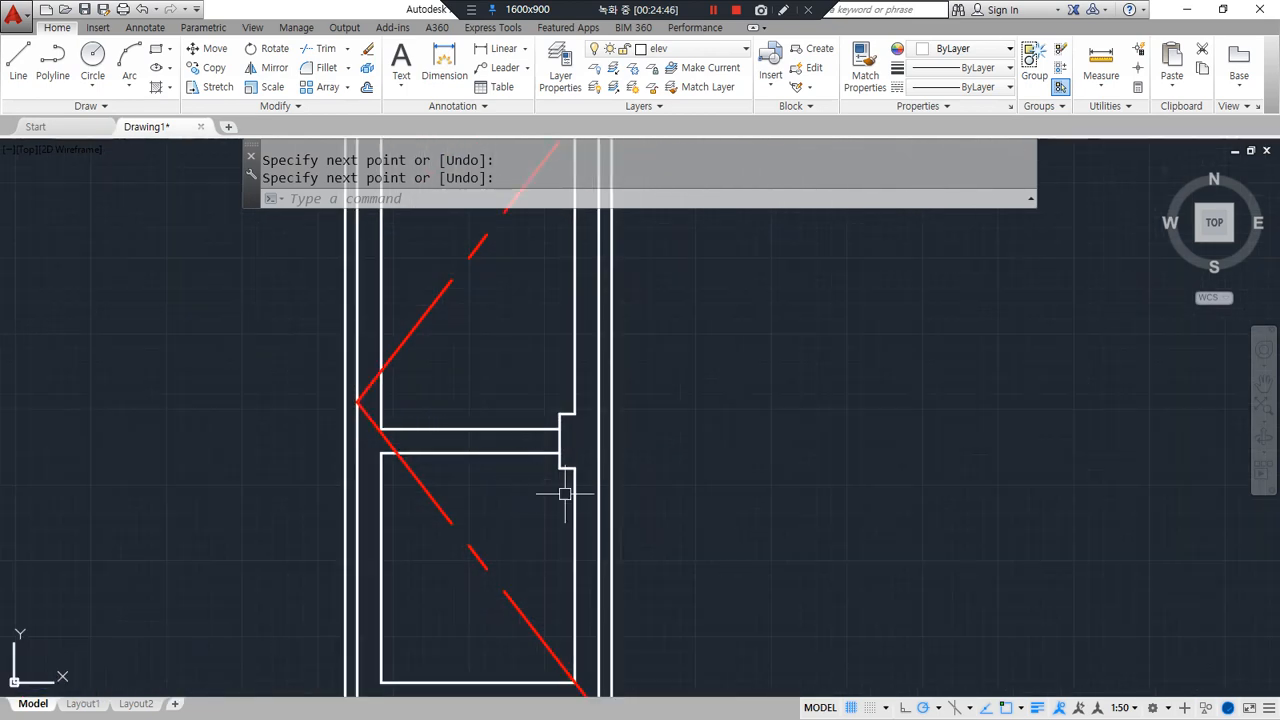
pyautogui.click(287, 412)
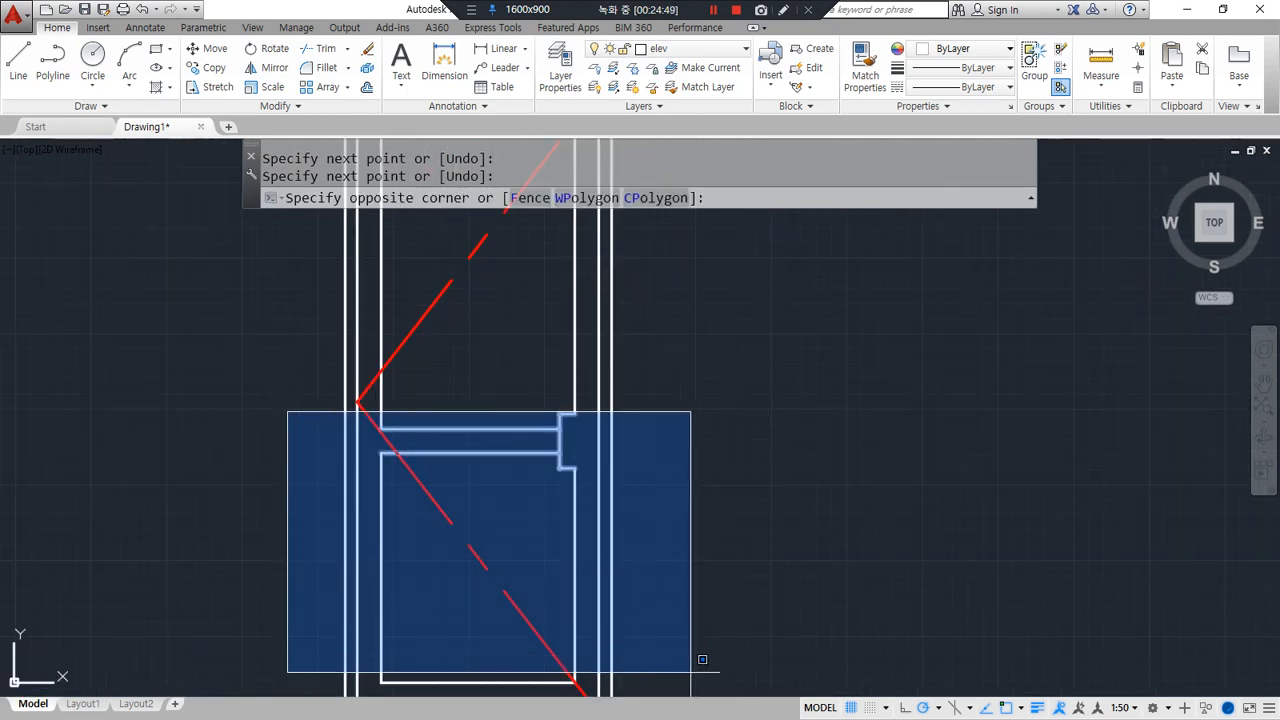
pyautogui.moveTo(658, 688); pyautogui.dragTo(660, 651, button='middle')
pyautogui.click(668, 645)
pyautogui.write('e')
pyautogui.press('Return')
# Erase the remaining upper panel lines from the copied door, keeping the red swing lines
pyautogui.moveTo(443, 457); pyautogui.dragTo(391, 403, button='middle')
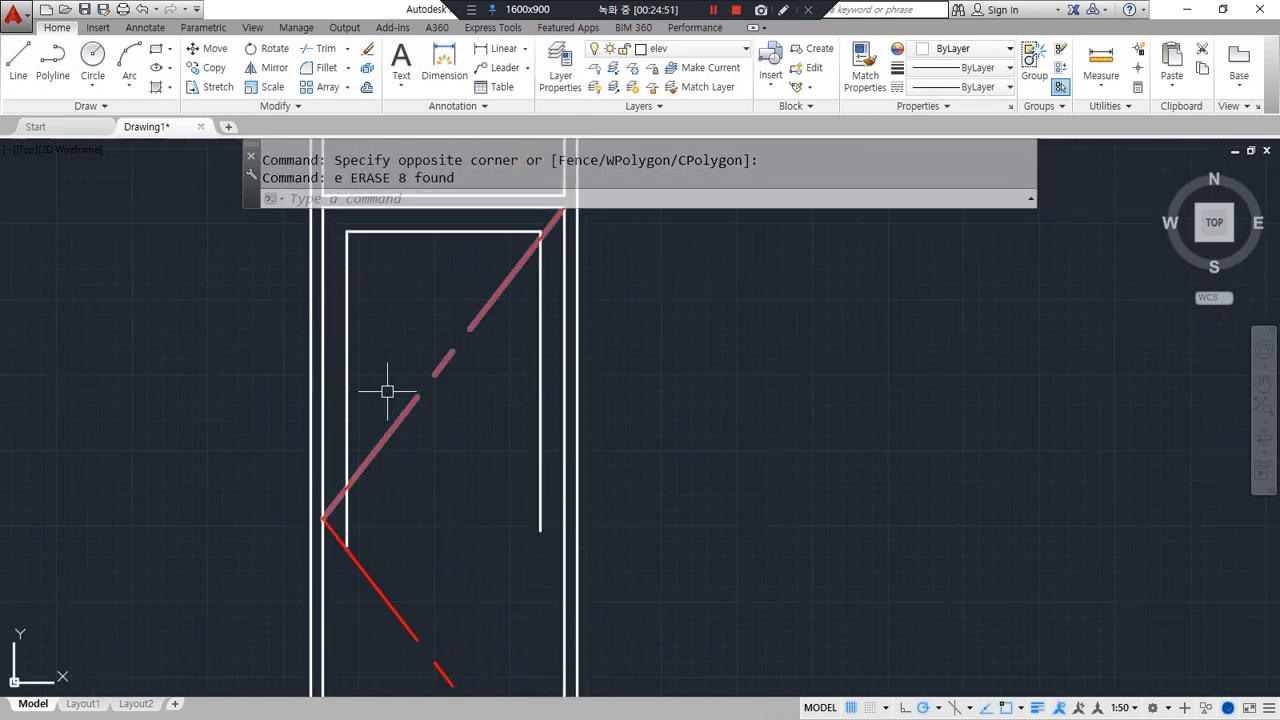
pyautogui.scroll(-2, 380, 370)
pyautogui.click(352, 281)
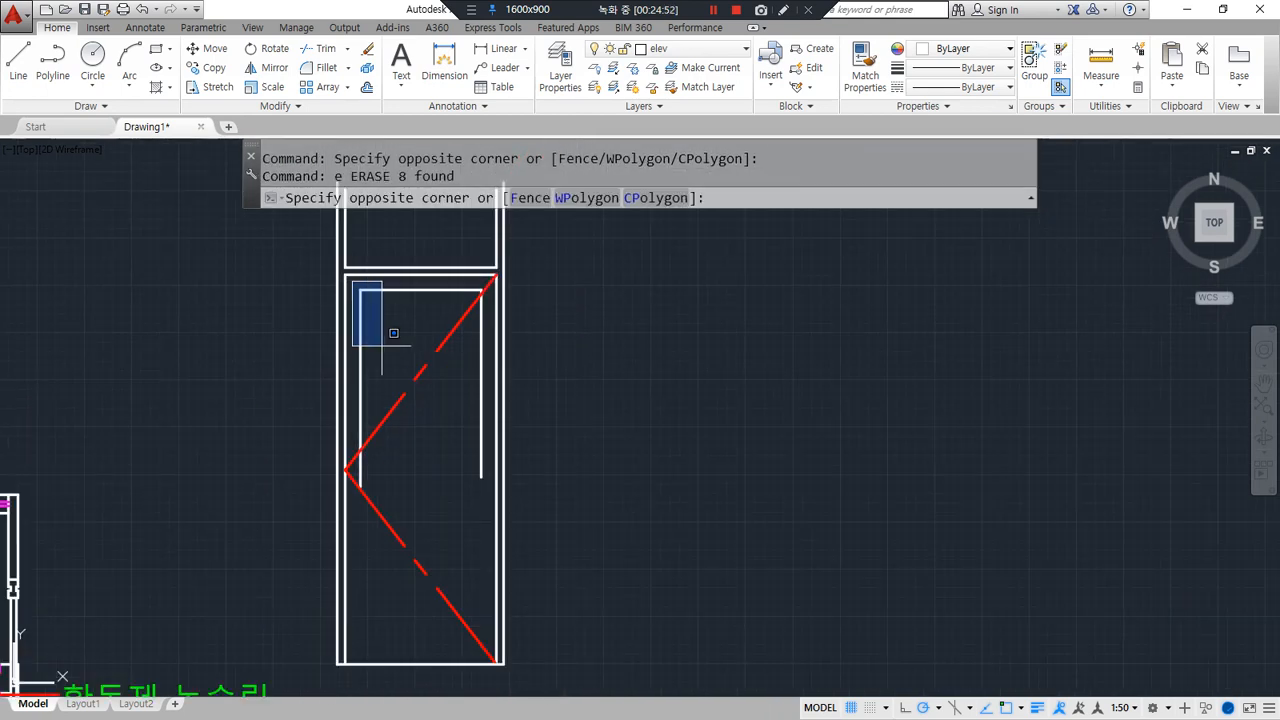
pyautogui.click(520, 521)
pyautogui.write('e')
pyautogui.press('Return')
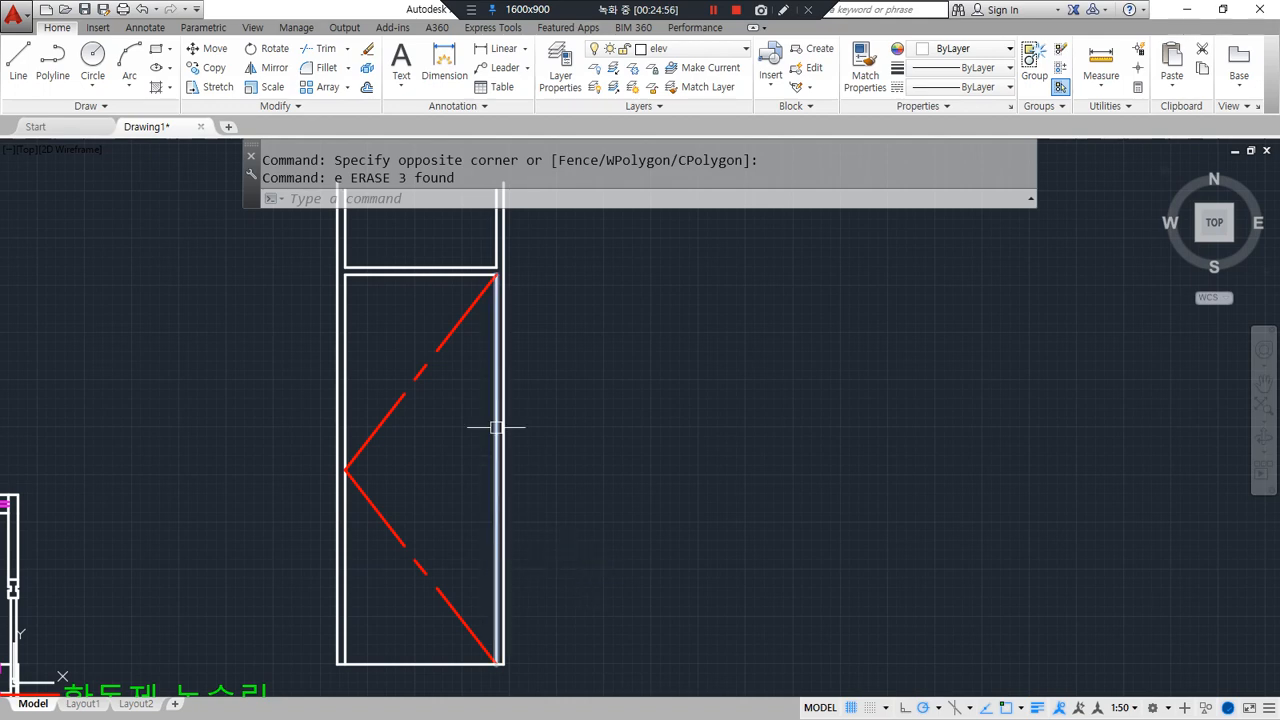
# Offset the right edge of the copied door leaf 100 inward
pyautogui.write('o')
pyautogui.press('Return')
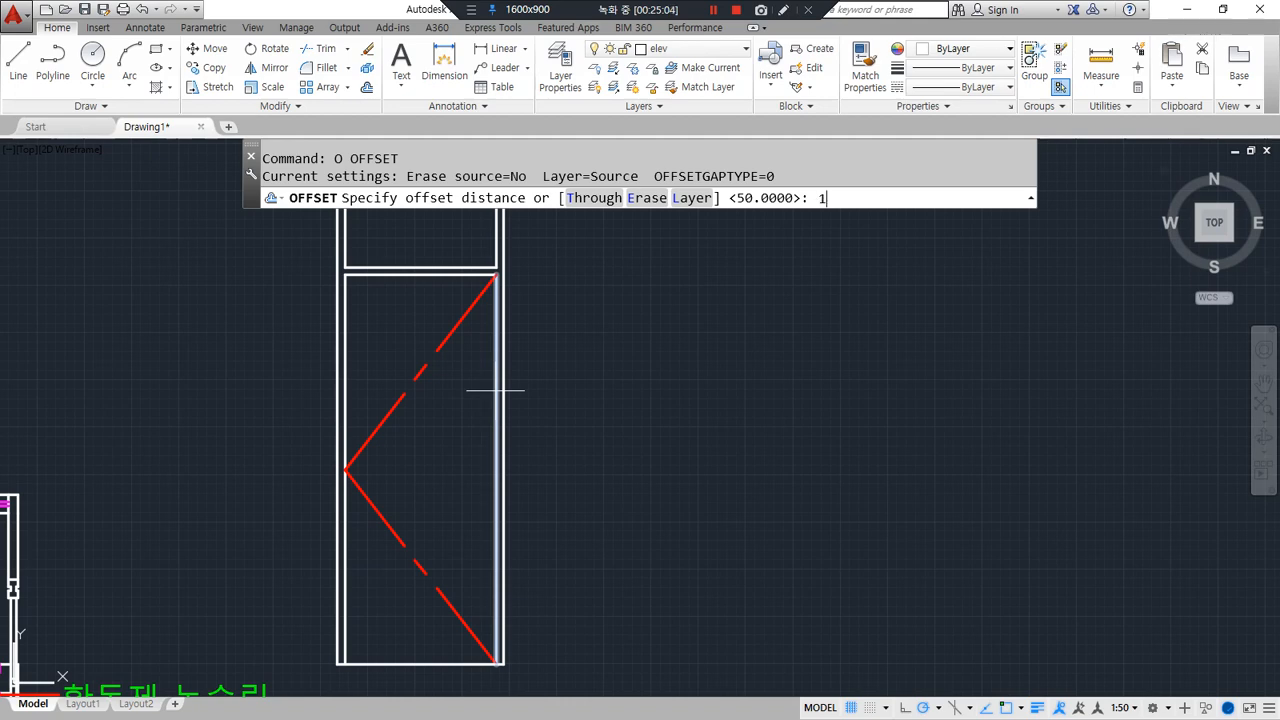
pyautogui.press('Return')
pyautogui.click(493, 420)
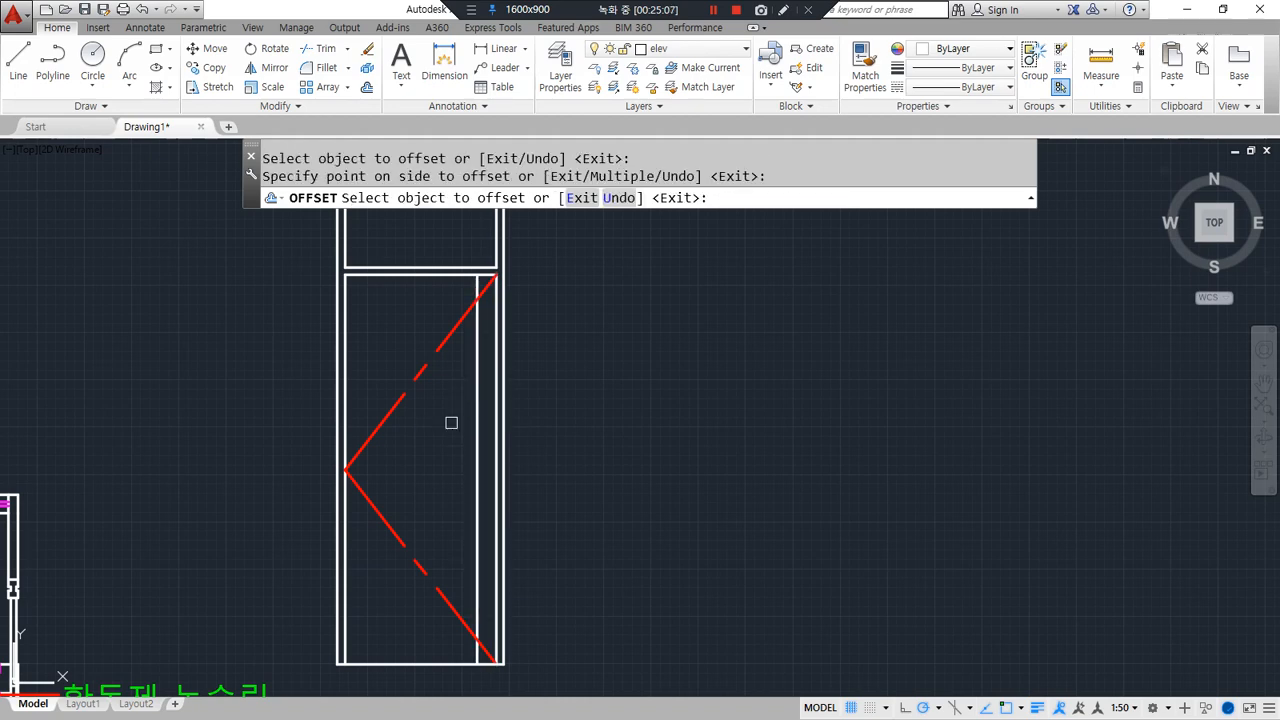
pyautogui.click(451, 423)
pyautogui.press('Return')
# Offset the new vertical line in the door leaf 150 to the left
pyautogui.write('15')
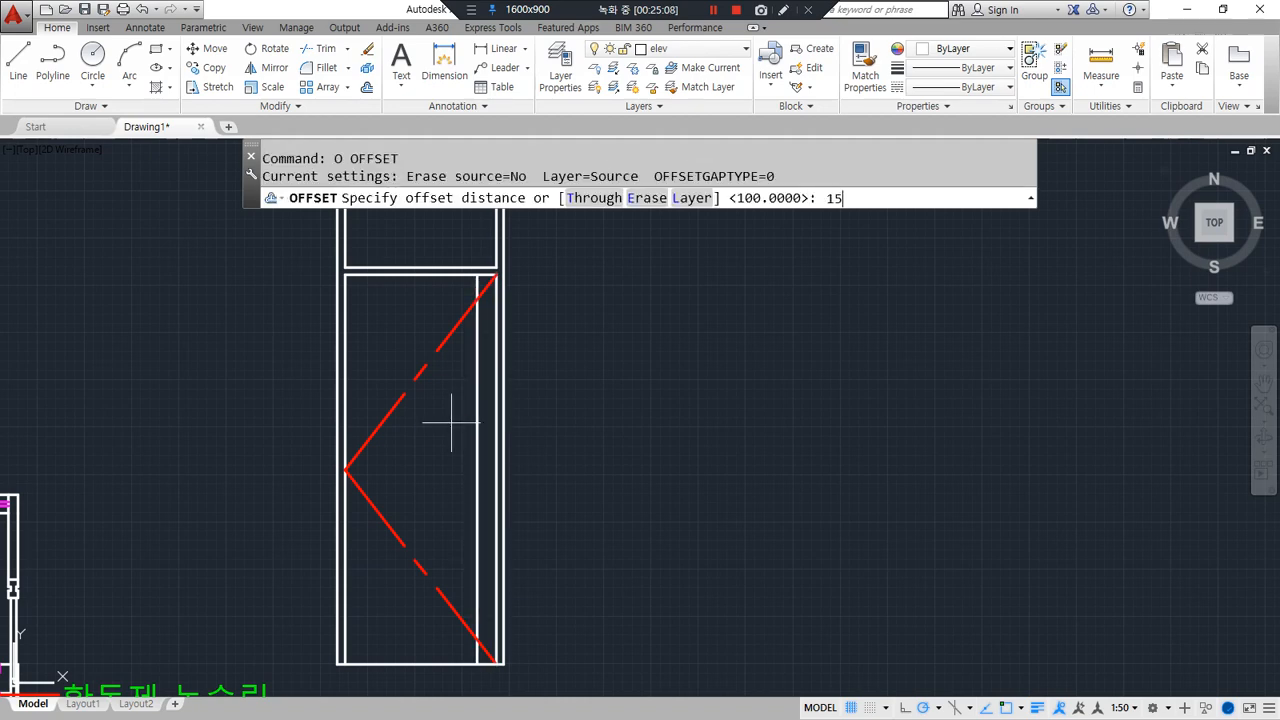
pyautogui.write('0')
pyautogui.press('Return')
pyautogui.click(476, 418)
pyautogui.click(424, 418)
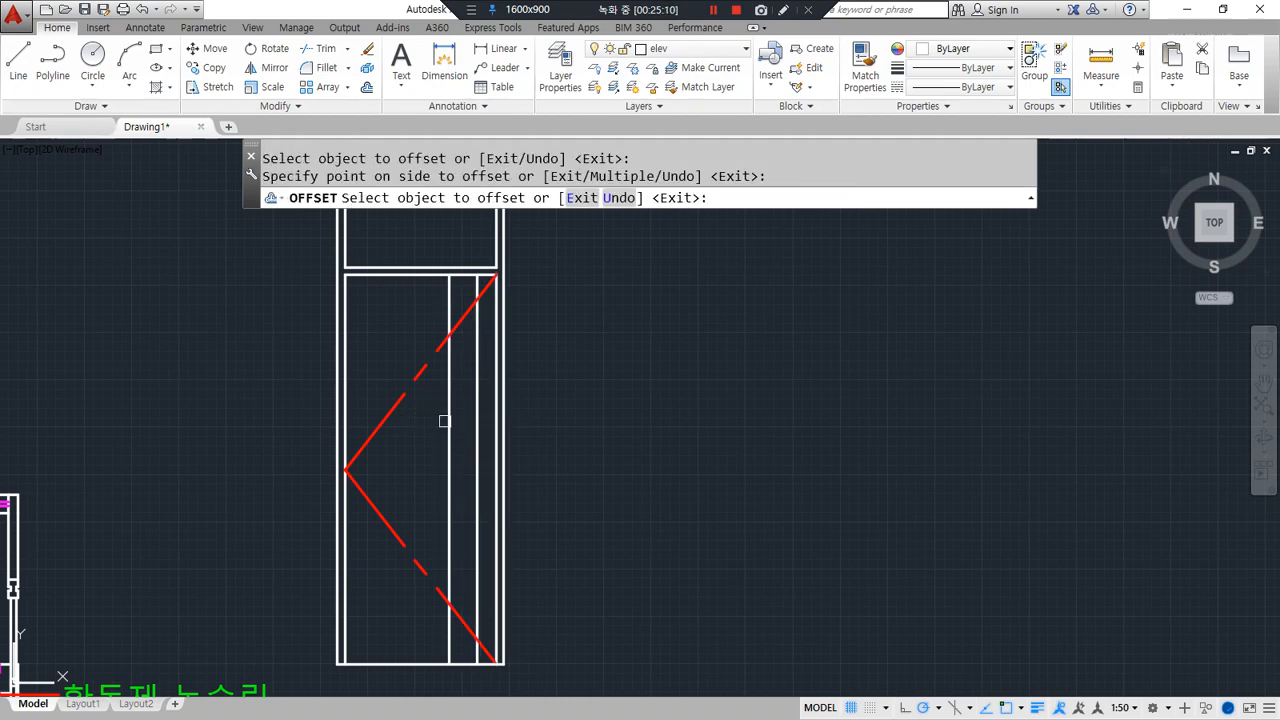
pyautogui.press('Return')
# Offset the leftmost new vertical line in the door leaf another 50 to the left
pyautogui.press('Return')
pyautogui.press('Escape')
pyautogui.press('Return')
pyautogui.write('50')
pyautogui.press('Return')
pyautogui.click(449, 423)
pyautogui.click(423, 430)
pyautogui.press('Return')
# Add one more vertical division by offsetting the leftmost inner line 150 toward the hinge side
pyautogui.press('Return')
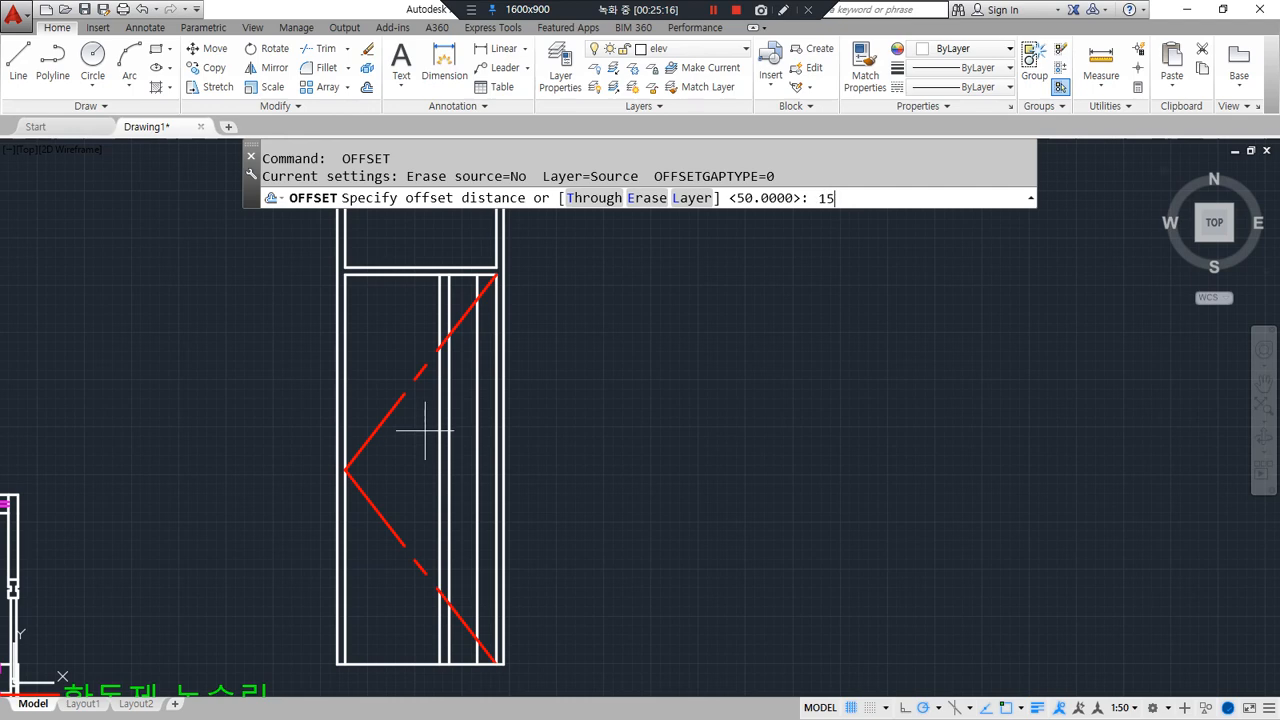
pyautogui.write('150')
pyautogui.press('Return')
pyautogui.click(440, 430)
pyautogui.click(400, 434)
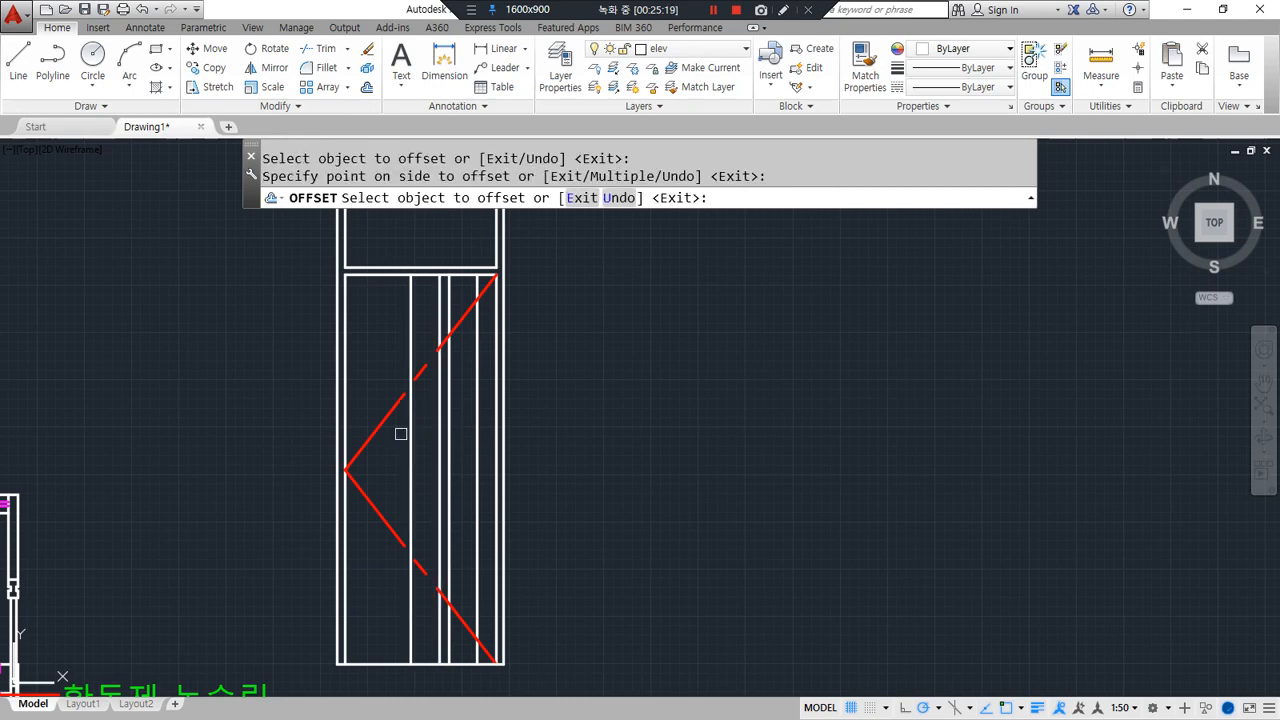
# Offset the top line of the practice door's lower panel 300 downward
pyautogui.press('Return')
pyautogui.scroll(2, 420, 334)
pyautogui.write('o')
pyautogui.press('Return')
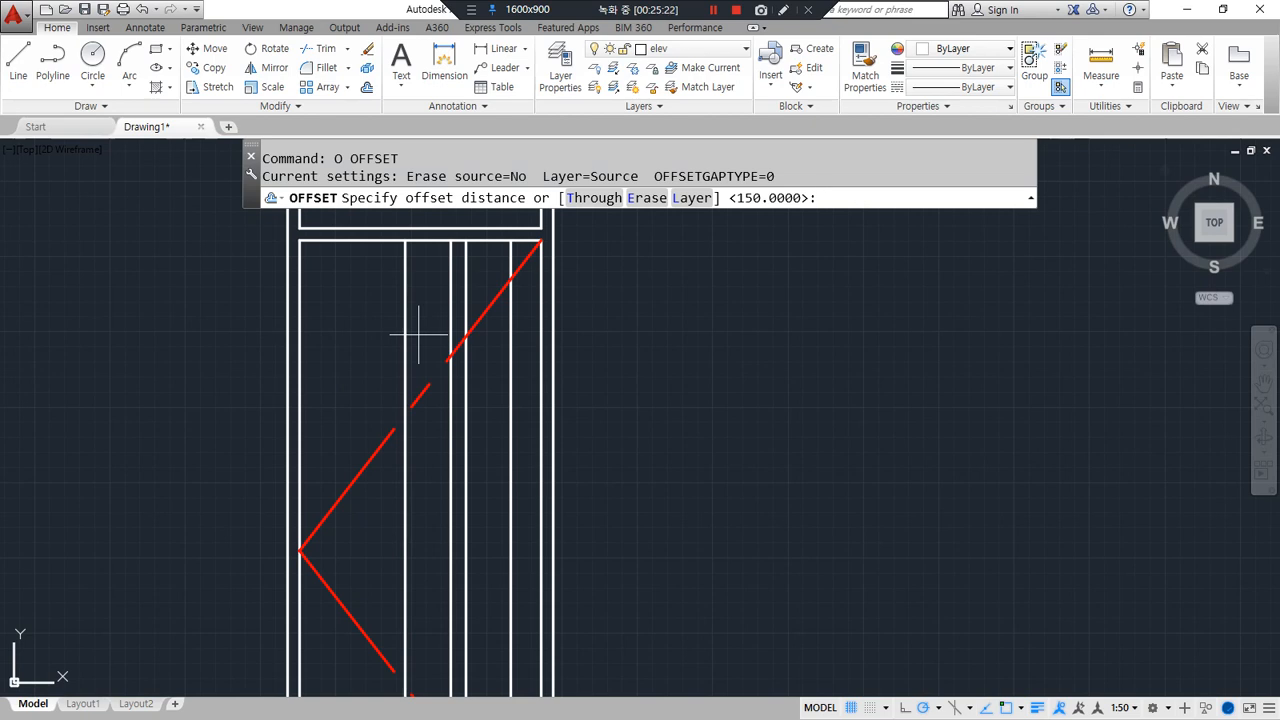
pyautogui.press('Return')
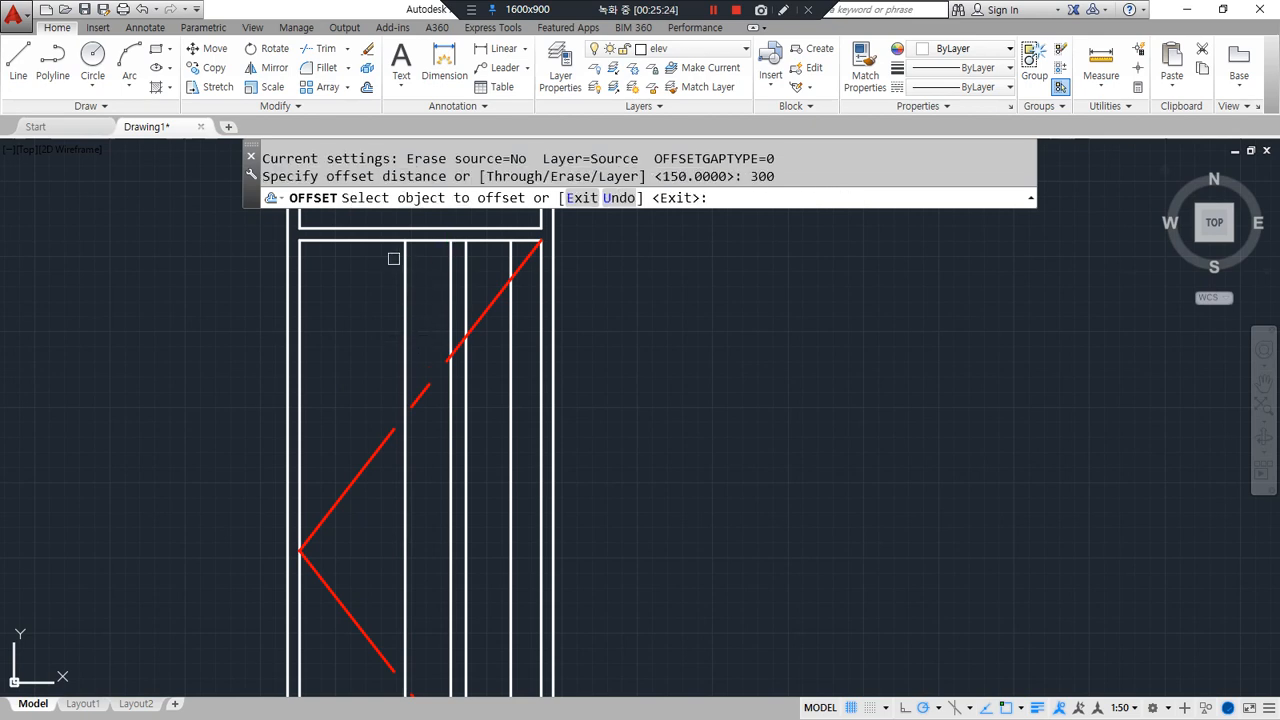
pyautogui.click(390, 241)
pyautogui.click(420, 325)
pyautogui.scroll(1, 440, 327)
pyautogui.scroll(2, 465, 328)
# Trim the offset line's segment in the narrow gap between the two tall door panels
pyautogui.write('tr')
pyautogui.press('Return')
pyautogui.press('Return')
pyautogui.click(500, 335)
pyautogui.press('Return')
# Fillet the upper corners of both tall door panels into square corners between the vertical lines and the offset line
pyautogui.write('f')
pyautogui.press('Return')
pyautogui.click(396, 337)
pyautogui.click(368, 354)
pyautogui.press('Return')
pyautogui.click(425, 334)
pyautogui.click(474, 443)
pyautogui.press('Return')
pyautogui.click(554, 336)
pyautogui.click(515, 392)
pyautogui.press('Return')
pyautogui.click(609, 334)
pyautogui.click(629, 383)
# Offset the bottom line of the practice door 300 upward
pyautogui.scroll(-3, 588, 424)
pyautogui.moveTo(526, 514); pyautogui.dragTo(438, 335, button='middle')
pyautogui.scroll(1, 456, 545)
pyautogui.write('o')
pyautogui.press('Return')
pyautogui.press('Return')
pyautogui.click(389, 552)
pyautogui.click(417, 440)
pyautogui.press('Return')
# Fillet the outer lower corners of the two tall door panels with the lower offset line
pyautogui.write('f')
pyautogui.press('Return')
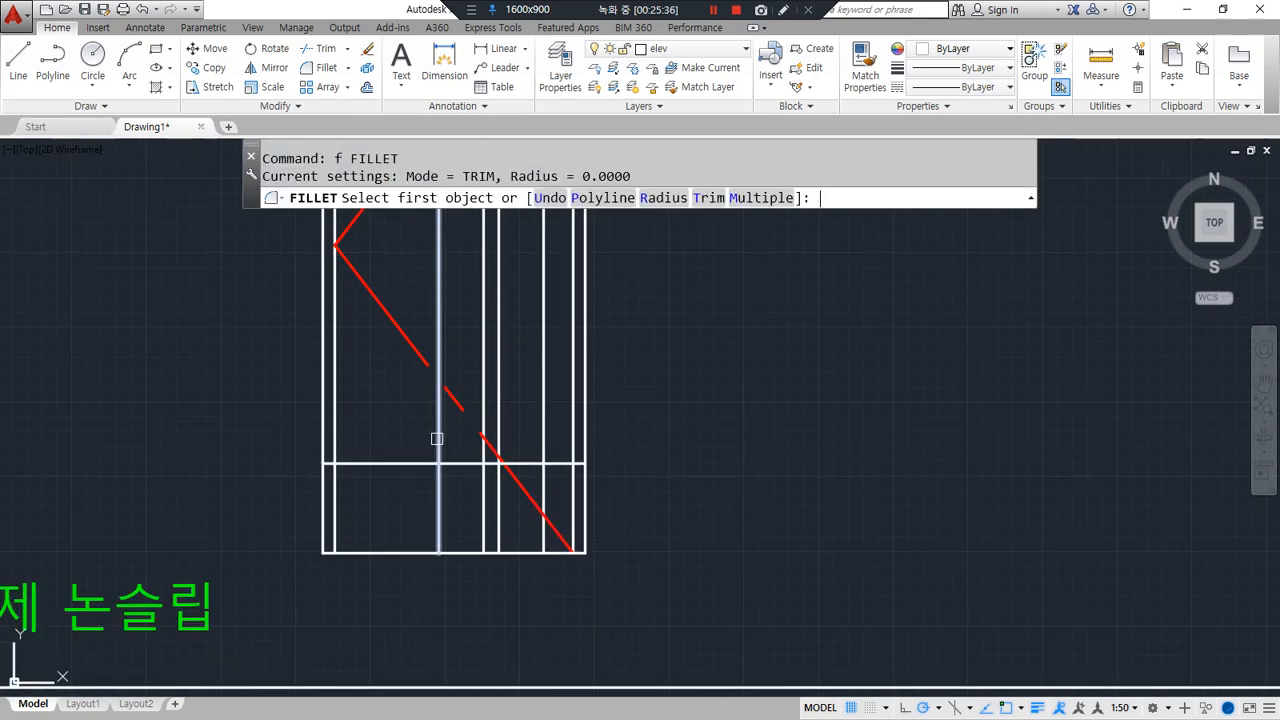
pyautogui.click(440, 448)
pyautogui.click(466, 461)
pyautogui.press('Escape')
pyautogui.scroll(2, 533, 463)
pyautogui.write('f')
pyautogui.press('Return')
pyautogui.click(546, 449)
# Trim the lower offset line's segment in the gap between the two tall door panels
pyautogui.scroll(2, 470, 464)
pyautogui.write('tr')
pyautogui.press('Return')
pyautogui.press('Return')
pyautogui.click(463, 470)
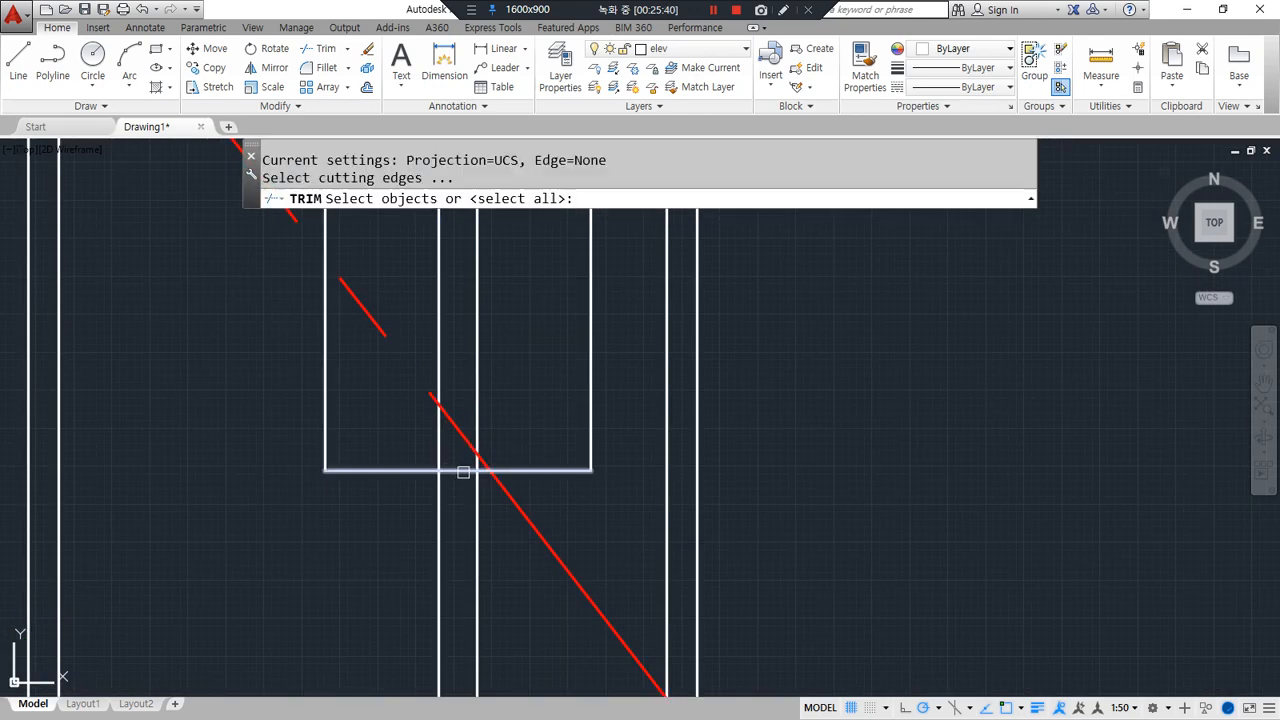
pyautogui.press('Return')
# Fillet the inner lower corners of both tall door panels to close them as rectangles
pyautogui.press('f')
pyautogui.press('Return')
pyautogui.click(437, 454)
pyautogui.click(424, 468)
pyautogui.press('Return')
pyautogui.click(478, 427)
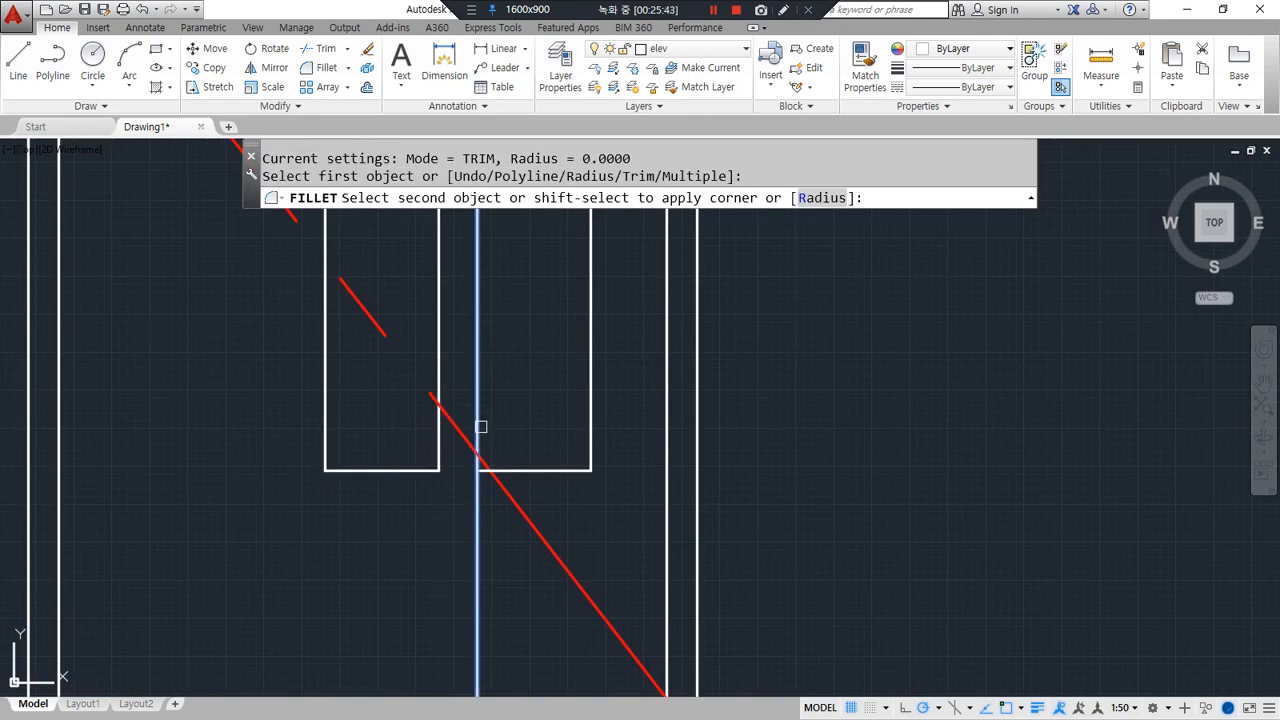
pyautogui.click(523, 471)
# Erase the whole practice door standing beside the elevation
pyautogui.scroll(-4, 523, 462)
pyautogui.scroll(3, 569, 437)
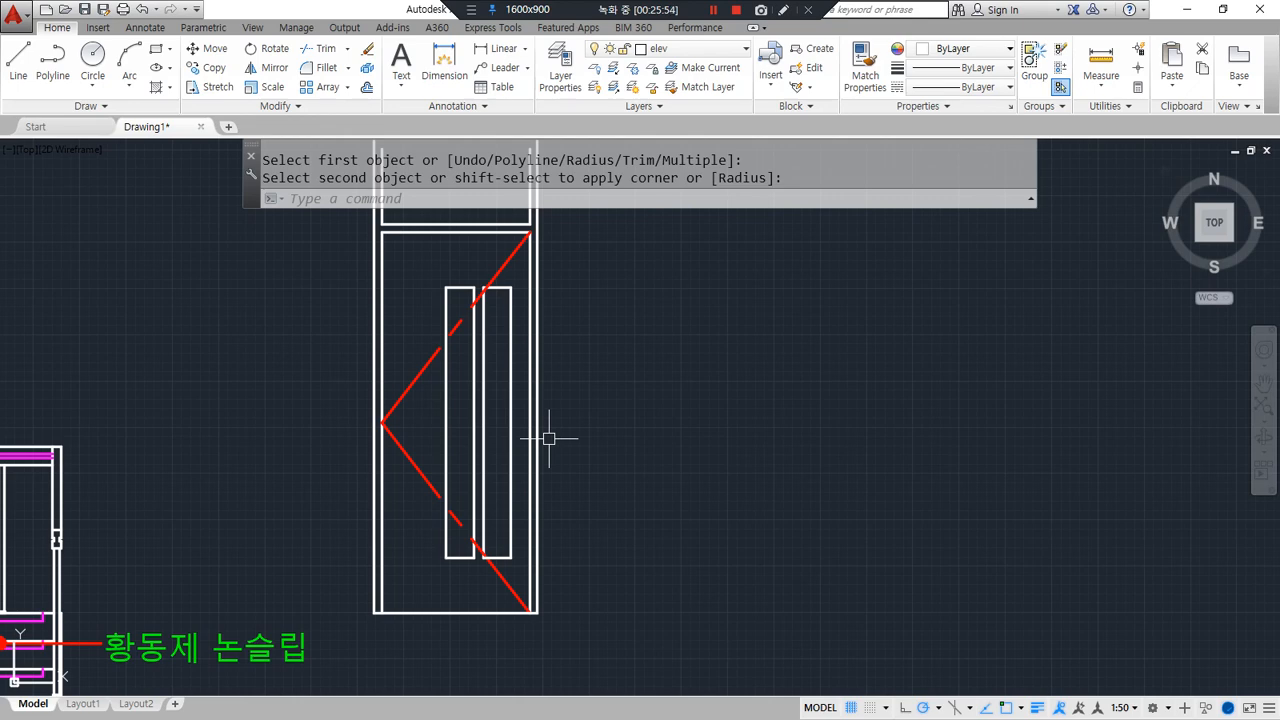
pyautogui.scroll(-2, 549, 438)
pyautogui.click(572, 604)
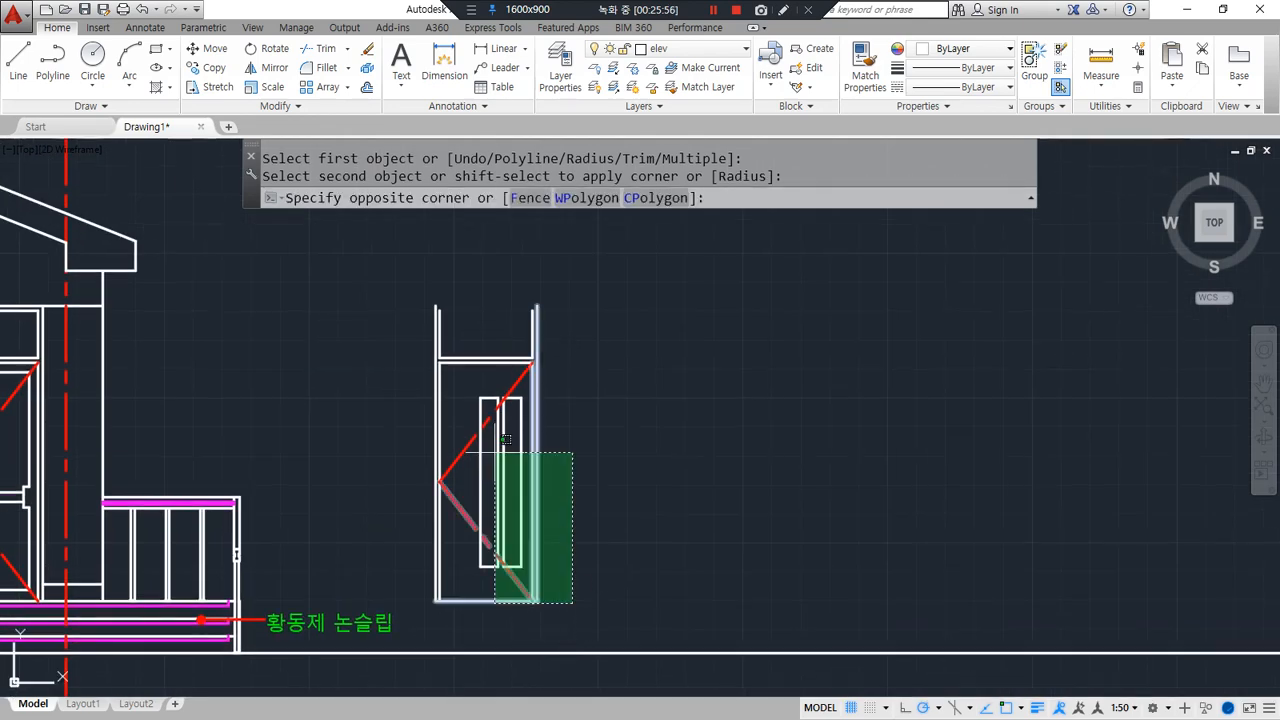
pyautogui.click(395, 281)
pyautogui.write('e')
pyautogui.press('Return')
pyautogui.moveTo(260, 515)
pyautogui.mouseDown(button='middle')
pyautogui.moveTo(334, 480)
pyautogui.moveTo(509, 523)
pyautogui.mouseUp(button='middle')
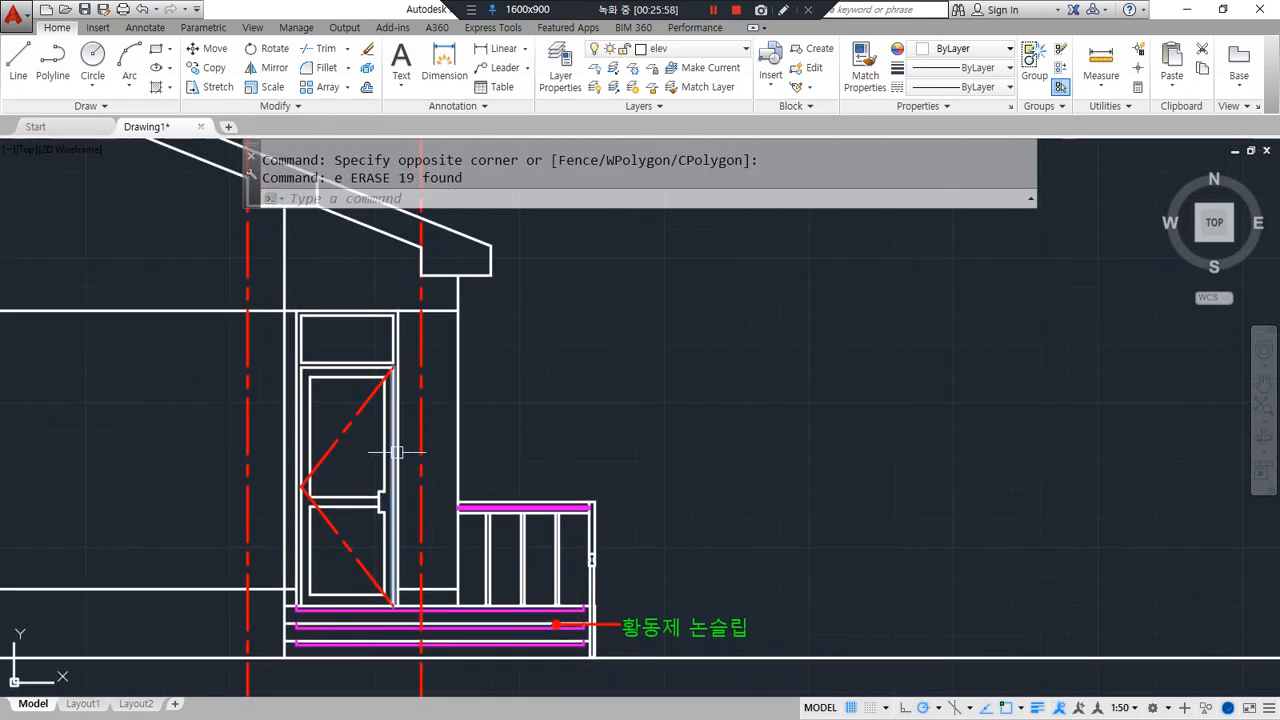
pyautogui.hotkey('ctrl', 'alt', 'd')
pyautogui.moveTo(401, 627)
pyautogui.mouseDown()
pyautogui.moveTo(257, 238)
pyautogui.moveTo(373, 588)
pyautogui.moveTo(320, 628)
pyautogui.mouseUp()
pyautogui.press('Escape')
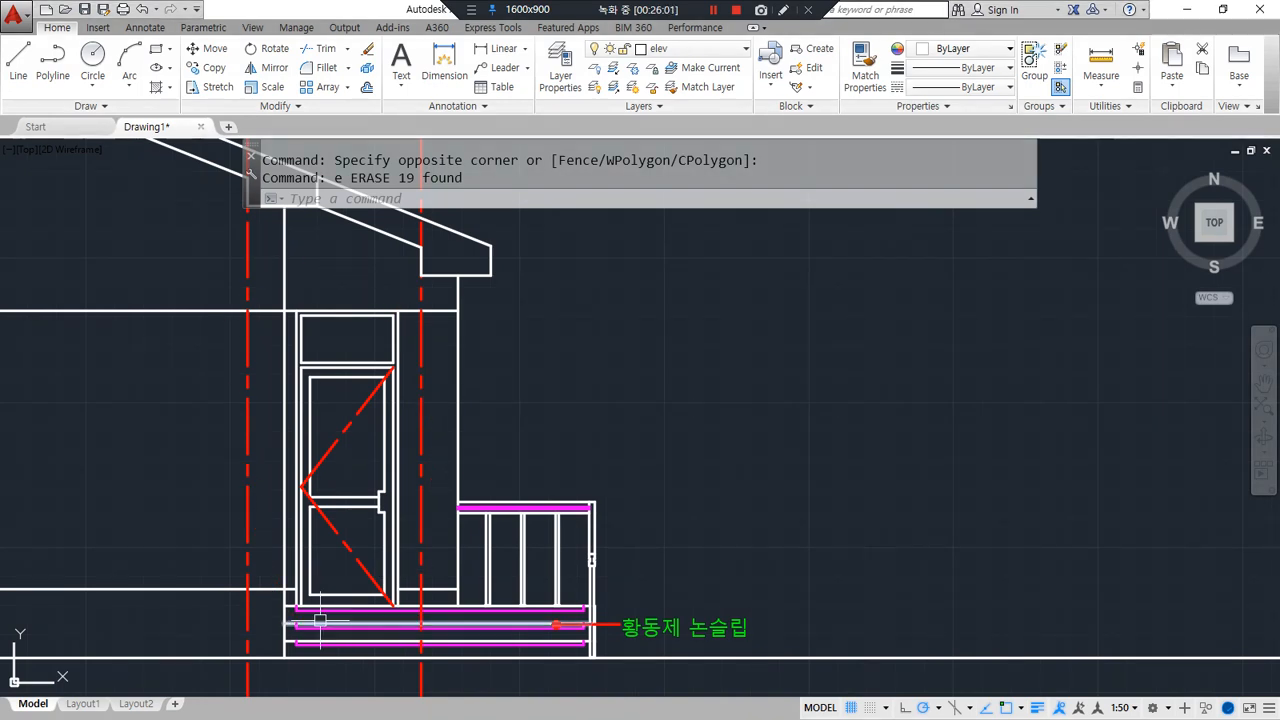
pyautogui.scroll(-2, 305, 395)
pyautogui.moveTo(305, 395); pyautogui.dragTo(670, 457, button='middle')
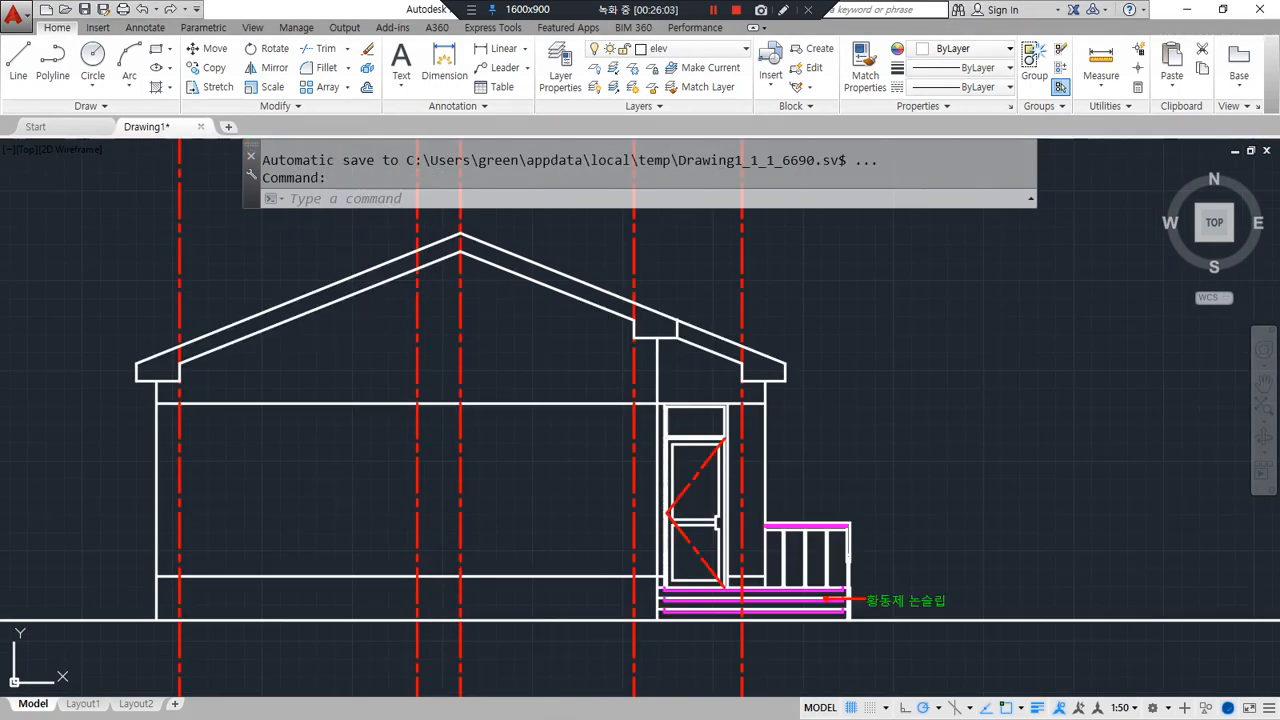
# Switch to the B평면도 floor plan image and examine the kitchen and bedroom windows along the west wall
pyautogui.moveTo(0, 84); pyautogui.dragTo(621, 164)
pyautogui.doubleClick(621, 164)
pyautogui.moveTo(279, 430); pyautogui.dragTo(381, 437)
pyautogui.moveTo(294, 325)
pyautogui.mouseDown()
pyautogui.moveTo(376, 312)
pyautogui.moveTo(373, 339)
pyautogui.mouseUp()
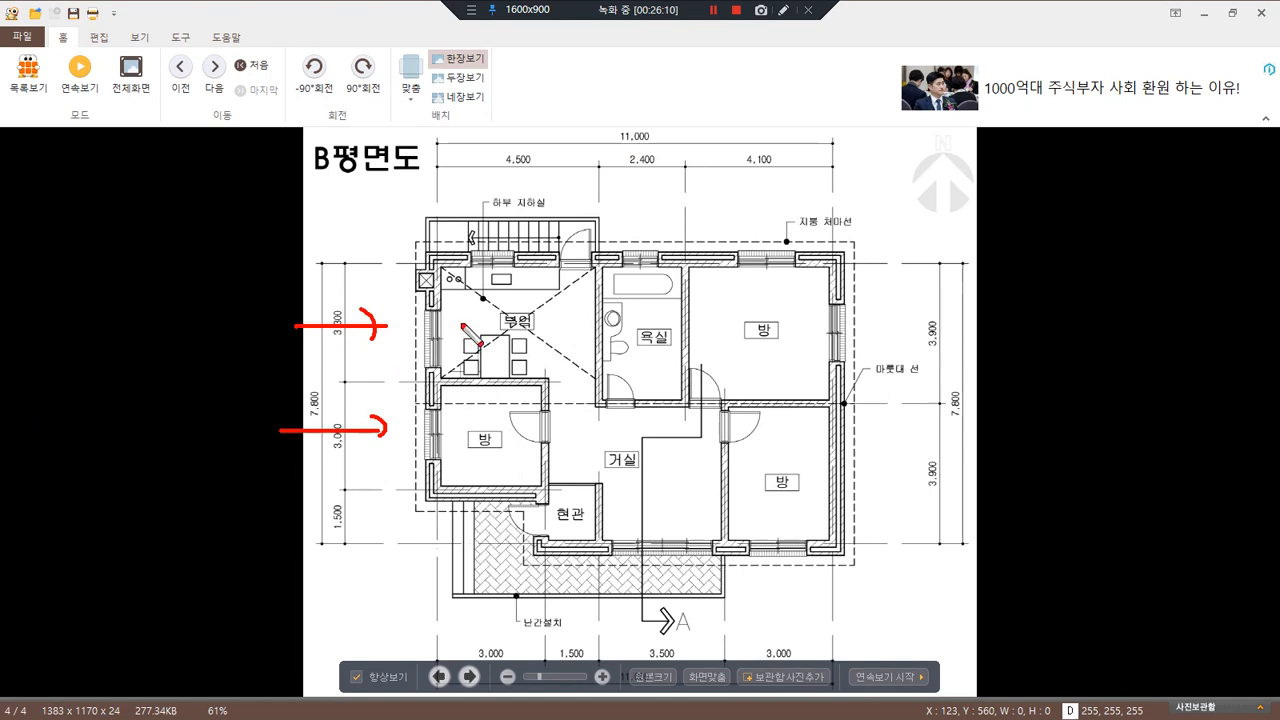
pyautogui.press('Escape')
pyautogui.moveTo(445, 409); pyautogui.dragTo(424, 469)
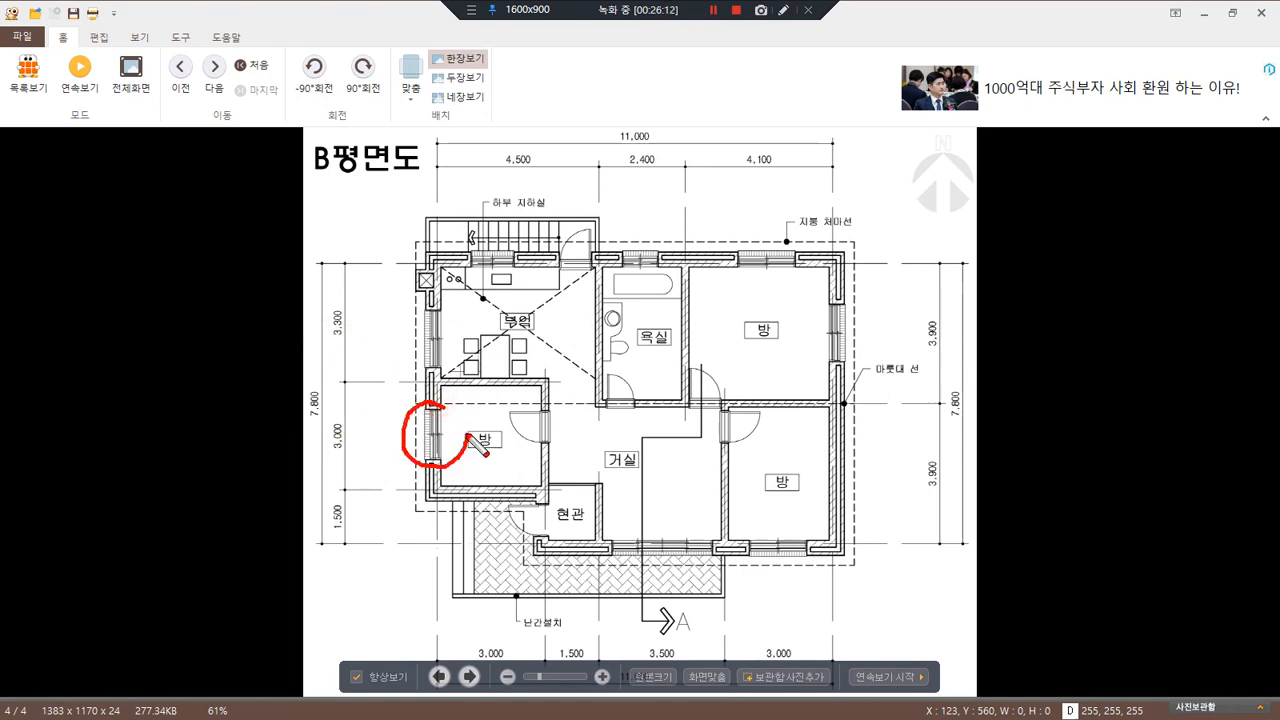
pyautogui.moveTo(440, 377)
pyautogui.mouseDown()
pyautogui.moveTo(424, 302)
pyautogui.moveTo(438, 371)
pyautogui.moveTo(348, 331)
pyautogui.mouseUp()
pyautogui.moveTo(367, 317); pyautogui.dragTo(361, 339)
pyautogui.moveTo(229, 296)
pyautogui.mouseDown()
pyautogui.moveTo(229, 342)
pyautogui.moveTo(279, 306)
pyautogui.mouseUp()
pyautogui.moveTo(402, 448)
pyautogui.mouseDown()
pyautogui.moveTo(336, 450)
pyautogui.moveTo(350, 460)
pyautogui.mouseUp()
pyautogui.moveTo(211, 446); pyautogui.dragTo(212, 470)
pyautogui.moveTo(262, 432)
pyautogui.mouseDown()
pyautogui.moveTo(330, 462)
pyautogui.moveTo(330, 424)
pyautogui.mouseUp()
pyautogui.press('Escape')
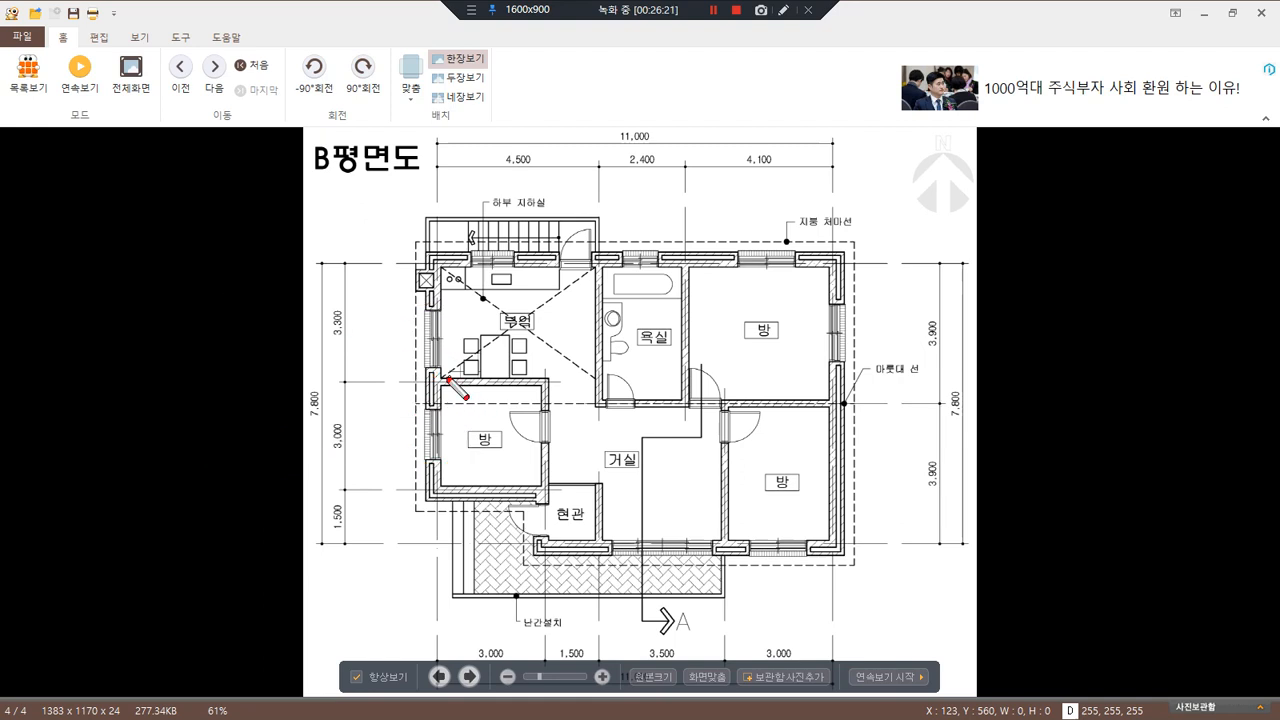
pyautogui.moveTo(436, 380)
pyautogui.mouseDown()
pyautogui.moveTo(462, 250)
pyautogui.moveTo(480, 383)
pyautogui.mouseUp()
pyautogui.press('Escape')
pyautogui.moveTo(410, 276); pyautogui.dragTo(434, 296)
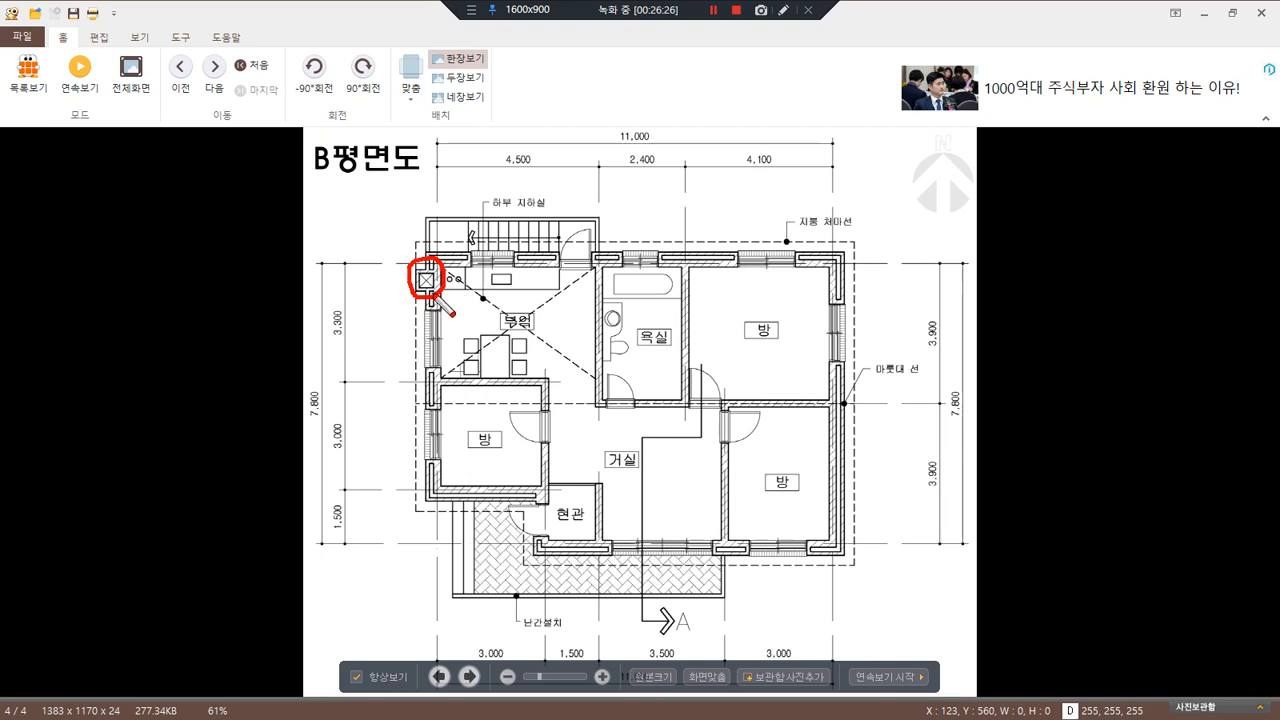
pyautogui.press('Escape')
pyautogui.moveTo(480, 272); pyautogui.dragTo(500, 293)
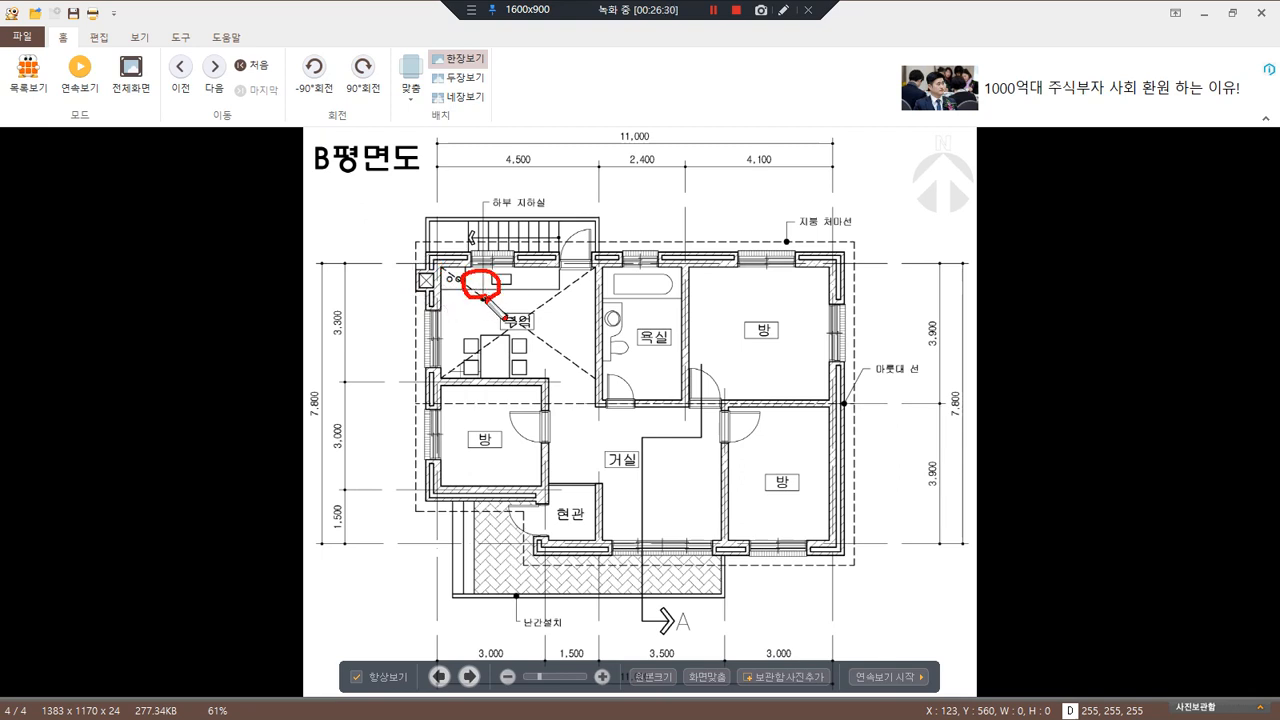
pyautogui.moveTo(439, 389)
pyautogui.mouseDown()
pyautogui.moveTo(403, 298)
pyautogui.moveTo(445, 378)
pyautogui.mouseUp()
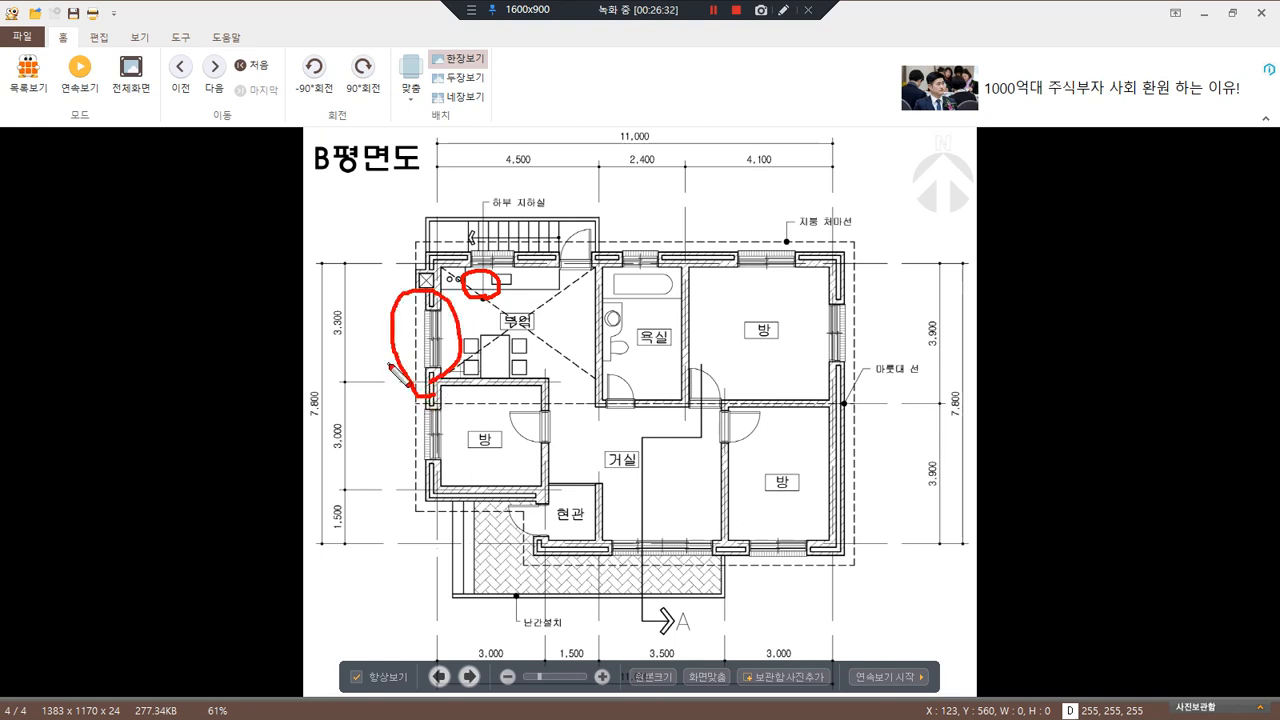
pyautogui.moveTo(434, 412)
pyautogui.mouseDown()
pyautogui.moveTo(372, 327)
pyautogui.moveTo(449, 394)
pyautogui.moveTo(416, 422)
pyautogui.mouseUp()
pyautogui.press('Escape')
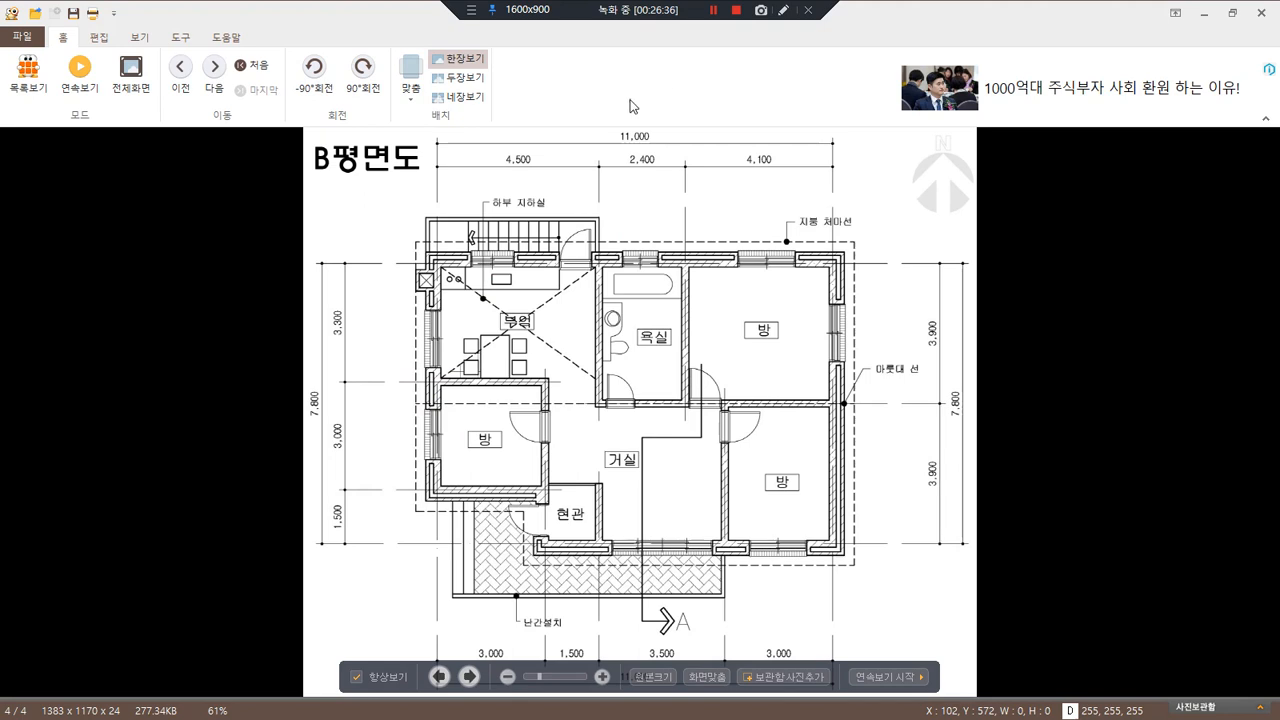
# Examine how the west windows align with the bedroom's centre and the kitchen walls, and return to the AutoCAD drawing
pyautogui.hotkey('ctrl', 'alt', 'd')
pyautogui.moveTo(438, 435)
pyautogui.mouseDown()
pyautogui.moveTo(275, 434)
pyautogui.moveTo(600, 434)
pyautogui.mouseUp()
pyautogui.moveTo(479, 387); pyautogui.dragTo(484, 486)
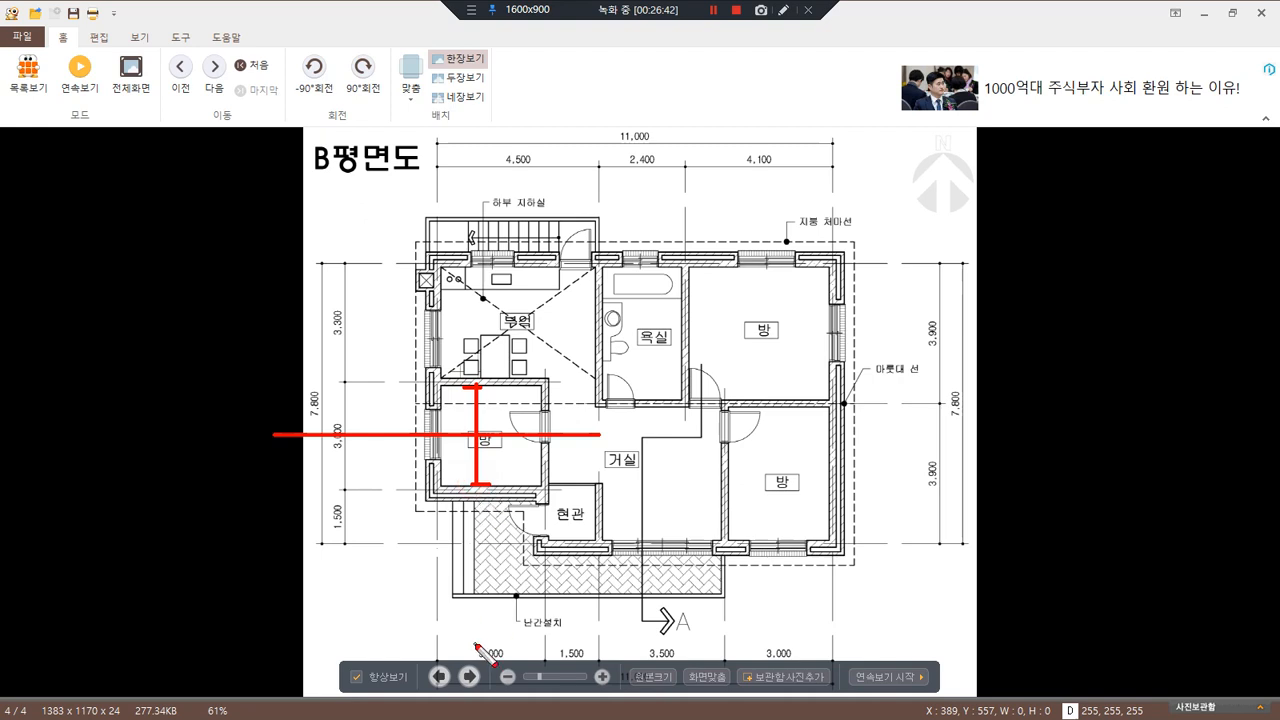
pyautogui.moveTo(484, 380); pyautogui.dragTo(483, 277)
pyautogui.moveTo(446, 373)
pyautogui.mouseDown()
pyautogui.moveTo(433, 281)
pyautogui.moveTo(447, 387)
pyautogui.mouseUp()
pyautogui.press('Escape')
pyautogui.moveTo(916, 23); pyautogui.dragTo(0, 155)
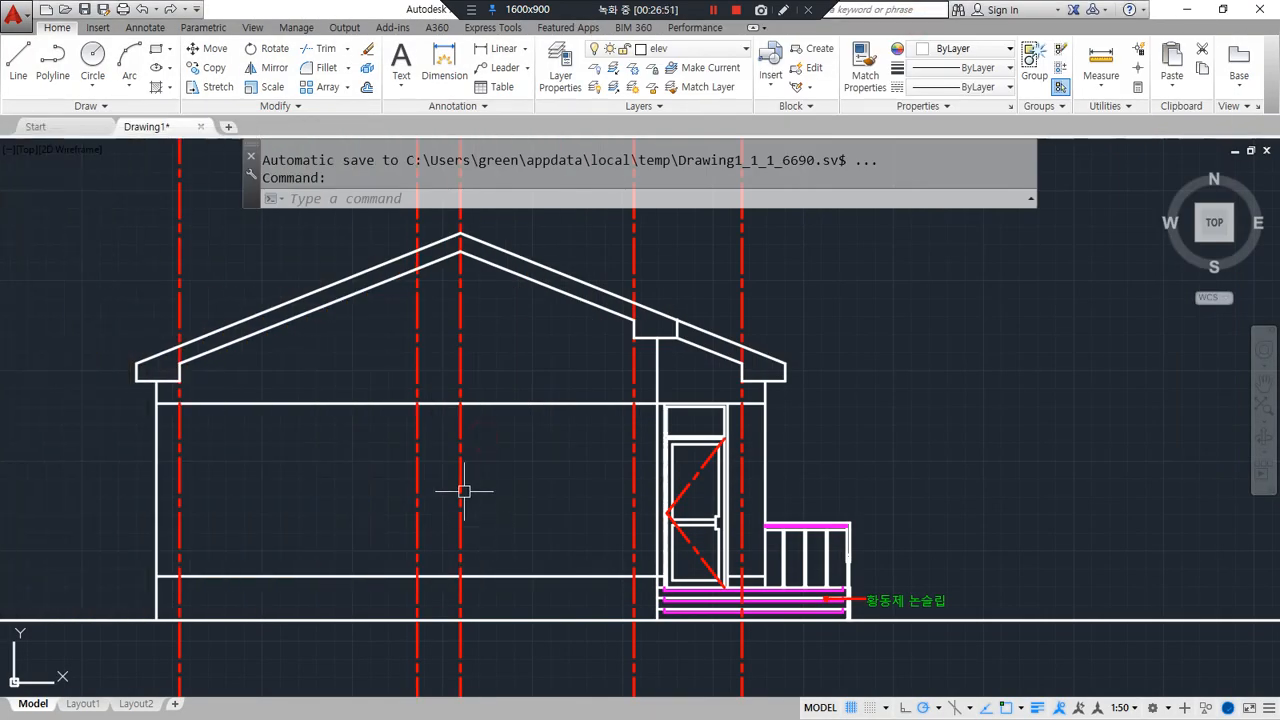
# Draw a helper line along the wall's upper horizontal line between the two grid lines bounding the bedroom beside the entrance door
pyautogui.write('l')
pyautogui.press('Return')
pyautogui.click(418, 404)
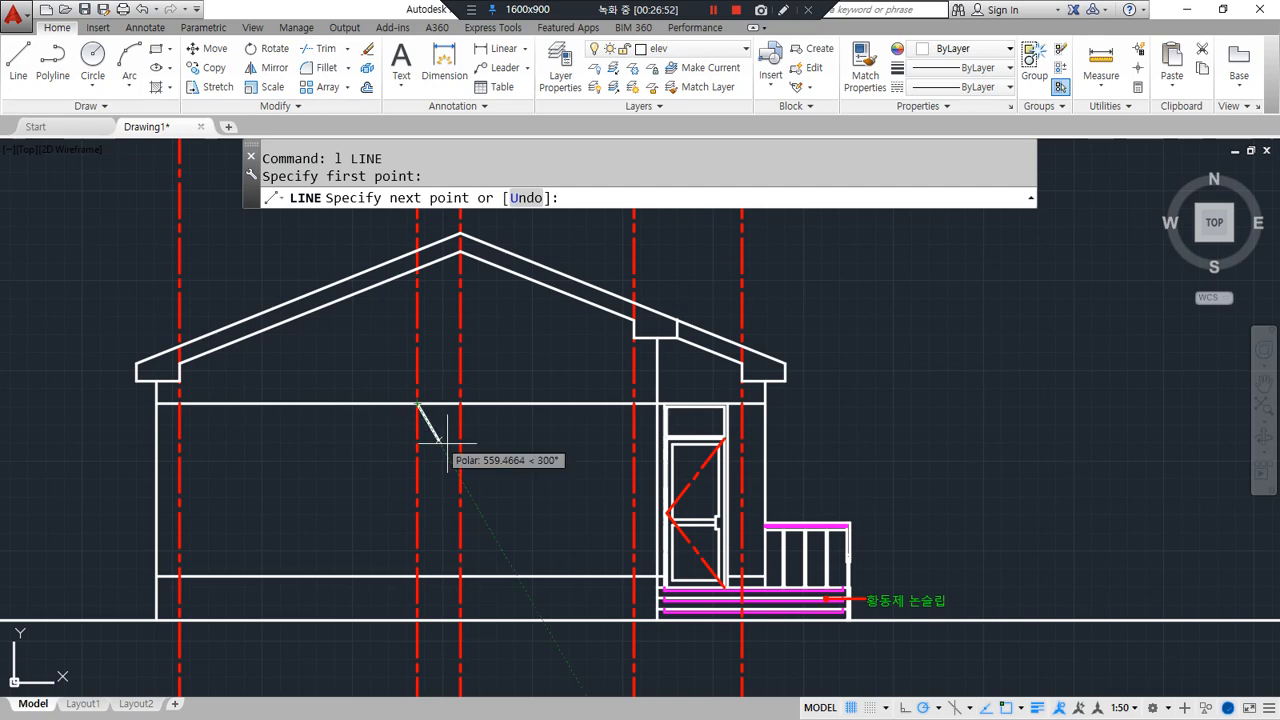
pyautogui.click(634, 404)
pyautogui.press('Return')
pyautogui.write('l')
pyautogui.press('Return')
pyautogui.press('Escape')
# Draw a 1200 by 1200 window rectangle in the empty area beside the elevation
pyautogui.write('rec')
pyautogui.press('Return')
pyautogui.click(911, 464)
pyautogui.write('@1200,1200')
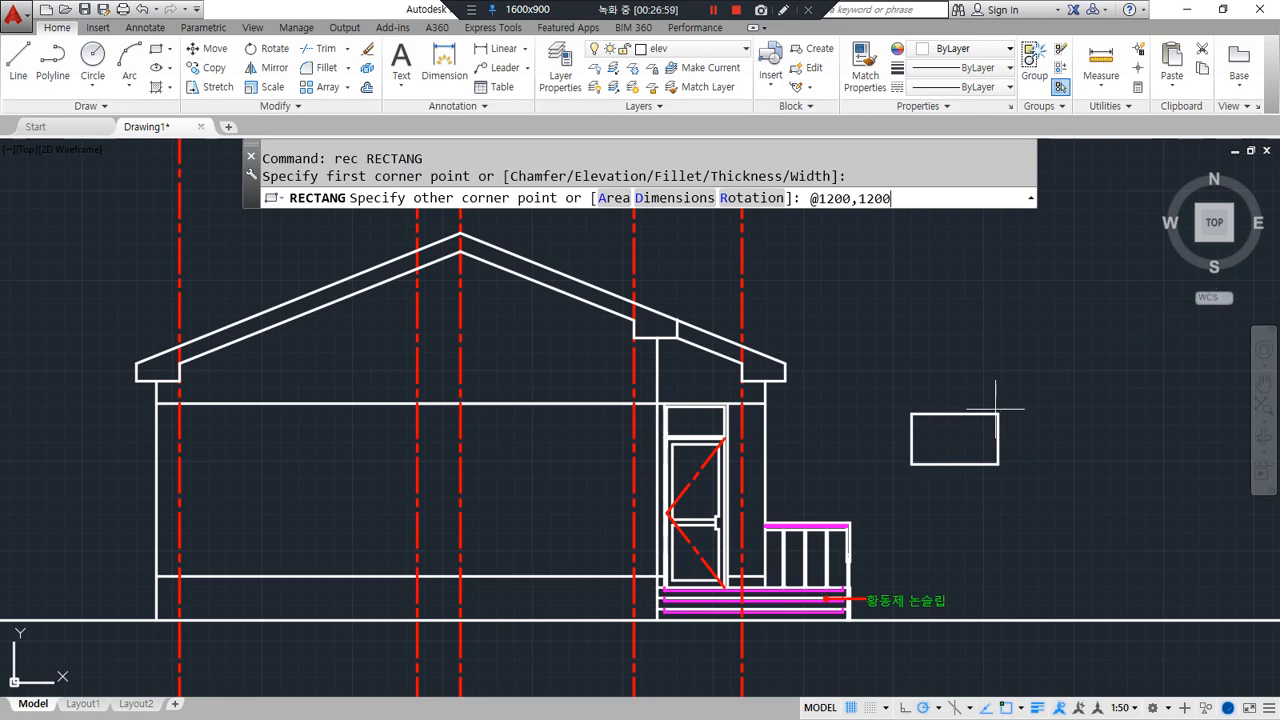
pyautogui.press('Return')
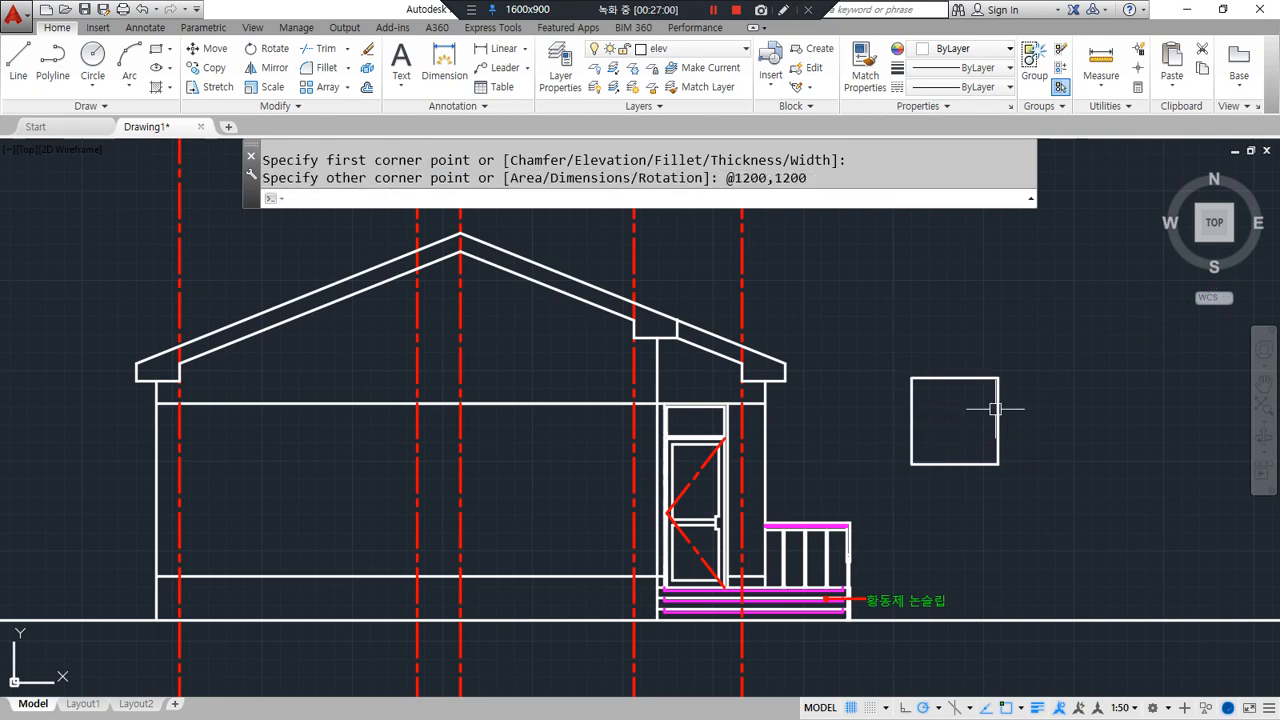
# Move the window rectangle from the midpoint of its top edge to the midpoint of the helper line
pyautogui.write('m')
pyautogui.press('Return')
pyautogui.click(977, 464)
pyautogui.press('Return')
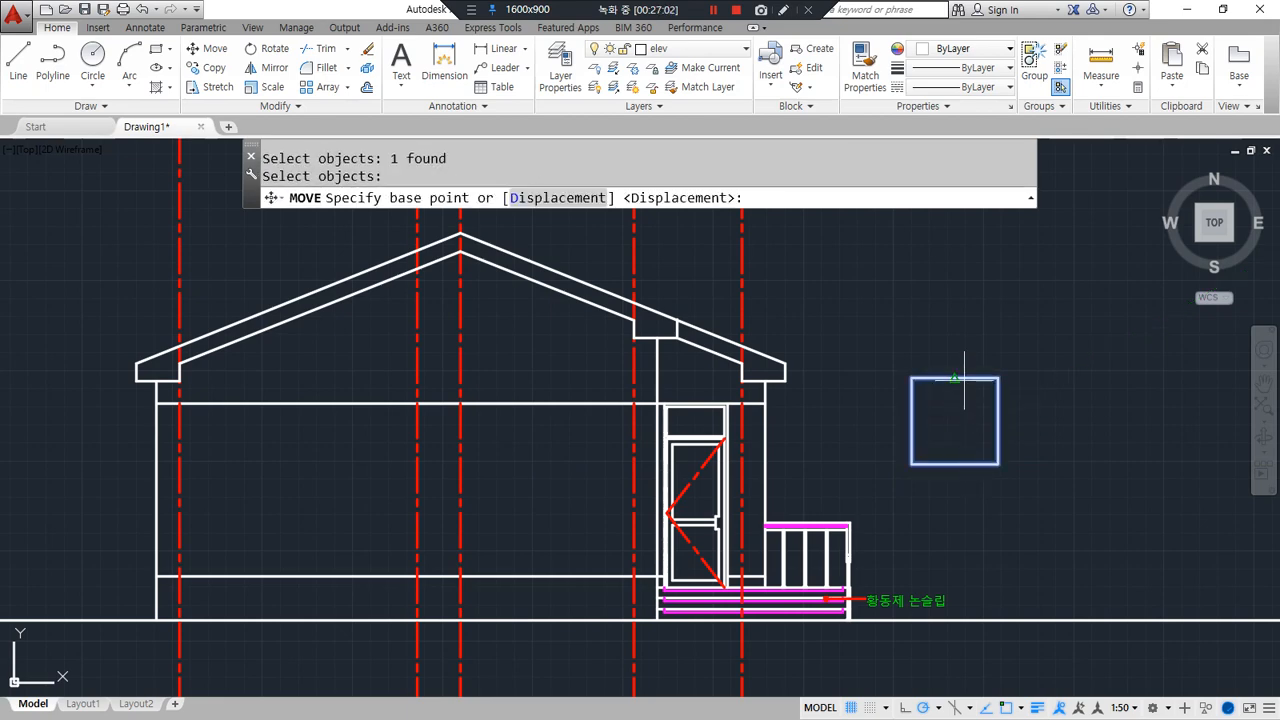
pyautogui.click(955, 379)
pyautogui.click(527, 404)
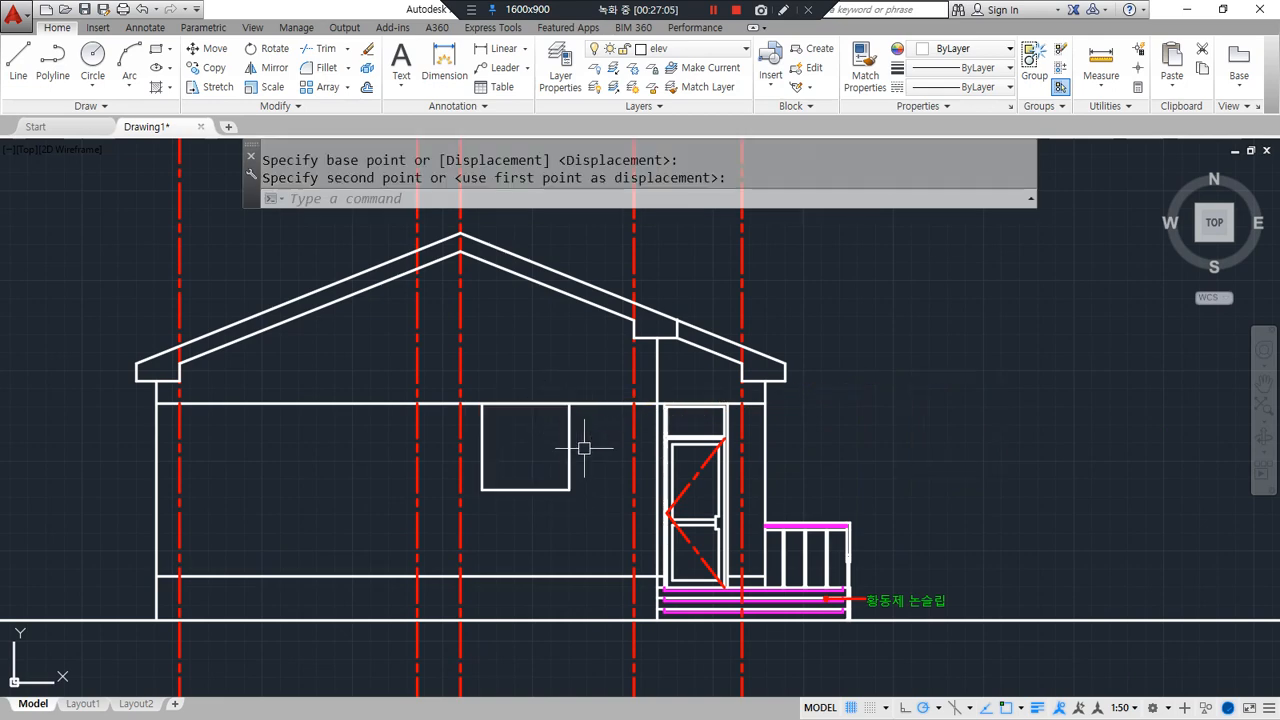
# Erase the helper line on the upper wall line above the window
pyautogui.click(376, 385)
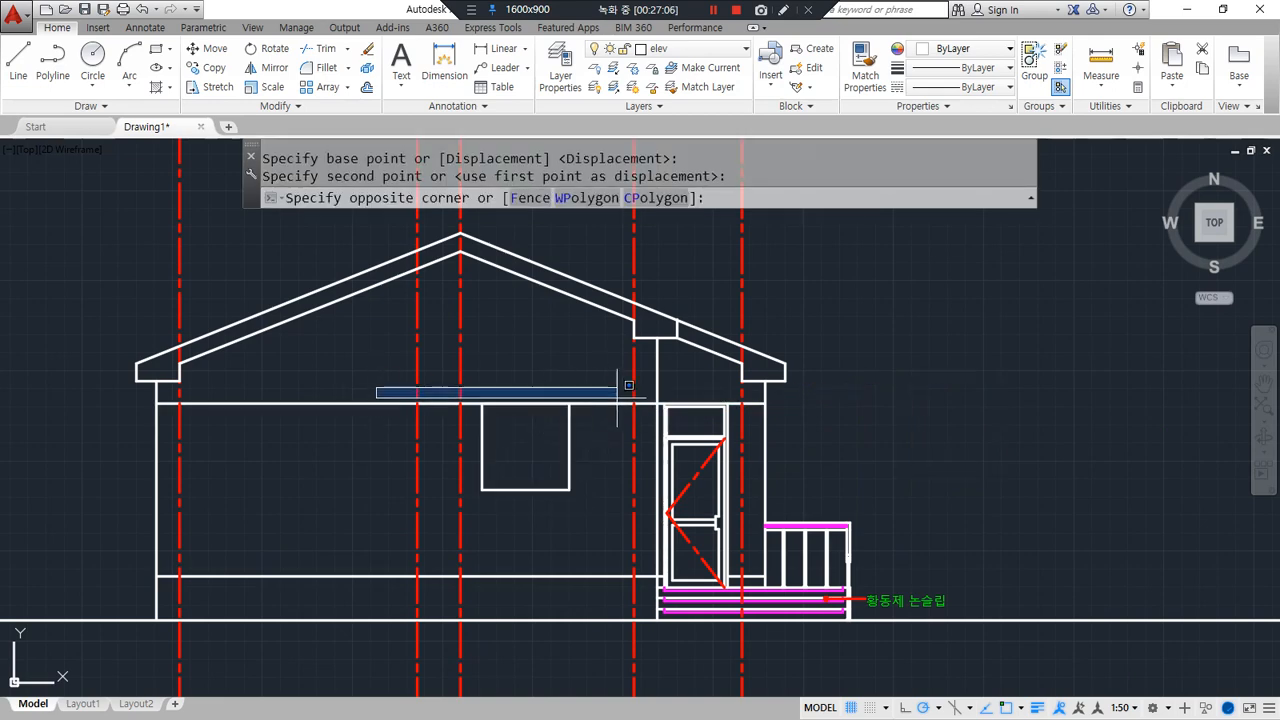
pyautogui.click(676, 416)
pyautogui.write('e')
pyautogui.press('Return')
# Copy the window rectangle from its upper-right corner to where the bedroom's far grid line meets the upper wall line
pyautogui.scroll(3, 560, 440)
pyautogui.moveTo(475, 484); pyautogui.dragTo(596, 492, button='middle')
pyautogui.write('cp')
pyautogui.press('Return')
pyautogui.click(733, 425)
pyautogui.press('Return')
pyautogui.click(733, 401)
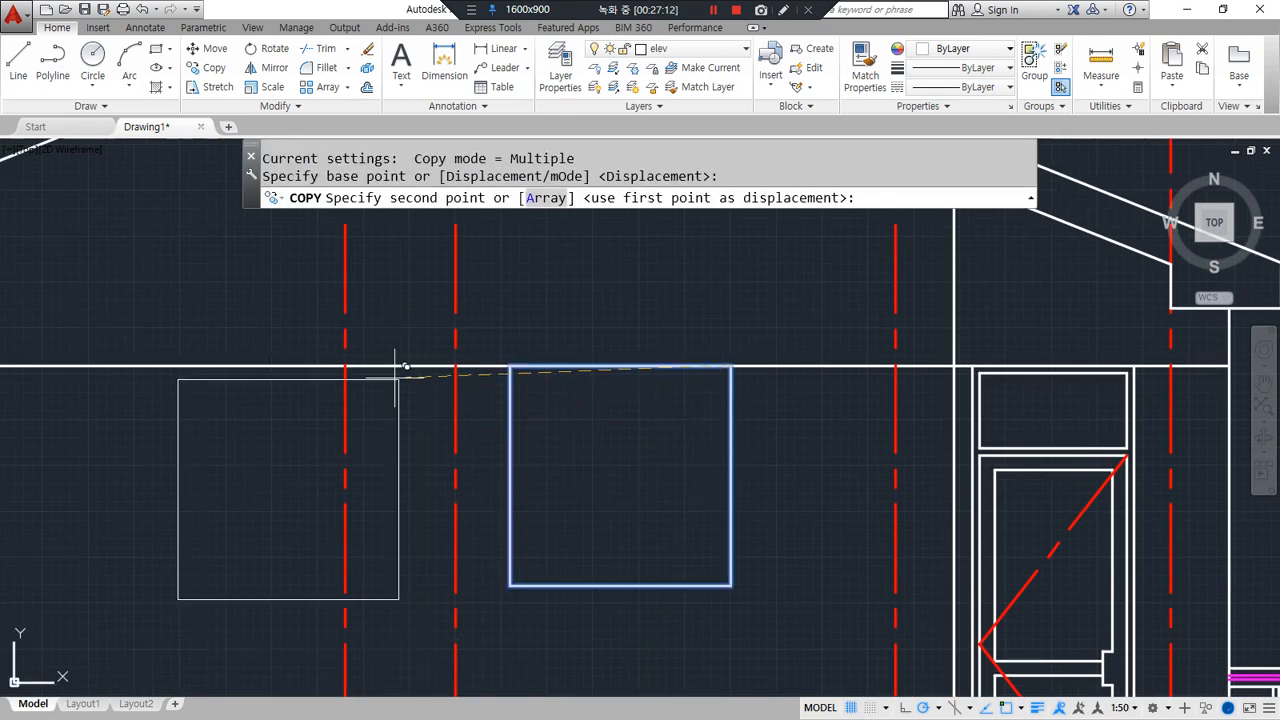
pyautogui.click(346, 365)
pyautogui.scroll(-2, 460, 446)
pyautogui.scroll(2, 647, 466)
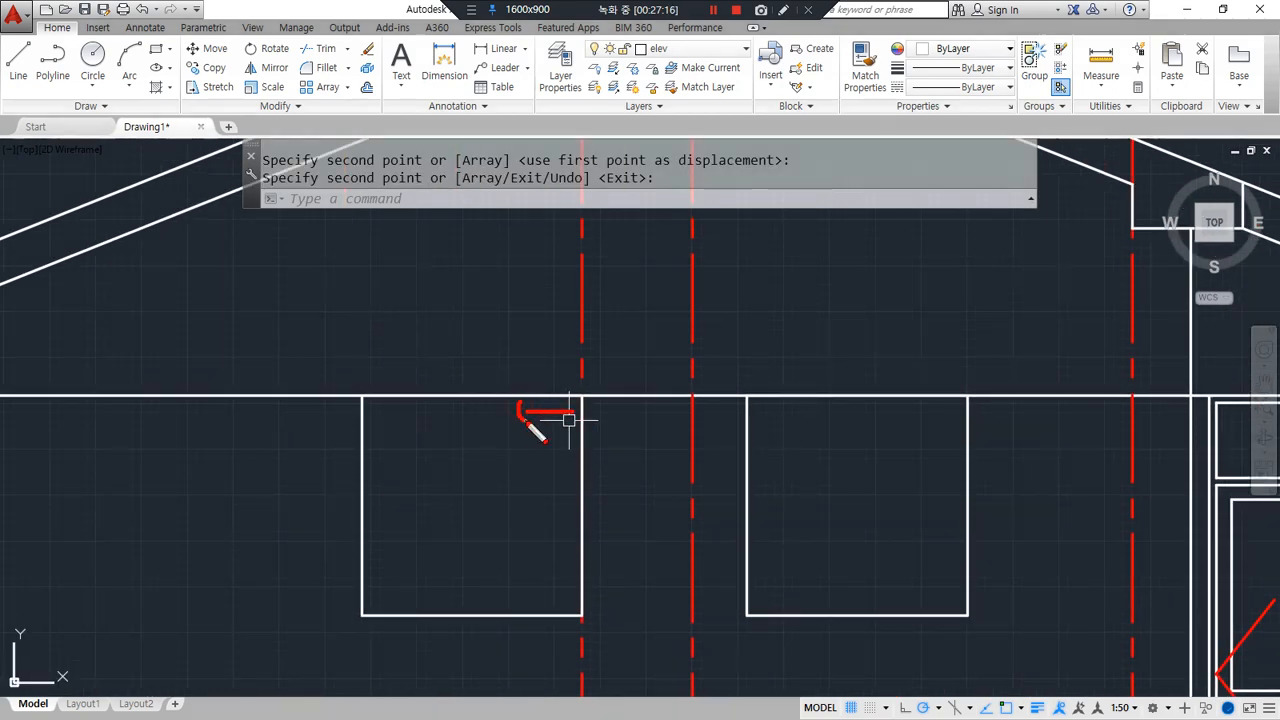
pyautogui.moveTo(528, 434); pyautogui.dragTo(524, 525)
pyautogui.moveTo(618, 343); pyautogui.dragTo(616, 568)
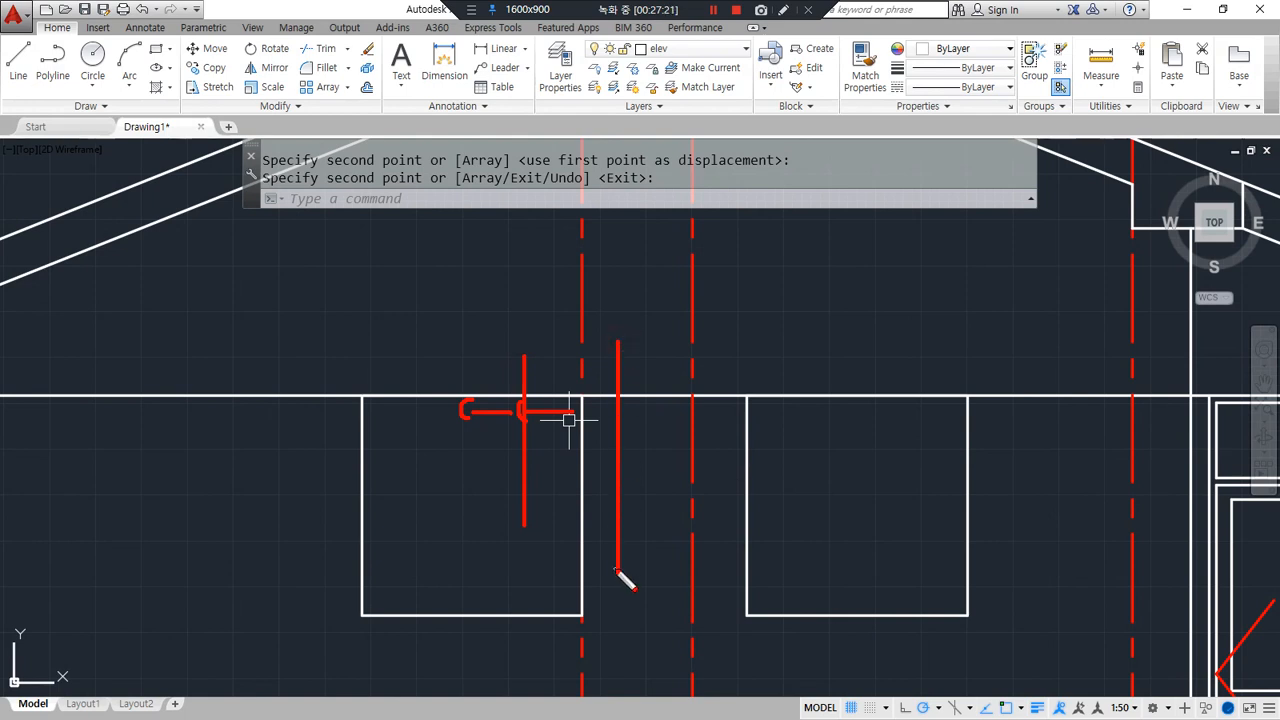
pyautogui.moveTo(491, 456); pyautogui.dragTo(479, 451)
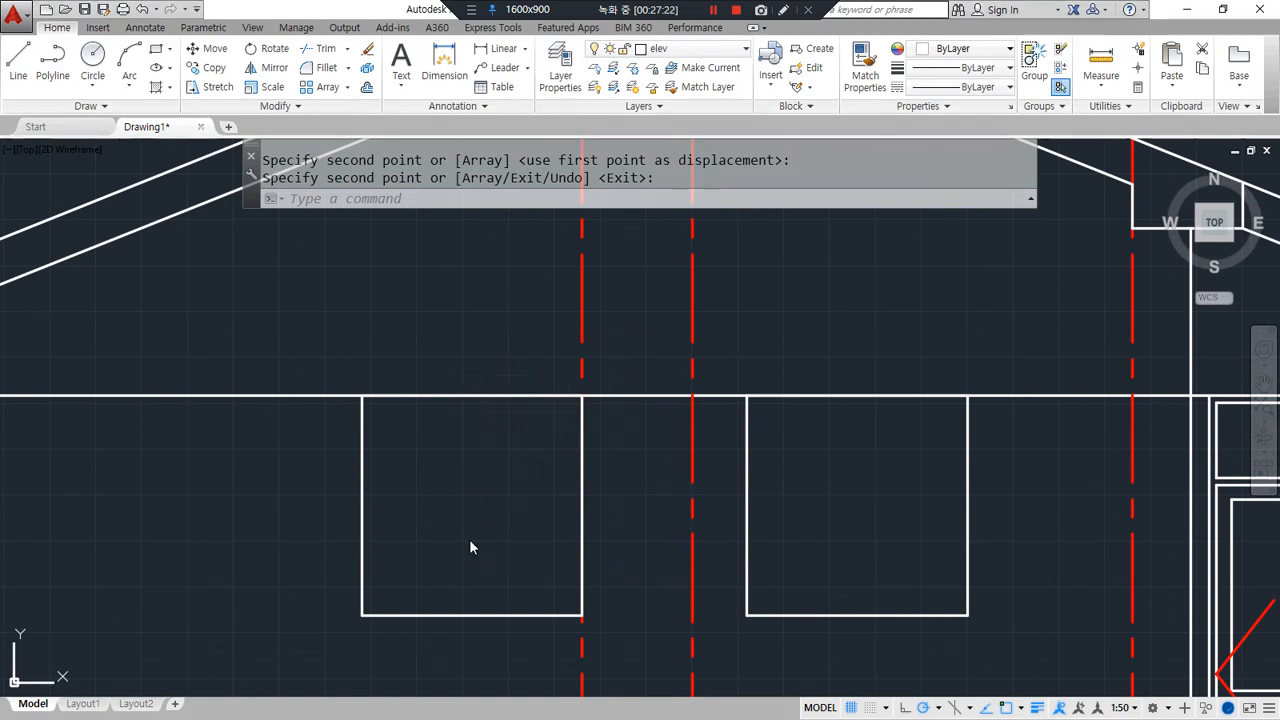
# Move the copied window rectangle 200 horizontally to the left, away from the grid line
pyautogui.press('Return')
pyautogui.write('m')
pyautogui.press('space')
pyautogui.click(508, 616)
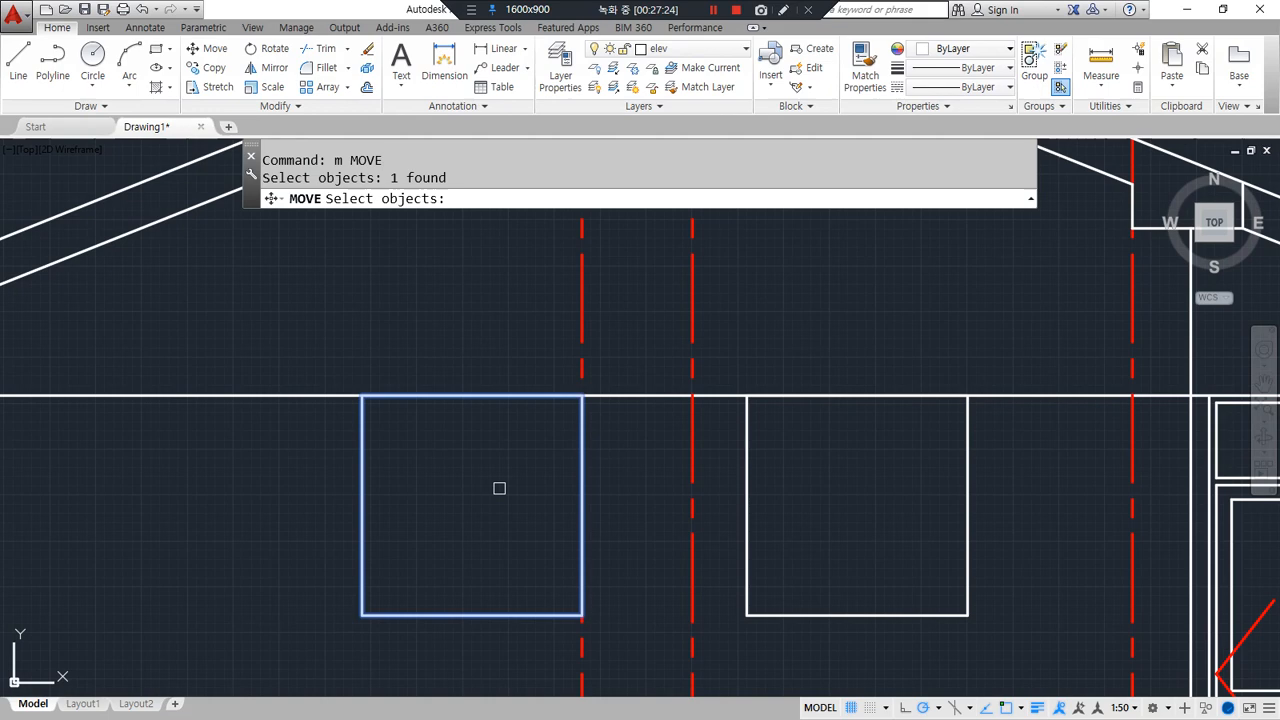
pyautogui.press('Return')
pyautogui.click(499, 528)
pyautogui.write('200')
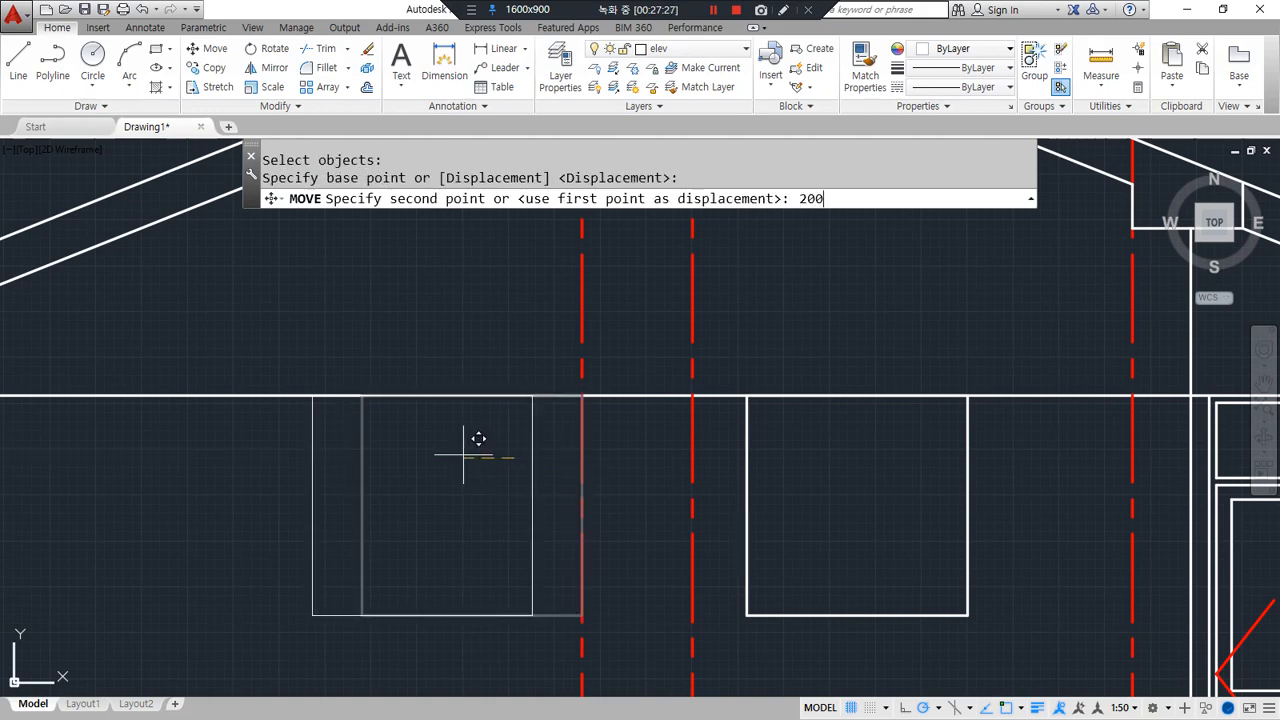
pyautogui.press('Return')
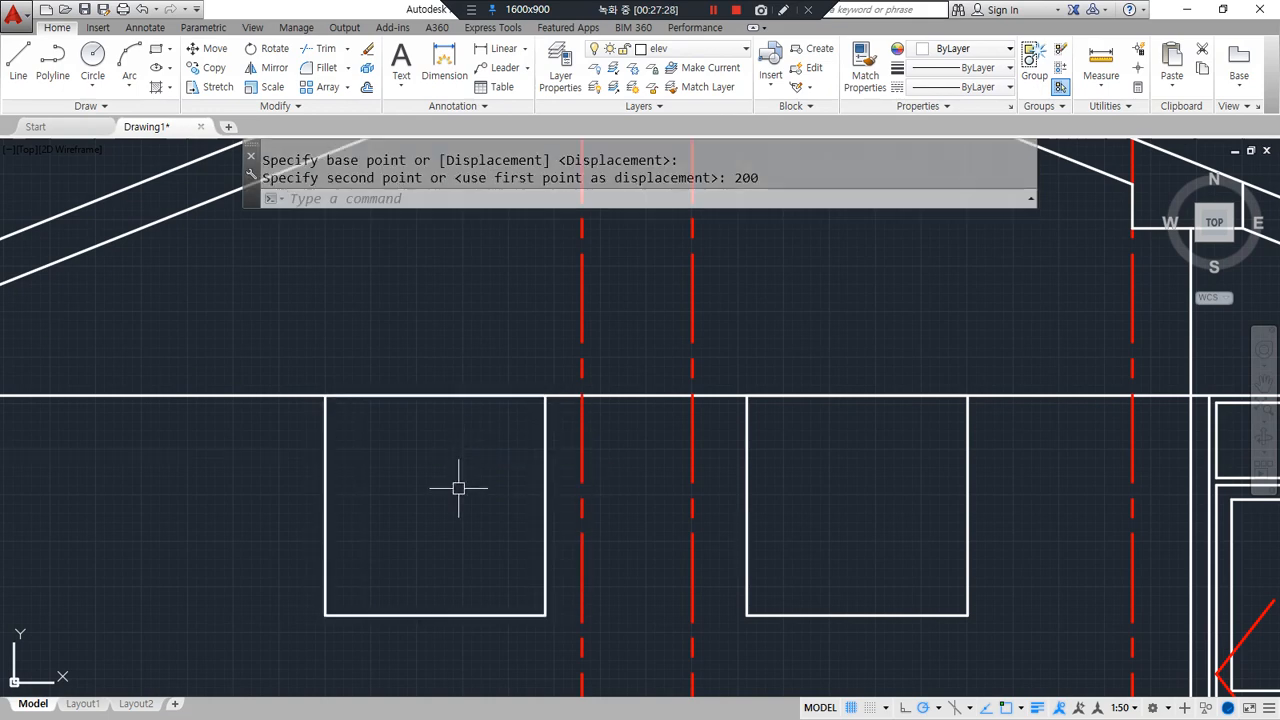
pyautogui.moveTo(290, 622)
pyautogui.mouseDown()
pyautogui.moveTo(403, 343)
pyautogui.moveTo(318, 596)
pyautogui.mouseUp()
pyautogui.scroll(-4, 282, 537)
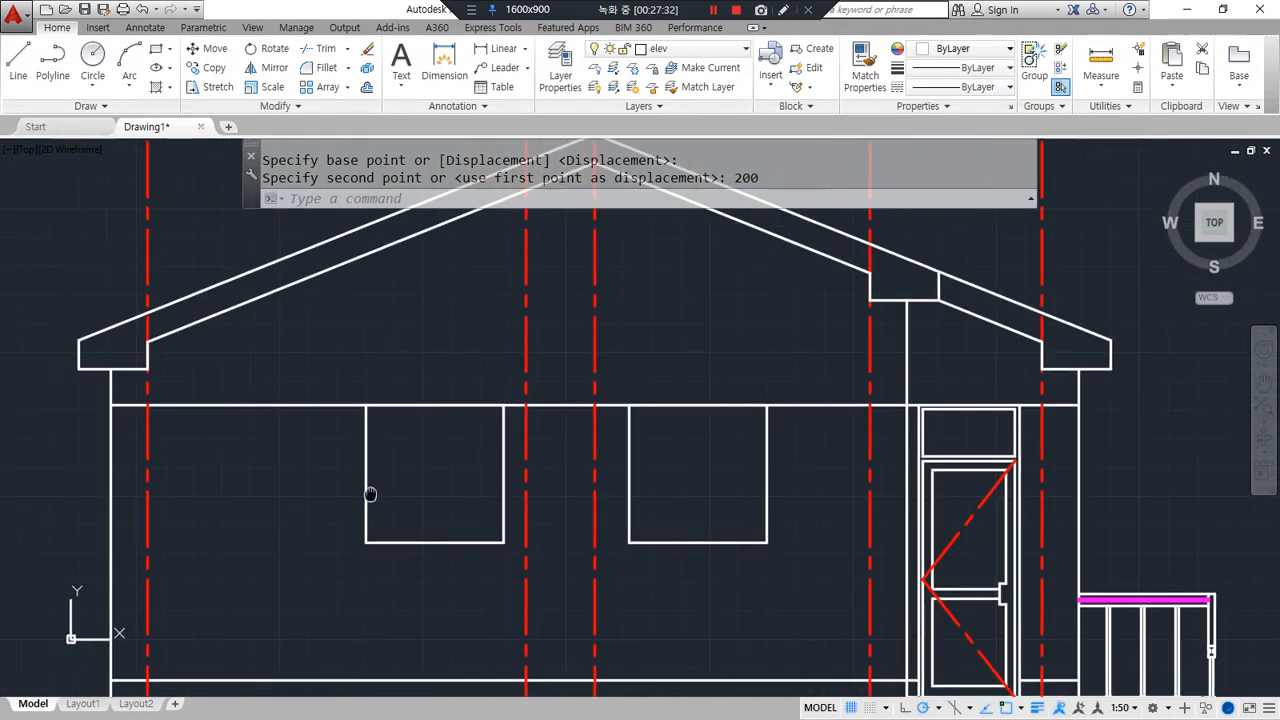
pyautogui.moveTo(184, 259); pyautogui.dragTo(176, 656)
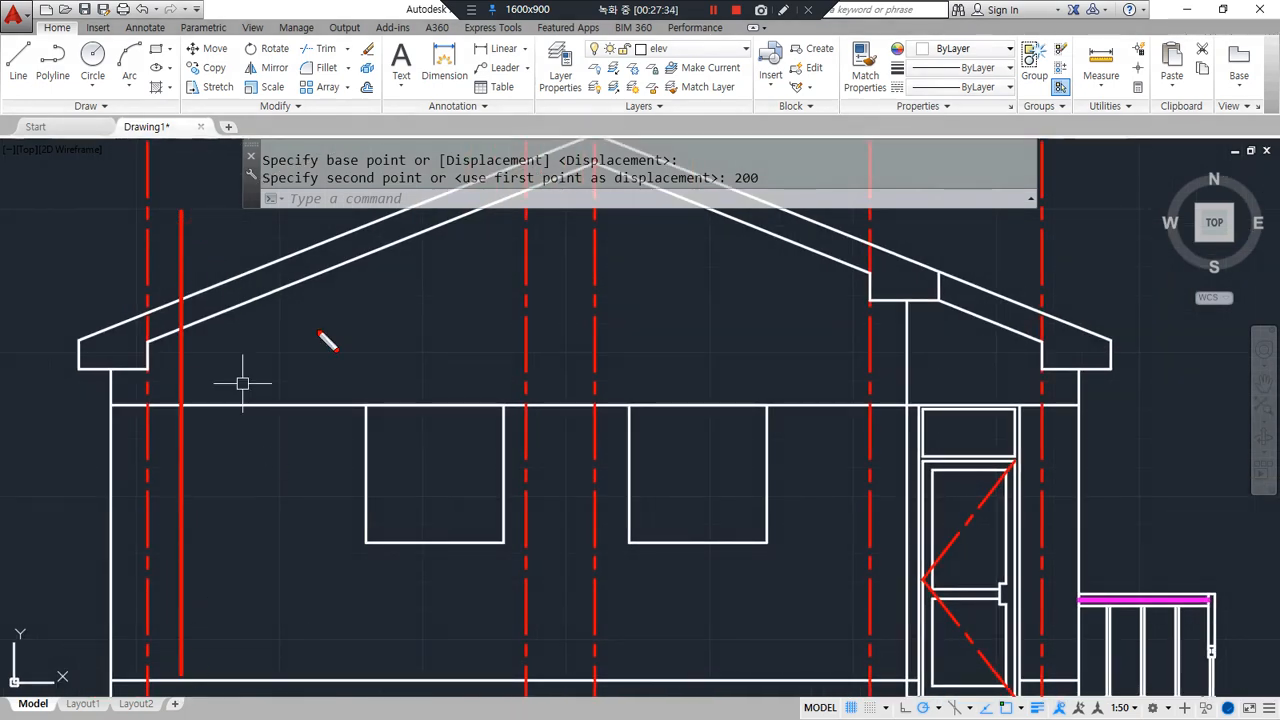
pyautogui.moveTo(157, 230); pyautogui.dragTo(158, 667)
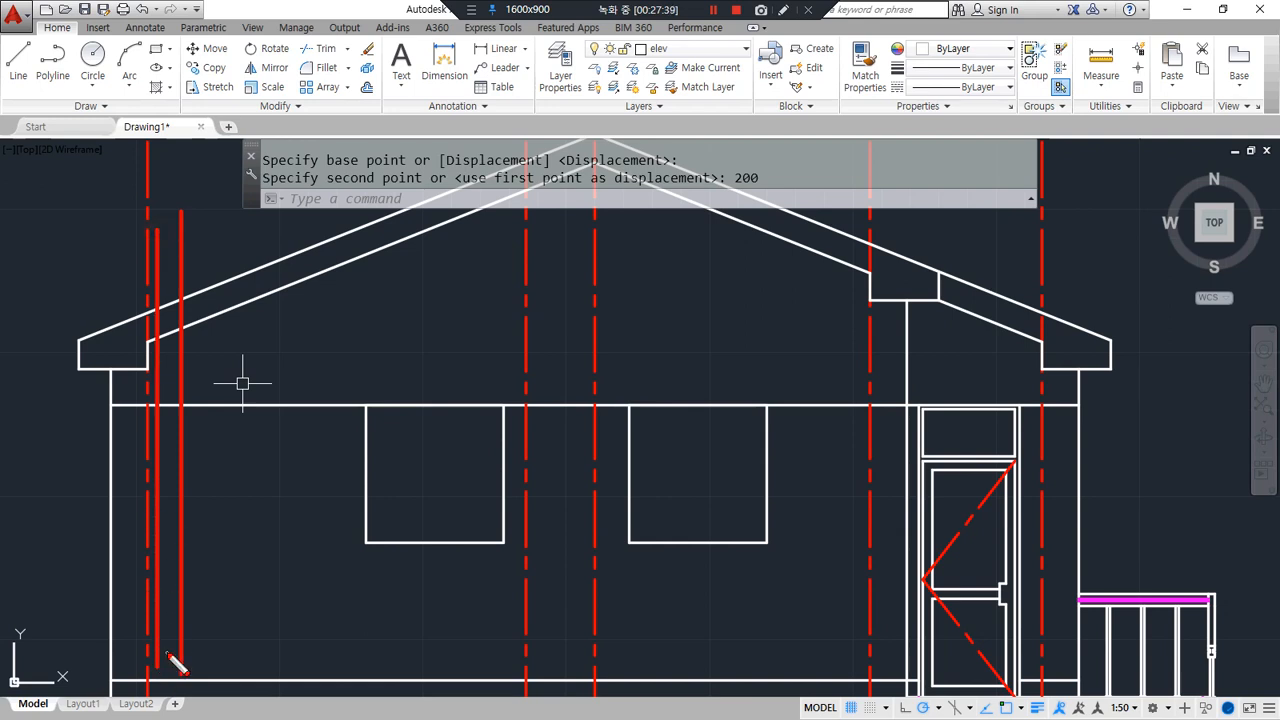
pyautogui.moveTo(166, 250); pyautogui.dragTo(167, 590)
pyautogui.moveTo(224, 241); pyautogui.dragTo(225, 649)
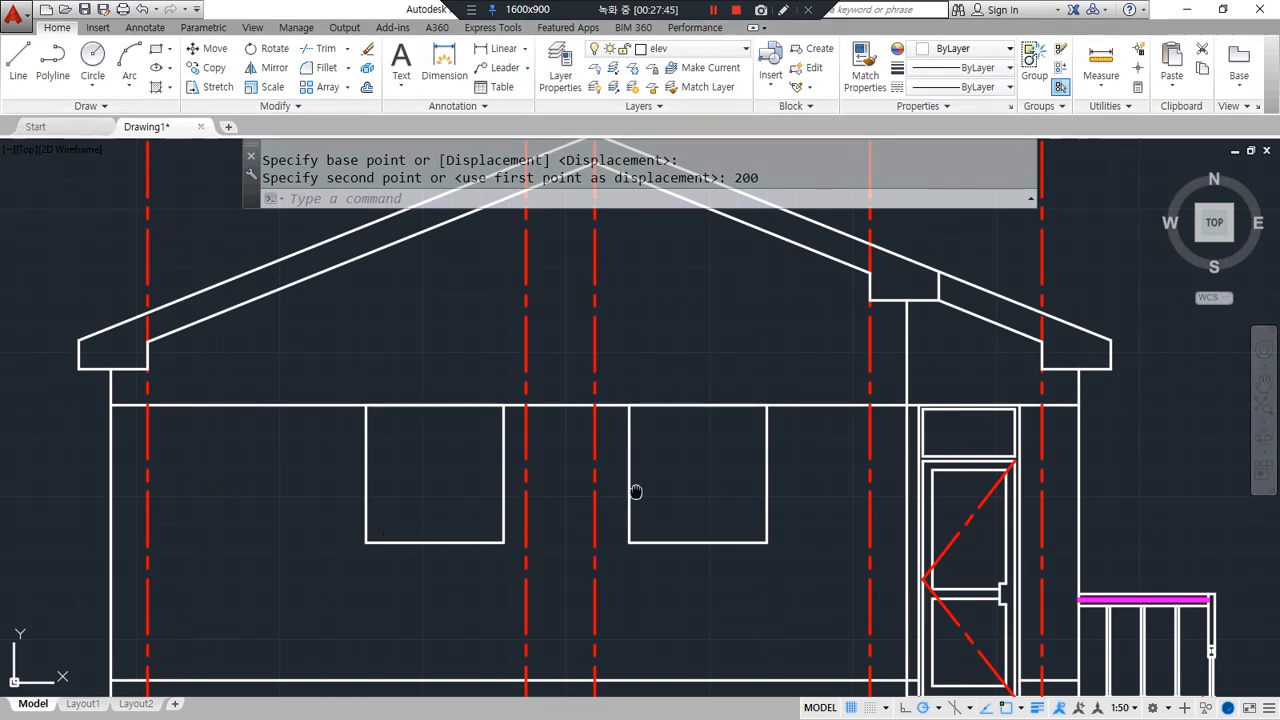
# Offset the copied window rectangle 45 inward to form its outer frame
pyautogui.moveTo(614, 486); pyautogui.dragTo(297, 420, button='middle')
pyautogui.scroll(2, 297, 420)
pyautogui.scroll(3, 366, 429)
pyautogui.write('rec')
pyautogui.press('Escape')
pyautogui.press('Escape')
pyautogui.write('o')
pyautogui.press('Return')
pyautogui.write('45')
pyautogui.press('Return')
pyautogui.click(556, 371)
pyautogui.click(455, 372)
# Draw a rectangle from the inner frame's upper-right corner to the midpoint of its bottom edge as the right sash
pyautogui.write('rec')
pyautogui.press('Return')
pyautogui.click(545, 236)
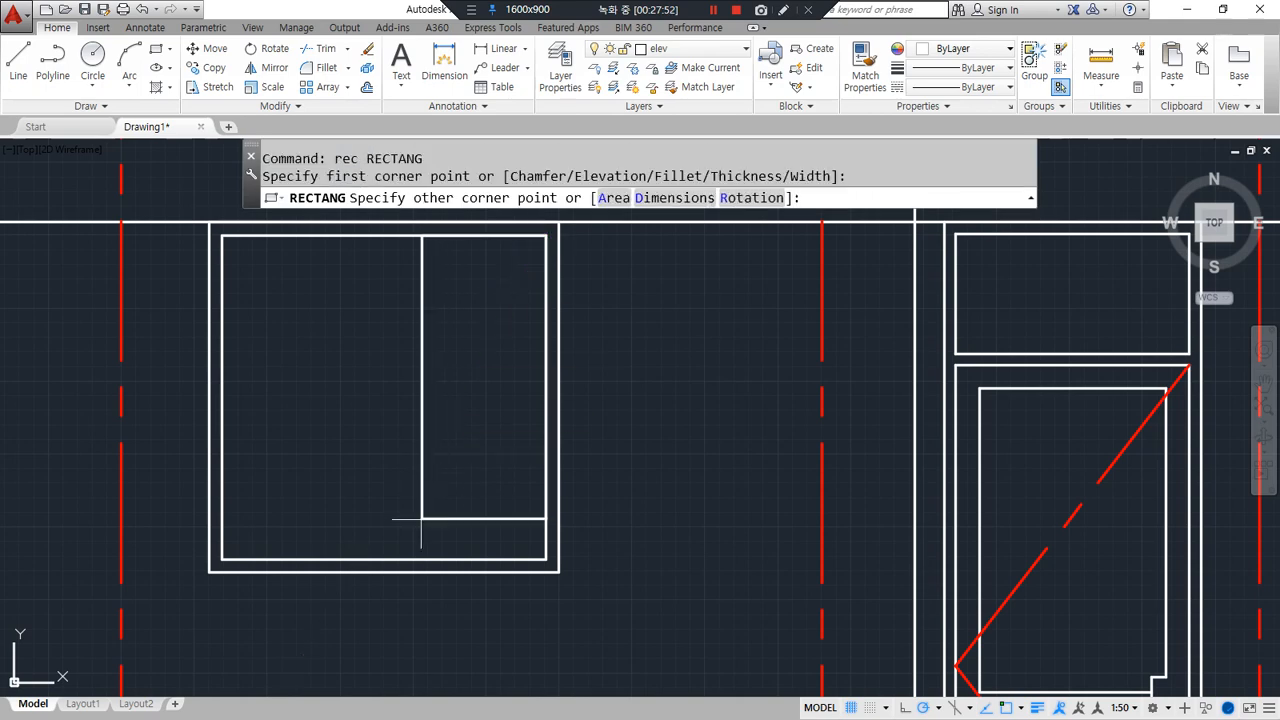
pyautogui.click(413, 557)
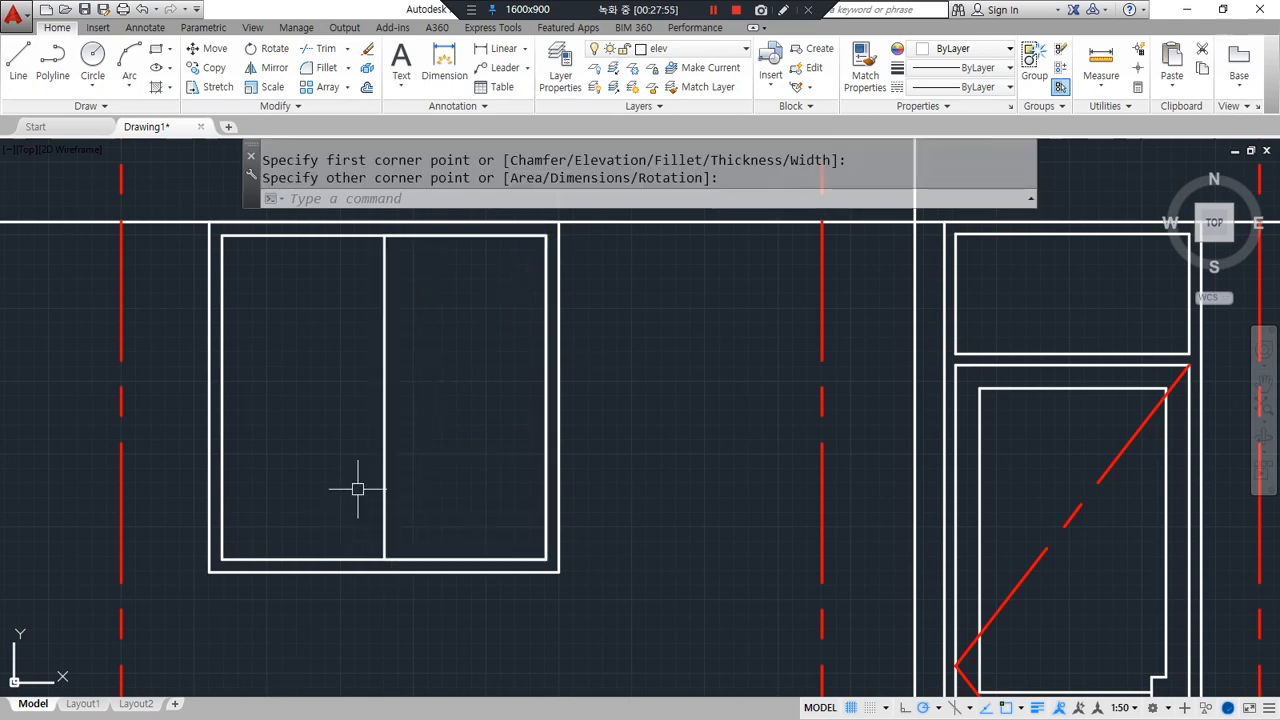
pyautogui.write('m')
pyautogui.press('Return')
pyautogui.press('Escape')
# Stretch the left edge of the right sash rectangle 30 to the left
pyautogui.click(383, 443)
pyautogui.click(383, 397)
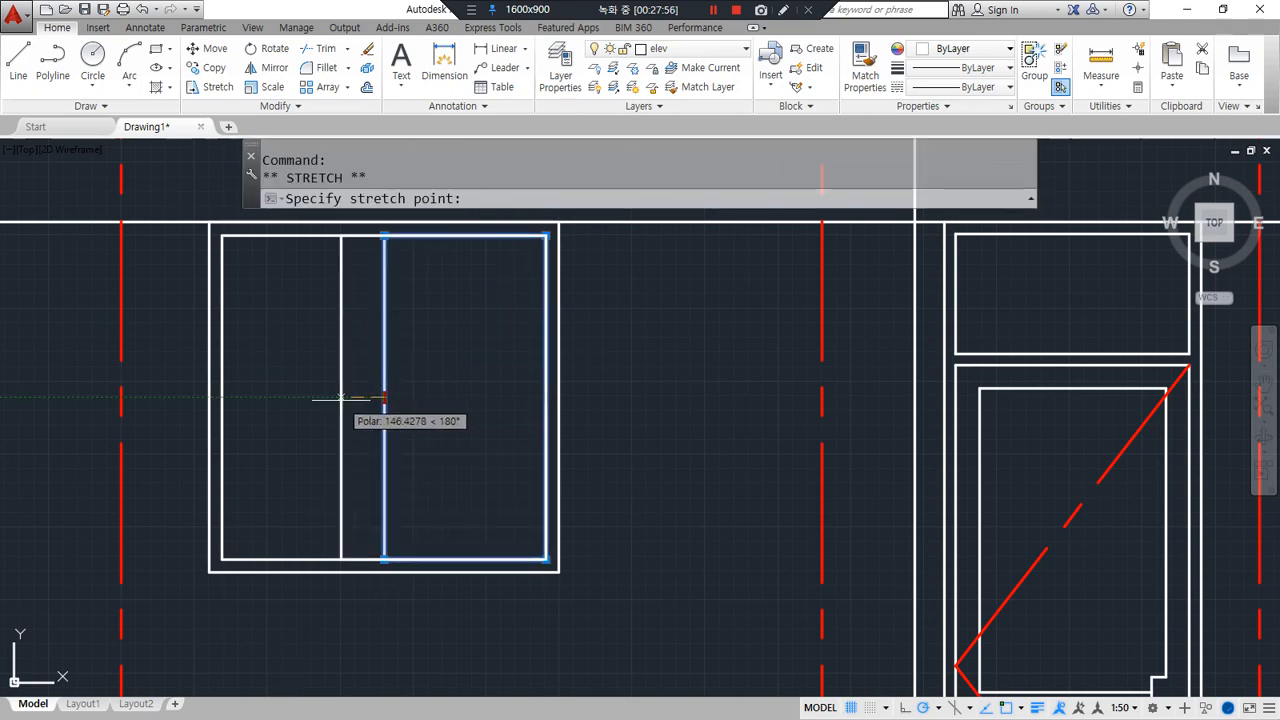
pyautogui.write('30')
pyautogui.press('Return')
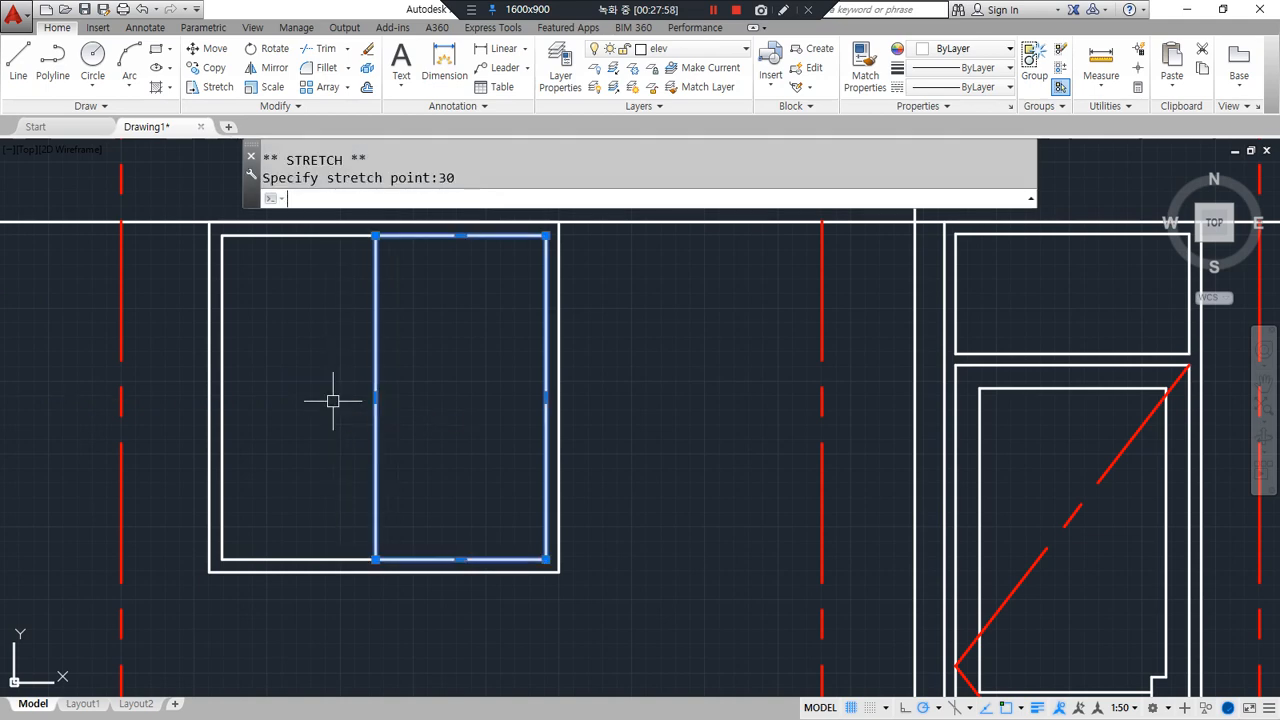
pyautogui.press('Escape')
pyautogui.press('Escape')
# Offset the right sash rectangle 60 inward
pyautogui.write('o')
pyautogui.press('Return')
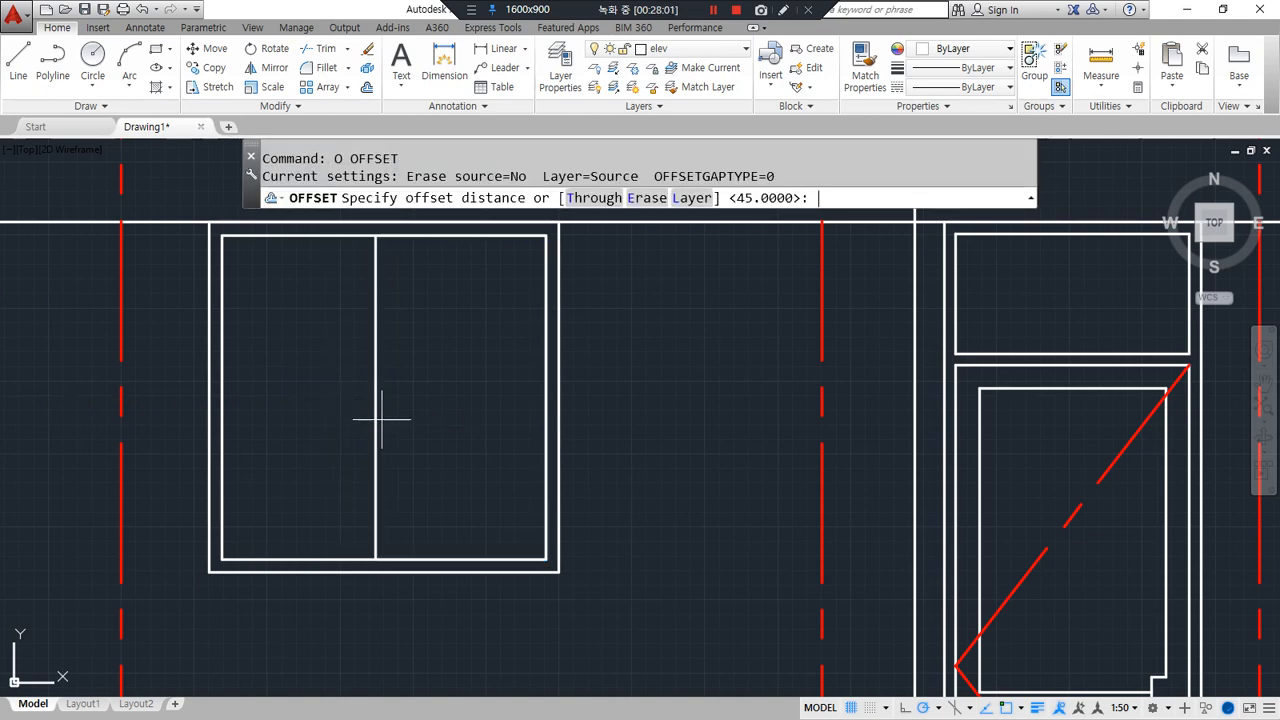
pyautogui.write('60')
pyautogui.press('Return')
pyautogui.click(375, 383)
pyautogui.click(466, 391)
pyautogui.press('Return')
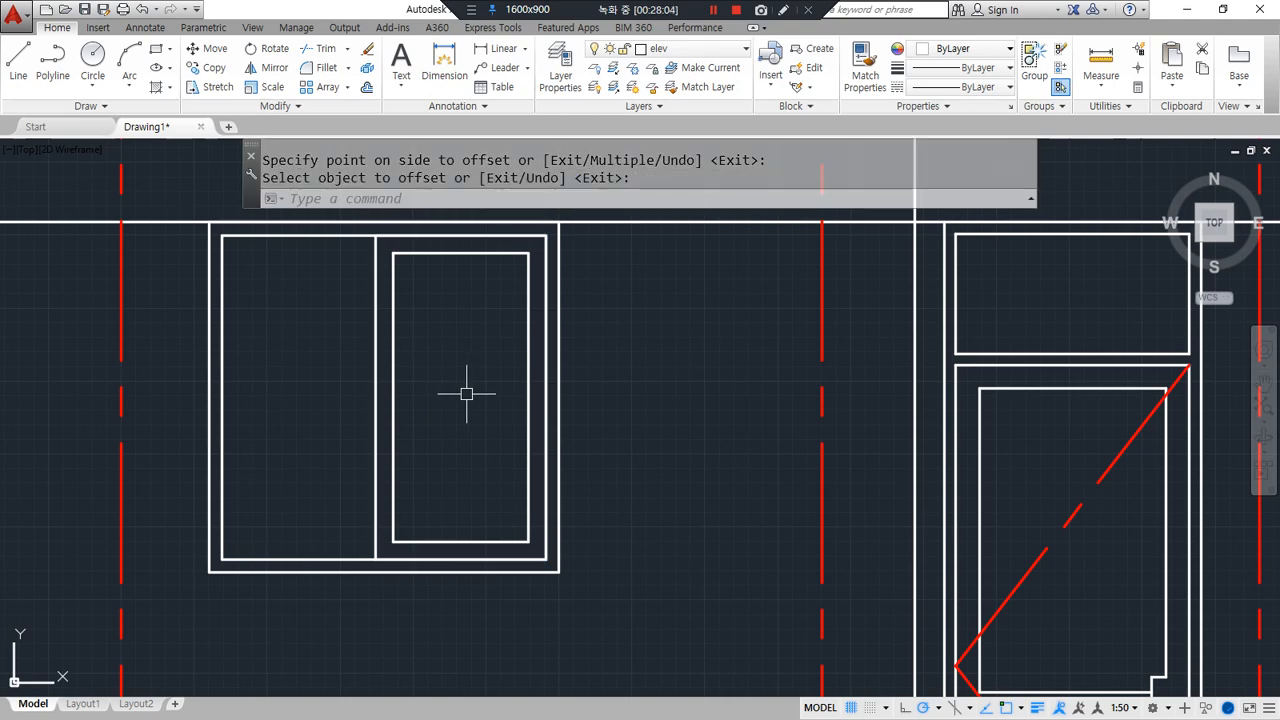
# Erase the right sash rectangle and its inward offset
pyautogui.click(416, 423)
pyautogui.click(351, 394)
pyautogui.write('e')
pyautogui.press('Return')
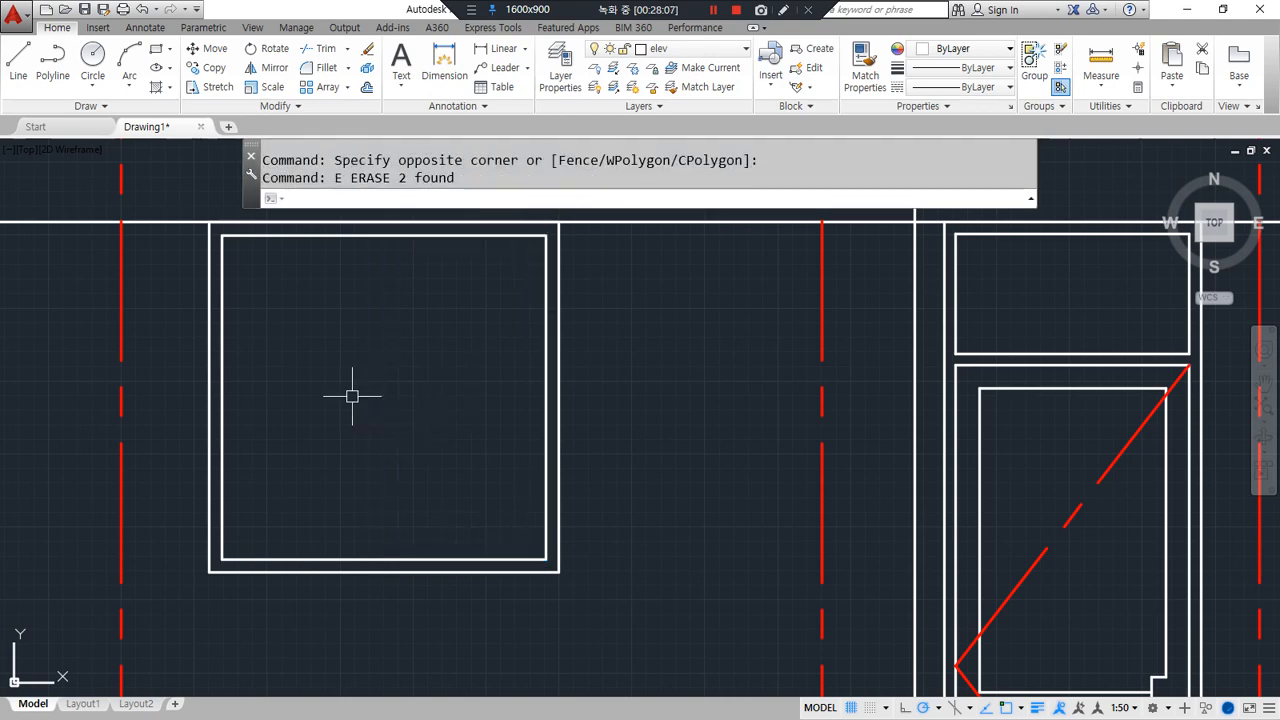
# Offset the window's inner frame rectangle 60 inward
pyautogui.write('o')
pyautogui.press('Return')
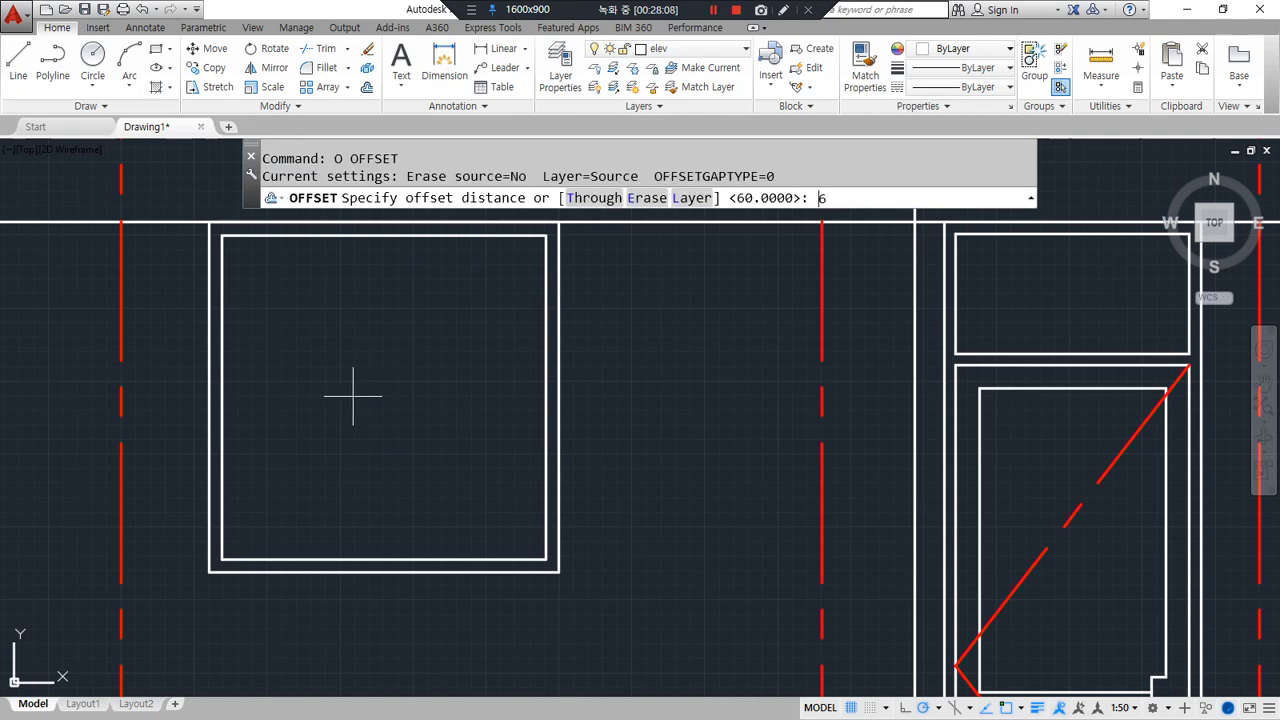
pyautogui.write('60')
pyautogui.press('Return')
pyautogui.click(414, 237)
pyautogui.click(414, 314)
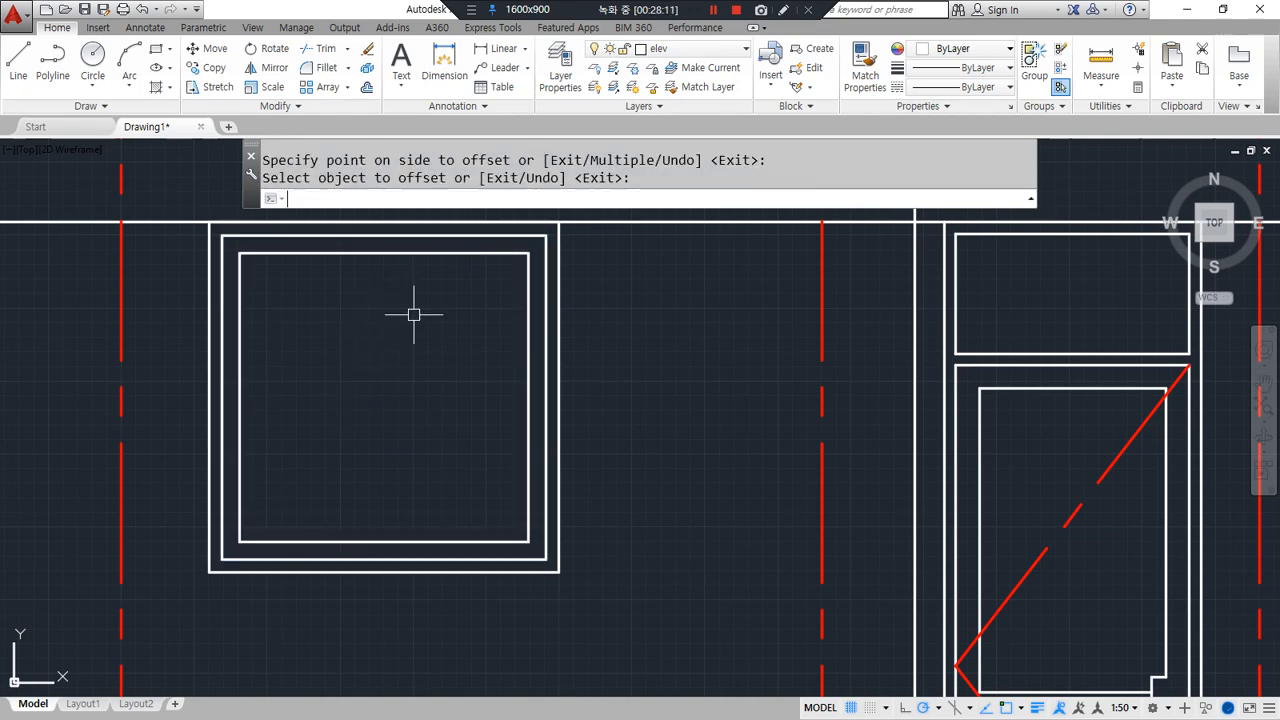
pyautogui.press('Return')
# Draw a vertical line between the midpoints of the top and bottom edges of the 45 offset frame rectangle
pyautogui.write('l')
pyautogui.press('Return')
pyautogui.click(386, 237)
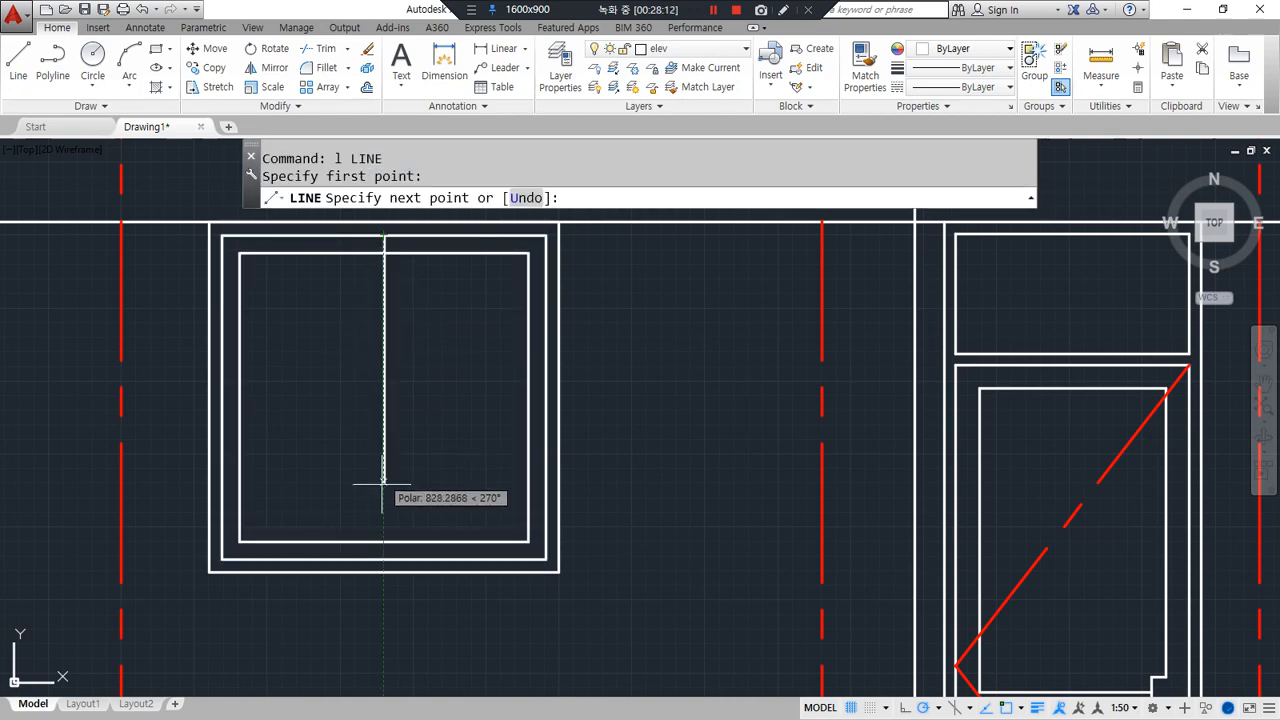
pyautogui.click(385, 559)
pyautogui.press('Return')
# Offset the vertical centre line 30 to both sides and erase the original centre line
pyautogui.write('o')
pyautogui.press('Return')
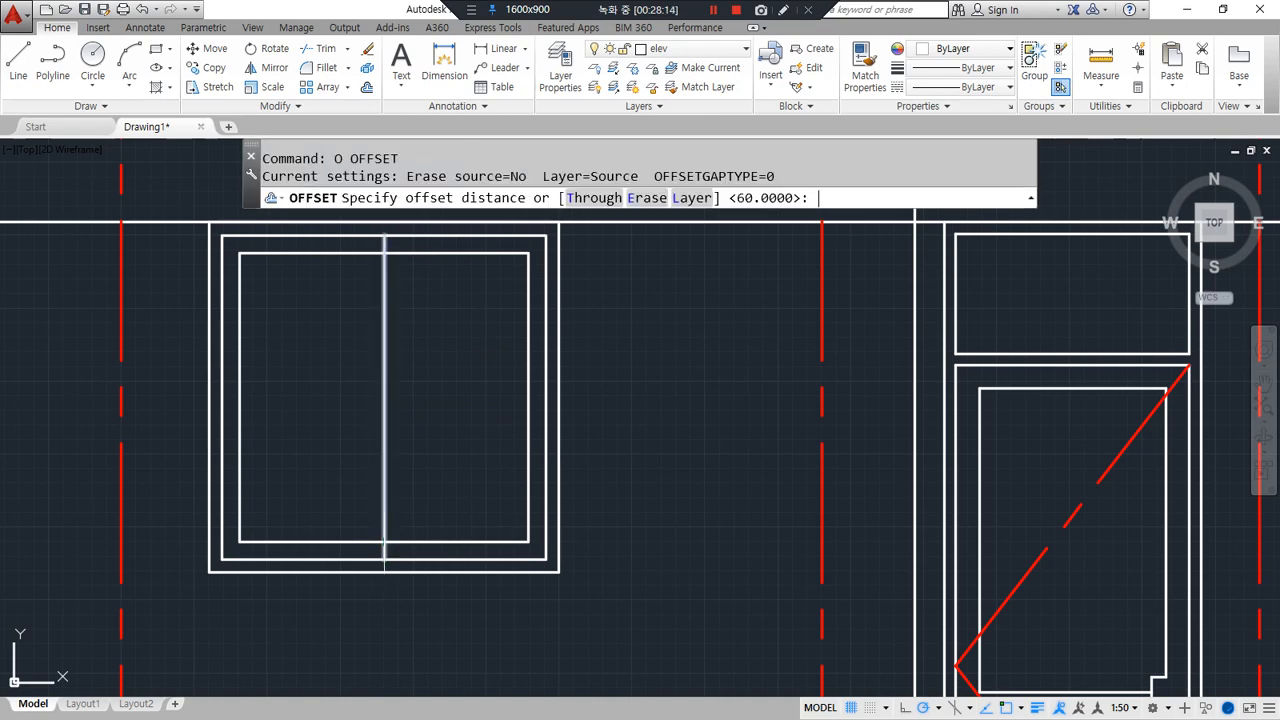
pyautogui.write('30')
pyautogui.press('Return')
pyautogui.click(386, 443)
pyautogui.click(429, 434)
pyautogui.click(385, 442)
pyautogui.click(361, 442)
pyautogui.press('Return')
pyautogui.click(386, 400)
pyautogui.write('e')
pyautogui.press('Return')
# Trim the right mullion line's ends outside the glass rectangle and the glass rectangle's edges between the two mullion lines
pyautogui.scroll(5, 386, 223)
pyautogui.write('tr')
pyautogui.press('Return')
pyautogui.scroll(-2, 357, 529)
pyautogui.scroll(4, 334, 606)
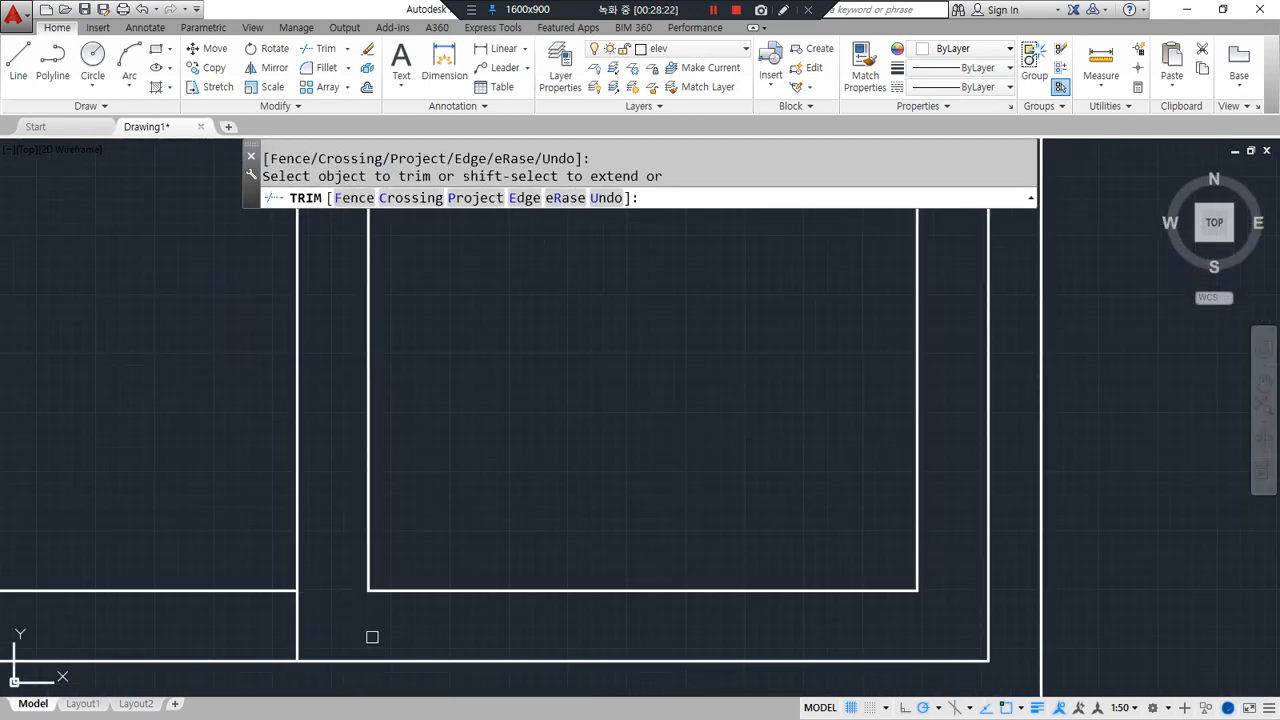
pyautogui.scroll(-3, 414, 523)
pyautogui.moveTo(414, 523)
pyautogui.mouseDown(button='middle')
pyautogui.moveTo(557, 531)
pyautogui.moveTo(497, 434)
pyautogui.mouseUp(button='middle')
pyautogui.moveTo(337, 435); pyautogui.dragTo(278, 441, button='middle')
pyautogui.scroll(2, 444, 390)
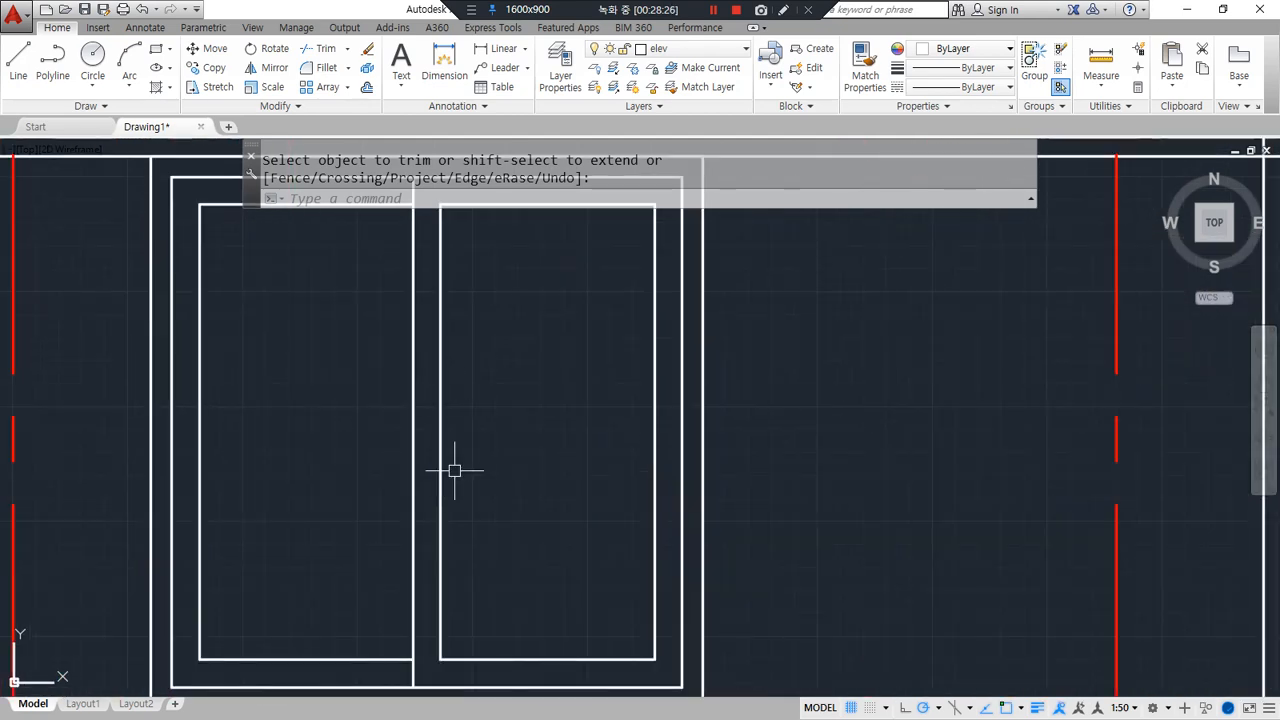
pyautogui.press('Return')
# Draw a horizontal line across the mullion at the window's mid-height, reaching into both glass panes
pyautogui.write('l')
pyautogui.press('Return')
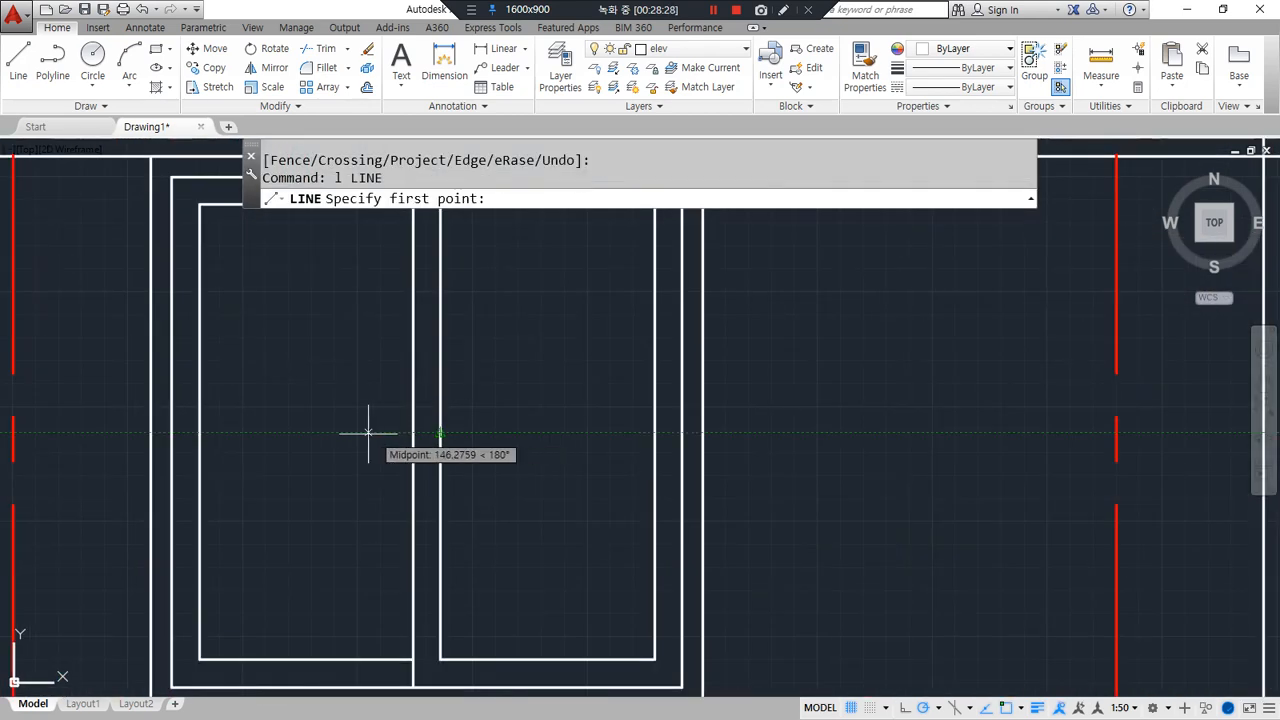
pyautogui.click(311, 432)
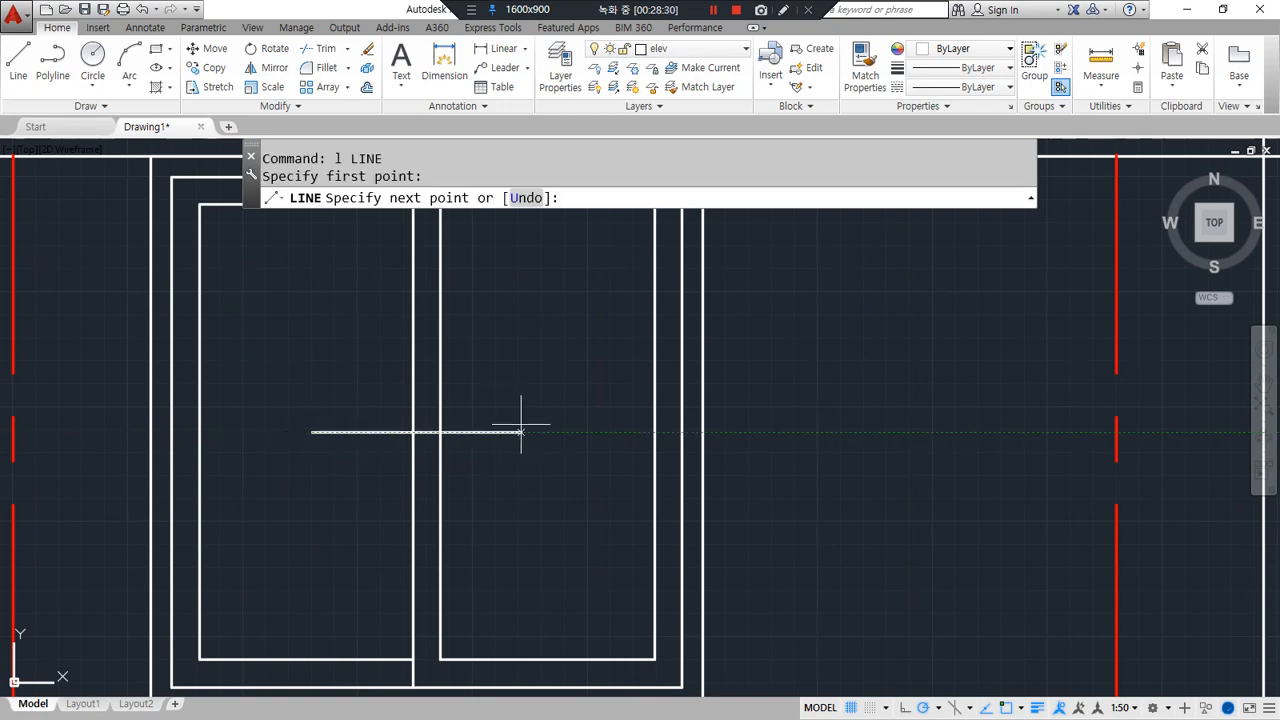
pyautogui.click(543, 432)
pyautogui.press('Escape')
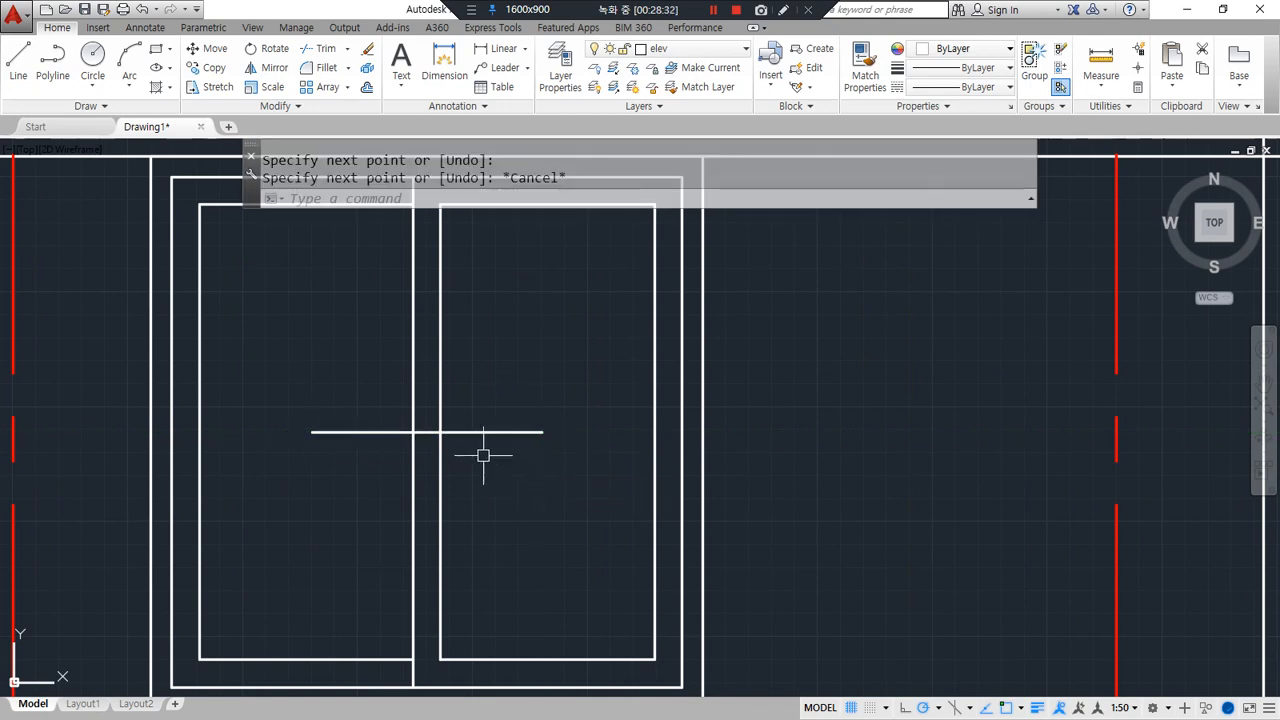
# Draw a three-sided polygon circumscribed about a circle of radius 40, centred on the horizontal line's right end
pyautogui.scroll(2, 458, 441)
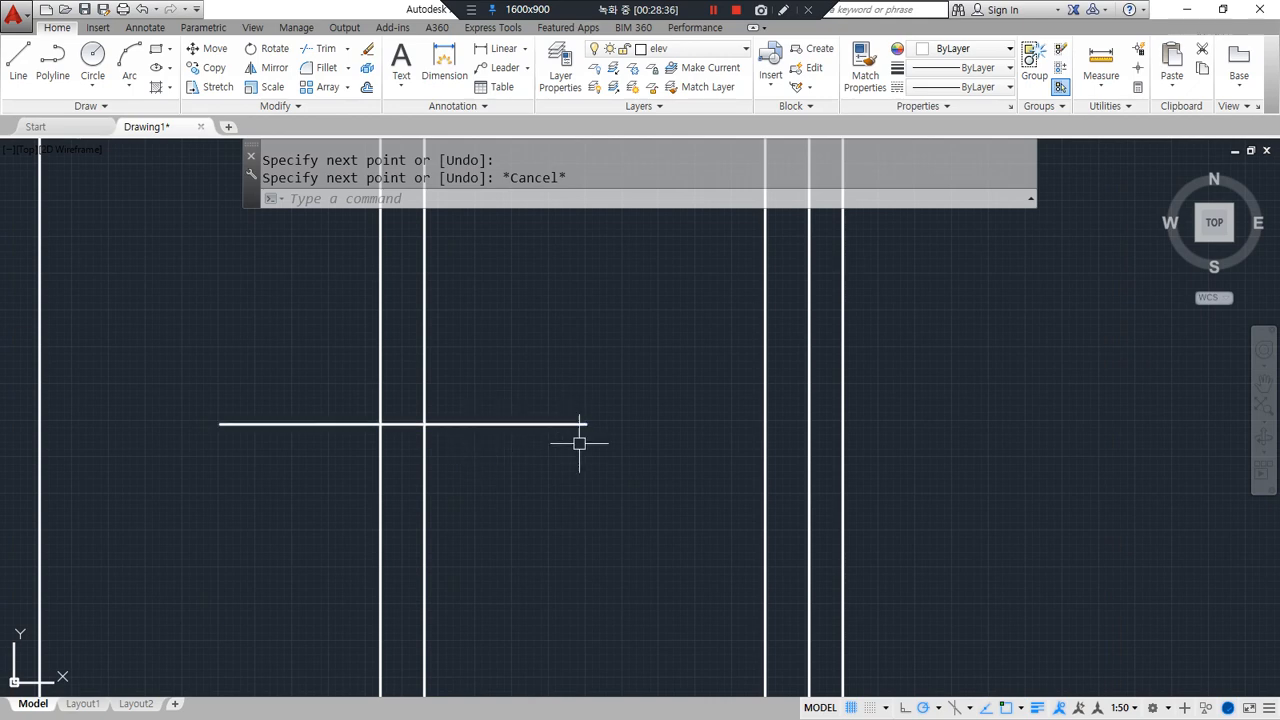
pyautogui.write('pol')
pyautogui.press('Return')
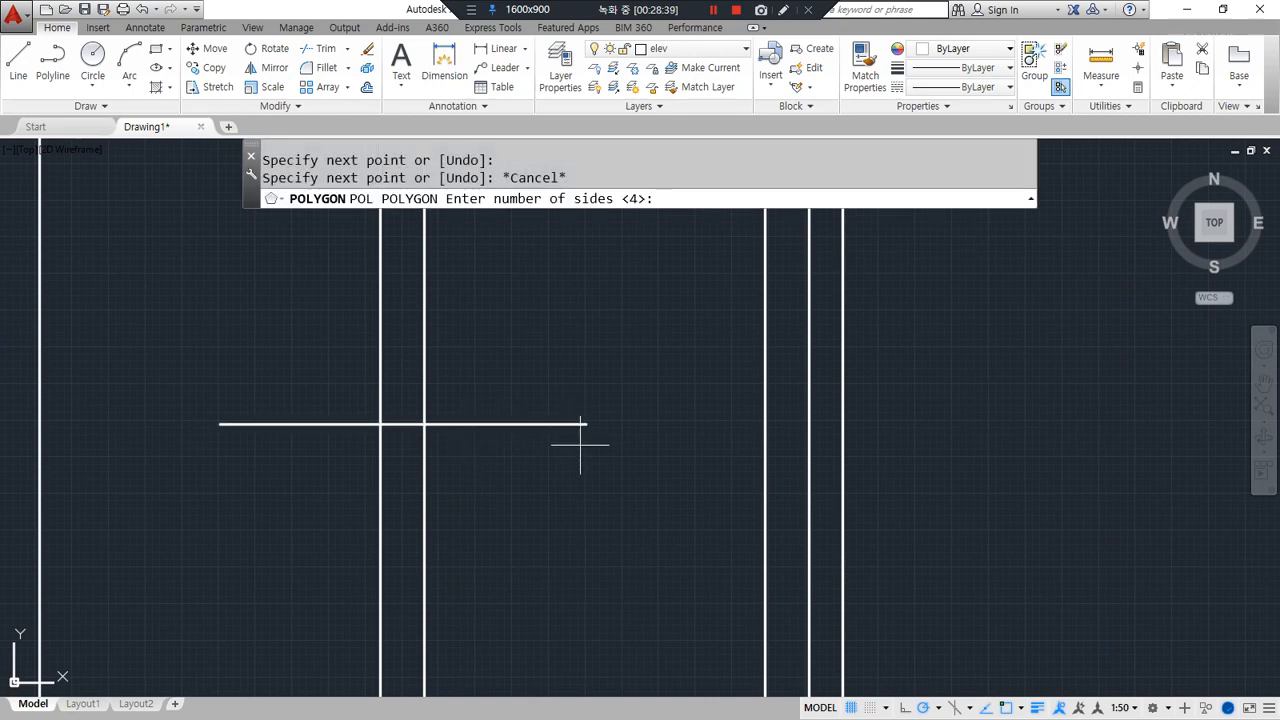
pyautogui.write('3')
pyautogui.press('Return')
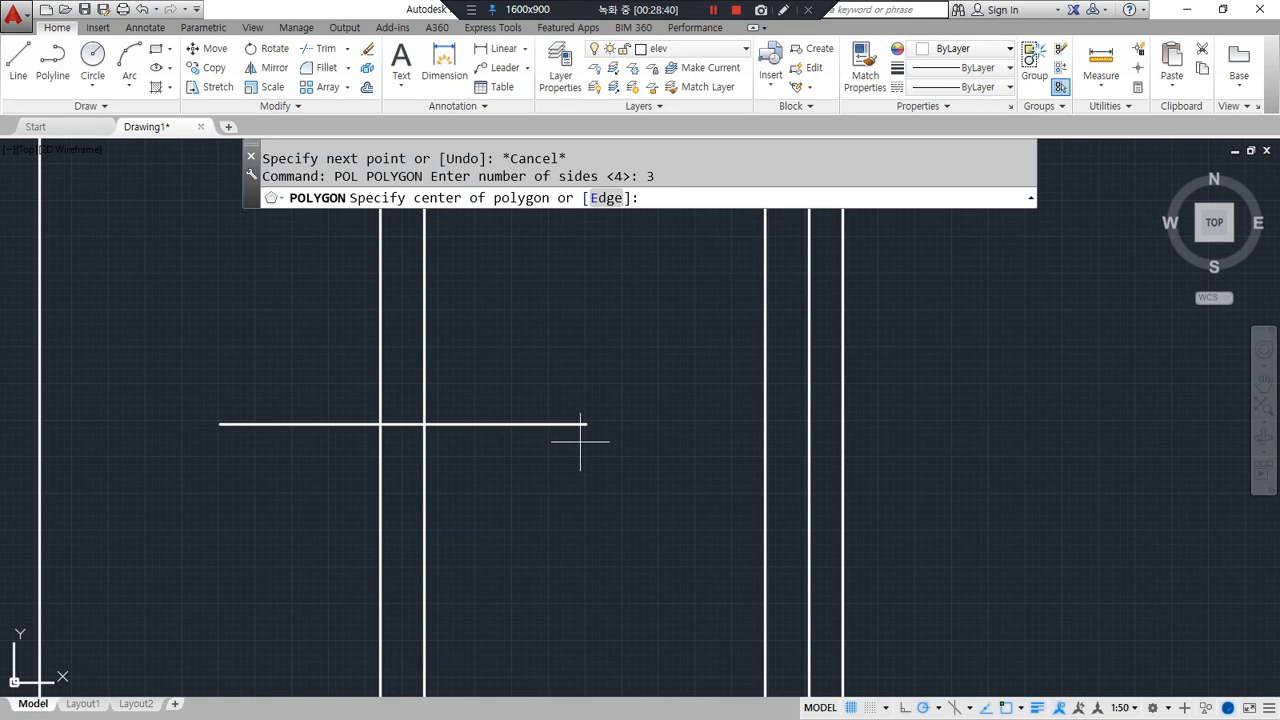
pyautogui.click(573, 424)
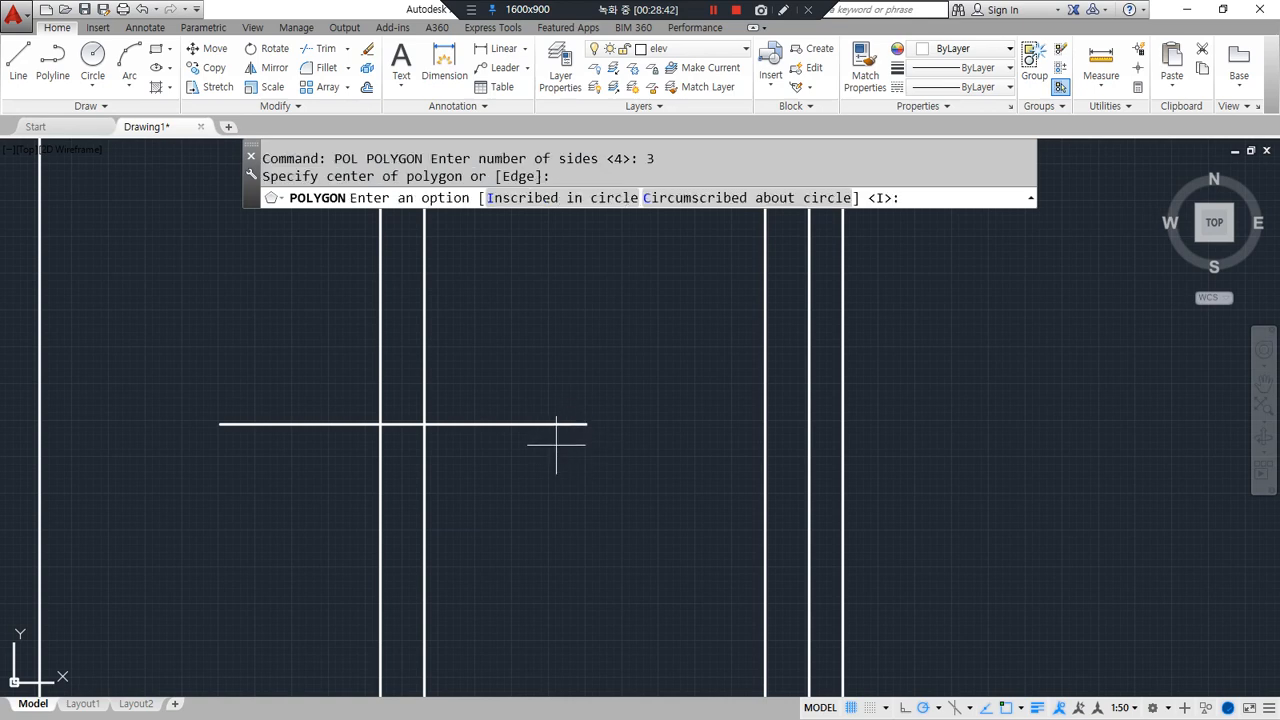
pyautogui.press('Return')
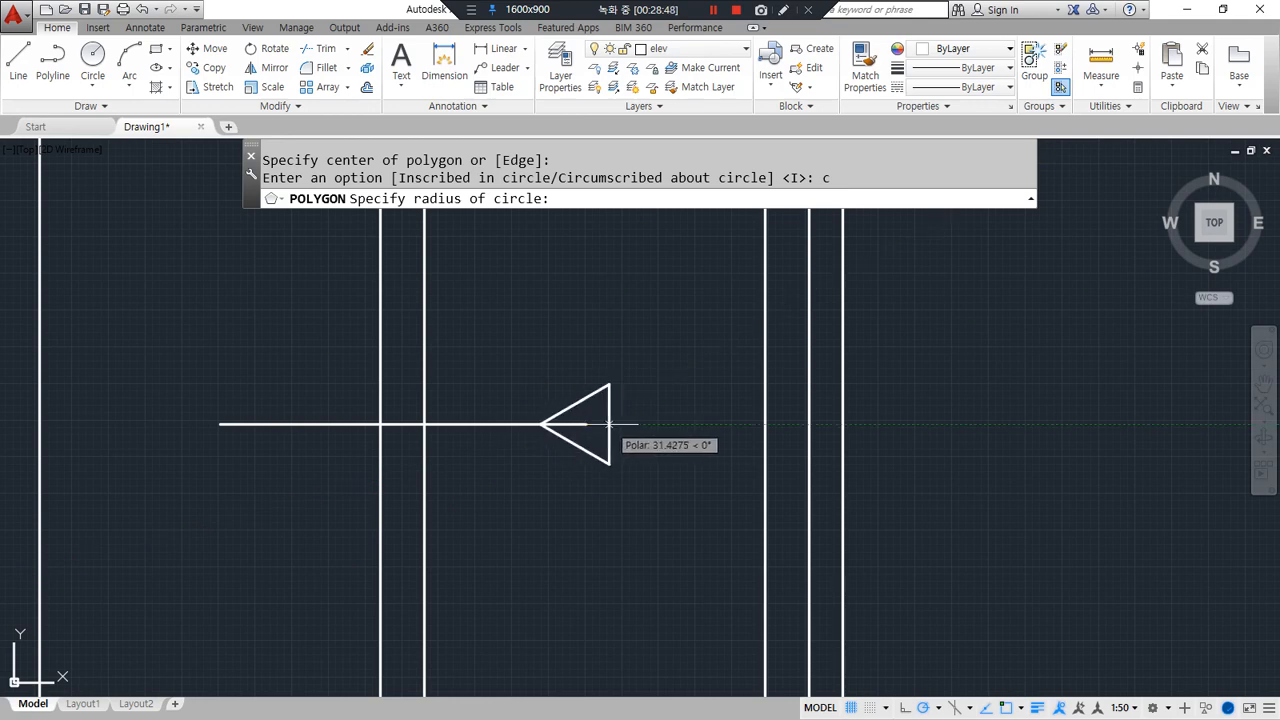
pyautogui.write('40')
pyautogui.press('Return')
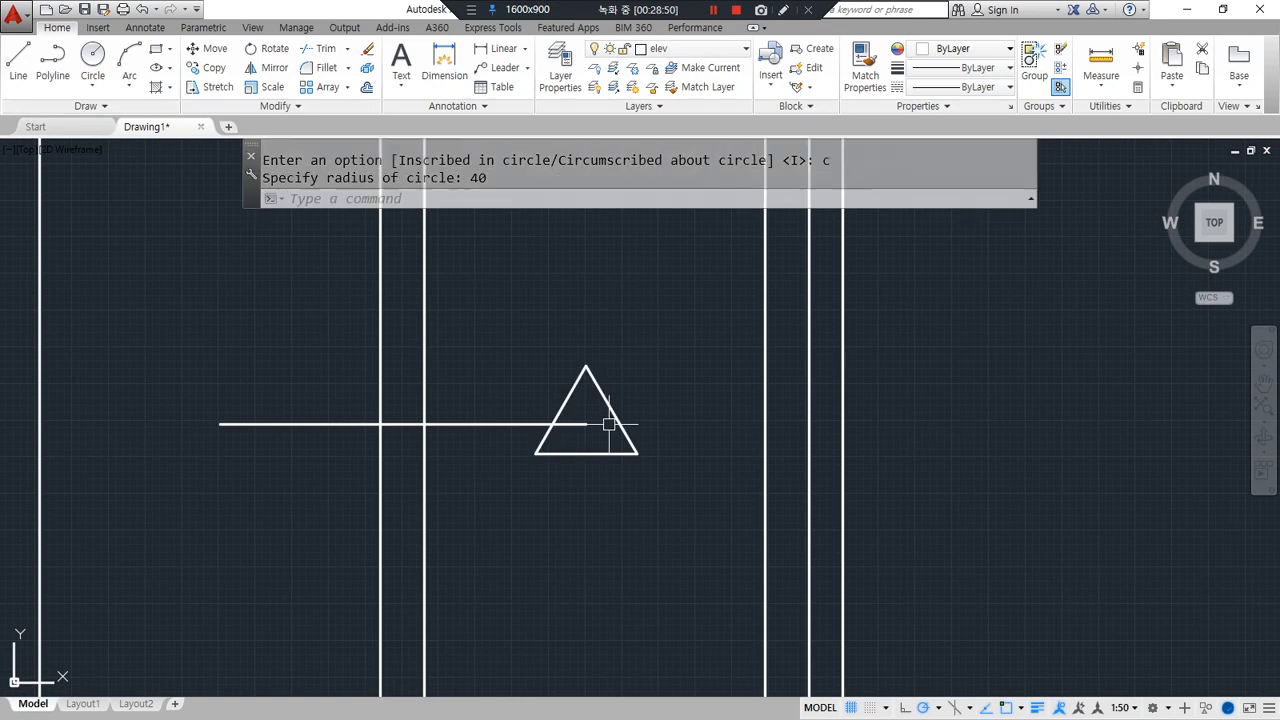
# Erase the triangle at the horizontal line's right end
pyautogui.click(604, 457)
pyautogui.write('e')
pyautogui.press('Return')
pyautogui.write('opl')
pyautogui.press('Return')
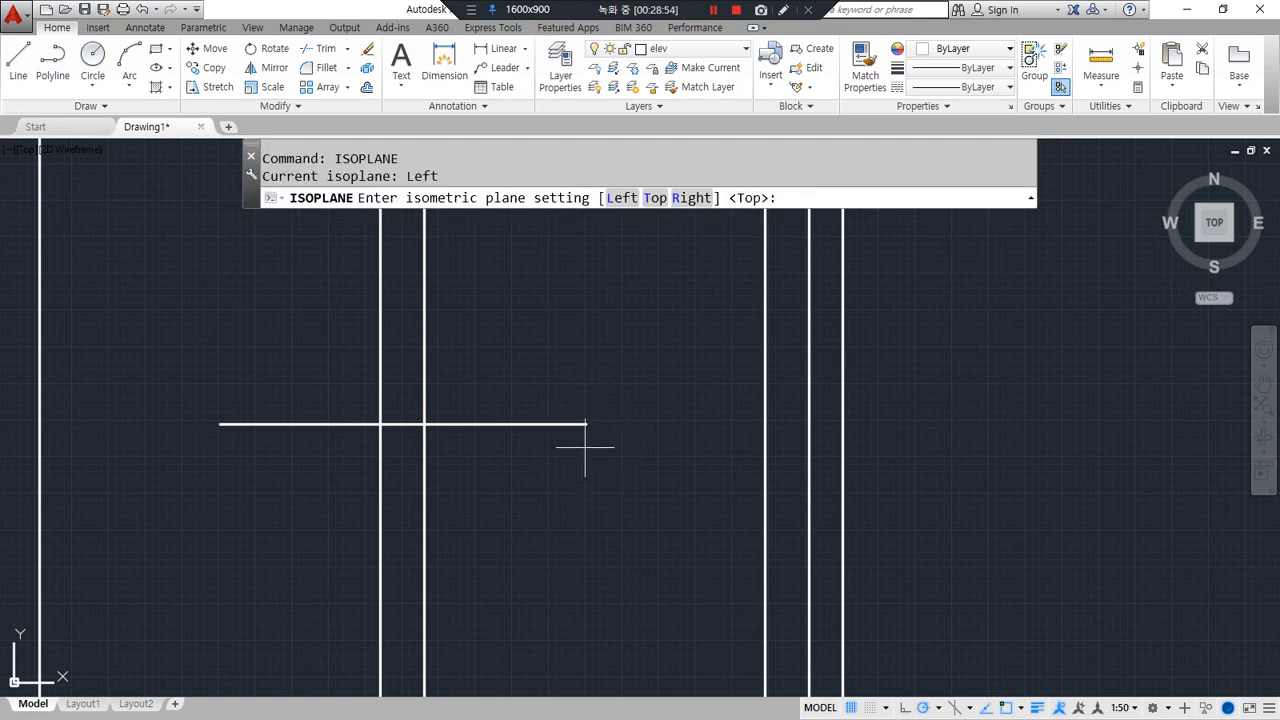
pyautogui.press('Escape')
# Draw a three-sided polygon inscribed in a circle of radius 50, centred on the horizontal line's right end
pyautogui.write('pol')
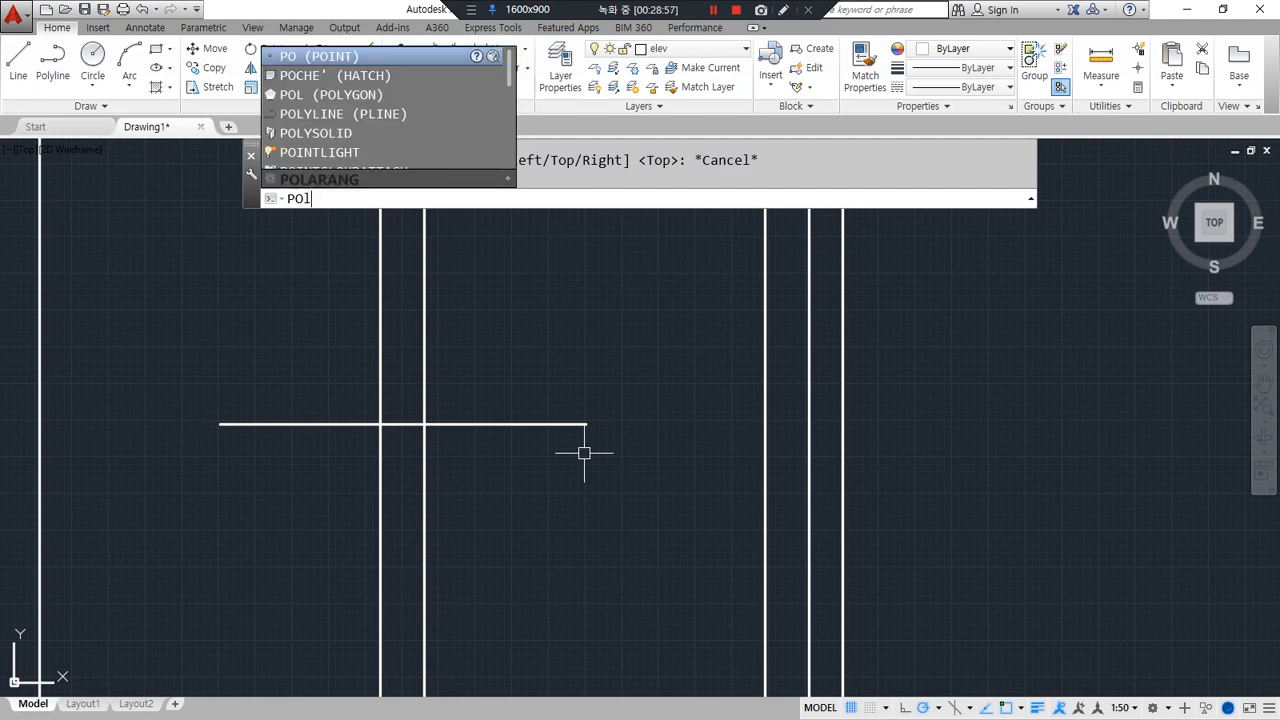
pyautogui.press('Return')
pyautogui.press('Return')
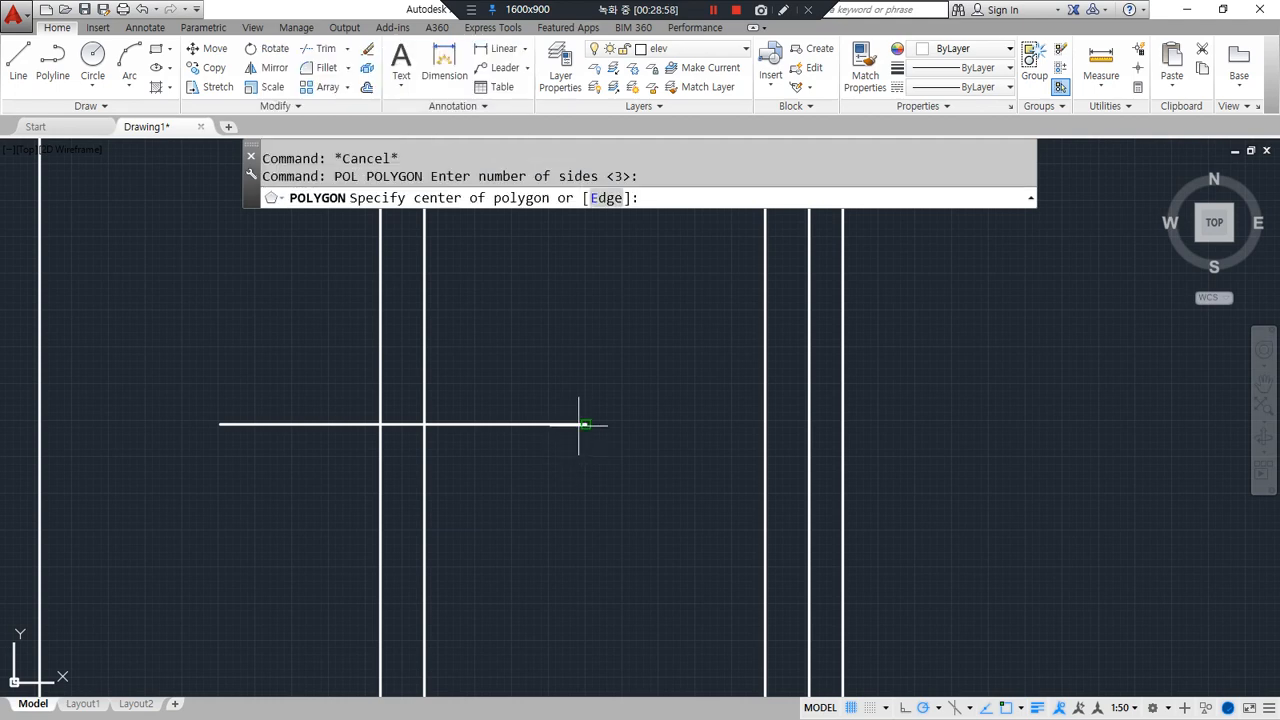
pyautogui.click(578, 424)
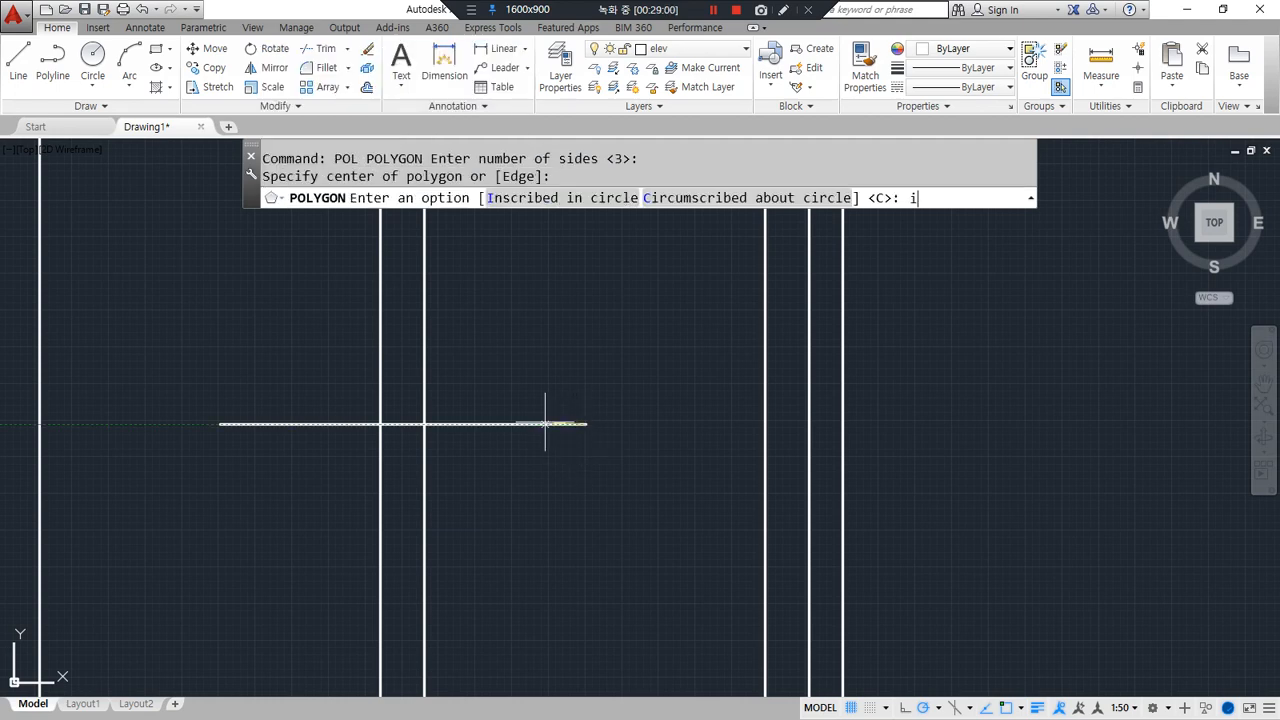
pyautogui.press('Return')
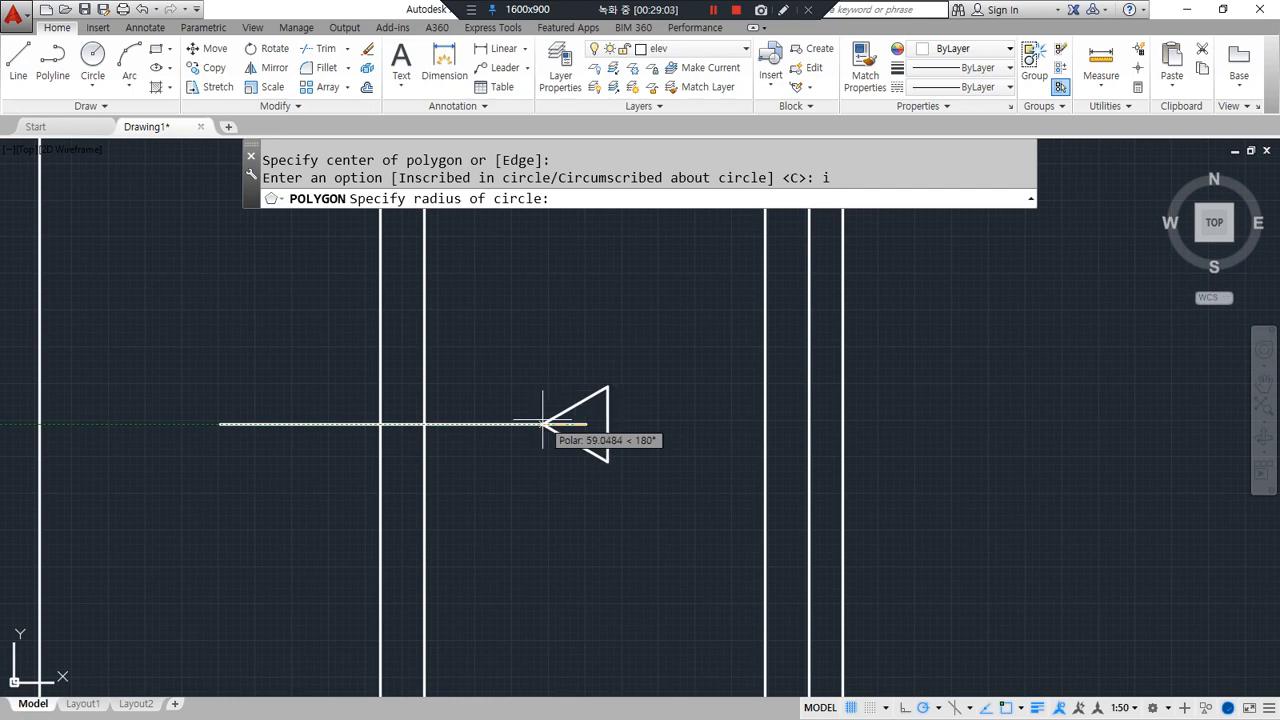
pyautogui.write('50')
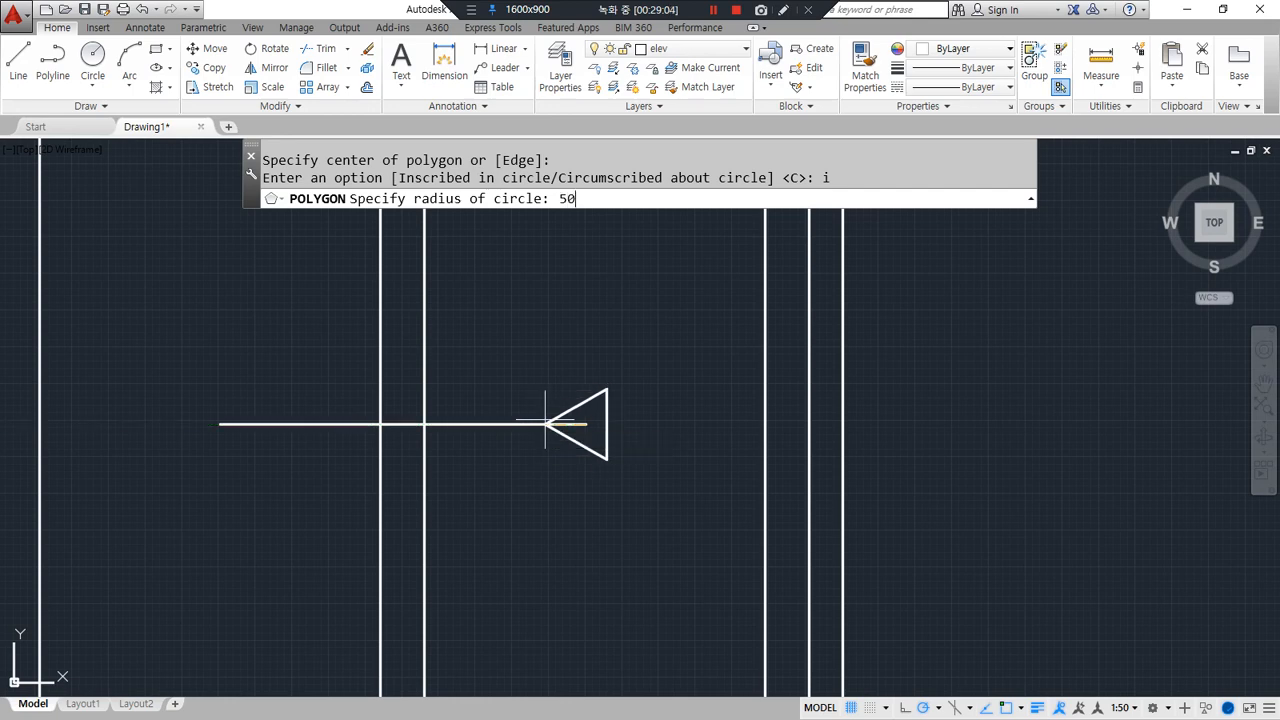
pyautogui.press('Return')
pyautogui.scroll(4, 571, 449)
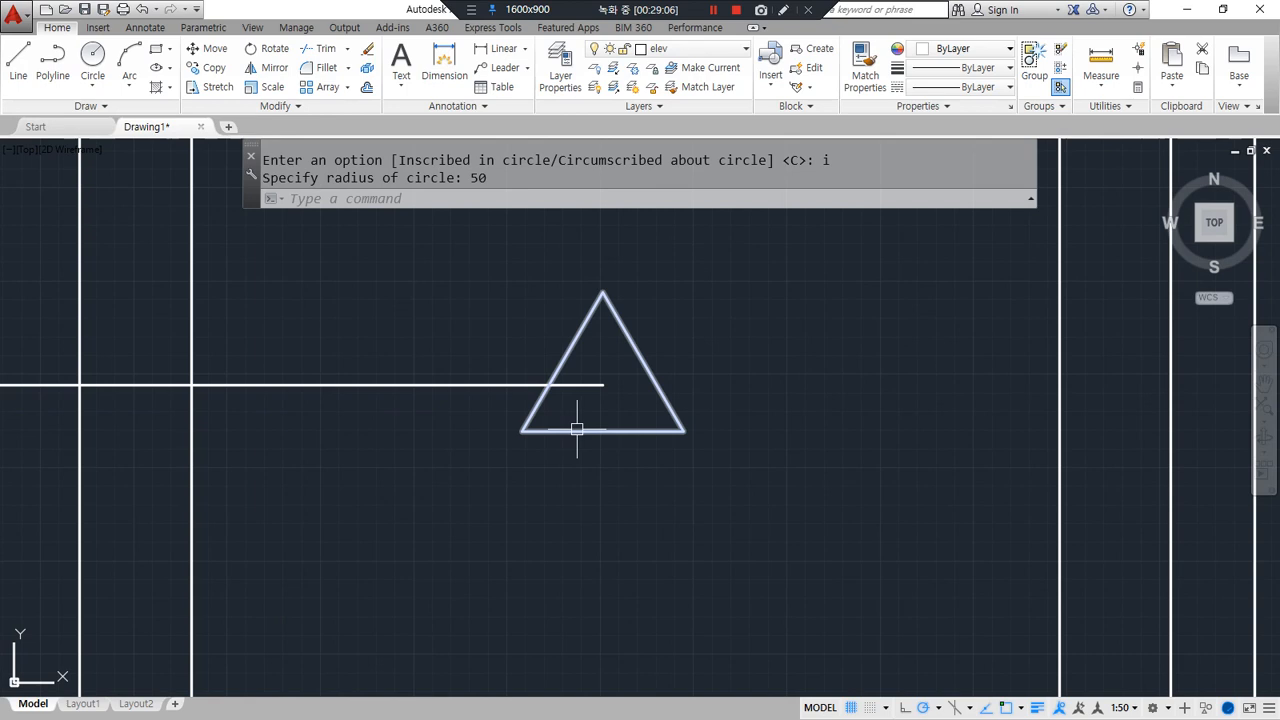
pyautogui.write('ro')
pyautogui.press('Return')
pyautogui.click(597, 432)
pyautogui.press('Return')
pyautogui.click(603, 292)
pyautogui.press('Escape')
# Rotate the triangle about the horizontal line's right end so that one corner points left along the line
pyautogui.press('Return')
pyautogui.click(580, 432)
pyautogui.press('Return')
pyautogui.click(603, 385)
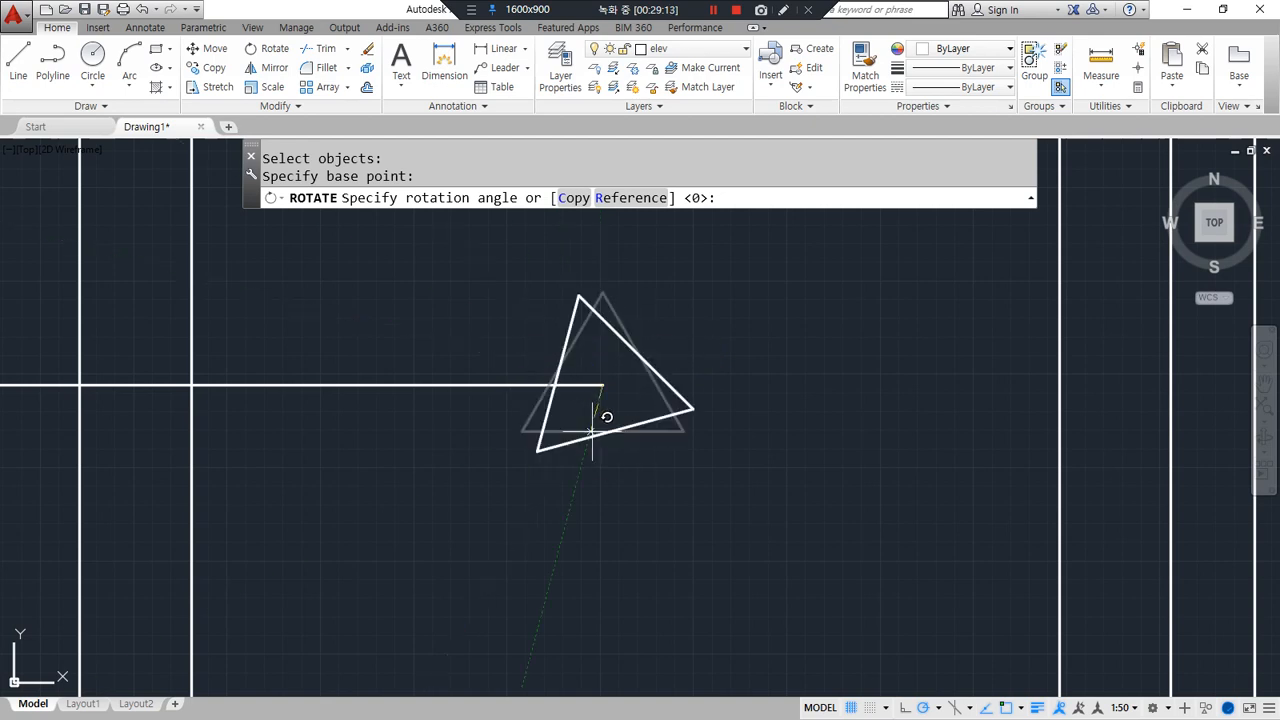
pyautogui.click(663, 397)
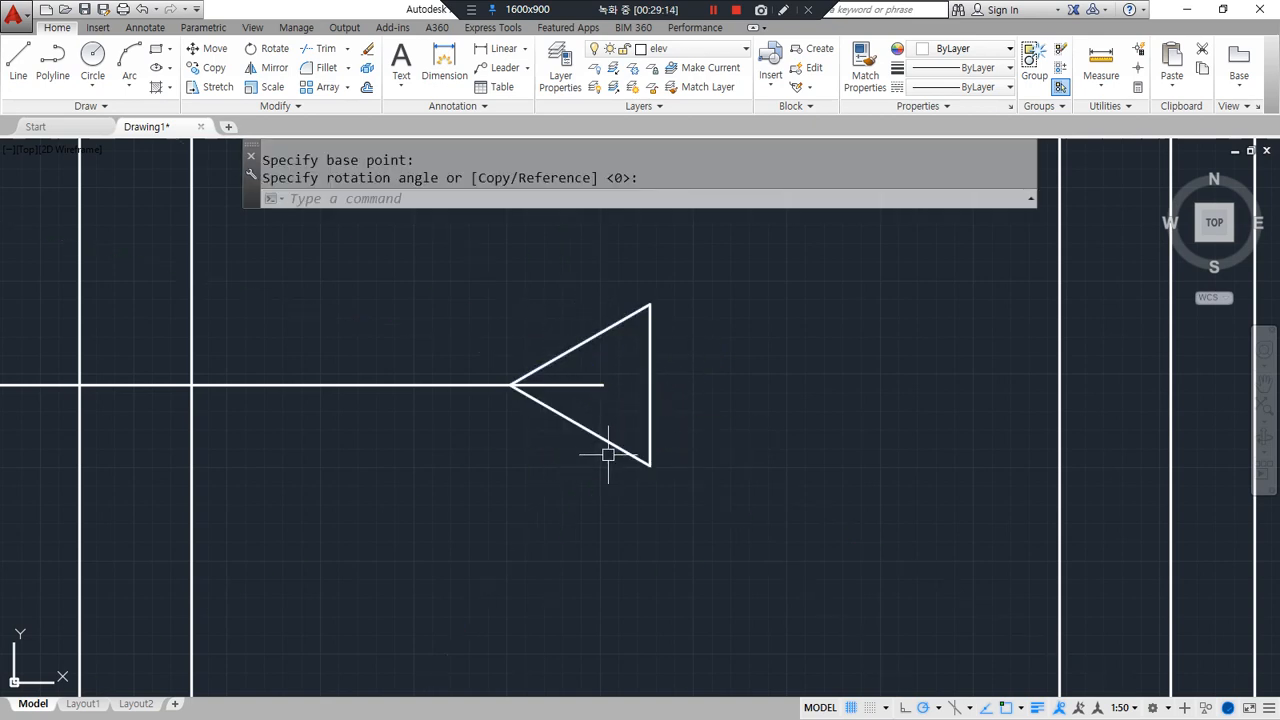
# Move the triangle by its left tip to where the horizontal line meets the right mullion line
pyautogui.write('m')
pyautogui.press('Return')
pyautogui.click(600, 435)
pyautogui.press('Return')
pyautogui.click(512, 385)
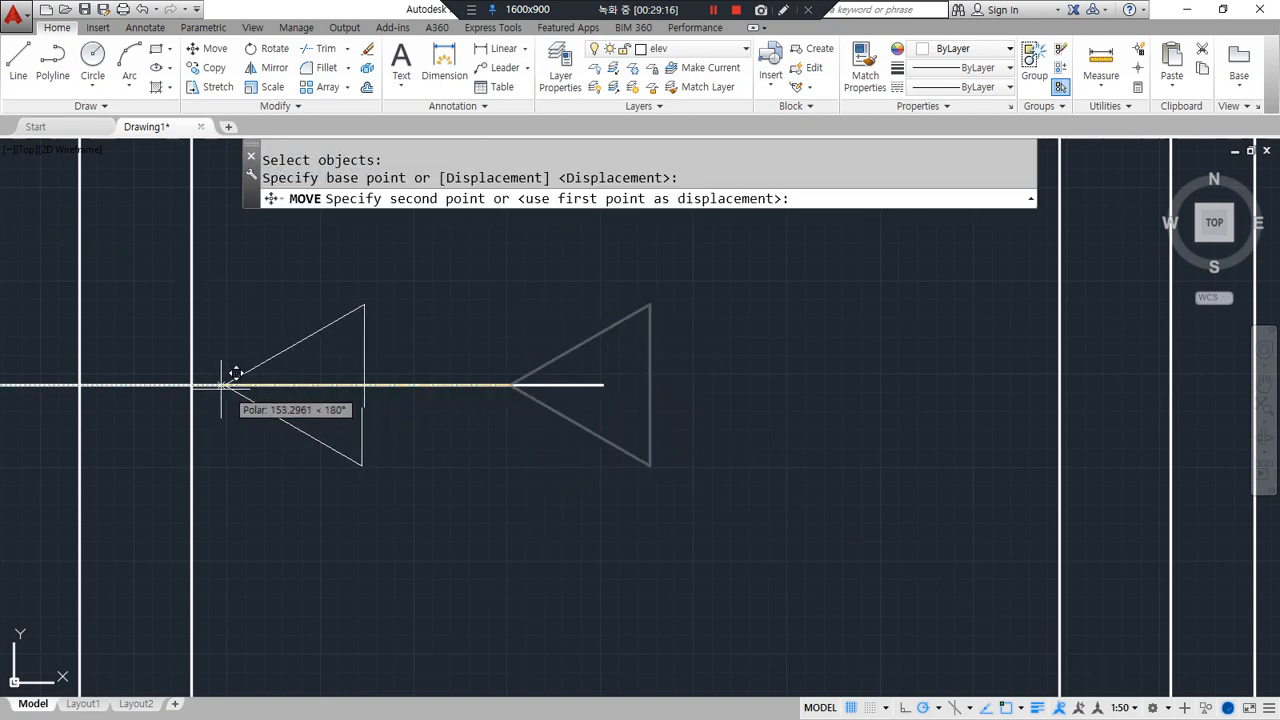
pyautogui.click(192, 387)
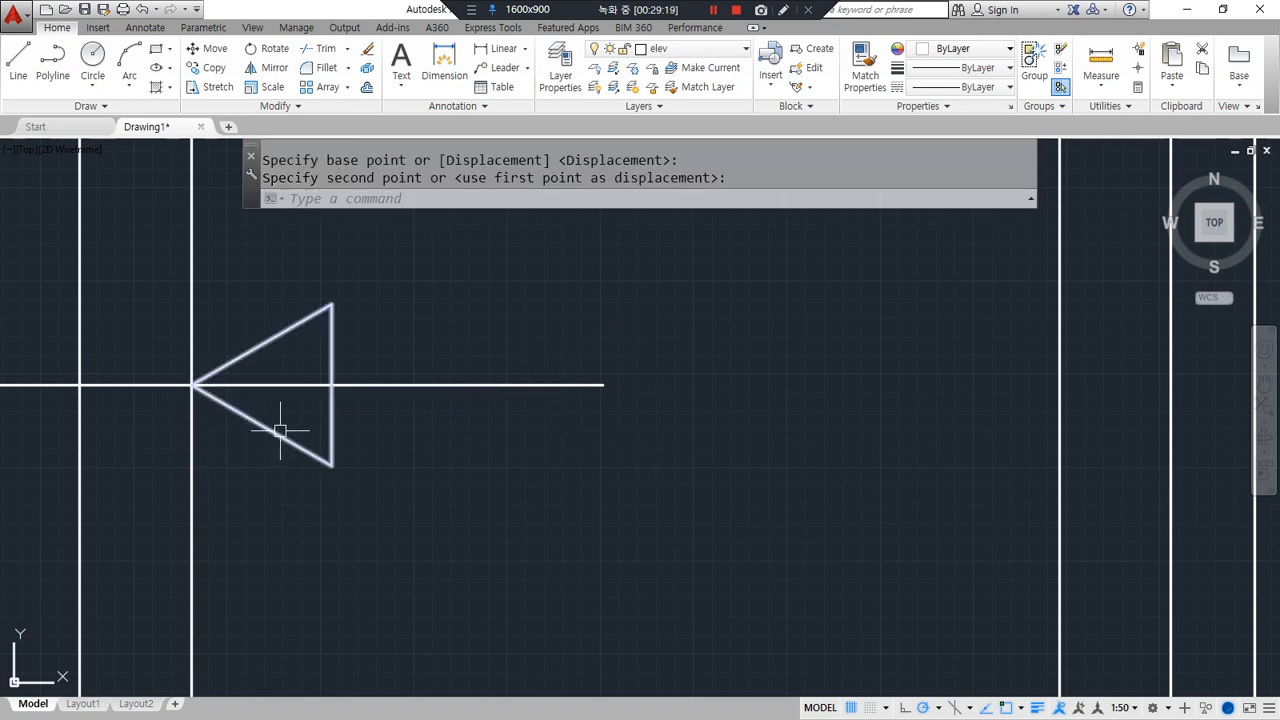
# Move the triangle right along the horizontal line, taking its left tip to where its vertical side crosses the line
pyautogui.press('Return')
pyautogui.click(209, 398)
pyautogui.press('Return')
pyautogui.click(192, 385)
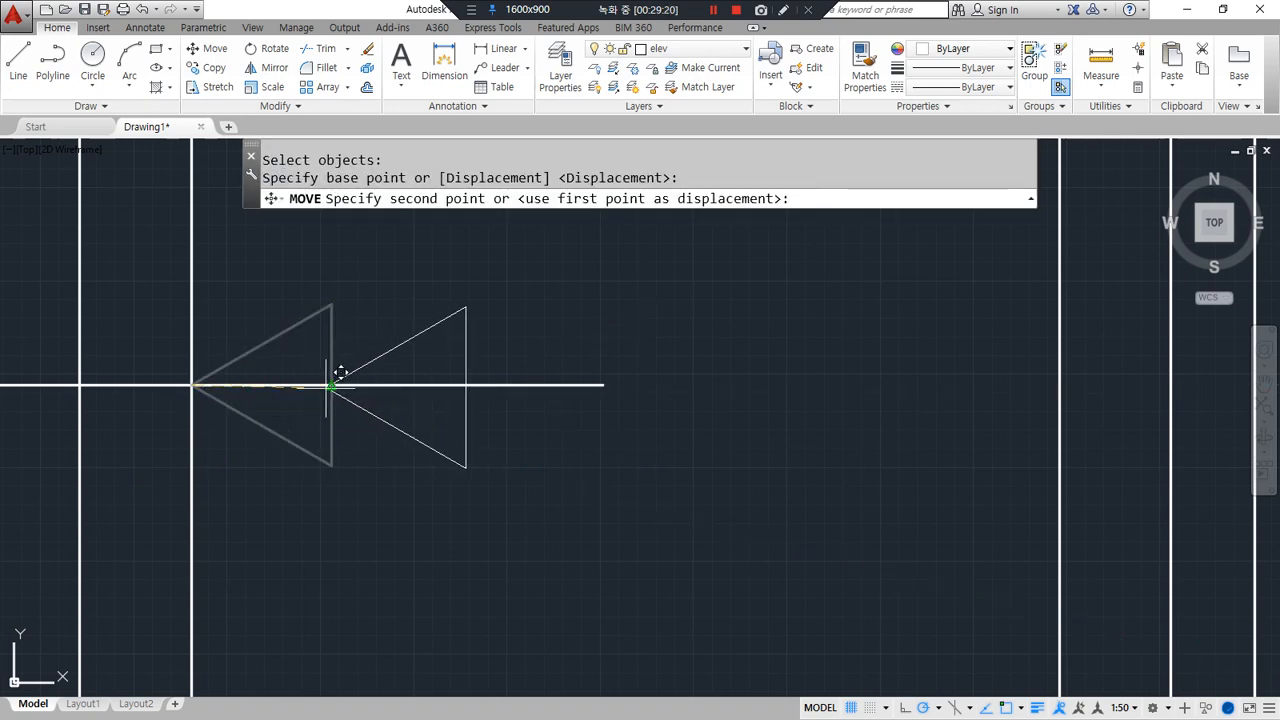
pyautogui.click(331, 385)
pyautogui.scroll(-2, 324, 436)
pyautogui.moveTo(322, 435); pyautogui.dragTo(433, 443, button='middle')
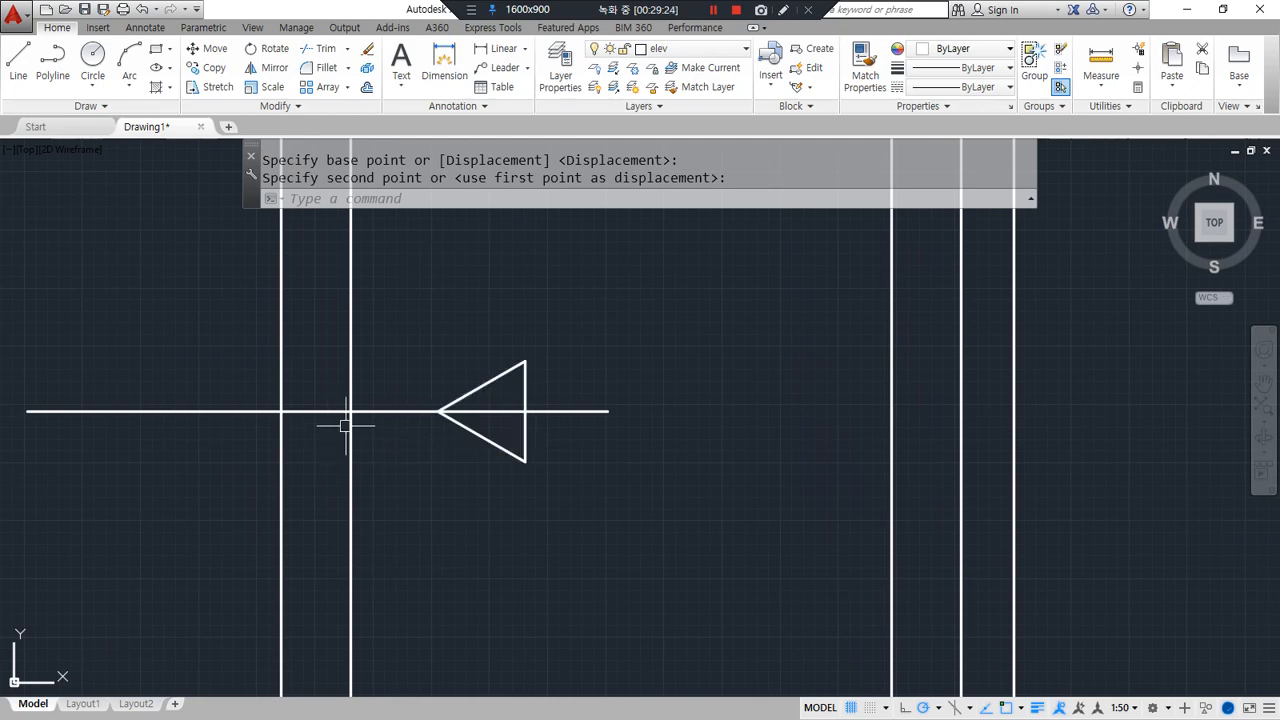
# Trim the horizontal line left of the two mullion lines and between the right mullion line and the triangle's tip
pyautogui.write('tr')
pyautogui.press('space')
pyautogui.press('space')
pyautogui.click(380, 412)
pyautogui.click(243, 420)
pyautogui.click(223, 403)
pyautogui.press('space')
# Mirror the triangle about the vertical axis through the midpoint between the two mullion lines, keeping the original
pyautogui.write('mi')
pyautogui.press('space')
pyautogui.click(467, 425)
pyautogui.press('space')
pyautogui.click(315, 411)
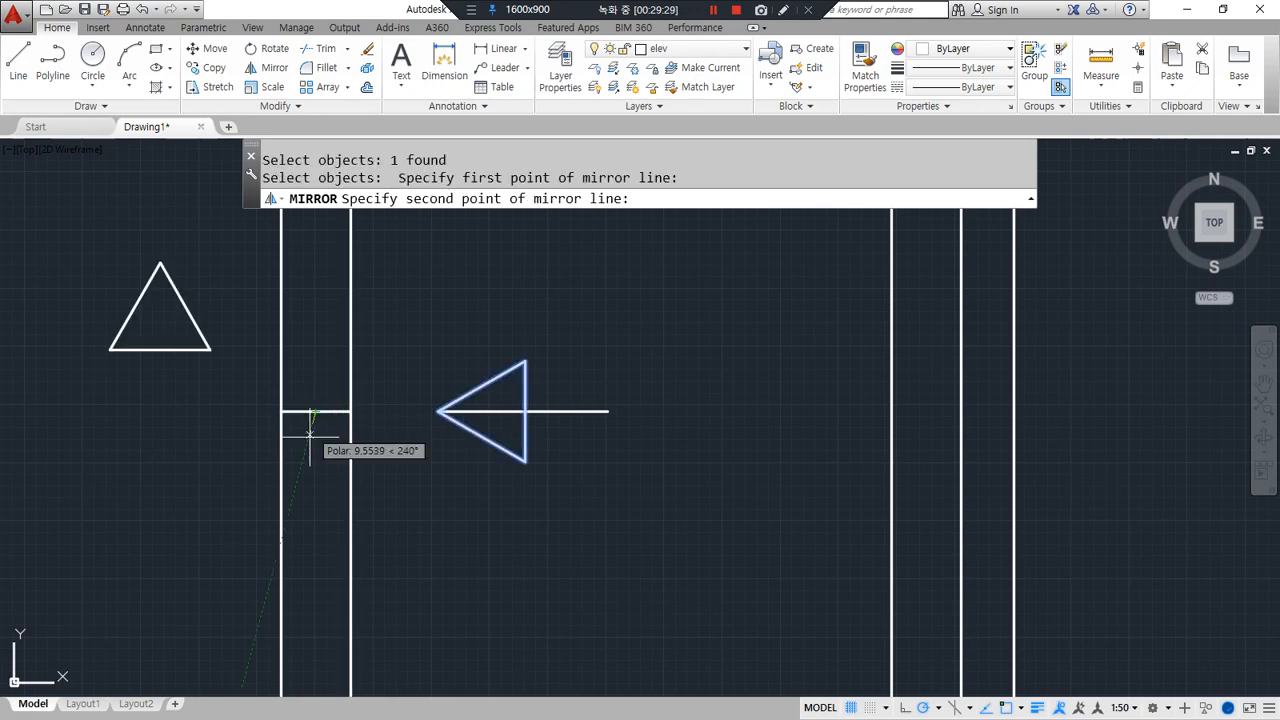
pyautogui.click(307, 493)
pyautogui.press('space')
# Erase the leftover horizontal line pieces inside the right triangle and between the mullion lines
pyautogui.click(491, 411)
pyautogui.write('e')
pyautogui.press('space')
pyautogui.click(333, 411)
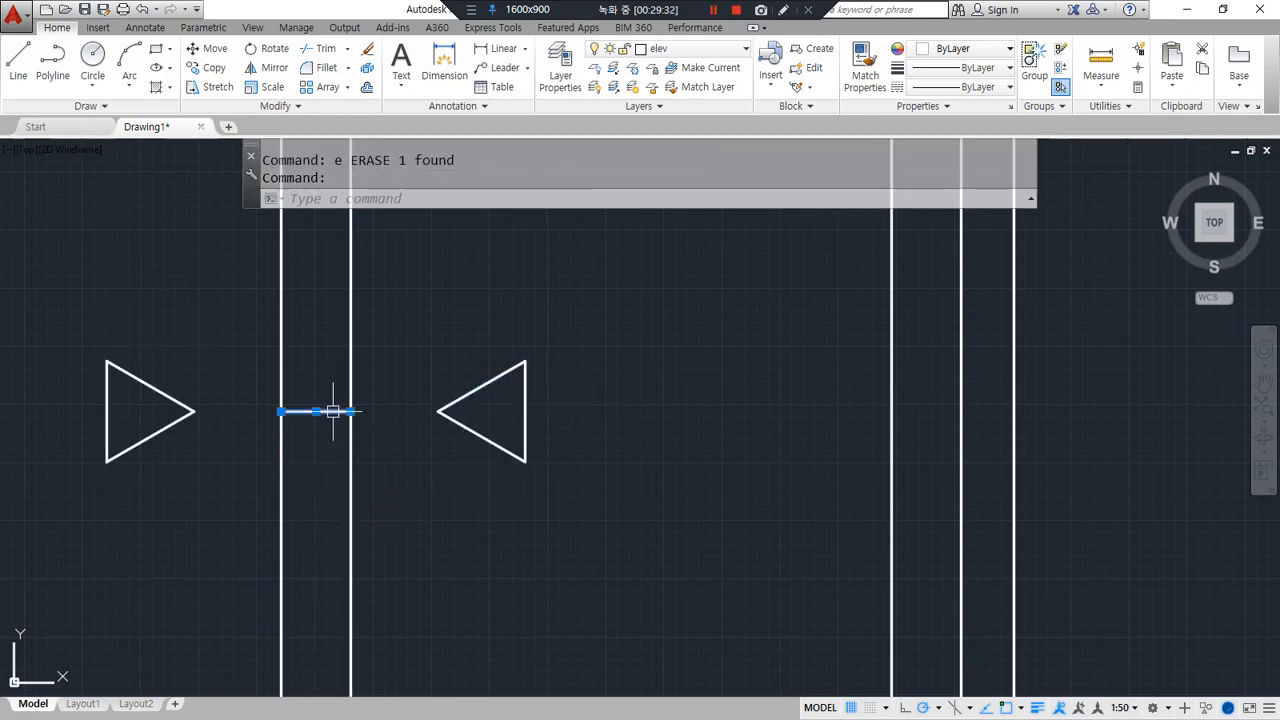
pyautogui.write('e')
pyautogui.press('space')
pyautogui.scroll(-5, 305, 488)
pyautogui.moveTo(314, 541)
pyautogui.mouseDown()
pyautogui.moveTo(318, 392)
pyautogui.moveTo(294, 519)
pyautogui.mouseUp()
pyautogui.press('Escape')
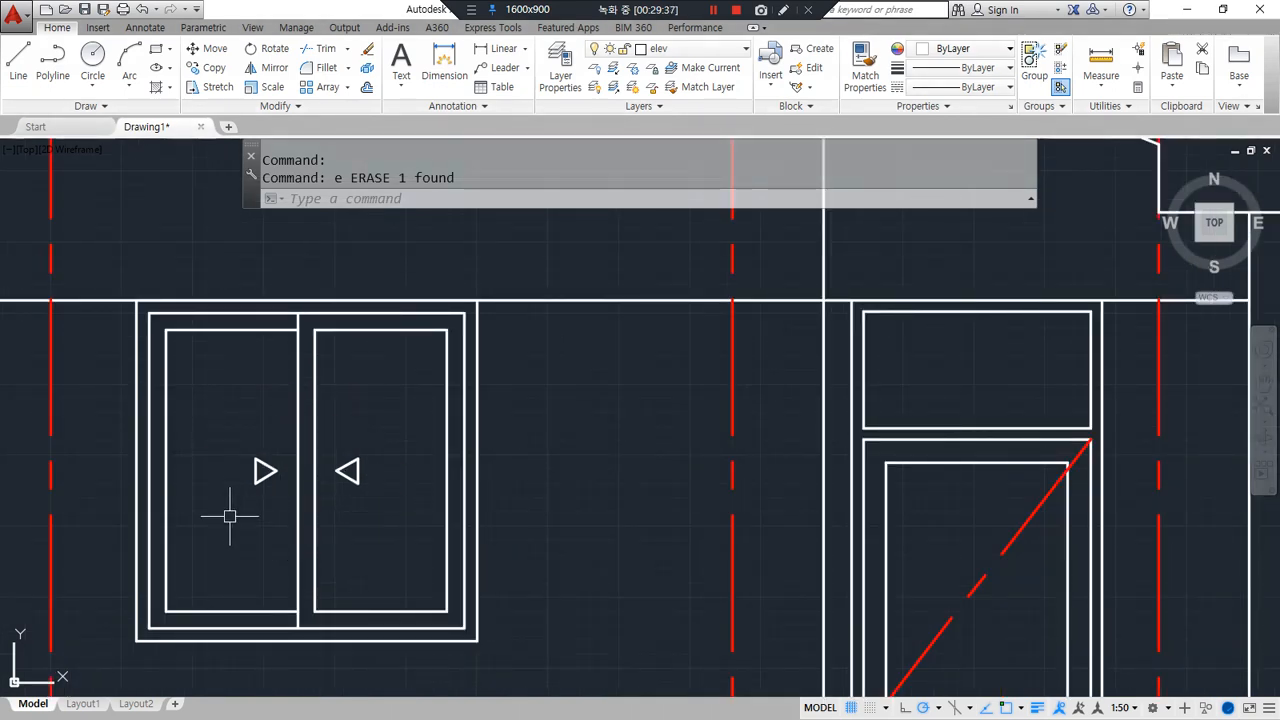
# Copy the detailed window with its sliding arrows onto the plain window opening to its left, aligning the upper right corners
pyautogui.scroll(-2, 232, 517)
pyautogui.moveTo(220, 486); pyautogui.dragTo(480, 408, button='middle')
pyautogui.write('cp')
pyautogui.press('Return')
pyautogui.click(395, 266)
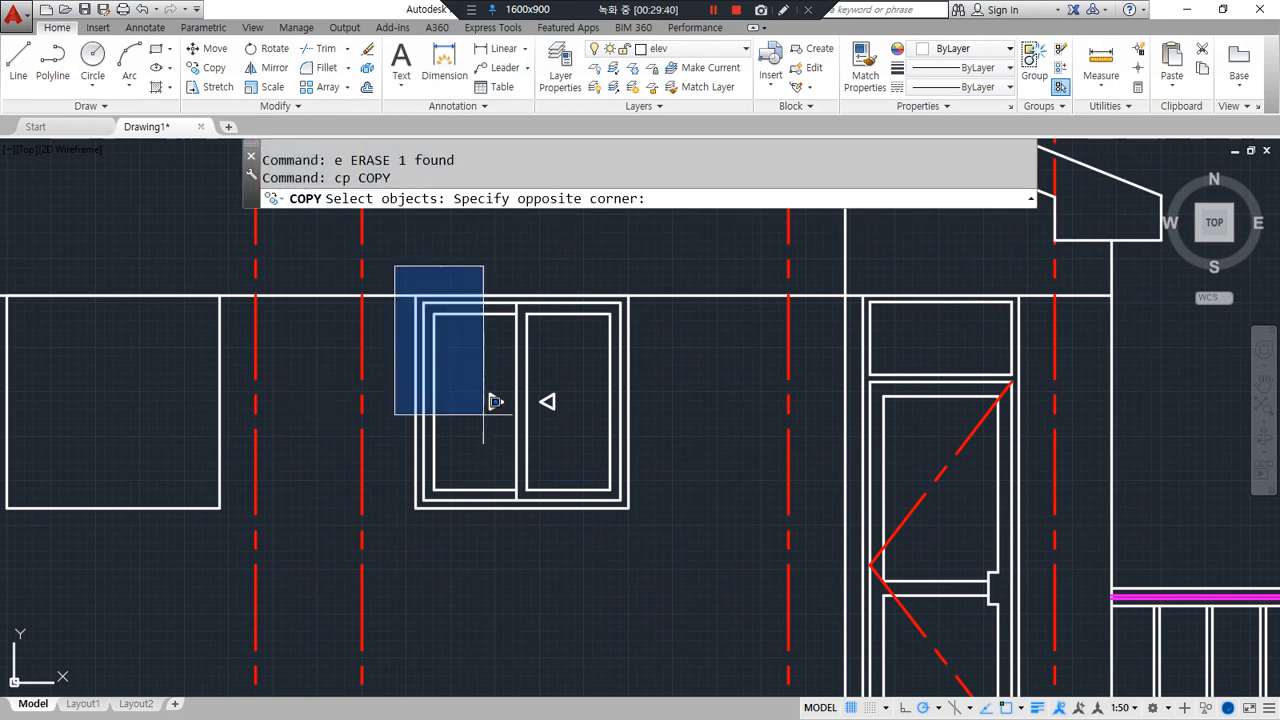
pyautogui.click(655, 540)
pyautogui.press('Return')
pyautogui.click(628, 296)
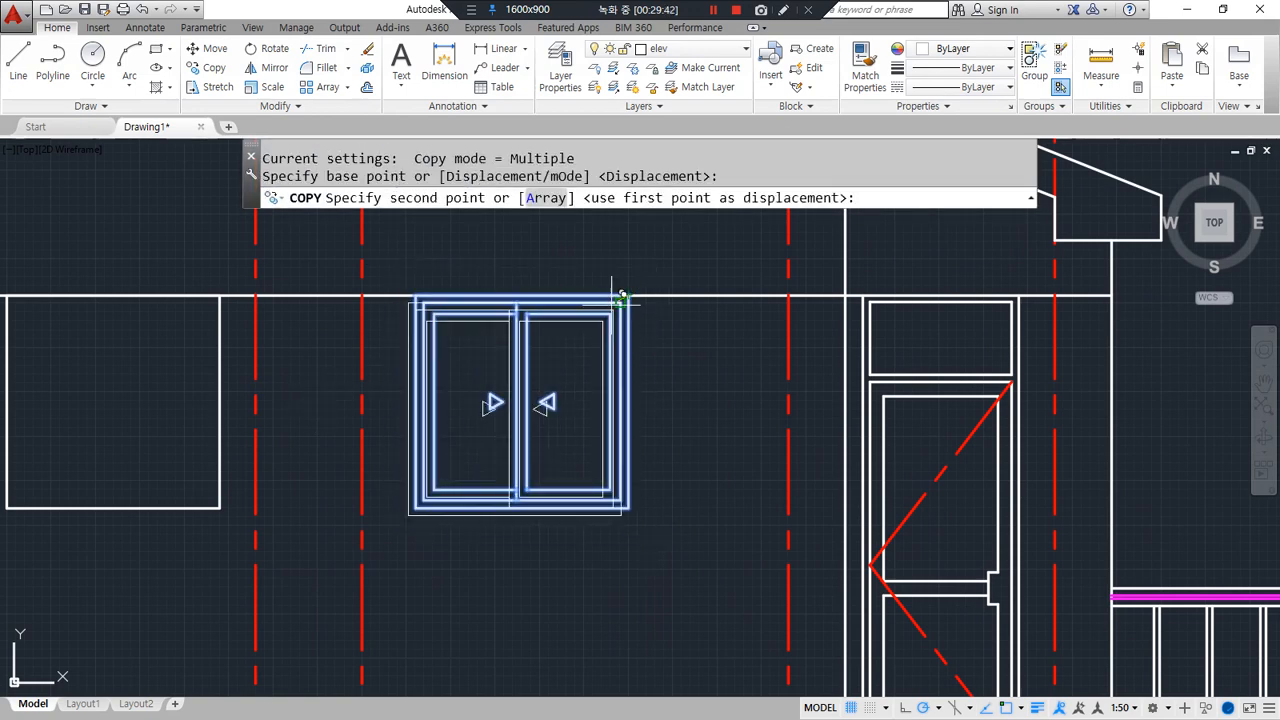
pyautogui.click(220, 296)
pyautogui.press('Return')
# Erase the duplicate plain outline rectangle at the left window
pyautogui.moveTo(189, 523); pyautogui.dragTo(277, 534, button='middle')
pyautogui.click(280, 537)
pyautogui.write('e')
pyautogui.press('Return')
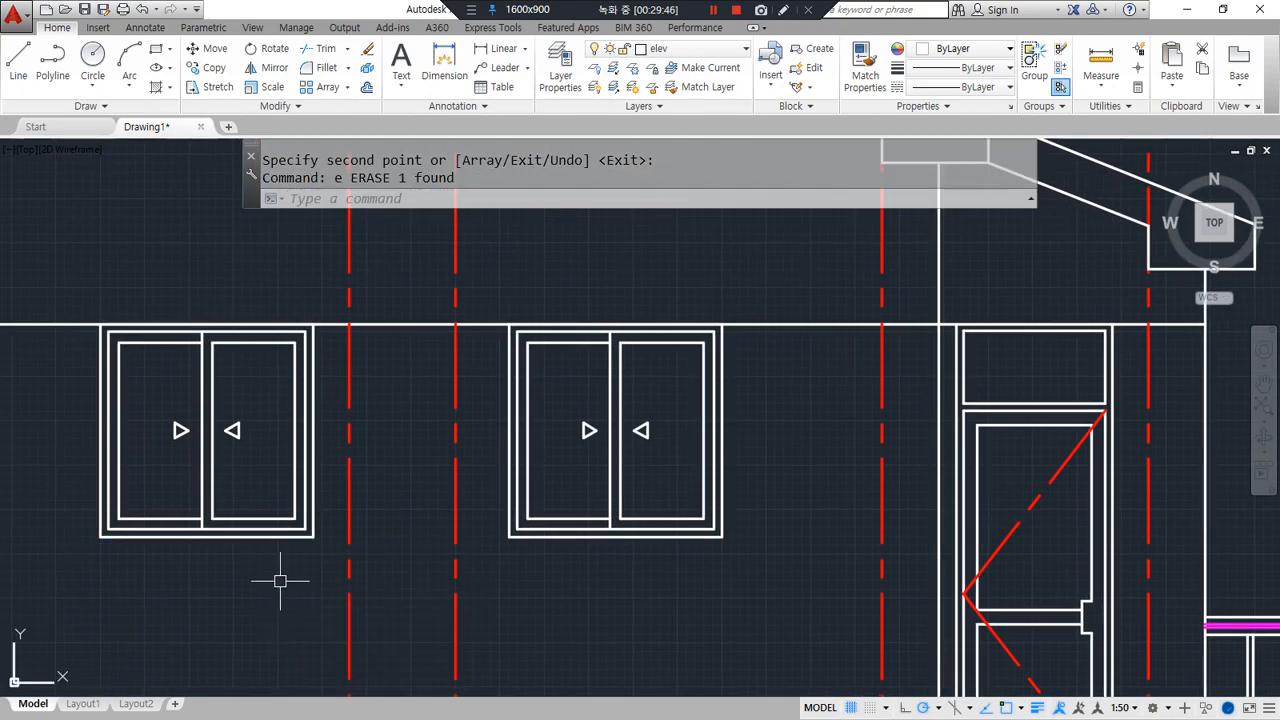
pyautogui.press('Escape')
pyautogui.scroll(-3, 386, 543)
pyautogui.moveTo(376, 515)
pyautogui.mouseDown(button='middle')
pyautogui.moveTo(372, 497)
pyautogui.moveTo(300, 514)
pyautogui.mouseUp(button='middle')
pyautogui.moveTo(508, 568)
pyautogui.mouseDown()
pyautogui.moveTo(436, 576)
pyautogui.moveTo(557, 287)
pyautogui.moveTo(474, 566)
pyautogui.mouseUp()
pyautogui.press('Escape')
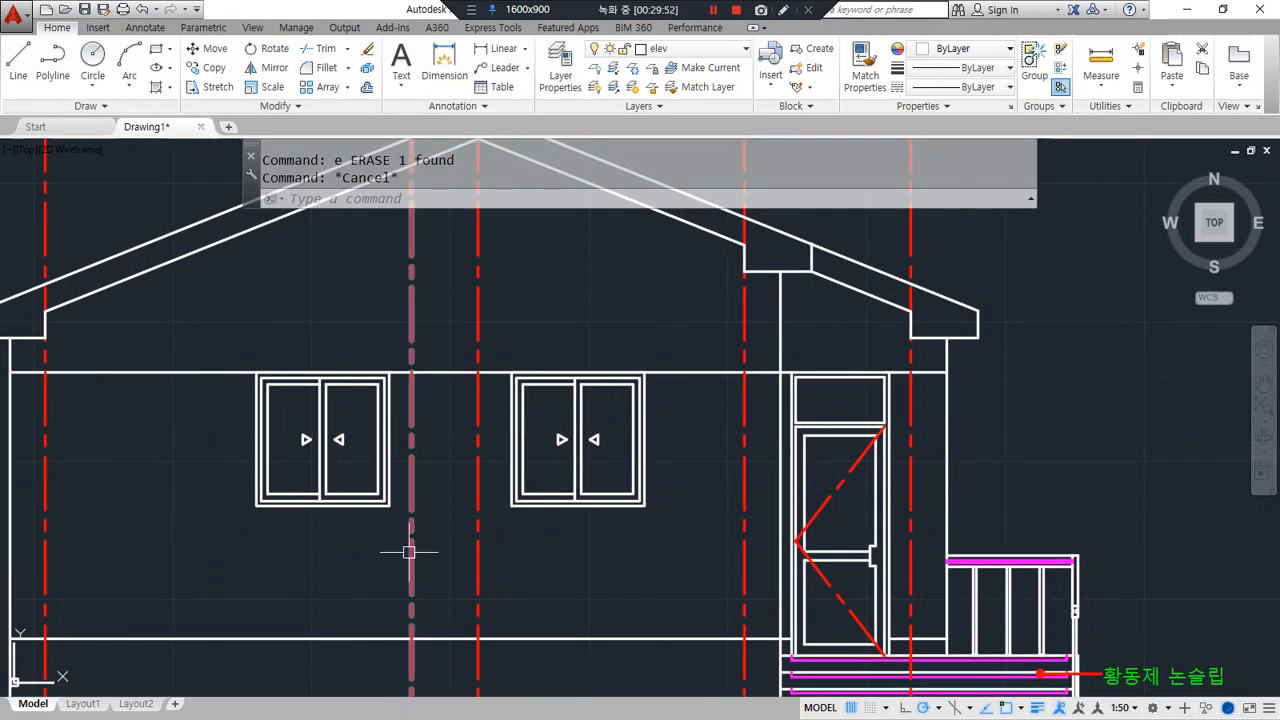
# Examine the chimney's position at the kitchen's outer corner in the B평면도 floor plan image and return to the elevation
pyautogui.moveTo(309, 350); pyautogui.dragTo(694, 350, button='middle')
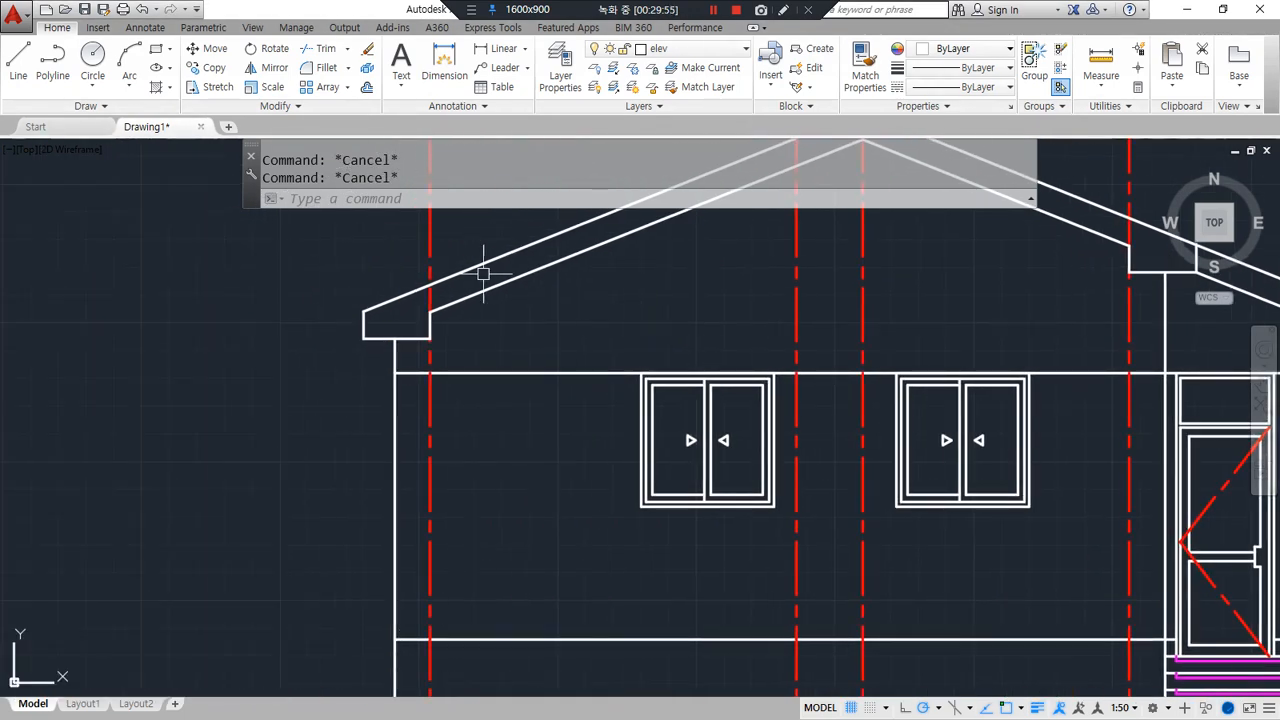
pyautogui.moveTo(430, 212); pyautogui.dragTo(432, 648)
pyautogui.moveTo(480, 238); pyautogui.dragTo(480, 620)
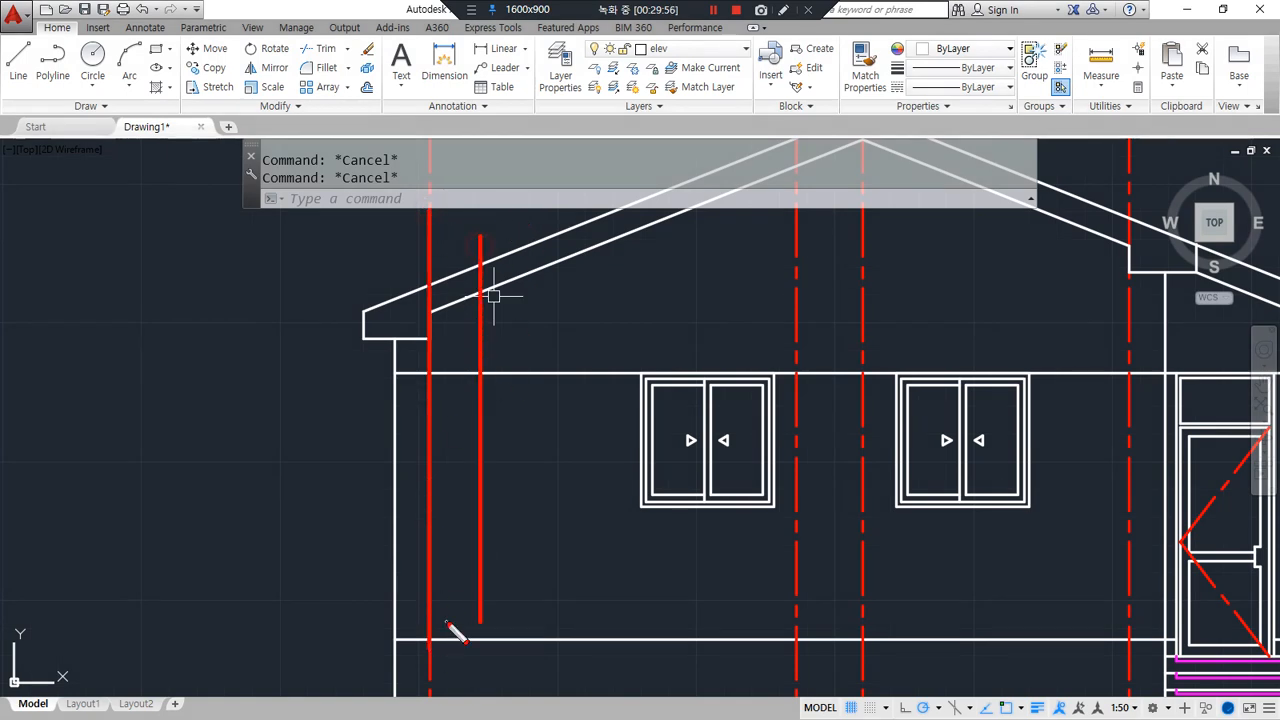
pyautogui.press('Escape')
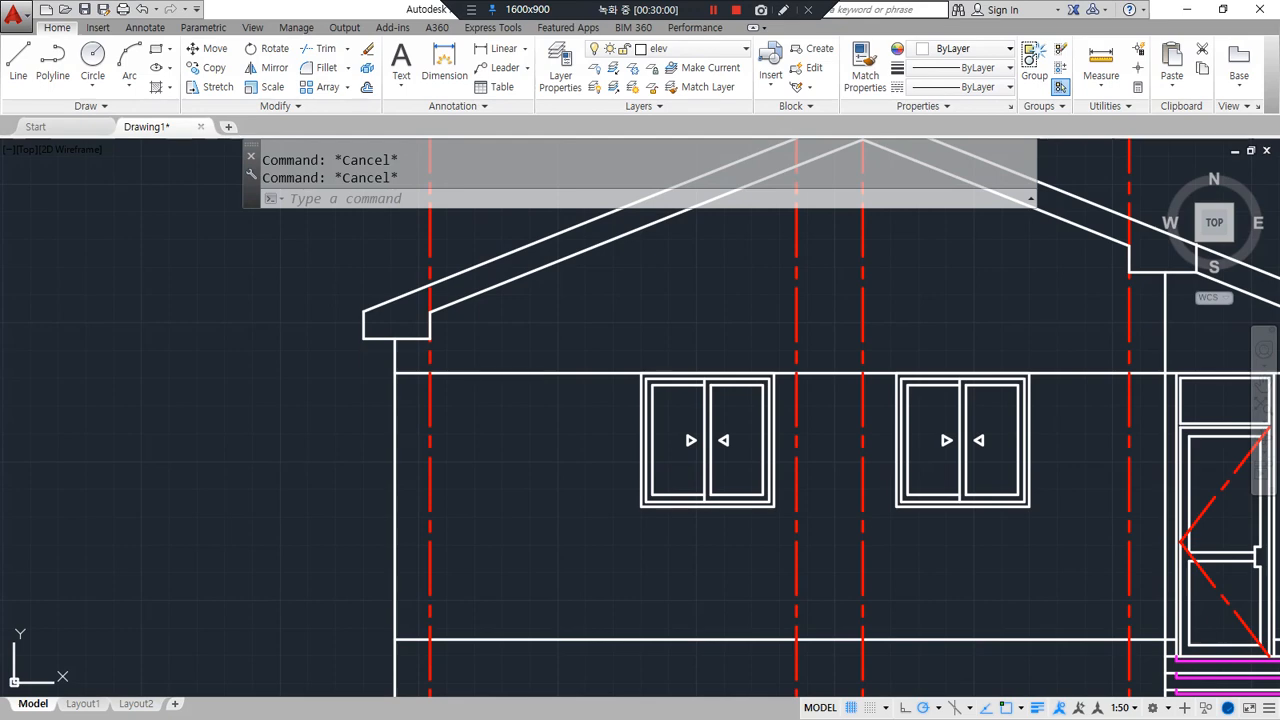
pyautogui.moveTo(0, 150); pyautogui.dragTo(689, 151)
pyautogui.doubleClick(689, 151)
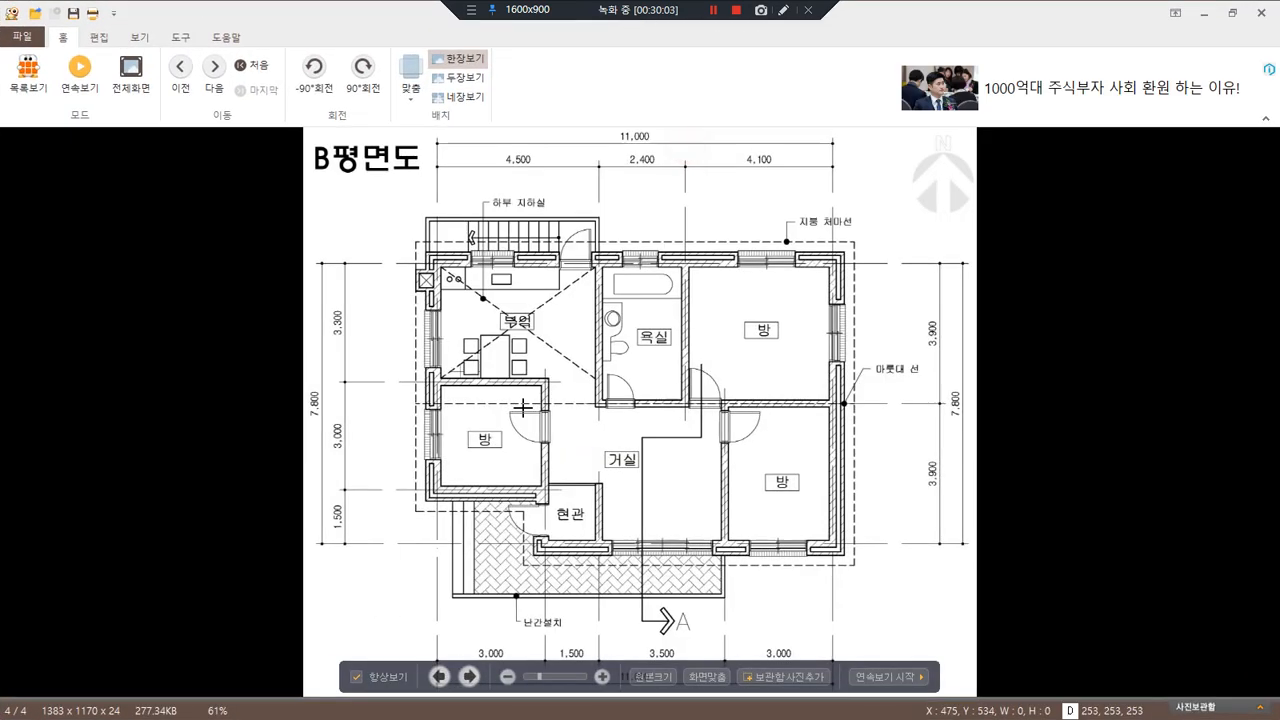
pyautogui.moveTo(457, 315)
pyautogui.mouseDown()
pyautogui.moveTo(430, 237)
pyautogui.moveTo(470, 321)
pyautogui.mouseUp()
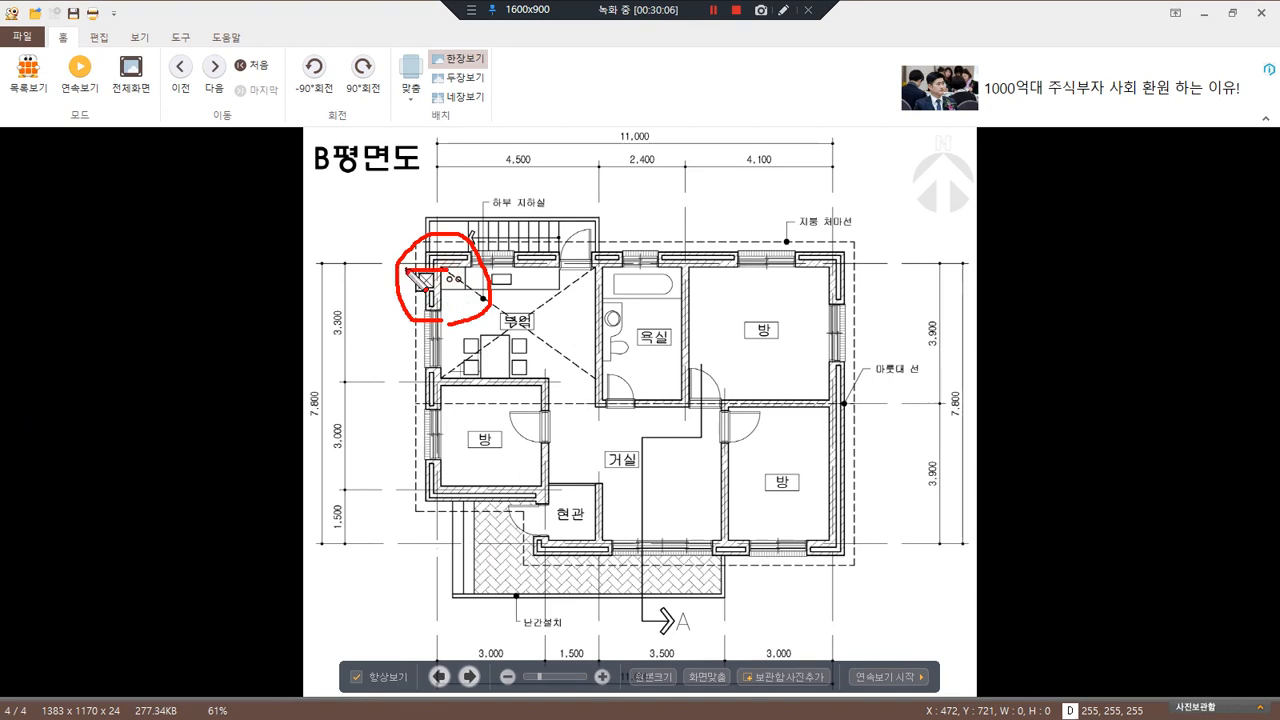
pyautogui.press('Escape')
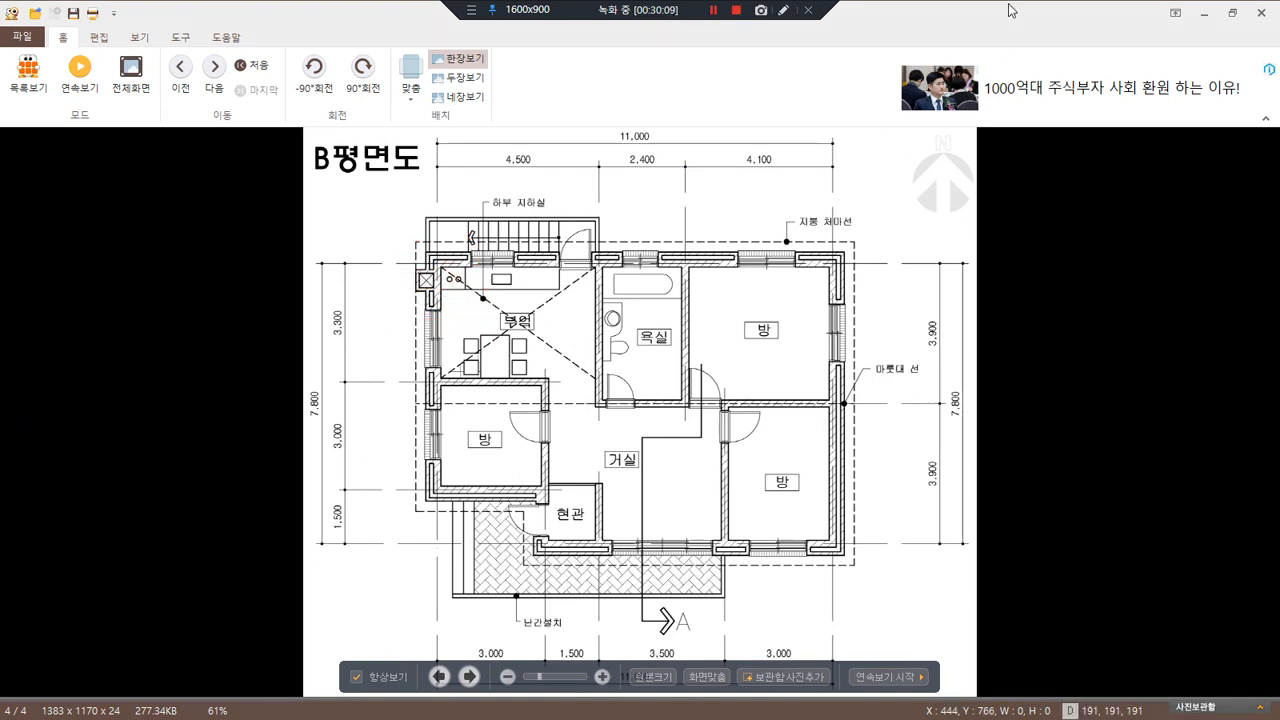
pyautogui.moveTo(1006, 8)
pyautogui.mouseDown()
pyautogui.moveTo(582, 76)
pyautogui.moveTo(0, 122)
pyautogui.mouseUp()
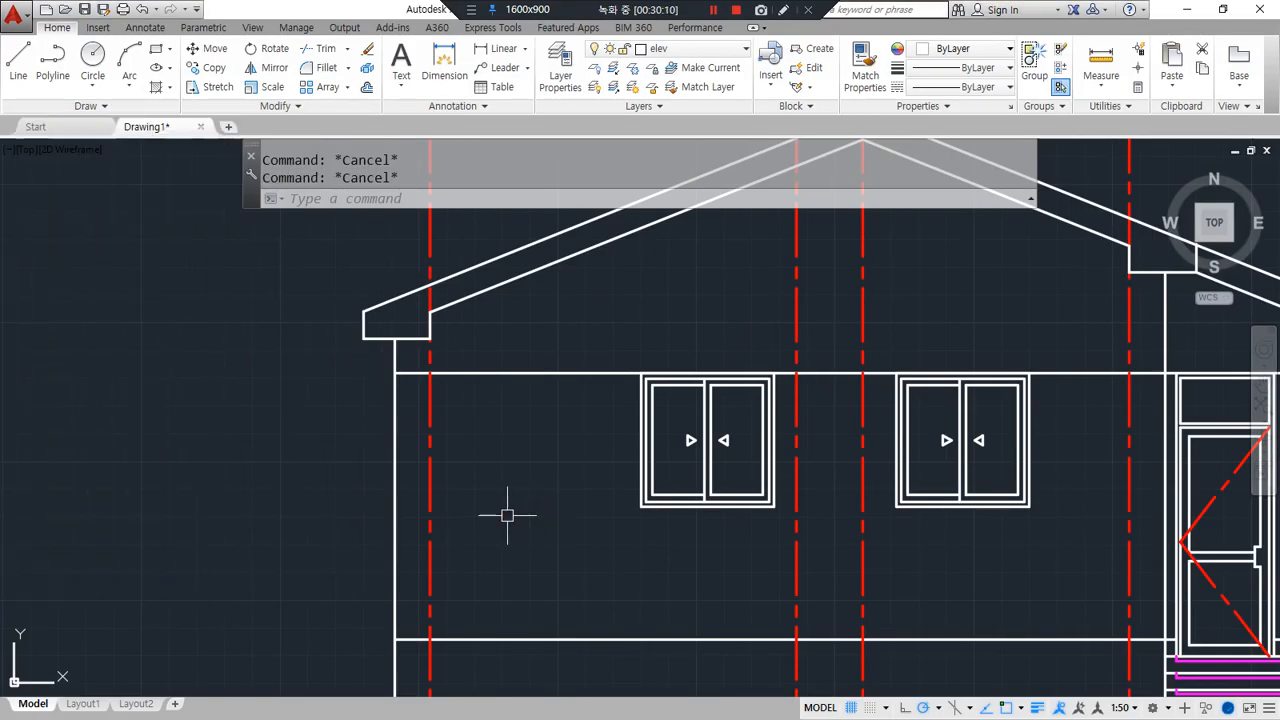
# Offset the leftmost red centreline 100 to the right for the chimney's left edge
pyautogui.write('o')
pyautogui.press('Return')
pyautogui.write('100')
pyautogui.press('Return')
pyautogui.click(430, 483)
pyautogui.click(566, 463)
pyautogui.press('Return')
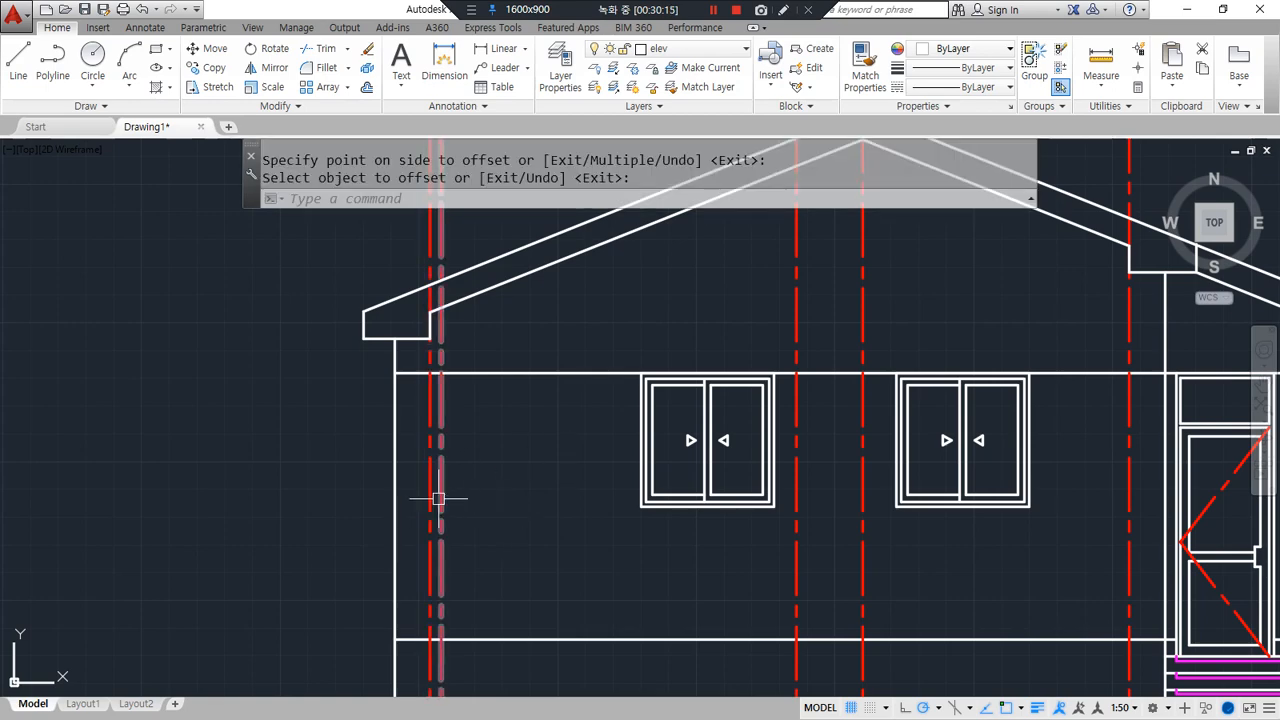
# Offset the chimney's left edge line 600 to the right for its right edge
pyautogui.write('o')
pyautogui.press('Return')
pyautogui.write('600')
pyautogui.press('Return')
pyautogui.click(441, 492)
pyautogui.click(634, 492)
pyautogui.press('Return')
# Match the properties of the white horizontal wall line to both chimney edge lines
pyautogui.write('ma')
pyautogui.press('Return')
pyautogui.click(552, 372)
pyautogui.click(508, 418)
pyautogui.click(442, 480)
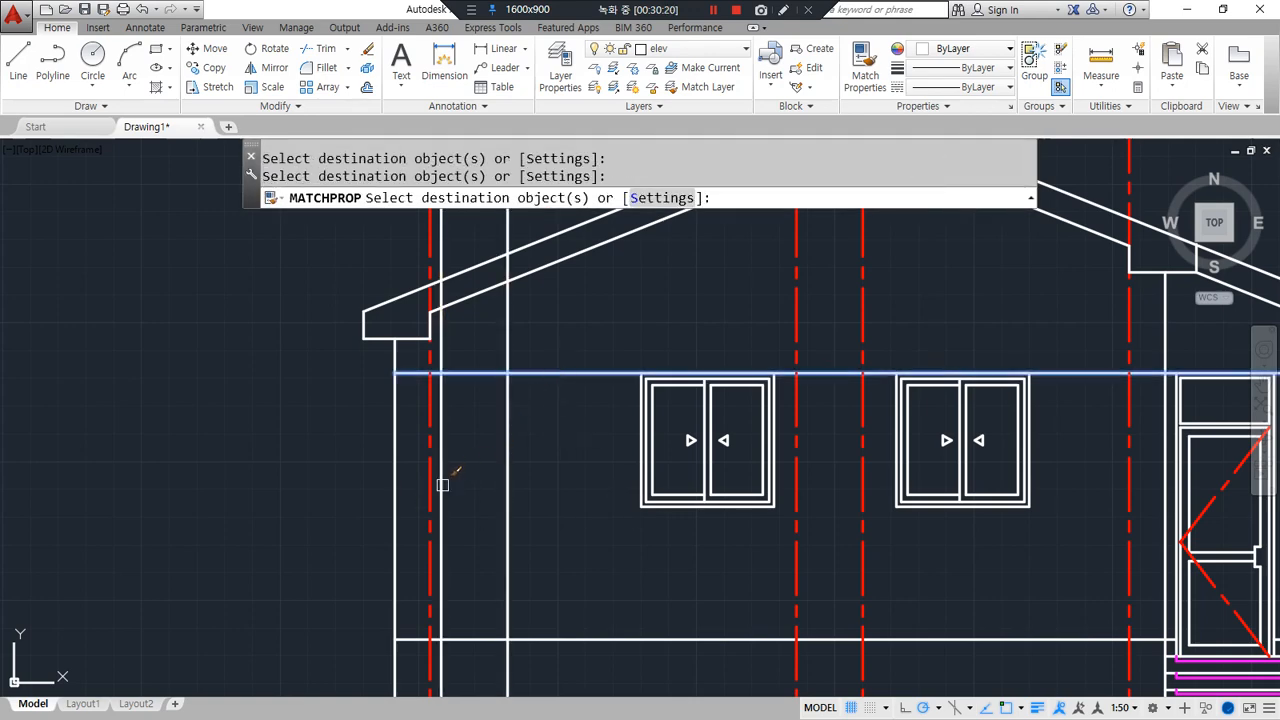
pyautogui.press('Return')
# Trim both chimney edge lines below the ground line
pyautogui.moveTo(591, 609); pyautogui.dragTo(574, 449, button='middle')
pyautogui.write('tr')
pyautogui.press('Return')
pyautogui.click(531, 541)
pyautogui.press('Return')
pyautogui.click(508, 565)
pyautogui.click(441, 585)
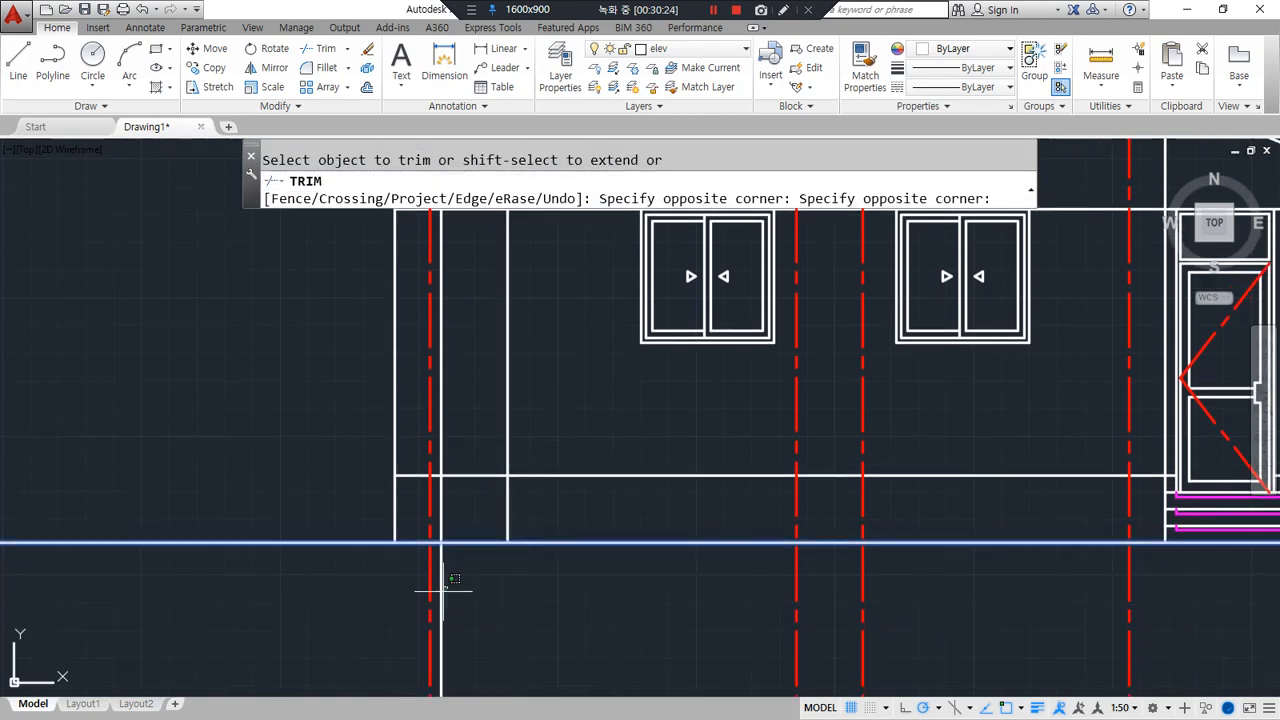
pyautogui.press('Return')
pyautogui.moveTo(486, 367); pyautogui.dragTo(479, 560, button='middle')
pyautogui.moveTo(501, 392); pyautogui.dragTo(501, 443, button='middle')
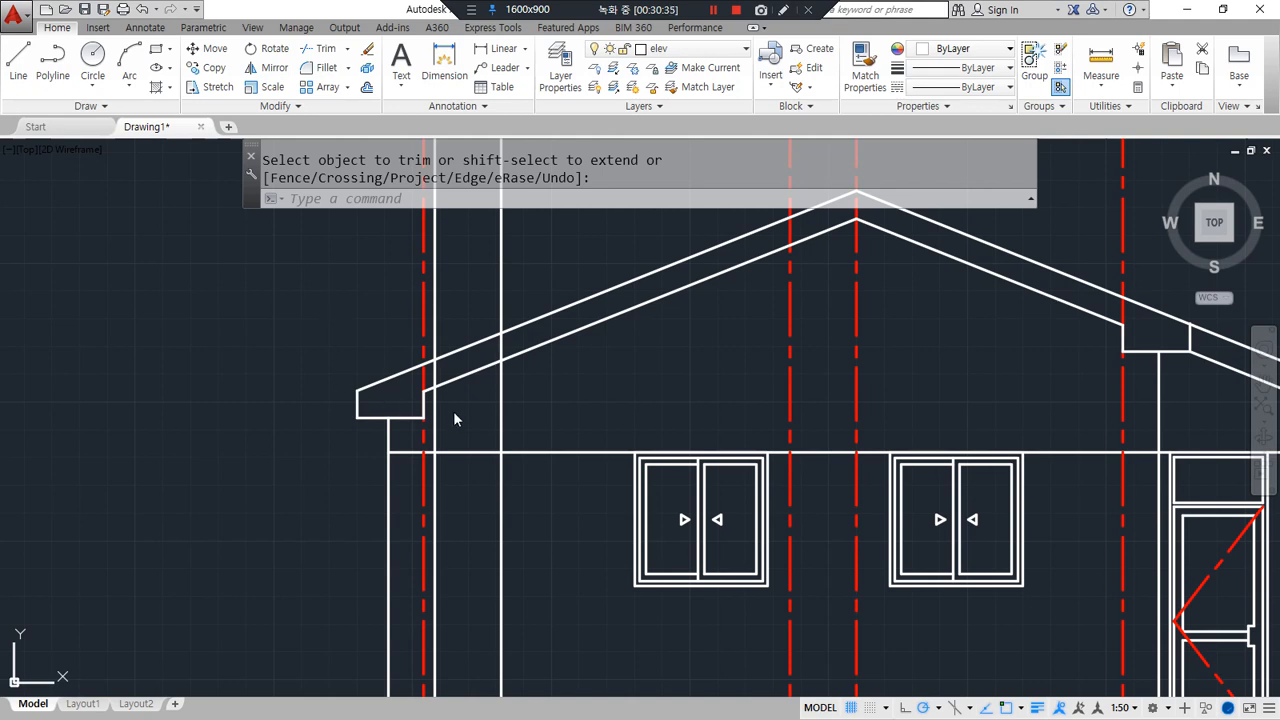
pyautogui.moveTo(433, 415)
pyautogui.mouseDown()
pyautogui.moveTo(494, 409)
pyautogui.moveTo(458, 437)
pyautogui.mouseUp()
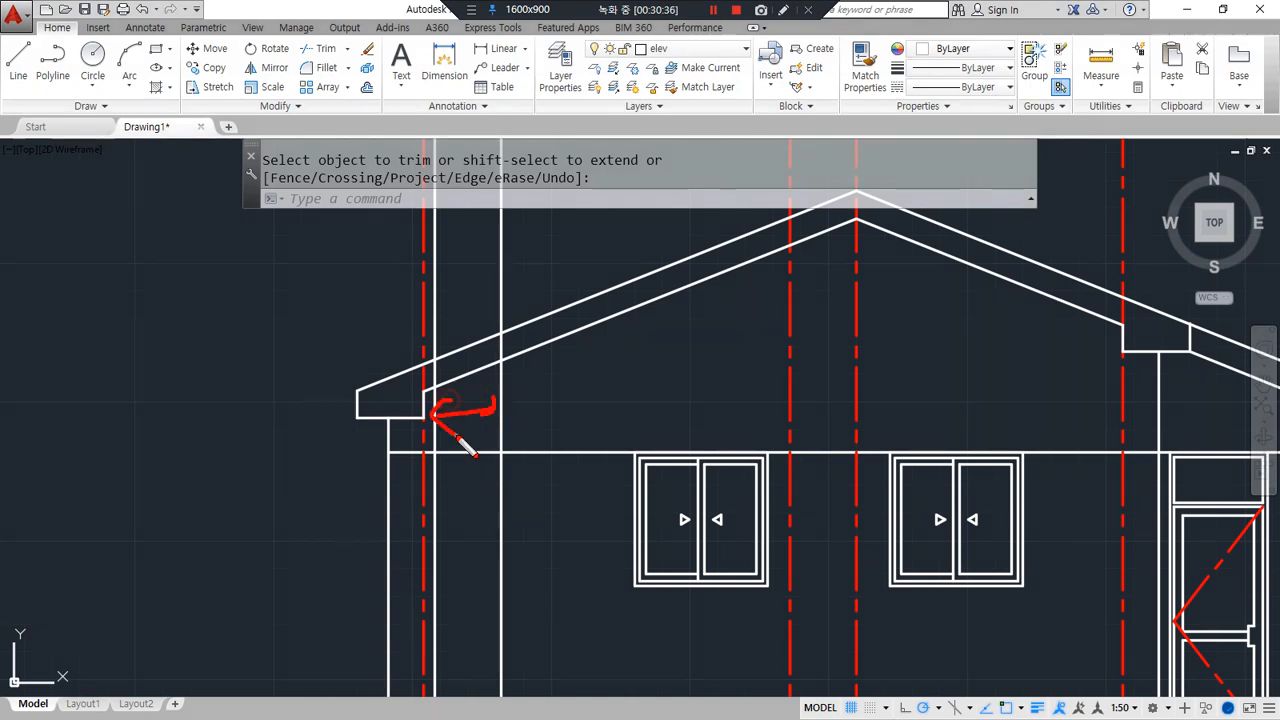
pyautogui.press('Escape')
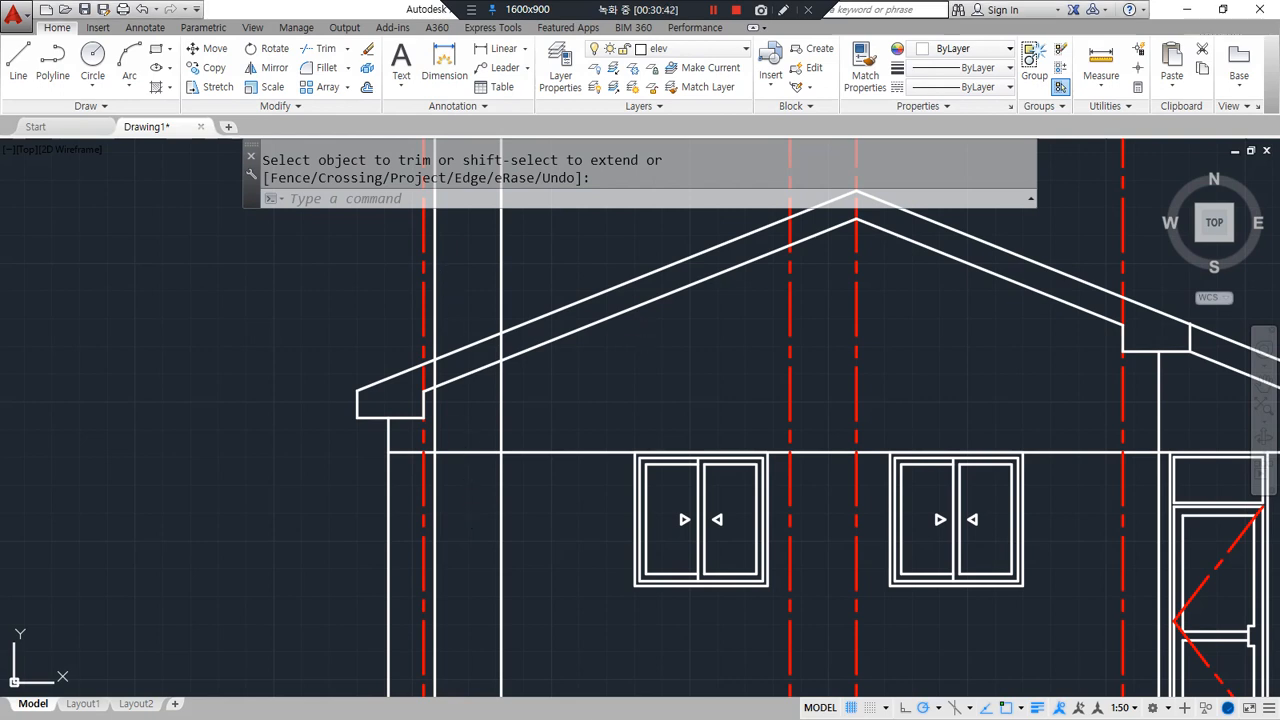
pyautogui.moveTo(548, 308); pyautogui.dragTo(558, 449, button='middle')
pyautogui.moveTo(521, 472); pyautogui.dragTo(441, 472)
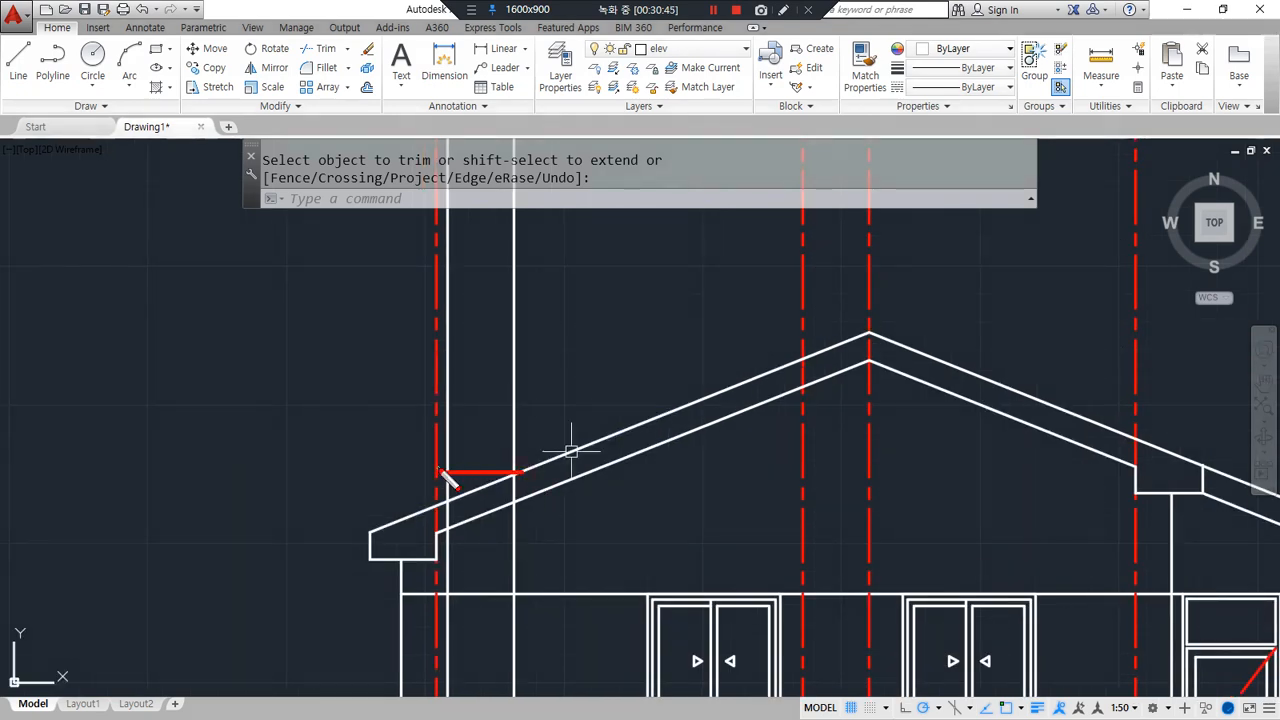
pyautogui.moveTo(424, 276); pyautogui.dragTo(596, 276)
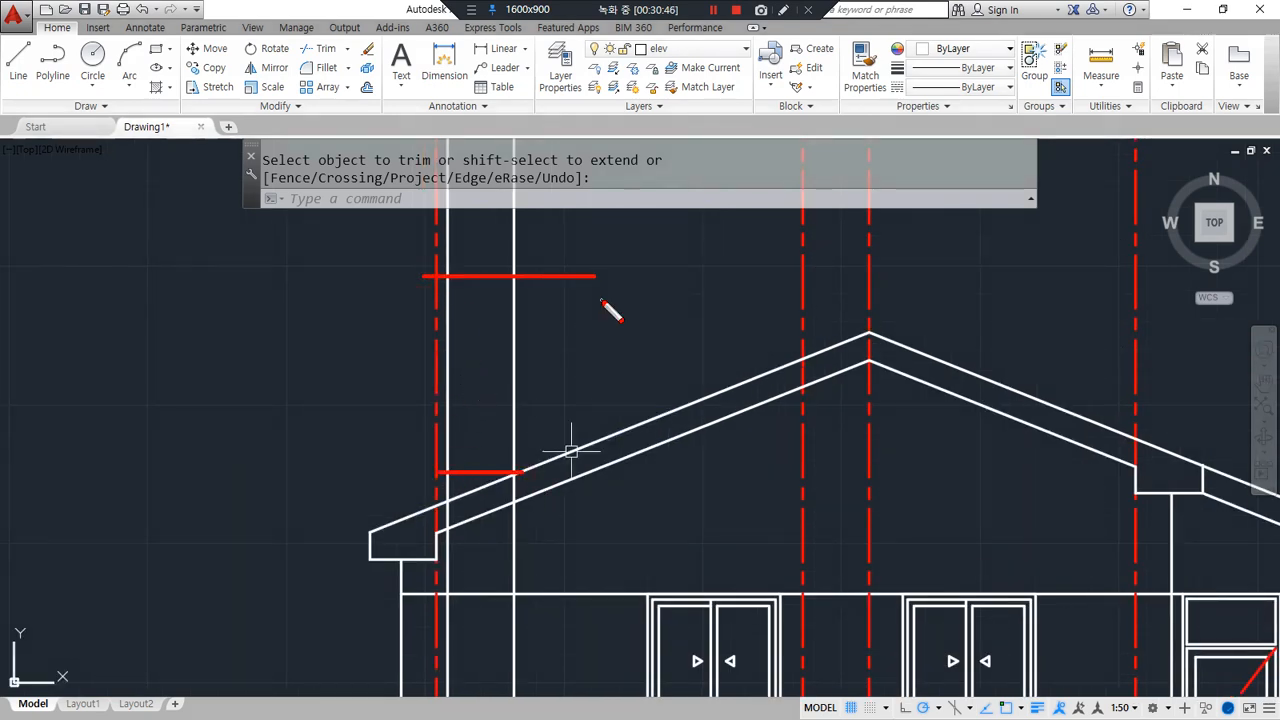
pyautogui.press('Escape')
pyautogui.moveTo(437, 497)
pyautogui.mouseDown()
pyautogui.moveTo(493, 497)
pyautogui.moveTo(453, 315)
pyautogui.moveTo(510, 309)
pyautogui.mouseUp()
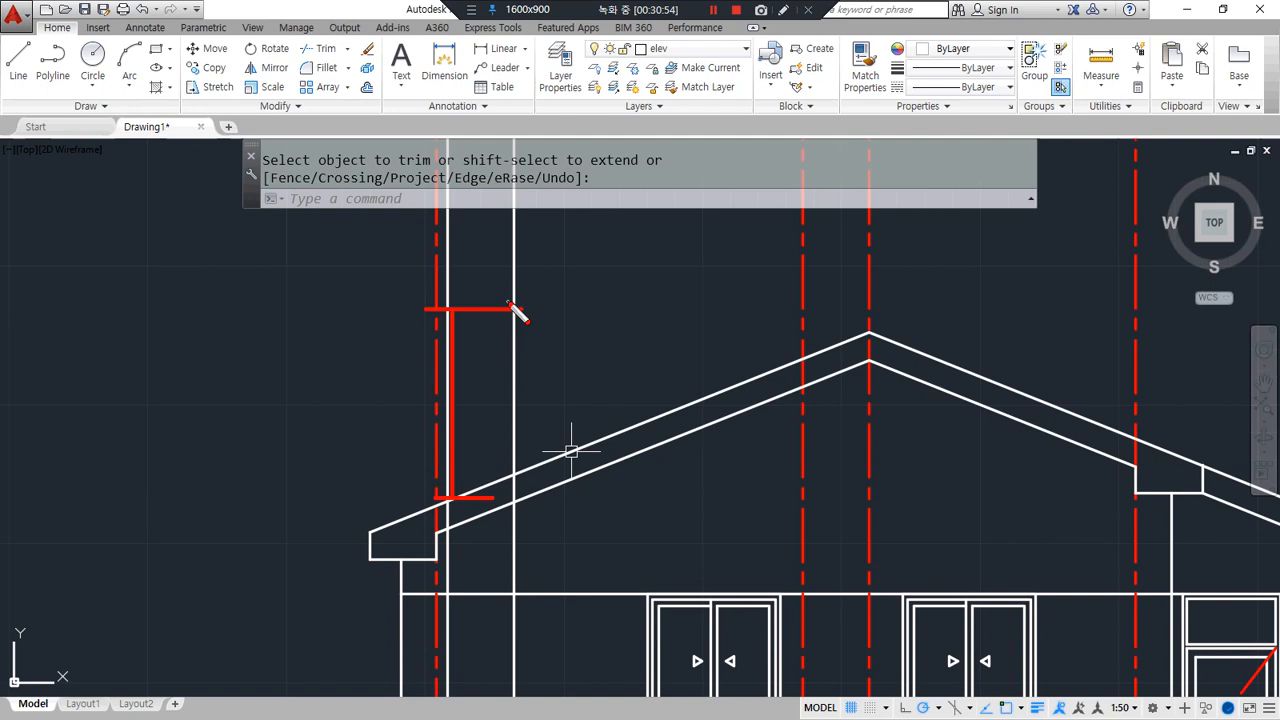
pyautogui.press('Escape')
# Draw a horizontal line through the point where the chimney's left edge meets the upper roof line, extending past both edges
pyautogui.write('l')
pyautogui.press('Return')
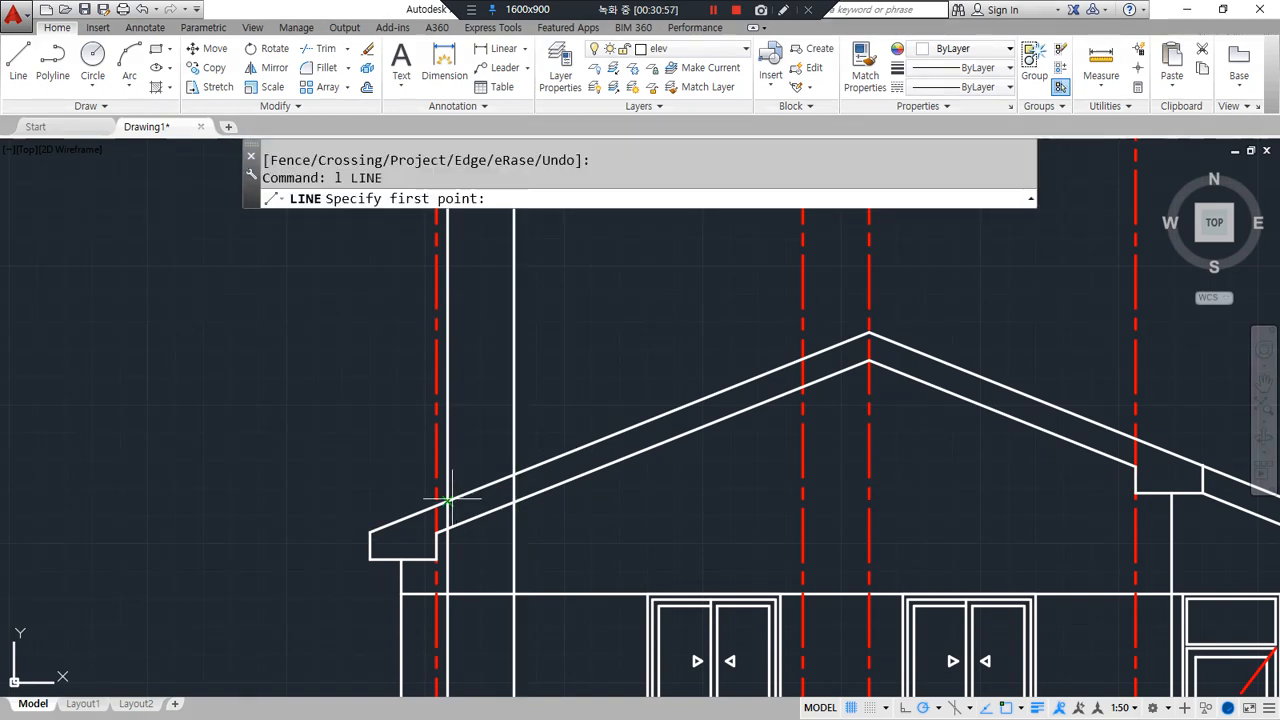
pyautogui.click(360, 501)
pyautogui.click(640, 501)
pyautogui.press('Escape')
# Offset the horizontal line at the roof 1100 upward for the chimney's top edge
pyautogui.write('o')
pyautogui.press('Return')
pyautogui.write('1100')
pyautogui.press('Return')
pyautogui.click(640, 501)
pyautogui.click(597, 350)
pyautogui.press('Return')
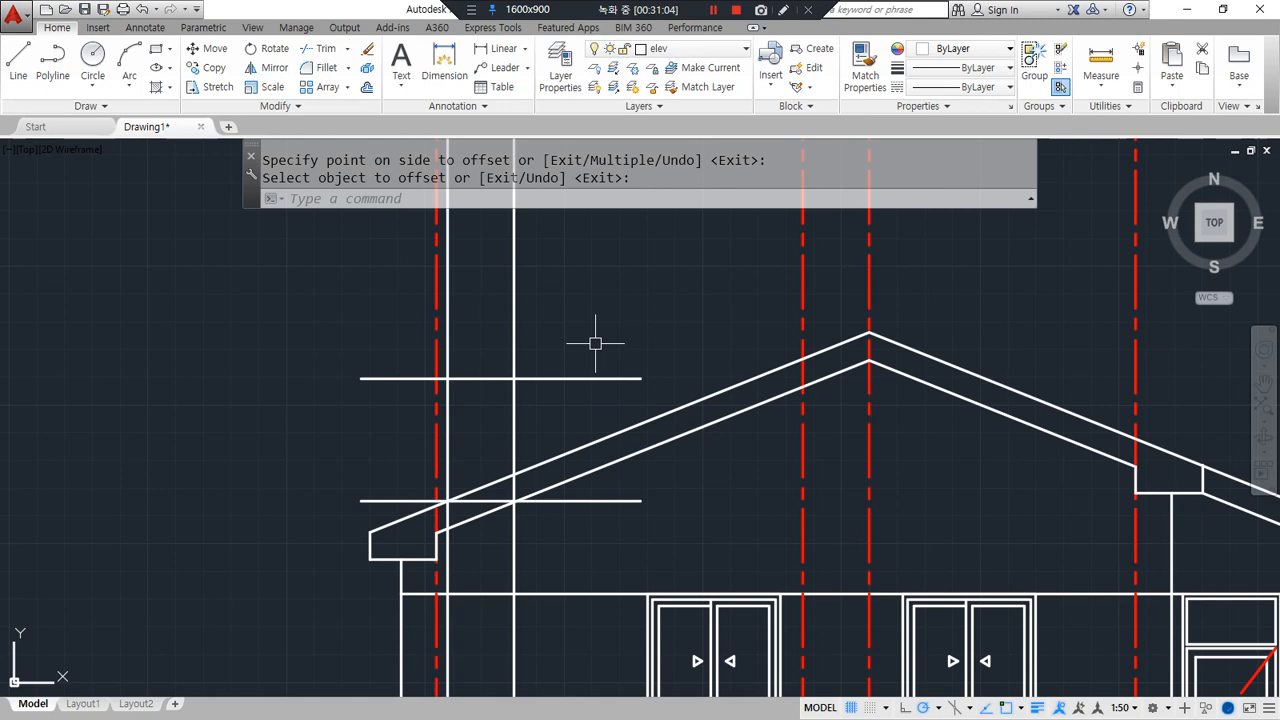
# Fillet the chimney's top line with its left and right edge lines into two square corners
pyautogui.write('f')
pyautogui.press('Return')
pyautogui.click(472, 378)
pyautogui.click(449, 398)
pyautogui.press('Return')
pyautogui.click(494, 378)
pyautogui.click(514, 440)
# Erase the horizontal reference line at the chimney's base on the roof
pyautogui.click(572, 501)
pyautogui.write('e')
pyautogui.press('Return')
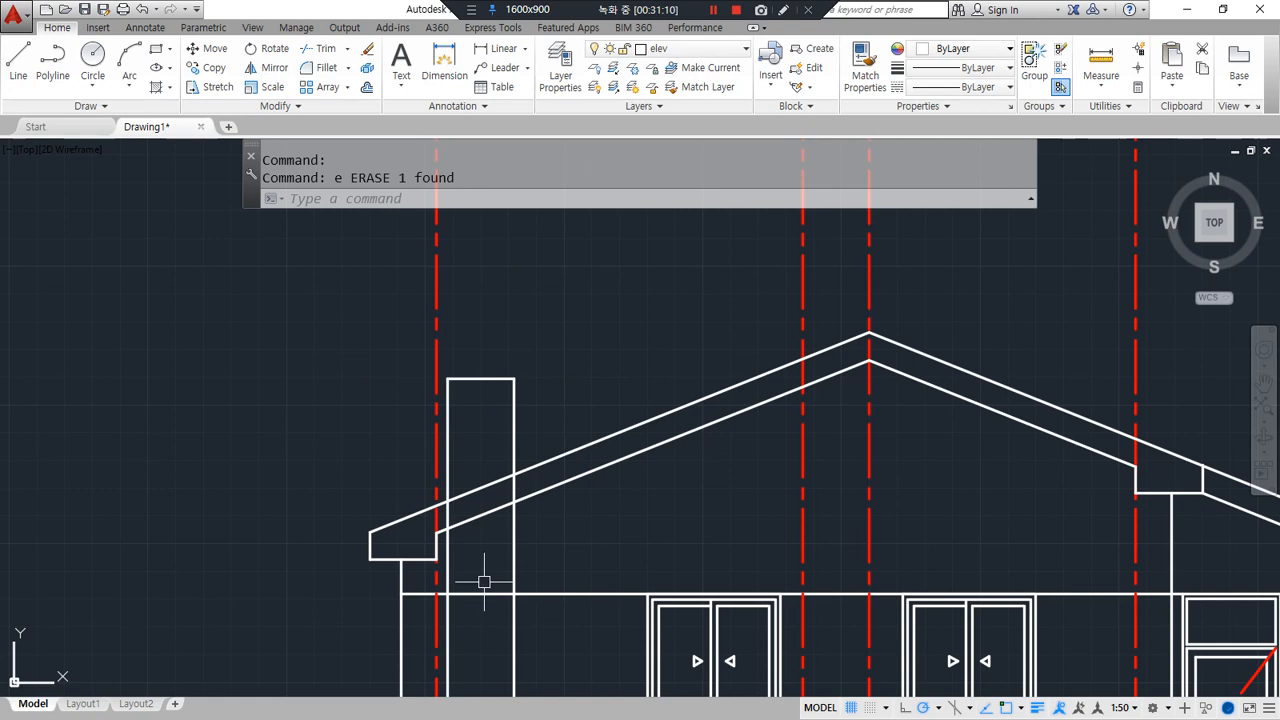
# Trim the two roof slope lines and the horizontal line at window-head level inside the chimney outline
pyautogui.write('tr')
pyautogui.press('Return')
pyautogui.press('Return')
pyautogui.click(496, 543)
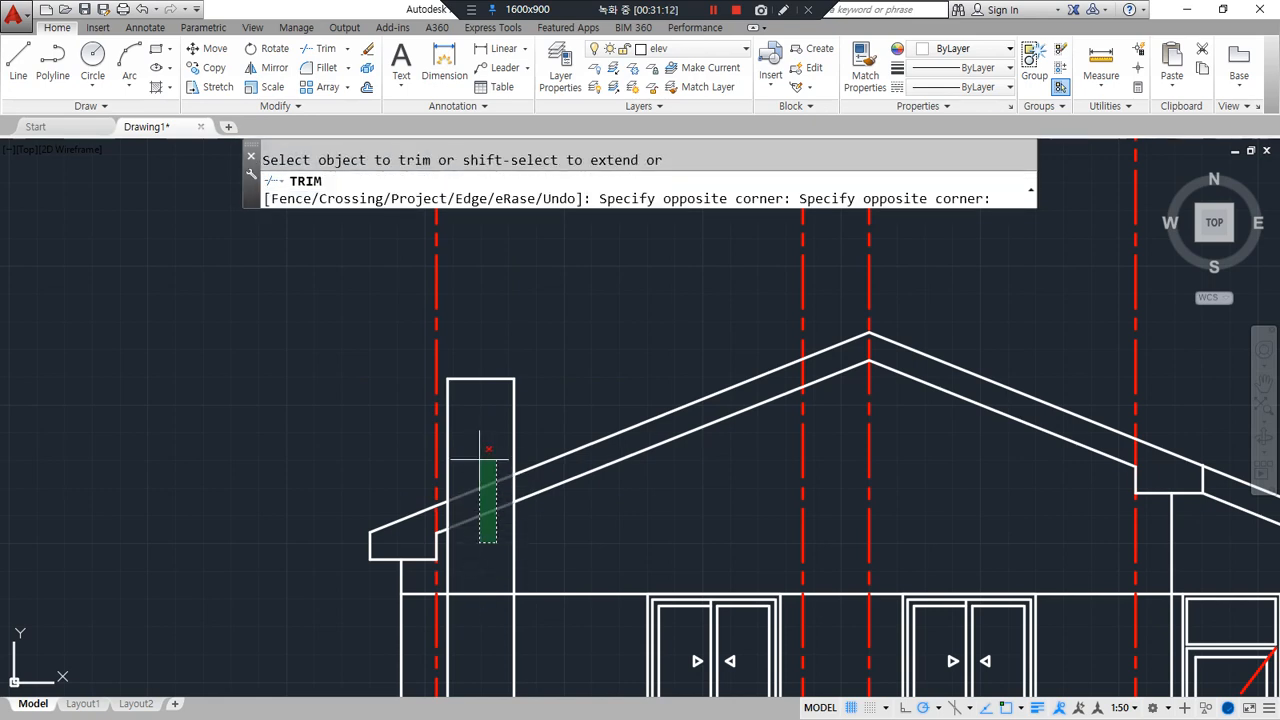
pyautogui.click(480, 452)
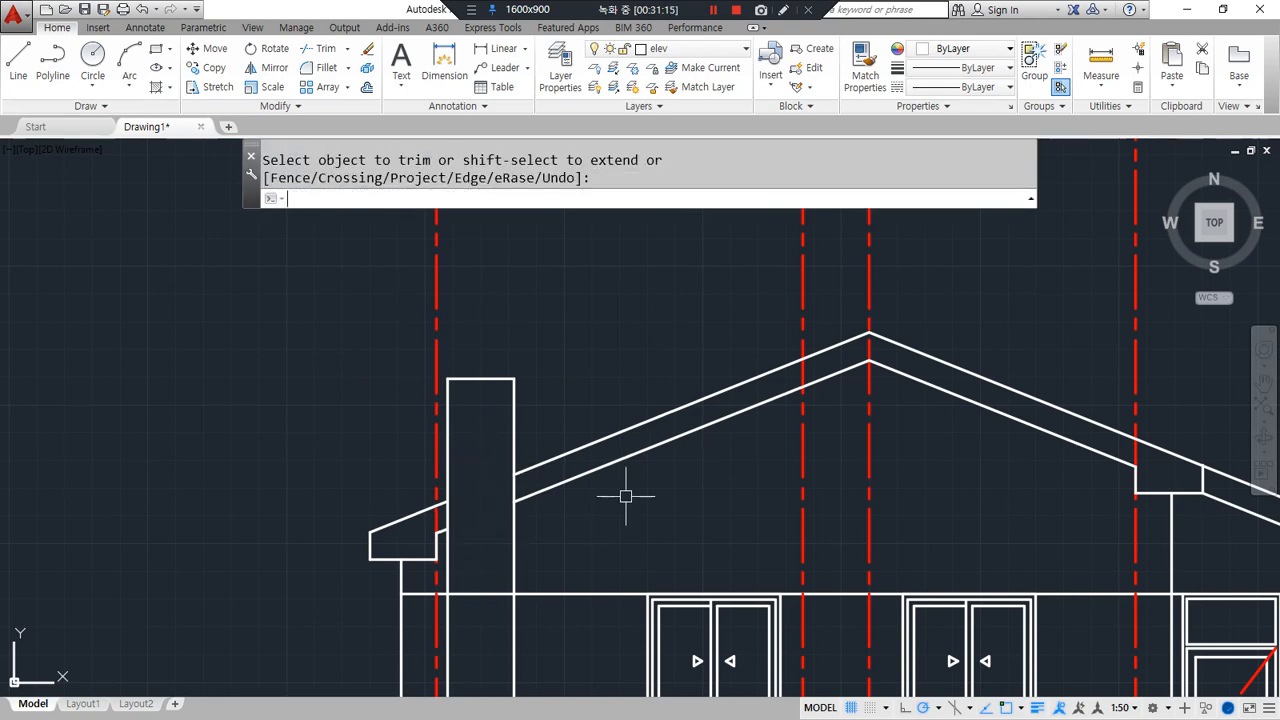
pyautogui.moveTo(495, 567); pyautogui.dragTo(480, 480, button='middle')
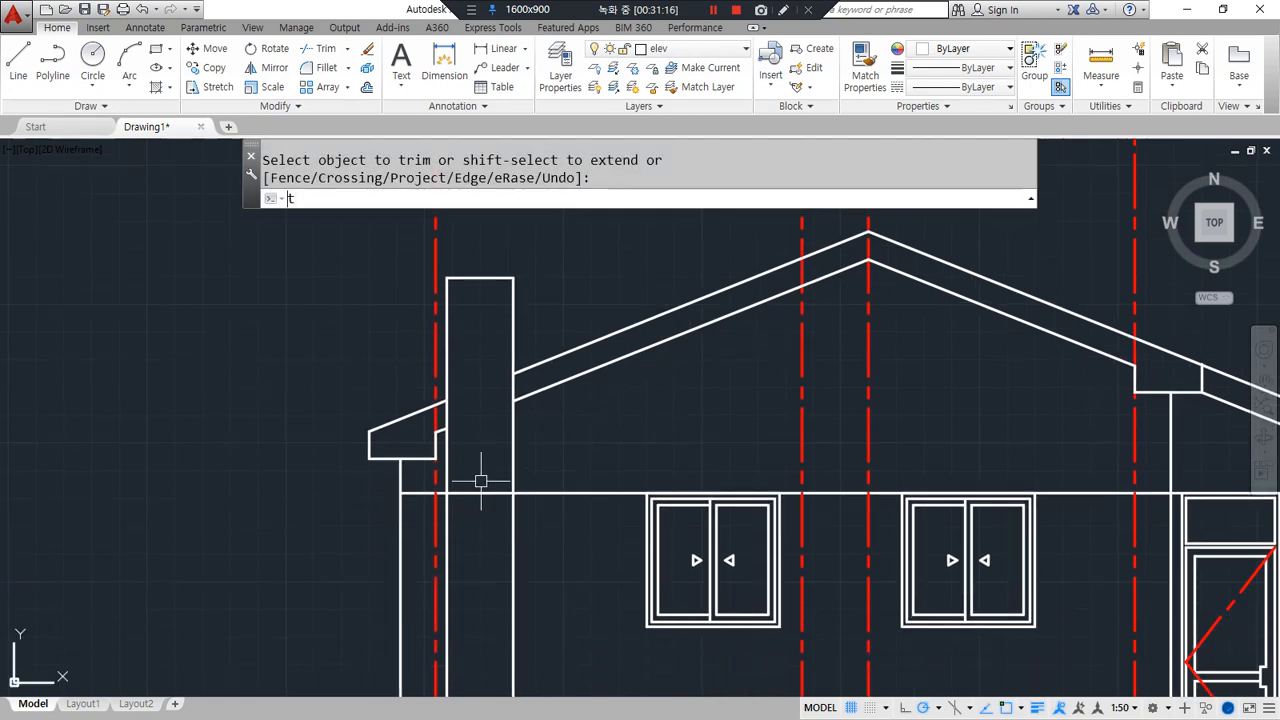
pyautogui.moveTo(556, 572)
pyautogui.mouseDown(button='middle')
pyautogui.moveTo(540, 434)
pyautogui.moveTo(543, 517)
pyautogui.mouseUp(button='middle')
pyautogui.moveTo(515, 566)
pyautogui.mouseDown()
pyautogui.moveTo(480, 550)
pyautogui.moveTo(443, 557)
pyautogui.moveTo(476, 443)
pyautogui.moveTo(474, 341)
pyautogui.moveTo(502, 302)
pyautogui.moveTo(538, 369)
pyautogui.mouseUp()
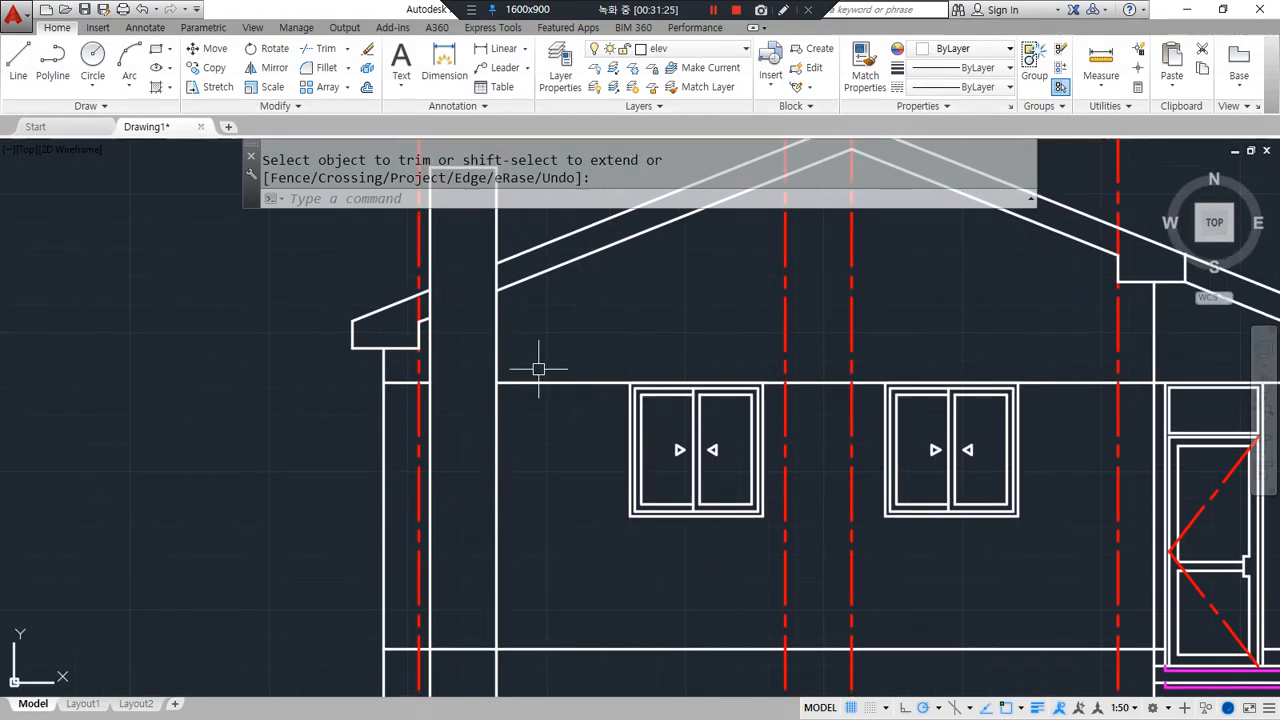
# Draw a rectangle 700 wide and 100 high above the chimney as its cap
pyautogui.moveTo(538, 369); pyautogui.dragTo(529, 543, button='middle')
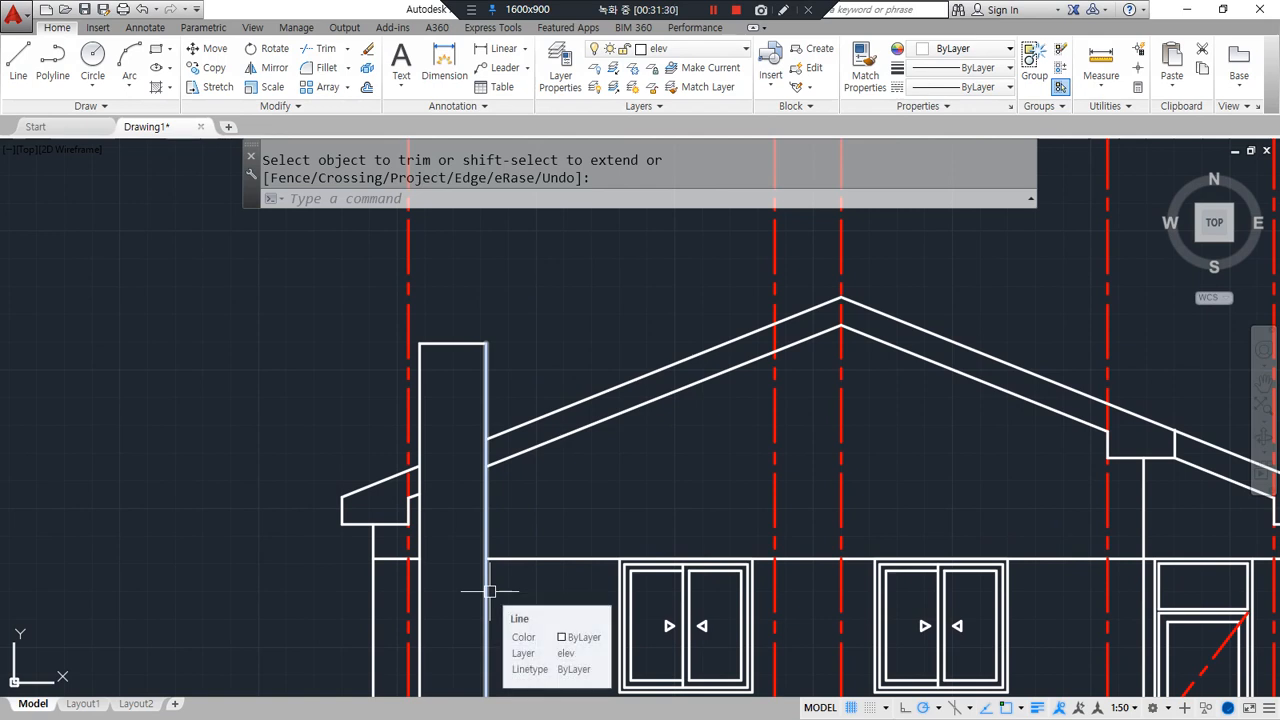
pyautogui.scroll(4, 466, 309)
pyautogui.write('rec')
pyautogui.press('Return')
pyautogui.click(431, 320)
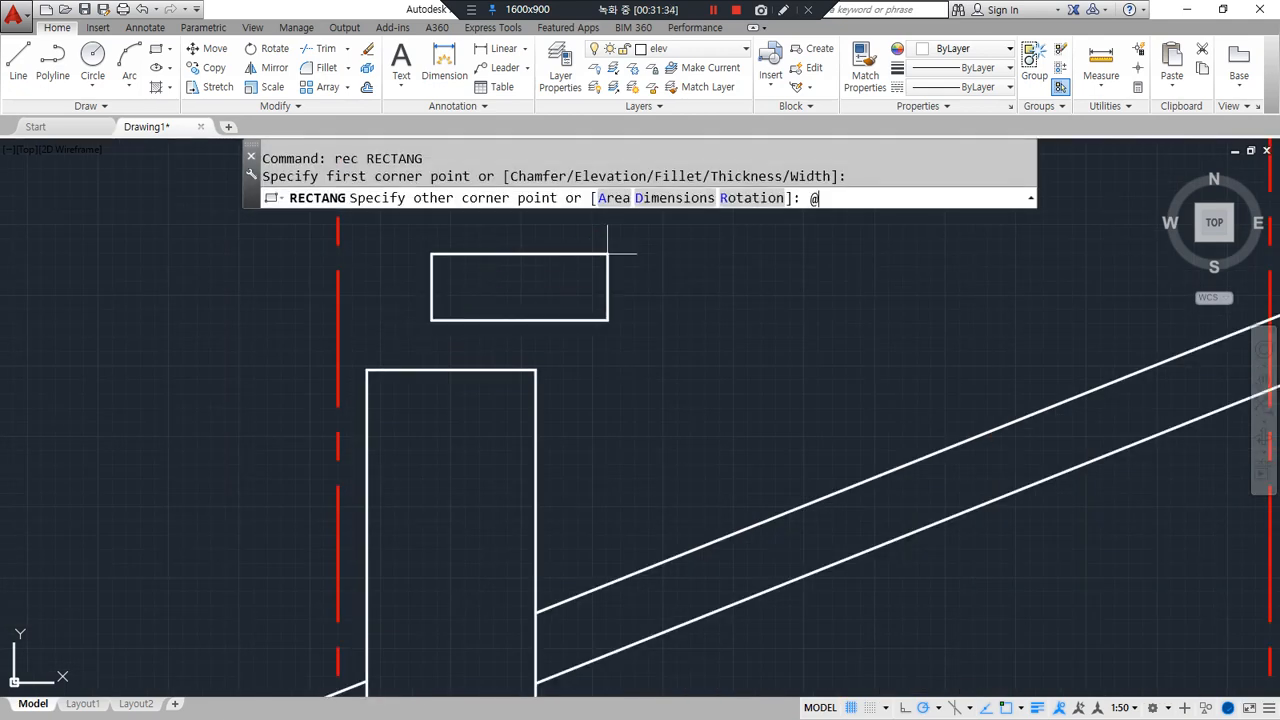
pyautogui.write('@700,100')
pyautogui.press('Return')
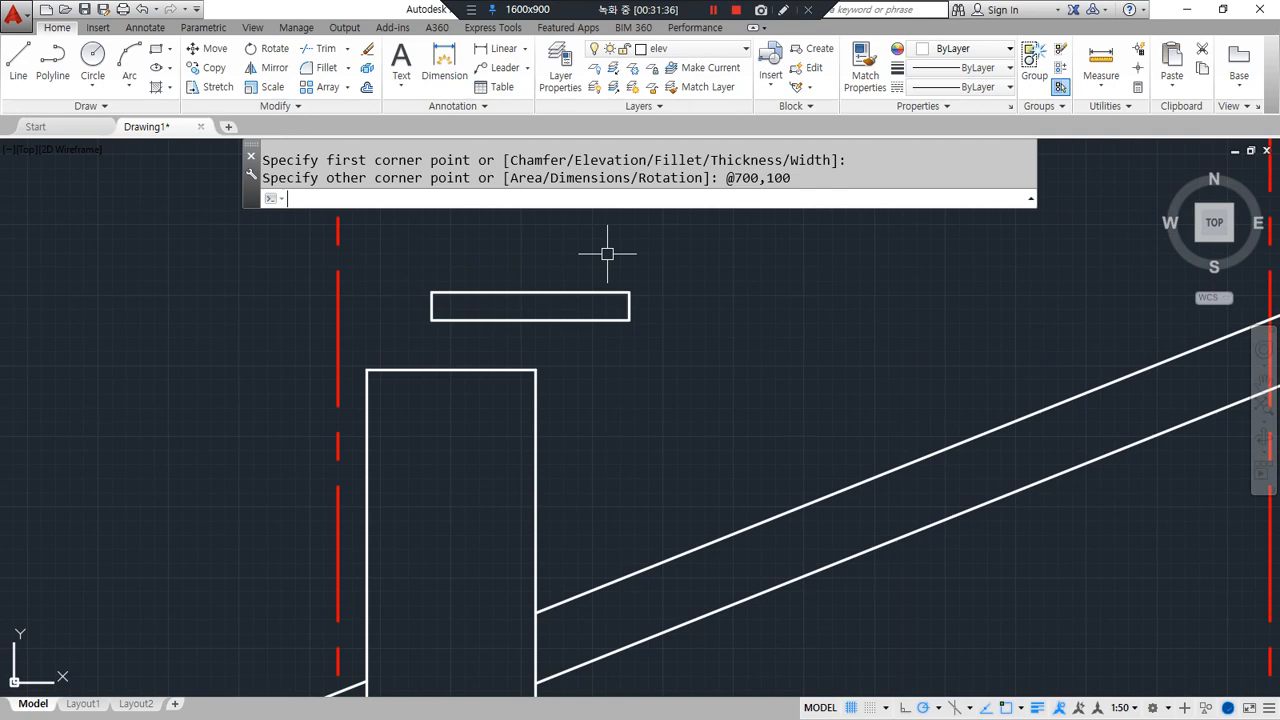
# Move the chimney cap so the midpoint of its bottom edge sits on the midpoint of the chimney's top line
pyautogui.write('m')
pyautogui.press('Return')
pyautogui.click(526, 320)
pyautogui.press('Return')
pyautogui.click(528, 320)
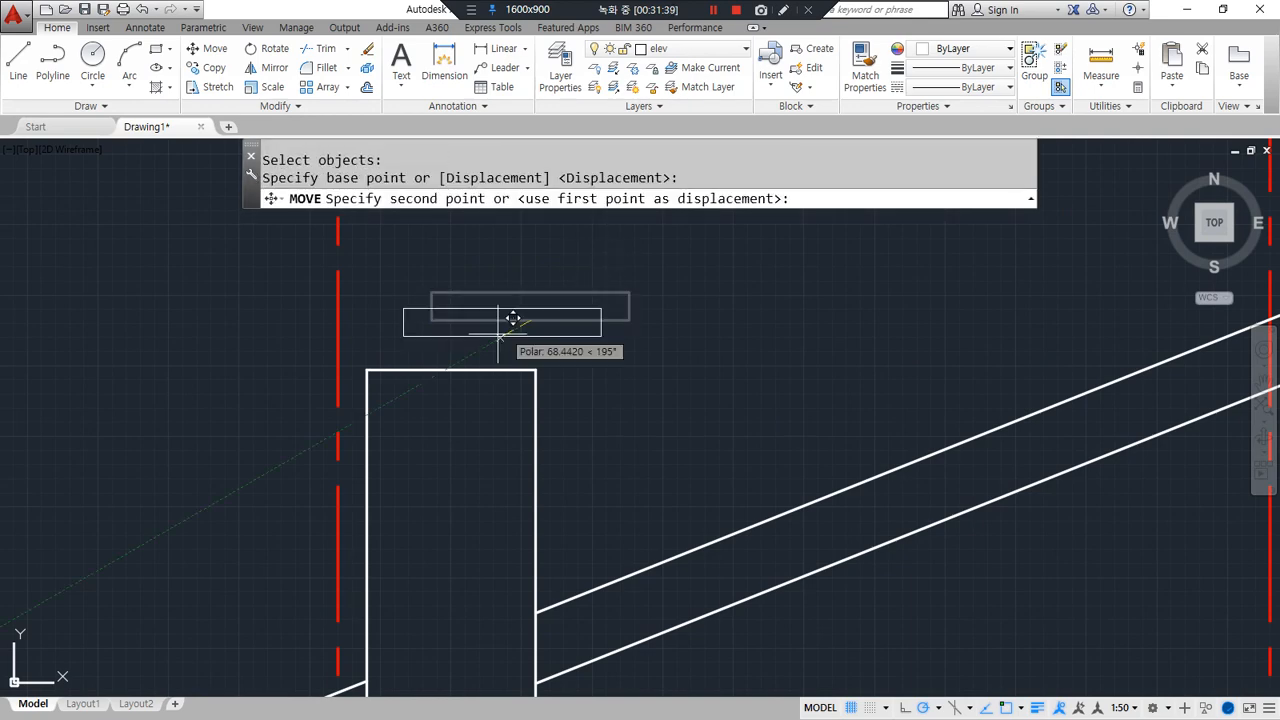
pyautogui.click(466, 369)
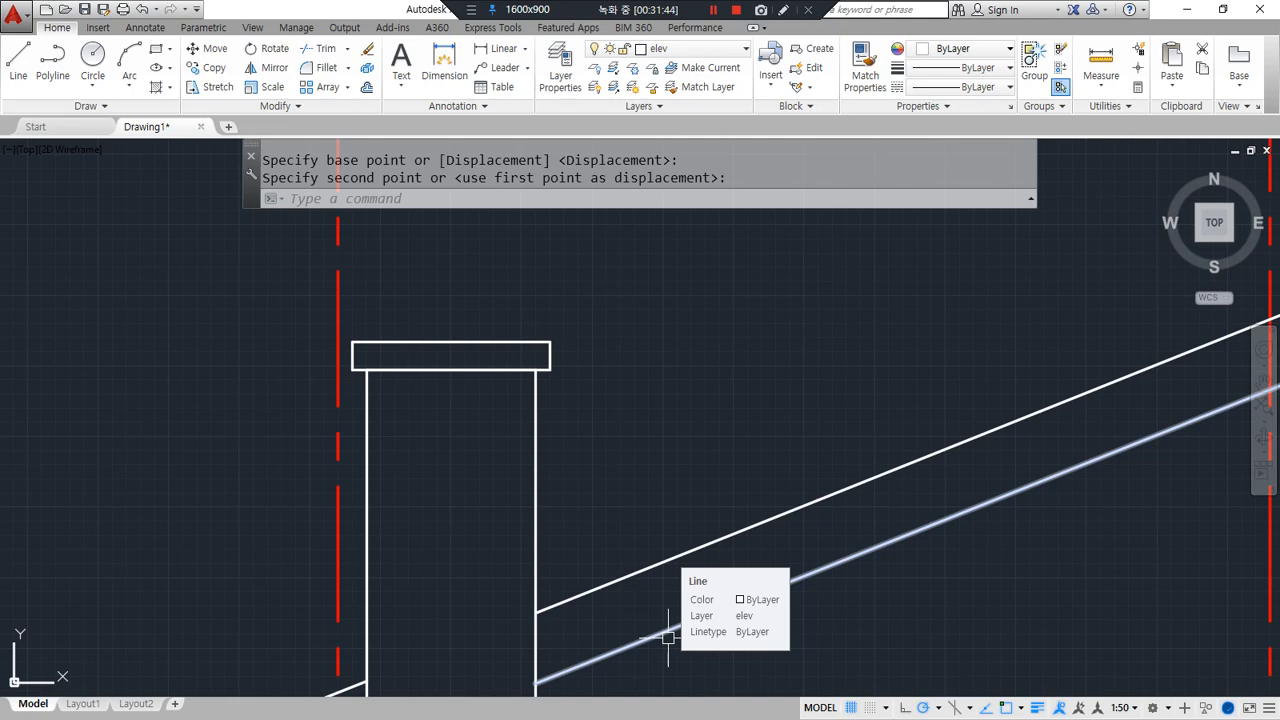
# Draw a rectangle 200 wide and 200 high beside the chimney
pyautogui.write('rec')
pyautogui.press('Return')
pyautogui.click(662, 423)
pyautogui.write('@')
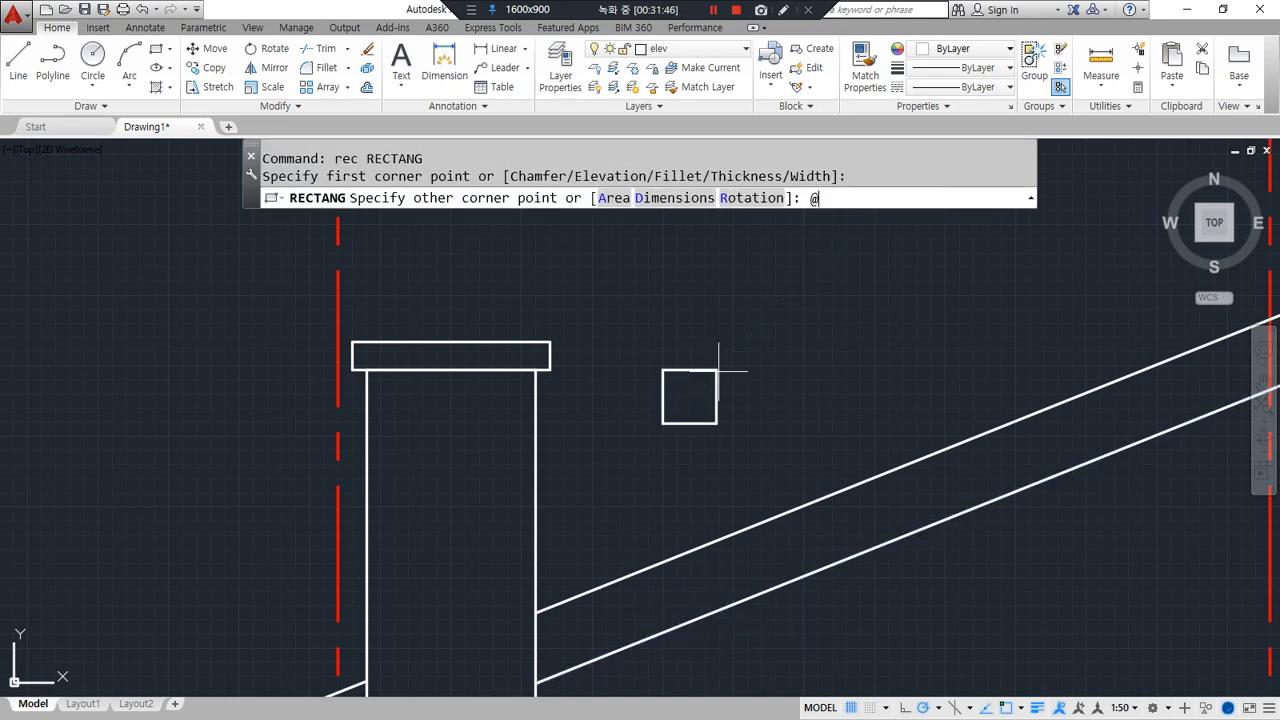
pyautogui.write('200,200')
pyautogui.press('Return')
# Move the 200 by 200 square by its top midpoint to the middle of the chimney's top line, directly under the cap
pyautogui.write('m')
pyautogui.press('Return')
pyautogui.click(687, 425)
pyautogui.press('Return')
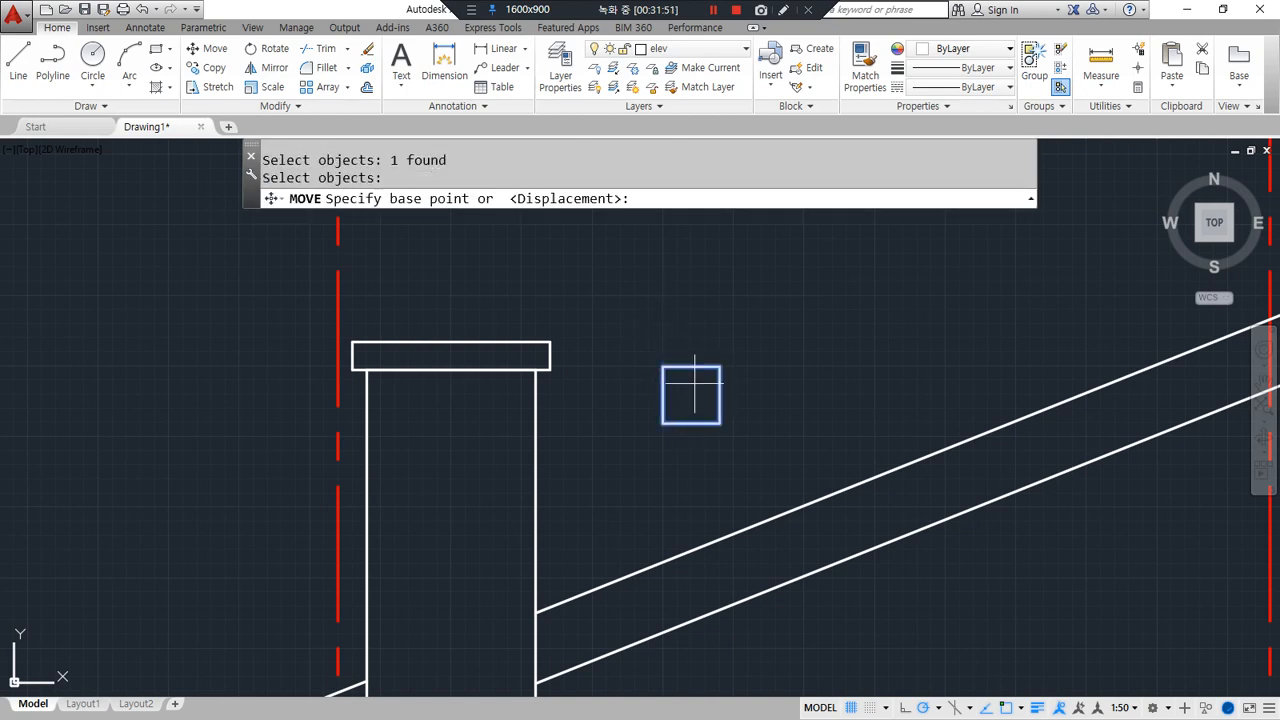
pyautogui.click(690, 367)
pyautogui.click(465, 358)
pyautogui.moveTo(616, 416); pyautogui.dragTo(620, 352, button='middle')
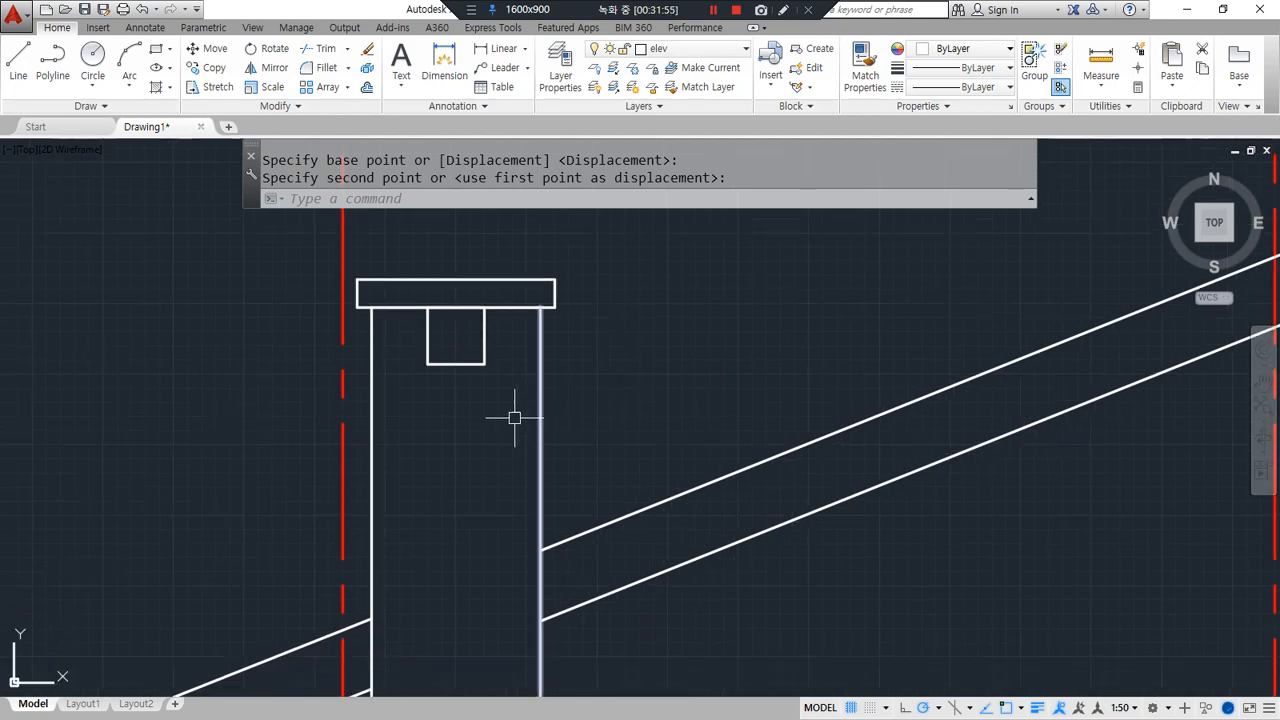
pyautogui.moveTo(452, 482)
pyautogui.mouseDown()
pyautogui.moveTo(578, 189)
pyautogui.moveTo(434, 468)
pyautogui.mouseUp()
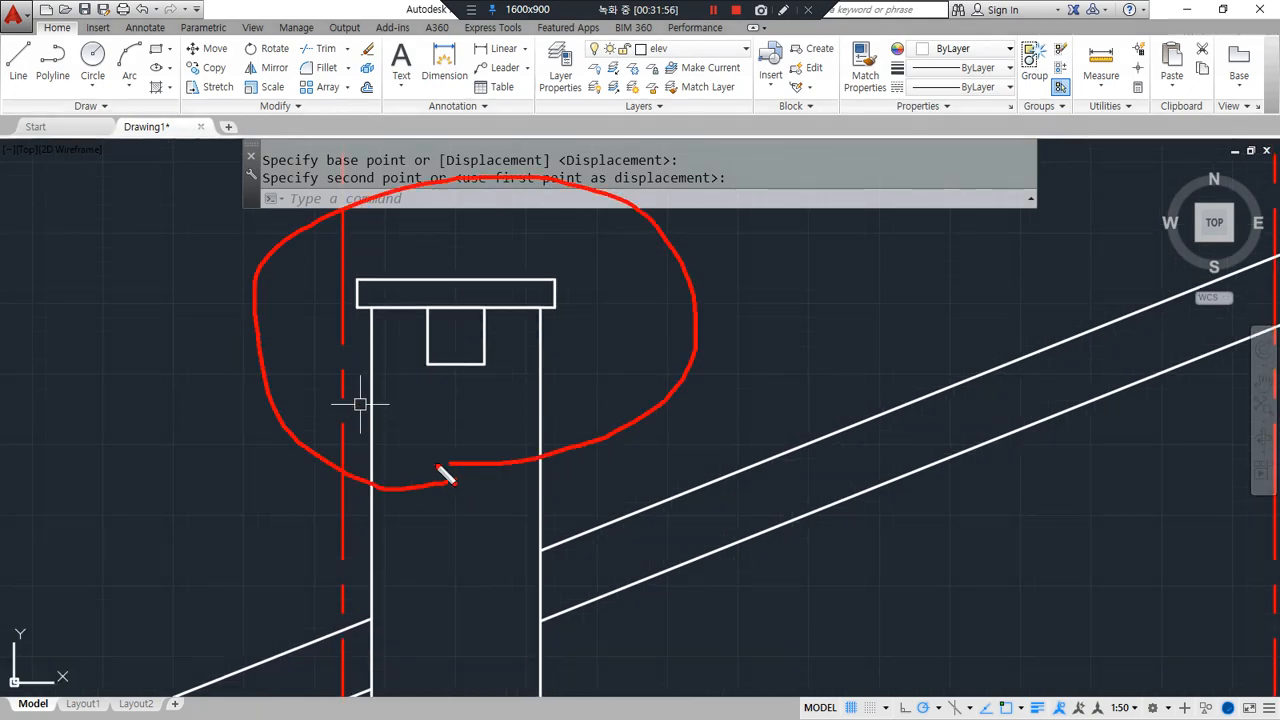
pyautogui.scroll(-5, 489, 443)
pyautogui.moveTo(559, 456); pyautogui.dragTo(336, 362, button='middle')
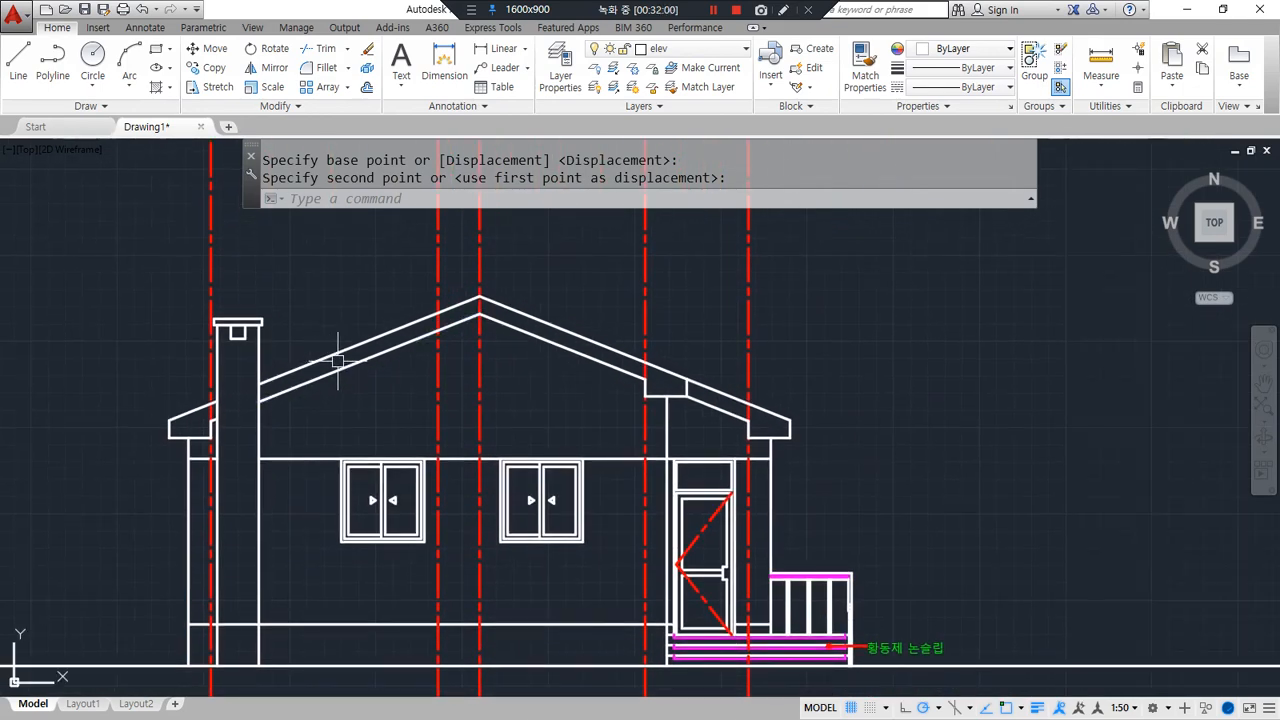
pyautogui.moveTo(850, 442)
pyautogui.mouseDown()
pyautogui.moveTo(500, 326)
pyautogui.moveTo(170, 432)
pyautogui.moveTo(530, 226)
pyautogui.moveTo(812, 432)
pyautogui.mouseUp()
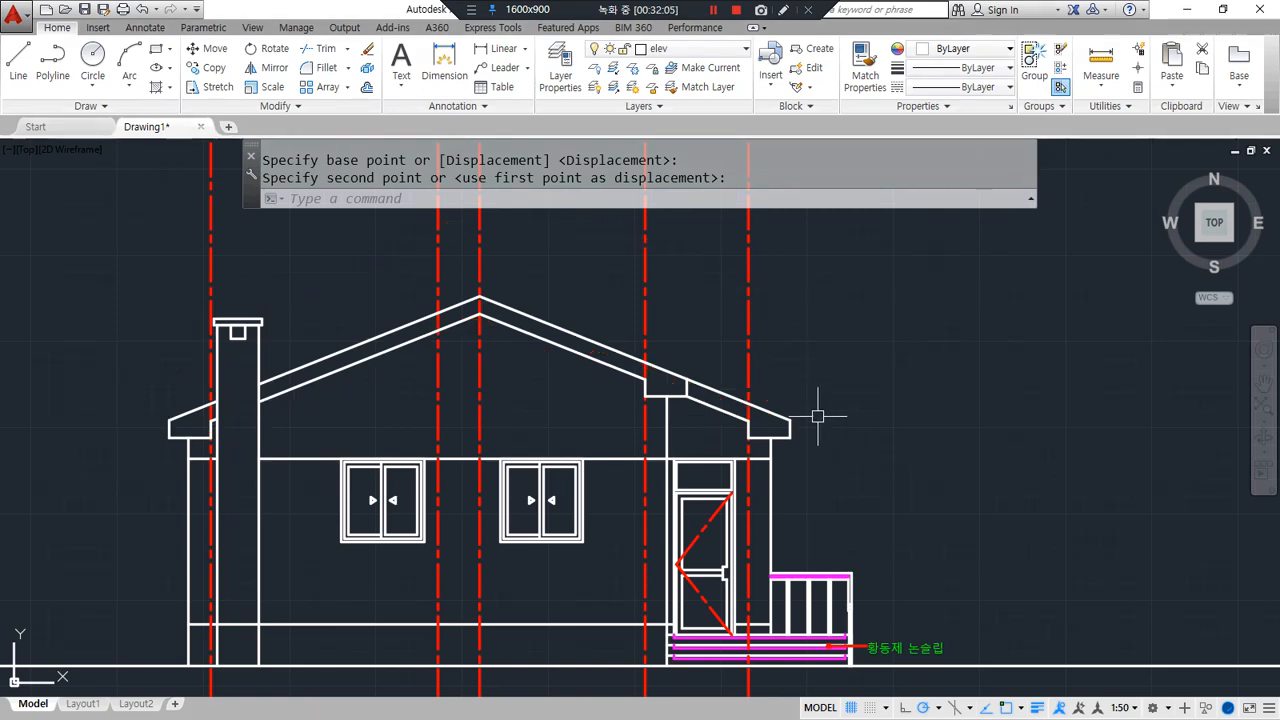
pyautogui.scroll(4, 184, 341)
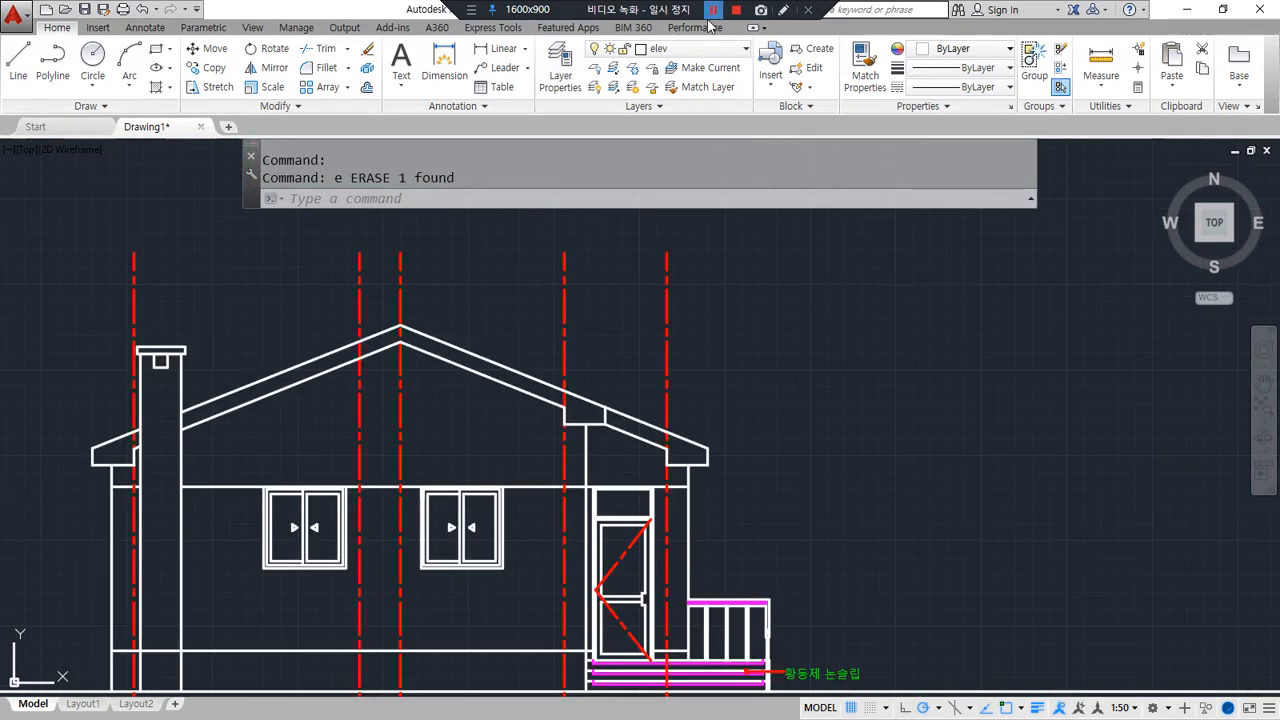
pyautogui.moveTo(738, 463)
pyautogui.mouseDown()
pyautogui.moveTo(586, 449)
pyautogui.moveTo(663, 329)
pyautogui.moveTo(748, 466)
pyautogui.mouseUp()
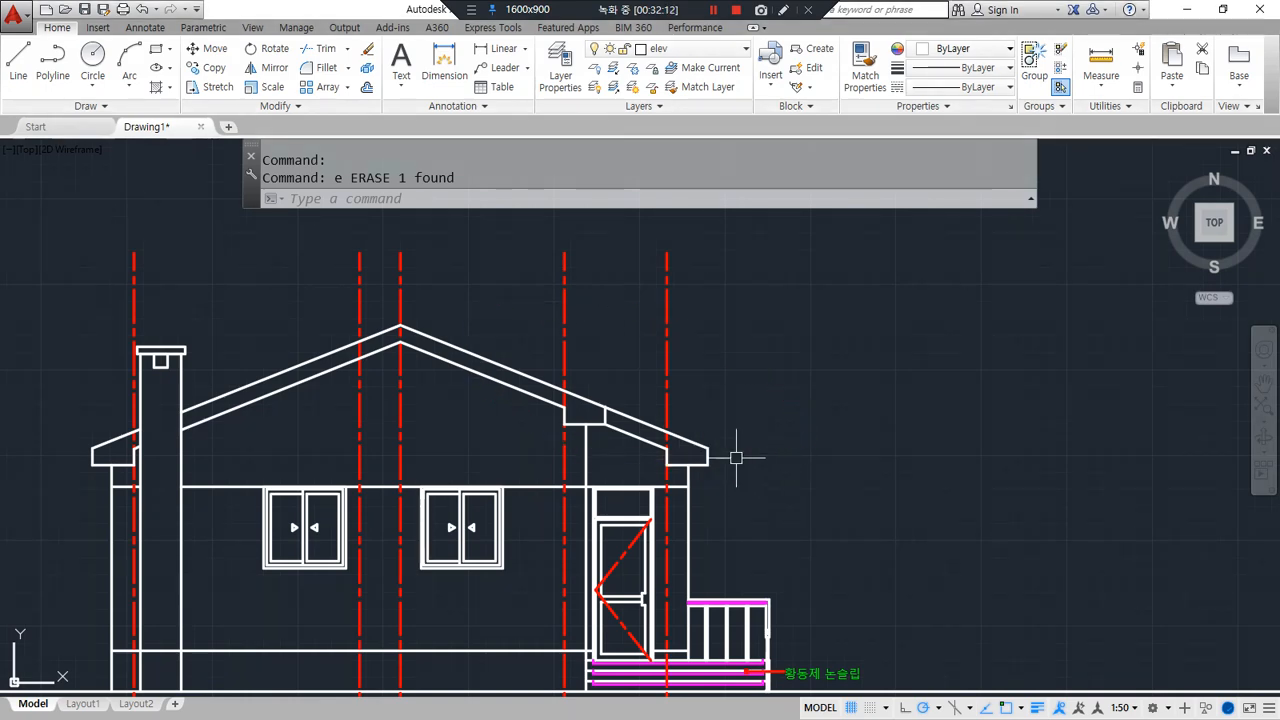
# Draw a closed polyline roof tile beside the right eave: 60 down, 300 to the left, 80 up, then closed
pyautogui.scroll(4, 737, 451)
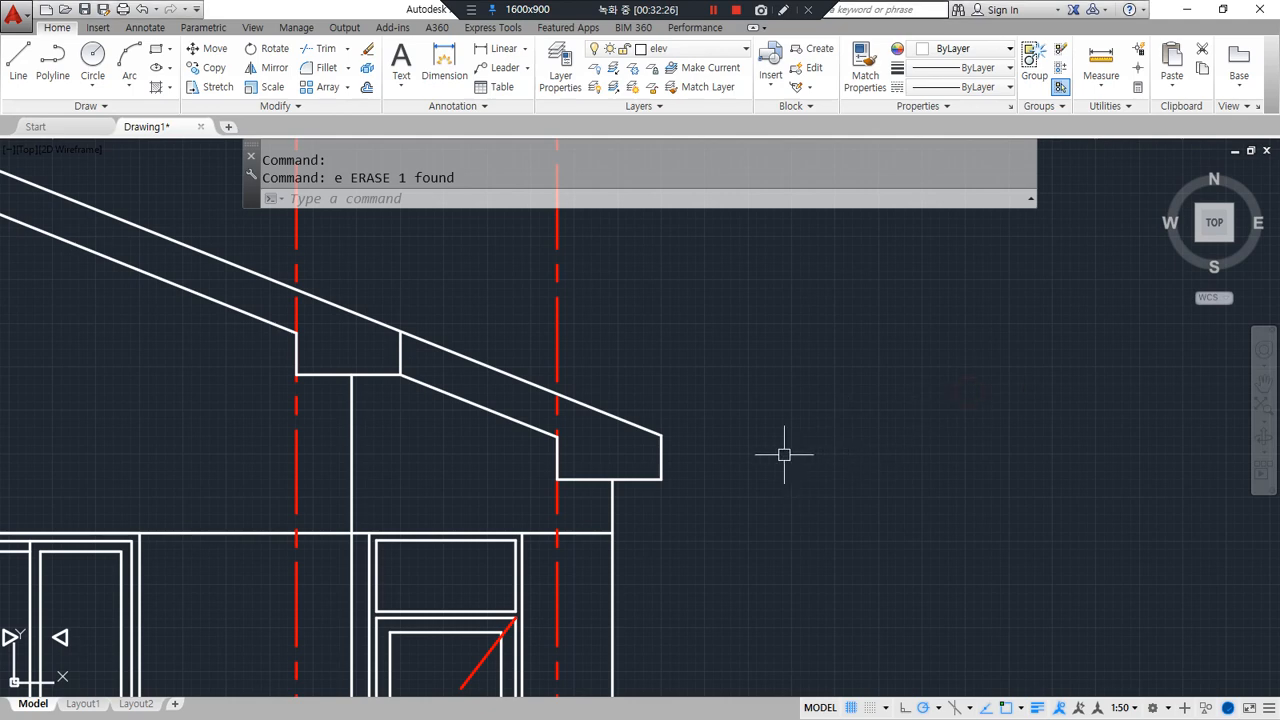
pyautogui.write('pl')
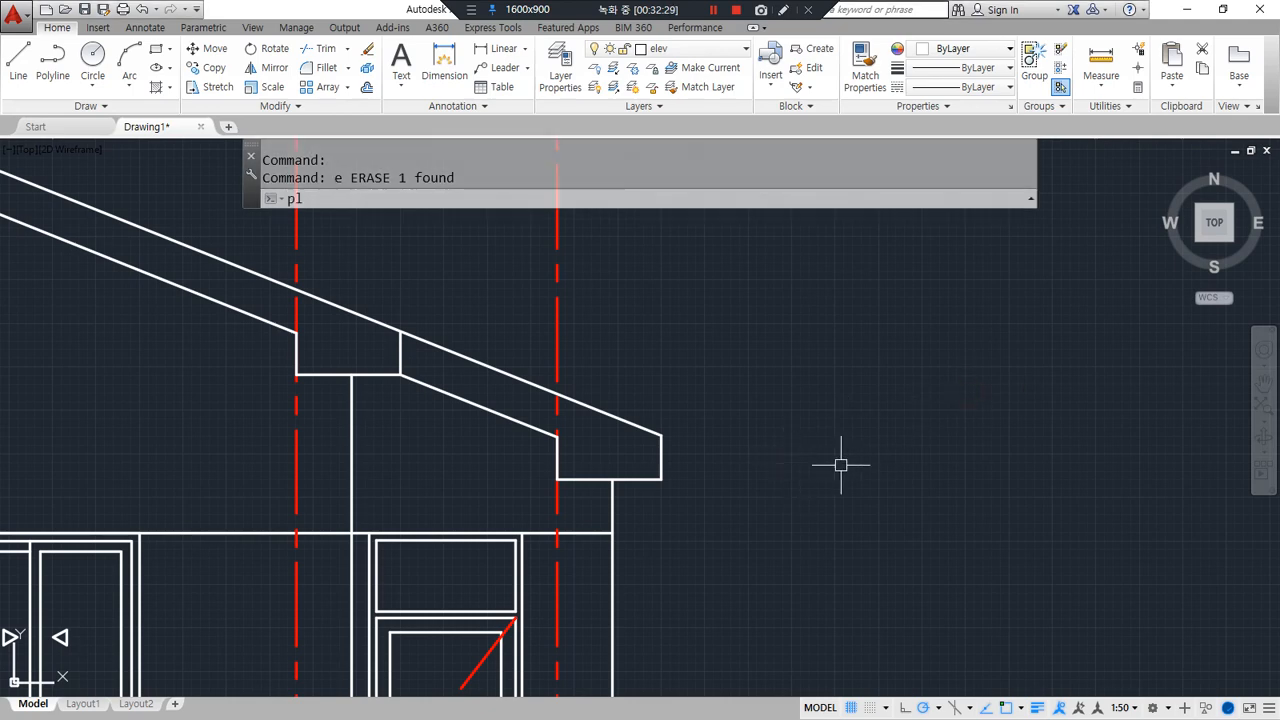
pyautogui.press('Return')
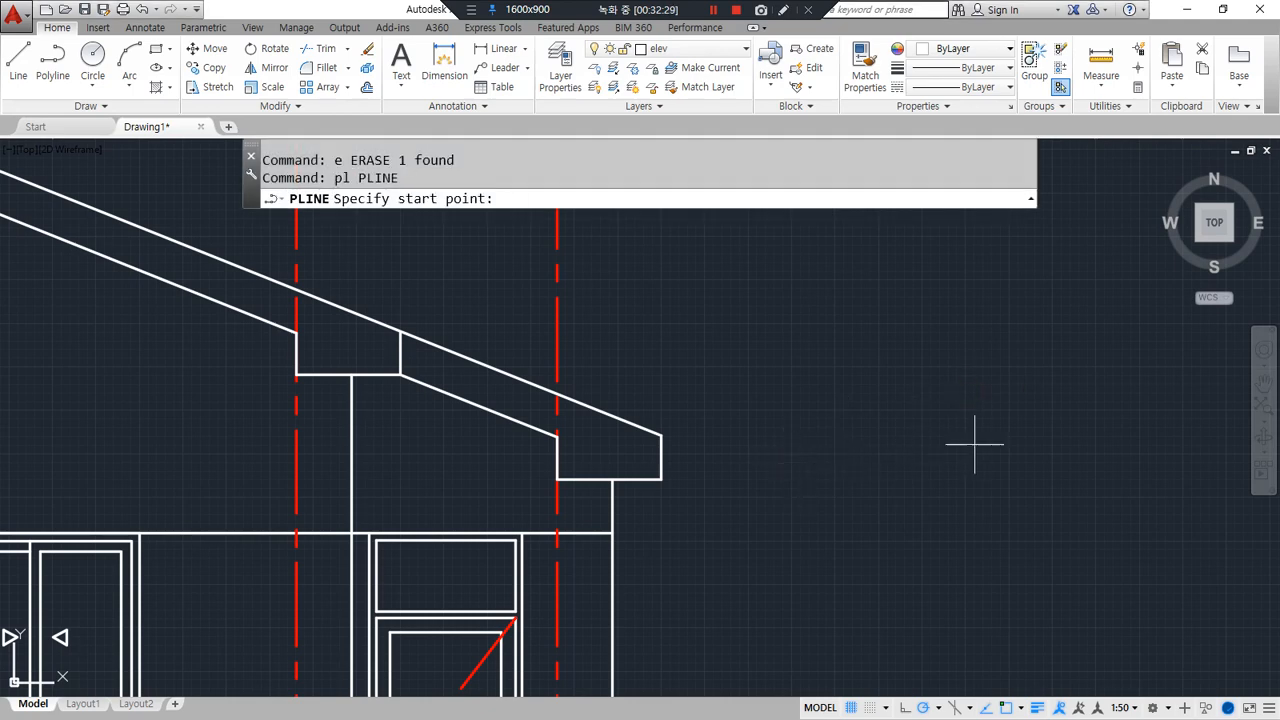
pyautogui.click(803, 392)
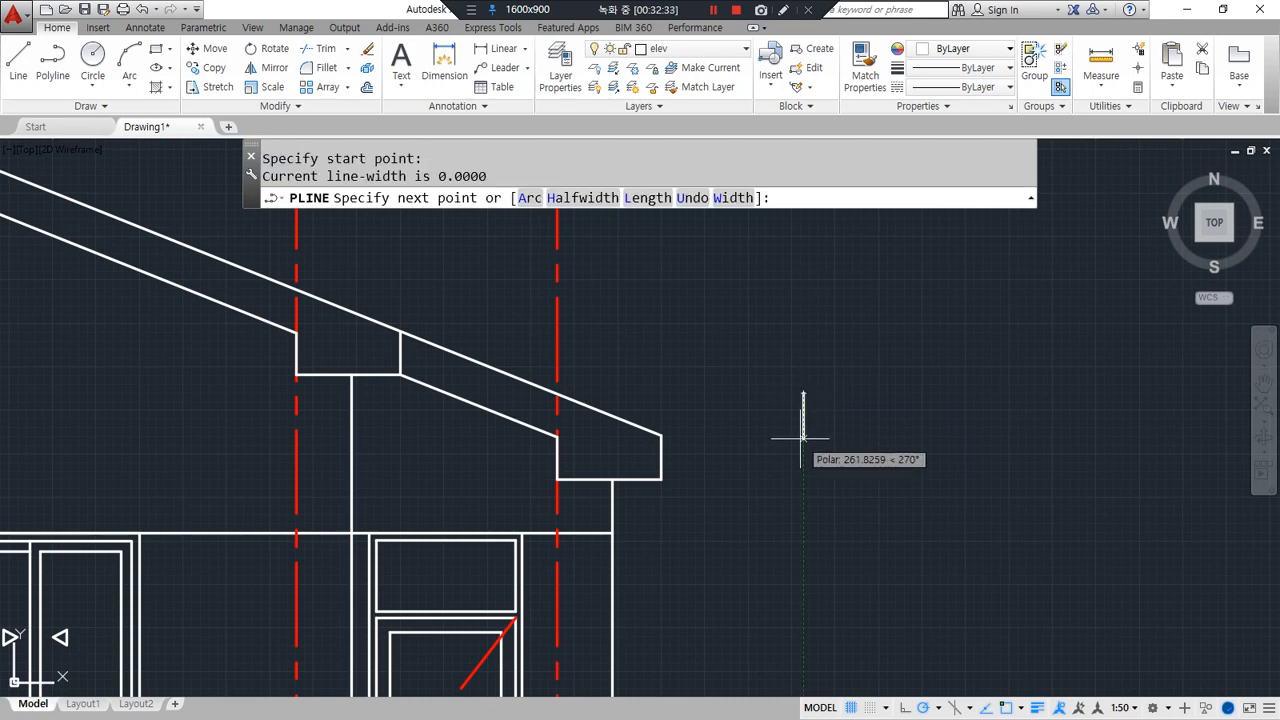
pyautogui.write('60')
pyautogui.press('Return')
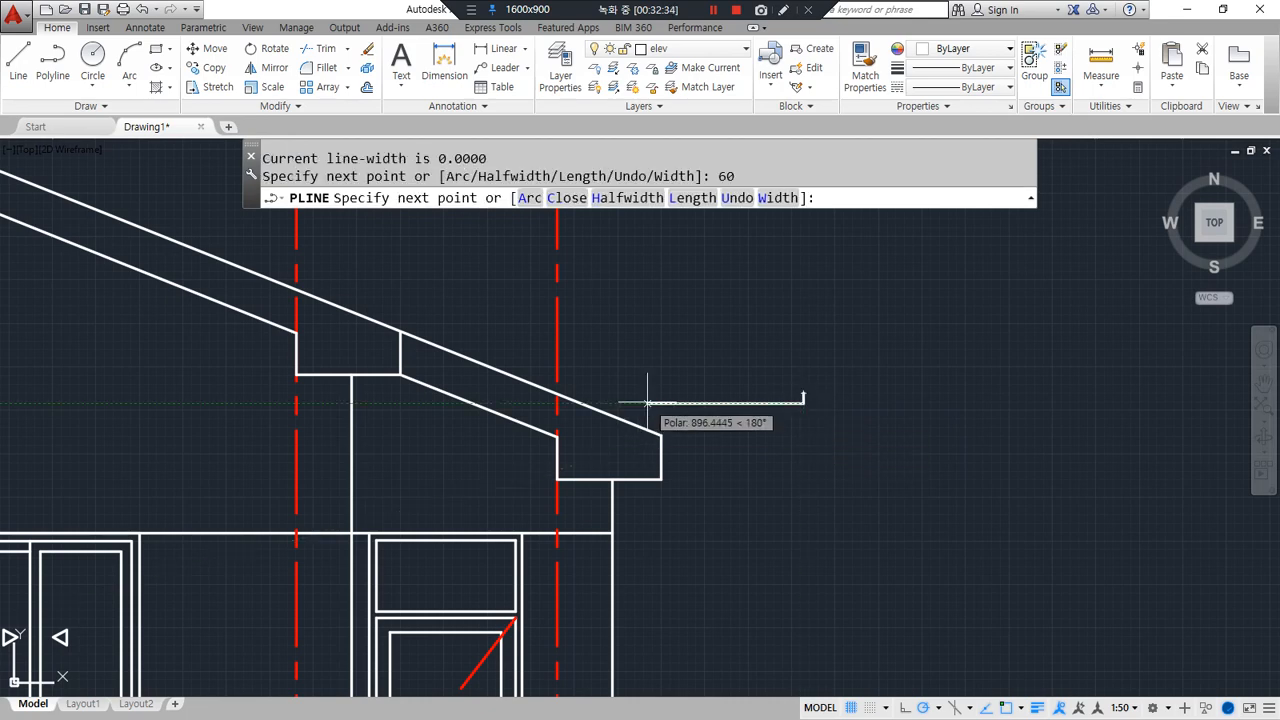
pyautogui.write('300')
pyautogui.press('Return')
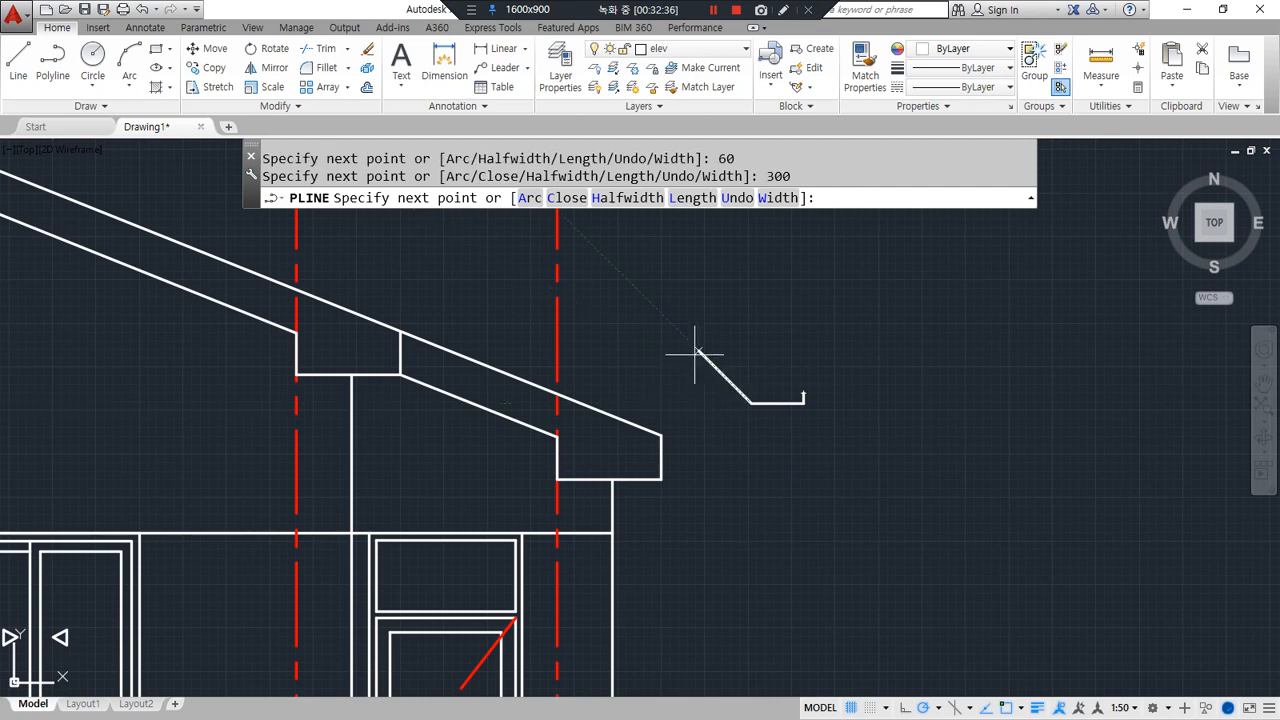
pyautogui.write('80')
pyautogui.press('Return')
pyautogui.write('c')
pyautogui.press('Return')
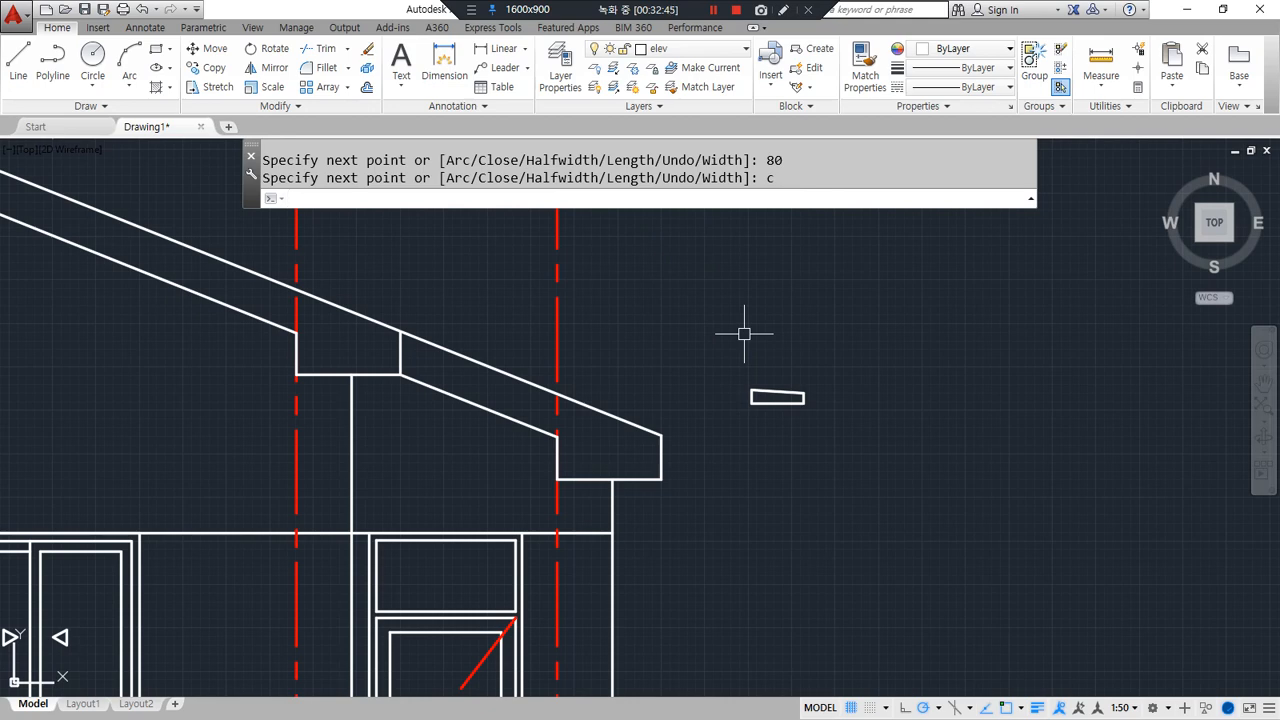
# Mirror the roof tile about a vertical line through its lower right corner, erasing the source object
pyautogui.scroll(3, 870, 375)
pyautogui.moveTo(577, 492); pyautogui.dragTo(663, 509, button='middle')
pyautogui.scroll(2, 663, 509)
pyautogui.moveTo(866, 416)
pyautogui.mouseDown()
pyautogui.moveTo(882, 466)
pyautogui.moveTo(842, 540)
pyautogui.moveTo(666, 466)
pyautogui.moveTo(630, 390)
pyautogui.mouseUp()
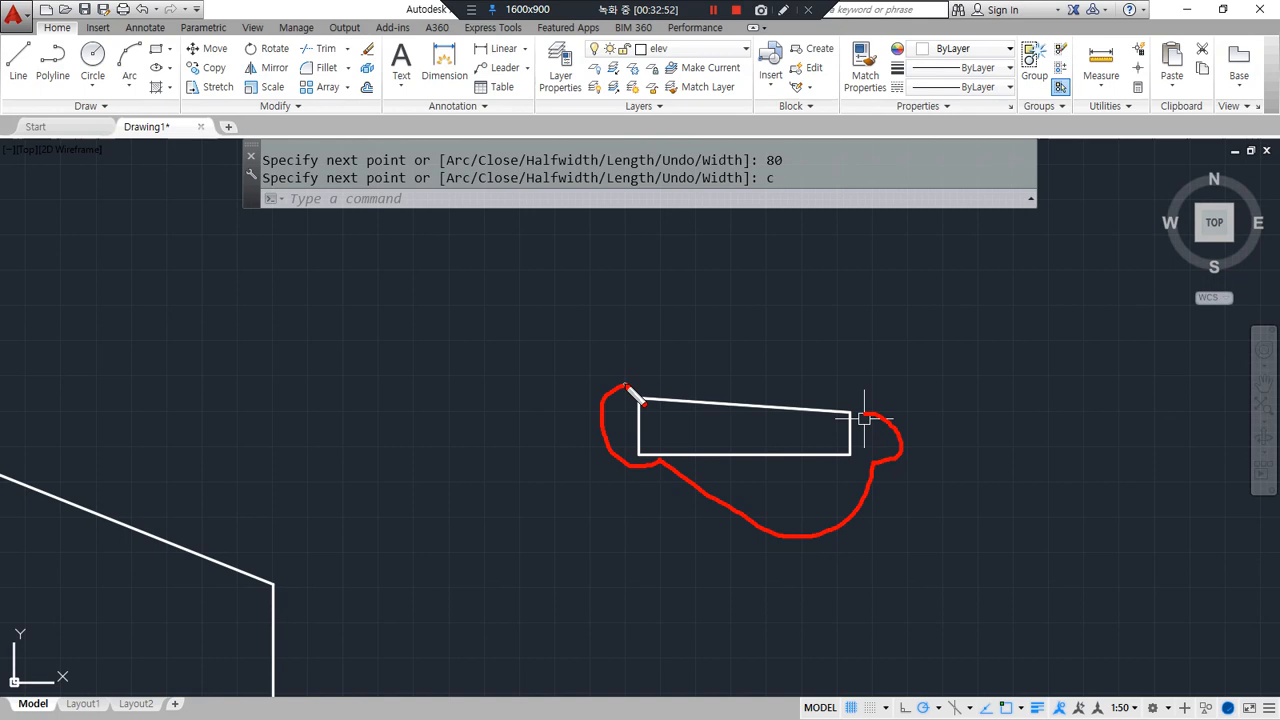
pyautogui.press('Escape')
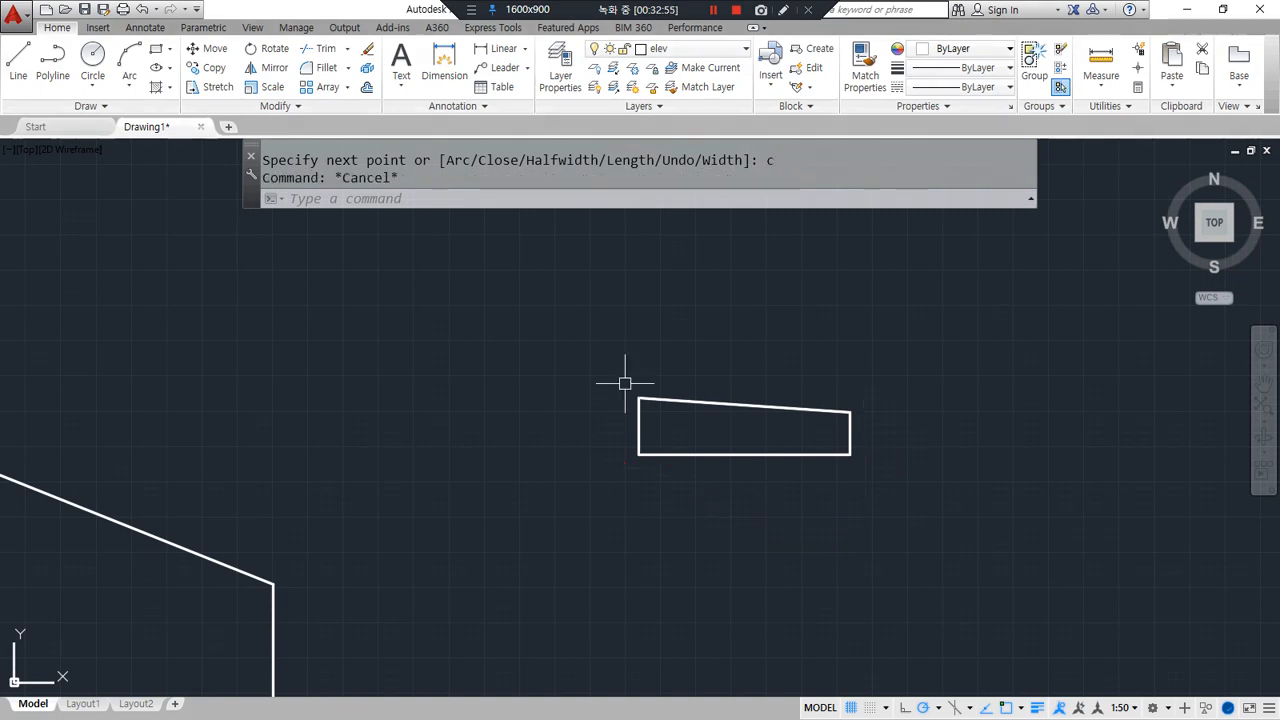
pyautogui.write('mi')
pyautogui.press('Return')
pyautogui.click(856, 484)
pyautogui.click(619, 397)
pyautogui.press('Return')
pyautogui.click(850, 455)
pyautogui.click(842, 349)
pyautogui.write('y')
pyautogui.press('Return')
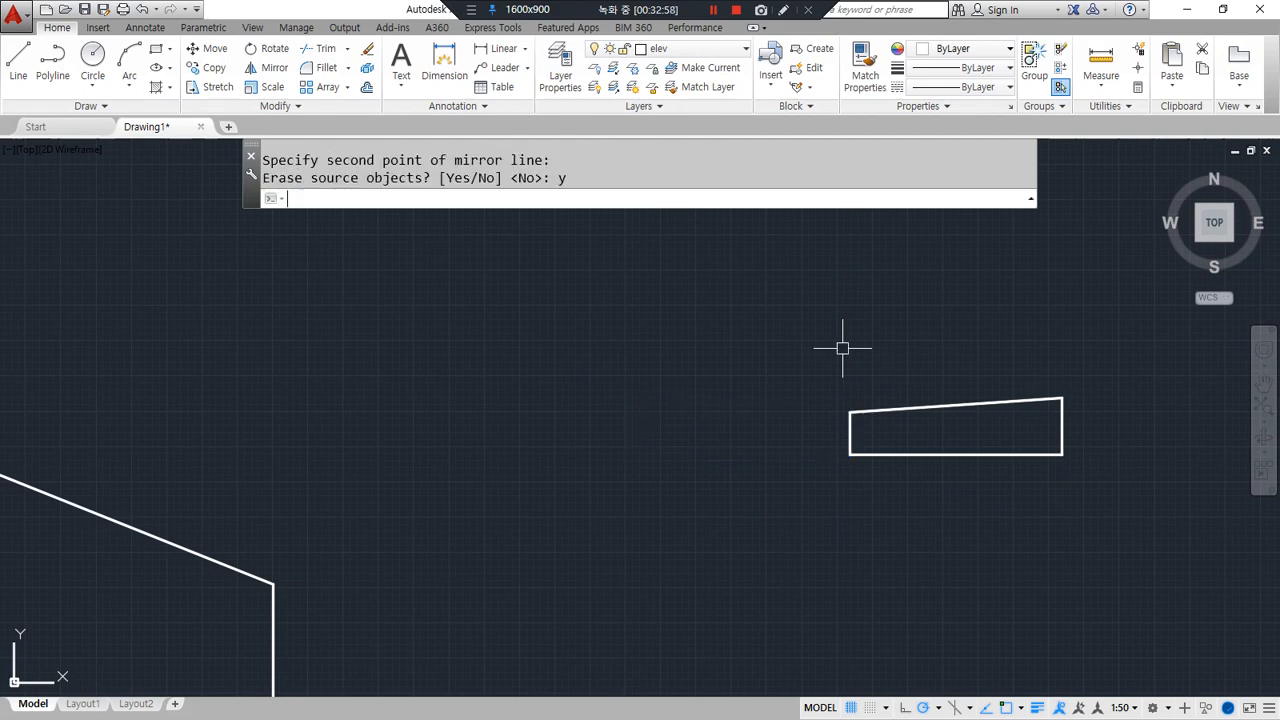
pyautogui.moveTo(1078, 488)
pyautogui.mouseDown()
pyautogui.moveTo(1131, 371)
pyautogui.moveTo(1089, 491)
pyautogui.mouseUp()
pyautogui.moveTo(852, 490)
pyautogui.mouseDown()
pyautogui.moveTo(918, 466)
pyautogui.moveTo(876, 502)
pyautogui.mouseUp()
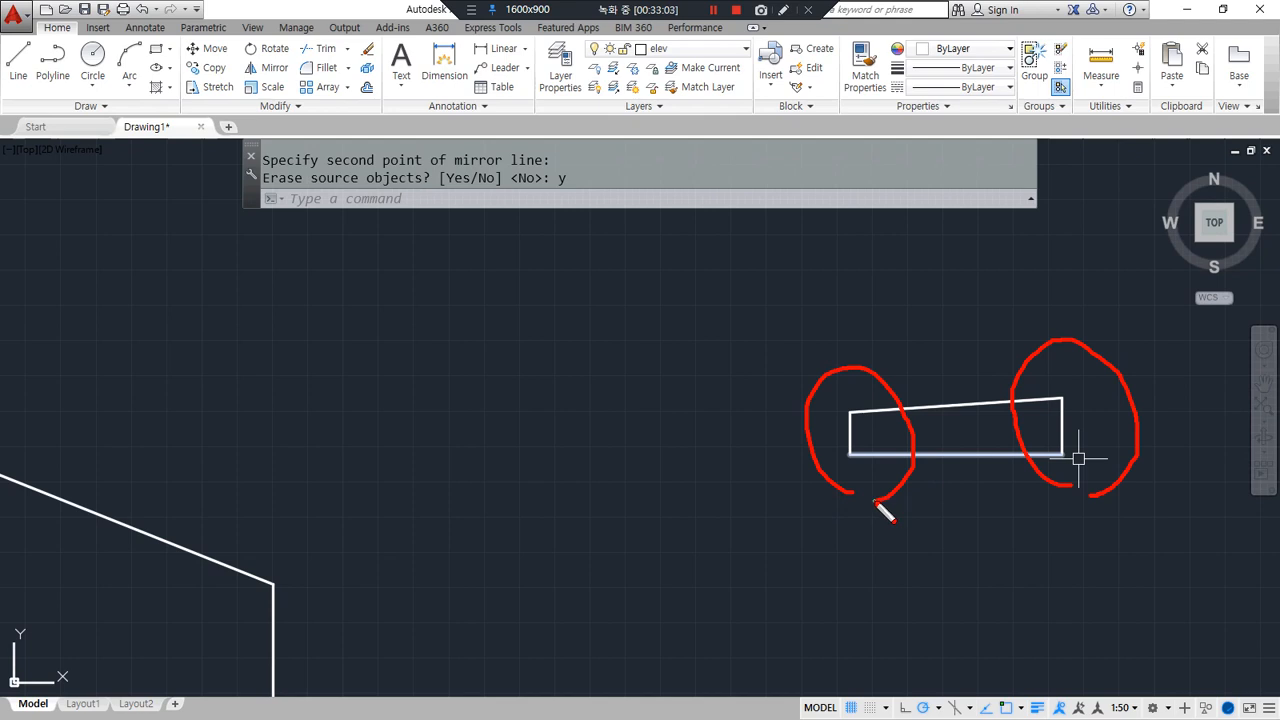
pyautogui.press('Escape')
pyautogui.moveTo(1073, 378)
pyautogui.mouseDown()
pyautogui.moveTo(1002, 427)
pyautogui.moveTo(1032, 446)
pyautogui.mouseUp()
pyautogui.moveTo(1115, 408); pyautogui.dragTo(1041, 477)
pyautogui.moveTo(851, 491)
pyautogui.mouseDown()
pyautogui.moveTo(883, 498)
pyautogui.moveTo(872, 503)
pyautogui.mouseUp()
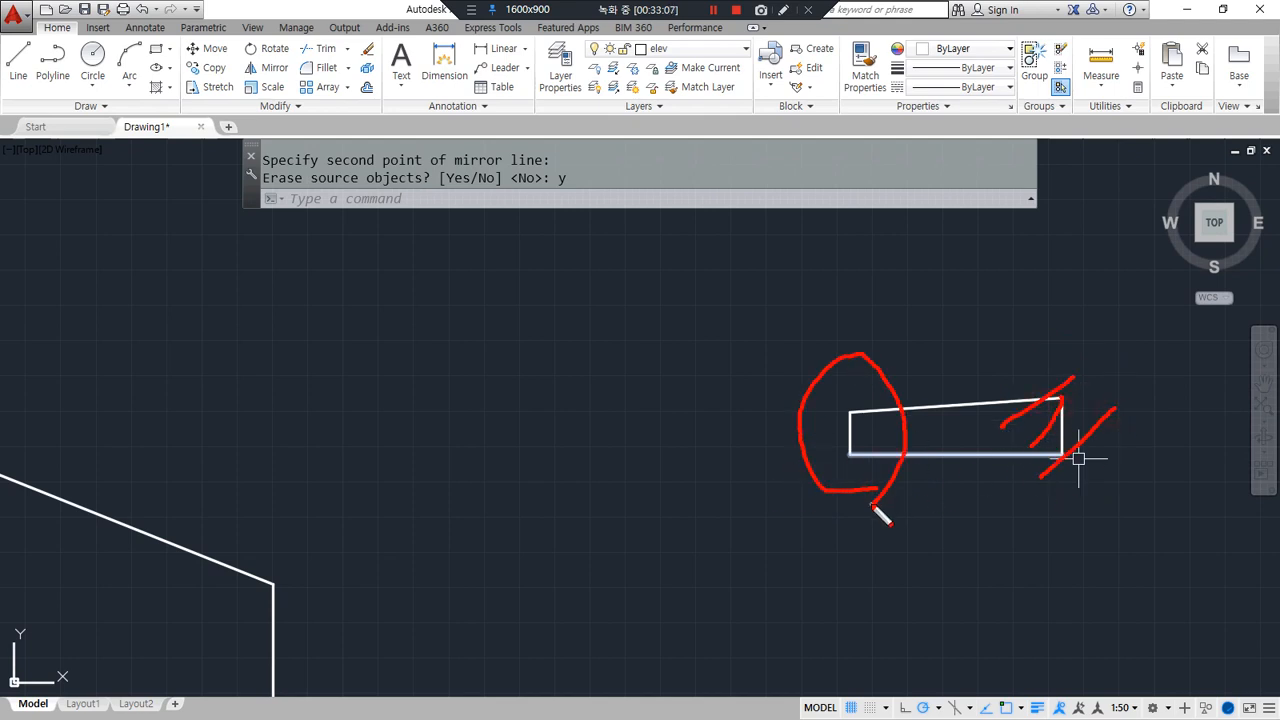
pyautogui.press('Escape')
# Lengthen the upper roof slope line by a delta of 60 beyond the right eave
pyautogui.moveTo(326, 560); pyautogui.dragTo(506, 516, button='middle')
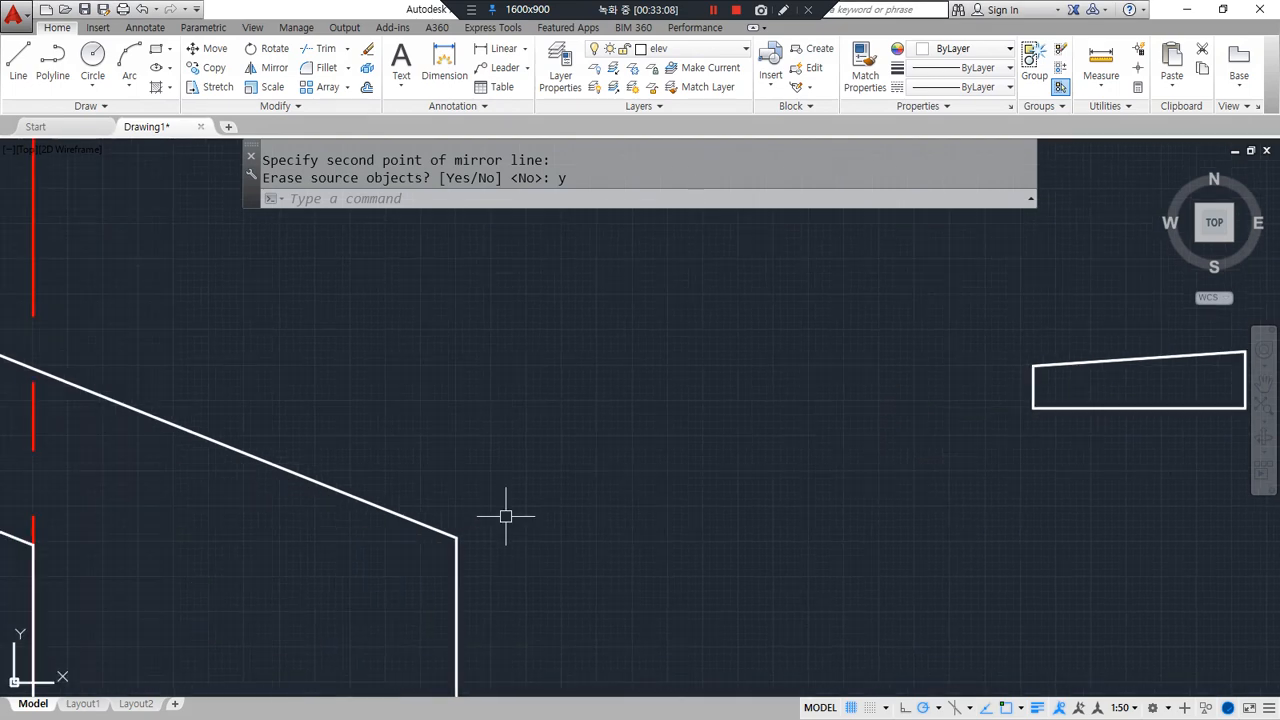
pyautogui.write('len')
pyautogui.press('Return')
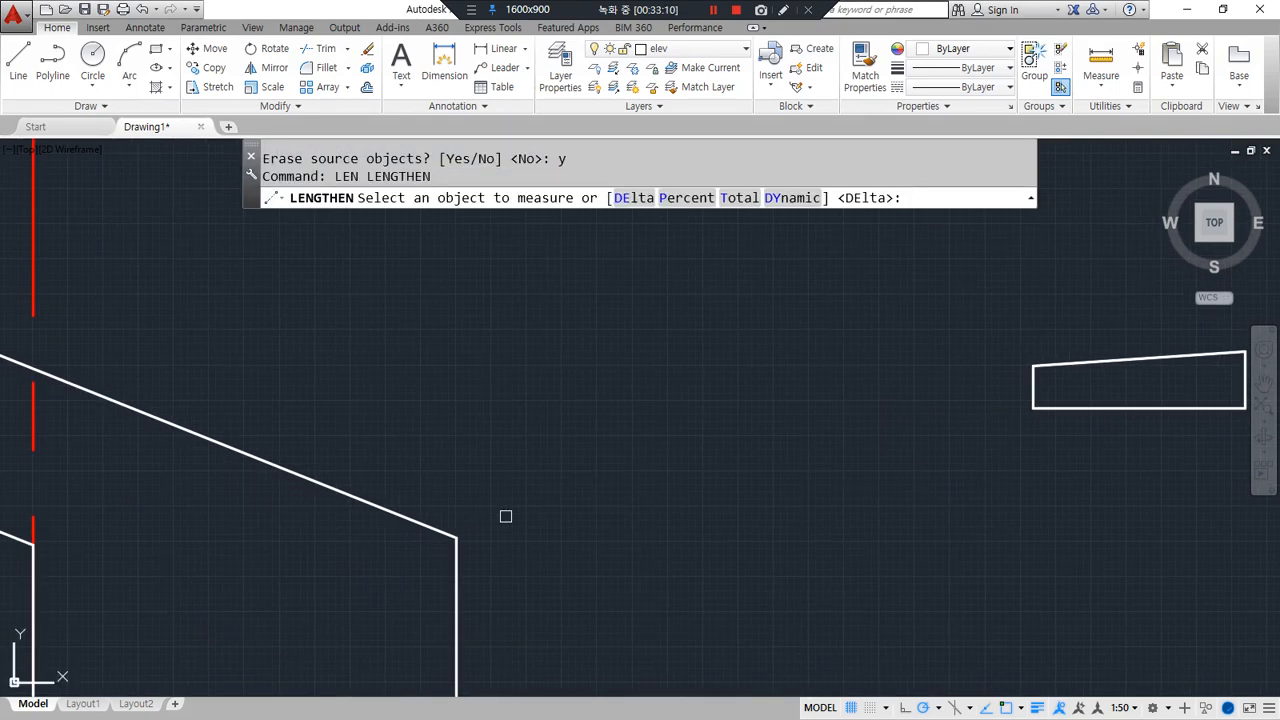
pyautogui.write('de')
pyautogui.press('Return')
pyautogui.write('60')
pyautogui.press('Return')
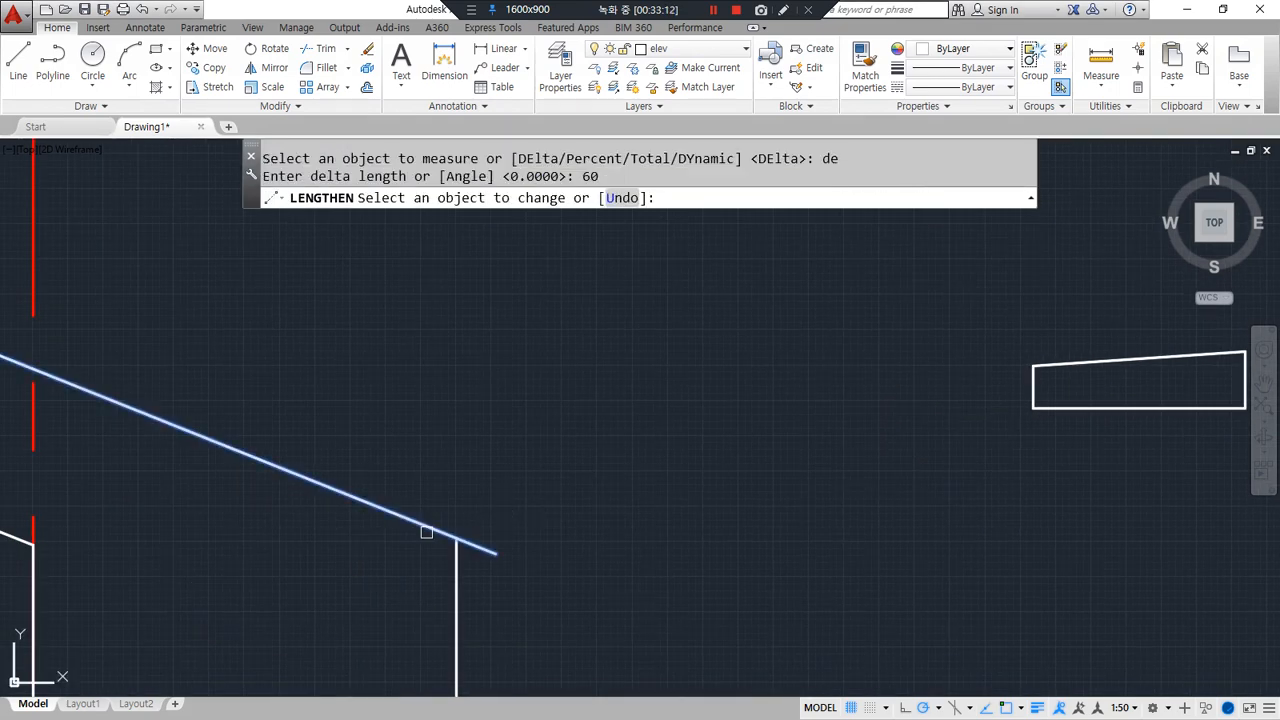
pyautogui.click(417, 521)
pyautogui.press('Return')
pyautogui.moveTo(525, 606)
pyautogui.mouseDown()
pyautogui.moveTo(434, 503)
pyautogui.moveTo(485, 637)
pyautogui.mouseUp()
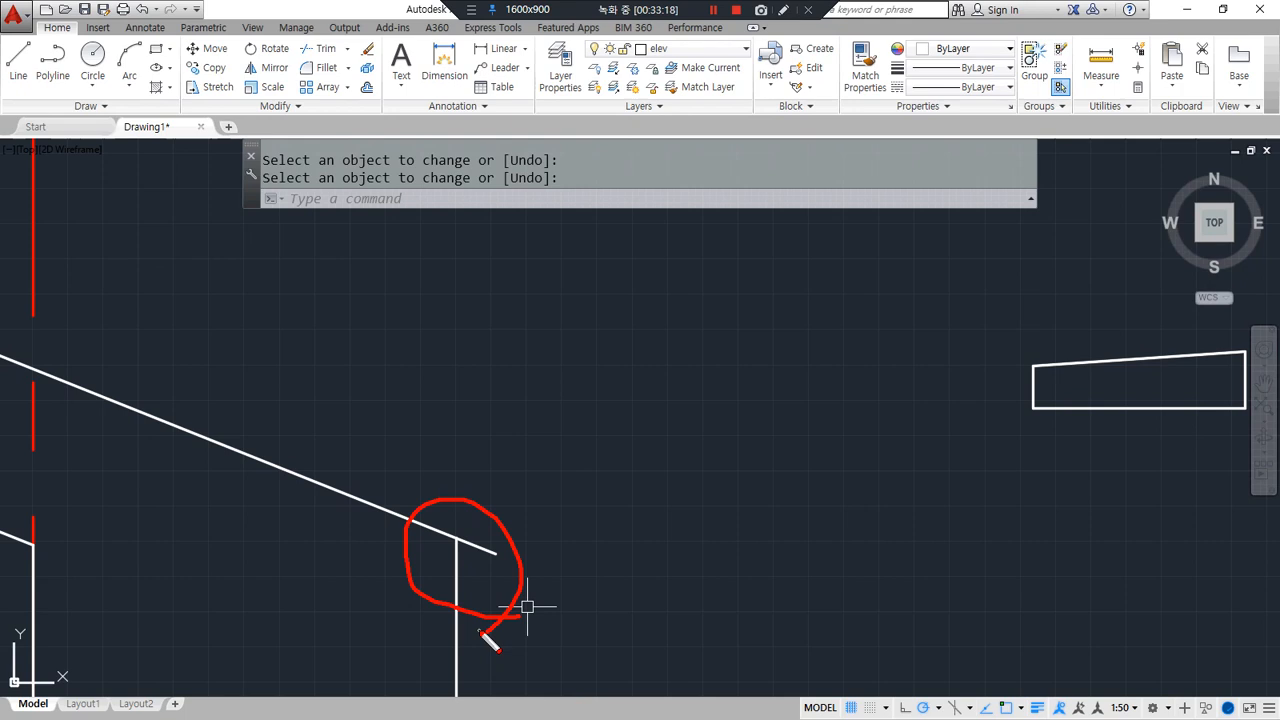
# Move the roof tile by its lower right corner onto the end of the lengthened roof slope line
pyautogui.write('m')
pyautogui.press('Return')
pyautogui.click(1129, 408)
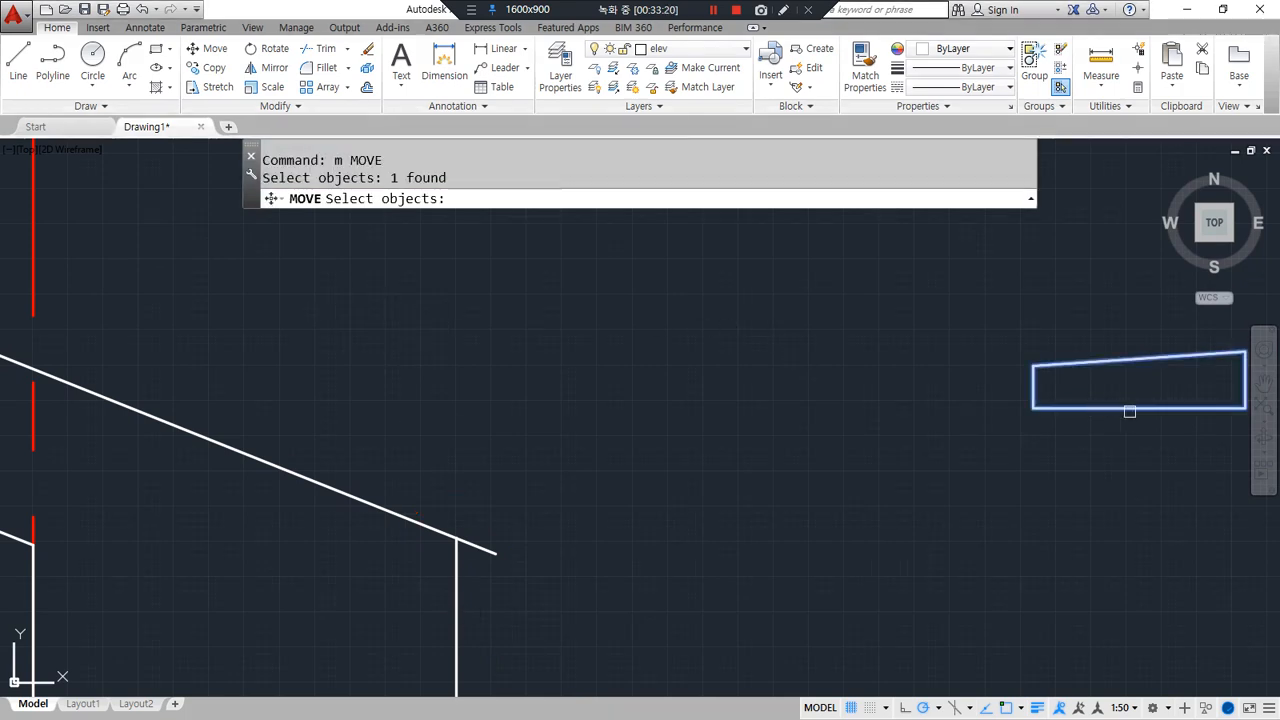
pyautogui.press('Return')
pyautogui.click(1244, 407)
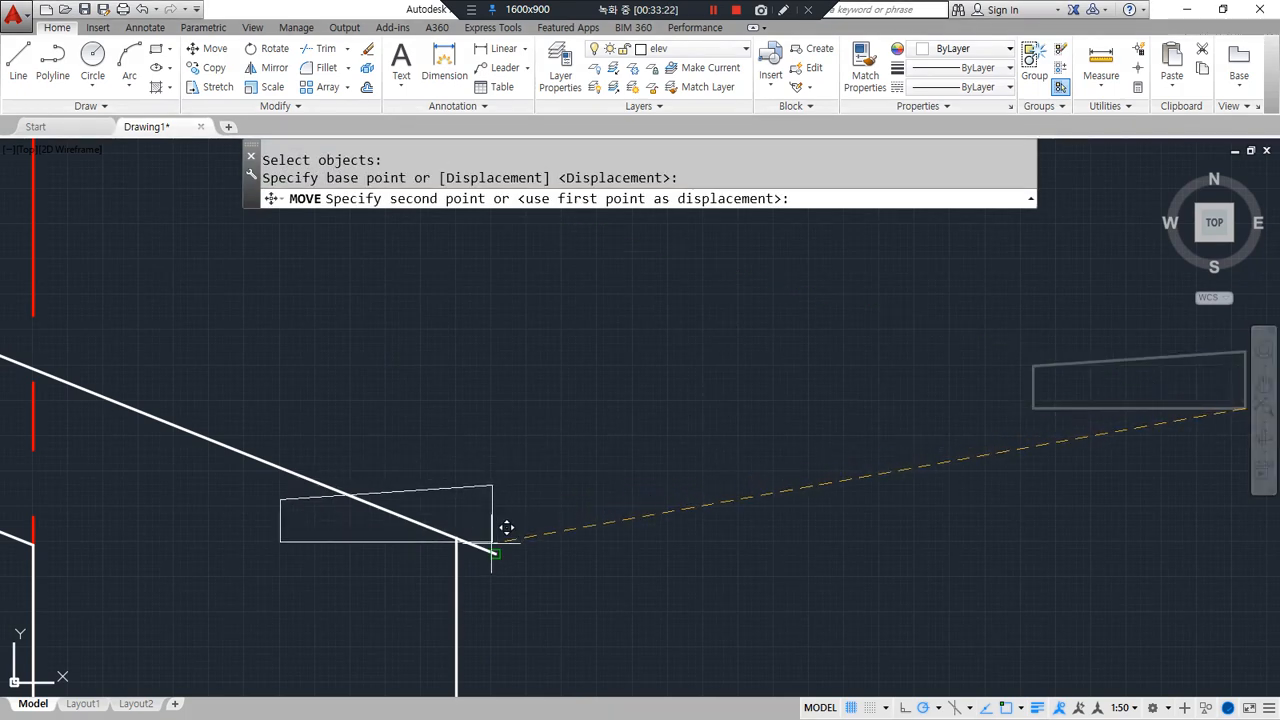
pyautogui.click(497, 543)
# Rotate the roof tile about its lower right corner, using its bottom edge as the reference, to align that edge with the roof slope
pyautogui.scroll(2, 449, 563)
pyautogui.moveTo(621, 585); pyautogui.dragTo(738, 569, button='middle')
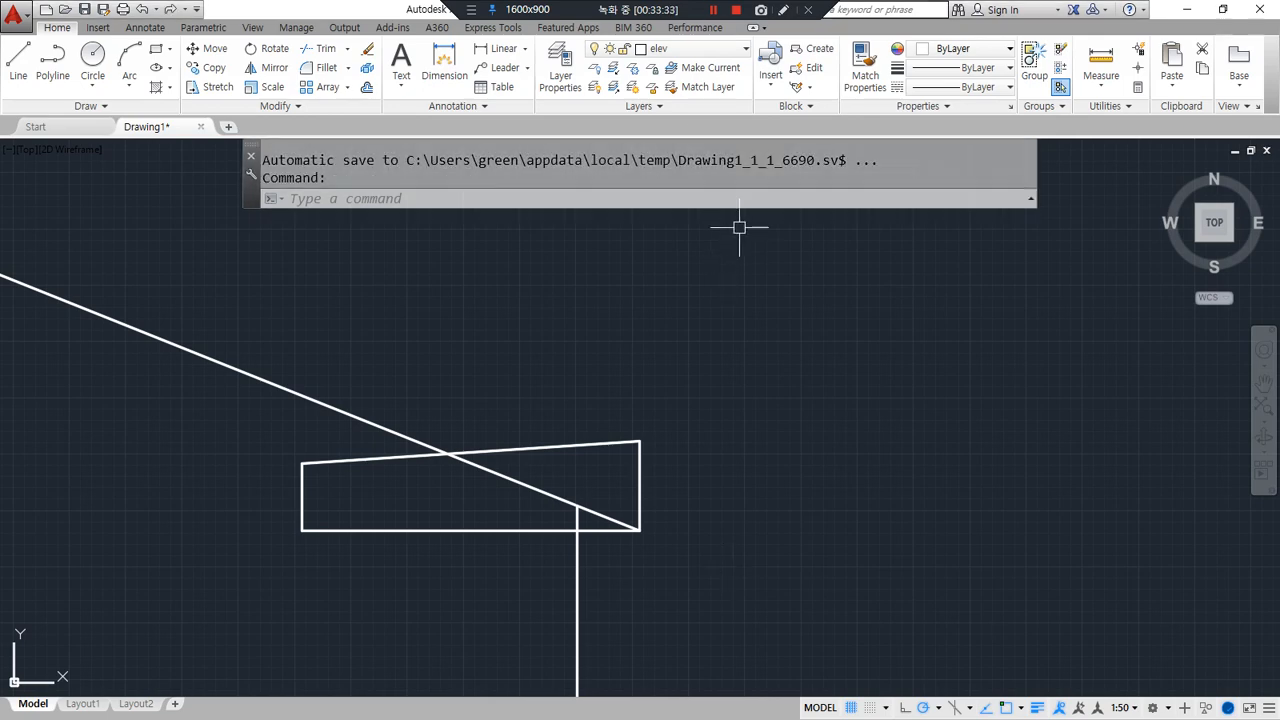
pyautogui.press('Return')
pyautogui.click(621, 443)
pyautogui.press('Return')
pyautogui.click(640, 529)
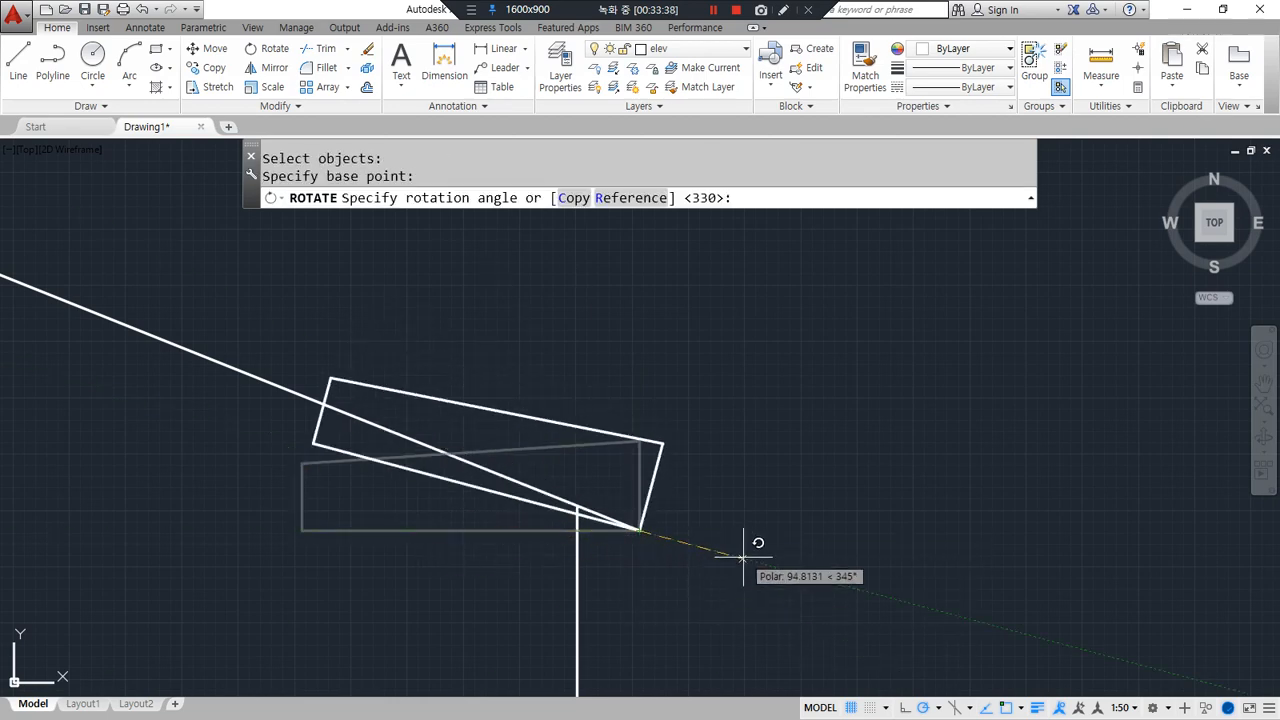
pyautogui.write('r')
pyautogui.press('Return')
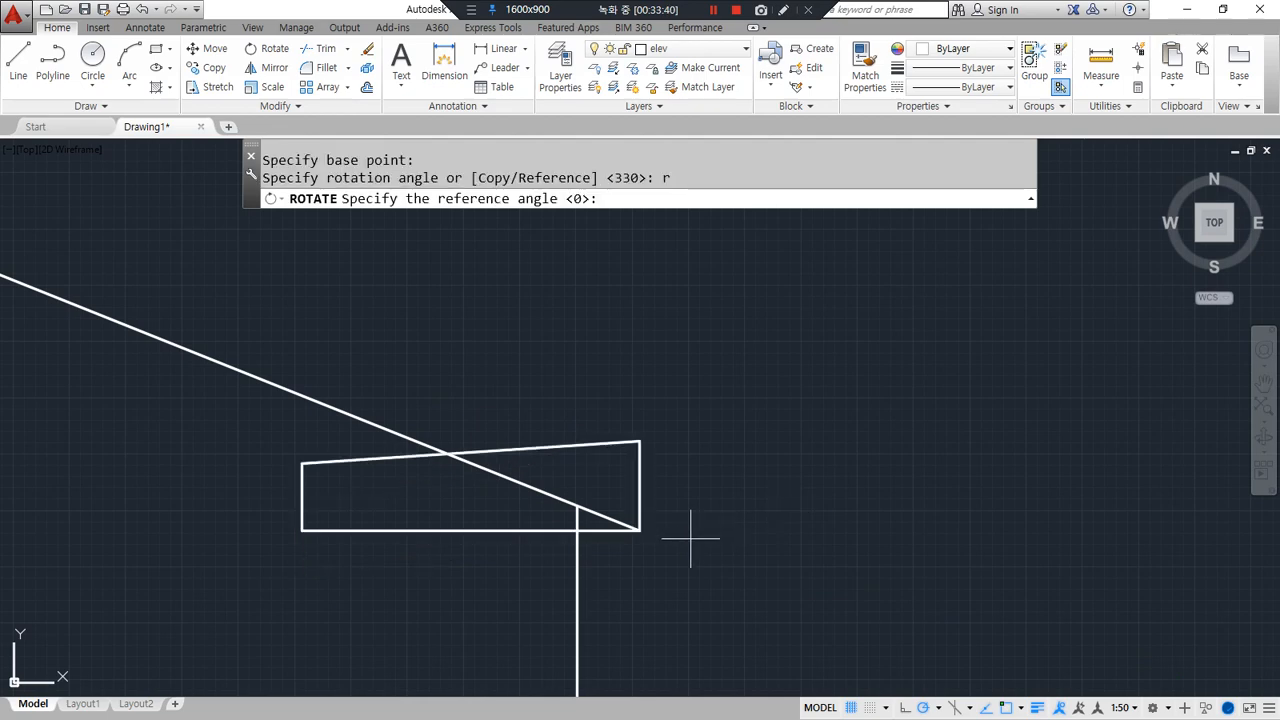
pyautogui.click(302, 529)
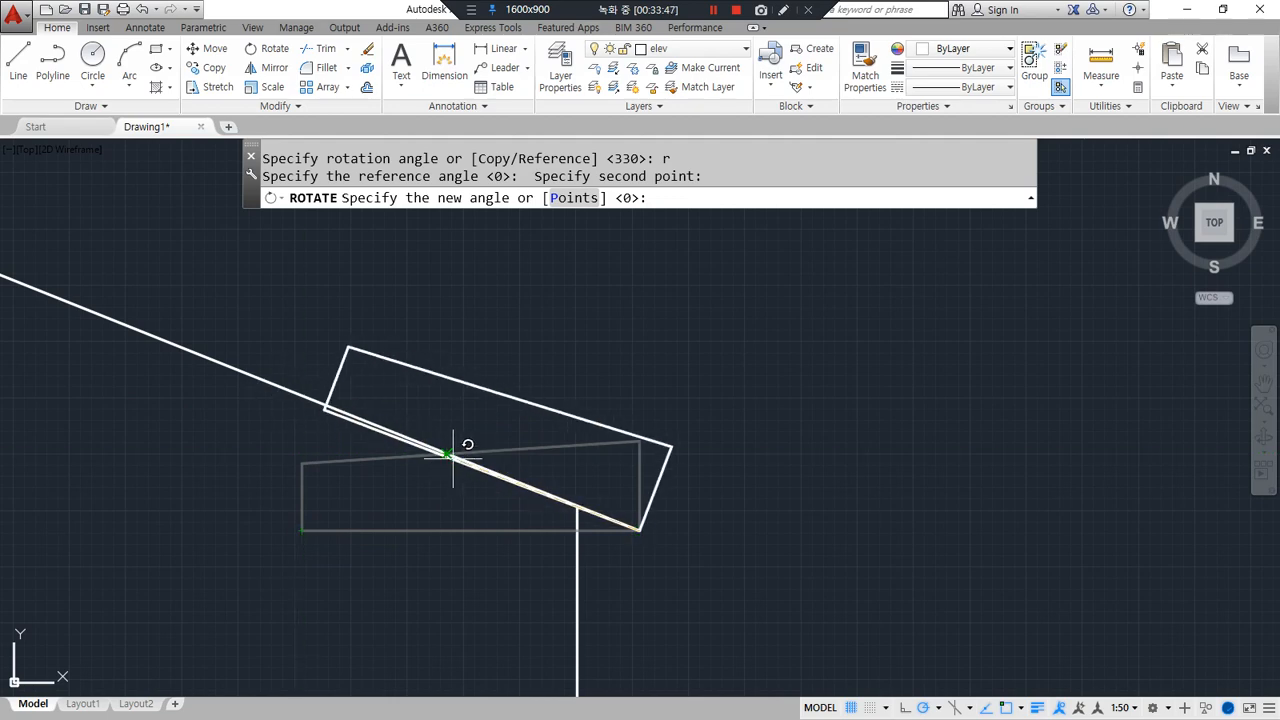
pyautogui.click(447, 453)
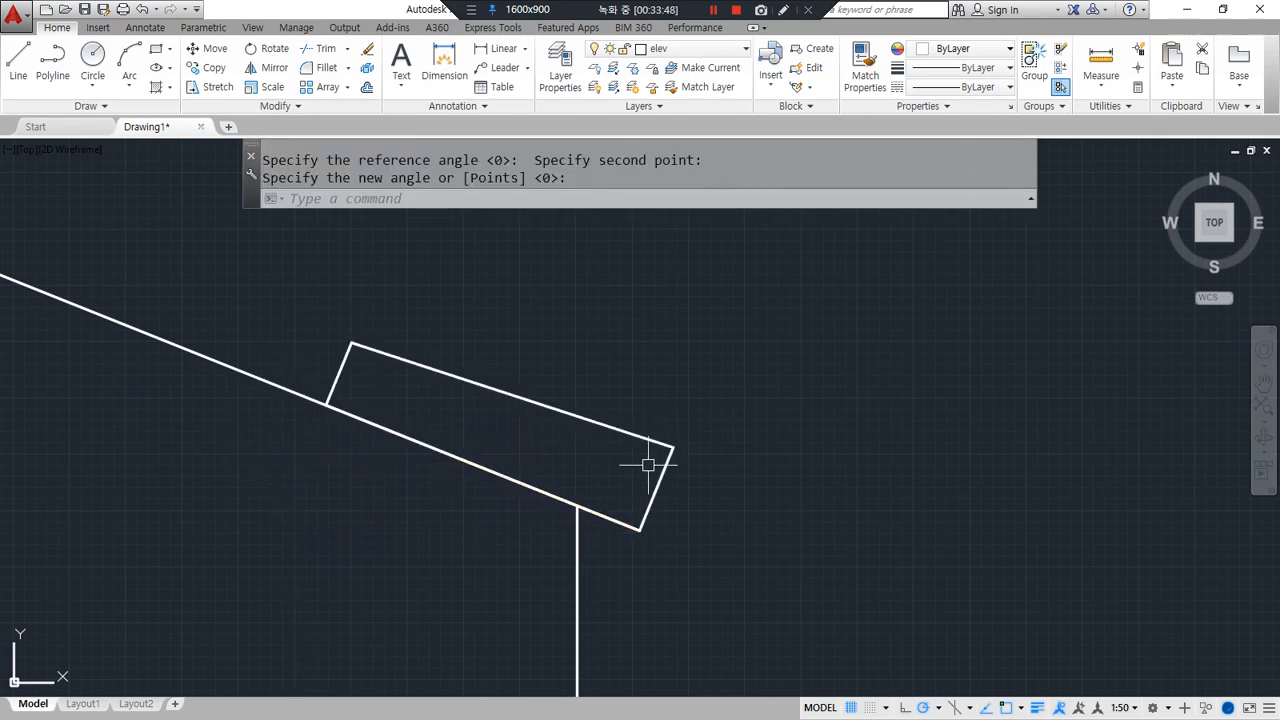
pyautogui.scroll(-2, 555, 465)
pyautogui.moveTo(492, 467); pyautogui.dragTo(639, 512, button='middle')
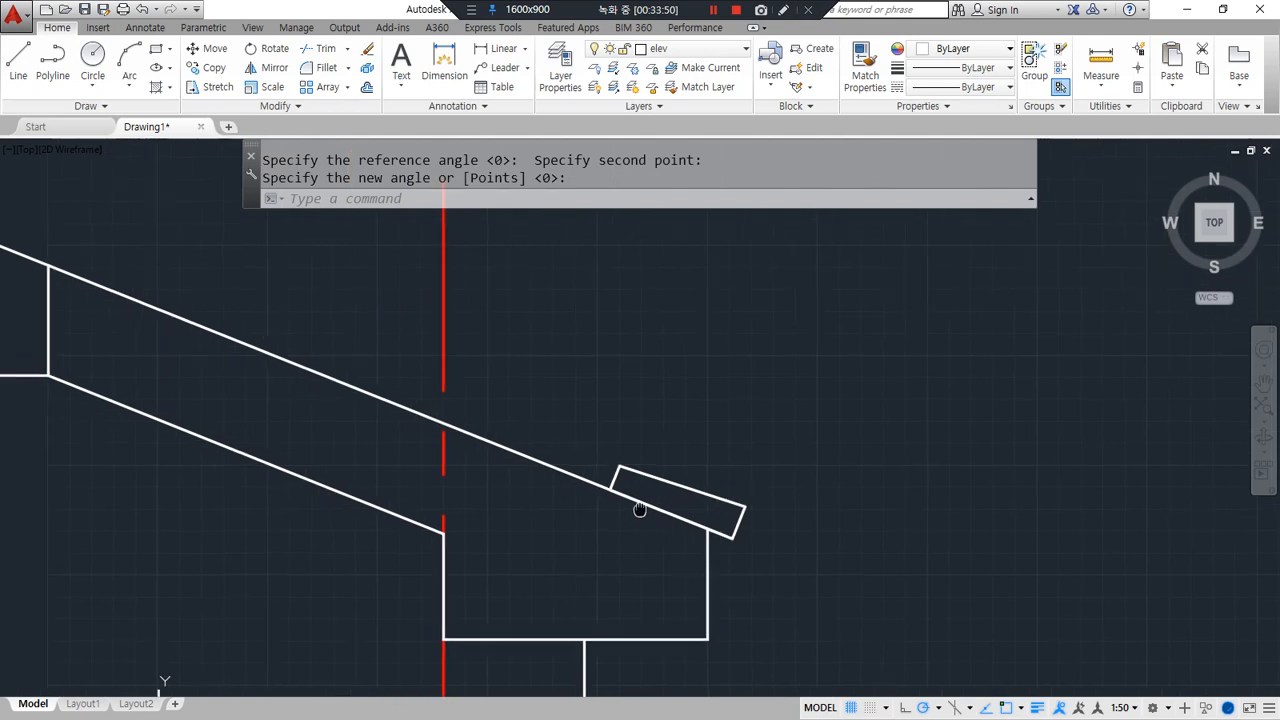
pyautogui.scroll(1, 634, 493)
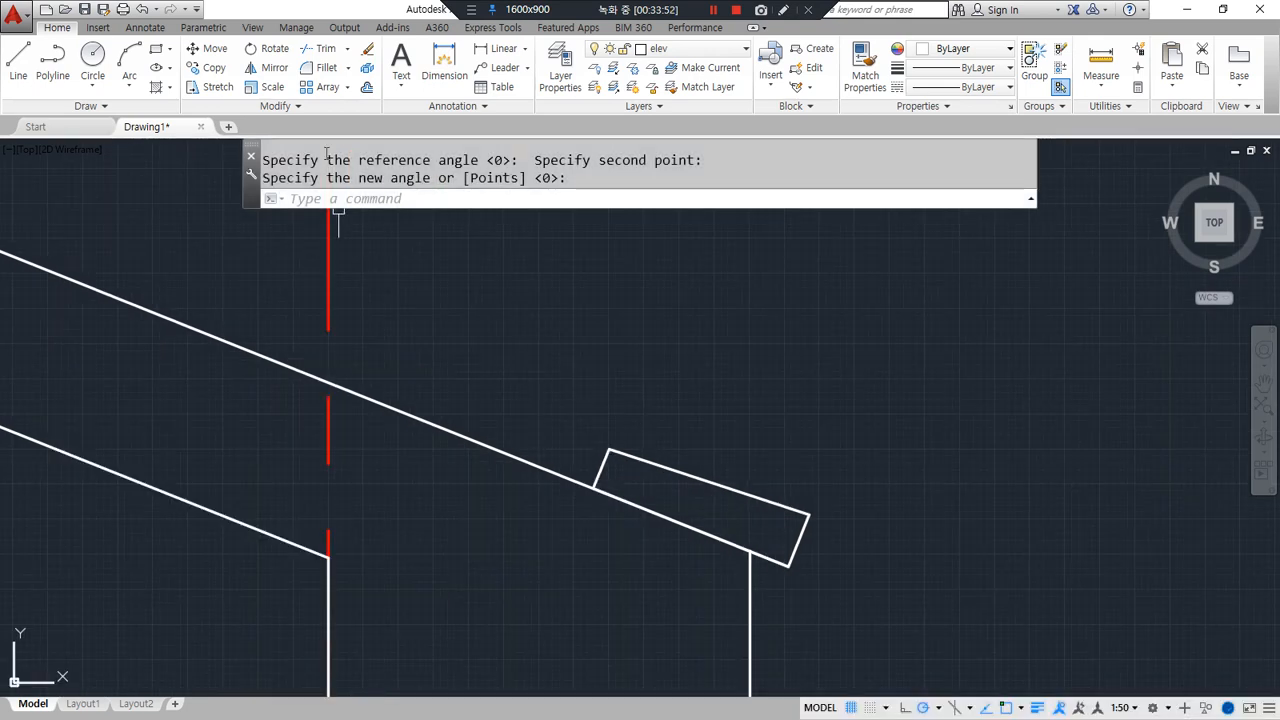
# Create a path array of the roof tile along the upper right roof slope line with 300 between items
pyautogui.click(347, 87)
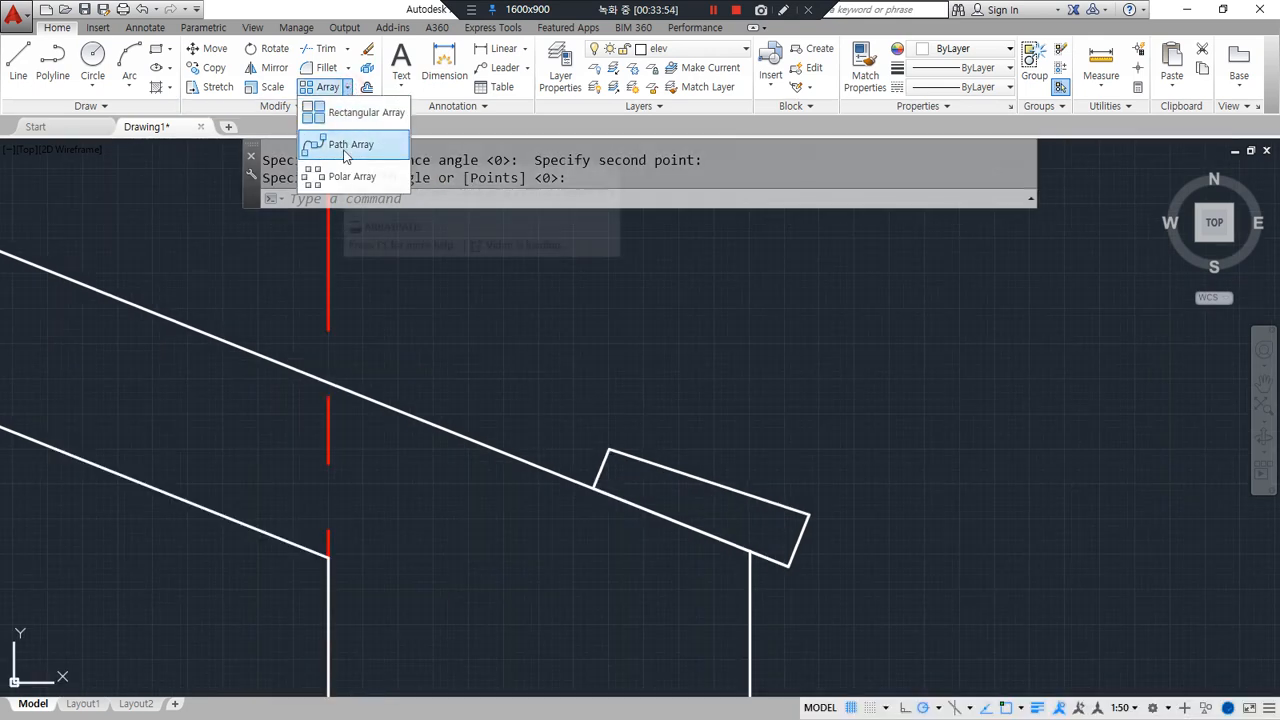
pyautogui.click(347, 147)
pyautogui.click(655, 459)
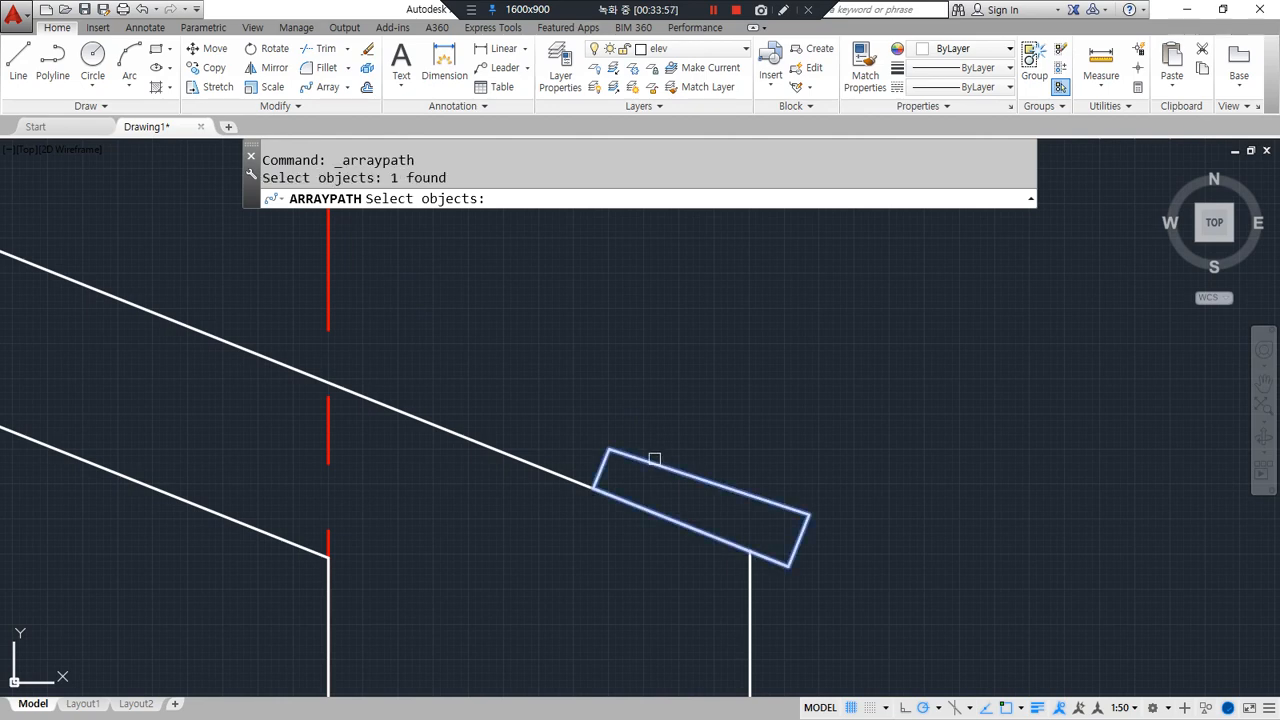
pyautogui.press('Return')
pyautogui.click(549, 467)
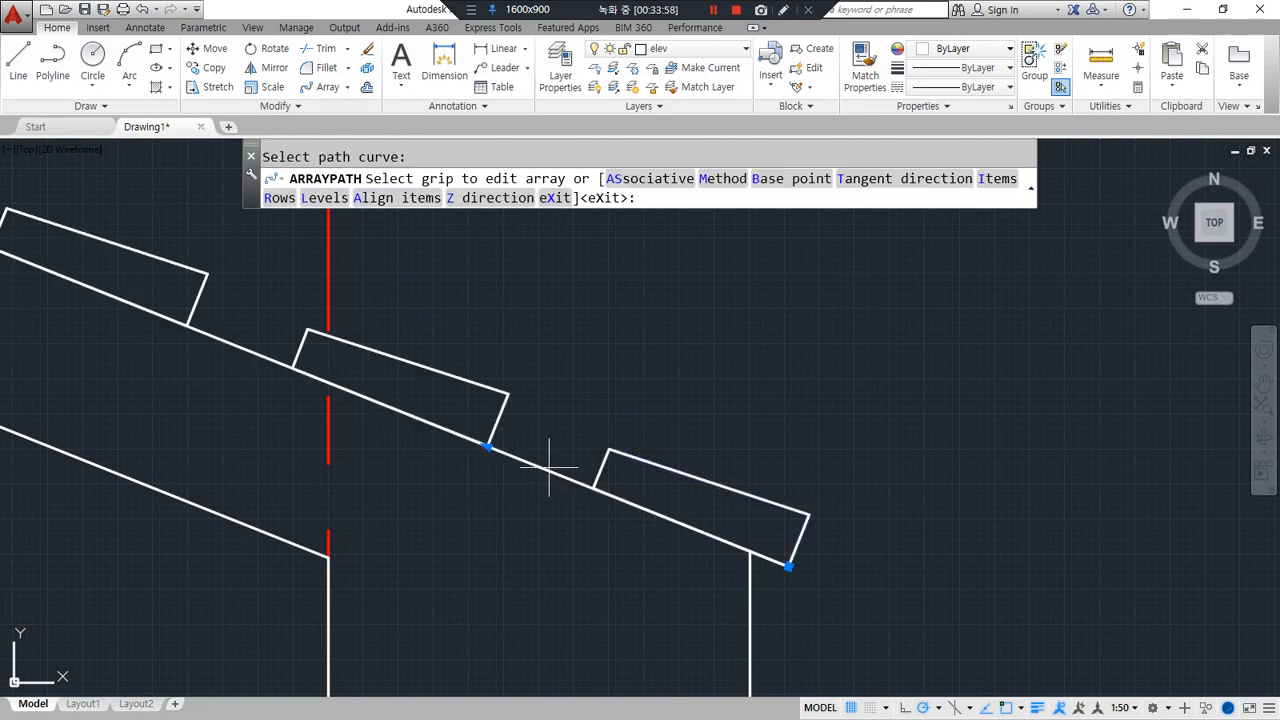
pyautogui.click(190, 68)
pyautogui.write('300')
pyautogui.press('Return')
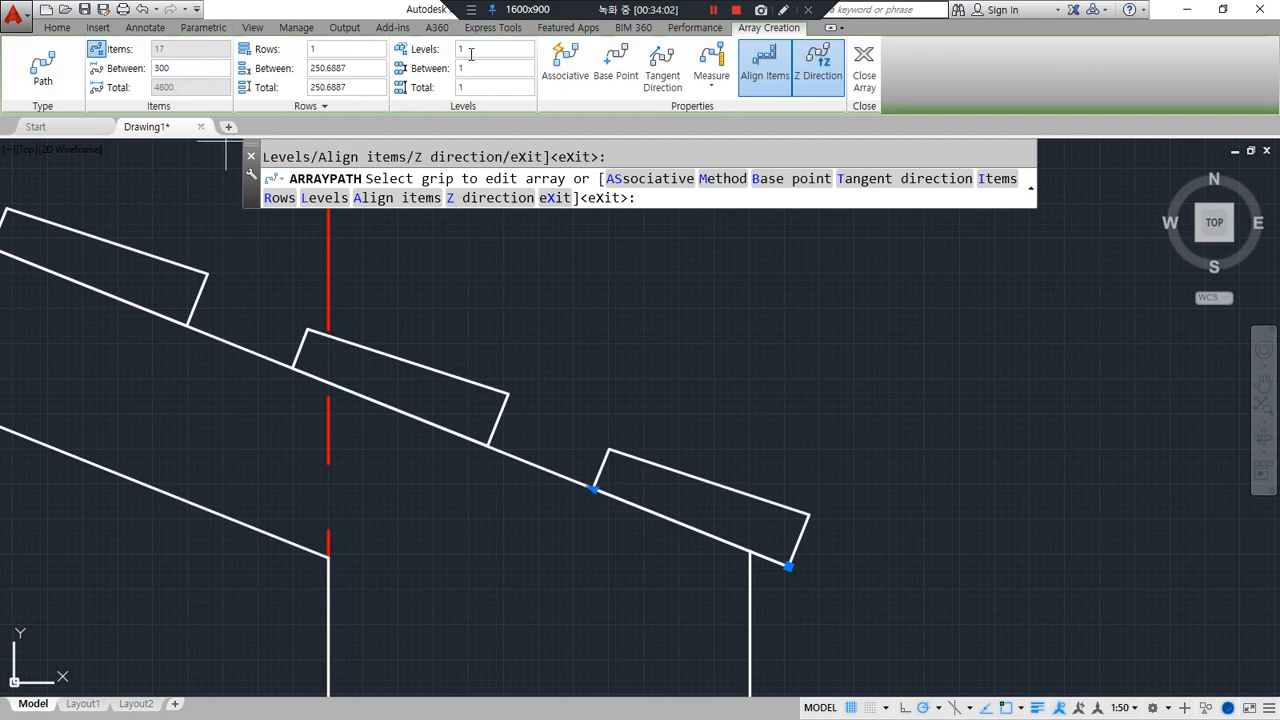
pyautogui.click(474, 66)
pyautogui.click(864, 65)
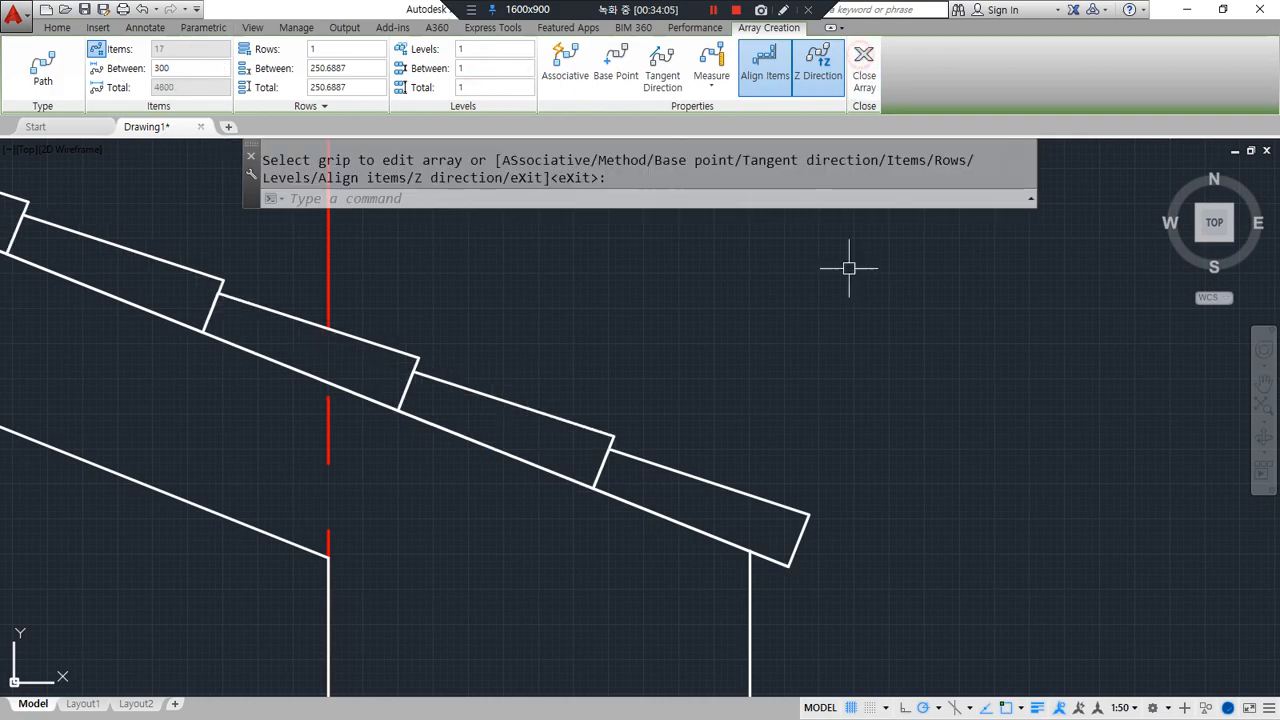
# Erase the uppermost arrayed tile that overshoots the roof ridge
pyautogui.scroll(-3, 654, 380)
pyautogui.scroll(2, 1052, 585)
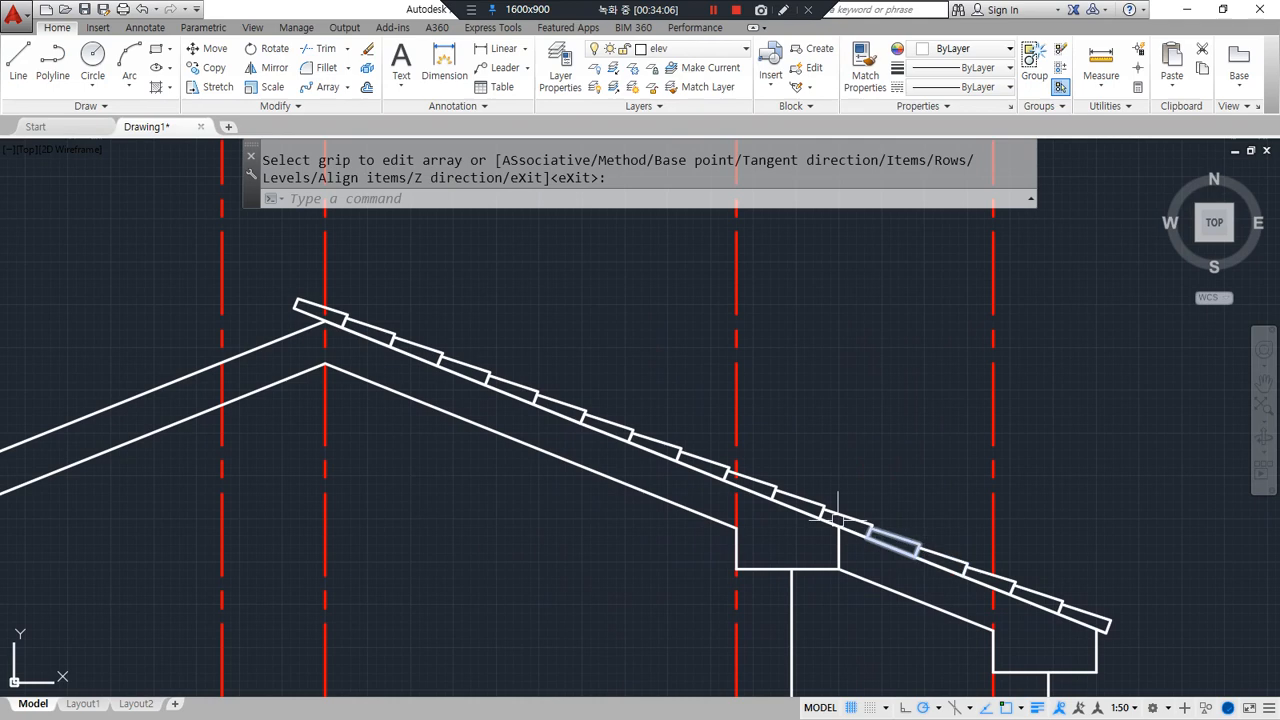
pyautogui.click(292, 301)
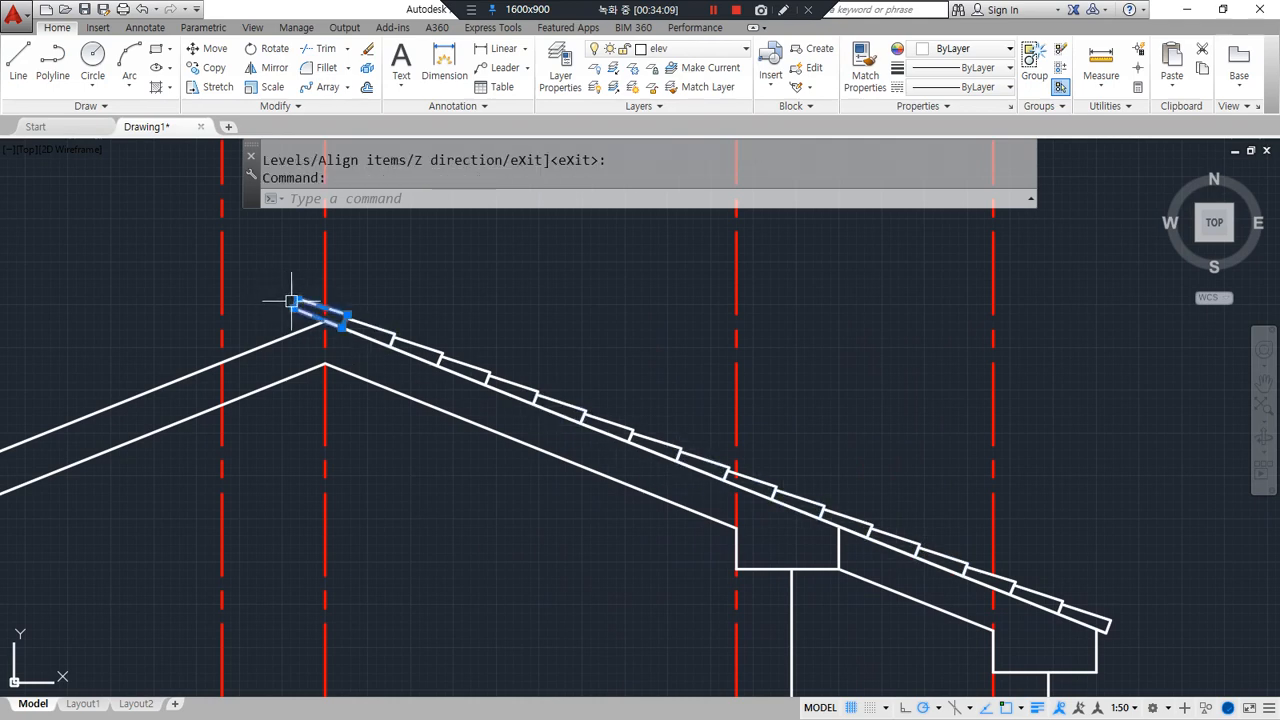
pyautogui.write('e')
pyautogui.press('Return')
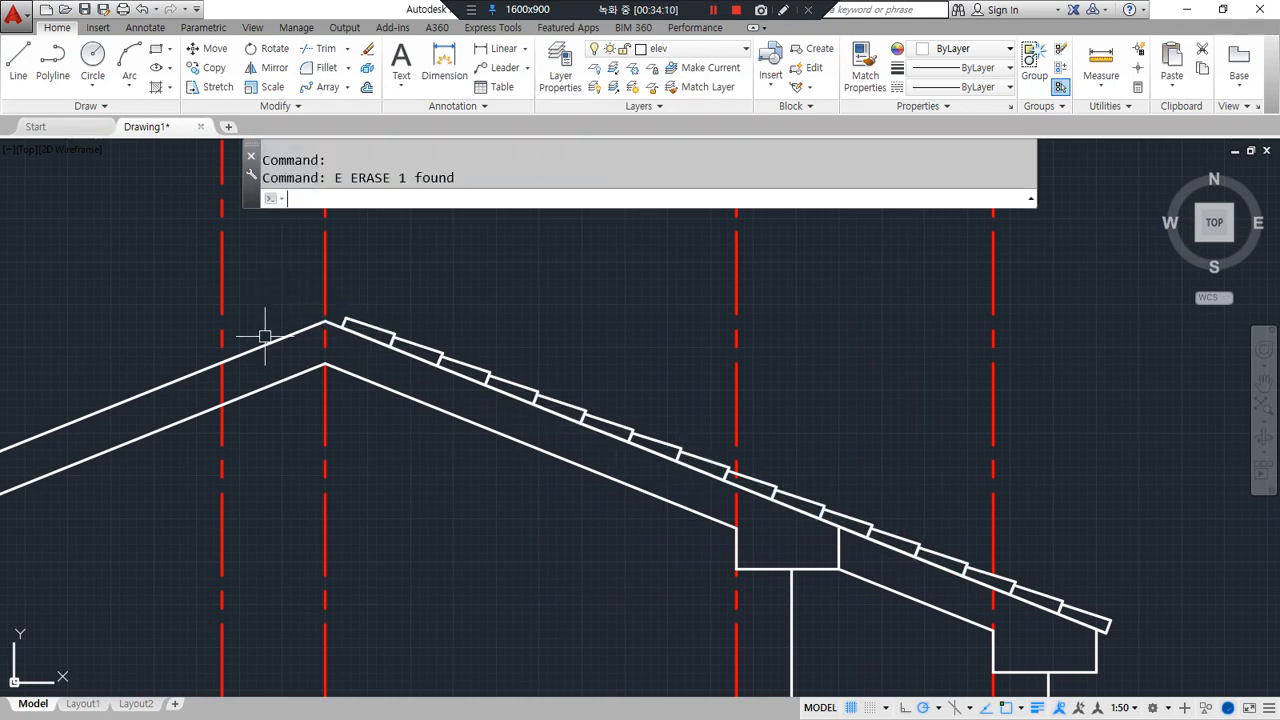
# Mirror all the tiles on the right slope about the vertical ridge centerline onto the left slope, keeping the originals
pyautogui.write('mi')
pyautogui.press('Return')
pyautogui.click(338, 292)
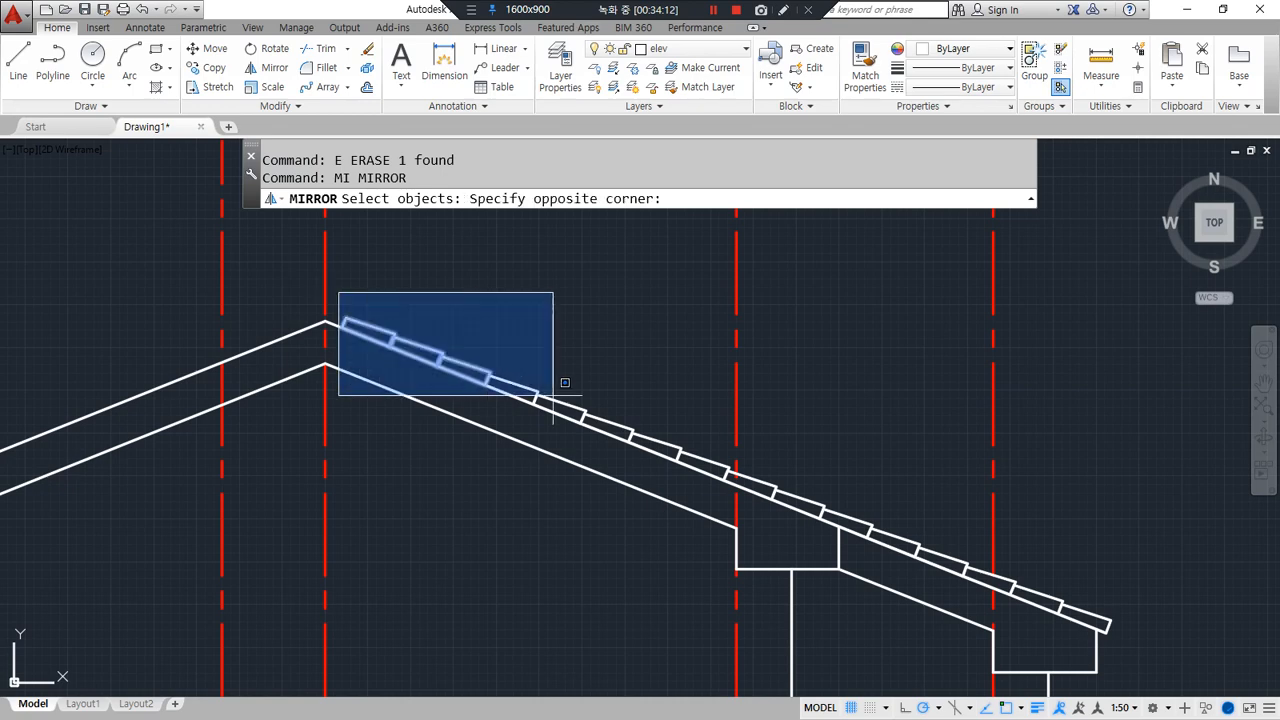
pyautogui.click(885, 480)
pyautogui.moveTo(806, 437); pyautogui.dragTo(617, 345, button='middle')
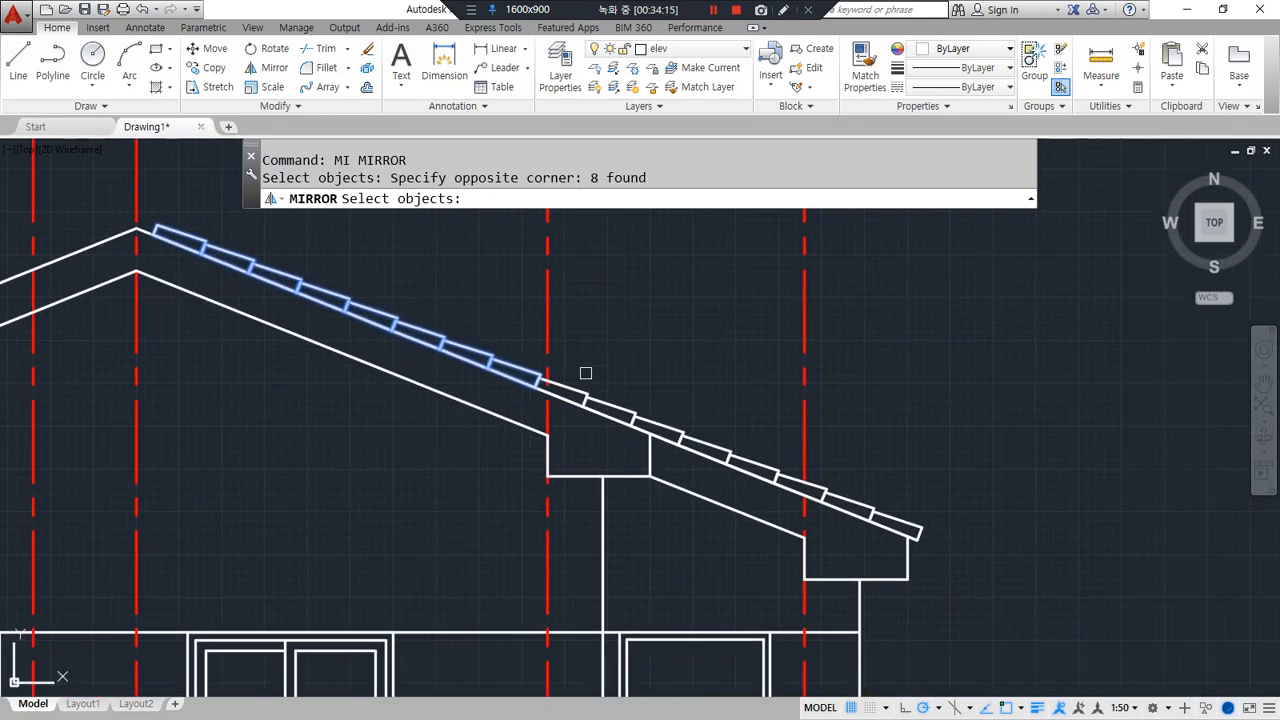
pyautogui.click(532, 345)
pyautogui.click(790, 464)
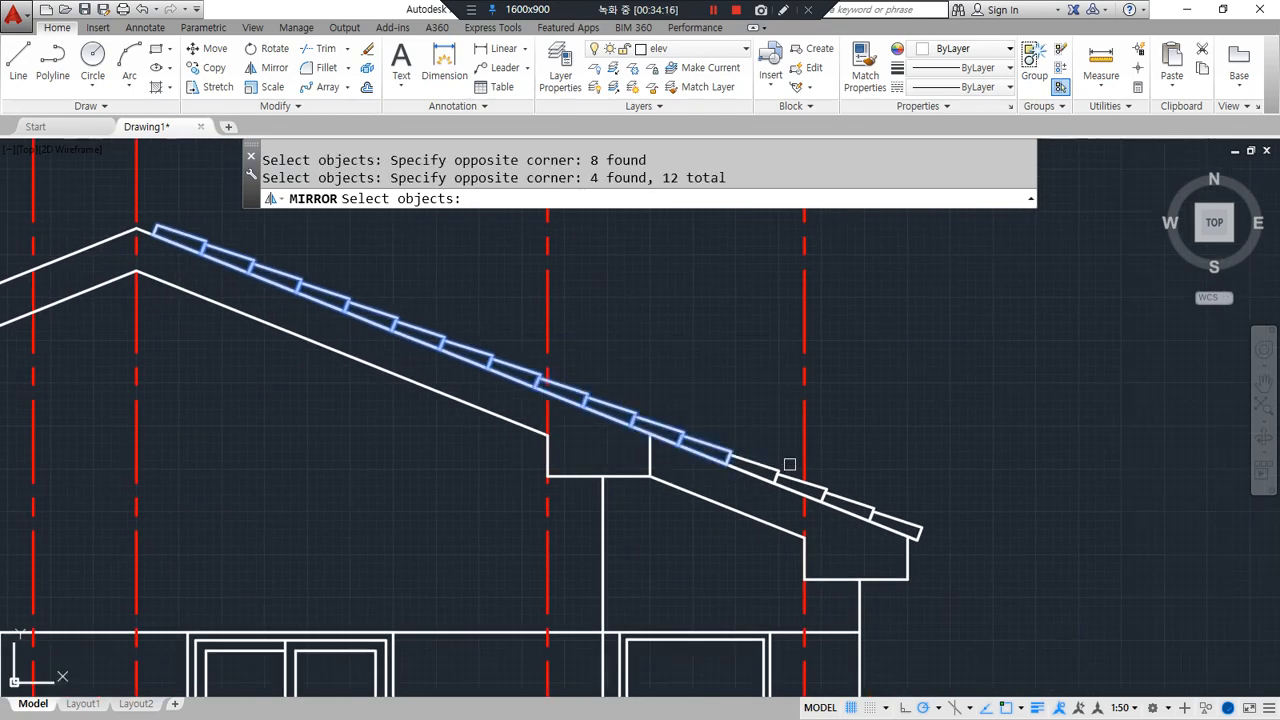
pyautogui.click(678, 366)
pyautogui.click(1000, 512)
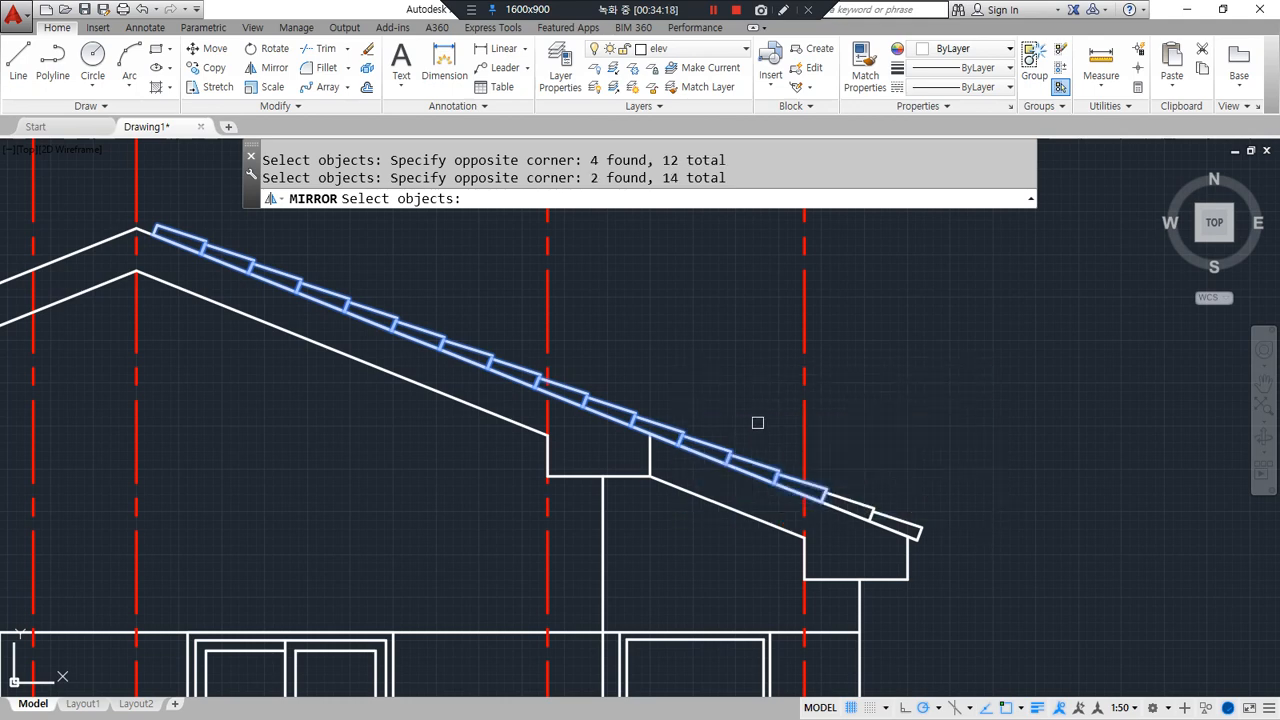
pyautogui.click(758, 423)
pyautogui.click(987, 542)
pyautogui.moveTo(690, 447); pyautogui.dragTo(944, 472, button='middle')
pyautogui.press('Return')
pyautogui.click(392, 295)
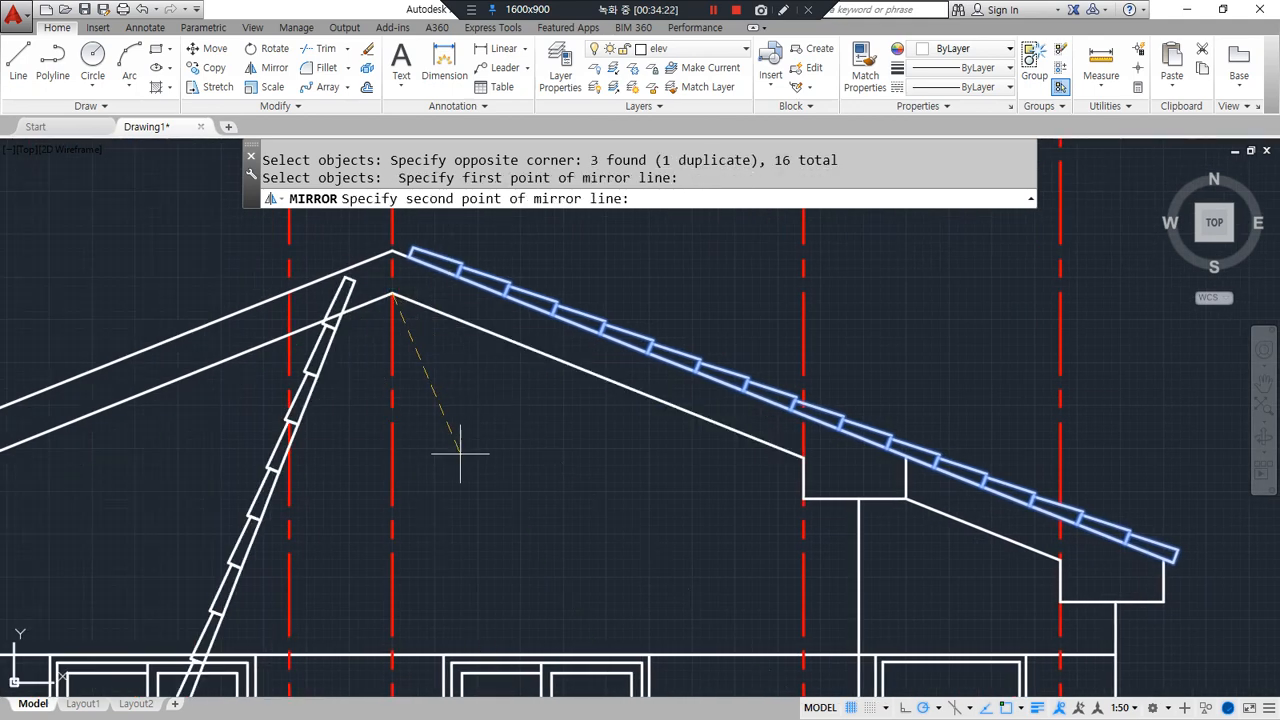
pyautogui.click(365, 480)
pyautogui.press('Return')
# Erase the two mirrored roof tiles that lie across the chimney shaft
pyautogui.moveTo(255, 475); pyautogui.dragTo(806, 425, button='middle')
pyautogui.scroll(2, 306, 443)
pyautogui.click(340, 396)
pyautogui.click(397, 375)
pyautogui.write('r')
pyautogui.press('Return')
pyautogui.write('R')
pyautogui.press('Return')
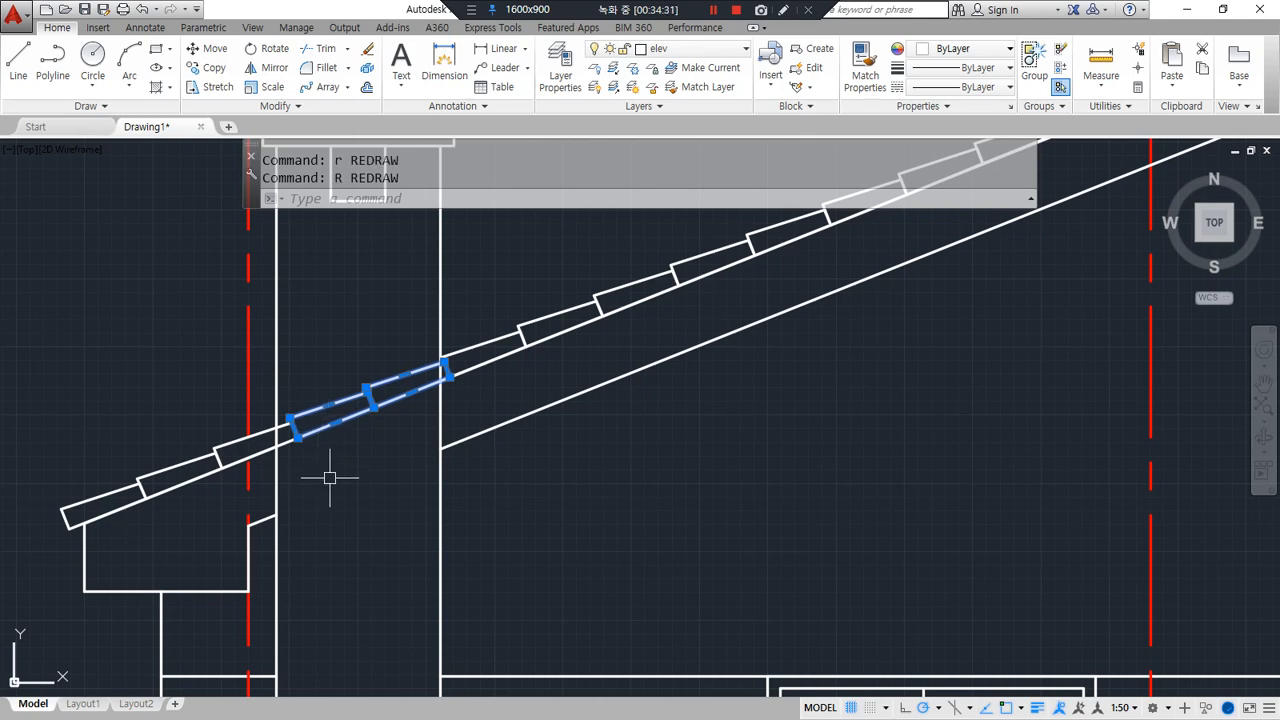
pyautogui.write('e')
pyautogui.press('Return')
# Trim the remaining roof tile lines inside the chimney back to its left edge
pyautogui.write('tr')
pyautogui.press('Return')
pyautogui.press('Return')
pyautogui.click(314, 371)
pyautogui.click(293, 459)
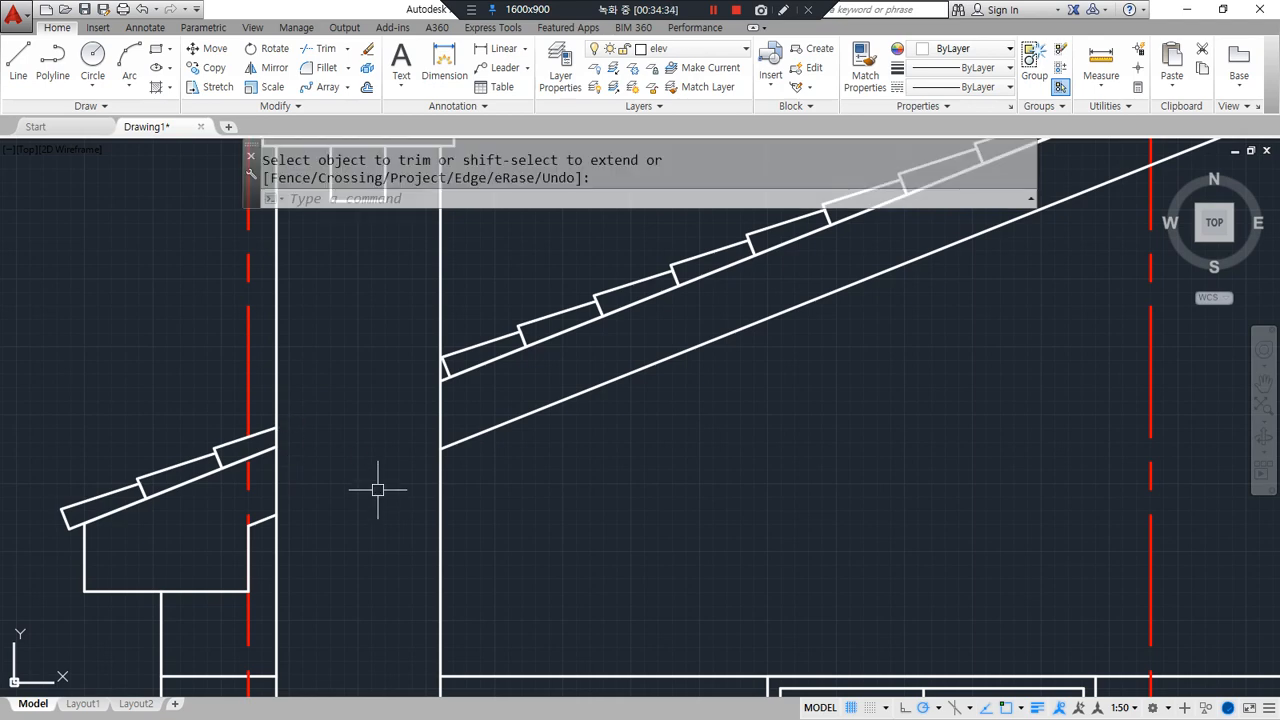
# Draw a 150 long horizontal construction line in the empty space above and right of the roof ridge
pyautogui.scroll(-2, 376, 488)
pyautogui.scroll(-2, 376, 488)
pyautogui.moveTo(512, 442); pyautogui.dragTo(257, 451, button='middle')
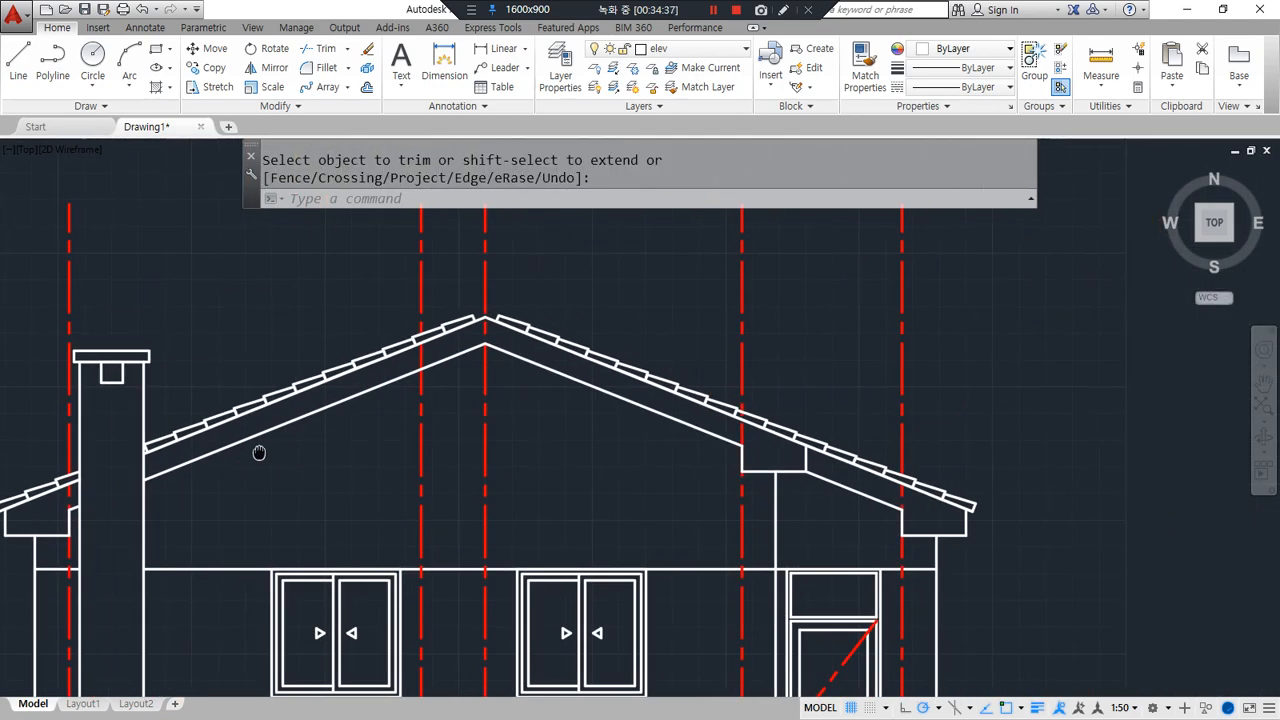
pyautogui.scroll(2, 389, 375)
pyautogui.press('Escape')
pyautogui.scroll(-2, 560, 416)
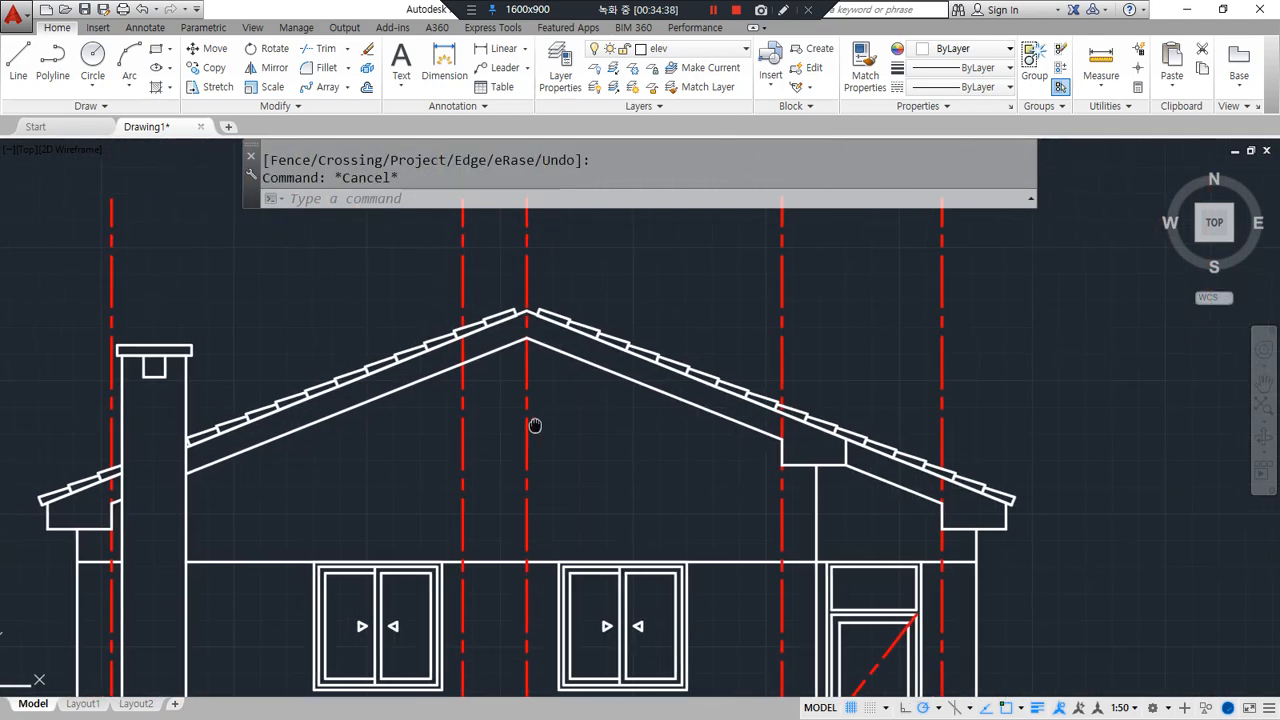
pyautogui.moveTo(534, 423); pyautogui.dragTo(474, 441, button='middle')
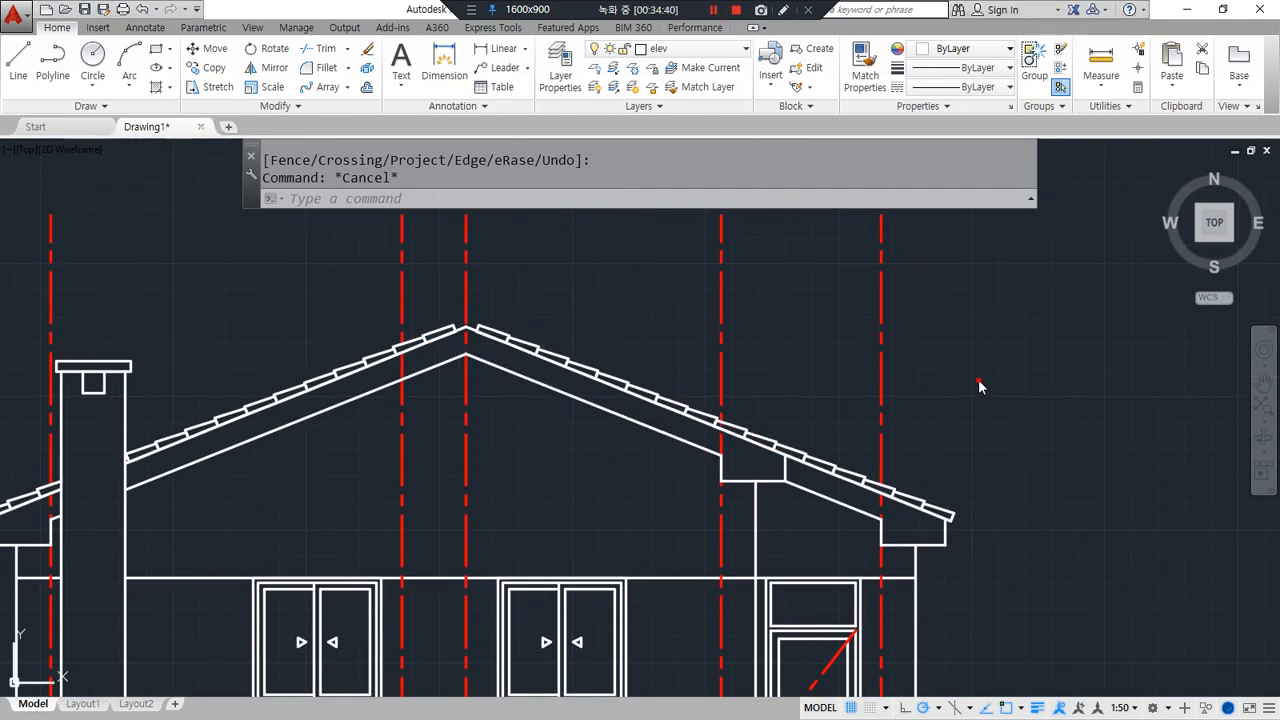
pyautogui.scroll(4, 529, 289)
pyautogui.moveTo(394, 370); pyautogui.dragTo(410, 413, button='middle')
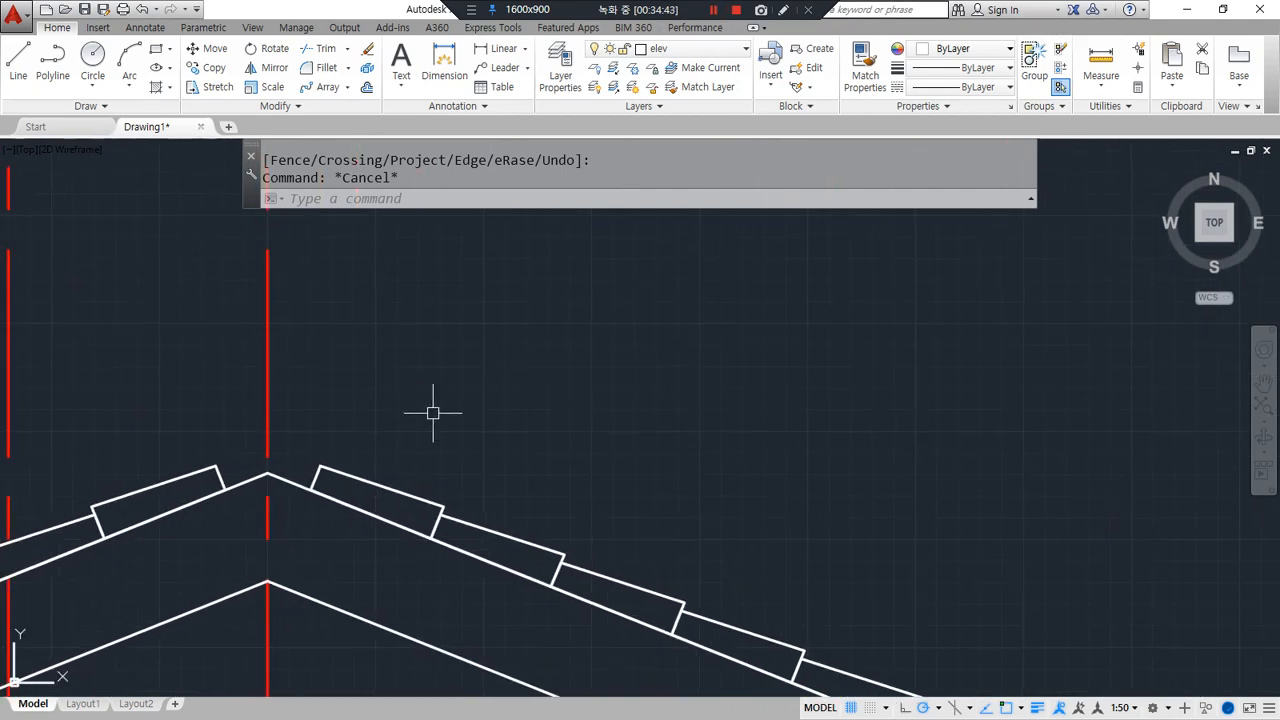
pyautogui.write('l')
pyautogui.press('Return')
pyautogui.click(443, 381)
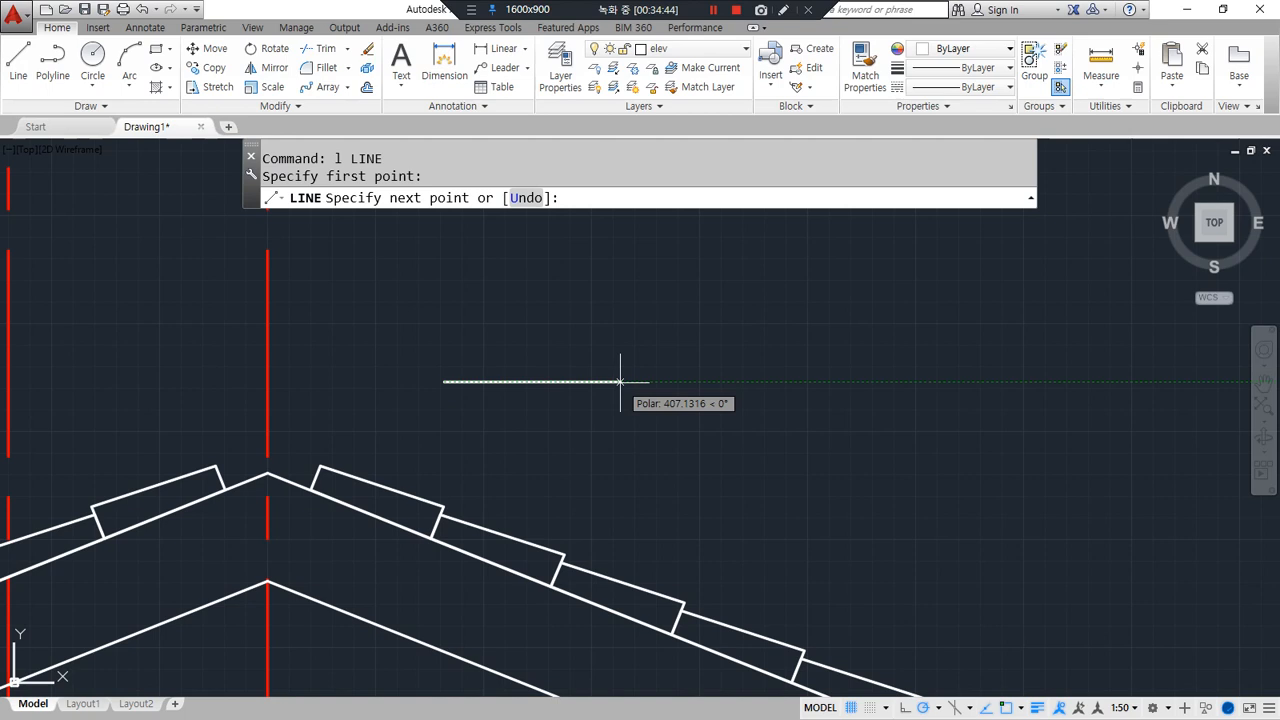
pyautogui.write('150')
pyautogui.press('Return')
pyautogui.press('Return')
# Draw a 100 long vertical line upward from the midpoint of the 150 horizontal line
pyautogui.press('Return')
pyautogui.click(477, 381)
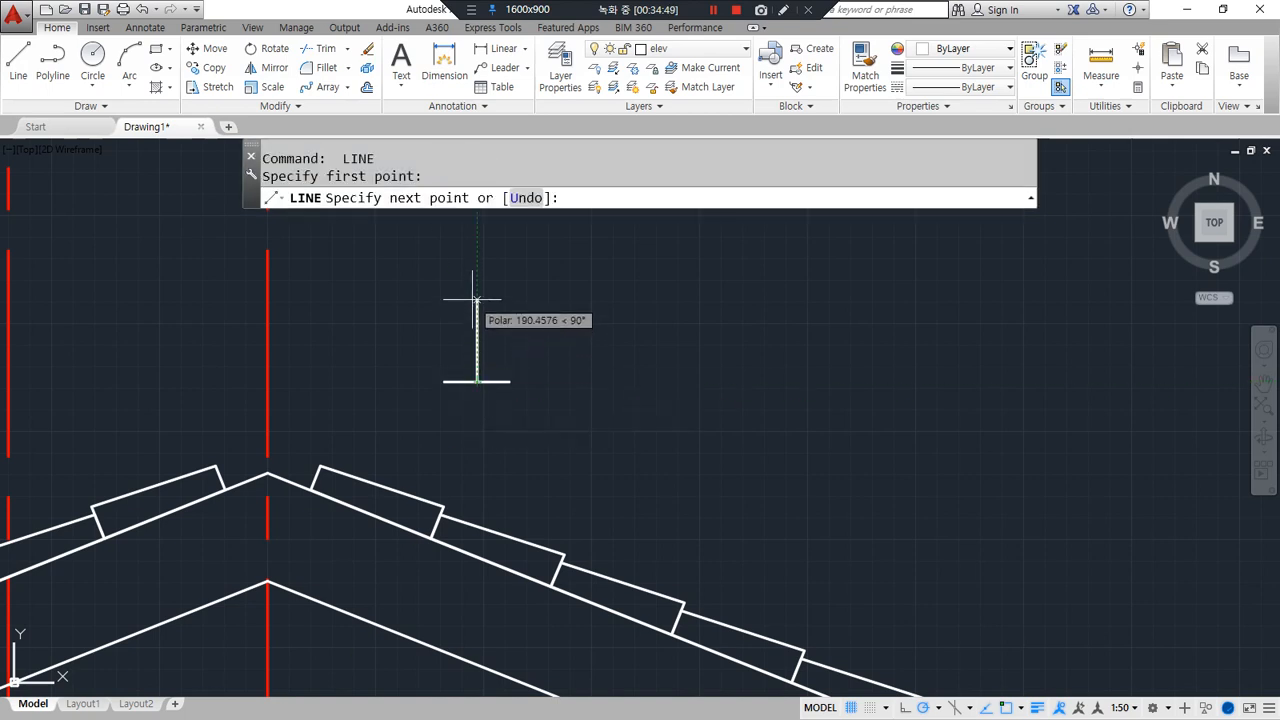
pyautogui.write('100')
pyautogui.press('Return')
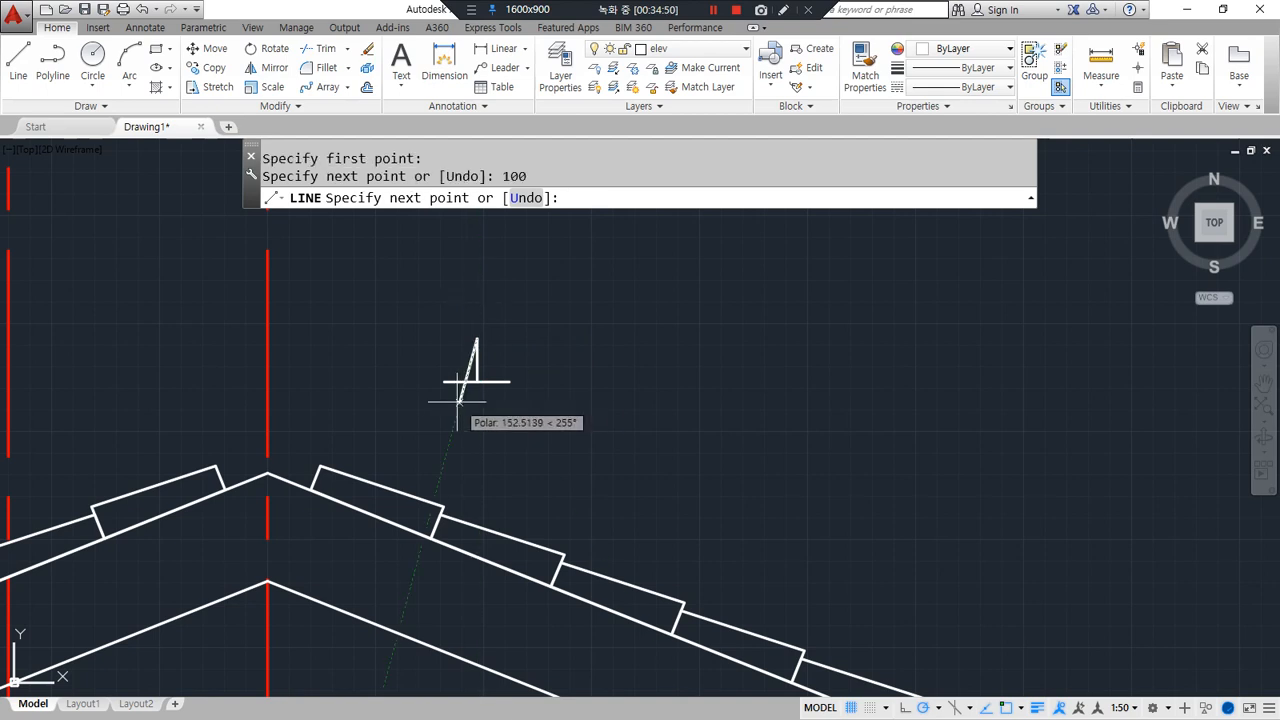
pyautogui.press('Return')
# Draw two circles of radius 110 centered on the left and right ends of the horizontal construction line
pyautogui.scroll(2, 443, 378)
pyautogui.write('c')
pyautogui.press('Return')
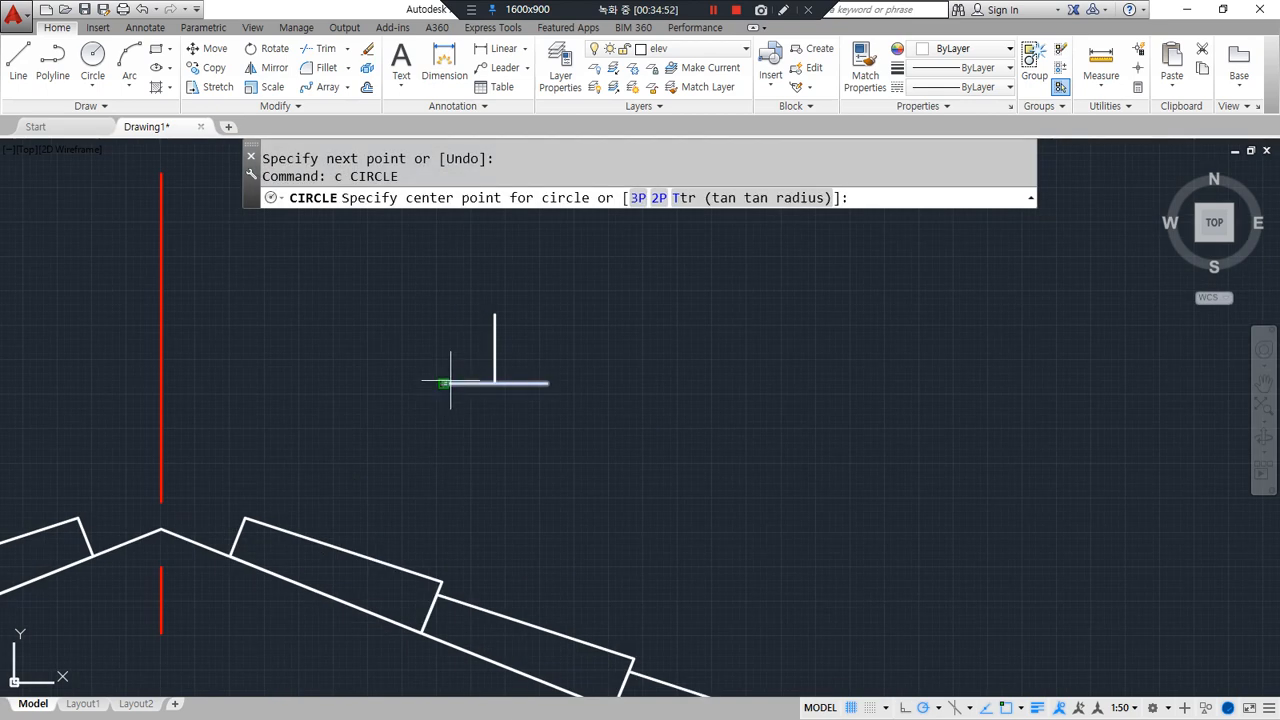
pyautogui.click(443, 383)
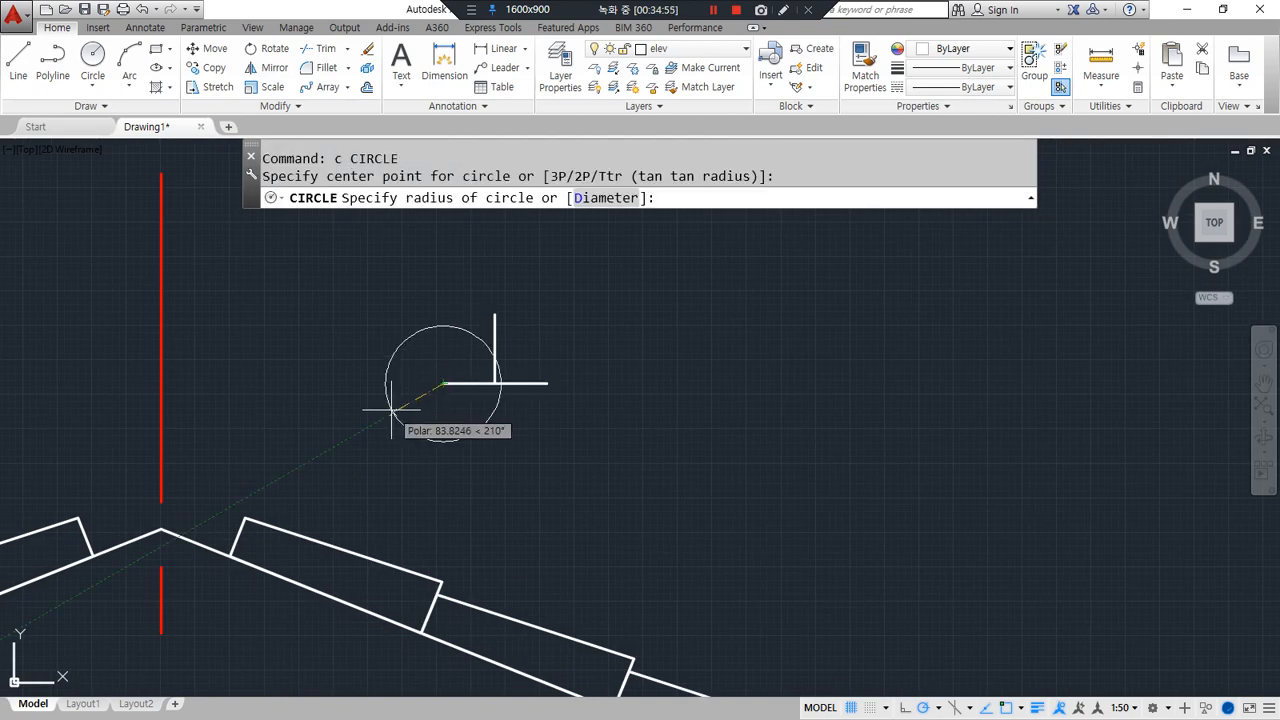
pyautogui.write('110')
pyautogui.press('Return')
pyautogui.press('Return')
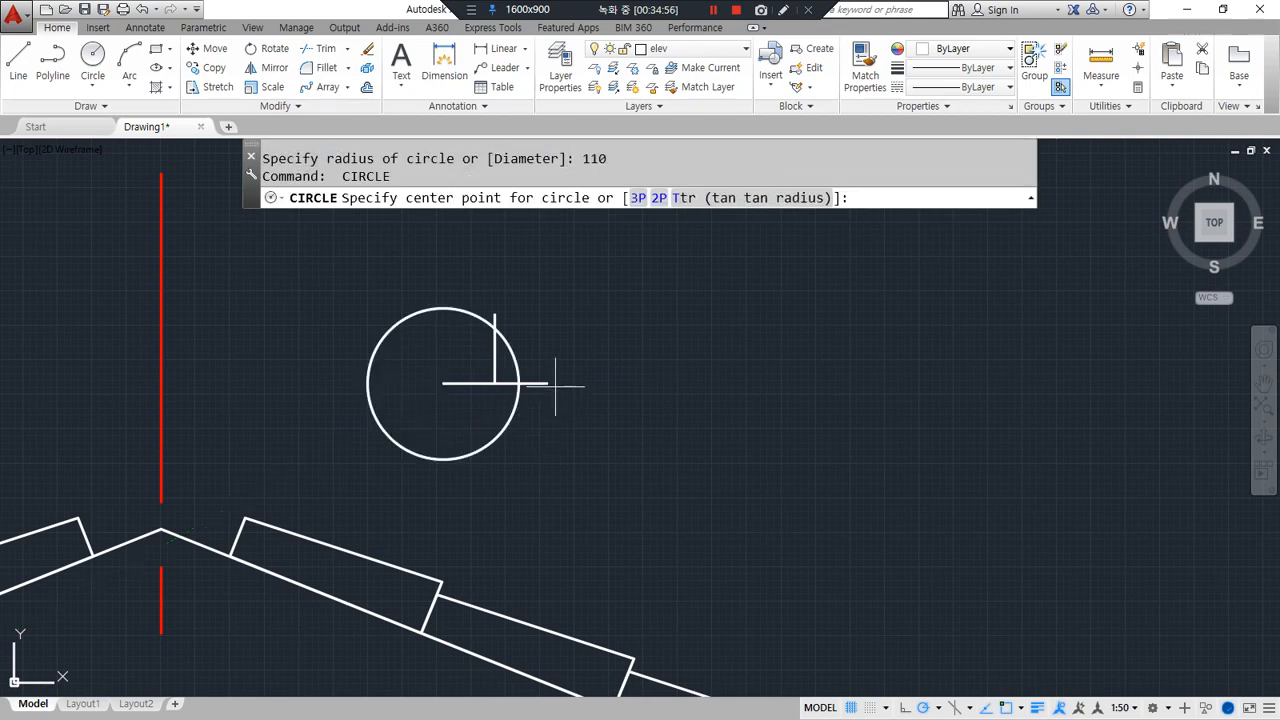
pyautogui.click(546, 383)
pyautogui.press('Return')
# Draw a circle of radius 130 centered on the upper end of the vertical construction line
pyautogui.press('Return')
pyautogui.click(494, 315)
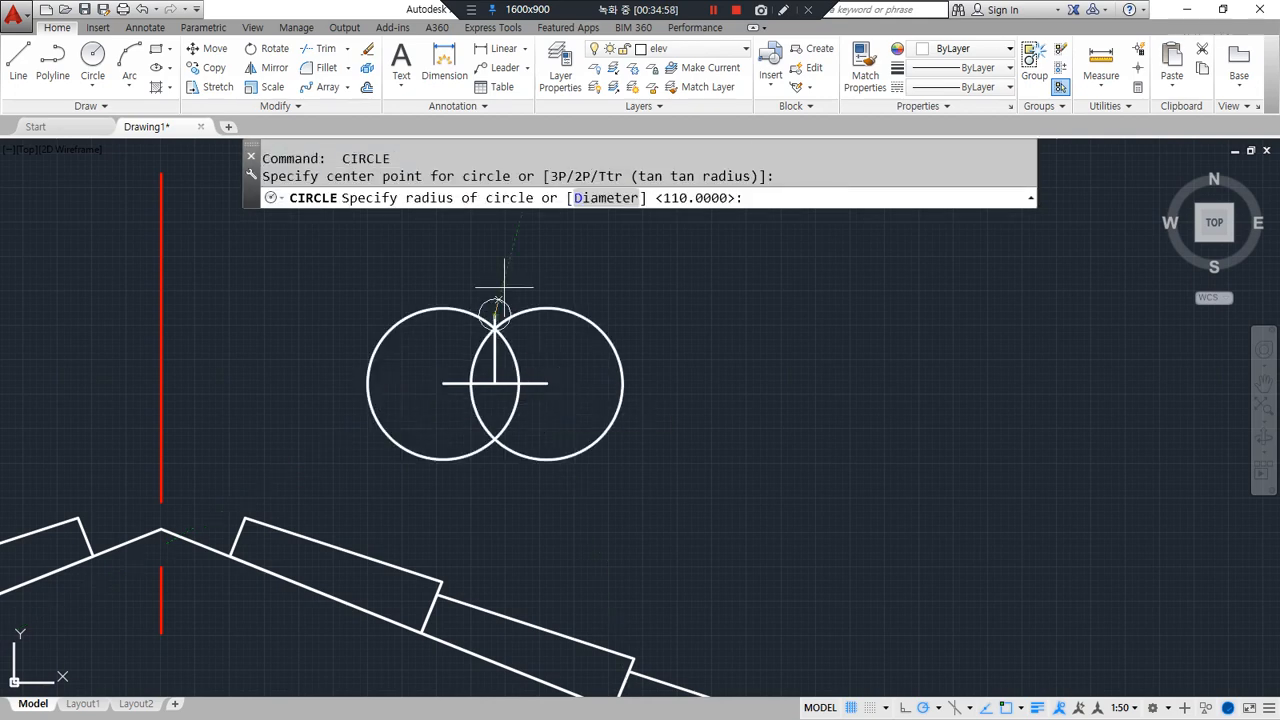
pyautogui.write('130')
pyautogui.press('Return')
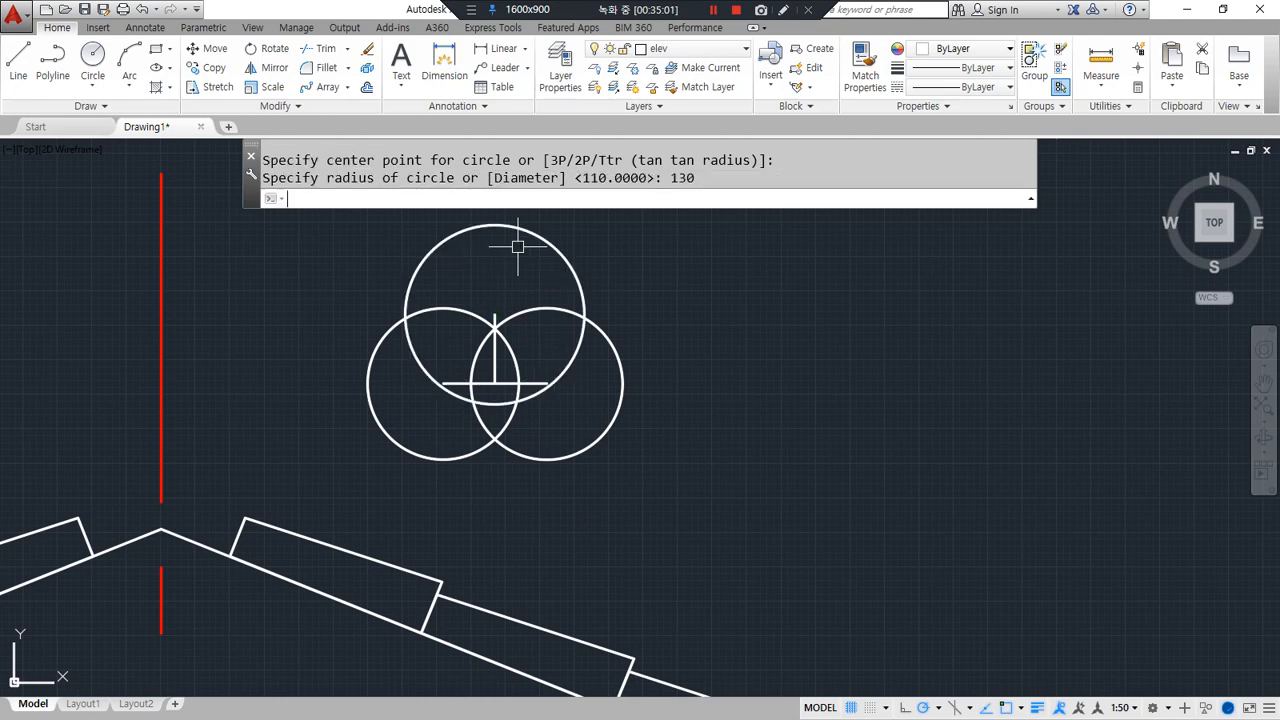
# Draw a circle of radius 80 centered where the vertical line meets the horizontal construction line
pyautogui.write('c')
pyautogui.press('Return')
pyautogui.click(495, 383)
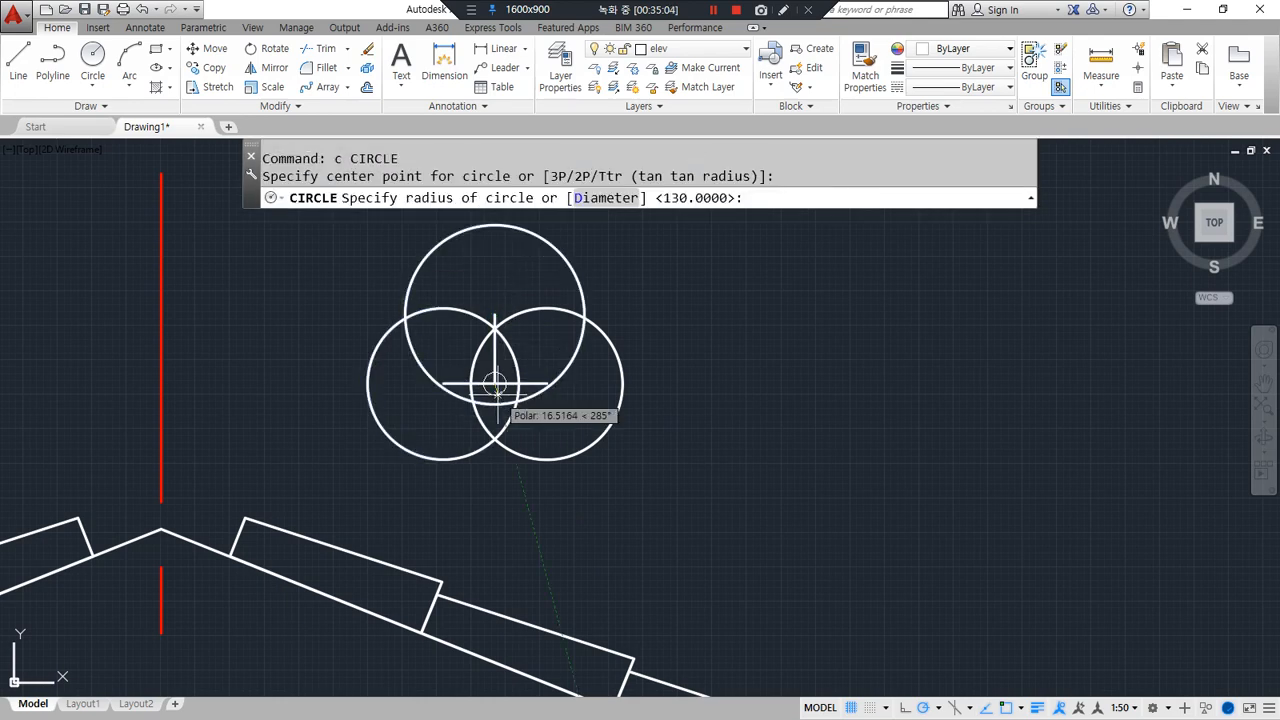
pyautogui.write('80')
pyautogui.press('Return')
# Erase the horizontal and vertical construction lines inside the circles
pyautogui.scroll(2, 530, 430)
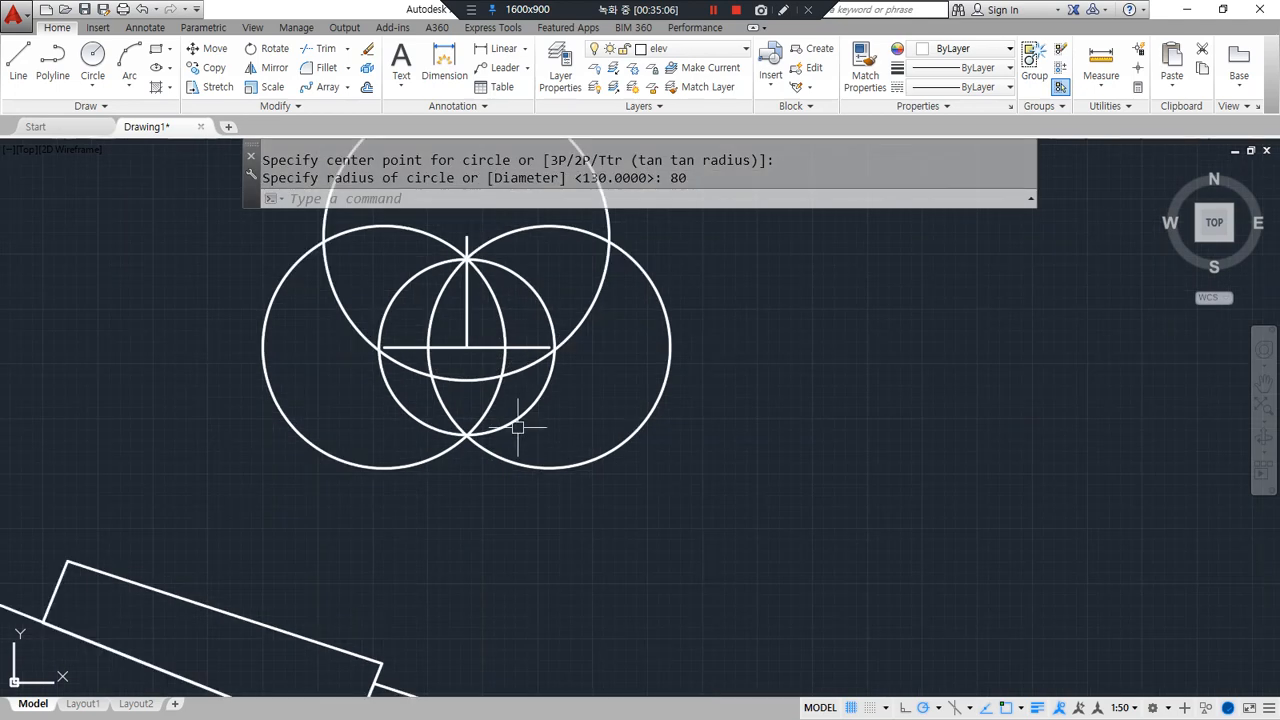
pyautogui.click(486, 357)
pyautogui.click(473, 337)
pyautogui.click(467, 335)
pyautogui.press('Delete')
# Trim the overlapping inner arcs of the three large circles, leaving a three-lobed outline around the radius 80 circle
pyautogui.write('tr')
pyautogui.press('Return')
pyautogui.press('Return')
pyautogui.click(509, 398)
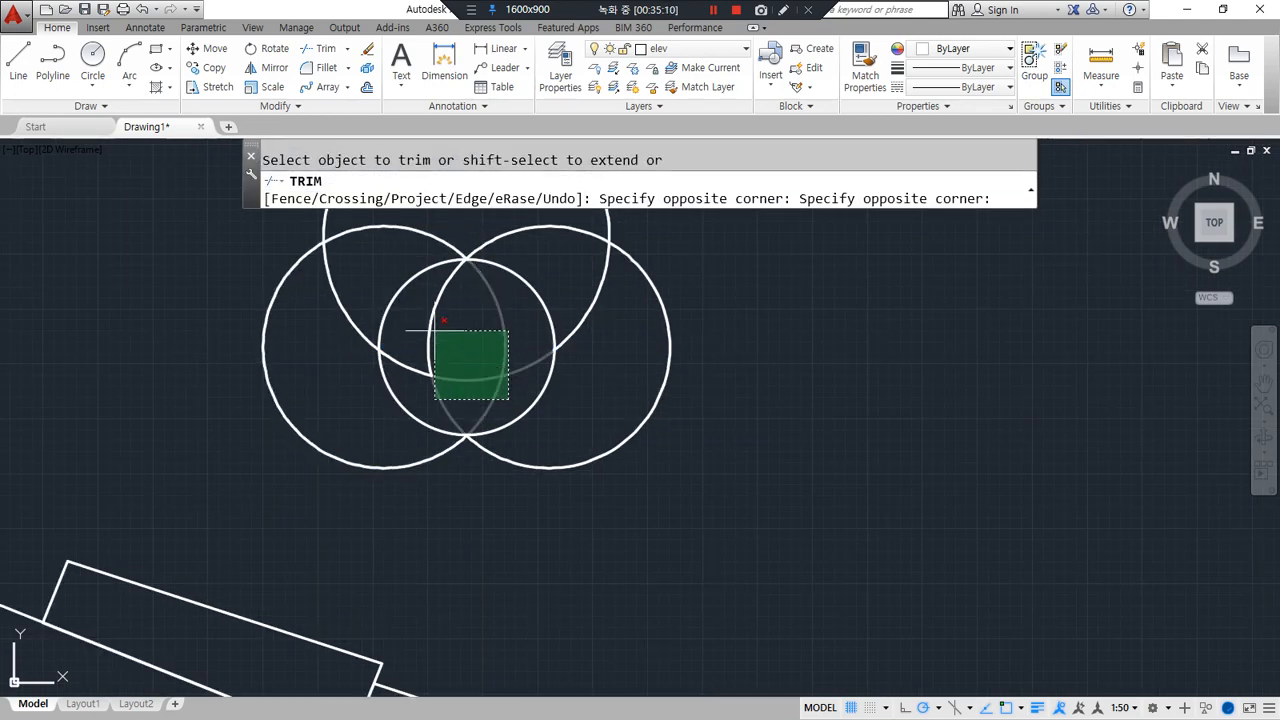
pyautogui.click(431, 333)
pyautogui.click(431, 334)
pyautogui.click(358, 300)
pyautogui.click(366, 229)
pyautogui.click(559, 226)
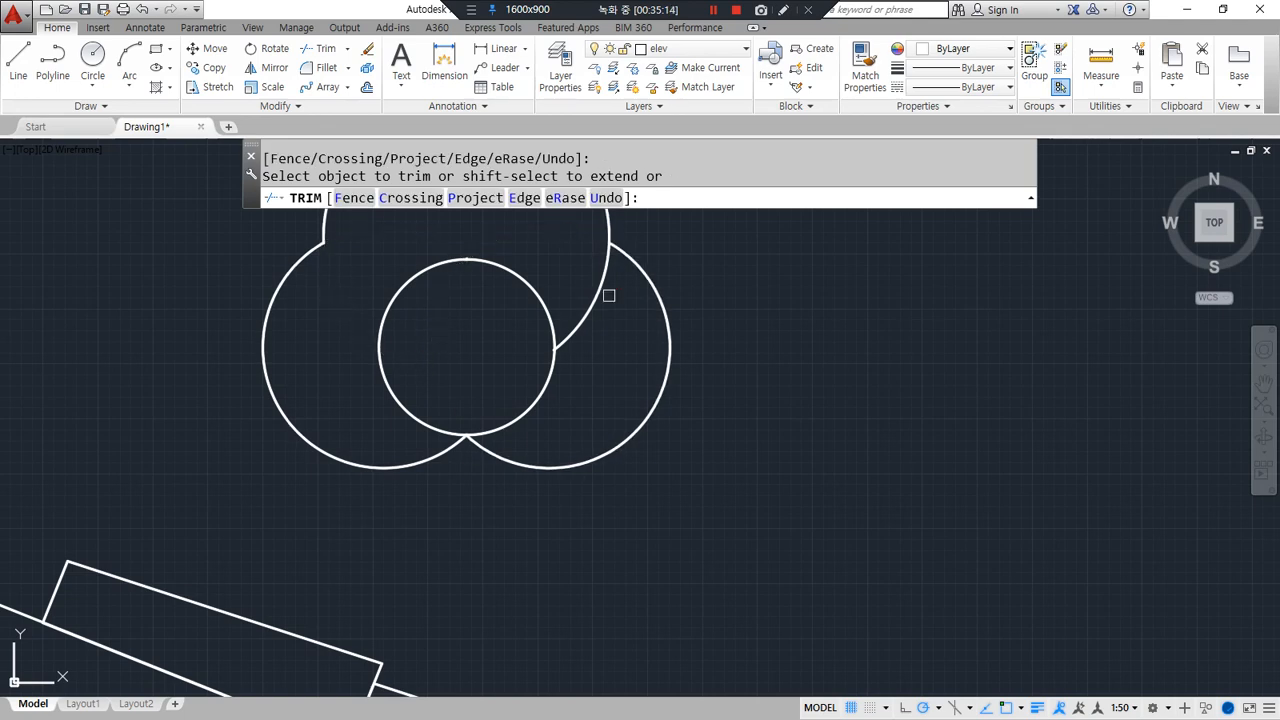
pyautogui.scroll(4, 470, 440)
pyautogui.press('Return')
pyautogui.press('Escape')
pyautogui.press('Escape')
# Move the three-lobed ridge tile and its inner circle from the circle's lowest point onto the roof ridge peak
pyautogui.scroll(-3, 555, 490)
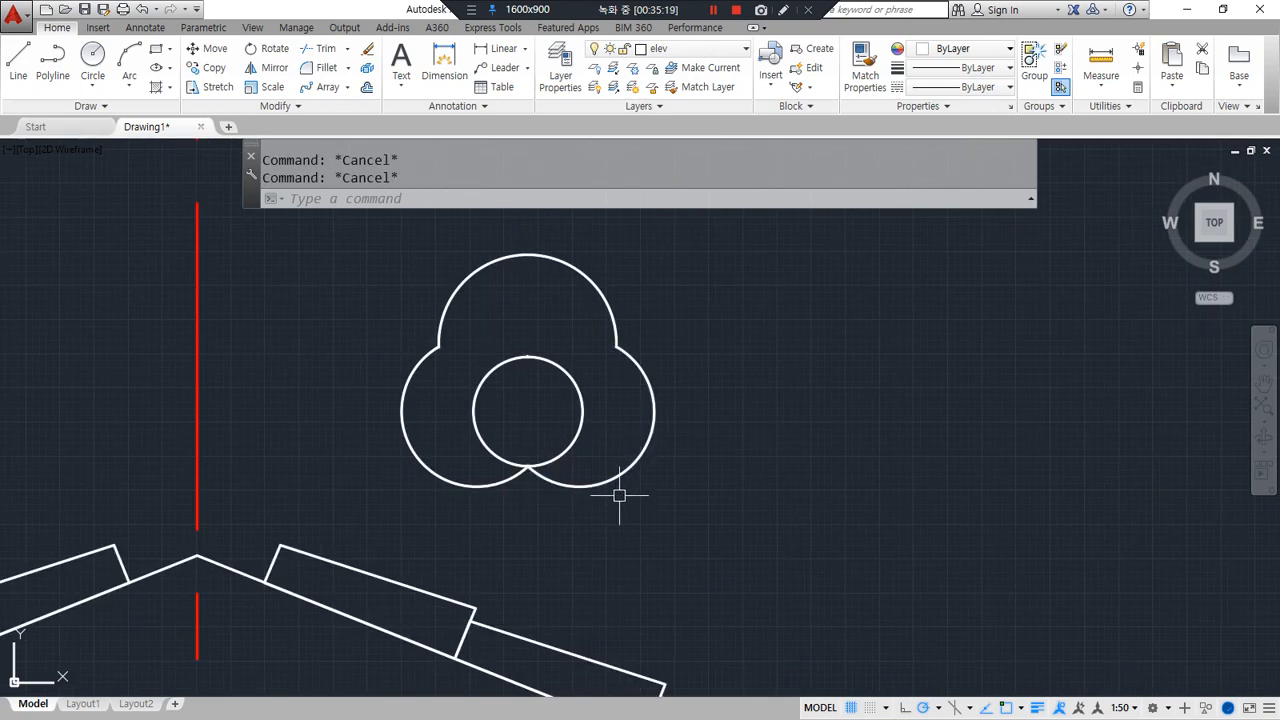
pyautogui.write('m')
pyautogui.press('Return')
pyautogui.click(680, 480)
pyautogui.click(411, 349)
pyautogui.press('Return')
pyautogui.click(528, 465)
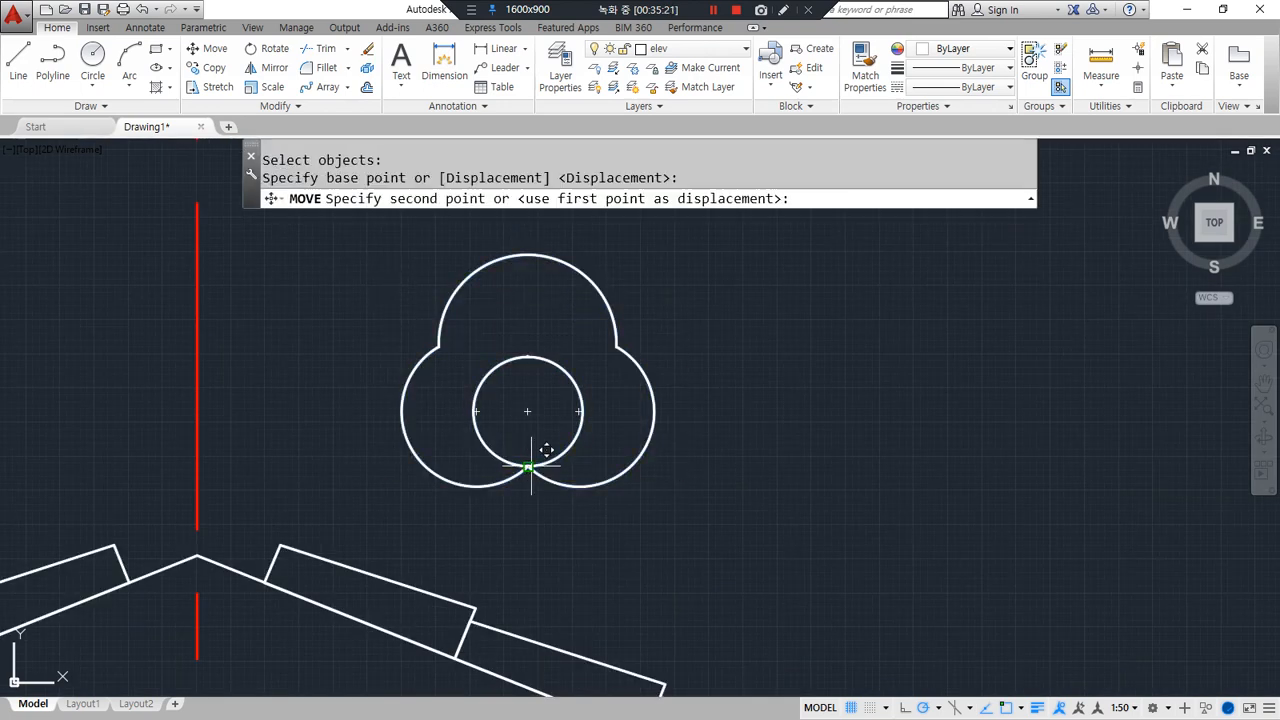
pyautogui.click(197, 553)
pyautogui.write('m')
pyautogui.press('Return')
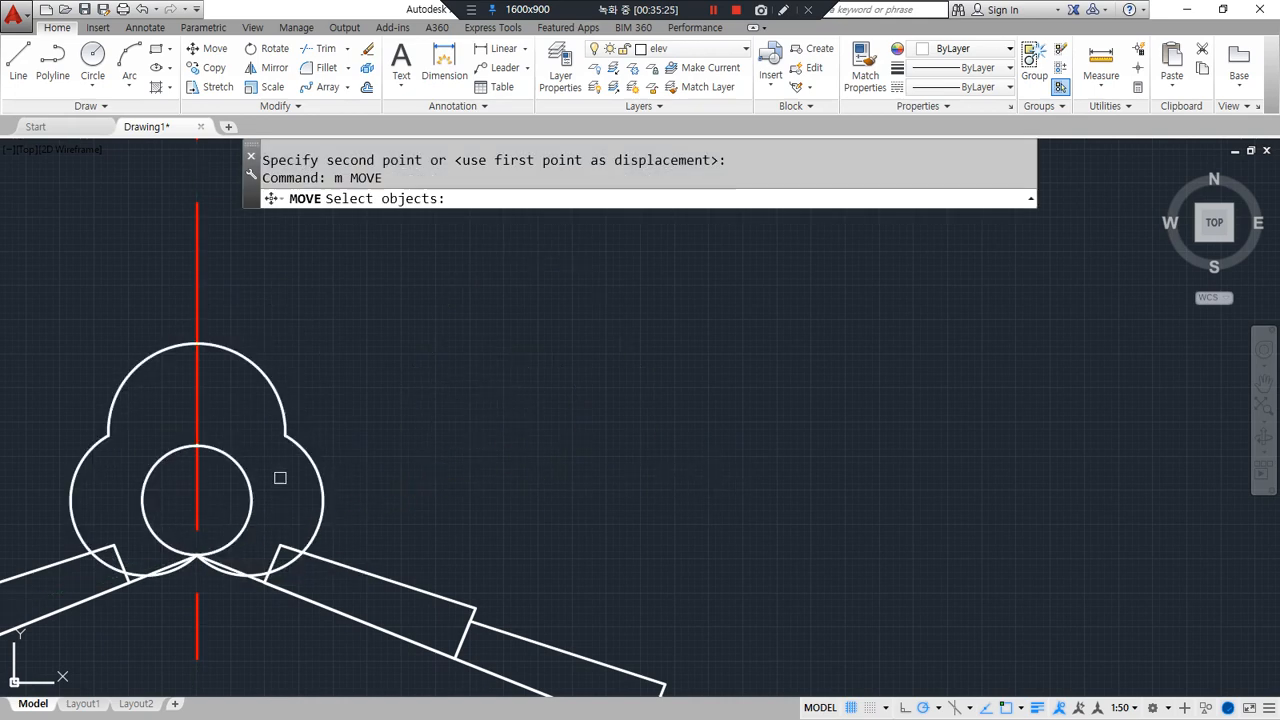
pyautogui.click(340, 391)
pyautogui.click(237, 514)
pyautogui.click(159, 485)
pyautogui.click(59, 425)
pyautogui.press('Return')
pyautogui.click(529, 490)
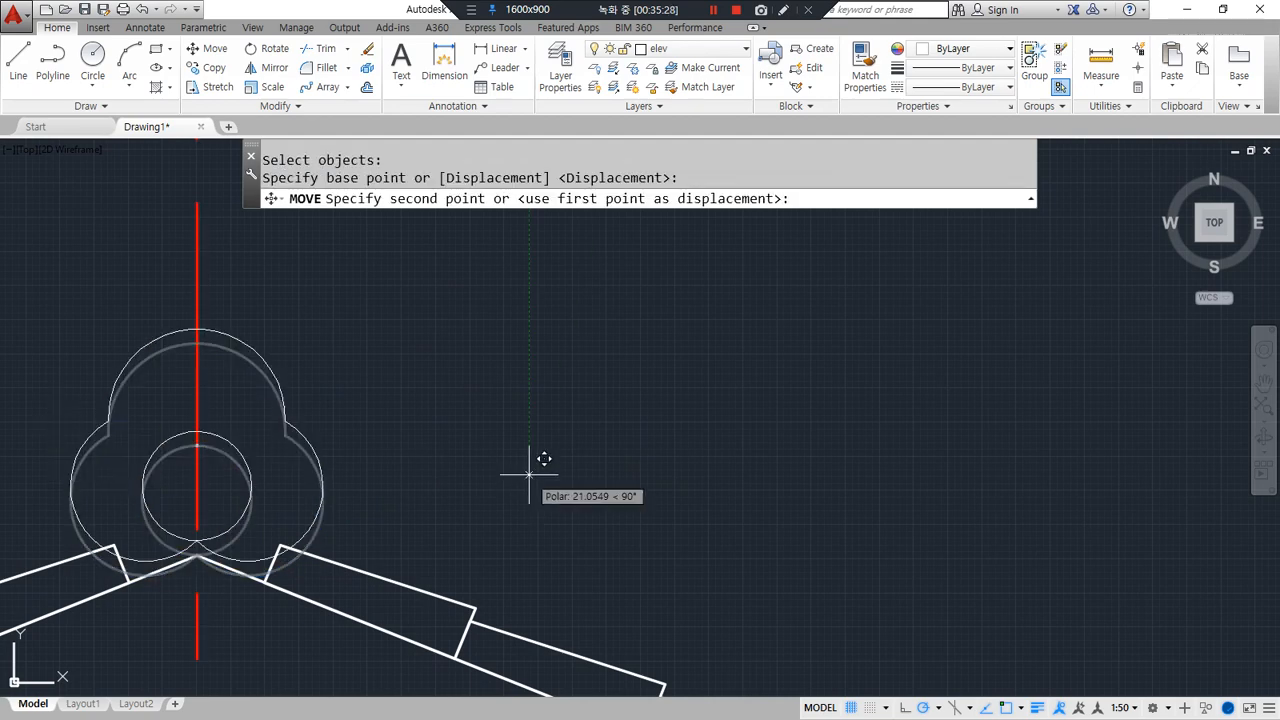
pyautogui.press('Escape')
# Examine the ridge tile at the roof peak and its fit with the roof tiles, then view the whole side elevation
pyautogui.scroll(-3, 471, 537)
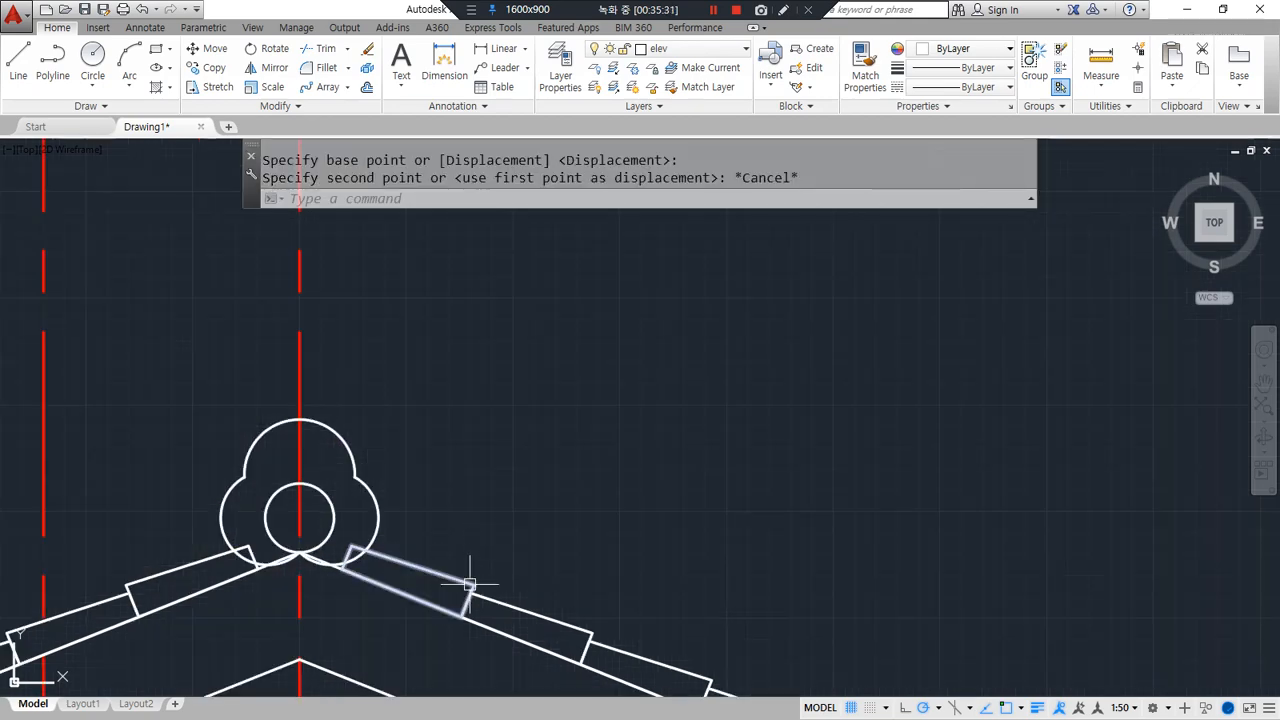
pyautogui.moveTo(471, 571); pyautogui.dragTo(548, 430, button='middle')
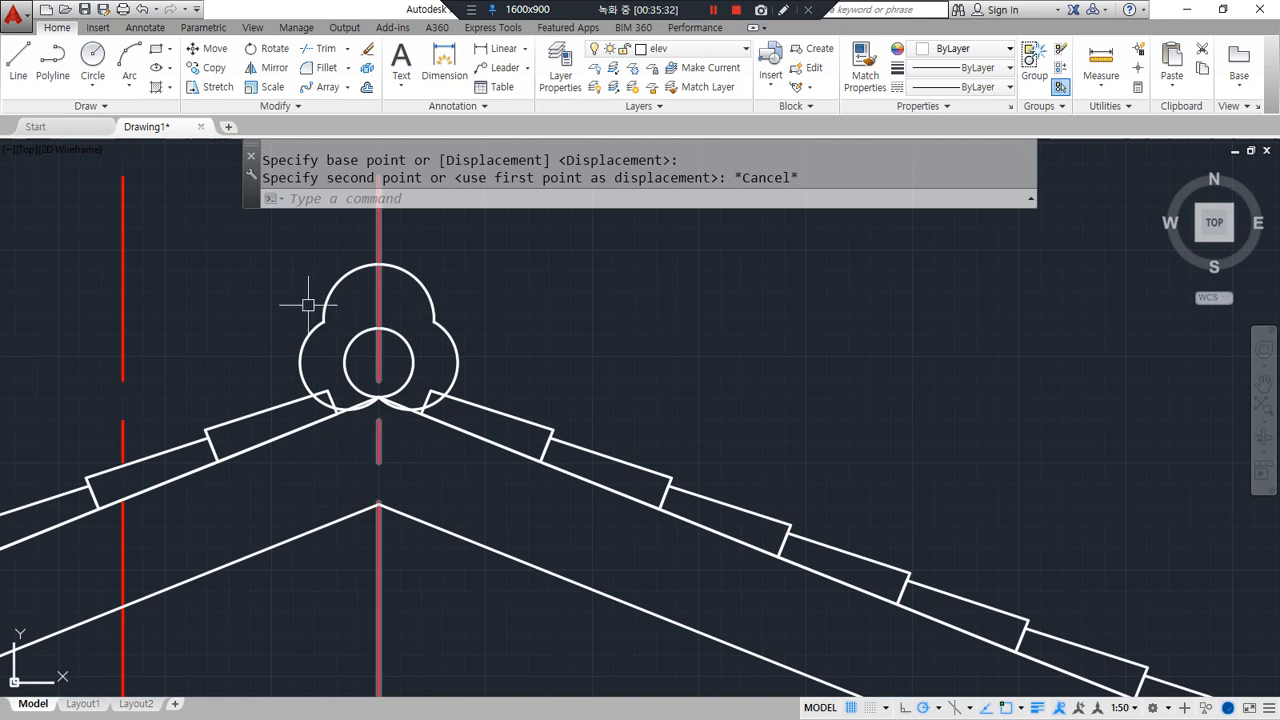
pyautogui.scroll(2, 487, 415)
pyautogui.scroll(-5, 487, 415)
pyautogui.scroll(1, 480, 486)
pyautogui.scroll(-3, 474, 511)
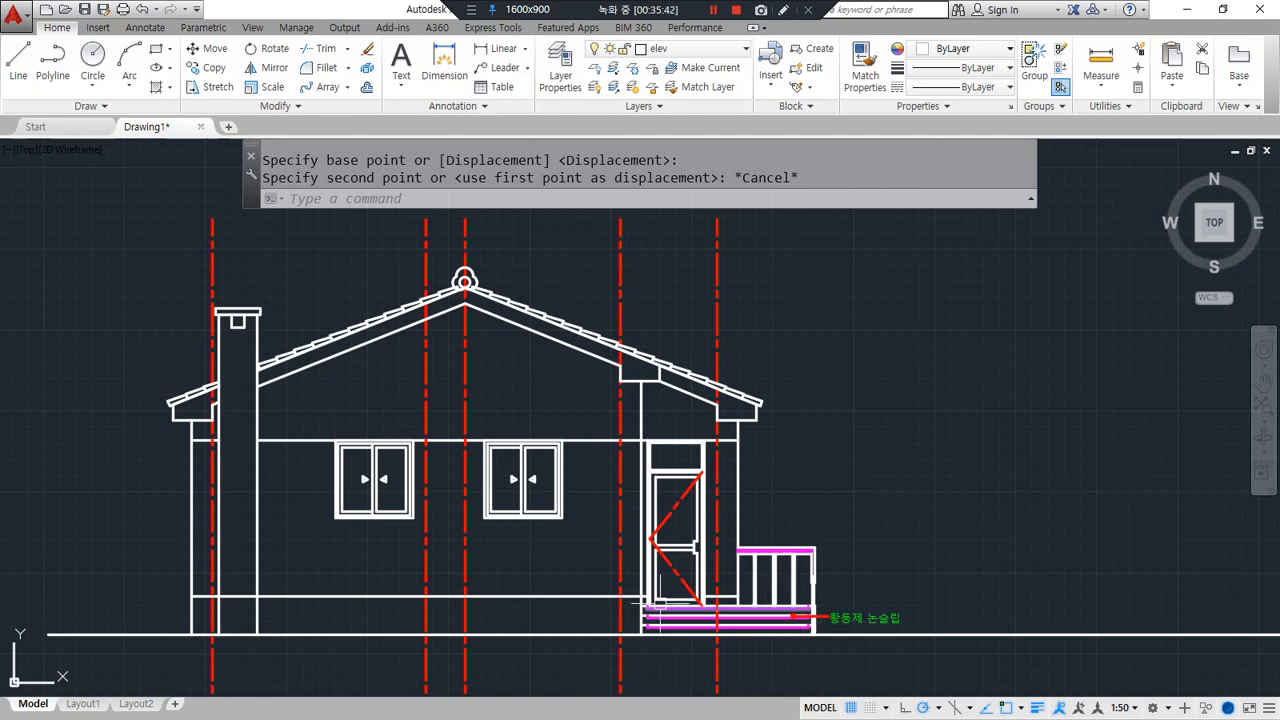
pyautogui.scroll(10, 451, 294)
pyautogui.scroll(4, 411, 511)
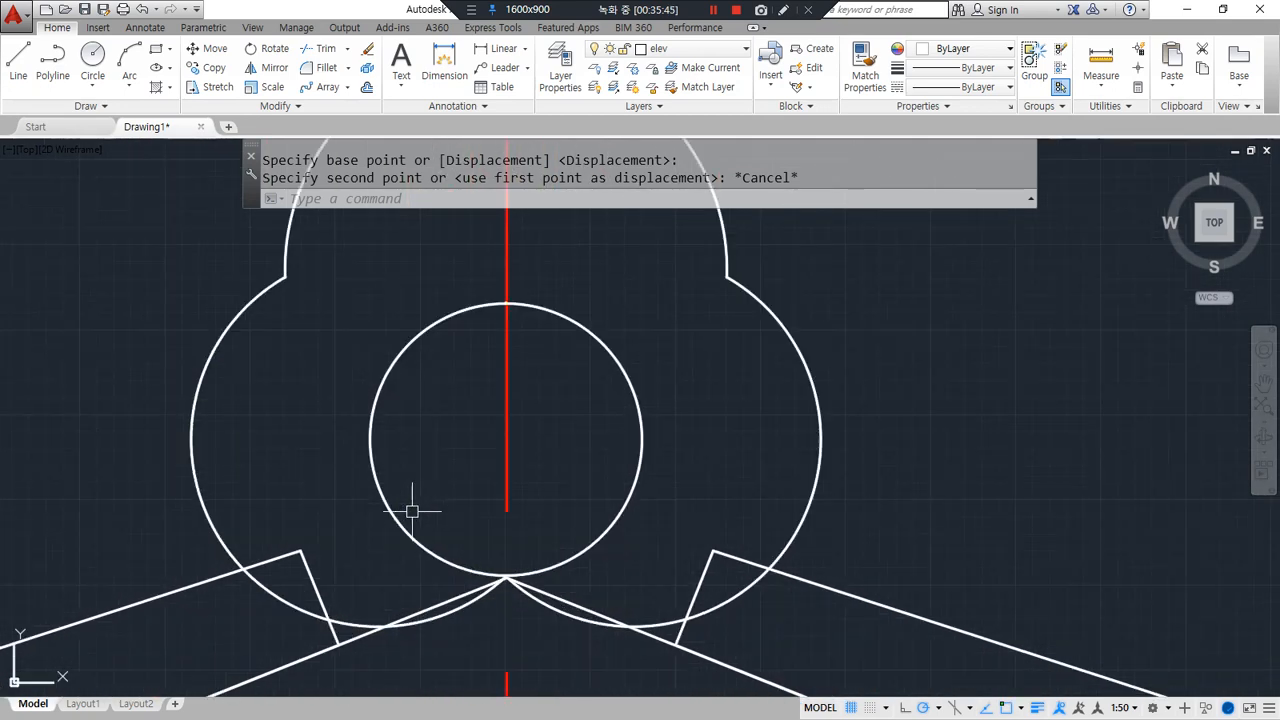
pyautogui.write('z')
pyautogui.press('Return')
pyautogui.write('a')
pyautogui.press('Return')
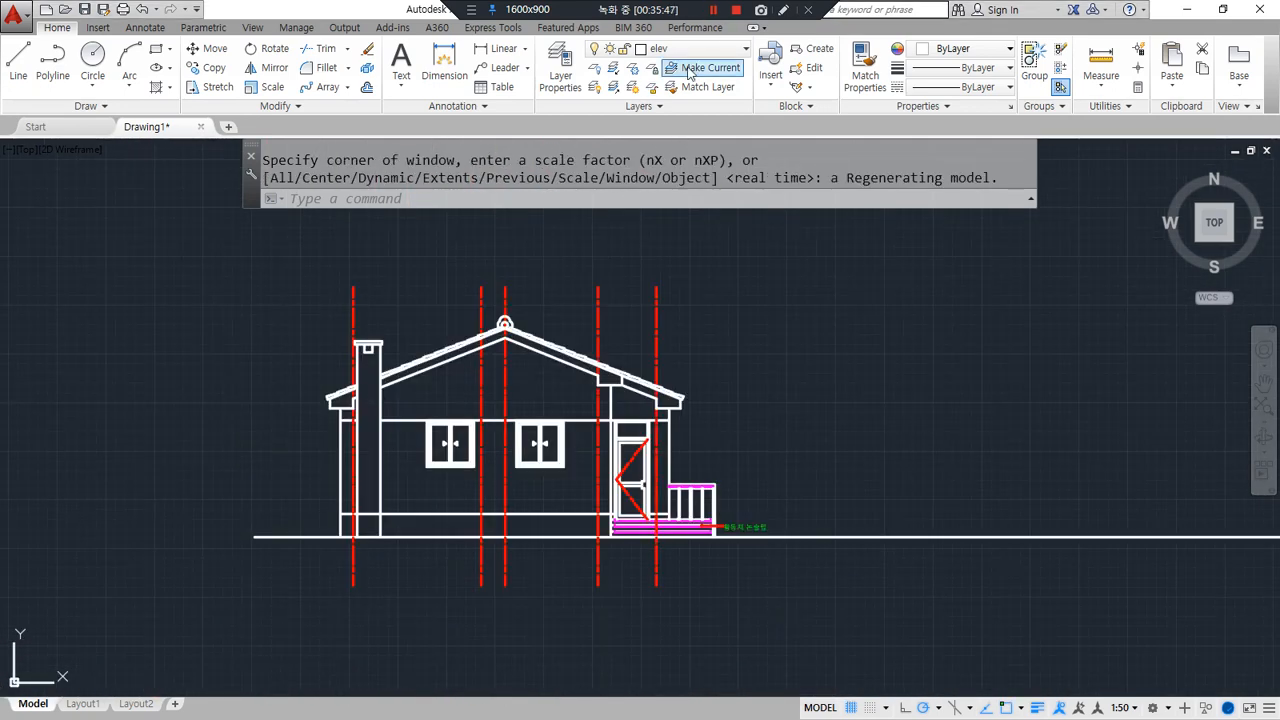
# Freeze the cen layer and make hat the current layer
pyautogui.click(735, 50)
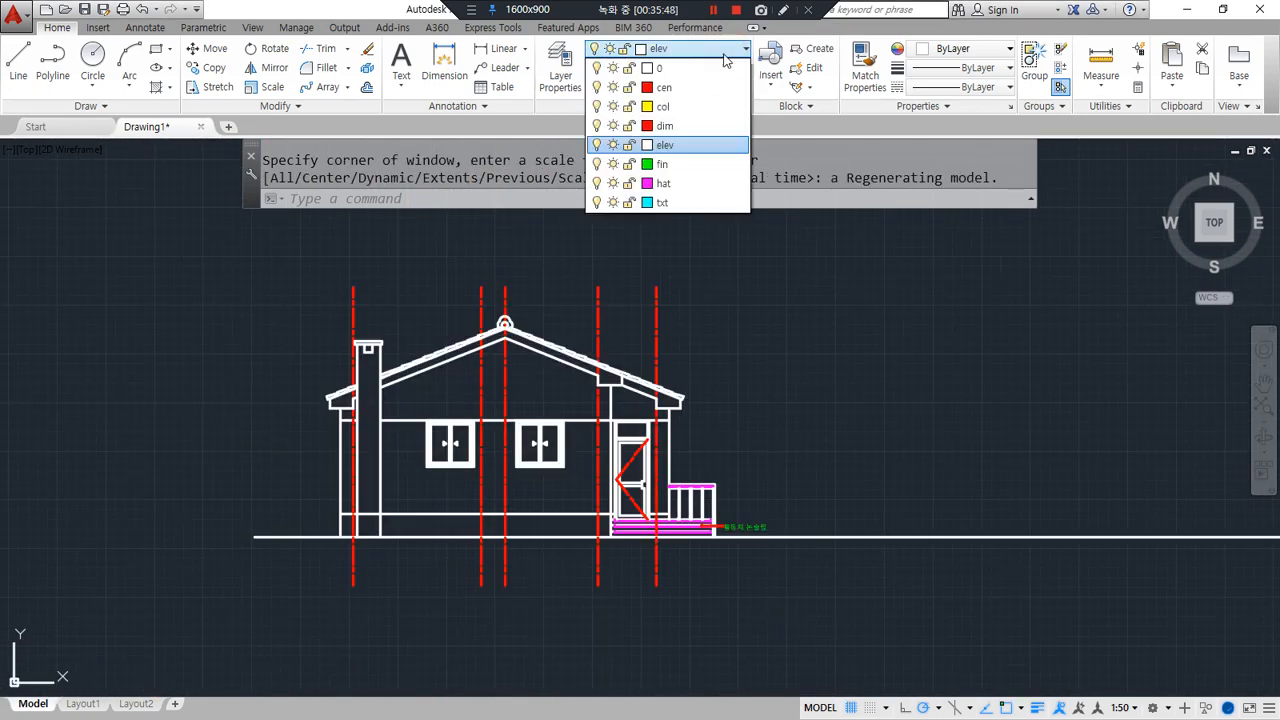
pyautogui.click(611, 91)
pyautogui.scroll(5, 430, 491)
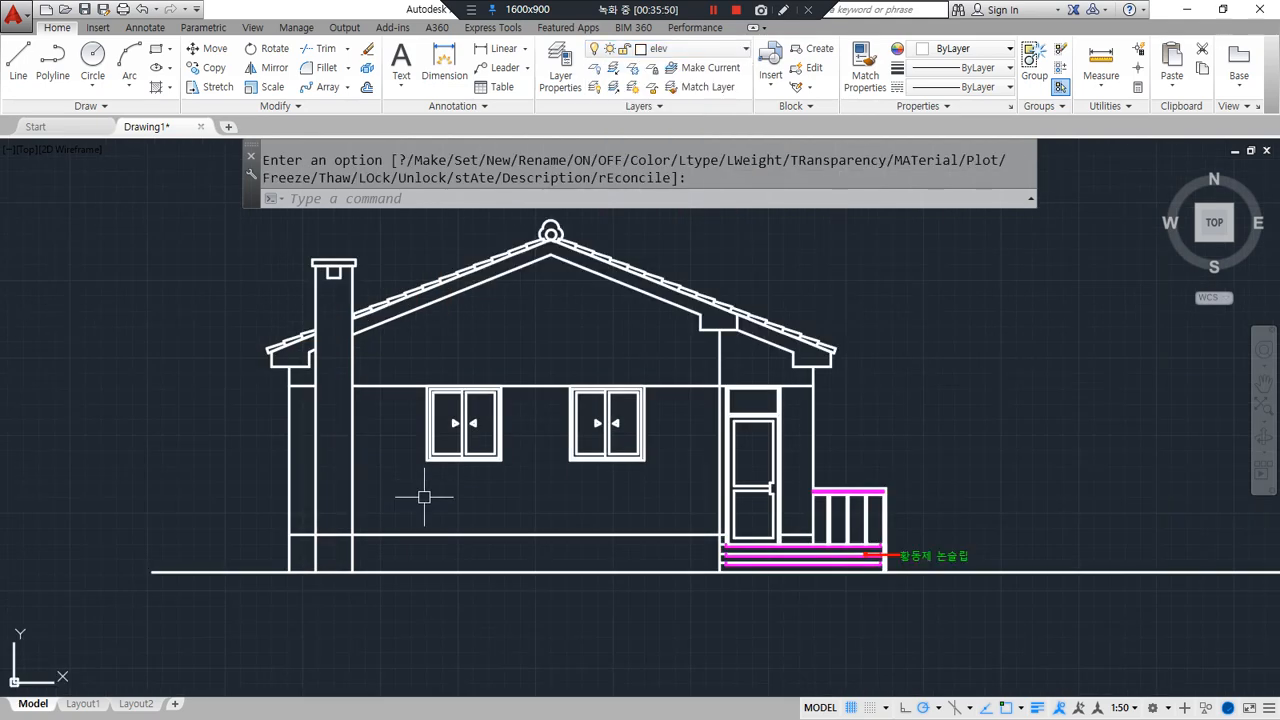
pyautogui.moveTo(432, 491); pyautogui.dragTo(374, 606, button='middle')
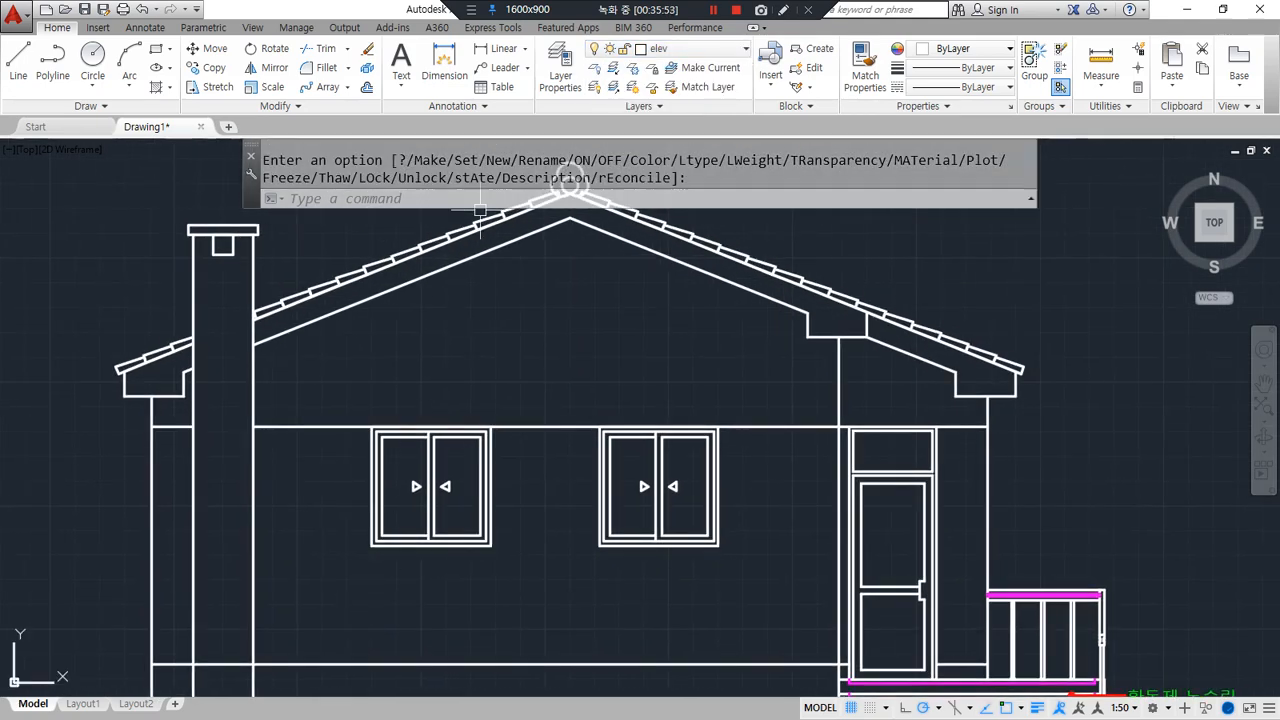
pyautogui.click(700, 48)
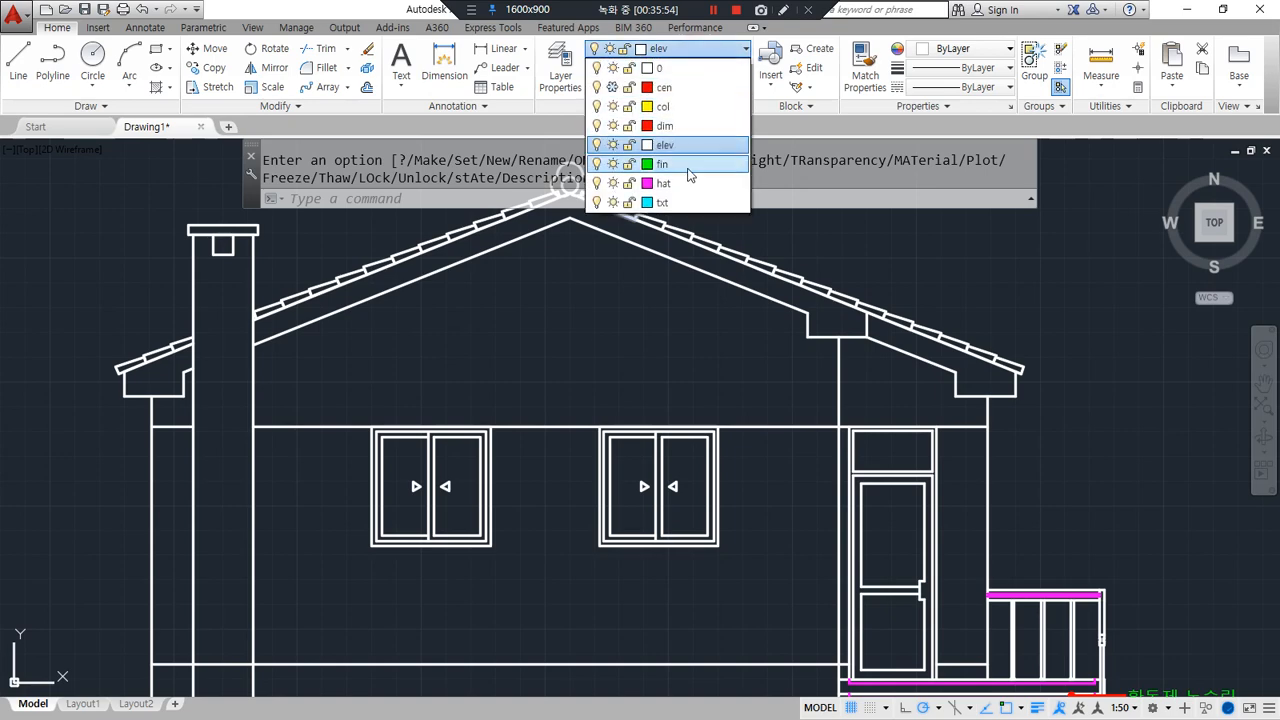
pyautogui.click(662, 183)
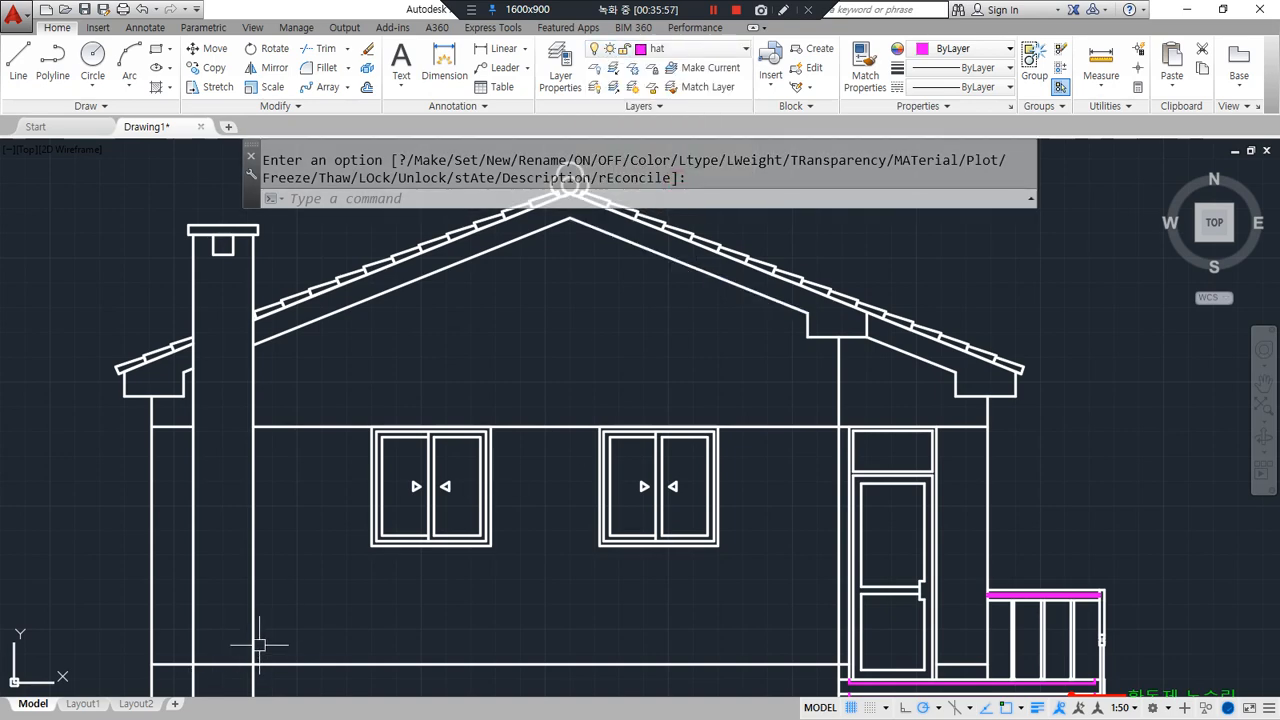
# Hatch the chimney shaft and the wall areas around the windows and beside the door with the AR-BRSTD brick pattern at scale 1
pyautogui.write('h')
pyautogui.press('Return')
pyautogui.click(334, 605)
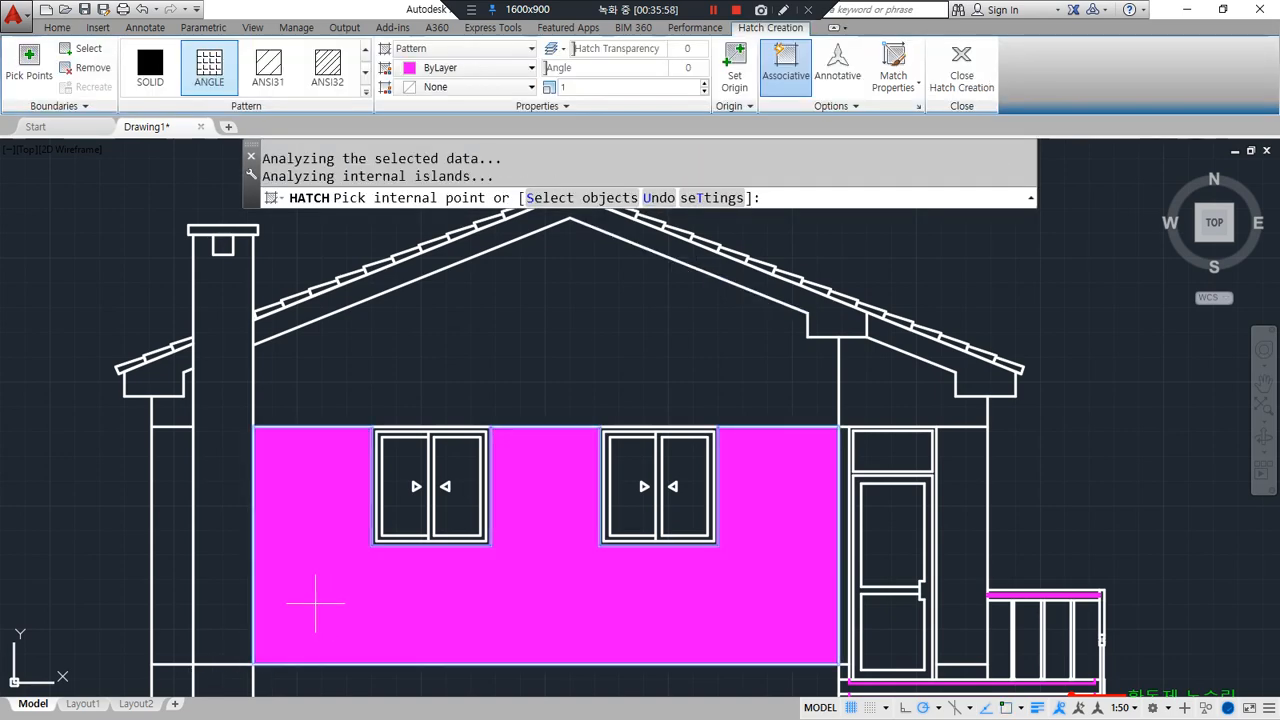
pyautogui.click(230, 578)
pyautogui.click(180, 562)
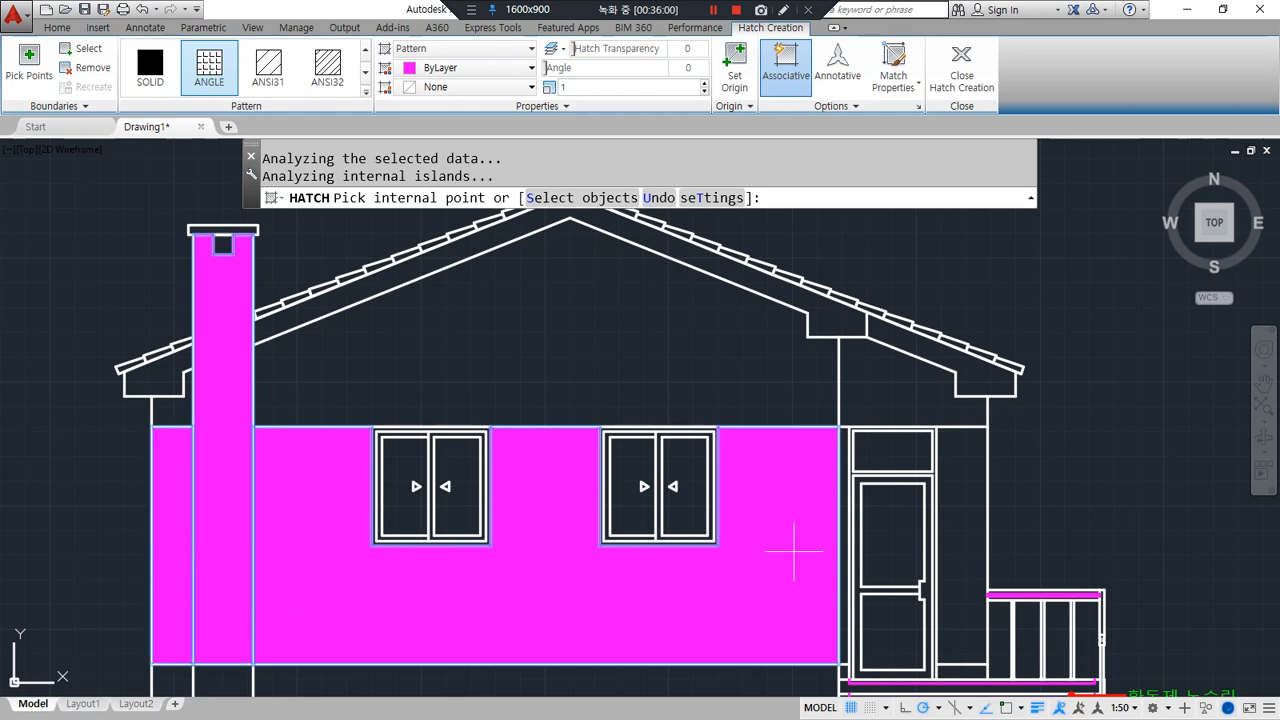
pyautogui.click(956, 512)
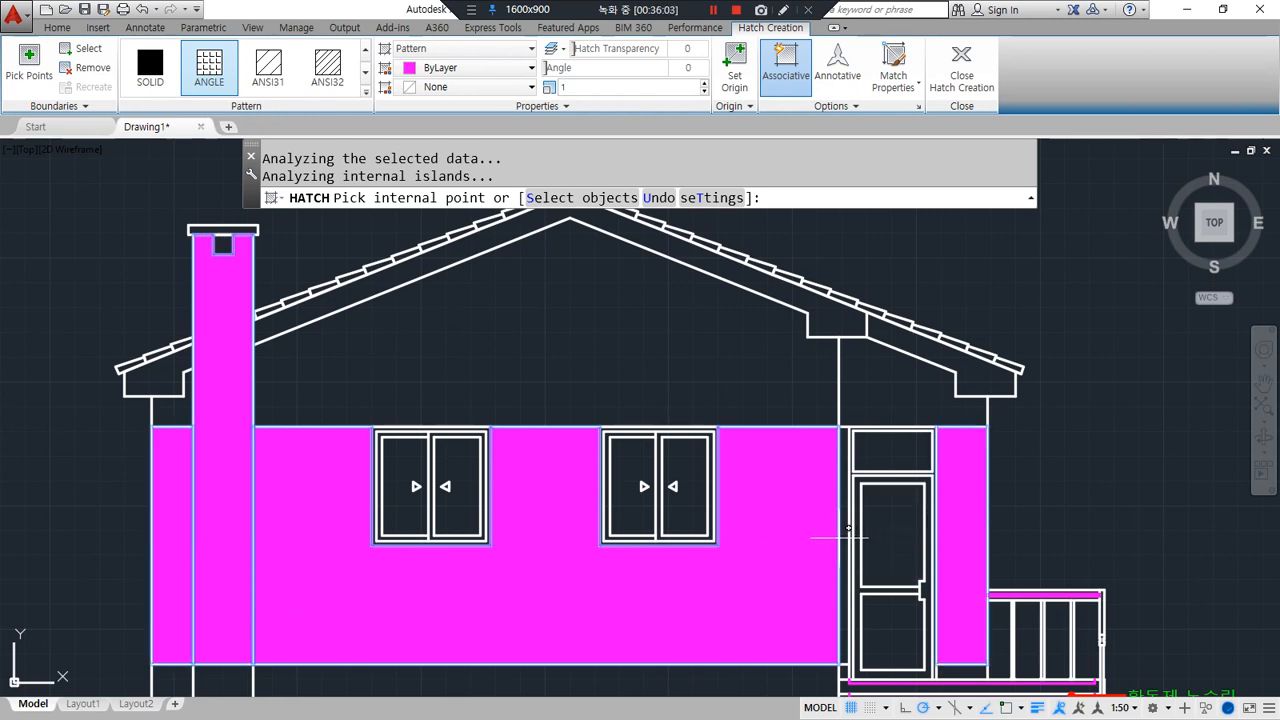
pyautogui.click(365, 91)
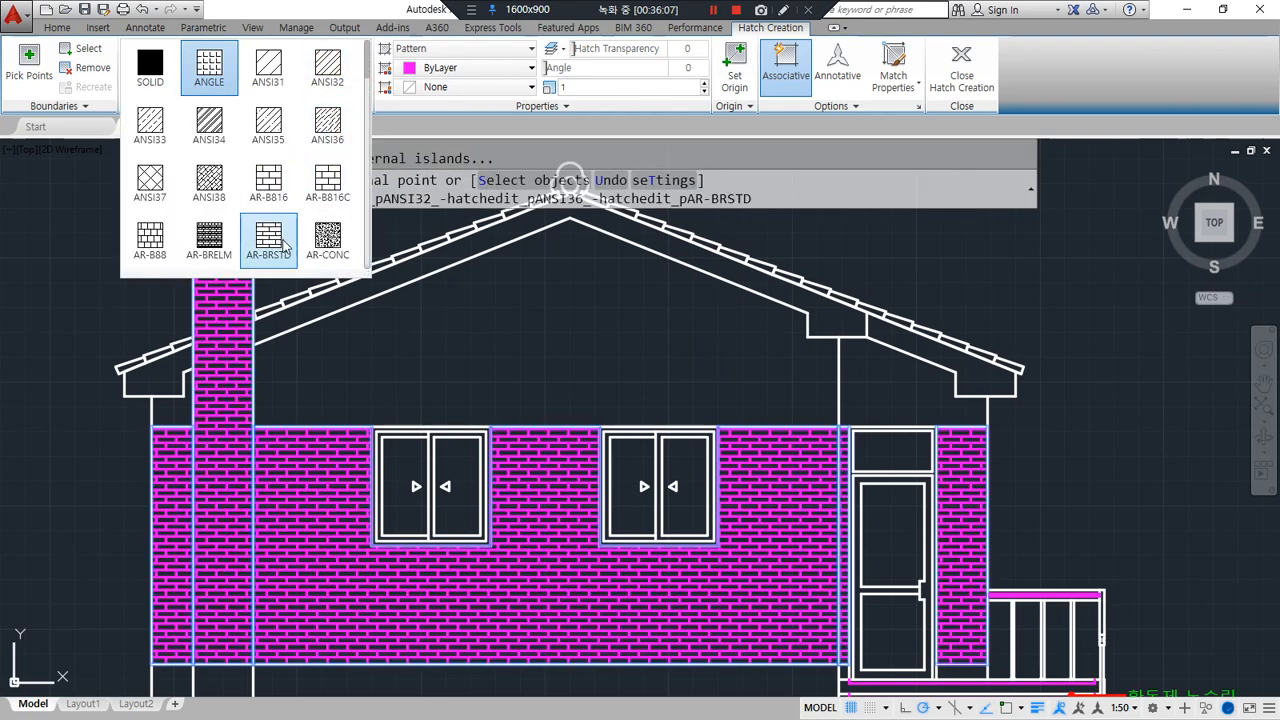
pyautogui.click(268, 238)
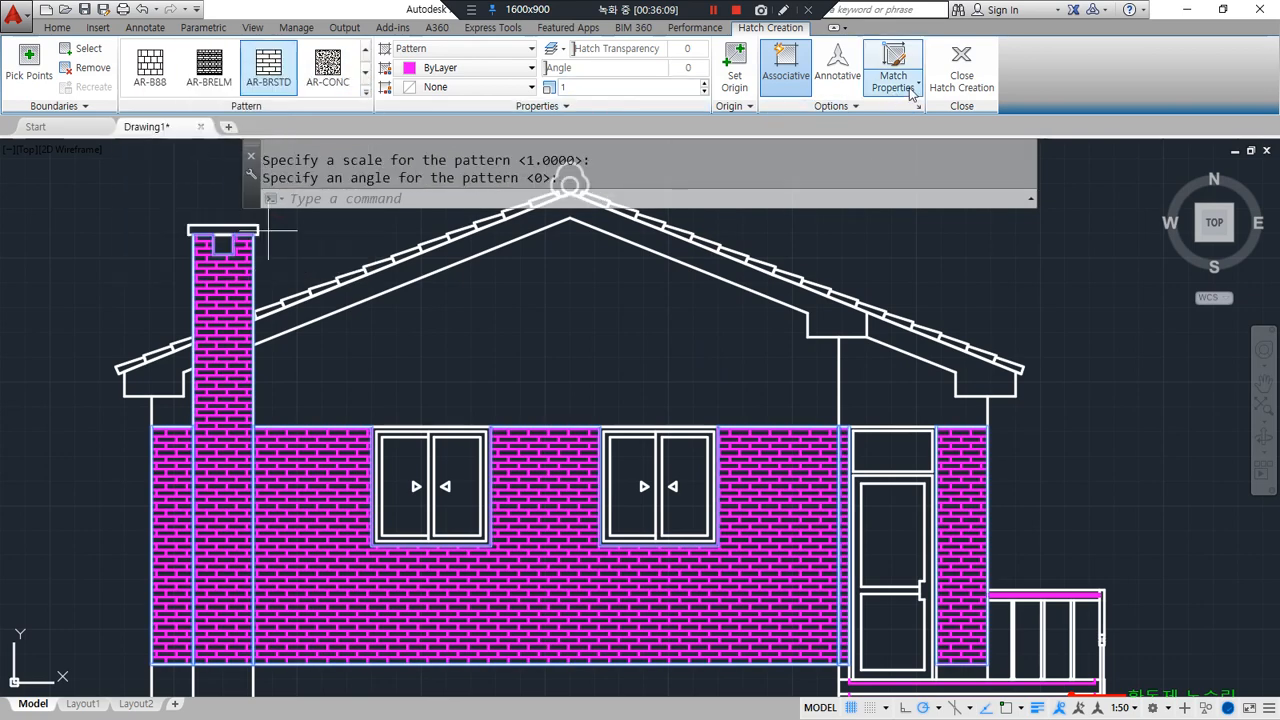
pyautogui.click(959, 77)
pyautogui.scroll(-2, 1114, 334)
pyautogui.moveTo(1114, 334)
pyautogui.mouseDown(button='middle')
pyautogui.moveTo(1072, 359)
pyautogui.moveTo(944, 384)
pyautogui.mouseUp(button='middle')
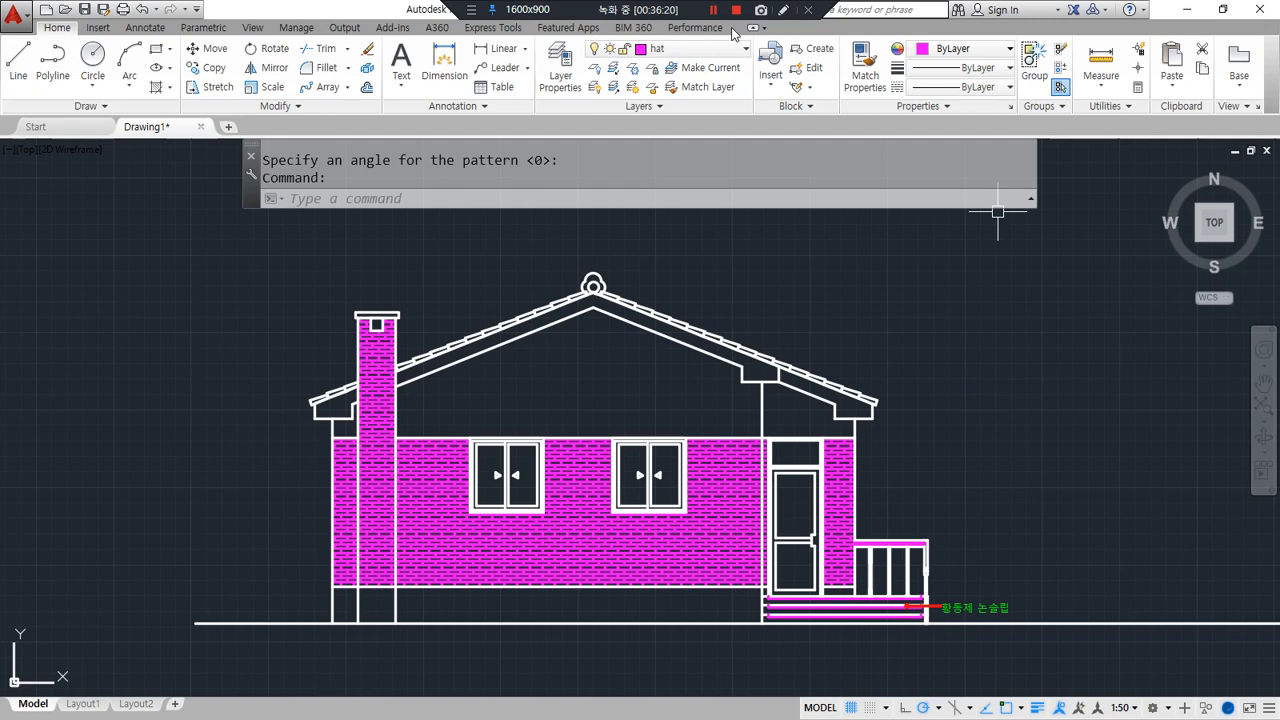
# Thaw the cen layer and make elev the current layer
pyautogui.click(700, 48)
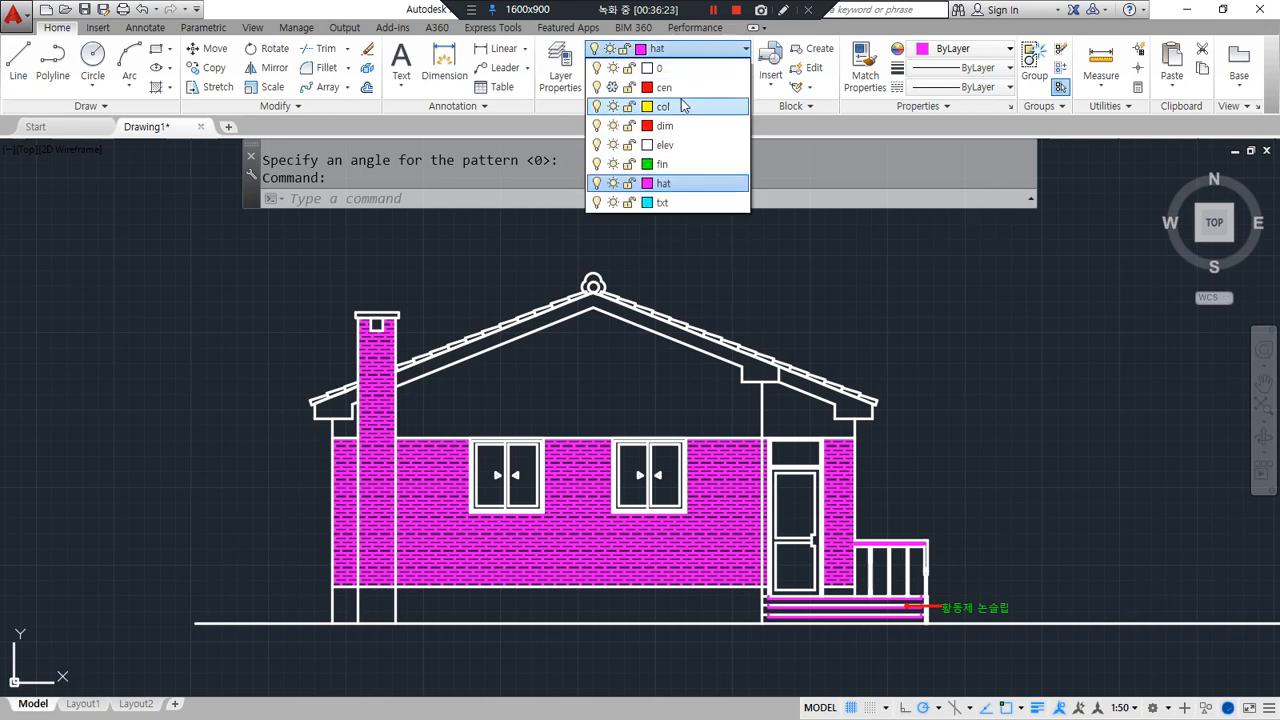
pyautogui.click(613, 87)
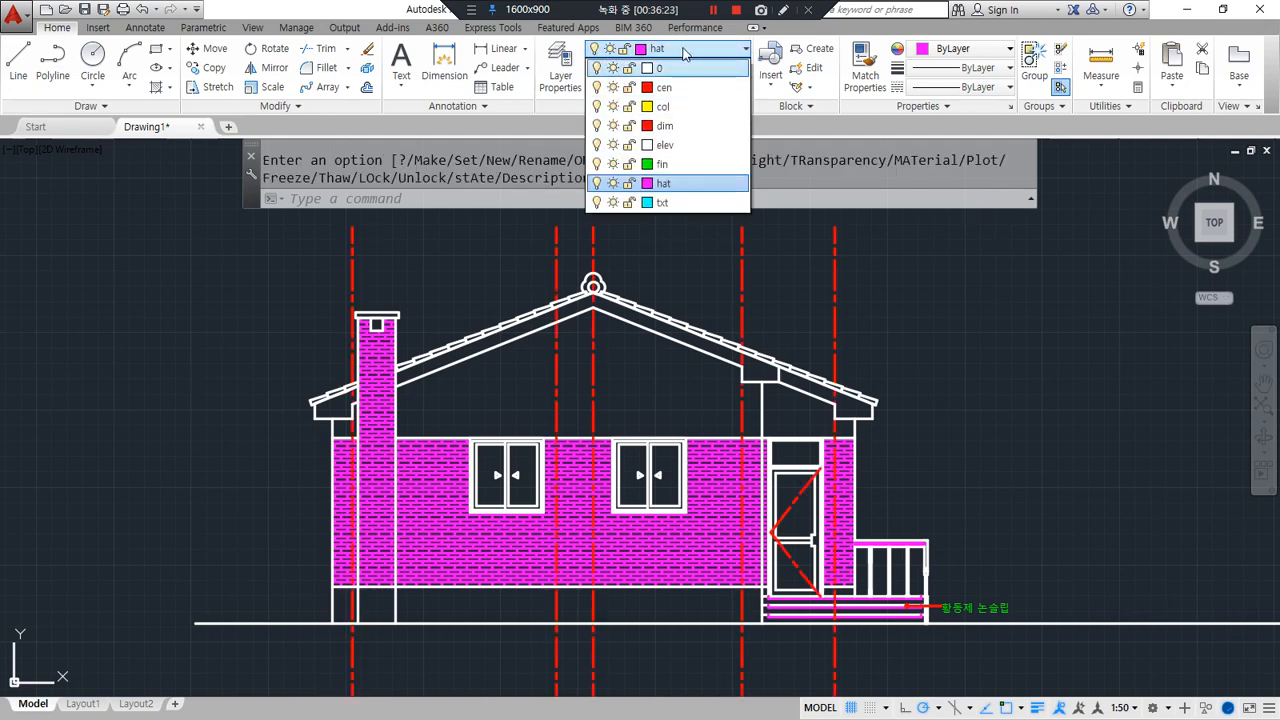
pyautogui.click(695, 148)
pyautogui.click(1166, 443)
# Copy the side elevation's rightmost centre line horizontally into the empty area to the right of the house
pyautogui.moveTo(1143, 440); pyautogui.dragTo(663, 434, button='middle')
pyautogui.scroll(-4, 780, 466)
pyautogui.write('cp')
pyautogui.press('Return')
pyautogui.click(431, 371)
pyautogui.press('Return')
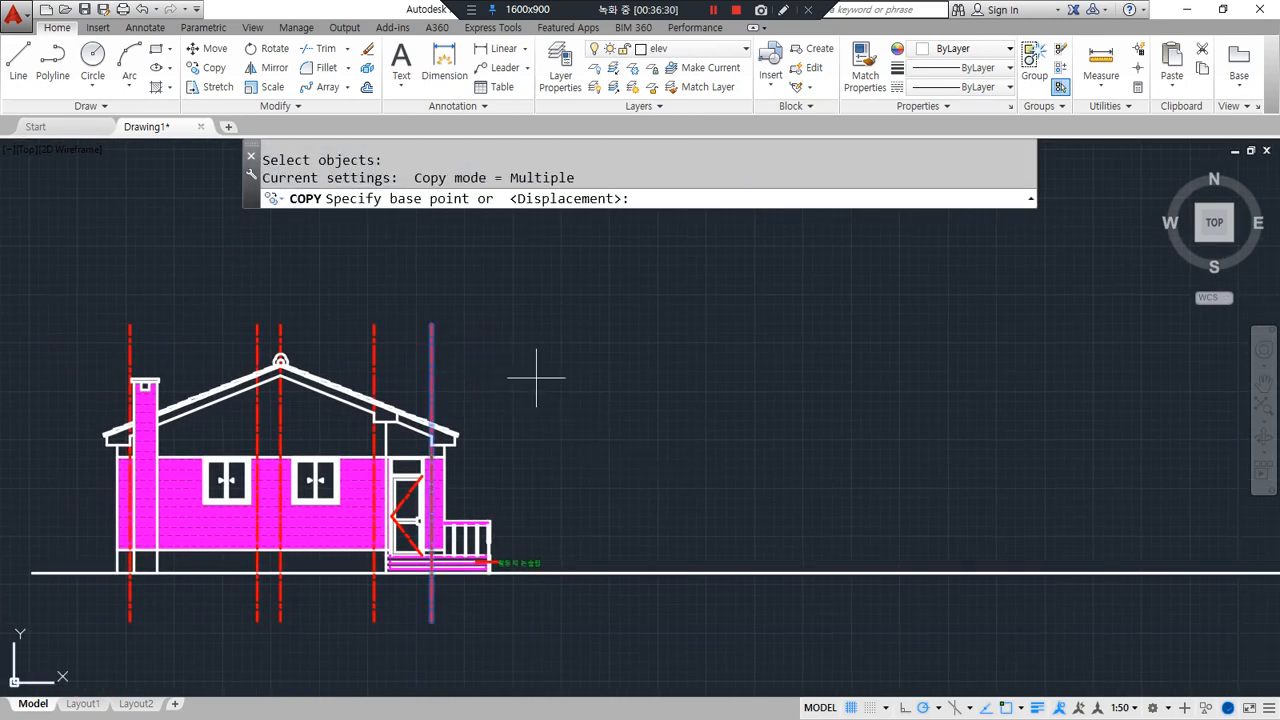
pyautogui.click(536, 377)
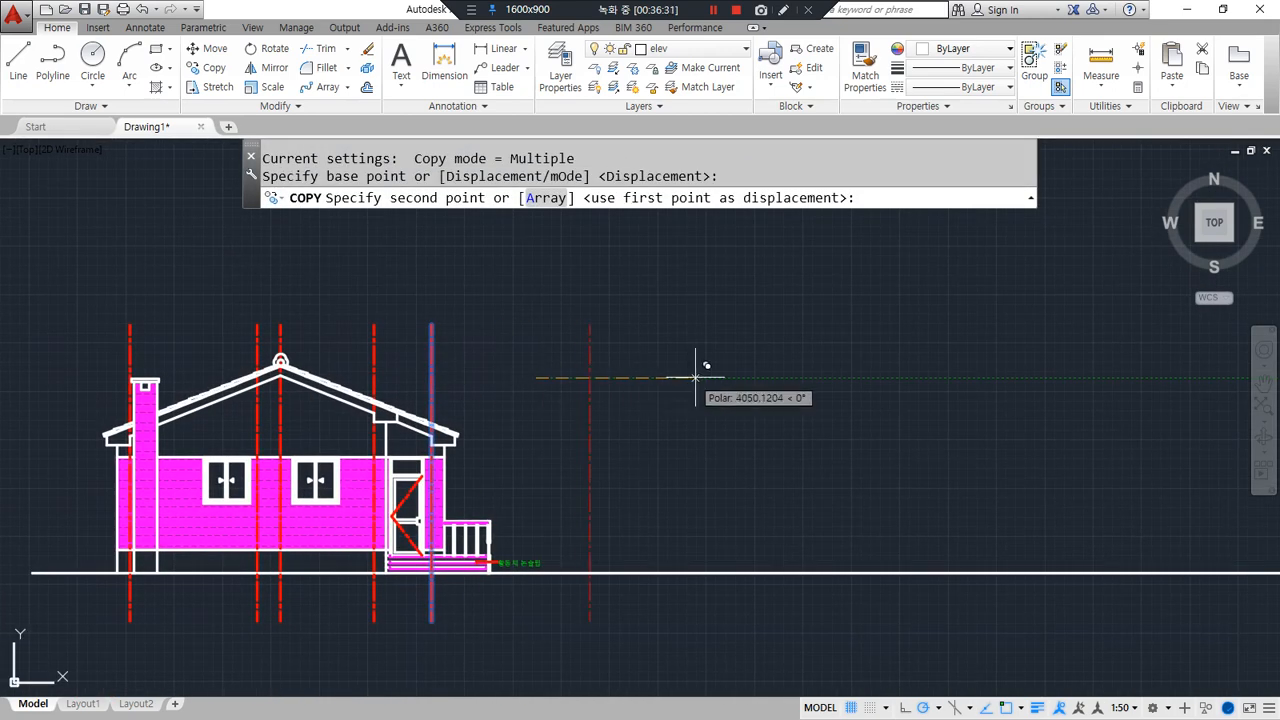
pyautogui.click(812, 377)
pyautogui.press('Return')
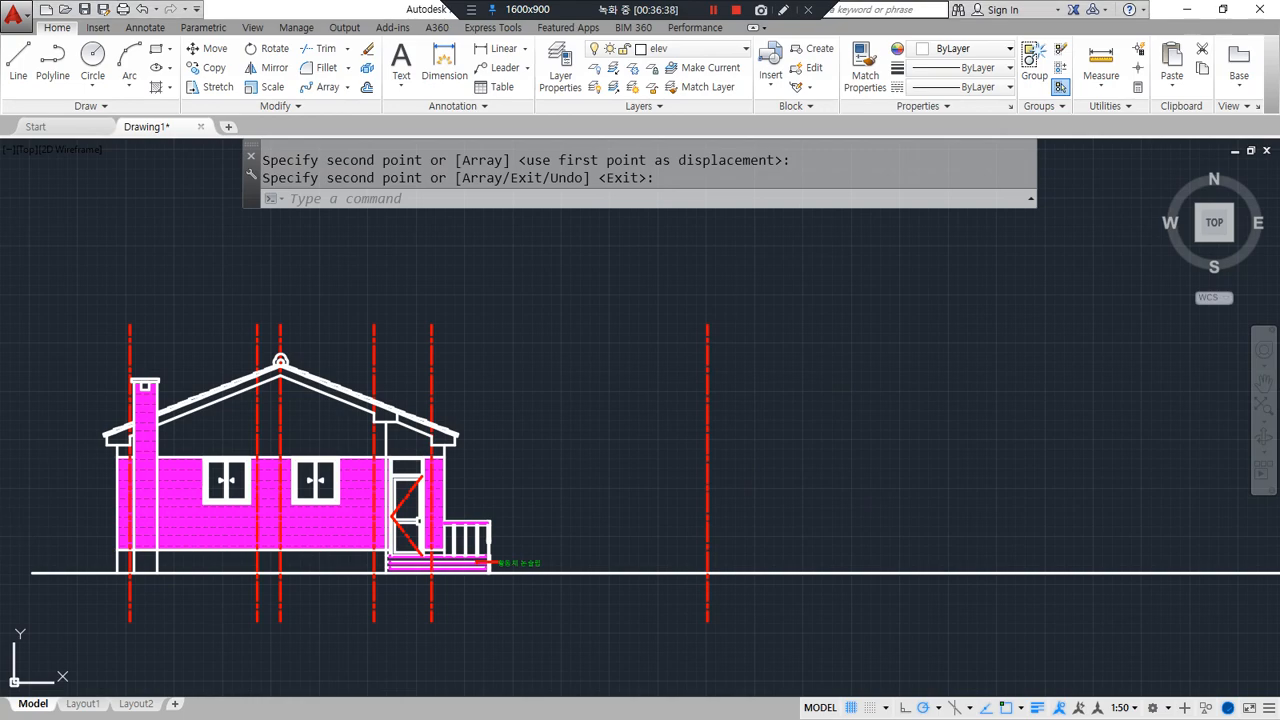
# Switch to the image viewer and read the wall centre line spacings along the front of the B floor plan
pyautogui.moveTo(0, 195); pyautogui.dragTo(629, 242)
pyautogui.doubleClick(629, 242)
pyautogui.moveTo(626, 645); pyautogui.dragTo(626, 612)
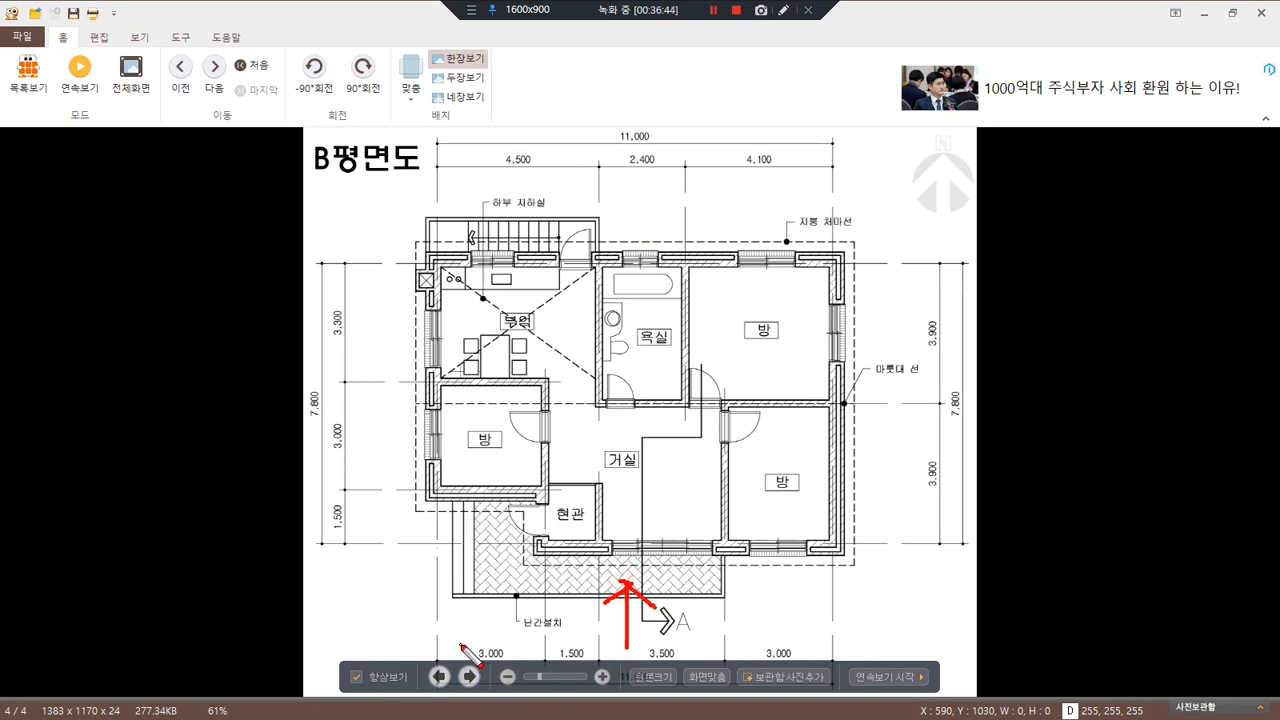
pyautogui.moveTo(437, 452); pyautogui.dragTo(437, 568)
pyautogui.moveTo(543, 483); pyautogui.dragTo(543, 588)
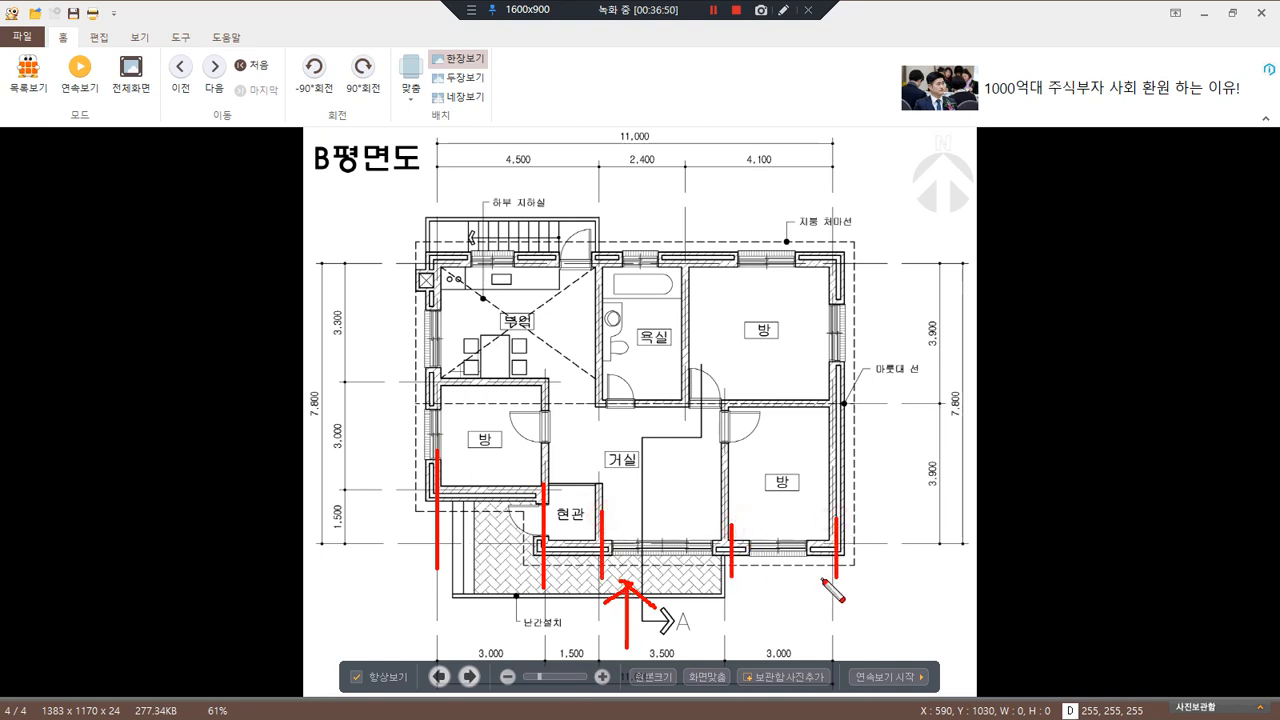
pyautogui.press('Escape')
pyautogui.moveTo(945, 7); pyautogui.dragTo(1279, 14)
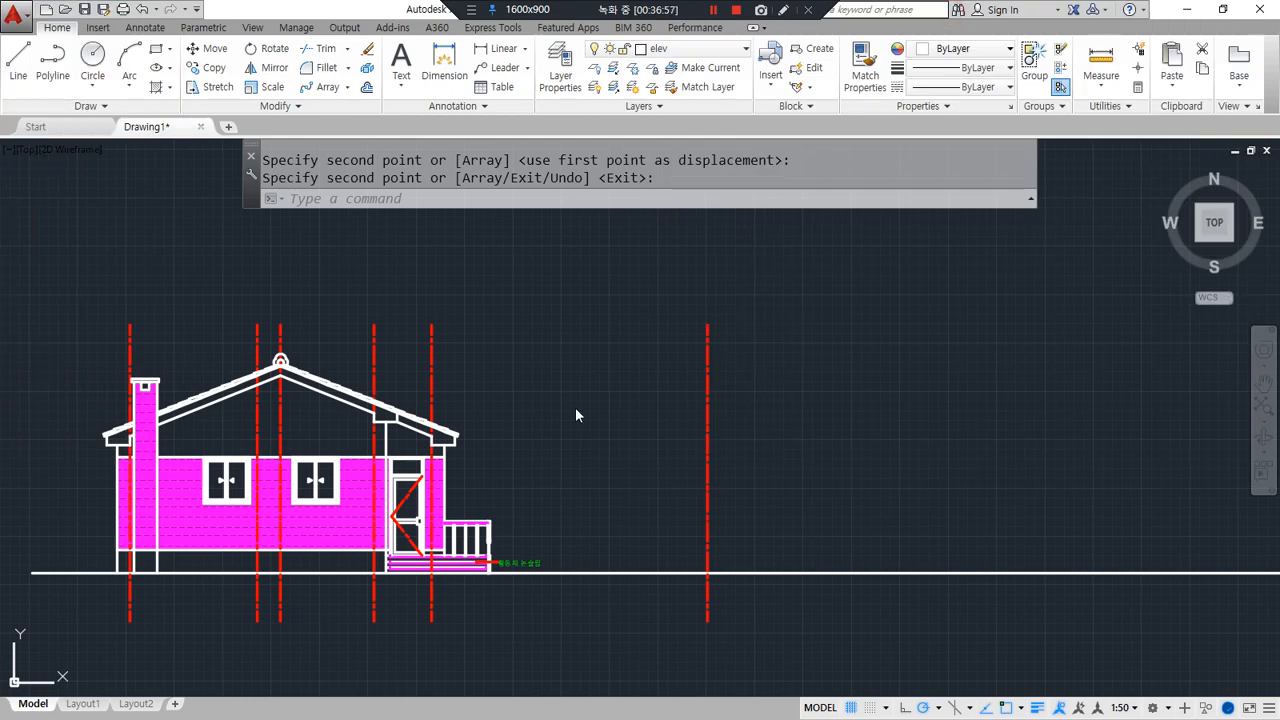
# Offset the copied centre line 3000 to the right
pyautogui.press('Escape')
pyautogui.write('o')
pyautogui.press('Return')
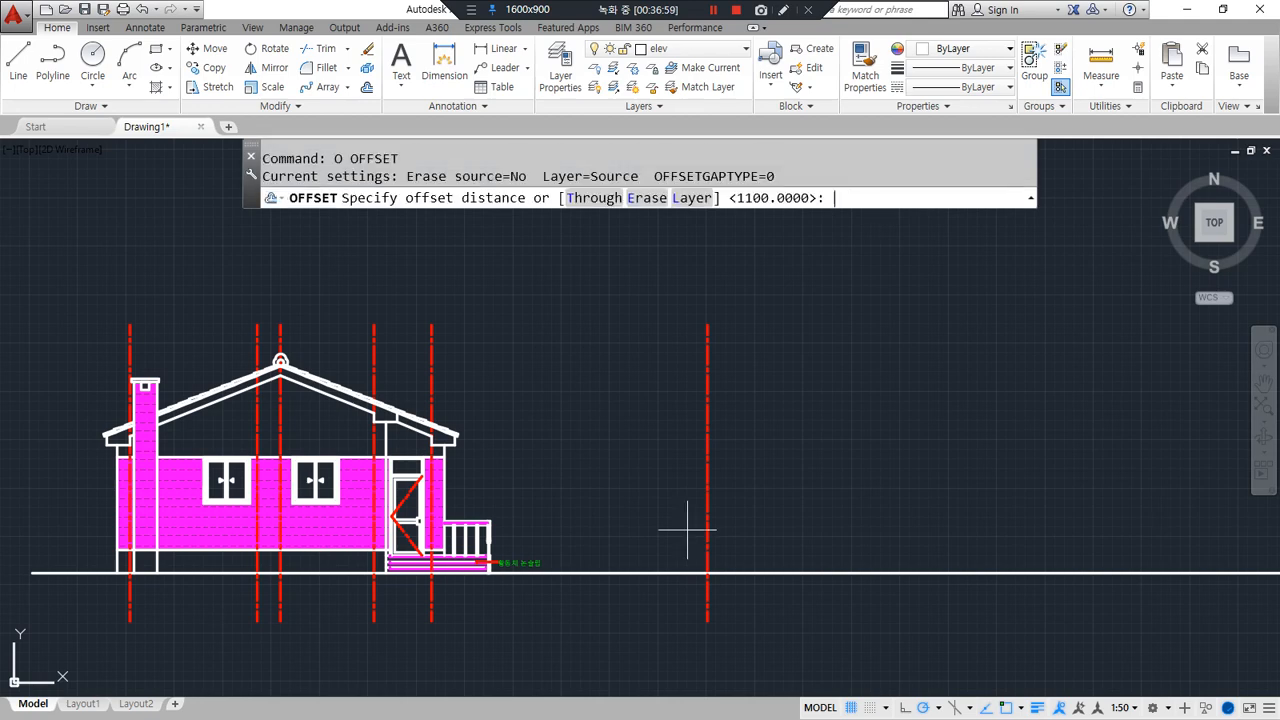
pyautogui.press('Return')
pyautogui.click(708, 488)
pyautogui.click(808, 486)
pyautogui.press('Return')
# Offset the second centre line of the new set 1500 to the right
pyautogui.press('Return')
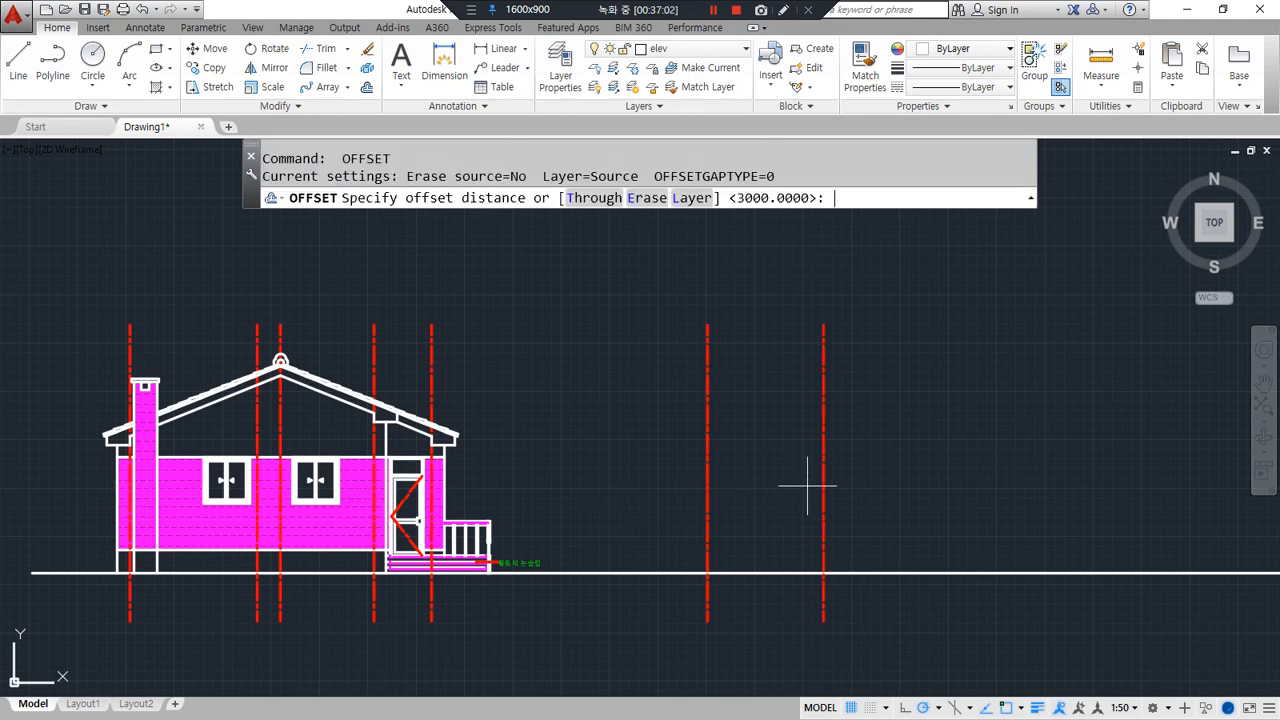
pyautogui.write('1500')
pyautogui.press('Return')
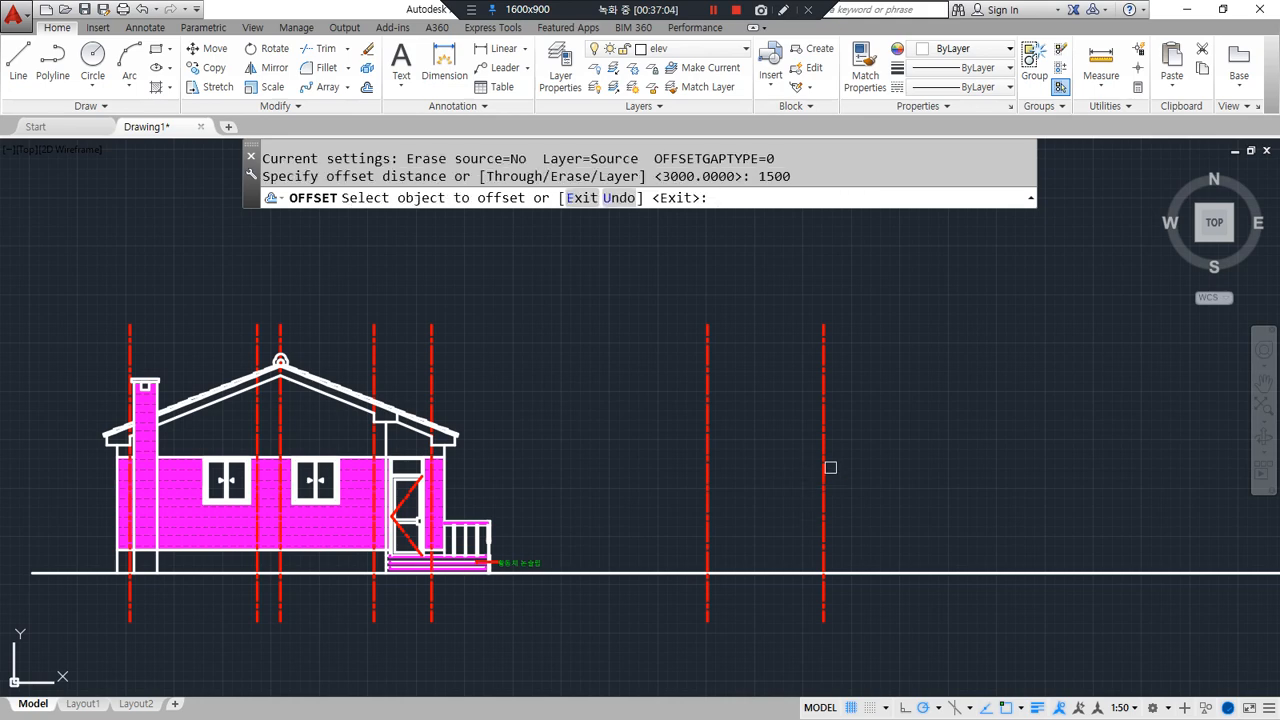
pyautogui.click(823, 478)
pyautogui.click(923, 466)
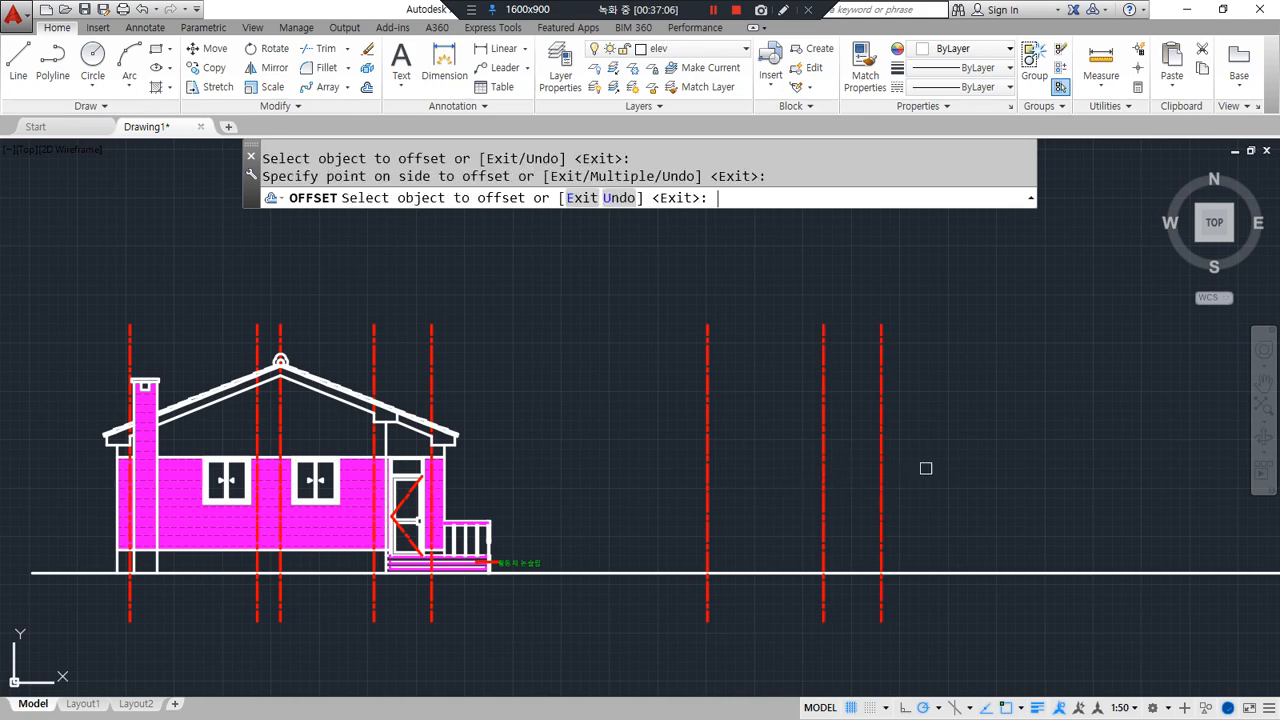
pyautogui.press('Return')
# Offset the third centre line of the new set 3500 to the right
pyautogui.press('Return')
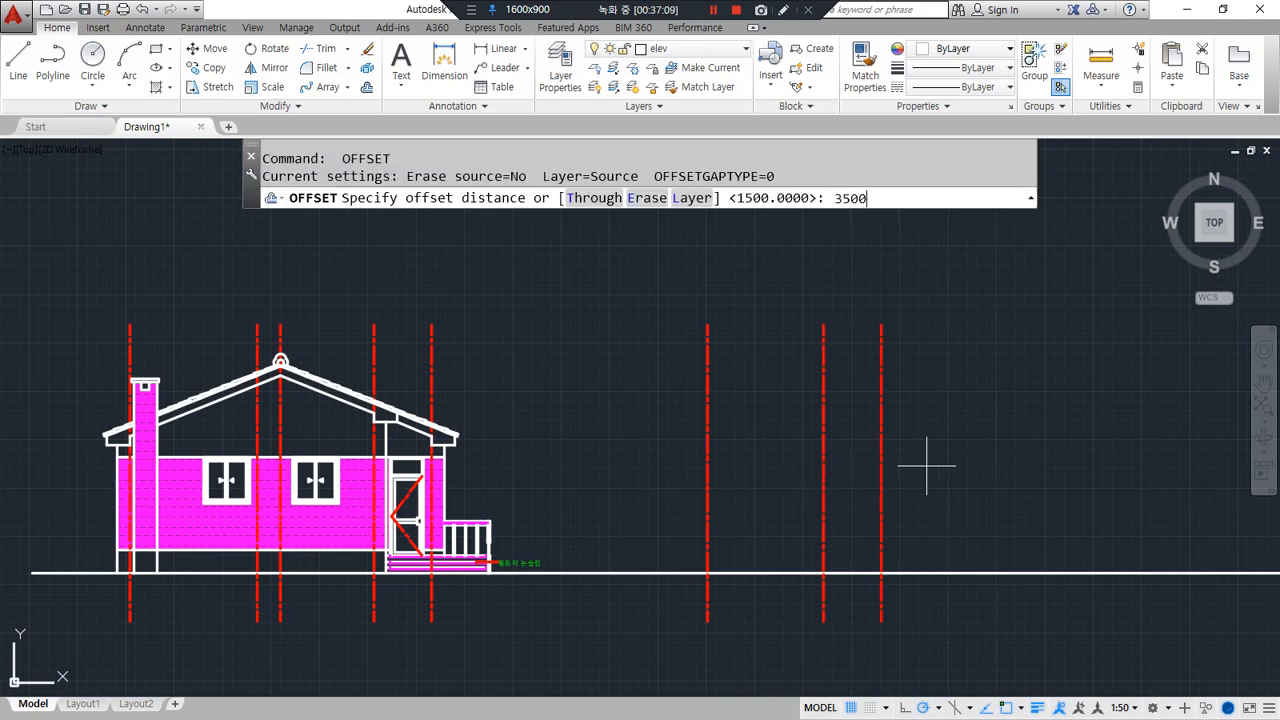
pyautogui.write('3500')
pyautogui.press('Return')
pyautogui.click(881, 471)
pyautogui.click(972, 455)
pyautogui.press('Return')
# Offset the fourth centre line of the new set 3000 to the right for the outermost wall axis
pyautogui.press('Return')
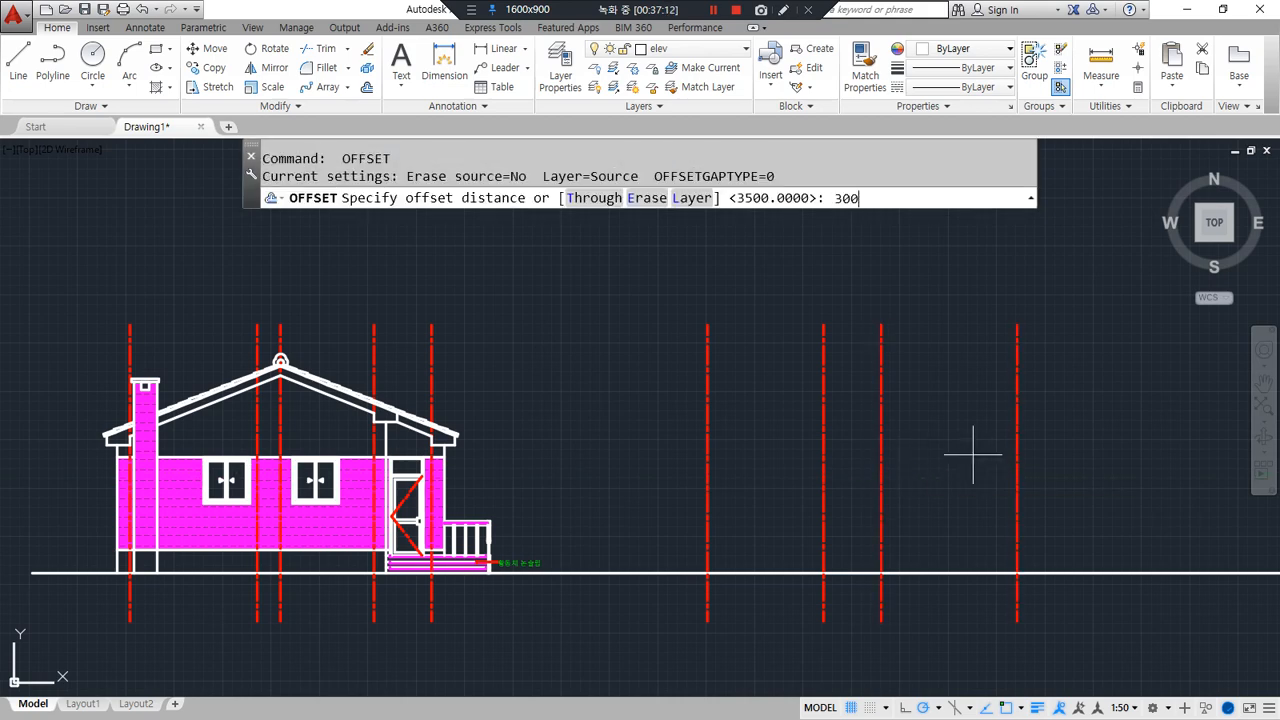
pyautogui.press('Return')
pyautogui.click(1018, 443)
pyautogui.click(1150, 470)
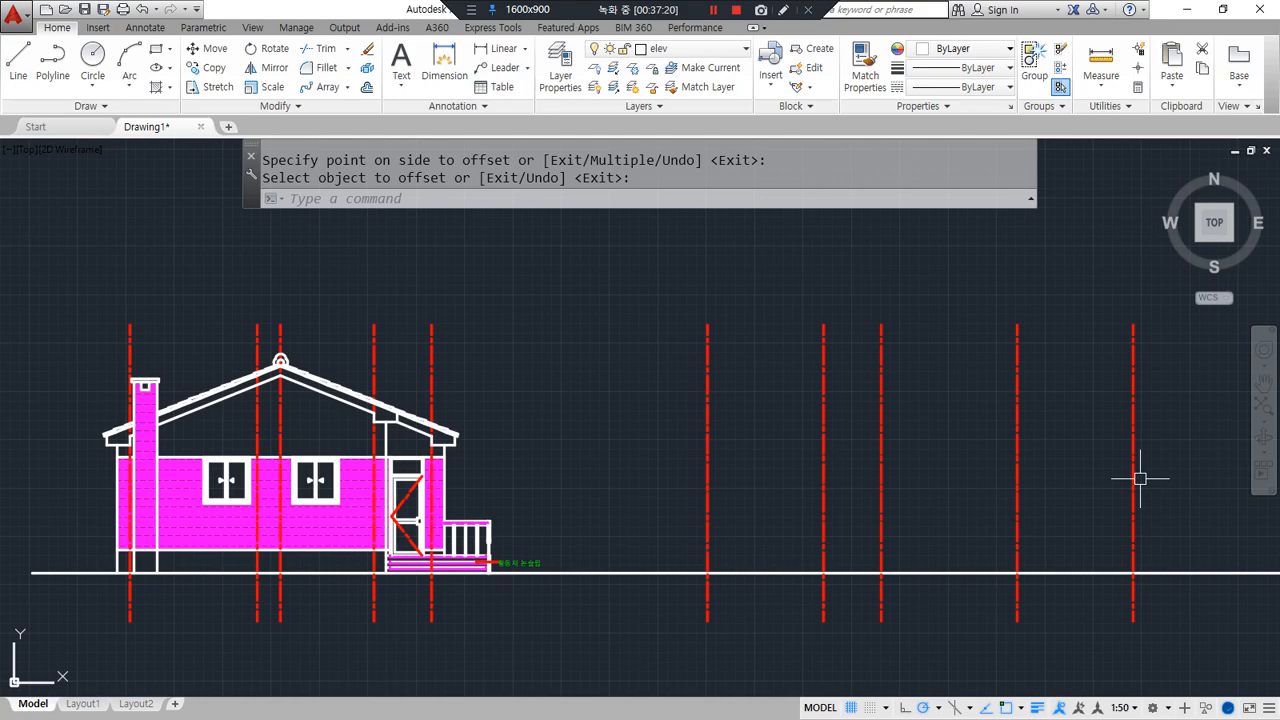
# Draw a horizontal line from the bottom outer corner of the brick wall beside the door to beyond the last new centre line
pyautogui.scroll(5, 490, 560)
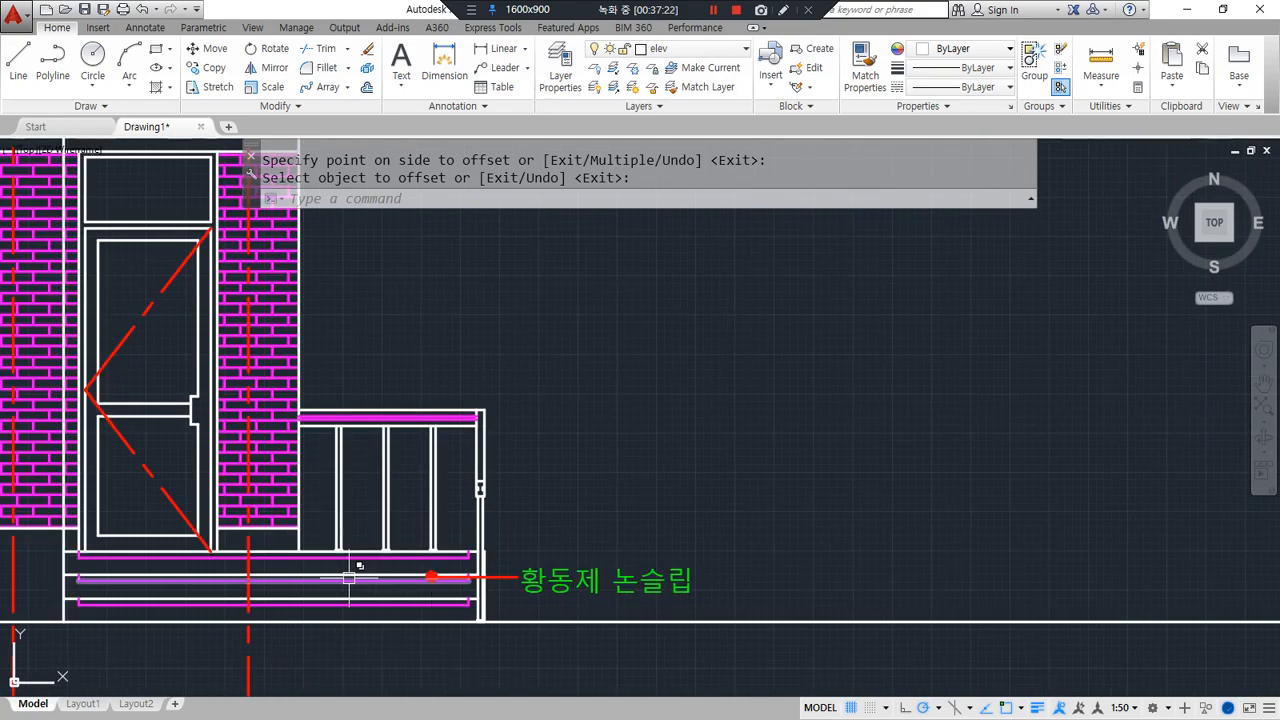
pyautogui.write('l')
pyautogui.press('space')
pyautogui.click(299, 530)
pyautogui.scroll(-6, 777, 530)
pyautogui.moveTo(777, 530); pyautogui.dragTo(490, 530, button='middle')
pyautogui.click(964, 527)
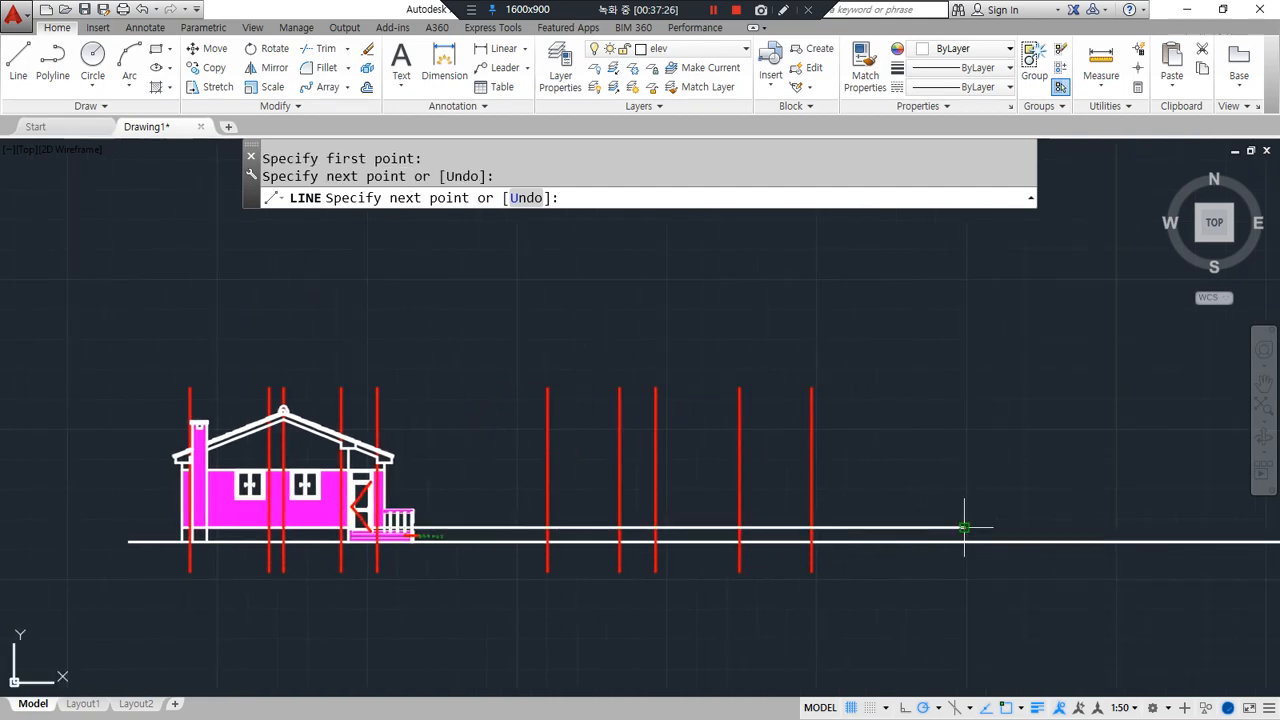
# Draw a horizontal line from the top outer corner of the brick wall beside the door to beyond the last new centre line
pyautogui.press('space')
pyautogui.scroll(8, 350, 470)
pyautogui.press('space')
pyautogui.click(436, 485)
pyautogui.press('Escape')
pyautogui.press('space')
pyautogui.click(432, 485)
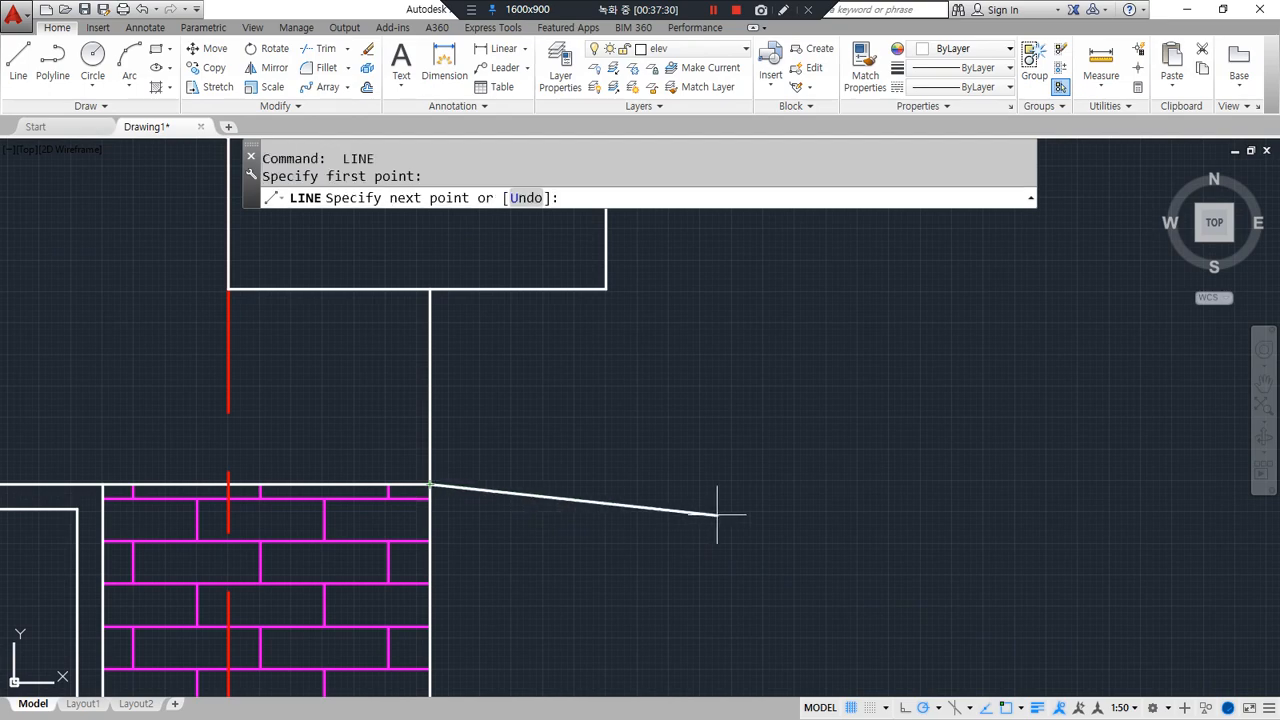
pyautogui.scroll(-4, 716, 514)
pyautogui.moveTo(877, 508); pyautogui.dragTo(289, 508, button='middle')
pyautogui.scroll(-2, 628, 505)
pyautogui.moveTo(758, 504); pyautogui.dragTo(621, 505, button='middle')
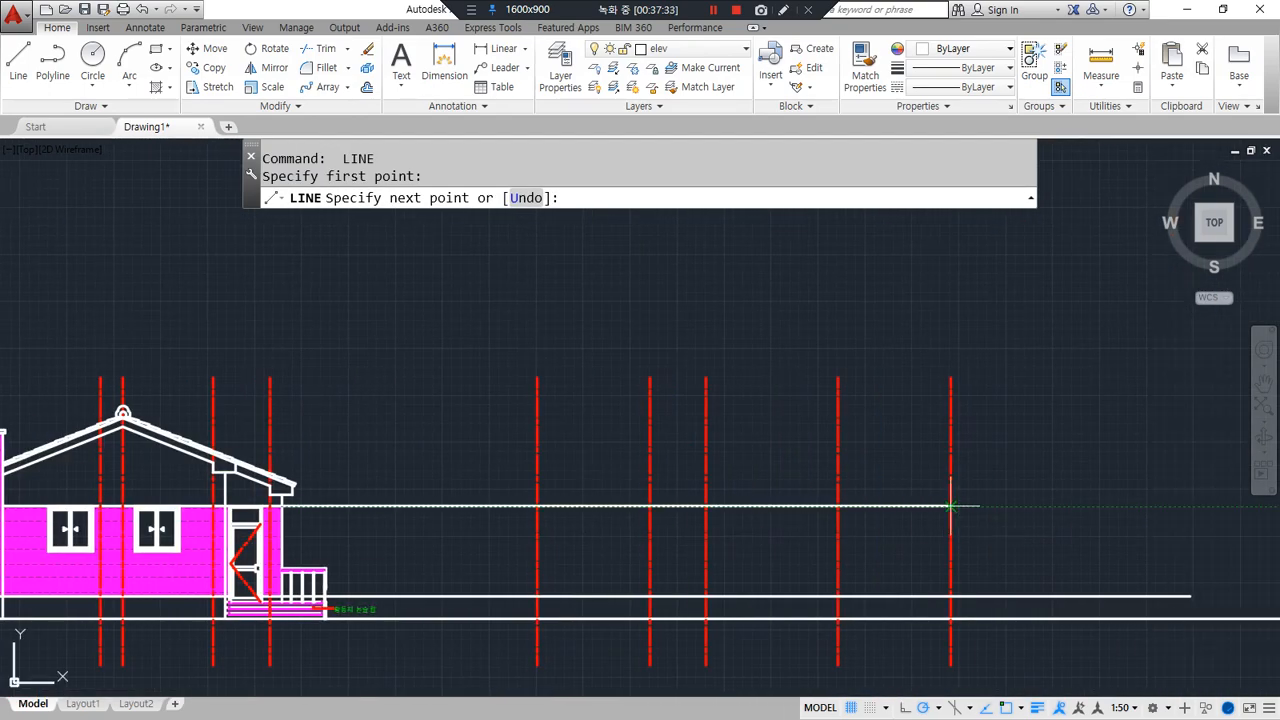
pyautogui.click(1057, 506)
pyautogui.press('space')
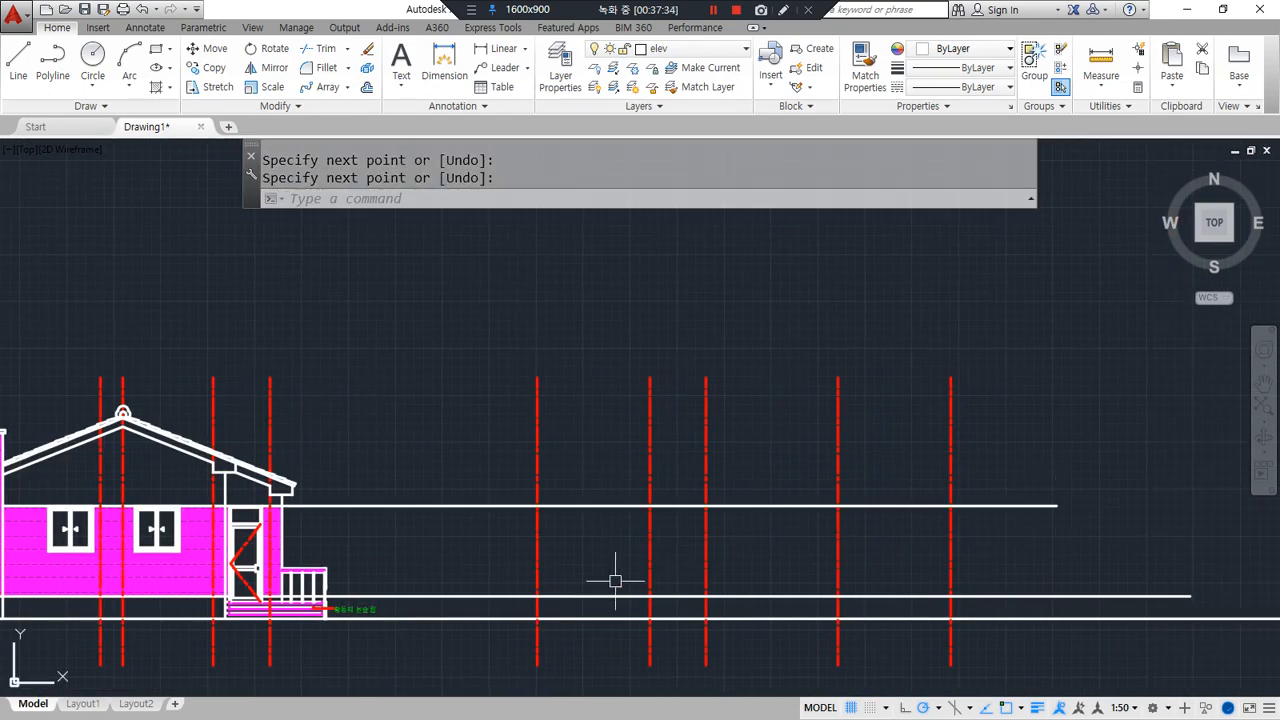
pyautogui.moveTo(628, 610); pyautogui.dragTo(629, 608)
pyautogui.moveTo(617, 516); pyautogui.dragTo(622, 530)
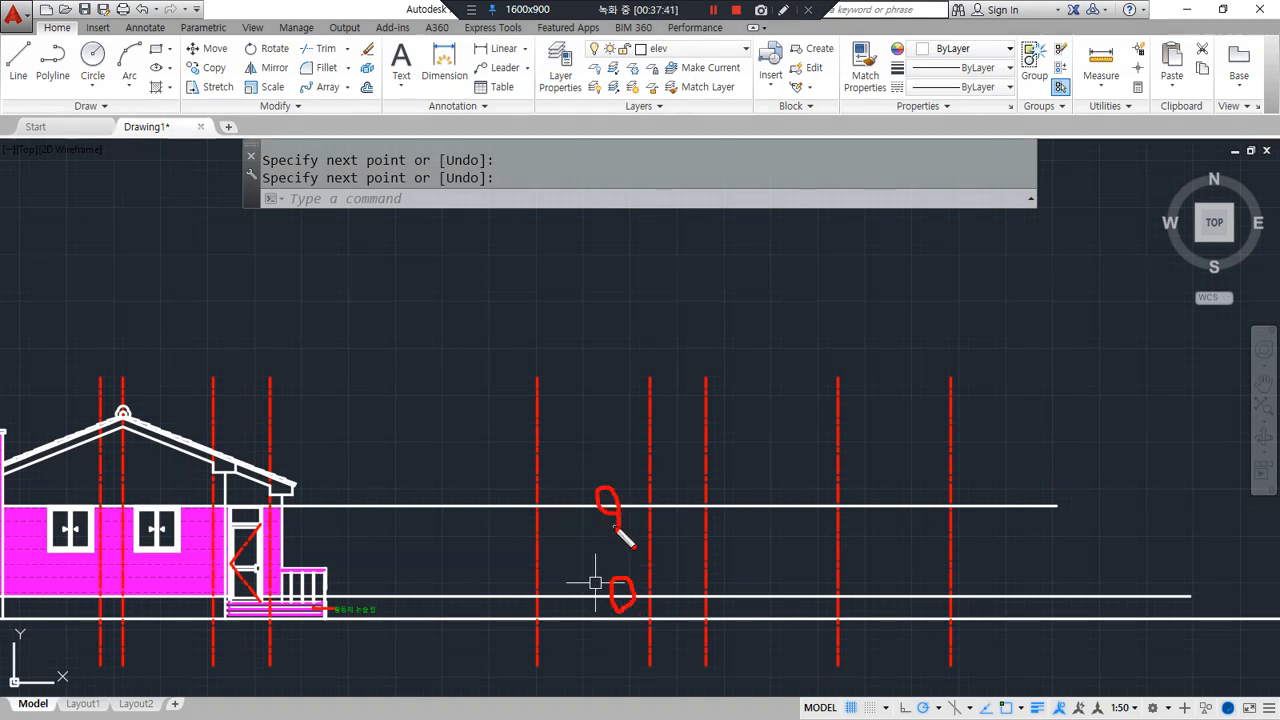
pyautogui.press('Escape')
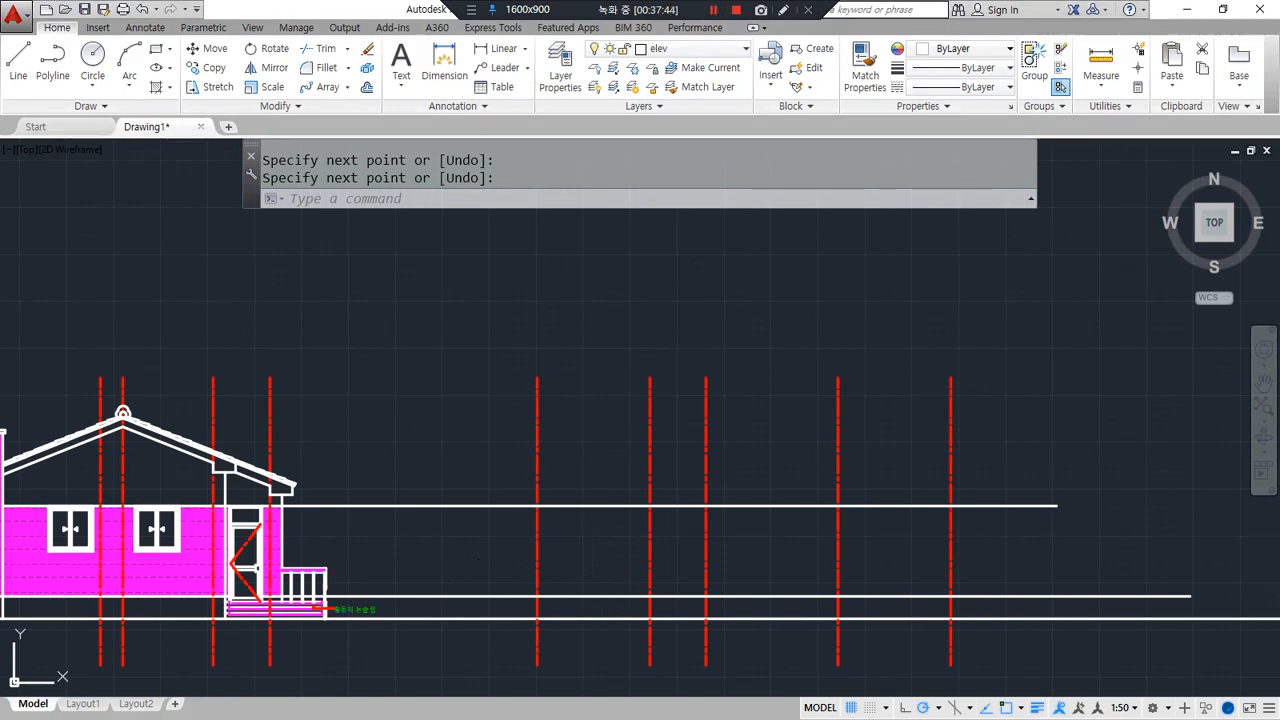
# Switch to the B floor plan image and examine how the front outer wall faces sit relative to the centre lines
pyautogui.press('super+d')
pyautogui.press('super+d')
pyautogui.moveTo(0, 128); pyautogui.dragTo(517, 142)
pyautogui.doubleClick(517, 142)
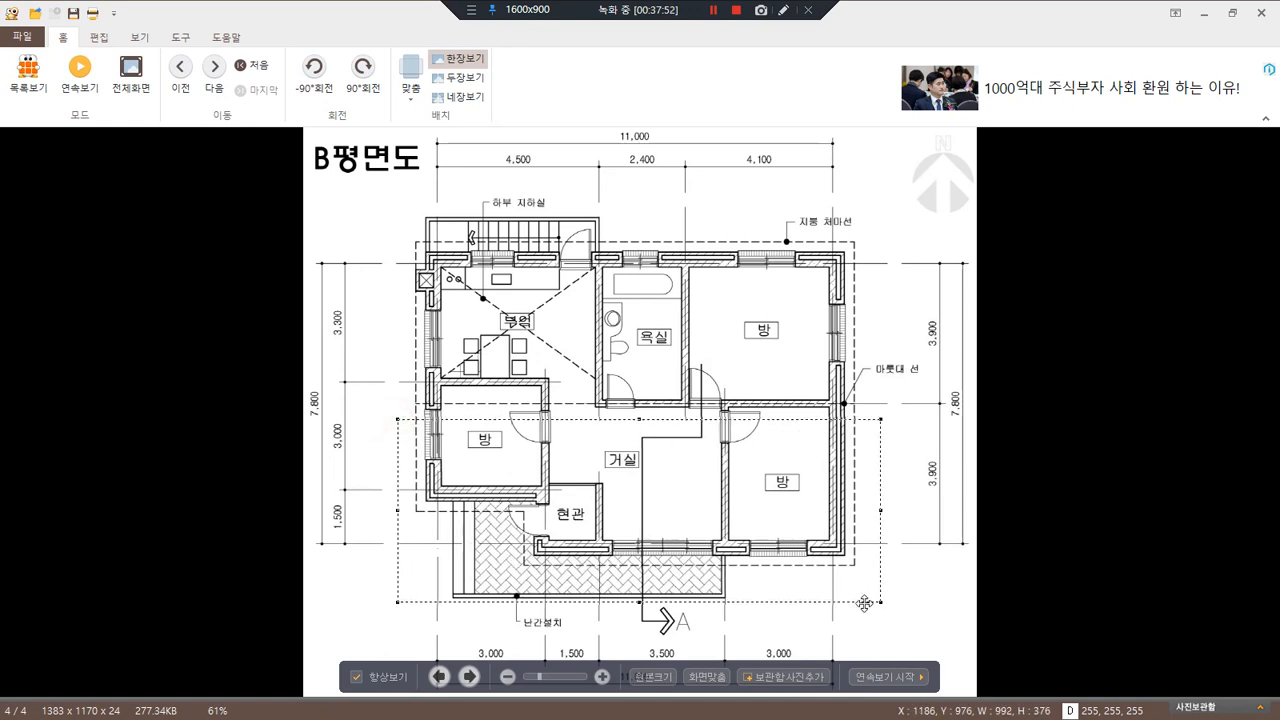
pyautogui.scroll(5, 639, 572)
pyautogui.moveTo(98, 318); pyautogui.dragTo(98, 538)
pyautogui.moveTo(98, 444)
pyautogui.mouseDown()
pyautogui.moveTo(52, 444)
pyautogui.moveTo(46, 456)
pyautogui.mouseUp()
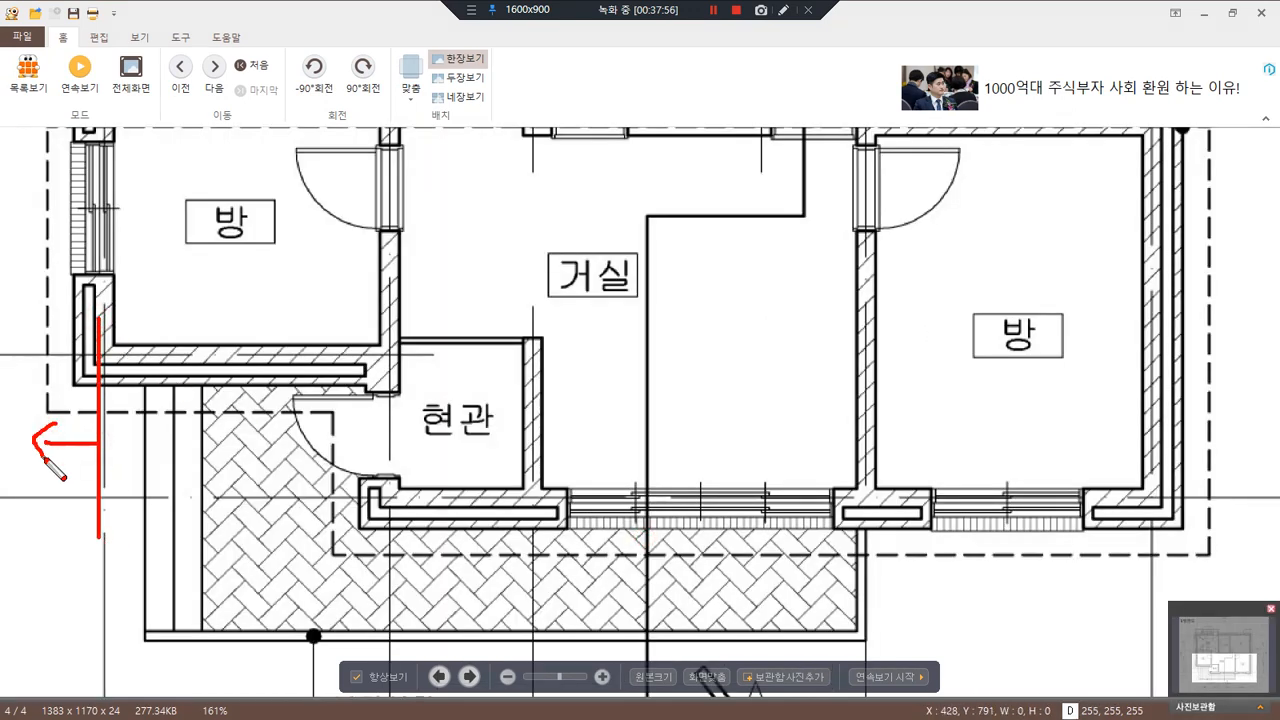
pyautogui.moveTo(391, 404); pyautogui.dragTo(391, 522)
pyautogui.moveTo(389, 453)
pyautogui.mouseDown()
pyautogui.moveTo(300, 458)
pyautogui.moveTo(314, 472)
pyautogui.mouseUp()
pyautogui.moveTo(564, 546)
pyautogui.mouseDown()
pyautogui.moveTo(506, 522)
pyautogui.moveTo(555, 540)
pyautogui.moveTo(820, 525)
pyautogui.moveTo(911, 538)
pyautogui.mouseUp()
pyautogui.moveTo(1132, 528)
pyautogui.mouseDown()
pyautogui.moveTo(1145, 548)
pyautogui.moveTo(1170, 519)
pyautogui.moveTo(1205, 520)
pyautogui.moveTo(1204, 540)
pyautogui.moveTo(1108, 540)
pyautogui.moveTo(1257, 505)
pyautogui.moveTo(1205, 552)
pyautogui.mouseUp()
pyautogui.moveTo(428, 598)
pyautogui.mouseDown()
pyautogui.moveTo(358, 519)
pyautogui.moveTo(372, 585)
pyautogui.mouseUp()
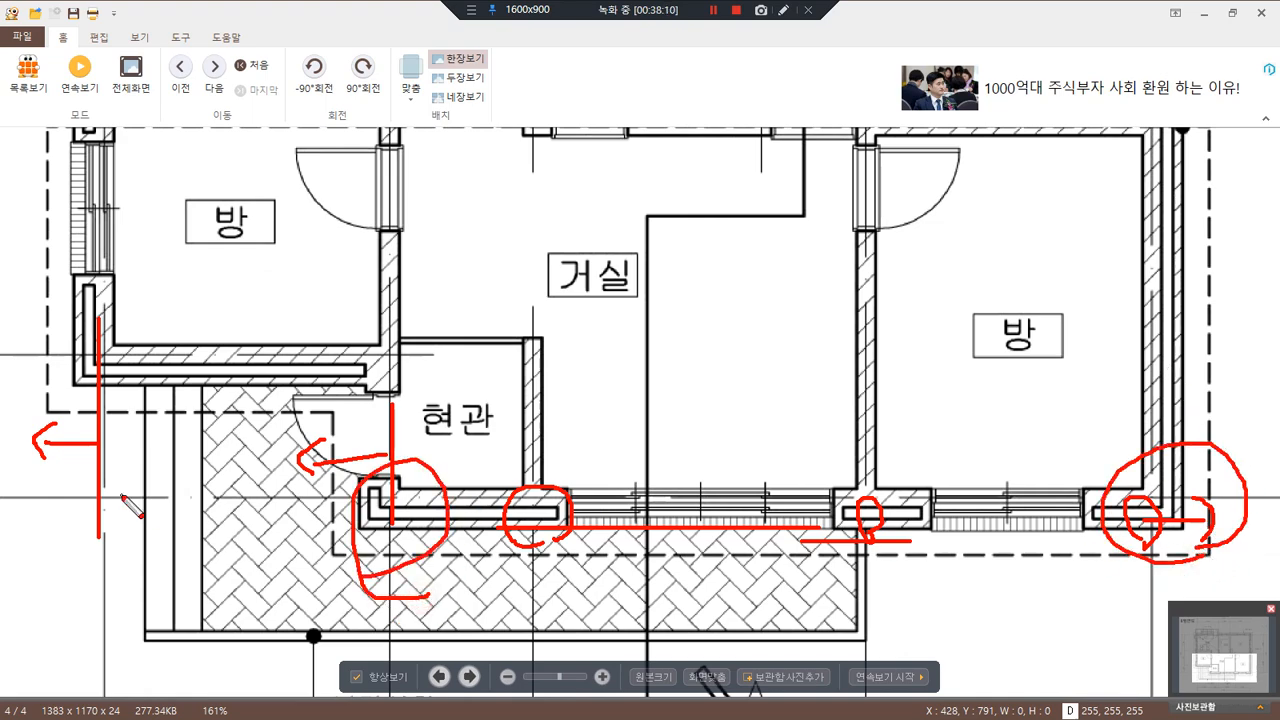
pyautogui.moveTo(125, 497); pyautogui.dragTo(95, 505)
pyautogui.press('Escape')
pyautogui.moveTo(986, 20); pyautogui.dragTo(0, 175)
# Offset the first and second front-elevation centre lines 320 to the left and the last one 320 to the right
pyautogui.scroll(4, 525, 528)
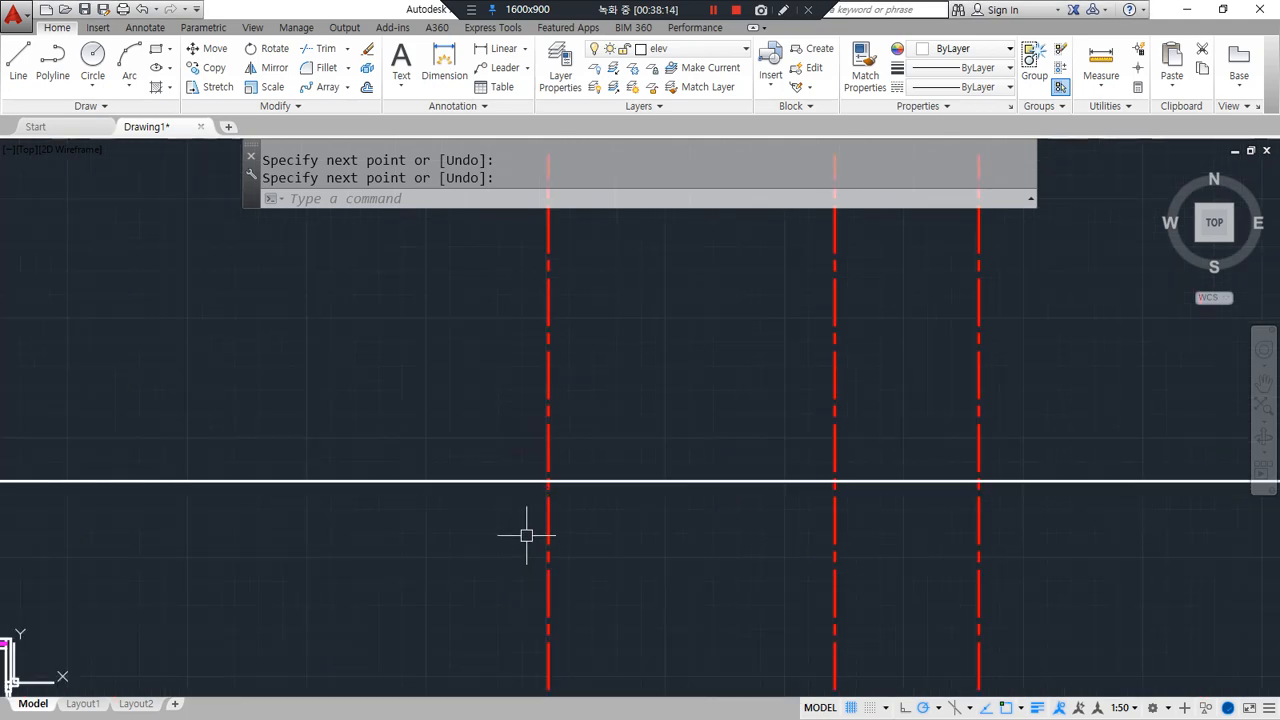
pyautogui.write('o')
pyautogui.press('Return')
pyautogui.write('320')
pyautogui.press('Return')
pyautogui.click(548, 517)
pyautogui.click(451, 528)
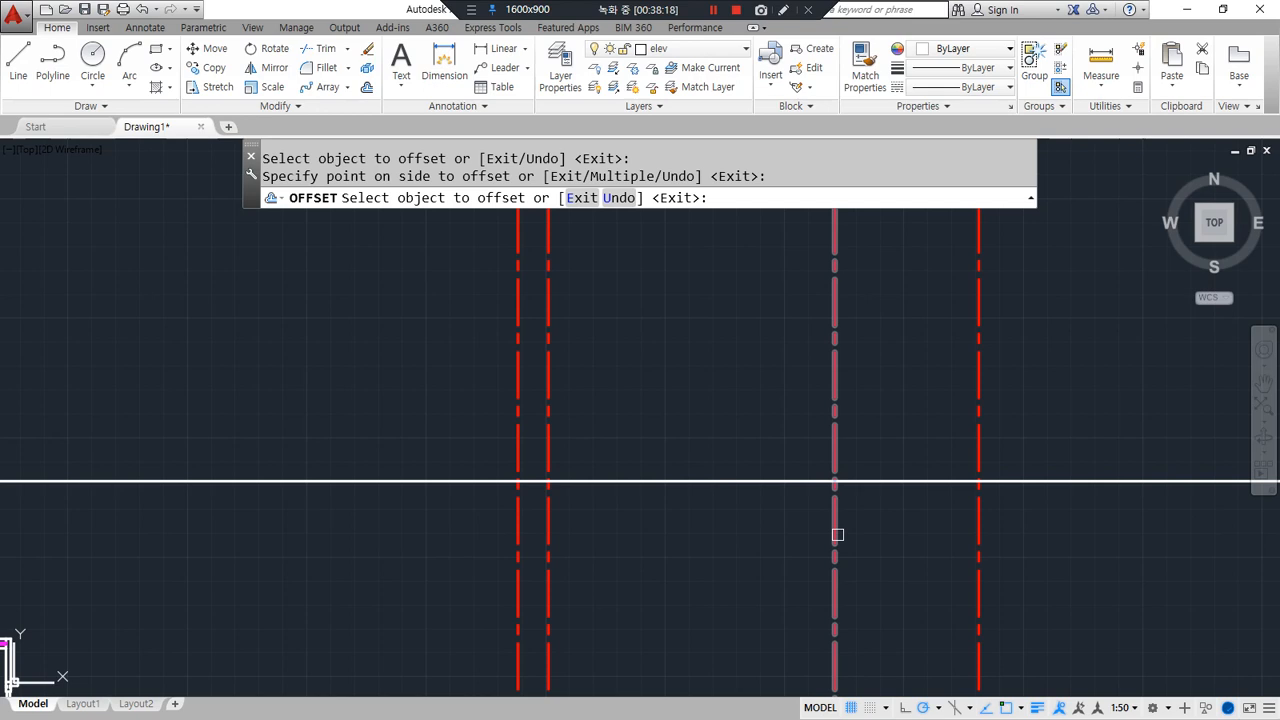
pyautogui.scroll(-2, 971, 526)
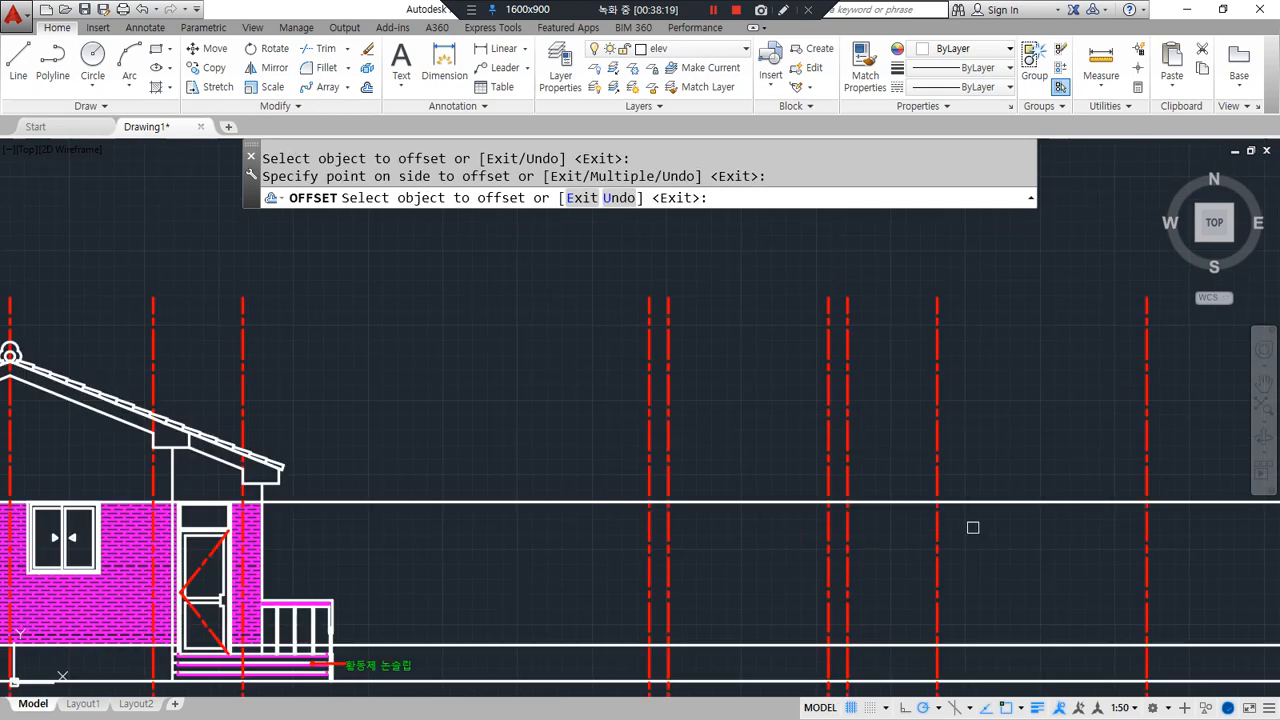
pyautogui.click(1150, 548)
pyautogui.click(1225, 553)
pyautogui.press('Return')
# Match the three offset wall lines to the properties of the white horizontal wall-top line
pyautogui.write('ma')
pyautogui.press('Return')
pyautogui.click(1200, 500)
pyautogui.click(1177, 523)
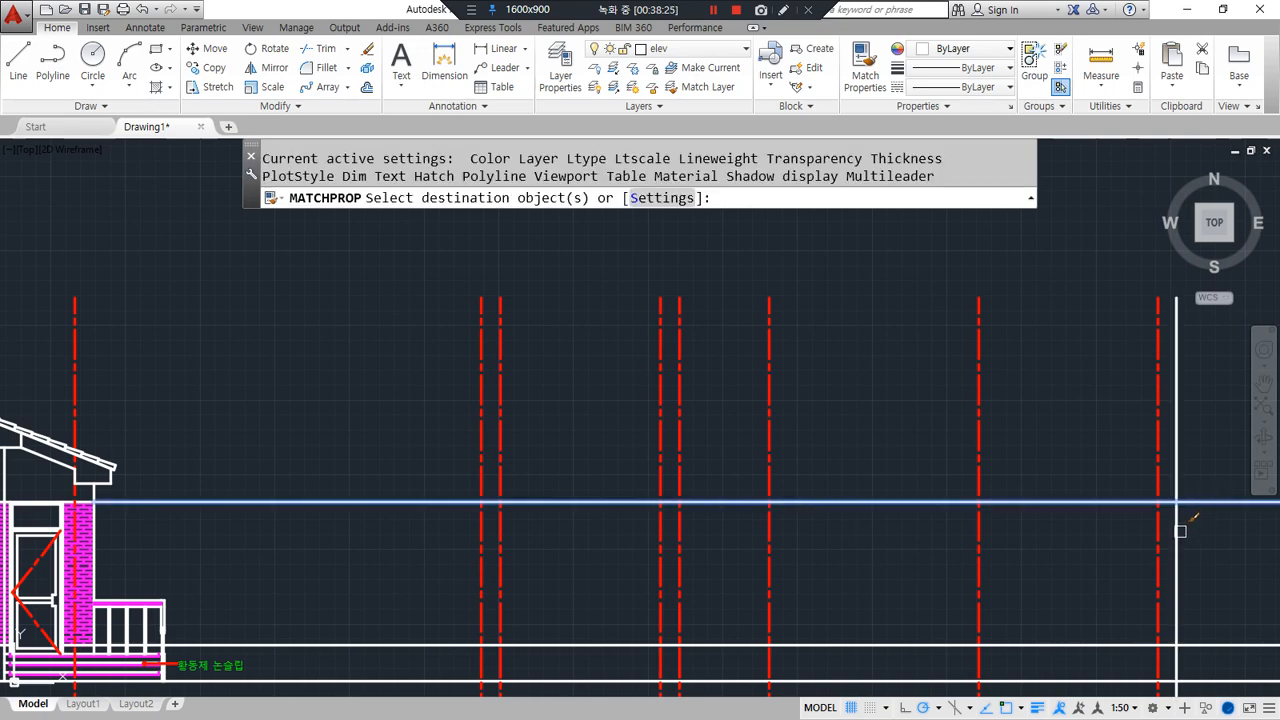
pyautogui.click(661, 590)
pyautogui.click(480, 570)
pyautogui.press('Return')
# Trim the two horizontal wall lines back to the outermost wall lines on both sides of the front elevation
pyautogui.moveTo(550, 624); pyautogui.dragTo(480, 571, button='middle')
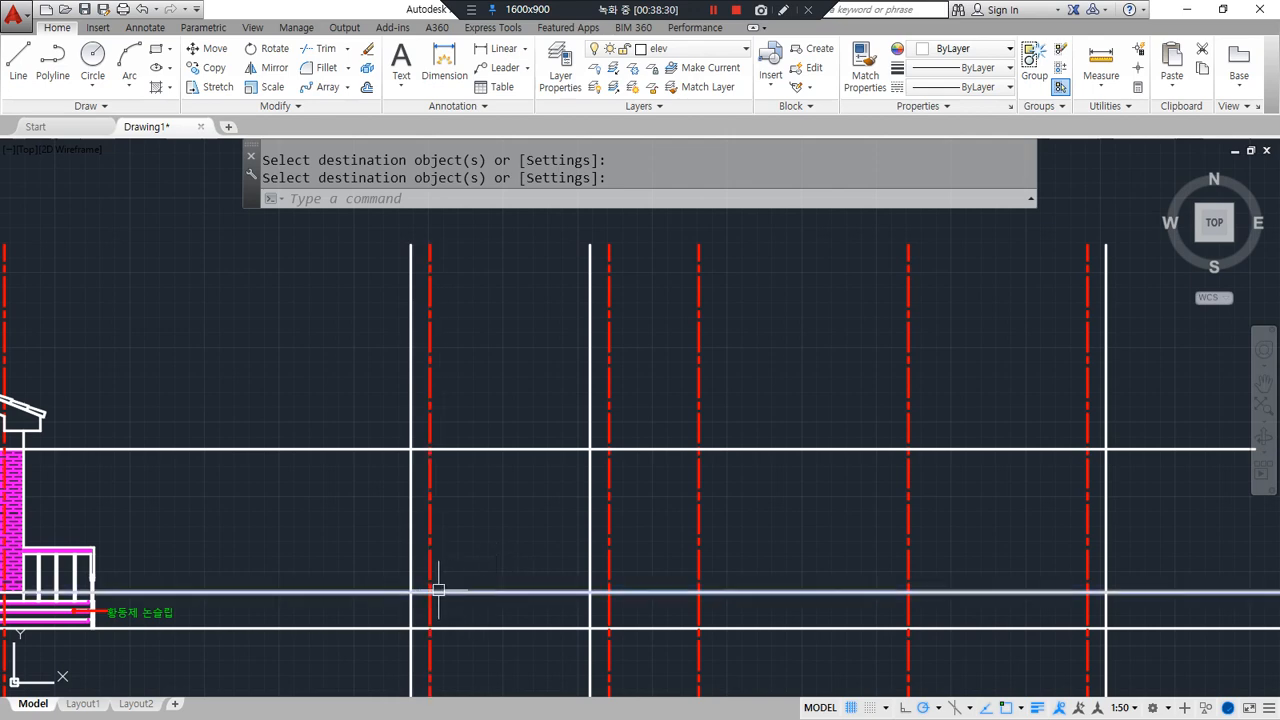
pyautogui.write('tr')
pyautogui.press('Return')
pyautogui.click(413, 569)
pyautogui.click(1100, 537)
pyautogui.press('Return')
pyautogui.click(1198, 425)
pyautogui.click(1144, 604)
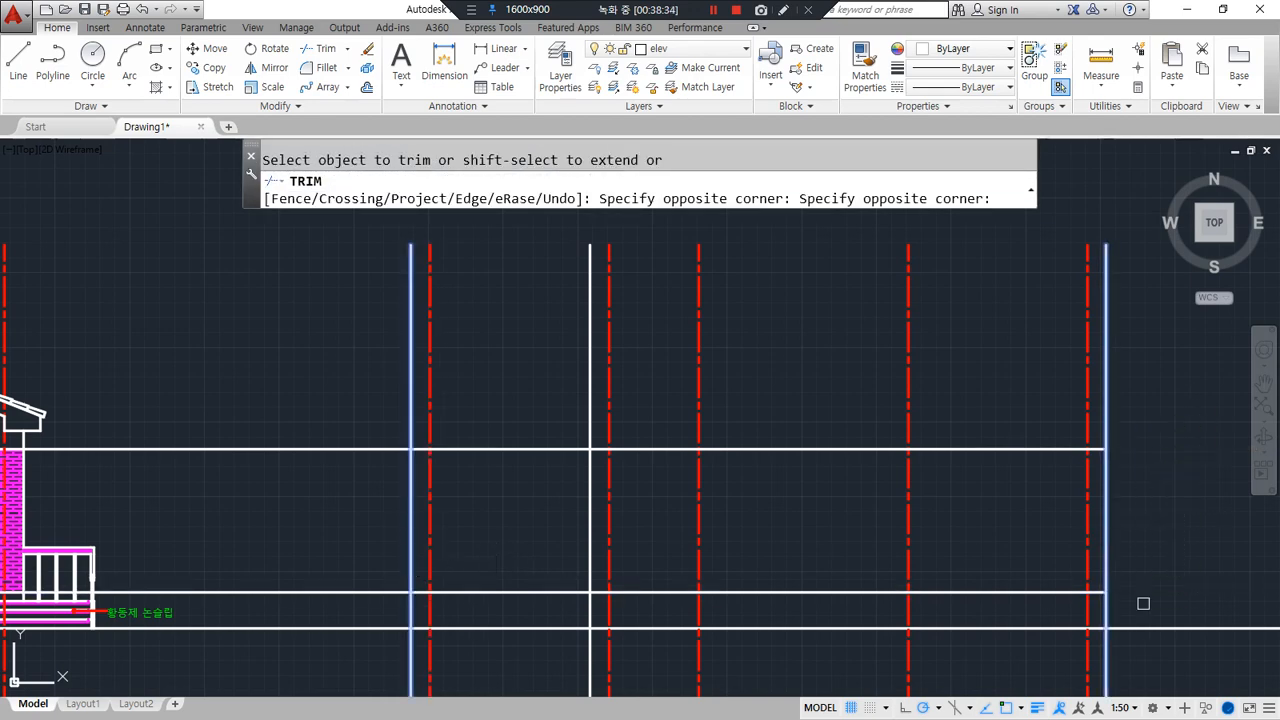
pyautogui.click(360, 414)
pyautogui.click(286, 600)
pyautogui.press('Return')
# Trim the vertical wall lines of the front elevation below the ground line
pyautogui.moveTo(583, 630); pyautogui.dragTo(517, 523, button='middle')
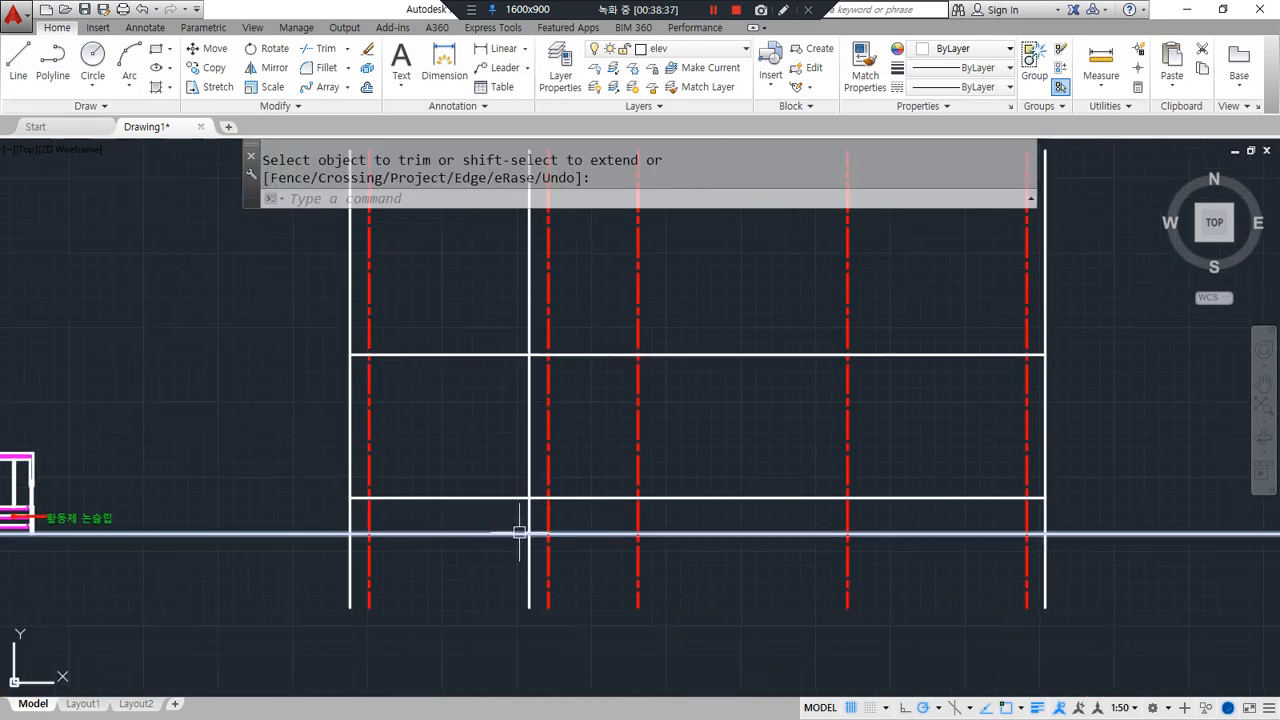
pyautogui.press('Return')
pyautogui.click(505, 535)
pyautogui.press('Return')
pyautogui.click(350, 565)
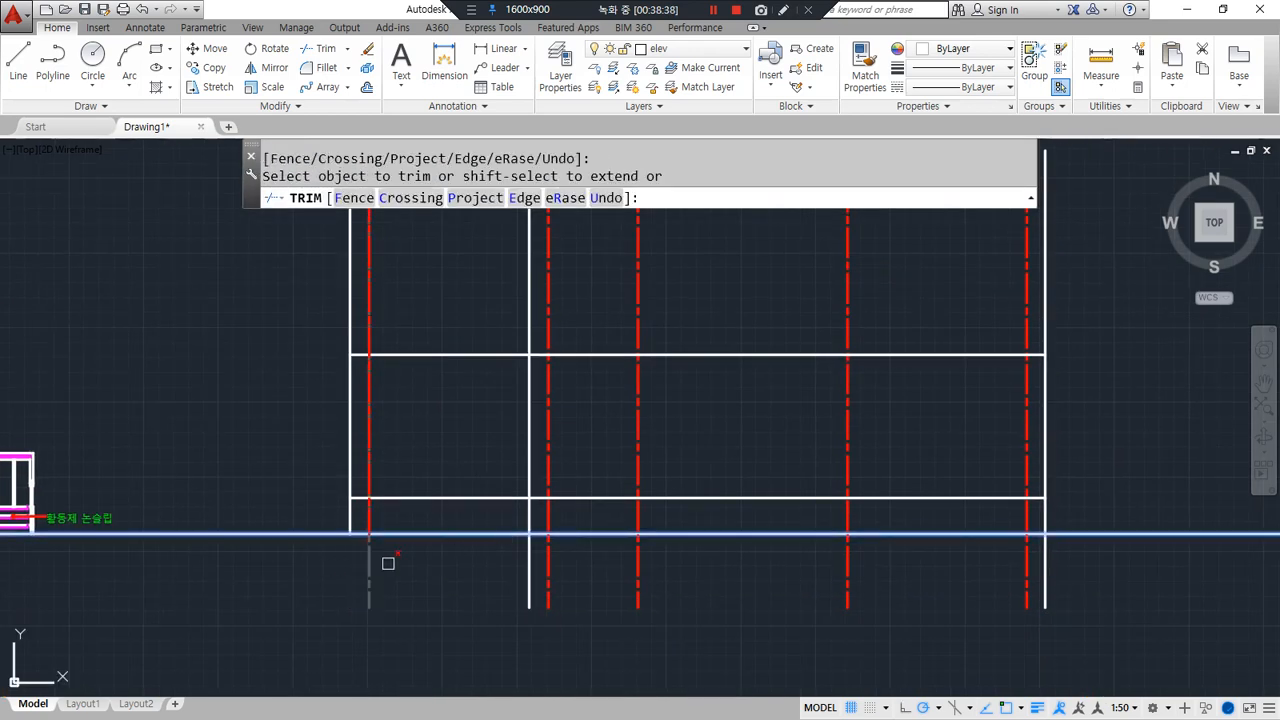
pyautogui.click(1046, 565)
pyautogui.press('Return')
pyautogui.moveTo(746, 426); pyautogui.dragTo(717, 517, button='middle')
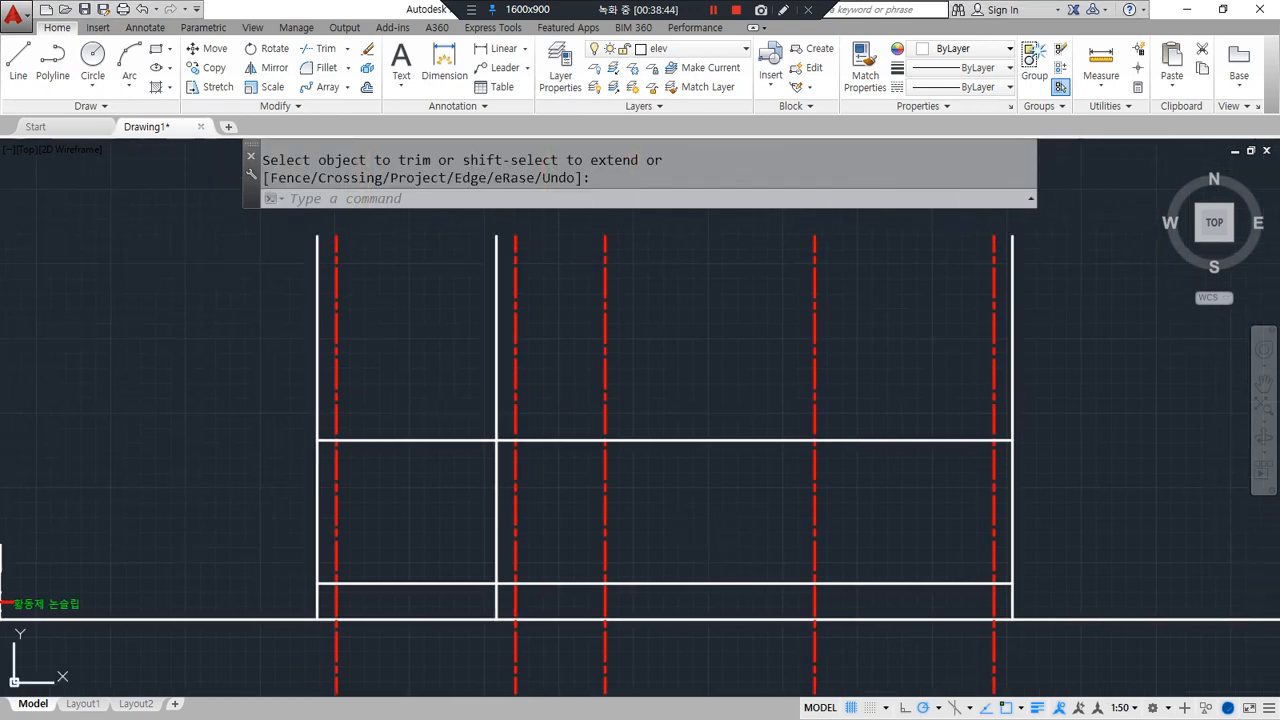
pyautogui.moveTo(674, 578)
pyautogui.mouseDown()
pyautogui.moveTo(640, 480)
pyautogui.moveTo(760, 549)
pyautogui.moveTo(663, 563)
pyautogui.mouseUp()
pyautogui.moveTo(688, 480)
pyautogui.mouseDown()
pyautogui.moveTo(720, 472)
pyautogui.moveTo(637, 505)
pyautogui.mouseUp()
pyautogui.moveTo(748, 484); pyautogui.dragTo(661, 530)
pyautogui.moveTo(748, 507); pyautogui.dragTo(683, 562)
pyautogui.moveTo(910, 553)
pyautogui.mouseDown()
pyautogui.moveTo(931, 477)
pyautogui.moveTo(957, 560)
pyautogui.moveTo(895, 562)
pyautogui.mouseUp()
pyautogui.moveTo(922, 470); pyautogui.dragTo(881, 525)
pyautogui.moveTo(957, 489)
pyautogui.mouseDown()
pyautogui.moveTo(903, 542)
pyautogui.moveTo(904, 562)
pyautogui.mouseUp()
pyautogui.press('Escape')
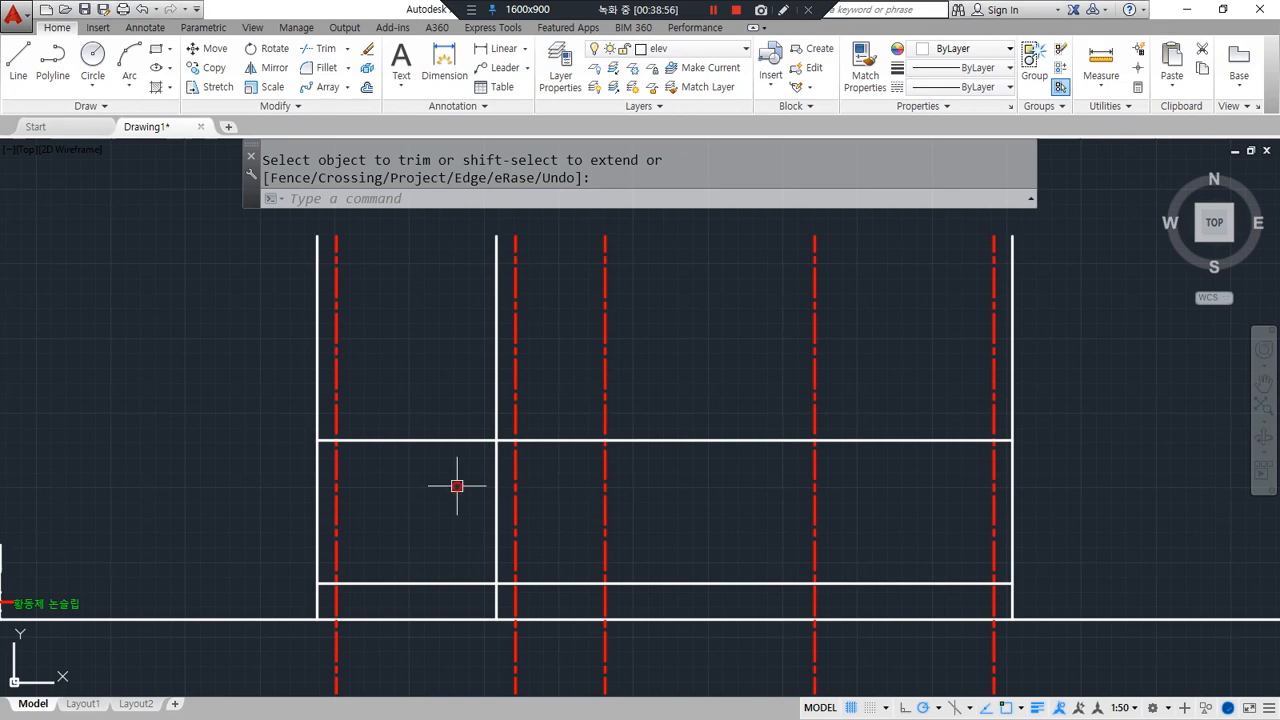
pyautogui.scroll(-2, 489, 483)
pyautogui.moveTo(782, 450)
pyautogui.mouseDown()
pyautogui.moveTo(371, 430)
pyautogui.moveTo(688, 324)
pyautogui.moveTo(777, 443)
pyautogui.mouseUp()
pyautogui.press('Escape')
pyautogui.scroll(2, 574, 490)
pyautogui.moveTo(574, 490); pyautogui.dragTo(660, 574, button='middle')
pyautogui.moveTo(518, 680)
pyautogui.mouseDown()
pyautogui.moveTo(315, 588)
pyautogui.moveTo(1256, 472)
pyautogui.moveTo(622, 610)
pyautogui.mouseUp()
pyautogui.press('Escape')
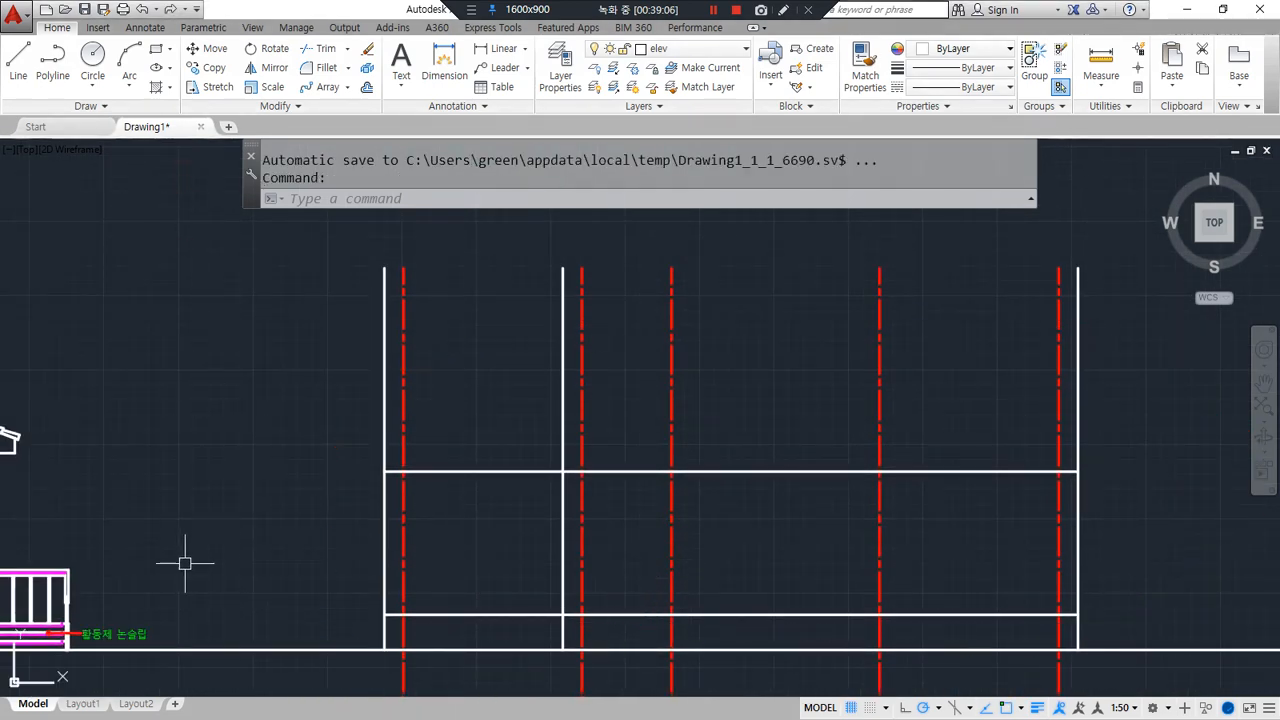
# Draw a line from the side elevation's roof apex beneath the ridge tile across to beyond the front elevation's last wall line
pyautogui.moveTo(189, 565); pyautogui.dragTo(483, 643, button='middle')
pyautogui.moveTo(397, 465); pyautogui.dragTo(695, 503, button='middle')
pyautogui.scroll(9, 294, 443)
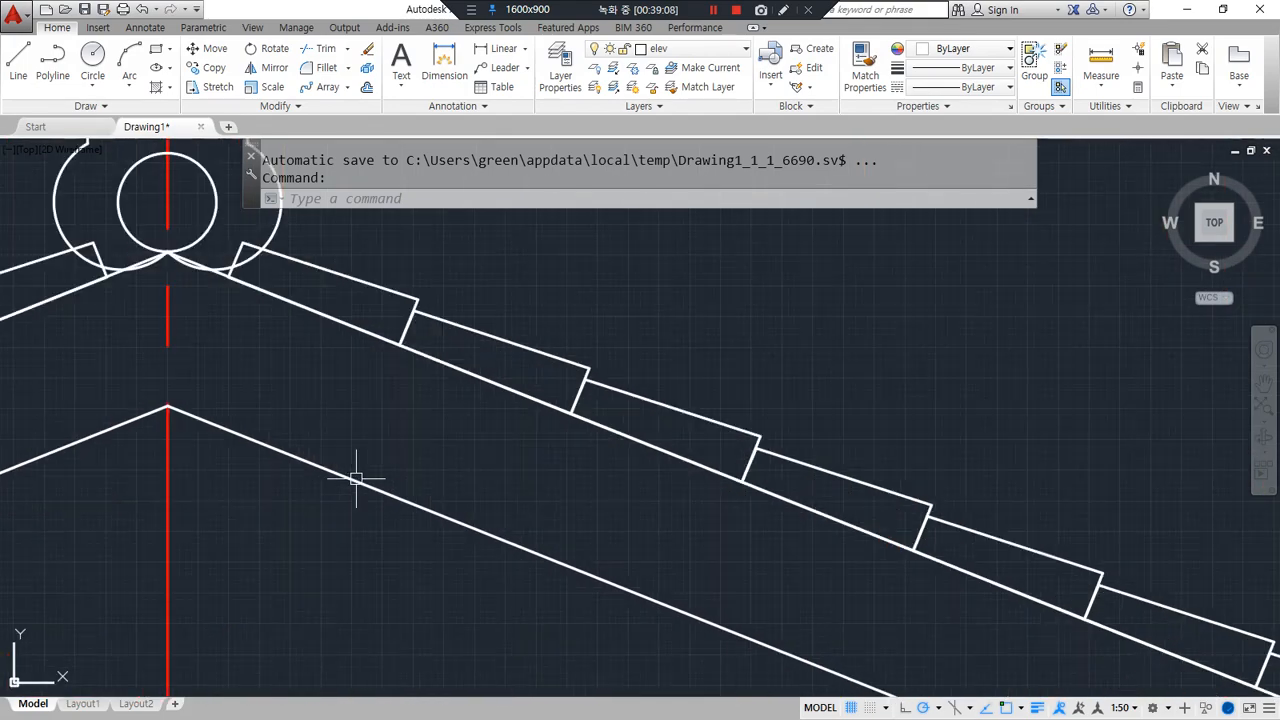
pyautogui.write('l')
pyautogui.press('Return')
pyautogui.scroll(5, 232, 380)
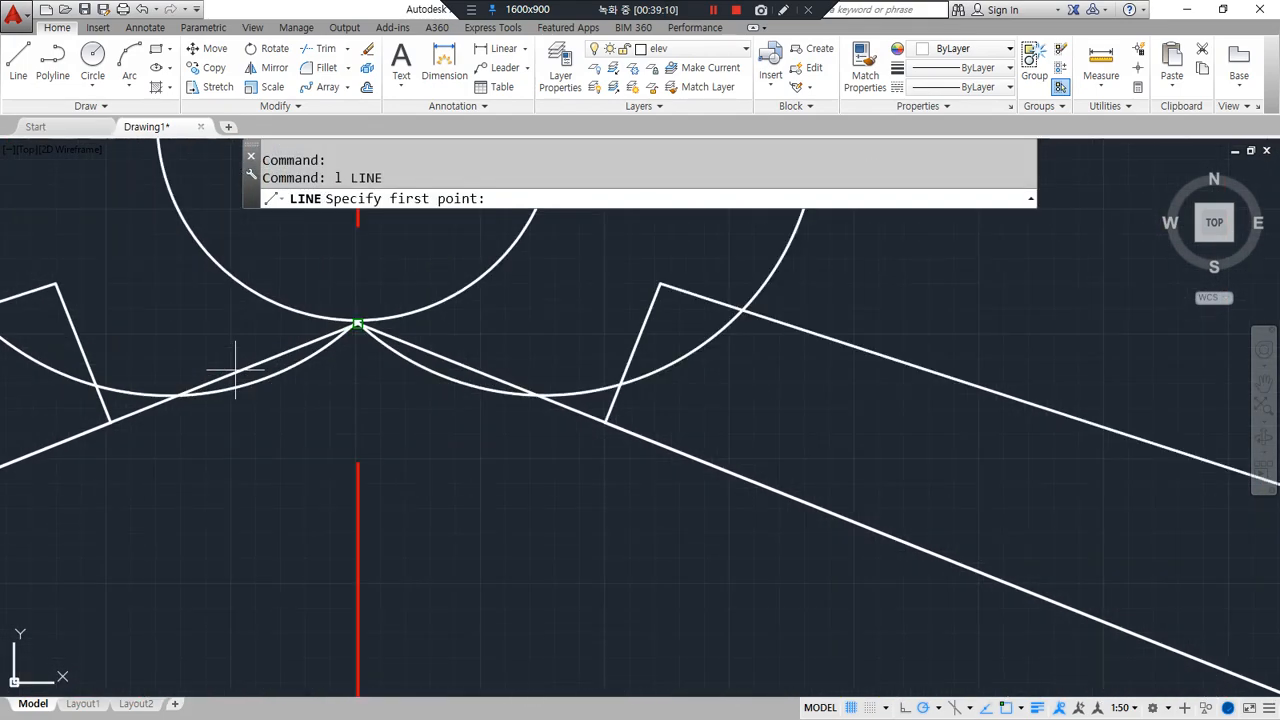
pyautogui.scroll(3, 356, 322)
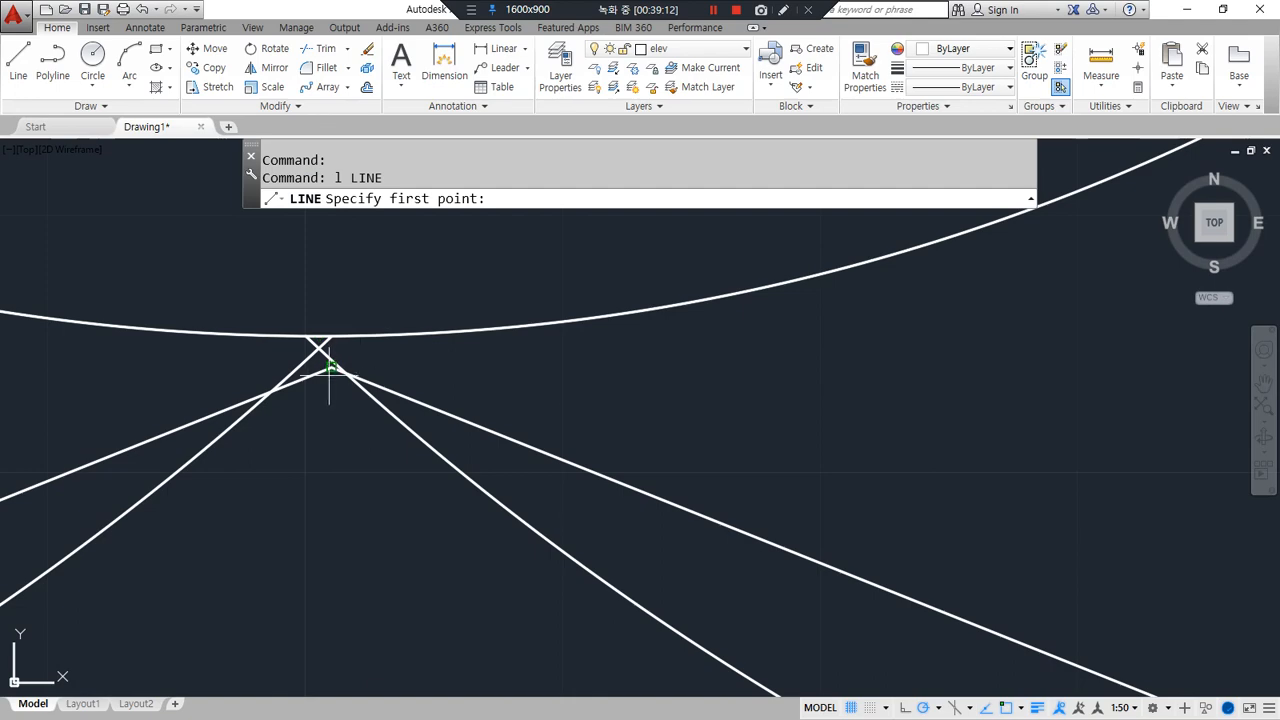
pyautogui.click(325, 372)
pyautogui.scroll(-10, 335, 550)
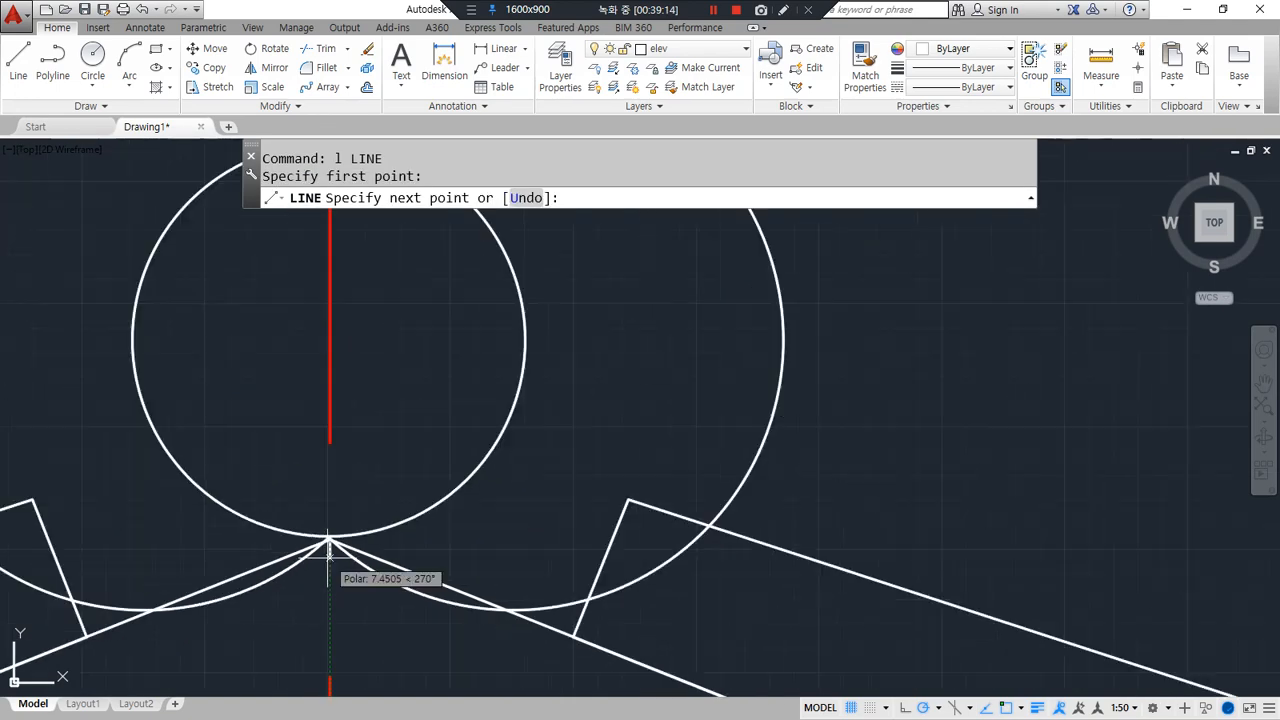
pyautogui.scroll(-2, 325, 552)
pyautogui.click(951, 540)
pyautogui.press('Return')
pyautogui.scroll(4, 650, 578)
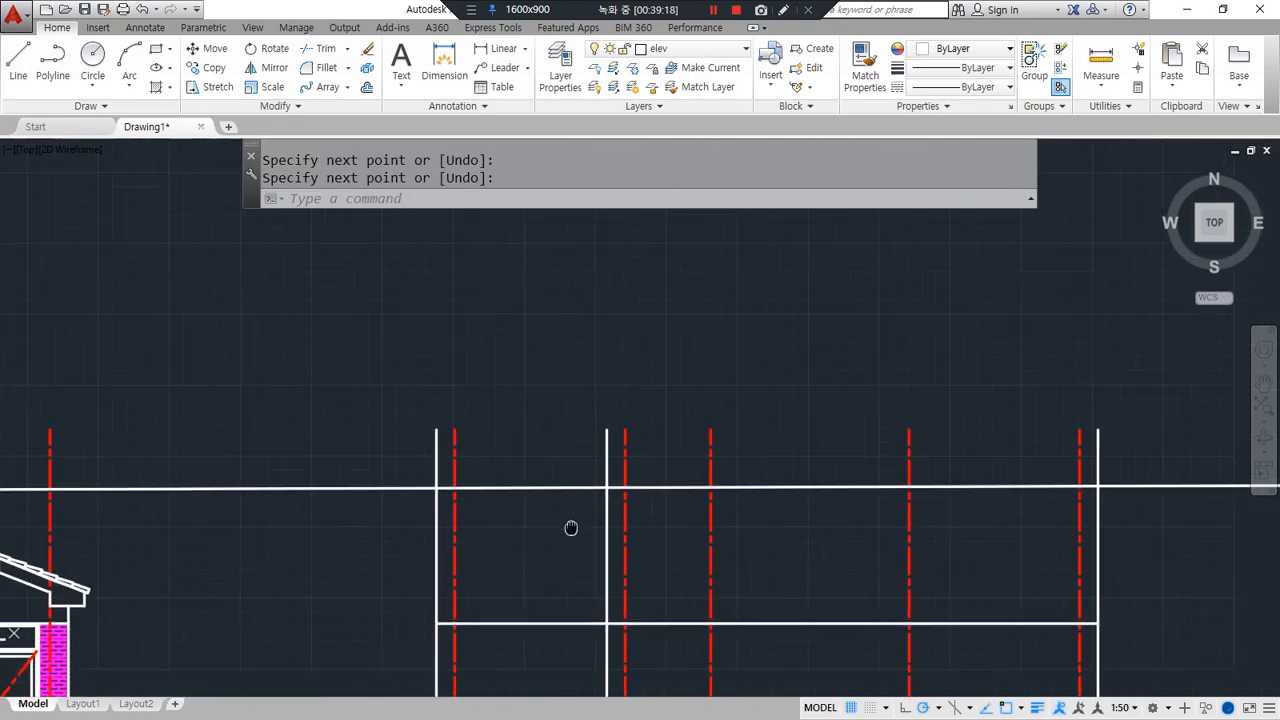
pyautogui.moveTo(477, 509); pyautogui.dragTo(457, 471, button='middle')
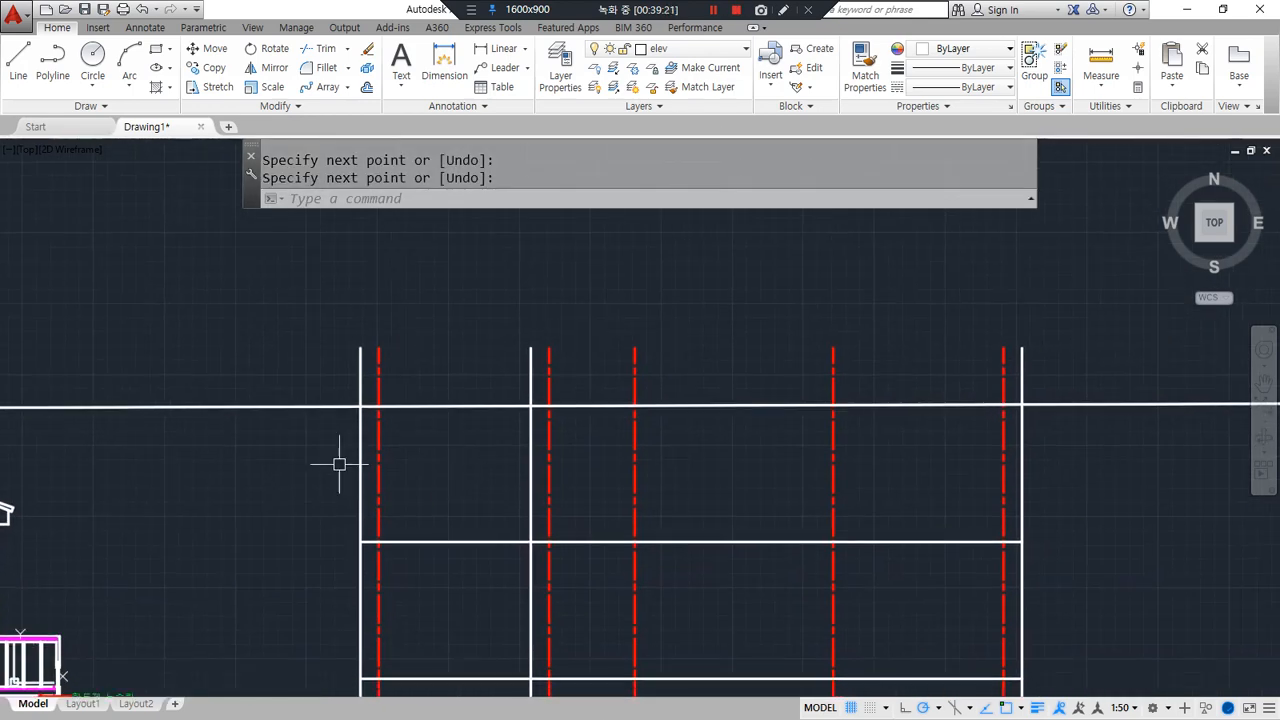
pyautogui.moveTo(326, 428); pyautogui.dragTo(324, 490)
pyautogui.press('Escape')
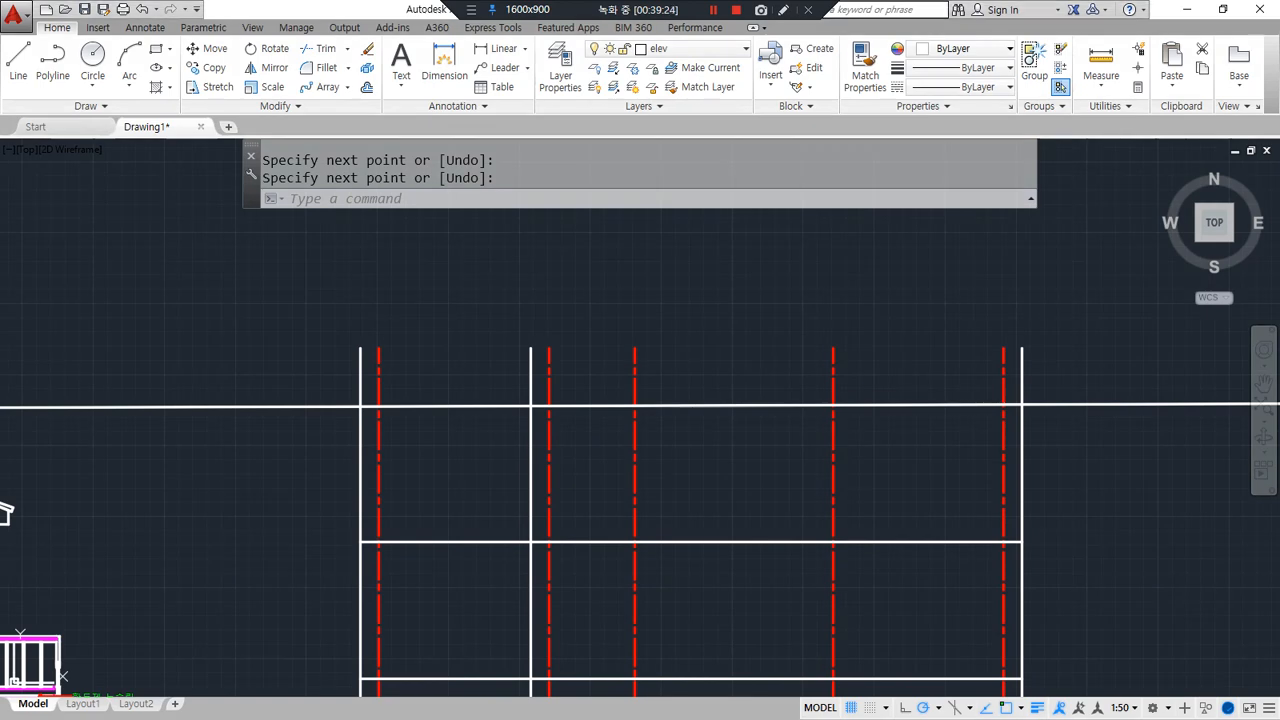
# Switch to the floor plan image and examine the stepped front wall corners and the dashed ridge line across the rooms
pyautogui.moveTo(0, 245); pyautogui.dragTo(487, 245)
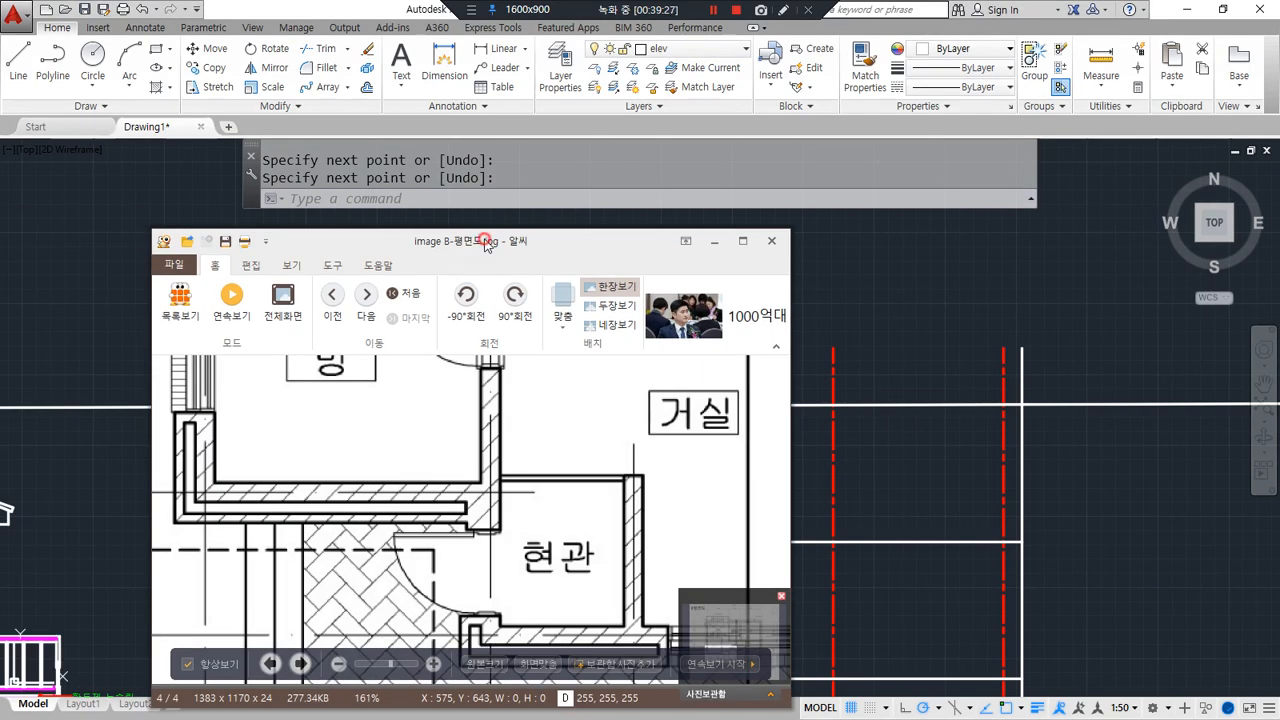
pyautogui.doubleClick(487, 245)
pyautogui.moveTo(357, 375)
pyautogui.mouseDown()
pyautogui.moveTo(345, 362)
pyautogui.moveTo(273, 362)
pyautogui.mouseUp()
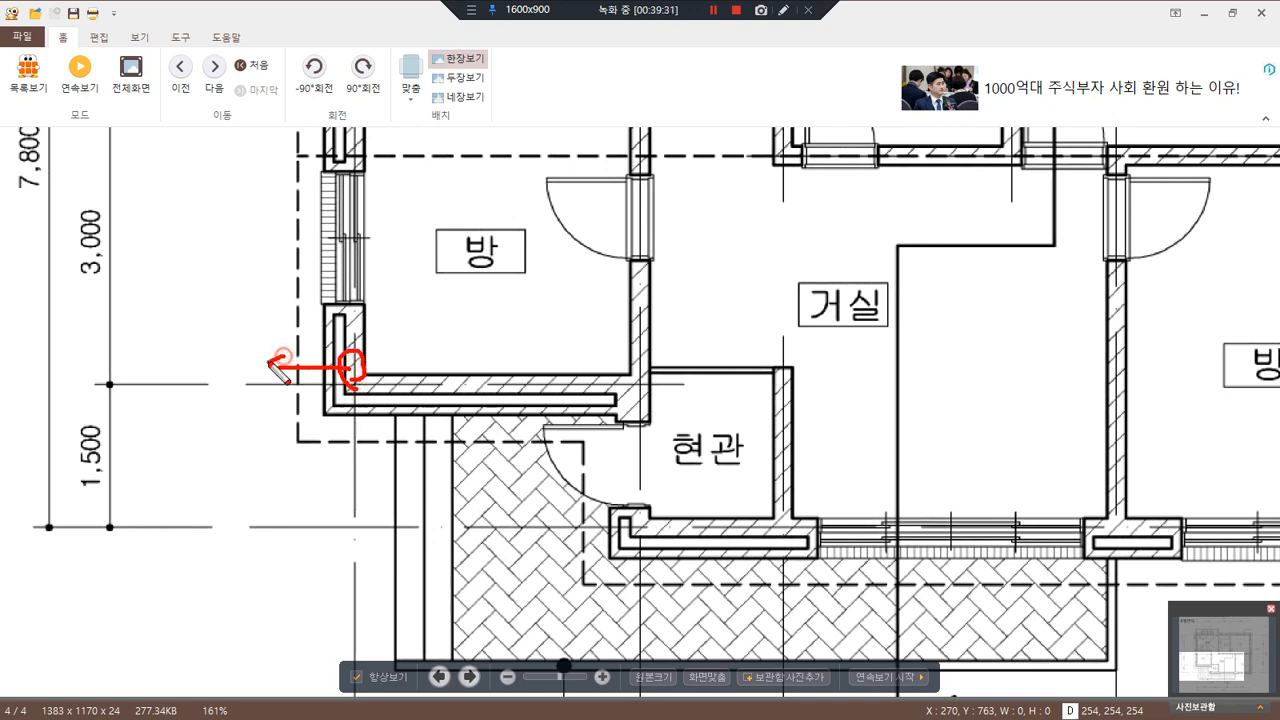
pyautogui.moveTo(661, 456)
pyautogui.mouseDown()
pyautogui.moveTo(575, 436)
pyautogui.moveTo(592, 462)
pyautogui.mouseUp()
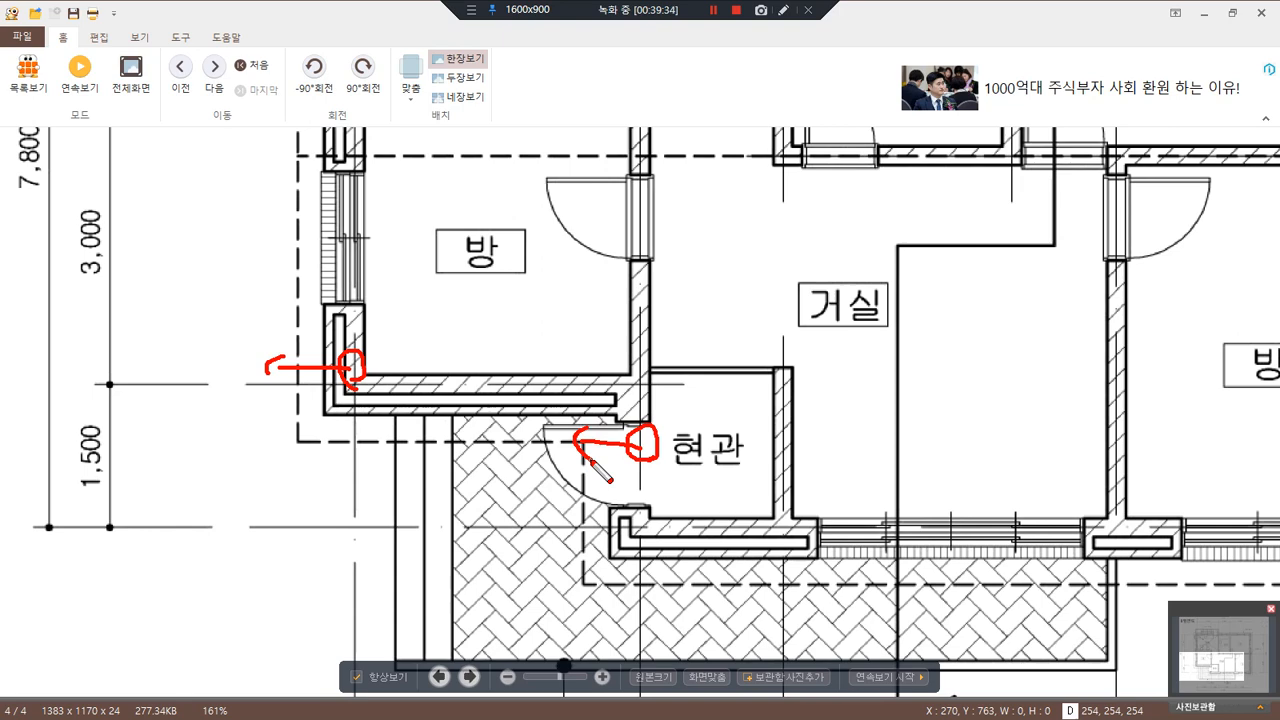
pyautogui.press('Escape')
pyautogui.moveTo(891, 403); pyautogui.dragTo(386, 407)
pyautogui.hotkey('ctrl', '2')
pyautogui.moveTo(906, 447)
pyautogui.mouseDown()
pyautogui.moveTo(894, 432)
pyautogui.moveTo(971, 428)
pyautogui.moveTo(968, 455)
pyautogui.mouseUp()
pyautogui.press('Escape')
pyautogui.moveTo(417, 303)
pyautogui.mouseDown()
pyautogui.moveTo(657, 366)
pyautogui.moveTo(734, 366)
pyautogui.mouseUp()
pyautogui.hotkey('ctrl', '2')
pyautogui.moveTo(676, 224)
pyautogui.mouseDown()
pyautogui.moveTo(143, 214)
pyautogui.moveTo(990, 214)
pyautogui.mouseUp()
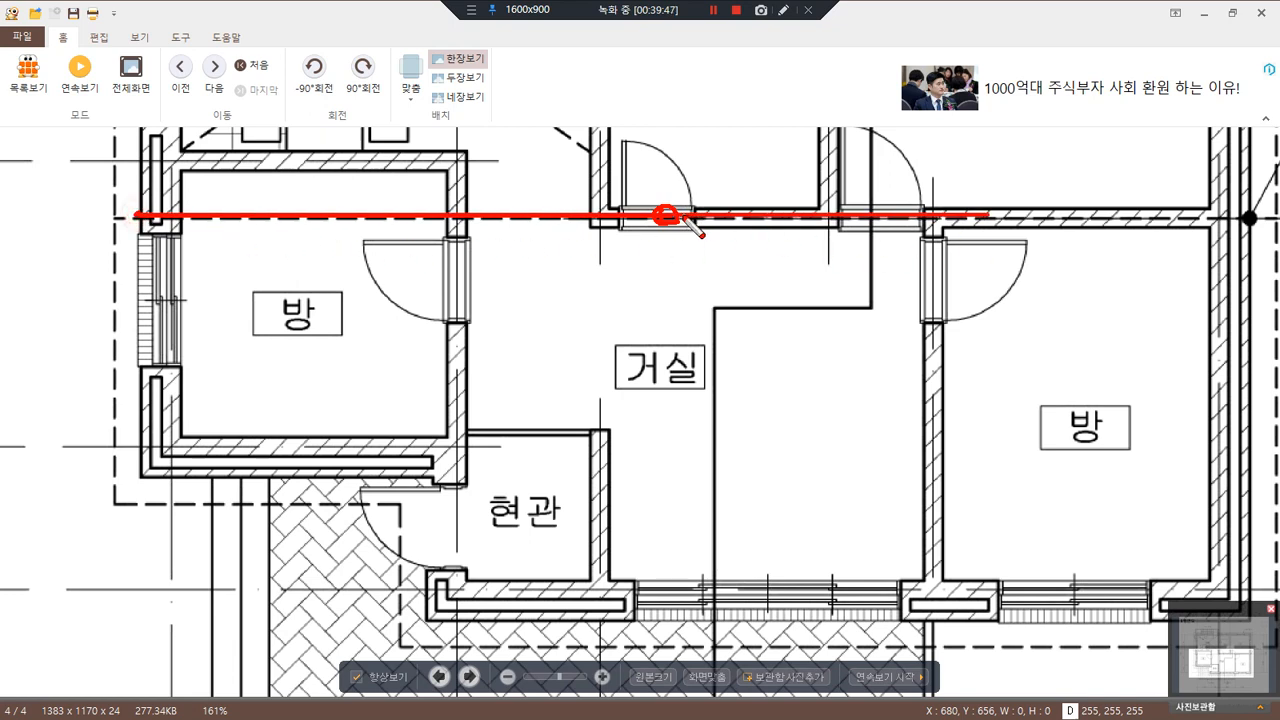
pyautogui.moveTo(664, 216)
pyautogui.mouseDown()
pyautogui.moveTo(662, 634)
pyautogui.moveTo(691, 603)
pyautogui.mouseUp()
pyautogui.moveTo(282, 218)
pyautogui.mouseDown()
pyautogui.moveTo(280, 494)
pyautogui.moveTo(300, 485)
pyautogui.mouseUp()
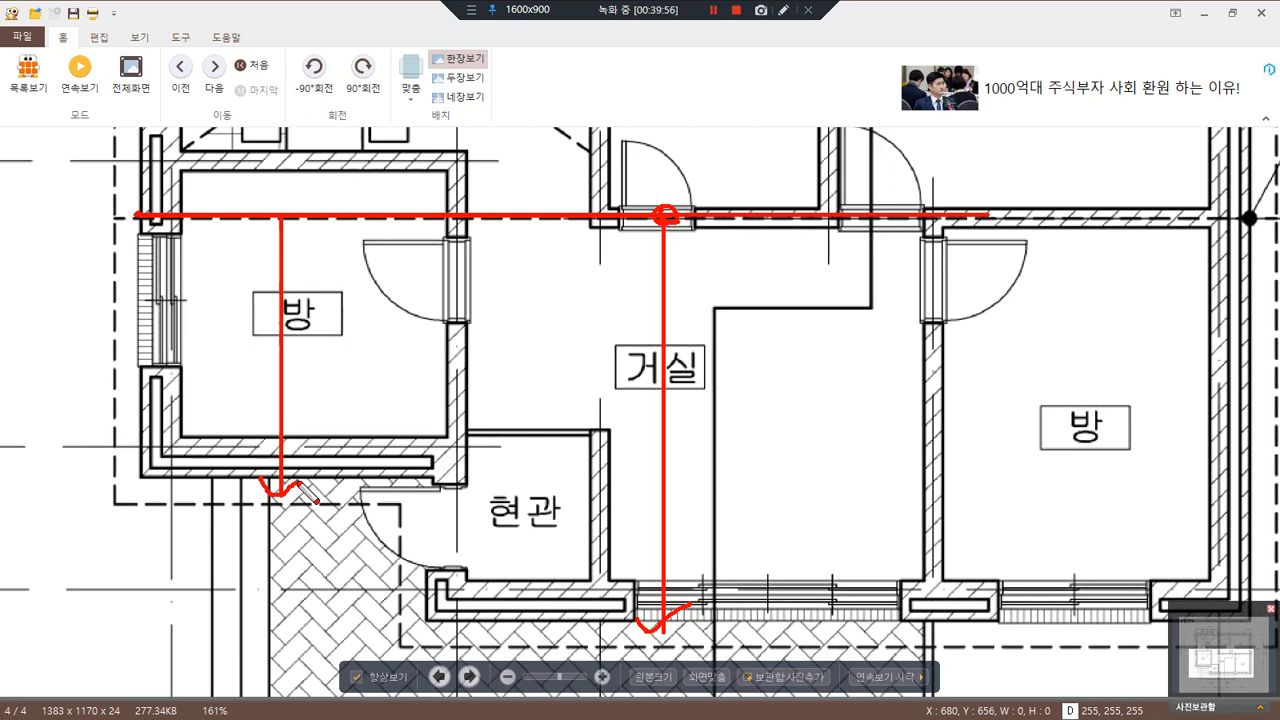
# Examine the roof's run from the ridge line to the two stepped dashed eaves lines in front of the room and entrance
pyautogui.press('Escape')
pyautogui.moveTo(374, 390); pyautogui.dragTo(572, 393)
pyautogui.hotkey('ctrl', 'alt', 'd')
pyautogui.moveTo(385, 220)
pyautogui.mouseDown()
pyautogui.moveTo(385, 506)
pyautogui.moveTo(370, 500)
pyautogui.moveTo(393, 481)
pyautogui.mouseUp()
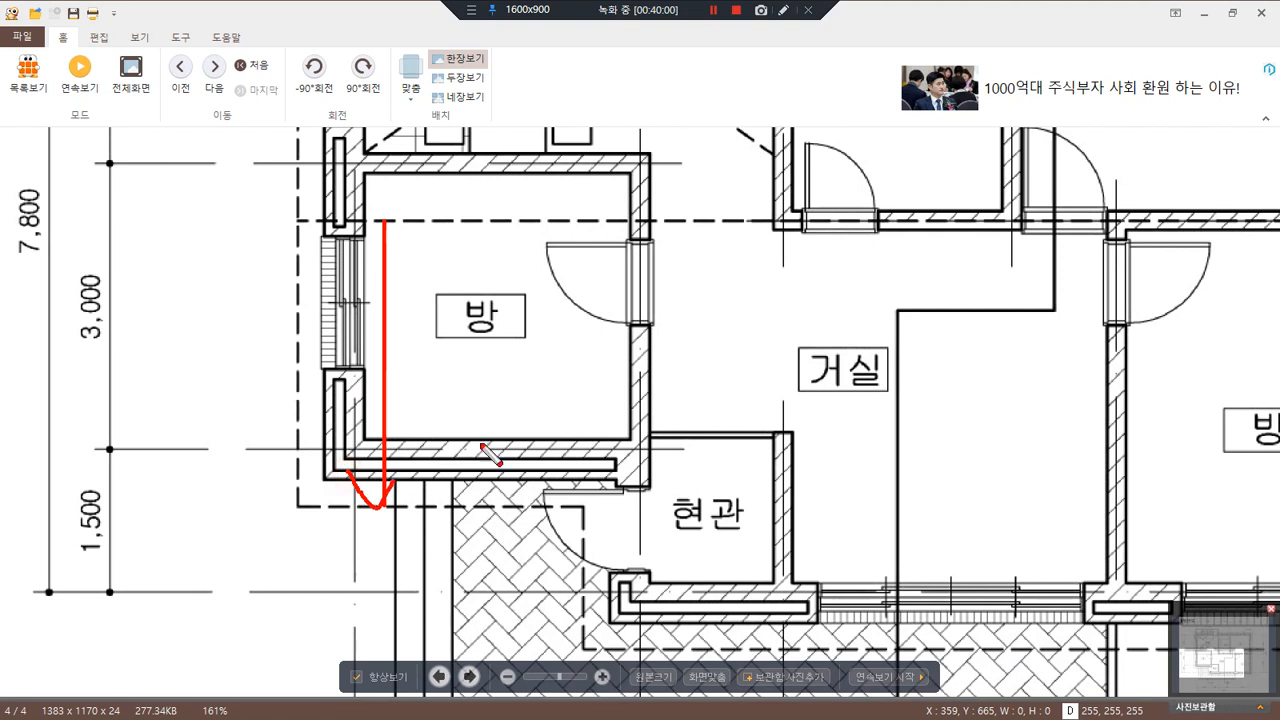
pyautogui.moveTo(784, 230)
pyautogui.mouseDown()
pyautogui.moveTo(783, 655)
pyautogui.moveTo(829, 641)
pyautogui.mouseUp()
pyautogui.moveTo(572, 641); pyautogui.dragTo(996, 641)
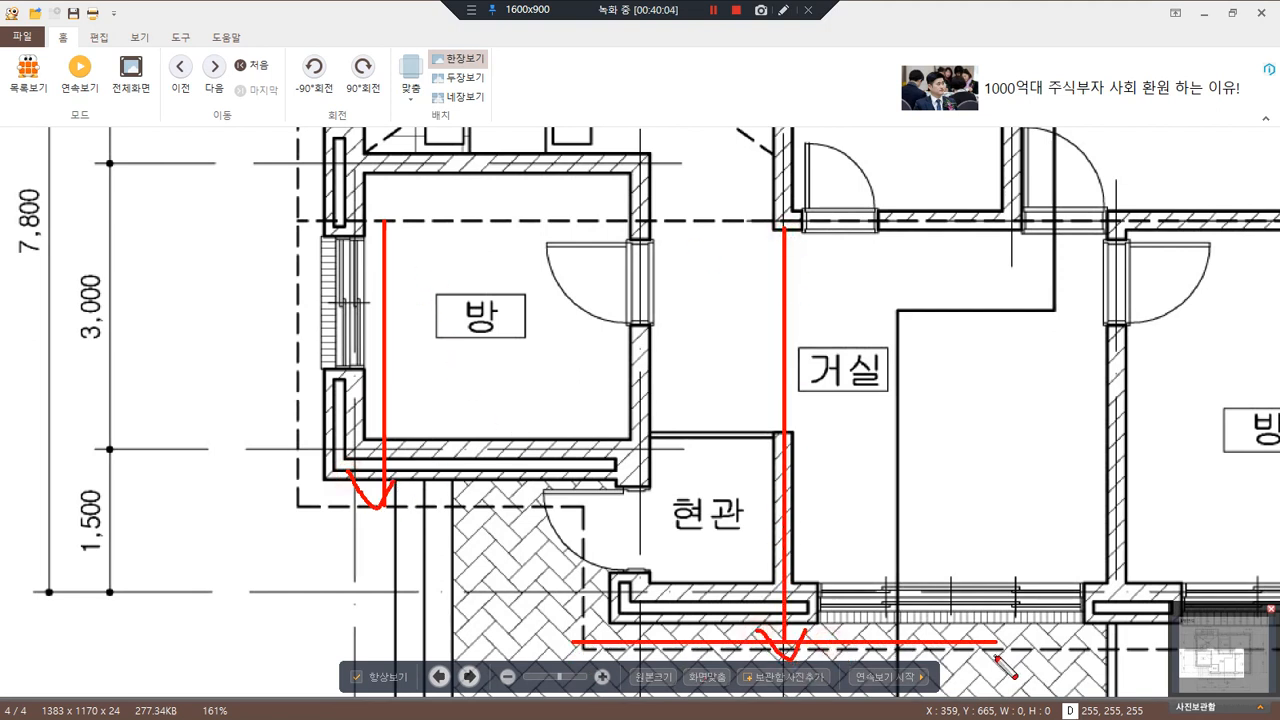
pyautogui.moveTo(517, 502); pyautogui.dragTo(221, 501)
pyautogui.moveTo(221, 501); pyautogui.dragTo(599, 502)
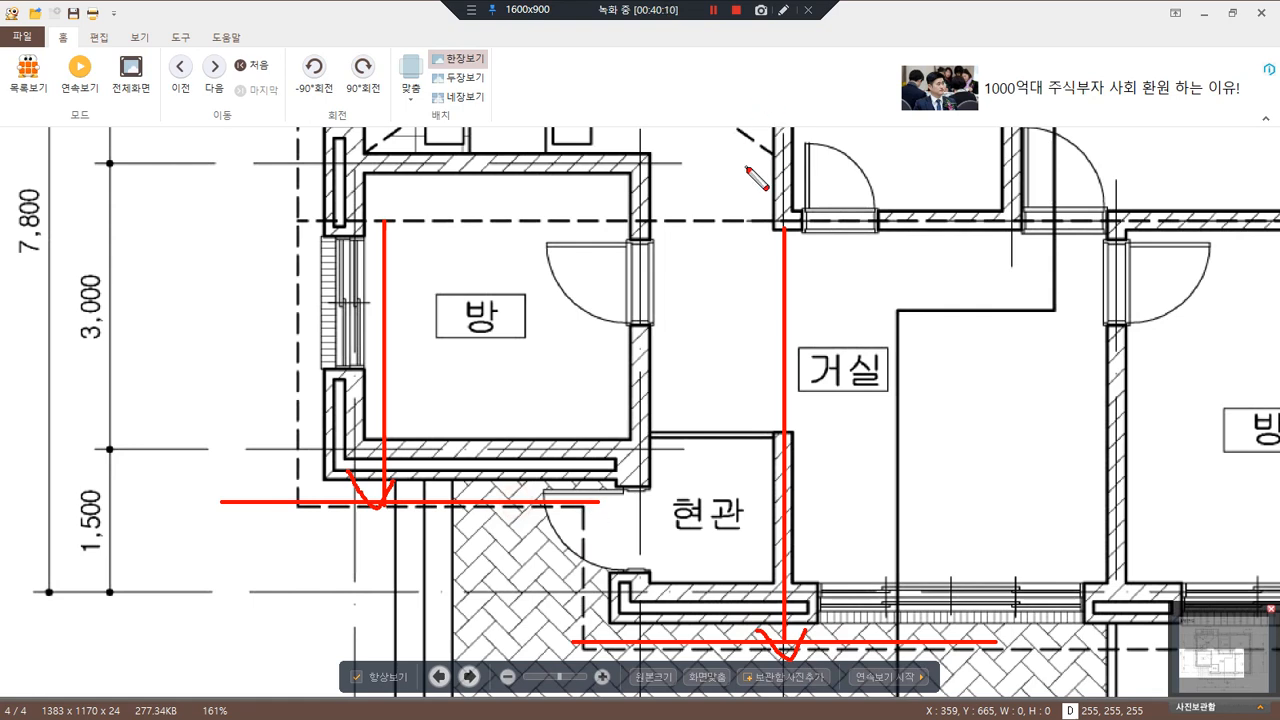
pyautogui.moveTo(395, 400); pyautogui.dragTo(420, 376)
pyautogui.moveTo(40, 253); pyautogui.dragTo(165, 250)
pyautogui.moveTo(8, 290); pyautogui.dragTo(180, 283)
pyautogui.moveTo(115, 223); pyautogui.dragTo(139, 405)
pyautogui.press('Escape')
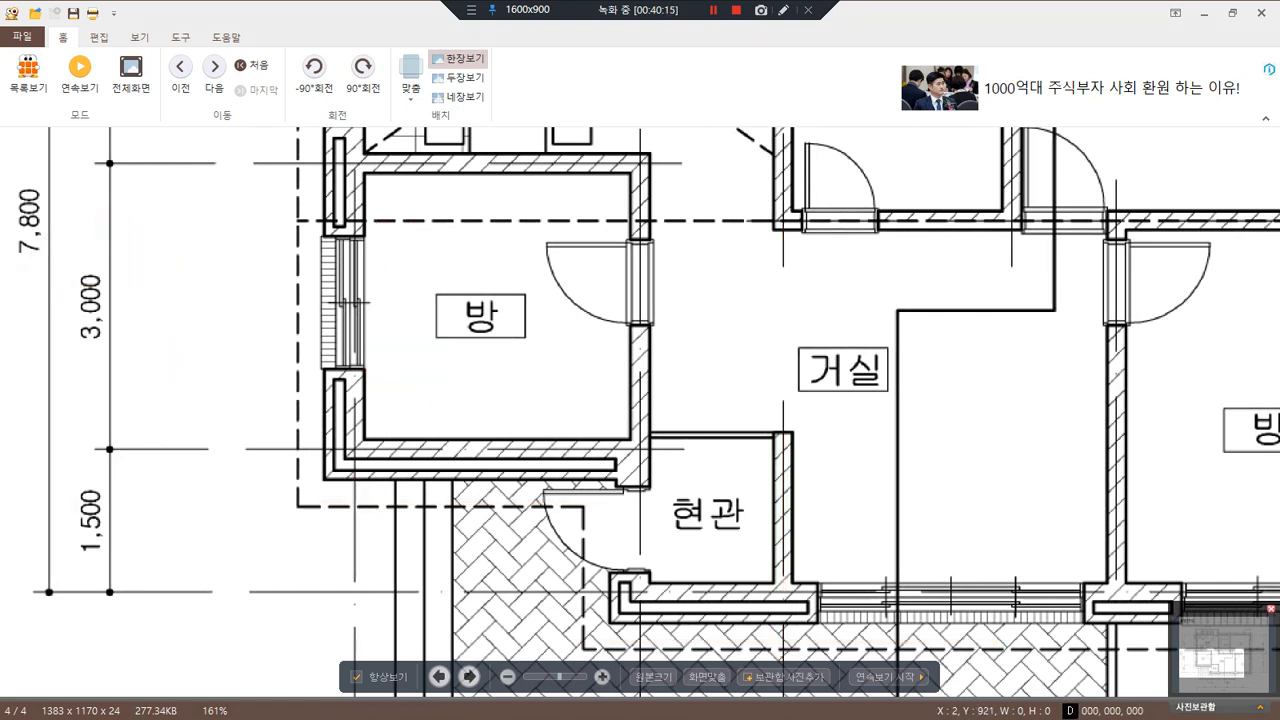
# Switch to AutoCAD and draw a horizontal line from the side elevation's lower eaves corner under the tiles to beyond the front elevation's last wall
pyautogui.hotkey('alt', 'Tab')
pyautogui.moveTo(186, 540); pyautogui.dragTo(570, 538, button='middle')
pyautogui.scroll(4, 228, 491)
pyautogui.moveTo(205, 542)
pyautogui.mouseDown()
pyautogui.moveTo(214, 392)
pyautogui.moveTo(208, 542)
pyautogui.mouseUp()
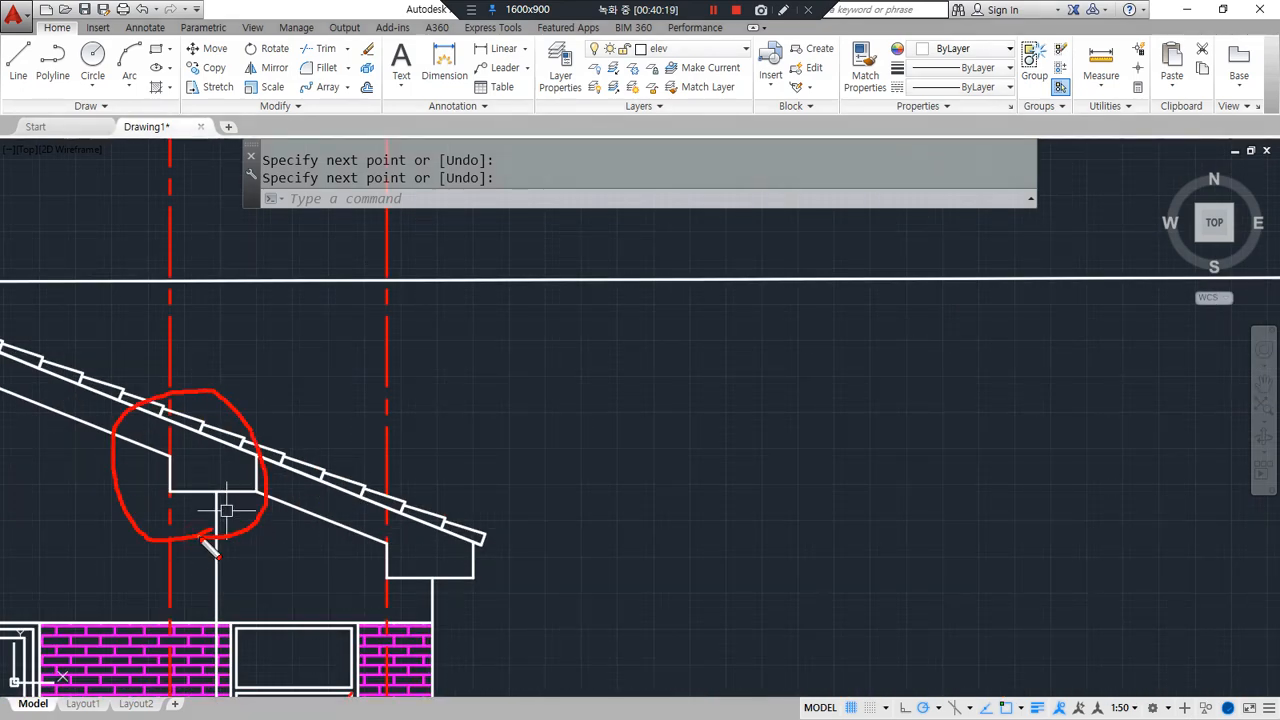
pyautogui.moveTo(466, 607)
pyautogui.mouseDown()
pyautogui.moveTo(376, 486)
pyautogui.moveTo(468, 609)
pyautogui.mouseUp()
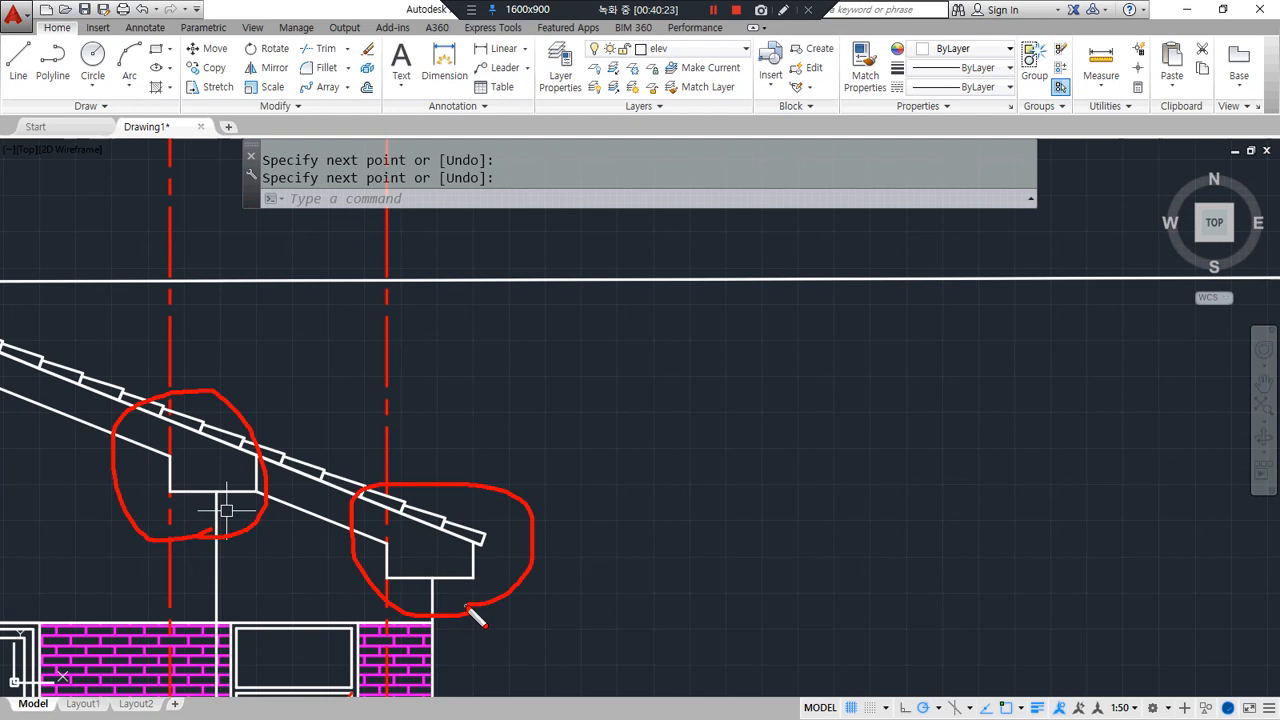
pyautogui.press('Escape')
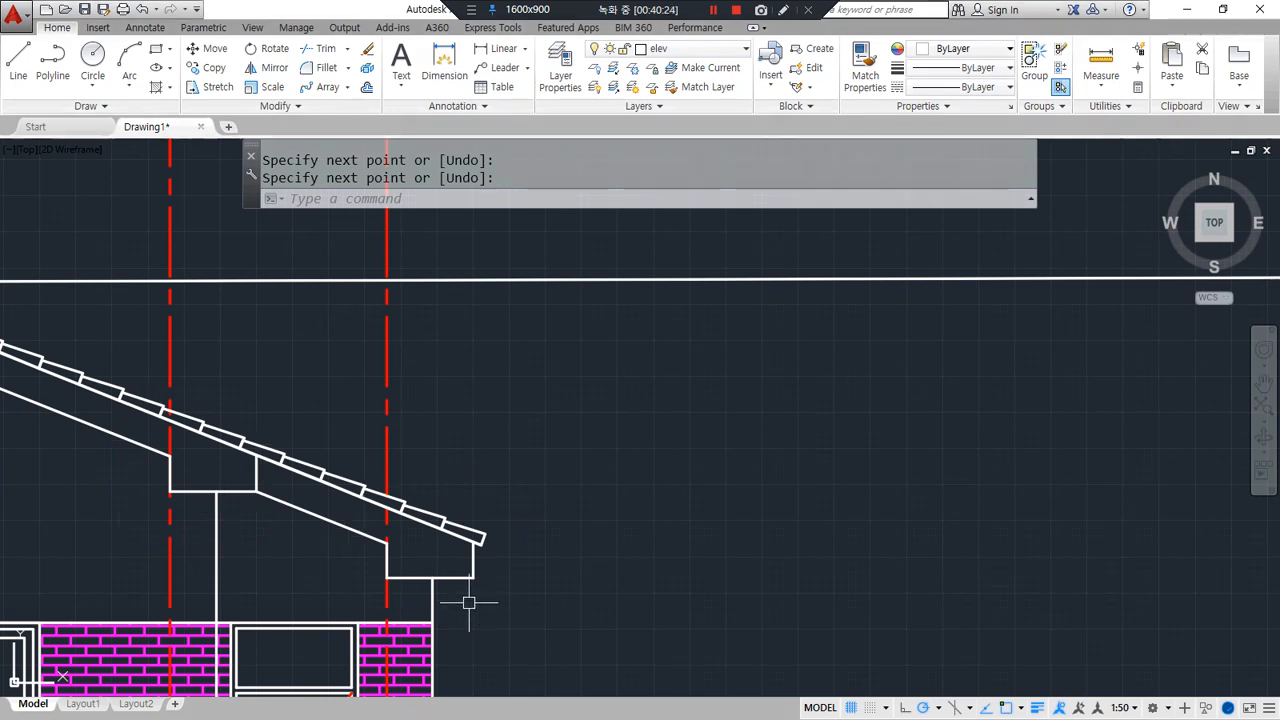
pyautogui.write('l')
pyautogui.press('Return')
pyautogui.scroll(3, 464, 515)
pyautogui.click(455, 459)
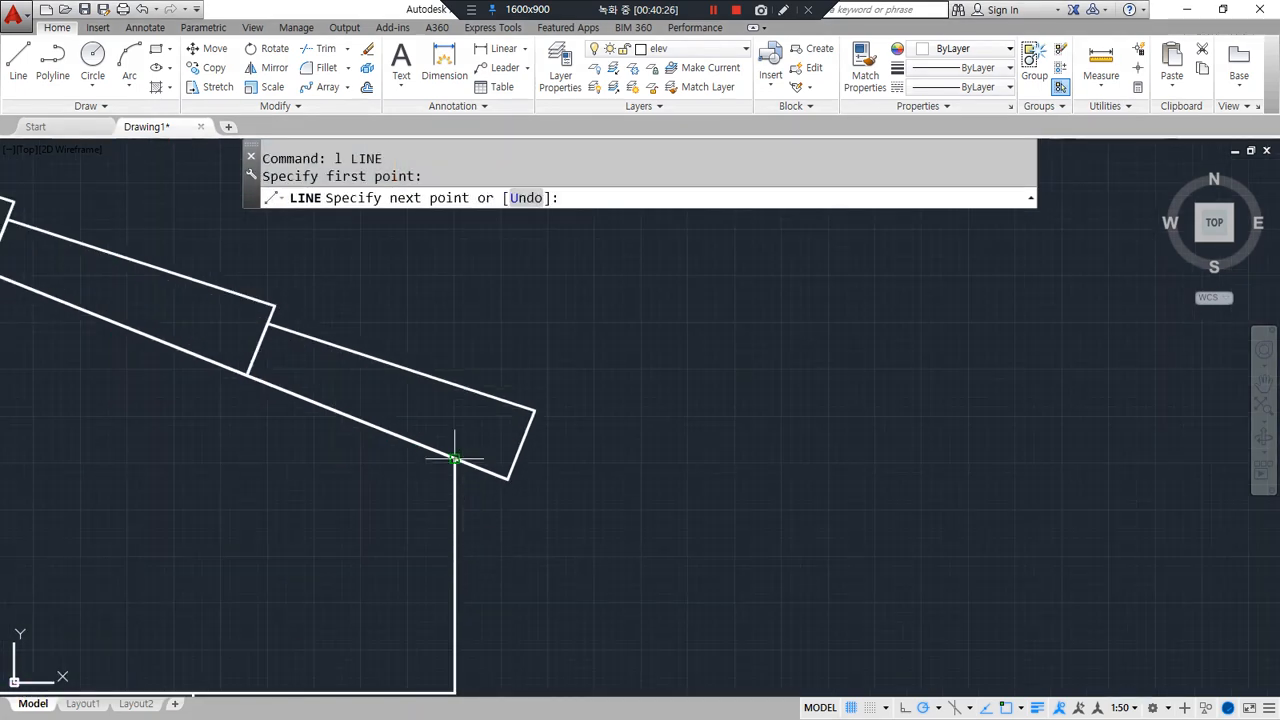
pyautogui.scroll(-5, 749, 503)
pyautogui.moveTo(955, 512); pyautogui.dragTo(194, 514, button='middle')
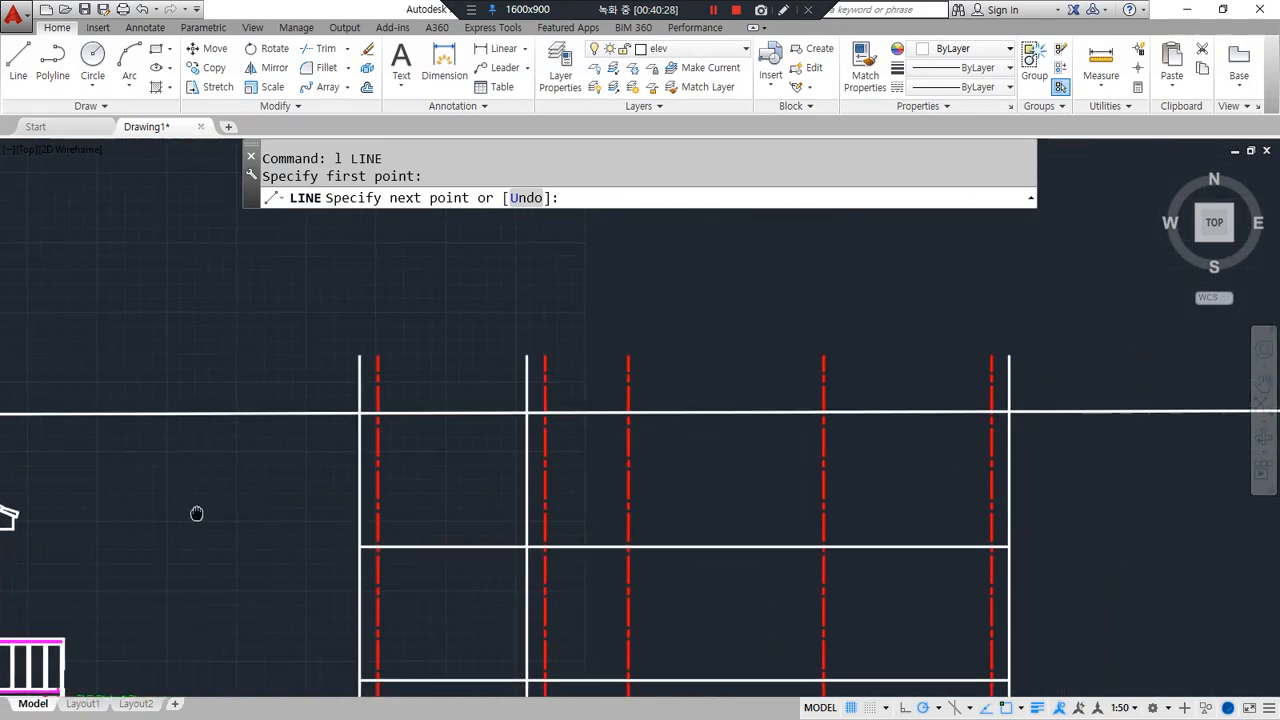
pyautogui.click(1101, 516)
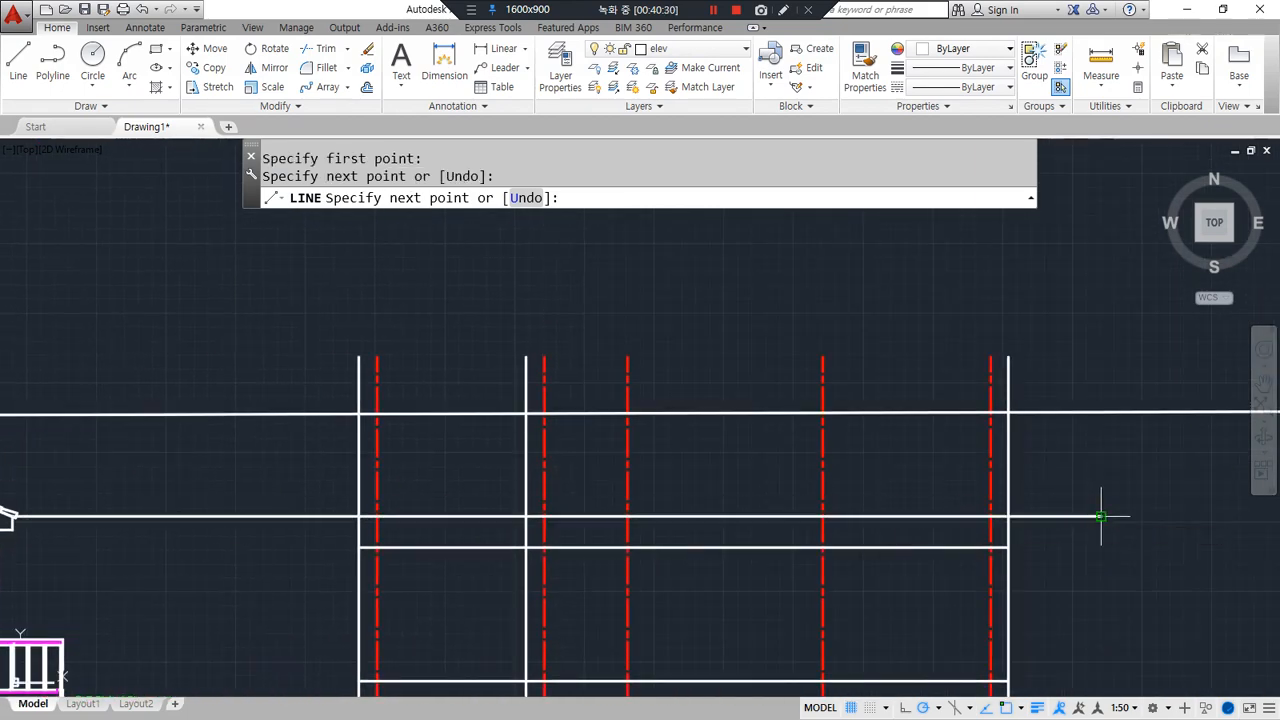
pyautogui.press('Return')
pyautogui.scroll(2, 471, 489)
pyautogui.write('o')
pyautogui.press('Return')
pyautogui.press('Return')
pyautogui.press('Escape')
# Offset the front elevation's first, second and last centre lines 600 outward as roof edge lines
pyautogui.write('o')
pyautogui.press('Return')
pyautogui.write('600')
pyautogui.press('Return')
pyautogui.click(319, 452)
pyautogui.click(206, 451)
pyautogui.click(586, 455)
pyautogui.click(461, 451)
pyautogui.moveTo(1066, 503); pyautogui.dragTo(520, 515, button='middle')
pyautogui.click(755, 480)
pyautogui.click(951, 460)
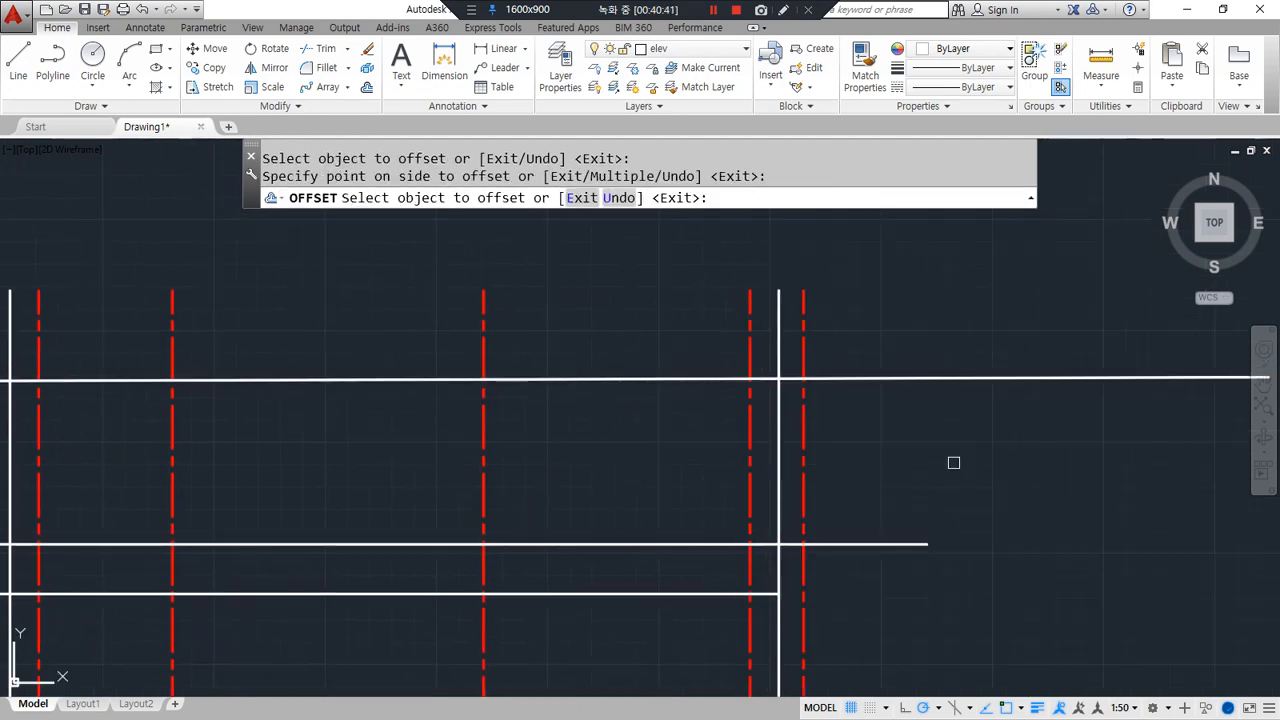
pyautogui.press('Return')
# Match the properties of the ridge line onto the three offset roof edge lines
pyautogui.write('ma')
pyautogui.press('Return')
pyautogui.click(860, 380)
pyautogui.click(803, 408)
pyautogui.moveTo(392, 474); pyautogui.dragTo(831, 462, button='middle')
pyautogui.click(422, 450)
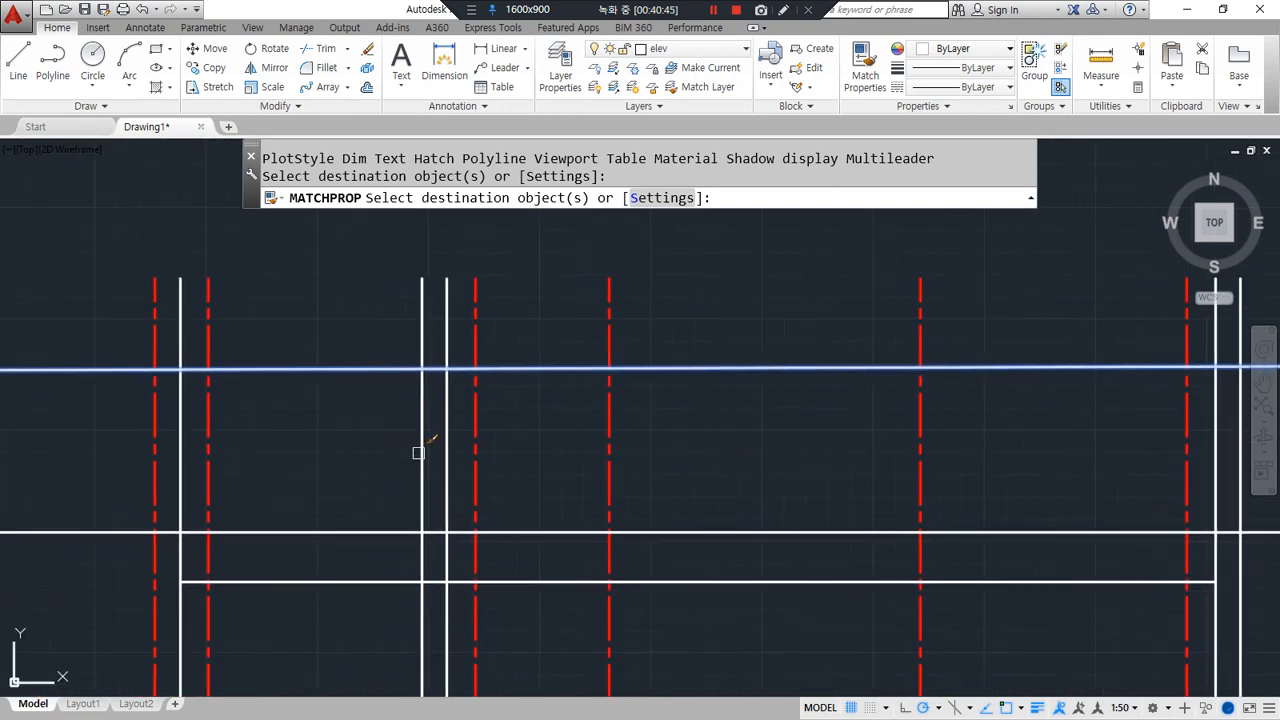
pyautogui.click(155, 450)
pyautogui.press('Return')
# Fillet the front elevation's right roof edge line with the ridge line and the lower eaves line
pyautogui.moveTo(770, 458); pyautogui.dragTo(423, 449, button='middle')
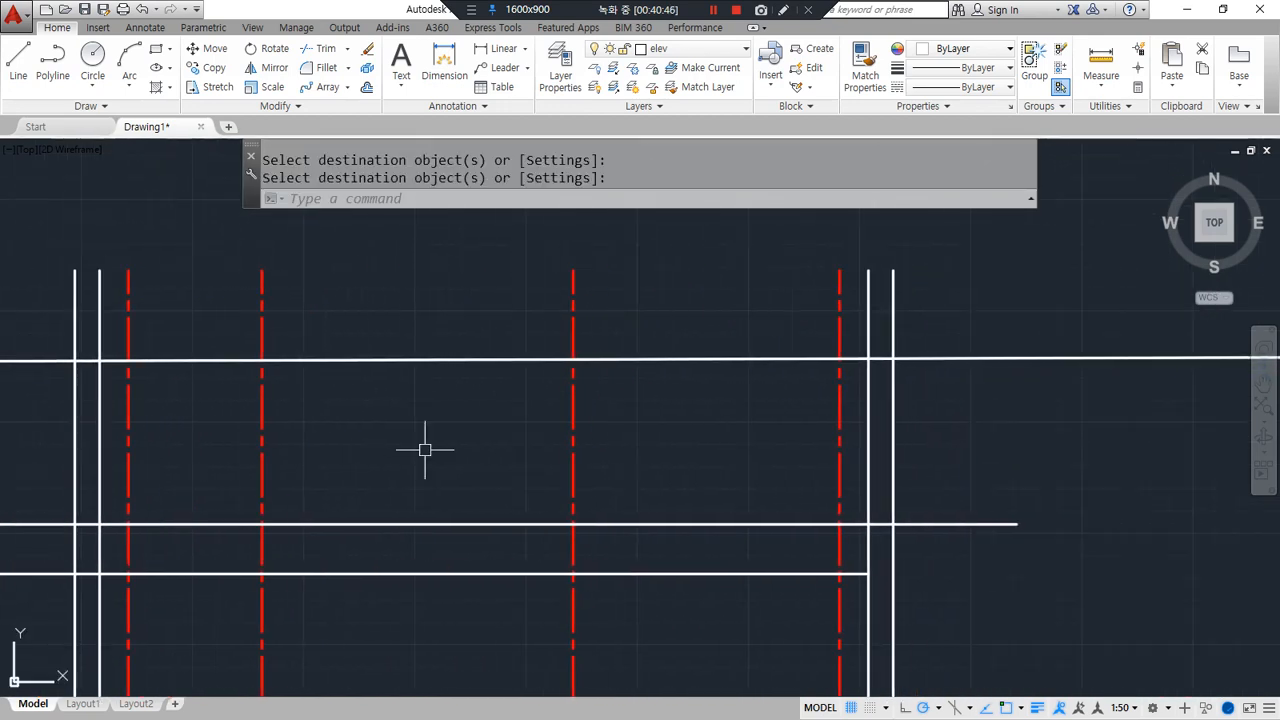
pyautogui.write('f')
pyautogui.press('Return')
pyautogui.click(792, 360)
pyautogui.click(892, 440)
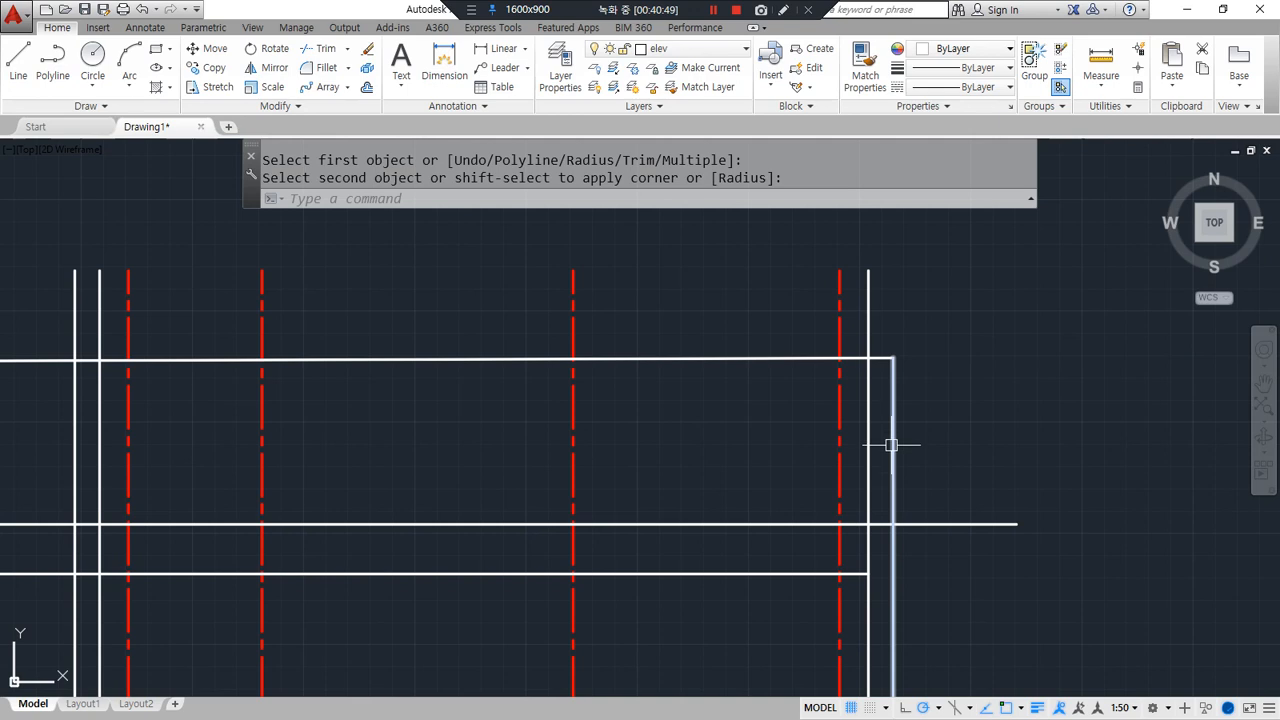
pyautogui.press('Return')
pyautogui.click(892, 444)
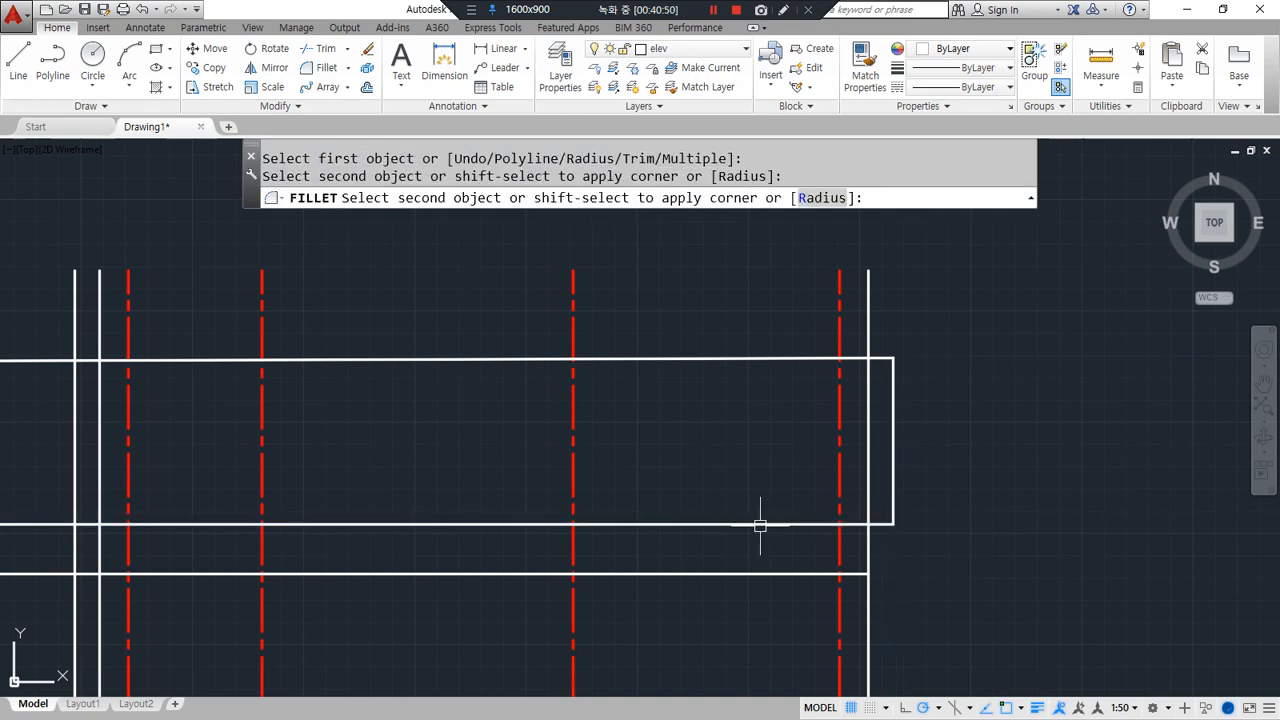
pyautogui.click(760, 525)
# Trim the right wall line above the lower eaves line of the front elevation
pyautogui.write('tr')
pyautogui.press('Return')
pyautogui.press('Return')
pyautogui.click(869, 324)
pyautogui.click(877, 401)
pyautogui.click(863, 440)
pyautogui.press('Return')
# Fillet the left end of the lower eaves line with the roof edge line beside the second wall
pyautogui.moveTo(484, 448); pyautogui.dragTo(797, 443, button='middle')
pyautogui.write('f')
pyautogui.press('Return')
pyautogui.click(468, 516)
pyautogui.click(386, 490)
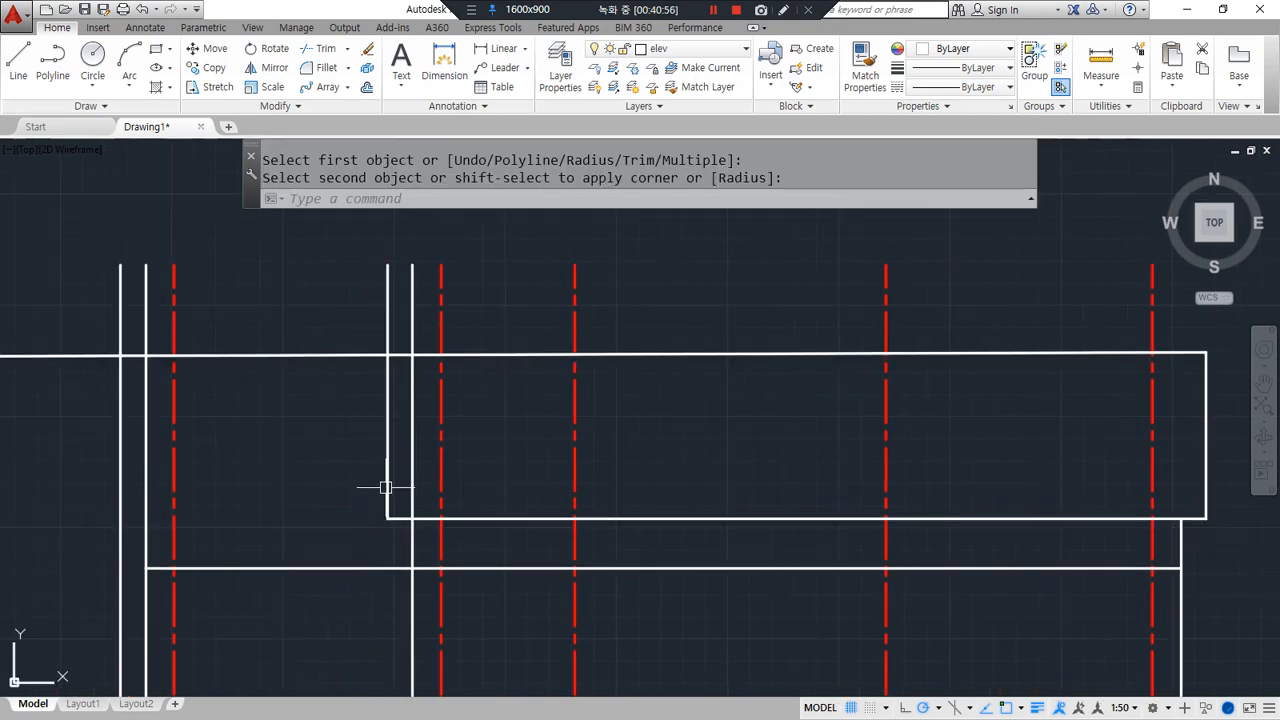
# Trim the second wall line above the lower eaves line
pyautogui.write('tr')
pyautogui.press('Return')
pyautogui.press('Return')
pyautogui.click(418, 321)
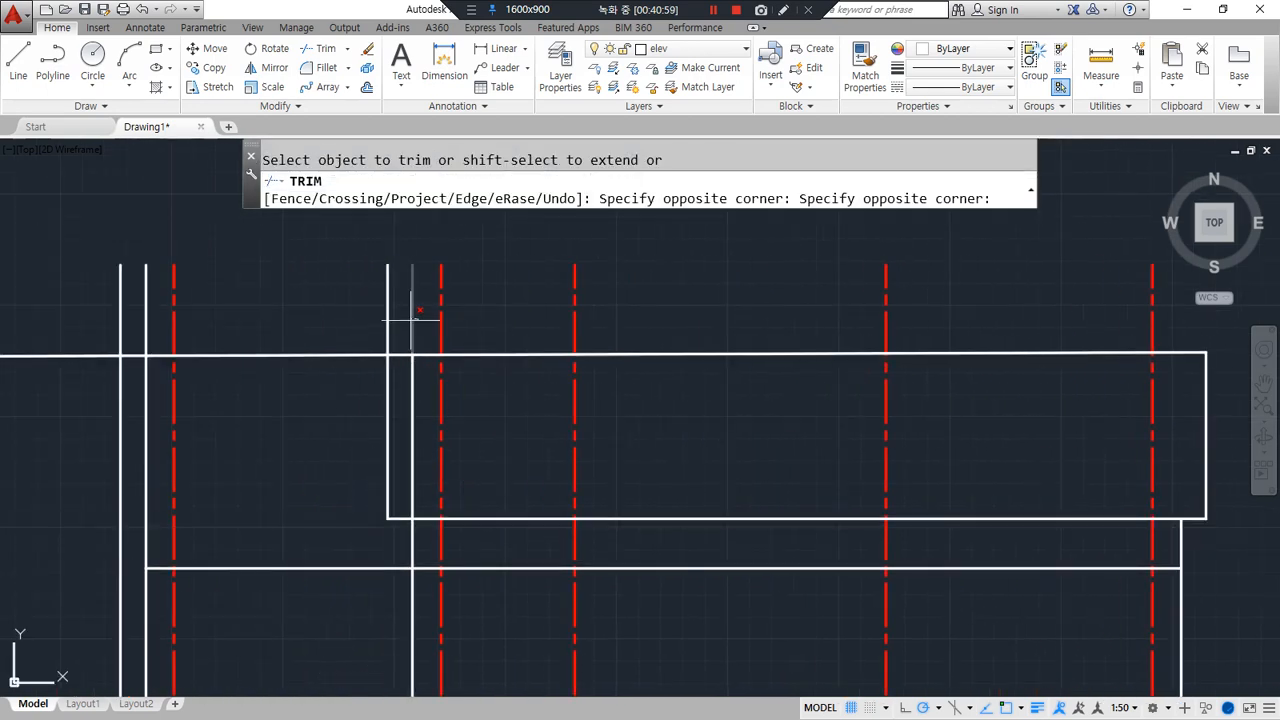
pyautogui.click(409, 322)
pyautogui.click(412, 410)
pyautogui.press('Return')
# Draw a horizontal line from the side elevation's upper eaves corner under the tiles across to just past the front elevation's second wall
pyautogui.moveTo(586, 514); pyautogui.dragTo(569, 451, button='middle')
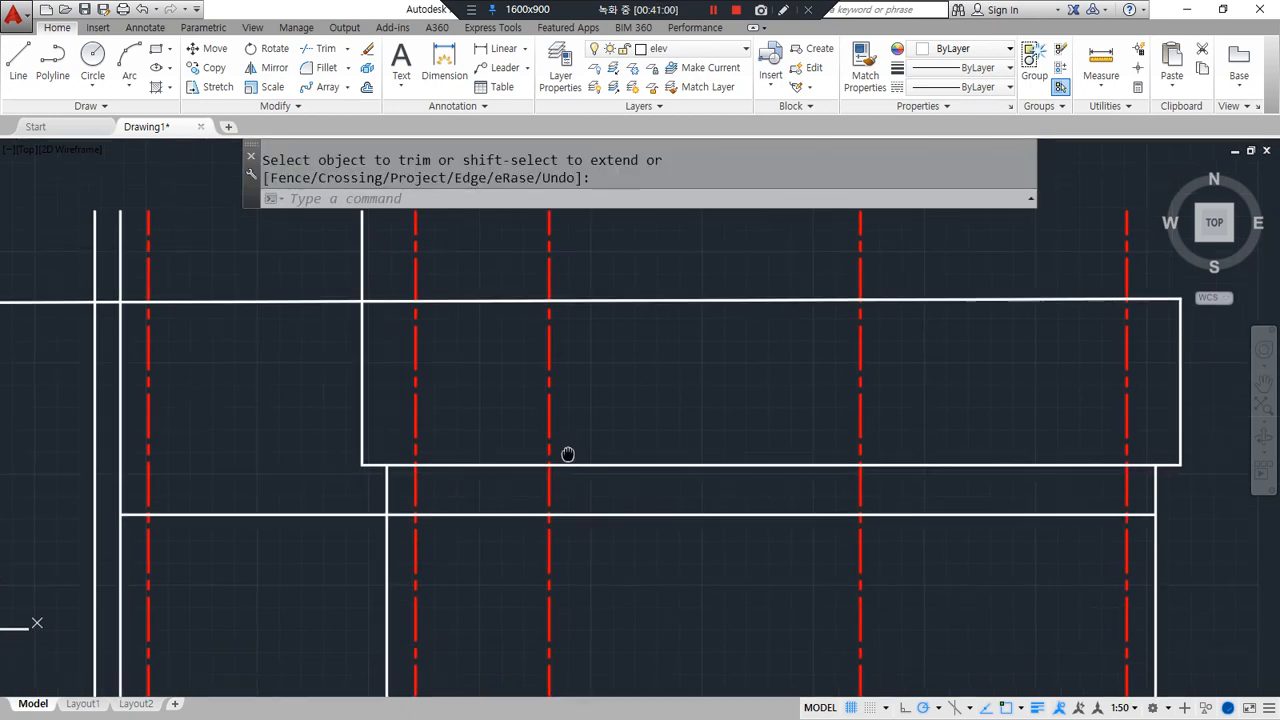
pyautogui.moveTo(1186, 442)
pyautogui.mouseDown()
pyautogui.moveTo(716, 478)
pyautogui.moveTo(404, 484)
pyautogui.mouseUp()
pyautogui.moveTo(253, 425)
pyautogui.mouseDown(button='middle')
pyautogui.moveTo(297, 430)
pyautogui.moveTo(280, 474)
pyautogui.mouseUp(button='middle')
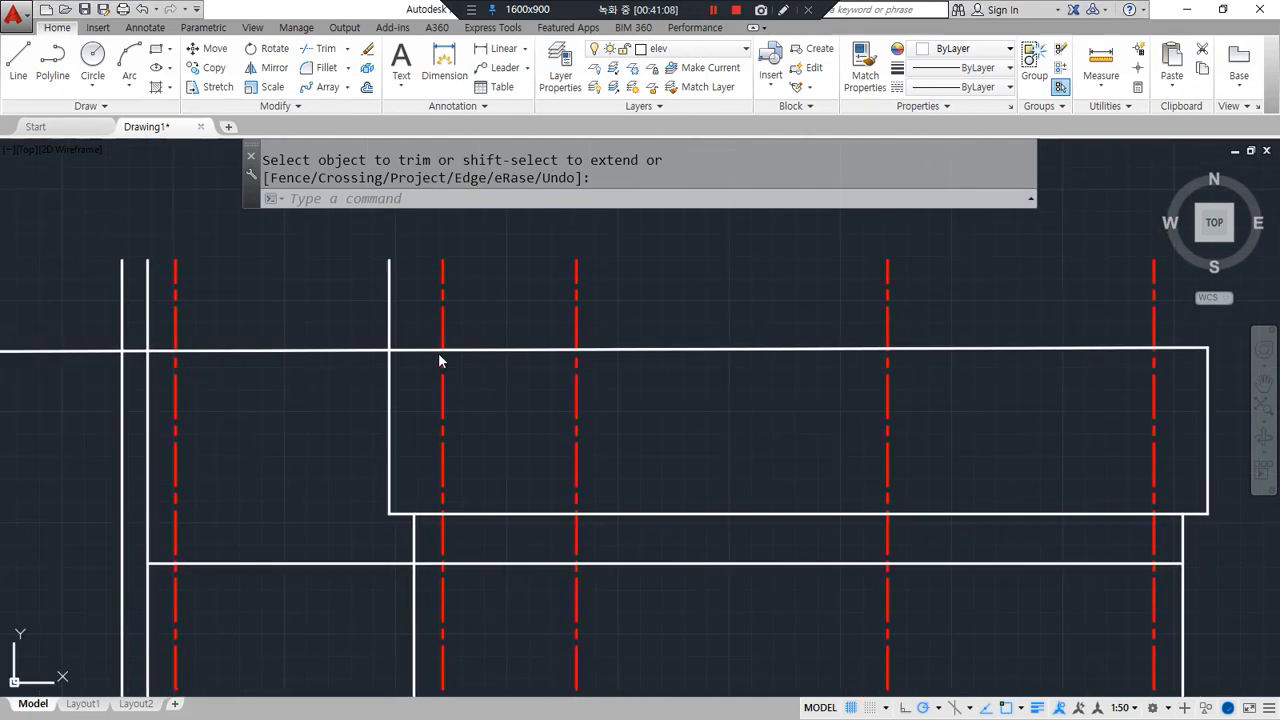
pyautogui.moveTo(271, 429); pyautogui.dragTo(922, 418, button='middle')
pyautogui.scroll(6, 194, 471)
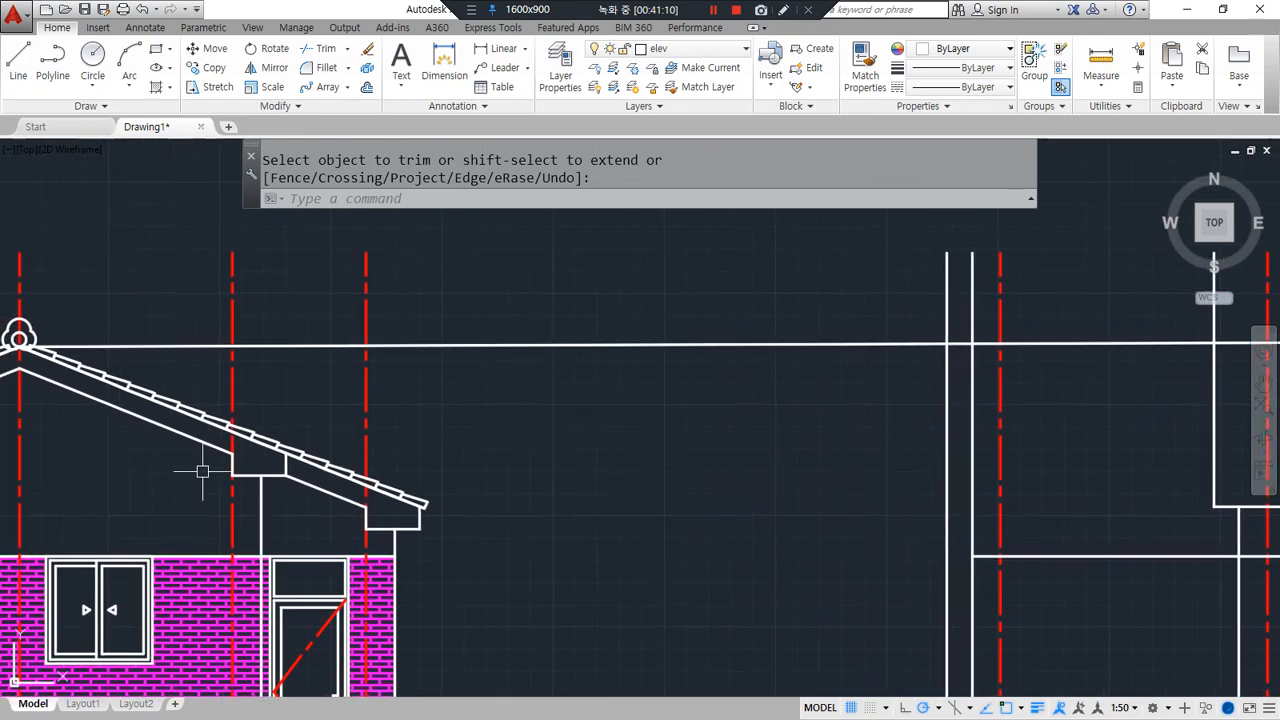
pyautogui.press('Escape')
pyautogui.write('l')
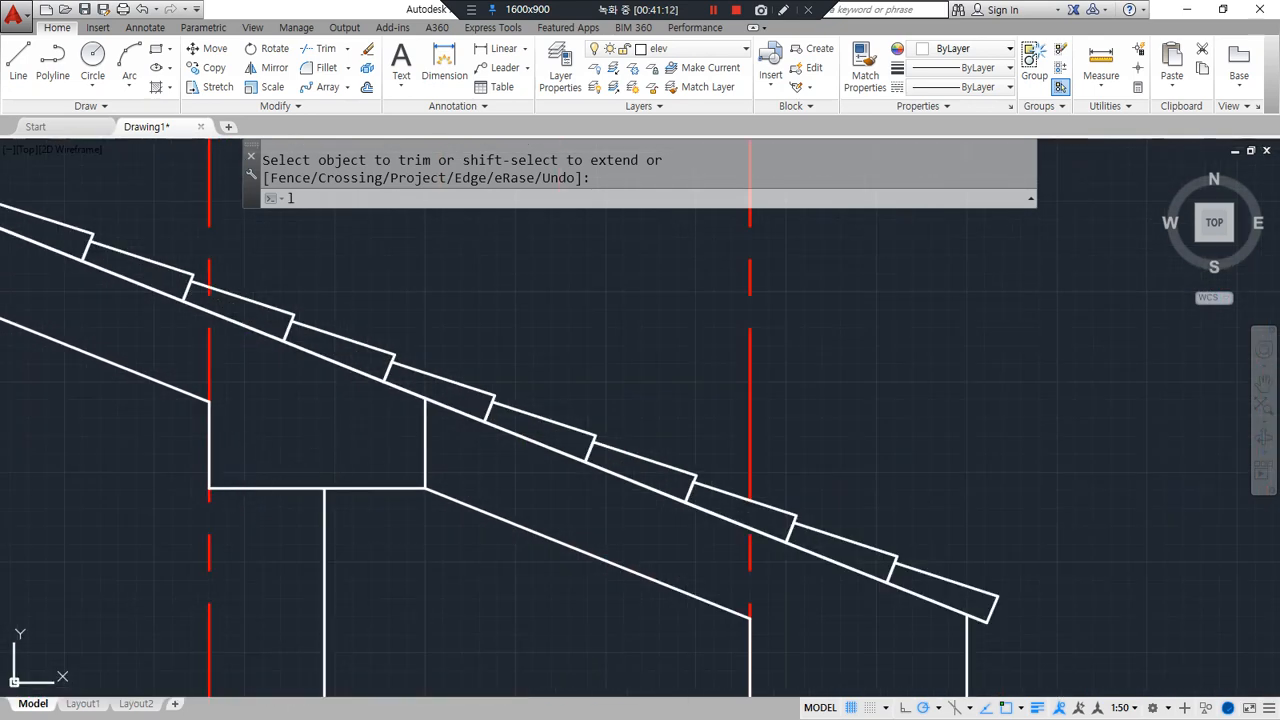
pyautogui.press('Return')
pyautogui.click(425, 399)
pyautogui.scroll(-6, 609, 446)
pyautogui.moveTo(709, 430); pyautogui.dragTo(206, 434, button='middle')
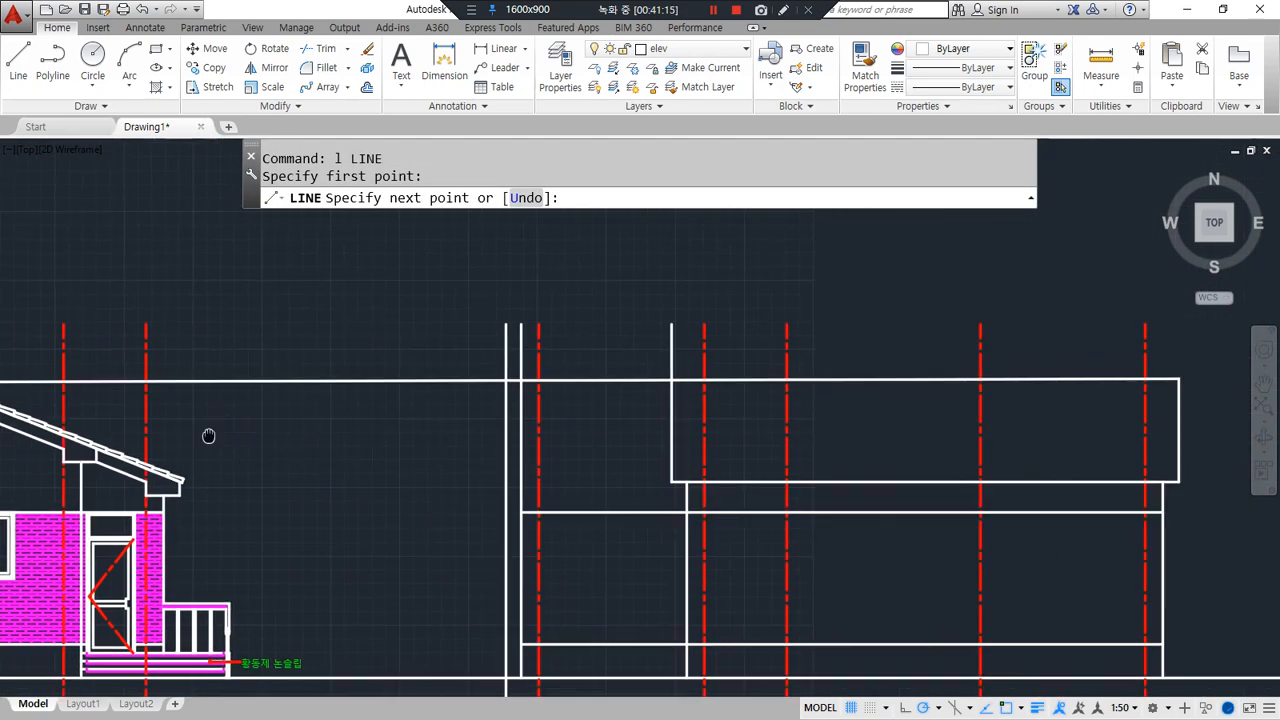
pyautogui.click(706, 447)
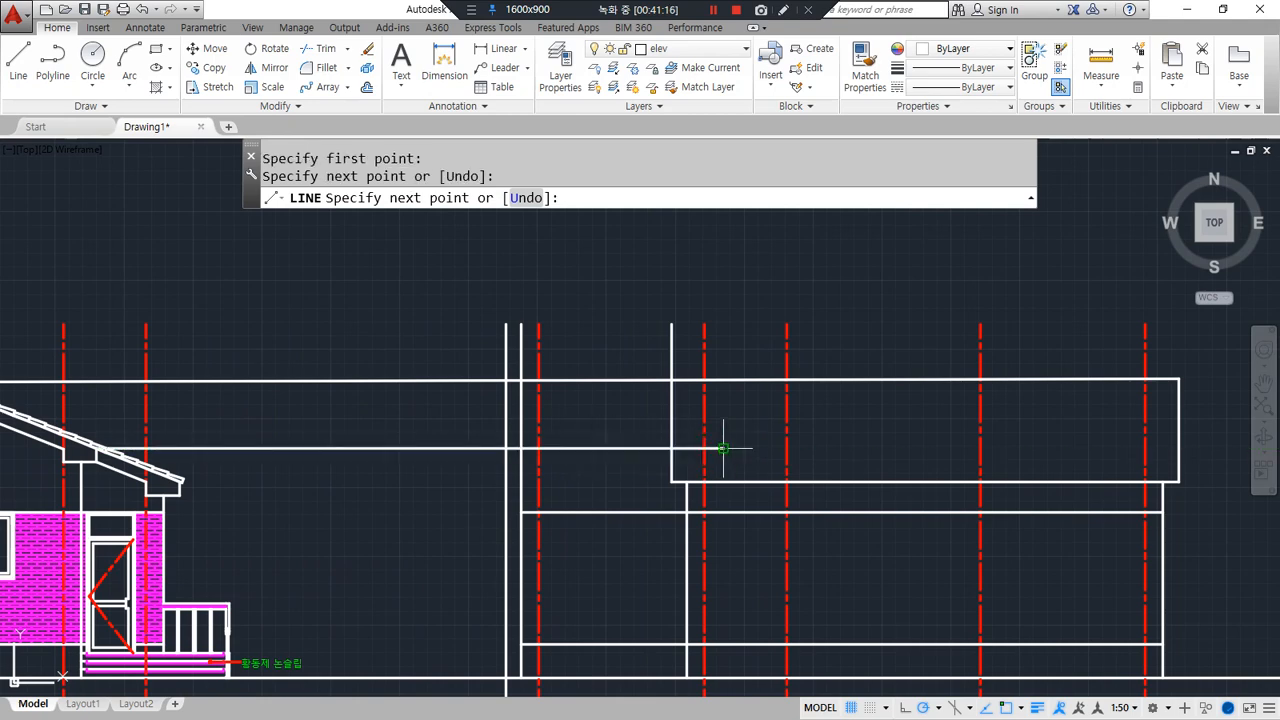
pyautogui.press('Return')
# Compare the side elevation's upper and lower eaves corners with the height lines projected from them
pyautogui.scroll(2, 606, 543)
pyautogui.scroll(4, 471, 514)
pyautogui.moveTo(498, 540); pyautogui.dragTo(546, 528)
pyautogui.moveTo(296, 461); pyautogui.dragTo(286, 363)
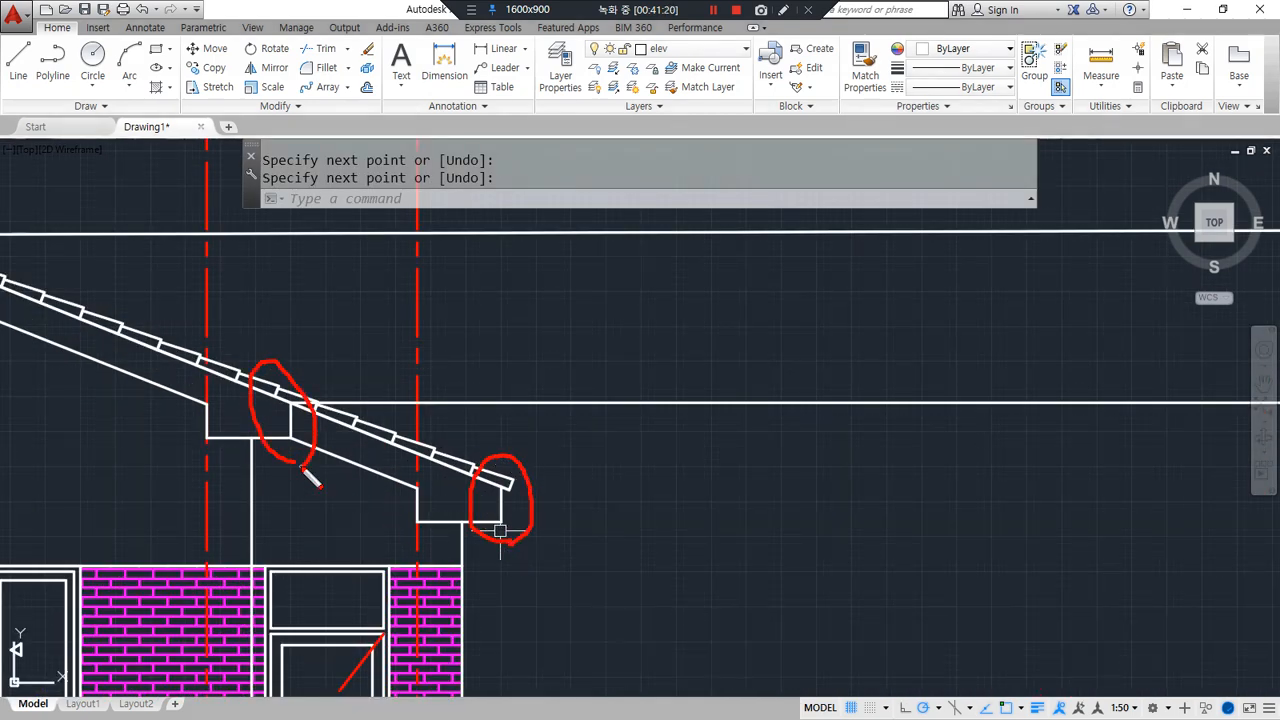
pyautogui.moveTo(503, 487); pyautogui.dragTo(958, 487)
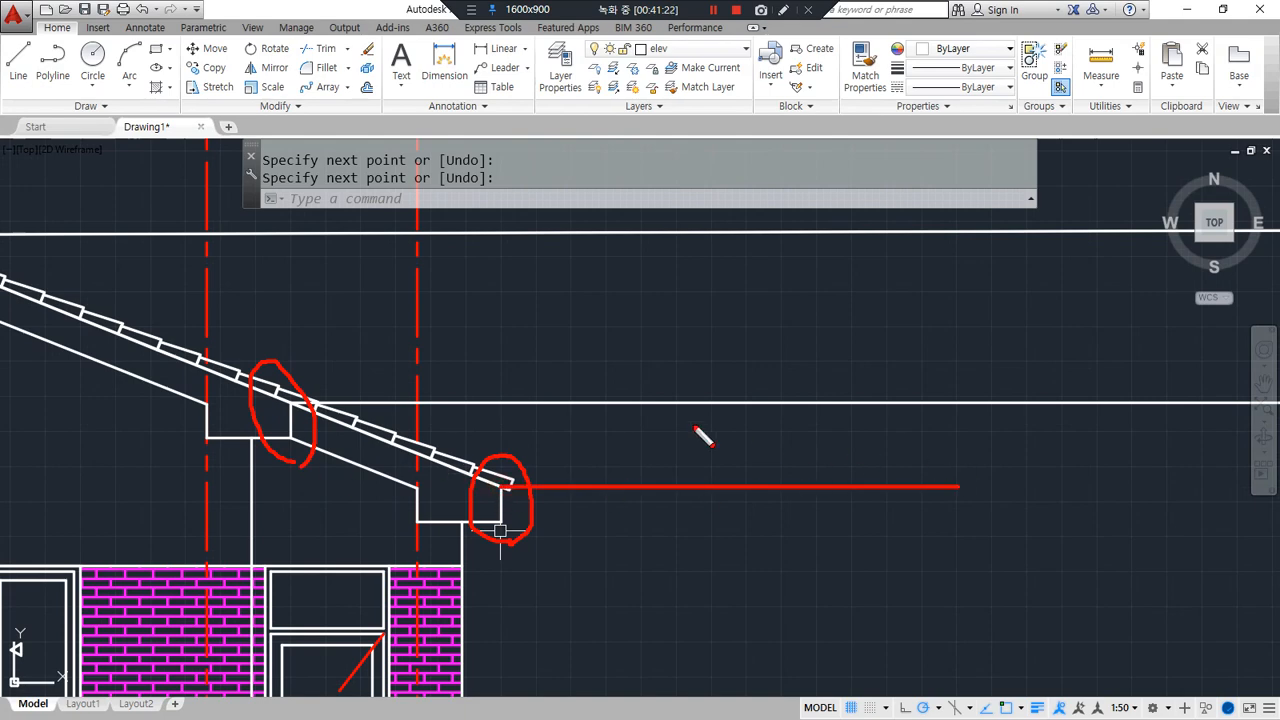
pyautogui.moveTo(292, 404); pyautogui.dragTo(908, 404)
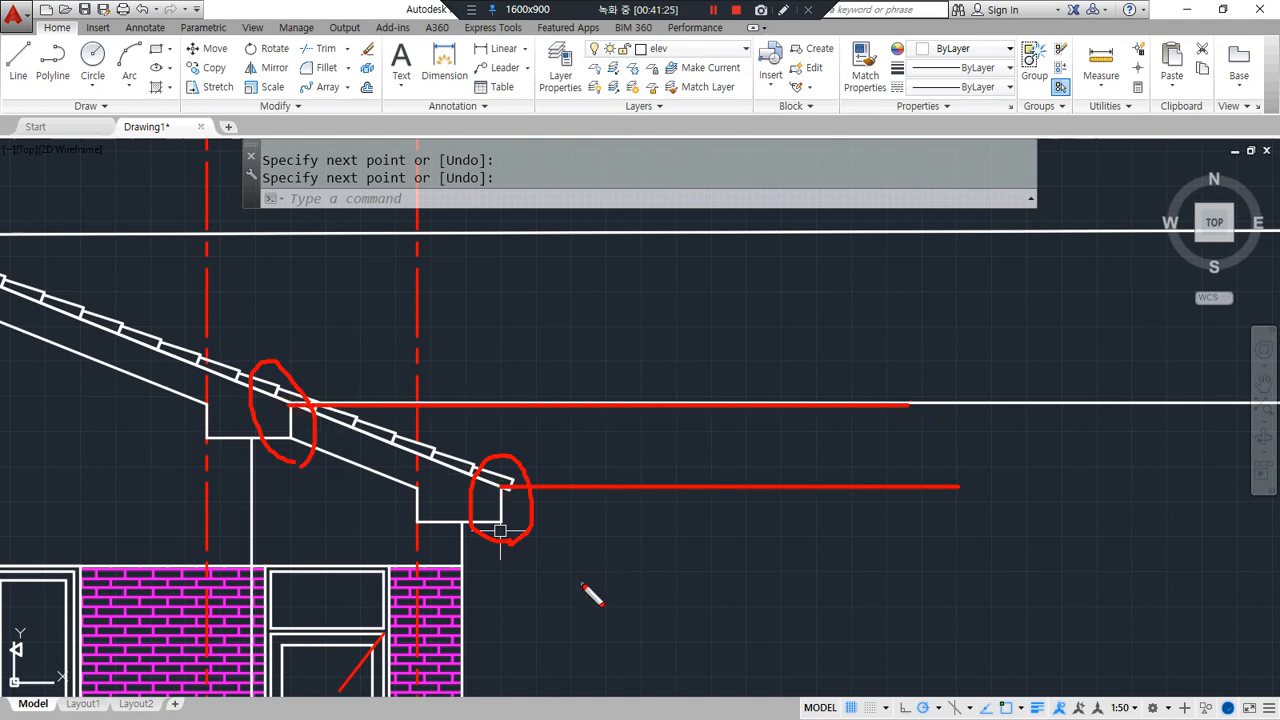
pyautogui.press('Escape')
# Fillet the front elevation's left roof edge line with the ridge line and the upper eaves line
pyautogui.scroll(-4, 782, 490)
pyautogui.moveTo(854, 476); pyautogui.dragTo(277, 454, button='middle')
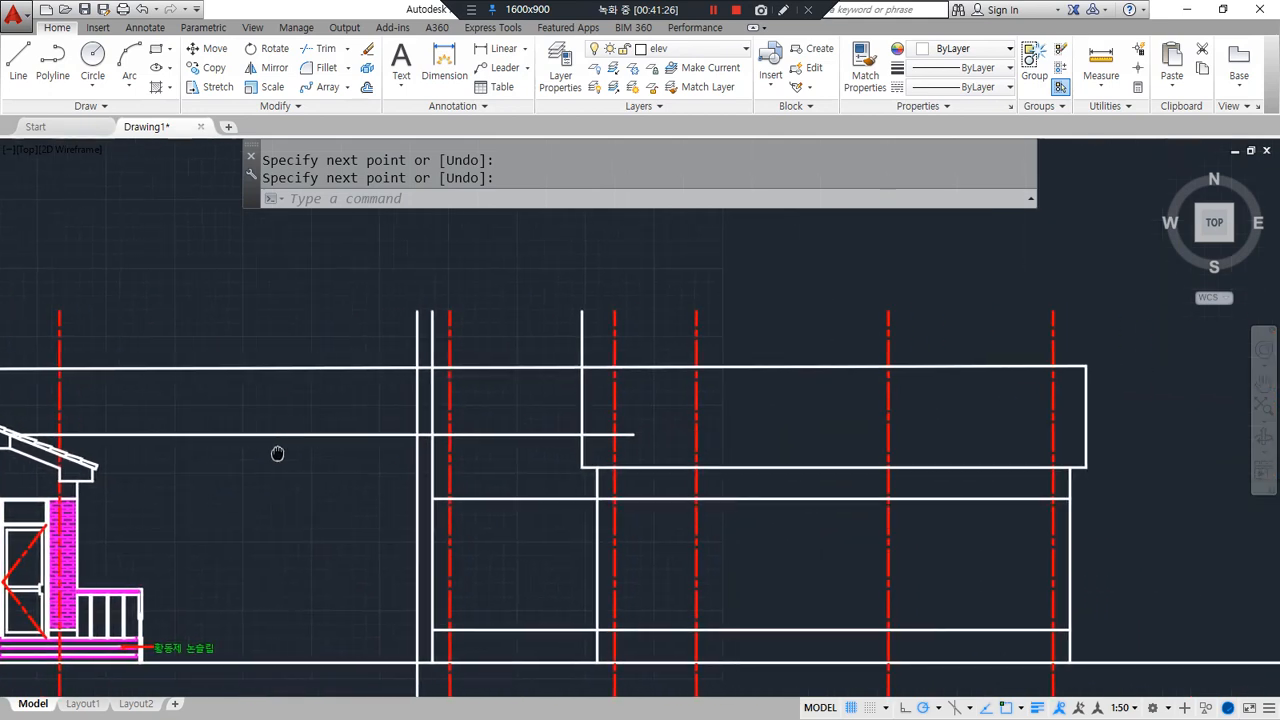
pyautogui.scroll(2, 519, 426)
pyautogui.press('Escape')
pyautogui.write('F')
pyautogui.press('Return')
pyautogui.click(392, 332)
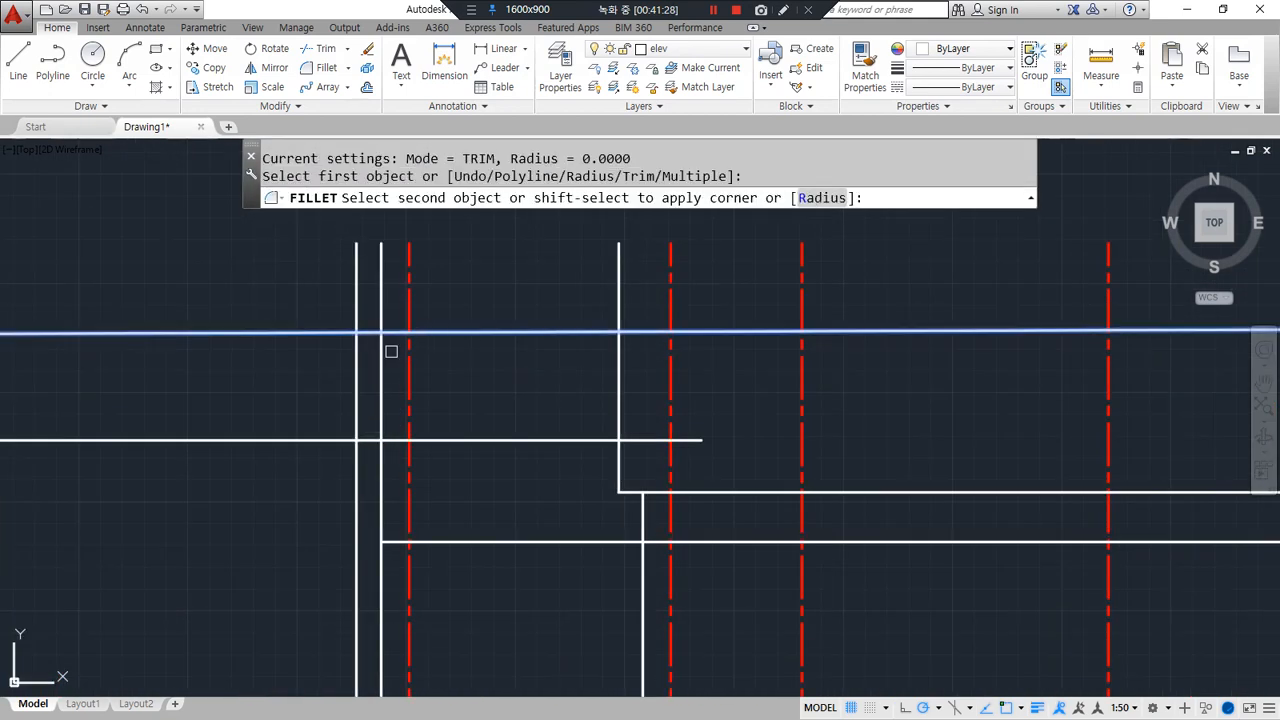
pyautogui.click(357, 371)
pyautogui.press('Return')
pyautogui.click(356, 397)
pyautogui.click(437, 440)
# Fillet the right end of the upper eaves line with the vertical roof edge line at the step
pyautogui.press('Return')
pyautogui.click(566, 440)
pyautogui.click(617, 458)
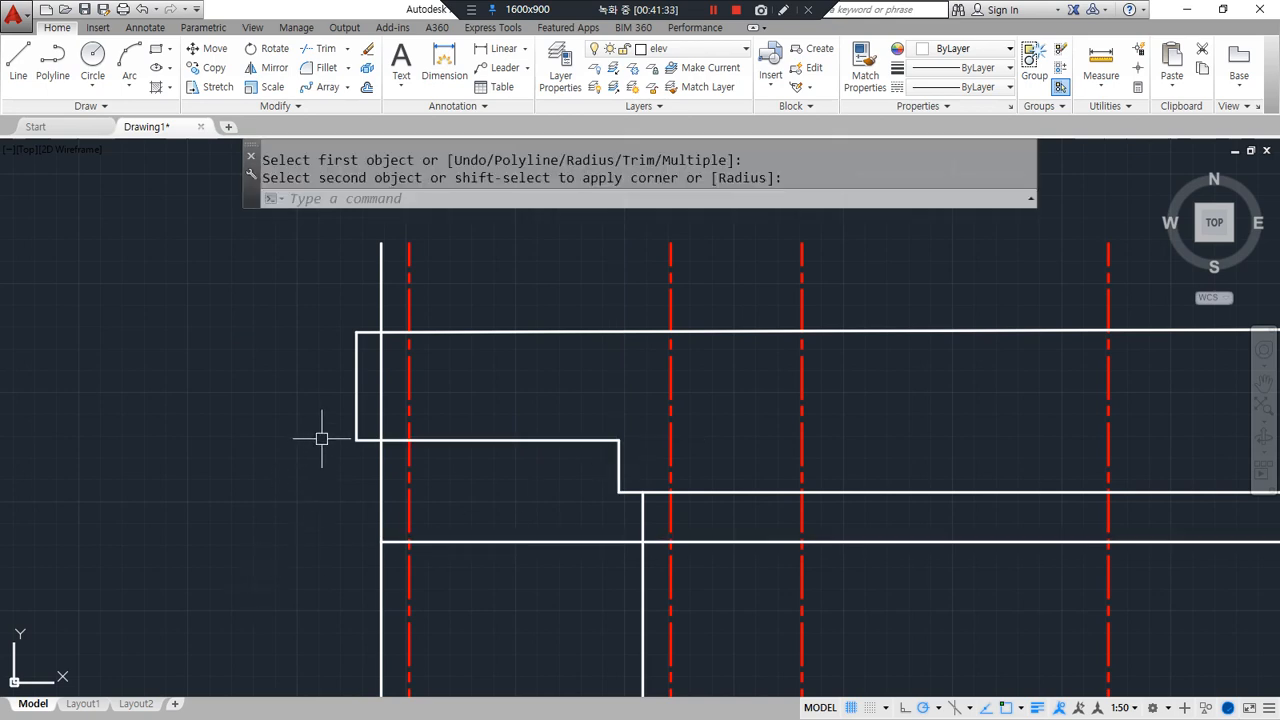
# Trim the first wall line above the upper eaves line
pyautogui.write('tr')
pyautogui.press('Return')
pyautogui.press('Return')
pyautogui.press('Return')
# Offset the upper and lower eaves lines of the front elevation 250 downward
pyautogui.moveTo(410, 508)
pyautogui.mouseDown(button='middle')
pyautogui.moveTo(143, 463)
pyautogui.moveTo(108, 482)
pyautogui.mouseUp(button='middle')
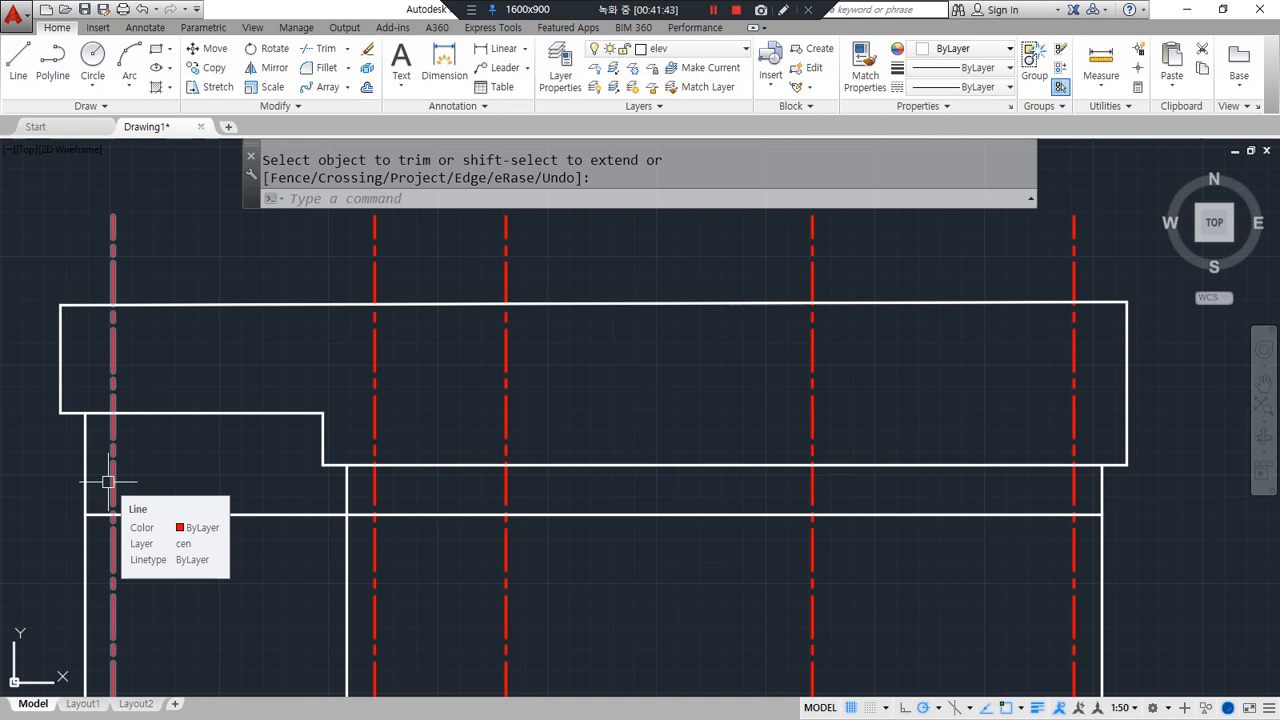
pyautogui.write('o')
pyautogui.press('Return')
pyautogui.write('250')
pyautogui.press('Return')
pyautogui.click(177, 414)
pyautogui.click(183, 437)
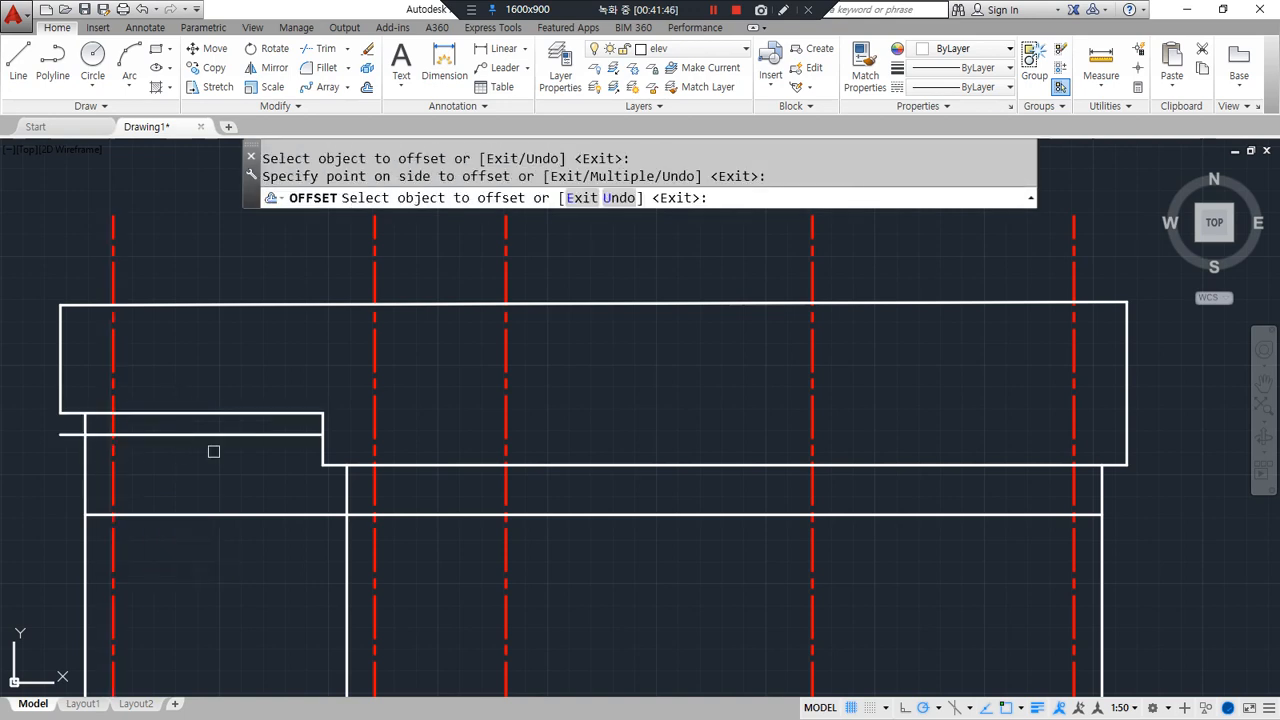
pyautogui.click(552, 464)
pyautogui.click(980, 489)
pyautogui.press('Return')
# Fillet the offset eaves lines with the right, stepped and left roof edges to close the fascia outline
pyautogui.write('f')
pyautogui.press('Return')
pyautogui.click(1125, 485)
pyautogui.click(1126, 434)
pyautogui.press('Return')
pyautogui.click(397, 489)
pyautogui.click(324, 451)
pyautogui.press('Return')
pyautogui.click(108, 433)
pyautogui.click(60, 405)
# Trim the three wall lines where they run inside the fascia band
pyautogui.write('tr')
pyautogui.press('Return')
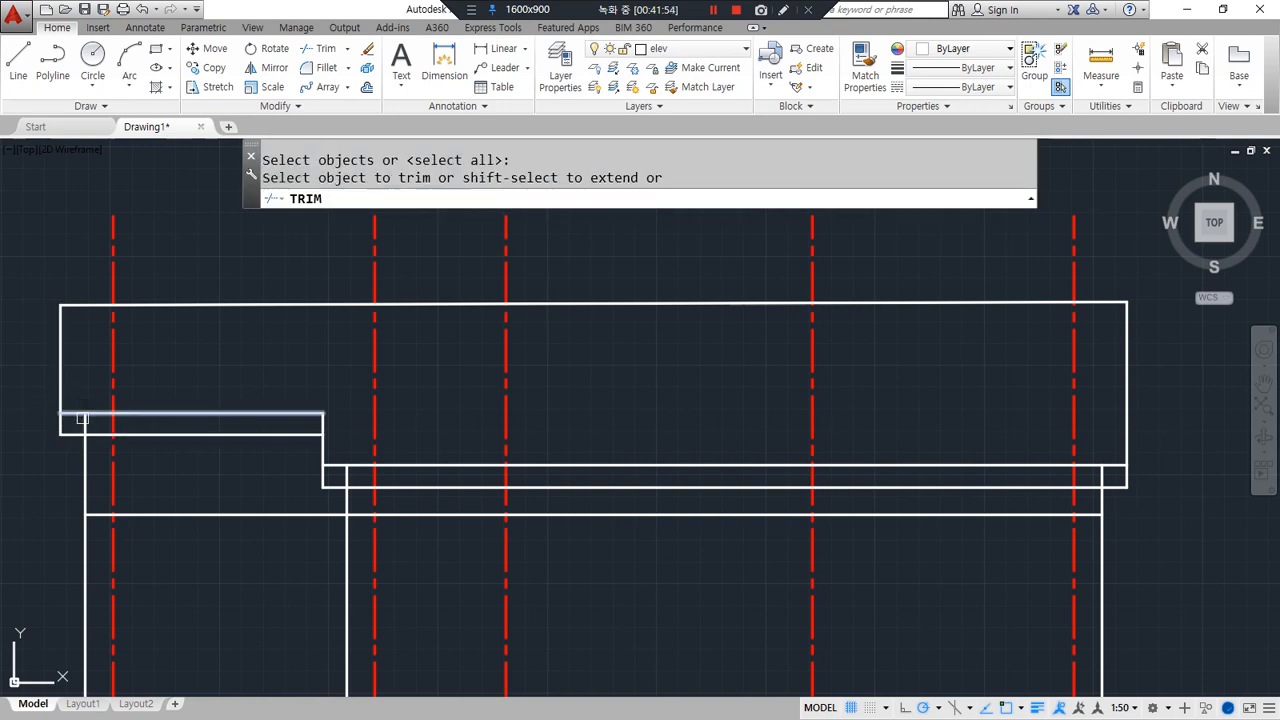
pyautogui.click(83, 424)
pyautogui.click(347, 479)
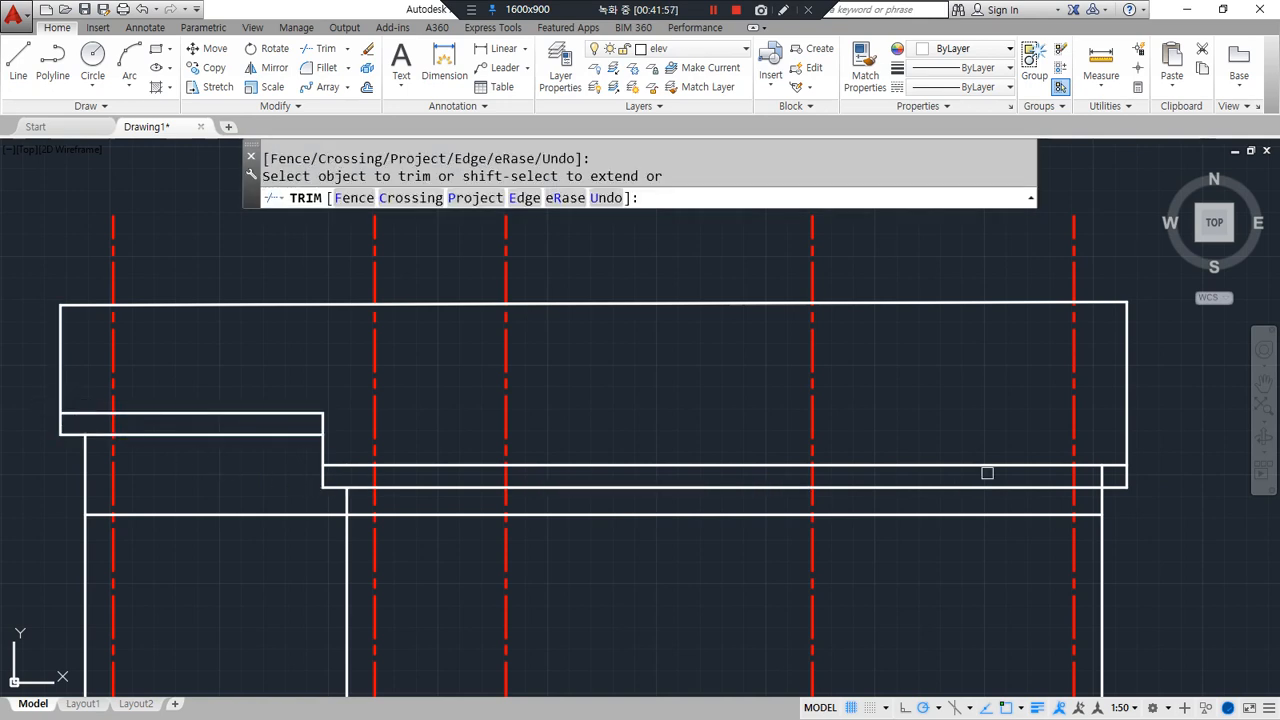
pyautogui.press('Return')
# View both elevations together and compare the side elevation's roof slope and eaves with the front elevation's roof outline
pyautogui.scroll(-4, 440, 560)
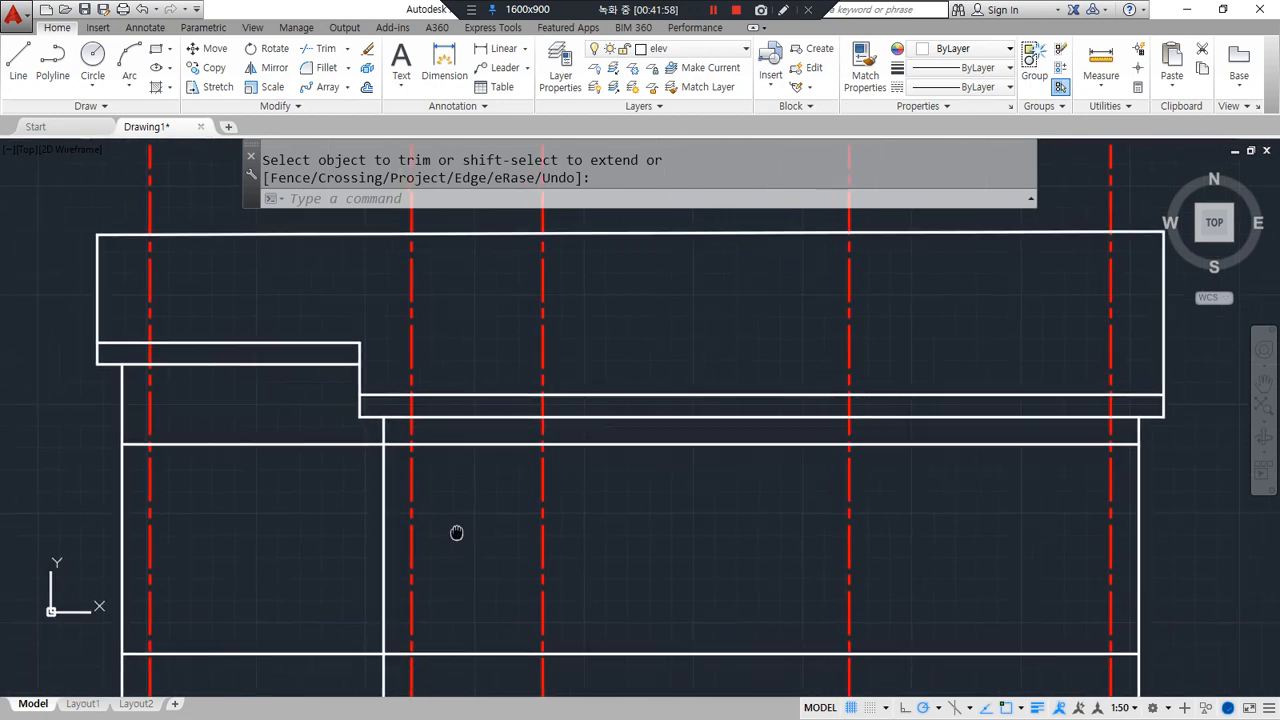
pyautogui.moveTo(498, 605); pyautogui.dragTo(664, 576, button='middle')
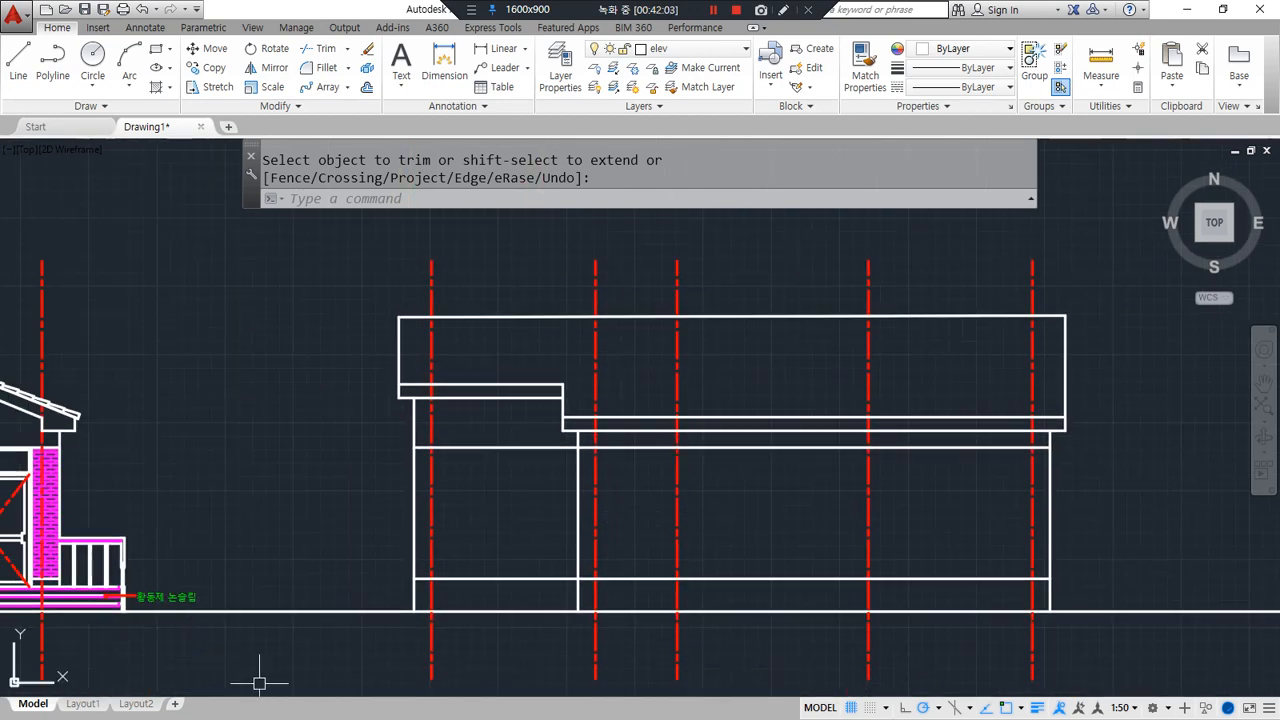
pyautogui.moveTo(337, 390); pyautogui.dragTo(551, 371, button='middle')
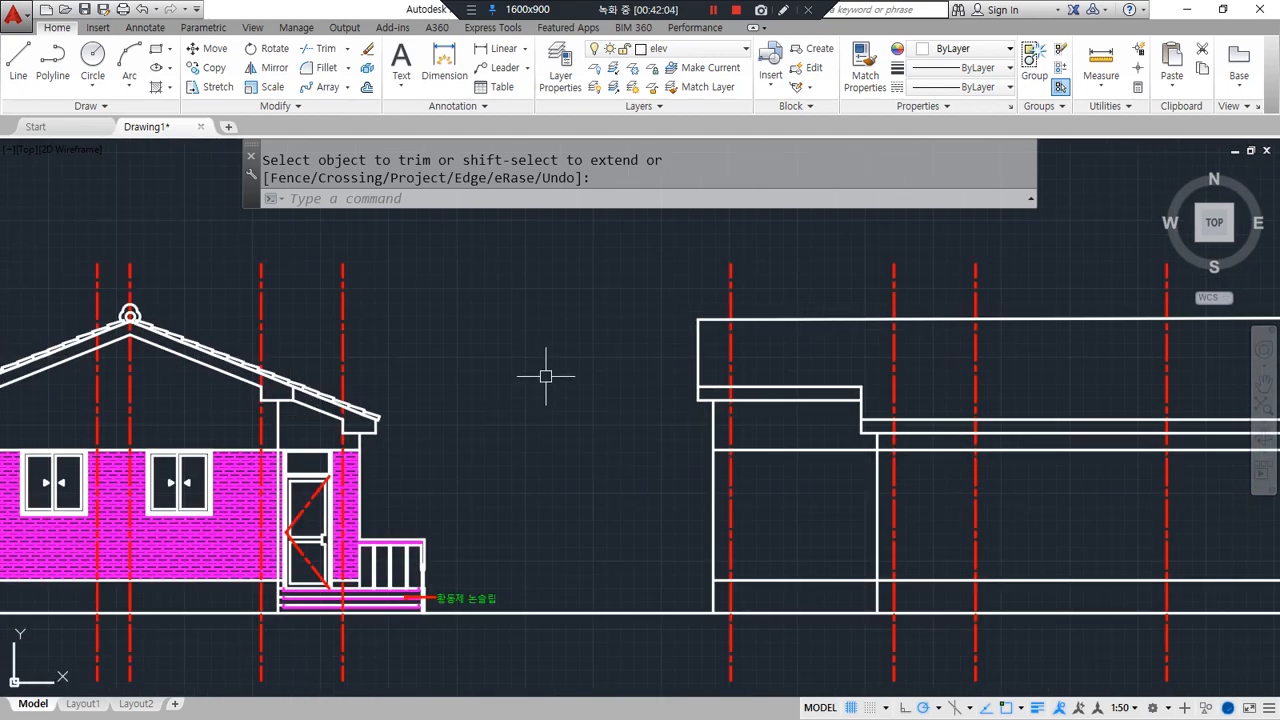
pyautogui.scroll(-1, 530, 384)
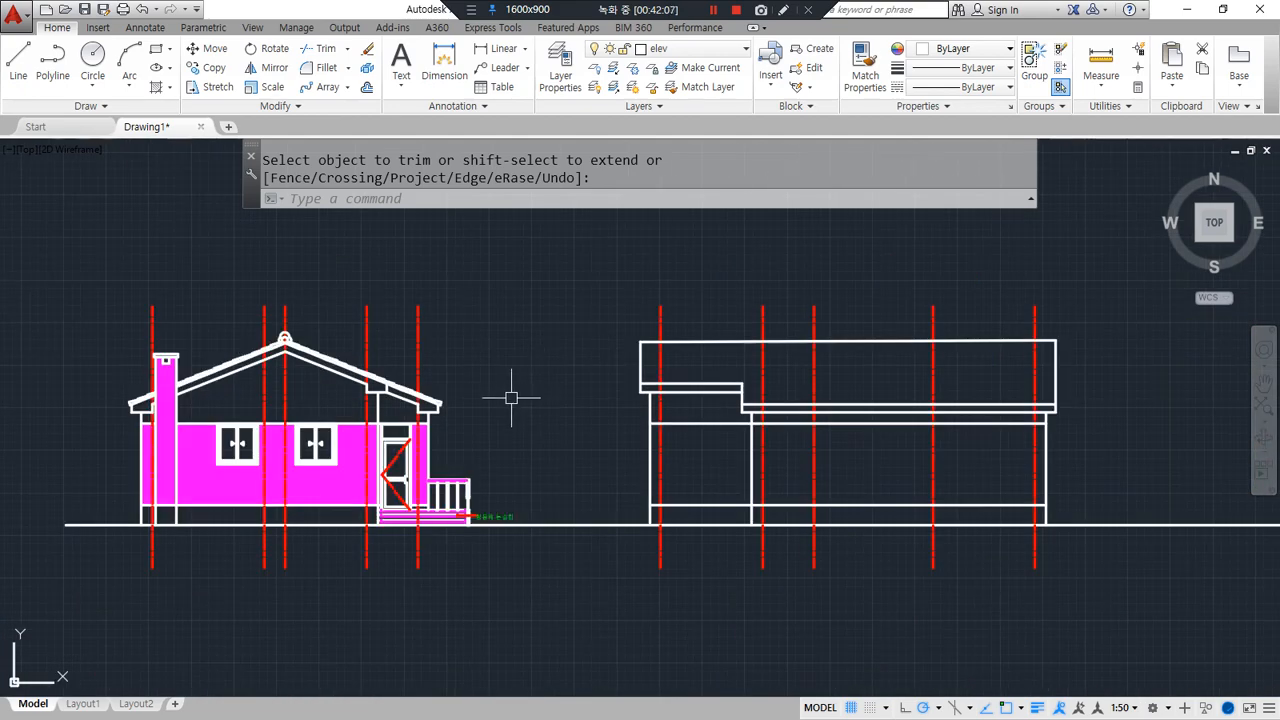
pyautogui.write('z')
pyautogui.press('Return')
pyautogui.press('Return')
pyautogui.moveTo(529, 443)
pyautogui.mouseDown()
pyautogui.moveTo(543, 349)
pyautogui.moveTo(527, 359)
pyautogui.mouseUp()
pyautogui.moveTo(548, 383)
pyautogui.mouseDown(button='middle')
pyautogui.moveTo(582, 409)
pyautogui.moveTo(565, 413)
pyautogui.mouseUp(button='middle')
pyautogui.press('Escape')
pyautogui.moveTo(240, 562)
pyautogui.mouseDown()
pyautogui.moveTo(300, 271)
pyautogui.moveTo(328, 545)
pyautogui.mouseUp()
pyautogui.moveTo(463, 419); pyautogui.dragTo(607, 406)
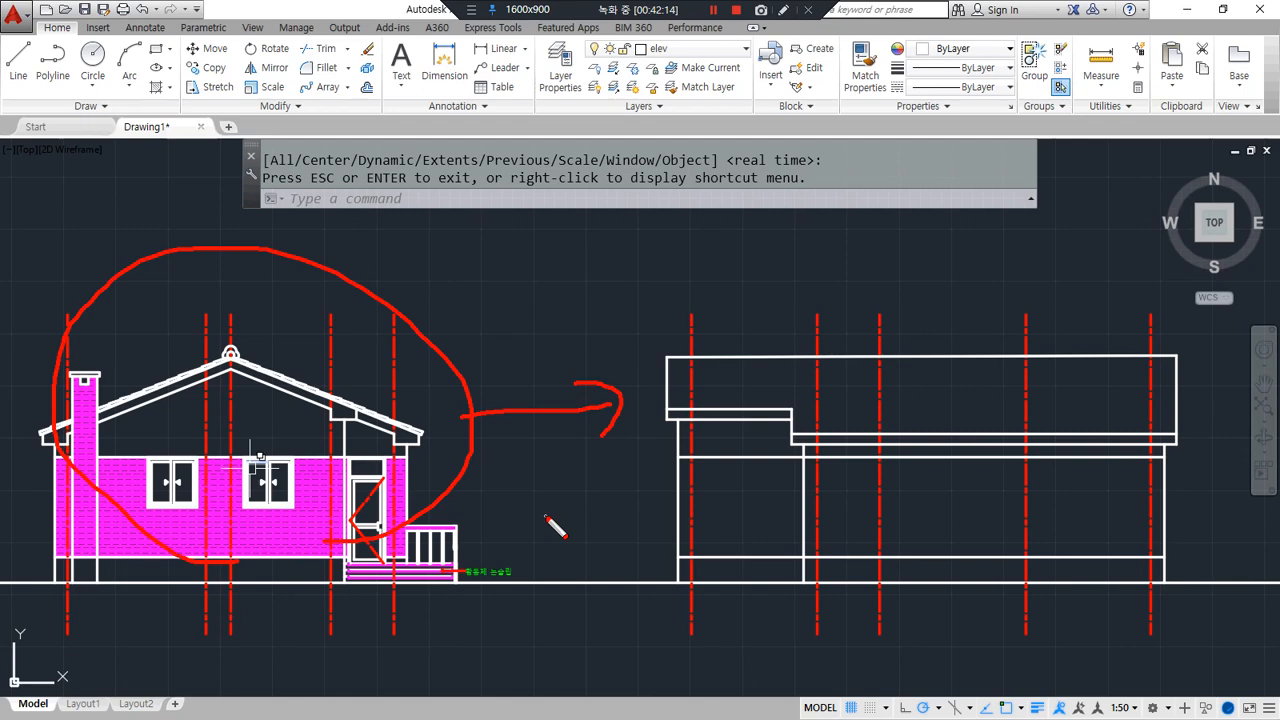
pyautogui.moveTo(930, 462)
pyautogui.mouseDown()
pyautogui.moveTo(640, 432)
pyautogui.moveTo(912, 325)
pyautogui.moveTo(1214, 429)
pyautogui.moveTo(1048, 486)
pyautogui.mouseUp()
pyautogui.moveTo(352, 493)
pyautogui.mouseDown()
pyautogui.moveTo(280, 430)
pyautogui.moveTo(410, 490)
pyautogui.mouseUp()
pyautogui.moveTo(441, 408); pyautogui.dragTo(603, 385)
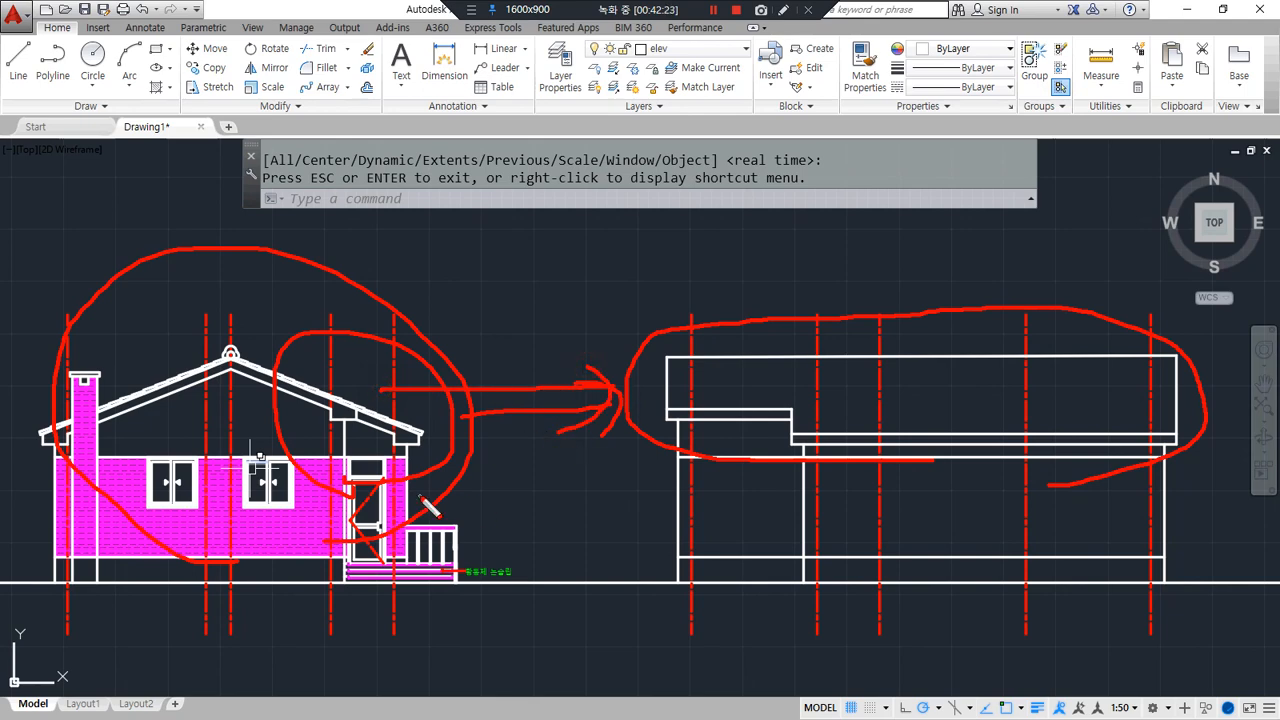
# Compare the height and shape of the left and right eaves ends on the side elevation
pyautogui.press('Escape')
pyautogui.scroll(2, 162, 450)
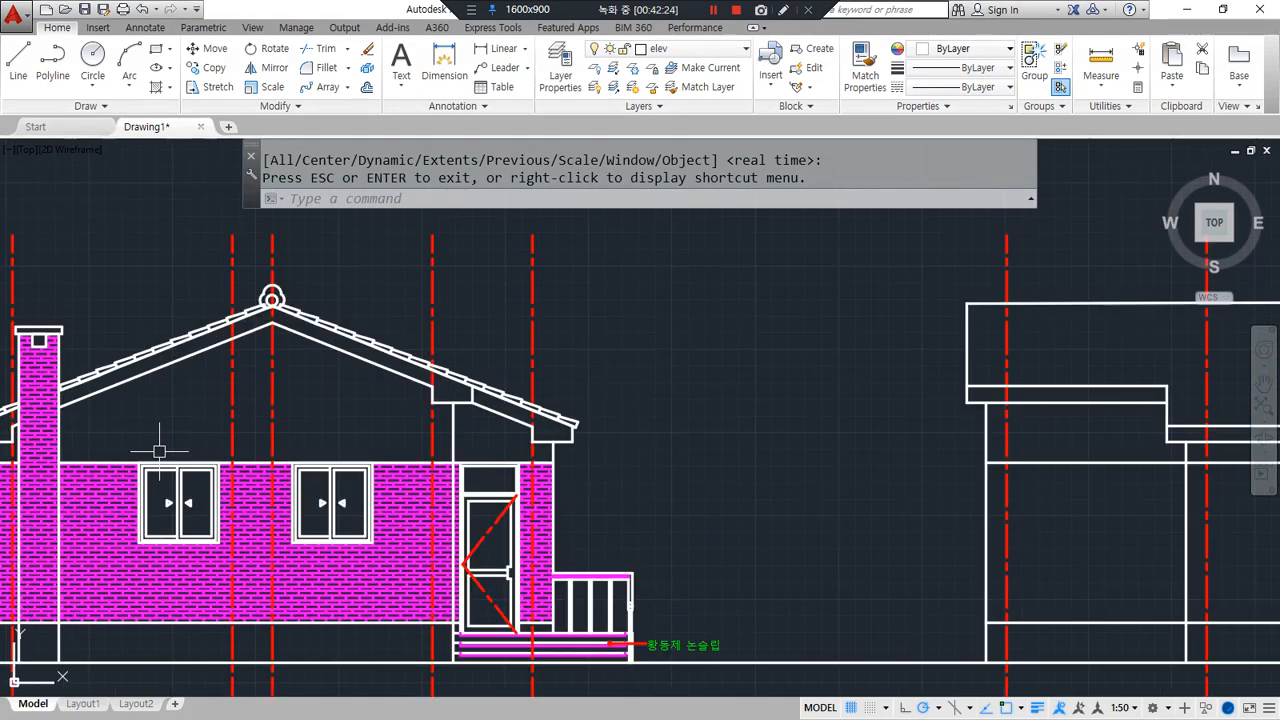
pyautogui.moveTo(162, 450); pyautogui.dragTo(416, 490, button='middle')
pyautogui.hotkey('ctrl', 'alt', 'd')
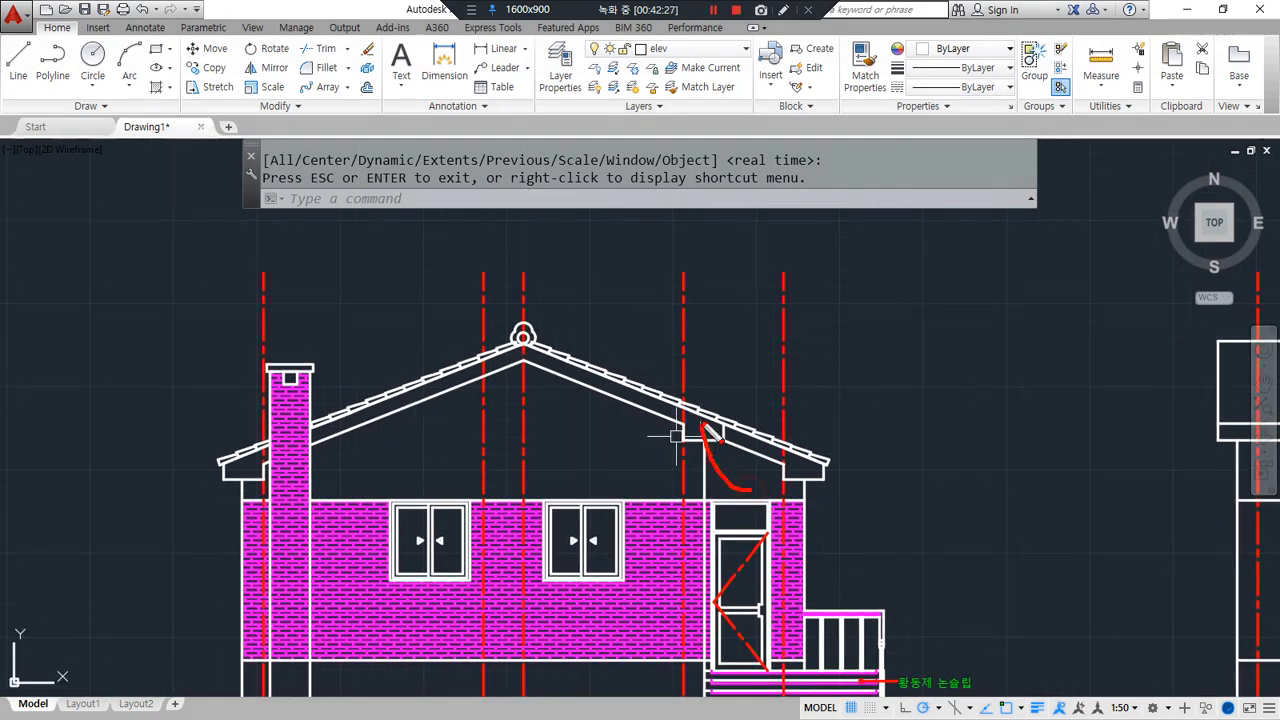
pyautogui.moveTo(790, 484); pyautogui.dragTo(316, 477)
pyautogui.moveTo(676, 438); pyautogui.dragTo(499, 438)
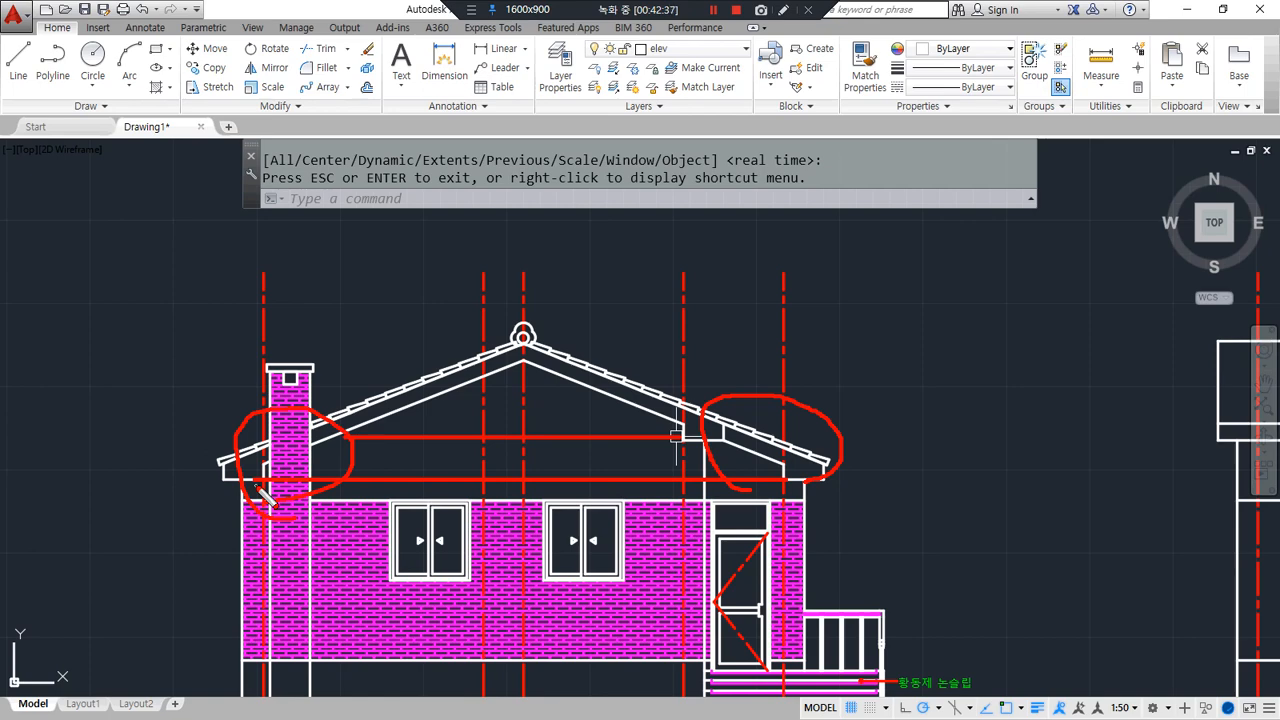
pyautogui.press('Escape')
# Draw a horizontal line outward from the front elevation's left wall line, level with the underside of the lower fascia
pyautogui.moveTo(866, 417); pyautogui.dragTo(71, 397, button='middle')
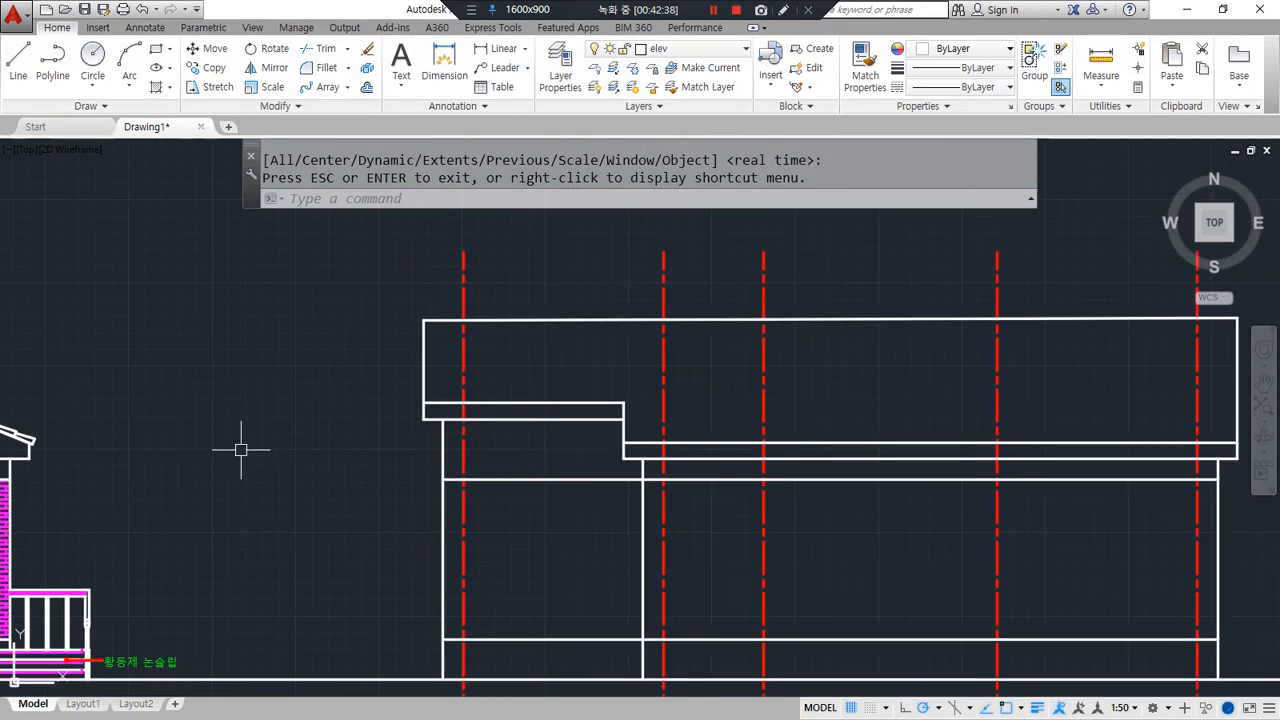
pyautogui.scroll(2, 242, 450)
pyautogui.moveTo(583, 455); pyautogui.dragTo(467, 455, button='middle')
pyautogui.write('l')
pyautogui.press('Return')
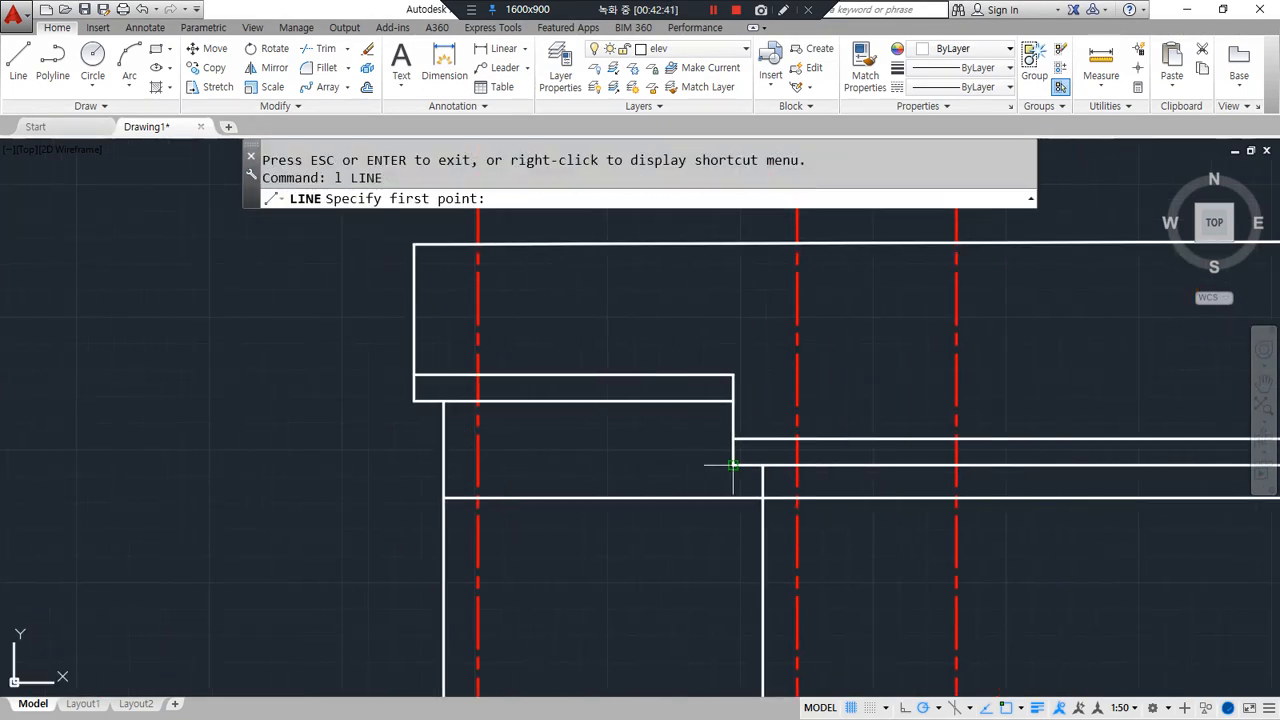
pyautogui.click(443, 465)
pyautogui.click(247, 465)
pyautogui.press('Return')
# Draw a vertical line down from the upper fascia's lower-left corner and fillet it with the short horizontal line to form the eaves end
pyautogui.press('Return')
pyautogui.click(414, 401)
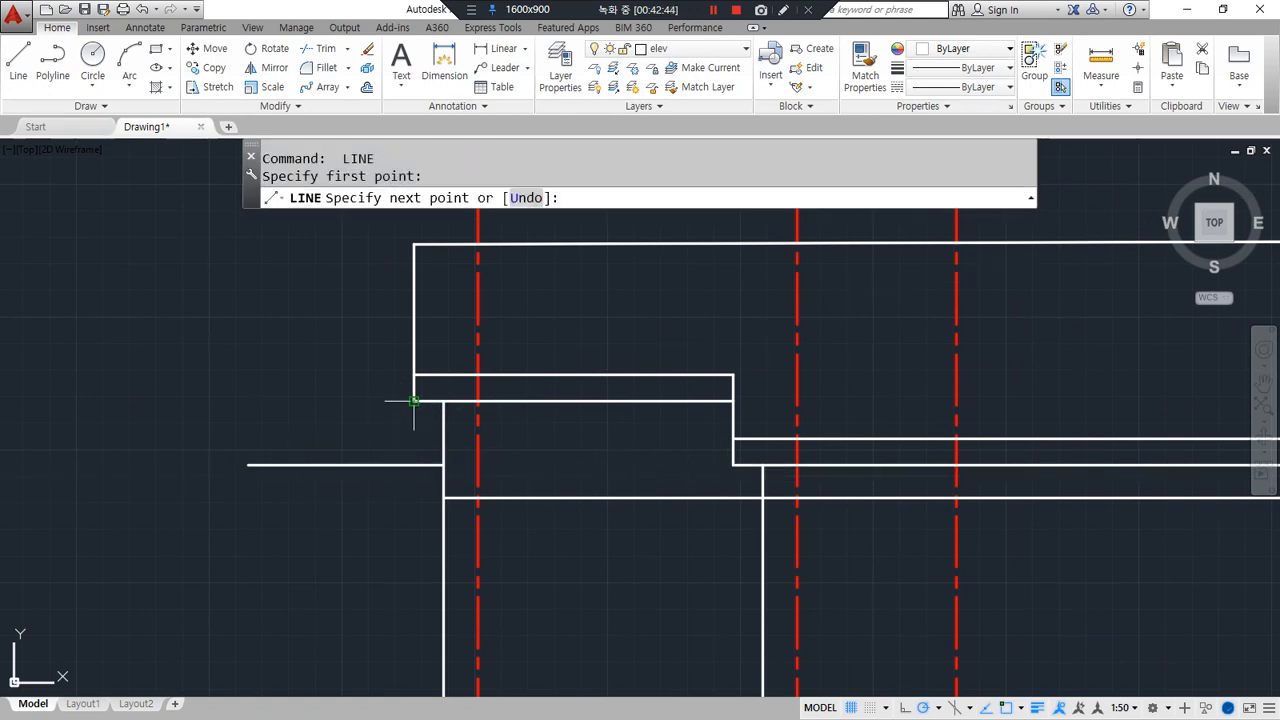
pyautogui.click(414, 465)
pyautogui.press('Return')
pyautogui.write('f')
pyautogui.press('Return')
pyautogui.click(409, 440)
pyautogui.click(420, 465)
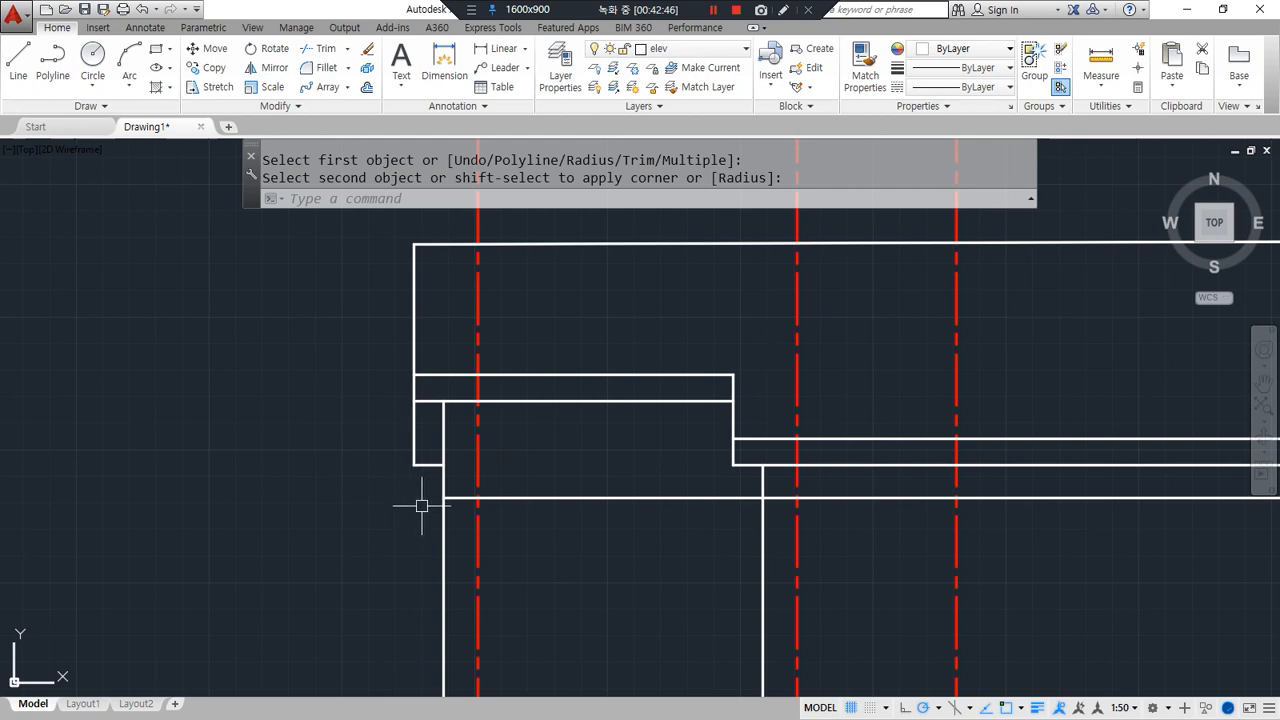
pyautogui.moveTo(400, 492)
pyautogui.mouseDown()
pyautogui.moveTo(385, 410)
pyautogui.moveTo(413, 530)
pyautogui.mouseUp()
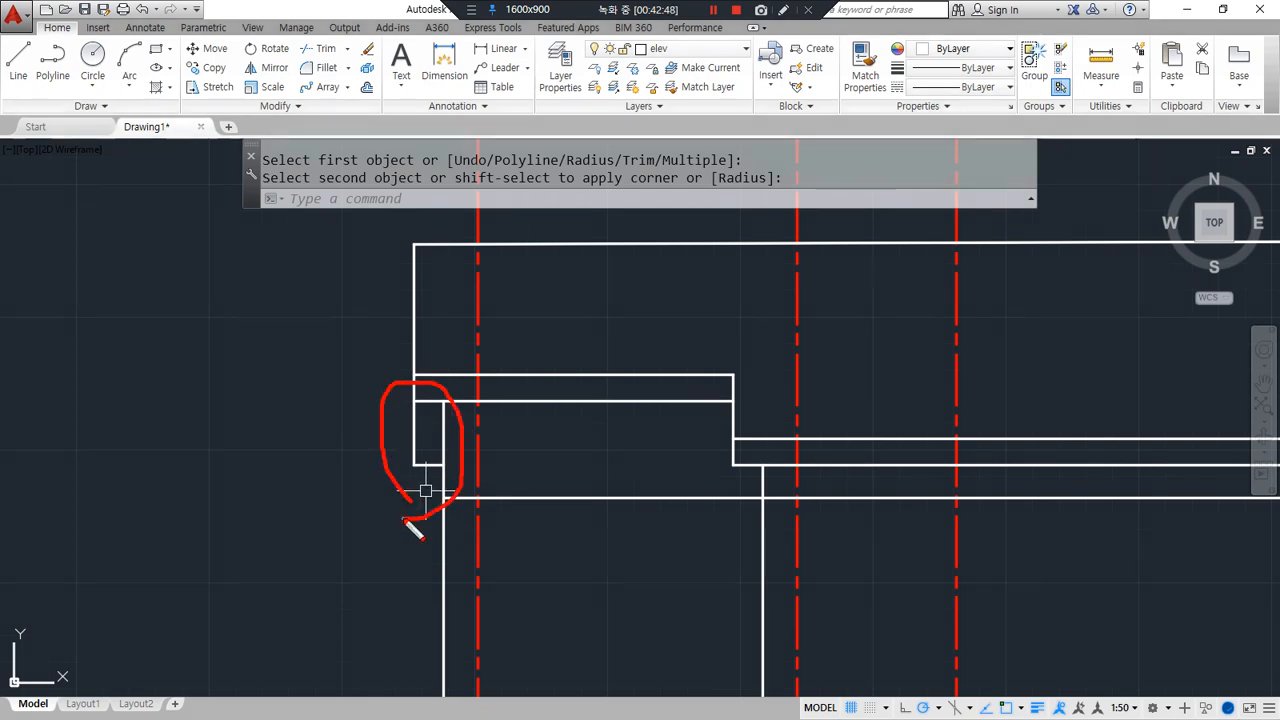
pyautogui.press('Escape')
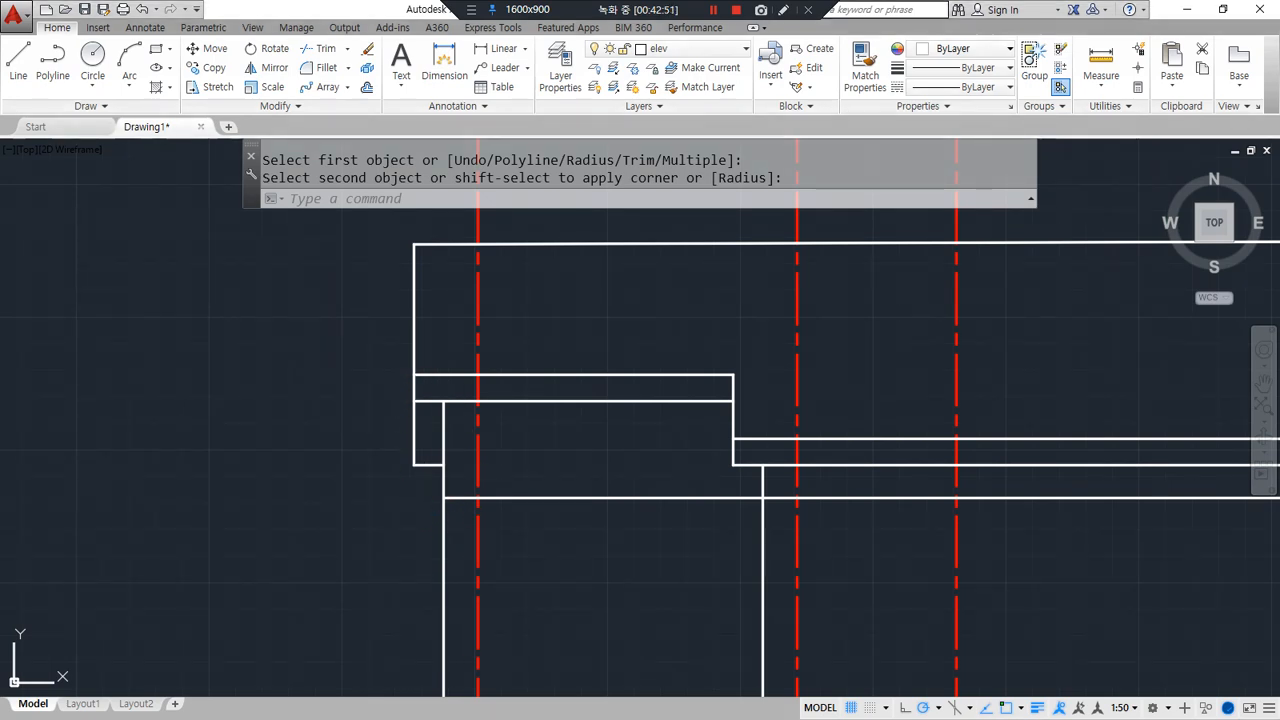
pyautogui.scroll(-2, 437, 502)
pyautogui.moveTo(576, 502); pyautogui.dragTo(367, 429, button='middle')
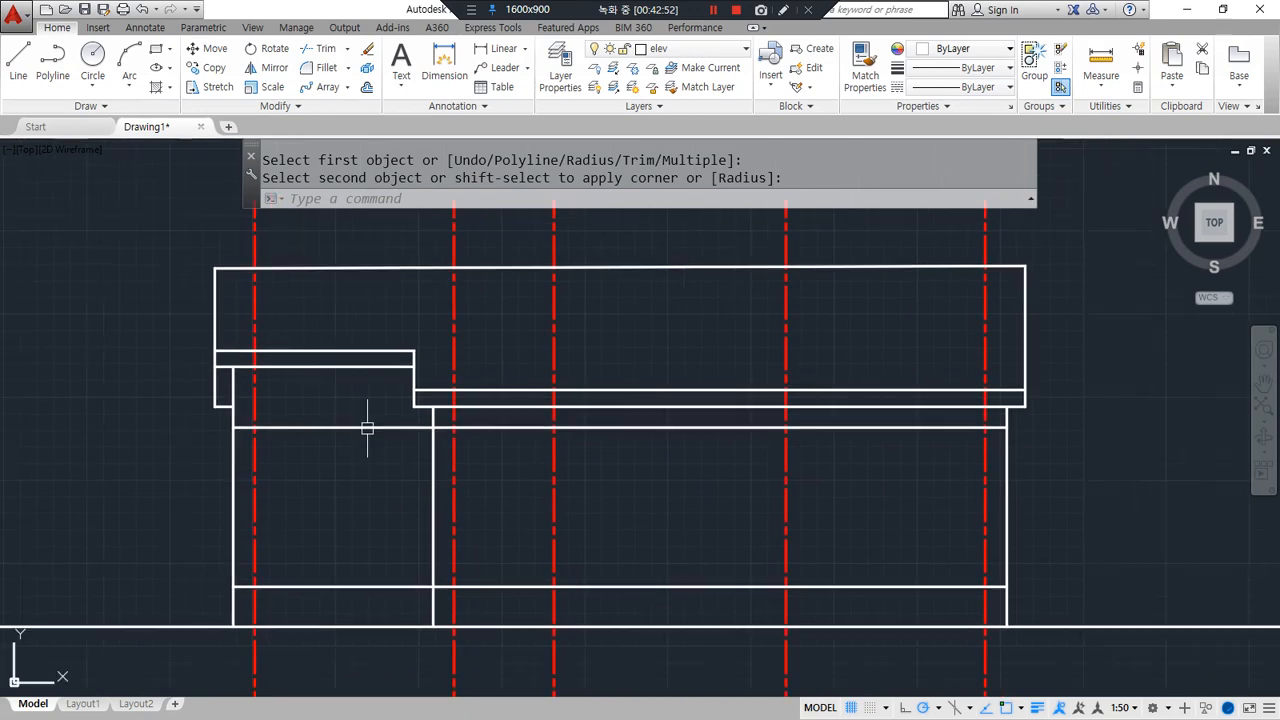
pyautogui.press('Escape')
# Offset the left eaves end's outer vertical line 150 inward
pyautogui.scroll(5, 214, 390)
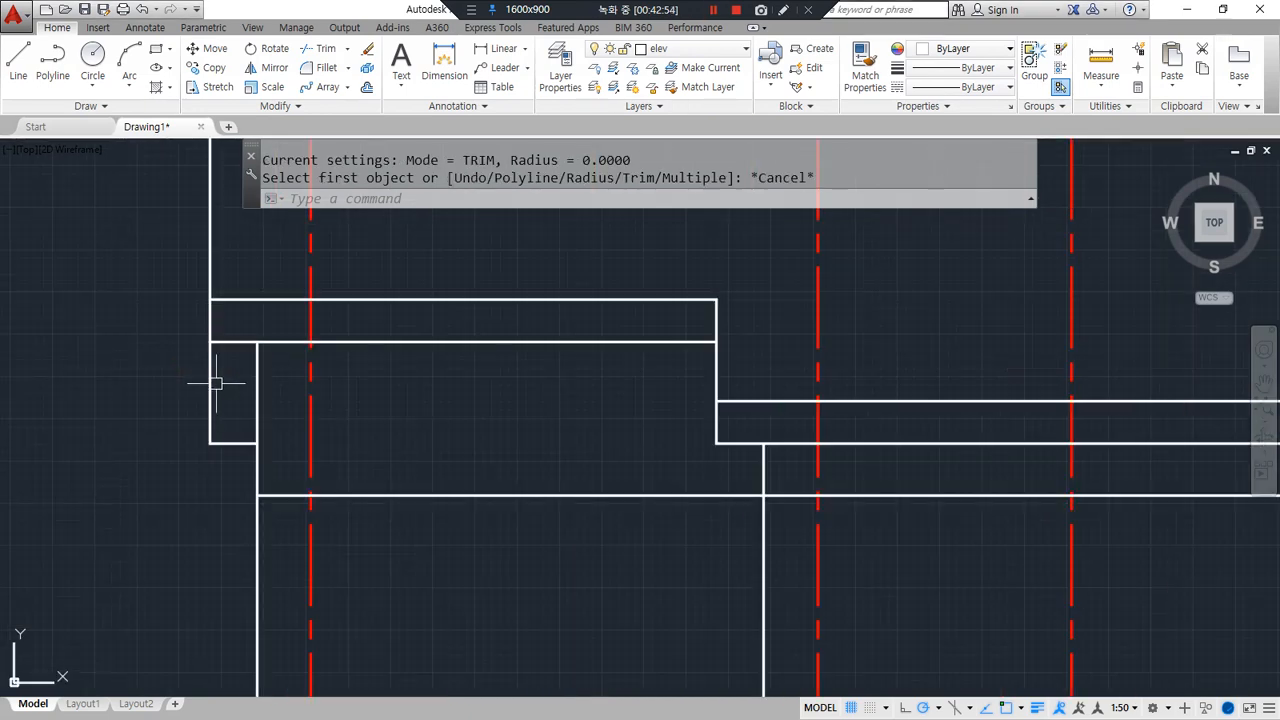
pyautogui.scroll(2, 203, 406)
pyautogui.moveTo(223, 406); pyautogui.dragTo(238, 495, button='middle')
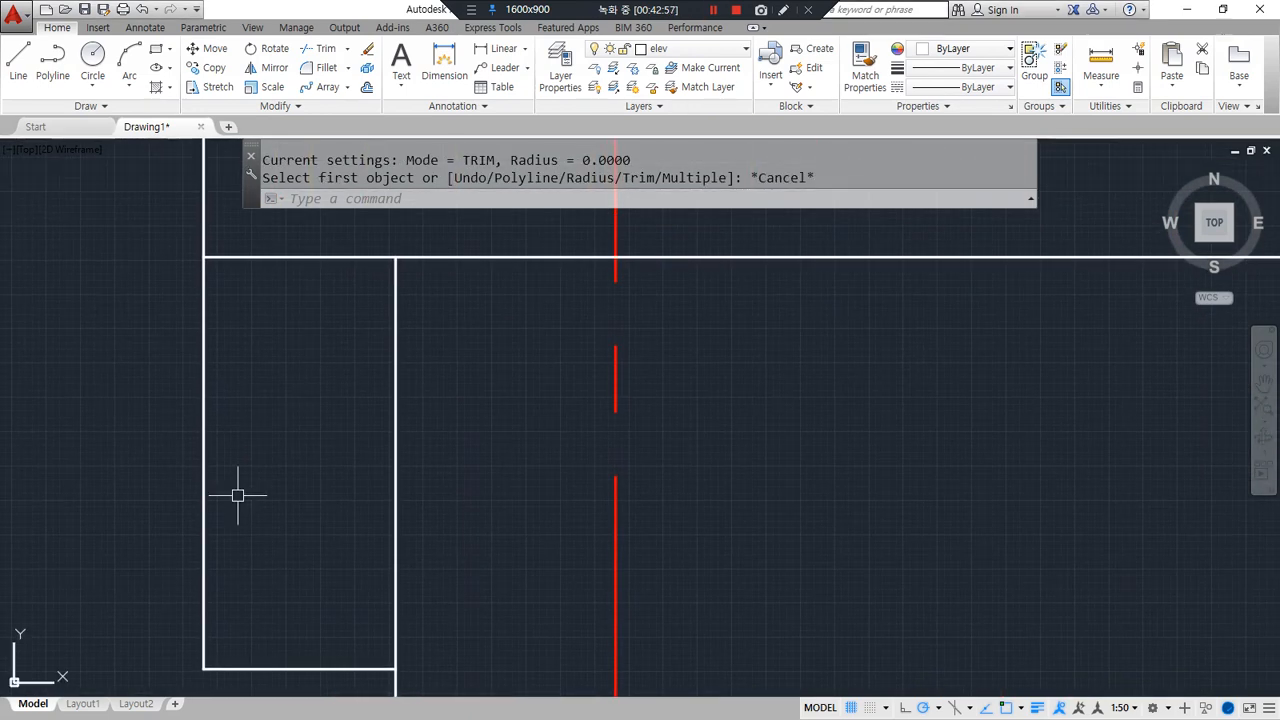
pyautogui.write('o')
pyautogui.press('Return')
pyautogui.press('Return')
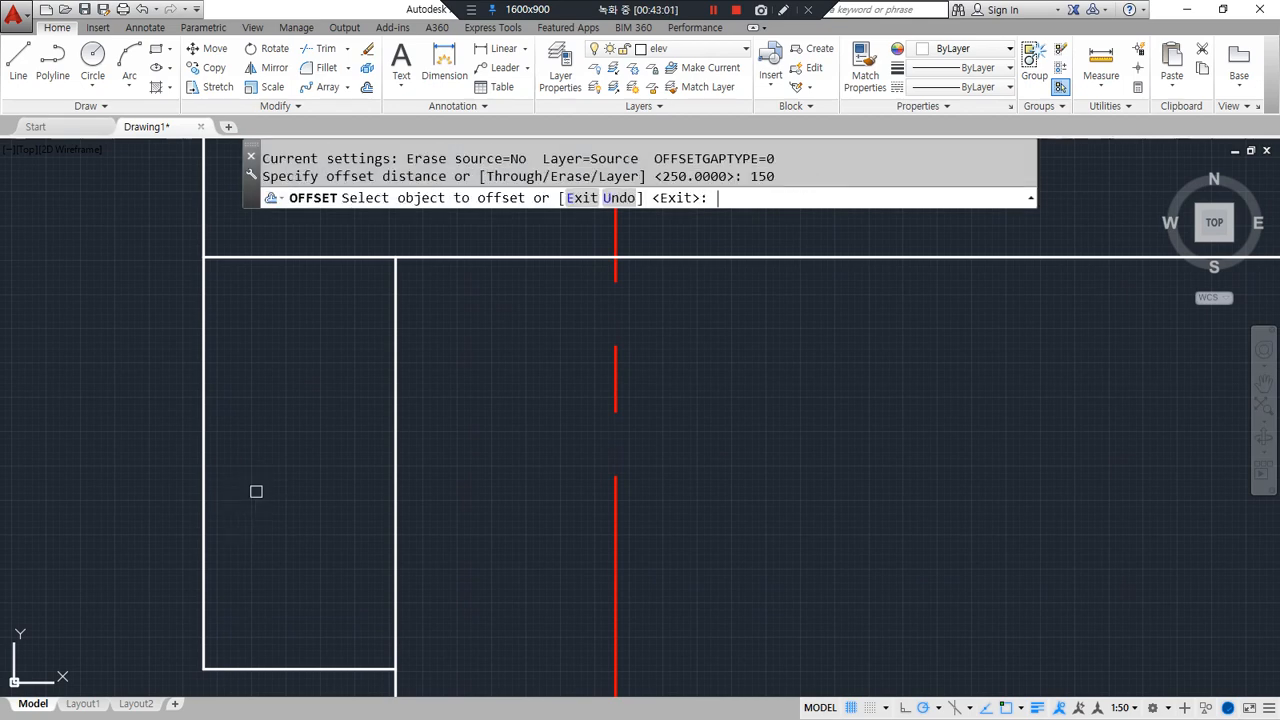
pyautogui.click(203, 497)
pyautogui.click(289, 495)
pyautogui.press('Return')
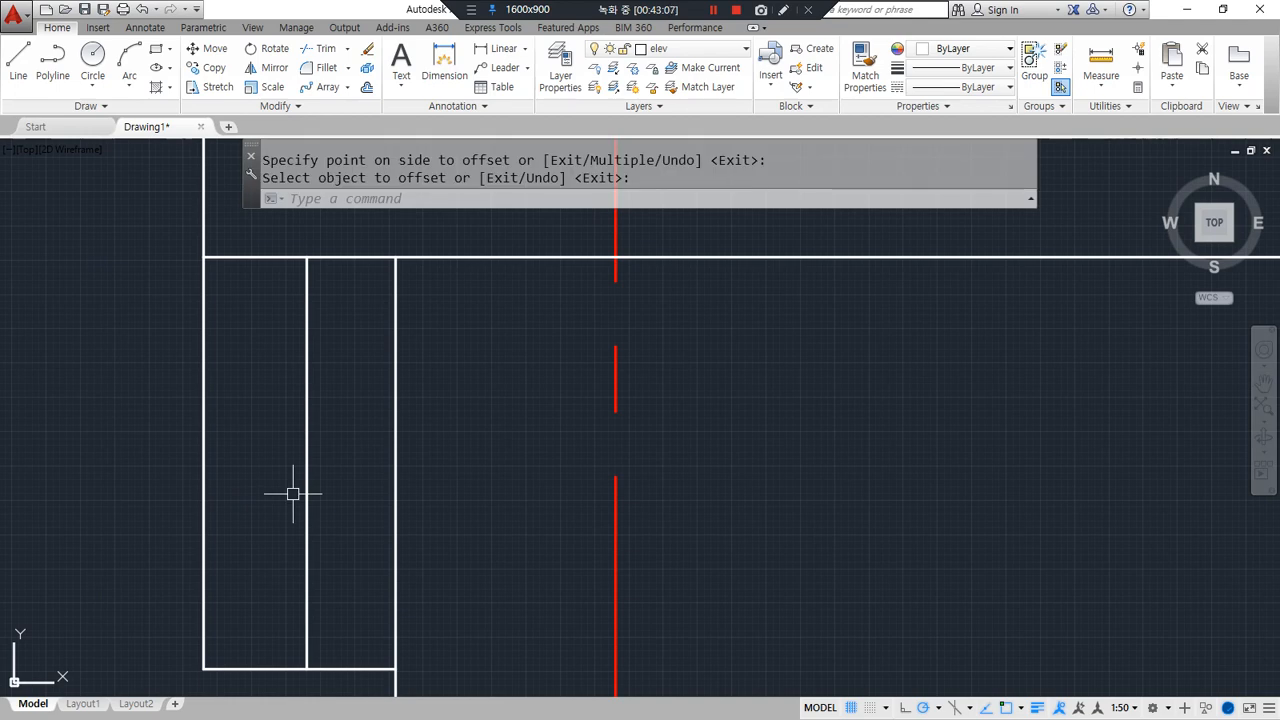
# Offset the inner vertical line, the bottom line and the wall line of the left eaves end 36 inward to frame a narrow panel
pyautogui.write('o')
pyautogui.press('Return')
pyautogui.write('36')
pyautogui.press('Return')
pyautogui.click(306, 482)
pyautogui.click(323, 608)
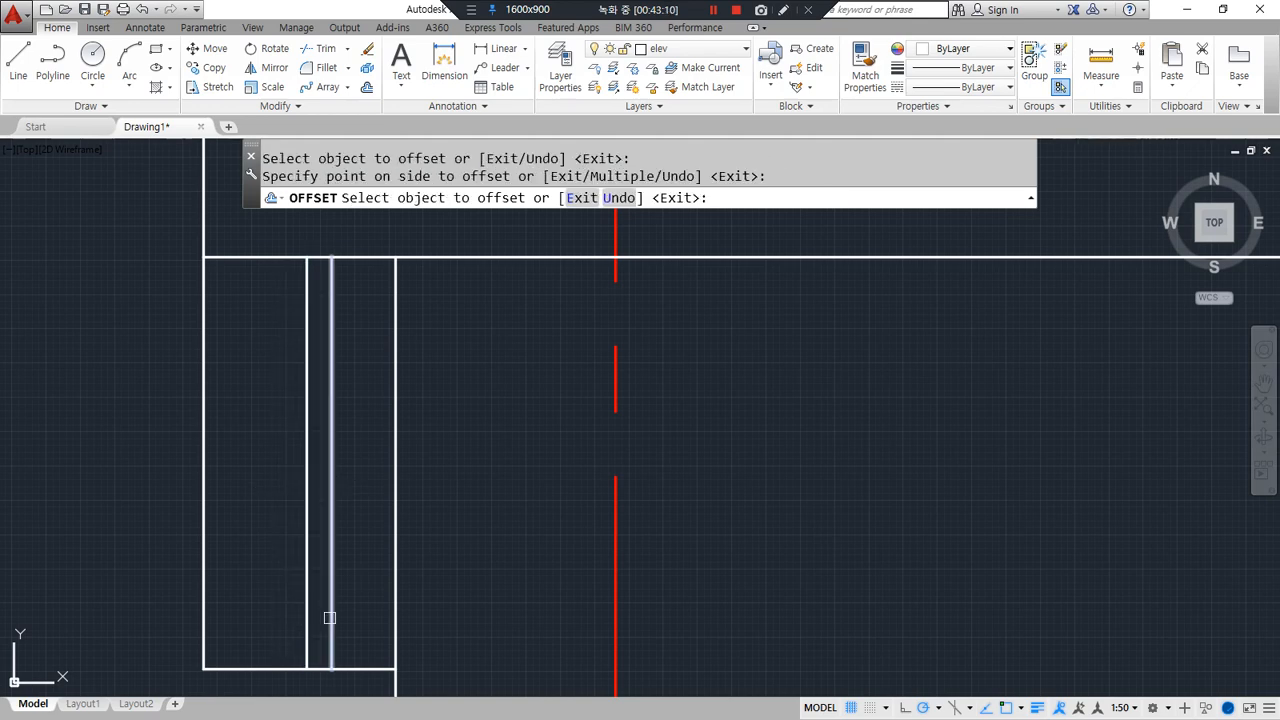
pyautogui.click(366, 668)
pyautogui.click(357, 602)
pyautogui.click(394, 579)
pyautogui.click(365, 600)
pyautogui.press('Return')
# Trim the offset wall line below the eaves end and fillet the panel's left line with the offset bottom line
pyautogui.scroll(2, 370, 615)
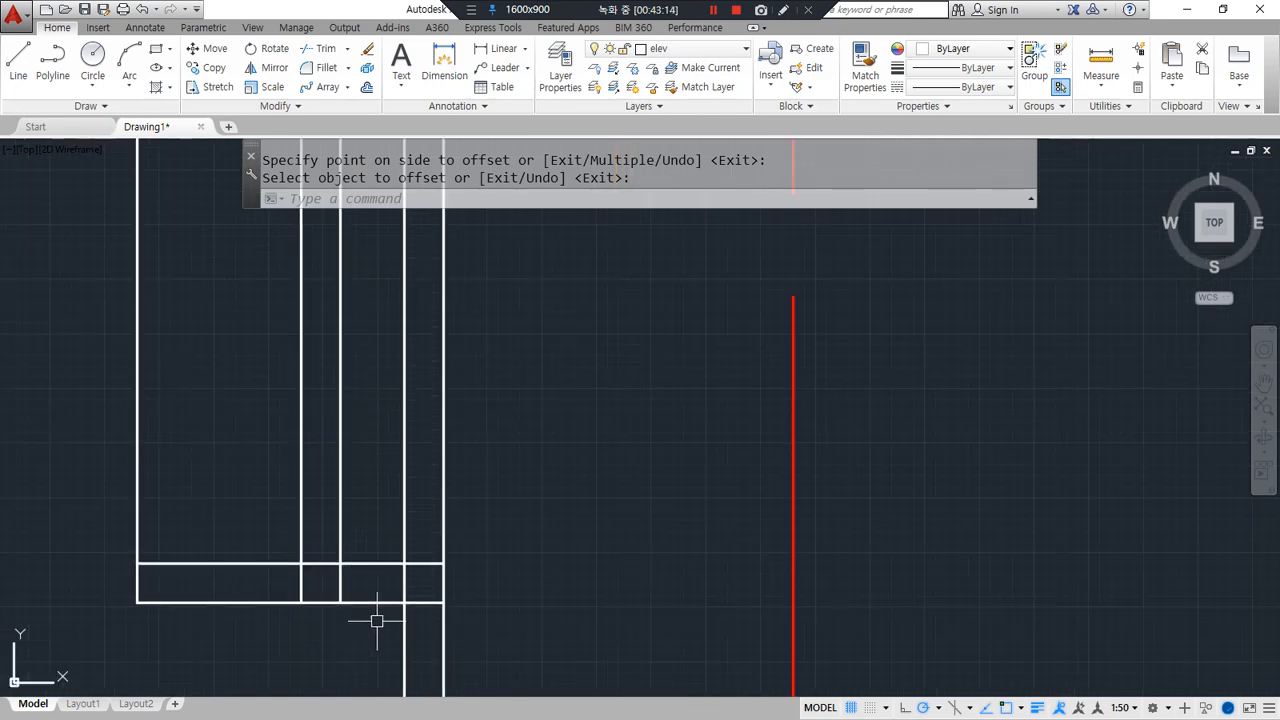
pyautogui.write('tr')
pyautogui.press('Return')
pyautogui.press('Return')
pyautogui.click(403, 625)
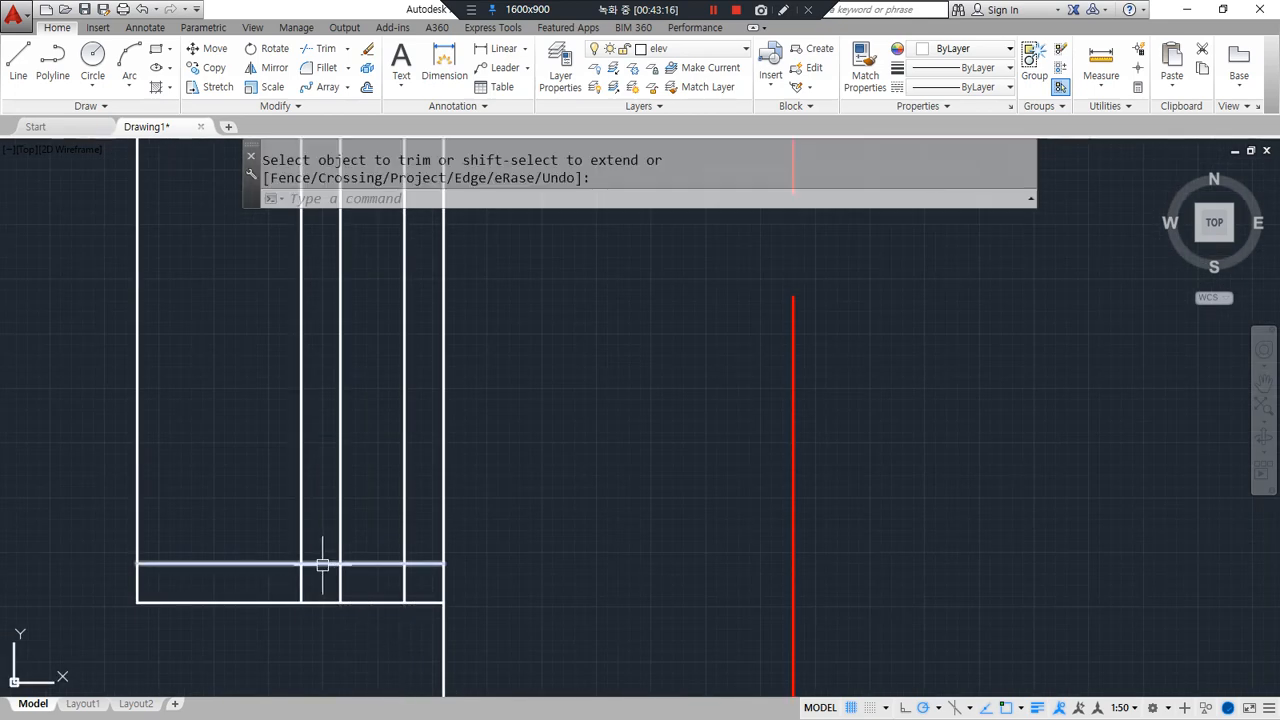
pyautogui.press('Return')
pyautogui.write('f')
pyautogui.press('Return')
pyautogui.click(340, 545)
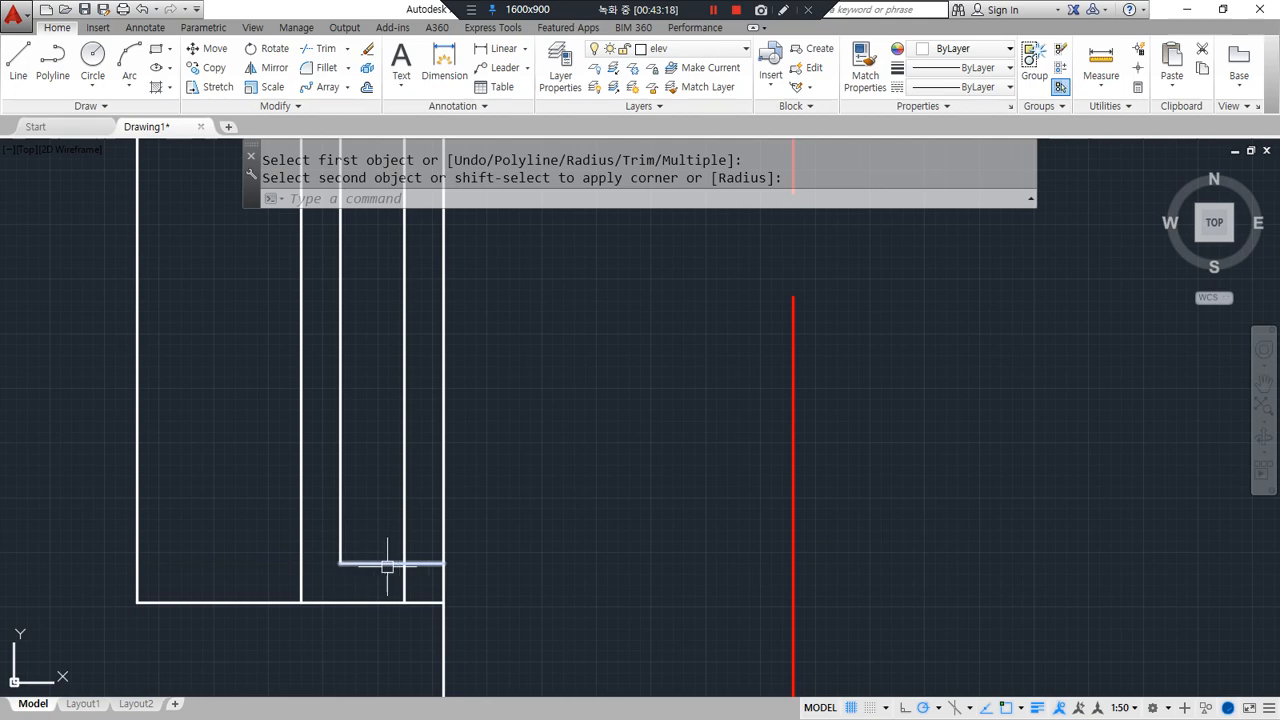
pyautogui.click(387, 566)
# Cut the panel's right line at the offset bottom line and extend that bottom line left to the 150 offset line
pyautogui.write('ex')
pyautogui.press('Return')
pyautogui.press('Return')
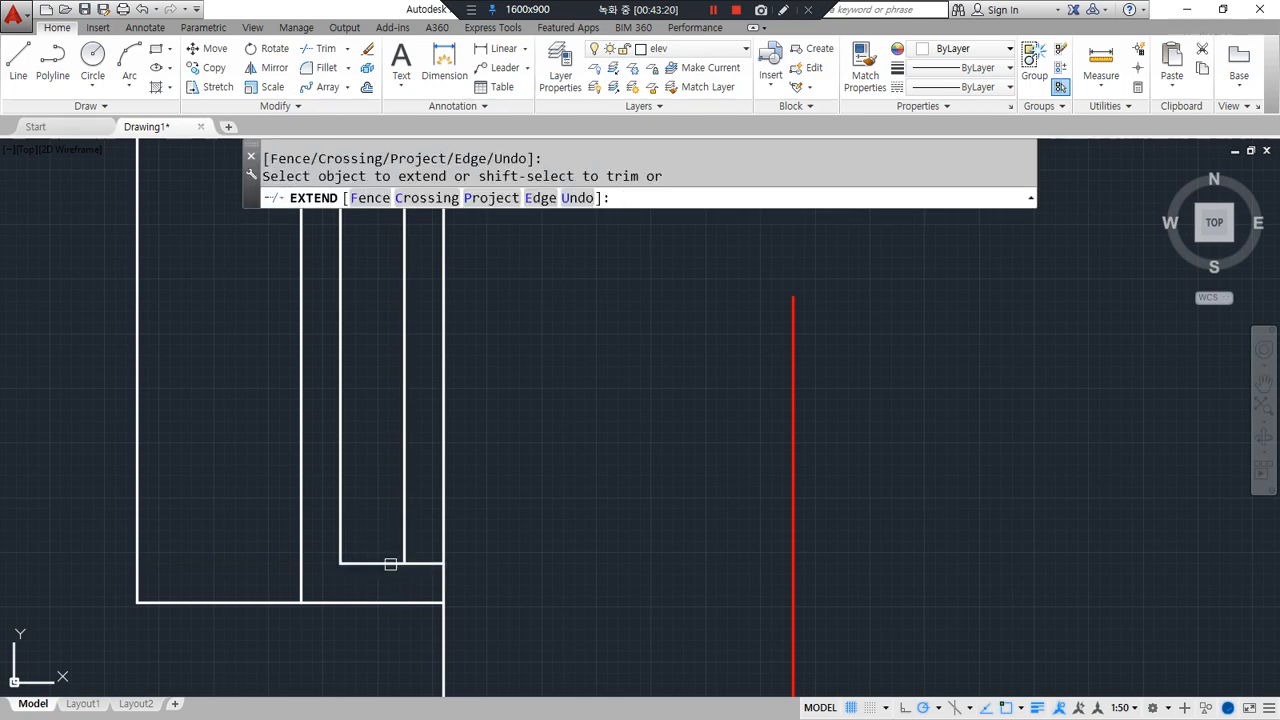
pyautogui.click(360, 564)
pyautogui.moveTo(330, 575); pyautogui.dragTo(314, 579, button='middle')
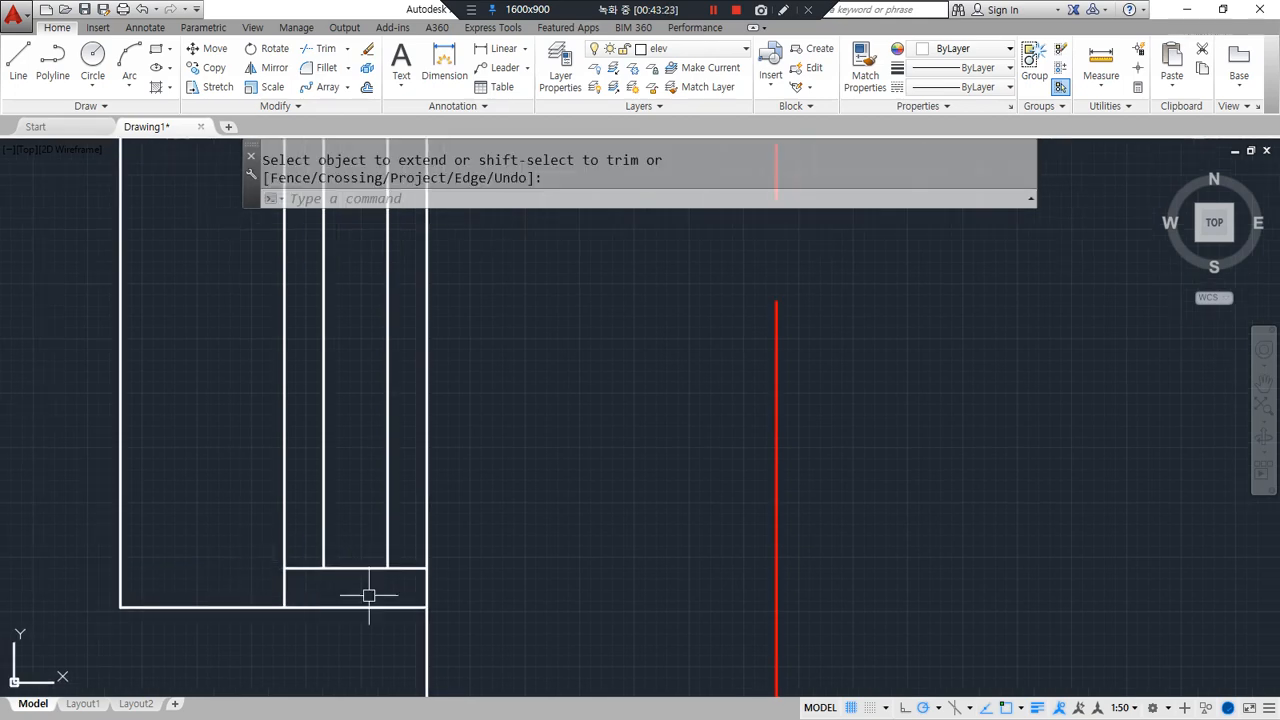
# Move the panel's two vertical lines and its bottom line to the fin layer
pyautogui.click(394, 590)
pyautogui.click(318, 512)
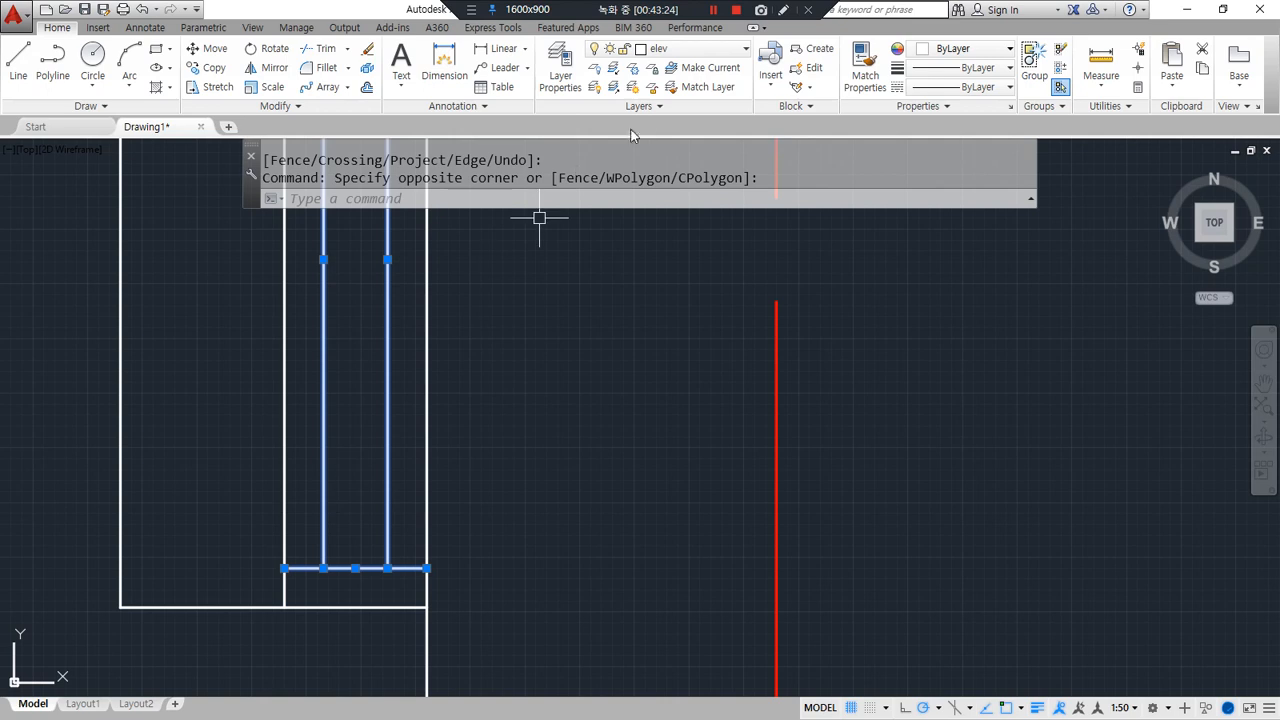
pyautogui.click(703, 50)
pyautogui.click(677, 167)
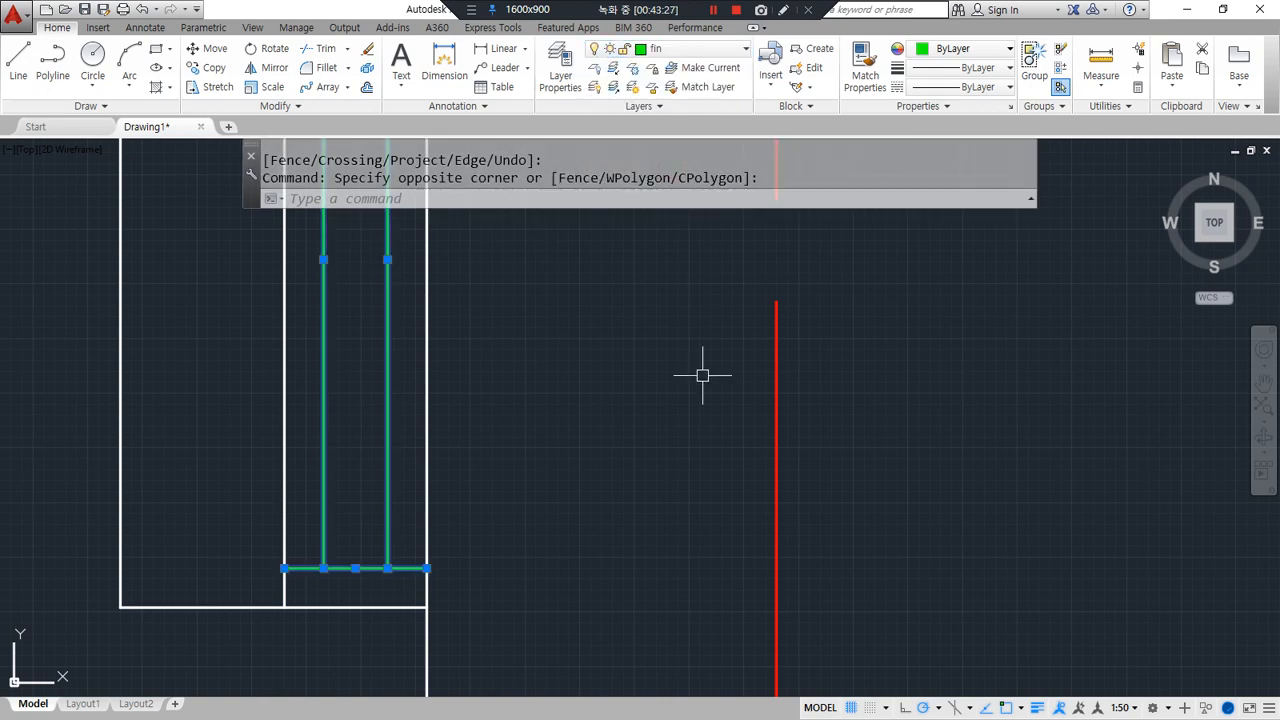
pyautogui.press('Escape')
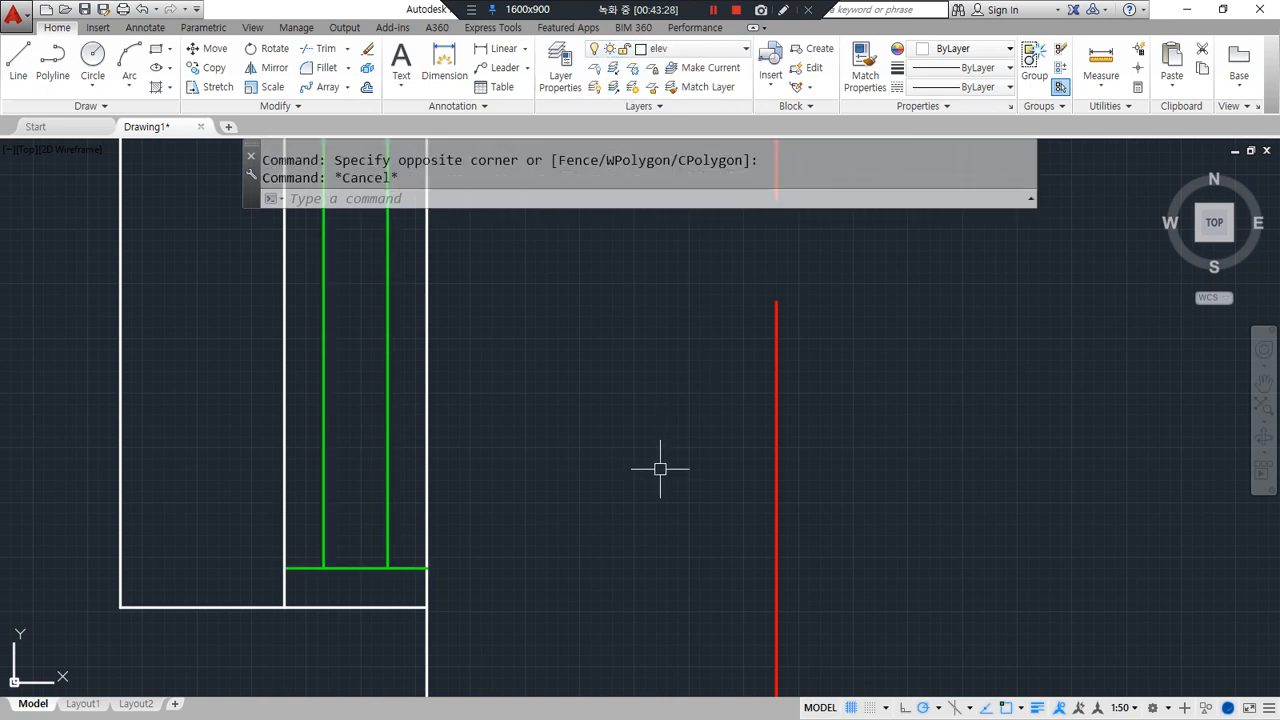
pyautogui.moveTo(285, 266); pyautogui.dragTo(145, 362)
pyautogui.moveTo(247, 331); pyautogui.dragTo(149, 432)
pyautogui.moveTo(250, 410); pyautogui.dragTo(161, 478)
pyautogui.moveTo(258, 447); pyautogui.dragTo(165, 518)
pyautogui.moveTo(281, 488); pyautogui.dragTo(185, 561)
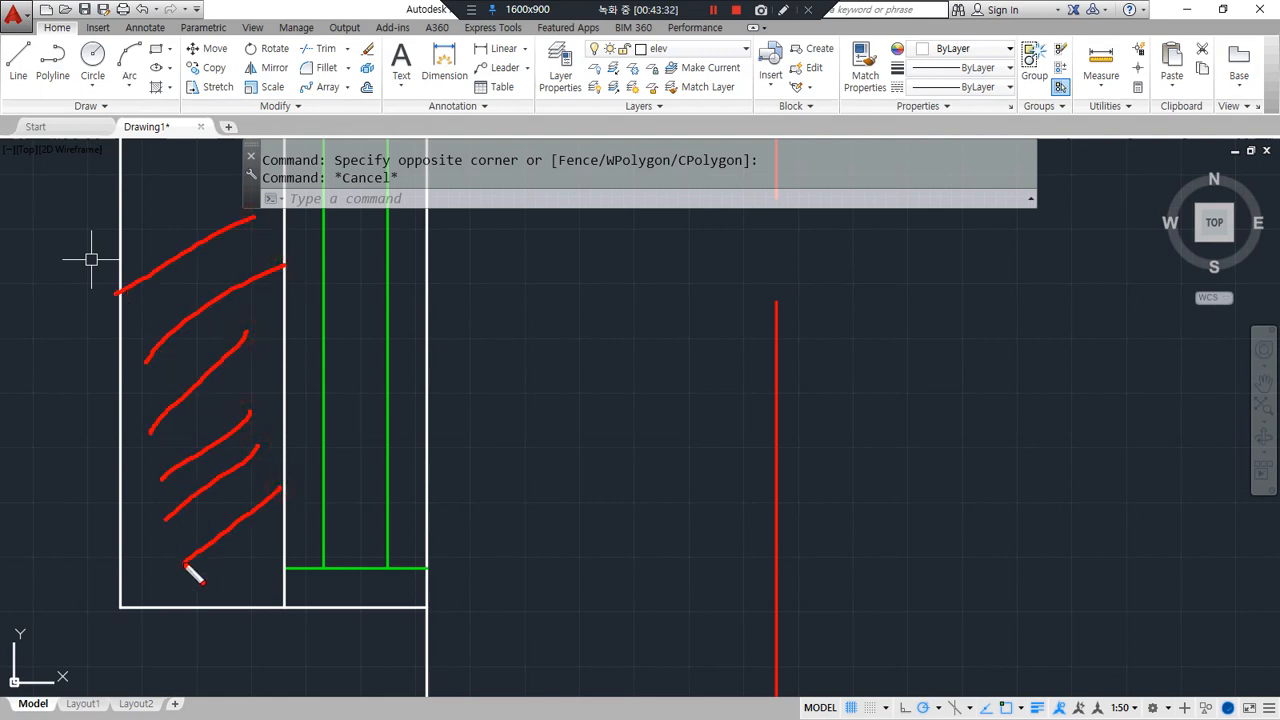
pyautogui.moveTo(276, 429)
pyautogui.mouseDown()
pyautogui.moveTo(272, 584)
pyautogui.moveTo(428, 601)
pyautogui.moveTo(439, 421)
pyautogui.mouseUp()
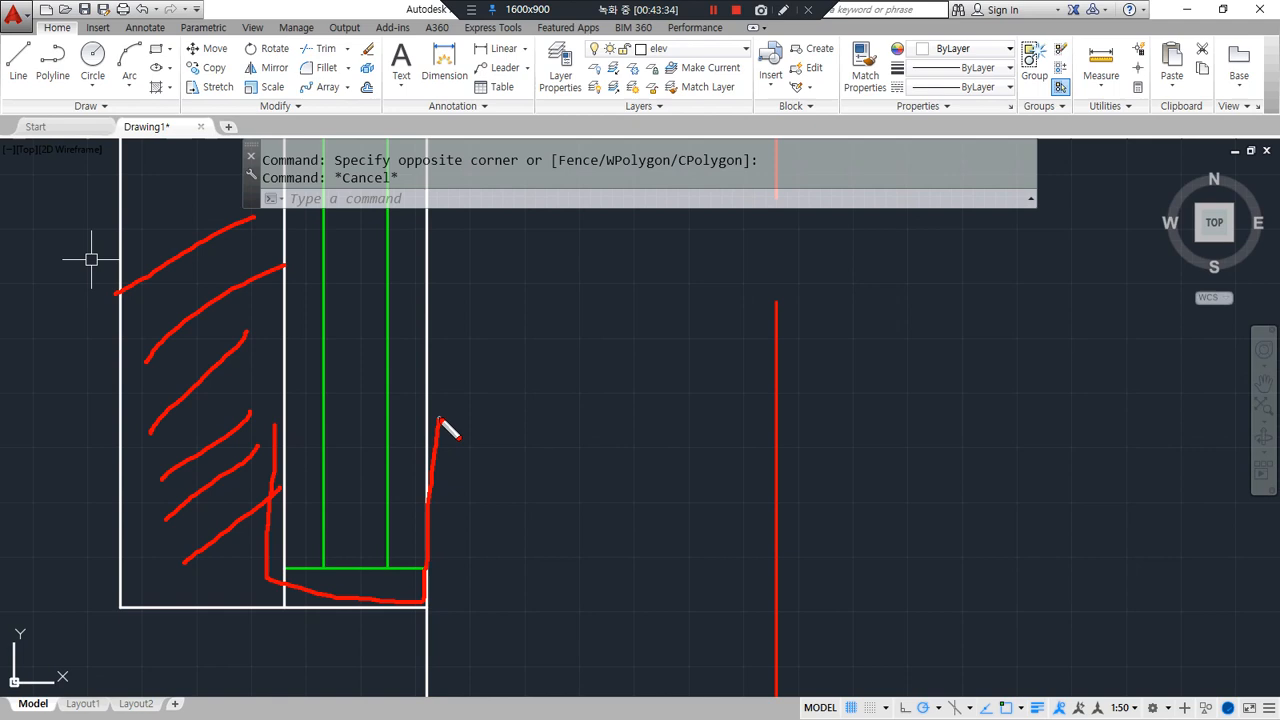
pyautogui.moveTo(300, 434); pyautogui.dragTo(434, 434)
pyautogui.moveTo(266, 366); pyautogui.dragTo(474, 368)
# Hatch the narrow panel between the two green vertical lines with a user-defined pattern at spacing 70
pyautogui.scroll(-4, 370, 350)
pyautogui.moveTo(380, 304); pyautogui.dragTo(354, 446, button='middle')
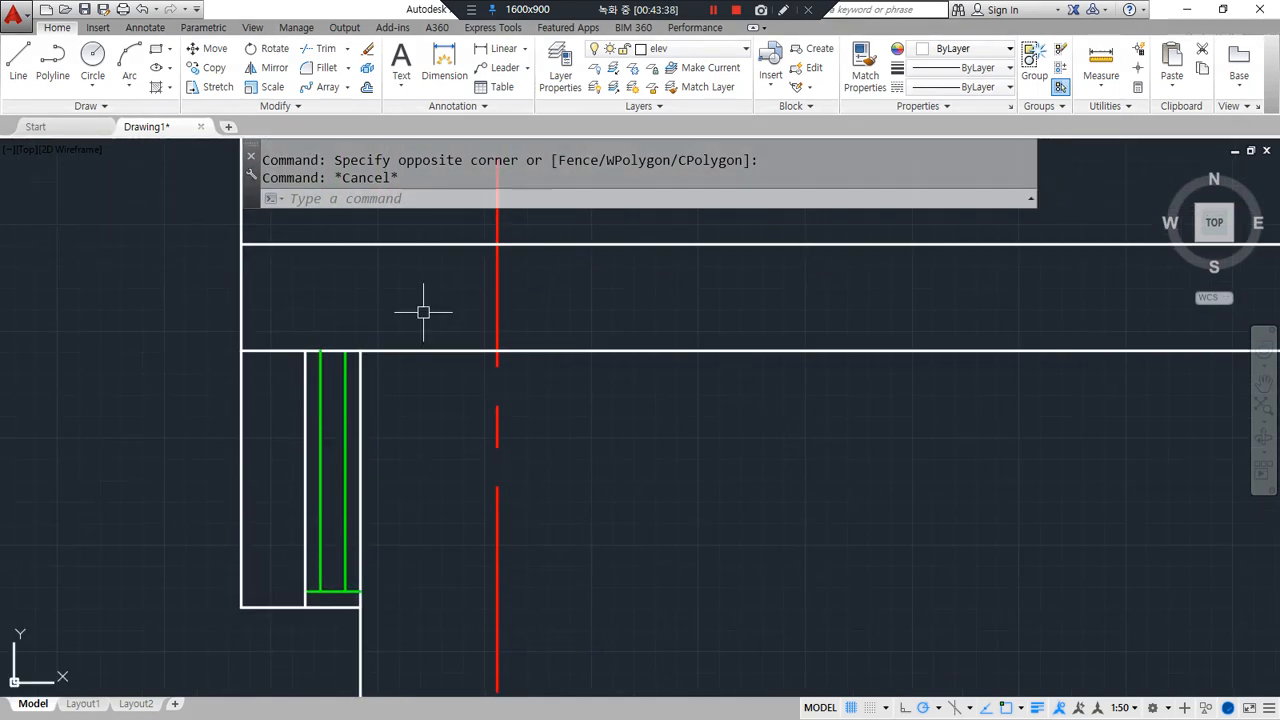
pyautogui.write('h')
pyautogui.press('Return')
pyautogui.click(332, 560)
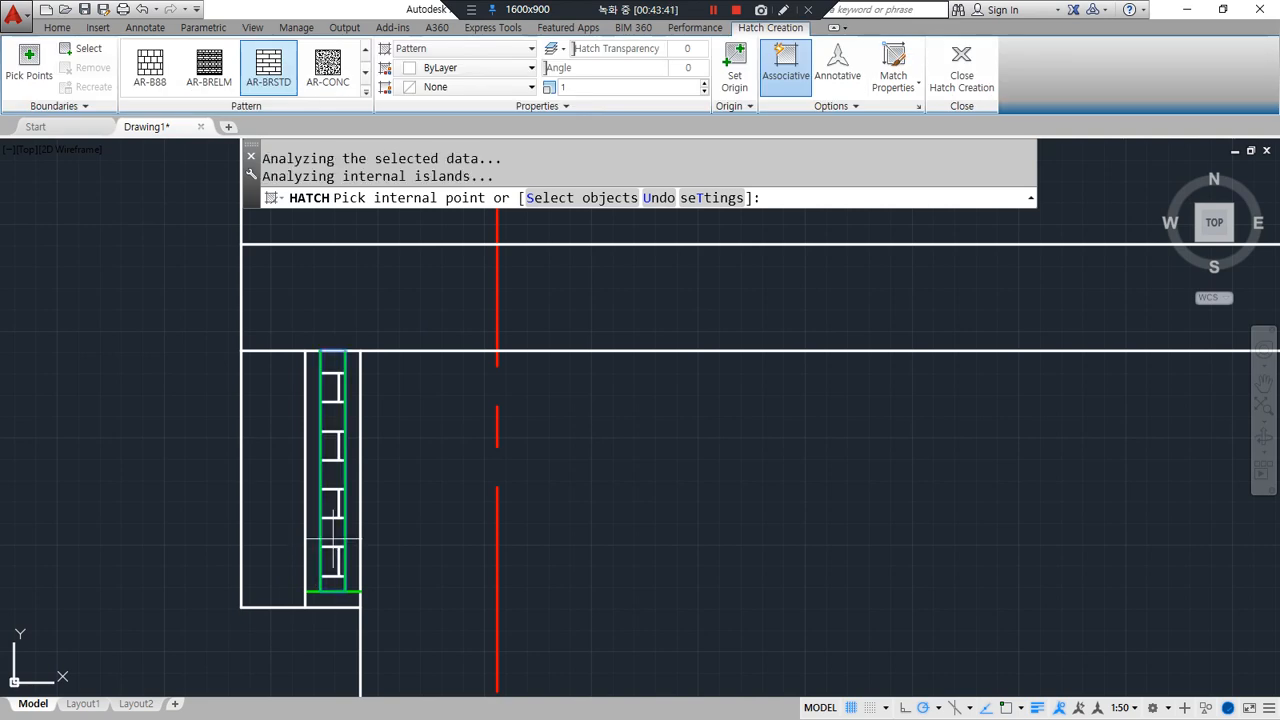
pyautogui.click(478, 48)
pyautogui.click(470, 122)
pyautogui.write('70')
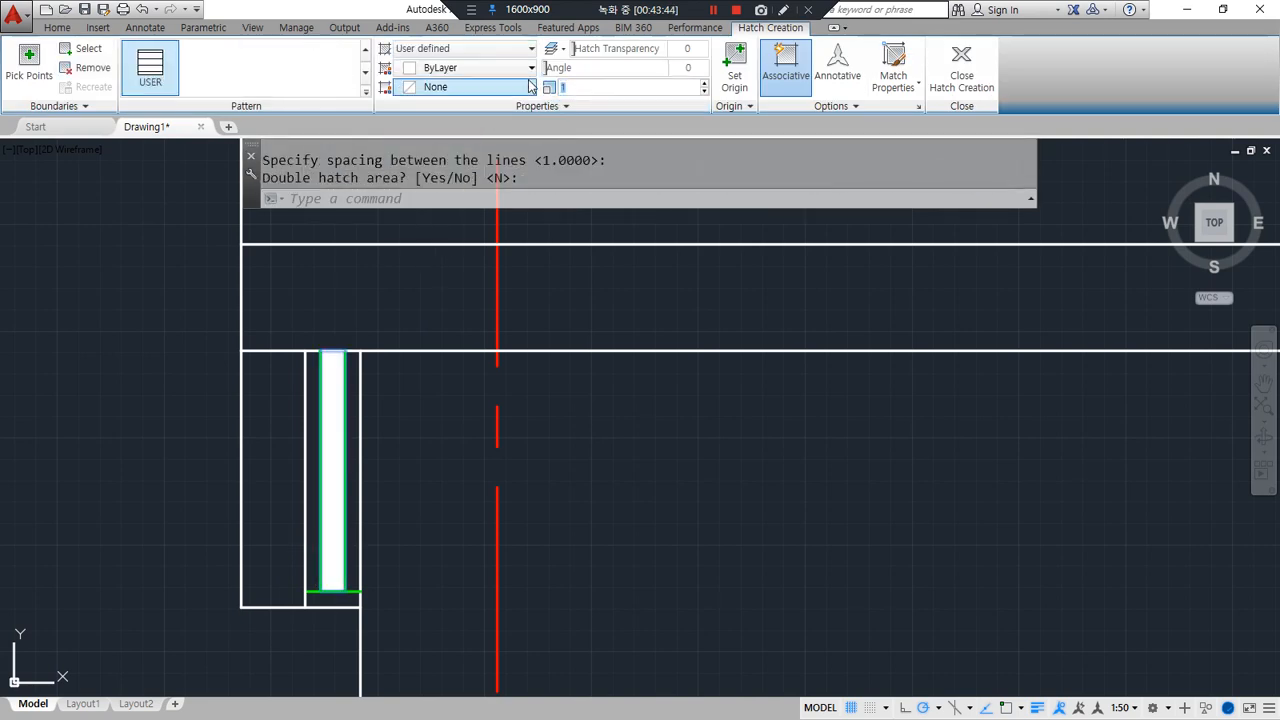
pyautogui.press('Return')
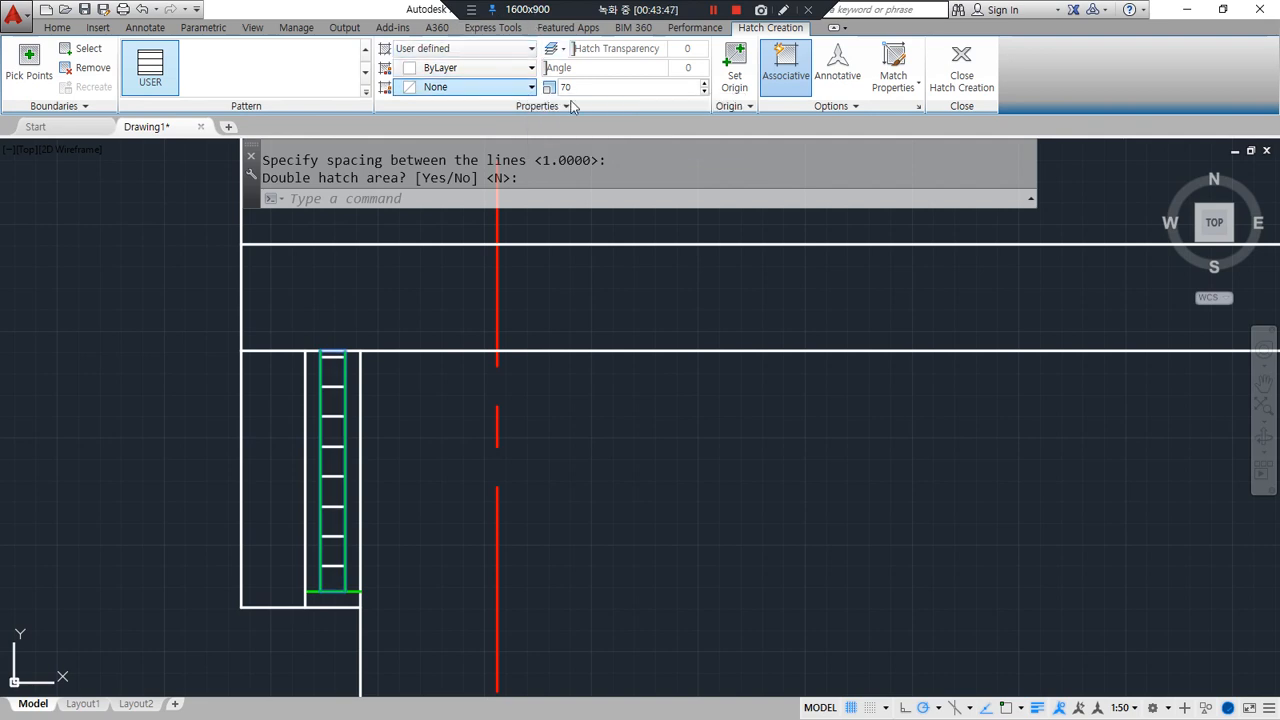
# Assign the panel hatch to the hat layer and finish the hatch
pyautogui.click(605, 106)
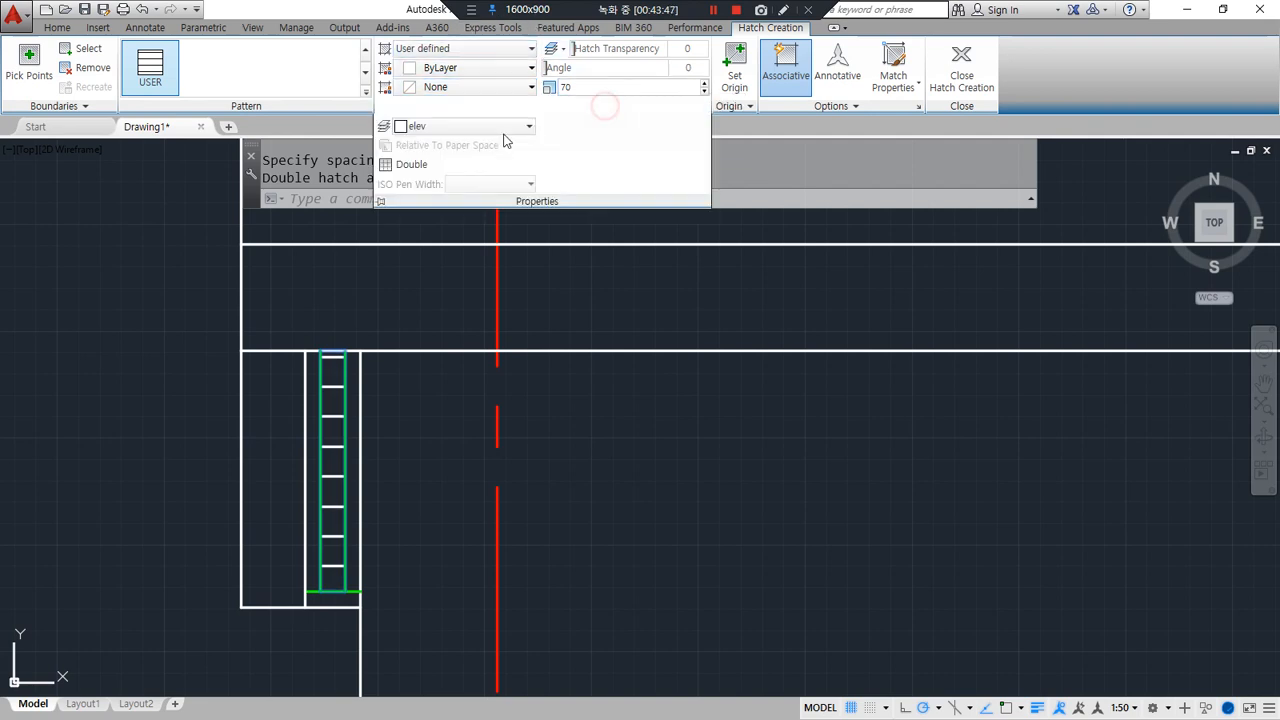
pyautogui.click(450, 128)
pyautogui.click(417, 284)
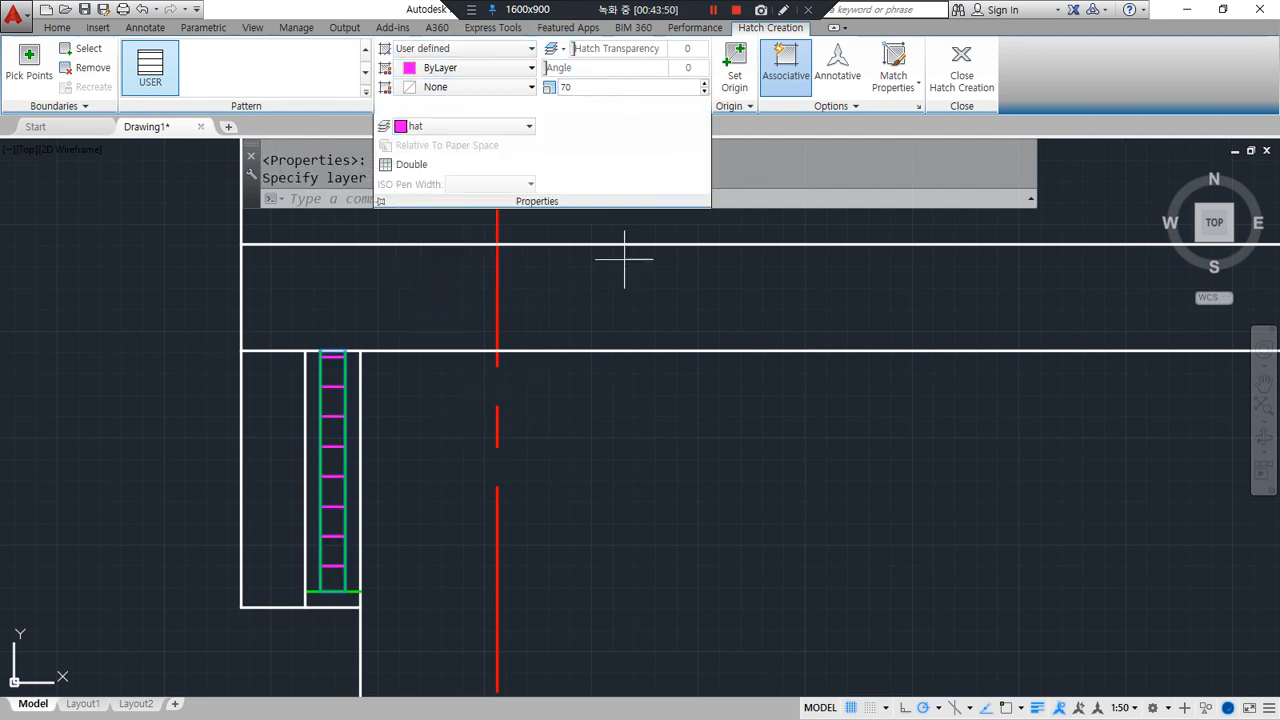
pyautogui.press('Return')
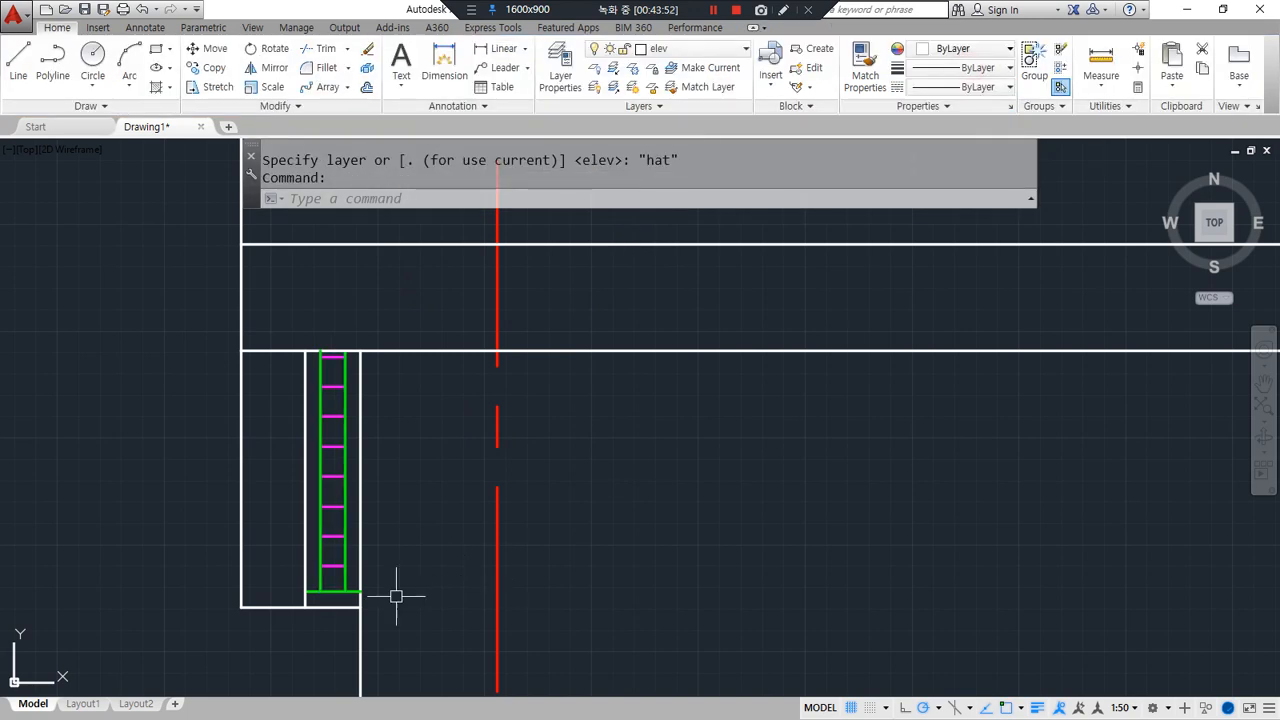
pyautogui.scroll(2, 335, 600)
pyautogui.moveTo(400, 535); pyautogui.dragTo(377, 591, button='middle')
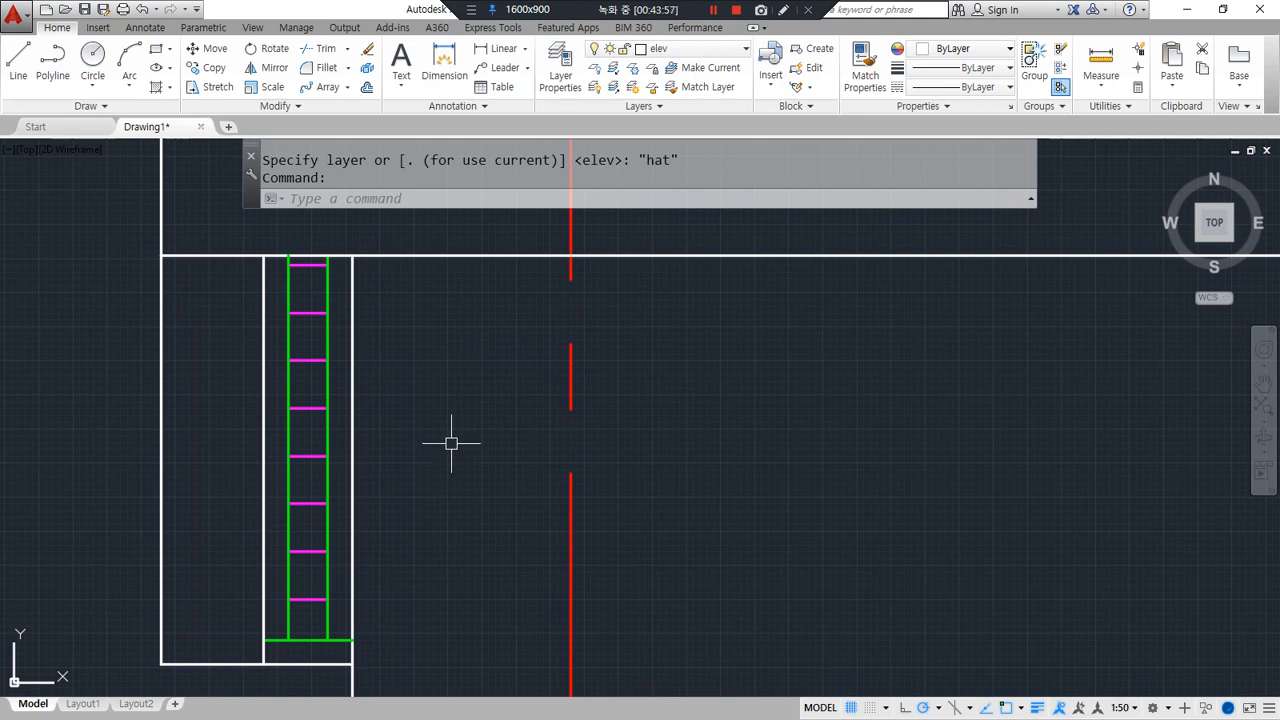
pyautogui.moveTo(871, 259)
pyautogui.mouseDown()
pyautogui.moveTo(734, 372)
pyautogui.moveTo(730, 436)
pyautogui.moveTo(674, 436)
pyautogui.moveTo(675, 340)
pyautogui.moveTo(850, 188)
pyautogui.mouseUp()
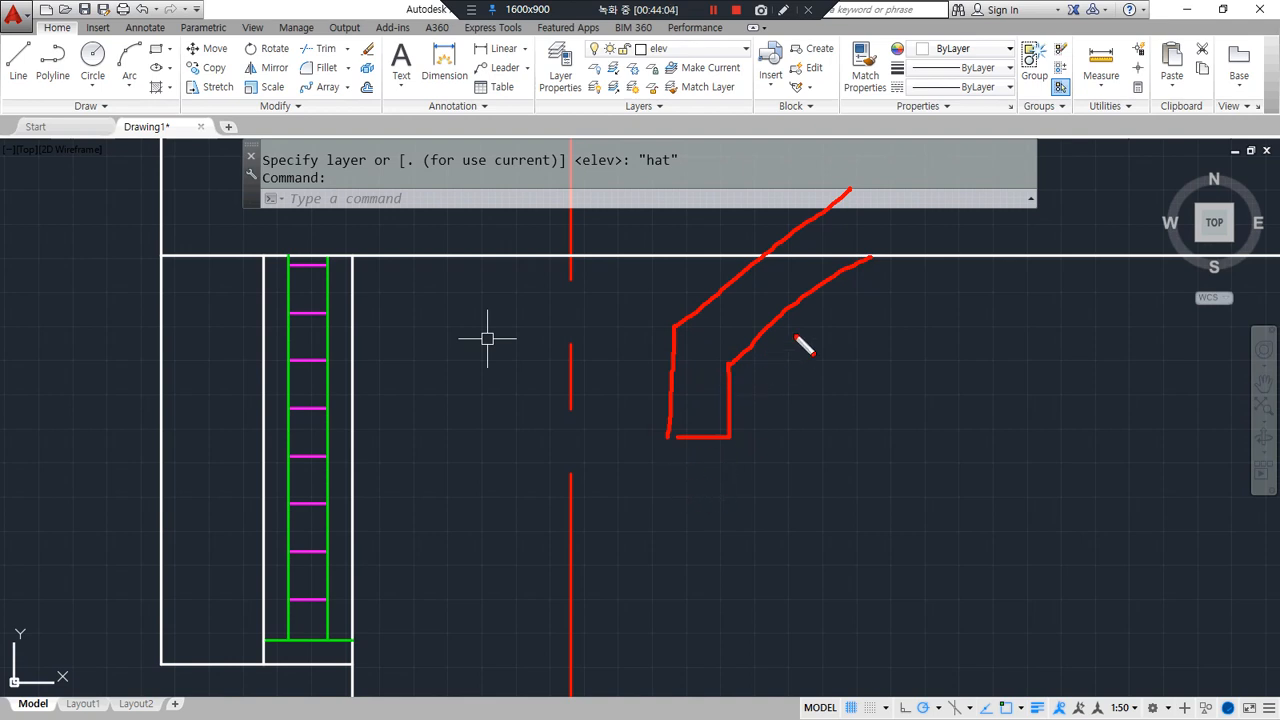
pyautogui.moveTo(822, 290); pyautogui.dragTo(833, 712)
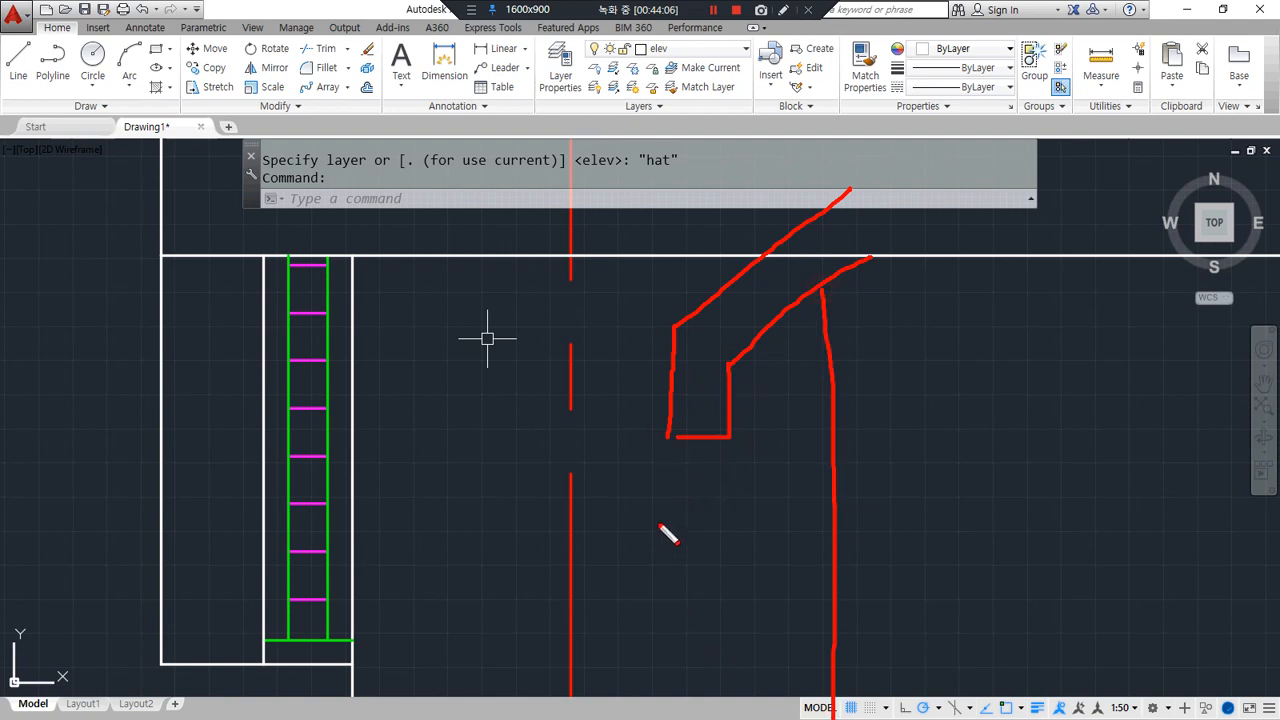
pyautogui.moveTo(712, 459)
pyautogui.mouseDown()
pyautogui.moveTo(660, 436)
pyautogui.moveTo(737, 439)
pyautogui.mouseUp()
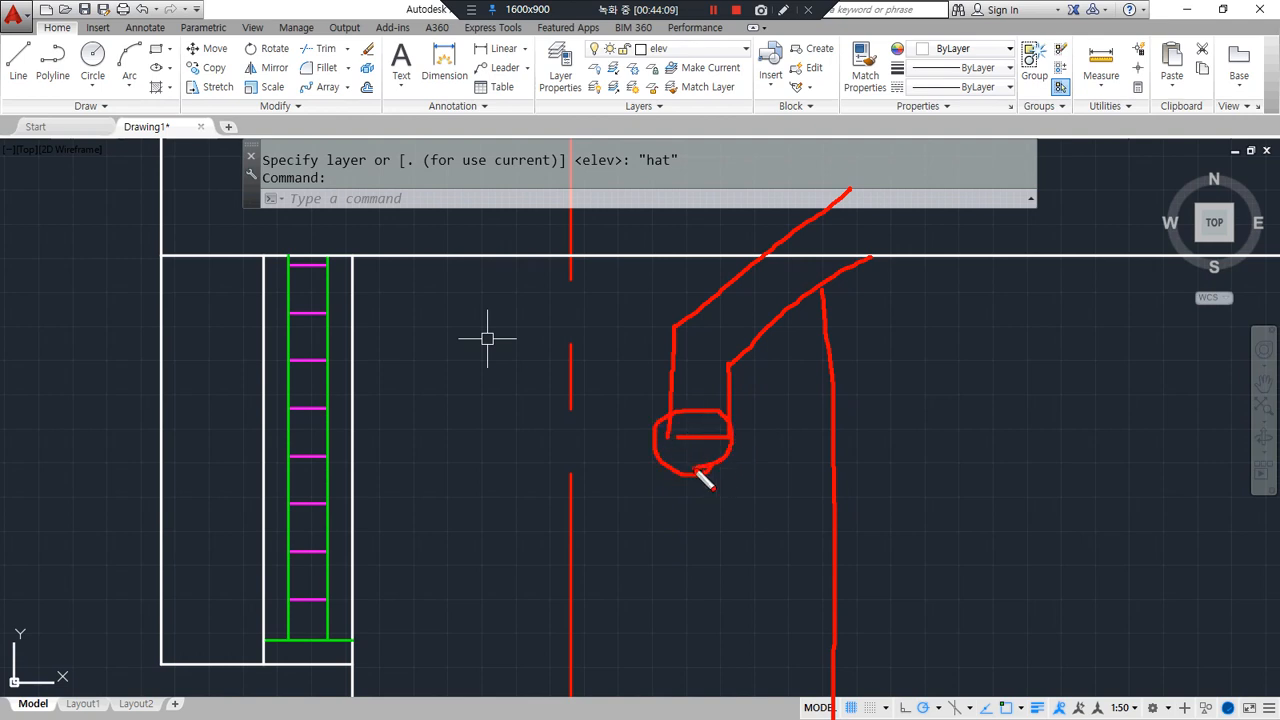
pyautogui.moveTo(692, 512)
pyautogui.mouseDown()
pyautogui.moveTo(417, 523)
pyautogui.moveTo(220, 560)
pyautogui.mouseUp()
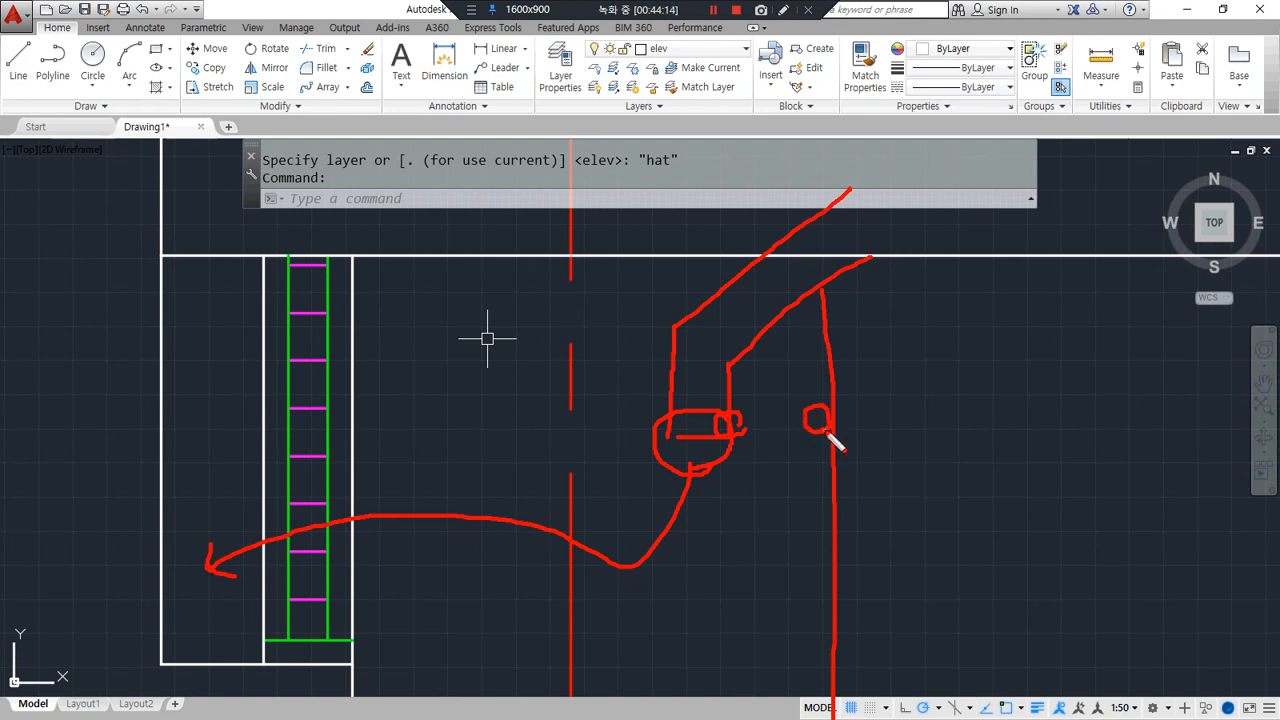
pyautogui.moveTo(826, 410); pyautogui.dragTo(740, 414)
pyautogui.moveTo(815, 396); pyautogui.dragTo(734, 401)
pyautogui.moveTo(792, 476)
pyautogui.mouseDown()
pyautogui.moveTo(805, 377)
pyautogui.moveTo(774, 456)
pyautogui.moveTo(560, 530)
pyautogui.moveTo(322, 497)
pyautogui.moveTo(340, 503)
pyautogui.mouseUp()
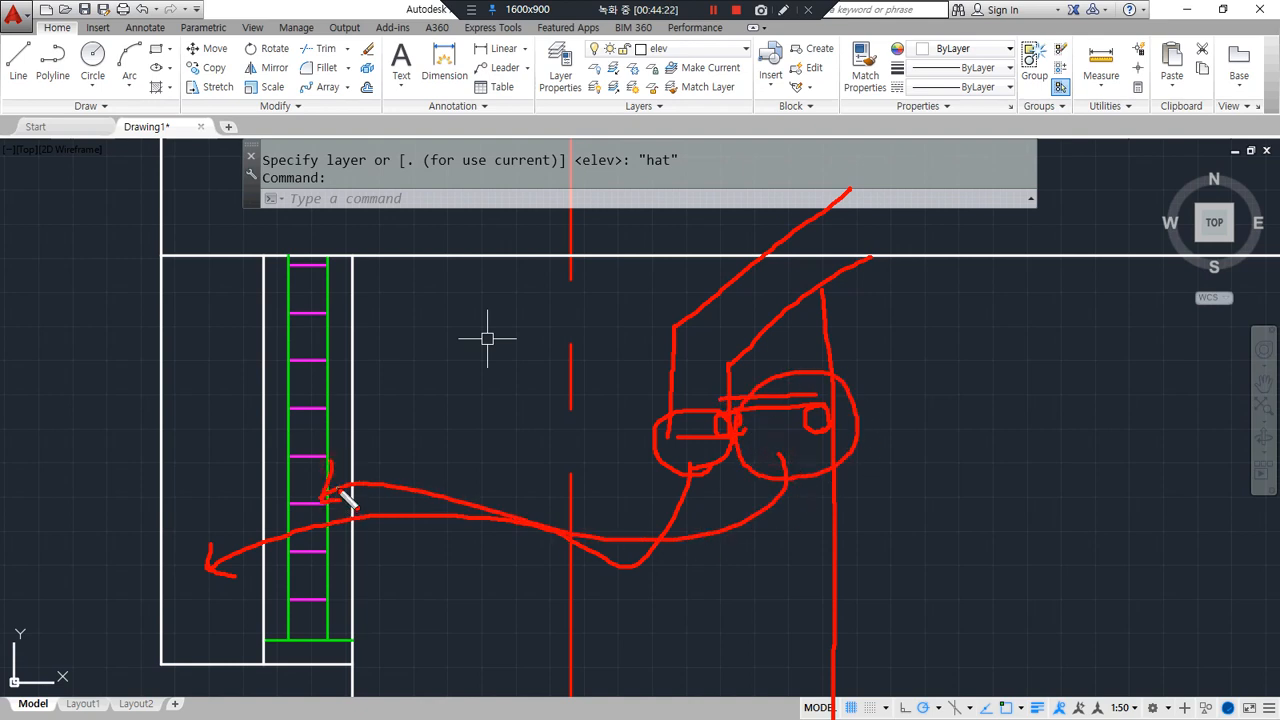
pyautogui.press('e')
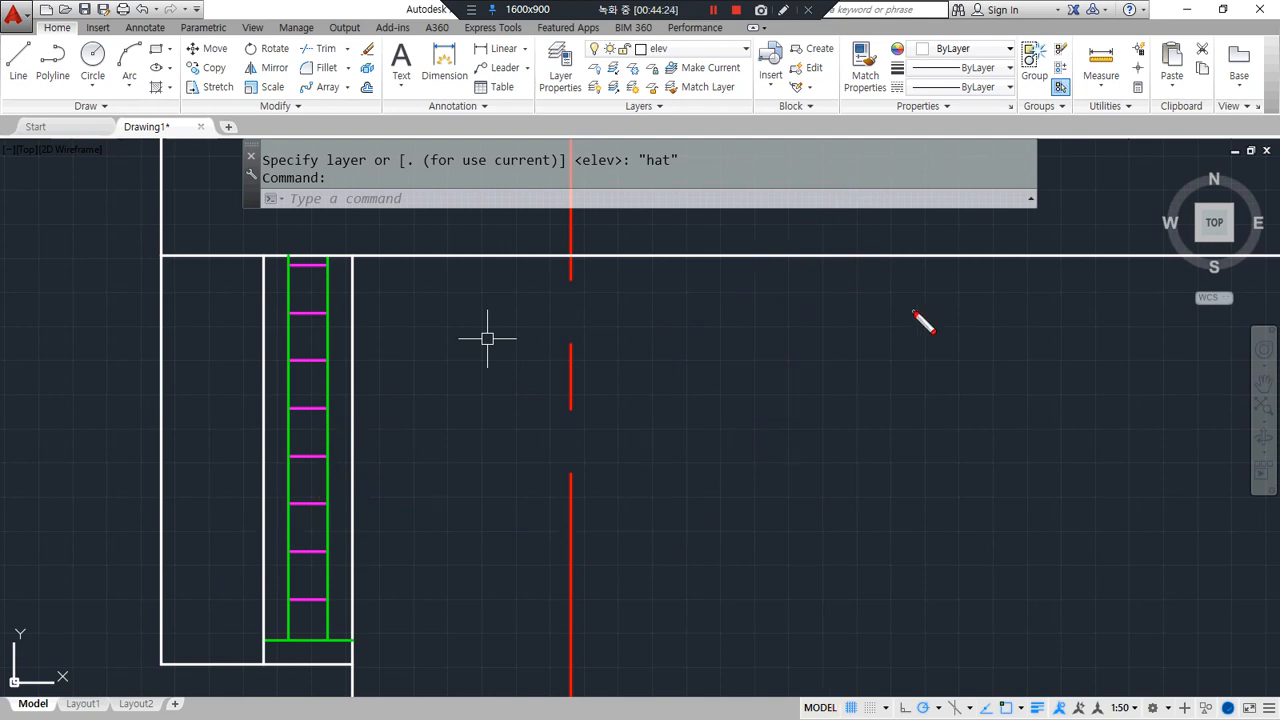
pyautogui.moveTo(942, 238)
pyautogui.mouseDown()
pyautogui.moveTo(707, 303)
pyautogui.moveTo(713, 405)
pyautogui.moveTo(780, 420)
pyautogui.moveTo(777, 345)
pyautogui.moveTo(952, 265)
pyautogui.moveTo(903, 523)
pyautogui.moveTo(904, 628)
pyautogui.mouseUp()
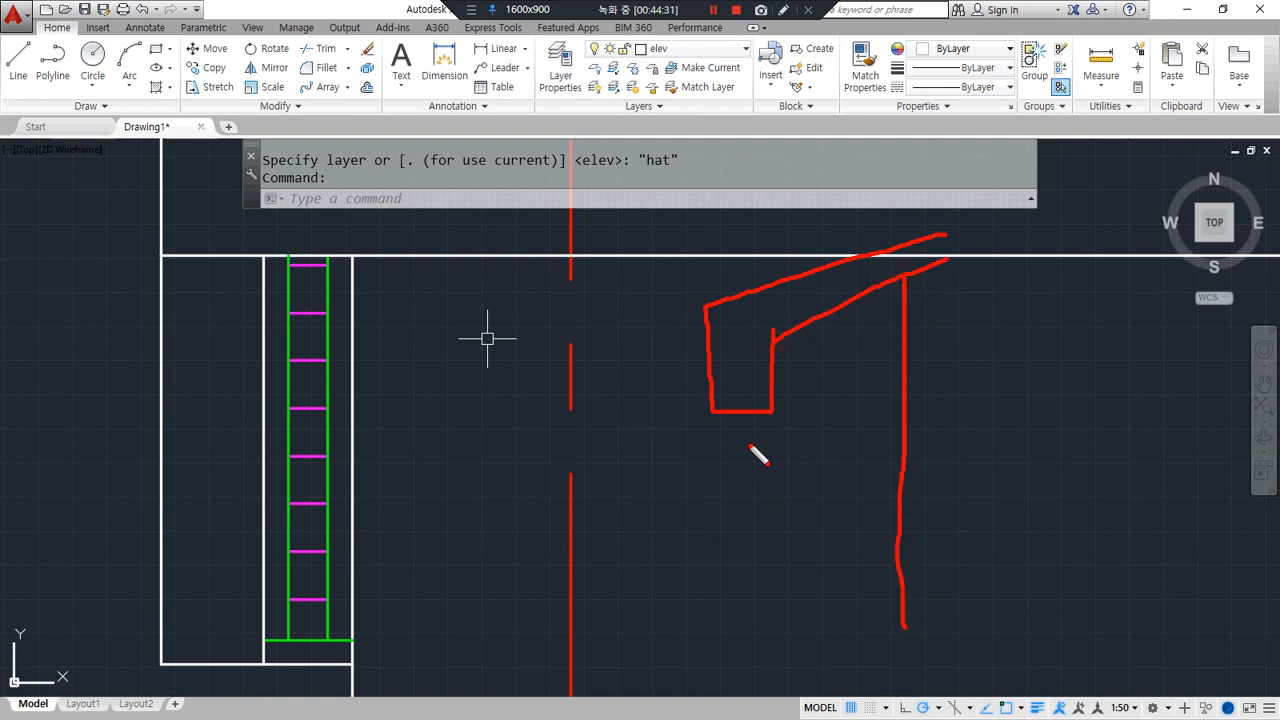
pyautogui.moveTo(738, 434); pyautogui.dragTo(753, 385)
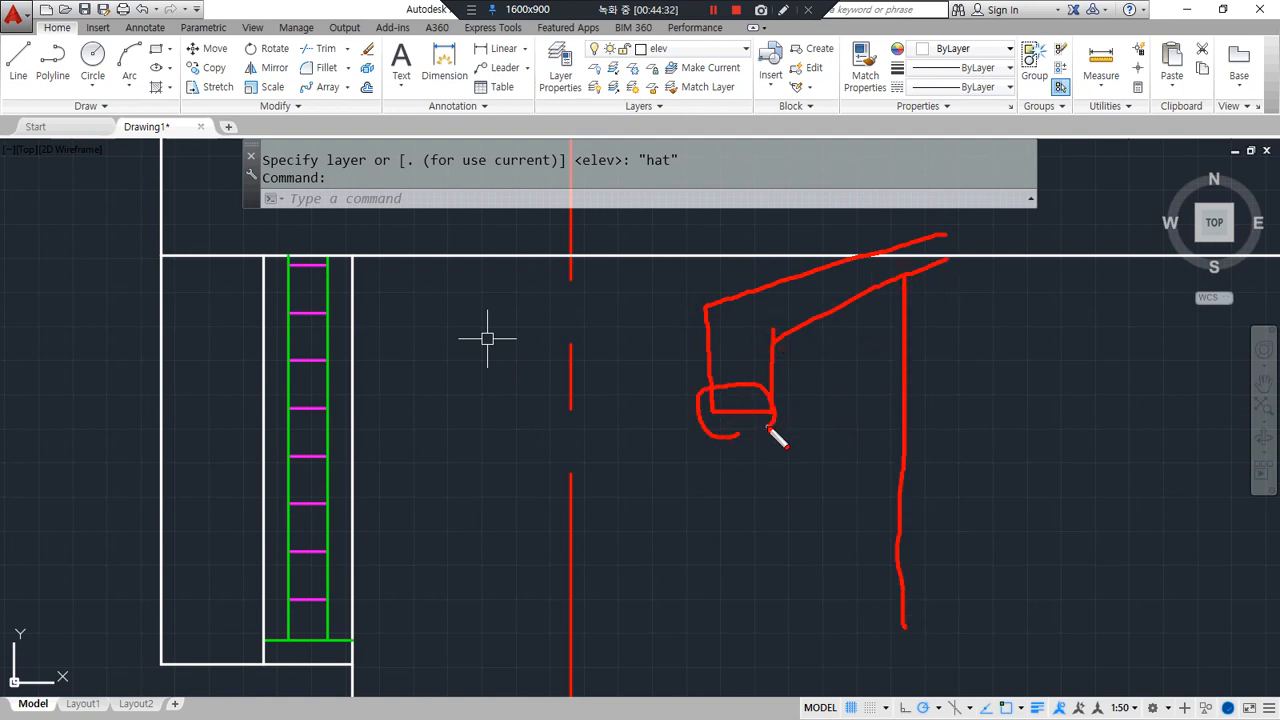
pyautogui.moveTo(714, 427)
pyautogui.mouseDown()
pyautogui.moveTo(750, 393)
pyautogui.moveTo(214, 345)
pyautogui.mouseUp()
pyautogui.moveTo(165, 273)
pyautogui.mouseDown()
pyautogui.moveTo(158, 322)
pyautogui.moveTo(246, 300)
pyautogui.moveTo(266, 329)
pyautogui.mouseUp()
pyautogui.moveTo(764, 405); pyautogui.dragTo(705, 436)
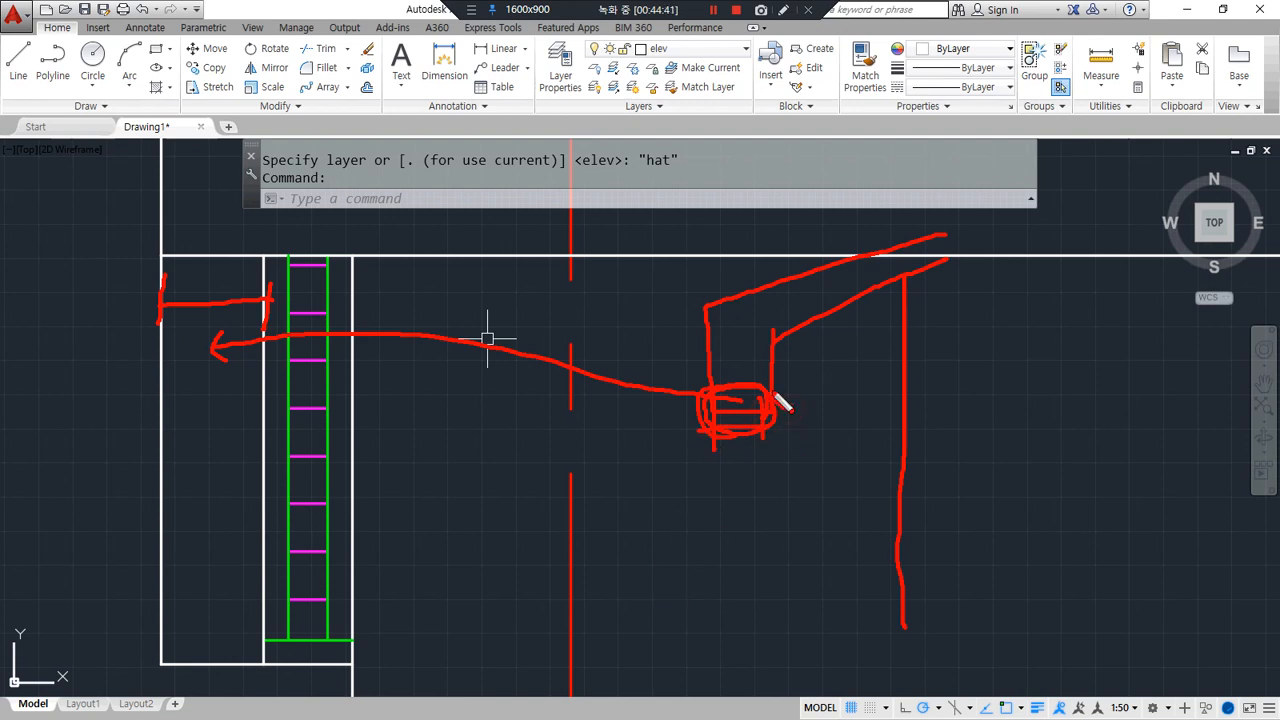
pyautogui.moveTo(895, 410)
pyautogui.mouseDown()
pyautogui.moveTo(899, 397)
pyautogui.moveTo(792, 394)
pyautogui.mouseUp()
pyautogui.moveTo(905, 376); pyautogui.dragTo(752, 383)
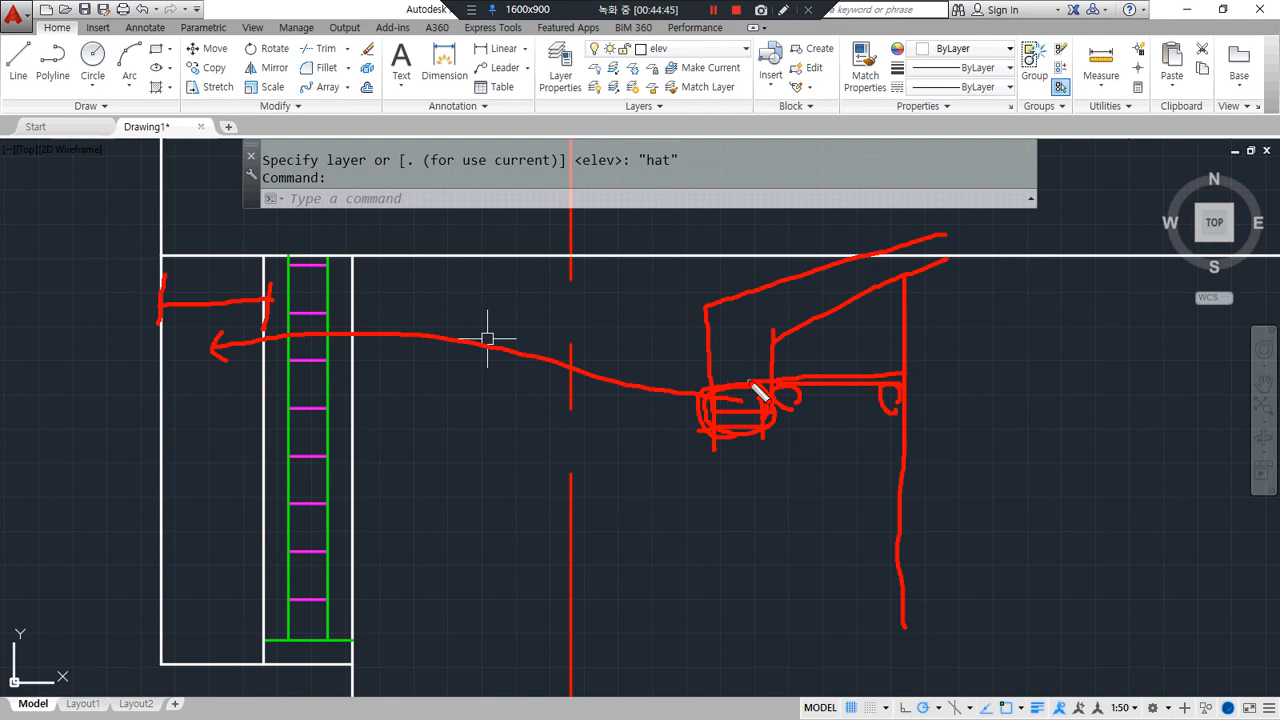
pyautogui.moveTo(277, 510)
pyautogui.mouseDown()
pyautogui.moveTo(266, 620)
pyautogui.moveTo(335, 645)
pyautogui.moveTo(363, 450)
pyautogui.moveTo(336, 660)
pyautogui.moveTo(273, 487)
pyautogui.mouseUp()
pyautogui.moveTo(299, 613); pyautogui.dragTo(318, 608)
pyautogui.moveTo(296, 564); pyautogui.dragTo(318, 558)
pyautogui.moveTo(293, 512); pyautogui.dragTo(312, 510)
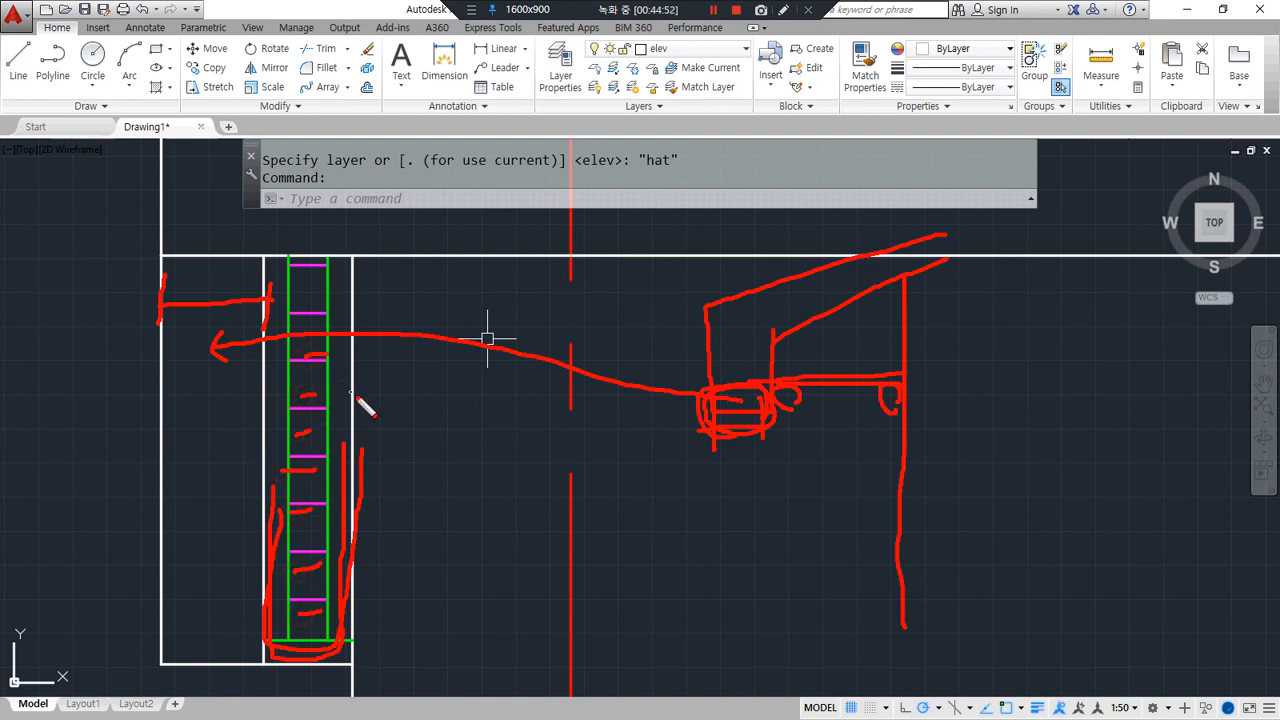
pyautogui.press('e')
pyautogui.scroll(-3, 423, 459)
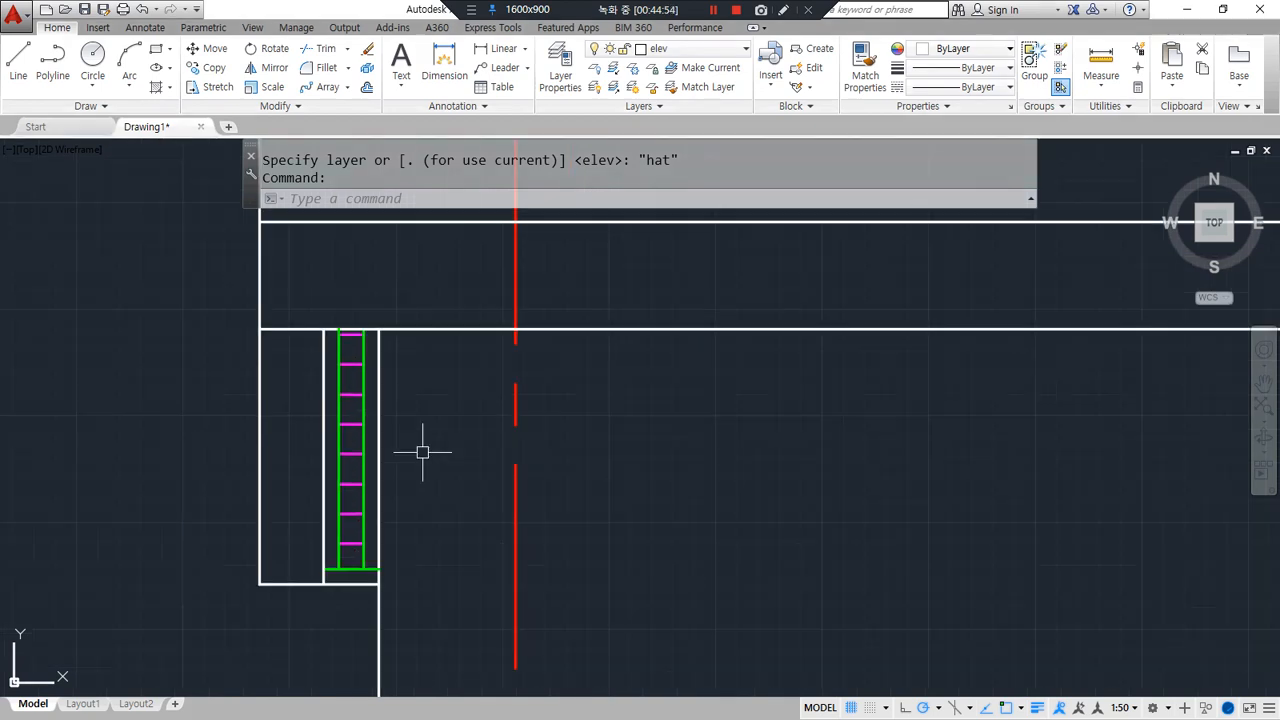
pyautogui.scroll(2, 423, 451)
pyautogui.moveTo(363, 632)
pyautogui.mouseDown()
pyautogui.moveTo(433, 302)
pyautogui.moveTo(309, 633)
pyautogui.mouseUp()
pyautogui.press('Escape')
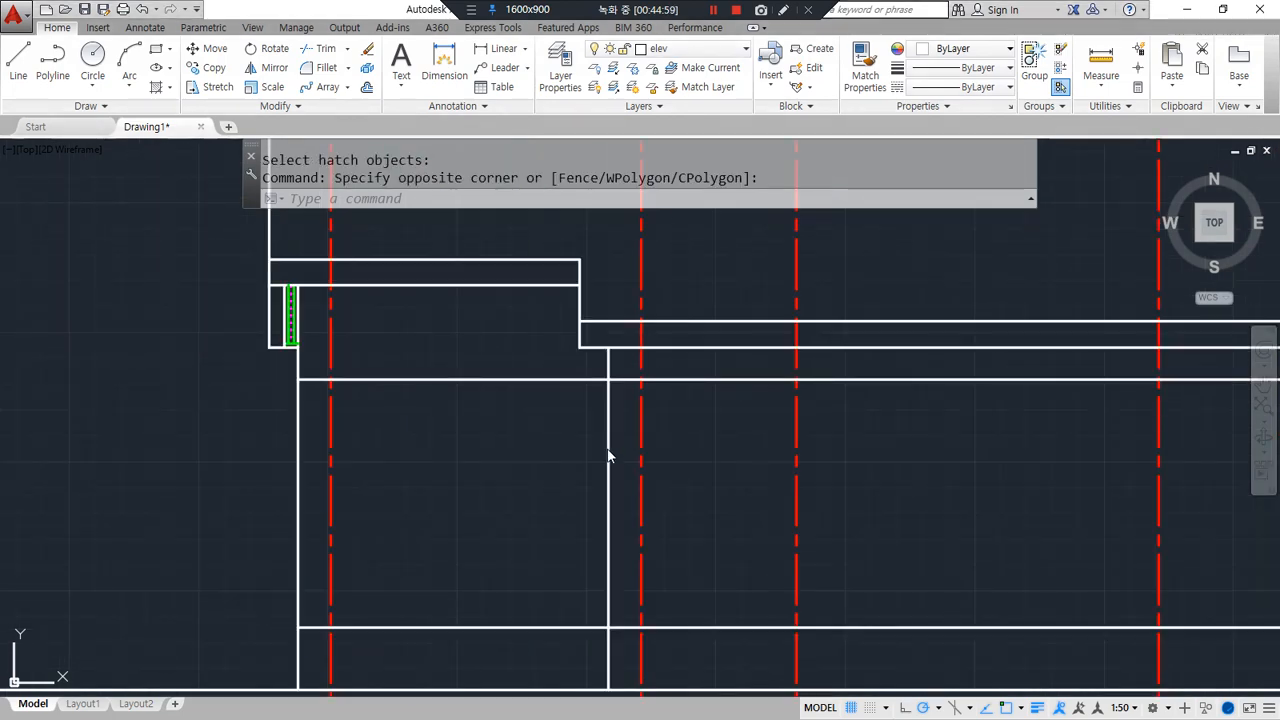
pyautogui.scroll(-2, 608, 457)
pyautogui.moveTo(375, 575)
pyautogui.mouseDown()
pyautogui.moveTo(915, 567)
pyautogui.moveTo(923, 594)
pyautogui.moveTo(420, 612)
pyautogui.mouseUp()
pyautogui.press('Escape')
pyautogui.scroll(2, 523, 597)
pyautogui.moveTo(577, 600); pyautogui.dragTo(326, 570, button='middle')
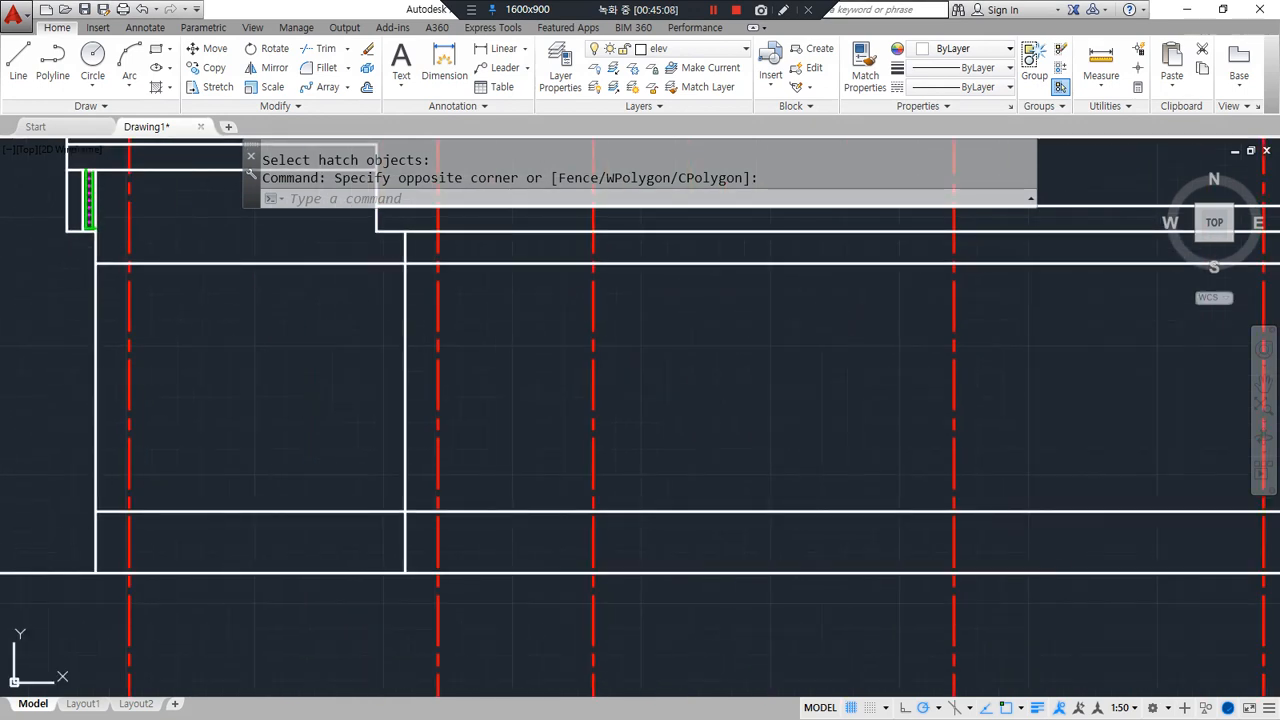
# Switch to the floor plan image and examine the porch's steps and end edges relative to the wall centre lines
pyautogui.hotkey('alt', 'Tab')
pyautogui.moveTo(725, 477); pyautogui.dragTo(502, 248)
pyautogui.hotkey('ctrl', 'alt', 'd')
pyautogui.moveTo(913, 347); pyautogui.dragTo(921, 631)
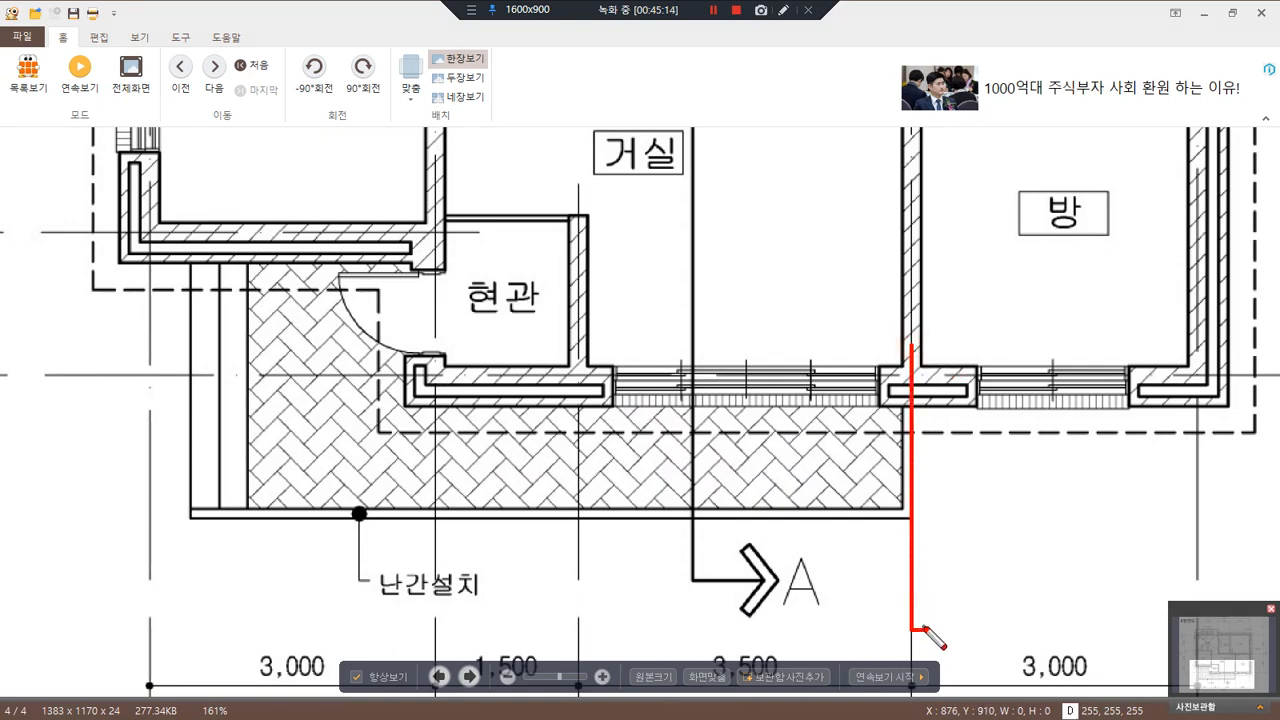
pyautogui.moveTo(237, 352); pyautogui.dragTo(200, 330)
pyautogui.moveTo(194, 262); pyautogui.dragTo(194, 606)
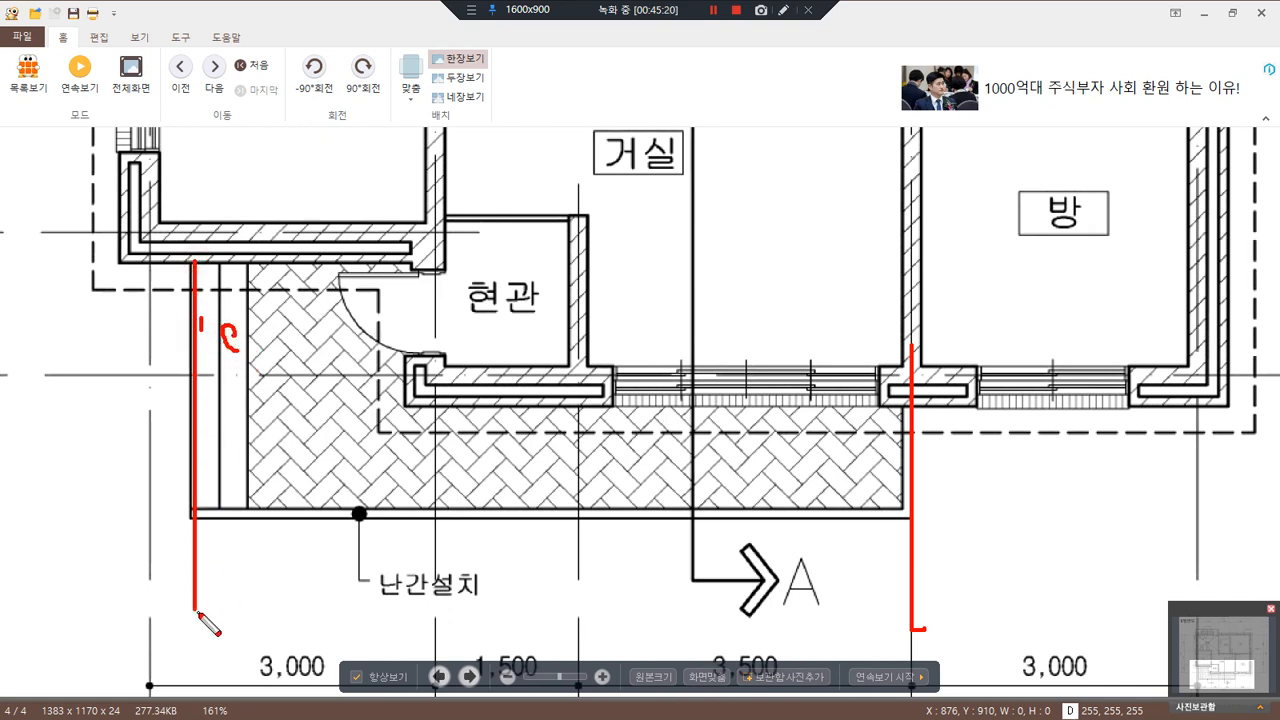
pyautogui.moveTo(148, 263); pyautogui.dragTo(148, 518)
pyautogui.moveTo(150, 450)
pyautogui.mouseDown()
pyautogui.moveTo(183, 452)
pyautogui.moveTo(166, 462)
pyautogui.mouseUp()
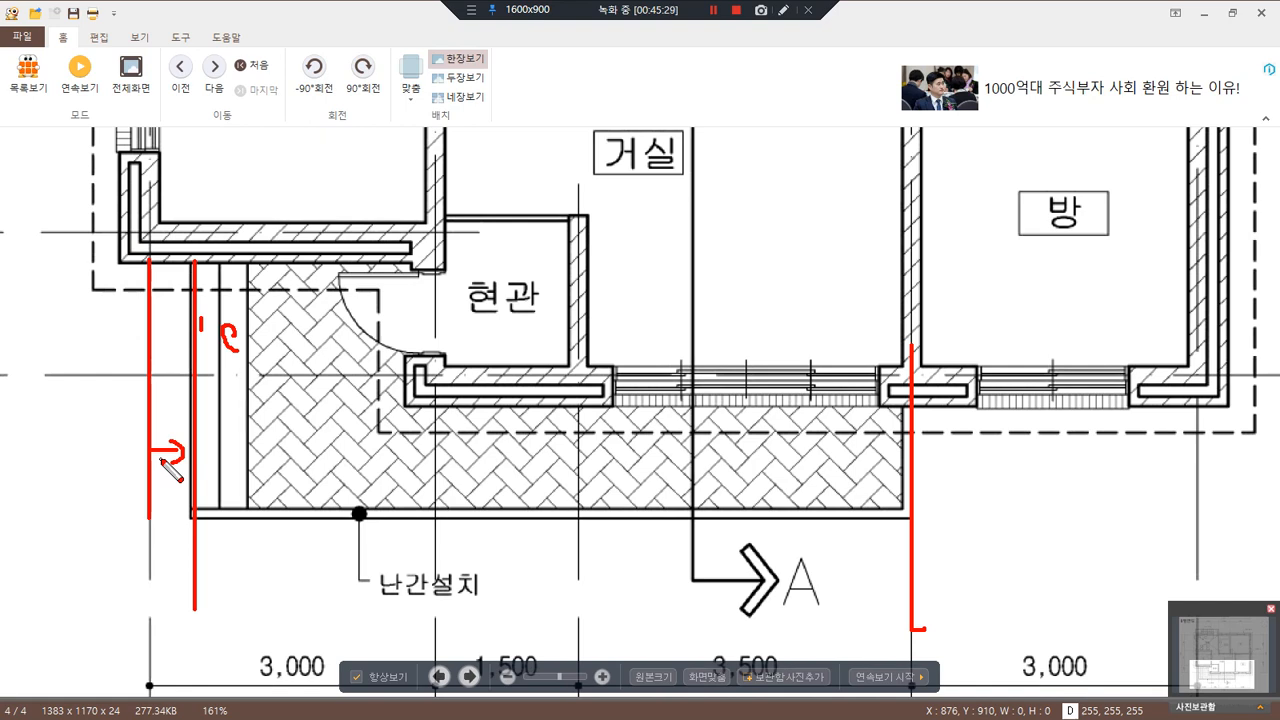
pyautogui.press('Escape')
pyautogui.hotkey('ctrl', '2')
pyautogui.moveTo(193, 264); pyautogui.dragTo(199, 630)
pyautogui.moveTo(148, 286); pyautogui.dragTo(147, 432)
pyautogui.moveTo(148, 387); pyautogui.dragTo(275, 390)
pyautogui.press('Escape')
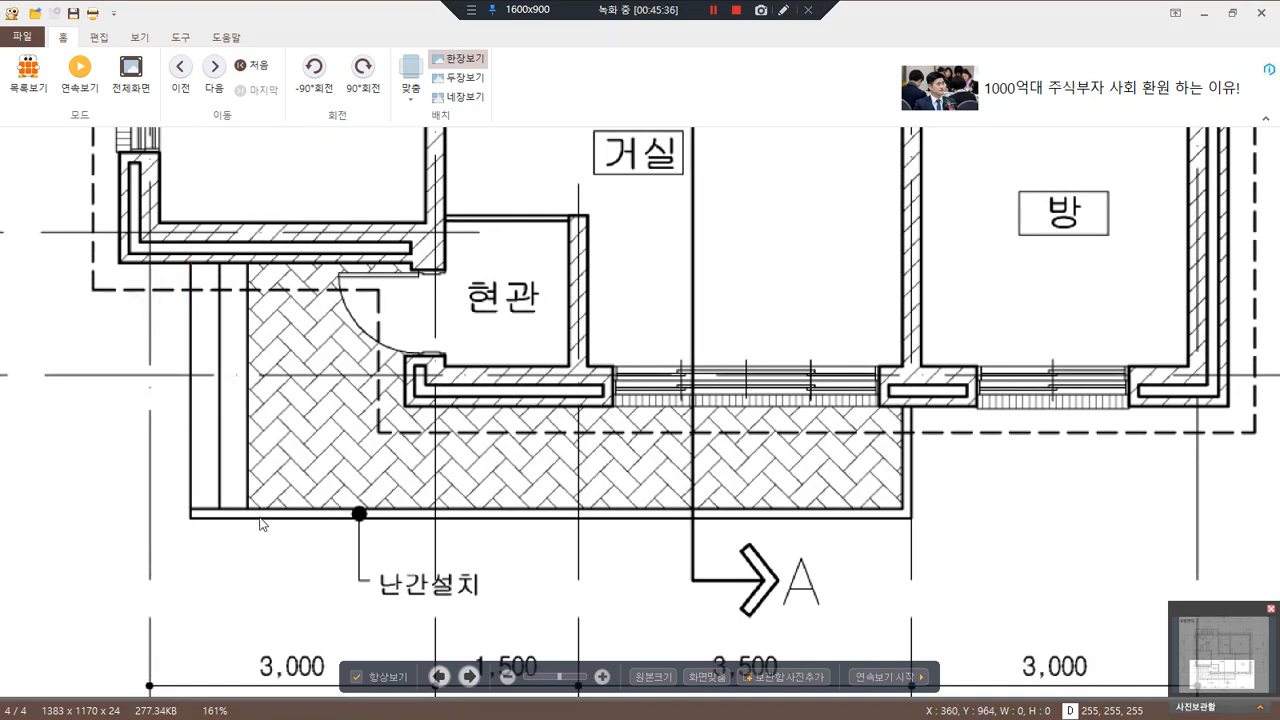
pyautogui.moveTo(120, 264)
pyautogui.mouseDown()
pyautogui.moveTo(118, 507)
pyautogui.moveTo(250, 507)
pyautogui.mouseUp()
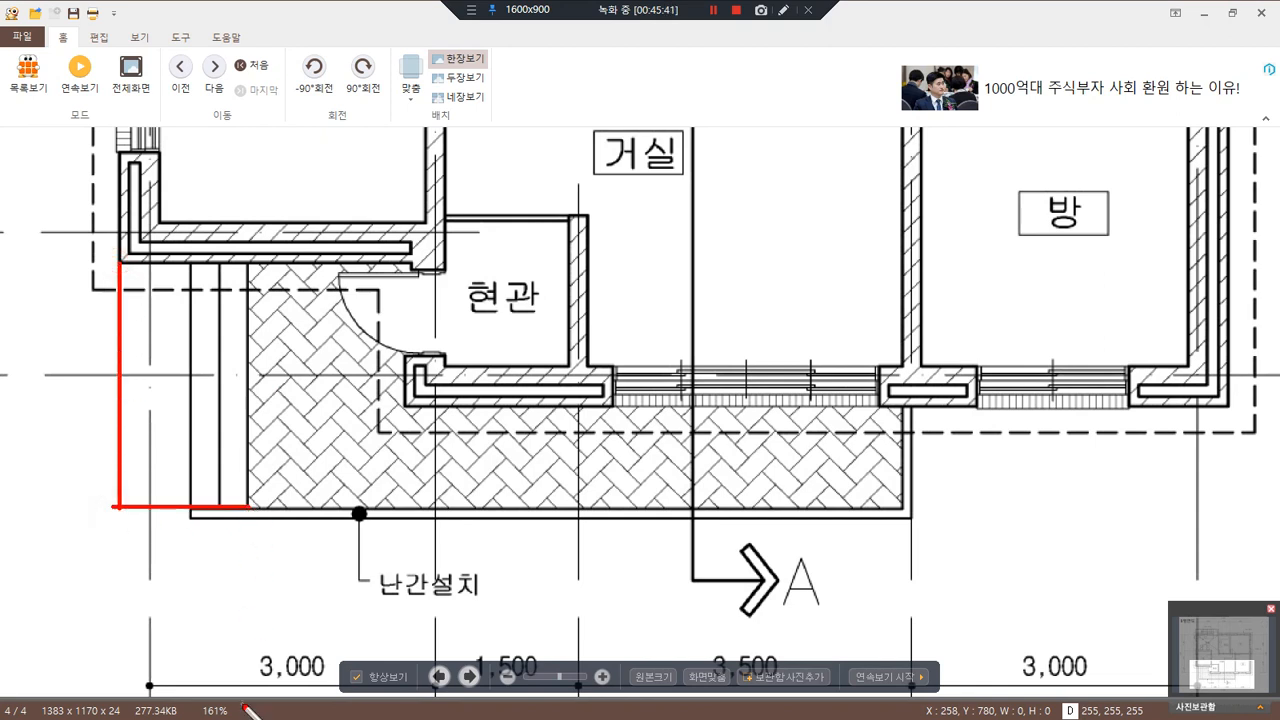
pyautogui.press('e')
pyautogui.moveTo(187, 265); pyautogui.dragTo(187, 600)
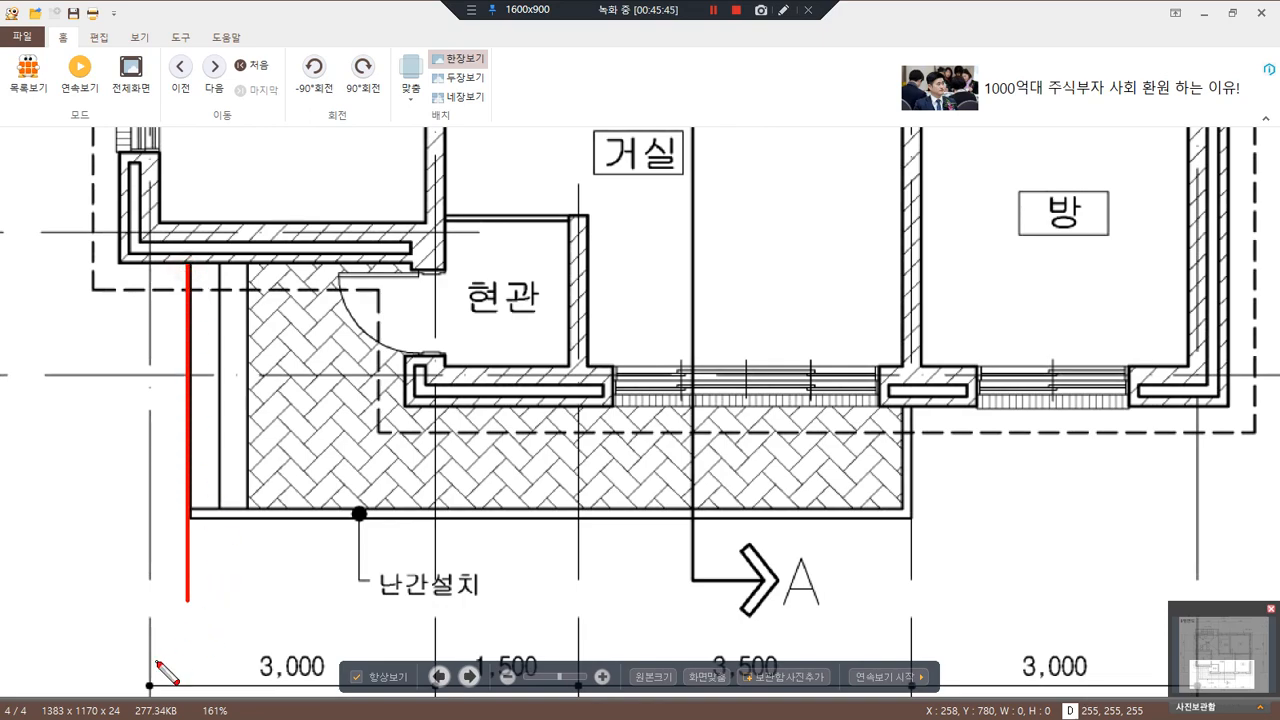
pyautogui.press('Escape')
pyautogui.moveTo(941, 5); pyautogui.dragTo(0, 209)
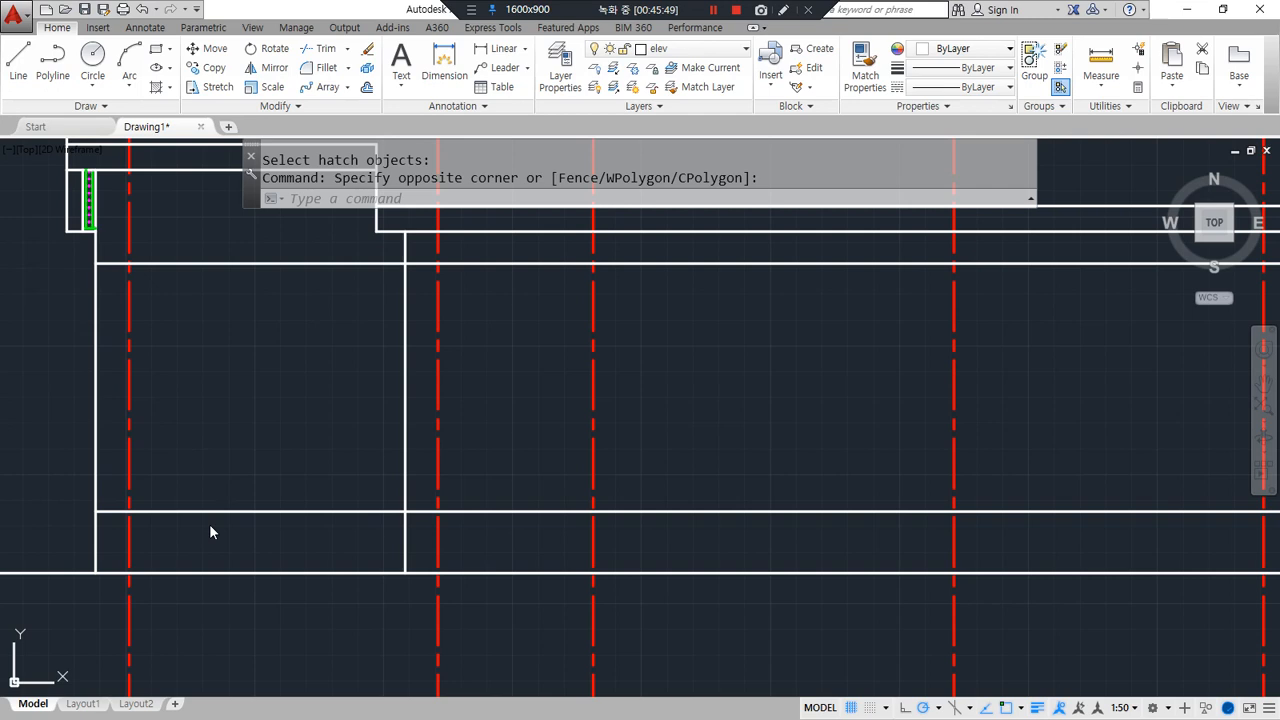
# Offset the ground line 450 upward for the porch's top edge
pyautogui.write('o')
pyautogui.press('Return')
pyautogui.write('450')
pyautogui.press('Return')
pyautogui.click(712, 572)
pyautogui.click(714, 566)
pyautogui.press('Return')
# Offset the leftmost centre line 300 to the right for the porch's left edge
pyautogui.write('O')
pyautogui.press('Return')
pyautogui.write('300')
pyautogui.press('Return')
pyautogui.click(131, 543)
pyautogui.click(178, 545)
pyautogui.press('Return')
# Match the offset centre line's properties to those of the porch's white top line
pyautogui.write('ma')
pyautogui.press('Return')
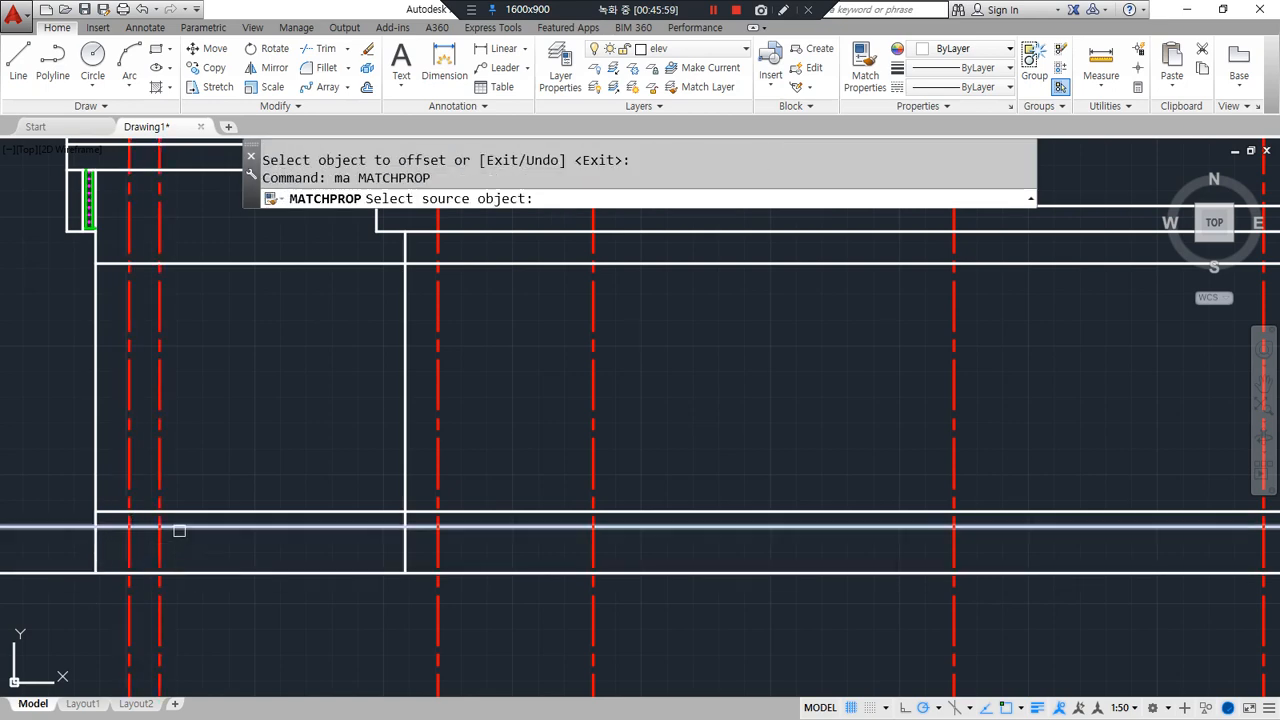
pyautogui.click(174, 528)
pyautogui.click(161, 536)
pyautogui.press('Return')
# Fillet the porch's top and left lines into a corner and trim the left line below the ground line
pyautogui.write('f')
pyautogui.press('Return')
pyautogui.click(166, 527)
pyautogui.click(160, 538)
pyautogui.write('tr')
pyautogui.press('Return')
pyautogui.click(180, 571)
pyautogui.press('Return')
pyautogui.click(164, 600)
pyautogui.press('Return')
# Draw the porch's right edge along the second centre line from the right, from the porch top down to the ground line
pyautogui.moveTo(860, 537); pyautogui.dragTo(766, 540, button='middle')
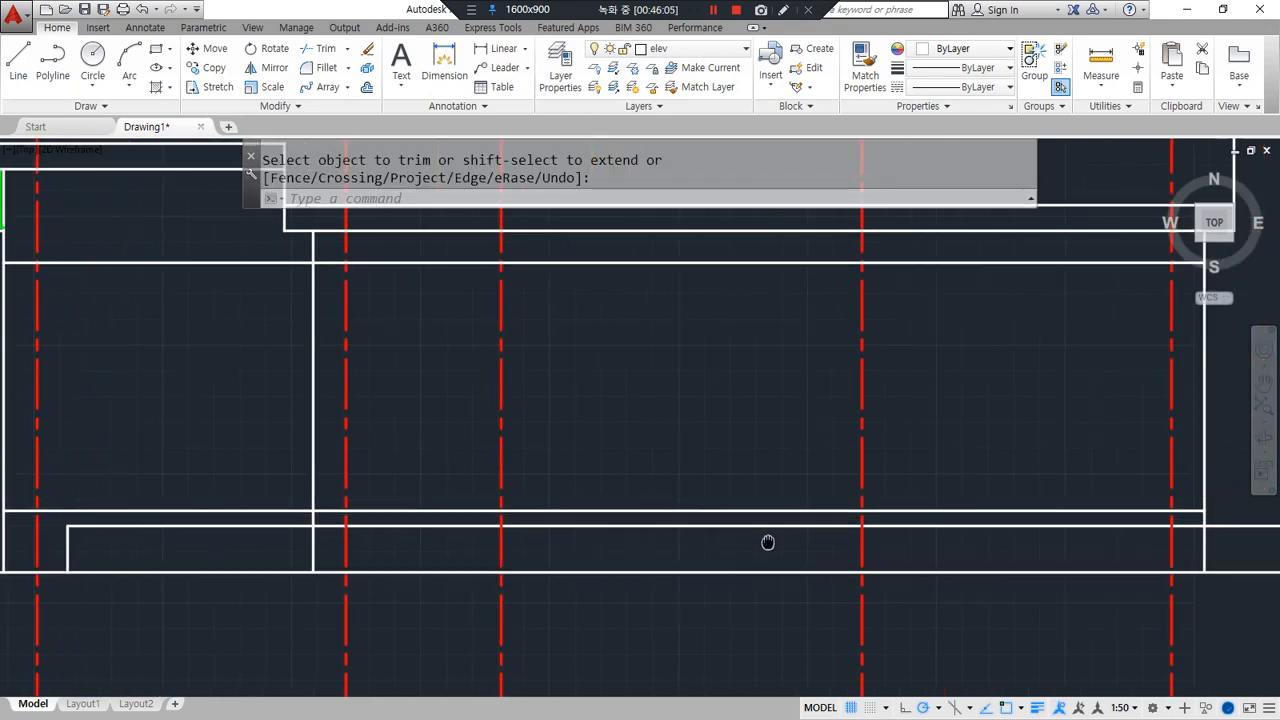
pyautogui.write('l')
pyautogui.press('Return')
pyautogui.click(862, 525)
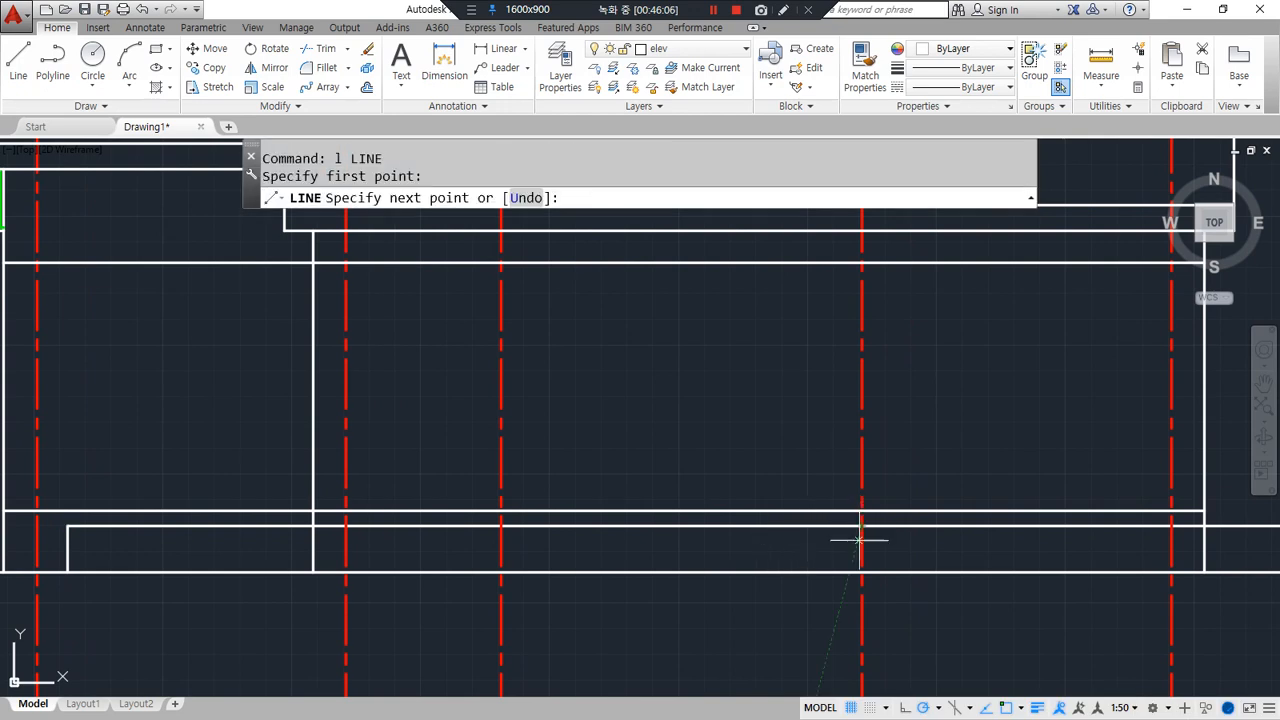
pyautogui.click(862, 572)
pyautogui.press('Return')
# Fillet the porch's right edge with its top line to form a square corner
pyautogui.write('f')
pyautogui.press('Return')
pyautogui.click(860, 543)
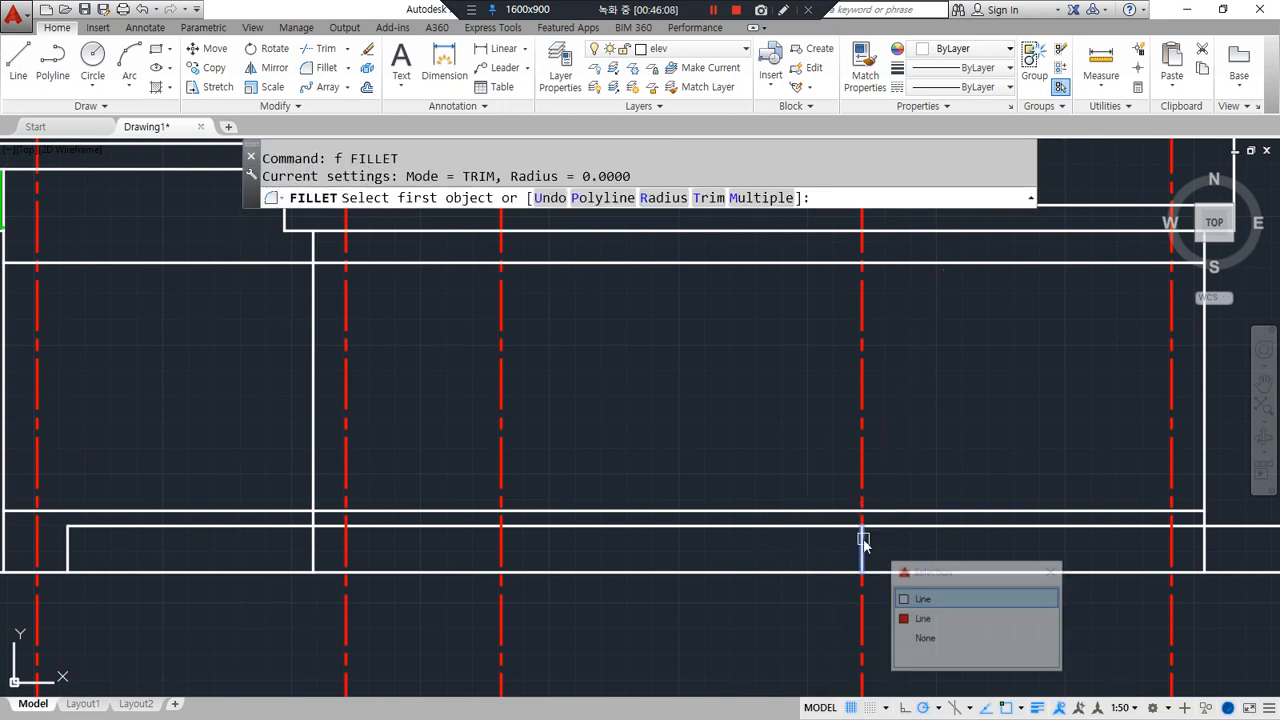
pyautogui.click(918, 600)
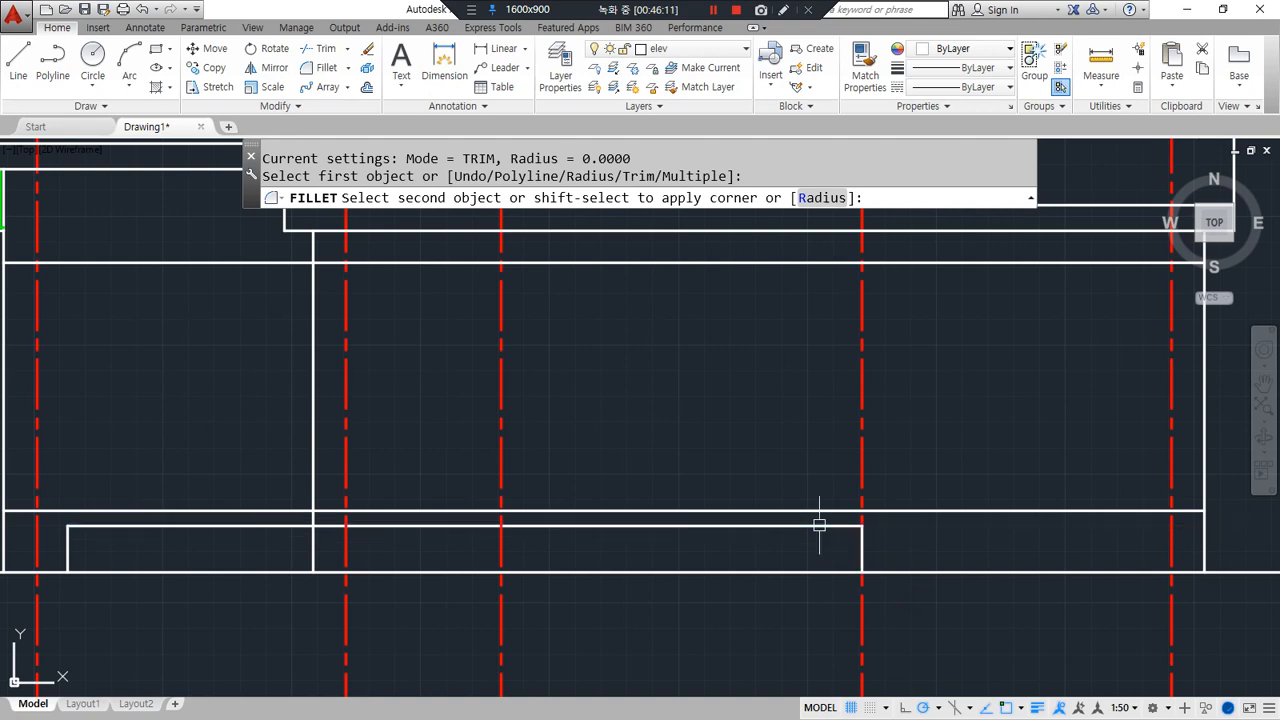
pyautogui.click(820, 525)
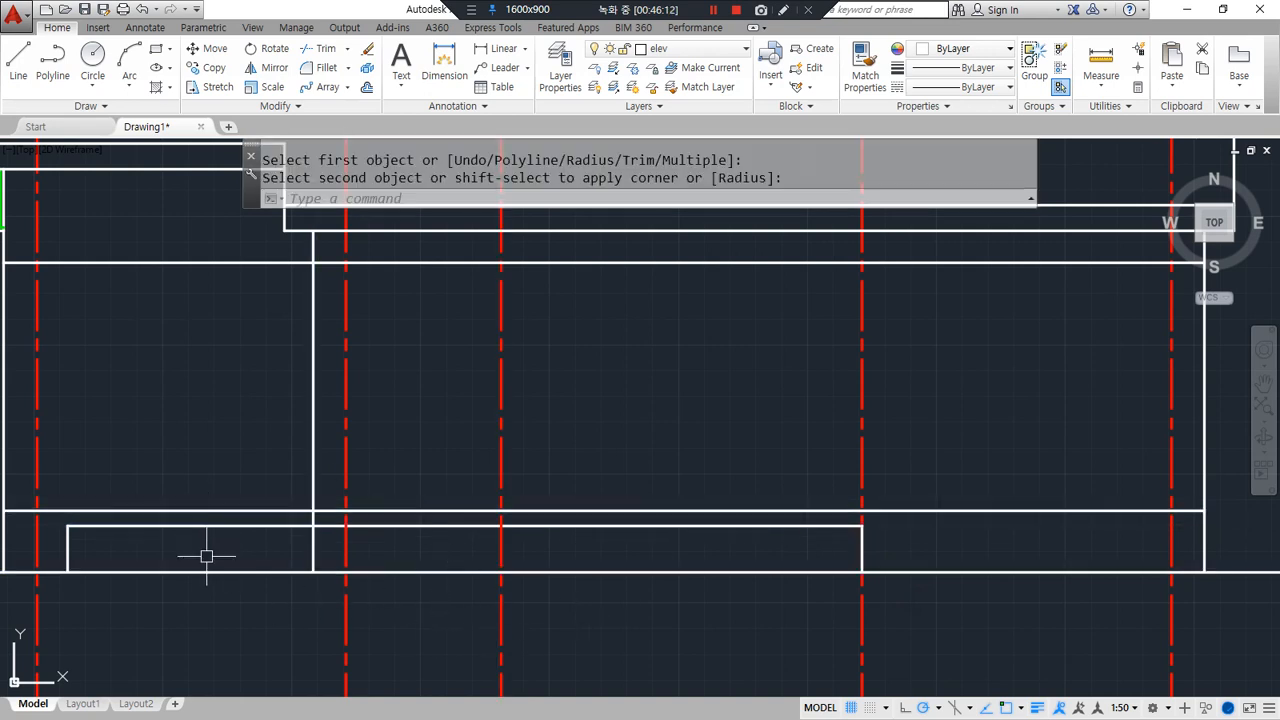
# Trim the part of the vertical wall line that lies between the porch top and the ground line
pyautogui.write('tr')
pyautogui.press('Return')
pyautogui.press('Return')
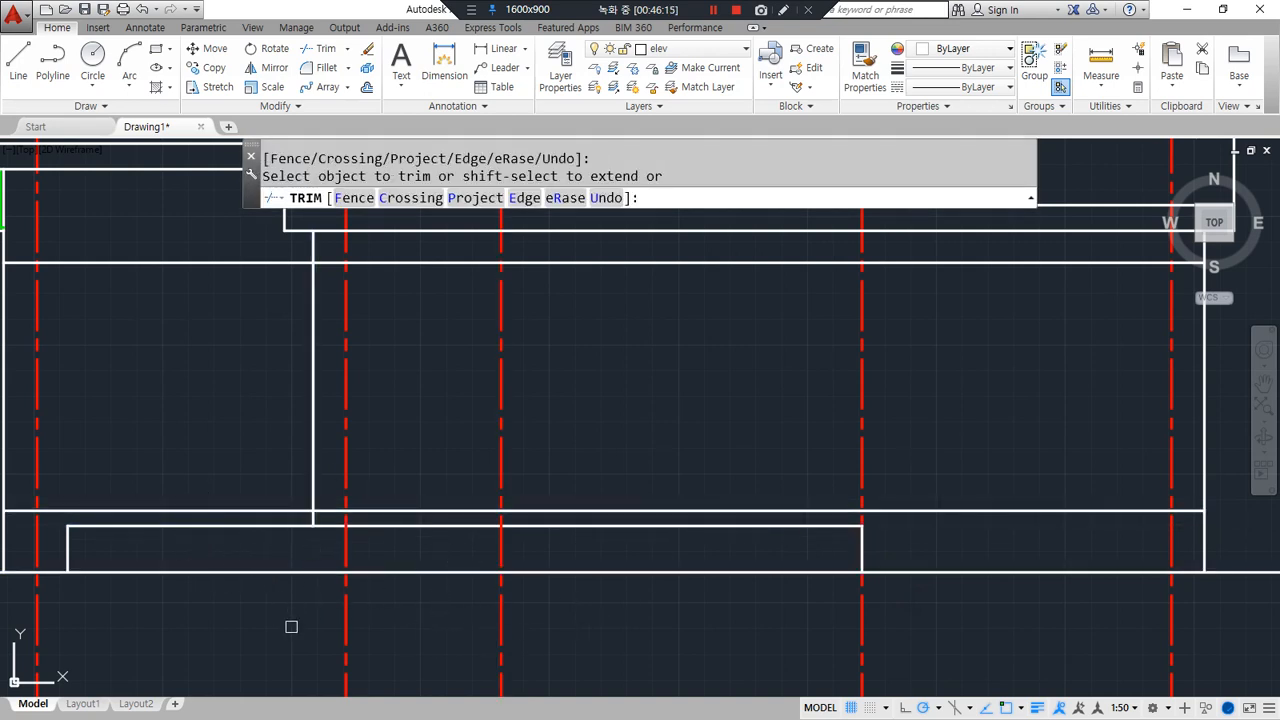
pyautogui.moveTo(316, 513); pyautogui.dragTo(319, 580)
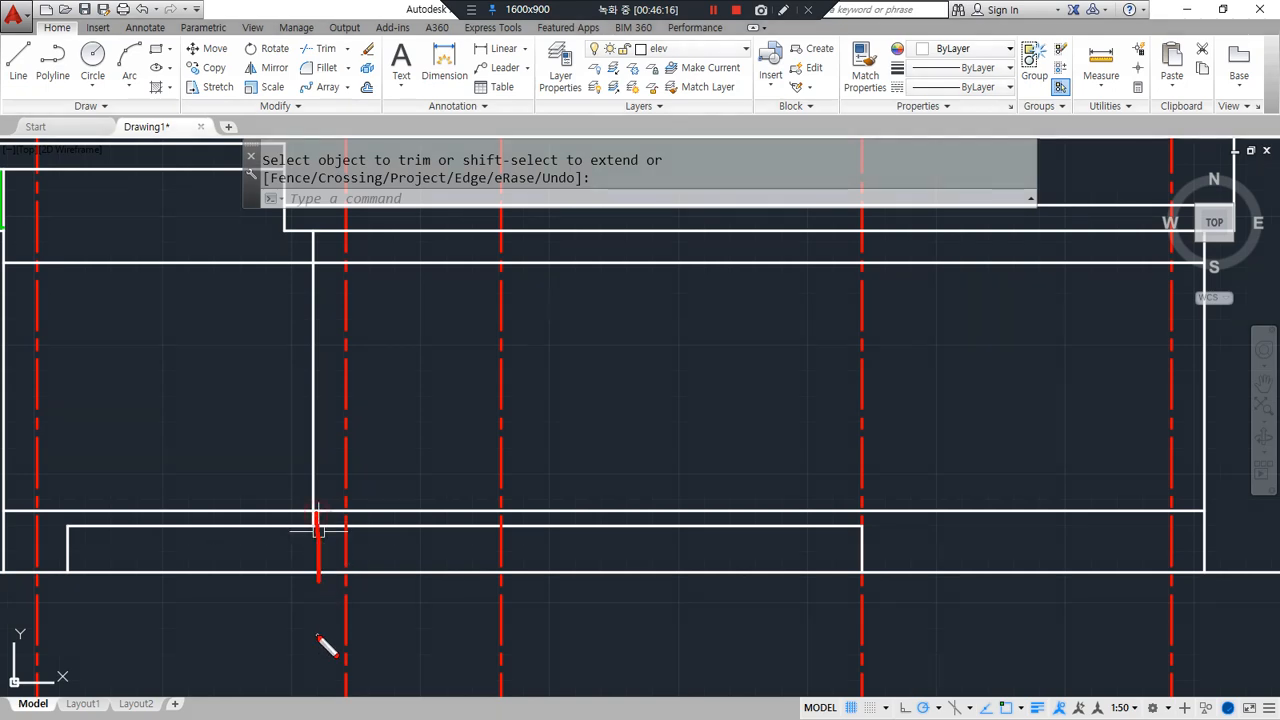
# Offset the porch's left edge 300 to the right twice for the stair risers
pyautogui.scroll(3, 240, 585)
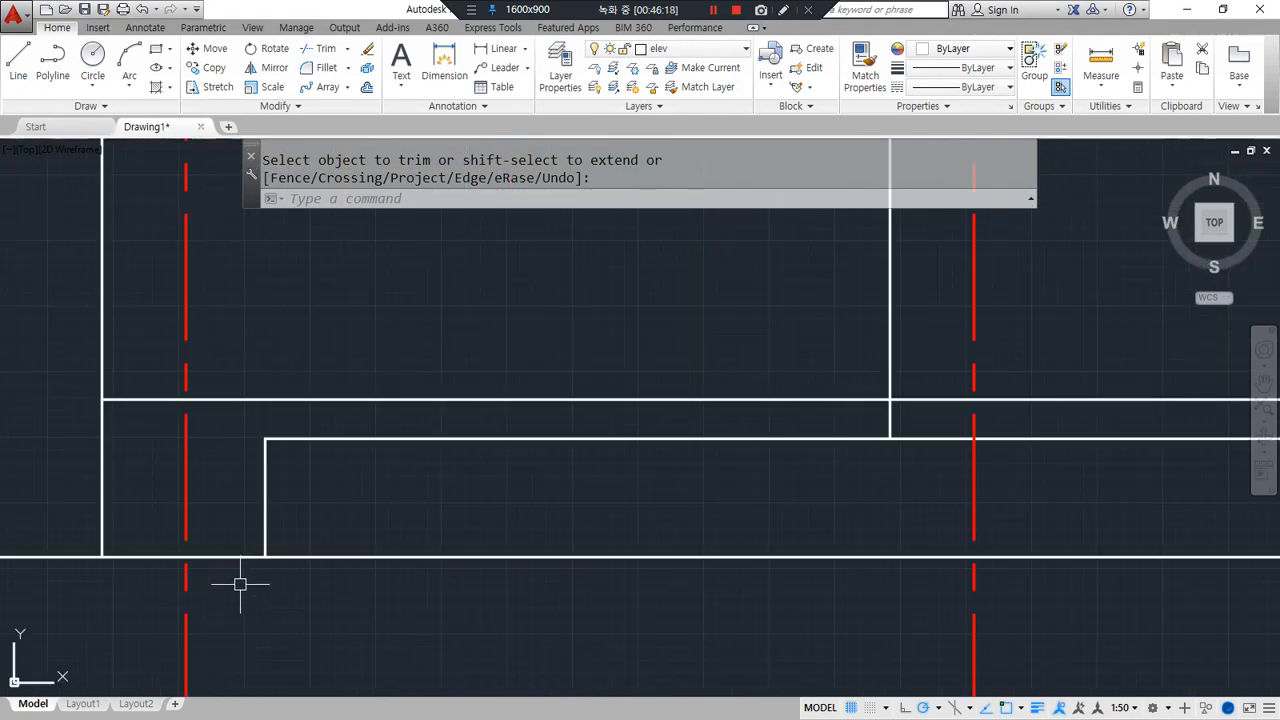
pyautogui.press('Escape')
pyautogui.write('o')
pyautogui.press('Return')
pyautogui.write('300')
pyautogui.press('Return')
pyautogui.click(265, 521)
pyautogui.click(365, 510)
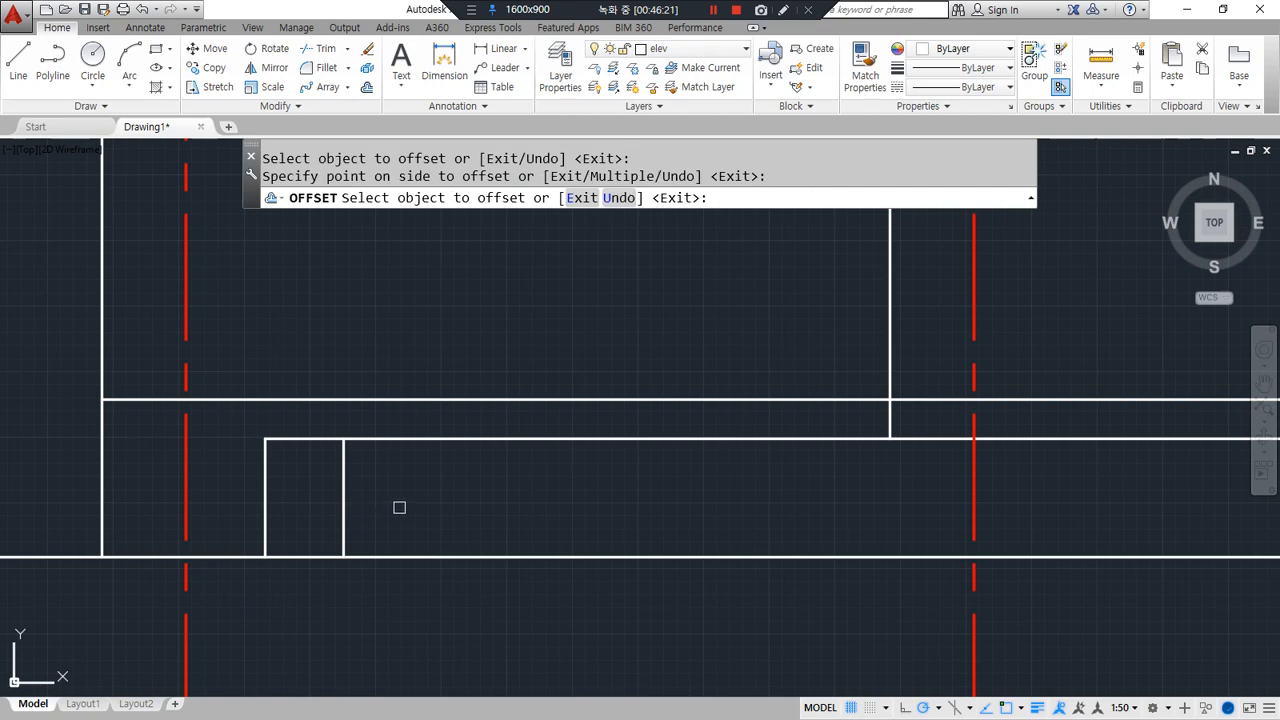
pyautogui.click(343, 515)
pyautogui.click(434, 511)
pyautogui.press('Return')
# Offset the porch's top line 150 downward twice for the stair treads
pyautogui.write('o')
pyautogui.press('Return')
pyautogui.write('15')
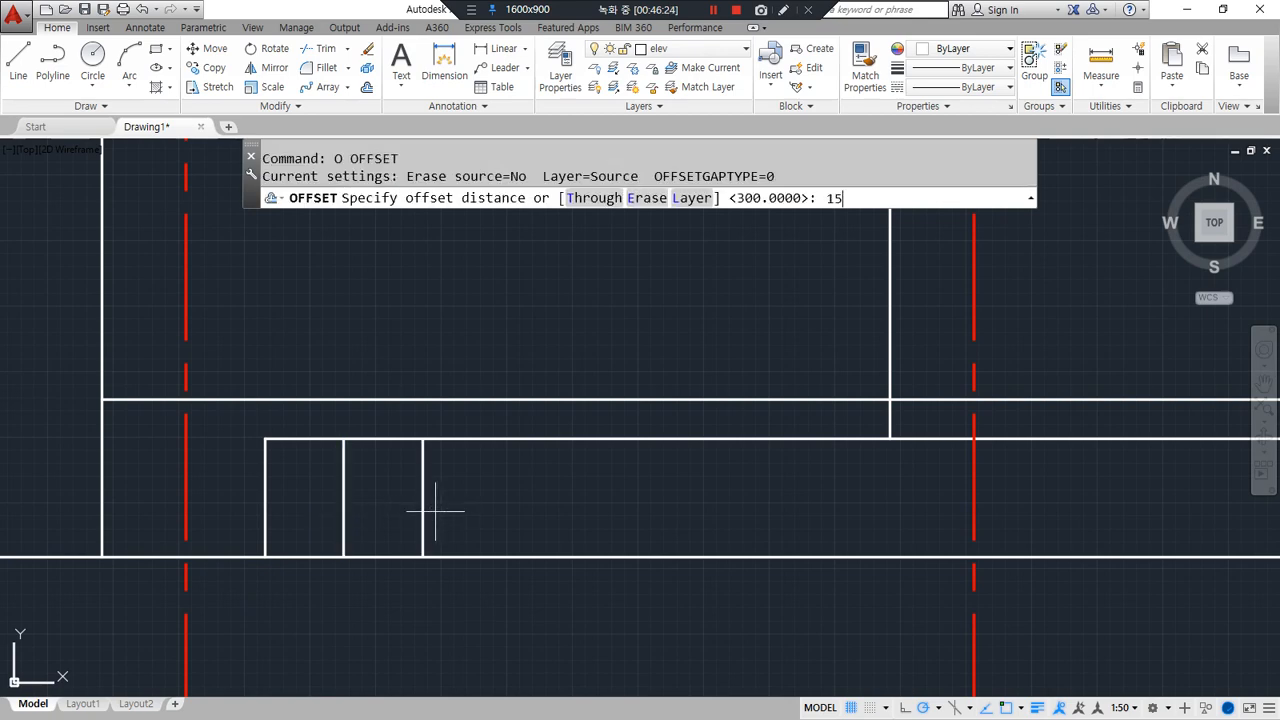
pyautogui.press('Return')
pyautogui.click(469, 439)
pyautogui.click(474, 490)
pyautogui.click(472, 479)
pyautogui.click(467, 517)
pyautogui.press('Return')
# Fillet the tread and riser lines at their corners to form three stair steps at the porch's left end
pyautogui.write('f')
pyautogui.press('Return')
pyautogui.click(451, 439)
pyautogui.click(423, 457)
pyautogui.press('Return')
pyautogui.click(423, 462)
pyautogui.click(375, 478)
pyautogui.press('Return')
pyautogui.click(361, 477)
pyautogui.click(343, 493)
pyautogui.press('Return')
pyautogui.click(343, 496)
pyautogui.click(304, 518)
pyautogui.press('Return')
pyautogui.click(277, 518)
pyautogui.click(265, 535)
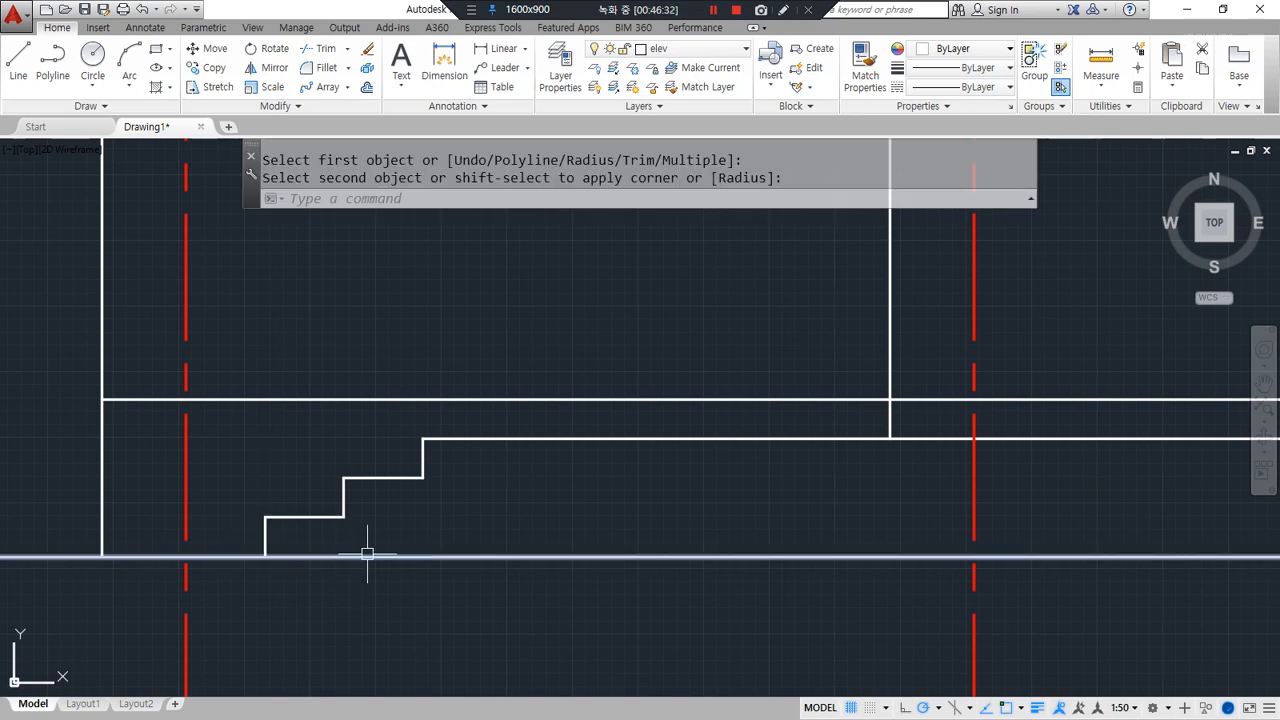
pyautogui.moveTo(307, 553); pyautogui.dragTo(220, 548, button='middle')
pyautogui.moveTo(179, 550)
pyautogui.mouseDown()
pyautogui.moveTo(363, 446)
pyautogui.moveTo(1001, 428)
pyautogui.mouseUp()
pyautogui.press('Escape')
pyautogui.hotkey('ctrl', 'alt', 'd')
pyautogui.press('Escape')
pyautogui.scroll(-4, 1018, 449)
pyautogui.moveTo(1018, 449); pyautogui.dragTo(510, 454, button='middle')
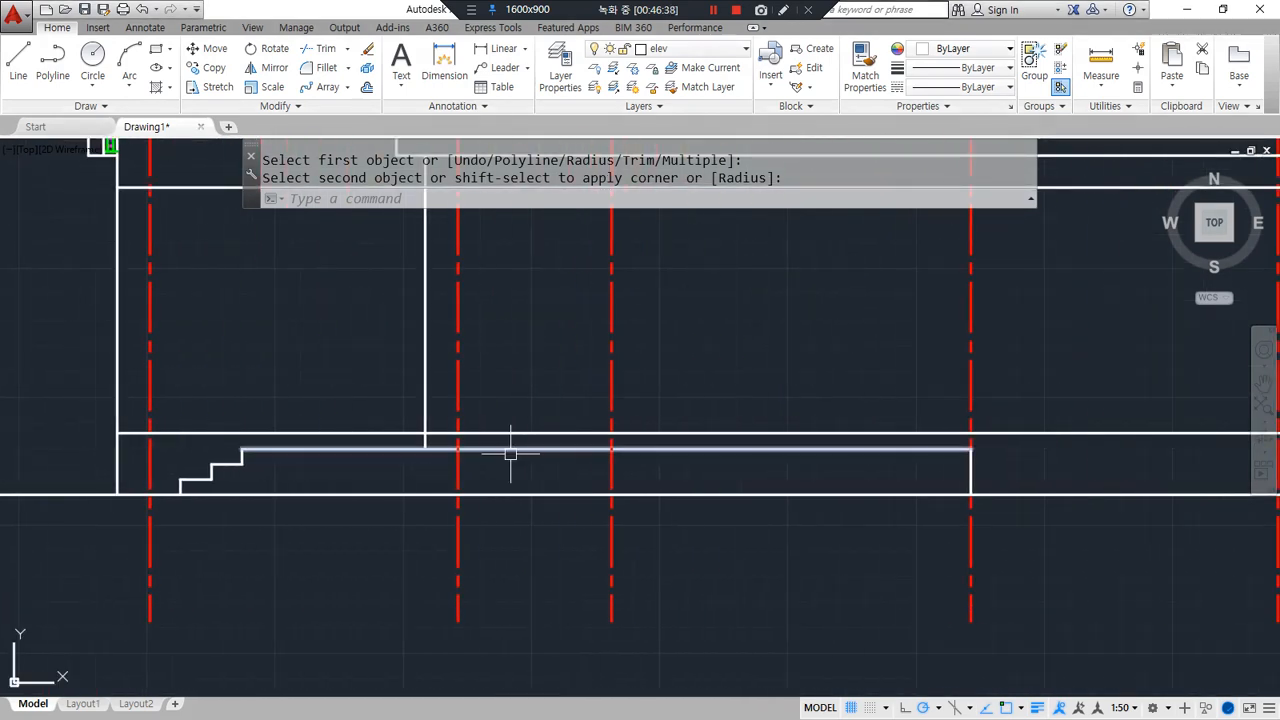
pyautogui.scroll(2, 449, 477)
pyautogui.scroll(-2, 442, 481)
pyautogui.moveTo(443, 482); pyautogui.dragTo(442, 492, button='middle')
pyautogui.click(713, 11)
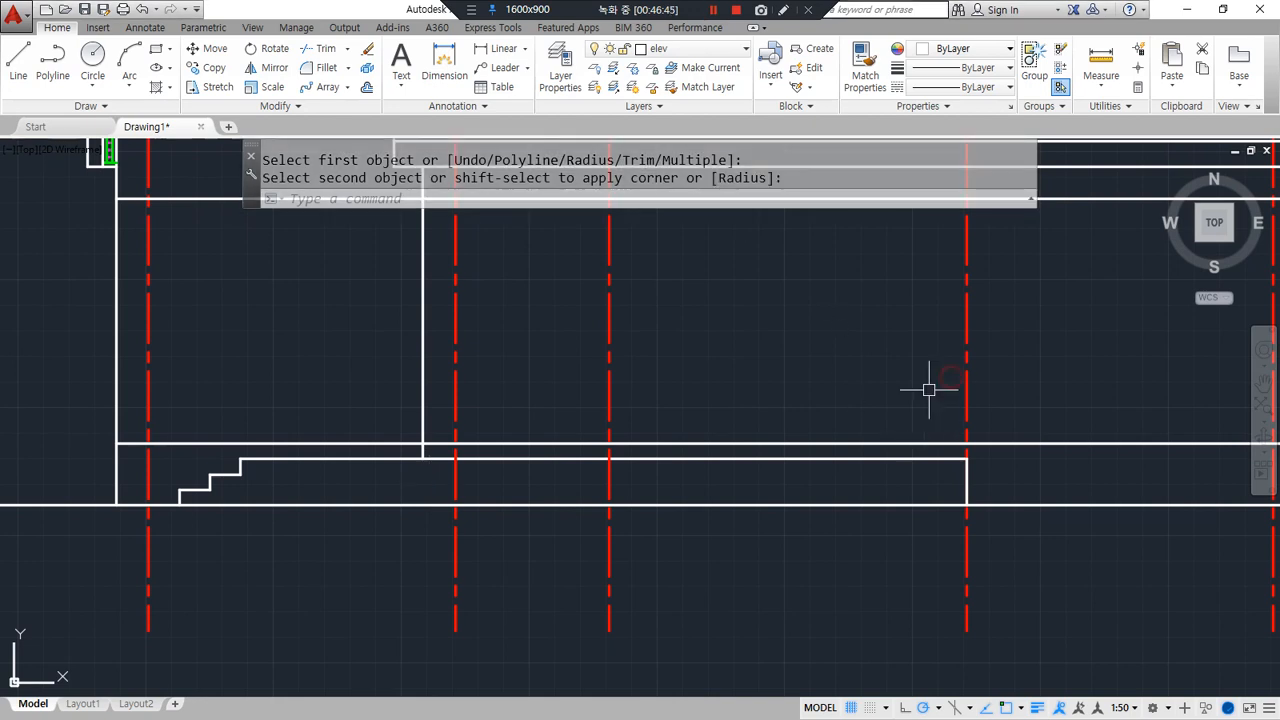
pyautogui.moveTo(945, 358)
pyautogui.mouseDown()
pyautogui.moveTo(246, 358)
pyautogui.moveTo(172, 411)
pyautogui.mouseUp()
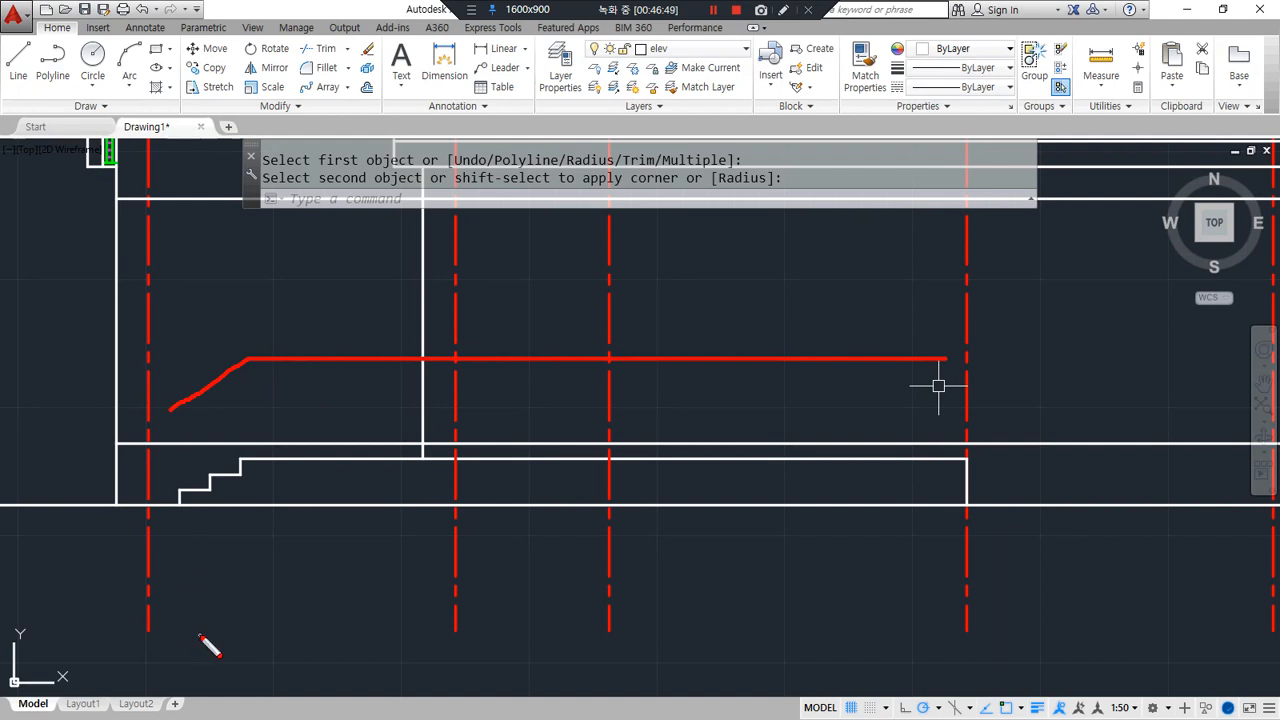
pyautogui.moveTo(754, 459); pyautogui.dragTo(480, 563, button='middle')
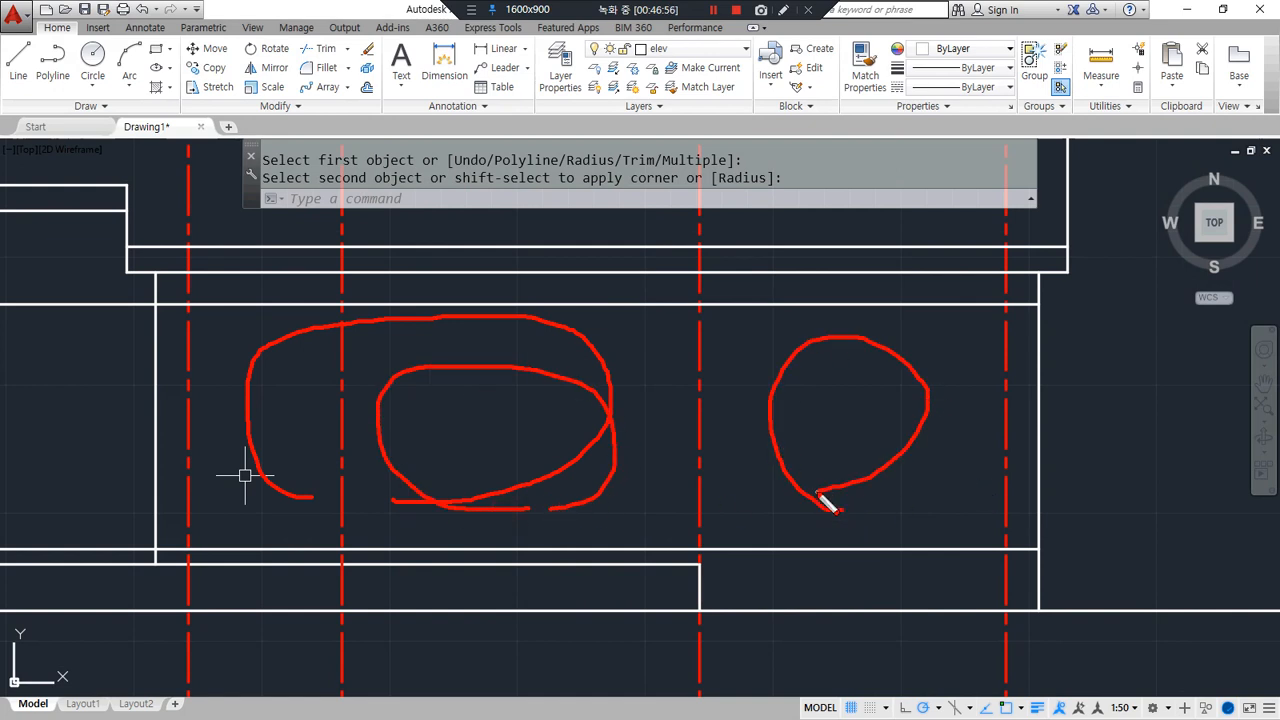
# Draw a helper line along the horizontal line below the eaves, between the two middle red grid lines
pyautogui.press('Escape')
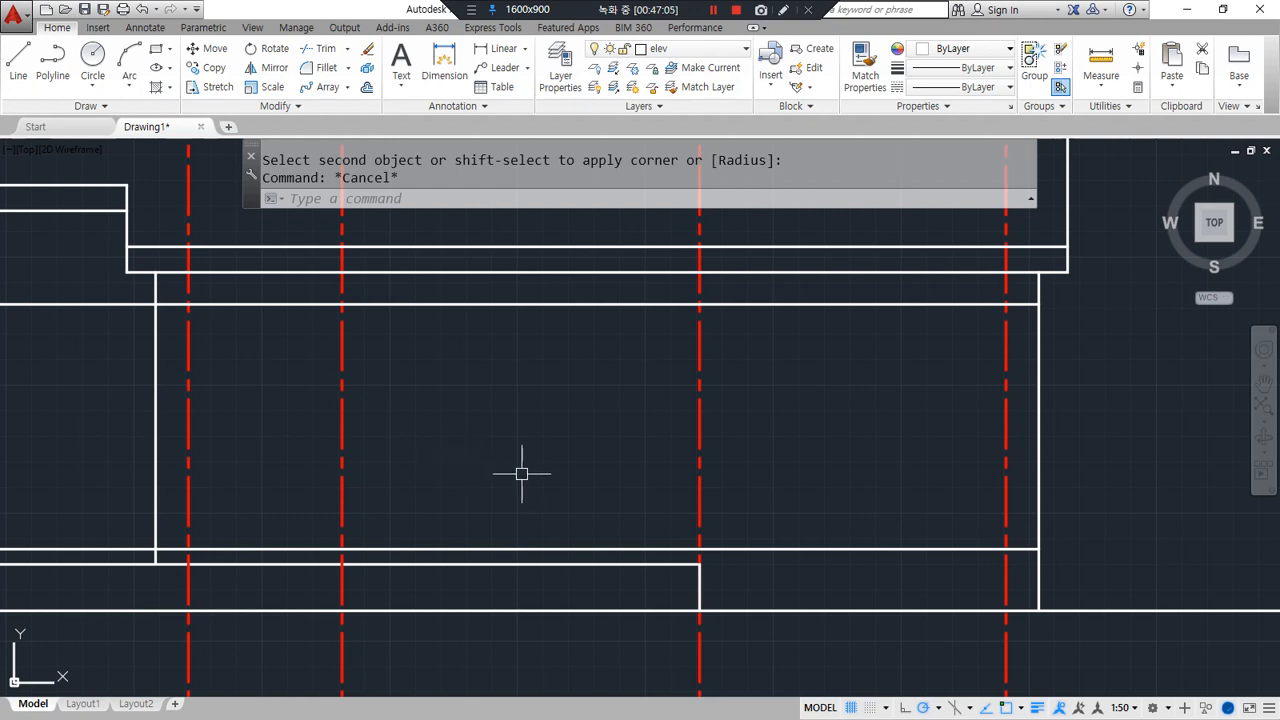
pyautogui.moveTo(503, 470); pyautogui.dragTo(444, 507, button='middle')
pyautogui.write('l')
pyautogui.press('Return')
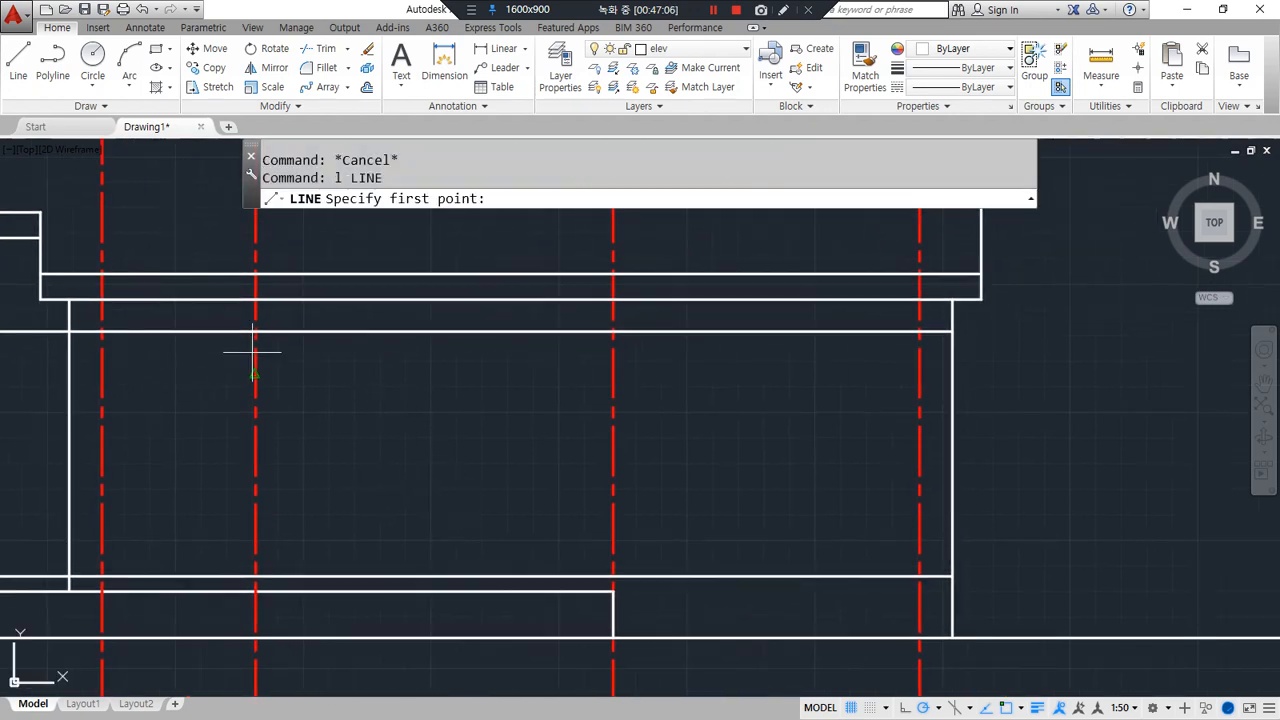
pyautogui.click(255, 330)
pyautogui.click(612, 330)
pyautogui.press('Return')
# Draw a 2400 by 2400 rectangle for the window in the wall between the two middle grid lines
pyautogui.write('rec')
pyautogui.press('Return')
pyautogui.click(306, 524)
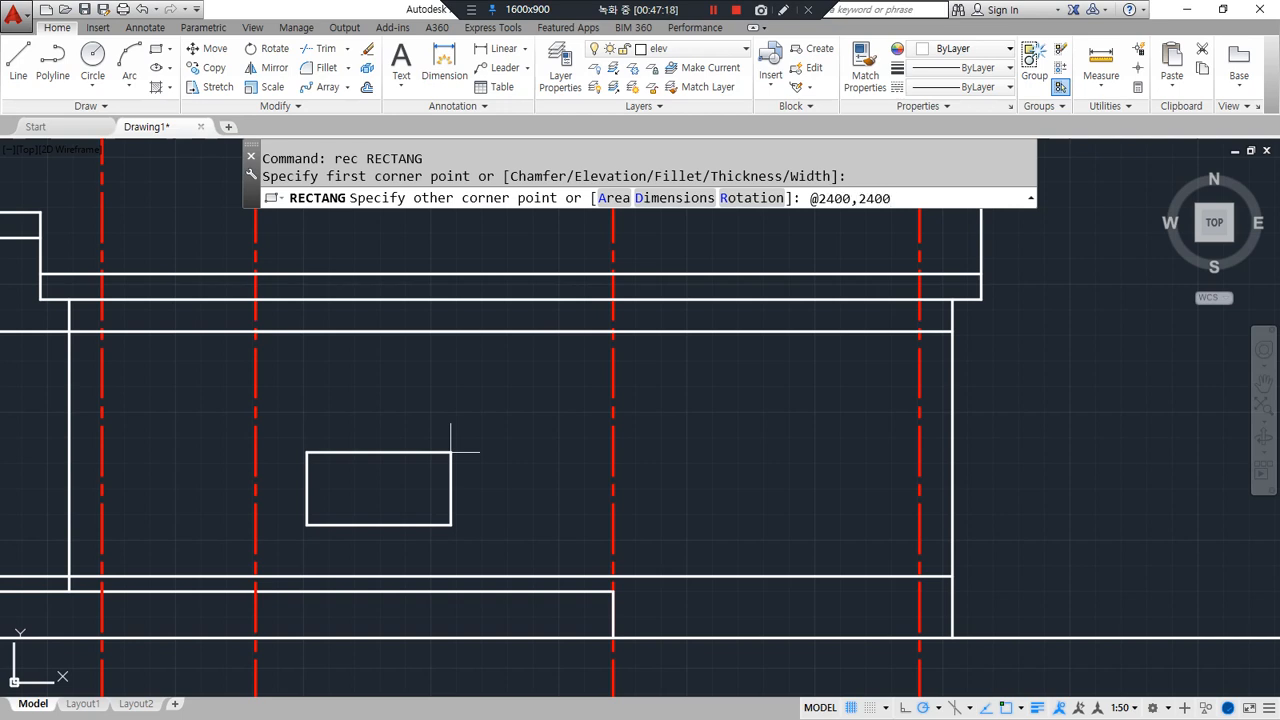
pyautogui.press('Return')
# Move the 2400 square by the midpoint of its top edge to the midpoint of the helper line
pyautogui.write('m')
pyautogui.press('Return')
pyautogui.click(552, 423)
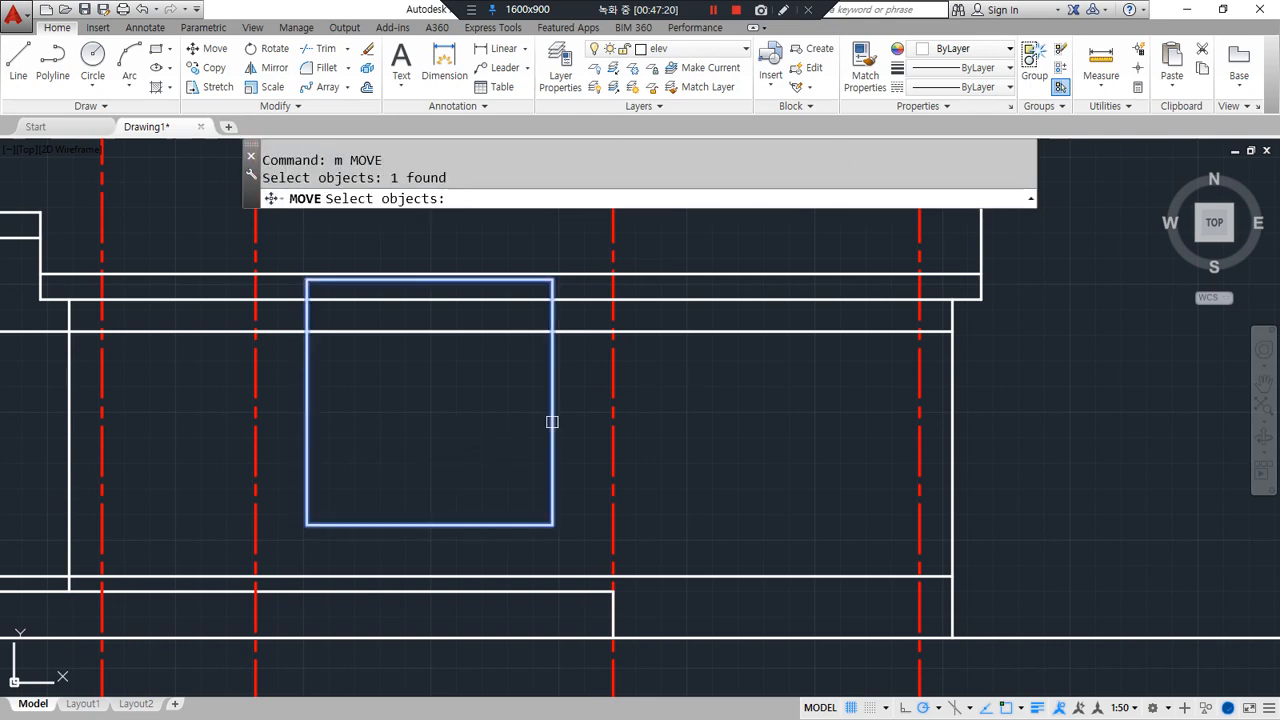
pyautogui.press('Return')
pyautogui.click(430, 281)
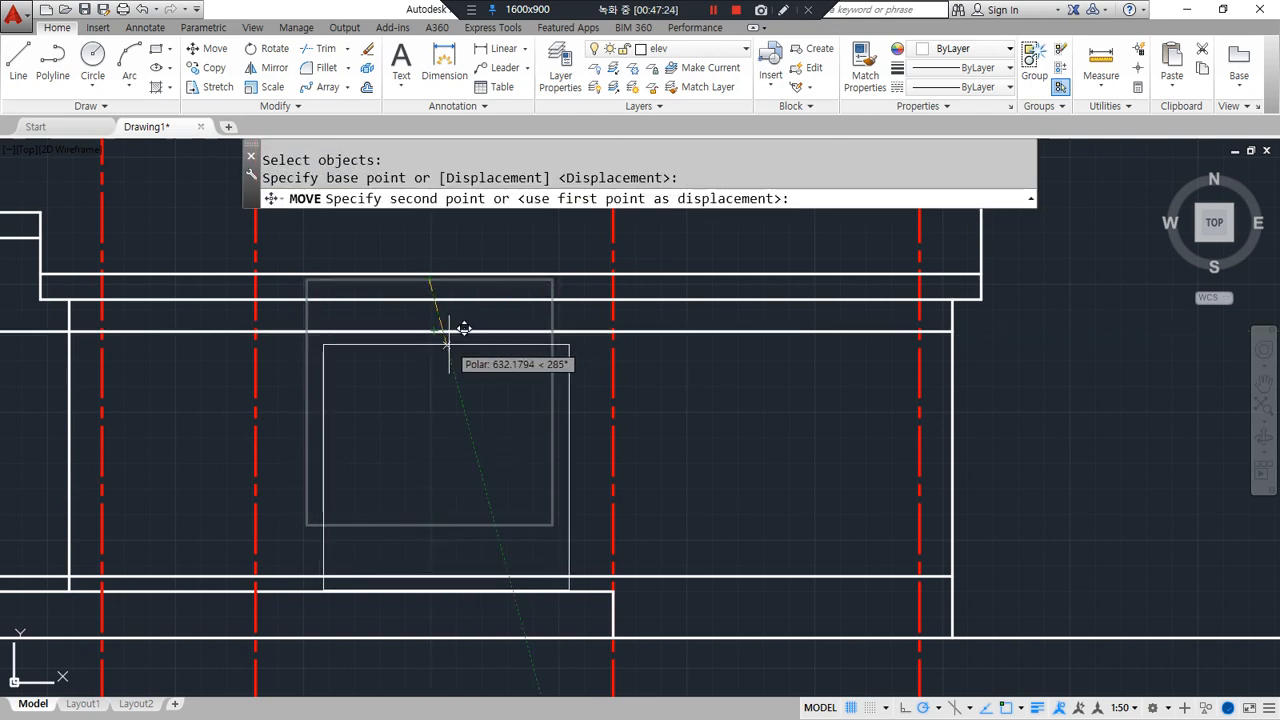
pyautogui.write('mid')
pyautogui.press('Return')
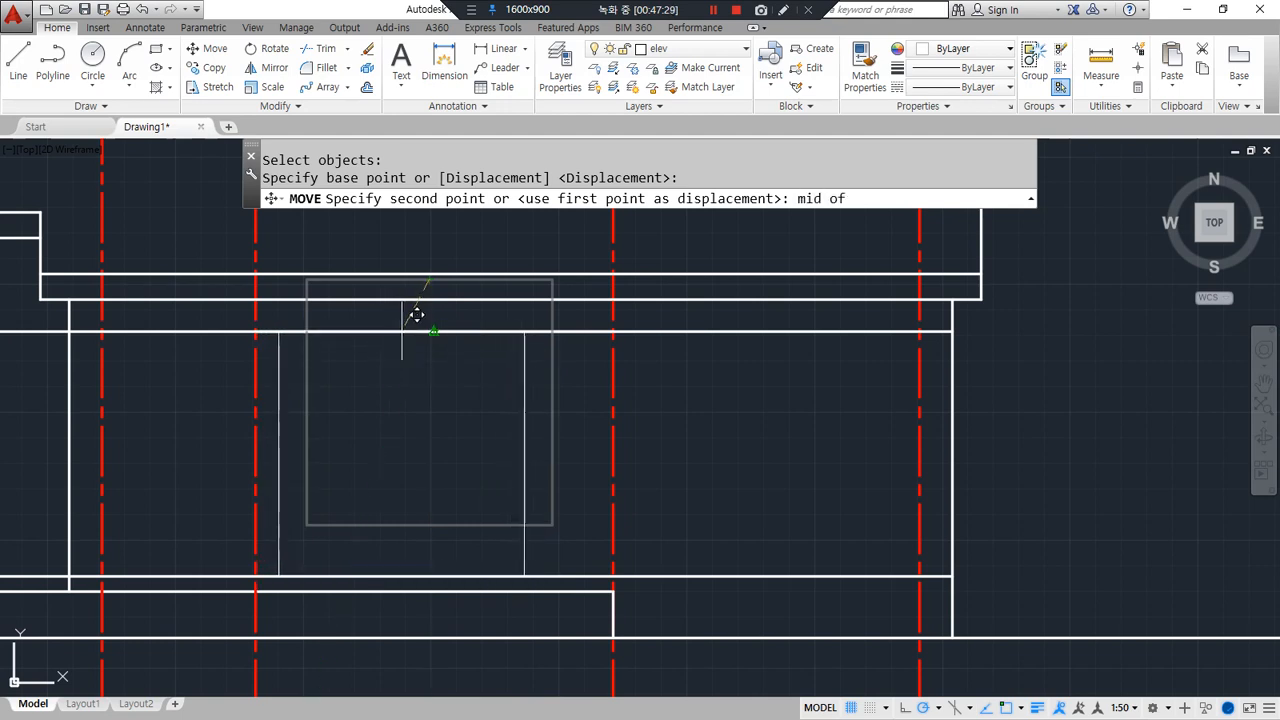
pyautogui.click(408, 322)
pyautogui.press('Escape')
# Erase the helper line along the top of the window opening
pyautogui.click(206, 311)
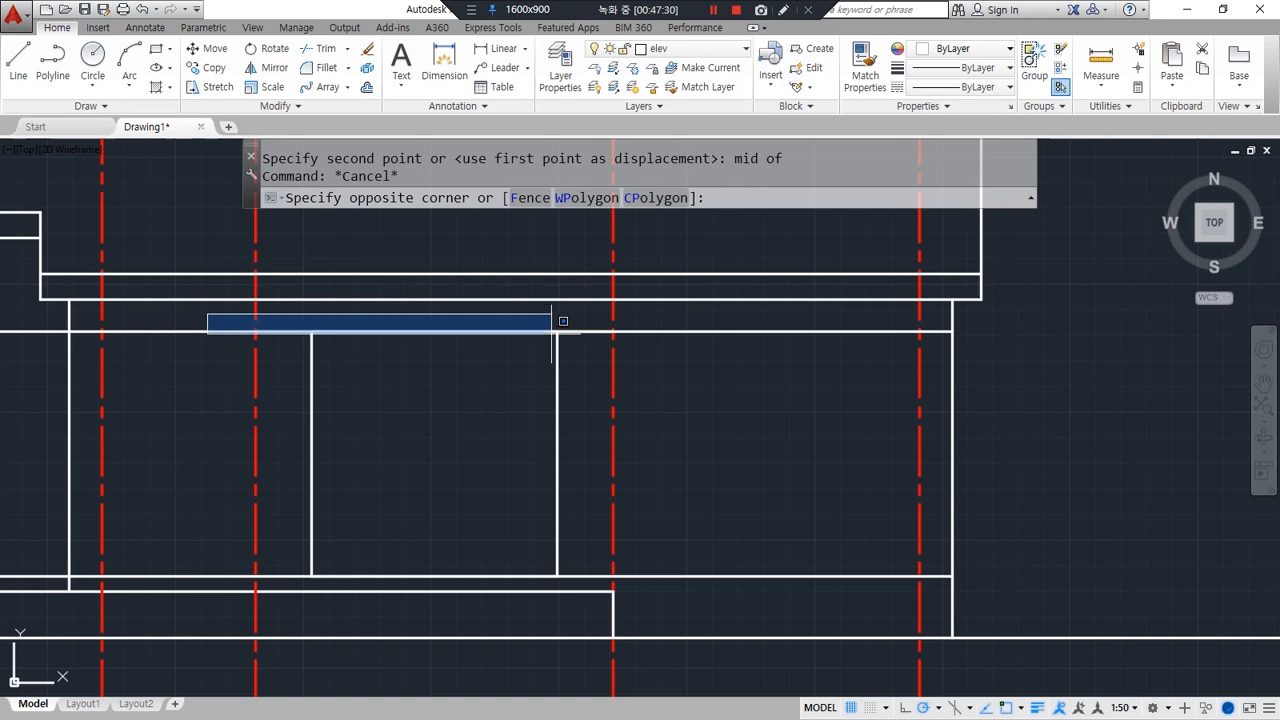
pyautogui.click(658, 345)
pyautogui.write('e')
pyautogui.press('Return')
# Offset the window rectangle 45 inward to form its frame
pyautogui.scroll(2, 468, 462)
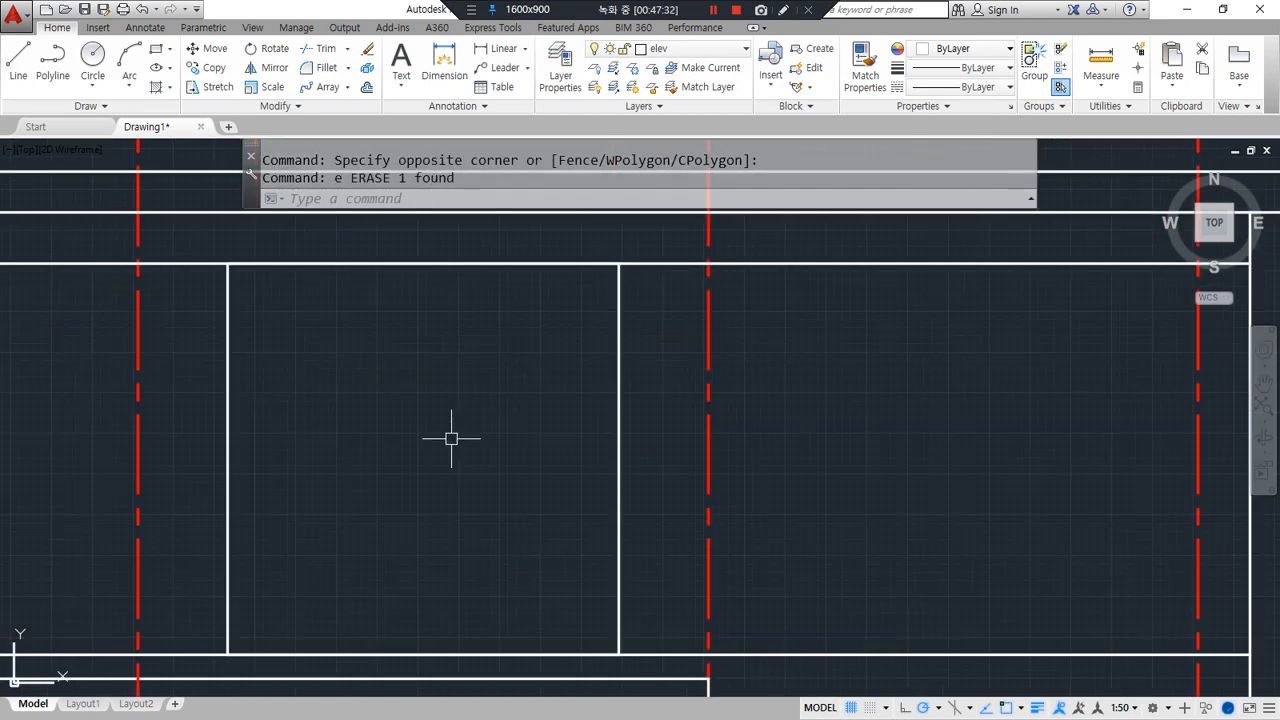
pyautogui.write('o')
pyautogui.press('Return')
pyautogui.write('4')
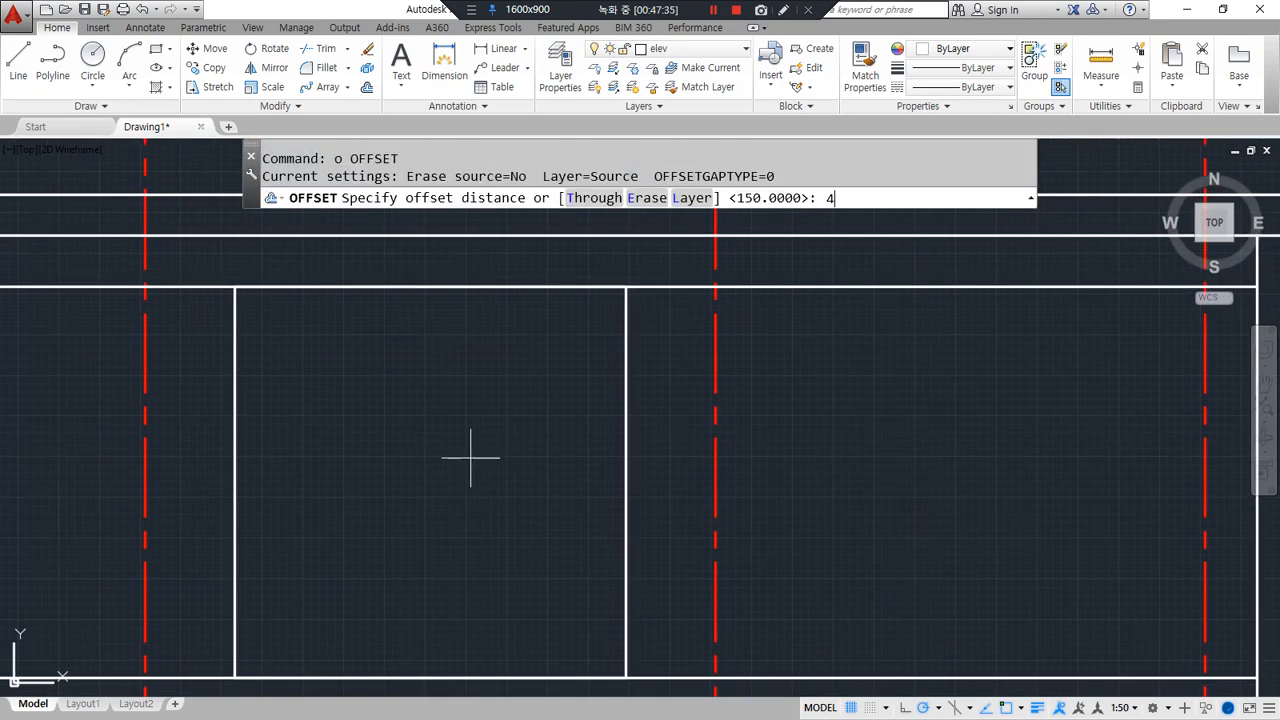
pyautogui.press('Return')
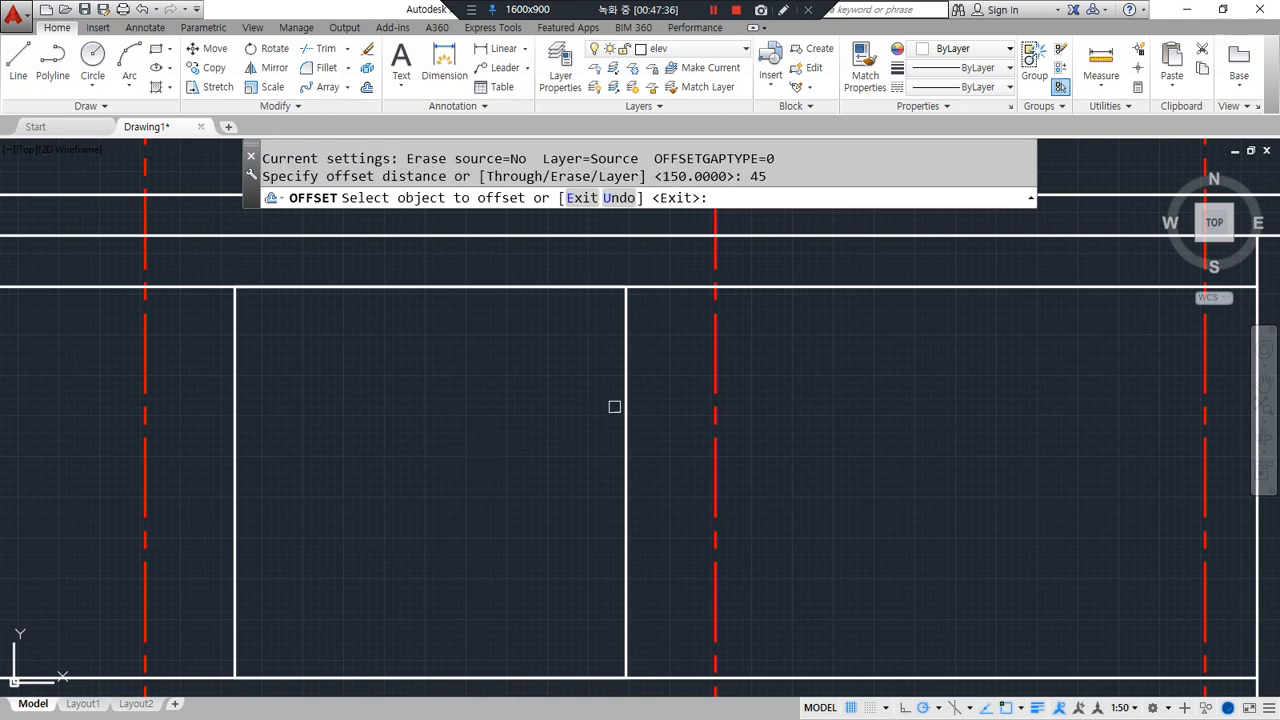
pyautogui.click(624, 406)
pyautogui.click(526, 427)
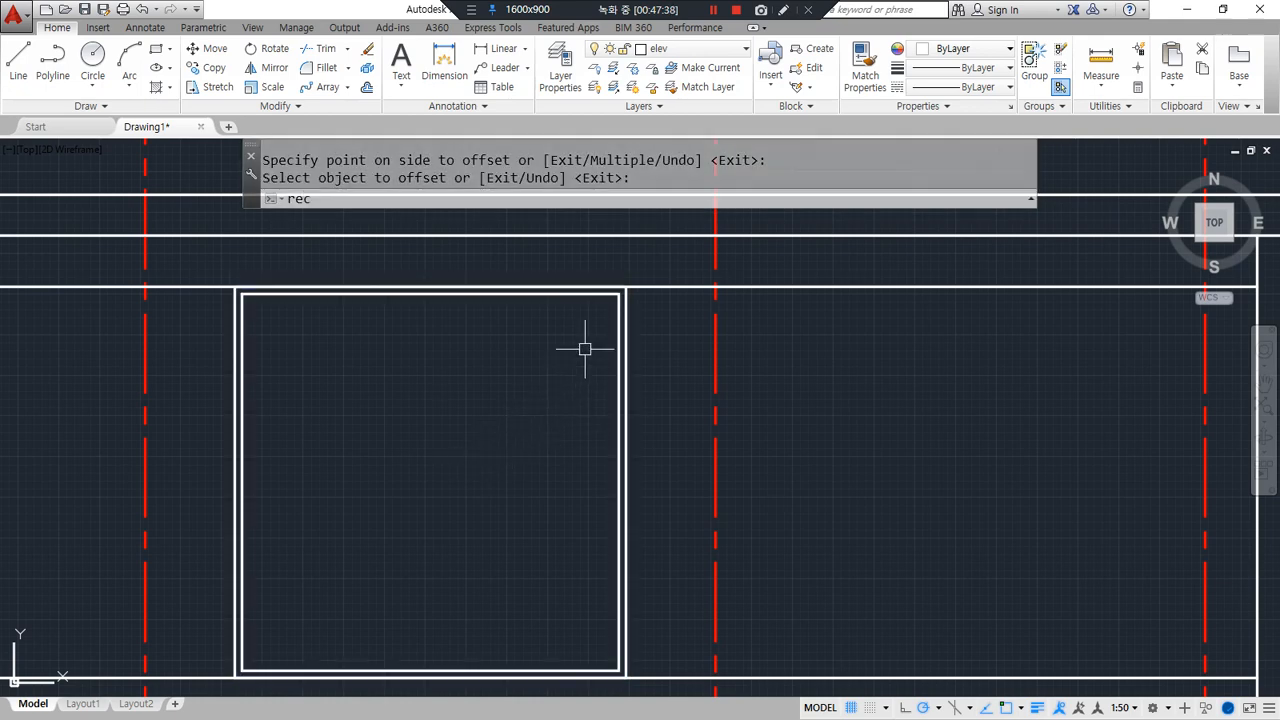
# Draw a rectangle for the right sash from the inner frame's upper-right corner to the midpoint of its bottom edge
pyautogui.press('Return')
pyautogui.click(617, 294)
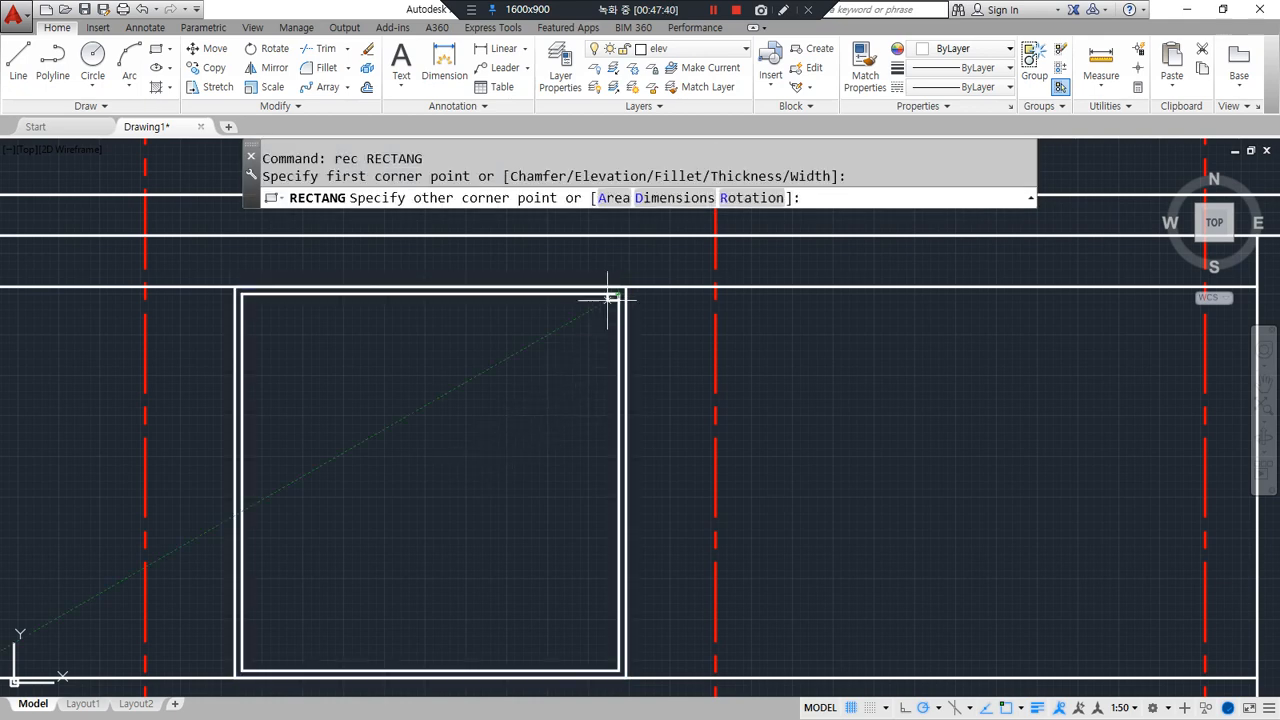
pyautogui.click(430, 670)
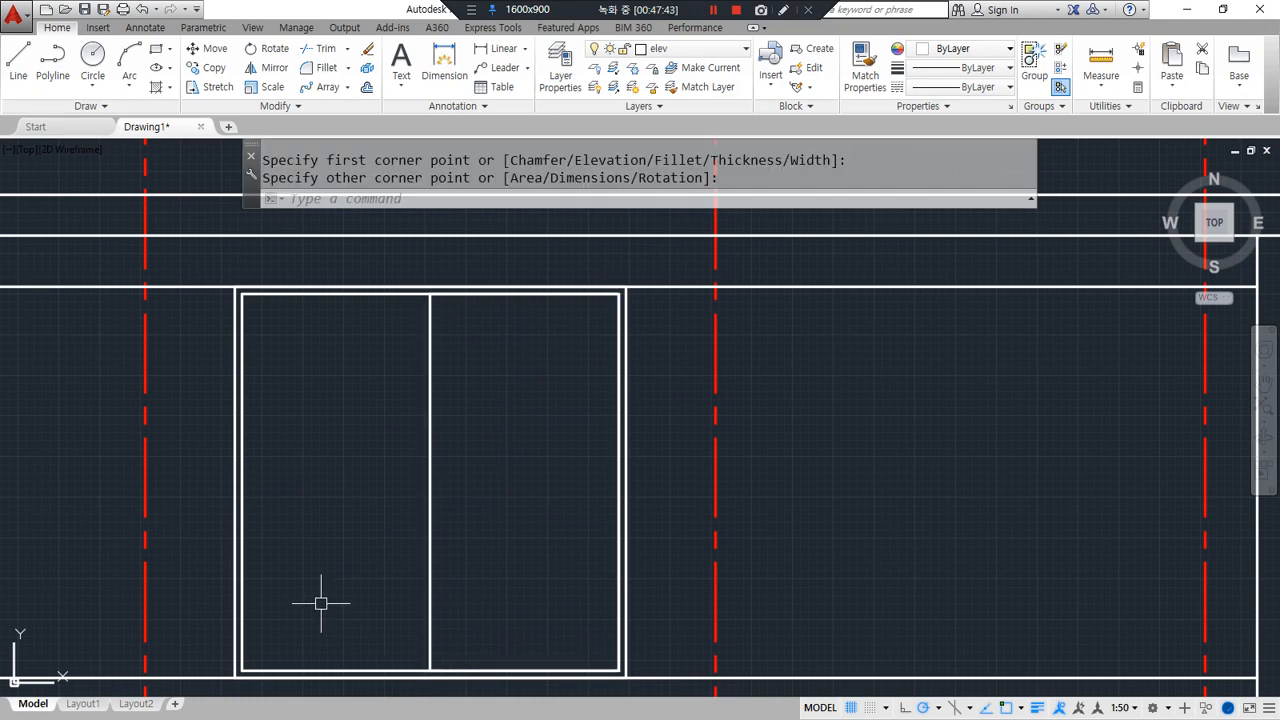
# Offset the right-hand panel rectangle of the window 60 inward
pyautogui.write('o')
pyautogui.press('Return')
pyautogui.write('60')
pyautogui.press('Return')
pyautogui.click(434, 540)
pyautogui.click(508, 514)
pyautogui.press('Return')
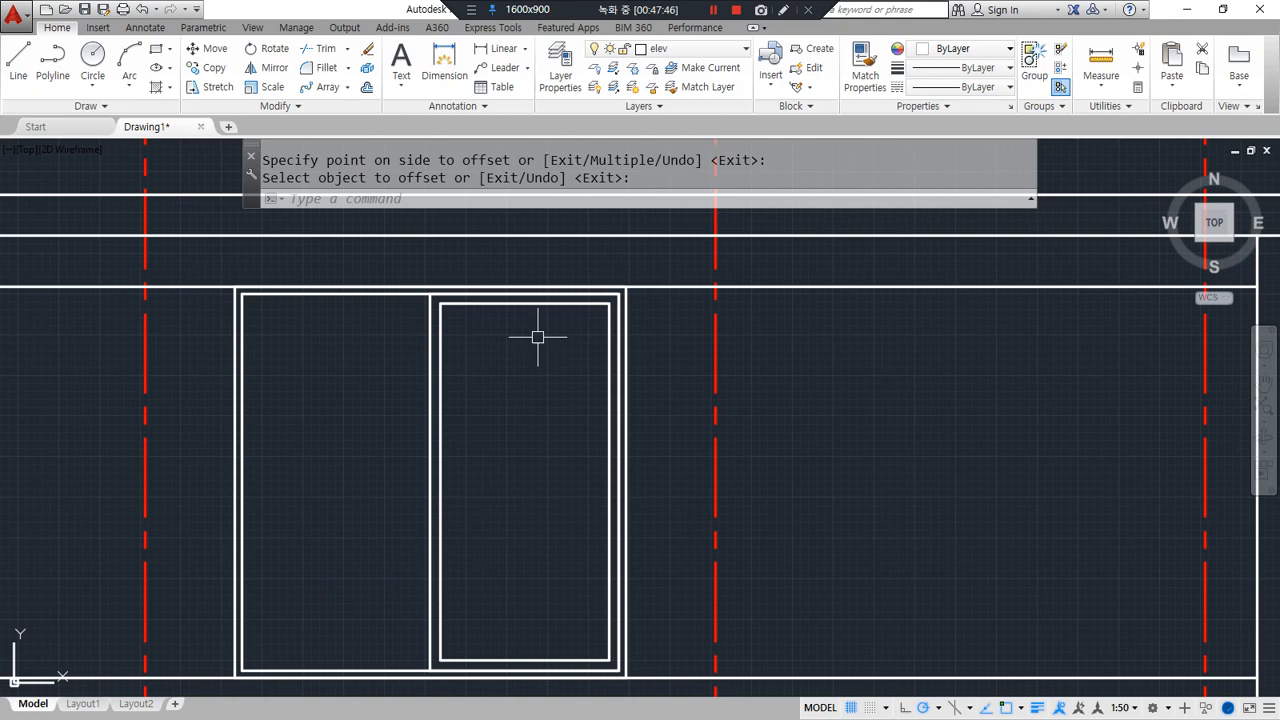
# Draw a vertical centre line through the right-hand panel, starting at the midpoint of its top edge and ending at its bottom edge
pyautogui.write('l')
pyautogui.press('Return')
pyautogui.click(527, 292)
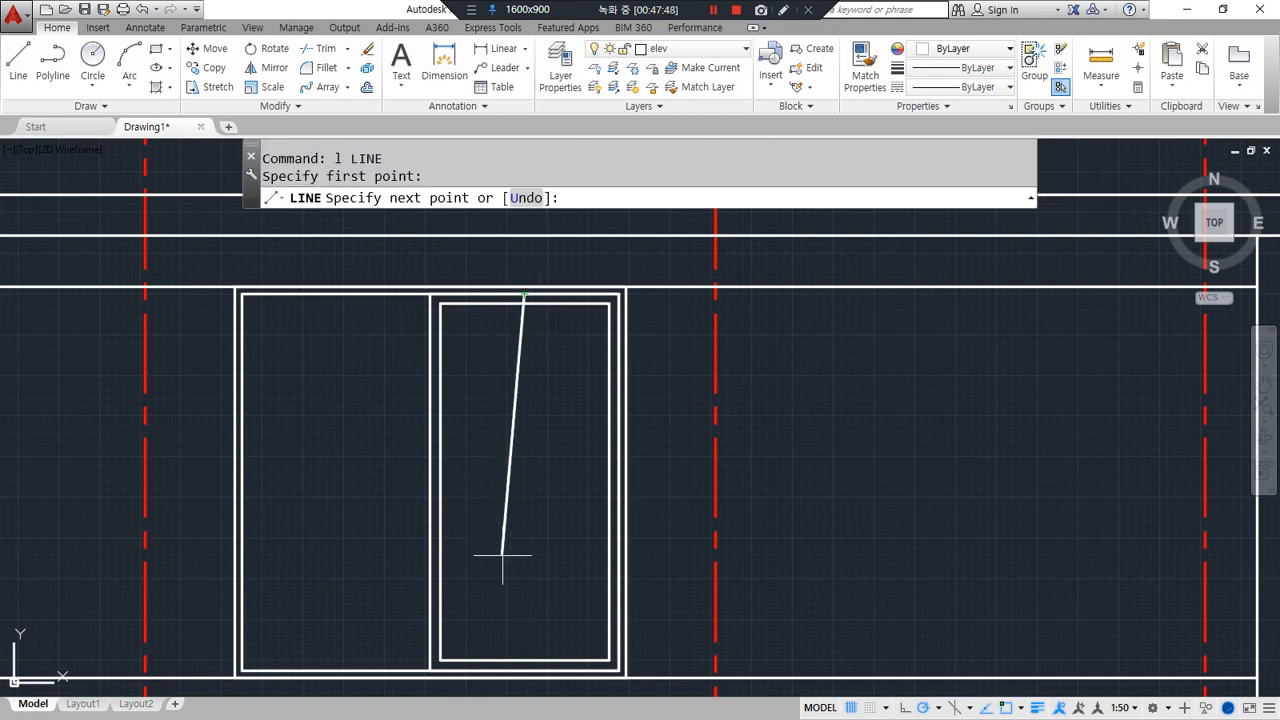
pyautogui.click(527, 663)
pyautogui.press('Return')
# Offset the panel's vertical centre line 30 to both sides and erase the original centre line
pyautogui.write('o')
pyautogui.press('Return')
pyautogui.write('30')
pyautogui.press('Return')
pyautogui.scroll(5, 531, 620)
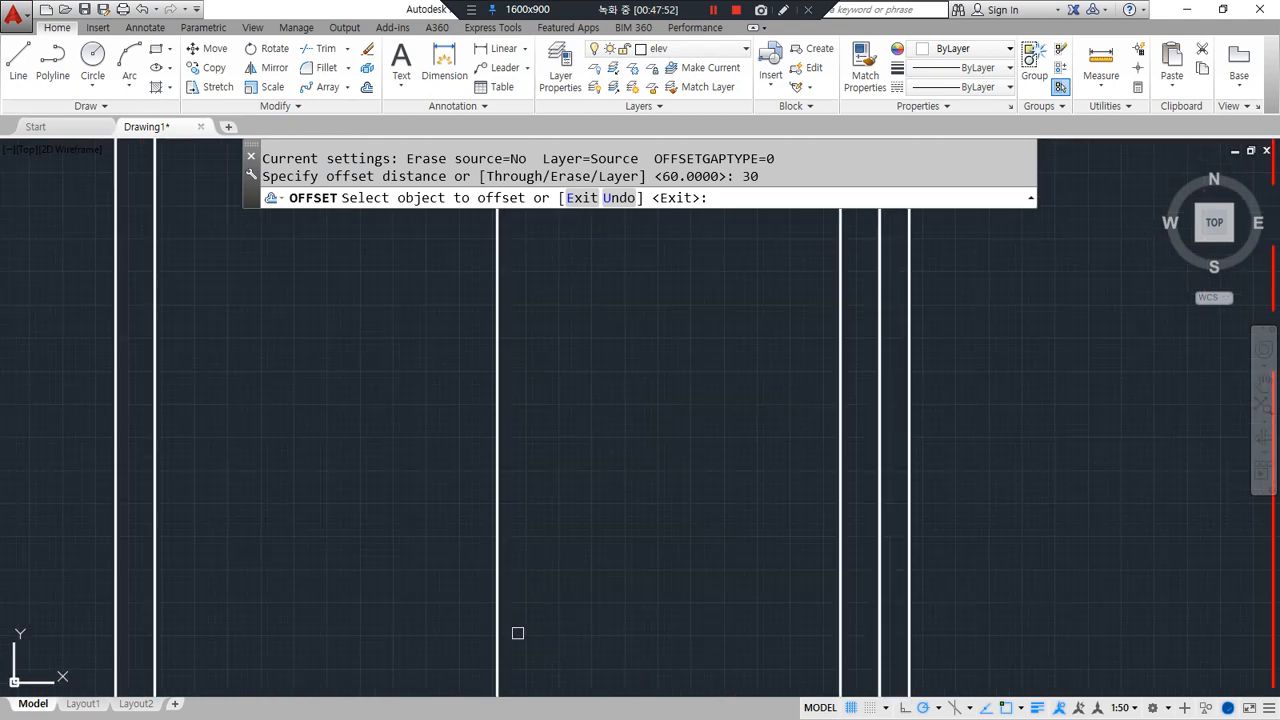
pyautogui.click(495, 621)
pyautogui.click(523, 600)
pyautogui.click(499, 614)
pyautogui.click(457, 617)
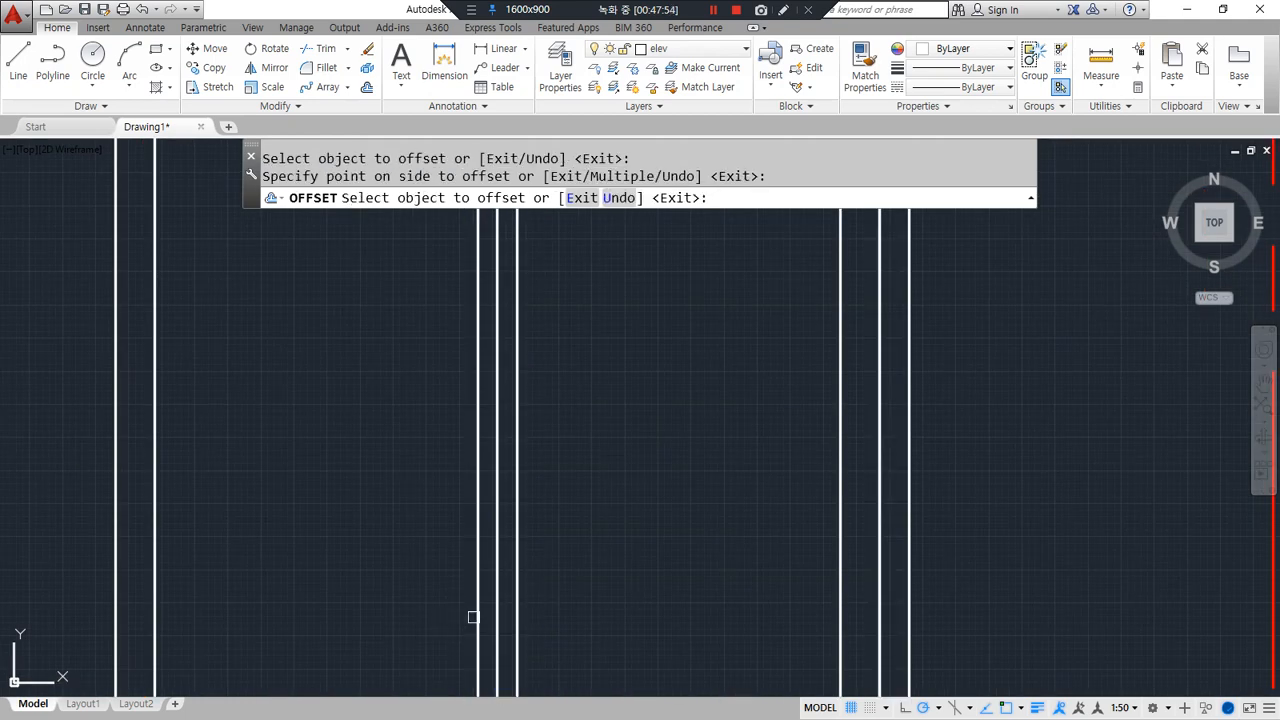
pyautogui.press('Return')
pyautogui.click(493, 610)
pyautogui.write('e')
pyautogui.press('Return')
# Trim the inner frame's bottom edge between the two offset lines and fillet the right offset line with that edge into a corner
pyautogui.scroll(-4, 489, 614)
pyautogui.moveTo(482, 614); pyautogui.dragTo(458, 407, button='middle')
pyautogui.scroll(6, 457, 474)
pyautogui.scroll(2, 457, 474)
pyautogui.write('tr')
pyautogui.press('Return')
pyautogui.press('Return')
pyautogui.click(517, 540)
pyautogui.press('Return')
pyautogui.write('f')
pyautogui.press('Return')
pyautogui.click(592, 540)
pyautogui.click(571, 517)
# Trim the inner frame's top edge between the two offset lines and fillet the right offset line with it to close the right leaf
pyautogui.scroll(-6, 543, 504)
pyautogui.moveTo(517, 357); pyautogui.dragTo(445, 640, button='middle')
pyautogui.scroll(2, 469, 407)
pyautogui.scroll(2, 469, 407)
pyautogui.write('tr')
pyautogui.press('Return')
pyautogui.press('Return')
pyautogui.click(501, 415)
pyautogui.press('Return')
pyautogui.write('f')
pyautogui.press('Return')
pyautogui.click(512, 427)
pyautogui.click(501, 443)
# Try to draw a horizontal mid-height line across the panel between its outer side edges
pyautogui.scroll(-4, 495, 455)
pyautogui.scroll(-2, 494, 464)
pyautogui.moveTo(487, 511); pyautogui.dragTo(459, 373, button='middle')
pyautogui.moveTo(453, 533); pyautogui.dragTo(448, 441, button='middle')
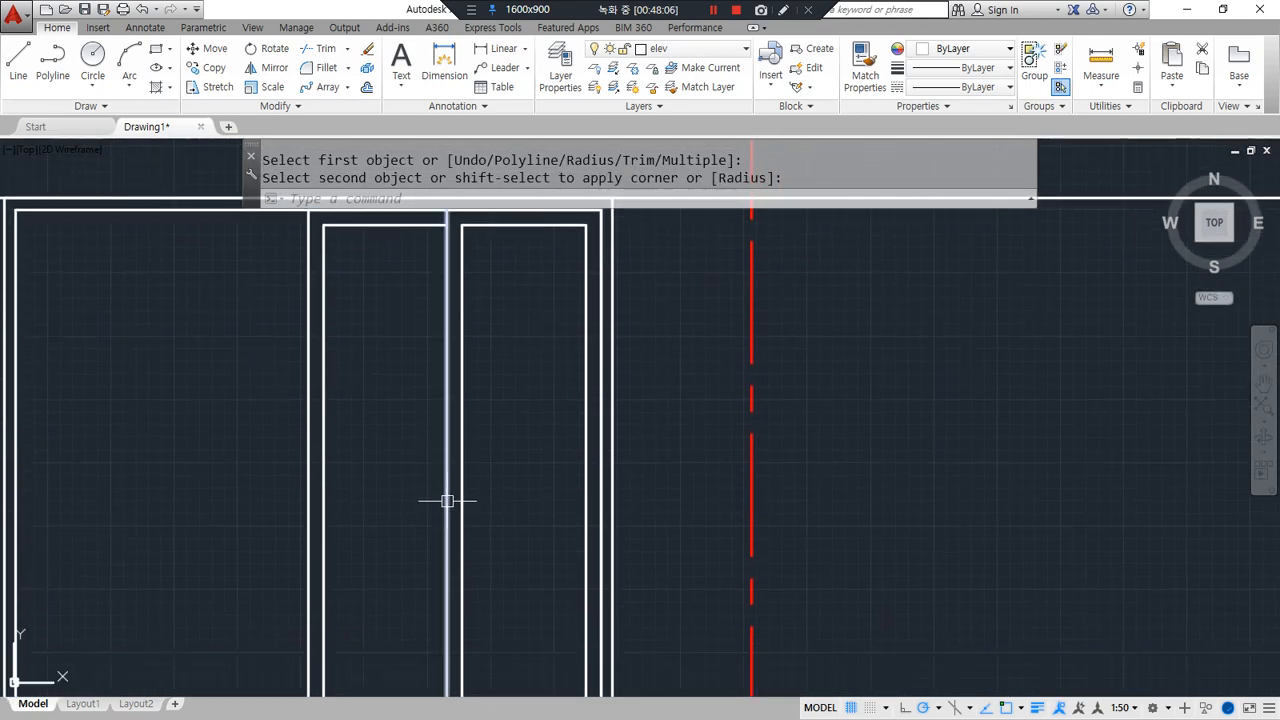
pyautogui.write('l')
pyautogui.press('Return')
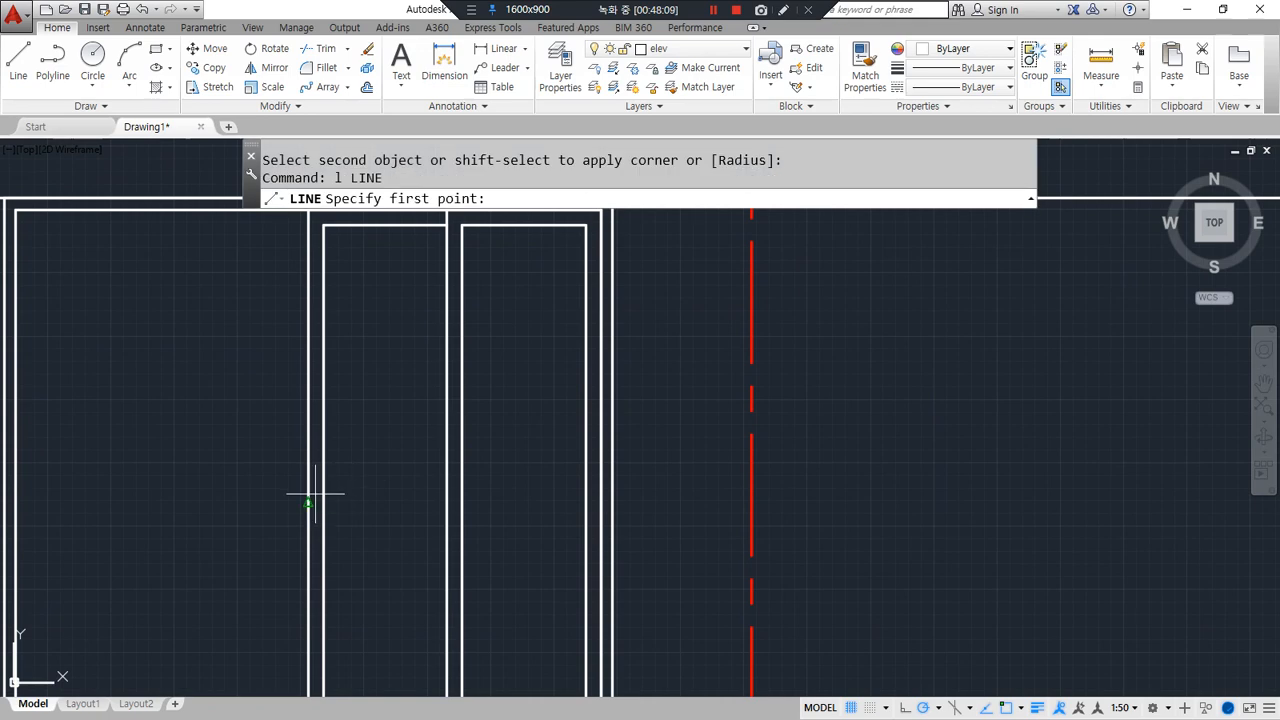
pyautogui.click(312, 499)
pyautogui.click(601, 501)
pyautogui.press('Return')
pyautogui.press('Escape')
pyautogui.hotkey('ctrl', 'z')
# Draw a horizontal line across the inner frame and trim it to the piece between the two central vertical lines
pyautogui.write('t')
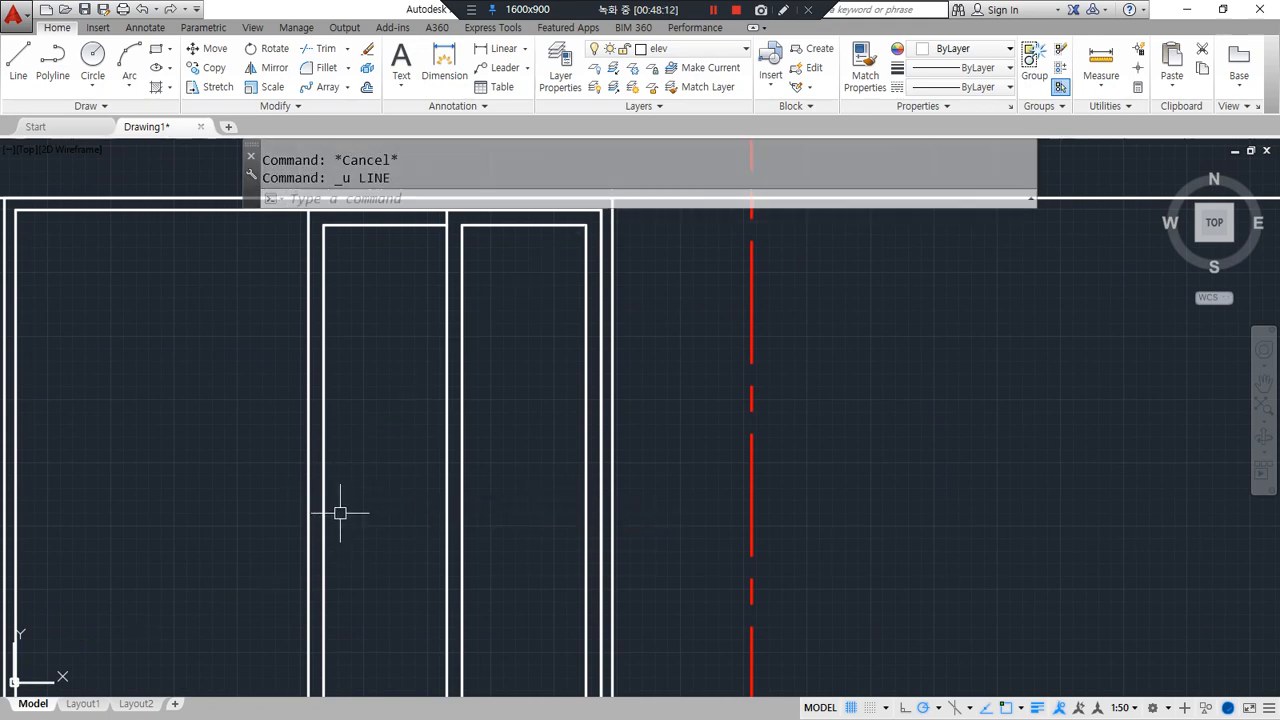
pyautogui.press('Return')
pyautogui.click(325, 502)
pyautogui.click(585, 502)
pyautogui.press('space')
pyautogui.write('tr')
pyautogui.press('space')
pyautogui.press('space')
pyautogui.click(506, 503)
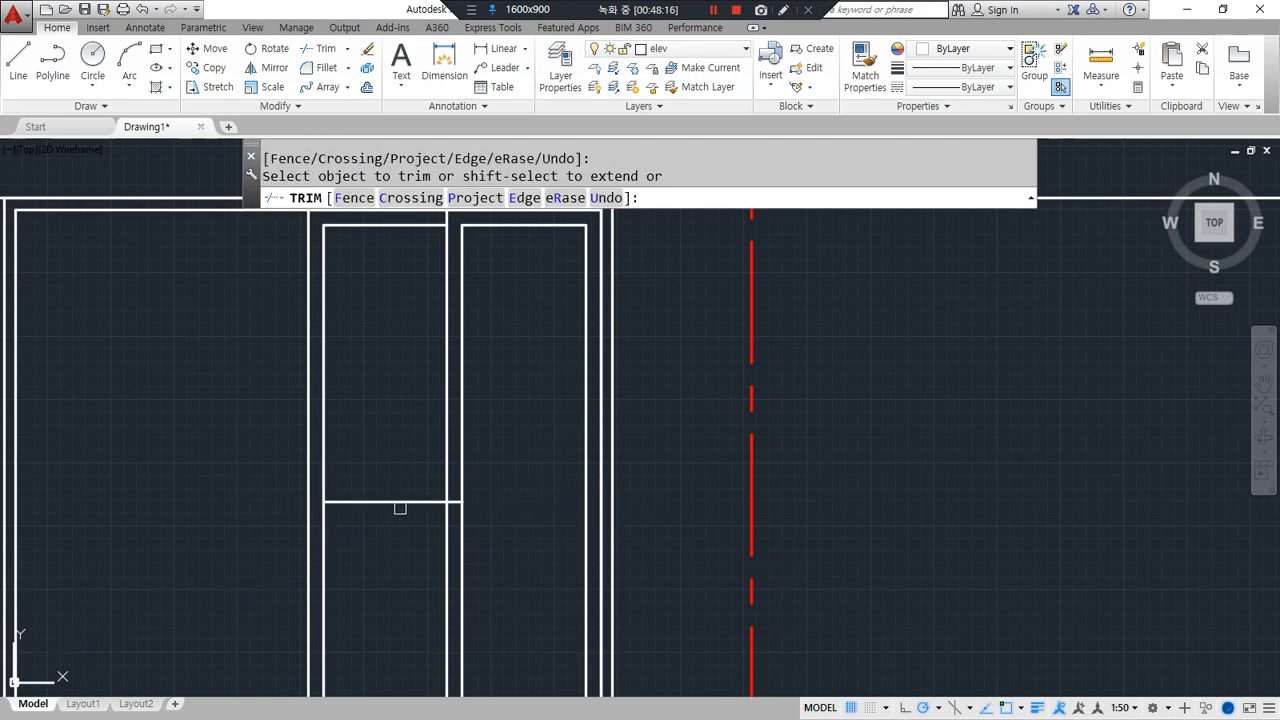
pyautogui.press('space')
# Lengthen the short horizontal line by the same delta at both ends, past the two central vertical lines
pyautogui.scroll(6, 445, 505)
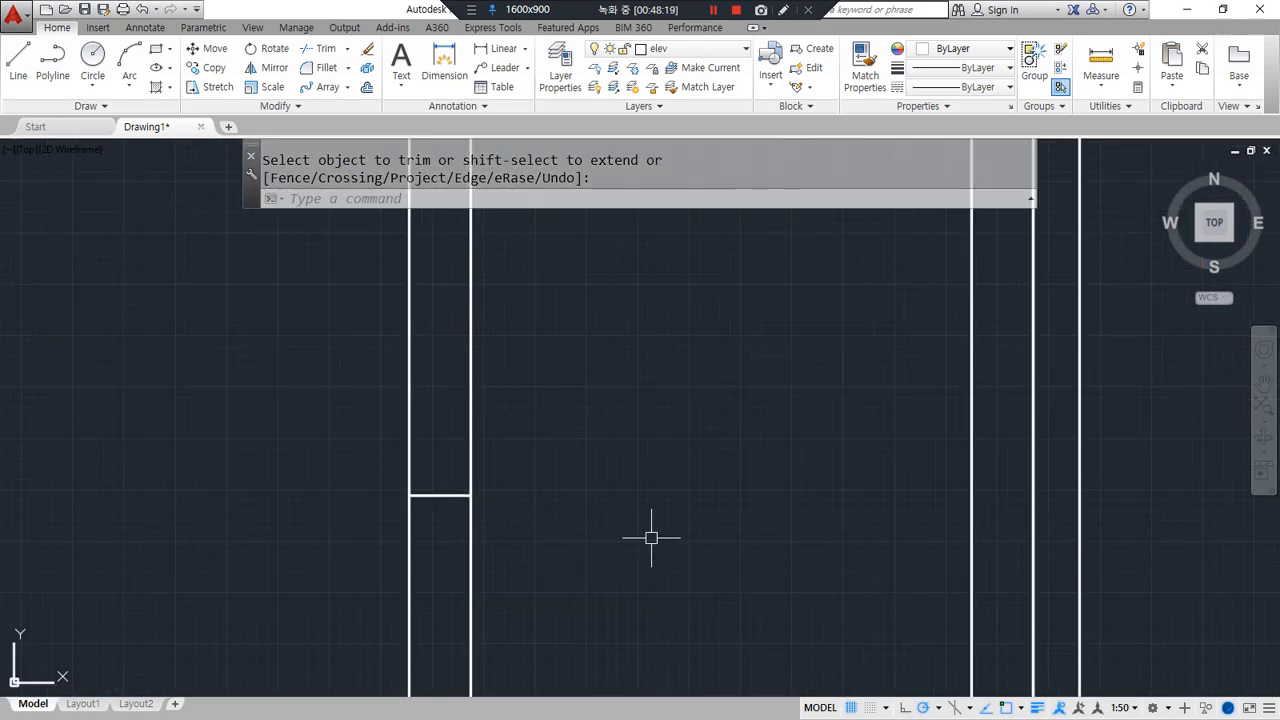
pyautogui.write('LEN')
pyautogui.press('space')
pyautogui.write('de')
pyautogui.press('space')
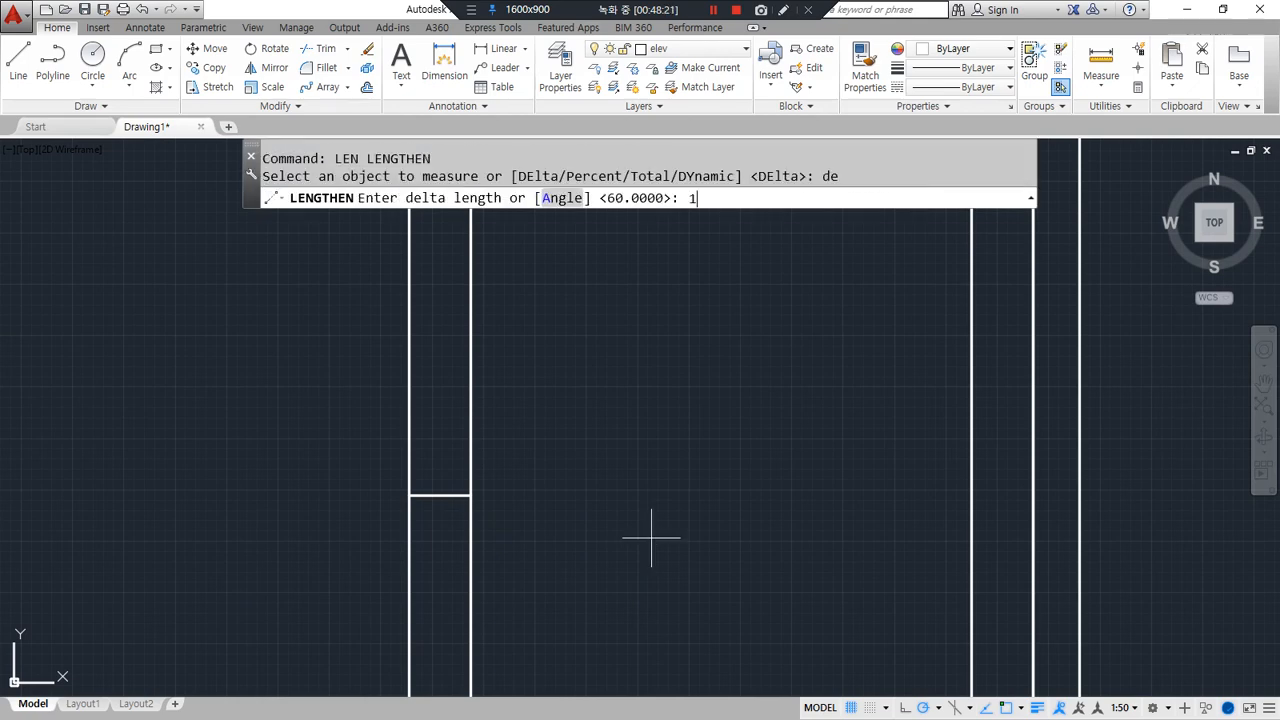
pyautogui.press('space')
pyautogui.click(471, 491)
pyautogui.click(465, 495)
pyautogui.click(429, 496)
pyautogui.press('space')
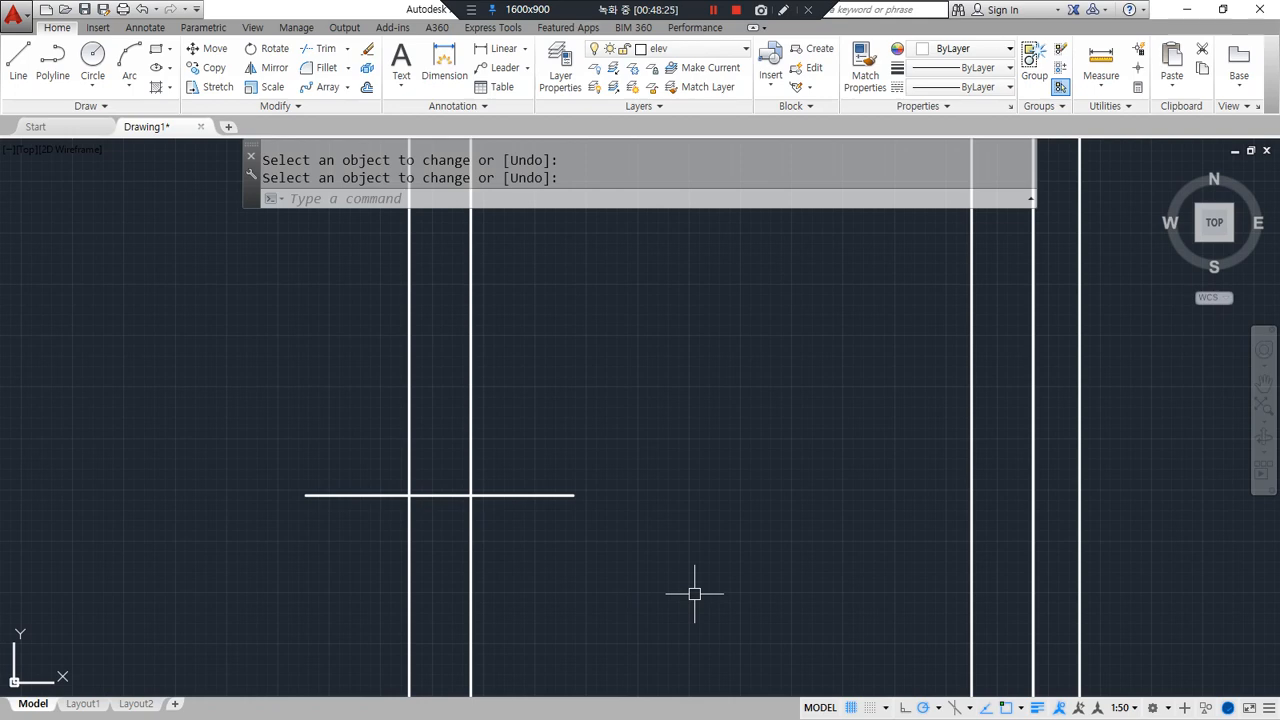
# Draw a three-sided polygon centred on the right end of the horizontal line, inscribed in a circle of radius 50
pyautogui.write('pol')
pyautogui.press('space')
pyautogui.press('space')
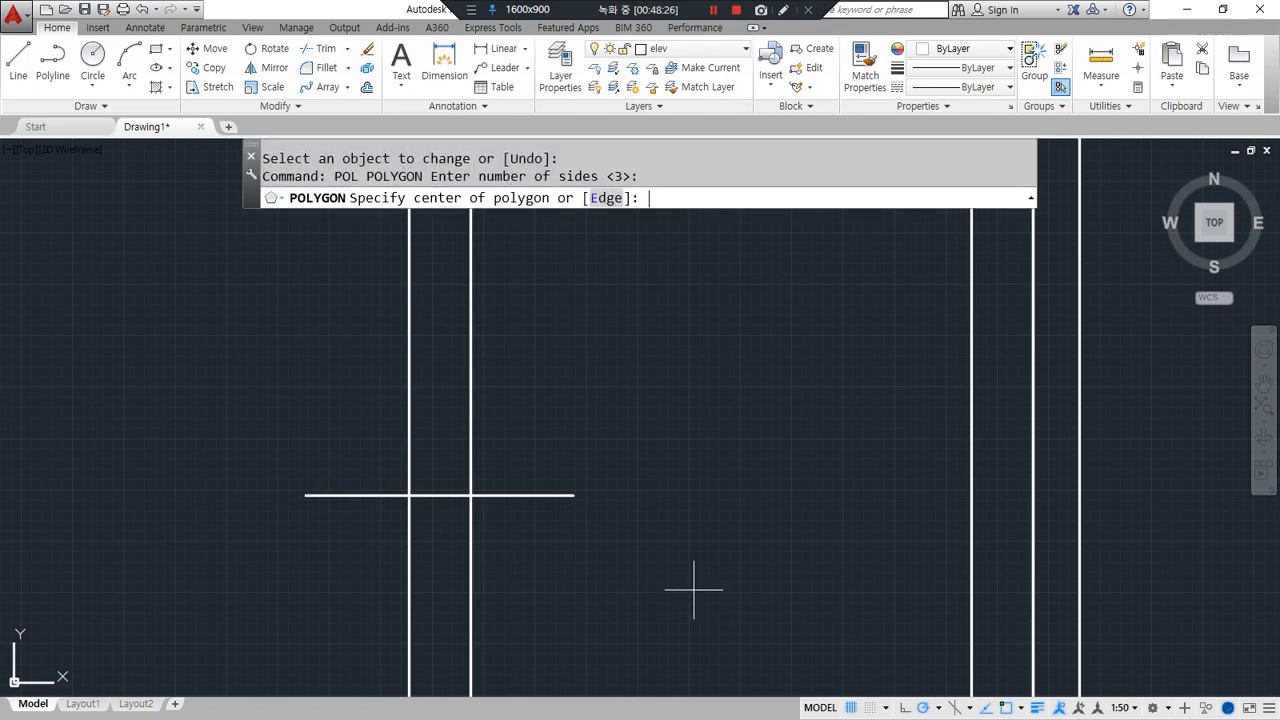
pyautogui.click(573, 494)
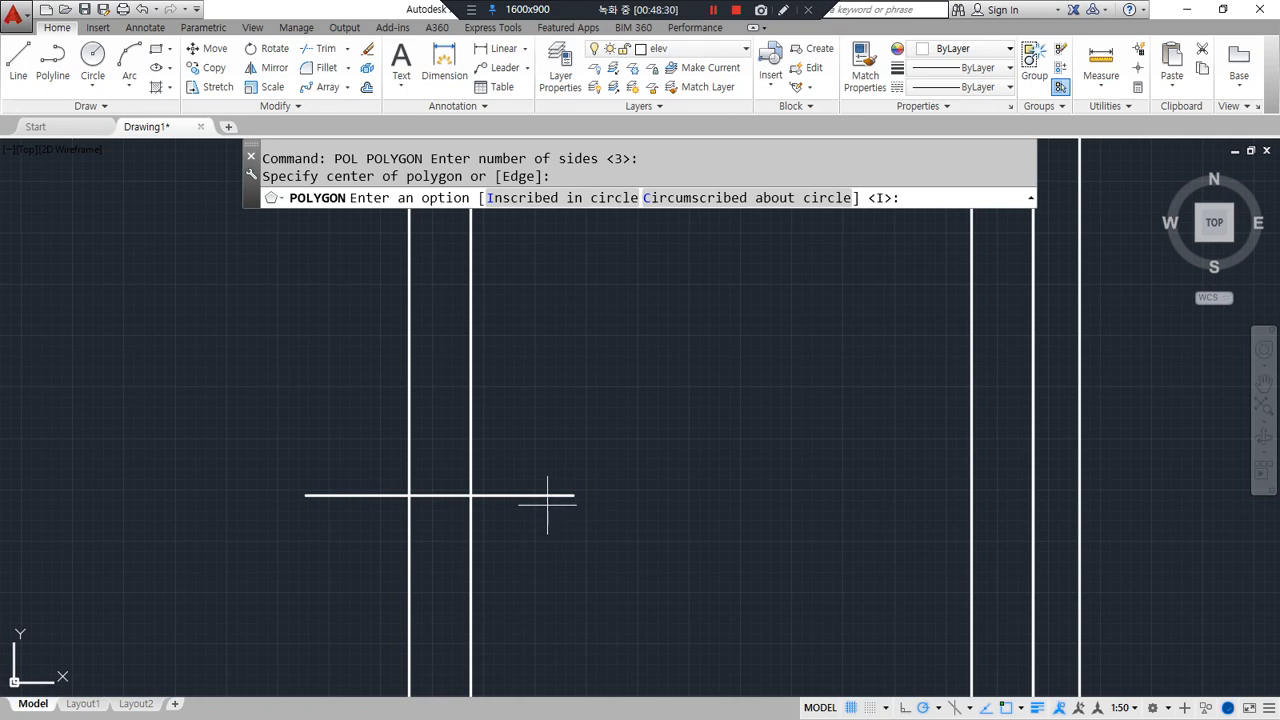
pyautogui.write('i')
pyautogui.press('space')
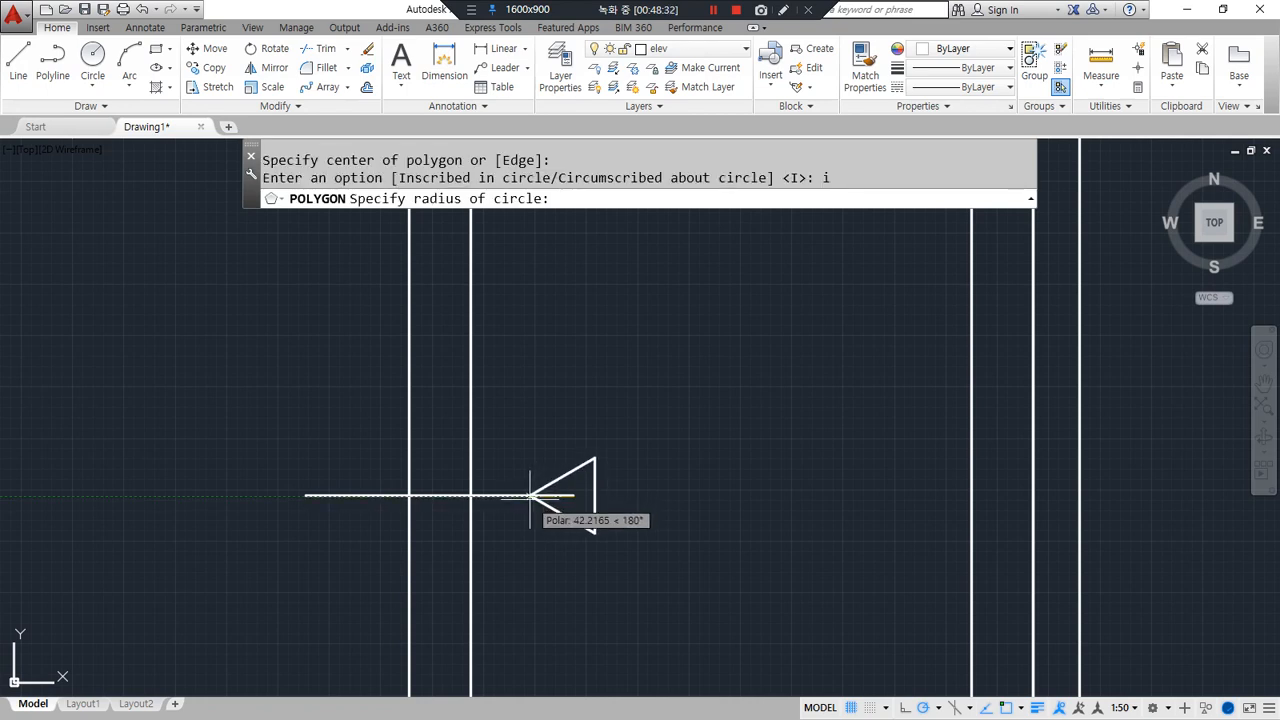
pyautogui.write('50')
pyautogui.press('space')
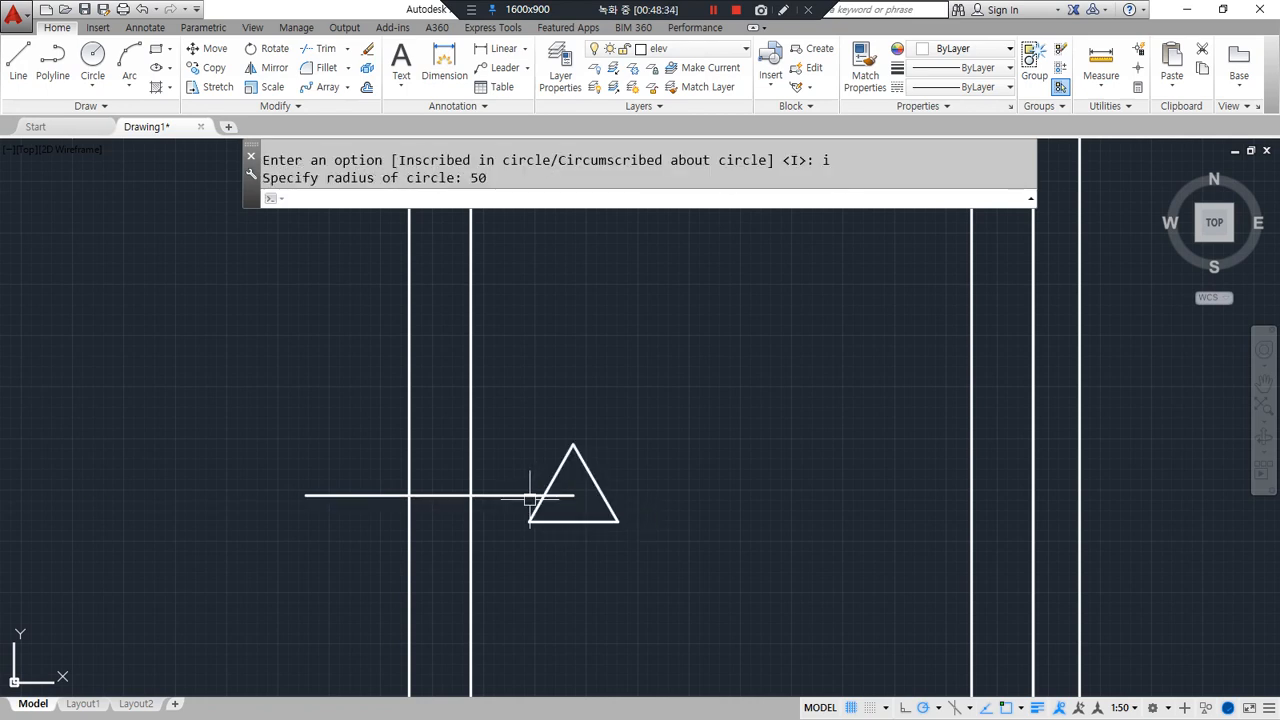
# Rotate the triangle 90 degrees about the end of the horizontal line so it points at the central vertical lines
pyautogui.write('ro')
pyautogui.press('space')
pyautogui.click(568, 494)
pyautogui.press('space')
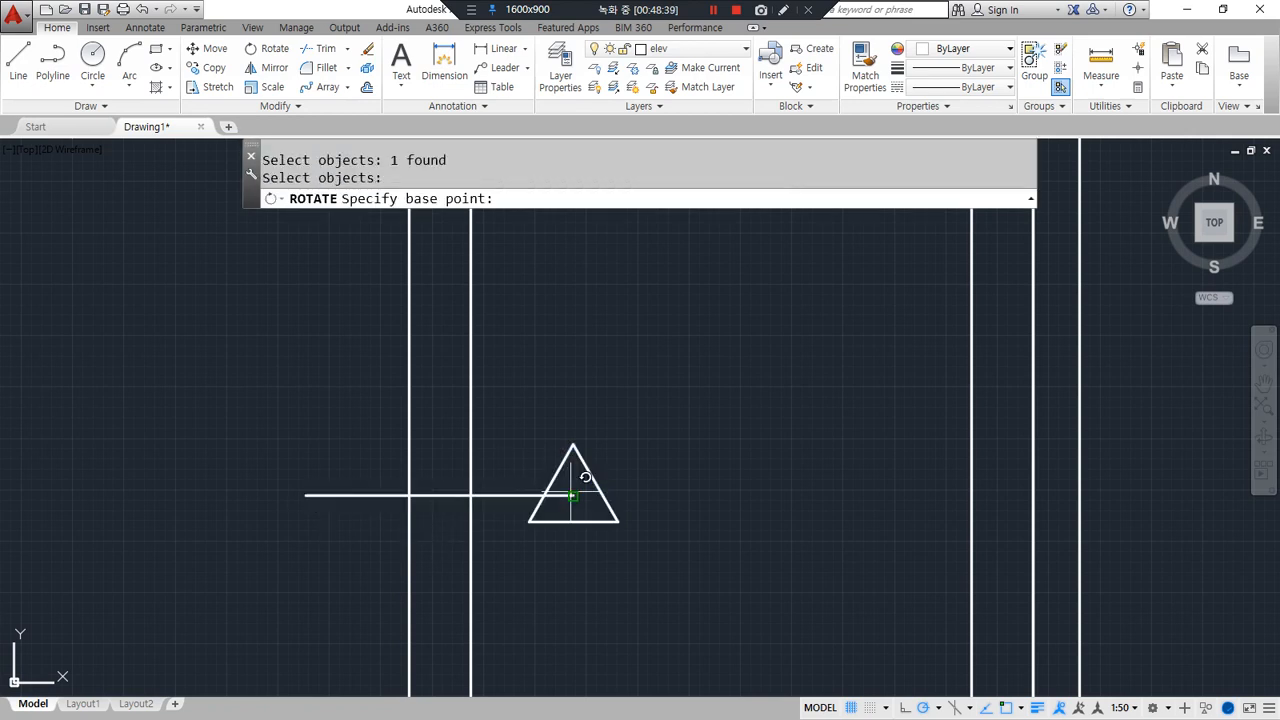
pyautogui.click(572, 495)
pyautogui.click(572, 432)
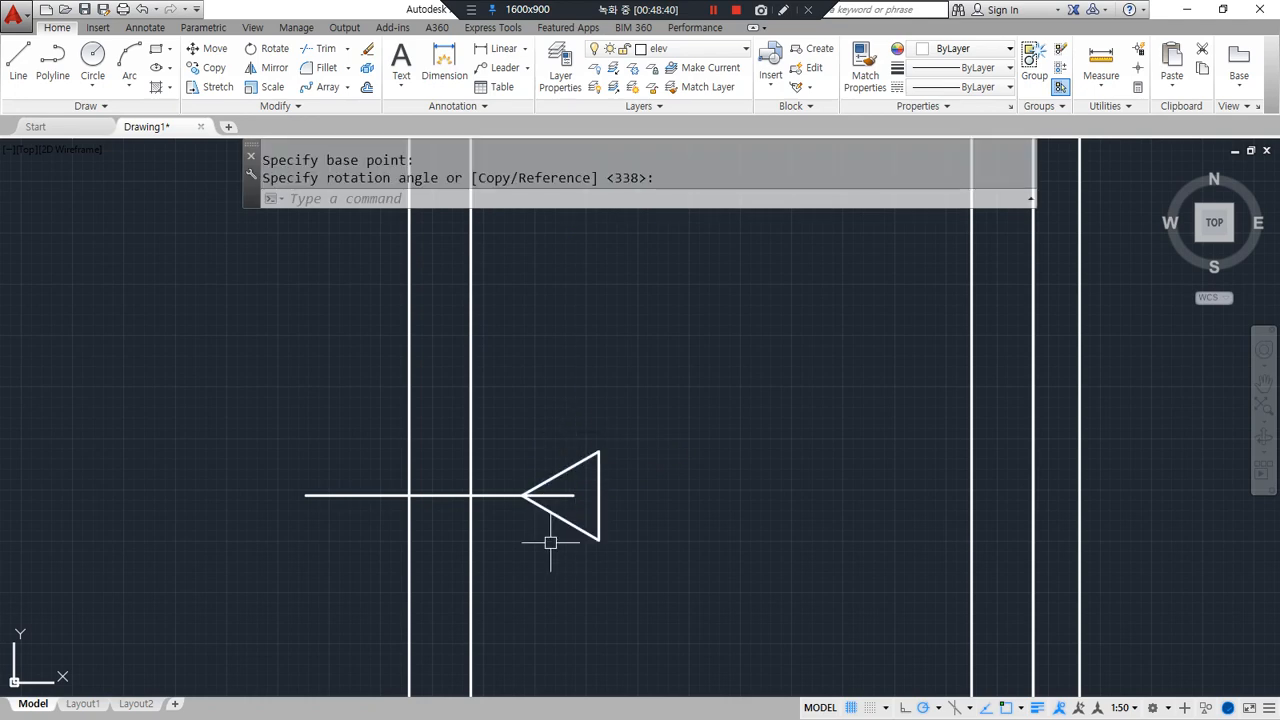
# Mirror the triangle about a vertical axis through the horizontal line's midpoint, keeping the original, and erase the horizontal line
pyautogui.write('mi')
pyautogui.press('space')
pyautogui.click(575, 525)
pyautogui.press('space')
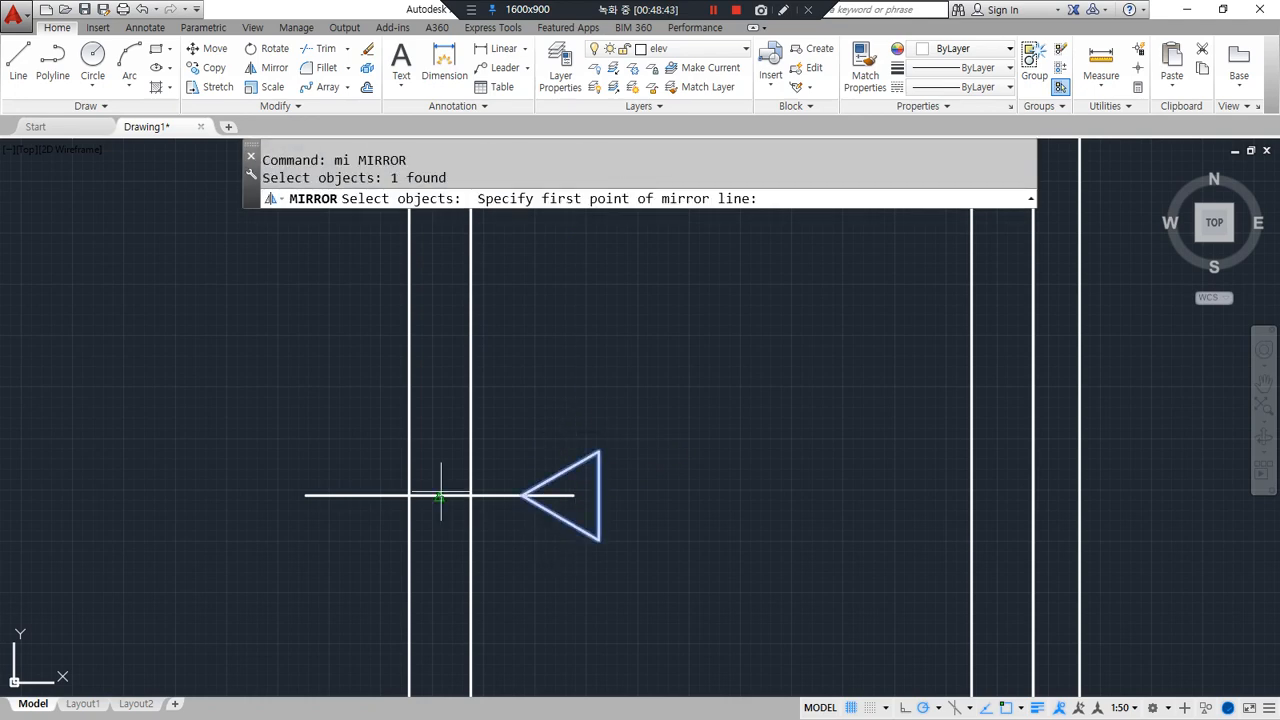
pyautogui.click(440, 495)
pyautogui.click(440, 552)
pyautogui.press('space')
pyautogui.click(447, 495)
pyautogui.write('e')
pyautogui.press('space')
# Mirror the finished right-hand panel with its leaves and triangles about the window's vertical centre, keeping the source objects
pyautogui.scroll(-5, 434, 583)
pyautogui.moveTo(414, 526); pyautogui.dragTo(434, 486, button='middle')
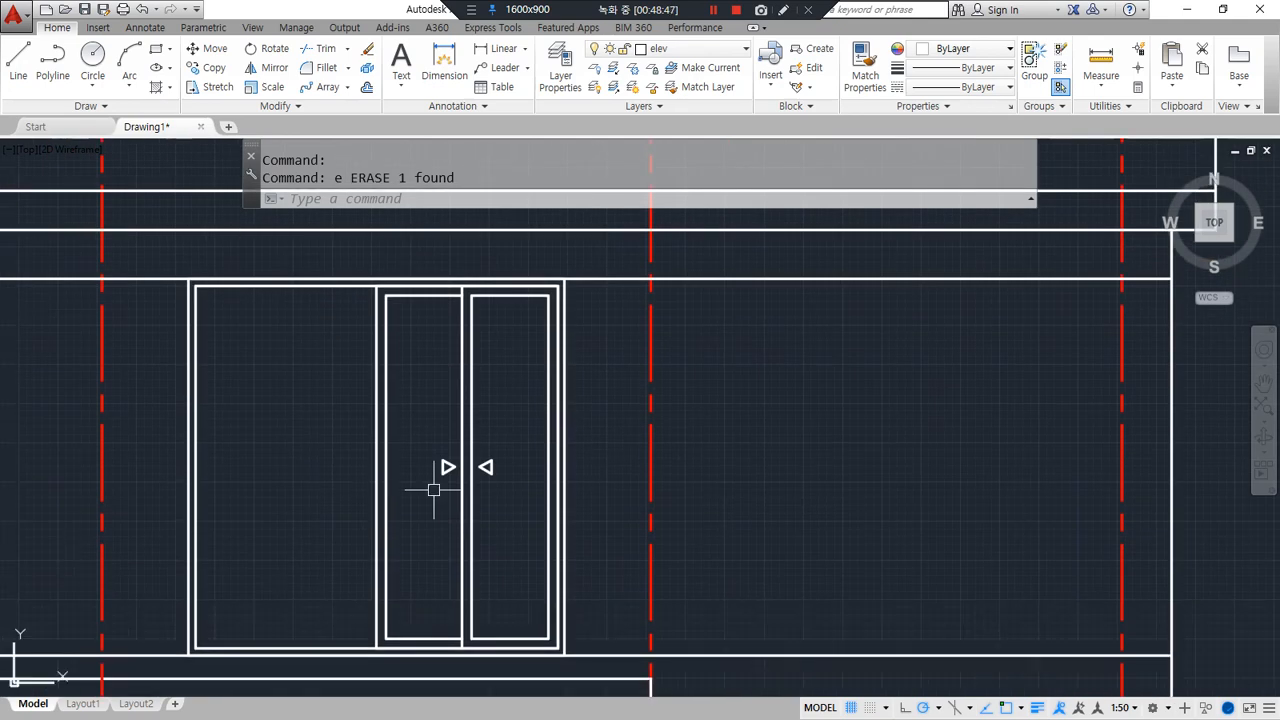
pyautogui.scroll(2, 470, 500)
pyautogui.write('mi')
pyautogui.press('space')
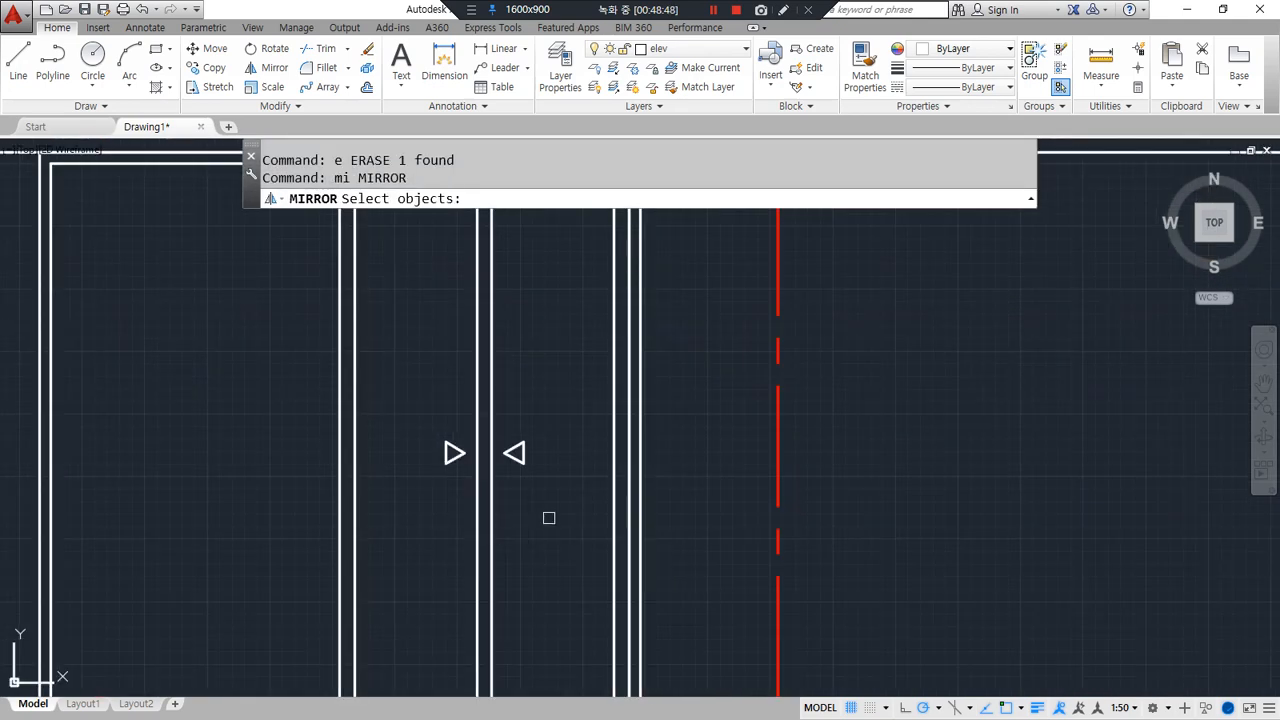
pyautogui.click(546, 517)
pyautogui.click(294, 409)
pyautogui.moveTo(394, 440); pyautogui.dragTo(402, 496, button='middle')
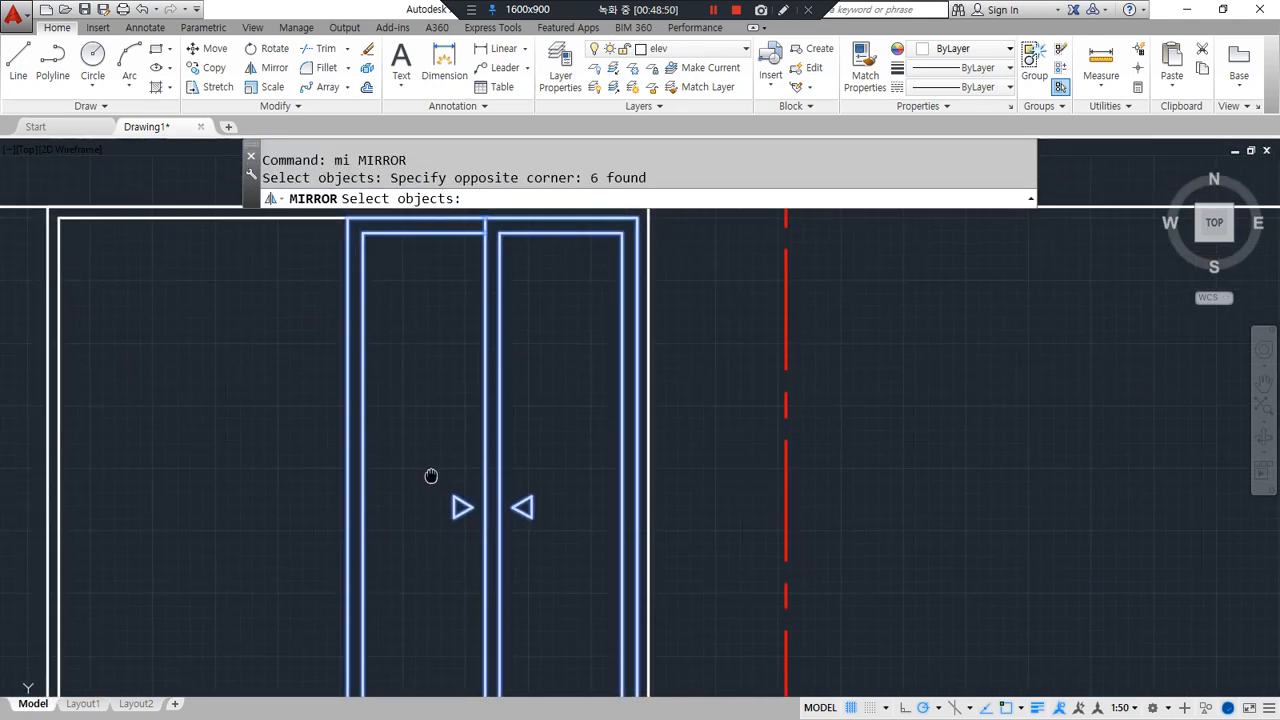
pyautogui.press('space')
pyautogui.click(340, 255)
pyautogui.click(345, 438)
pyautogui.press('Return')
pyautogui.scroll(-2, 340, 473)
pyautogui.press('space')
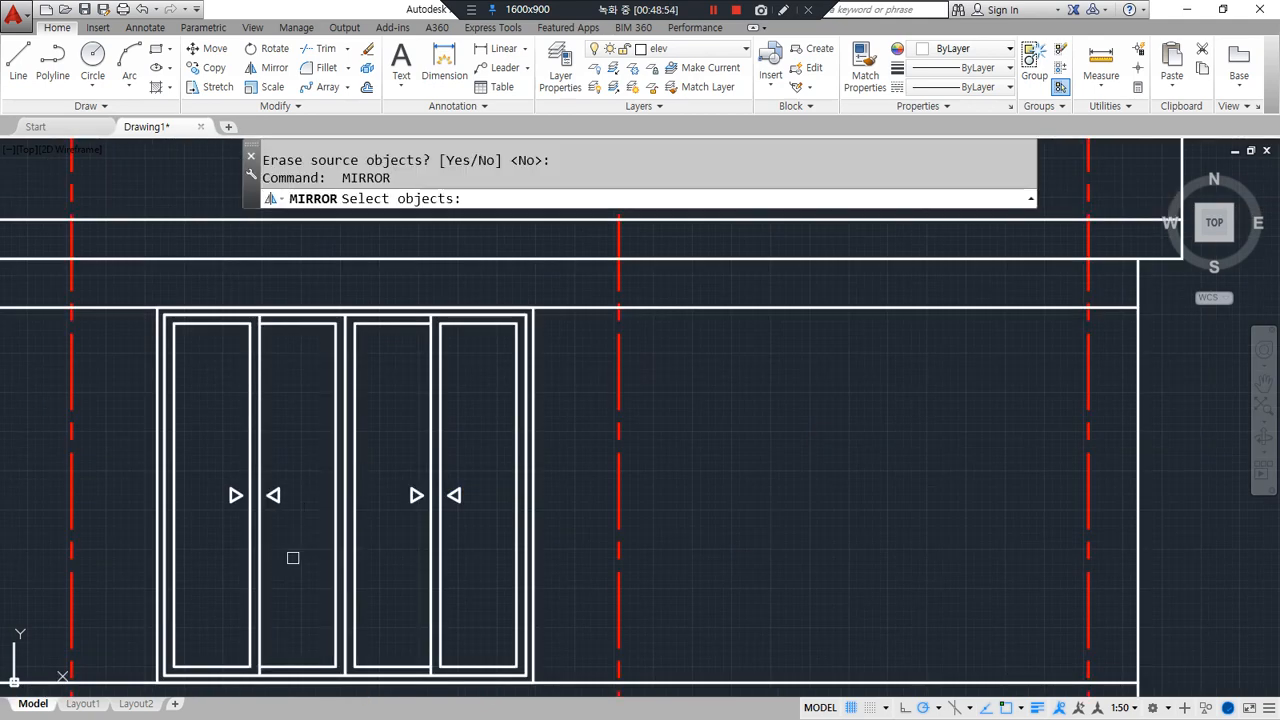
pyautogui.moveTo(294, 557); pyautogui.dragTo(346, 534, button='middle')
pyautogui.press('Escape')
pyautogui.moveTo(430, 672)
pyautogui.mouseDown()
pyautogui.moveTo(365, 668)
pyautogui.moveTo(514, 271)
pyautogui.moveTo(365, 665)
pyautogui.mouseUp()
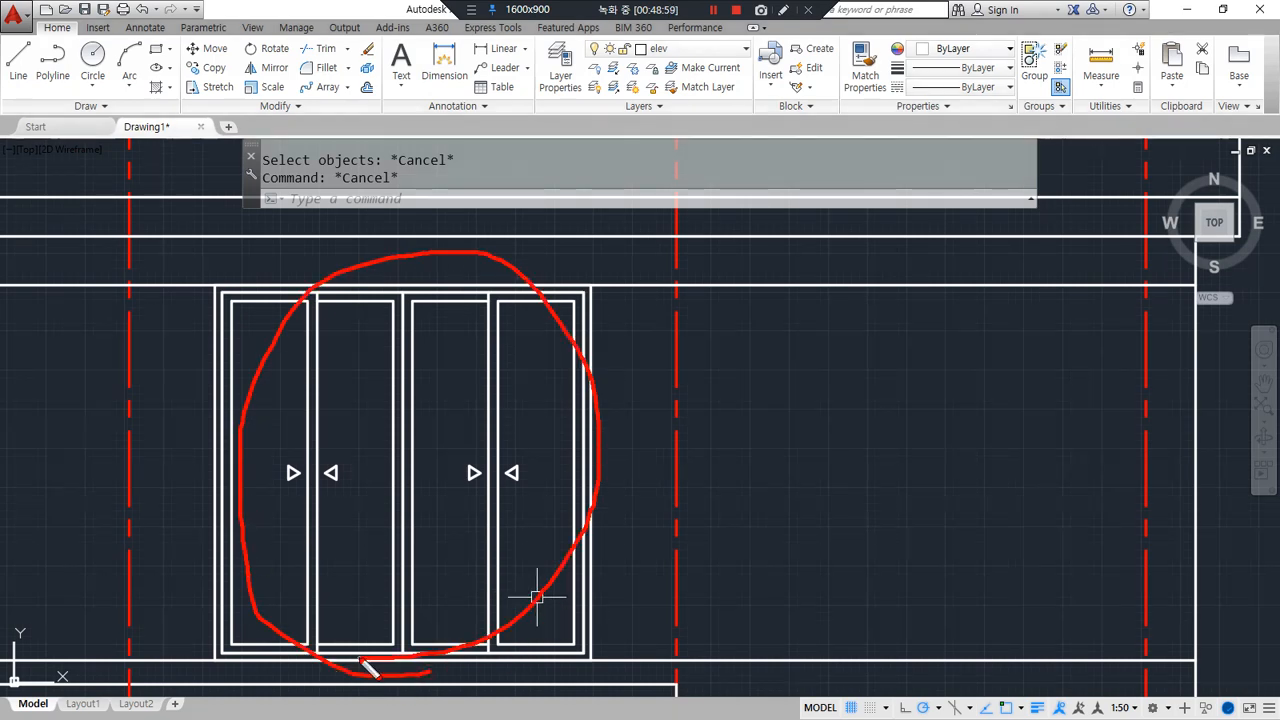
# Try offsetting the two red centre lines right of the window 100 inward, and erase the offset copies
pyautogui.moveTo(739, 468); pyautogui.dragTo(393, 511, button='middle')
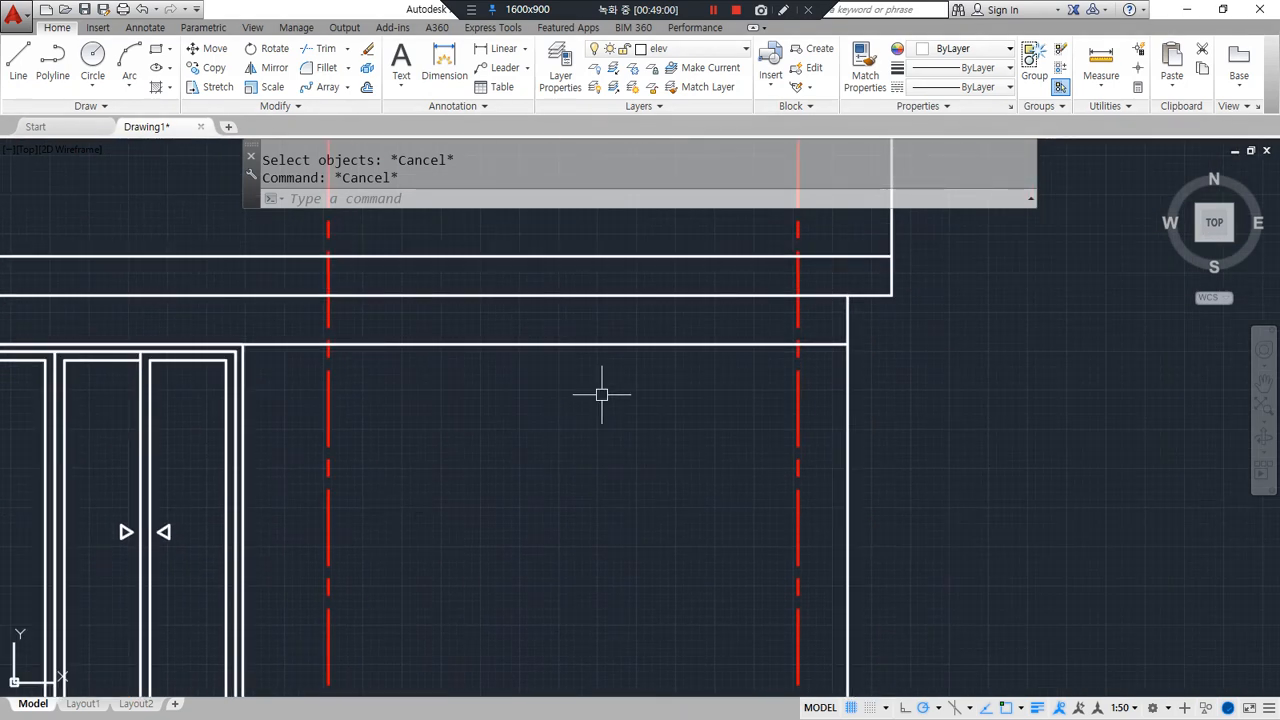
pyautogui.moveTo(601, 394)
pyautogui.mouseDown(button='middle')
pyautogui.moveTo(568, 420)
pyautogui.moveTo(576, 432)
pyautogui.mouseUp(button='middle')
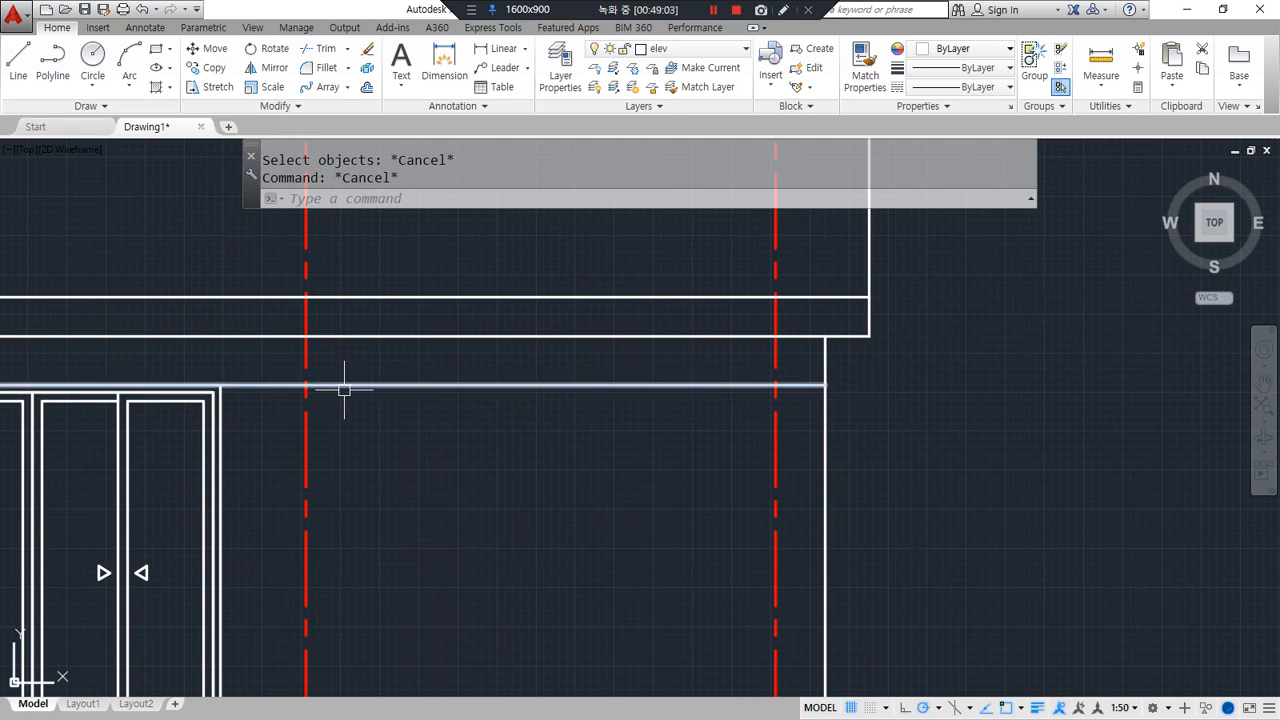
pyautogui.write('o')
pyautogui.press('Return')
pyautogui.write('100')
pyautogui.press('Return')
pyautogui.click(306, 432)
pyautogui.click(365, 427)
pyautogui.click(769, 416)
pyautogui.click(686, 429)
pyautogui.press('Escape')
pyautogui.click(762, 427)
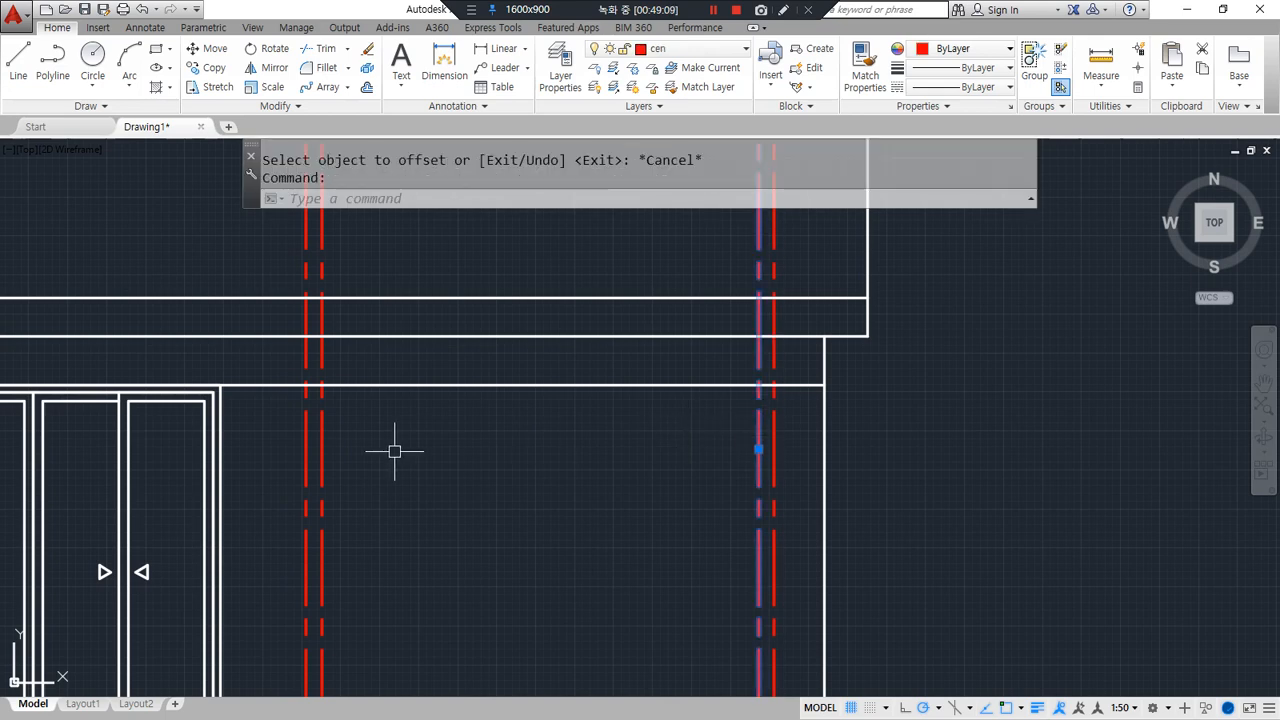
pyautogui.click(321, 449)
pyautogui.write('e')
pyautogui.press('Return')
# Draw a guide line along the horizontal line above the empty bay, between its intersections with the two red centre lines
pyautogui.write('l')
pyautogui.press('Return')
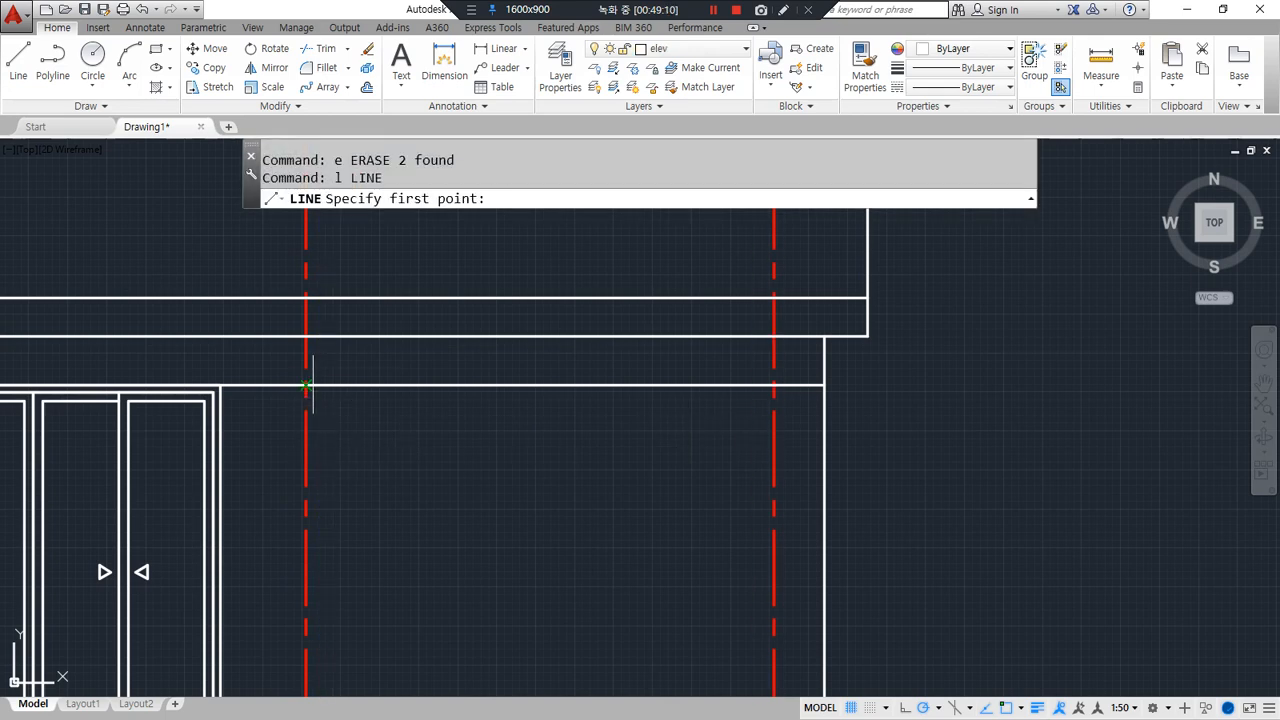
pyautogui.click(310, 384)
pyautogui.click(772, 385)
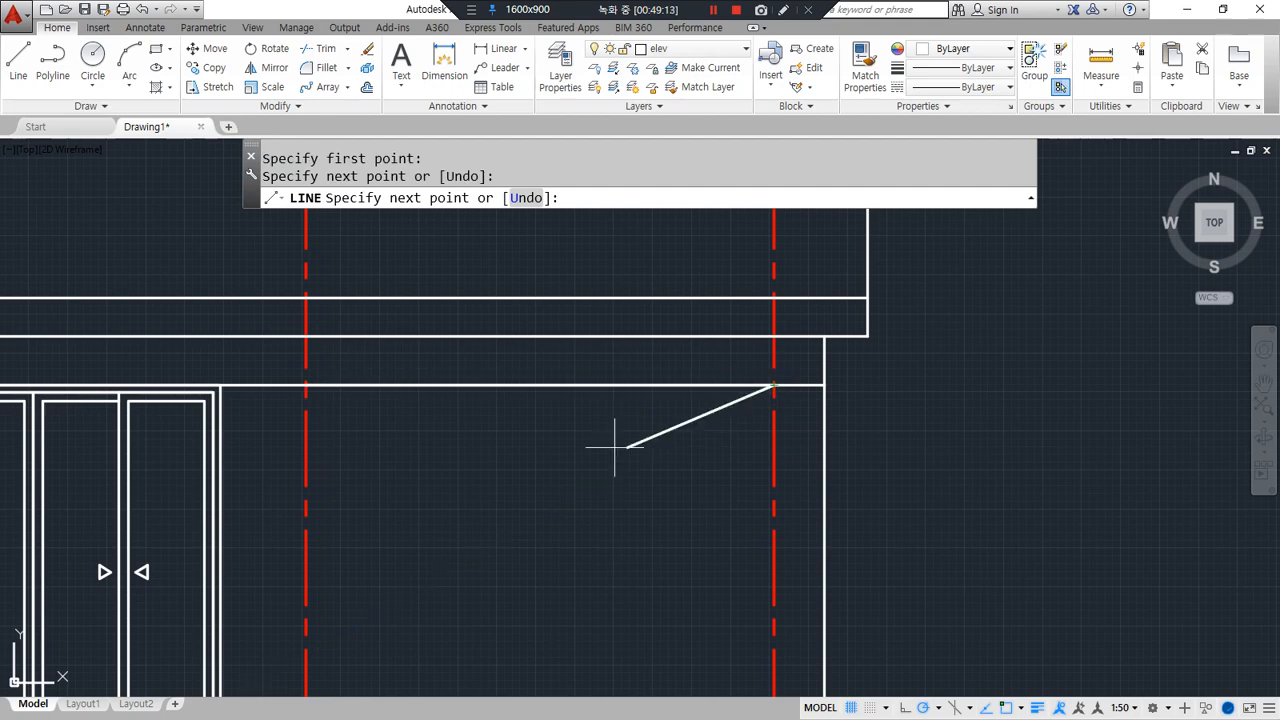
pyautogui.press('Return')
# Draw a 1200 by 1200 rectangle inside the bay between the two red centre lines
pyautogui.write('rec')
pyautogui.press('Return')
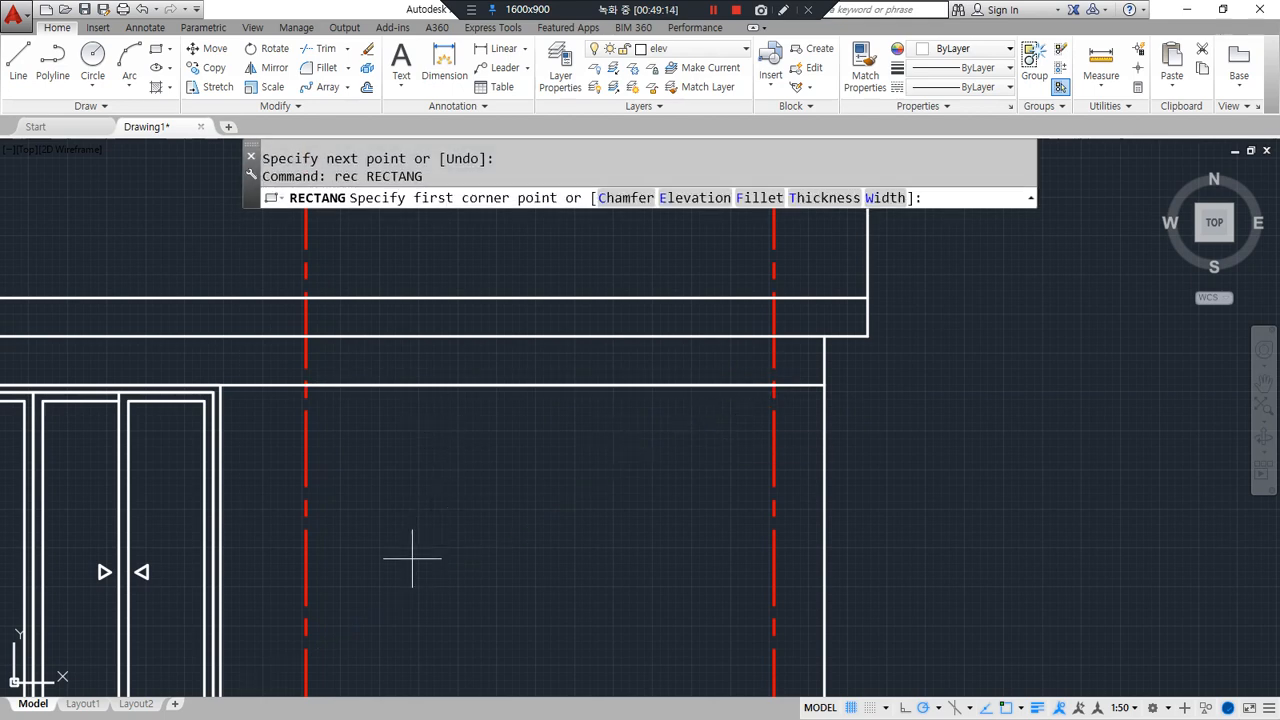
pyautogui.click(412, 558)
pyautogui.write('@1200,1200')
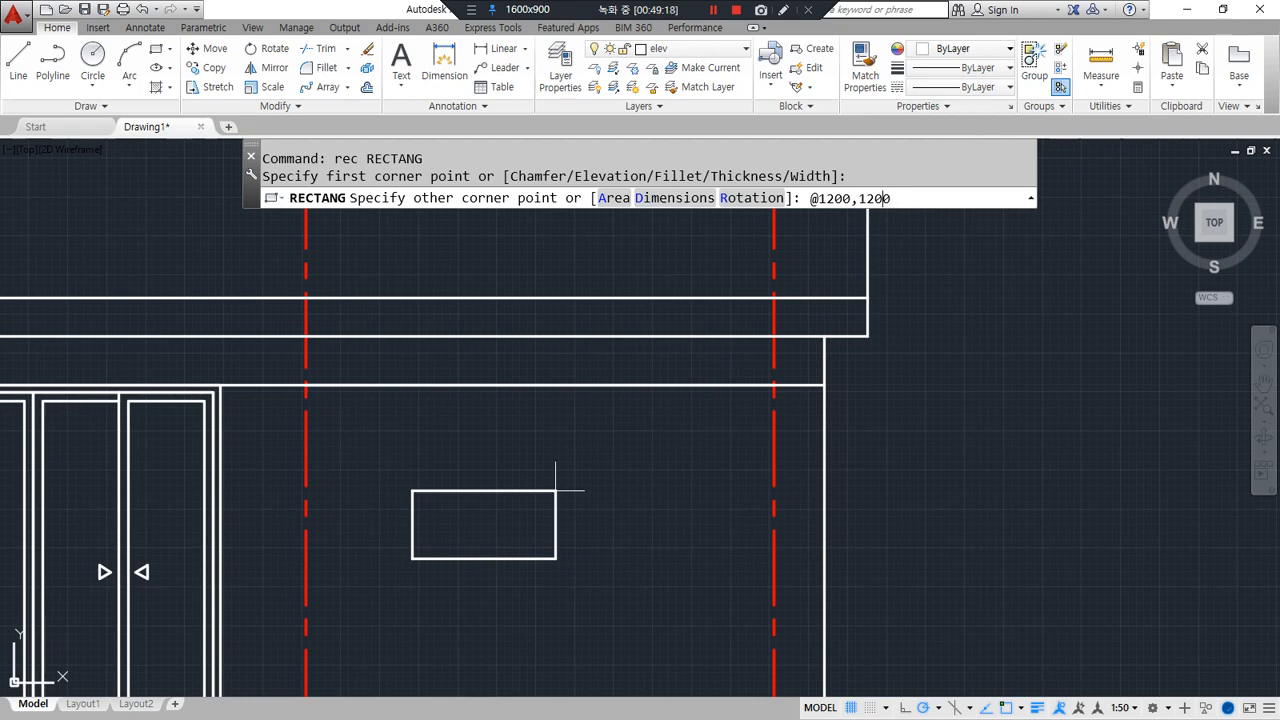
pyautogui.press('Return')
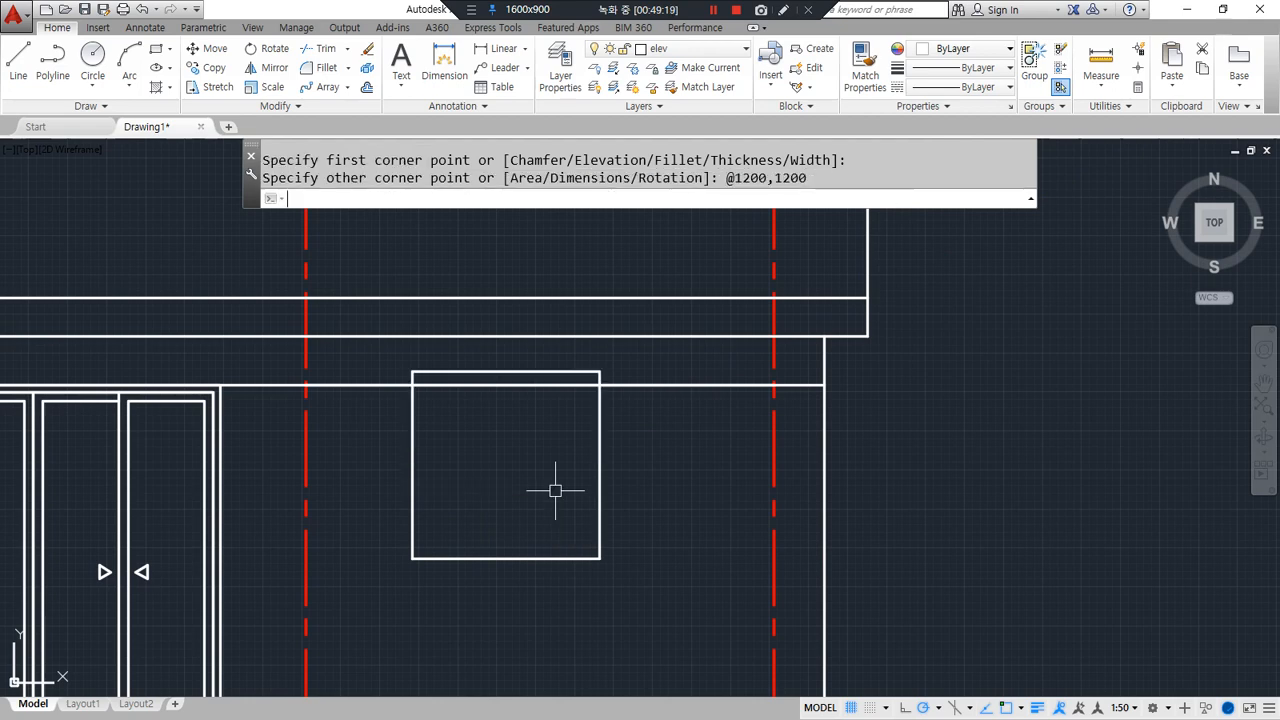
# Move the 1200 square by the midpoint of its top edge to the midpoint of the guide line
pyautogui.write('m')
pyautogui.press('Return')
pyautogui.click(594, 491)
pyautogui.press('Return')
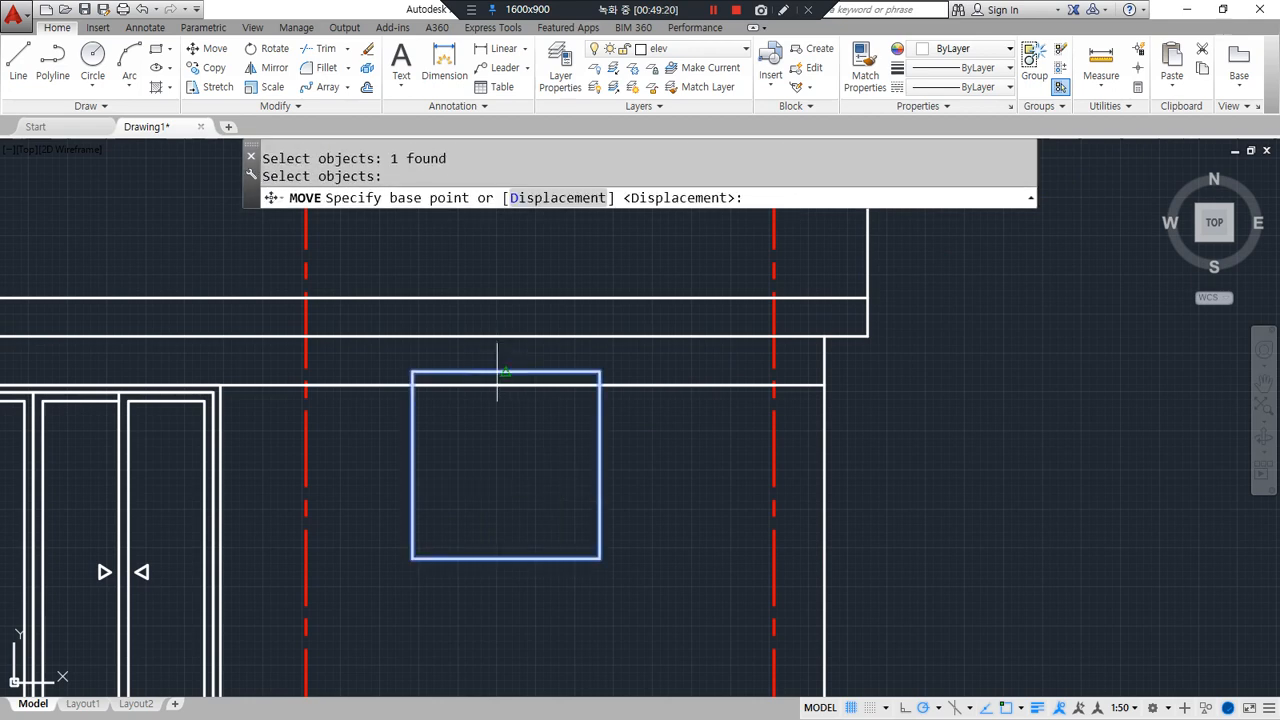
pyautogui.click(506, 373)
pyautogui.write('mi')
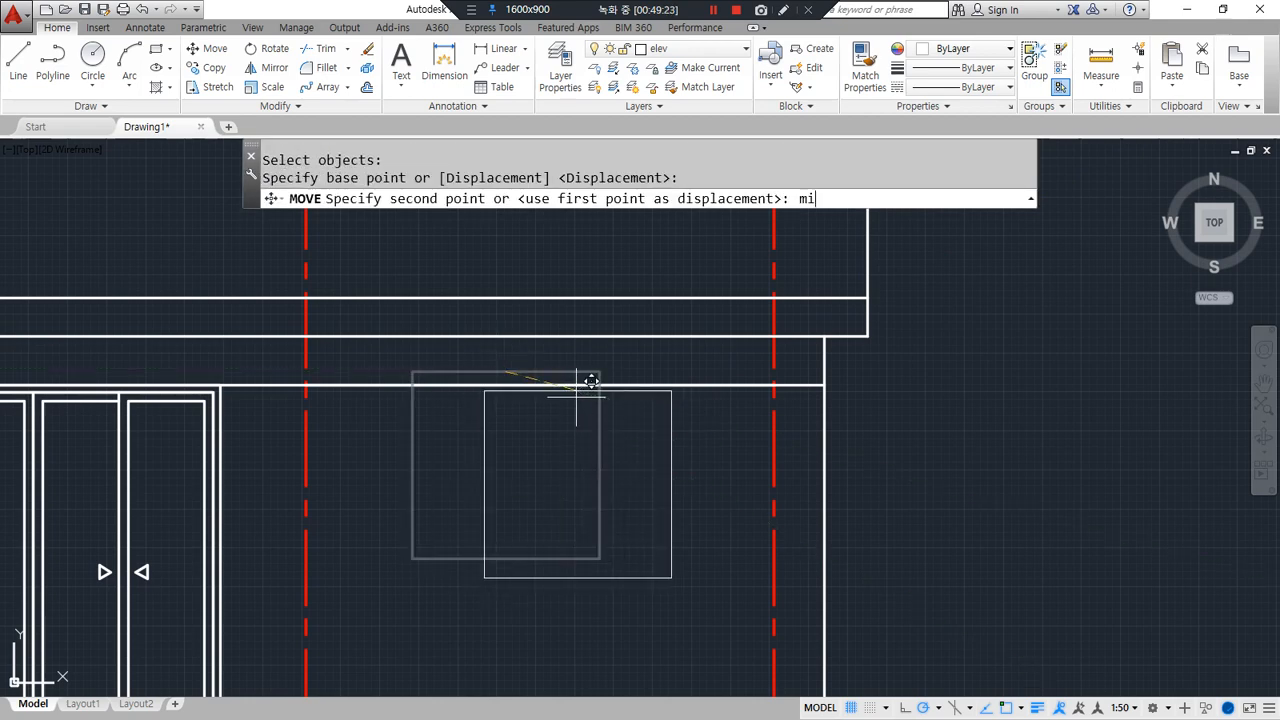
pyautogui.write('d')
pyautogui.press('Return')
pyautogui.click(609, 392)
# Finish placing the 1200 square at the guide line's midpoint and erase the guide line
pyautogui.click(411, 369)
pyautogui.click(658, 398)
pyautogui.click(249, 370)
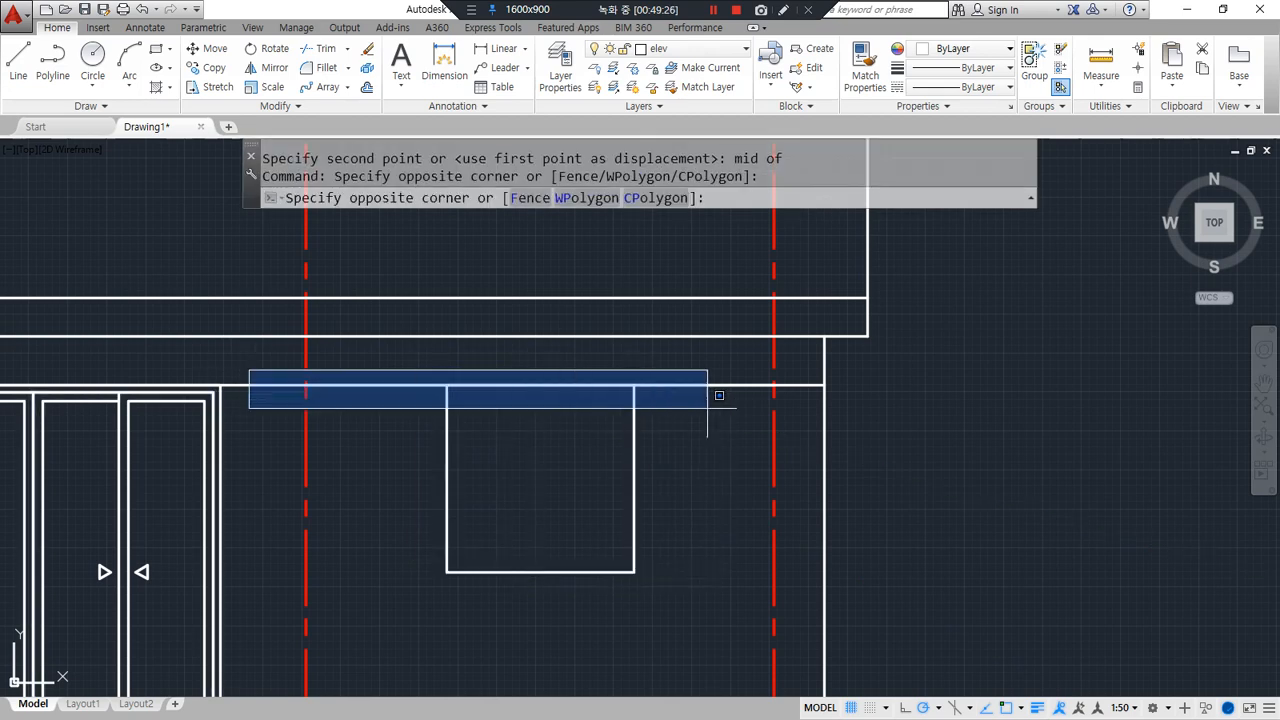
pyautogui.click(840, 400)
pyautogui.write('e')
pyautogui.press('Return')
# Offset the 1200 square 45 inward to form the window's outer frame
pyautogui.write('o')
pyautogui.press('Return')
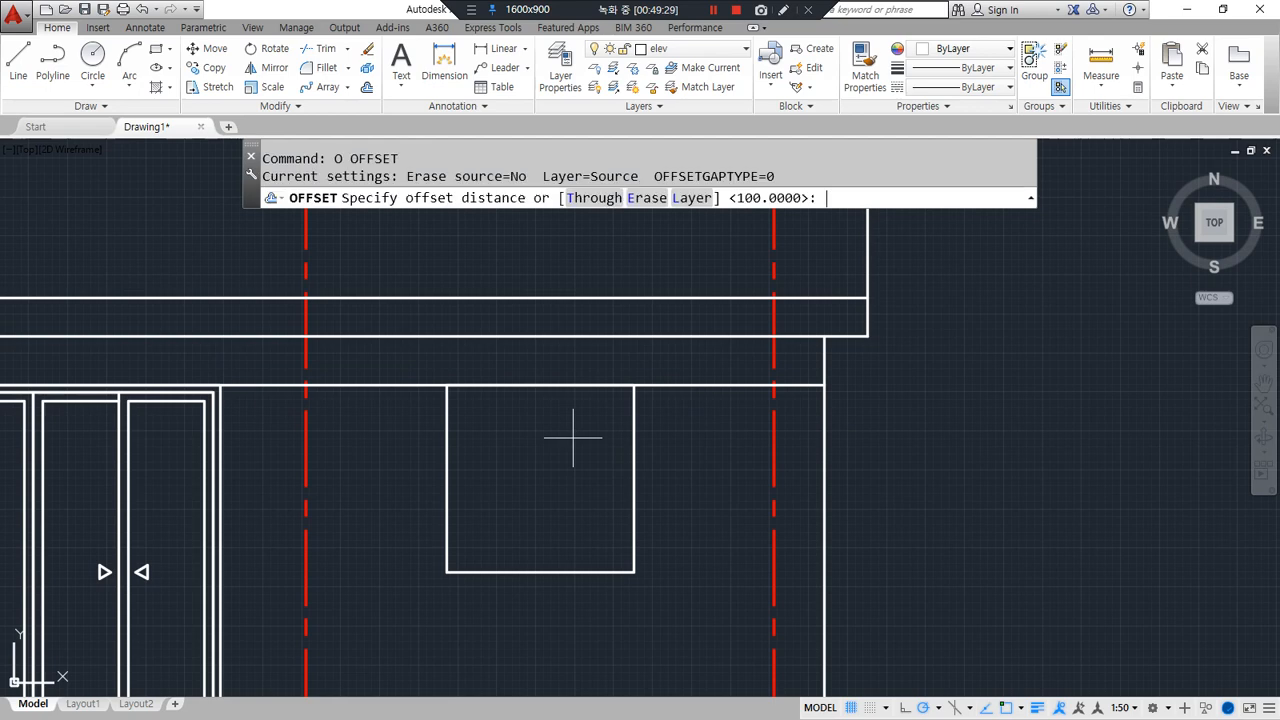
pyautogui.write('45')
pyautogui.press('Return')
pyautogui.click(632, 420)
pyautogui.click(560, 460)
# Offset the inner frame rectangle a further 60 inward to form the sash outline
pyautogui.scroll(4, 560, 420)
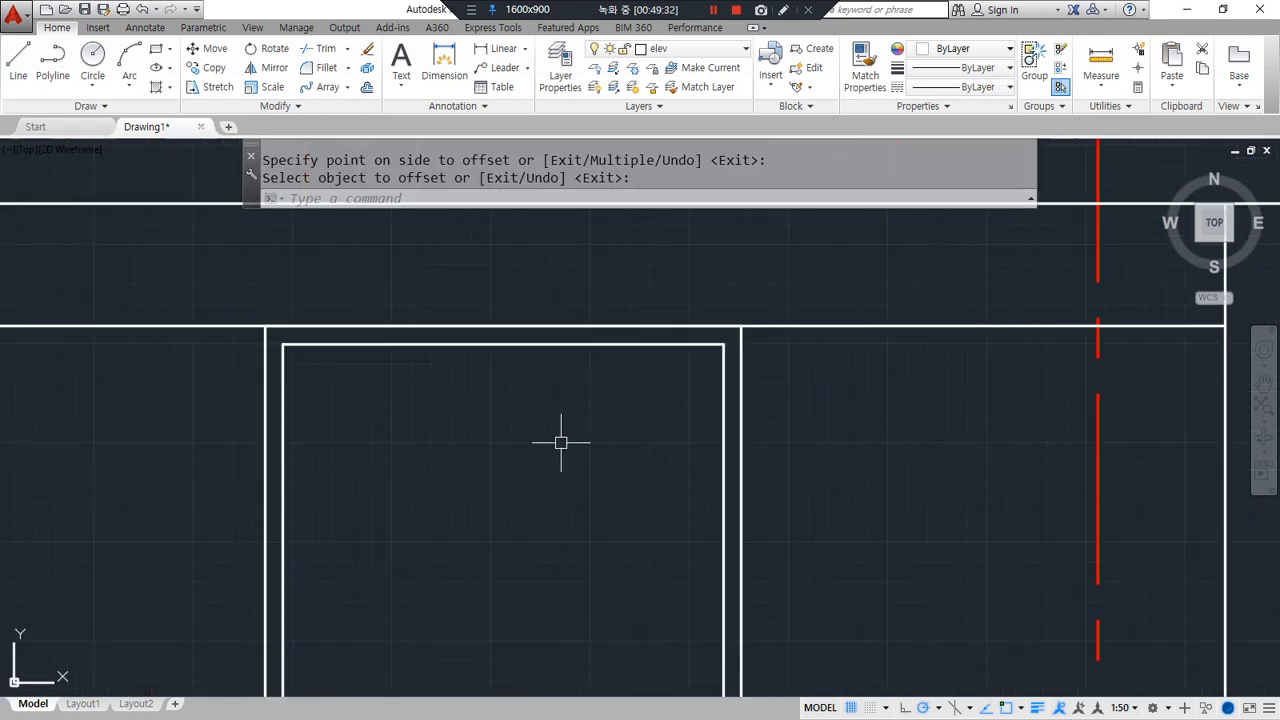
pyautogui.moveTo(561, 442); pyautogui.dragTo(484, 380, button='middle')
pyautogui.press('Escape')
pyautogui.write('o')
pyautogui.press('Return')
pyautogui.write('6')
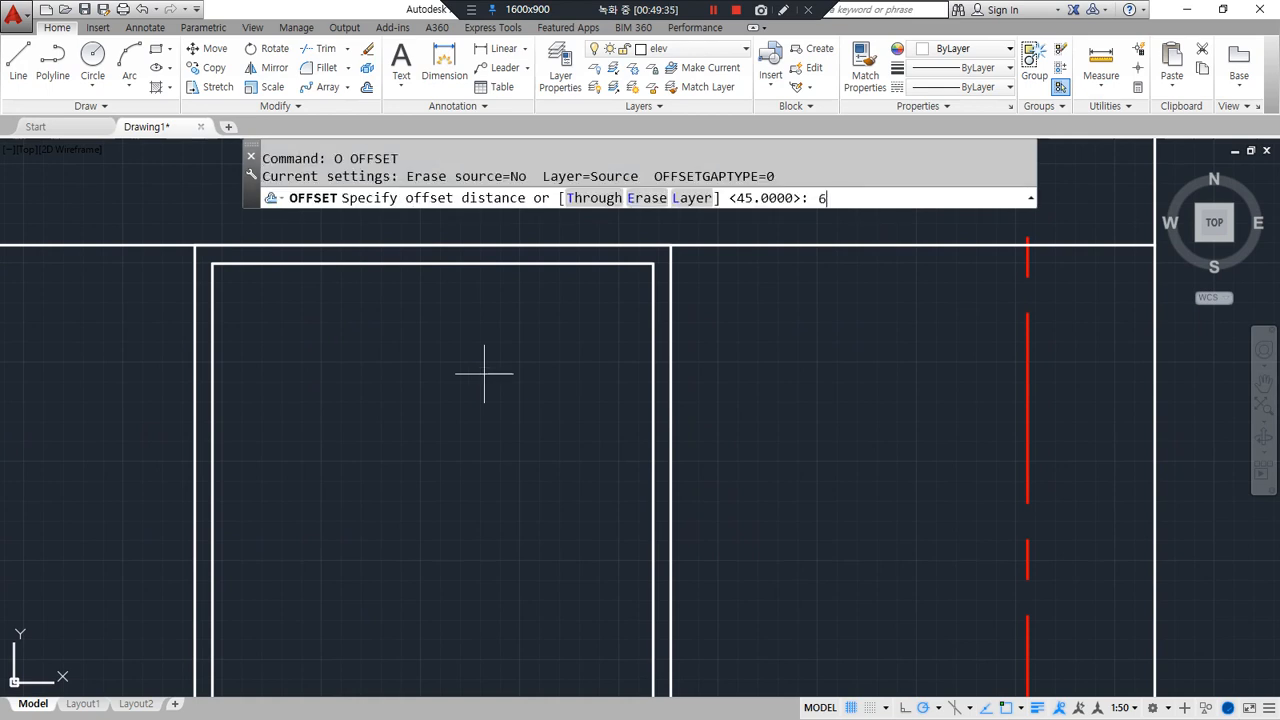
pyautogui.write('0')
pyautogui.press('Return')
pyautogui.click(653, 363)
pyautogui.click(473, 383)
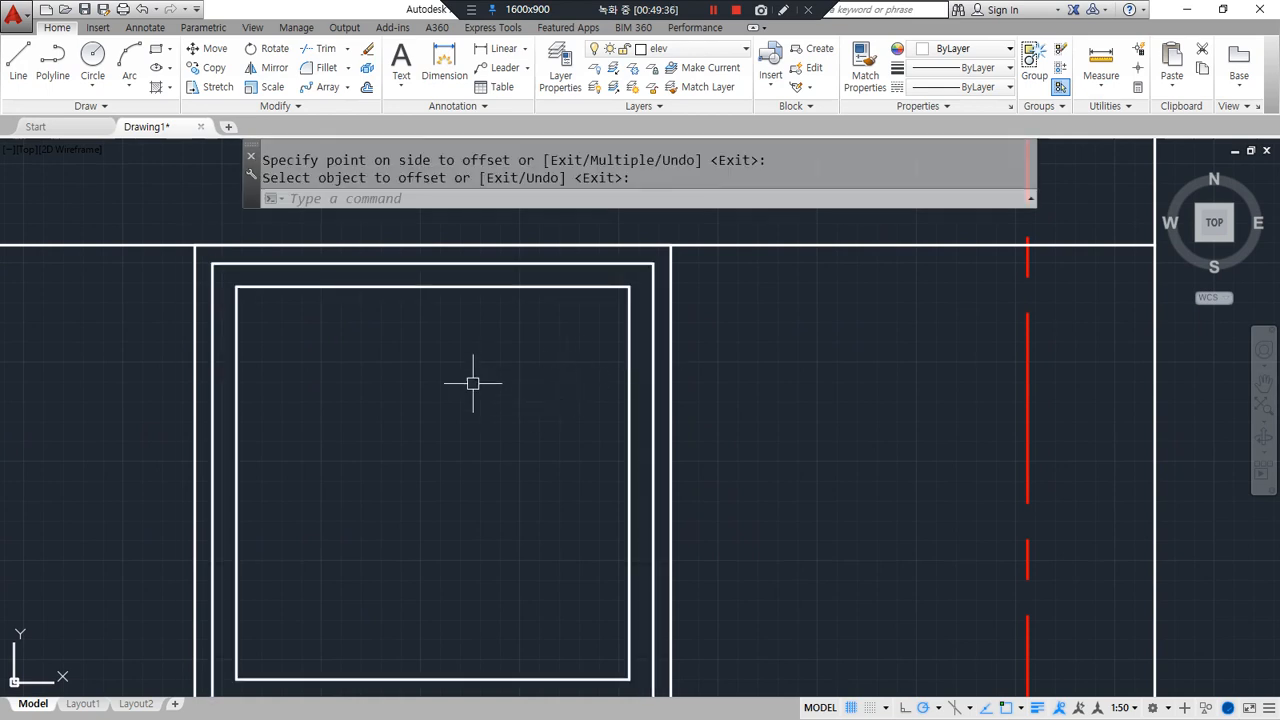
# Draw a vertical centre line from the top midpoint to the bottom of the middle rectangle
pyautogui.write('l')
pyautogui.press('Return')
pyautogui.click(433, 266)
pyautogui.moveTo(423, 586)
pyautogui.mouseDown(button='middle')
pyautogui.moveTo(430, 491)
pyautogui.moveTo(439, 636)
pyautogui.mouseUp(button='middle')
pyautogui.click(434, 602)
pyautogui.press('Return')
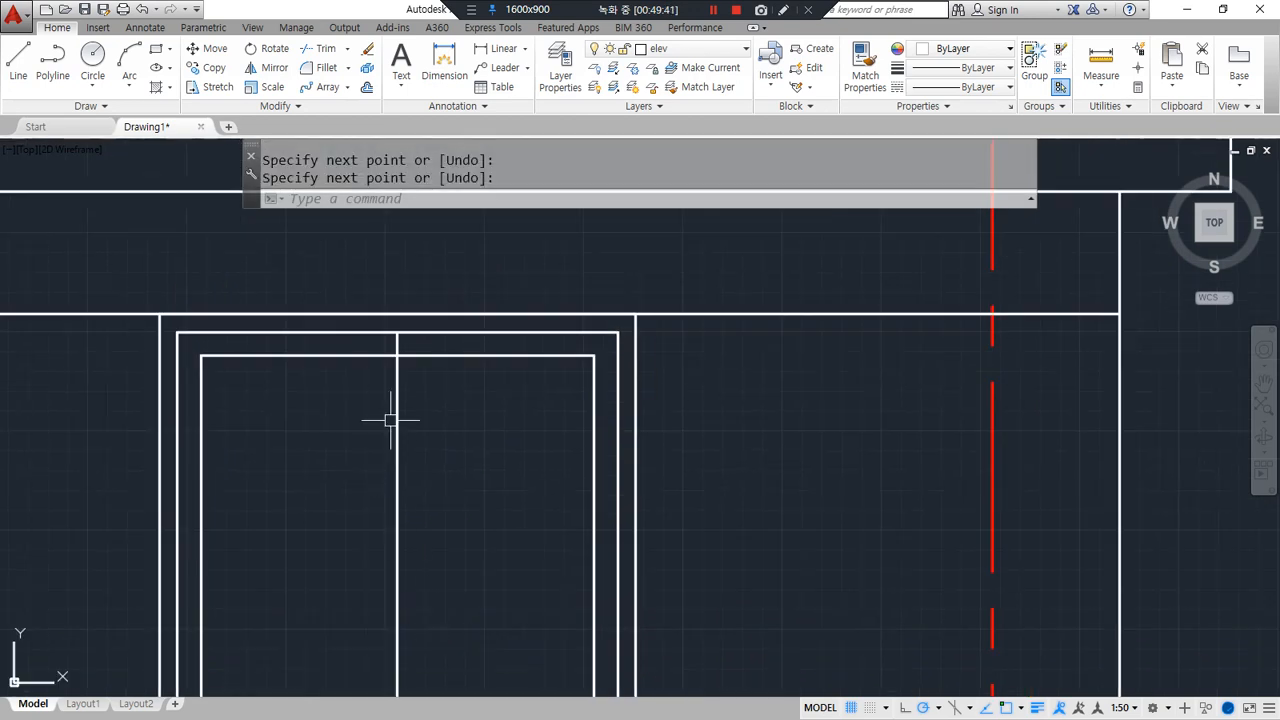
# Offset the vertical centre line to both sides by half the sash frame's width
pyautogui.scroll(4, 390, 420)
pyautogui.write('o')
pyautogui.press('Return')
pyautogui.press('Return')
pyautogui.click(398, 429)
pyautogui.click(454, 417)
pyautogui.click(399, 434)
pyautogui.click(348, 418)
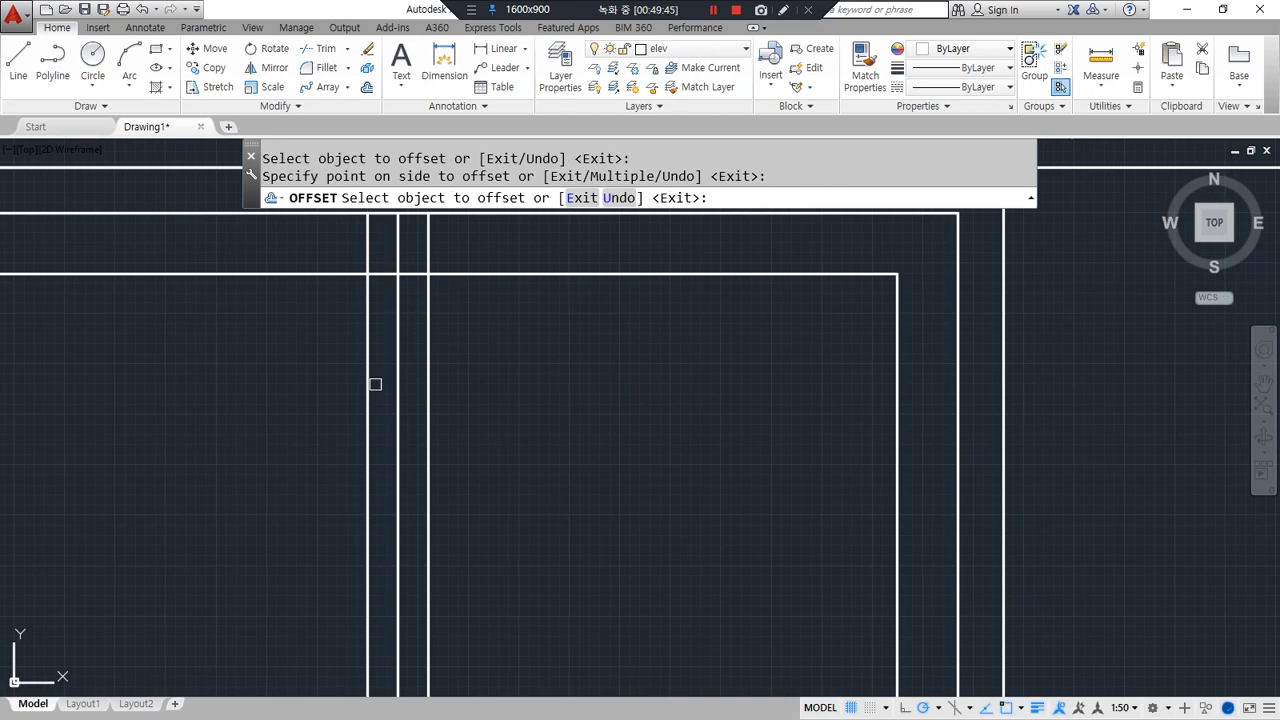
pyautogui.press('Return')
# Erase the original vertical centre line between its two offset copies
pyautogui.moveTo(397, 331); pyautogui.dragTo(391, 449, button='middle')
pyautogui.write('tr')
pyautogui.press('Return')
pyautogui.press('Return')
pyautogui.press('Escape')
pyautogui.click(392, 370)
pyautogui.write('e')
pyautogui.press('Return')
# Trim the sash rectangle between the two mullion lines, and the right mullion line's ends beyond that rectangle
pyautogui.write('tr')
pyautogui.press('Return')
pyautogui.press('Return')
pyautogui.click(398, 399)
pyautogui.click(392, 379)
pyautogui.click(423, 363)
pyautogui.scroll(-6, 405, 407)
pyautogui.moveTo(398, 690); pyautogui.dragTo(385, 566, button='middle')
pyautogui.scroll(4, 384, 574)
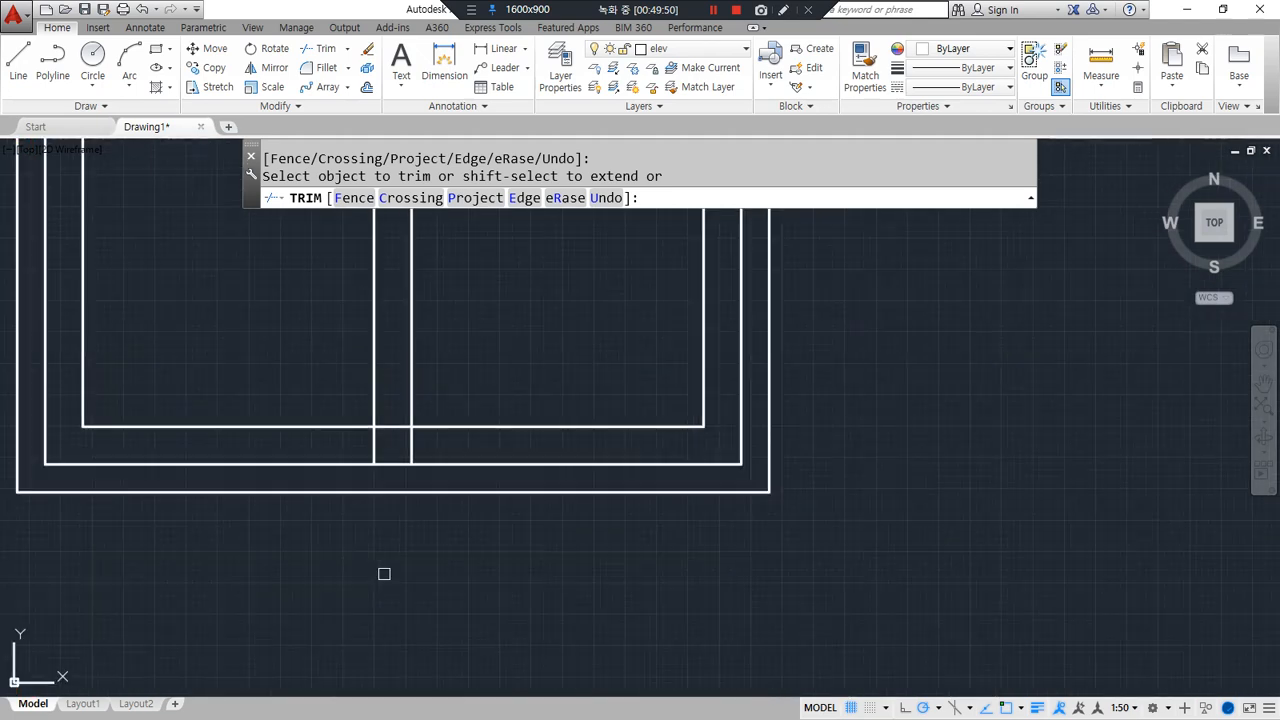
pyautogui.press('Return')
# Copy a pair of sliding-direction arrows from the four-leaf window to the middle of the new two-leaf window
pyautogui.scroll(-4, 382, 475)
pyautogui.scroll(-2, 284, 512)
pyautogui.moveTo(284, 515); pyautogui.dragTo(494, 486, button='middle')
pyautogui.scroll(2, 65, 470)
pyautogui.scroll(2, 132, 440)
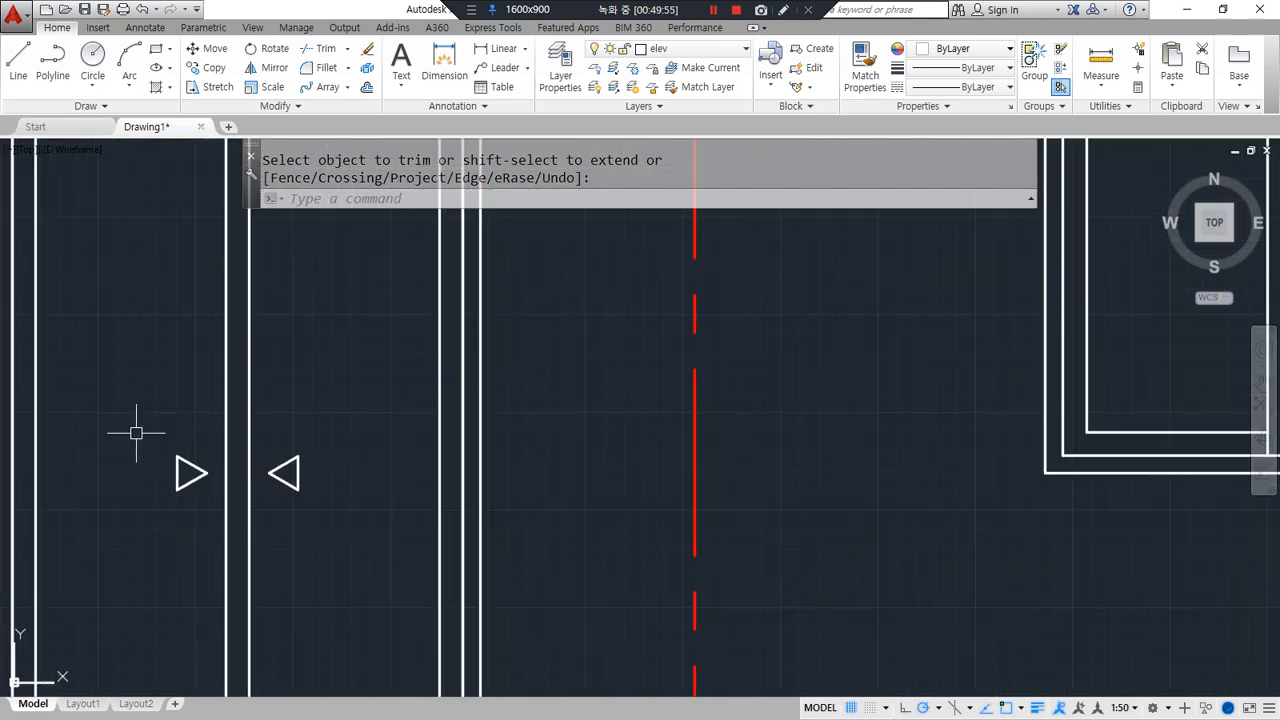
pyautogui.scroll(2, 136, 433)
pyautogui.write('cp')
pyautogui.press('Return')
pyautogui.click(483, 571)
pyautogui.press('Return')
pyautogui.click(315, 498)
pyautogui.scroll(-4, 289, 520)
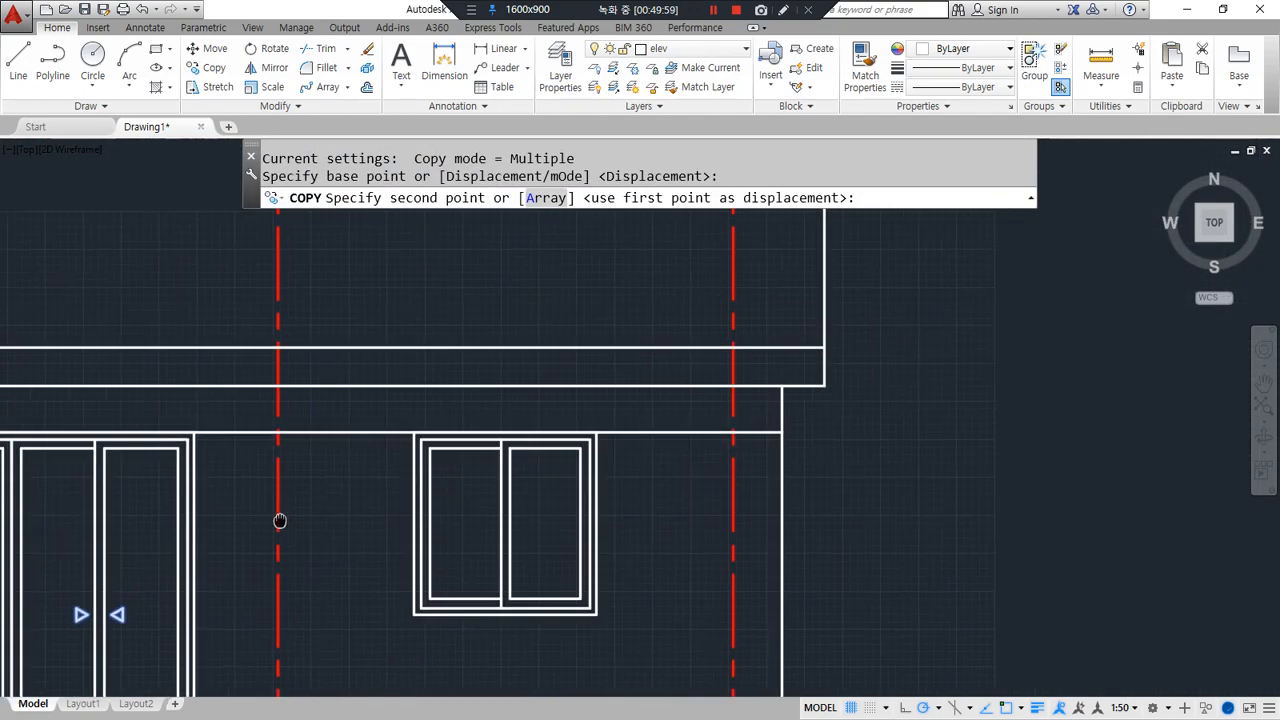
pyautogui.scroll(3, 391, 530)
pyautogui.click(704, 514)
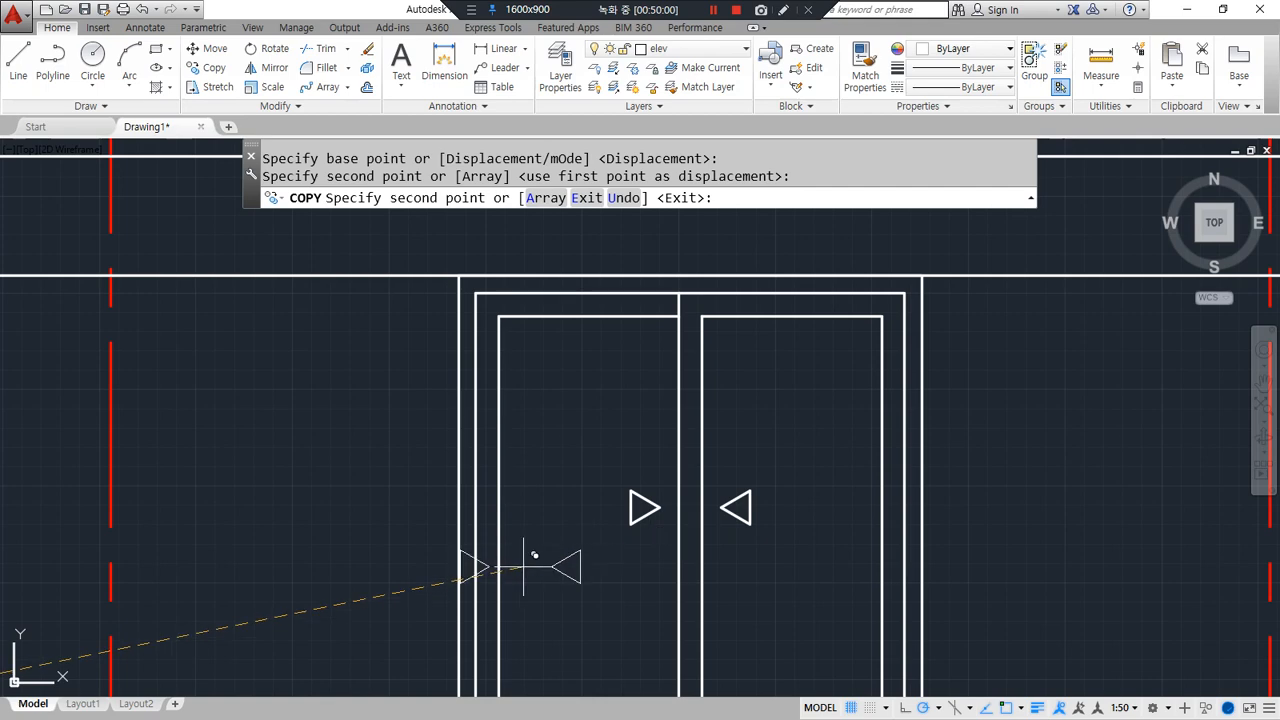
pyautogui.scroll(-4, 314, 526)
pyautogui.moveTo(314, 526); pyautogui.dragTo(560, 449, button='middle')
pyautogui.moveTo(449, 491)
pyautogui.mouseDown(button='middle')
pyautogui.moveTo(420, 403)
pyautogui.moveTo(416, 452)
pyautogui.mouseUp(button='middle')
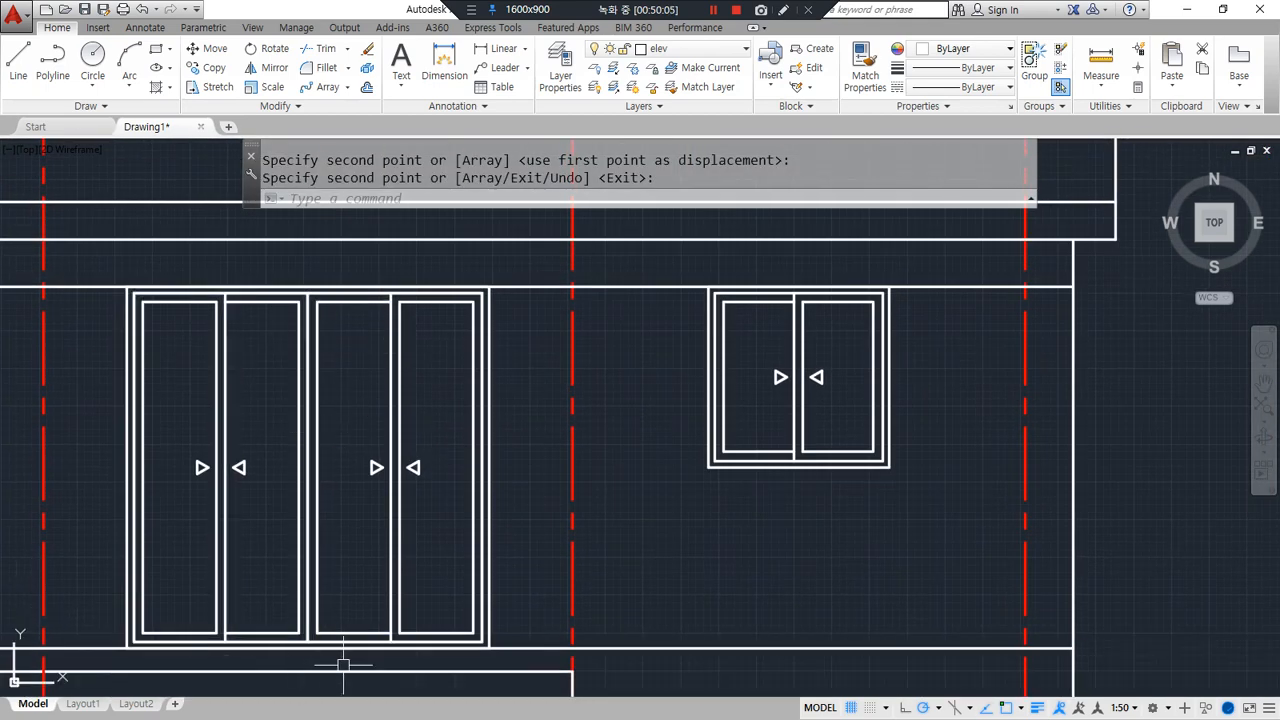
pyautogui.press('Return')
# Offset the horizontal line at the base of the four-leaf window 2100 upward
pyautogui.write('o')
pyautogui.press('Return')
pyautogui.write('2100')
pyautogui.press('Return')
pyautogui.click(563, 648)
pyautogui.click(557, 470)
# Stretch the upper part of the four-leaf window straight down so its top edge meets the 2100 guide line
pyautogui.scroll(2, 409, 273)
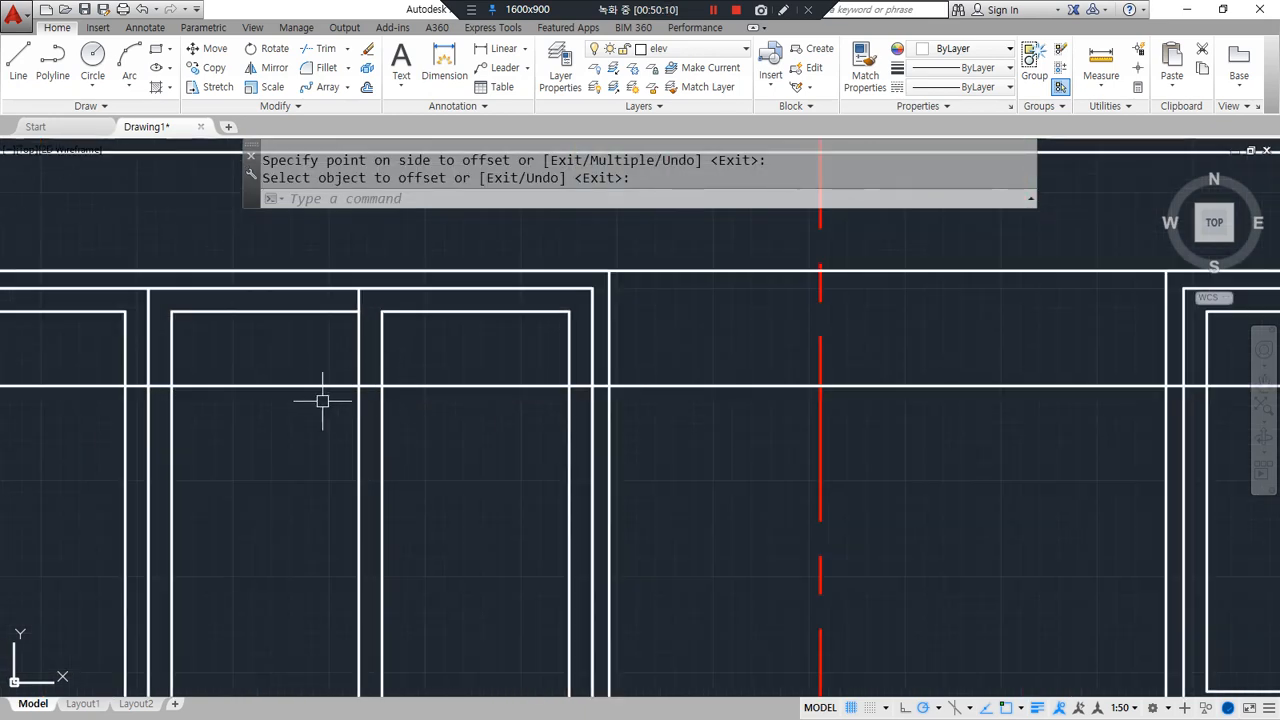
pyautogui.moveTo(323, 403); pyautogui.dragTo(646, 429, button='middle')
pyautogui.moveTo(363, 397); pyautogui.dragTo(383, 399, button='middle')
pyautogui.write('s')
pyautogui.press('Return')
pyautogui.click(1004, 266)
pyautogui.click(23, 366)
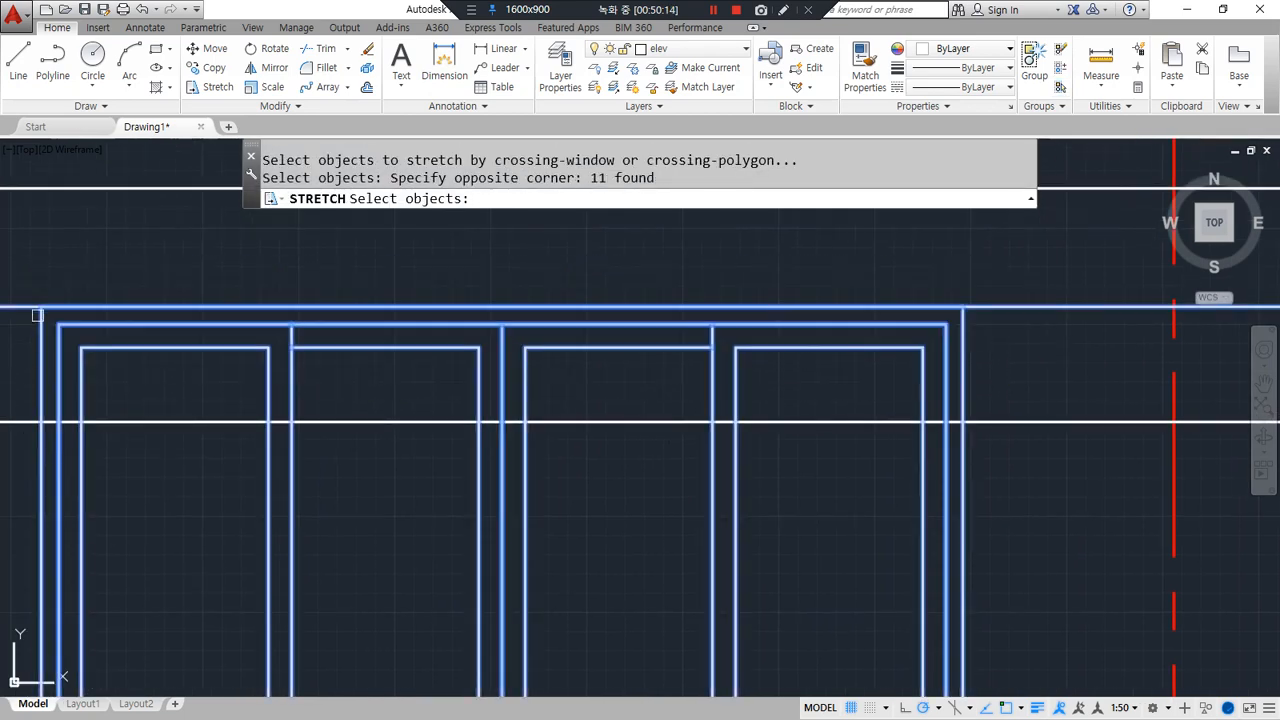
pyautogui.press('Return')
pyautogui.click(41, 306)
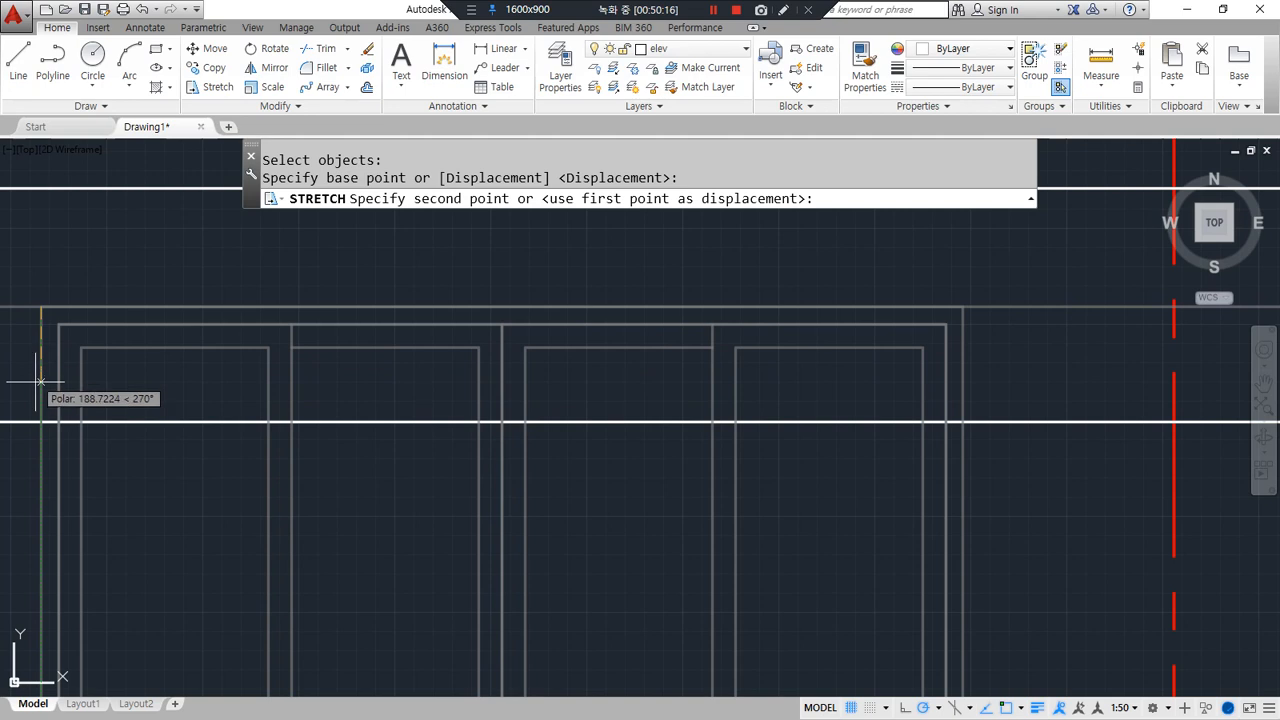
pyautogui.click(41, 422)
pyautogui.press('Escape')
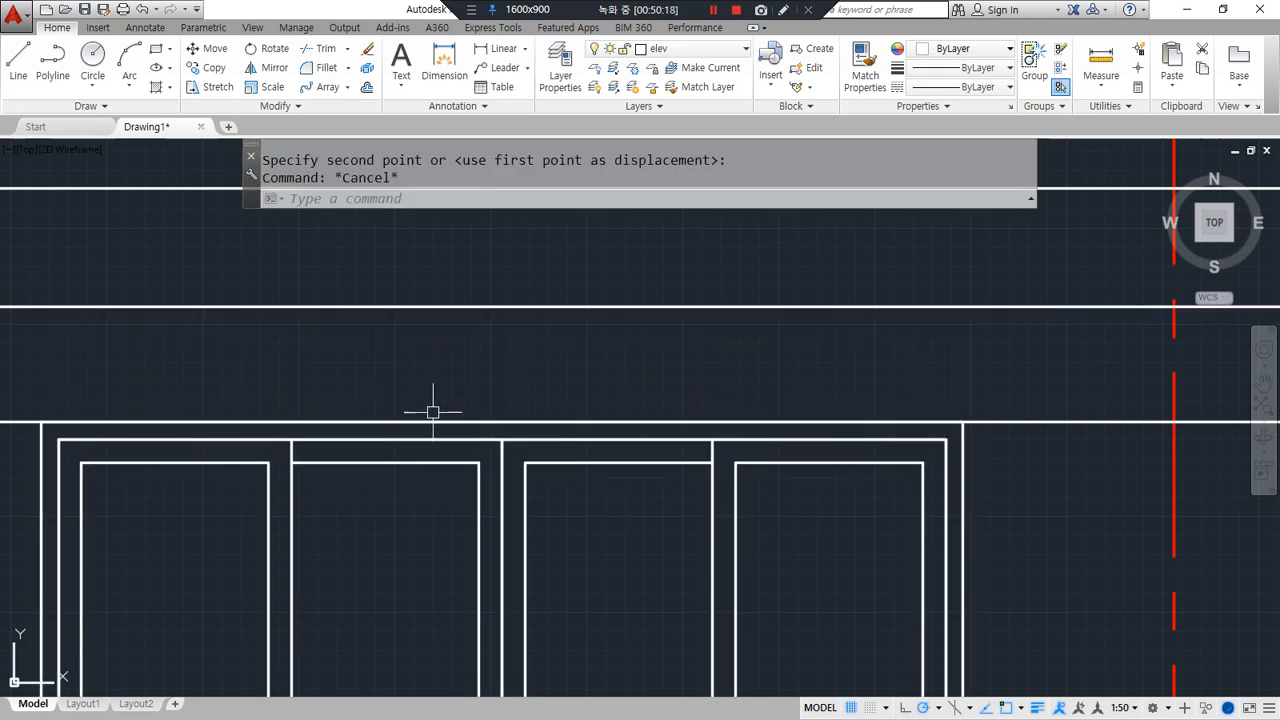
# Erase the 2100 guide line and stretch the outer frame's top edge back up to the horizontal line above
pyautogui.click(1020, 422)
pyautogui.write('e')
pyautogui.press('Return')
pyautogui.click(574, 422)
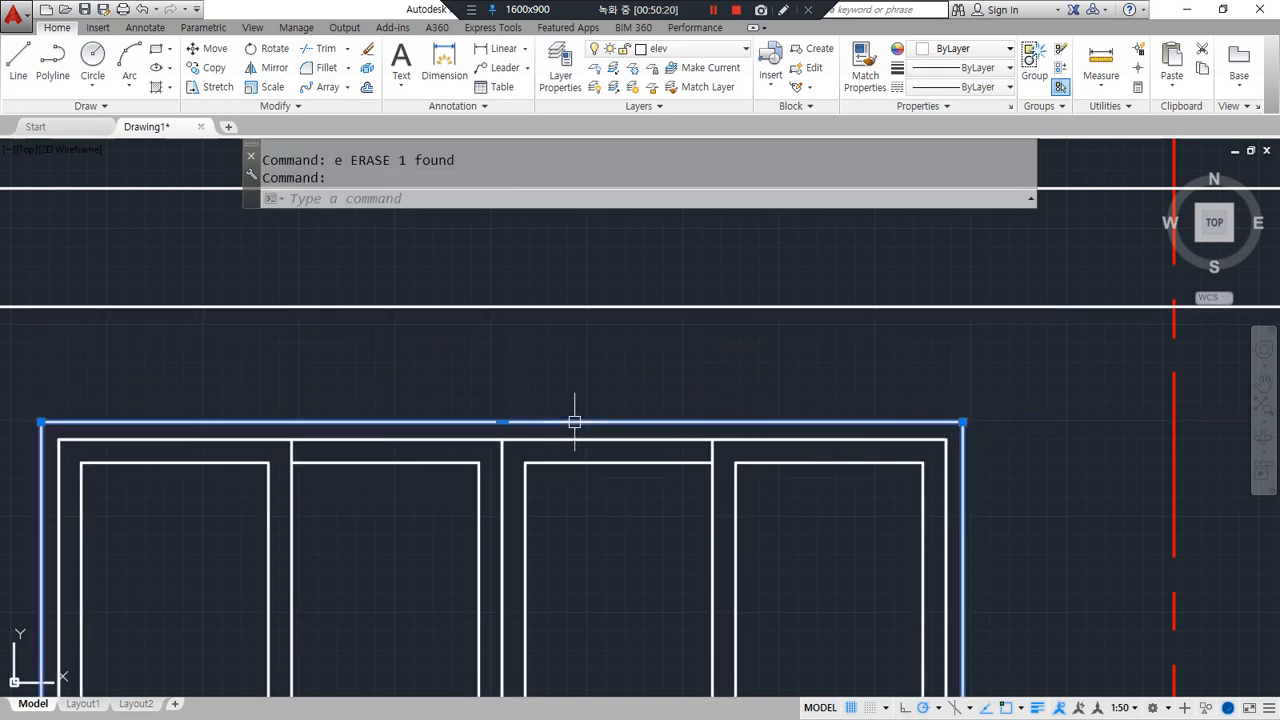
pyautogui.click(500, 416)
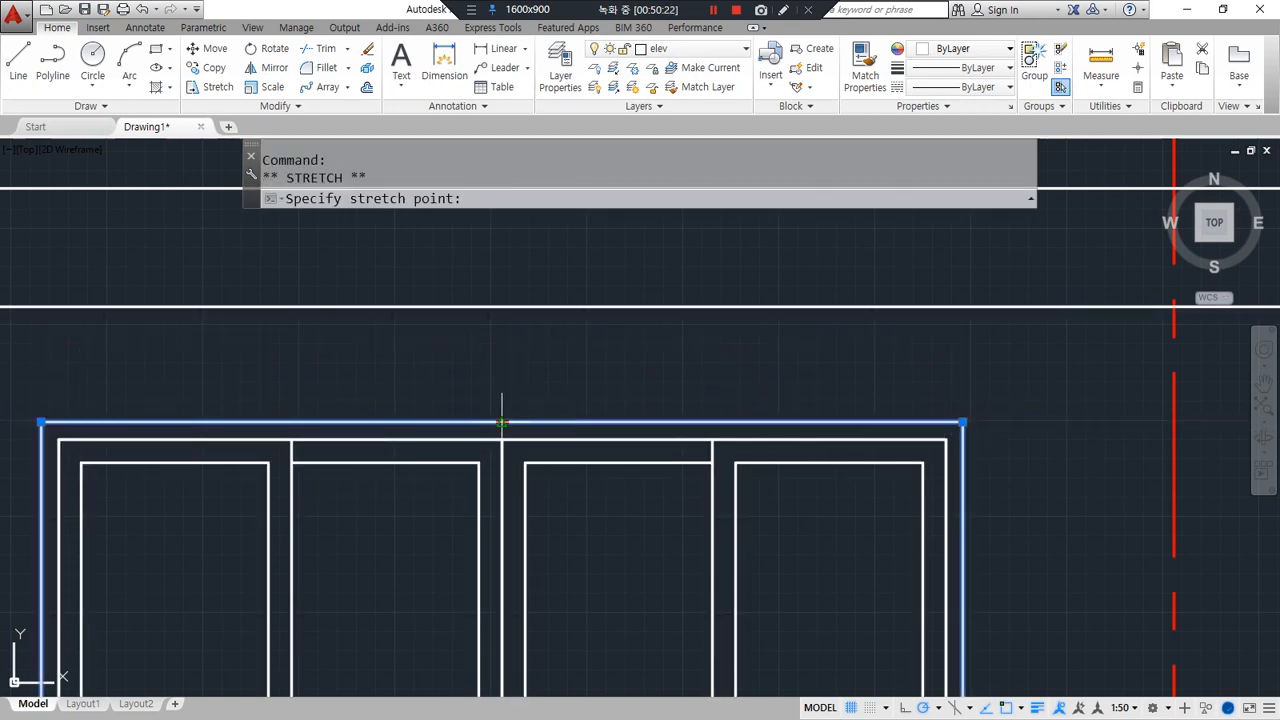
pyautogui.click(503, 307)
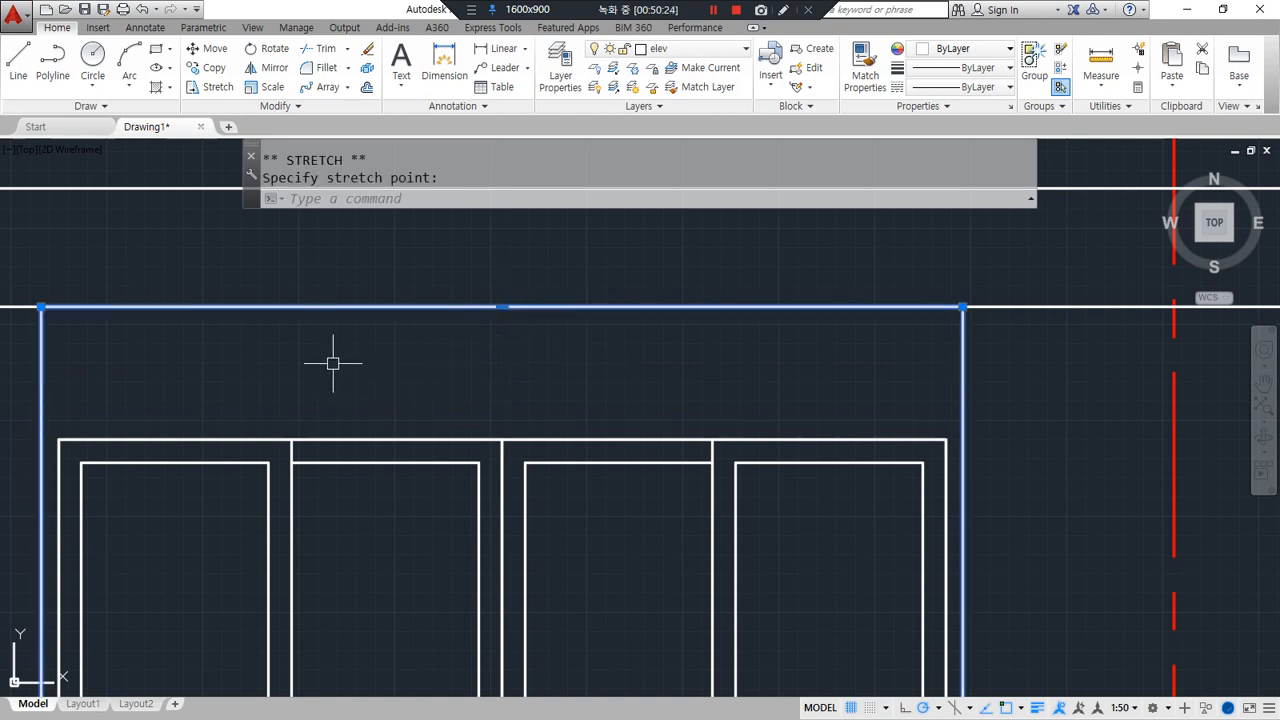
# Explode the four-leaf window's outer frame and offset its top edge 45 downward
pyautogui.write('x')
pyautogui.press('Return')
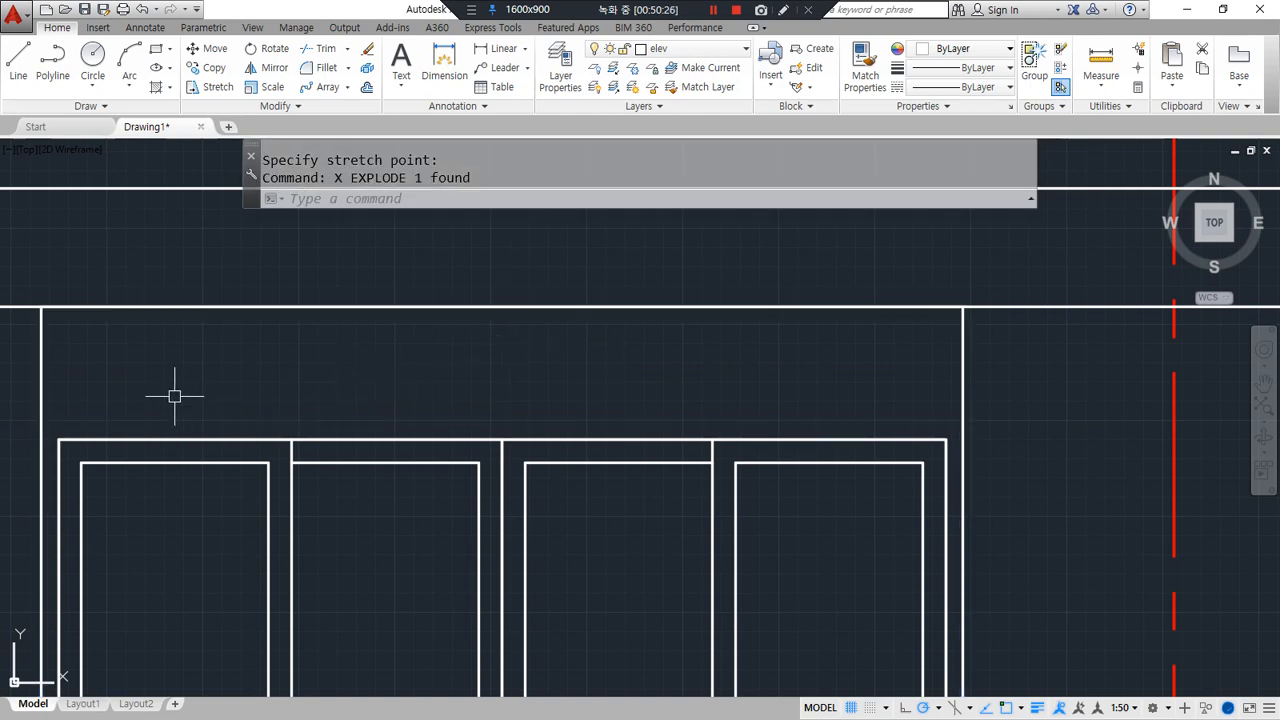
pyautogui.write('o')
pyautogui.press('Return')
pyautogui.write('45')
pyautogui.press('Return')
pyautogui.click(185, 312)
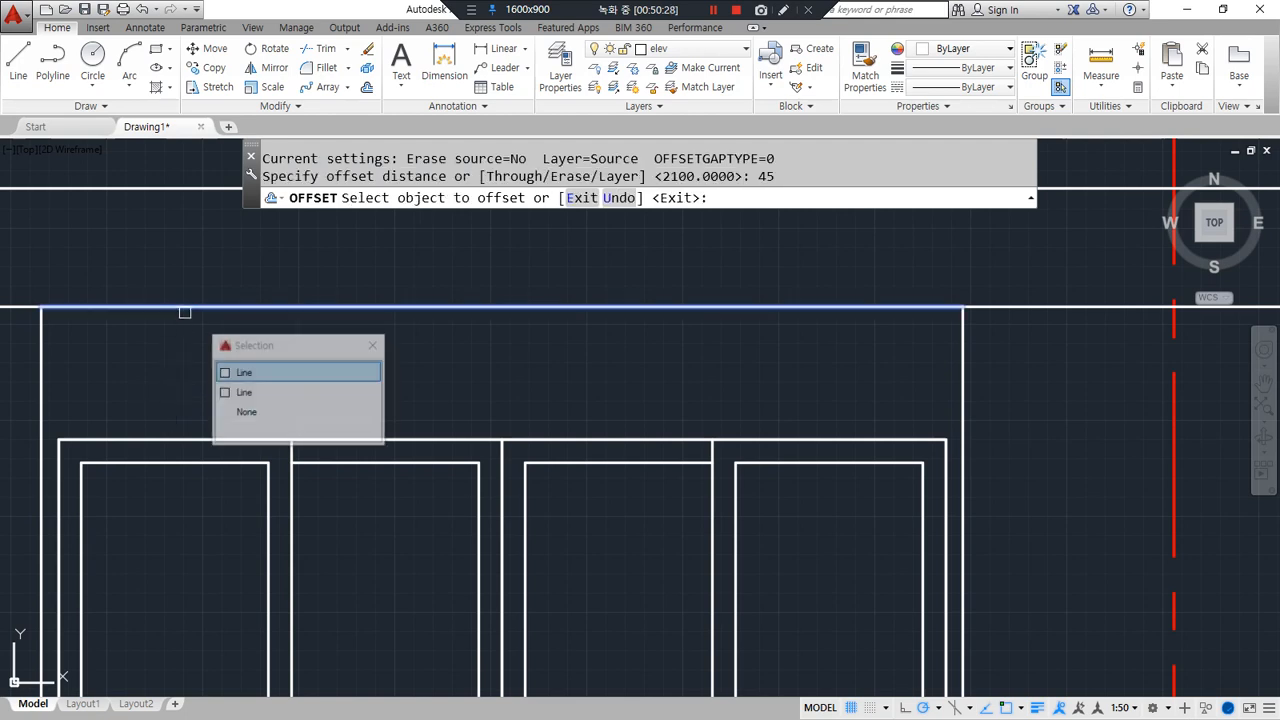
pyautogui.click(244, 374)
pyautogui.click(234, 387)
pyautogui.press('Return')
pyautogui.write('f')
pyautogui.press('Return')
pyautogui.click(58, 459)
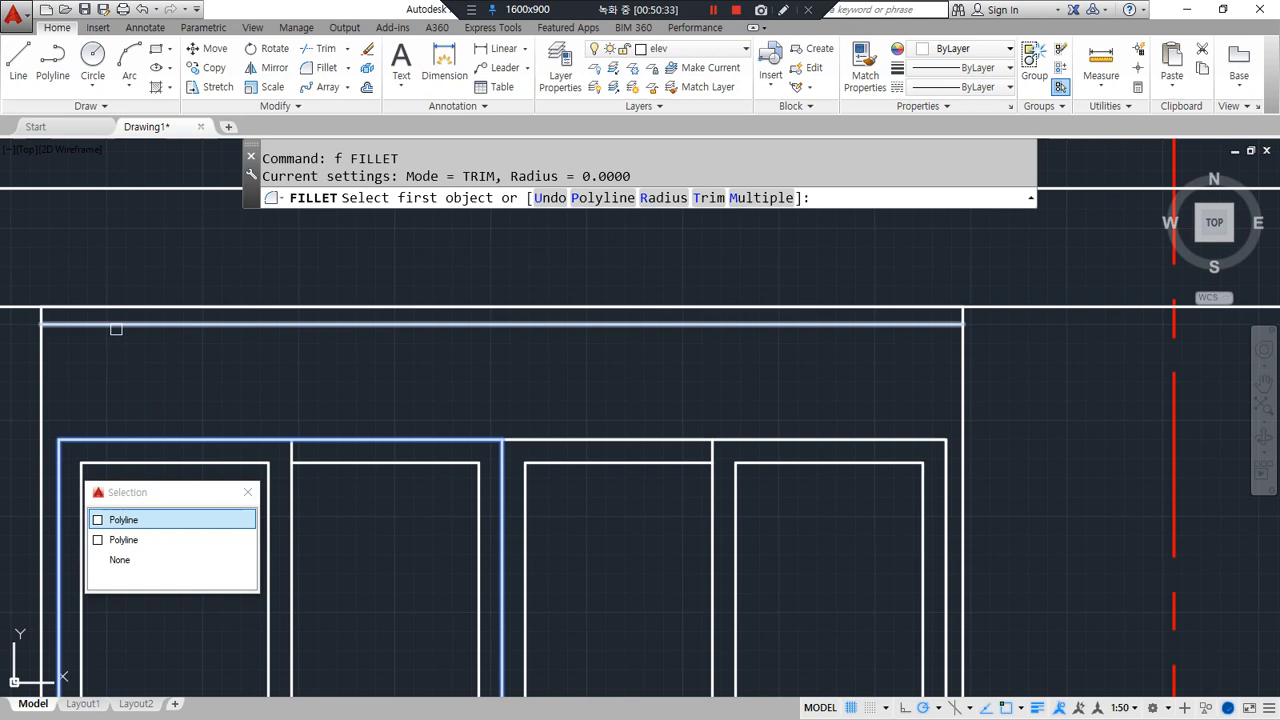
pyautogui.press('Escape')
pyautogui.press('Return')
pyautogui.press('Escape')
pyautogui.write('s')
pyautogui.press('Return')
pyautogui.click(1007, 420)
pyautogui.click(16, 520)
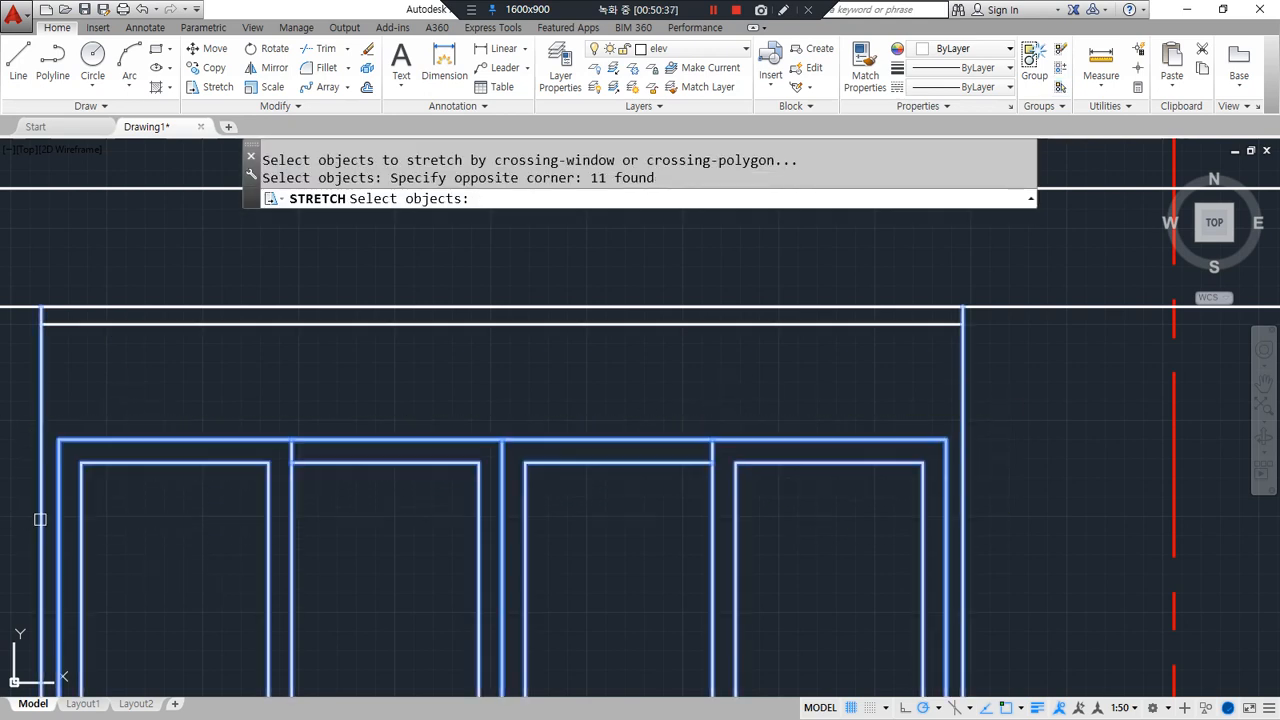
pyautogui.press('Return')
pyautogui.press('Escape')
pyautogui.write('x')
pyautogui.press('Return')
pyautogui.press('Escape')
# Explode the four-leaf window's inner frame and leaf polylines into separate lines
pyautogui.write('x')
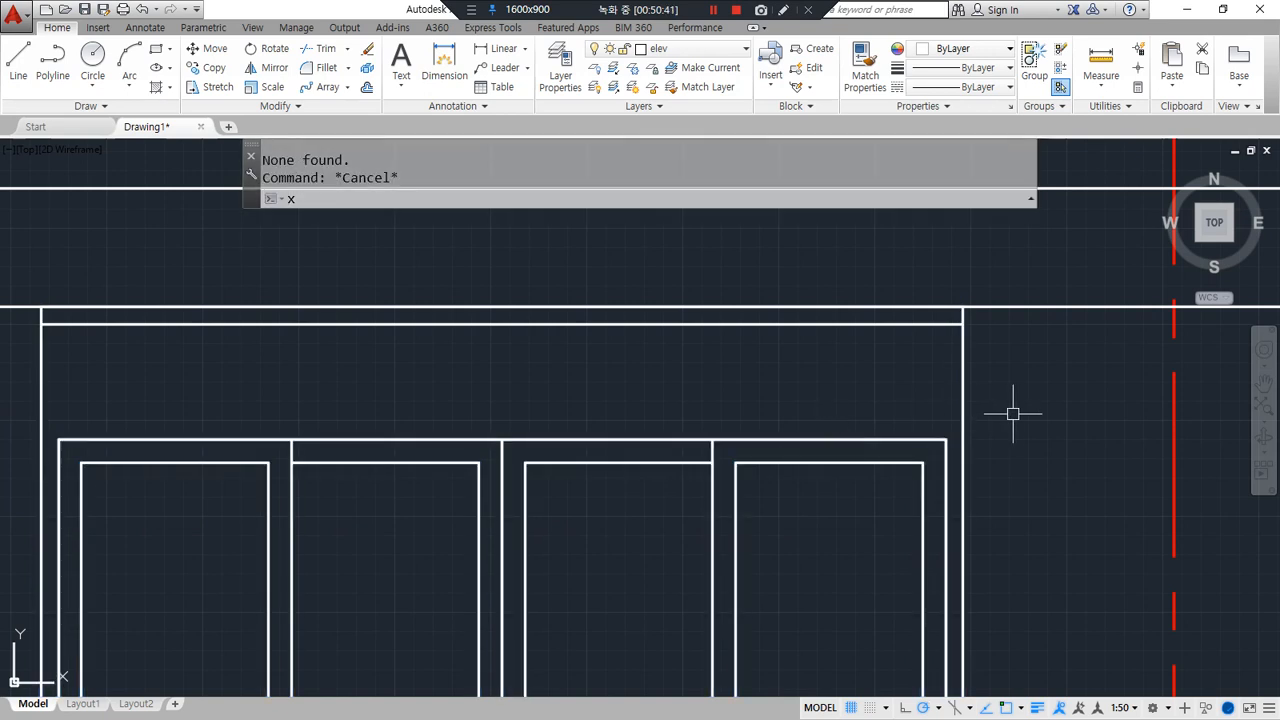
pyautogui.press('Return')
pyautogui.click(1022, 413)
pyautogui.click(27, 528)
pyautogui.press('Return')
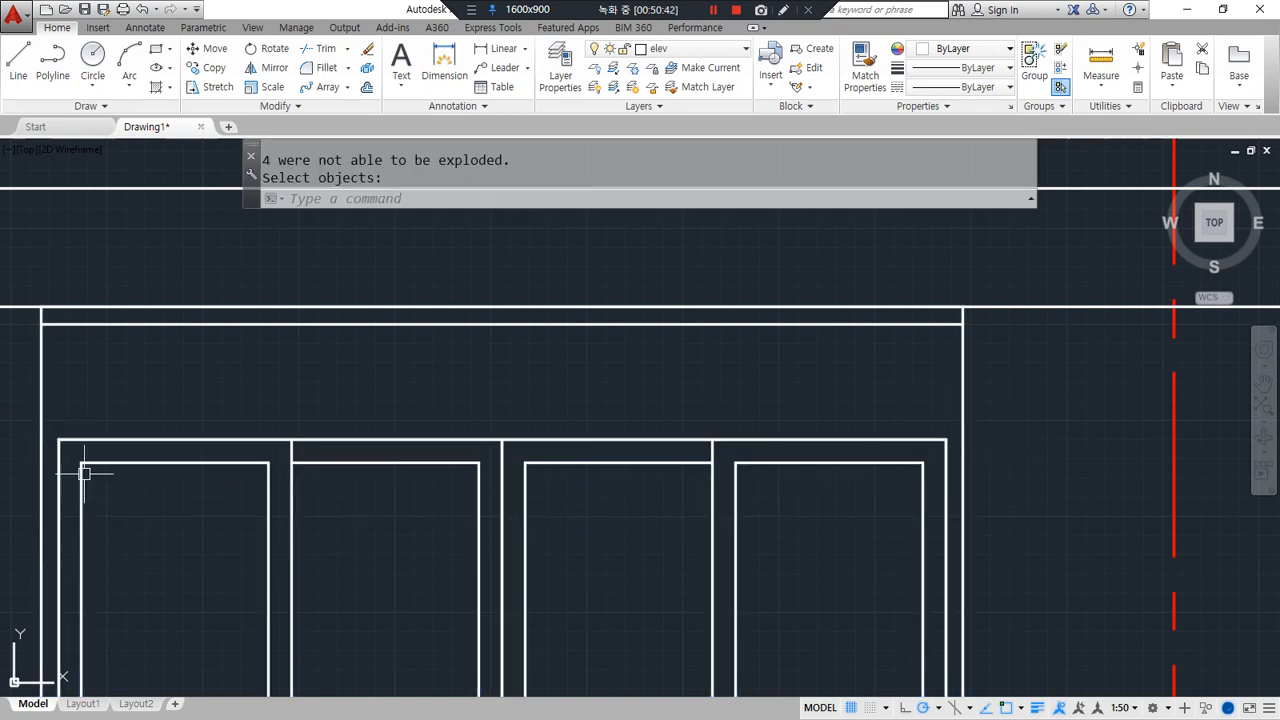
# Fillet the inner frame's two outer vertical sides to the offset top line with radius 0, closing the transom's upper corners
pyautogui.write('f')
pyautogui.press('Return')
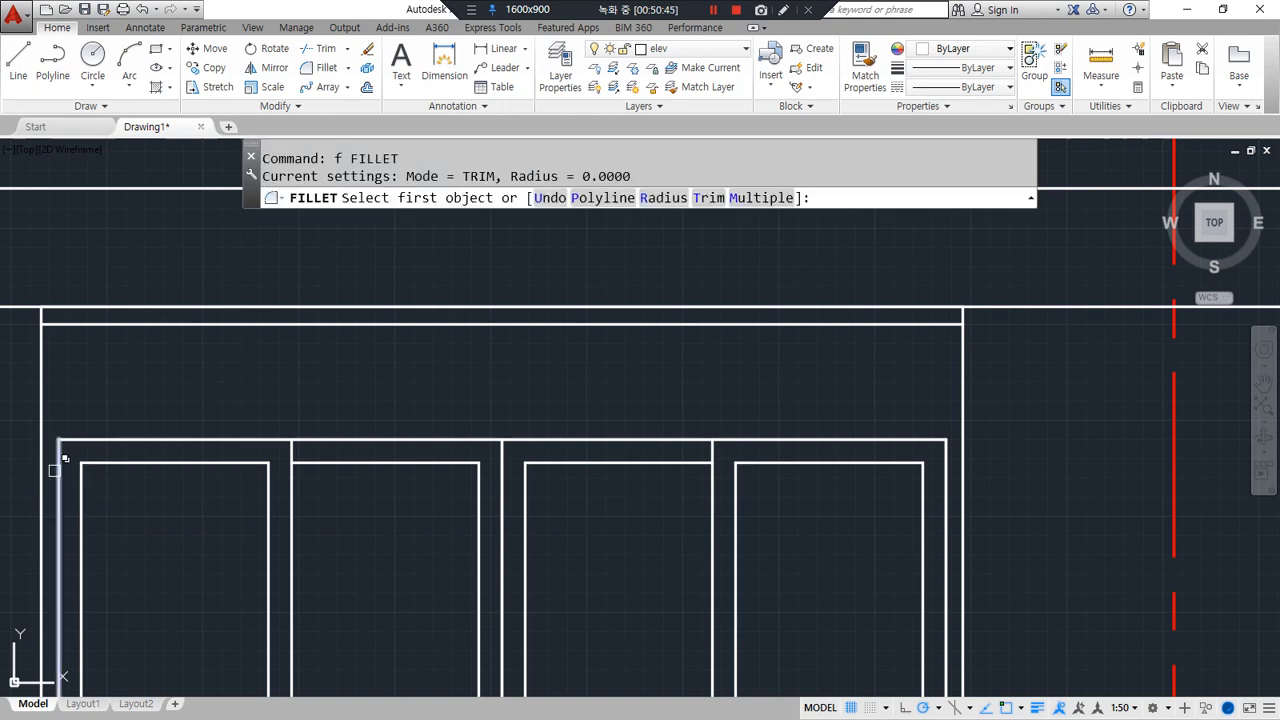
pyautogui.click(61, 465)
pyautogui.press('Return')
pyautogui.click(129, 324)
pyautogui.press('Return')
pyautogui.click(806, 326)
pyautogui.click(945, 478)
pyautogui.press('Return')
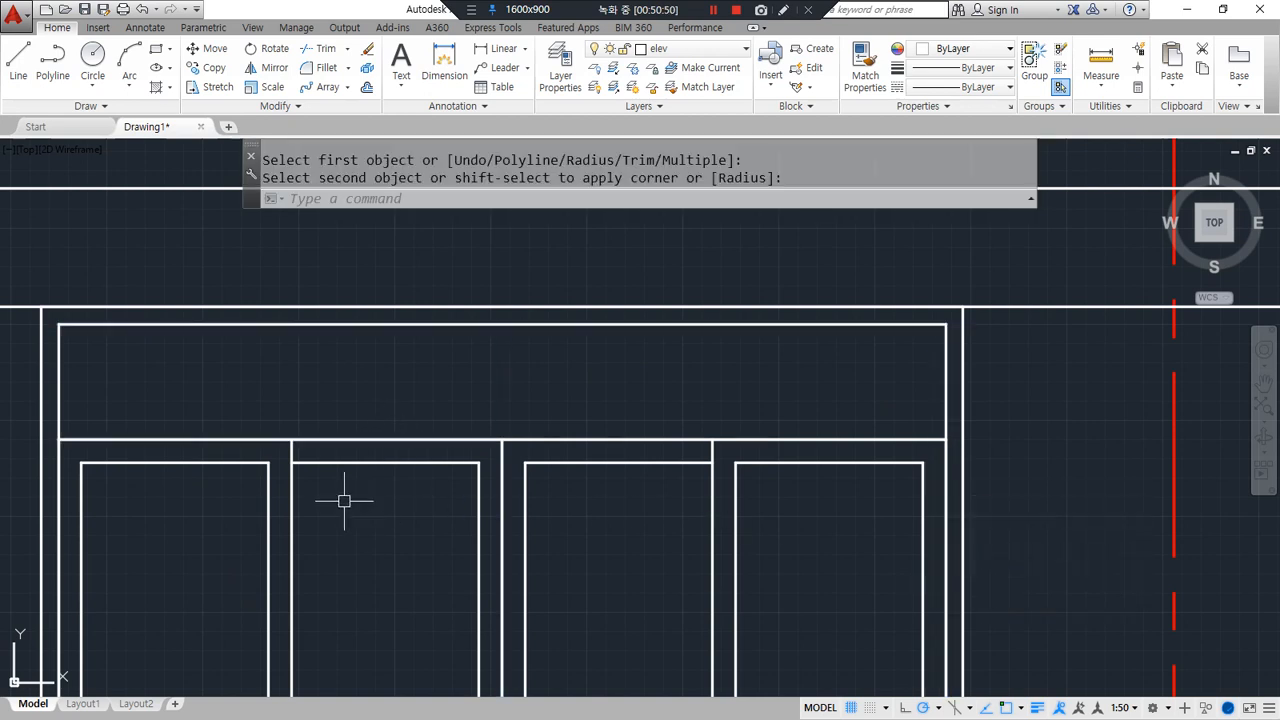
pyautogui.write('o')
pyautogui.press('Return')
pyautogui.write('45')
pyautogui.press('Return')
pyautogui.click(530, 438)
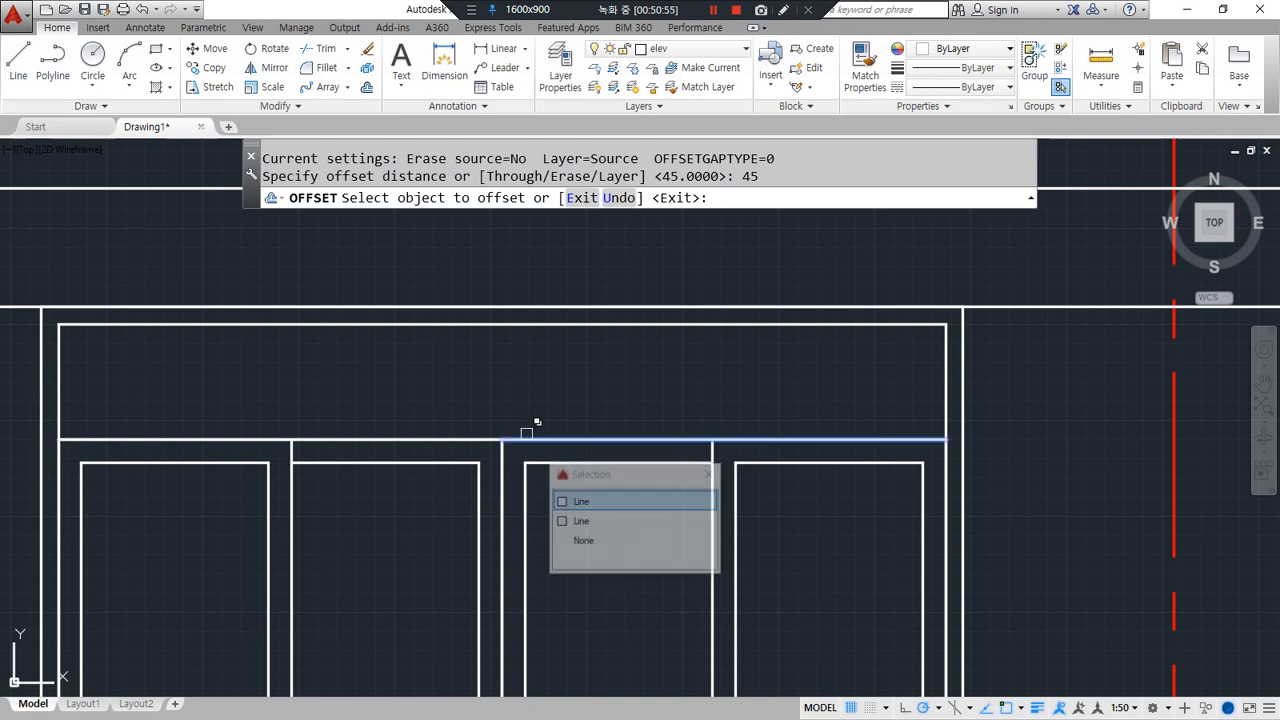
pyautogui.click(578, 501)
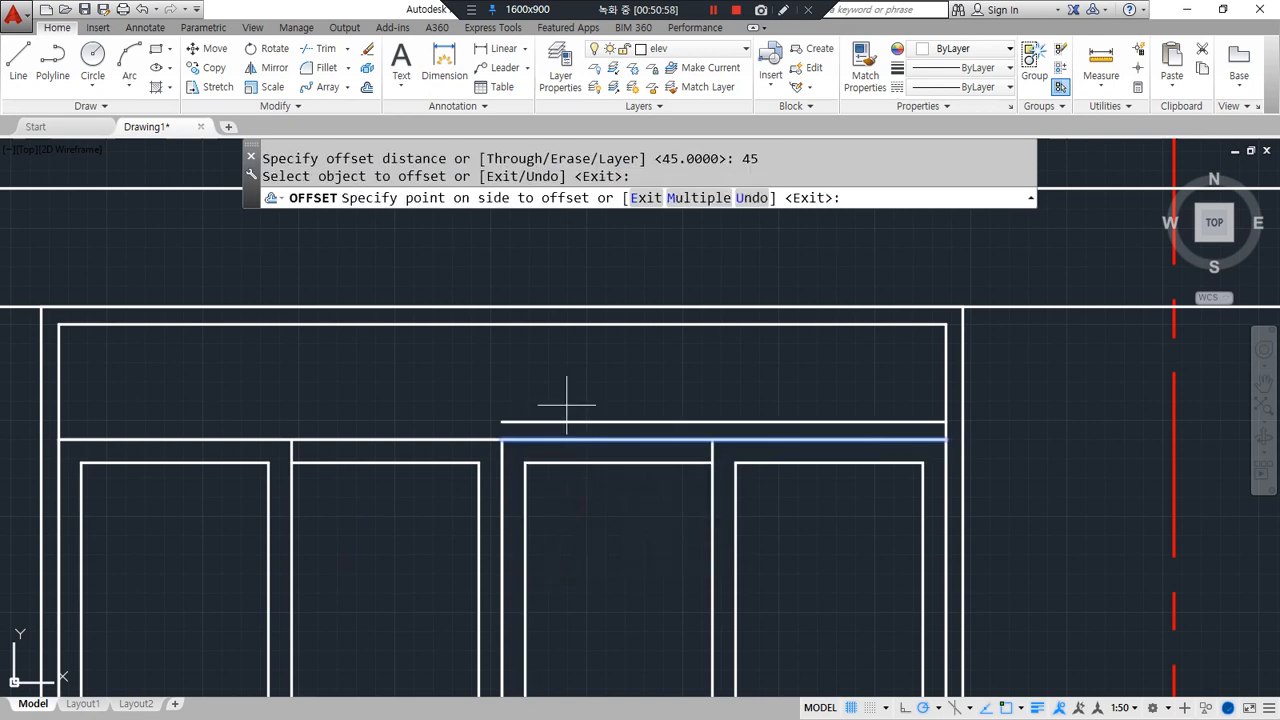
pyautogui.press('Escape')
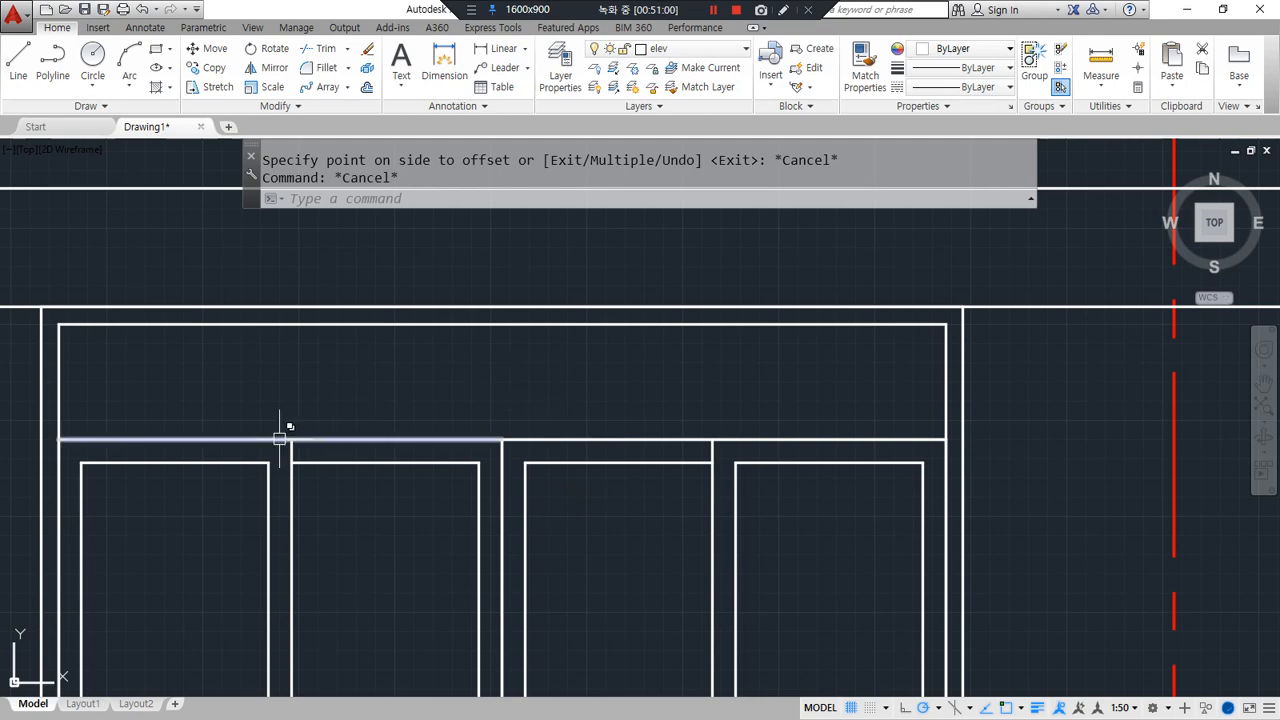
pyautogui.moveTo(188, 421); pyautogui.dragTo(286, 390, button='middle')
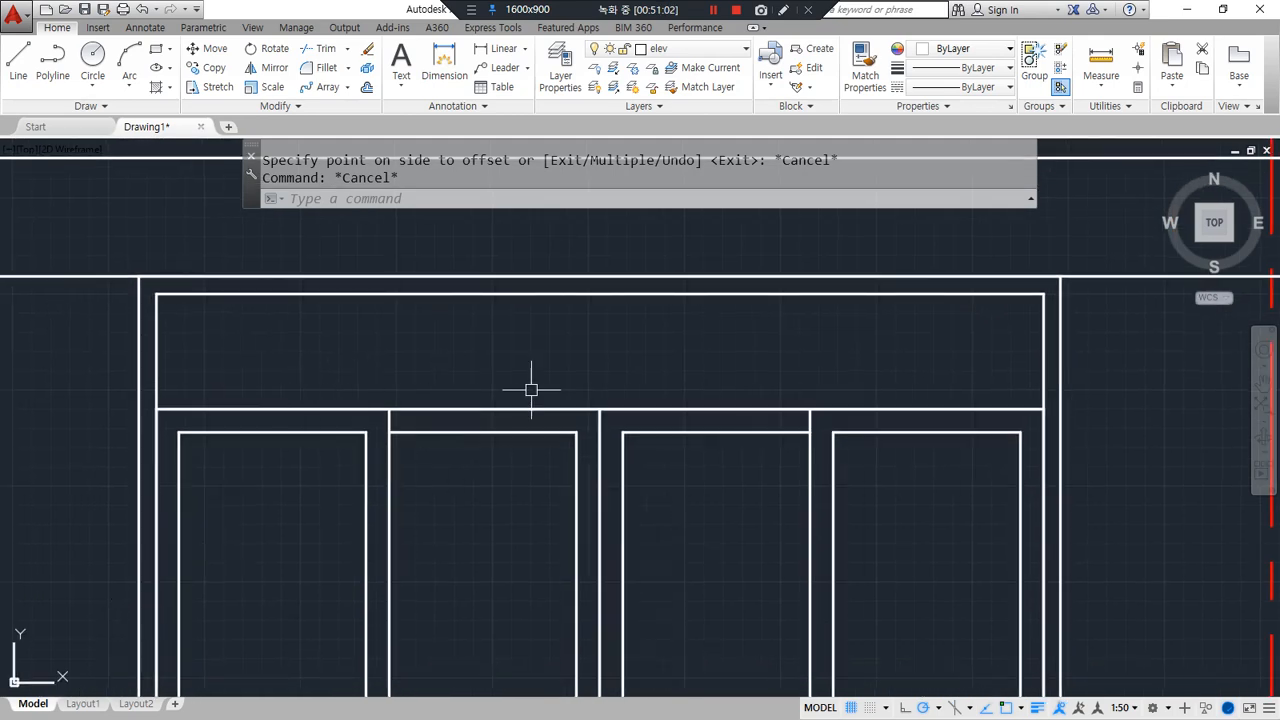
pyautogui.write('s')
pyautogui.press('space')
pyautogui.click(1095, 398)
pyautogui.click(206, 444)
pyautogui.press('Return')
pyautogui.click(96, 414)
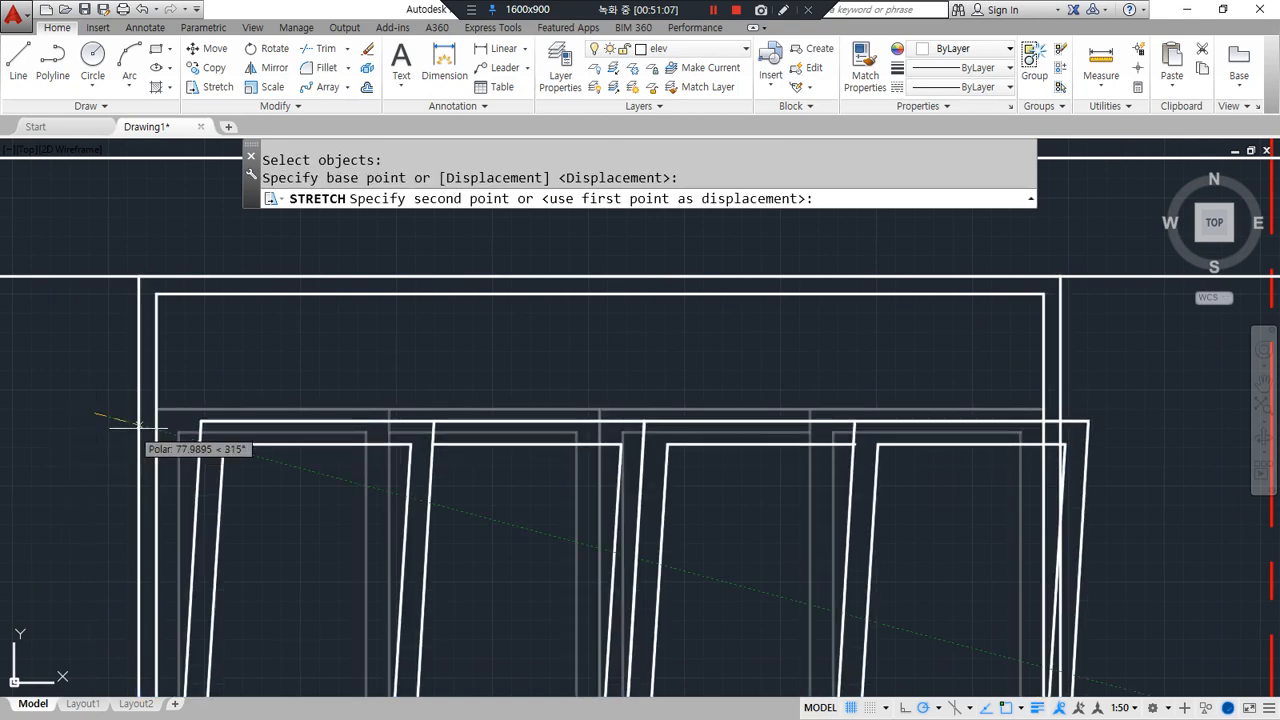
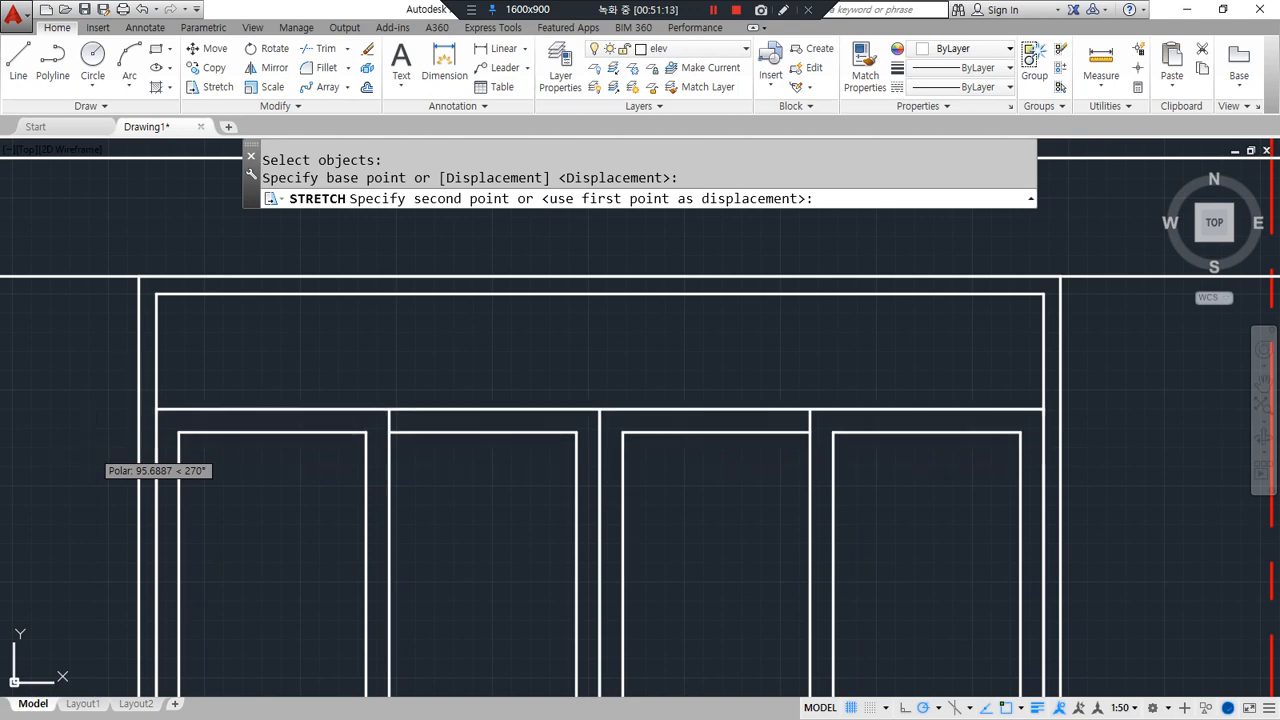
pyautogui.press('Escape')
pyautogui.scroll(-4, 154, 501)
pyautogui.moveTo(164, 501); pyautogui.dragTo(158, 341, button='middle')
pyautogui.write('d')
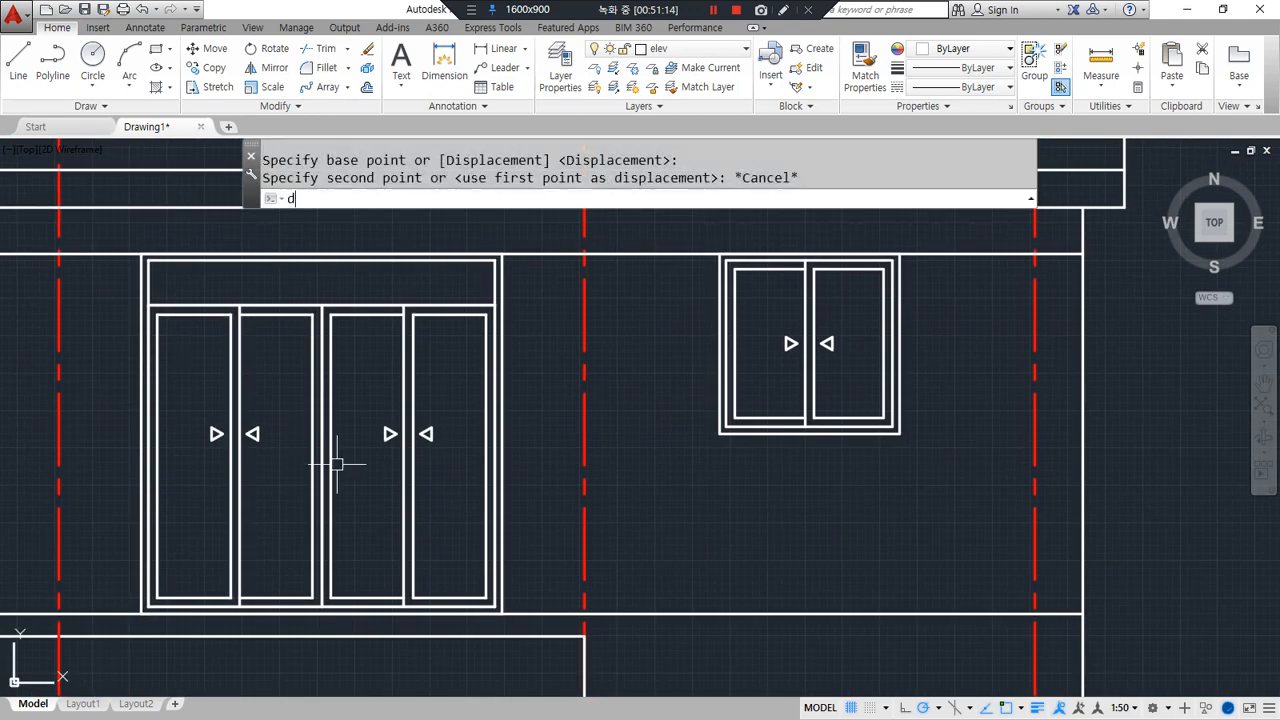
pyautogui.write('i')
pyautogui.press('Return')
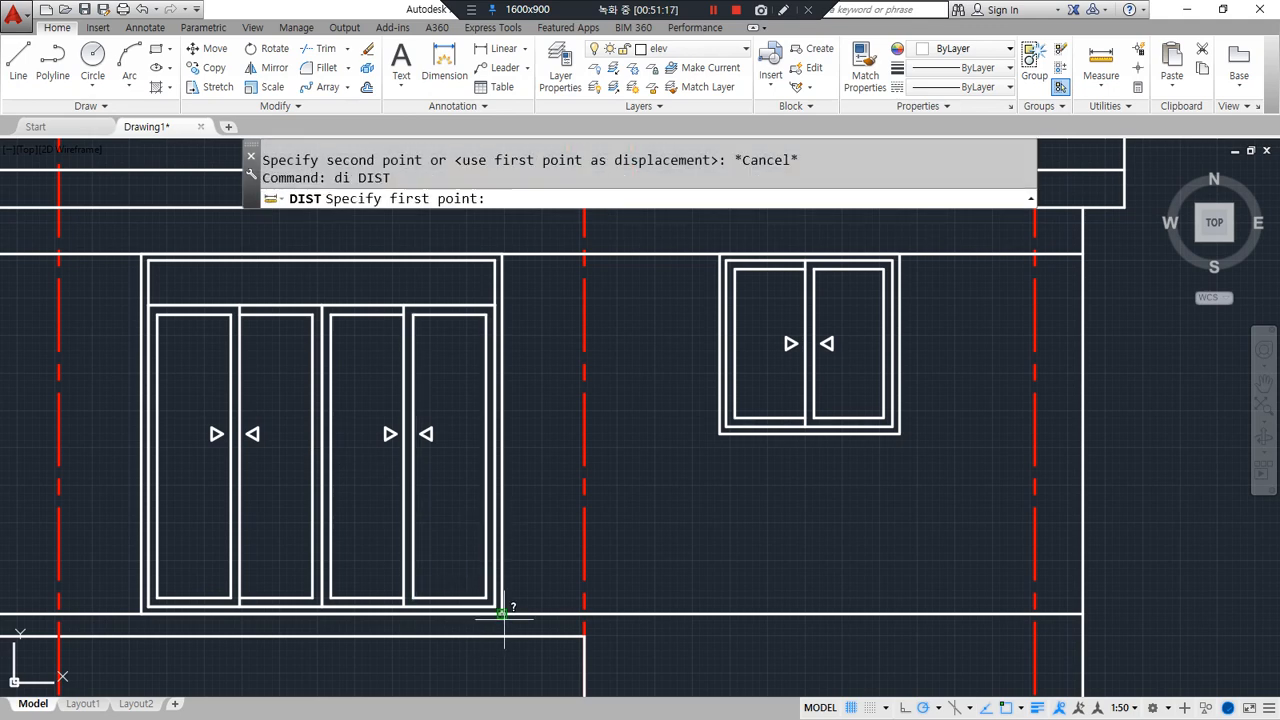
pyautogui.scroll(2, 502, 612)
pyautogui.press('Escape')
pyautogui.press('Escape')
# Offset the horizontal line at the base of the four-leaf window 2100 upward
pyautogui.write('o')
pyautogui.press('Return')
pyautogui.write('2100')
pyautogui.press('Return')
pyautogui.click(590, 611)
pyautogui.click(586, 457)
pyautogui.moveTo(586, 457); pyautogui.dragTo(598, 596, button='middle')
pyautogui.scroll(2, 474, 303)
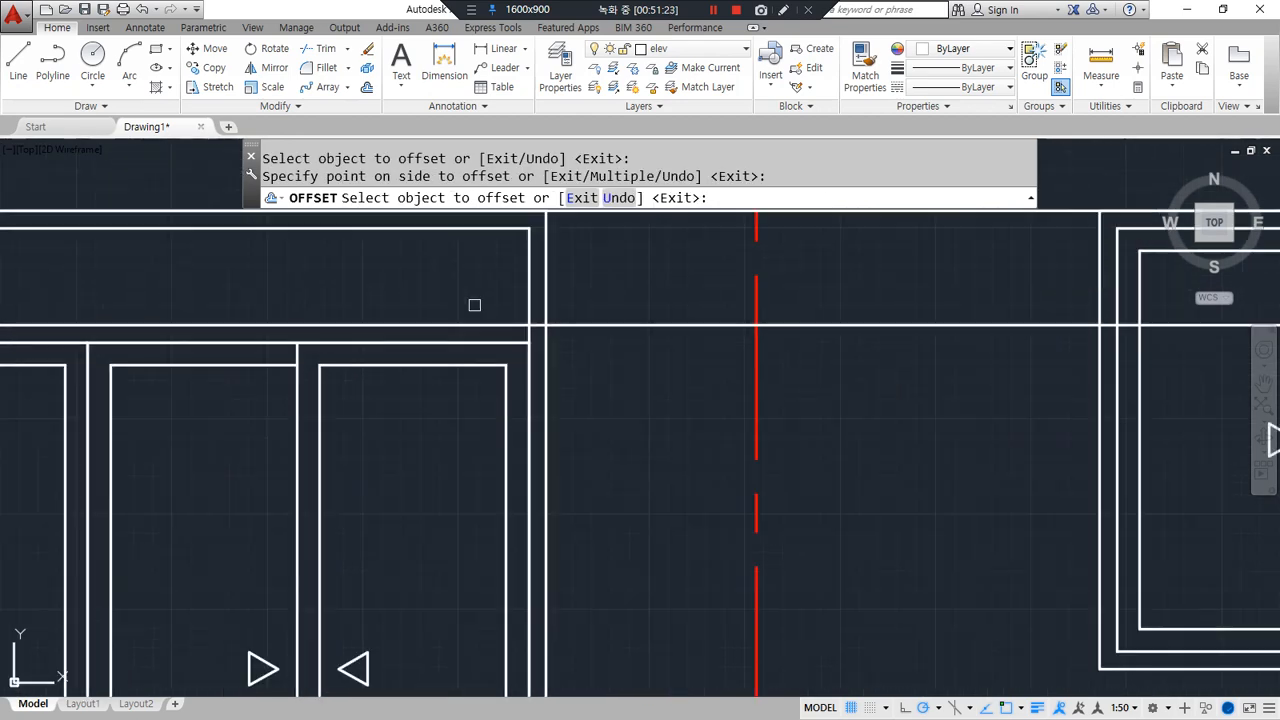
pyautogui.press('Return')
# Trim away the part of the inner frame's left side between the 2100 offset line and the leaf tops
pyautogui.scroll(2, 551, 409)
pyautogui.scroll(2, 174, 380)
pyautogui.moveTo(147, 397); pyautogui.dragTo(480, 401, button='middle')
pyautogui.moveTo(182, 424); pyautogui.dragTo(223, 424, button='middle')
pyautogui.write('tr')
pyautogui.press('Return')
pyautogui.press('Return')
pyautogui.click(153, 428)
pyautogui.moveTo(486, 416); pyautogui.dragTo(1, 424, button='middle')
pyautogui.moveTo(1012, 437); pyautogui.dragTo(806, 441, button='middle')
pyautogui.press('Return')
# Fillet the 2100 offset line to the transom's right and left sides, closing its two lower corners
pyautogui.write('f')
pyautogui.press('Return')
pyautogui.click(852, 428)
pyautogui.click(872, 406)
pyautogui.scroll(-2, 226, 434)
pyautogui.moveTo(163, 434); pyautogui.dragTo(782, 439, button='middle')
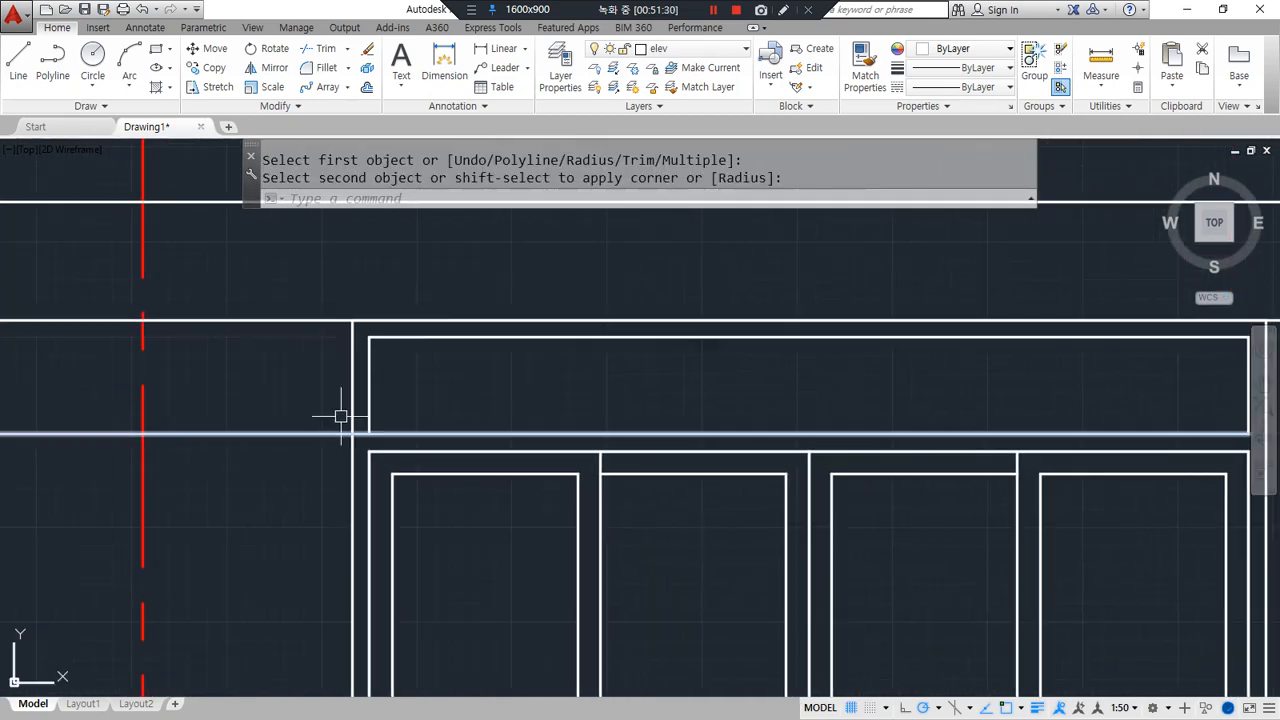
pyautogui.press('Return')
pyautogui.click(396, 432)
pyautogui.click(371, 411)
pyautogui.moveTo(495, 436); pyautogui.dragTo(262, 457, button='middle')
pyautogui.press('Escape')
# Draw a rectangle over the transom's right half, from its upper right corner to the midpoint of its lower edge
pyautogui.write('rec')
pyautogui.press('Return')
pyautogui.click(1014, 357)
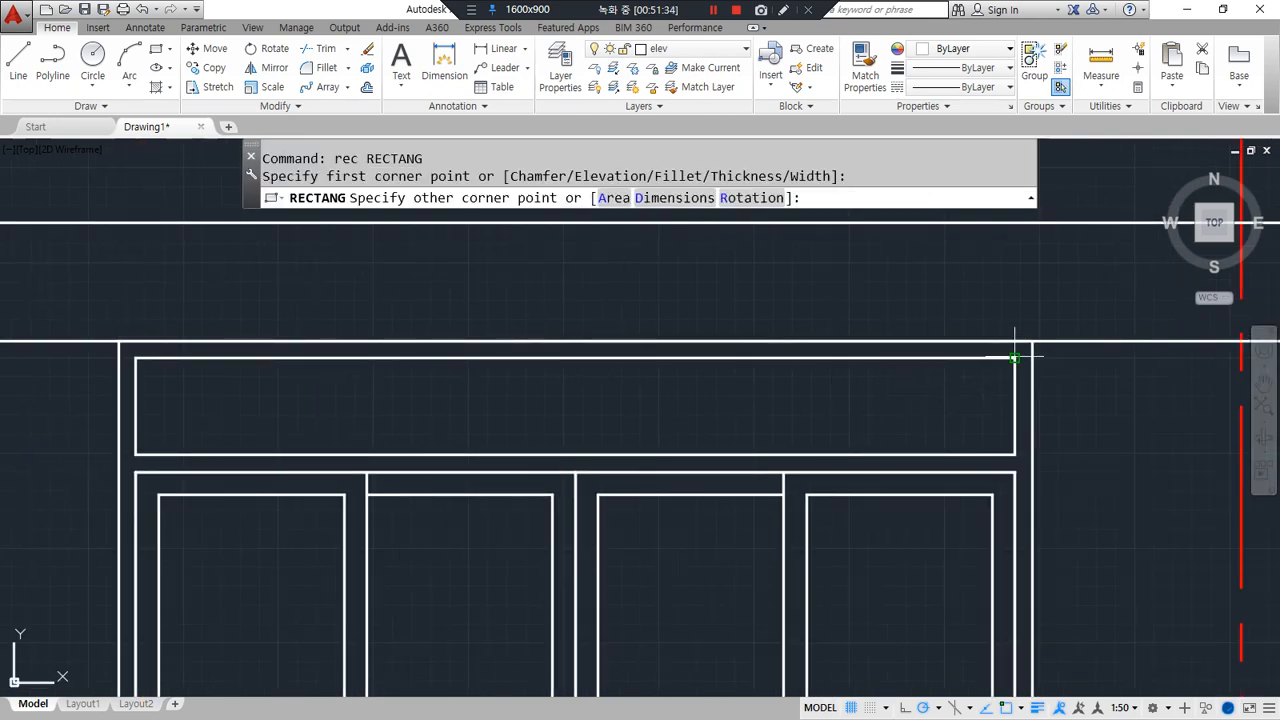
pyautogui.click(577, 454)
pyautogui.moveTo(697, 434); pyautogui.dragTo(499, 465, button='middle')
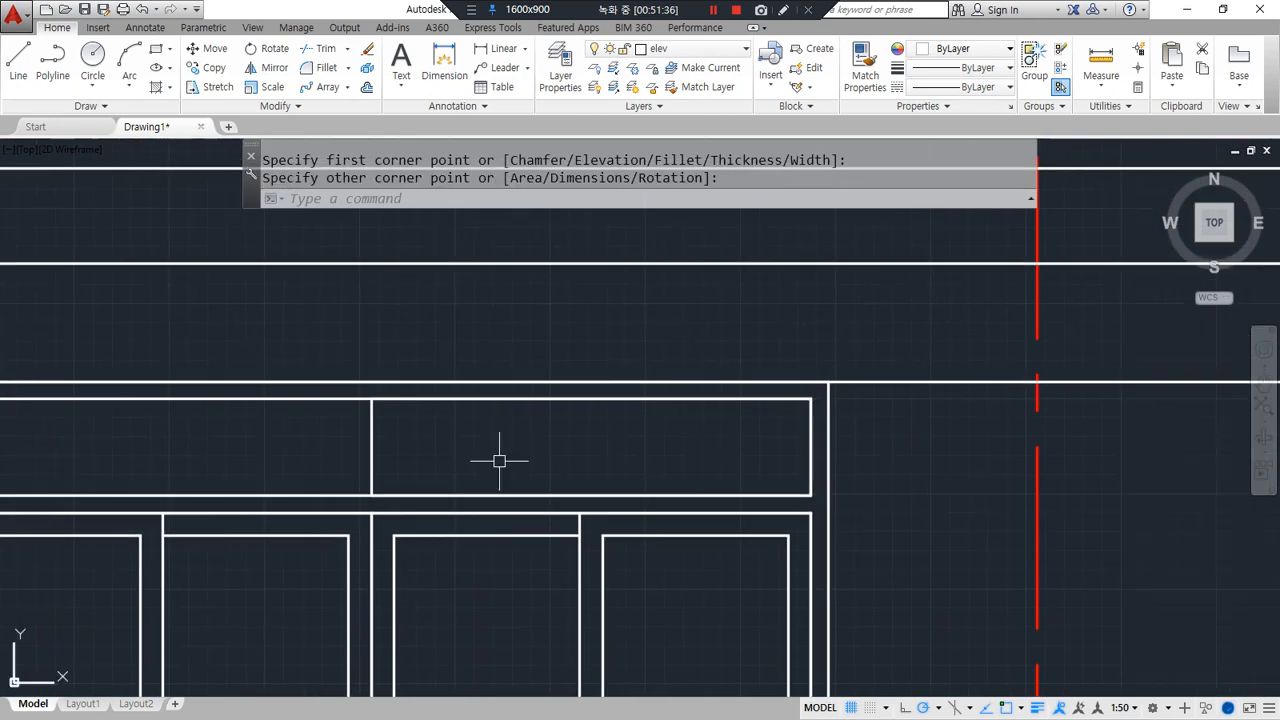
# Offset the transom's right-half rectangle 60 inward
pyautogui.scroll(2, 499, 465)
pyautogui.write('o')
pyautogui.press('Return')
pyautogui.write('60')
pyautogui.press('Return')
pyautogui.click(298, 423)
pyautogui.click(551, 429)
pyautogui.press('Return')
# Draw a vertical centre line through the transom's right half, from its upper edge to its lower edge
pyautogui.write('l')
pyautogui.press('Return')
pyautogui.click(643, 365)
pyautogui.click(643, 518)
pyautogui.press('Return')
# Offset the vertical centre line 30 to both sides and erase the original line
pyautogui.write('o')
pyautogui.press('Return')
pyautogui.write('3')
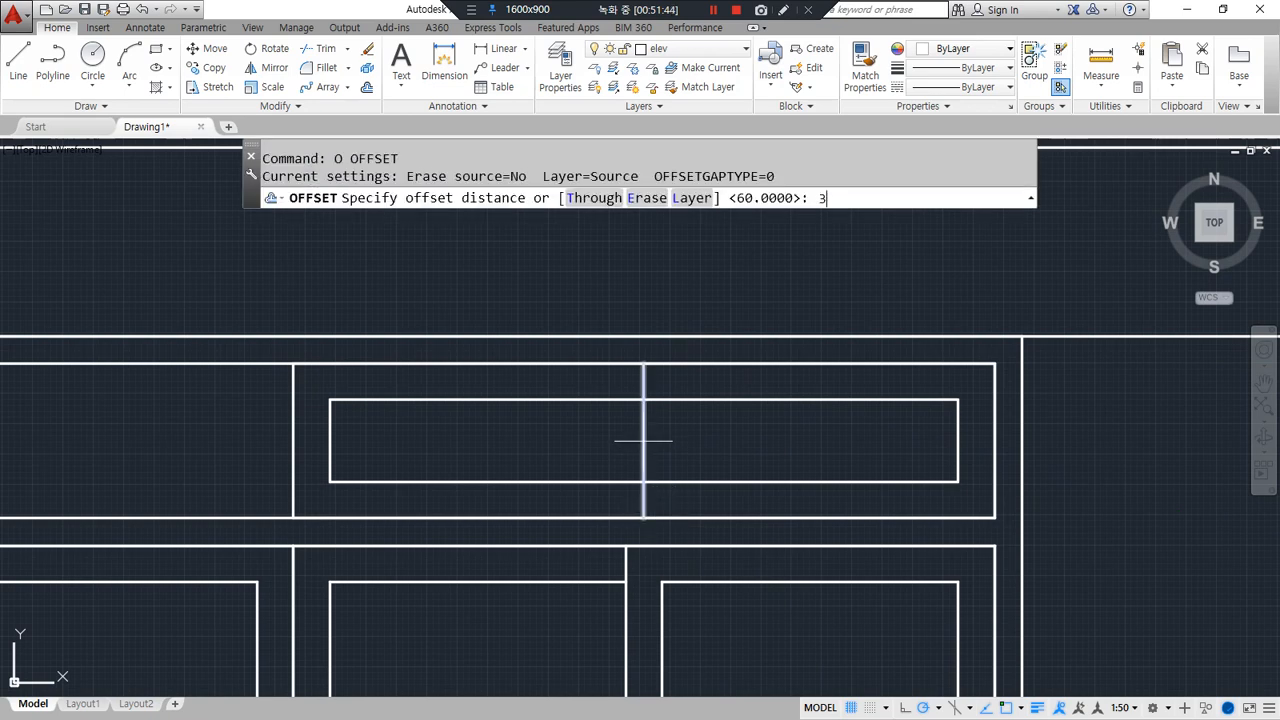
pyautogui.write('0')
pyautogui.press('Return')
pyautogui.click(643, 430)
pyautogui.click(680, 440)
pyautogui.click(643, 442)
pyautogui.click(614, 443)
pyautogui.press('Return')
pyautogui.click(643, 433)
pyautogui.write('e')
pyautogui.press('Return')
# Trim the leftover lines between and around the two stile lines so the right half forms two overlapping sliding leaves
pyautogui.write('tr')
pyautogui.press('Return')
pyautogui.press('Return')
pyautogui.click(660, 383)
pyautogui.click(646, 393)
pyautogui.click(645, 413)
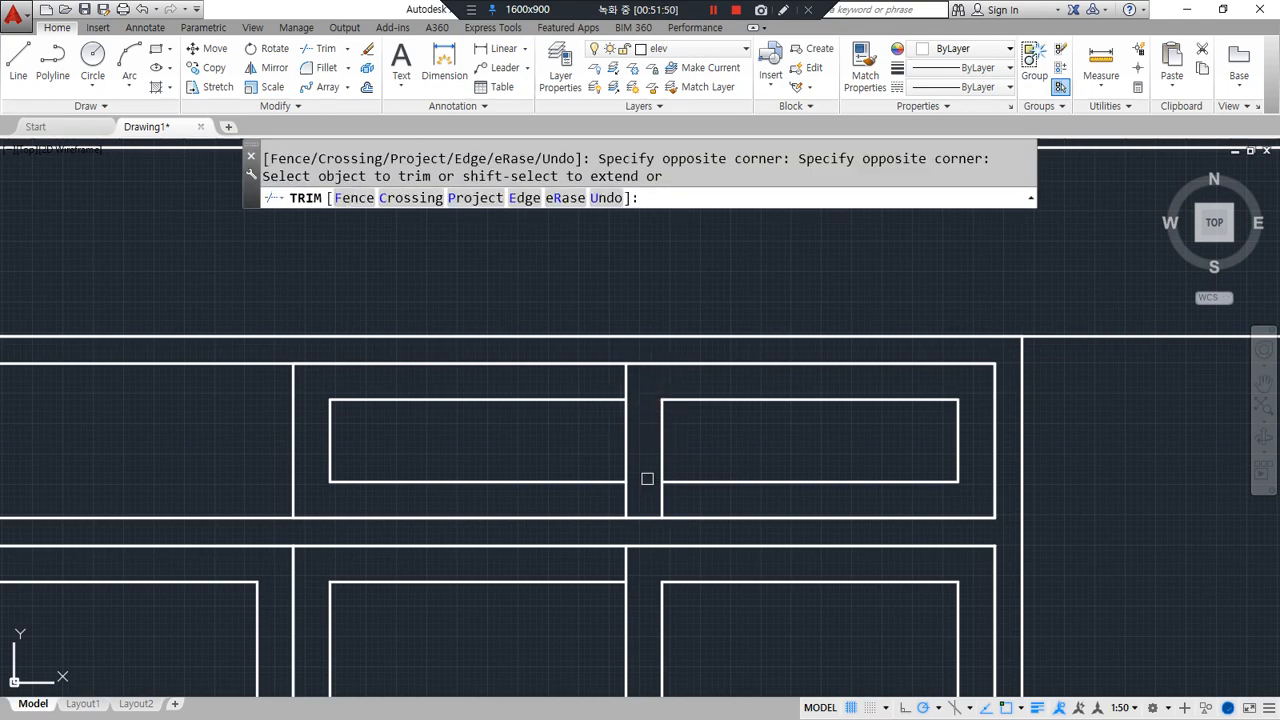
pyautogui.click(662, 500)
pyautogui.press('Return')
pyautogui.scroll(-4, 543, 329)
pyautogui.write('cp')
pyautogui.press('Return')
pyautogui.click(485, 448)
pyautogui.click(600, 532)
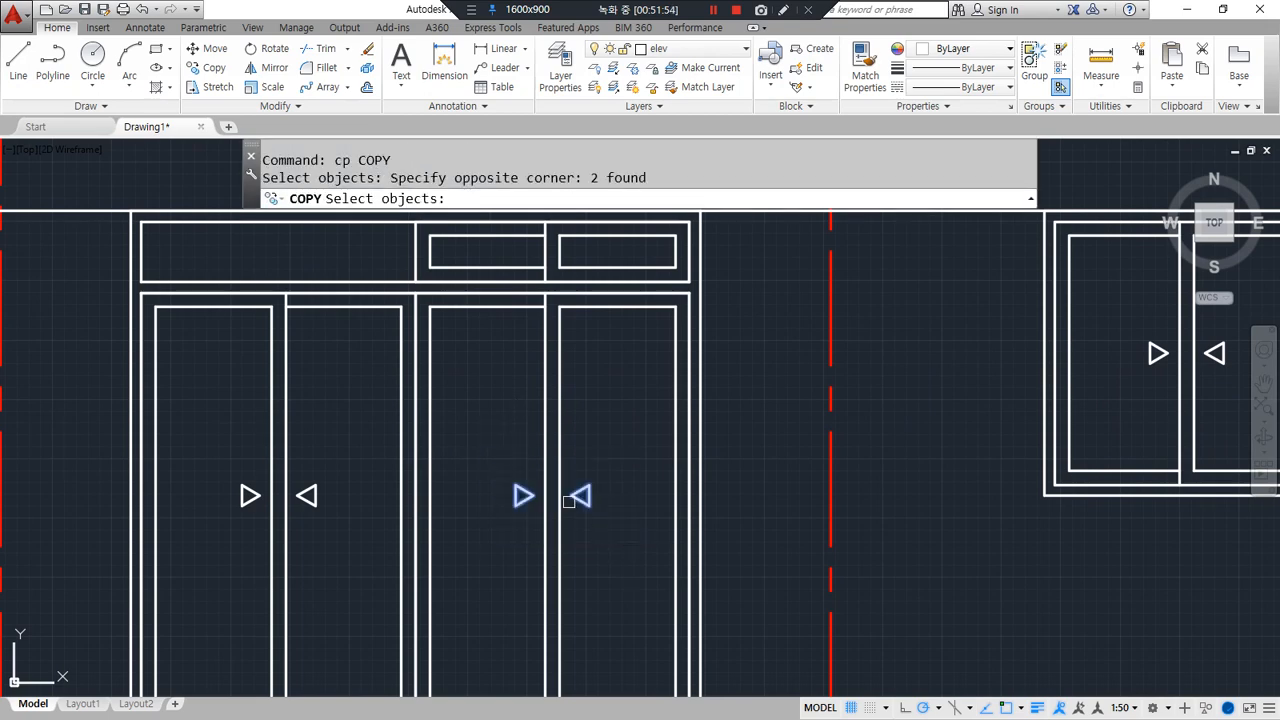
pyautogui.press('Return')
pyautogui.scroll(5, 567, 490)
pyautogui.press('Escape')
pyautogui.press('Return')
pyautogui.click(177, 321)
pyautogui.click(848, 586)
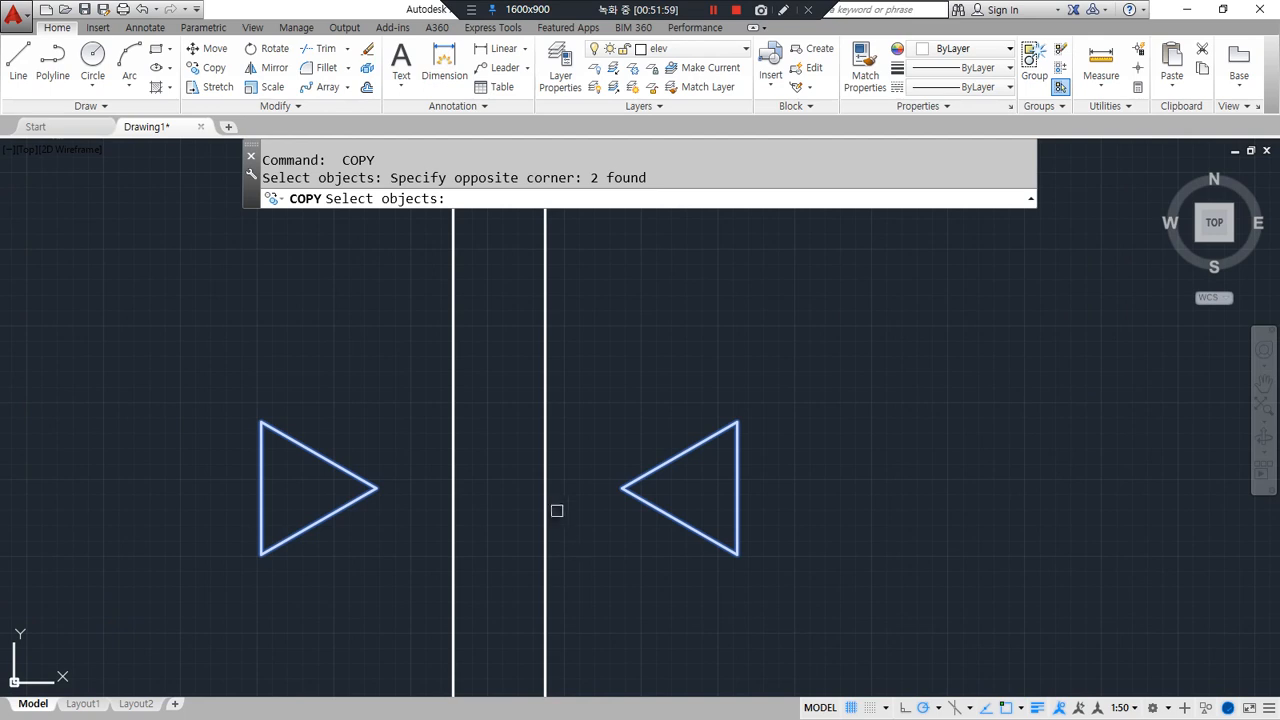
pyautogui.press('Return')
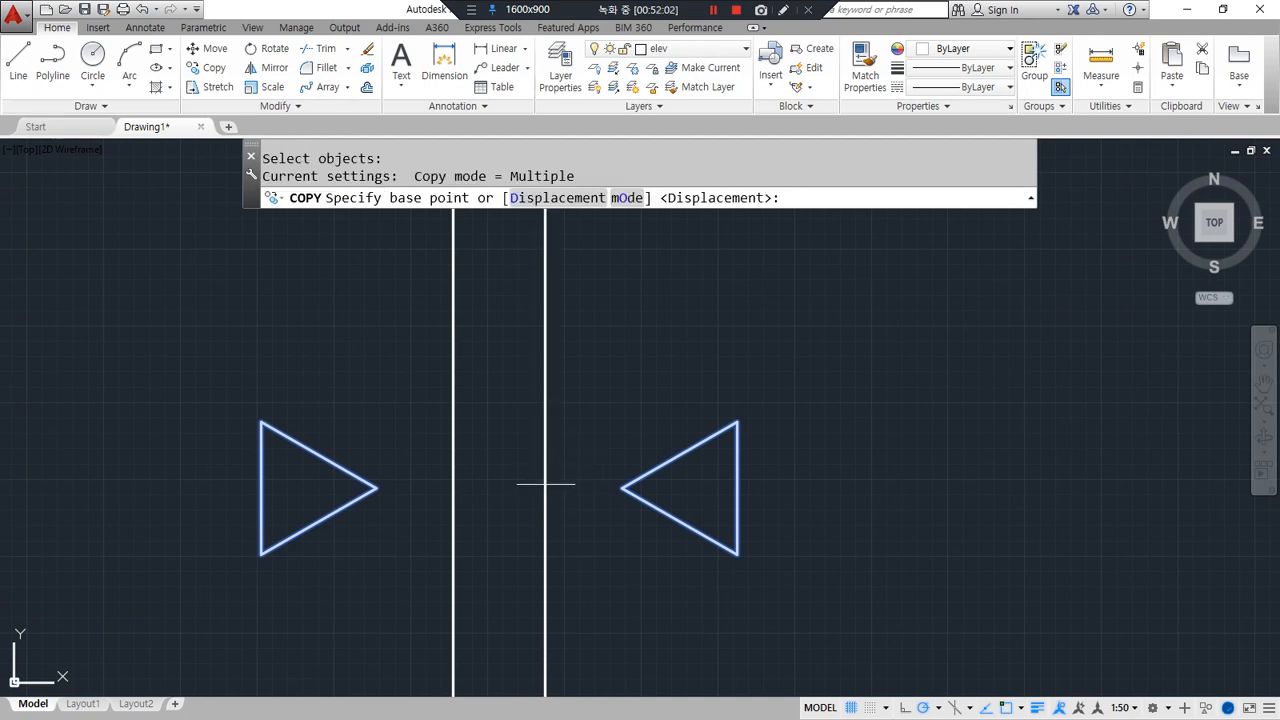
pyautogui.write('mid')
pyautogui.press('Return')
pyautogui.scroll(-6, 546, 490)
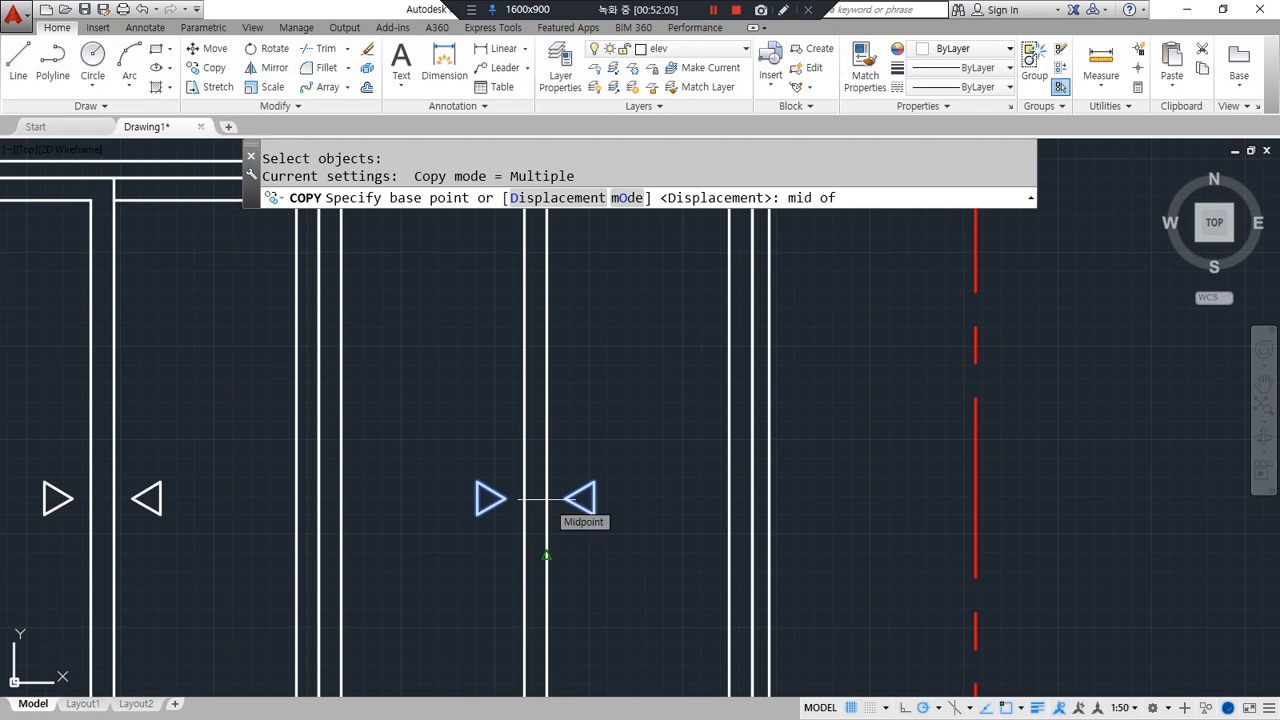
pyautogui.scroll(5, 547, 497)
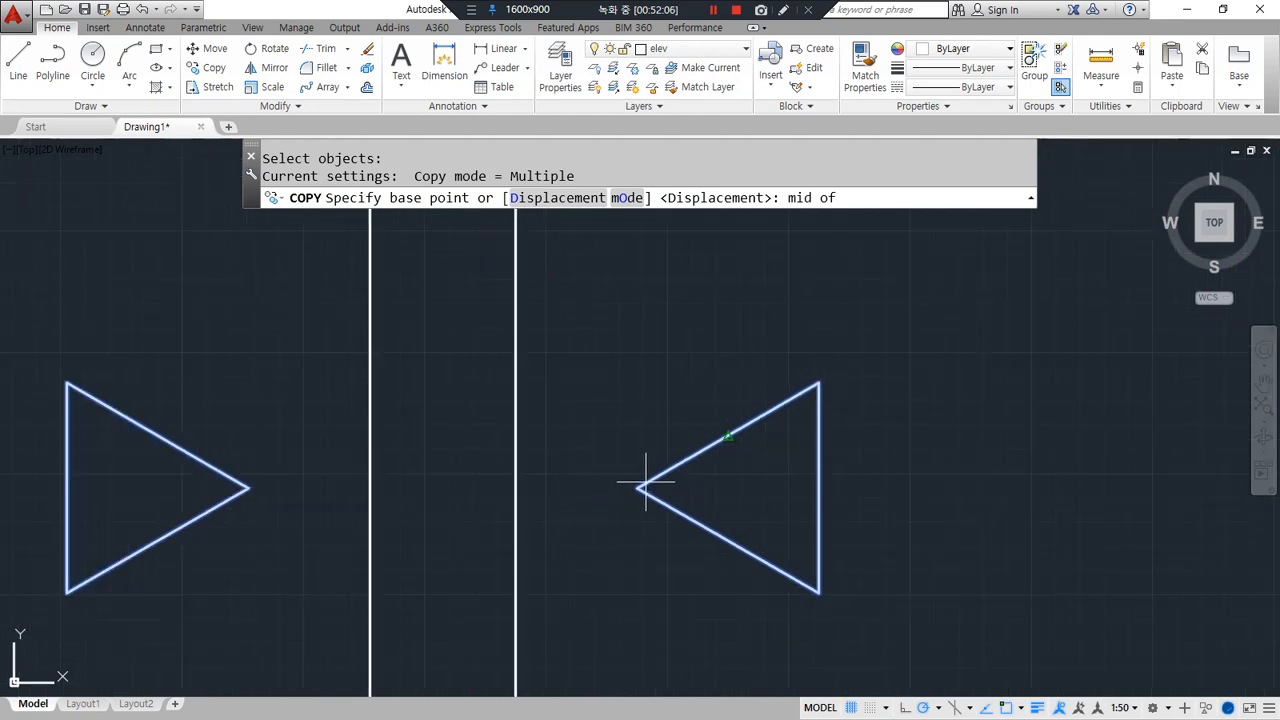
pyautogui.press('Escape')
# Copy the pair of sliding arrows from the right leaves below up to mid-height of the transom's right-hand leaves
pyautogui.press('Return')
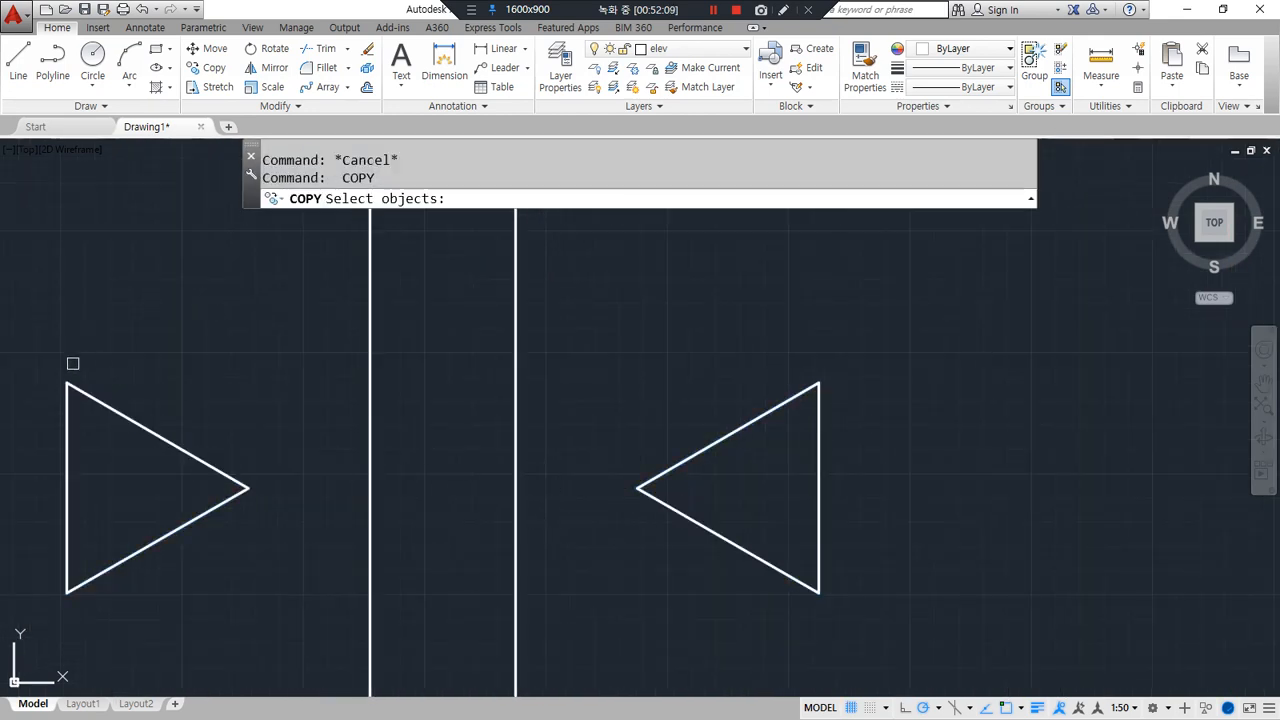
pyautogui.scroll(-4, 60, 350)
pyautogui.click(46, 329)
pyautogui.click(542, 510)
pyautogui.scroll(4, 269, 415)
pyautogui.moveTo(269, 417); pyautogui.dragTo(480, 440, button='middle')
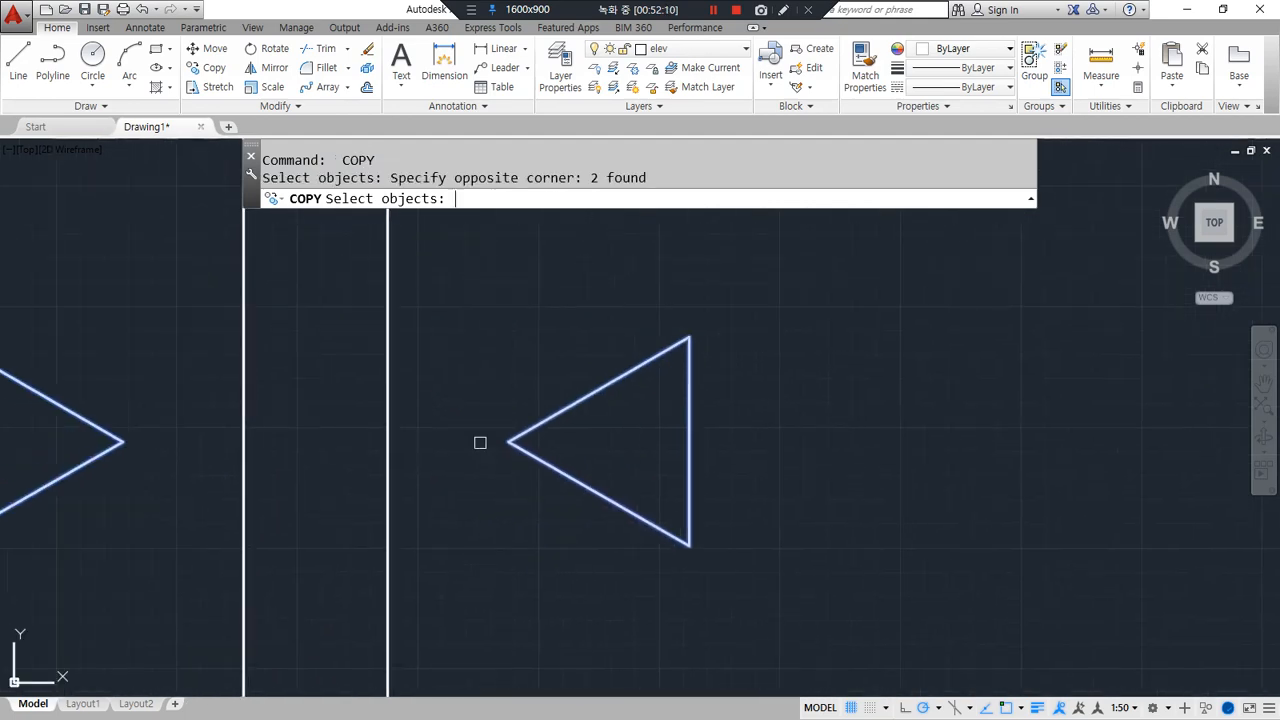
pyautogui.press('Return')
pyautogui.click(388, 441)
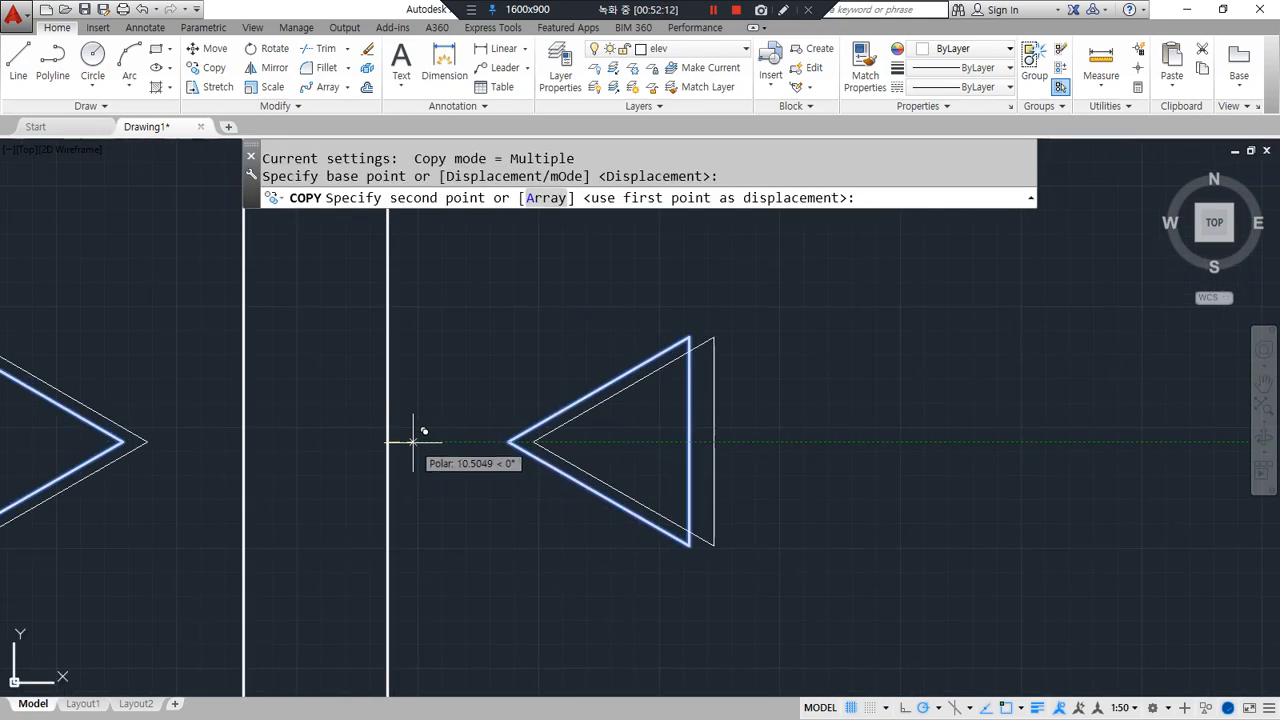
pyautogui.scroll(-5, 413, 441)
pyautogui.moveTo(427, 382); pyautogui.dragTo(452, 640, button='middle')
pyautogui.moveTo(436, 325); pyautogui.dragTo(421, 430, button='middle')
pyautogui.scroll(5, 420, 434)
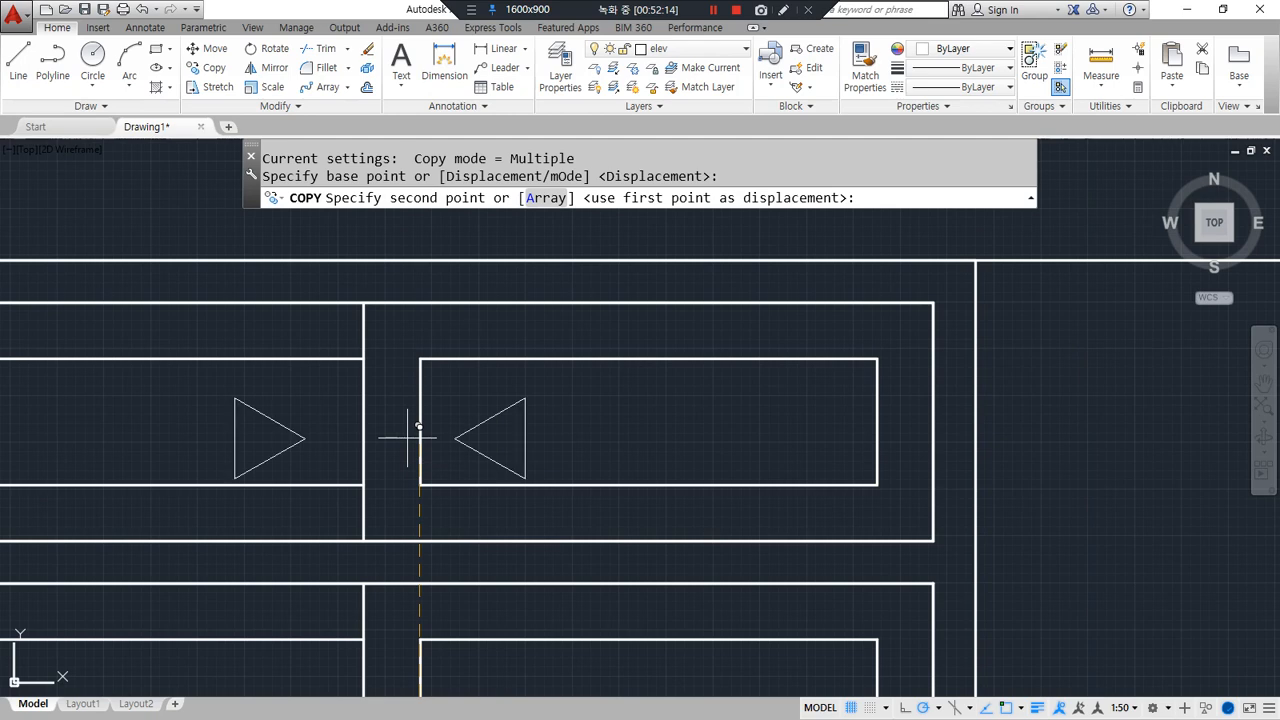
pyautogui.click(420, 423)
pyautogui.click(420, 423)
pyautogui.press('Return')
pyautogui.scroll(-2, 356, 463)
pyautogui.moveTo(345, 454); pyautogui.dragTo(538, 474, button='middle')
# Mirror the transom's right half with its leaves and arrows about the transom's vertical centre, keeping the originals
pyautogui.press('Escape')
pyautogui.press('Escape')
pyautogui.write('mi')
pyautogui.press('Return')
pyautogui.click(195, 316)
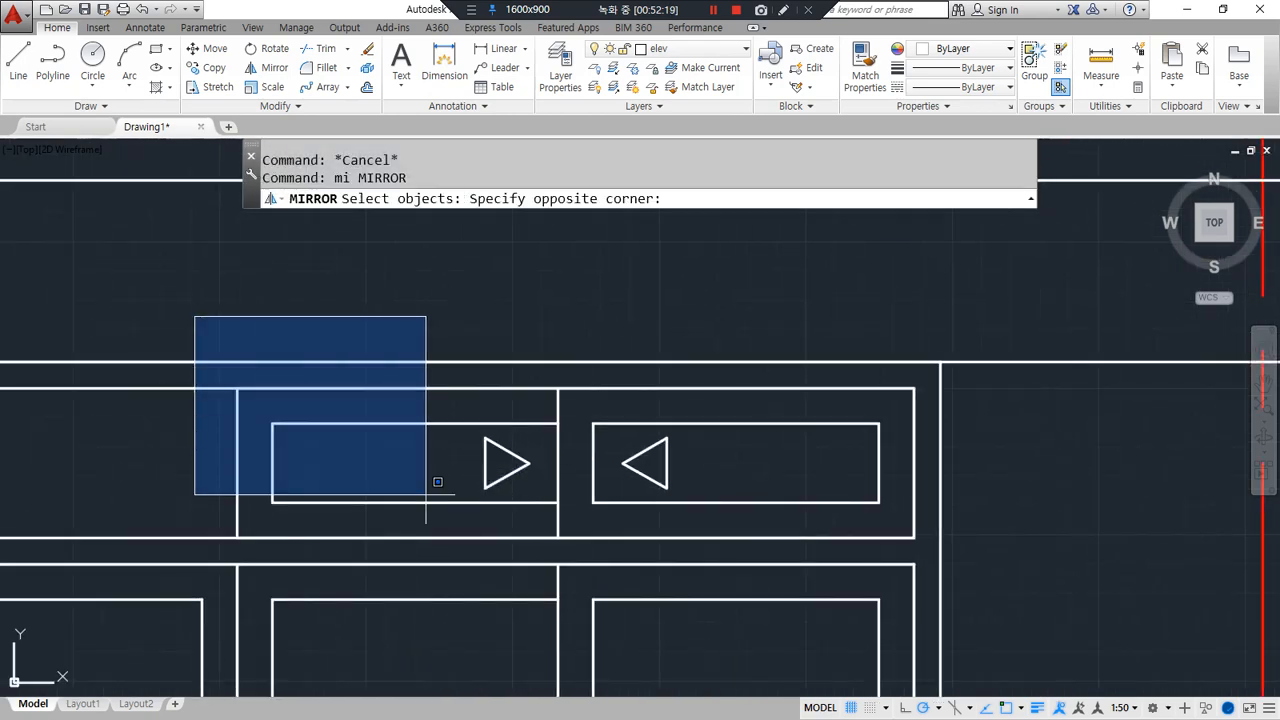
pyautogui.click(928, 549)
pyautogui.press('Return')
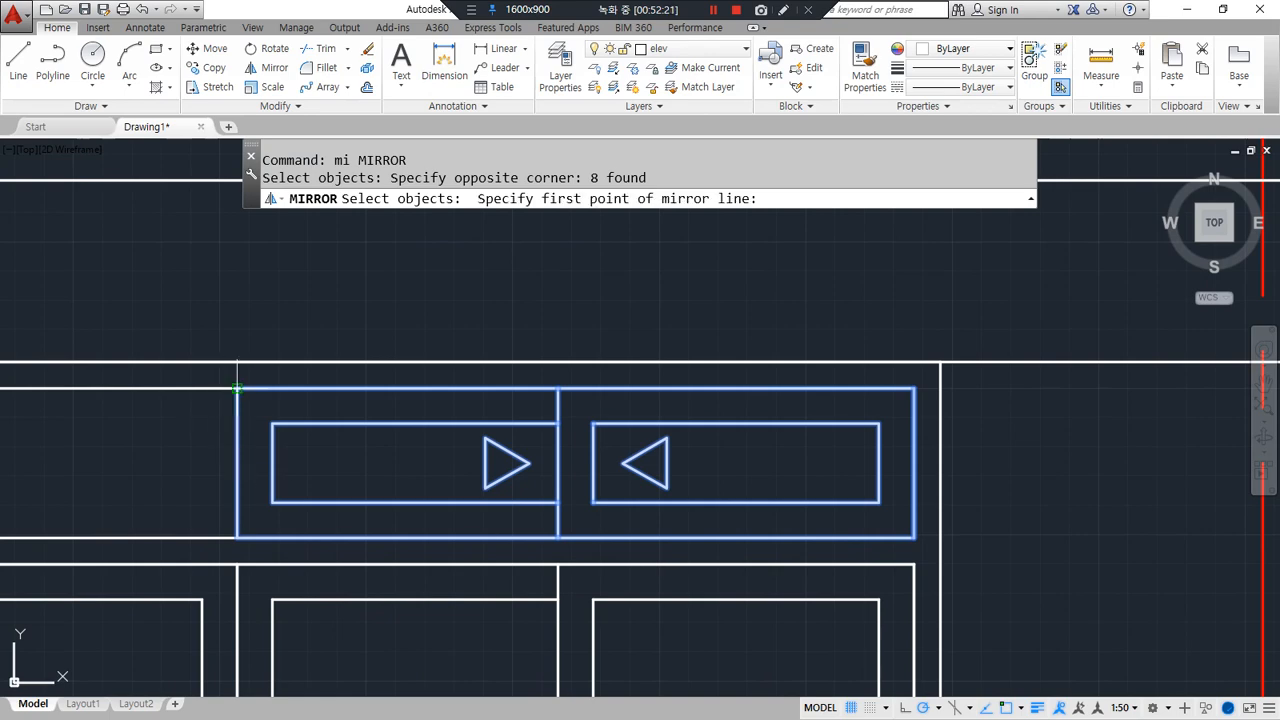
pyautogui.click(237, 388)
pyautogui.click(237, 525)
pyautogui.press('Return')
pyautogui.scroll(-4, 245, 525)
pyautogui.moveTo(240, 565); pyautogui.dragTo(288, 503, button='middle')
pyautogui.scroll(-2, 443, 557)
pyautogui.moveTo(443, 557); pyautogui.dragTo(580, 443, button='middle')
pyautogui.press('Escape')
pyautogui.press('Escape')
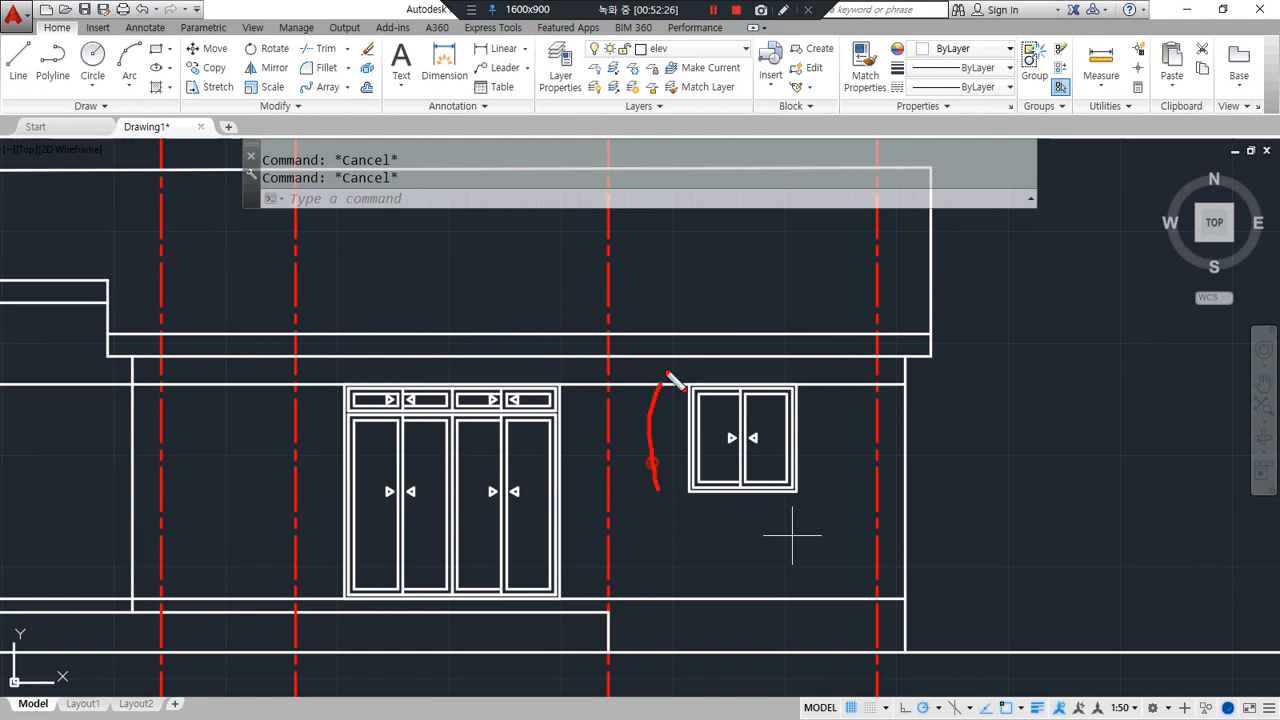
pyautogui.moveTo(438, 629); pyautogui.dragTo(631, 501)
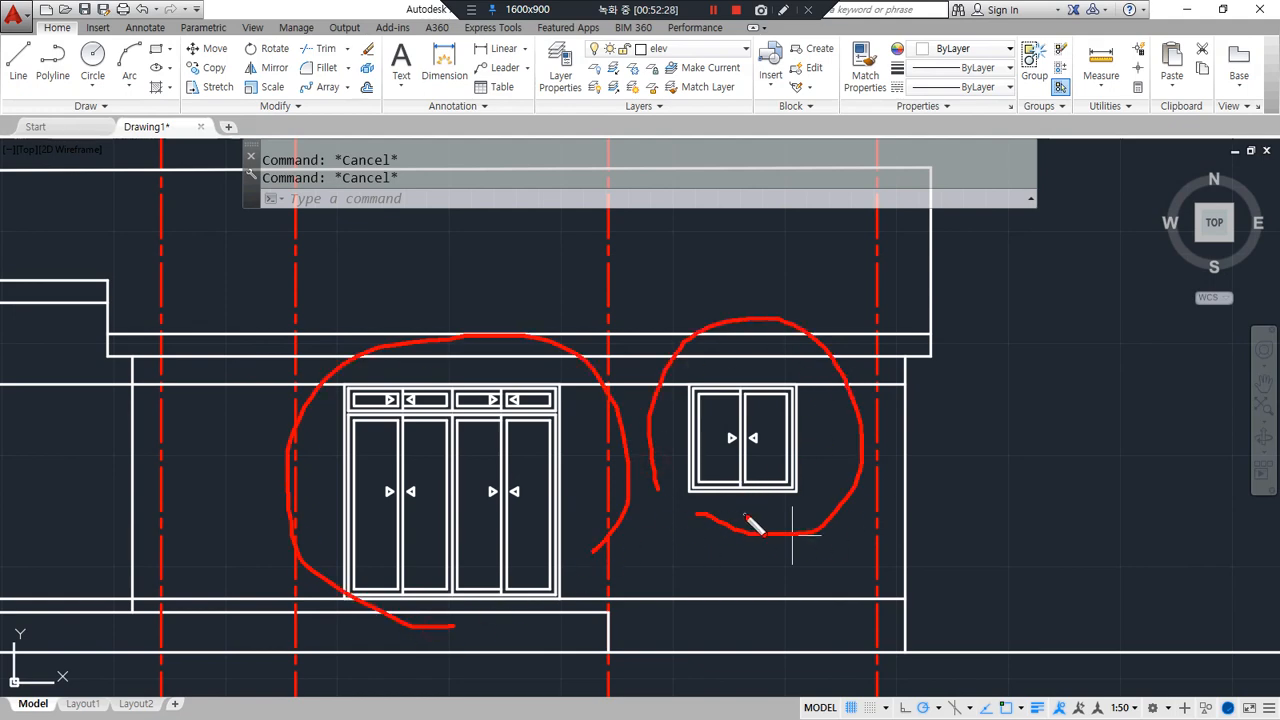
pyautogui.press('Escape')
pyautogui.press('Escape')
pyautogui.write('mi')
pyautogui.press('space')
pyautogui.moveTo(726, 539)
pyautogui.mouseDown()
pyautogui.moveTo(803, 348)
pyautogui.moveTo(745, 574)
pyautogui.mouseUp()
pyautogui.press('Escape')
pyautogui.press('Escape')
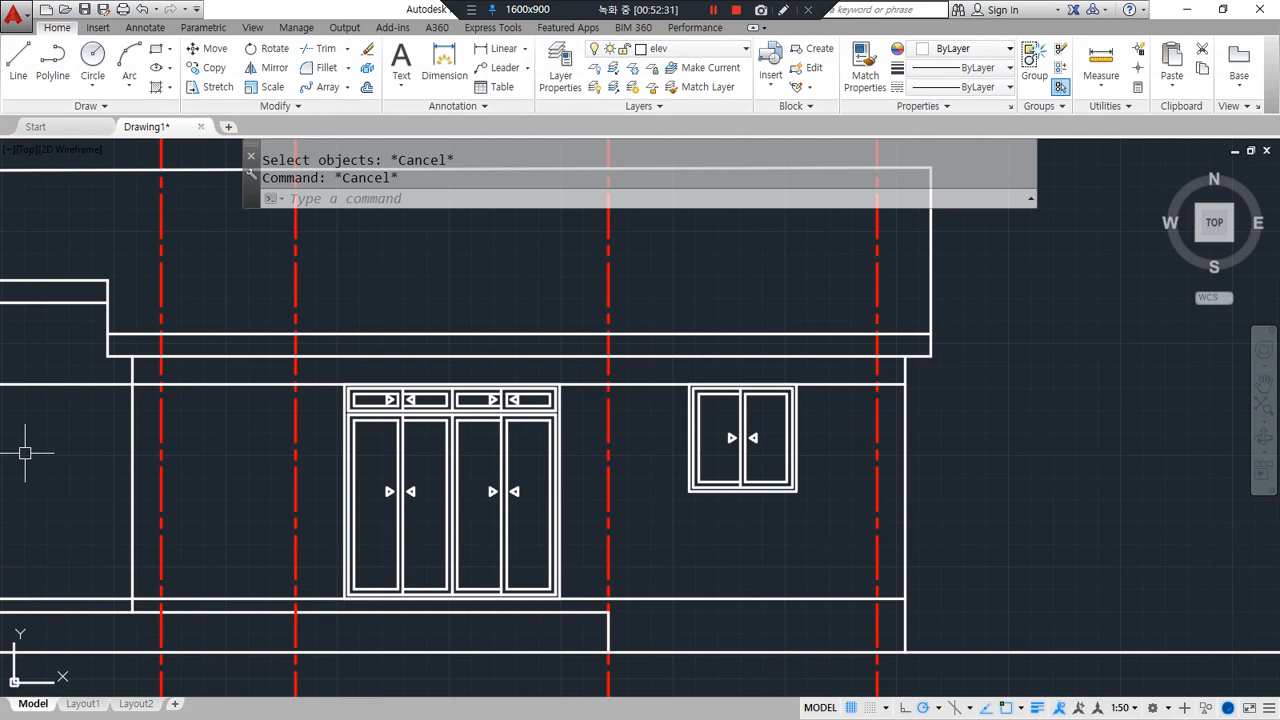
# Draw a 1200 by 120 sill rectangle directly below the two-leaf window, starting at its lower left corner
pyautogui.moveTo(835, 566); pyautogui.dragTo(409, 486, button='middle')
pyautogui.scroll(4, 360, 440)
pyautogui.scroll(4, 241, 383)
pyautogui.moveTo(154, 391); pyautogui.dragTo(366, 451, button='middle')
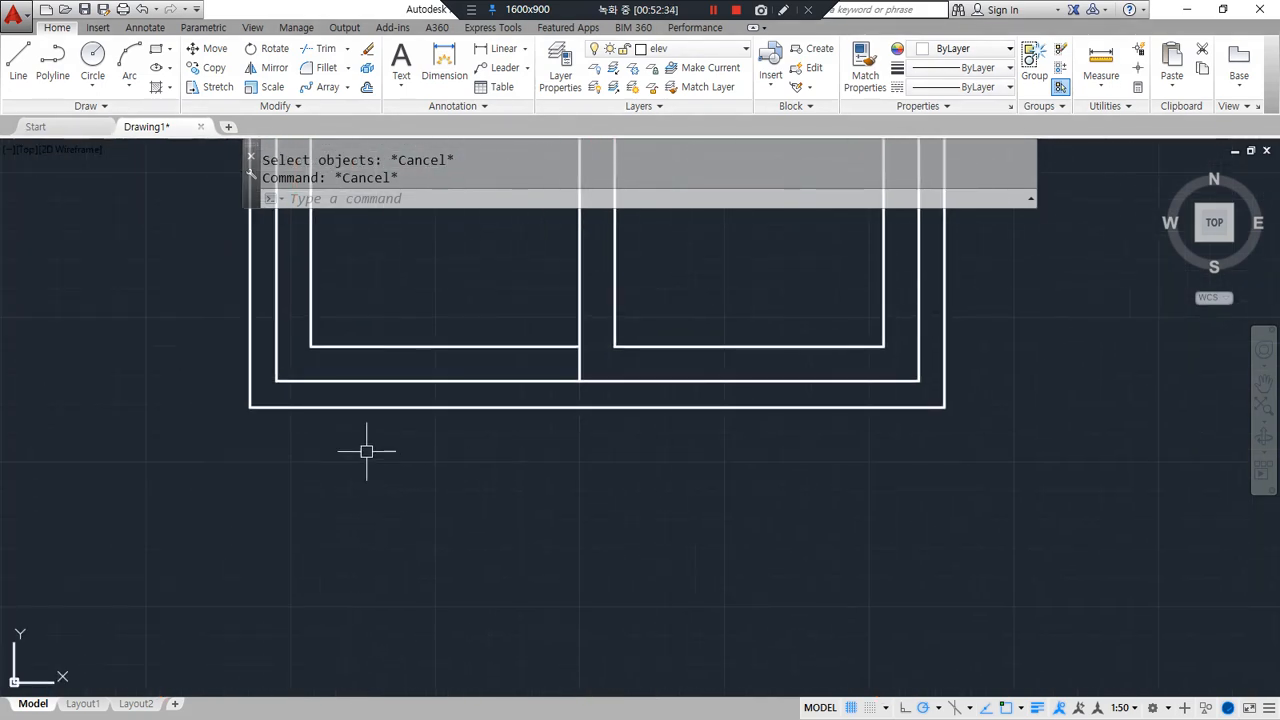
pyautogui.write('rec')
pyautogui.press('space')
pyautogui.click(250, 408)
pyautogui.write('@1200,')
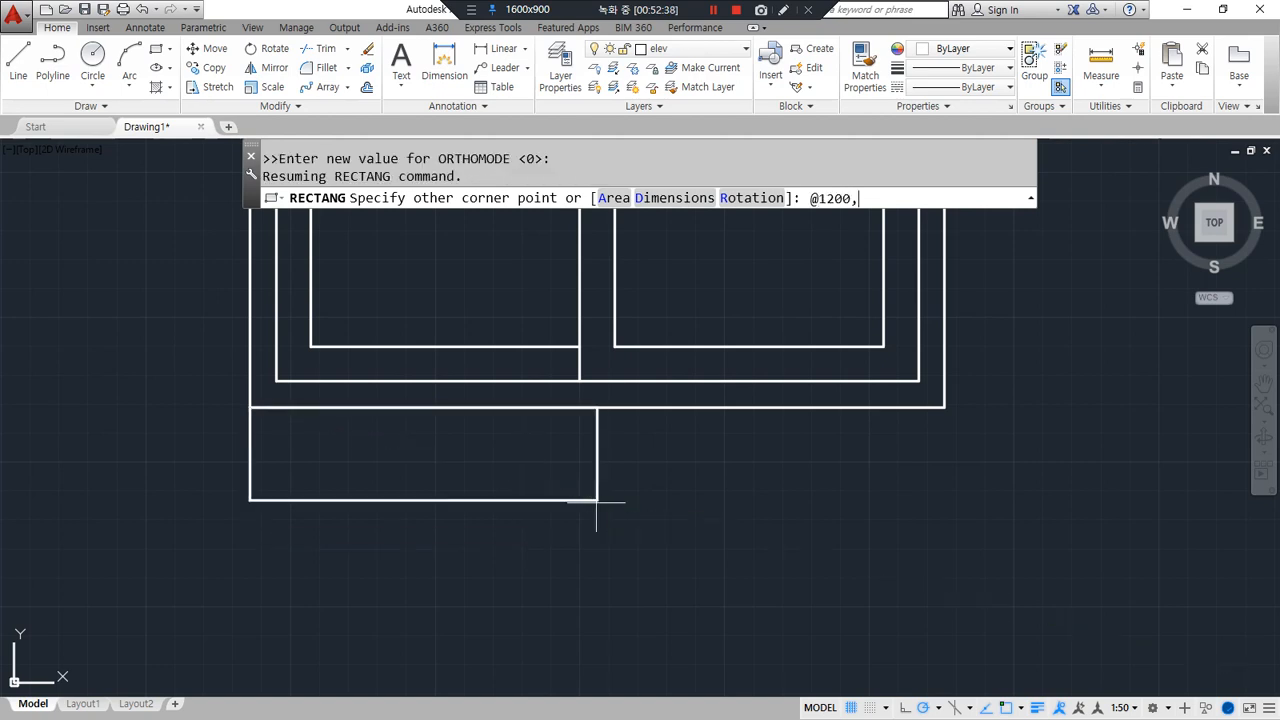
pyautogui.write('-120')
pyautogui.press('Return')
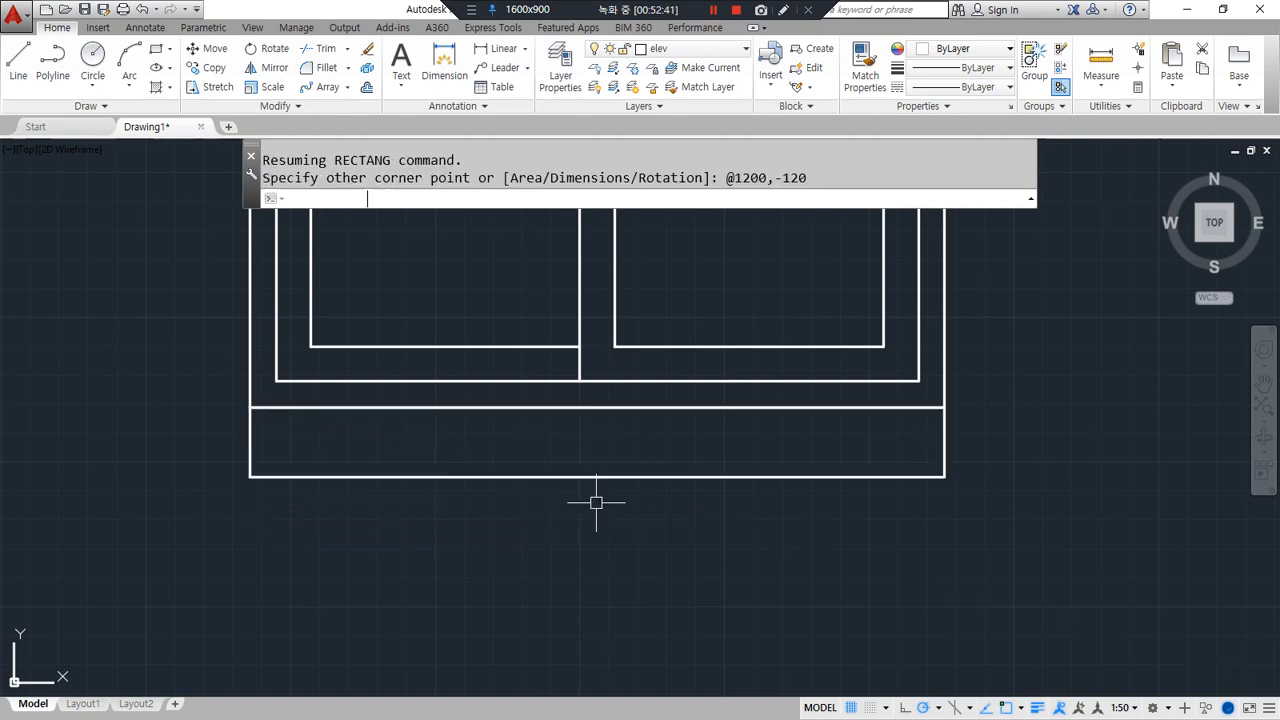
# Explode the sill rectangle below the two-leaf window into separate lines
pyautogui.write('x')
pyautogui.press('Return')
pyautogui.click(531, 486)
pyautogui.click(523, 471)
pyautogui.press('Return')
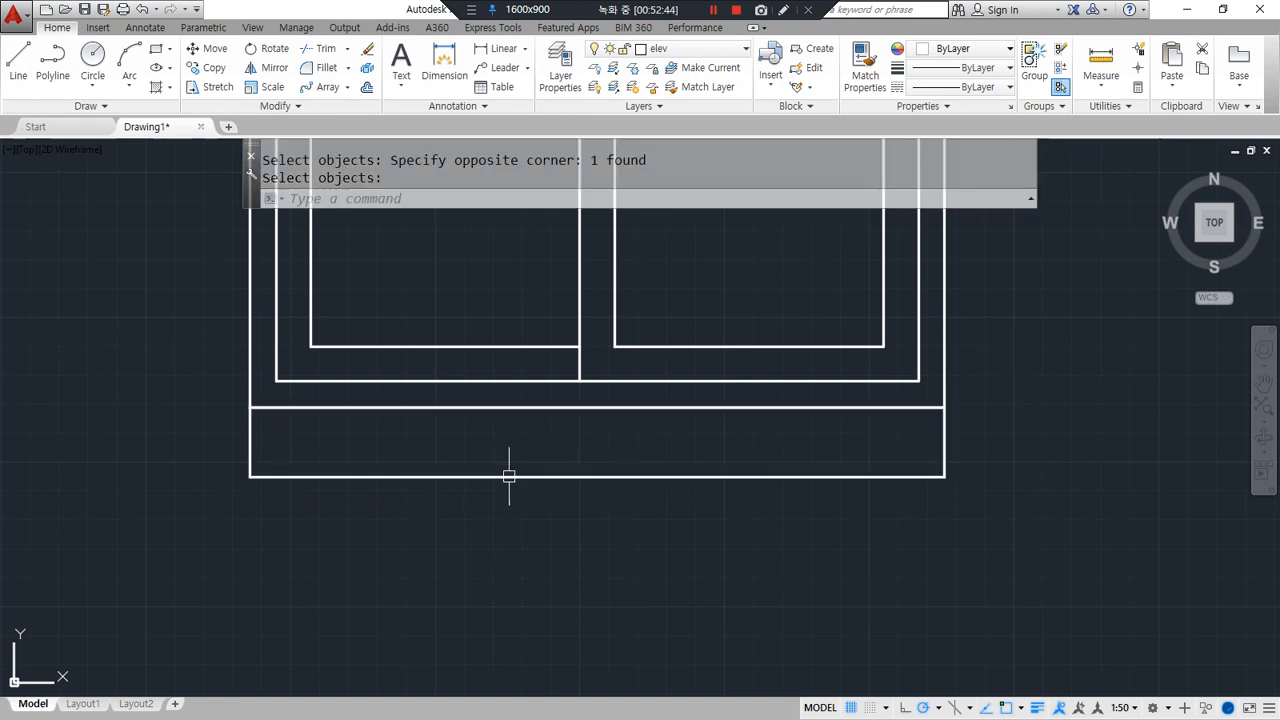
# Offset the top line of the sill below the two-leaf window 50 downward
pyautogui.write('o')
pyautogui.press('Return')
pyautogui.write('50')
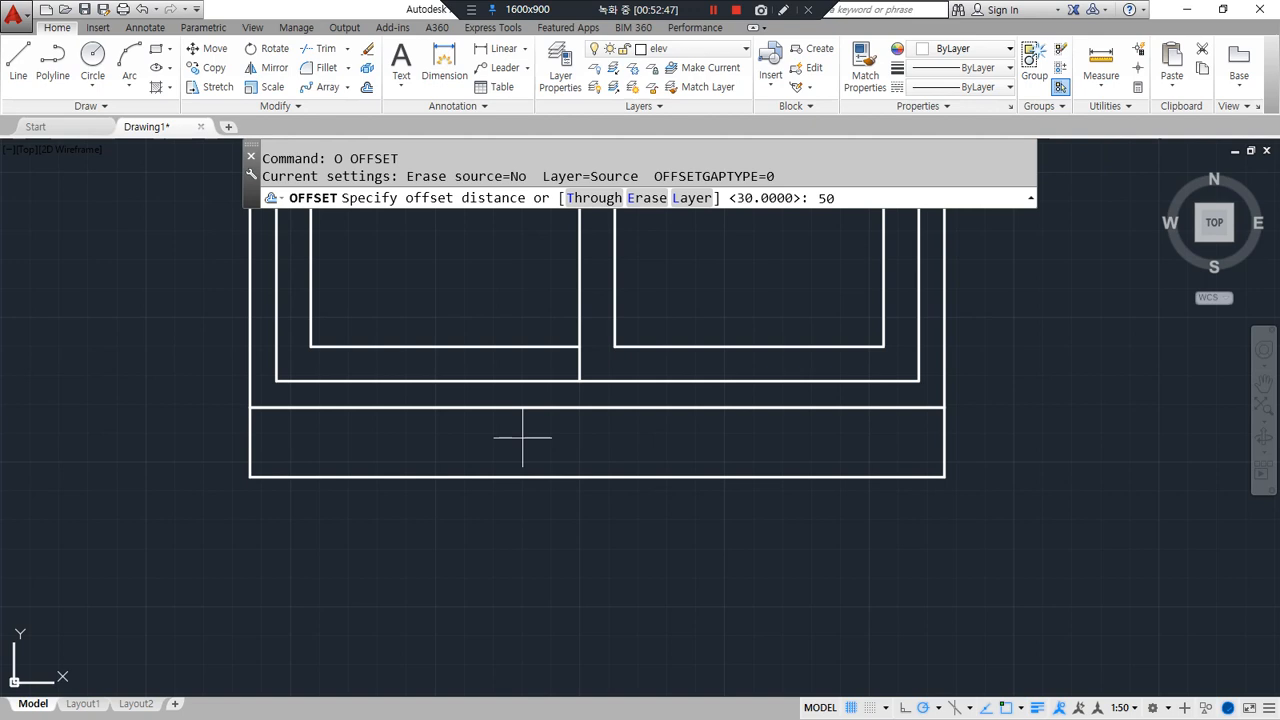
pyautogui.press('Return')
pyautogui.click(523, 408)
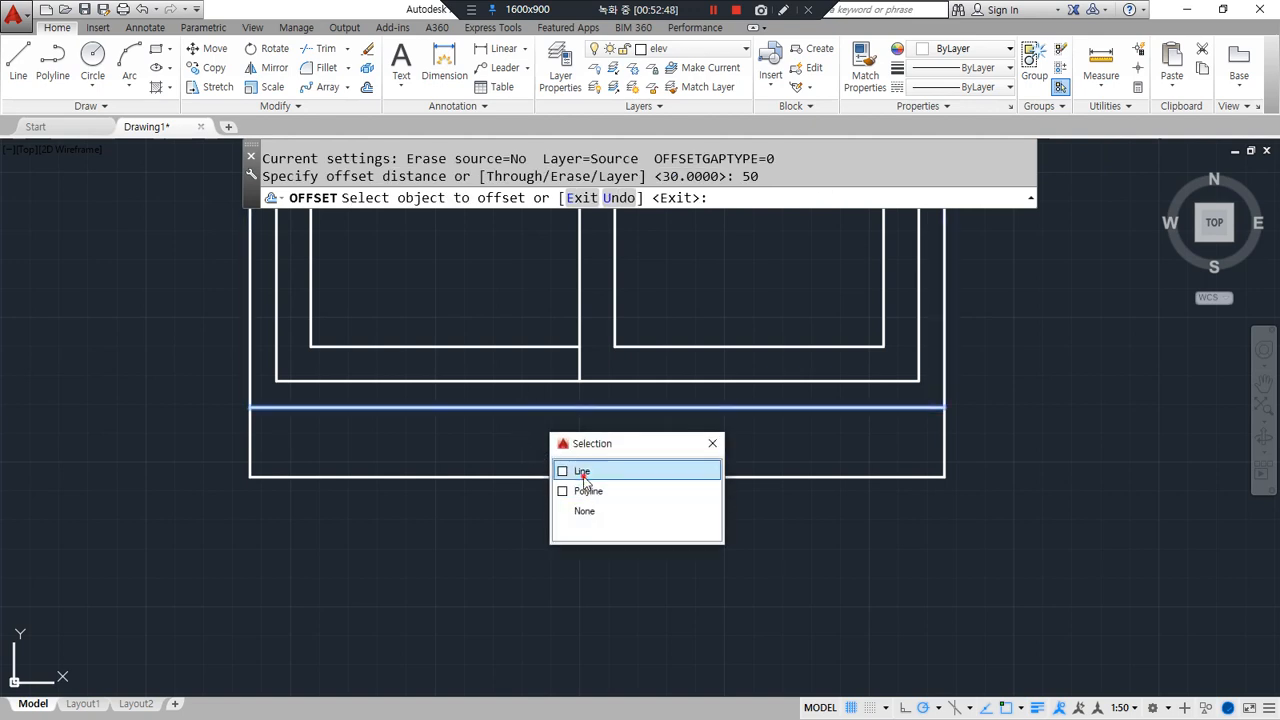
pyautogui.click(580, 471)
pyautogui.click(560, 458)
pyautogui.press('Return')
pyautogui.press('Return')
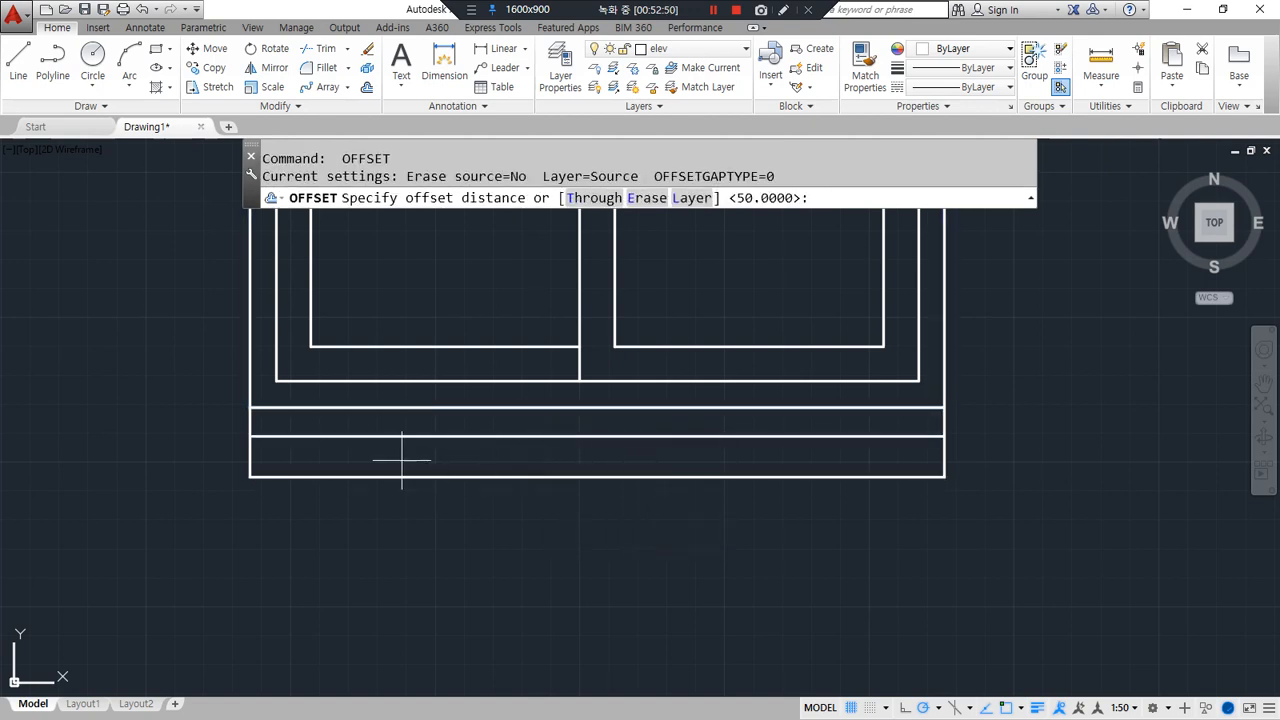
pyautogui.moveTo(351, 531)
pyautogui.mouseDown()
pyautogui.moveTo(1014, 408)
pyautogui.moveTo(343, 534)
pyautogui.mouseUp()
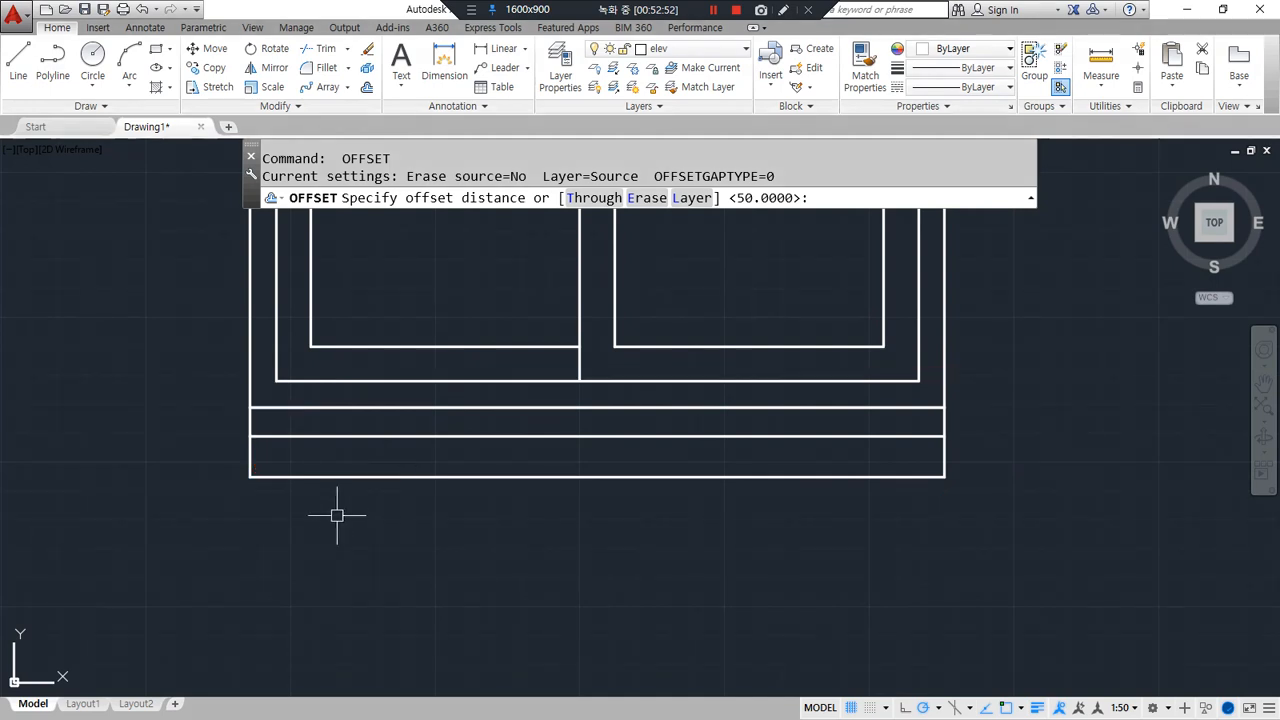
pyautogui.press('Escape')
pyautogui.press('Escape')
# Hatch the sill below the two-leaf window with the user-defined line pattern at a 90 degree angle and 70 spacing
pyautogui.write('h')
pyautogui.press('Return')
pyautogui.click(371, 455)
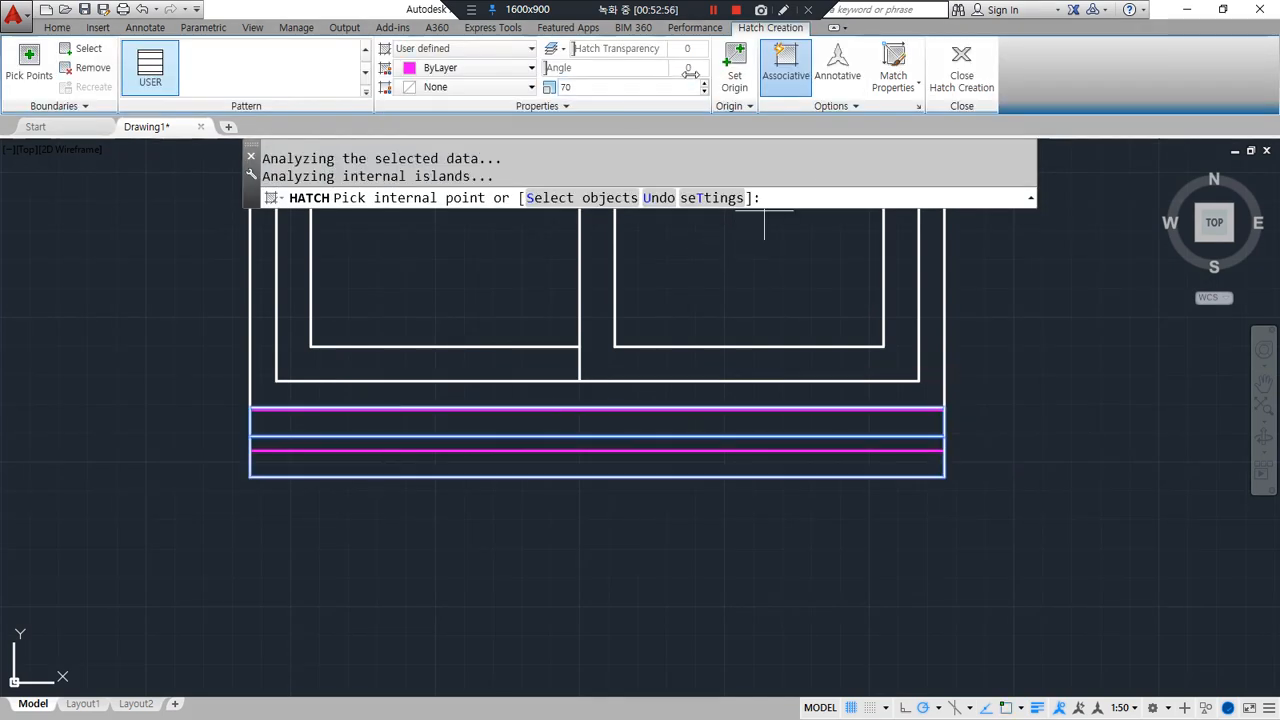
pyautogui.write('90')
pyautogui.press('Return')
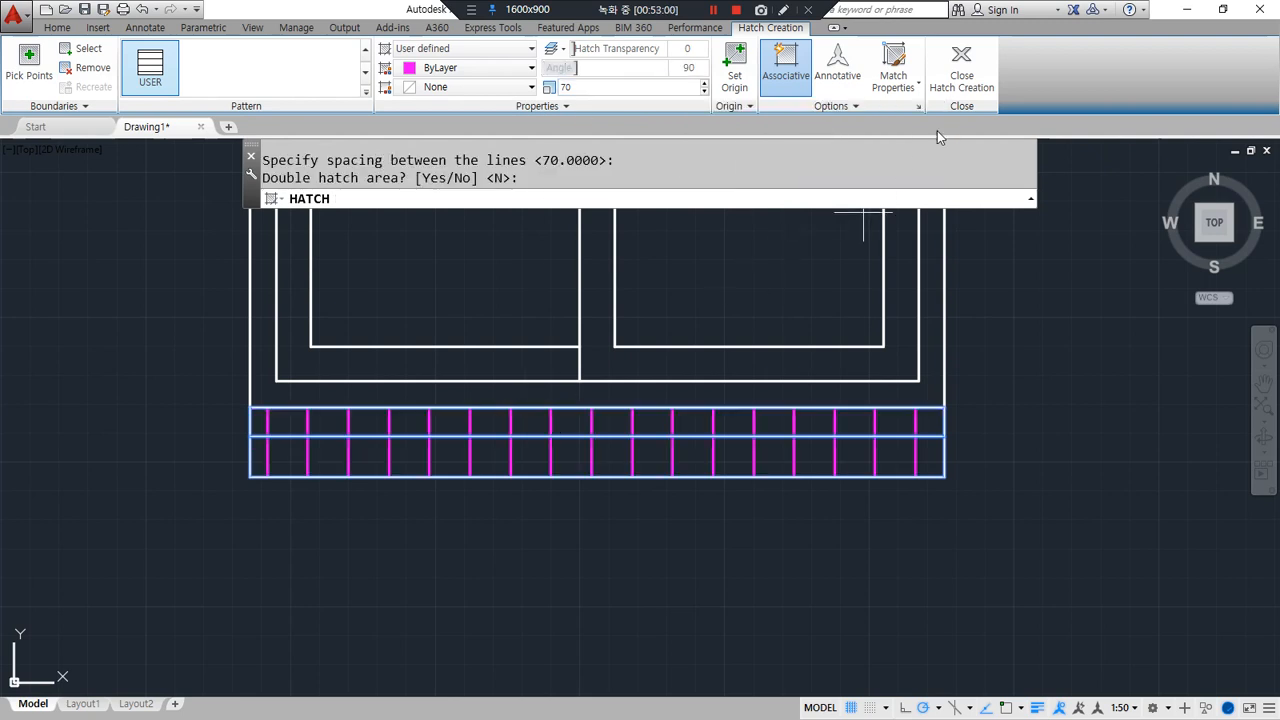
pyautogui.click(961, 62)
pyautogui.scroll(-1, 552, 487)
pyautogui.scroll(-1, 289, 480)
pyautogui.moveTo(406, 494); pyautogui.dragTo(557, 608, button='middle')
pyautogui.scroll(-2, 621, 614)
pyautogui.moveTo(460, 604)
pyautogui.mouseDown(button='middle')
pyautogui.moveTo(663, 474)
pyautogui.moveTo(774, 491)
pyautogui.mouseUp(button='middle')
pyautogui.moveTo(946, 517); pyautogui.dragTo(848, 445)
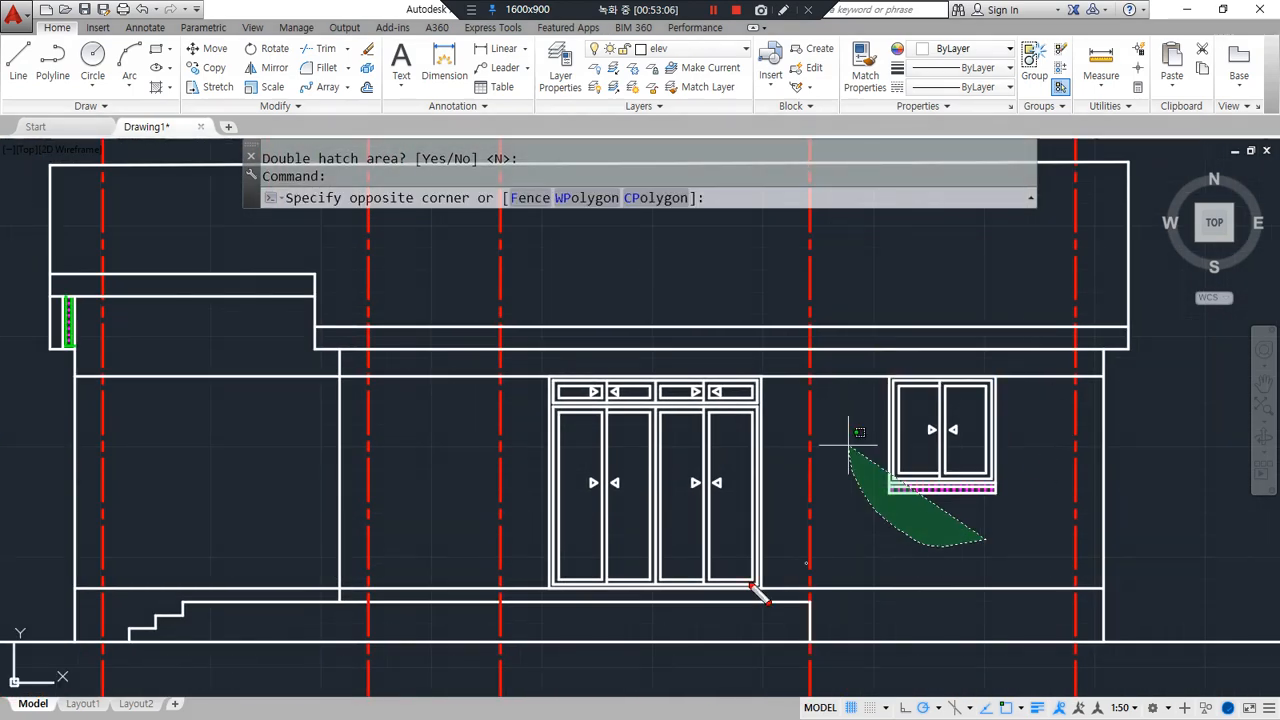
pyautogui.moveTo(505, 495); pyautogui.dragTo(749, 606)
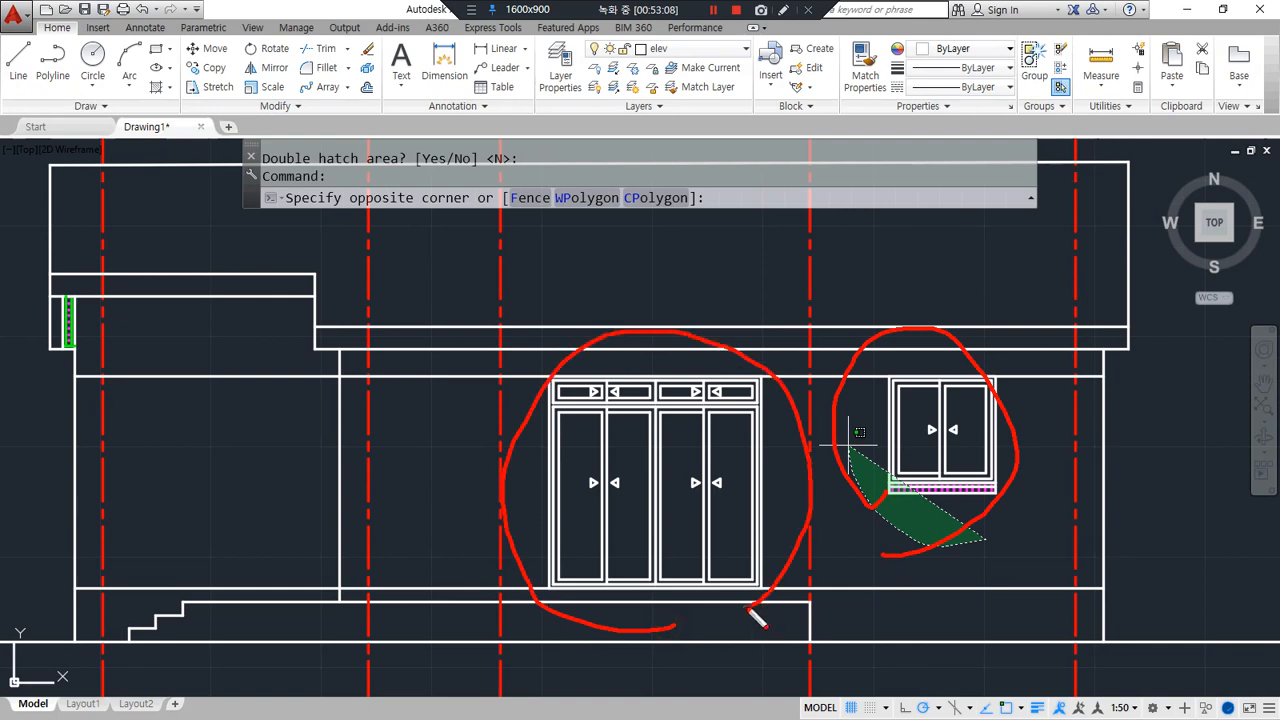
pyautogui.press('Escape')
pyautogui.press('Escape')
pyautogui.scroll(-2, 454, 499)
pyautogui.moveTo(415, 493); pyautogui.dragTo(474, 517, button='middle')
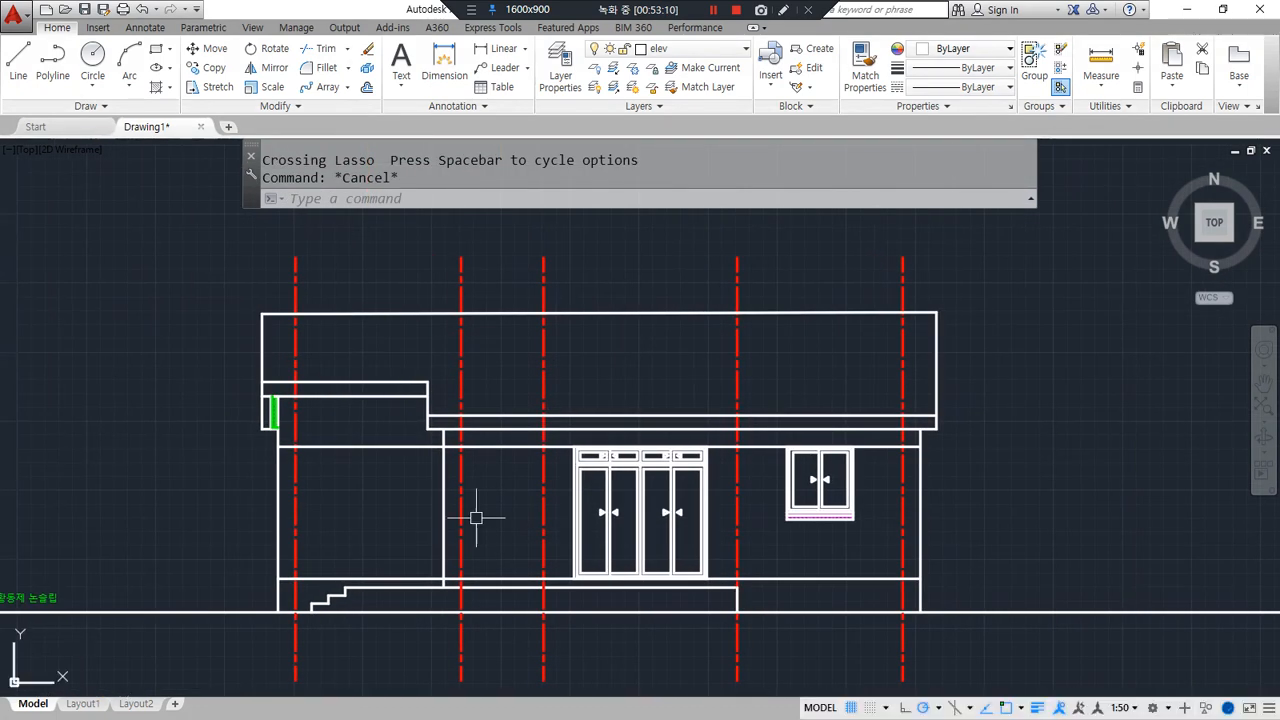
# Offset the porch floor line below the four-leaf window 900 upward as the railing's top line
pyautogui.scroll(2, 473, 519)
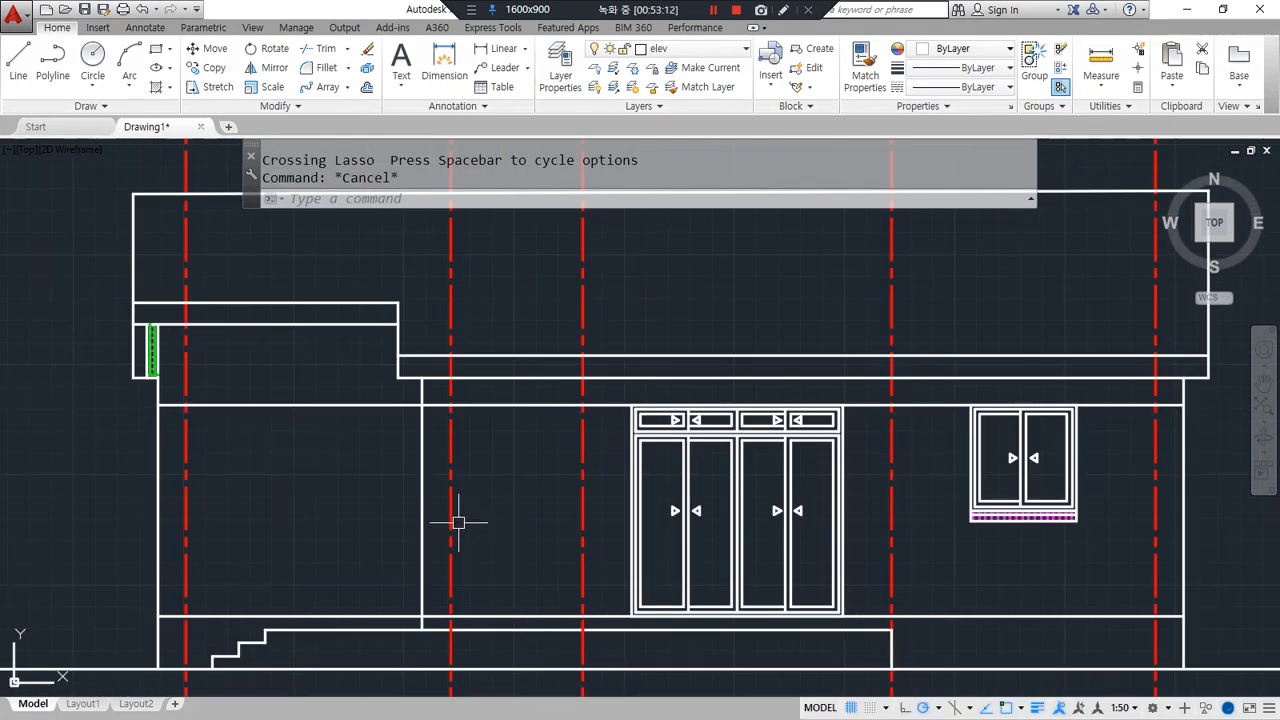
pyautogui.moveTo(458, 522); pyautogui.dragTo(291, 403, button='middle')
pyautogui.moveTo(360, 430); pyautogui.dragTo(517, 427, button='middle')
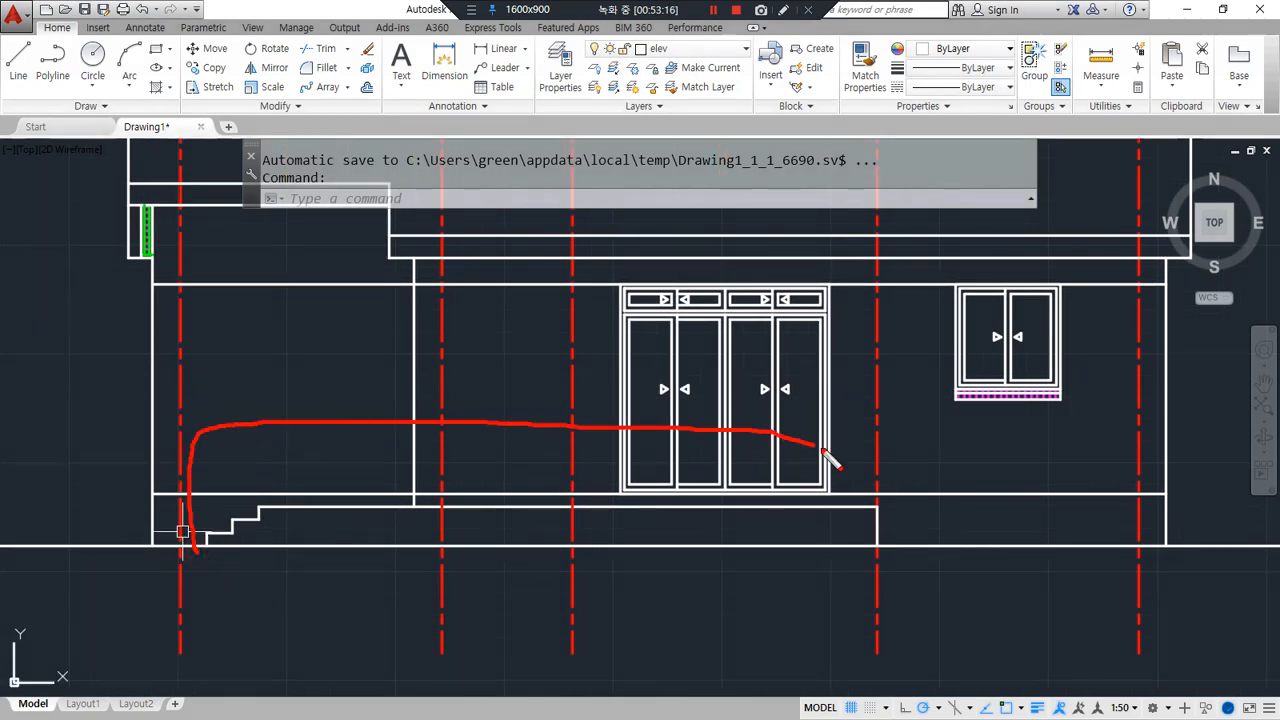
pyautogui.scroll(4, 825, 518)
pyautogui.press('Escape')
pyautogui.press('Escape')
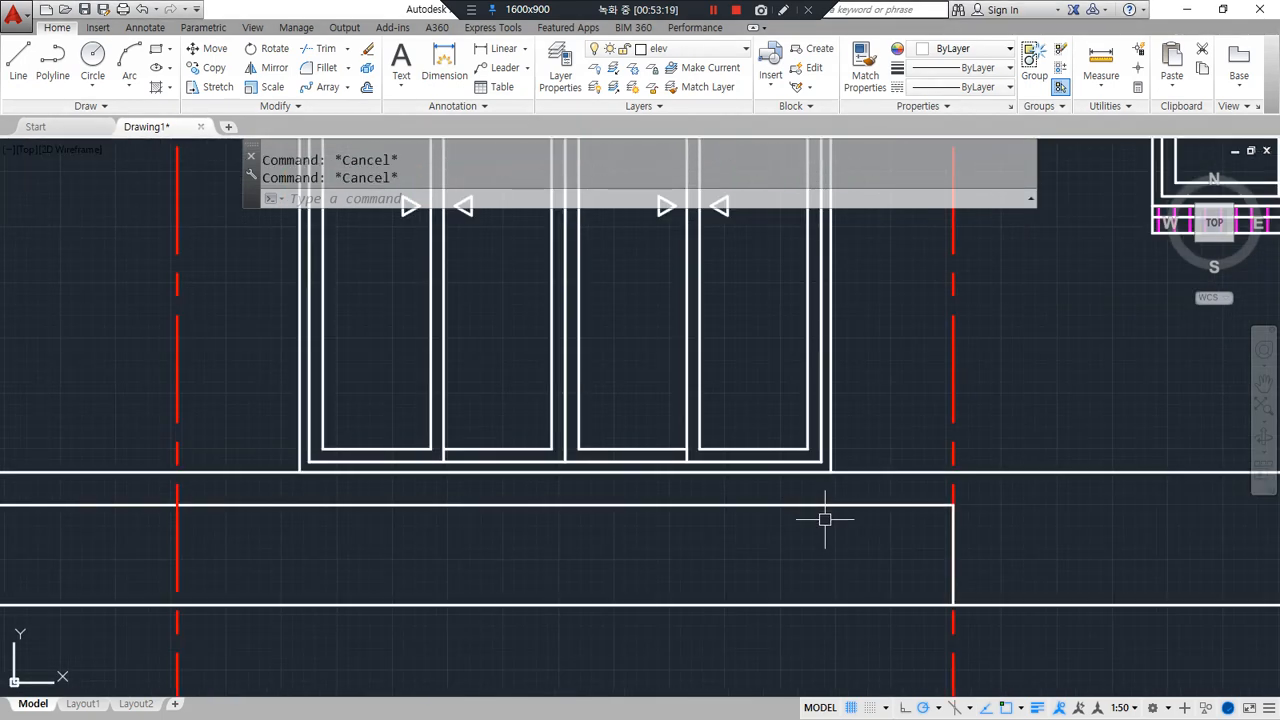
pyautogui.write('o')
pyautogui.press('Return')
pyautogui.write('900')
pyautogui.press('Return')
pyautogui.click(831, 505)
pyautogui.click(914, 409)
pyautogui.press('Return')
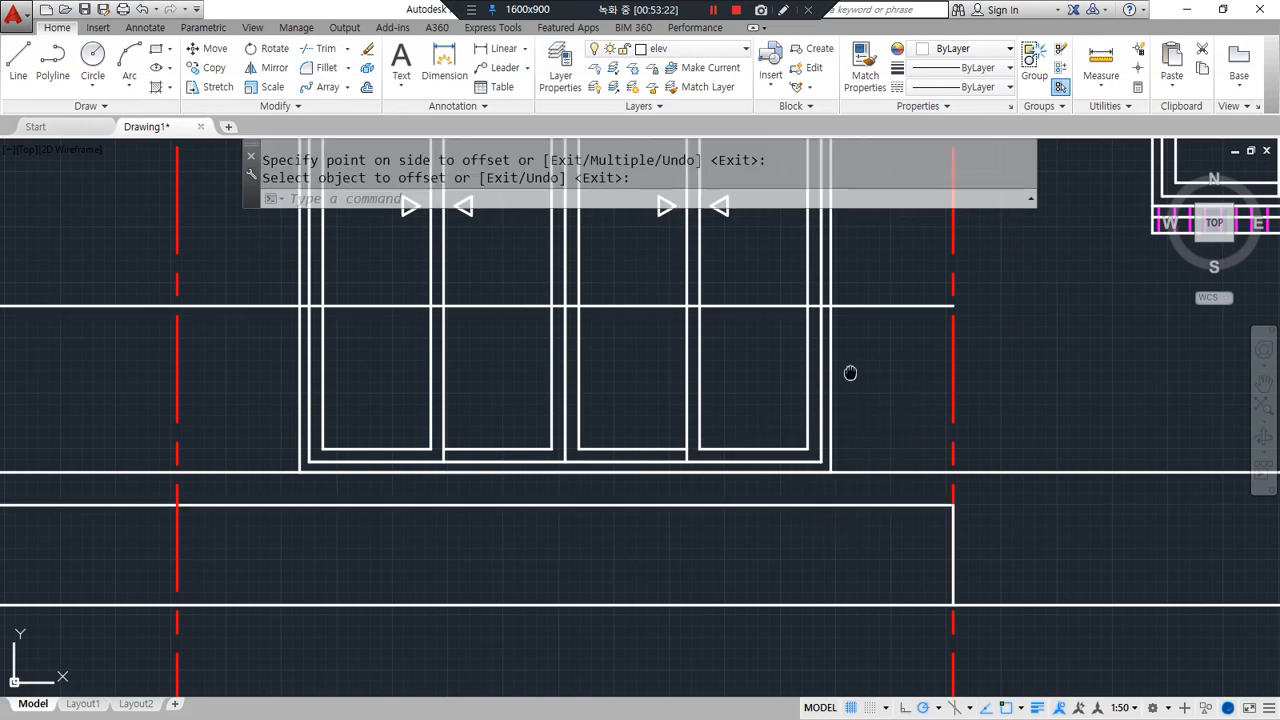
# Draw a sloped line from the lowest step's outer corner to the porch floor's edge at the top of the stairs
pyautogui.moveTo(850, 373); pyautogui.dragTo(1128, 362, button='middle')
pyautogui.moveTo(323, 360); pyautogui.dragTo(771, 357, button='middle')
pyautogui.moveTo(334, 434); pyautogui.dragTo(754, 434, button='middle')
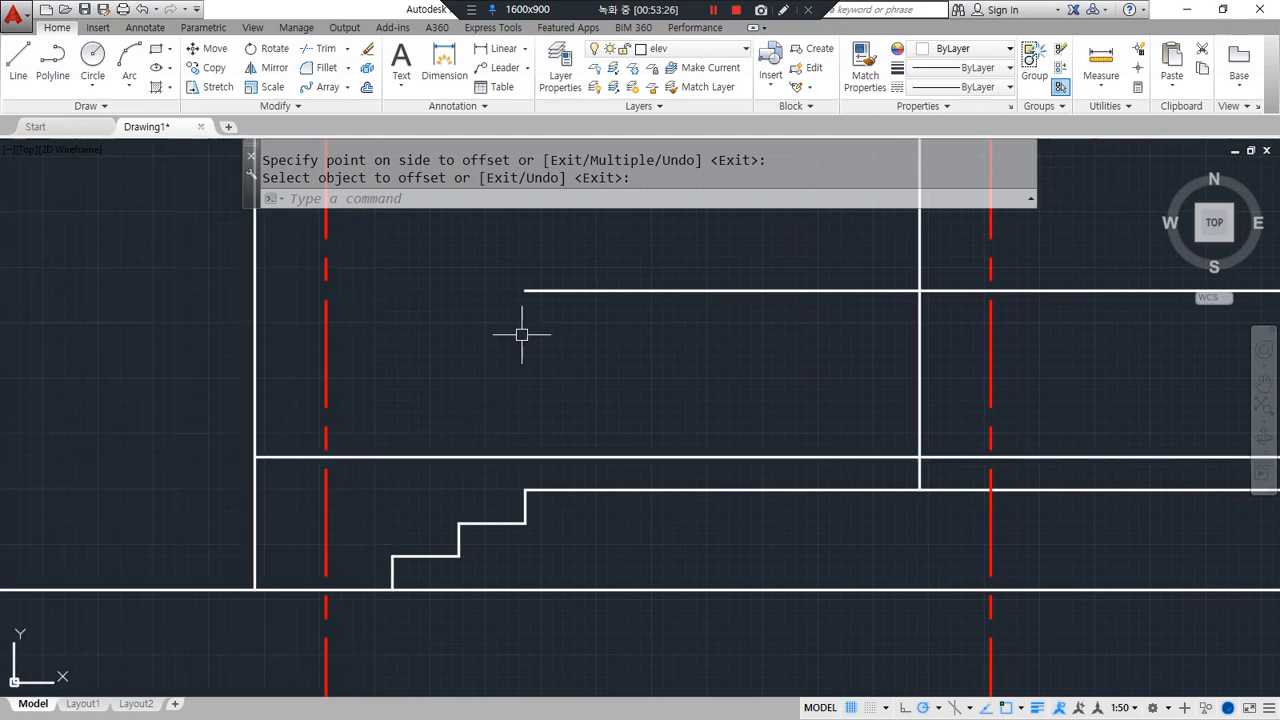
pyautogui.write('l')
pyautogui.press('Return')
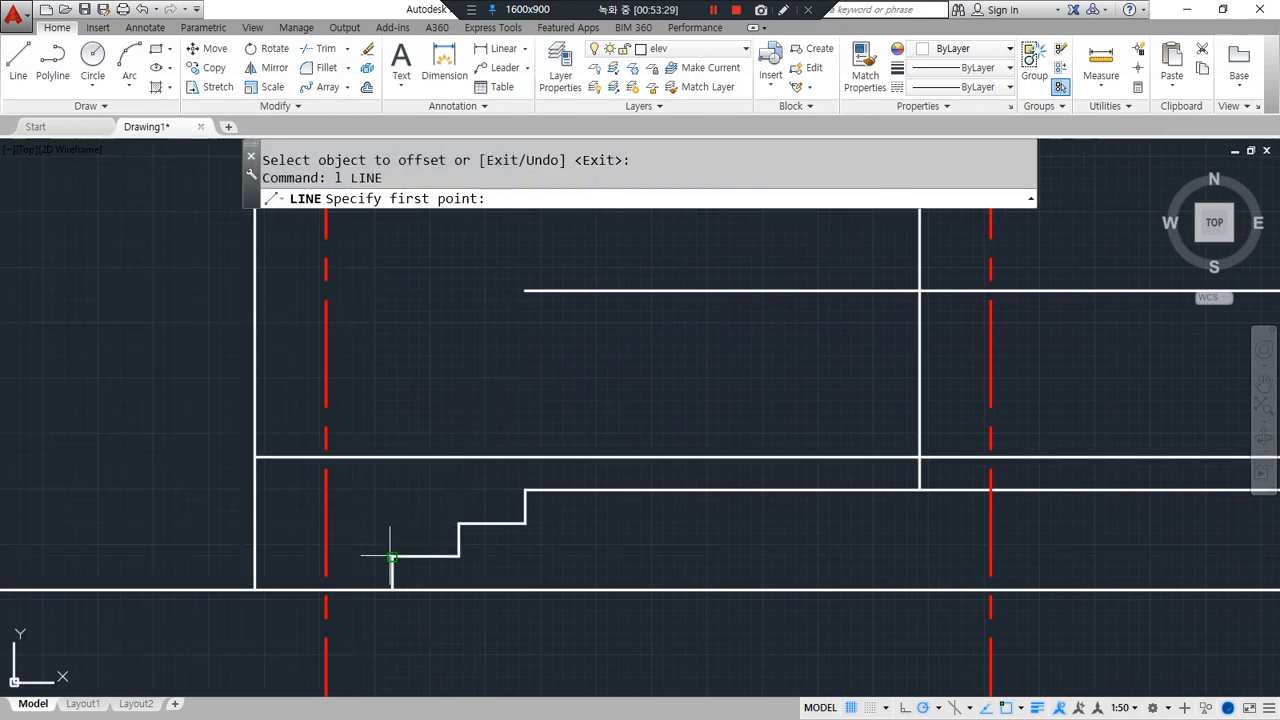
pyautogui.click(392, 556)
pyautogui.click(469, 518)
pyautogui.press('Return')
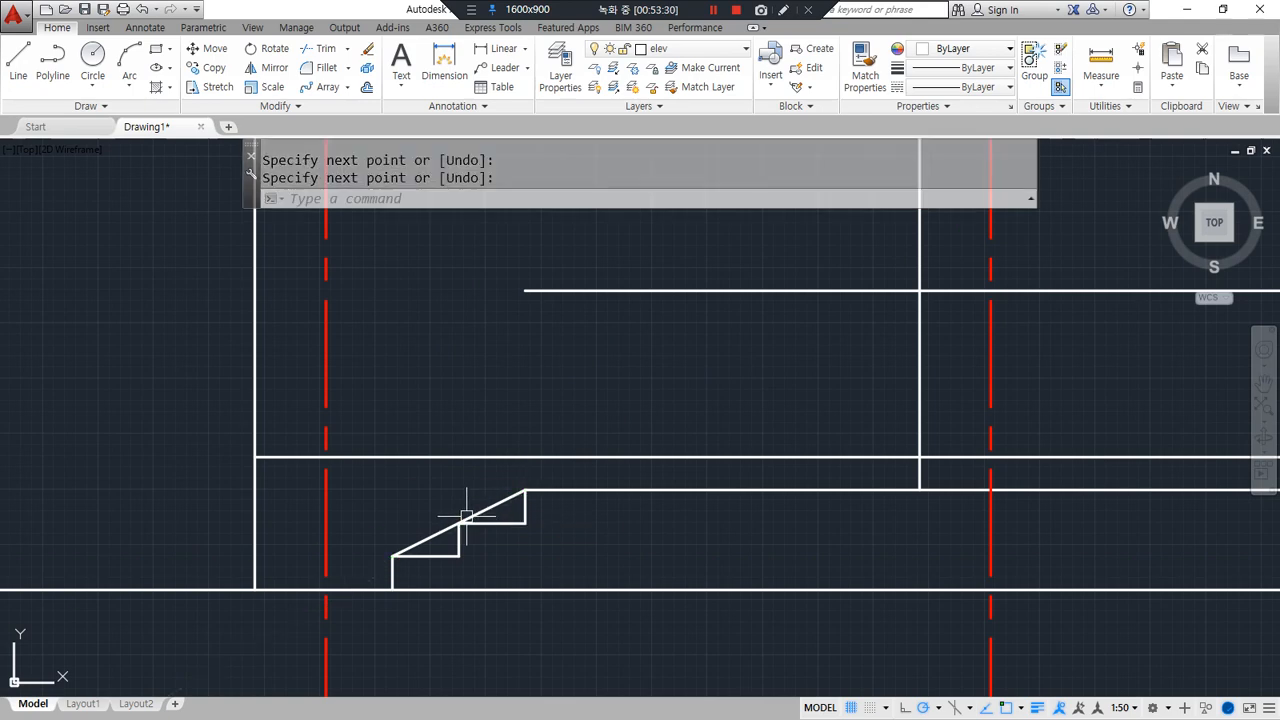
# Move the sloped stair line up so its upper end meets the stair-side end of the railing's horizontal line
pyautogui.write('m')
pyautogui.press('Return')
pyautogui.click(506, 501)
pyautogui.press('Return')
pyautogui.click(525, 490)
pyautogui.click(520, 294)
pyautogui.press('Return')
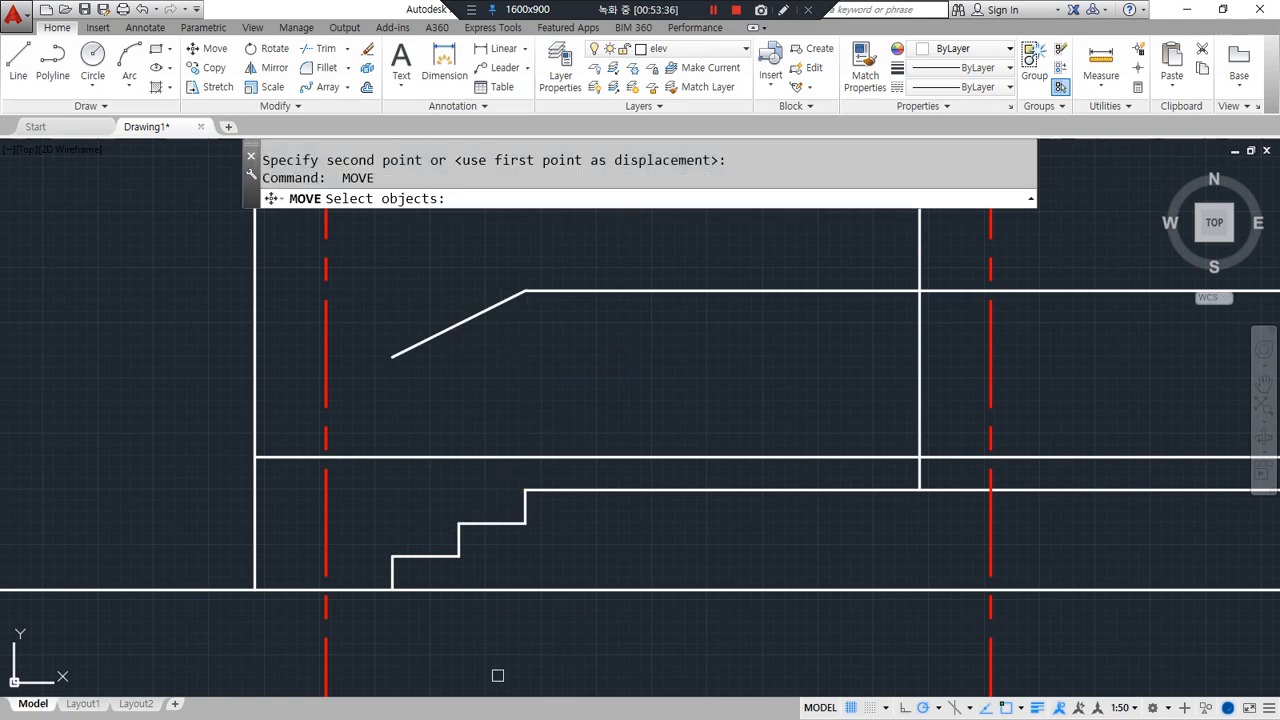
pyautogui.press('Escape')
# Draw another sloped line across the stair corners, from the lowest step's outer corner to the porch floor's edge
pyautogui.write('l')
pyautogui.press('Return')
pyautogui.click(392, 556)
pyautogui.click(525, 490)
pyautogui.press('Return')
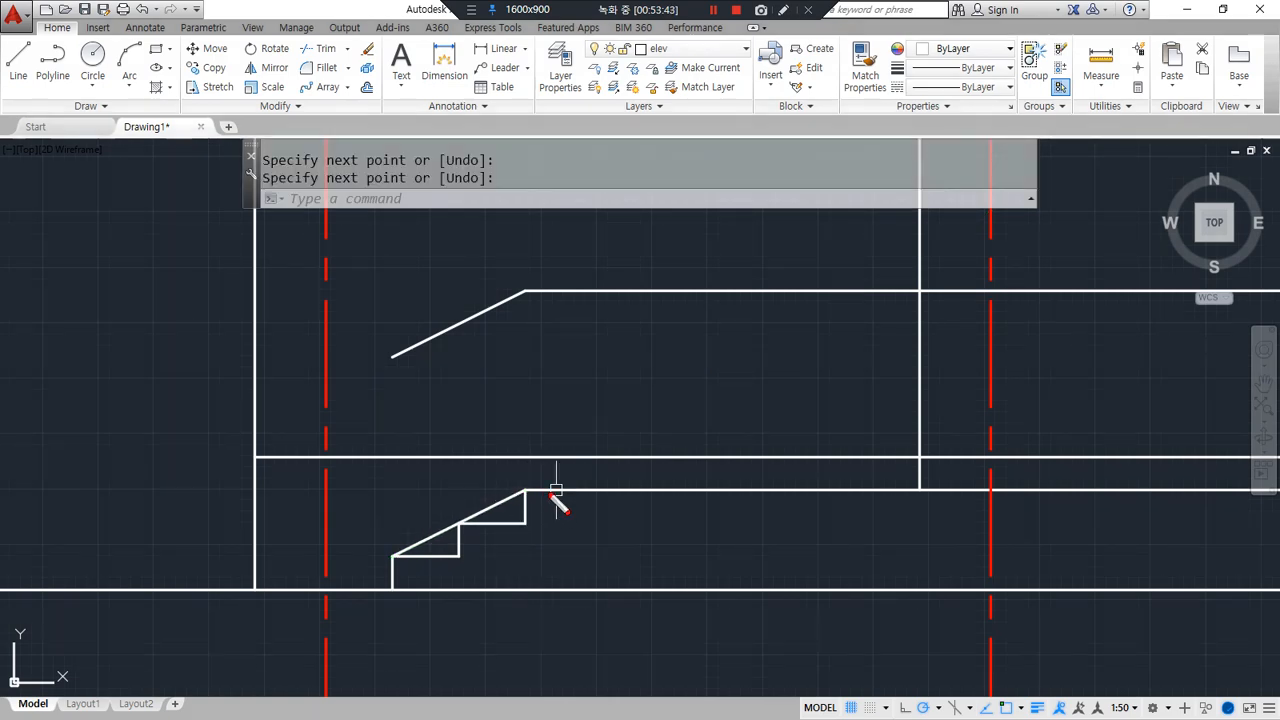
pyautogui.moveTo(547, 480); pyautogui.dragTo(541, 302)
pyautogui.moveTo(491, 499)
pyautogui.mouseDown()
pyautogui.moveTo(490, 302)
pyautogui.moveTo(521, 341)
pyautogui.mouseUp()
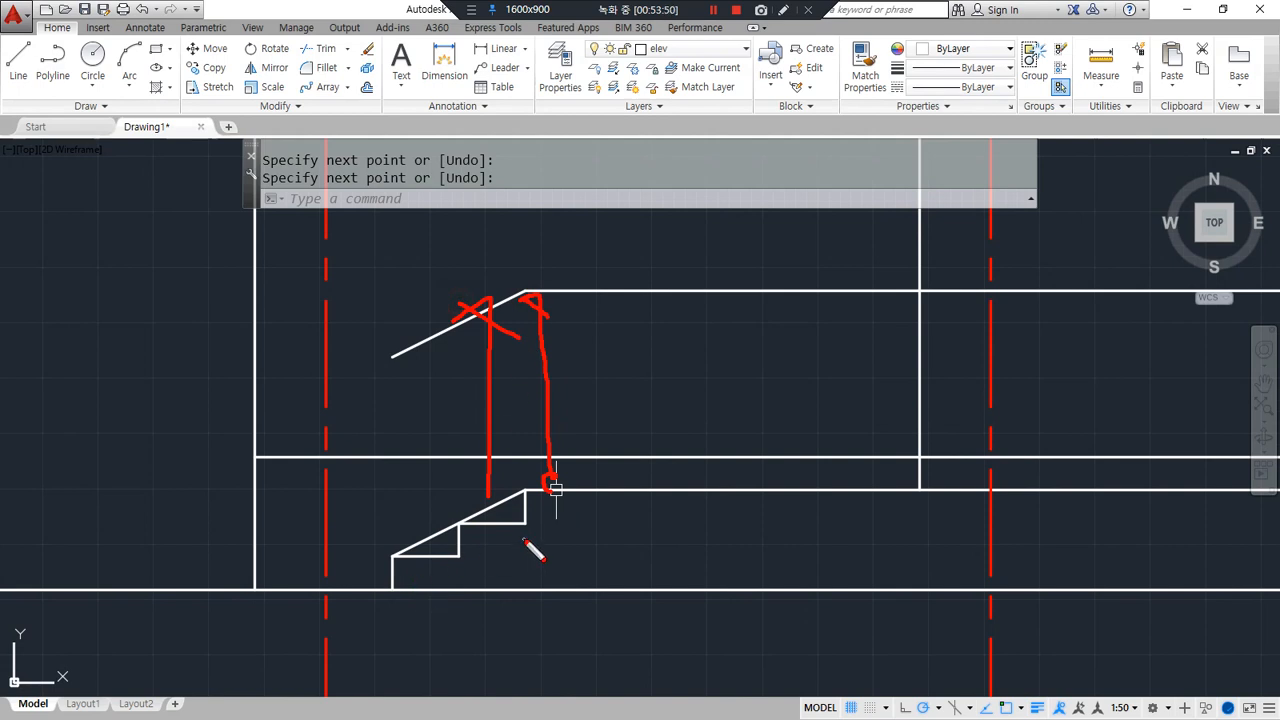
pyautogui.press('Escape')
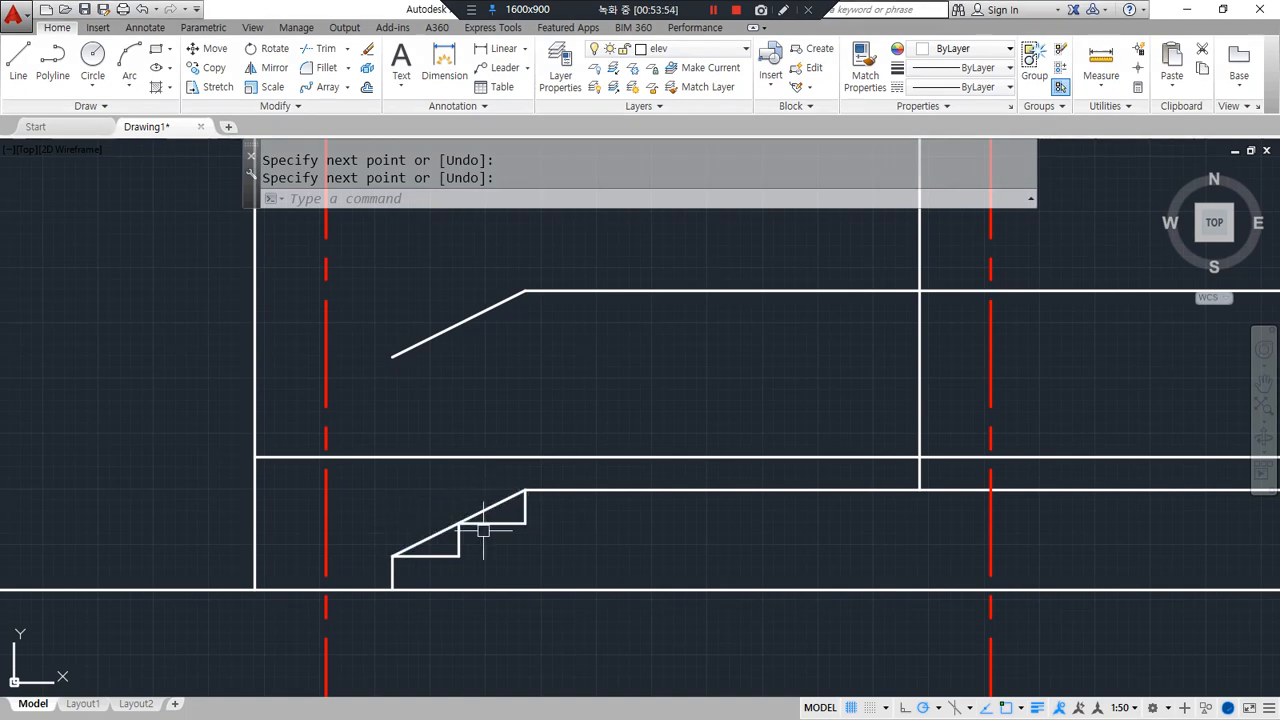
# Draw a sloped line from the midpoint of the upper stair tread to the midpoint of the lower tread
pyautogui.write('l')
pyautogui.press('Return')
pyautogui.click(492, 523)
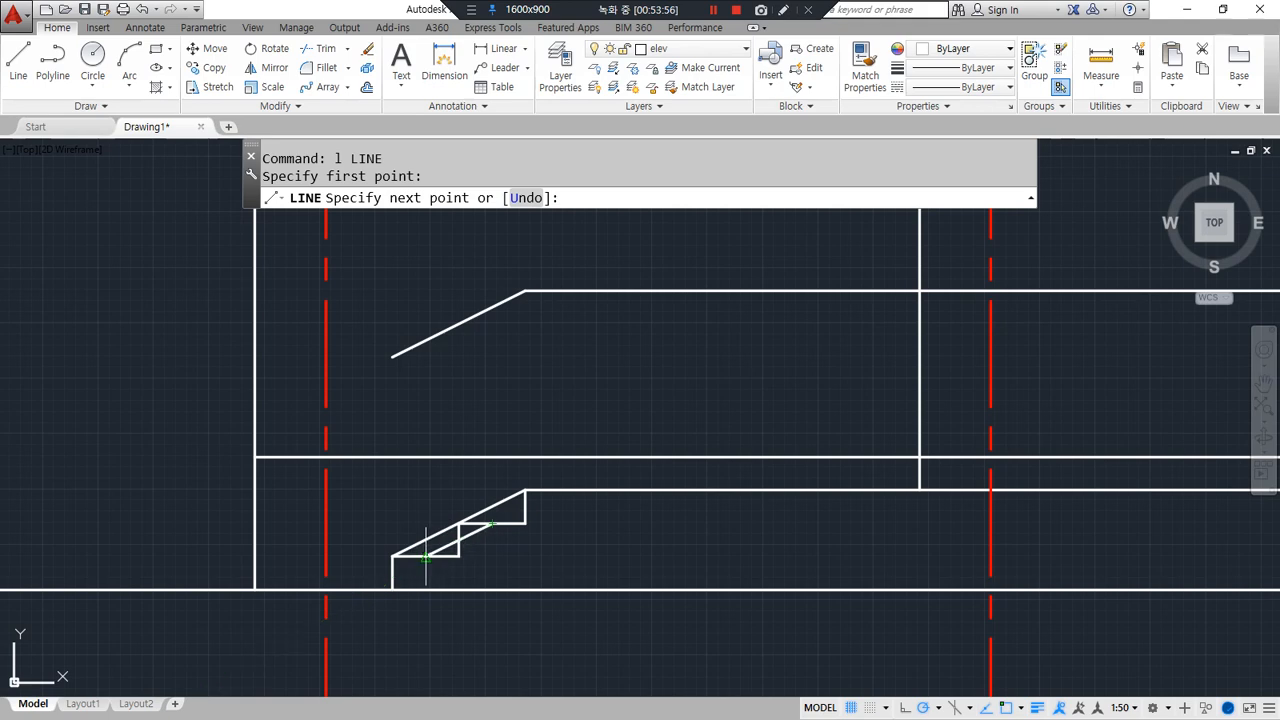
pyautogui.click(425, 556)
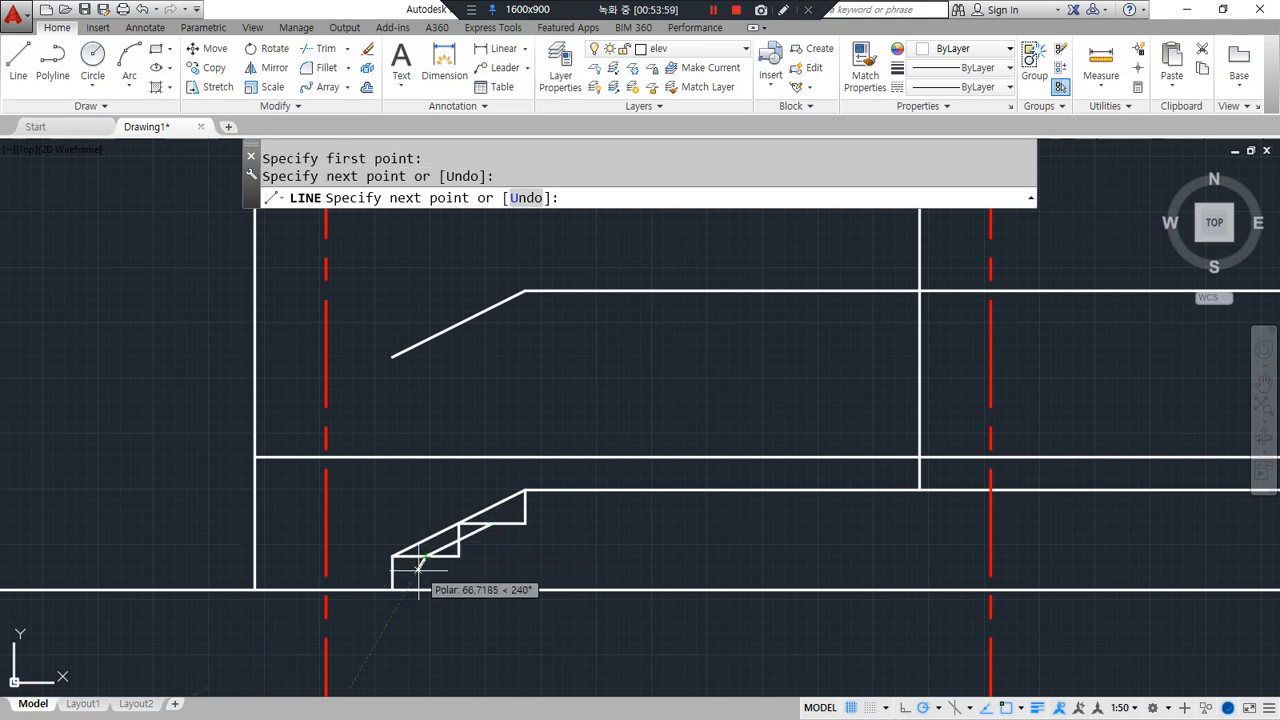
pyautogui.press('Escape')
# Erase the sloped line that joins the outer corners of the stairs
pyautogui.click(500, 502)
pyautogui.write('e')
pyautogui.press('Return')
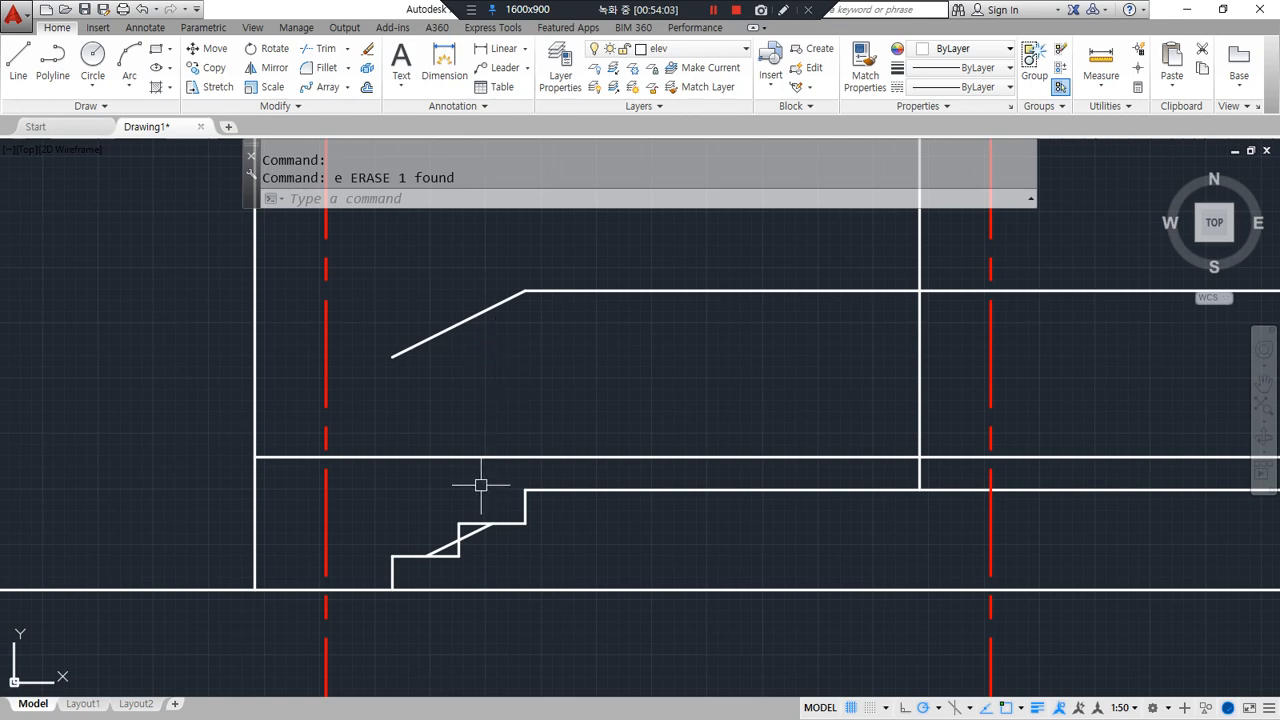
pyautogui.write('l')
pyautogui.press('Escape')
# Measure the vertical distance from the upper tread's midpoint to the sloped railing line above
pyautogui.write('di')
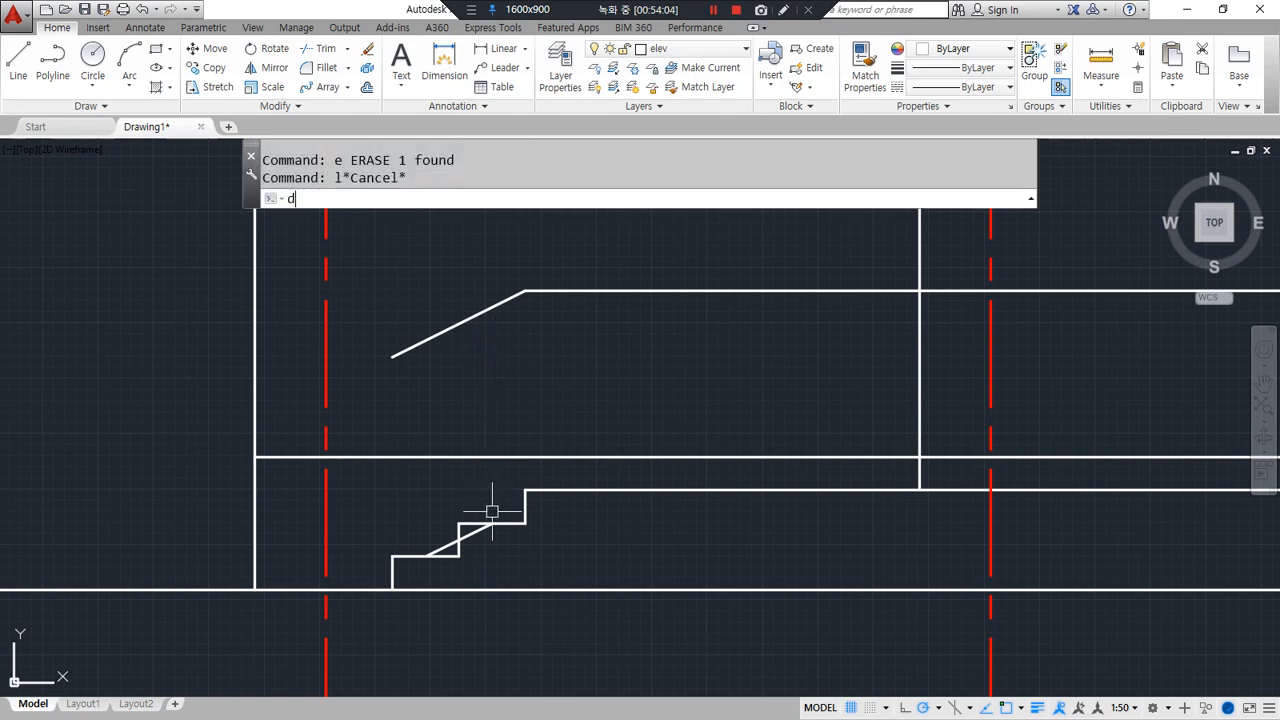
pyautogui.press('Return')
pyautogui.click(492, 522)
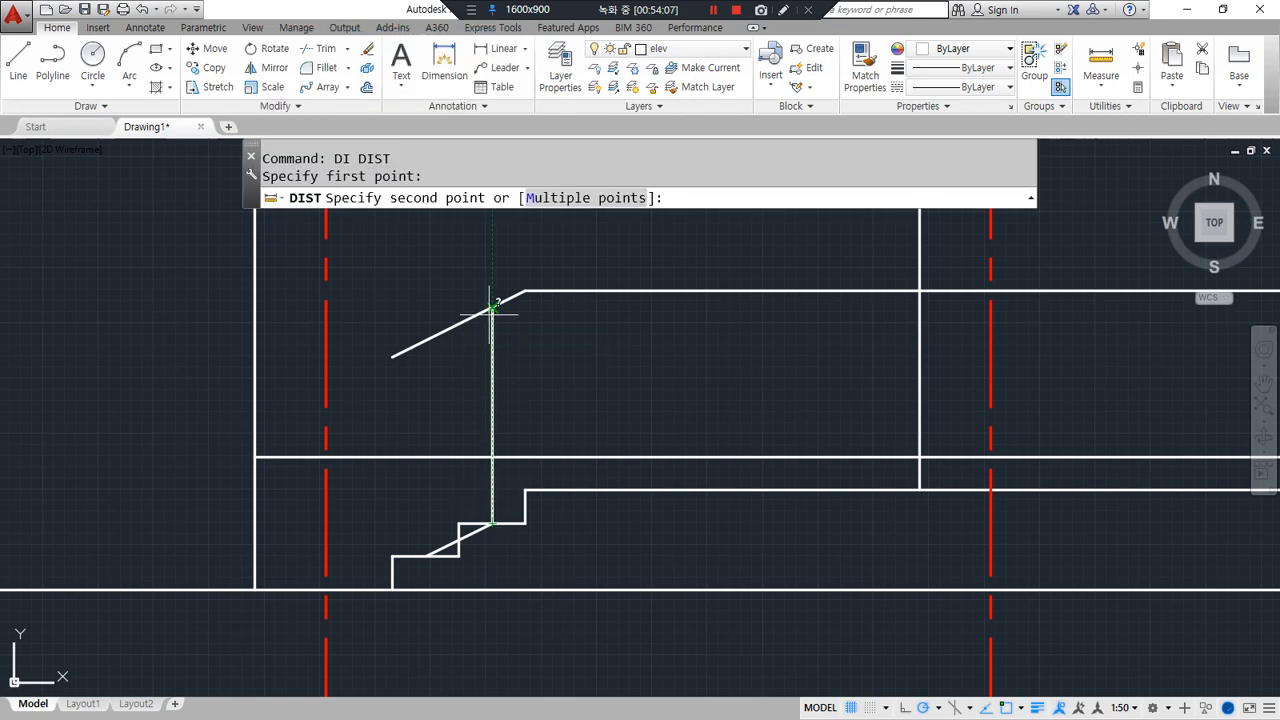
pyautogui.click(492, 307)
pyautogui.press('Escape')
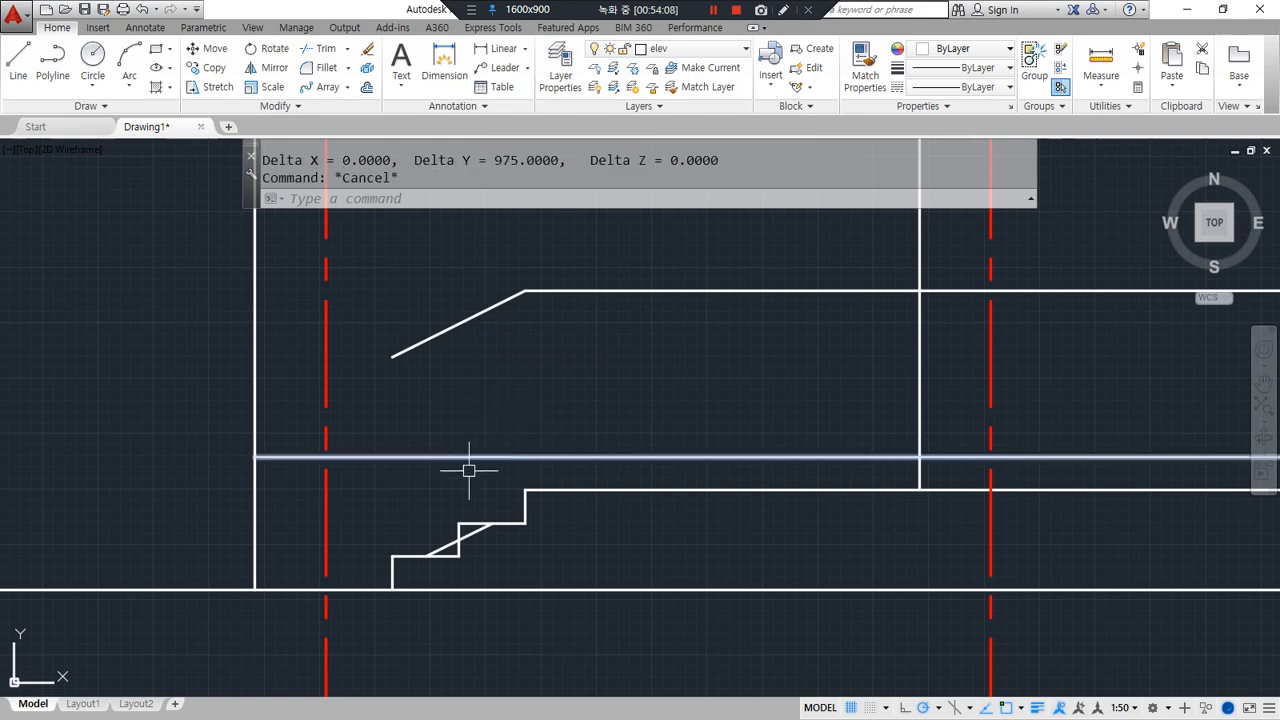
# Copy the sloped line between the tread midpoints 900 straight up
pyautogui.write('cp')
pyautogui.press('Return')
pyautogui.click(458, 539)
pyautogui.press('Return')
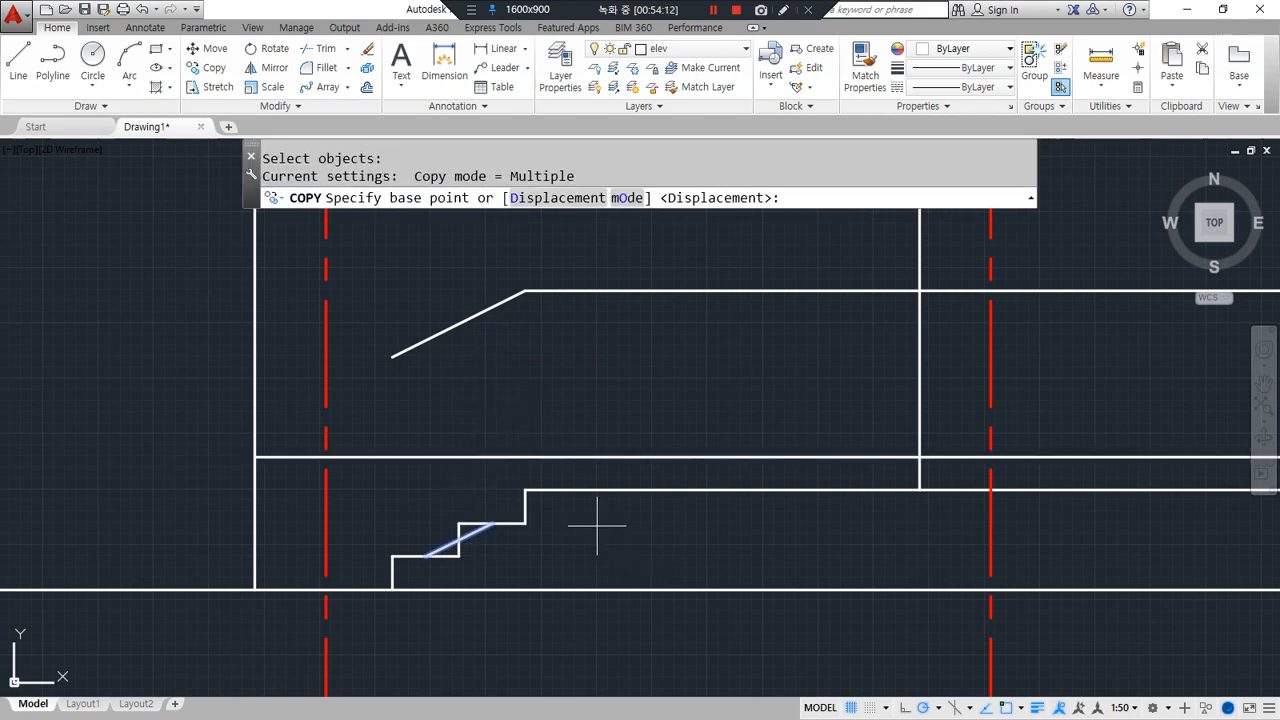
pyautogui.click(499, 523)
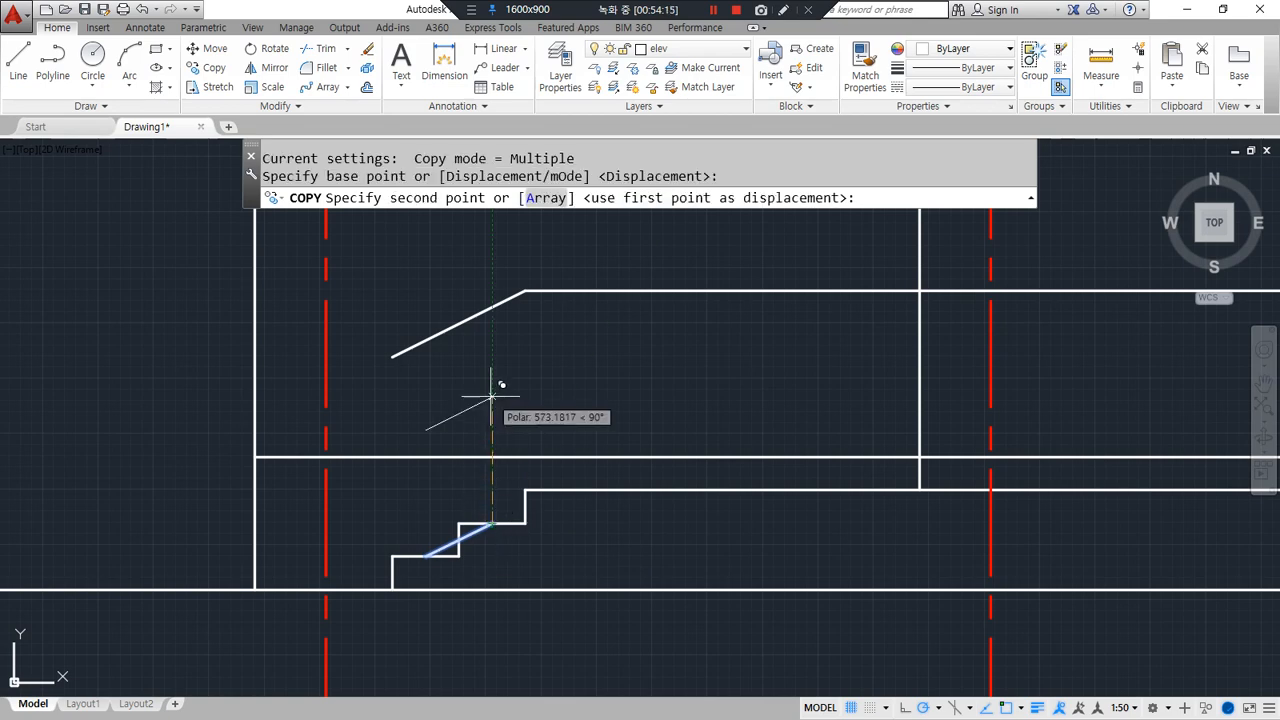
pyautogui.write('900')
pyautogui.press('Return')
pyautogui.press('Escape')
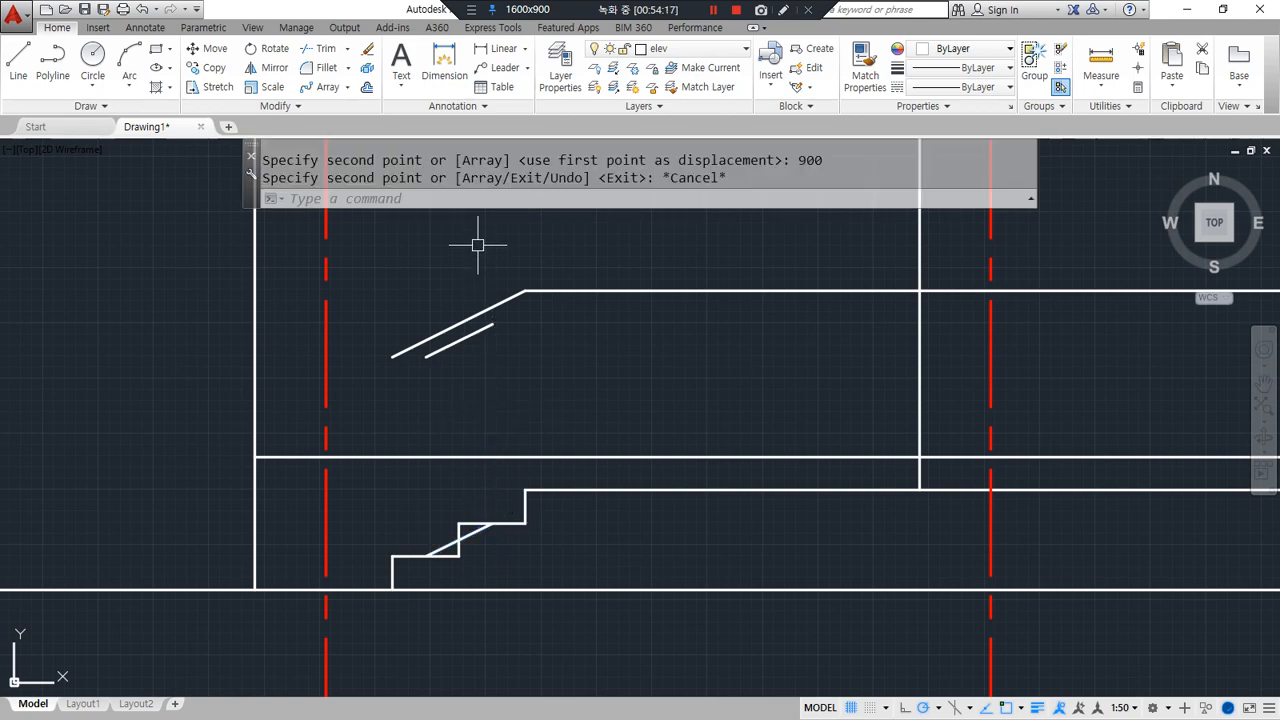
# Delete the old upper sloped railing line and fillet the copied sloped line to the railing's horizontal line
pyautogui.click(488, 302)
pyautogui.press('Delete')
pyautogui.write('f')
pyautogui.press('Return')
pyautogui.click(471, 340)
pyautogui.click(583, 290)
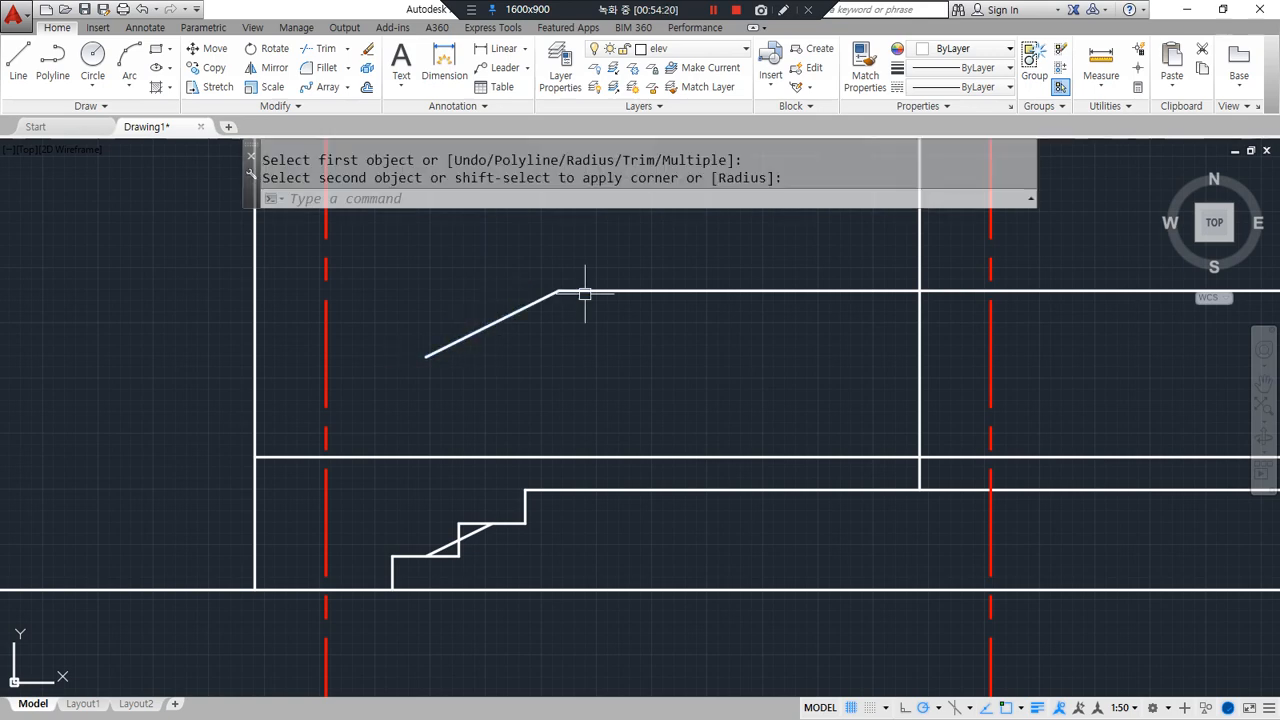
pyautogui.click(428, 557)
pyautogui.write('l')
pyautogui.press('Return')
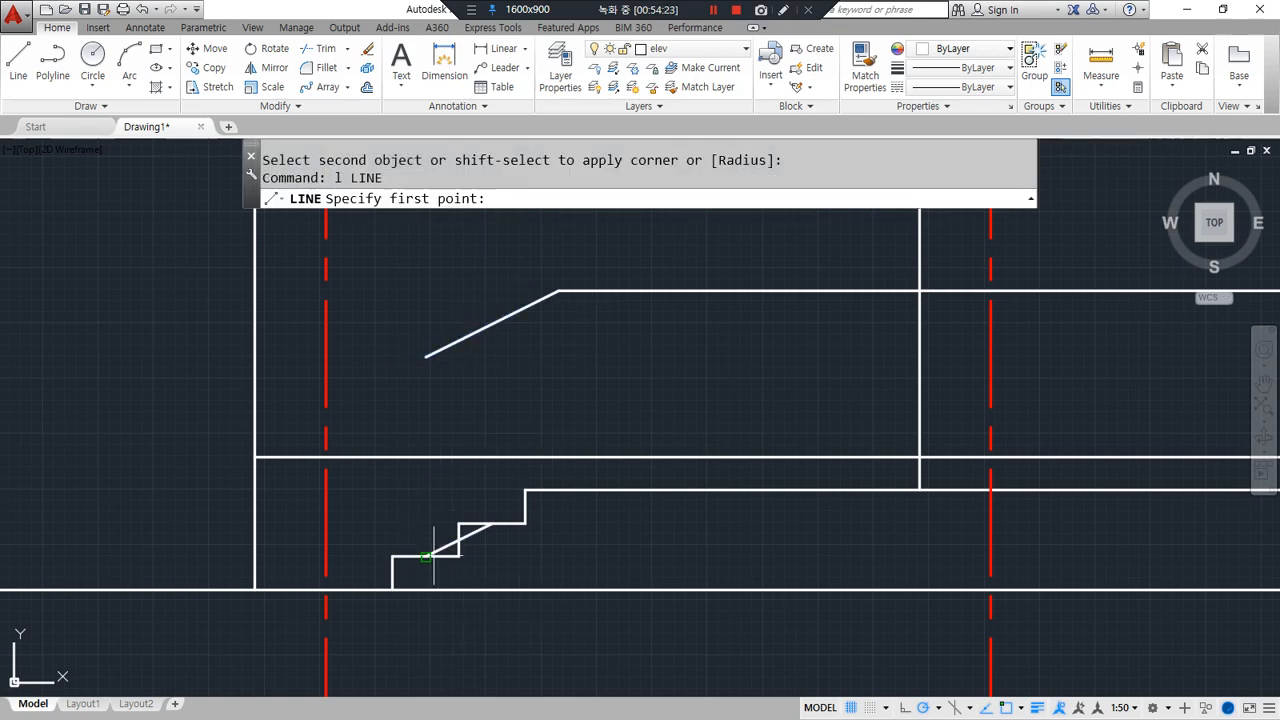
pyautogui.press('Escape')
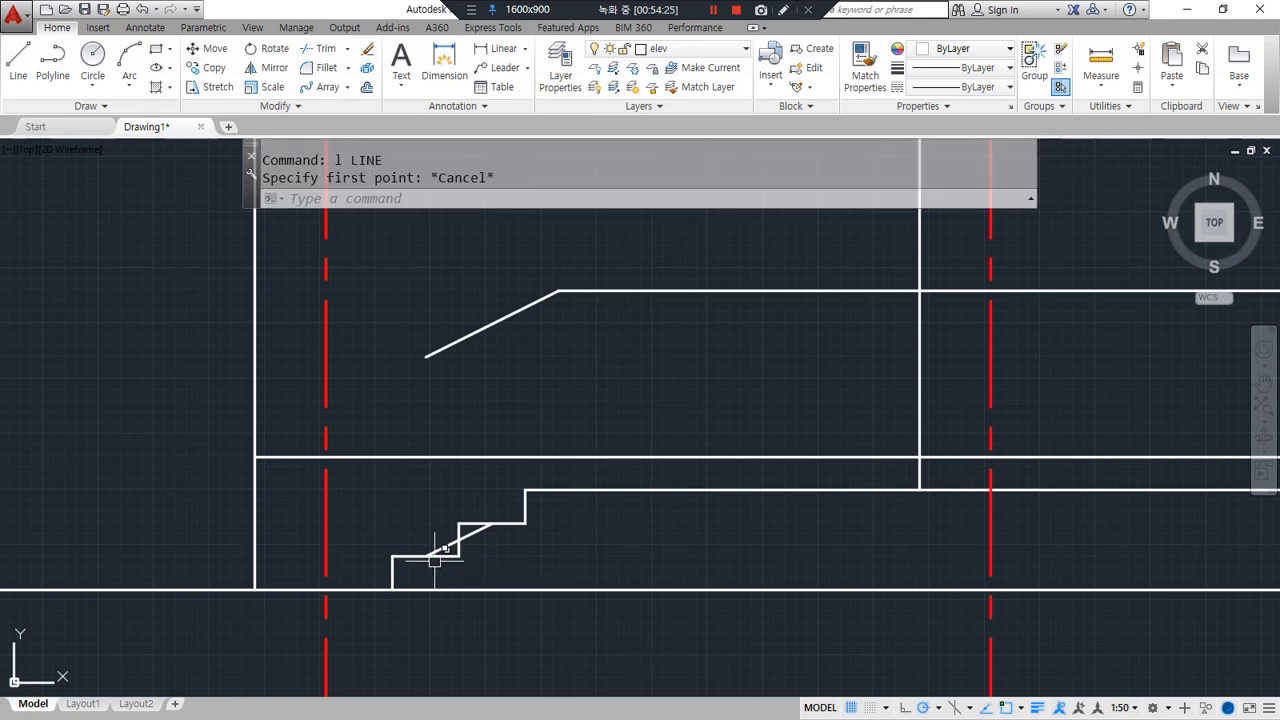
pyautogui.moveTo(430, 557); pyautogui.dragTo(430, 358)
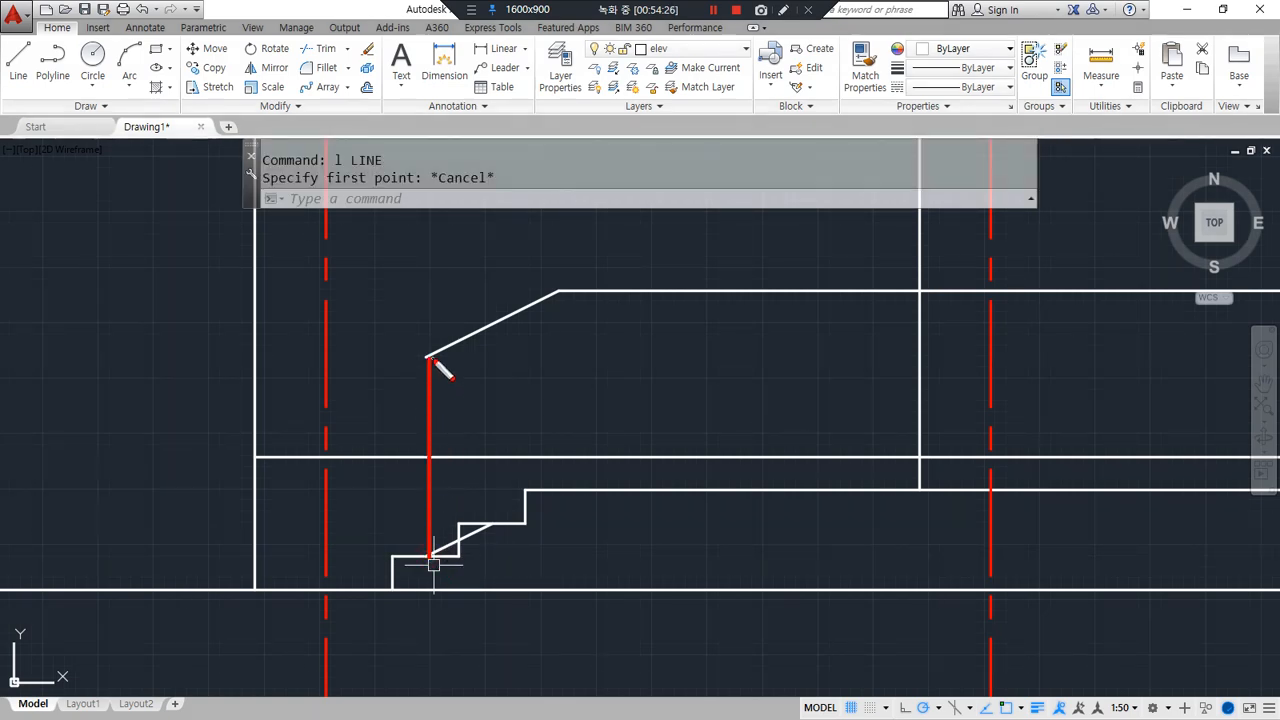
pyautogui.moveTo(688, 490); pyautogui.dragTo(680, 341)
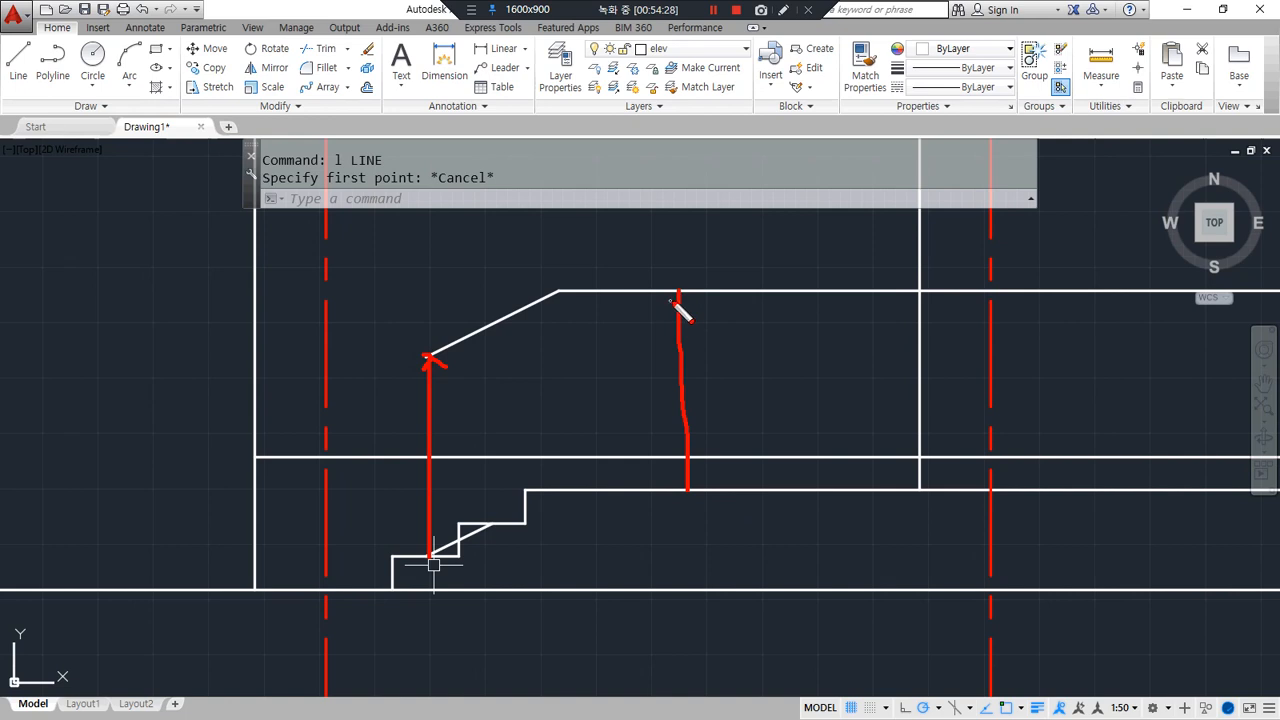
pyautogui.moveTo(687, 490); pyautogui.dragTo(686, 316)
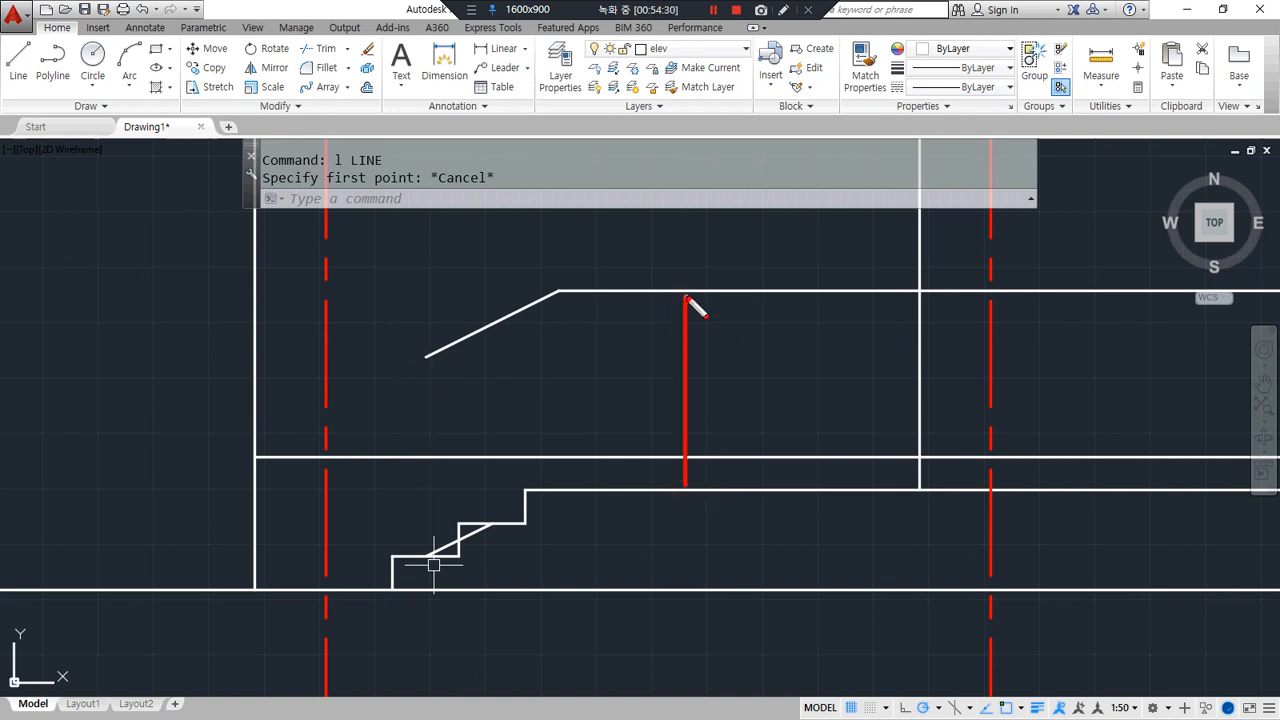
pyautogui.moveTo(491, 522); pyautogui.dragTo(495, 330)
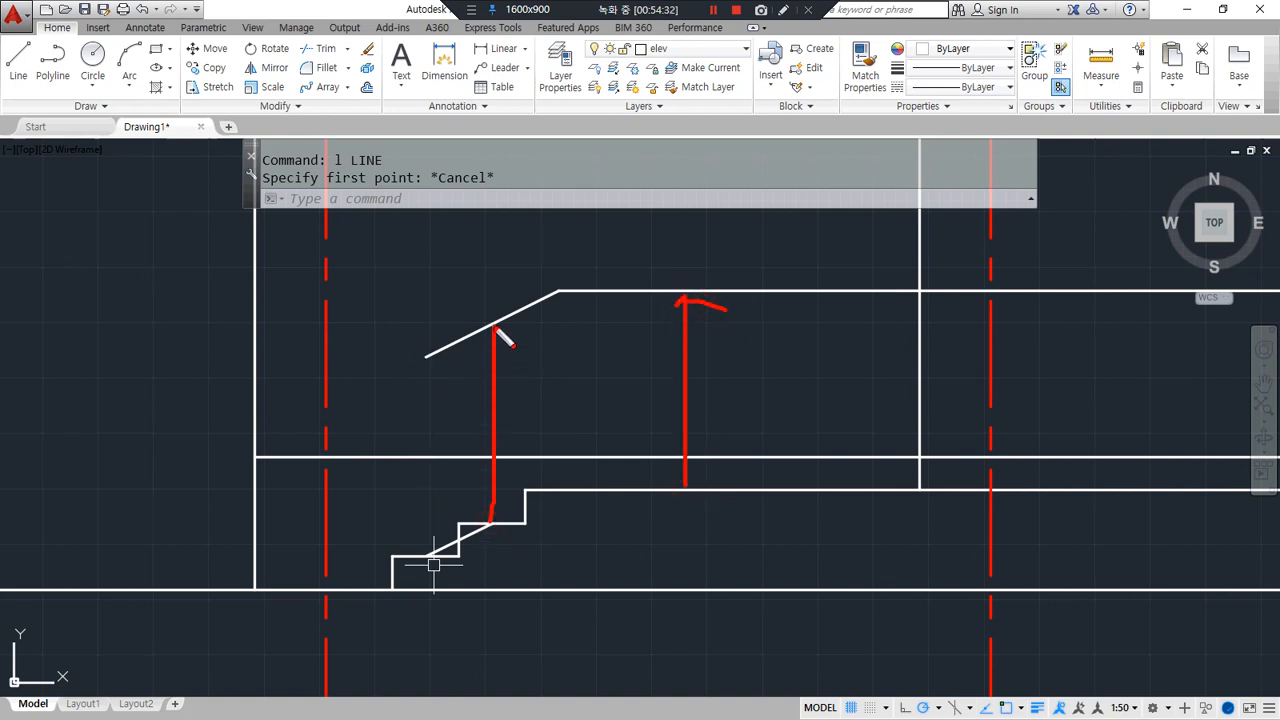
pyautogui.moveTo(430, 525); pyautogui.dragTo(430, 378)
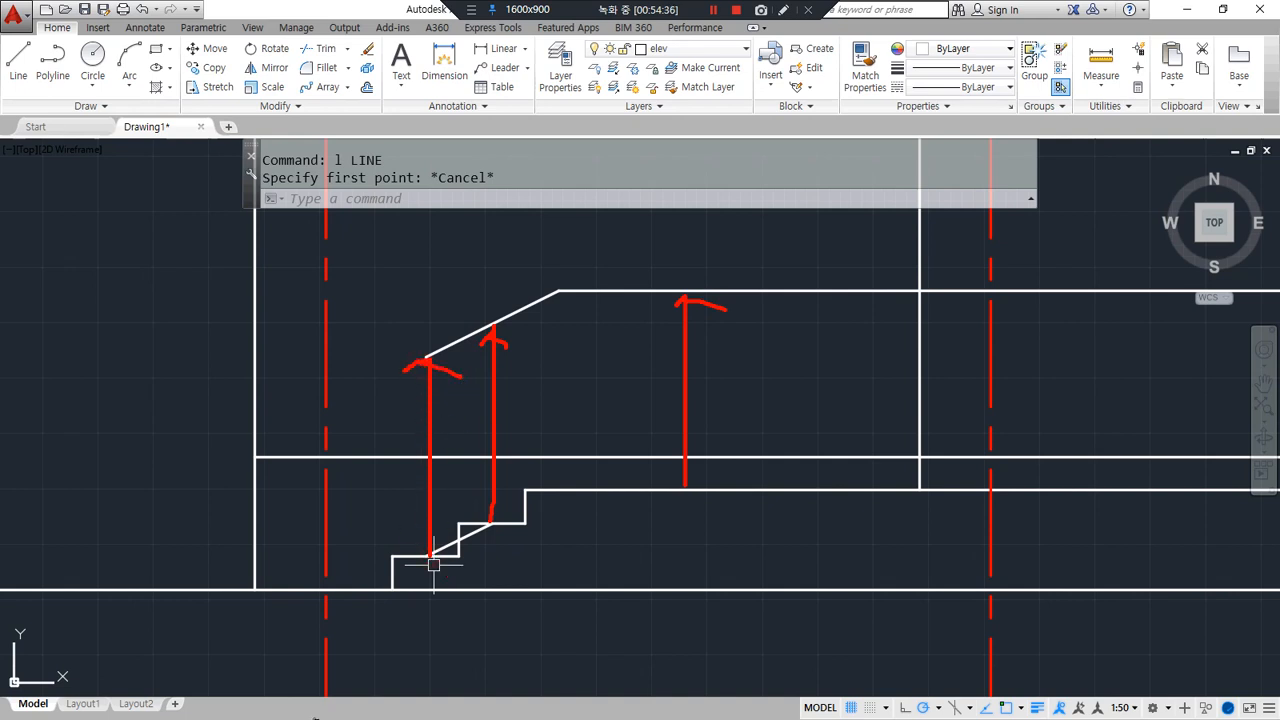
pyautogui.moveTo(472, 585)
pyautogui.mouseDown()
pyautogui.moveTo(471, 475)
pyautogui.moveTo(518, 591)
pyautogui.moveTo(490, 596)
pyautogui.mouseUp()
pyautogui.press('Escape')
# Extend the sloped line between the tread midpoints up to the porch floor line
pyautogui.scroll(2, 486, 522)
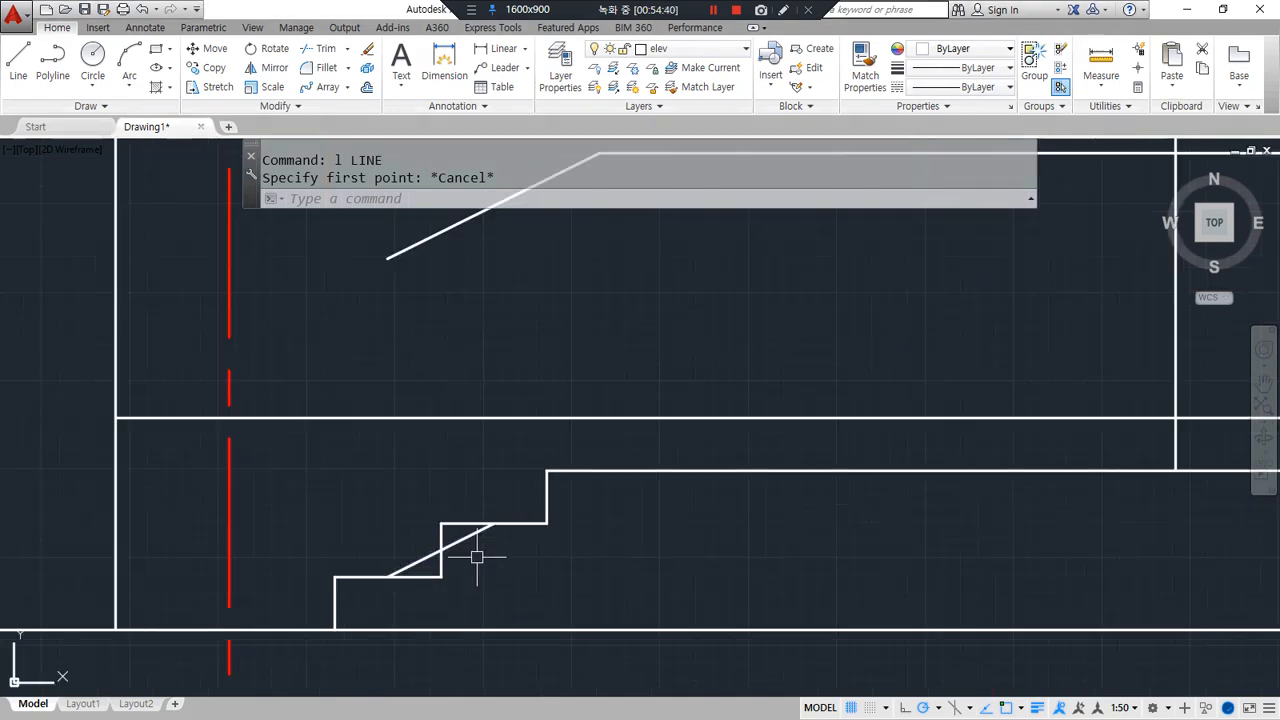
pyautogui.write('ex')
pyautogui.press('Return')
pyautogui.press('Return')
pyautogui.click(518, 513)
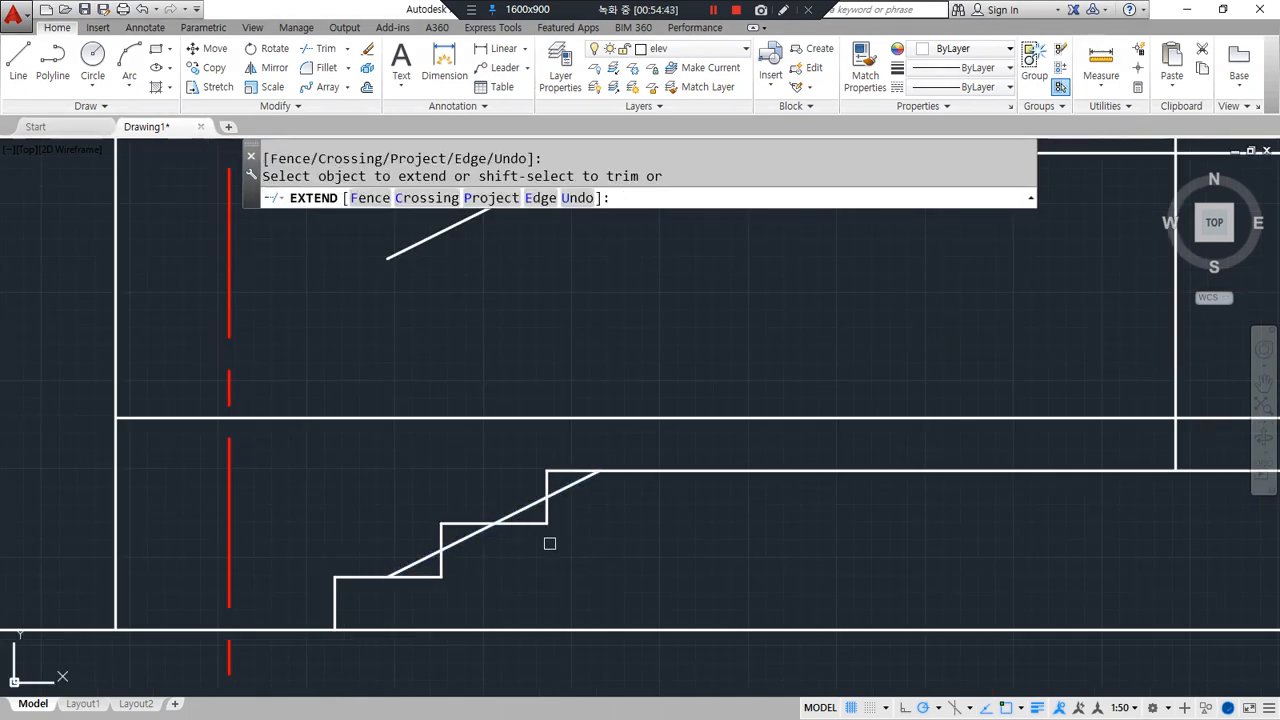
pyautogui.press('Escape')
# Draw a vertical line from the extended slope's end on the porch floor up past the railing's upper corner
pyautogui.scroll(-2, 586, 543)
pyautogui.write('l')
pyautogui.press('Return')
pyautogui.click(553, 557)
pyautogui.click(553, 325)
pyautogui.press('Return')
pyautogui.scroll(4, 470, 465)
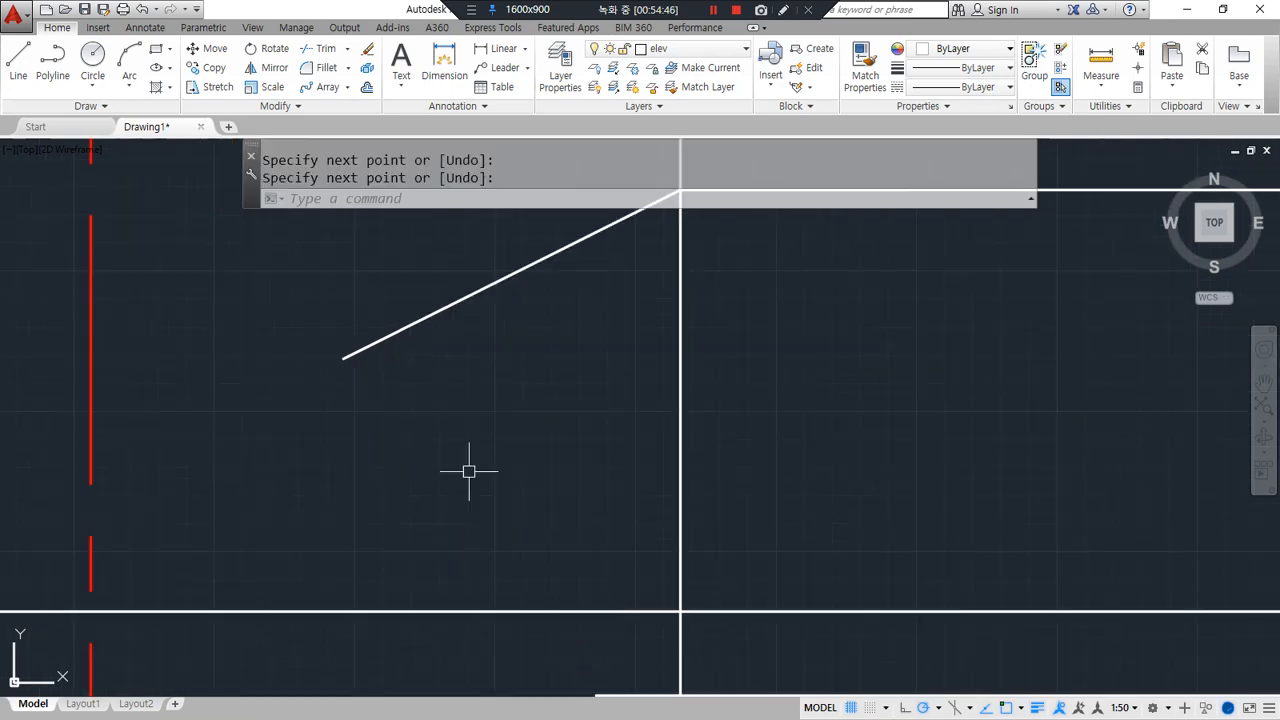
# Draw a vertical line from the lowest tread's midpoint up to the lower end of the sloped railing line
pyautogui.scroll(-2, 455, 495)
pyautogui.press('Return')
pyautogui.moveTo(454, 503); pyautogui.dragTo(500, 458, button='middle')
pyautogui.click(440, 667)
pyautogui.press('Escape')
pyautogui.press('Return')
pyautogui.click(440, 665)
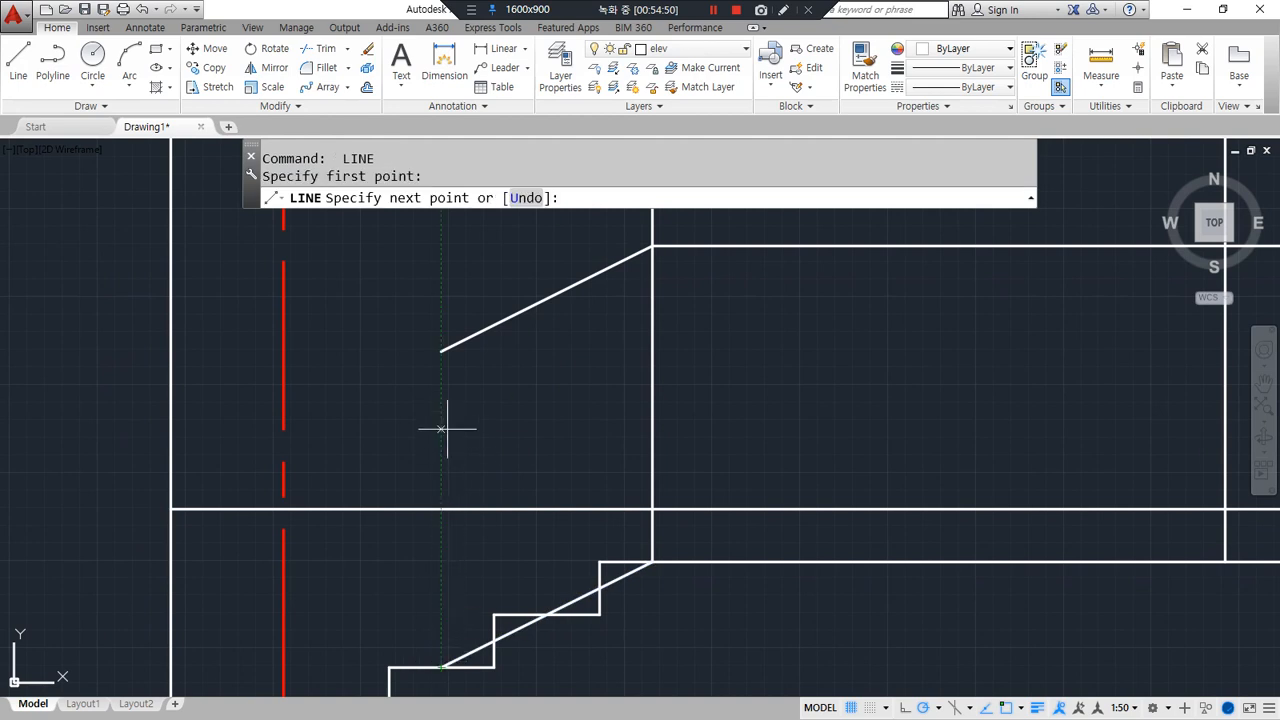
pyautogui.click(441, 350)
pyautogui.press('Return')
pyautogui.moveTo(393, 578)
pyautogui.mouseDown(button='middle')
pyautogui.moveTo(431, 531)
pyautogui.moveTo(449, 600)
pyautogui.mouseUp(button='middle')
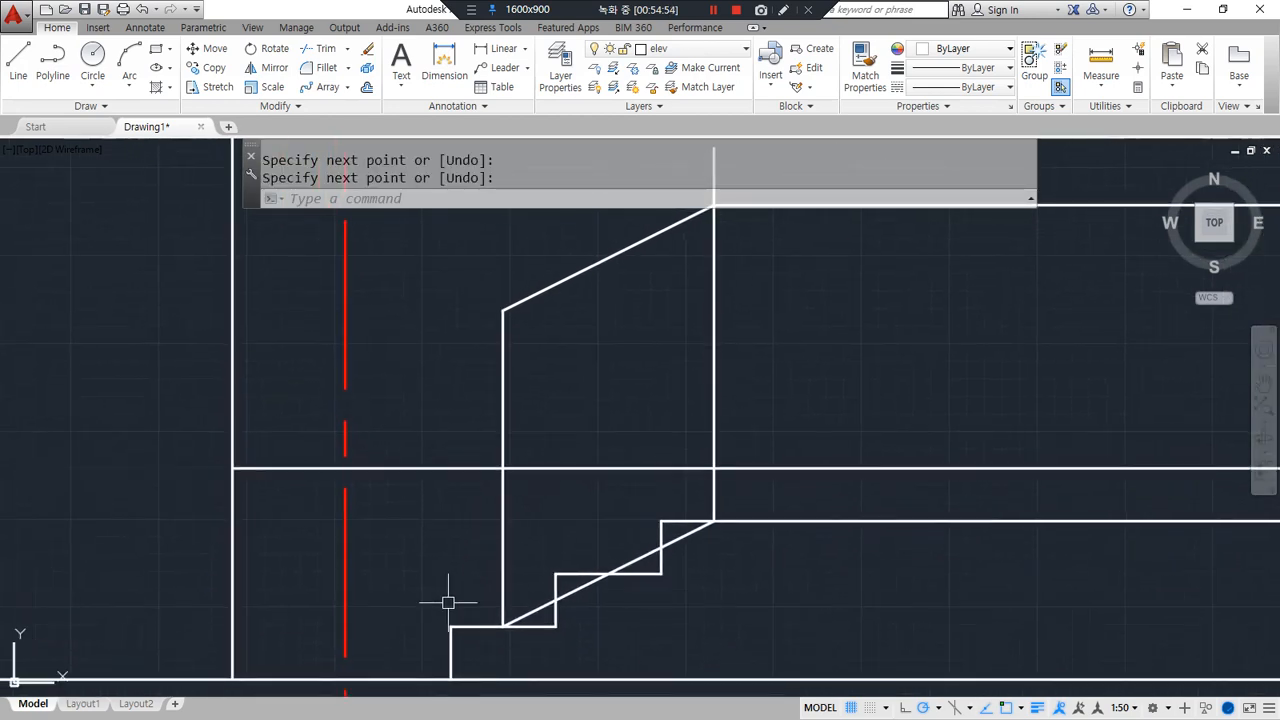
# Draw a vertical construction line from the lowest stair's outer corner up past the height of the railing's lower end
pyautogui.press('Return')
pyautogui.press('Escape')
pyautogui.write('l')
pyautogui.press('Return')
pyautogui.click(451, 626)
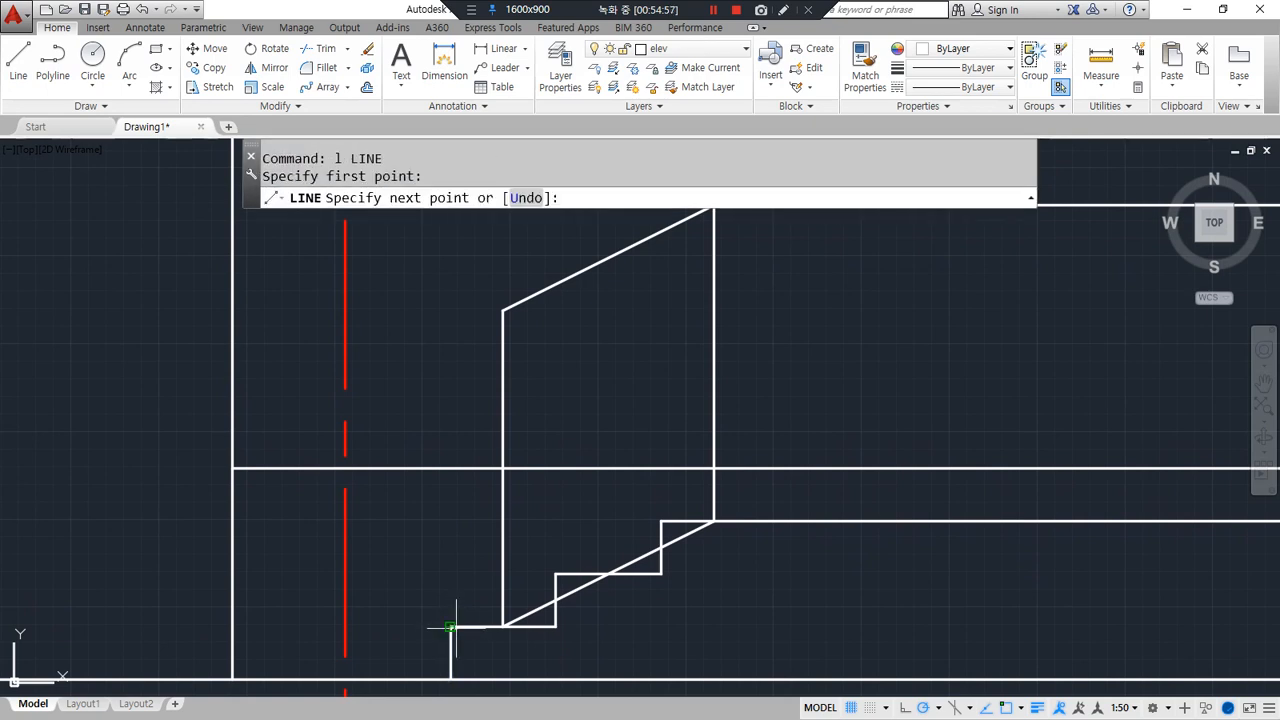
pyautogui.click(450, 280)
pyautogui.press('Return')
pyautogui.write('l')
pyautogui.press('Return')
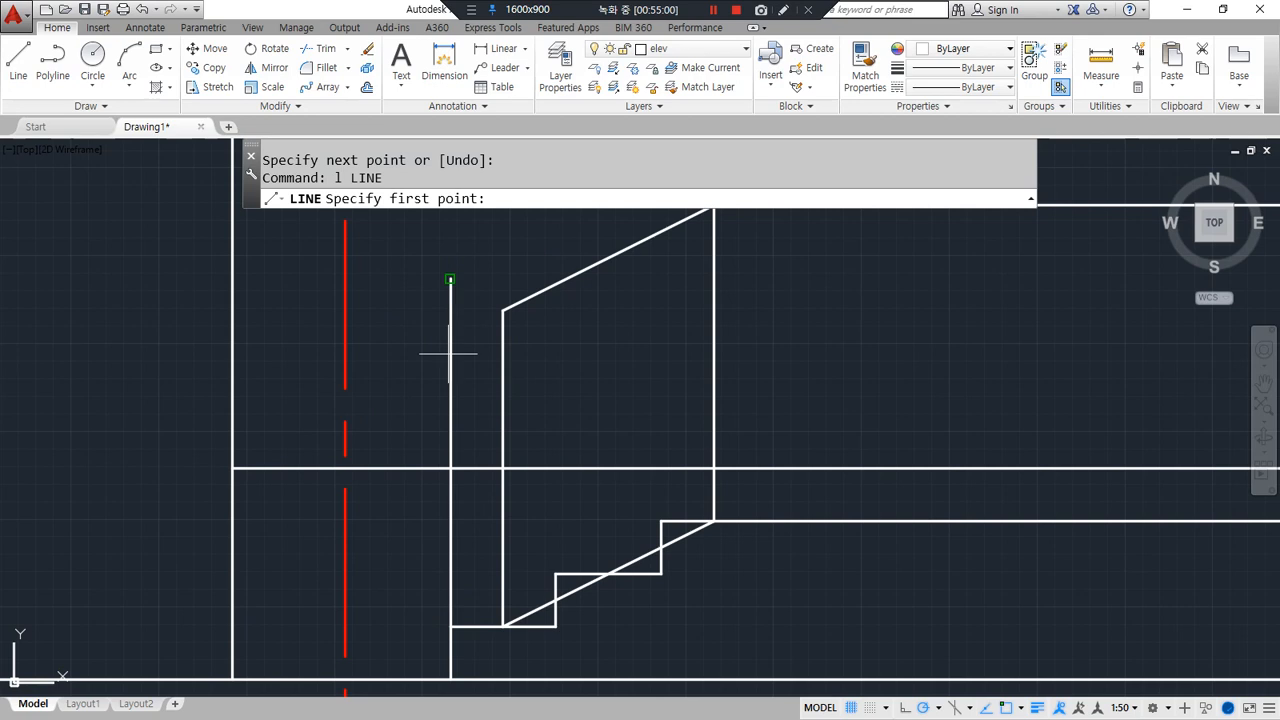
pyautogui.press('Escape')
# Copy the lowest tread line from its midpoint up to the lower end of the sloped railing line
pyautogui.write('co')
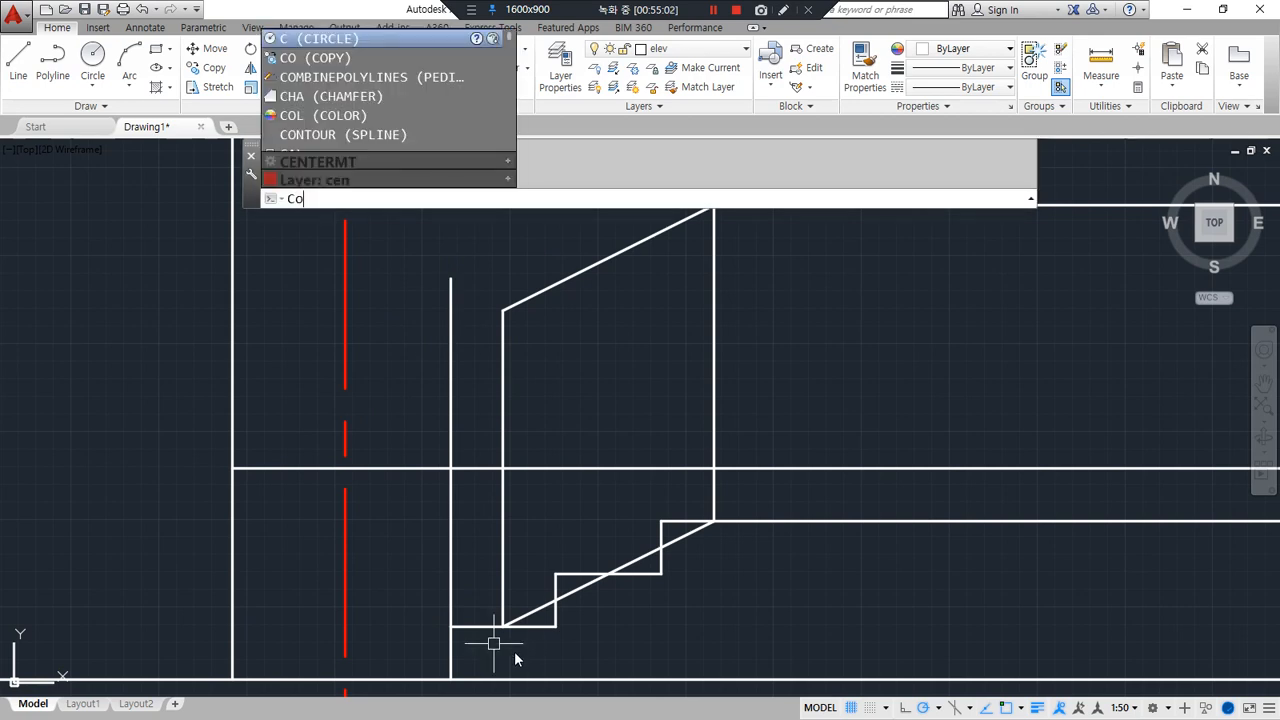
pyautogui.press('Return')
pyautogui.click(510, 627)
pyautogui.press('Return')
pyautogui.click(502, 626)
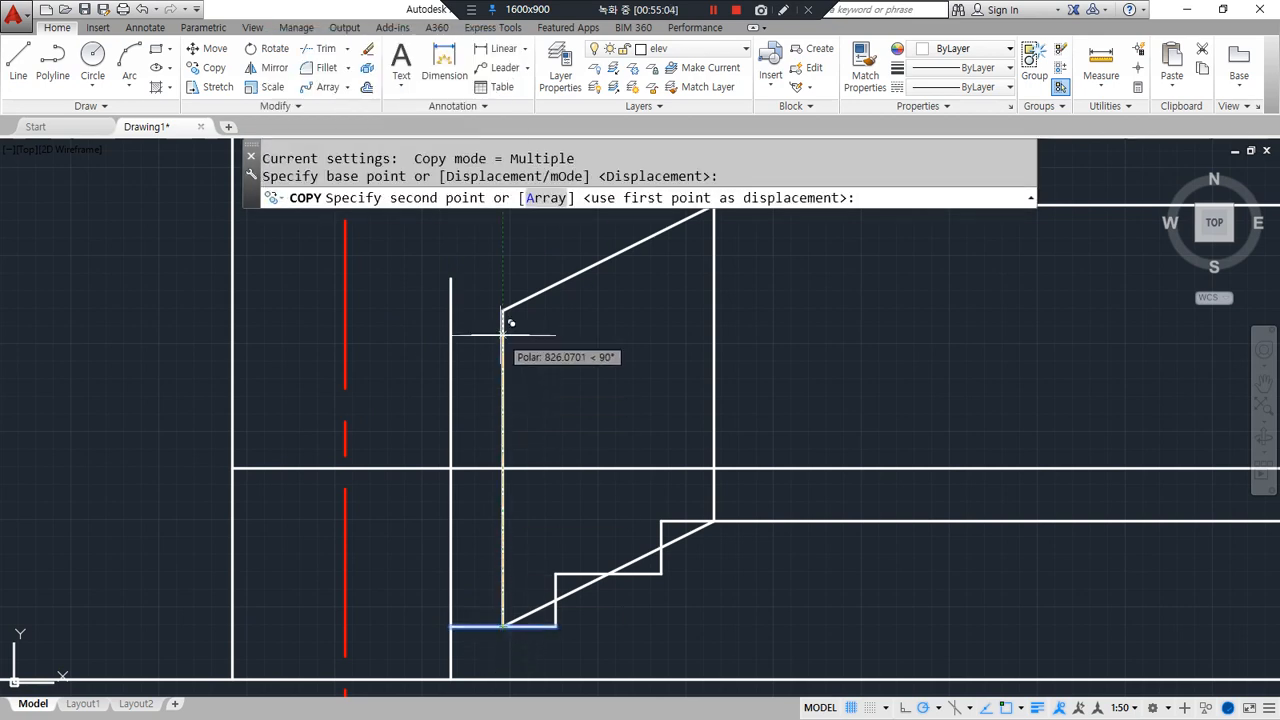
pyautogui.click(502, 310)
pyautogui.press('Return')
pyautogui.moveTo(532, 410); pyautogui.dragTo(497, 457, button='middle')
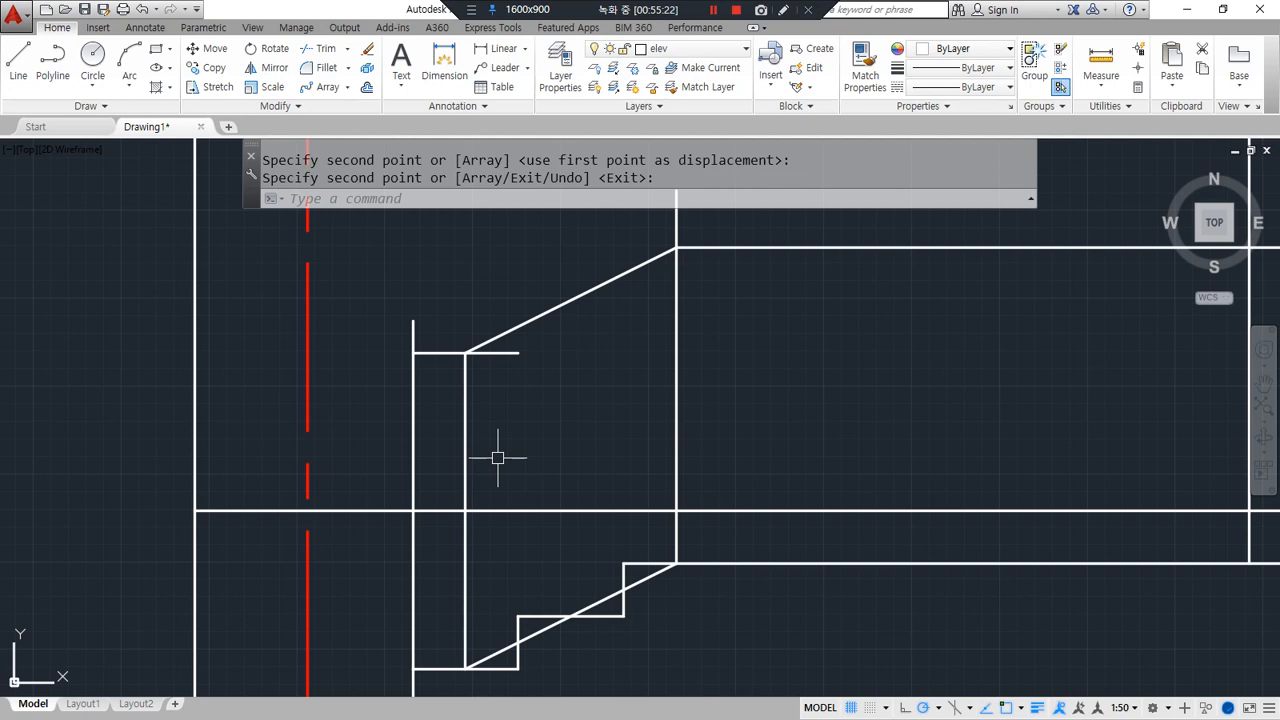
# Copy the raised tread line from its midpoint to the railing's upper corner
pyautogui.write('cp')
pyautogui.press('Return')
pyautogui.click(497, 353)
pyautogui.press('Return')
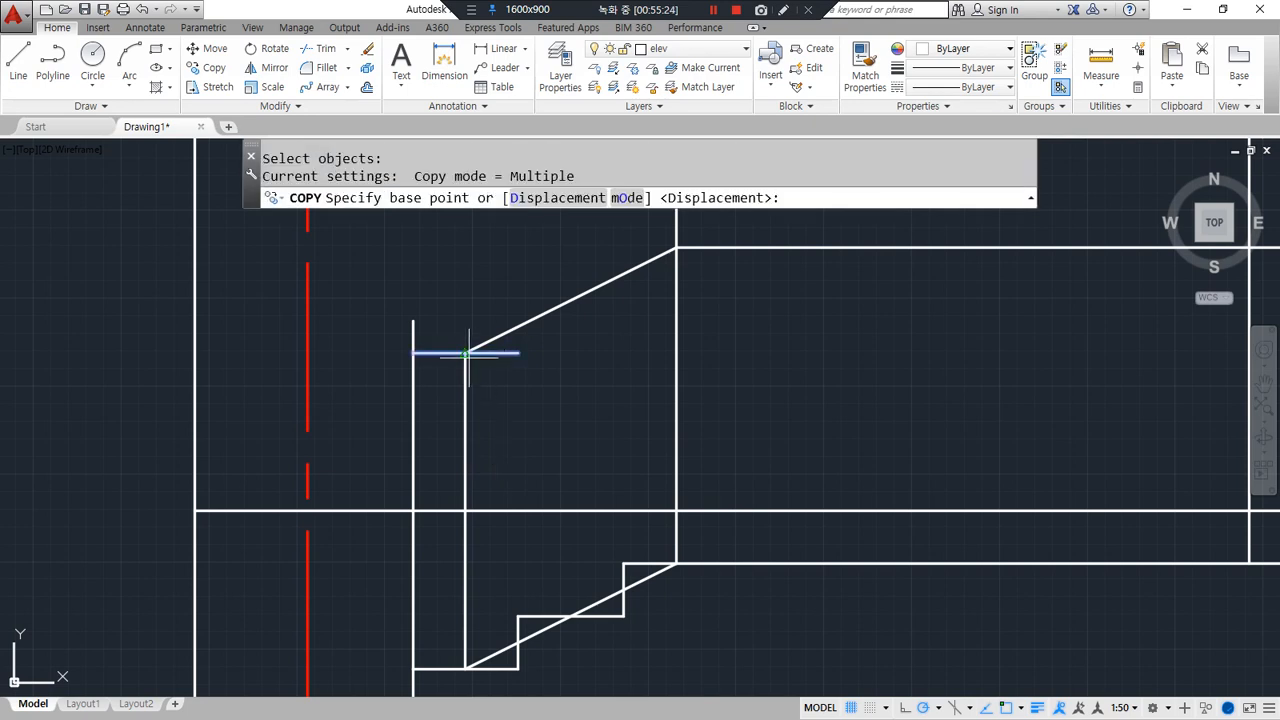
pyautogui.click(465, 352)
pyautogui.click(676, 248)
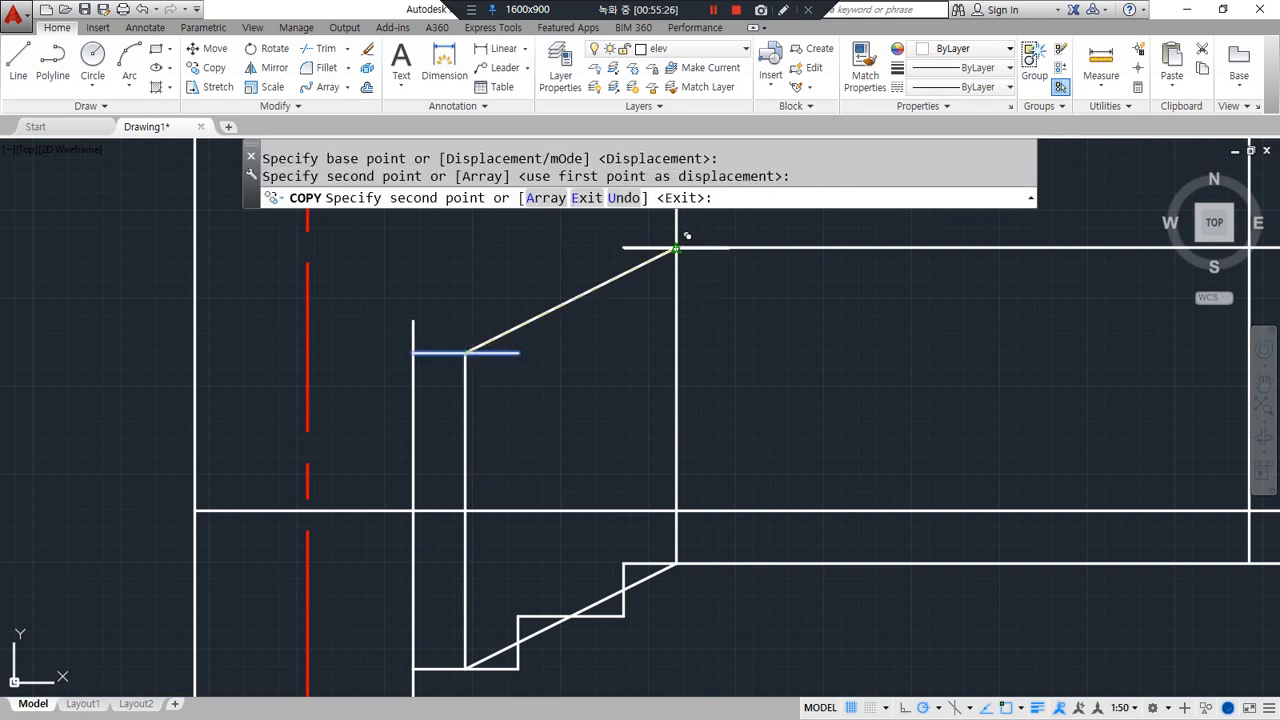
pyautogui.press('Escape')
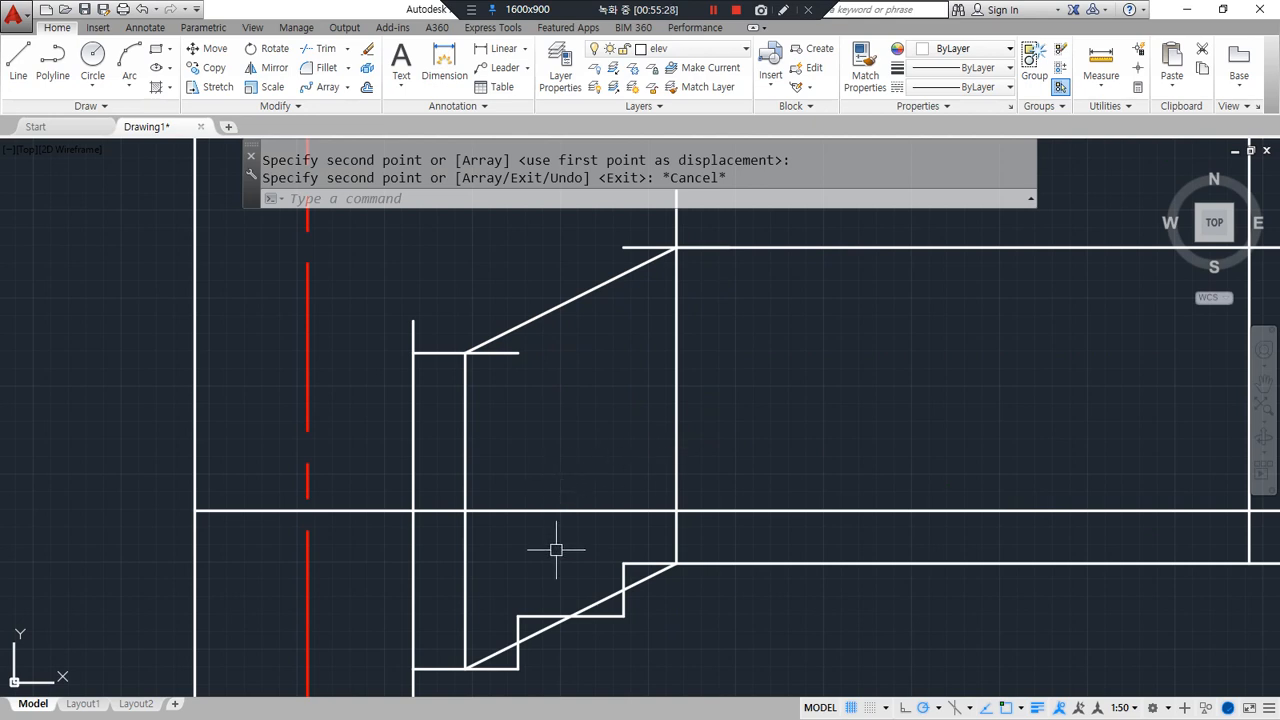
# Copy the vertical line at the lowest tread's midpoint to the midpoint of the tread above
pyautogui.write('cp')
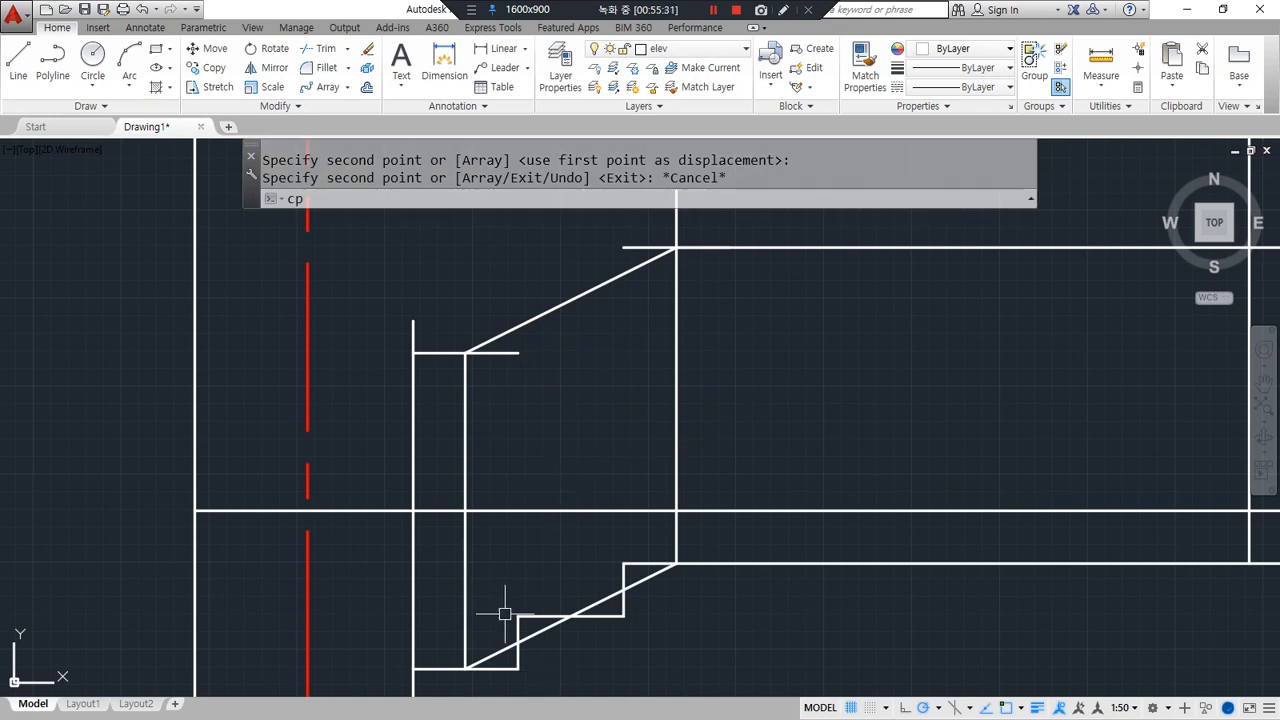
pyautogui.press('Return')
pyautogui.click(464, 614)
pyautogui.press('Return')
pyautogui.click(465, 668)
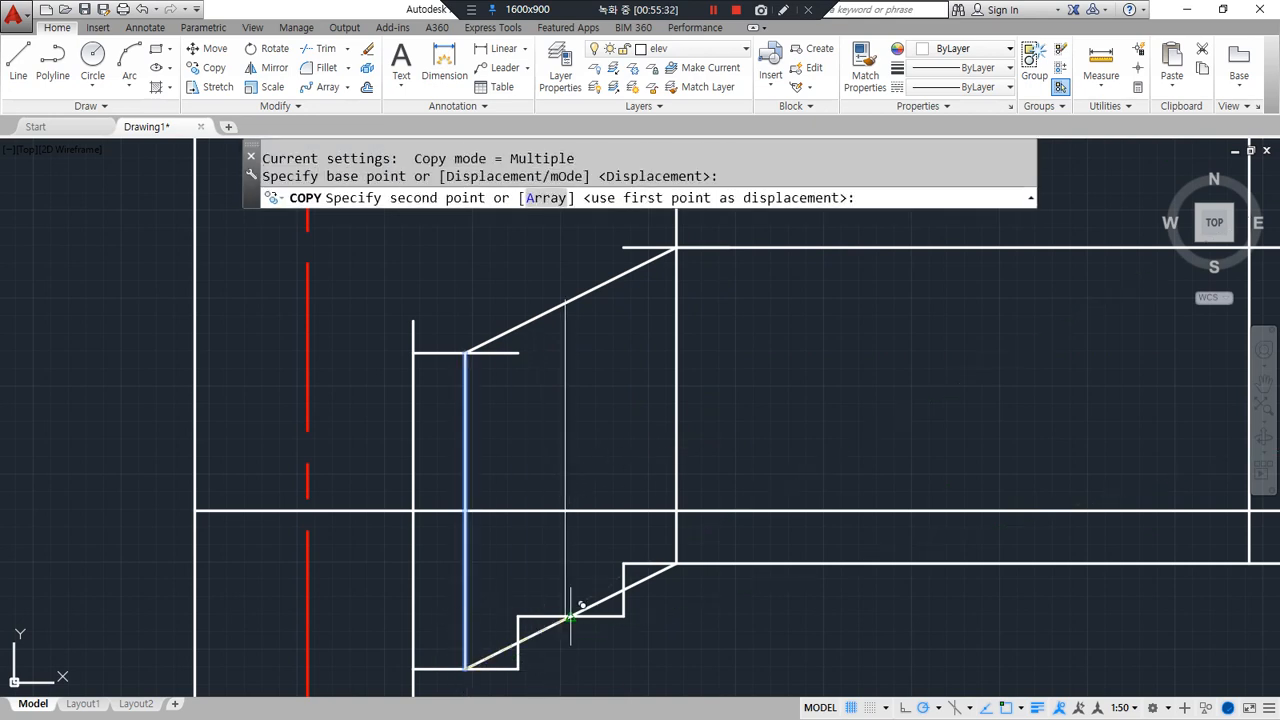
pyautogui.click(570, 615)
pyautogui.press('Return')
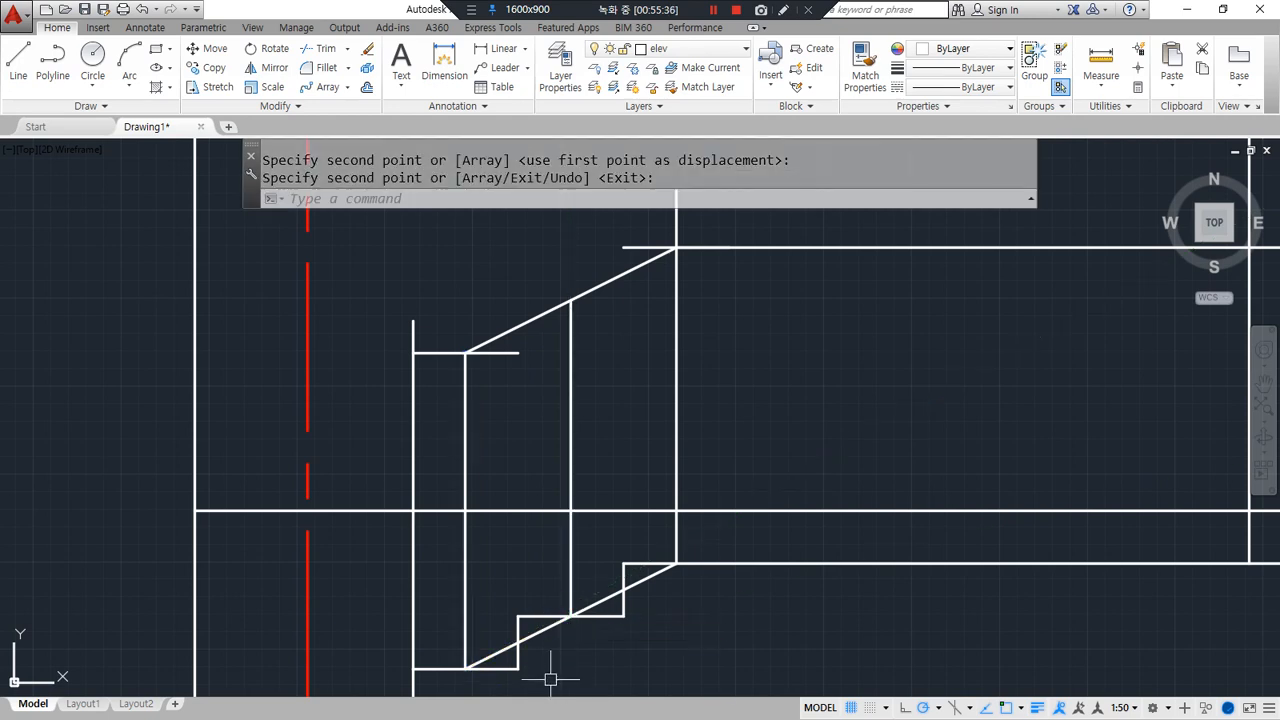
# Draw a diagonal line joining the facing ends of the two copied tread lines at railing height
pyautogui.write('l')
pyautogui.press('Return')
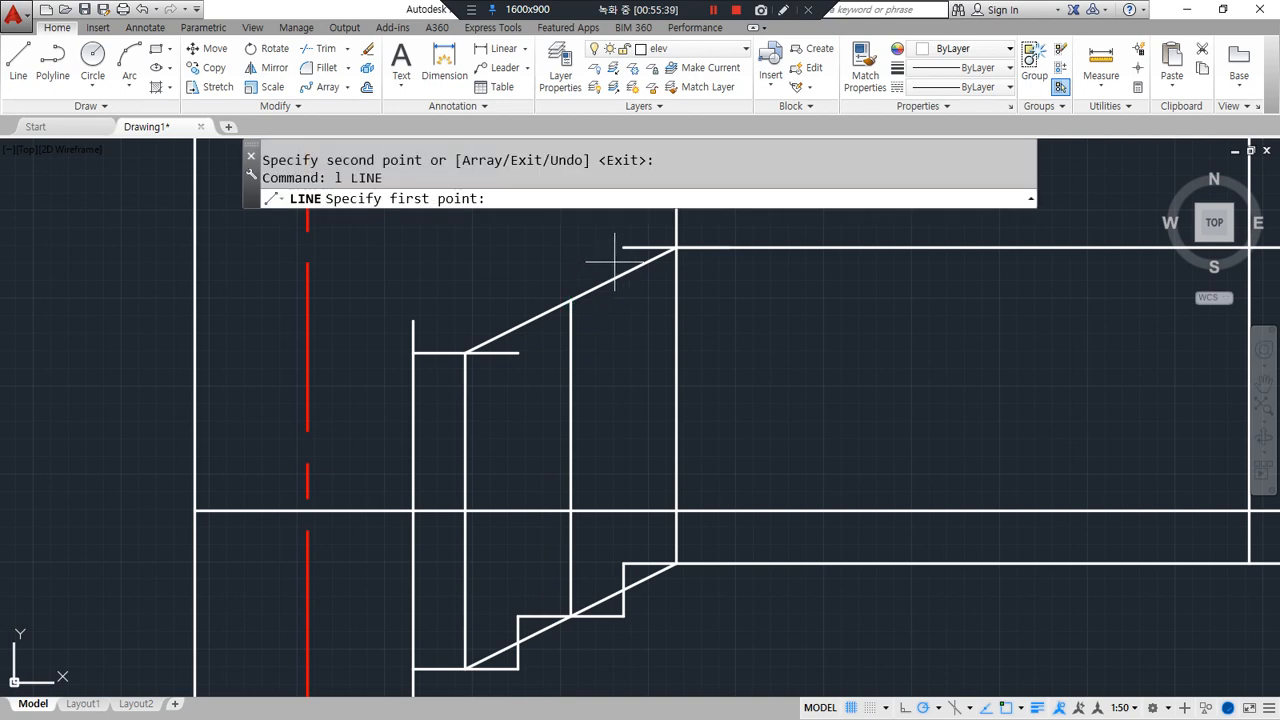
pyautogui.click(612, 249)
pyautogui.click(518, 353)
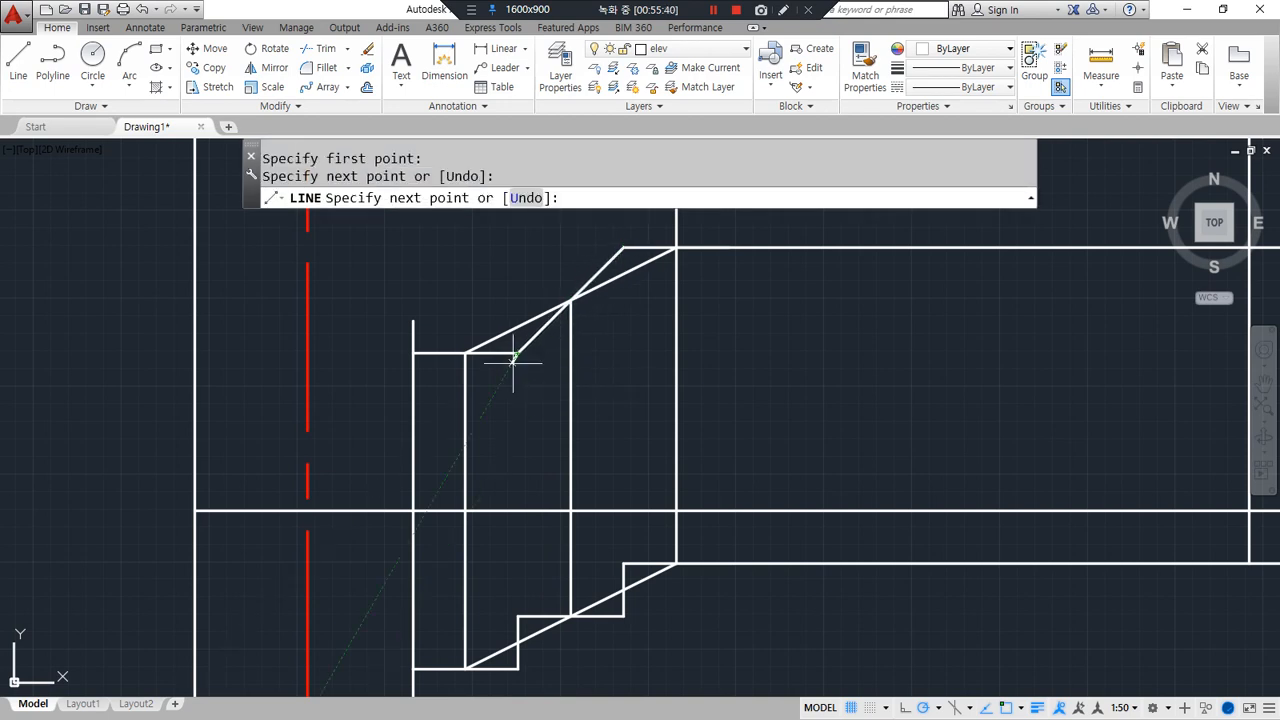
pyautogui.press('Return')
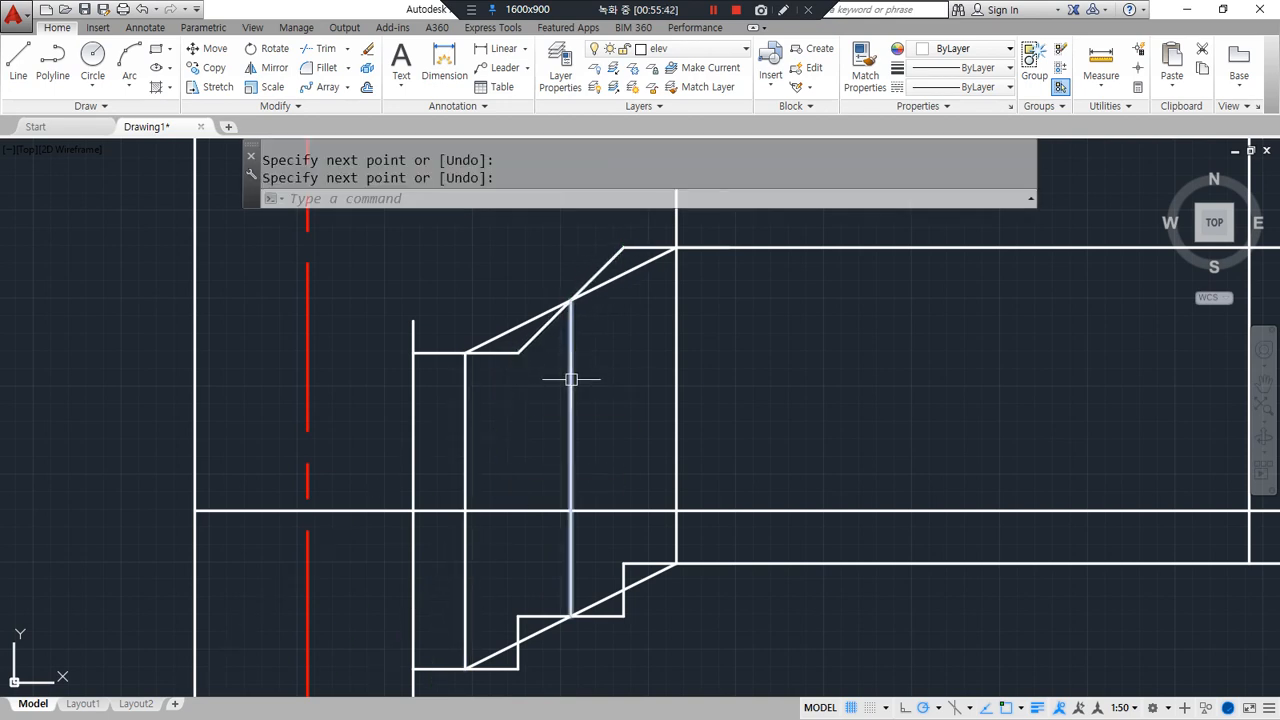
pyautogui.write('l')
pyautogui.press('Return')
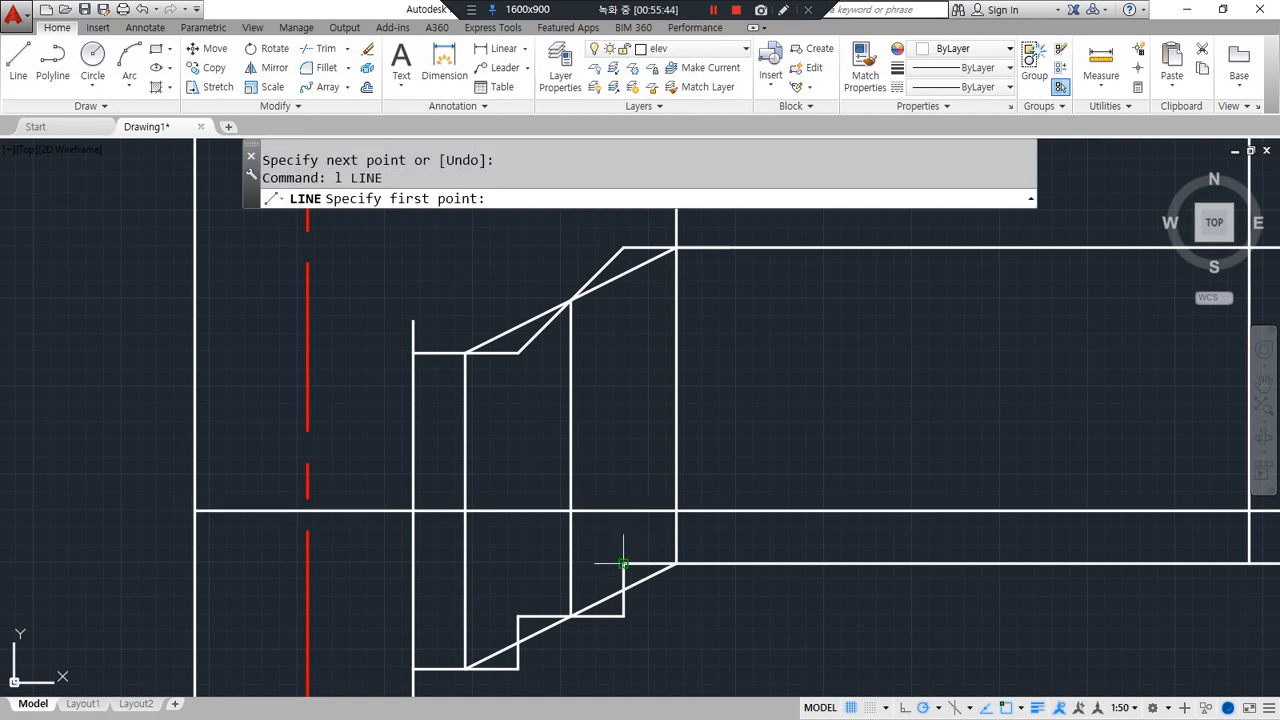
pyautogui.click(623, 563)
pyautogui.press('Escape')
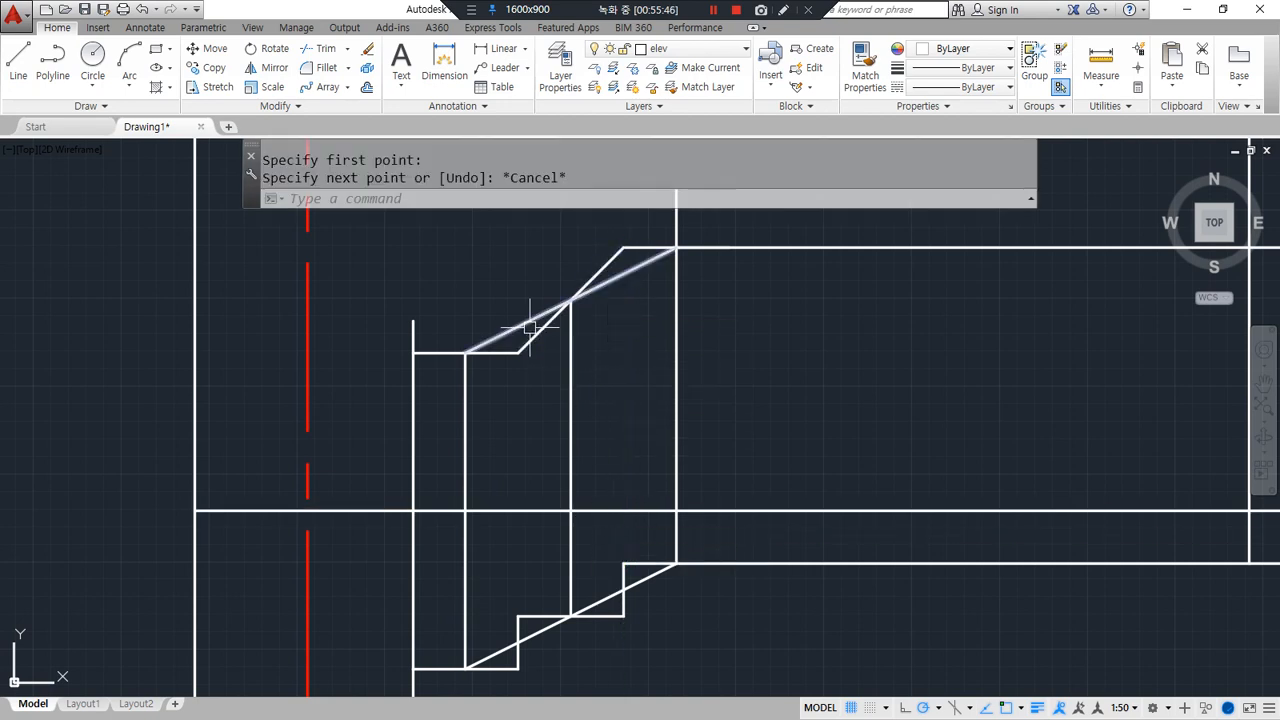
# Erase the diagonal line that joins the two copied tread lines
pyautogui.click(530, 327)
pyautogui.write('e')
pyautogui.press('Return')
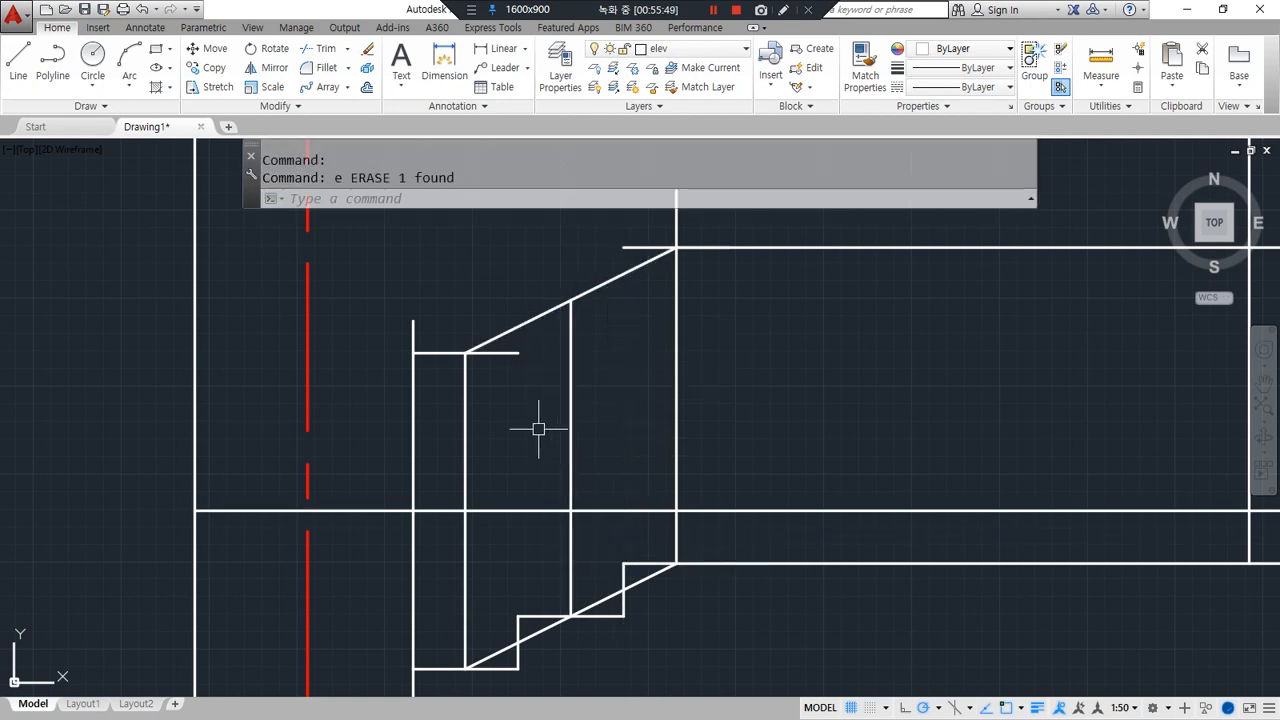
pyautogui.click(495, 353)
pyautogui.press('Escape')
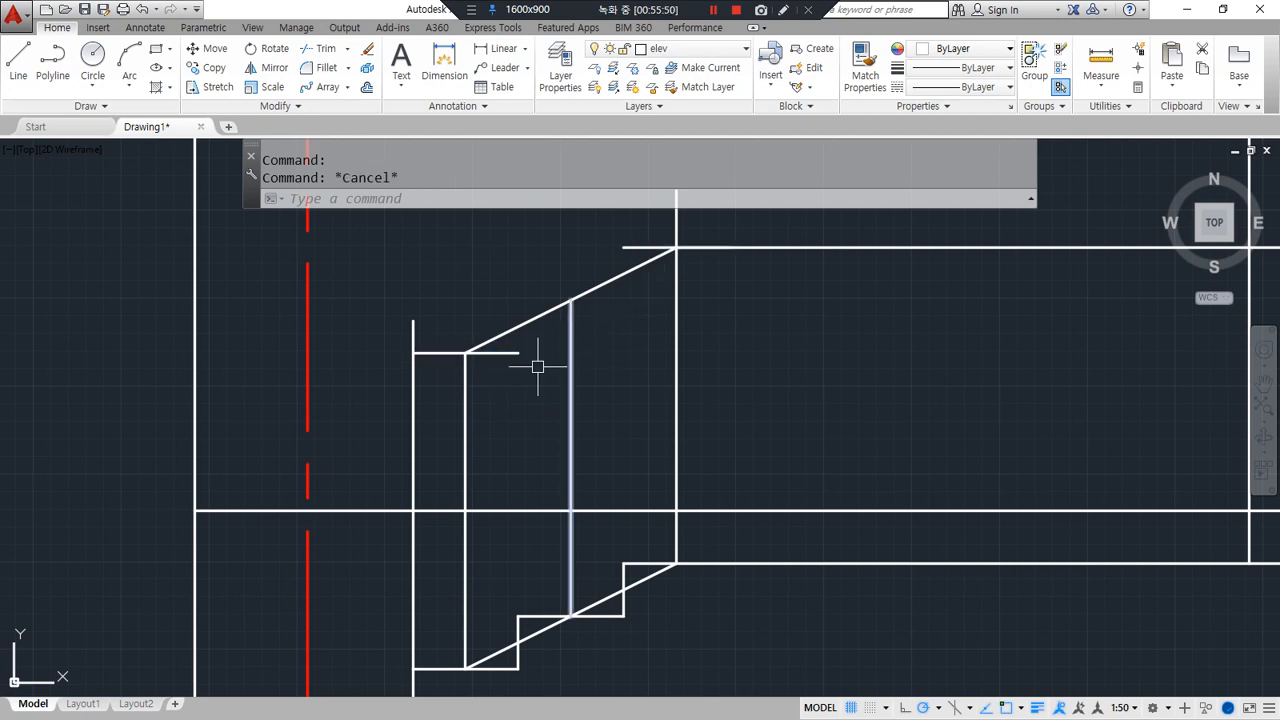
# Try to fillet the copied tread line at the railing's upper corner with the sloped railing line
pyautogui.write('f')
pyautogui.press('Return')
pyautogui.click(719, 243)
pyautogui.click(652, 250)
pyautogui.click(649, 248)
pyautogui.click(617, 295)
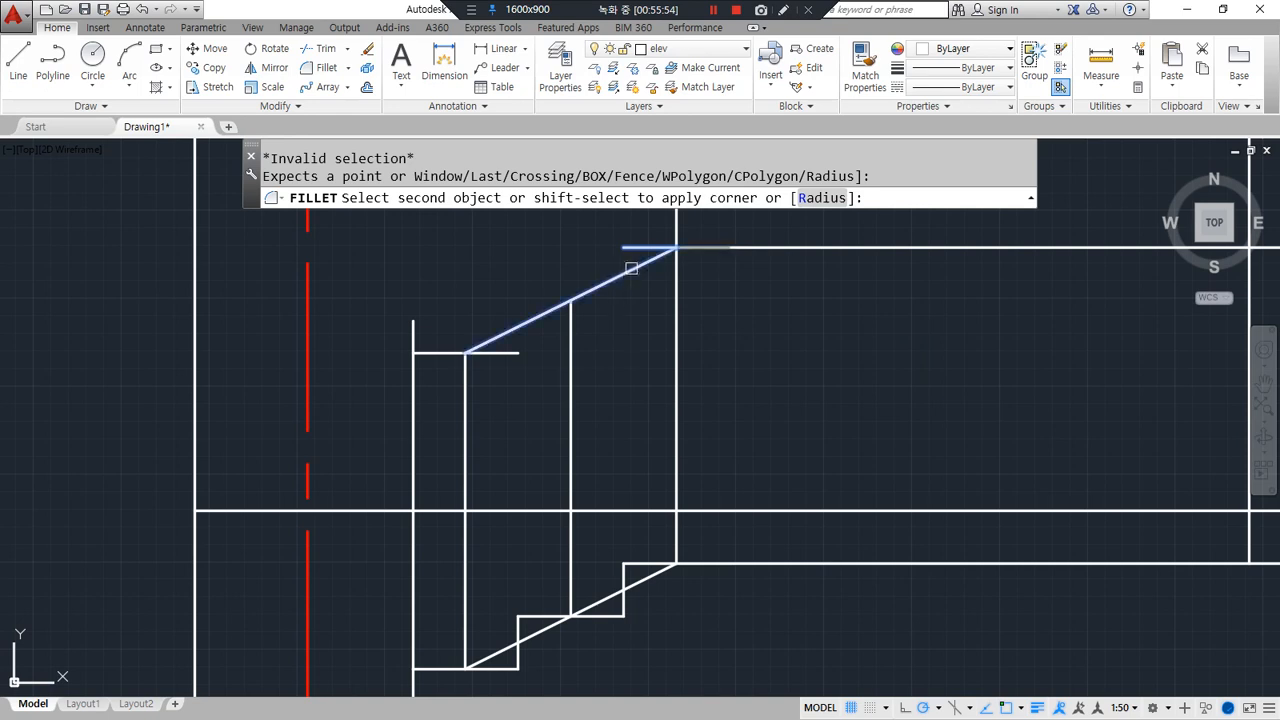
pyautogui.press('Escape')
pyautogui.press('Escape')
# Erase the two copied tread lines at the upper and lower ends of the sloped railing
pyautogui.click(637, 256)
pyautogui.click(633, 246)
pyautogui.write('e')
pyautogui.press('Return')
pyautogui.click(512, 352)
pyautogui.write('e')
pyautogui.press('Return')
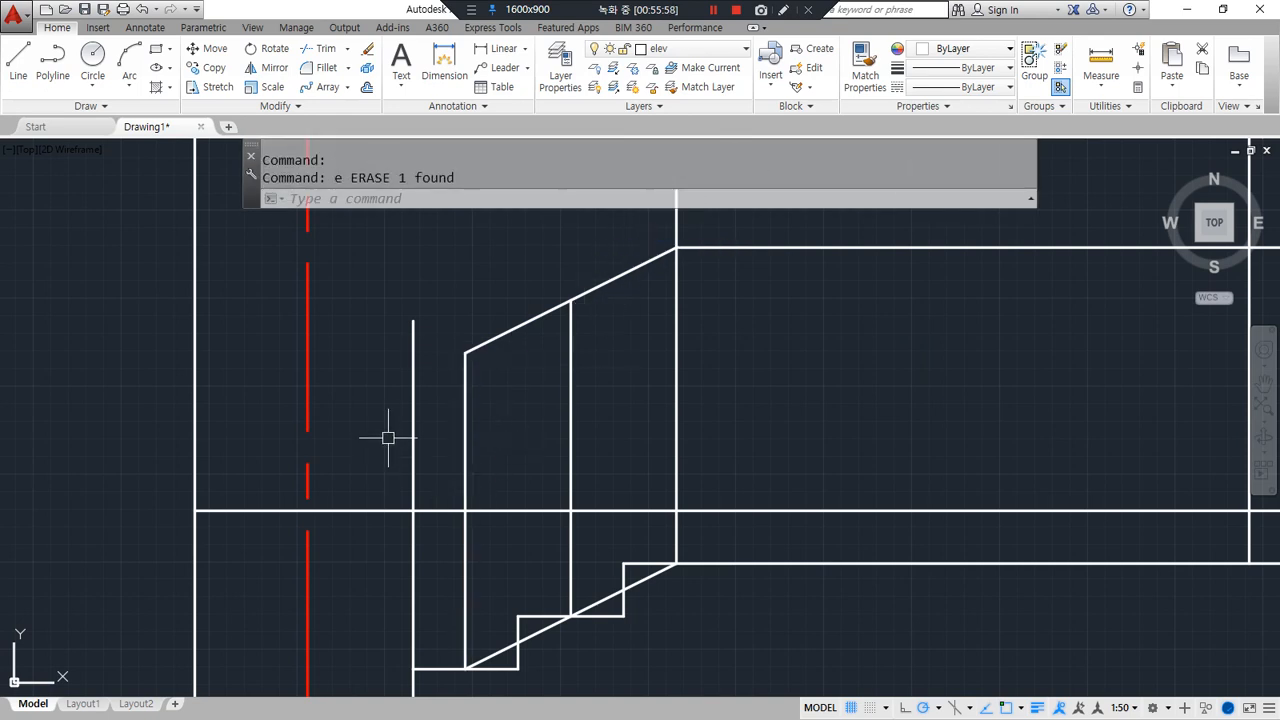
# Draw a short horizontal line from the sloped railing's lower end outward to the vertical construction line
pyautogui.write('l')
pyautogui.press('Return')
pyautogui.click(465, 352)
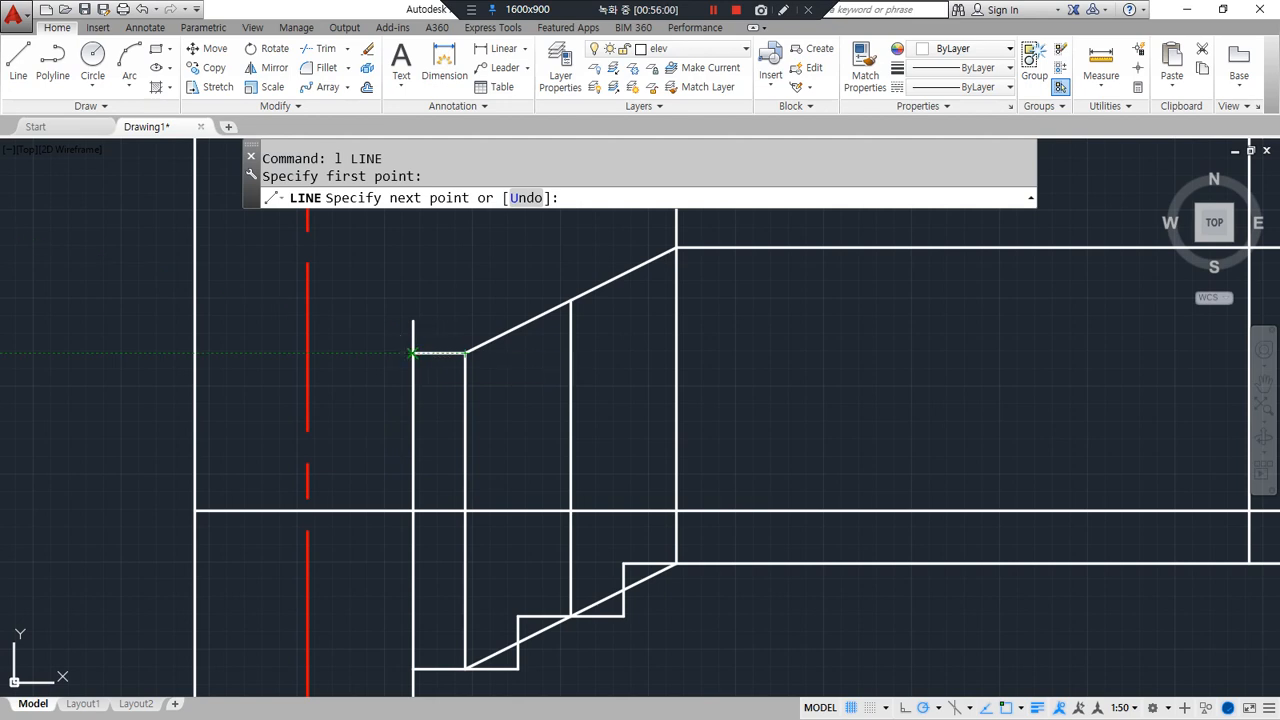
pyautogui.press('Escape')
# Erase the vertical construction line above the lowest stair's outer corner
pyautogui.click(414, 423)
pyautogui.write('e')
pyautogui.press('Return')
pyautogui.moveTo(378, 514); pyautogui.dragTo(401, 520, button='middle')
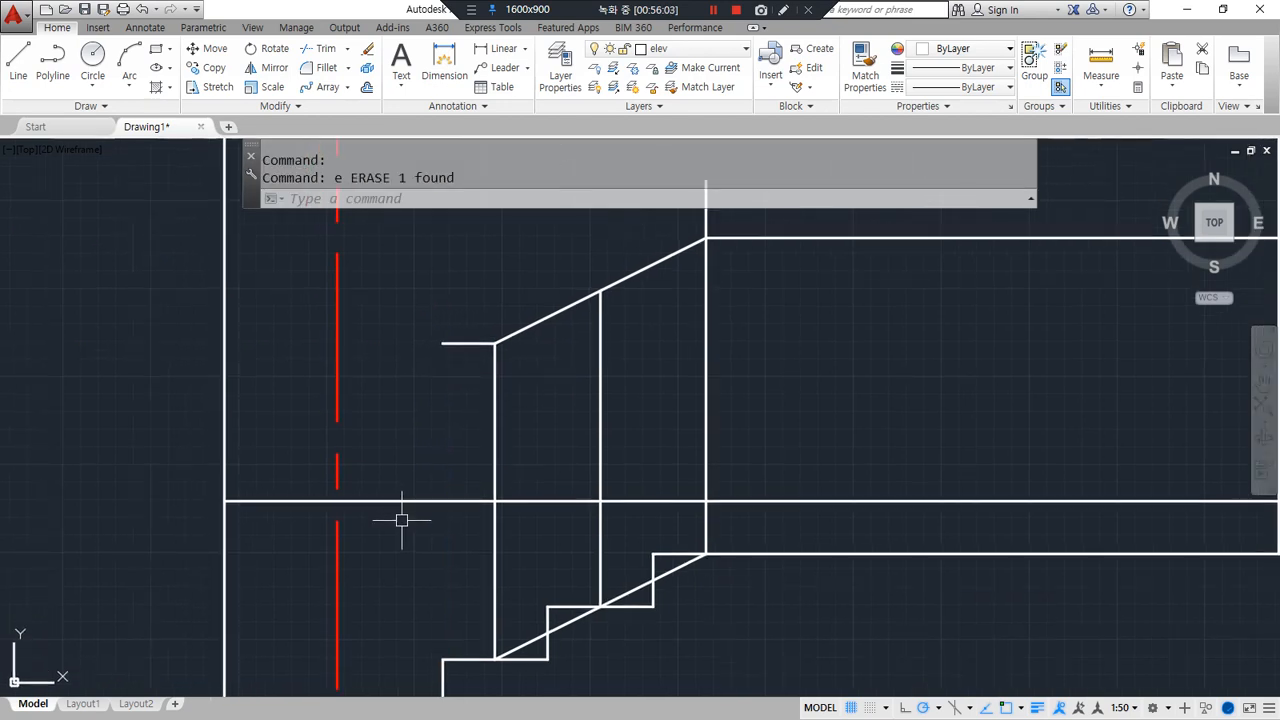
# Copy the vertical line at the lowest tread's midpoint to the ground line, one tread width in front of it
pyautogui.moveTo(682, 604)
pyautogui.mouseDown()
pyautogui.moveTo(463, 677)
pyautogui.moveTo(686, 251)
pyautogui.moveTo(620, 642)
pyautogui.mouseUp()
pyautogui.moveTo(432, 554); pyautogui.dragTo(543, 477, button='middle')
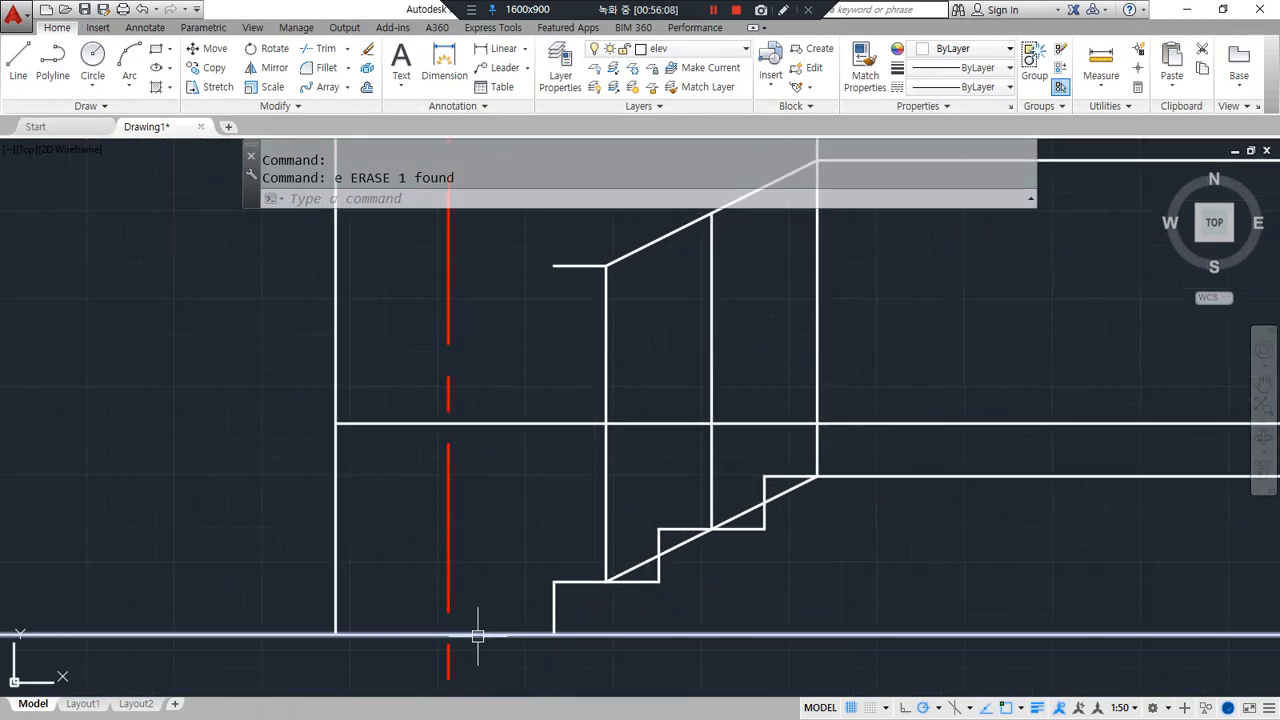
pyautogui.write('c')
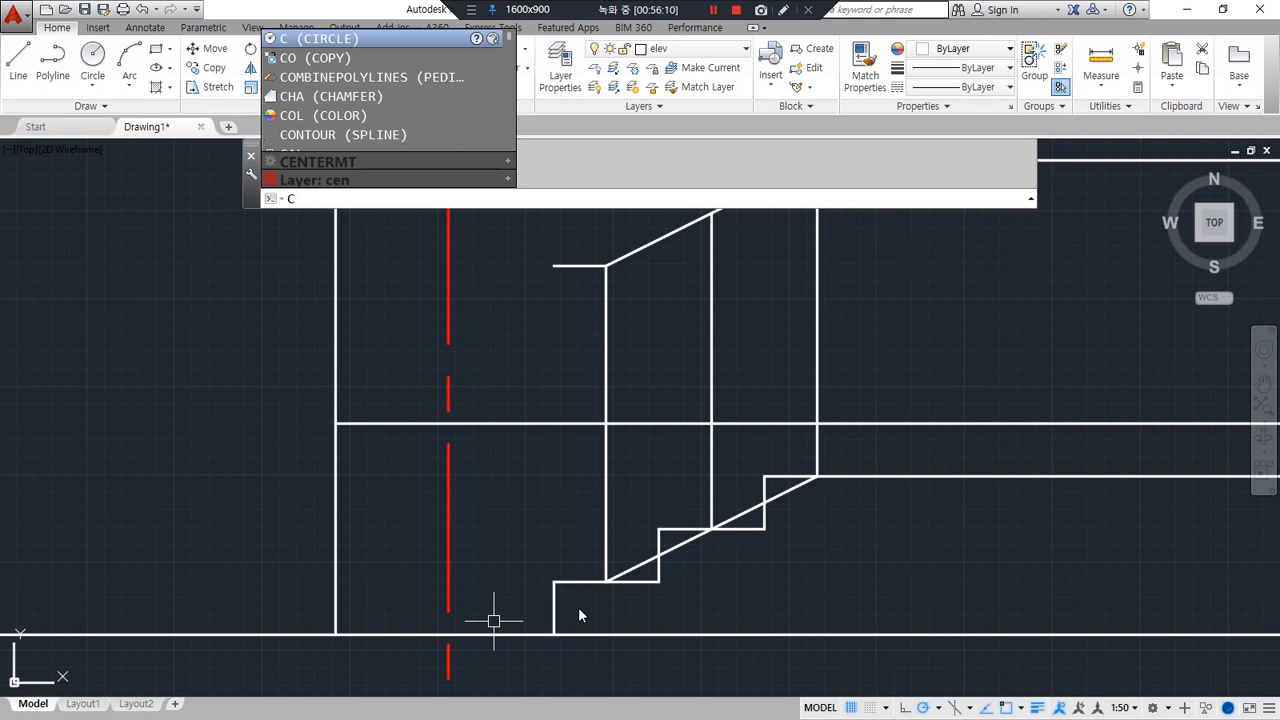
pyautogui.write('p')
pyautogui.press('Return')
pyautogui.click(611, 361)
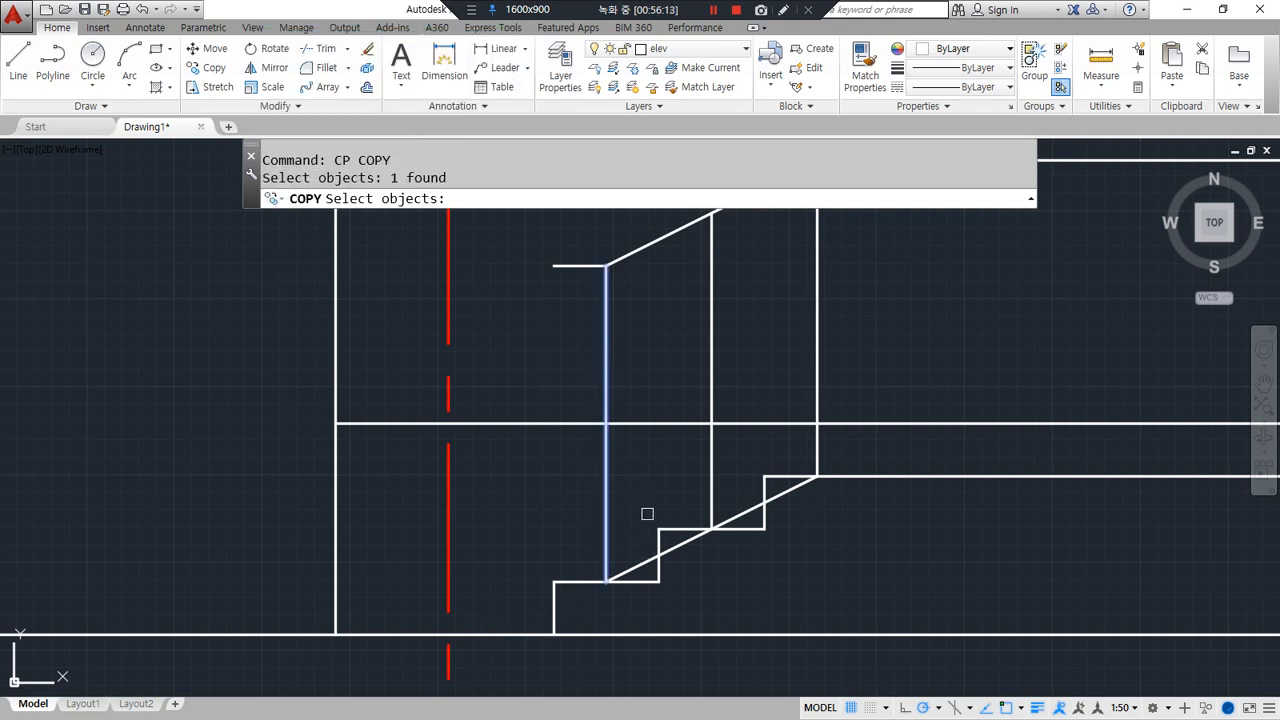
pyautogui.press('Return')
pyautogui.click(606, 582)
pyautogui.click(501, 634)
pyautogui.press('Escape')
pyautogui.moveTo(526, 436); pyautogui.dragTo(529, 482, button='middle')
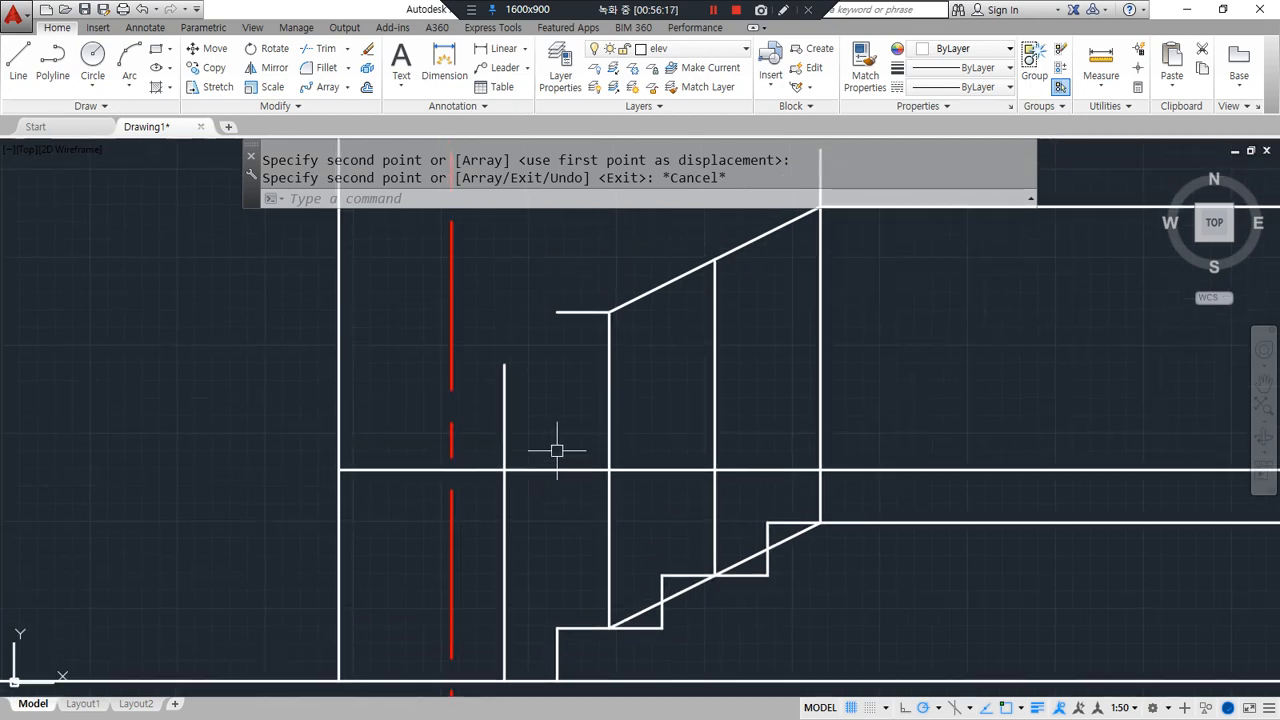
# Fillet the sloped railing line with the vertical line standing on the ground so they meet in a corner
pyautogui.write('l')
pyautogui.press('Escape')
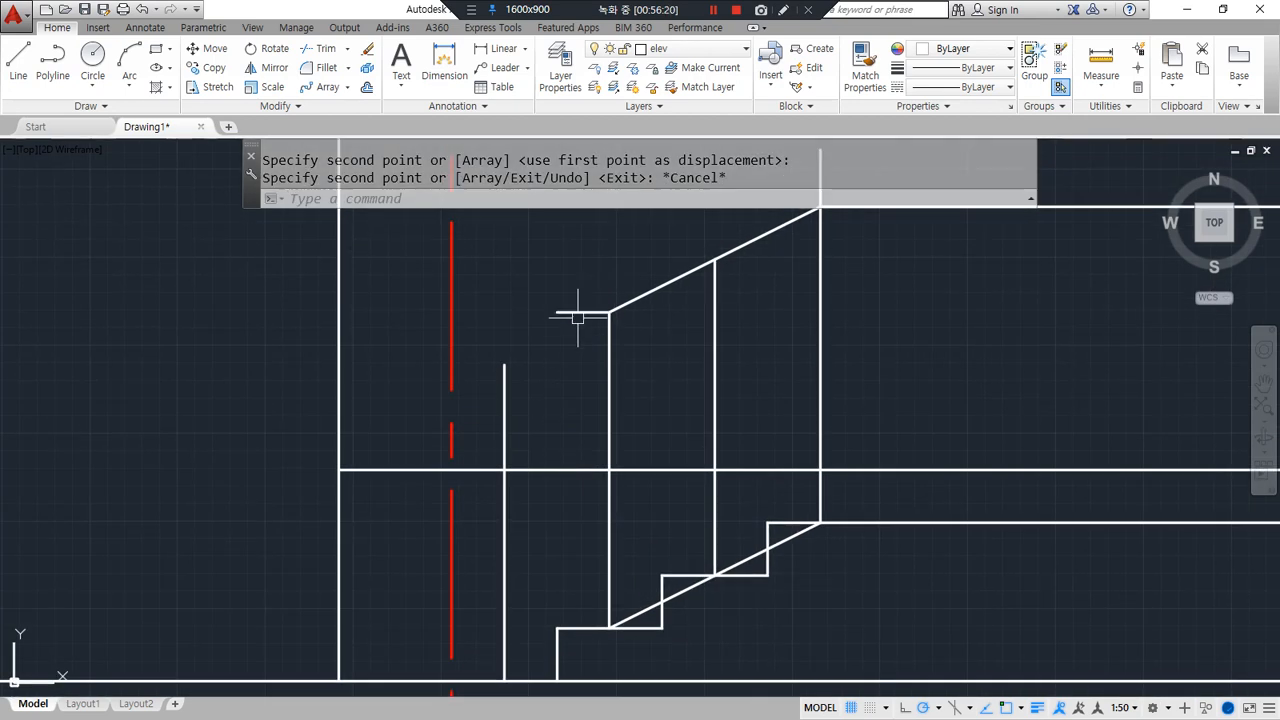
pyautogui.write('f')
pyautogui.press('Return')
pyautogui.click(630, 301)
pyautogui.click(506, 391)
# Copy the short horizontal rail line to the sloped railing's lower end above the ground-standing vertical, and erase the original
pyautogui.write('cp')
pyautogui.press('Return')
pyautogui.click(586, 311)
pyautogui.press('Return')
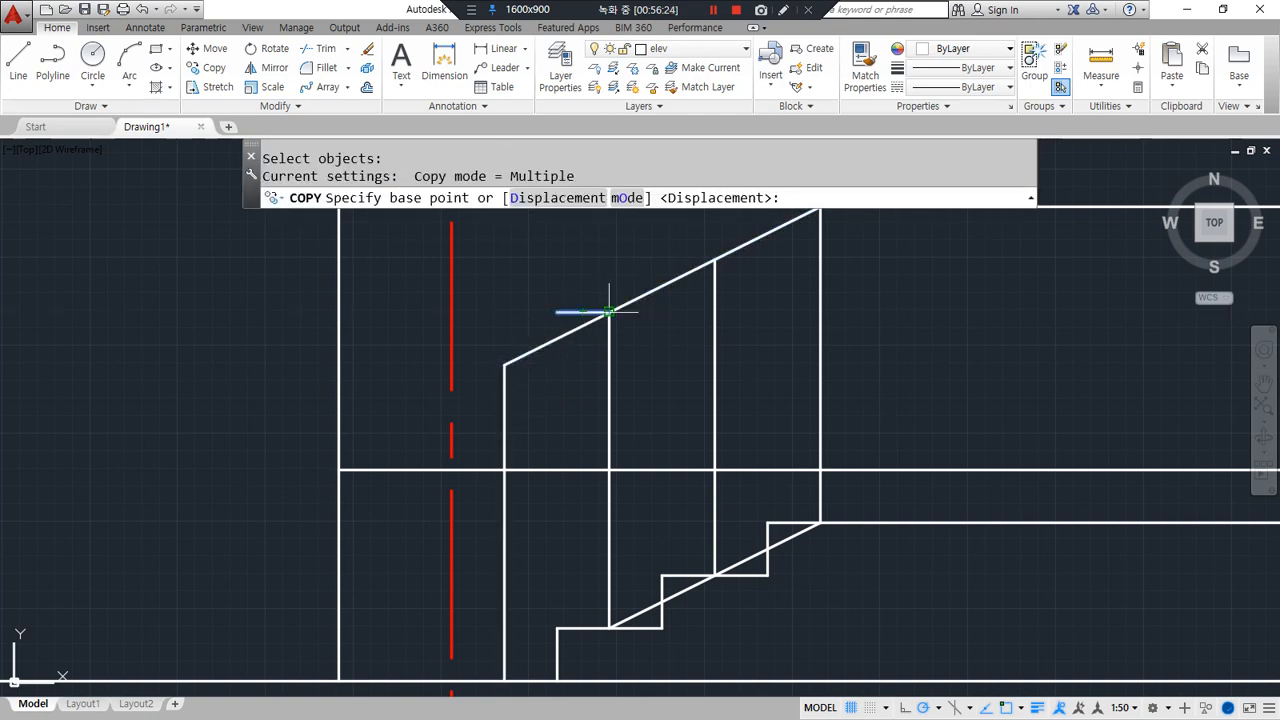
pyautogui.click(608, 312)
pyautogui.click(505, 364)
pyautogui.press('Escape')
pyautogui.click(575, 312)
pyautogui.write('e')
pyautogui.press('Return')
pyautogui.scroll(-2, 544, 503)
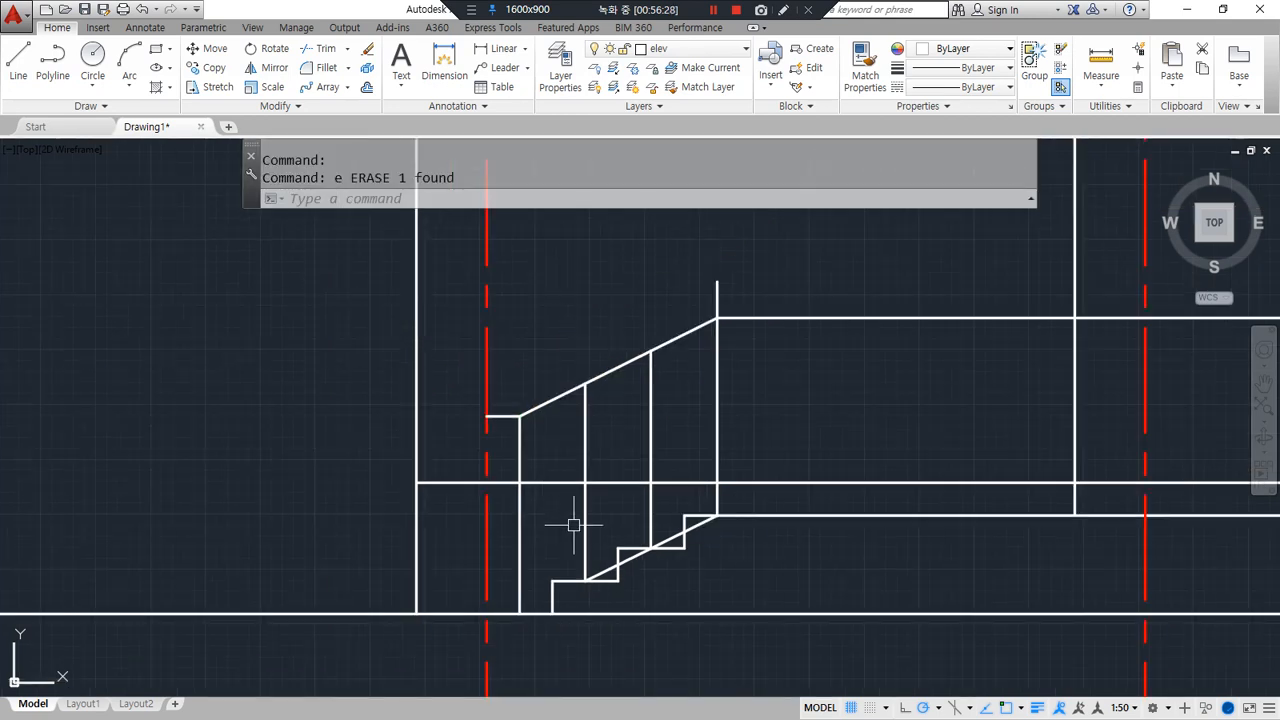
# Shorten the vertical line at the top of the stairs so it ends at the horizontal porch railing
pyautogui.click(685, 293)
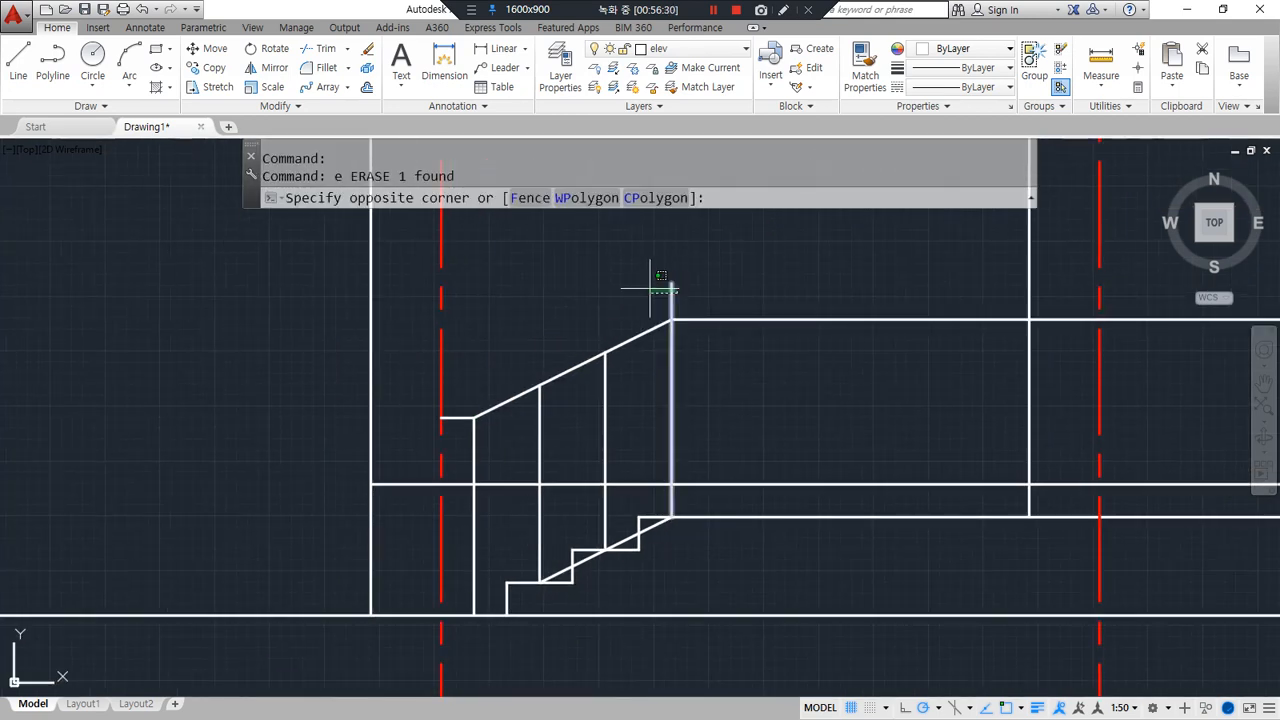
pyautogui.press('Escape')
pyautogui.click(666, 291)
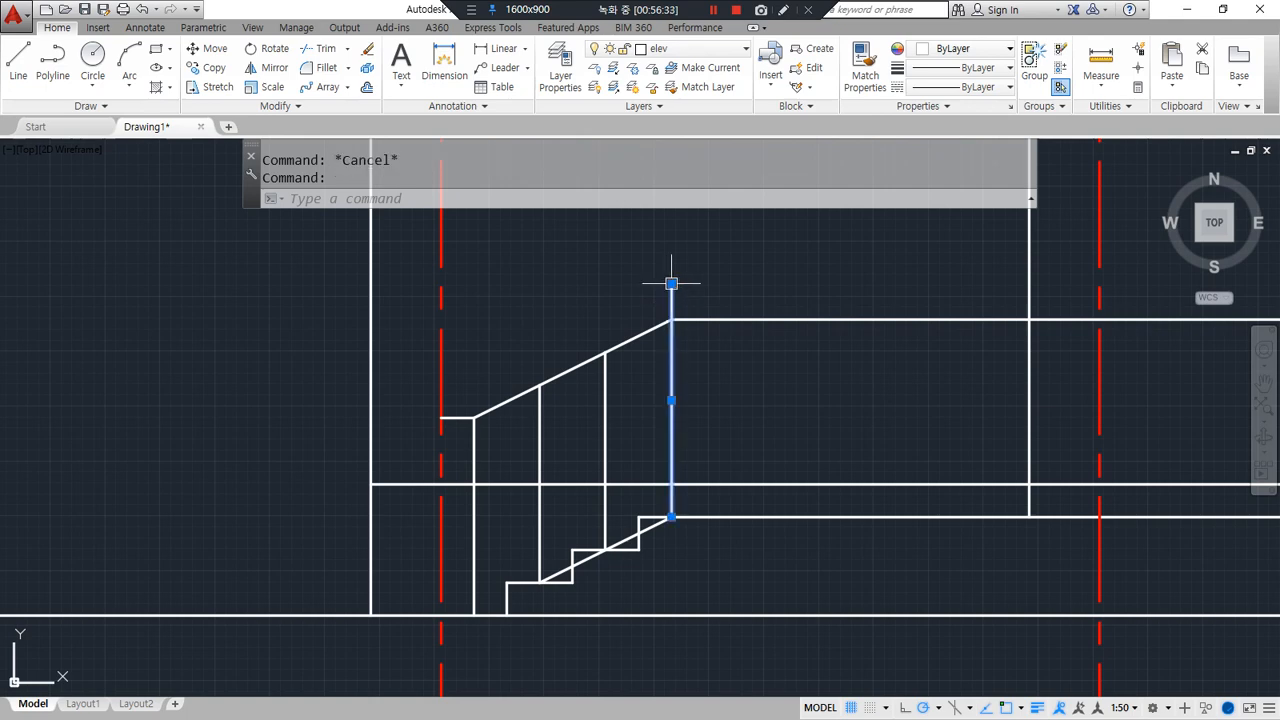
pyautogui.click(671, 284)
pyautogui.click(671, 320)
pyautogui.press('Escape')
# Erase the vertical line standing where the sloped railing meets the horizontal porch railing
pyautogui.click(668, 401)
pyautogui.write('e')
pyautogui.press('Return')
pyautogui.click(620, 441)
pyautogui.click(479, 461)
pyautogui.press('Escape')
pyautogui.press('Escape')
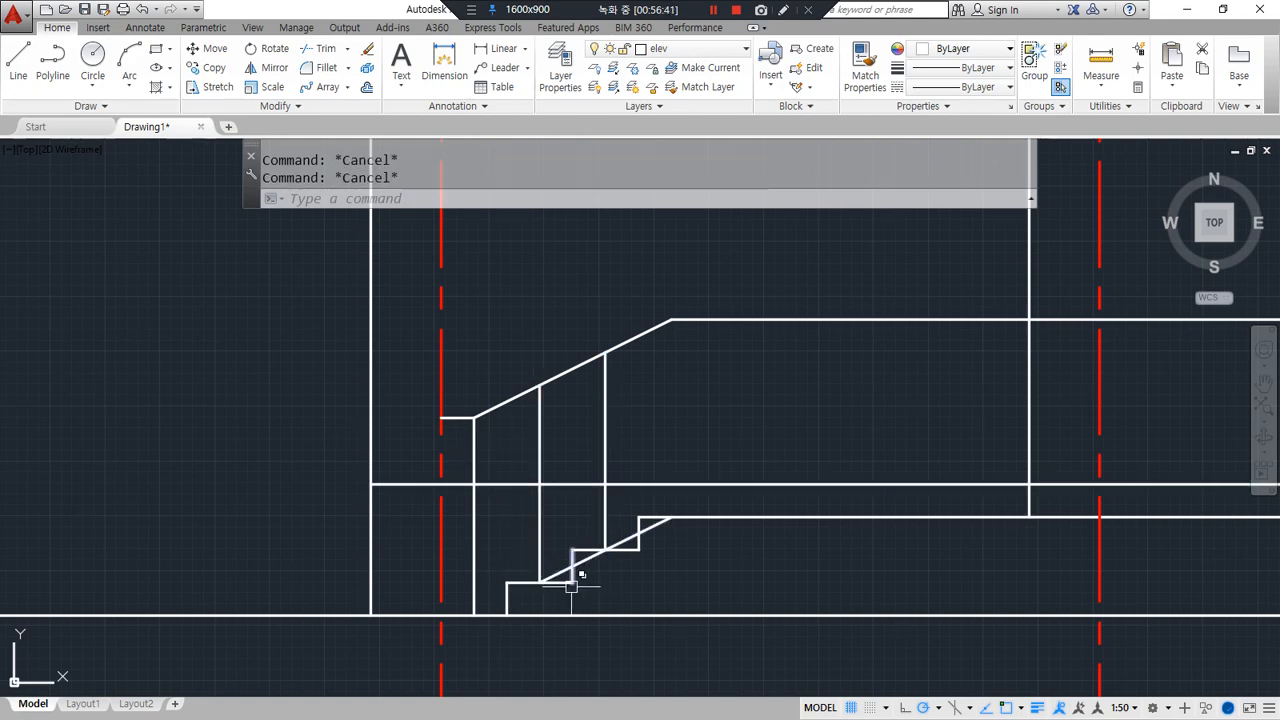
# Offset the lowest stair tread line 900 upward as the lower horizontal railing level
pyautogui.write('o')
pyautogui.press('Return')
pyautogui.write('900')
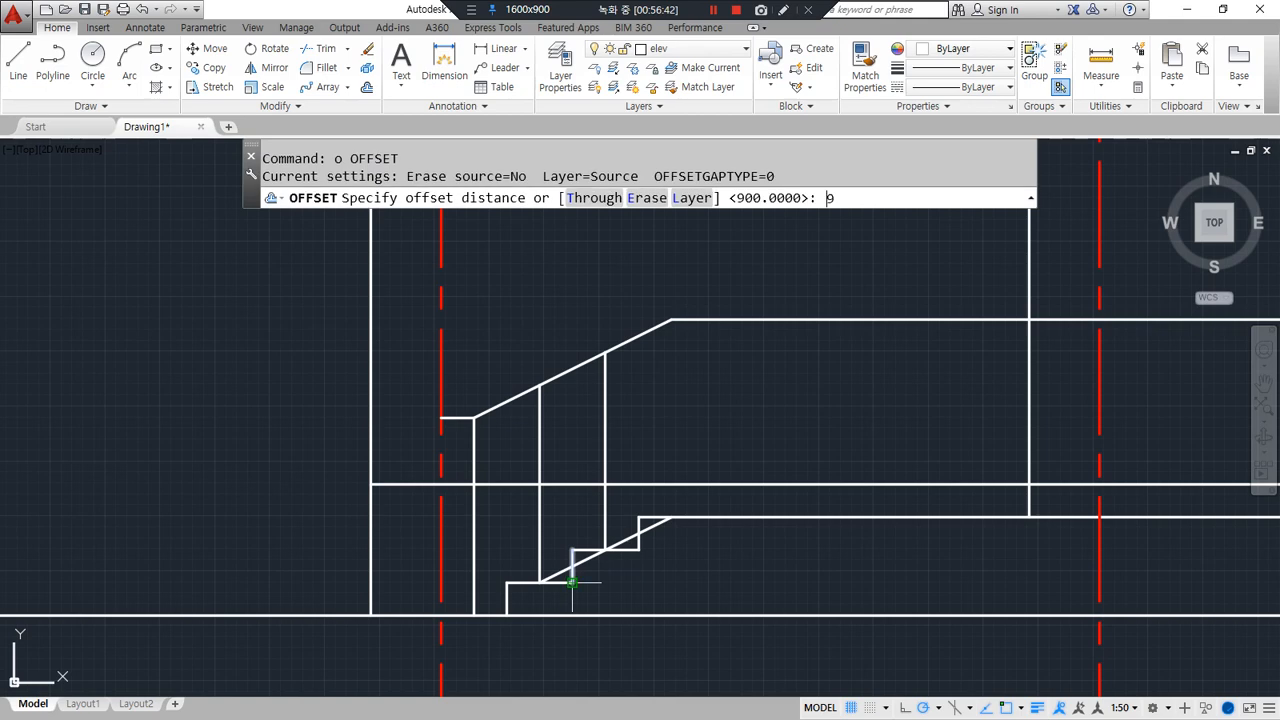
pyautogui.press('Return')
pyautogui.click(561, 583)
pyautogui.click(571, 437)
pyautogui.press('Return')
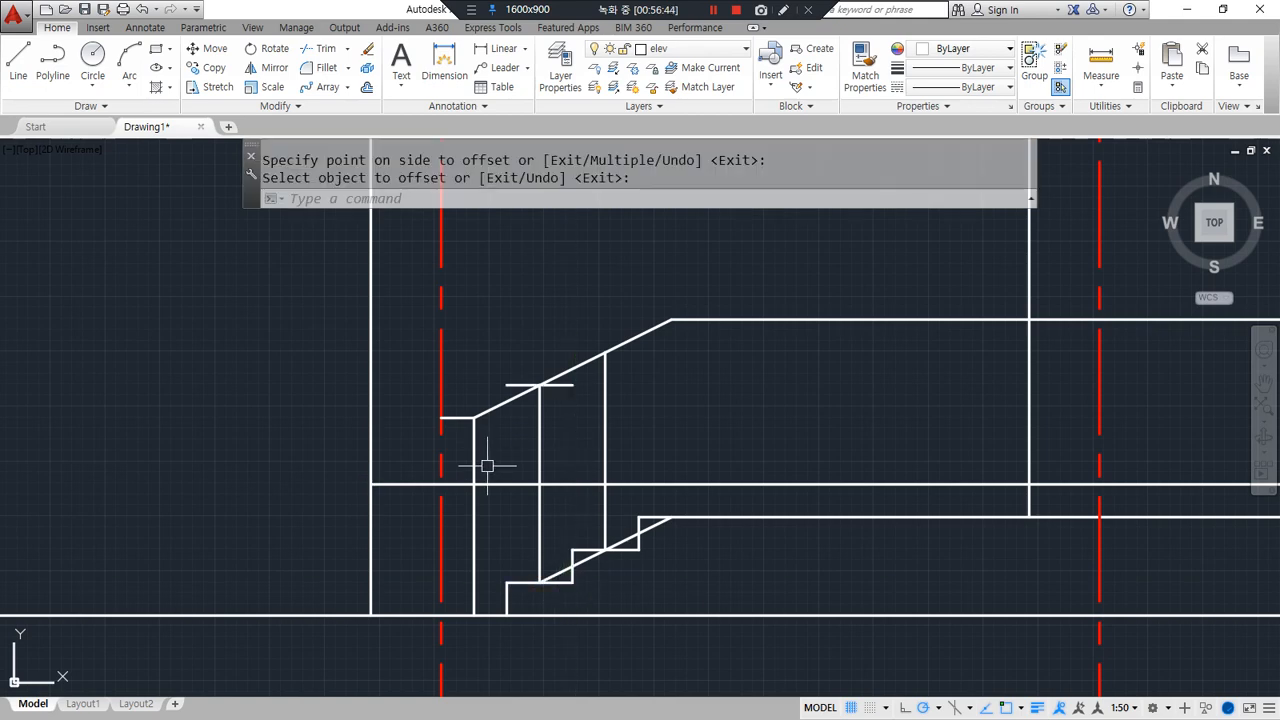
# Draw a vertical line up from the porch floor's stair-side corner and fillet it with the horizontal railing
pyautogui.write('l')
pyautogui.press('Return')
pyautogui.click(639, 516)
pyautogui.click(642, 303)
pyautogui.press('Return')
pyautogui.write('f')
pyautogui.press('Return')
pyautogui.click(695, 319)
pyautogui.click(638, 362)
# Erase the sloped railing line above the stairs
pyautogui.click(615, 344)
pyautogui.write('e')
pyautogui.press('Return')
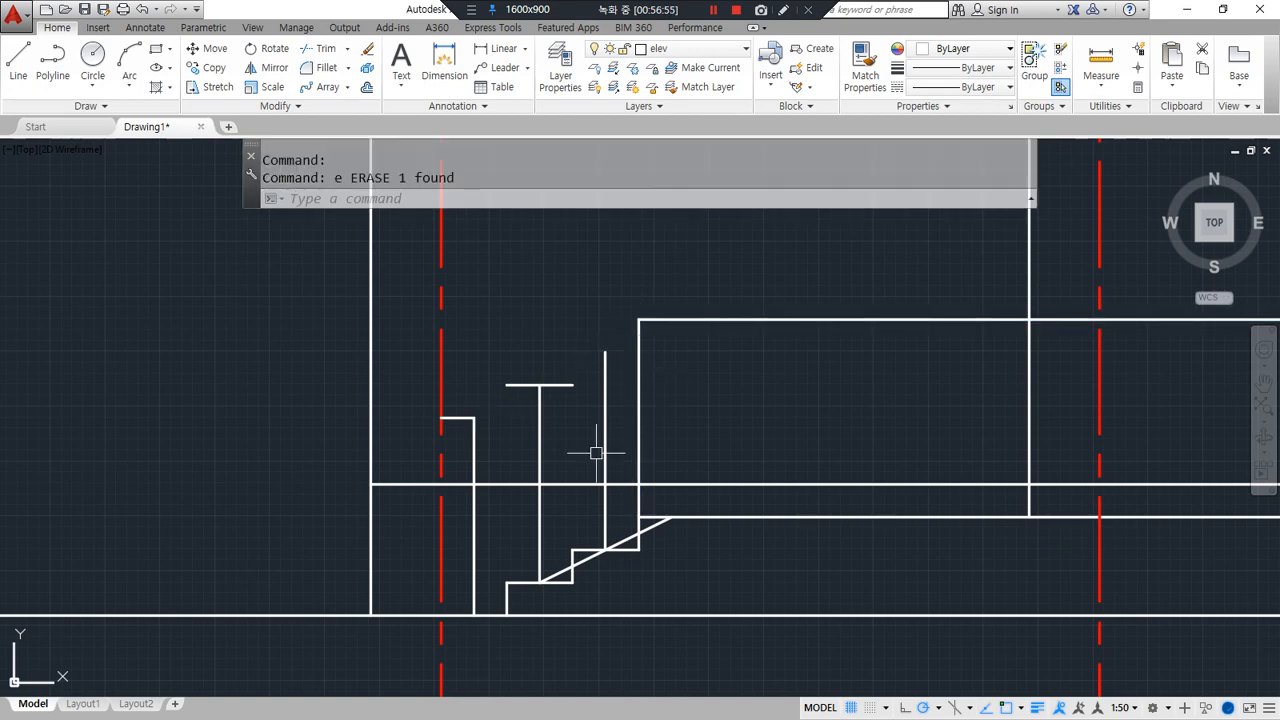
pyautogui.click(603, 423)
pyautogui.press('Escape')
pyautogui.press('Escape')
# Draw a slanted line from the inner end of the lower horizontal rail to the corner of the porch railing
pyautogui.write('l')
pyautogui.press('Return')
pyautogui.click(573, 384)
pyautogui.click(638, 320)
pyautogui.press('Return')
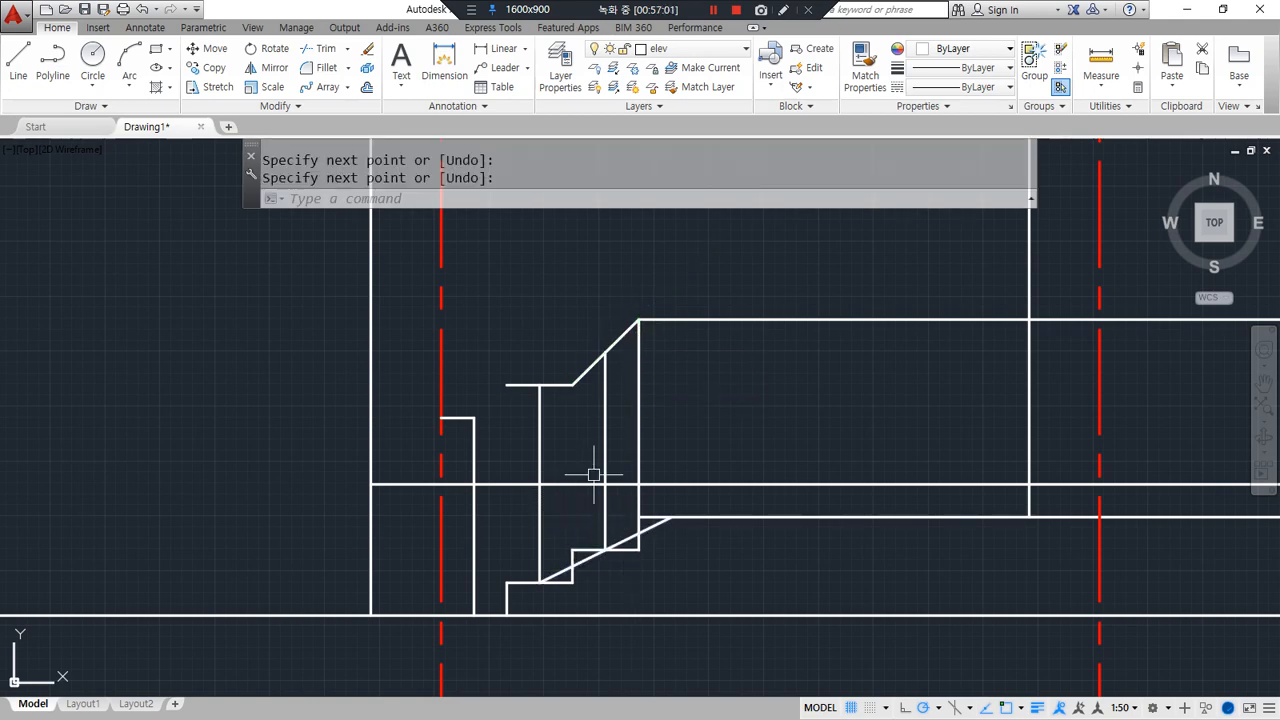
# Erase the diagonal line across the stairs, the ground-standing vertical with its short rail, and the vertical line at the porch floor's corner
pyautogui.click(560, 572)
pyautogui.write('e')
pyautogui.press('Return')
pyautogui.click(498, 430)
pyautogui.click(458, 420)
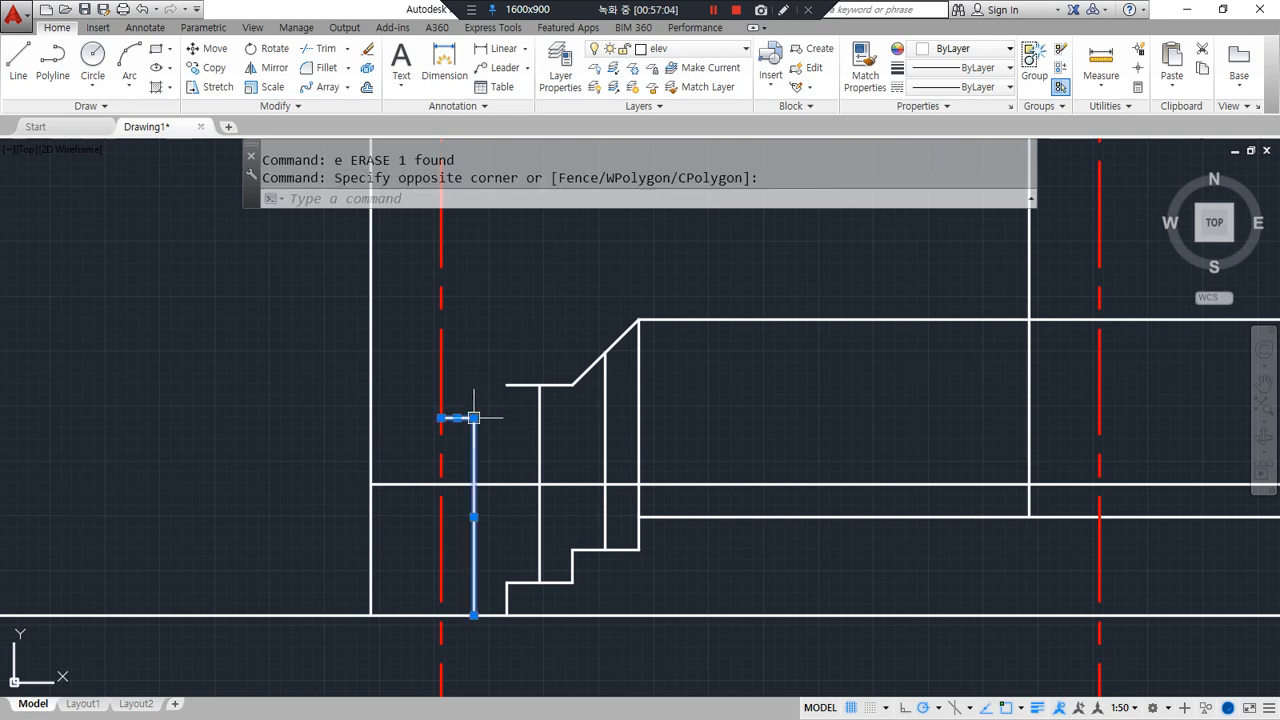
pyautogui.write('e')
pyautogui.press('Return')
pyautogui.click(637, 420)
pyautogui.write('e')
pyautogui.press('Return')
pyautogui.moveTo(718, 454); pyautogui.dragTo(612, 464, button='middle')
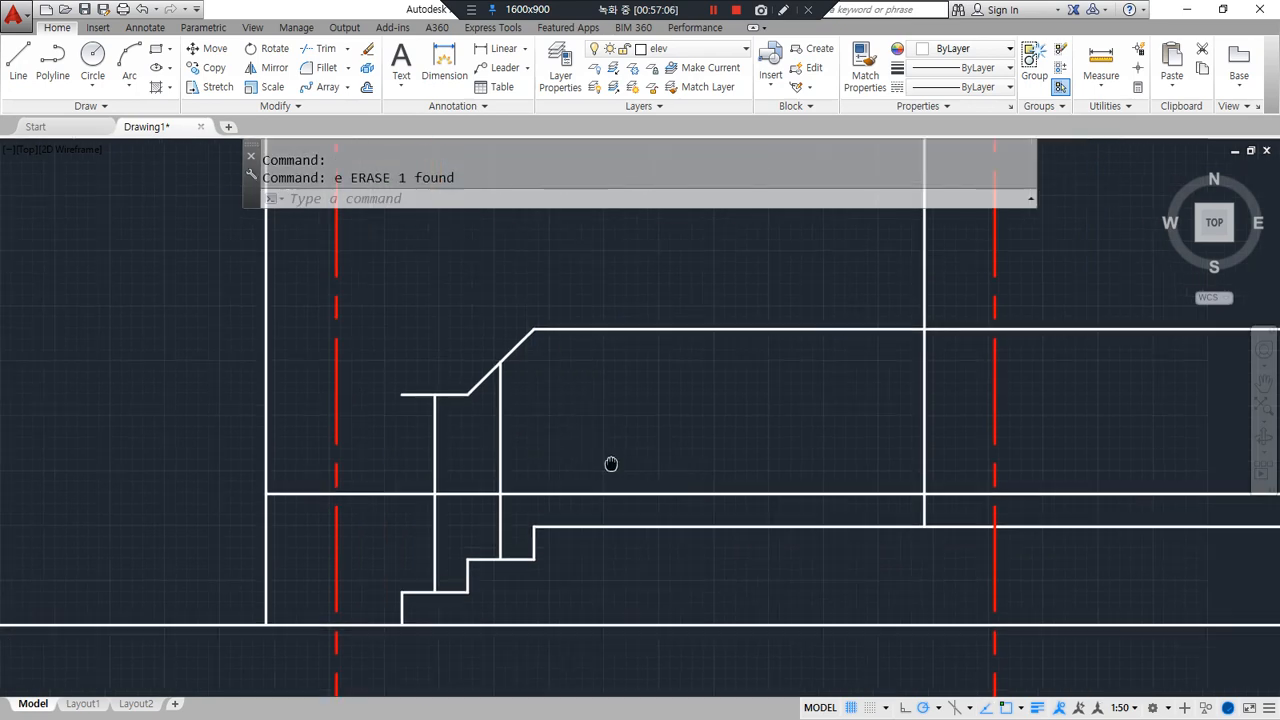
pyautogui.hotkey('ctrl', 'alt', 'd')
pyautogui.moveTo(875, 341); pyautogui.dragTo(370, 437)
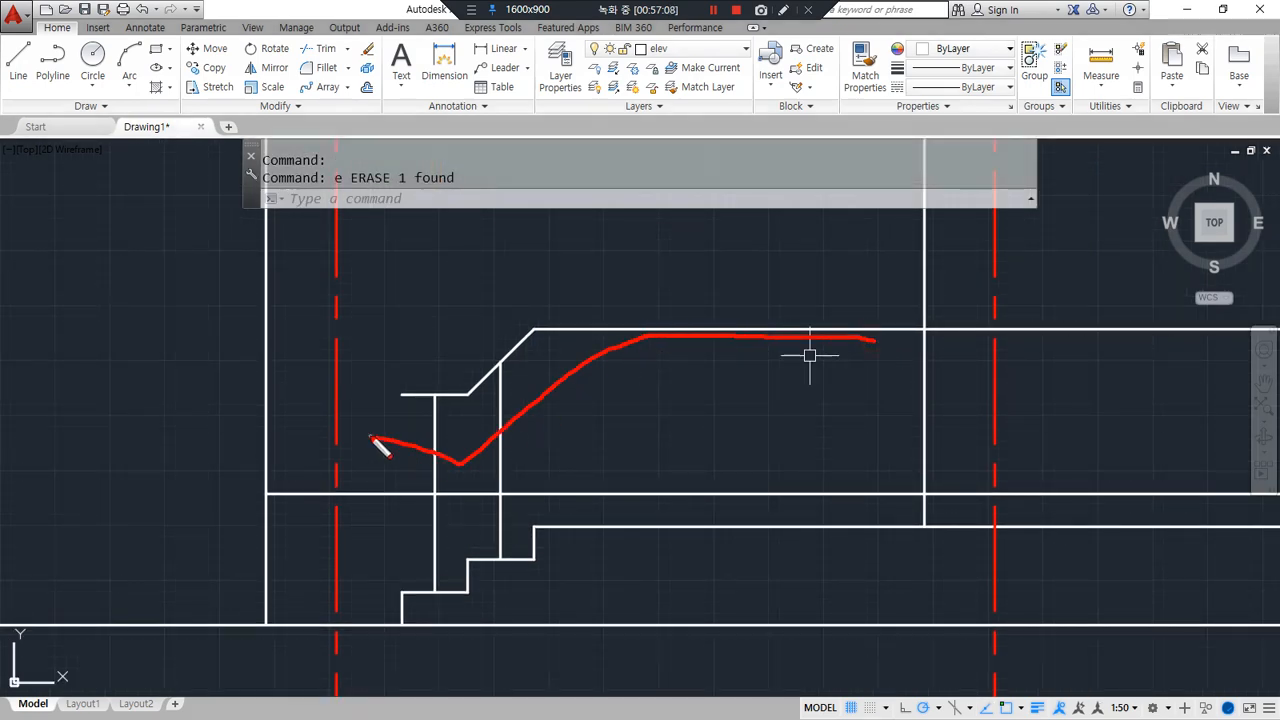
pyautogui.press('Escape')
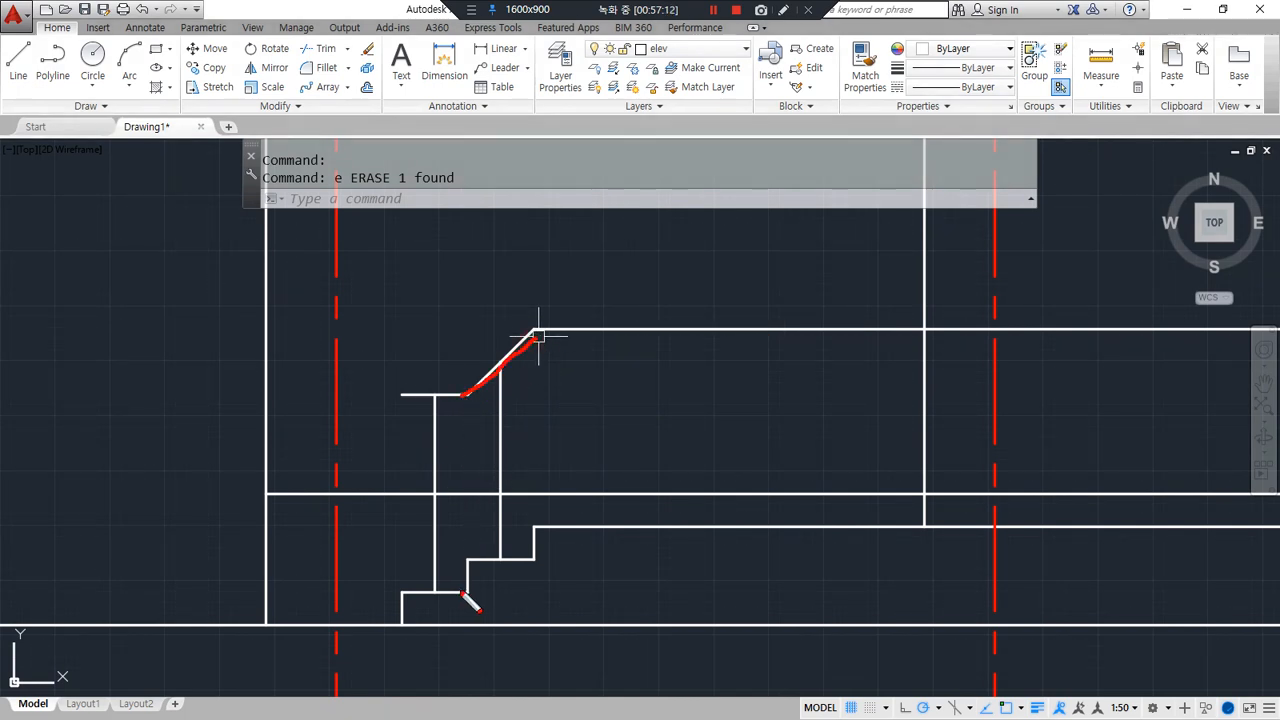
pyautogui.press('Escape')
pyautogui.moveTo(535, 525); pyautogui.dragTo(535, 330)
pyautogui.moveTo(468, 563); pyautogui.dragTo(469, 395)
pyautogui.moveTo(400, 595); pyautogui.dragTo(400, 382)
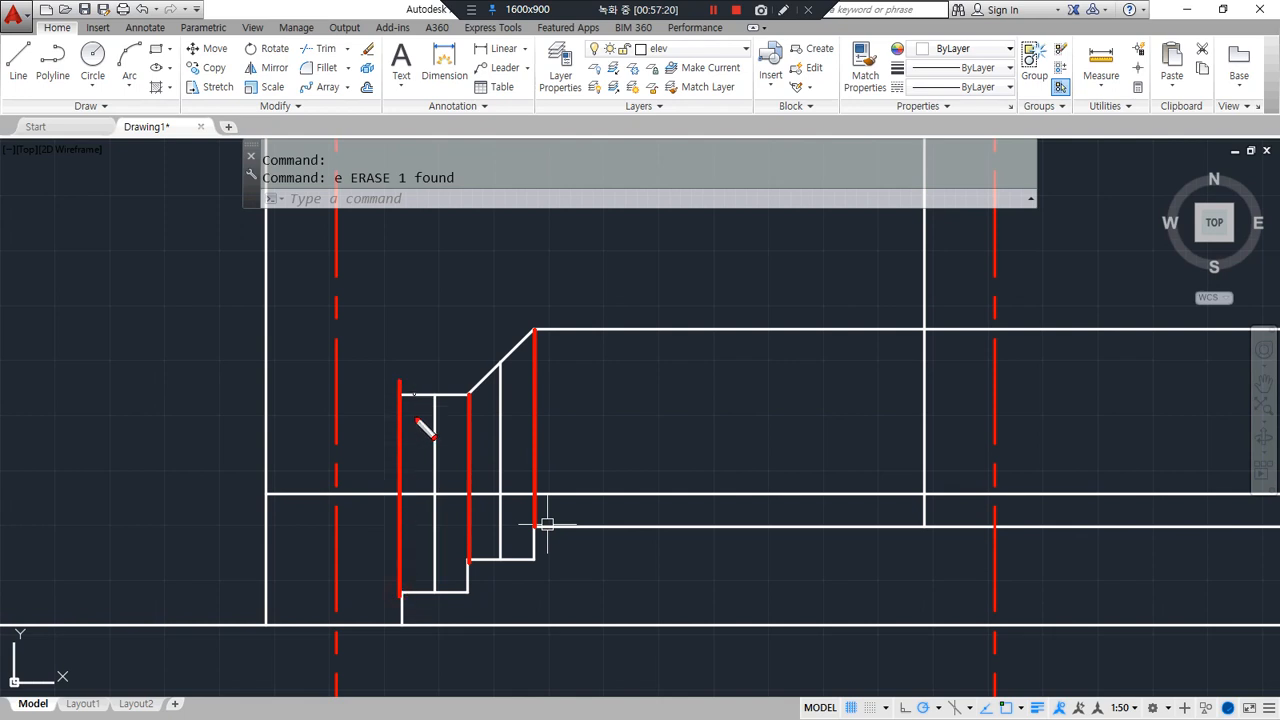
pyautogui.press('Escape')
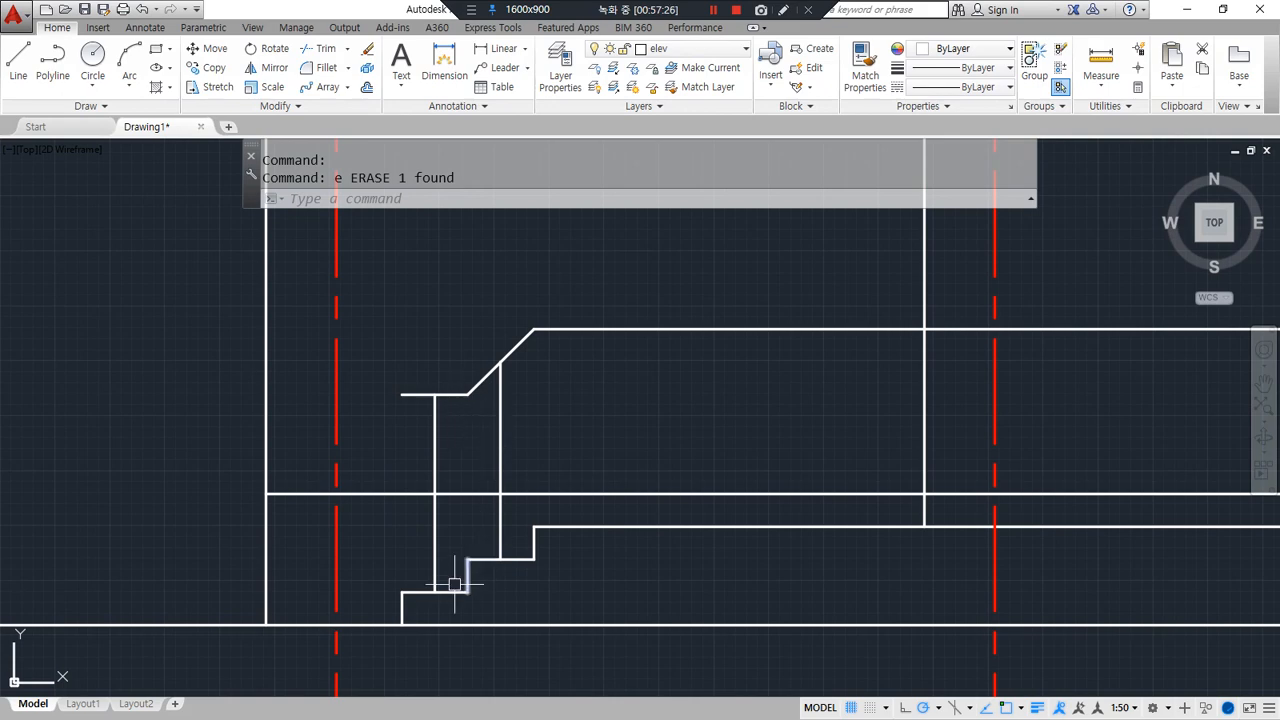
# Draw a diagonal line from the lowest tread's midpoint through the next tread's midpoint and extend it to the porch floor line
pyautogui.write('l')
pyautogui.press('Return')
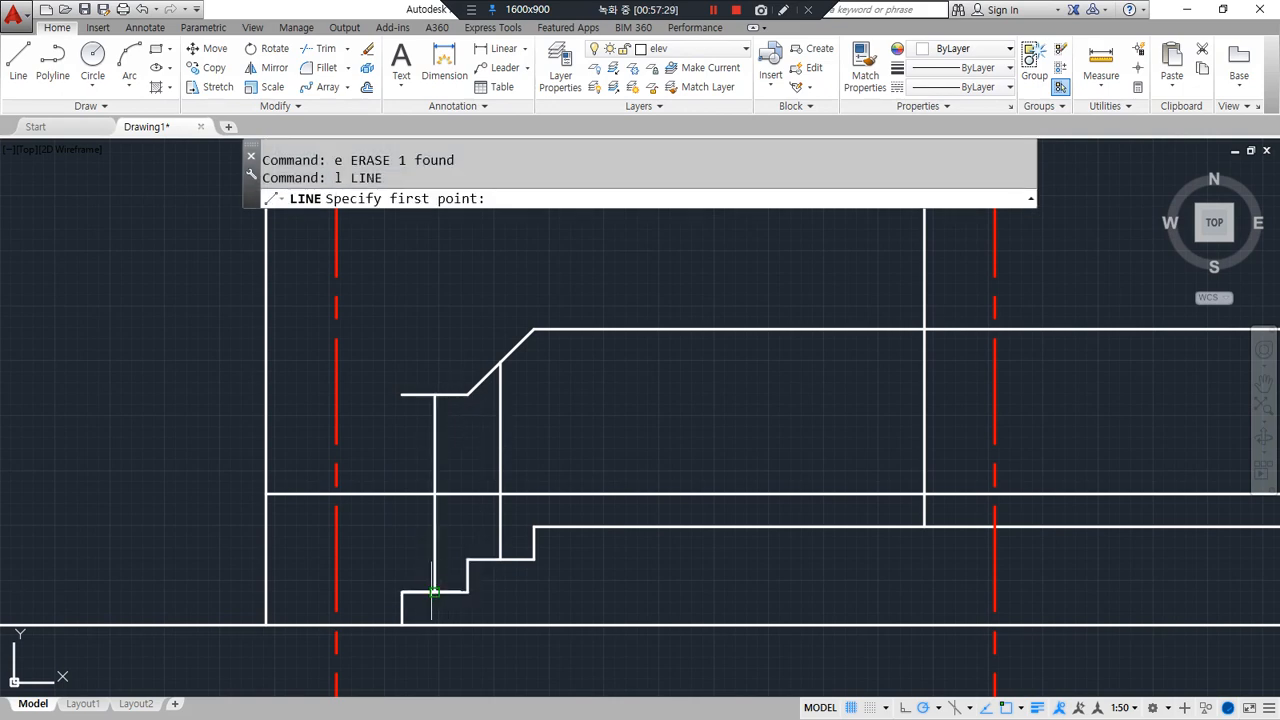
pyautogui.click(434, 592)
pyautogui.press('Return')
pyautogui.write('ex')
pyautogui.press('Return')
pyautogui.press('Return')
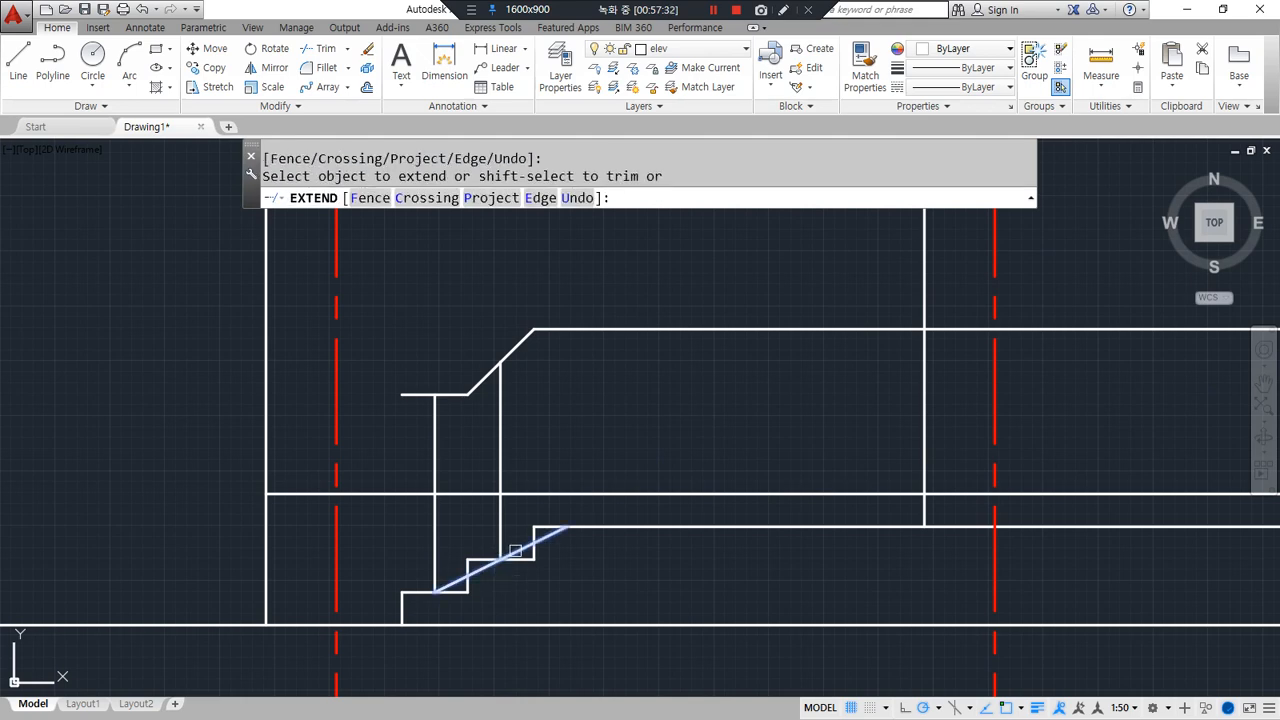
pyautogui.click(501, 567)
# Copy the diagonal stair line from the lowest tread's midpoint up to the top of the post standing there
pyautogui.write('cp')
pyautogui.press('Return')
pyautogui.click(470, 582)
pyautogui.press('Return')
pyautogui.click(434, 592)
pyautogui.click(434, 394)
pyautogui.press('Return')
# Fillet the copied sloped line with the horizontal porch railing and with the lower horizontal rail so they meet in corners
pyautogui.write('f')
pyautogui.press('Return')
pyautogui.click(586, 330)
pyautogui.click(553, 338)
pyautogui.press('Return')
pyautogui.click(460, 379)
pyautogui.click(418, 394)
# Erase the leftover steeper slanted line in the railing and the diagonal guide line across the stair treads
pyautogui.click(471, 390)
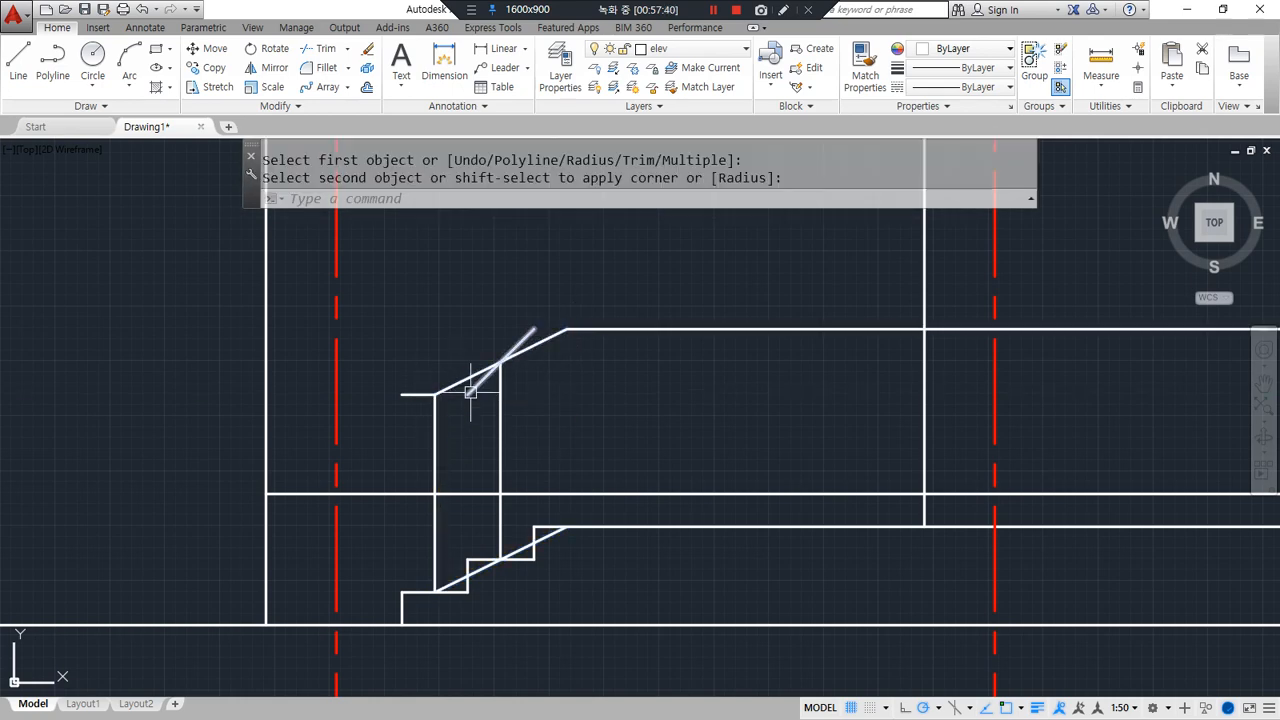
pyautogui.write('e')
pyautogui.press('Return')
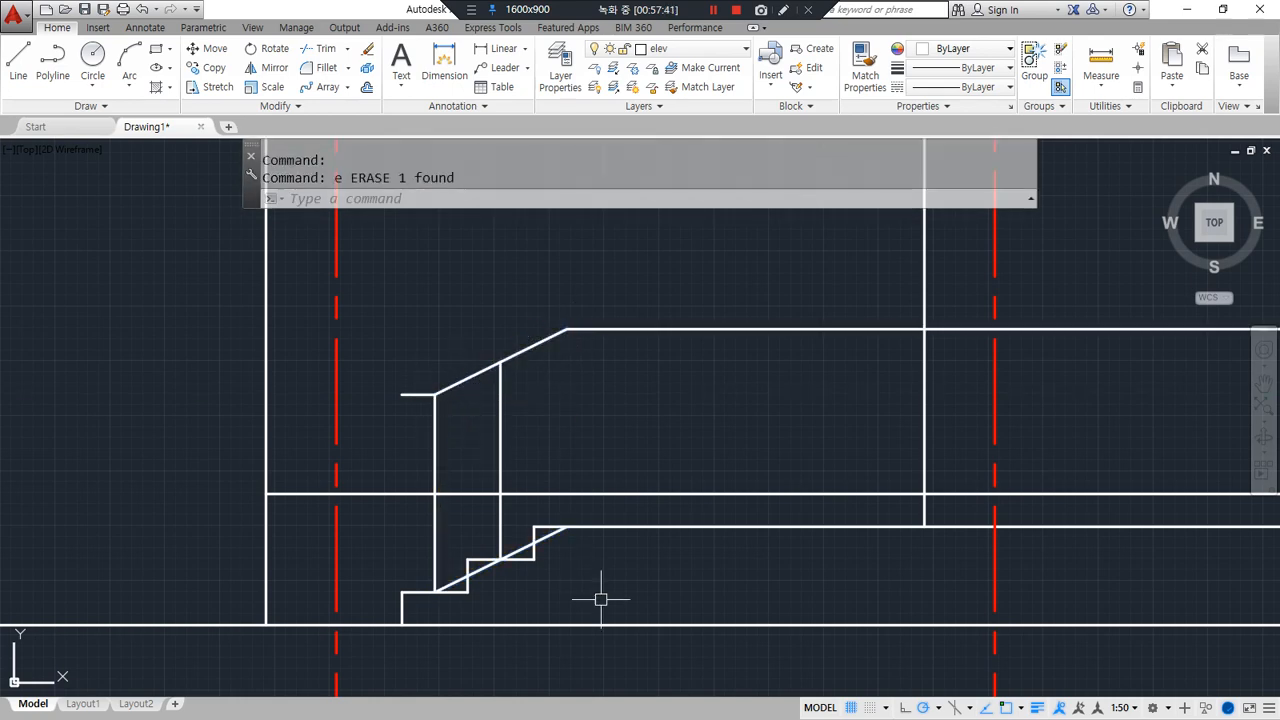
pyautogui.click(523, 549)
pyautogui.write('e')
pyautogui.press('Return')
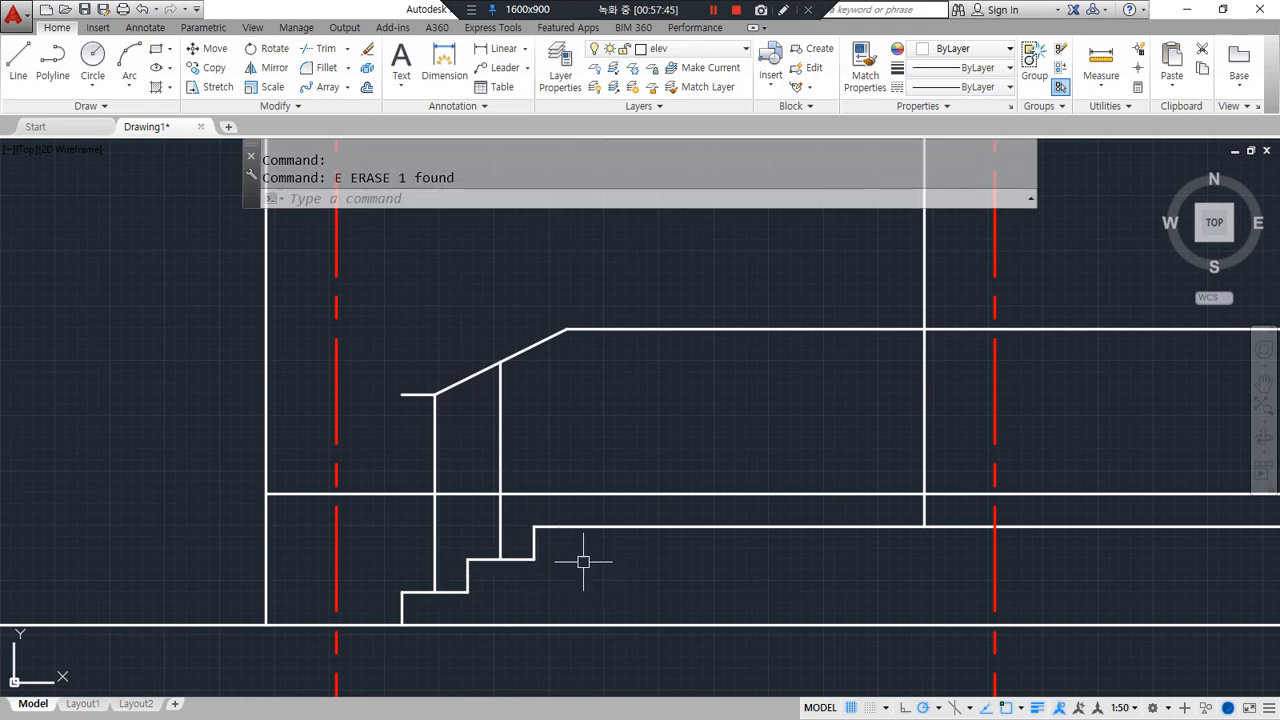
# Join the lower horizontal, sloped and long horizontal railing lines into one object
pyautogui.write('j')
pyautogui.press('Return')
pyautogui.click(420, 394)
pyautogui.click(492, 366)
pyautogui.click(632, 328)
pyautogui.scroll(-3, 632, 328)
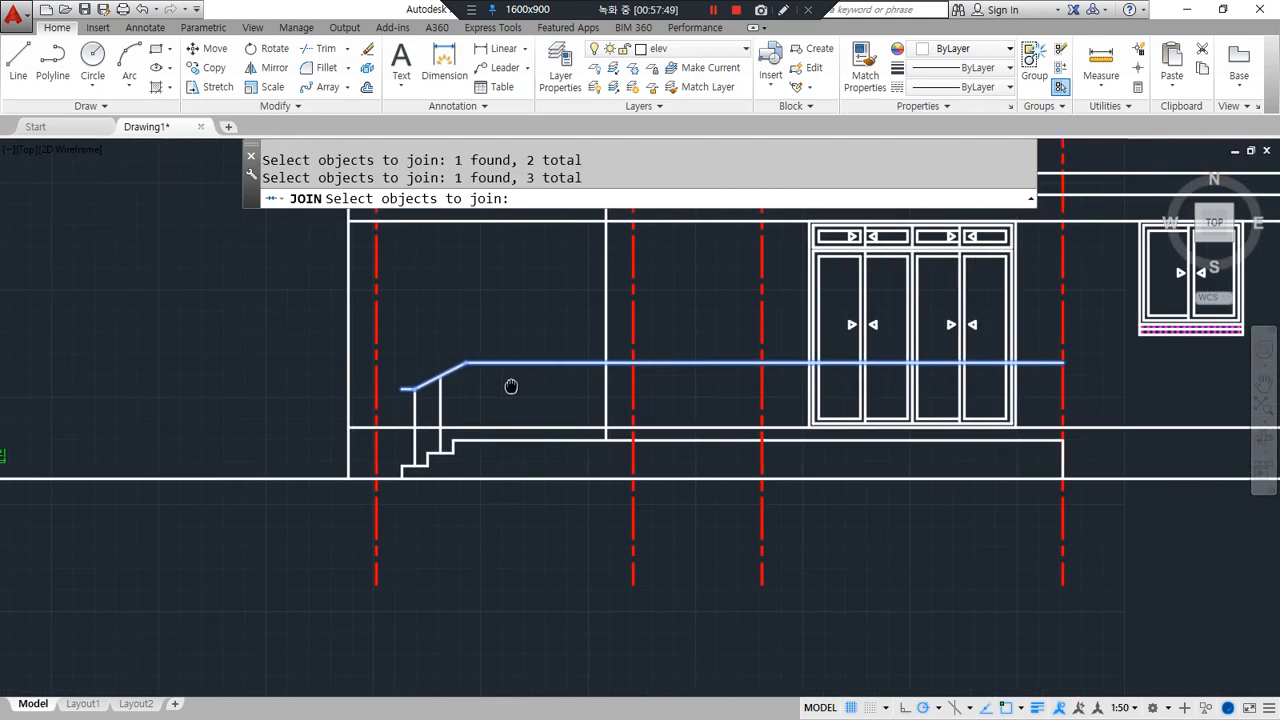
pyautogui.press('Return')
# Offset the joined railing line 100 downward to form the handrail's underside
pyautogui.scroll(2, 479, 400)
pyautogui.write('o')
pyautogui.press('Return')
pyautogui.write('100')
pyautogui.press('Return')
pyautogui.click(650, 304)
pyautogui.click(657, 357)
pyautogui.scroll(4, 467, 380)
pyautogui.press('Return')
# Draw a vertical line closing the lower end of the handrail between its top and bottom lines
pyautogui.write('L')
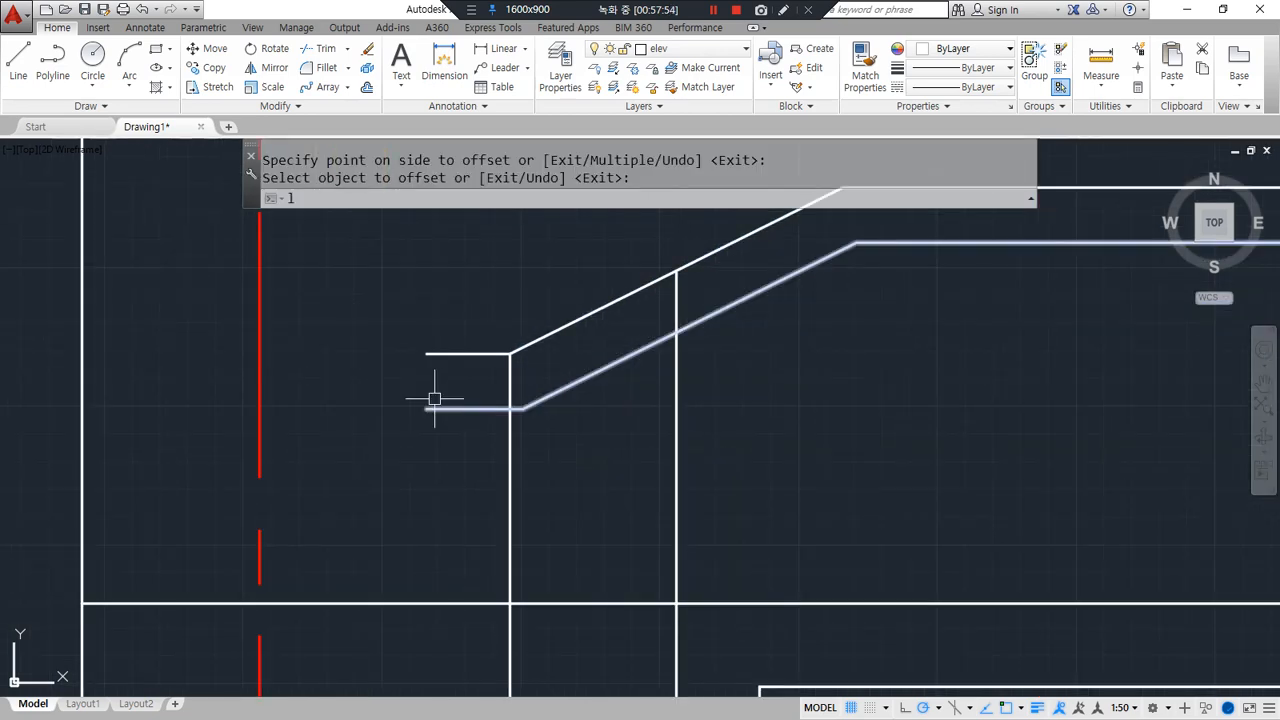
pyautogui.press('Return')
pyautogui.click(427, 354)
pyautogui.click(426, 409)
pyautogui.press('Return')
# Trim the two stair post lines where they run between the handrail's top and bottom lines
pyautogui.write('tr')
pyautogui.press('Return')
pyautogui.press('Return')
pyautogui.click(509, 376)
pyautogui.click(672, 299)
pyautogui.press('Return')
# Offset the handrail's top and bottom lines 40 inward to create two inner lines
pyautogui.scroll(-2, 723, 381)
pyautogui.moveTo(785, 371); pyautogui.dragTo(206, 457, button='middle')
pyautogui.scroll(-2, 679, 452)
pyautogui.moveTo(670, 452); pyautogui.dragTo(375, 450, button='middle')
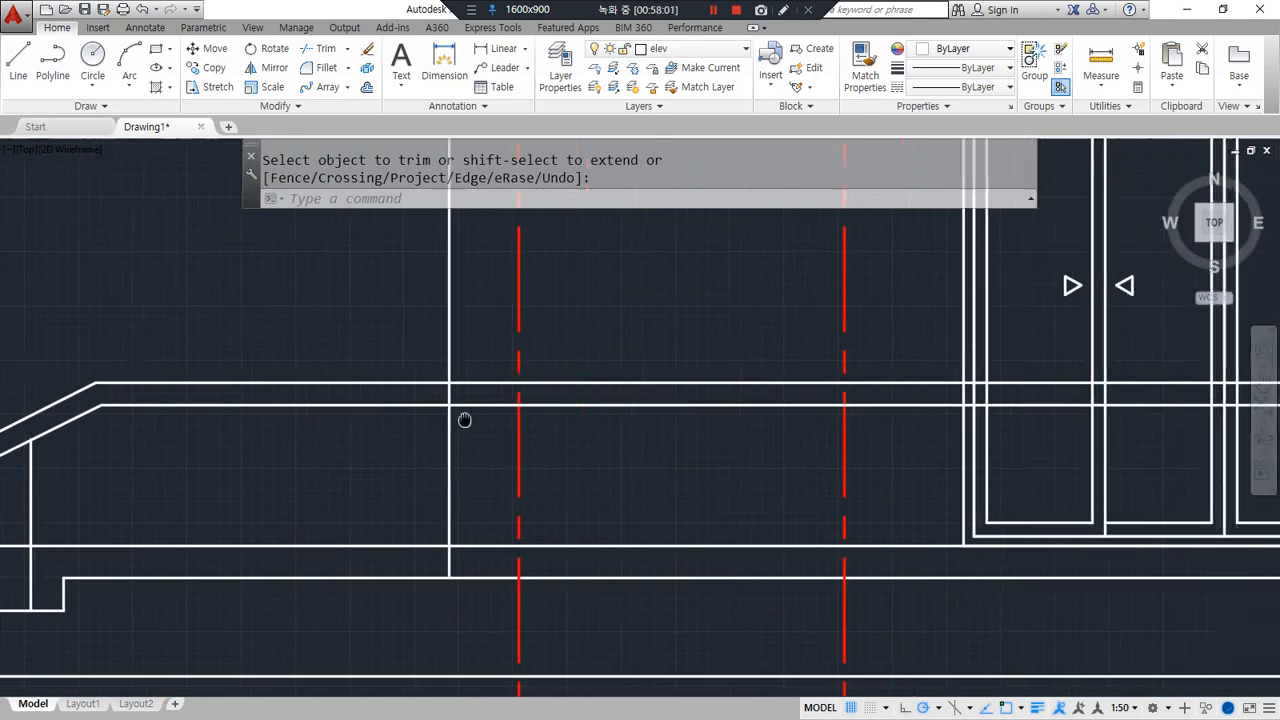
pyautogui.moveTo(463, 420); pyautogui.dragTo(1091, 443, button='middle')
pyautogui.scroll(3, 688, 482)
pyautogui.moveTo(432, 531); pyautogui.dragTo(462, 531, button='middle')
pyautogui.press('Escape')
pyautogui.press('Escape')
pyautogui.write('o')
pyautogui.press('Return')
pyautogui.write('40')
pyautogui.press('Return')
pyautogui.click(417, 452)
pyautogui.click(391, 495)
pyautogui.click(393, 507)
pyautogui.click(396, 492)
pyautogui.press('Return')
# Move the two inner handrail lines to the hat layer
pyautogui.click(396, 498)
pyautogui.click(380, 462)
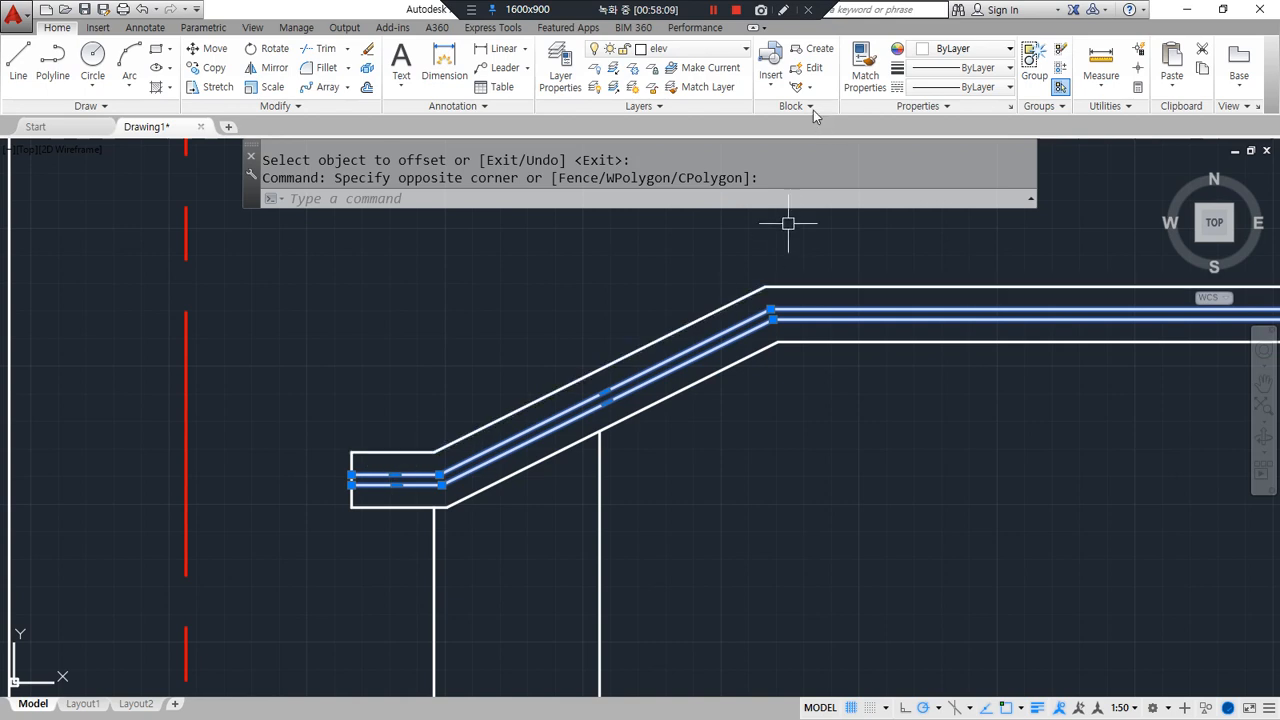
pyautogui.click(718, 48)
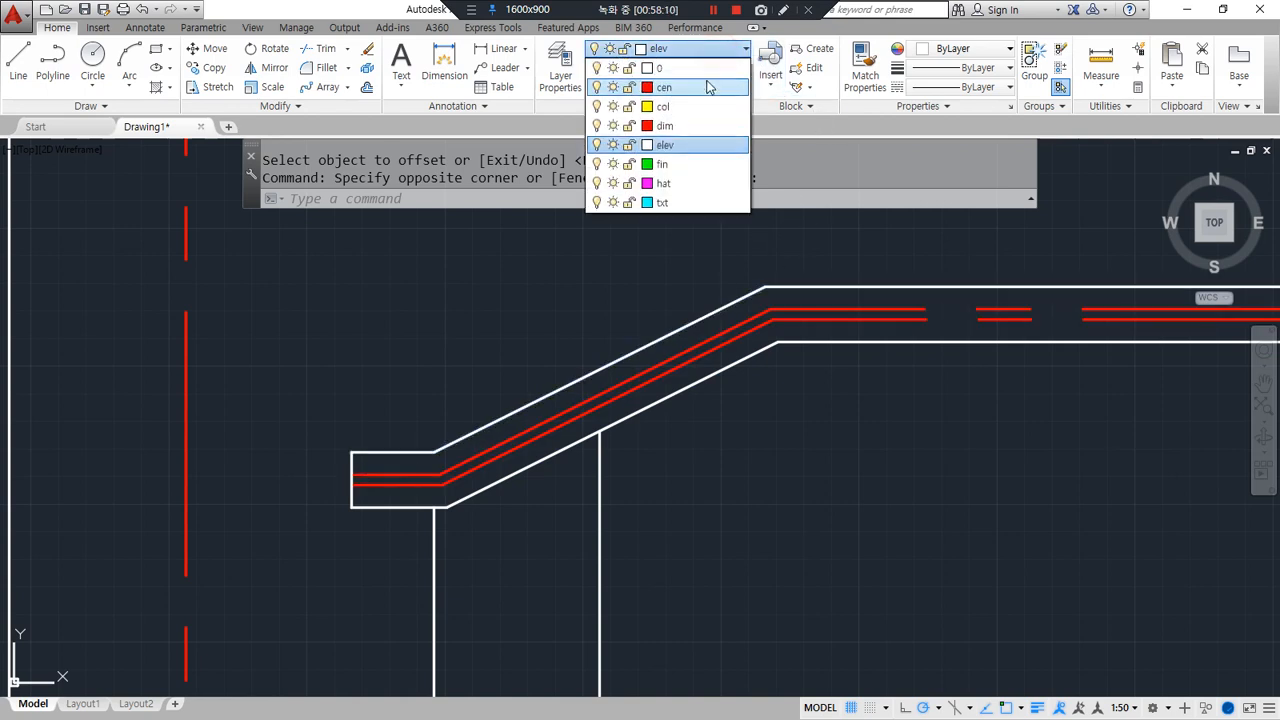
pyautogui.click(673, 186)
pyautogui.press('Escape')
pyautogui.press('Escape')
# Trim the three vertical frame lines at the right side of the porch door where they cross the handrail
pyautogui.moveTo(991, 431); pyautogui.dragTo(283, 427, button='middle')
pyautogui.moveTo(897, 443); pyautogui.dragTo(60, 445, button='middle')
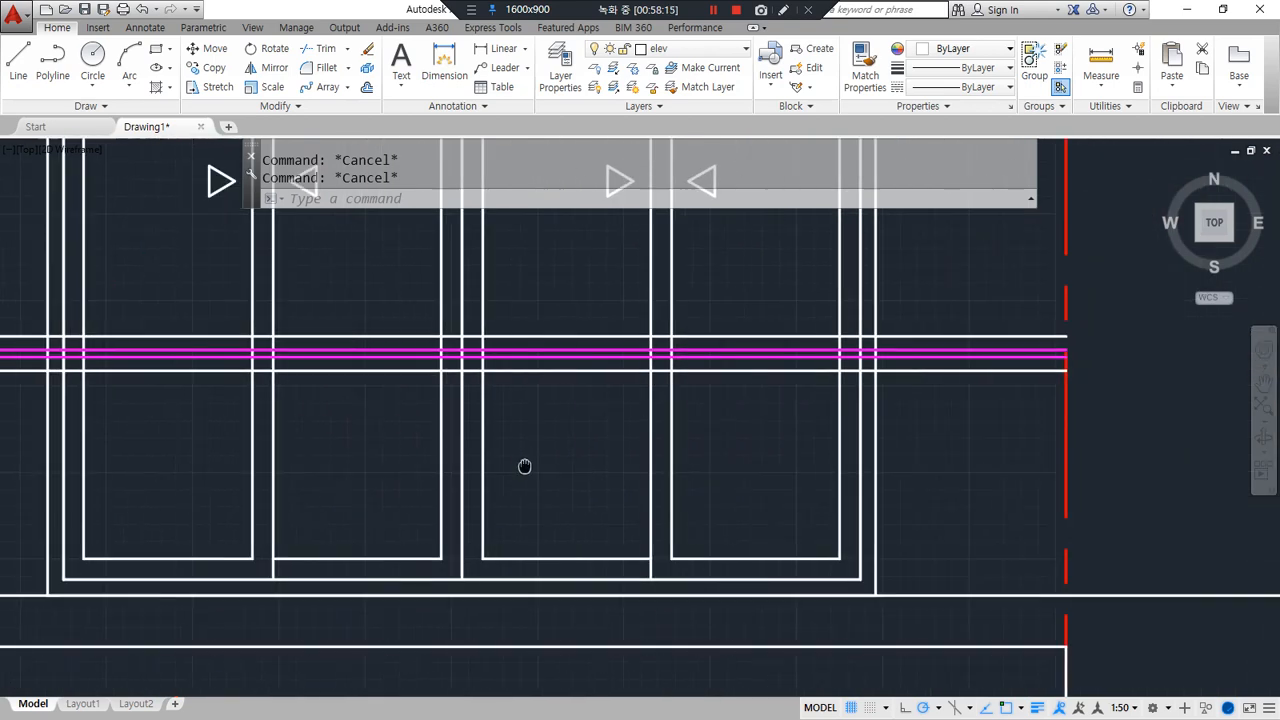
pyautogui.moveTo(524, 466); pyautogui.dragTo(506, 466, button='middle')
pyautogui.scroll(5, 871, 371)
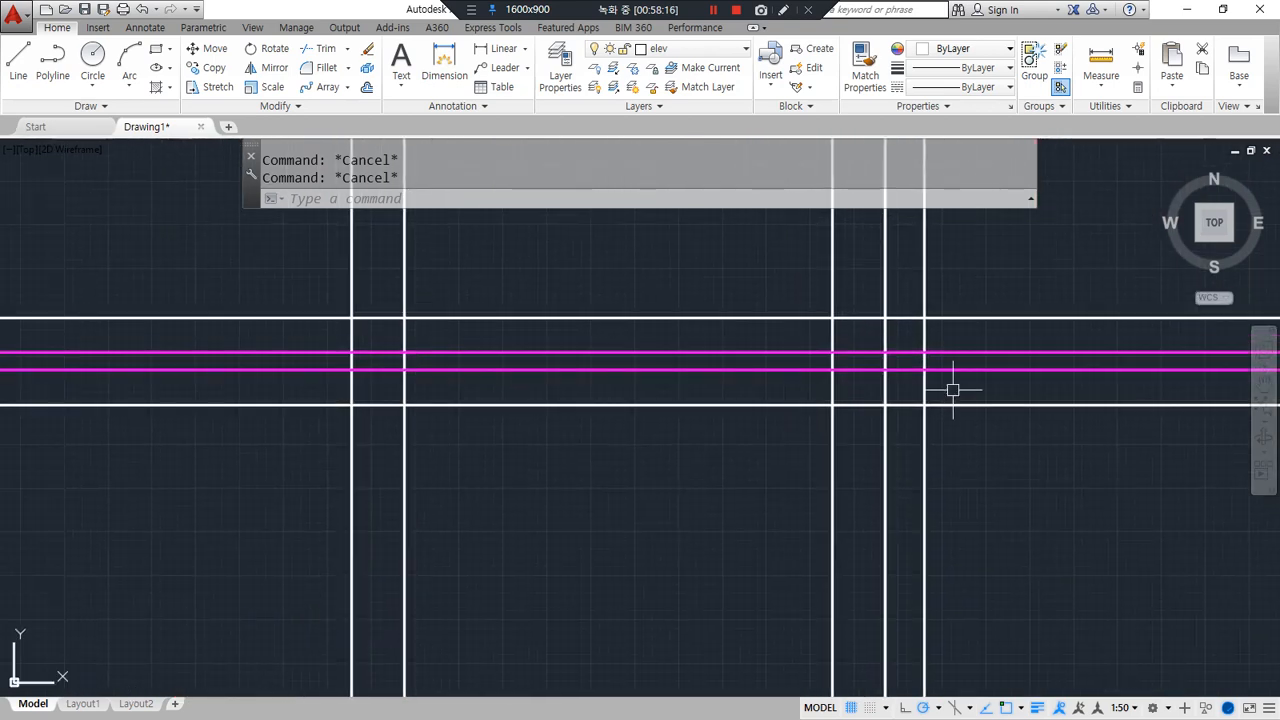
pyautogui.write('tr')
pyautogui.press('space')
pyautogui.press('space')
pyautogui.click(954, 345)
pyautogui.click(794, 331)
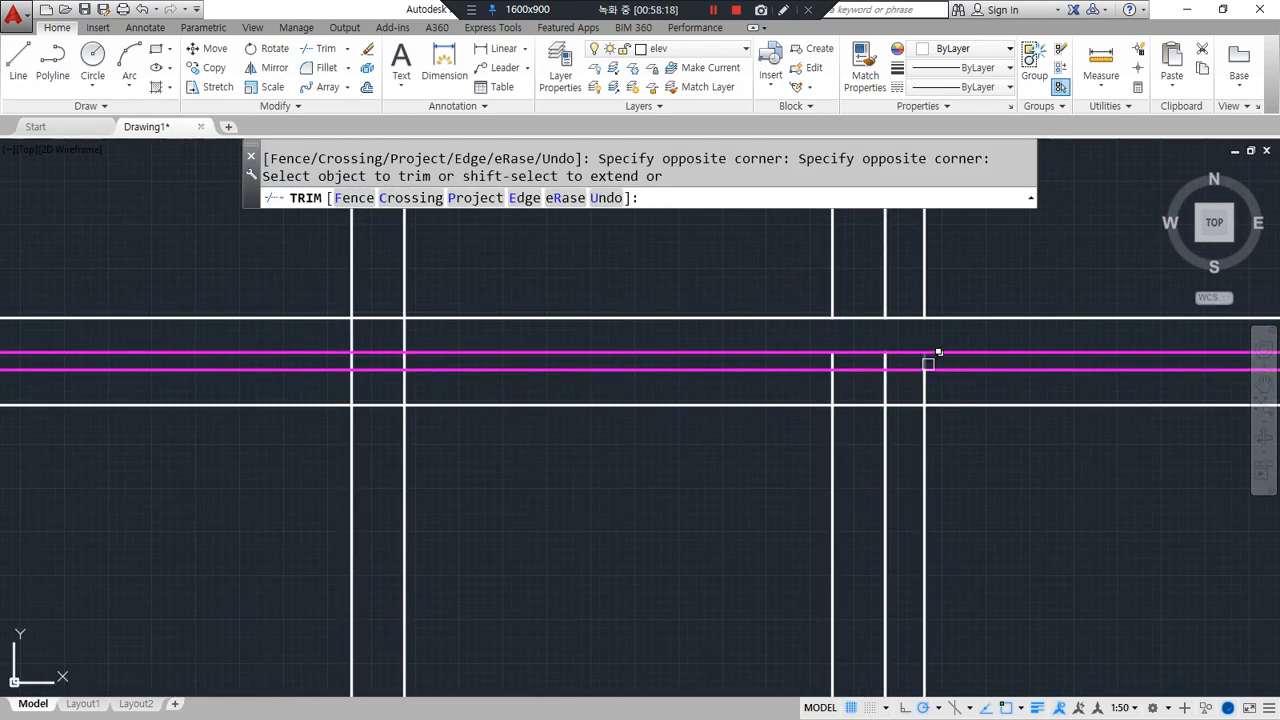
pyautogui.click(945, 359)
pyautogui.click(814, 359)
pyautogui.click(950, 384)
pyautogui.click(812, 381)
pyautogui.press('space')
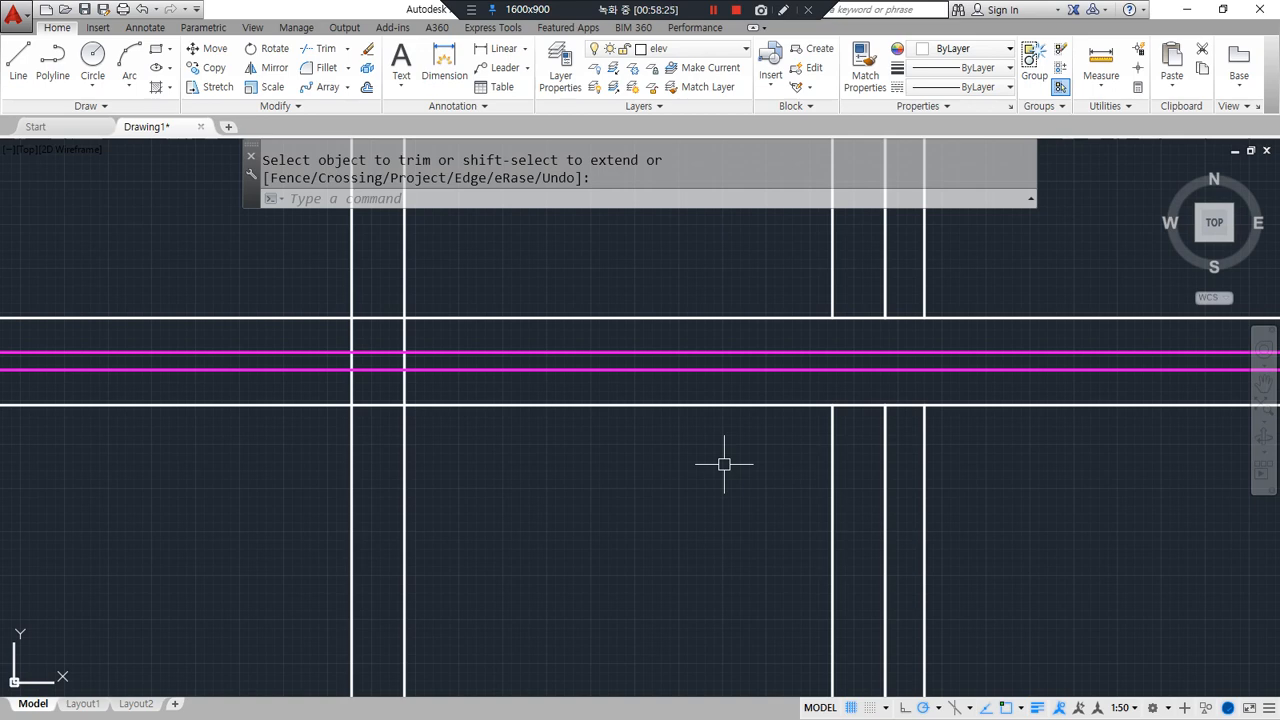
# Undo the door frame trims, the inner handrail lines' layer change and their 40 offset
pyautogui.hotkey('ctrl', 'z')
pyautogui.hotkey('ctrl', 'z')
pyautogui.hotkey('ctrl', 'z')
pyautogui.hotkey('ctrl', 'z')
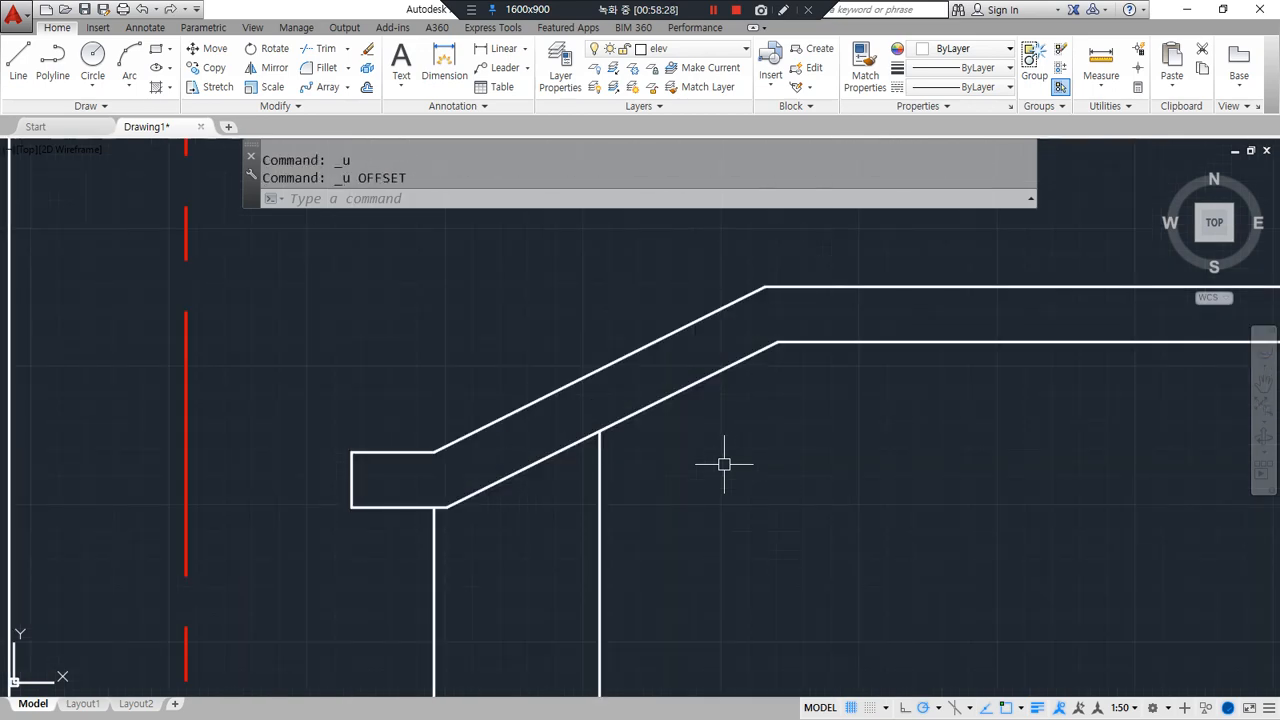
# Draw a vertical line closing the right end of the handrail between its top and bottom lines
pyautogui.scroll(-2, 706, 466)
pyautogui.moveTo(755, 421); pyautogui.dragTo(268, 398, button='middle')
pyautogui.scroll(-1, 305, 409)
pyautogui.moveTo(762, 447); pyautogui.dragTo(586, 420, button='middle')
pyautogui.scroll(3, 1000, 382)
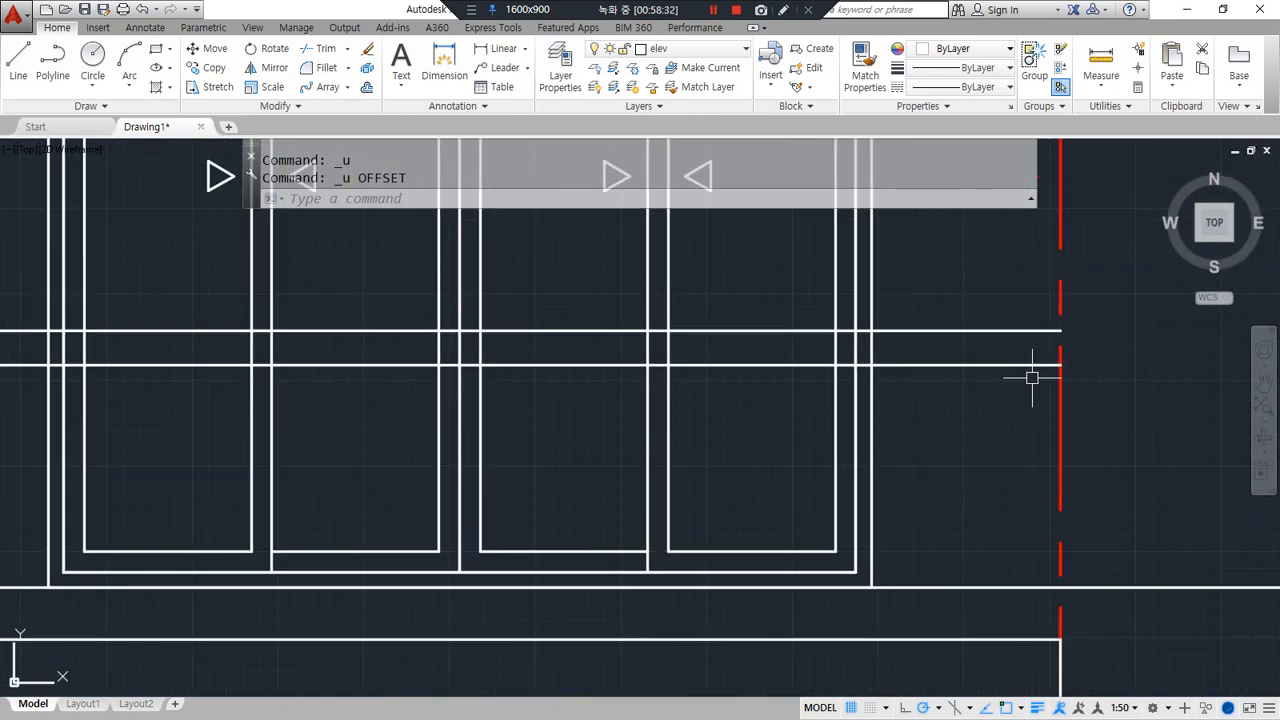
pyautogui.write('l')
pyautogui.press('Return')
pyautogui.click(1055, 333)
pyautogui.click(1060, 365)
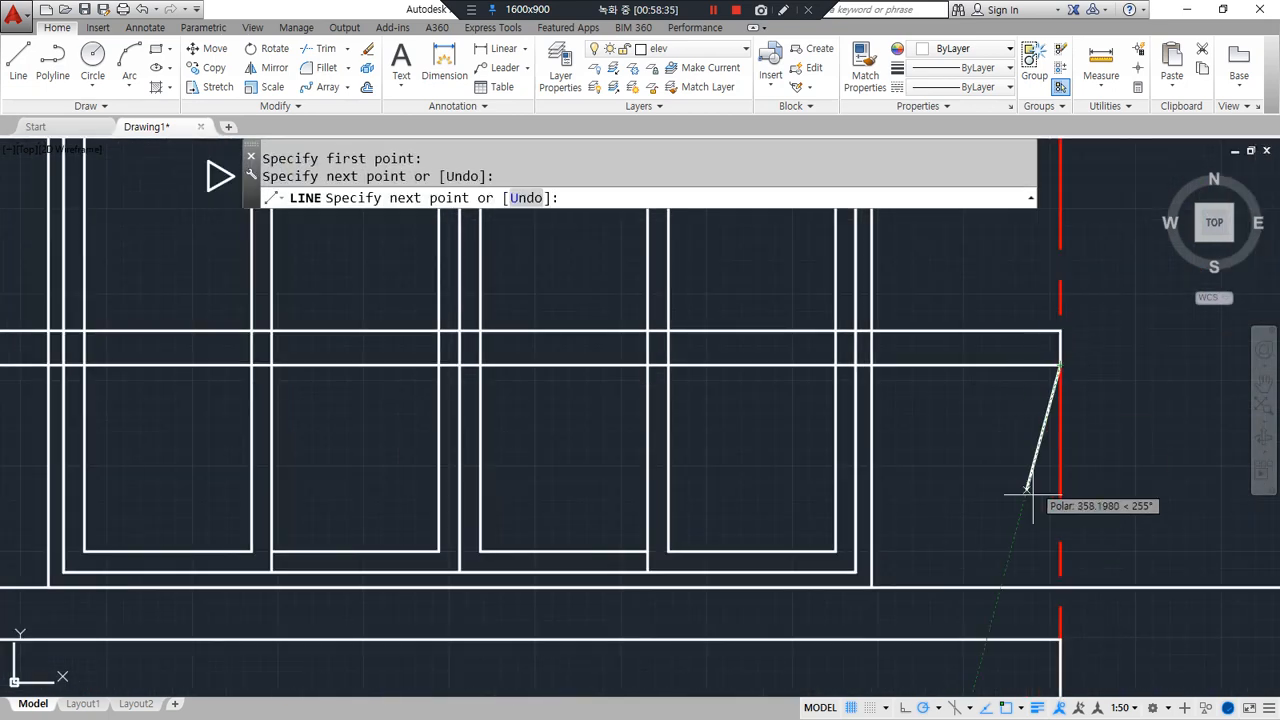
pyautogui.press('Return')
# Fillet the bottom line at the handrail's lower stair end with the end line and the sloped line, using radius 0
pyautogui.scroll(-2, 718, 487)
pyautogui.moveTo(370, 493); pyautogui.dragTo(1014, 467, button='middle')
pyautogui.moveTo(300, 466); pyautogui.dragTo(666, 455, button='middle')
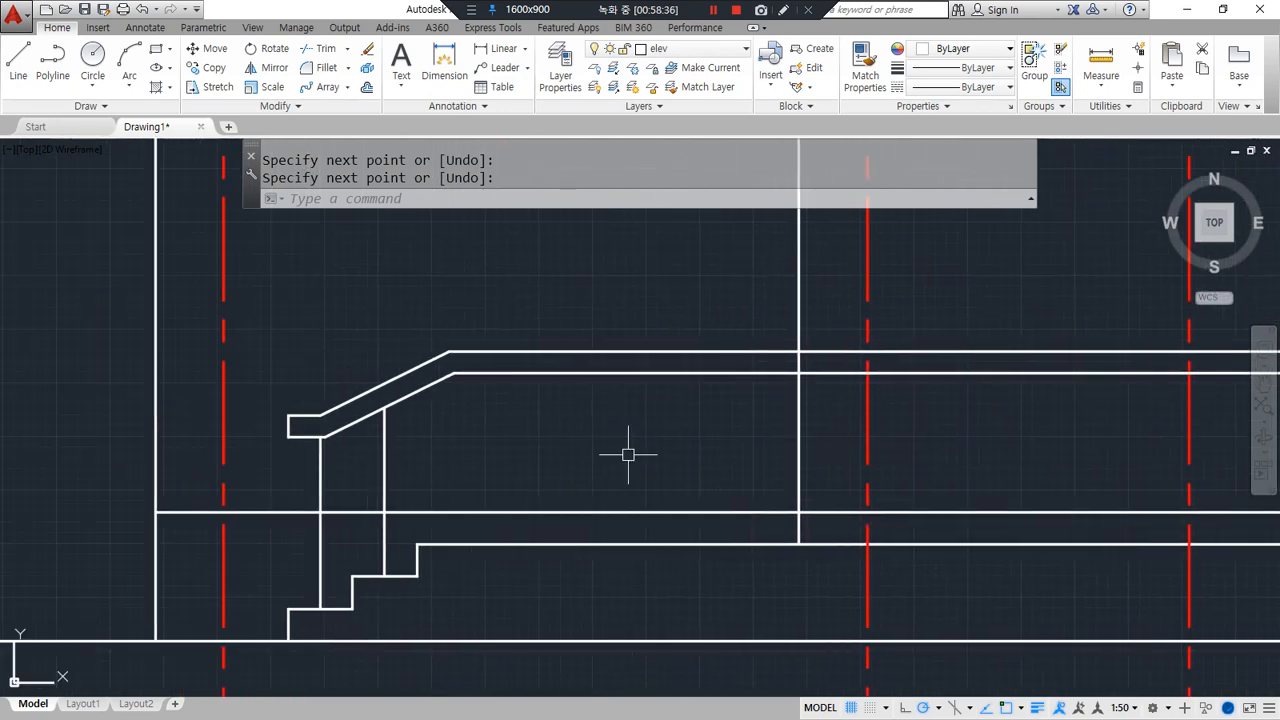
pyautogui.scroll(4, 238, 461)
pyautogui.write('f')
pyautogui.press('Return')
pyautogui.click(392, 402)
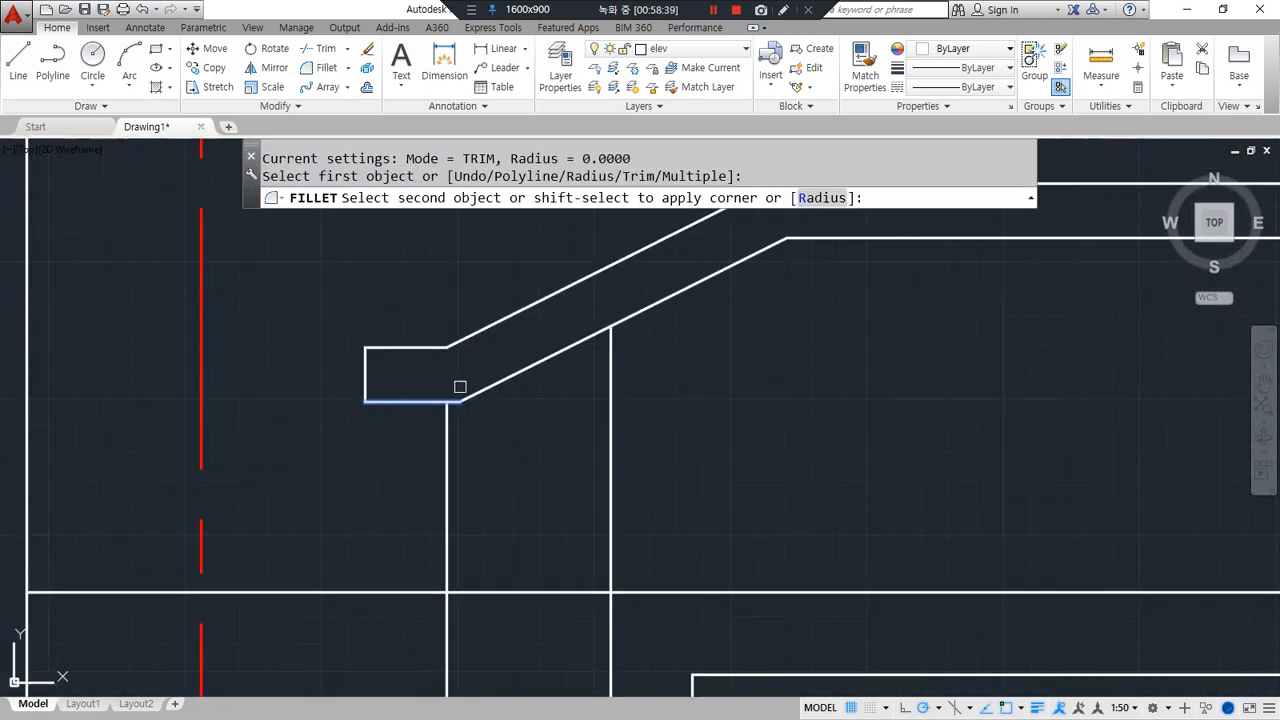
pyautogui.click(364, 372)
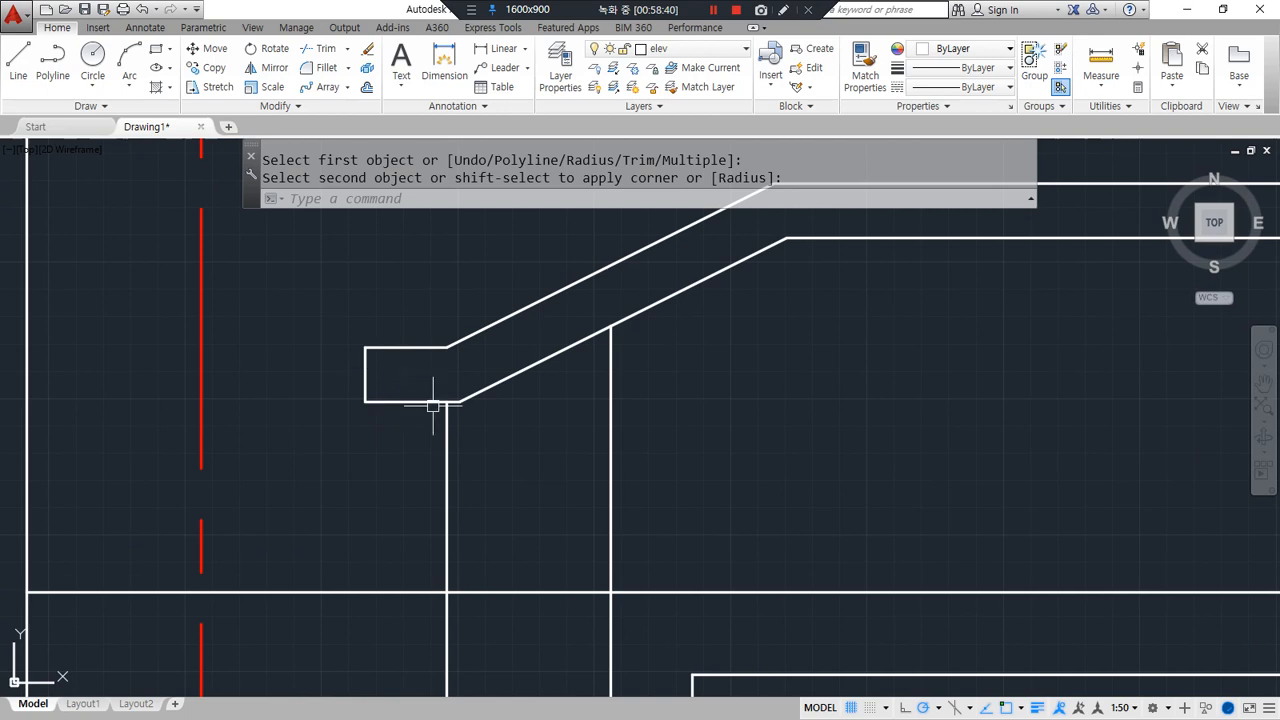
pyautogui.press('Return')
pyautogui.click(474, 395)
pyautogui.click(420, 402)
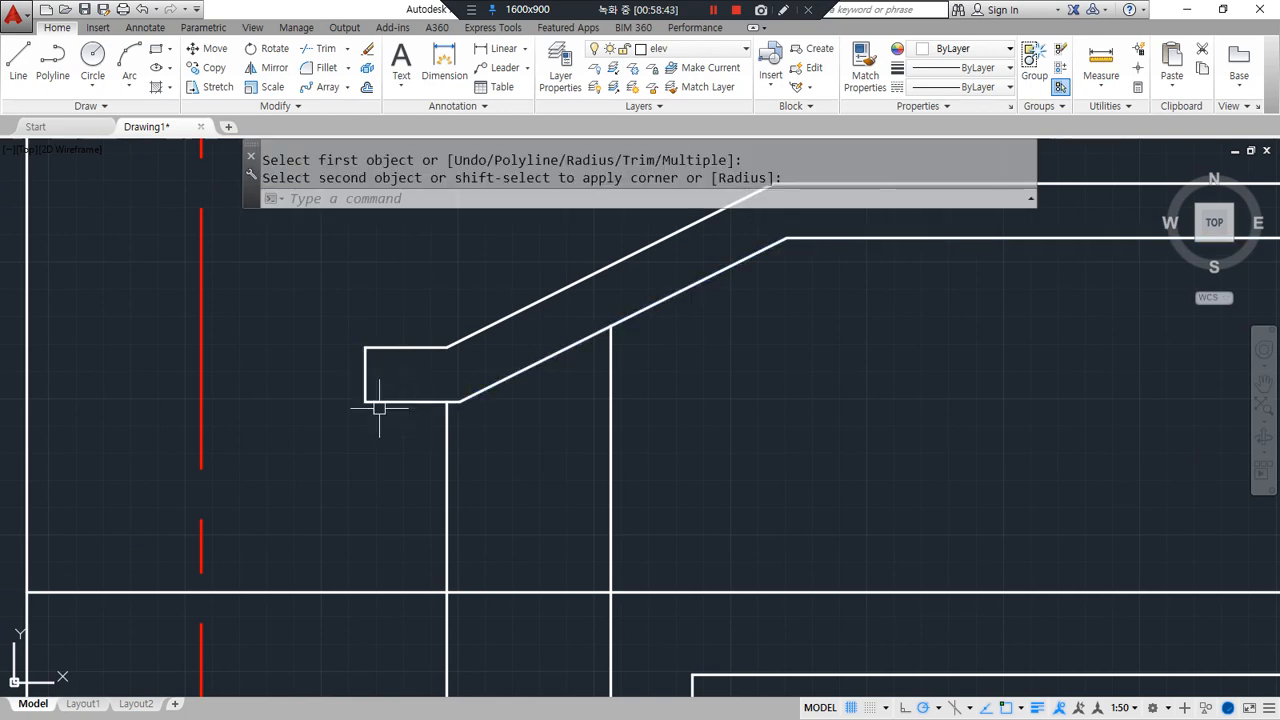
# Fillet the top line at the handrail's lower stair end with the vertical end line, using radius 0
pyautogui.press('Return')
pyautogui.click(389, 347)
pyautogui.click(366, 373)
pyautogui.press('Return')
pyautogui.press('Escape')
pyautogui.press('Return')
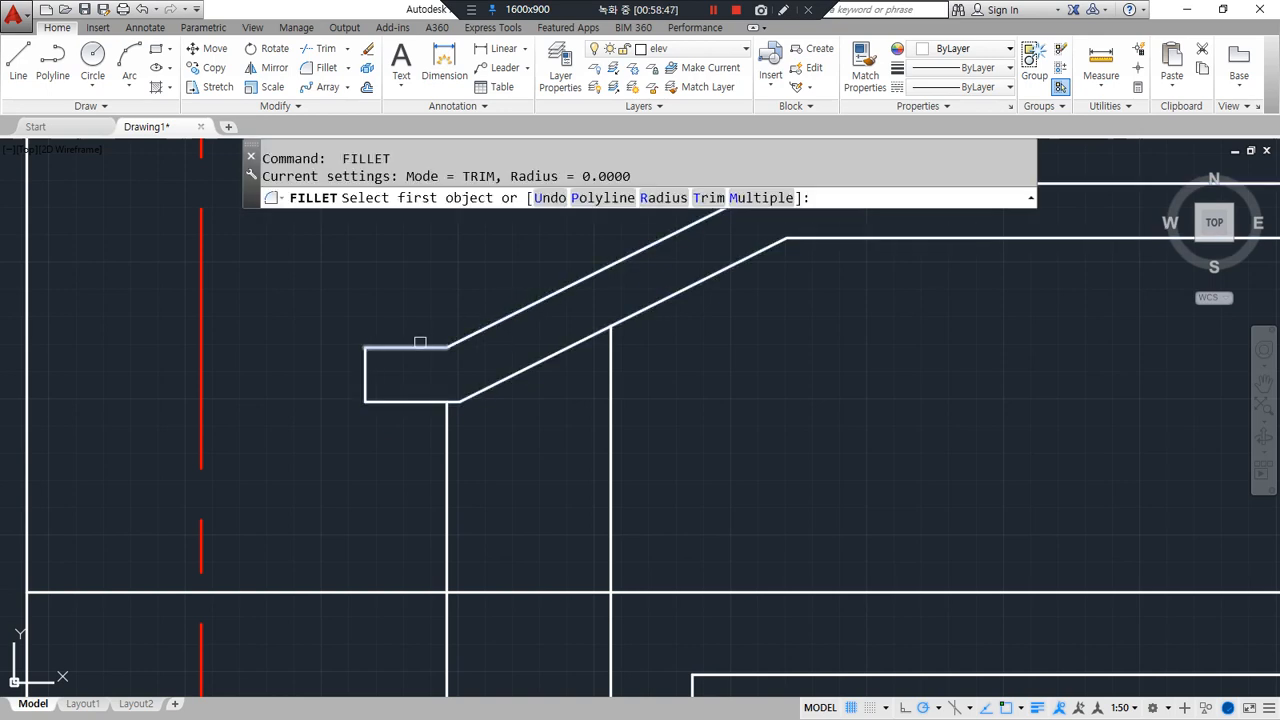
pyautogui.press('Escape')
# Examine whether the handrail outline selects as one joined object from the stair end to the right end
pyautogui.scroll(-4, 337, 417)
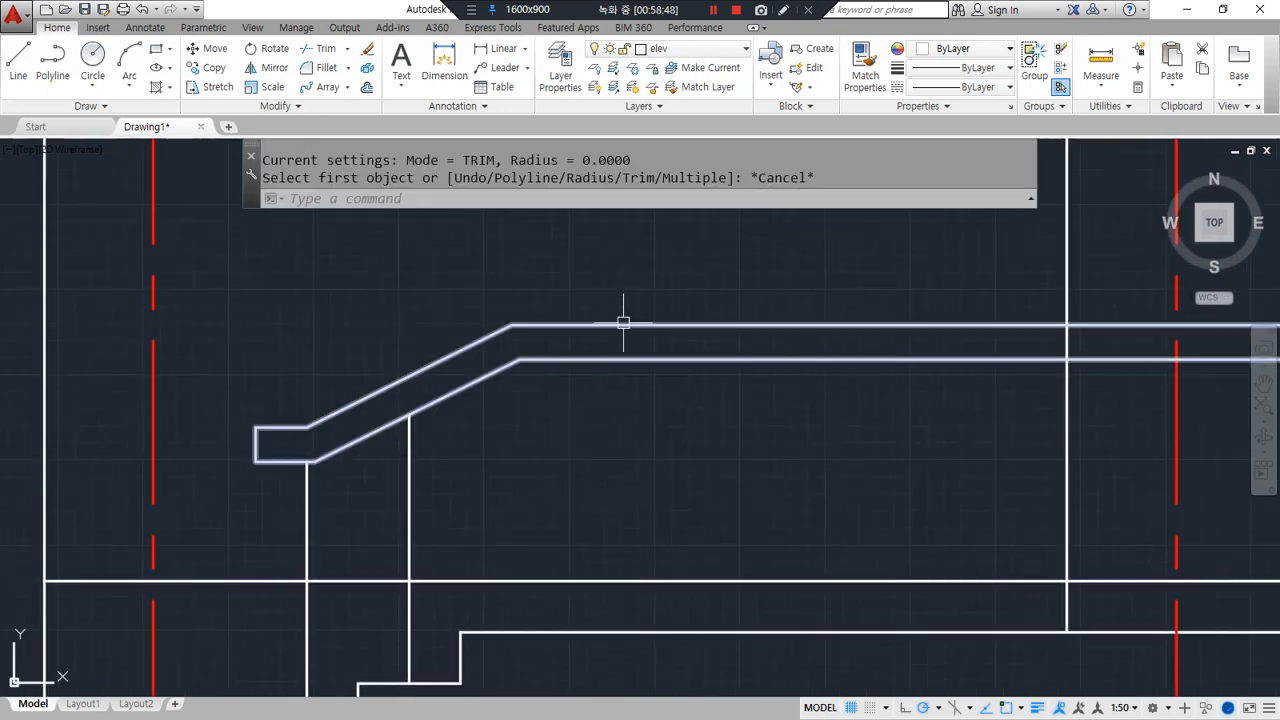
pyautogui.scroll(-3, 669, 360)
pyautogui.press('Escape')
pyautogui.click(395, 365)
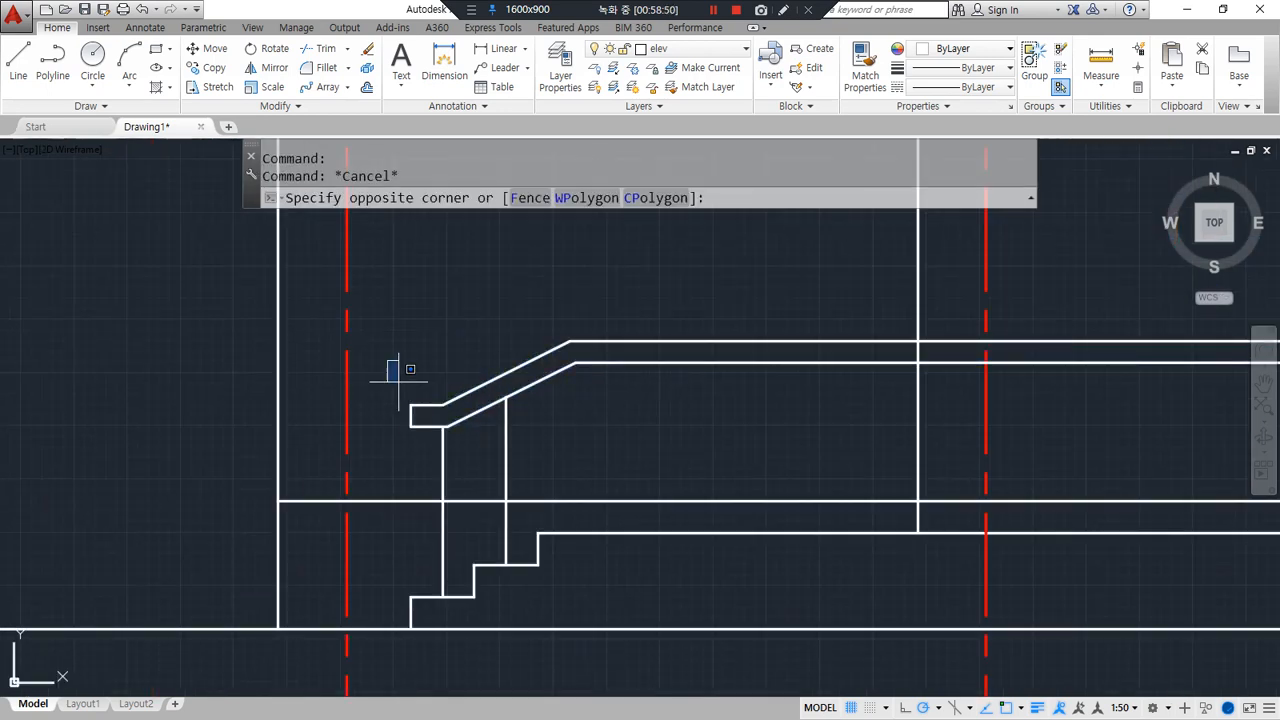
pyautogui.click(390, 322)
pyautogui.click(648, 443)
pyautogui.press('Escape')
pyautogui.click(562, 366)
pyautogui.scroll(-2, 690, 435)
pyautogui.moveTo(768, 420); pyautogui.dragTo(112, 429, button='middle')
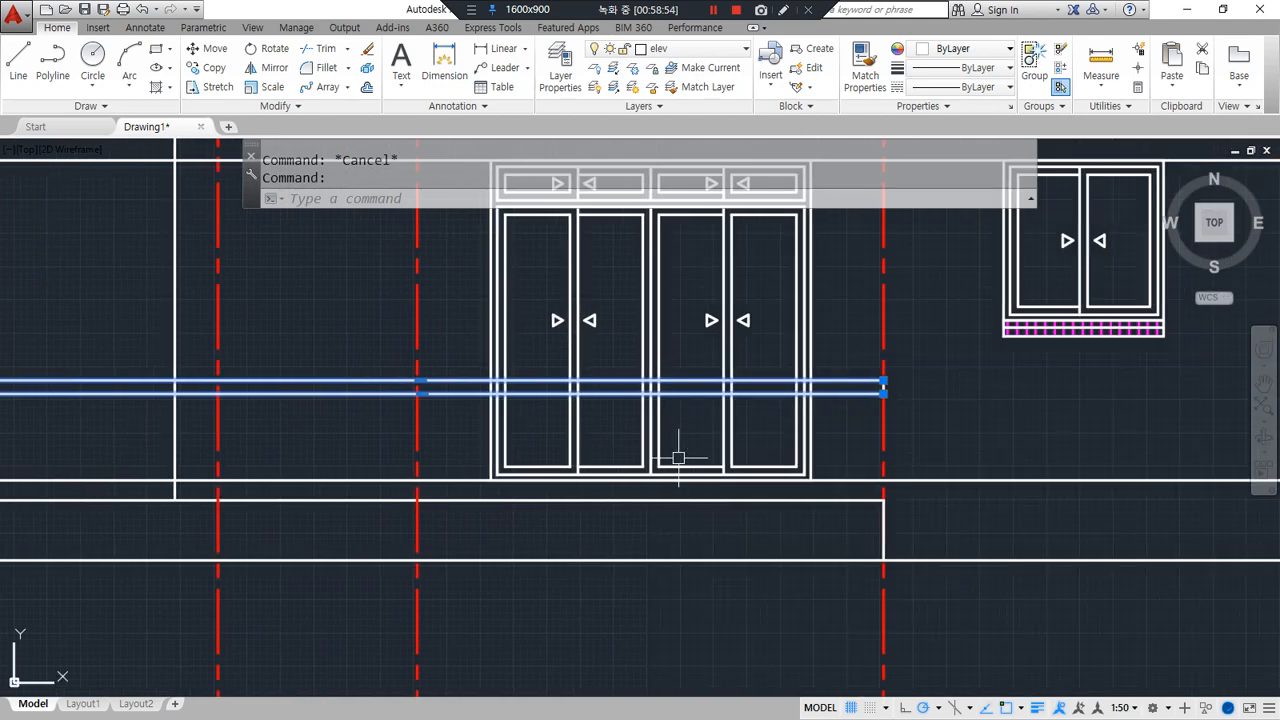
# Fillet the handrail outline with the vertical closing line at its right end, using radius 0, and check the joined outline
pyautogui.scroll(6, 832, 417)
pyautogui.moveTo(983, 374); pyautogui.dragTo(723, 436, button='middle')
pyautogui.press('Escape')
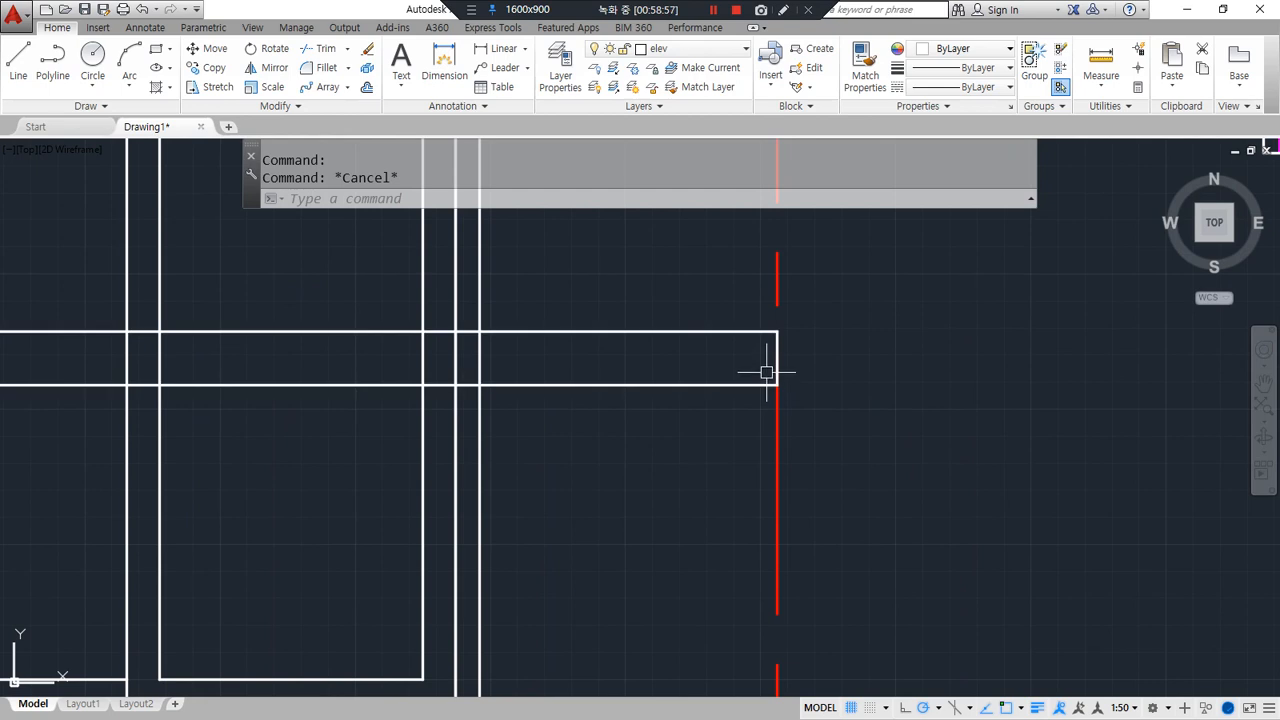
pyautogui.write('f')
pyautogui.press('Return')
pyautogui.click(772, 346)
pyautogui.click(772, 349)
pyautogui.press('Return')
pyautogui.press('Escape')
pyautogui.click(703, 385)
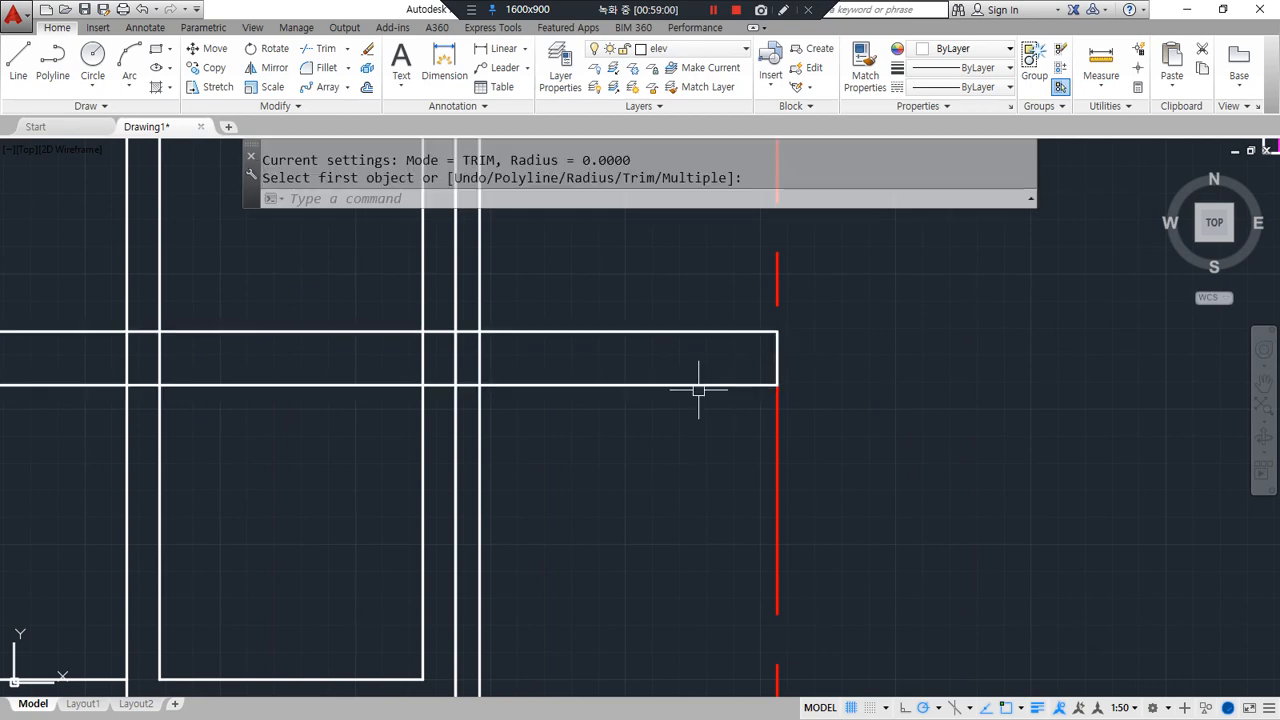
pyautogui.scroll(-4, 689, 458)
pyautogui.moveTo(508, 476); pyautogui.dragTo(871, 477, button='middle')
pyautogui.scroll(-2, 648, 463)
pyautogui.moveTo(430, 475); pyautogui.dragTo(634, 429, button='middle')
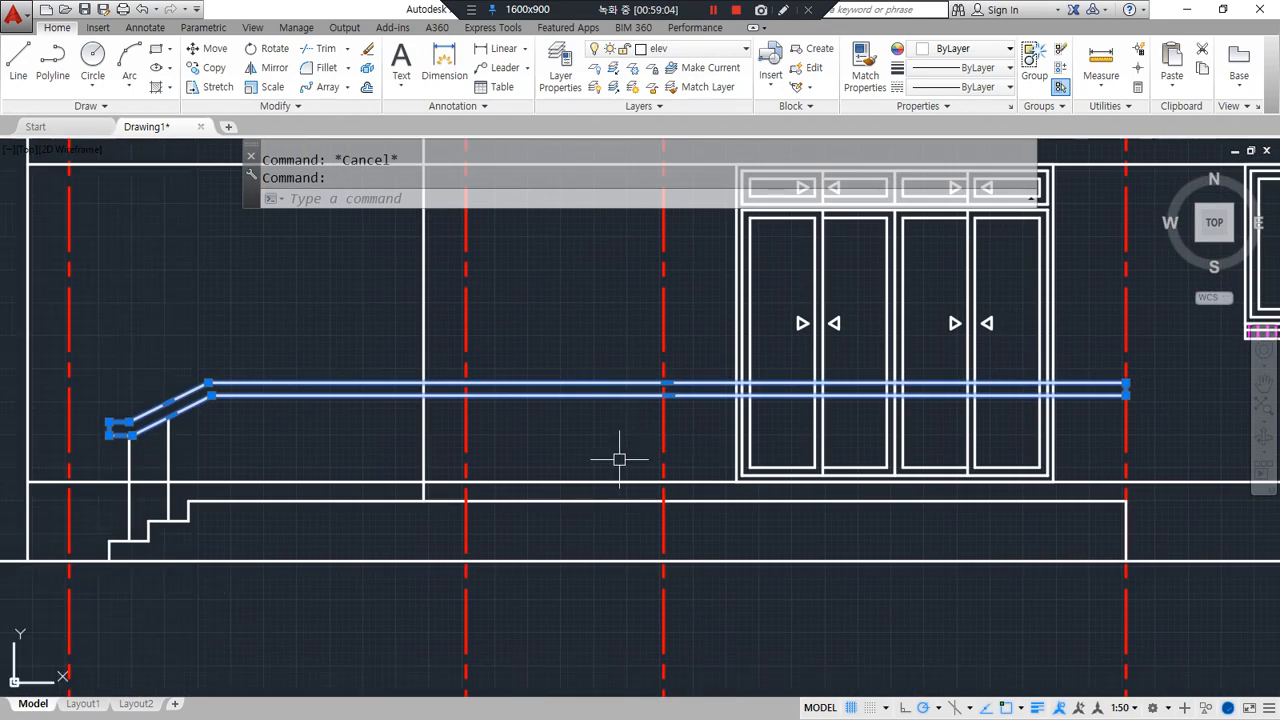
pyautogui.press('Escape')
# Try to create a wipeout from the handrail outline with the Polyline option
pyautogui.write('wi')
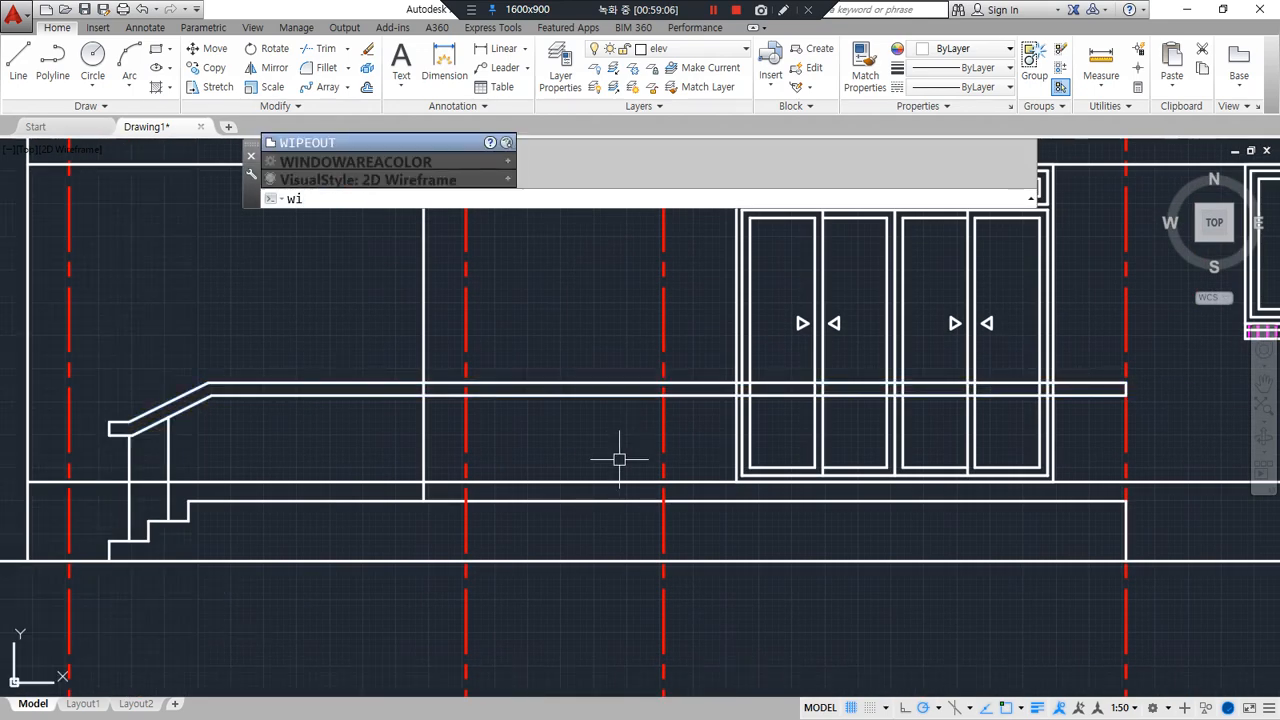
pyautogui.press('Return')
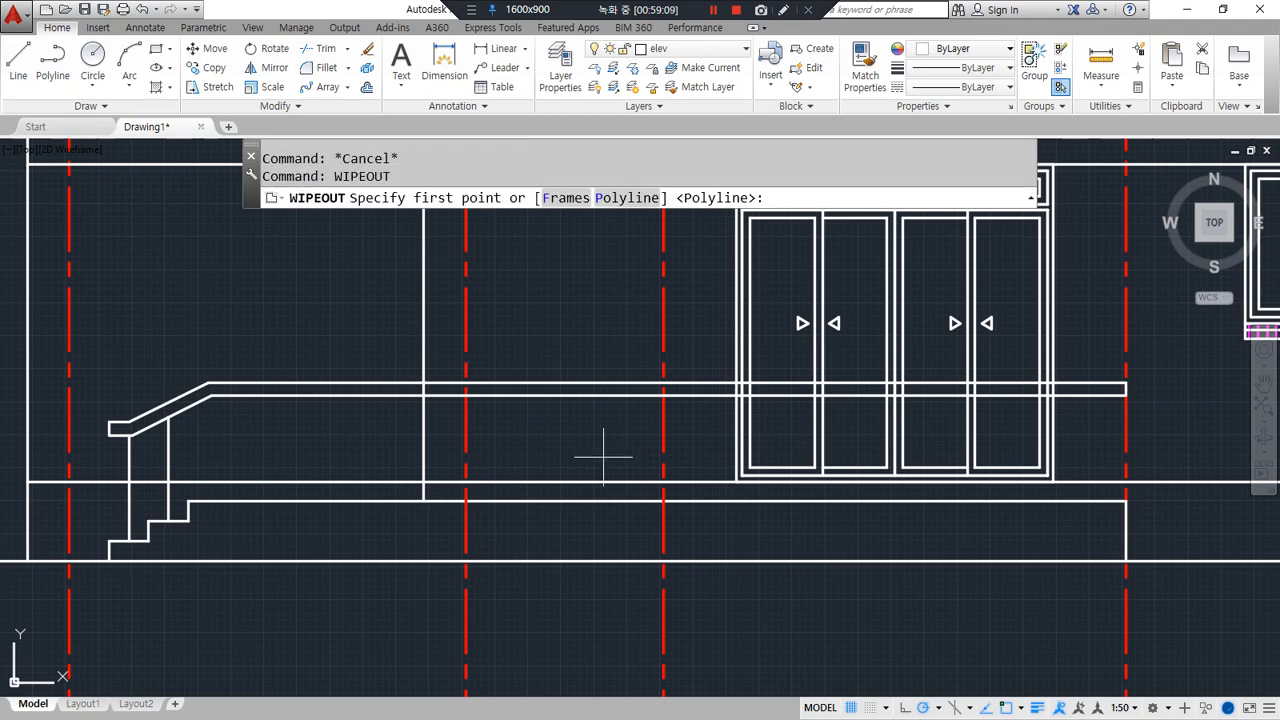
pyautogui.click(626, 198)
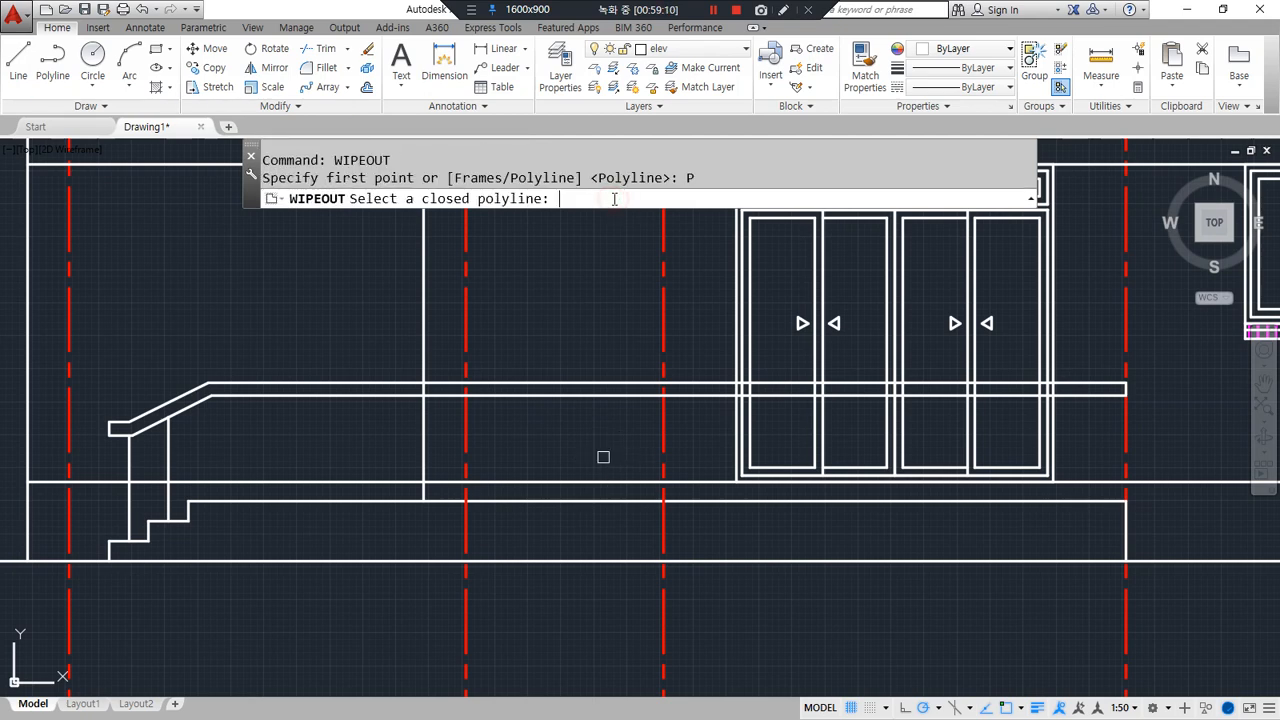
pyautogui.click(569, 376)
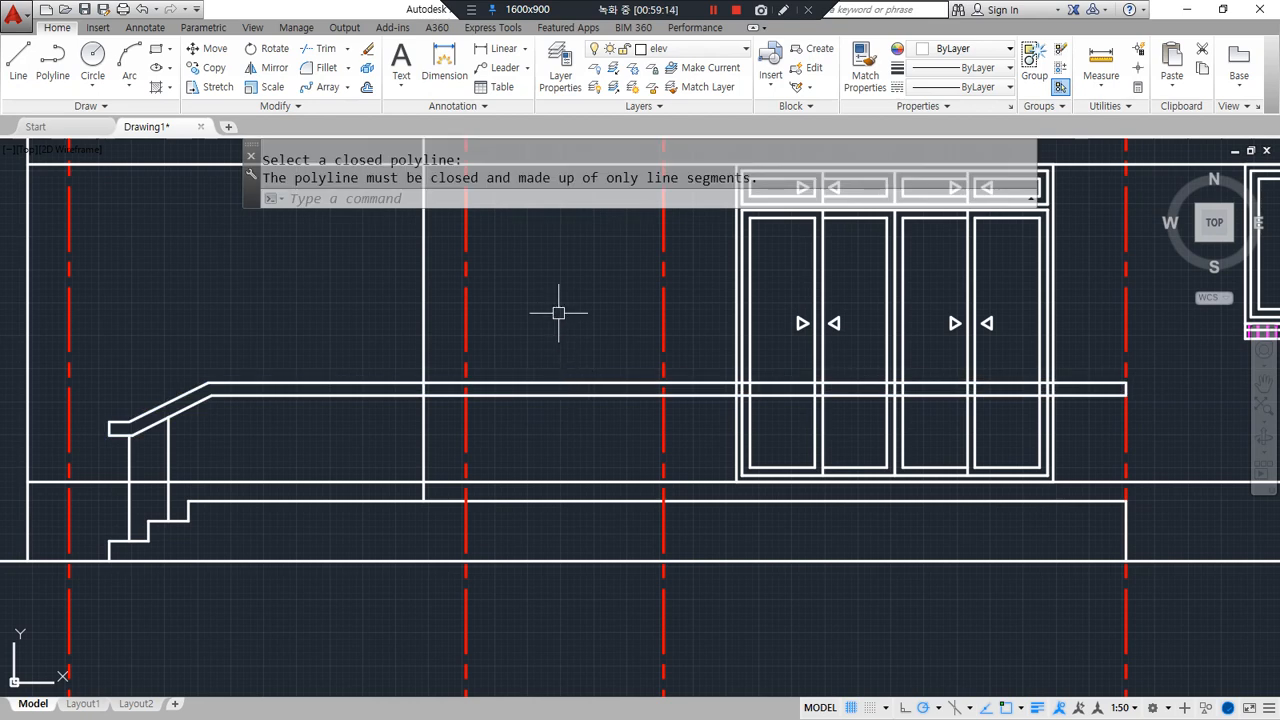
pyautogui.press('Return')
pyautogui.press('Escape')
# Close the handrail outline polyline with the Close option of PEDIT
pyautogui.write('p')
pyautogui.press('Return')
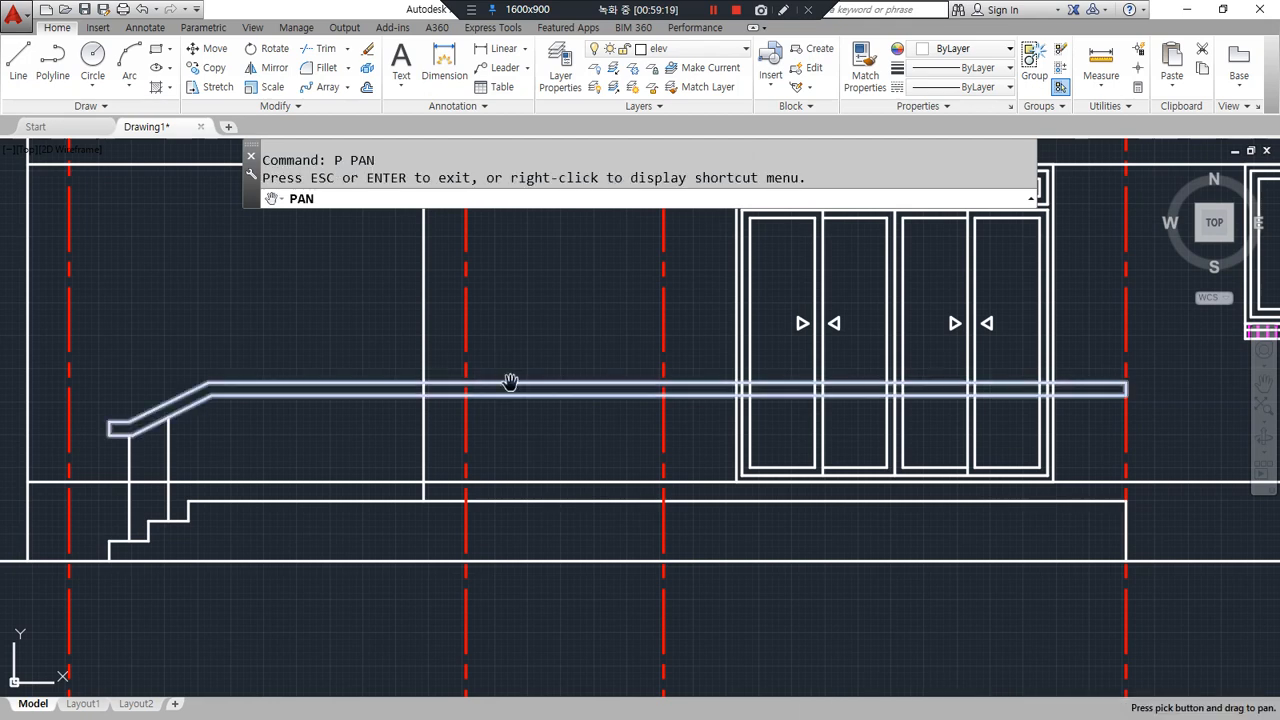
pyautogui.press('Escape')
pyautogui.write('pe')
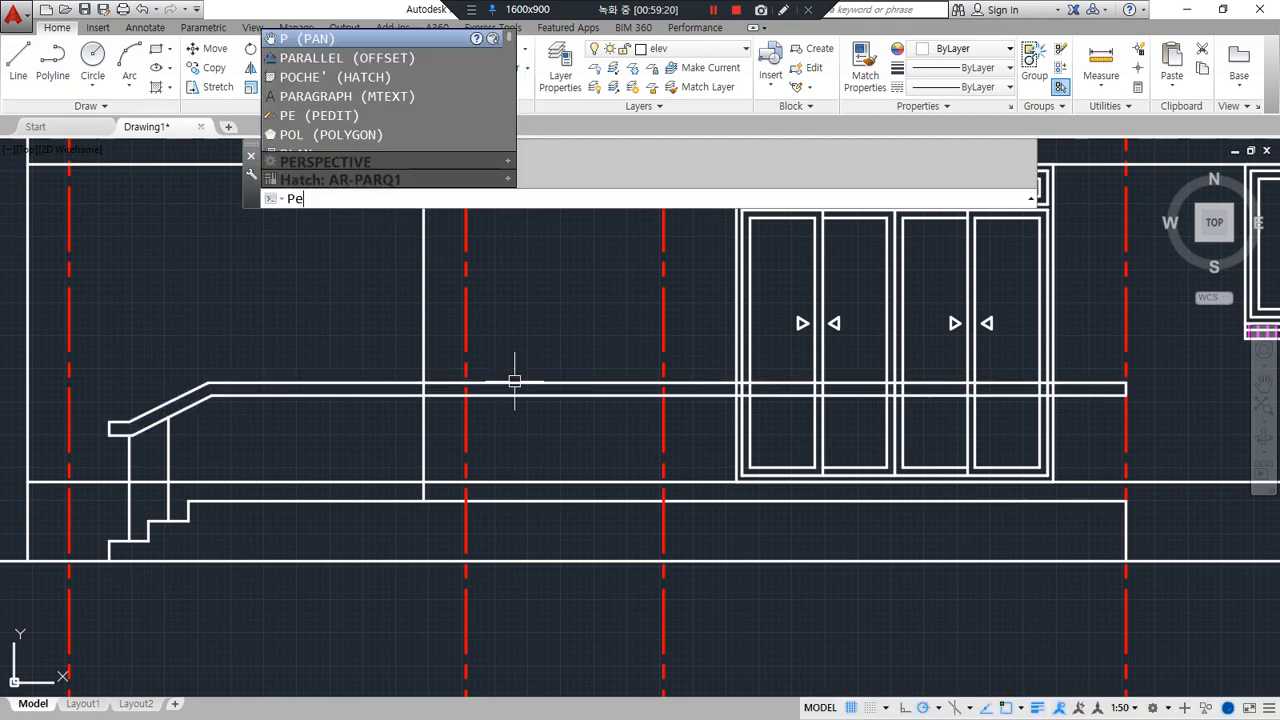
pyautogui.press('Return')
pyautogui.click(519, 381)
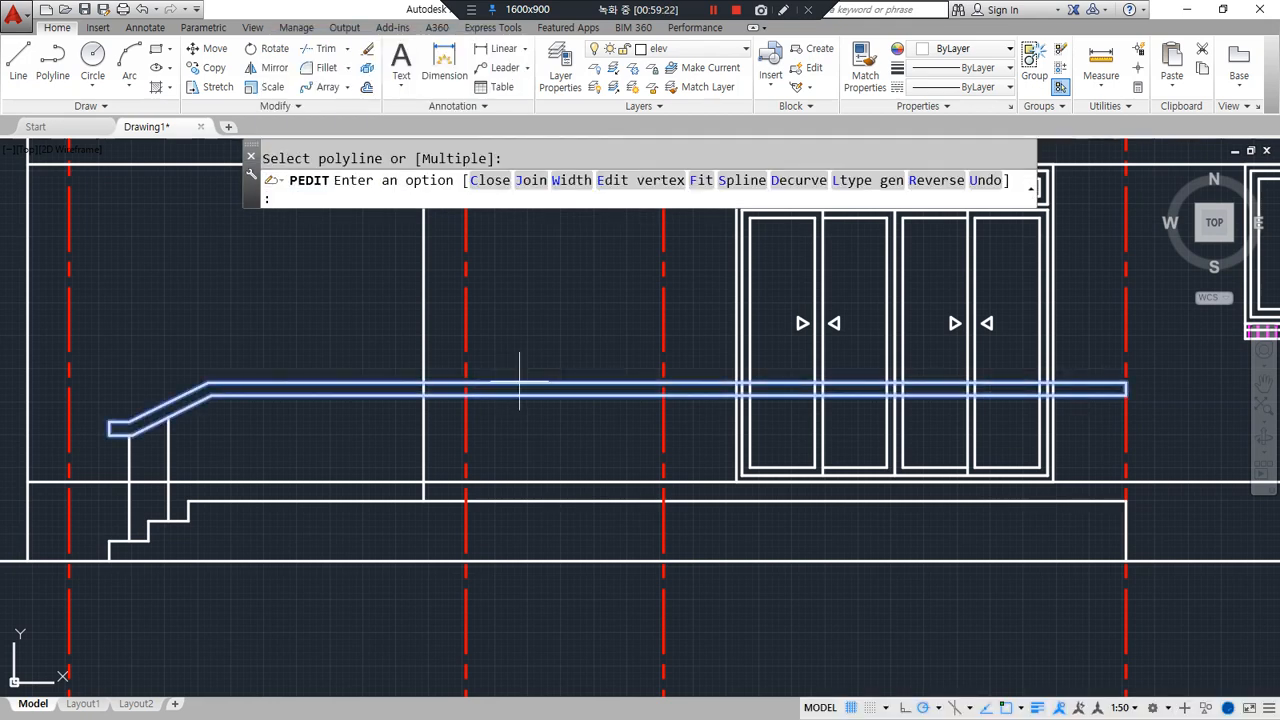
pyautogui.click(490, 180)
pyautogui.press('Return')
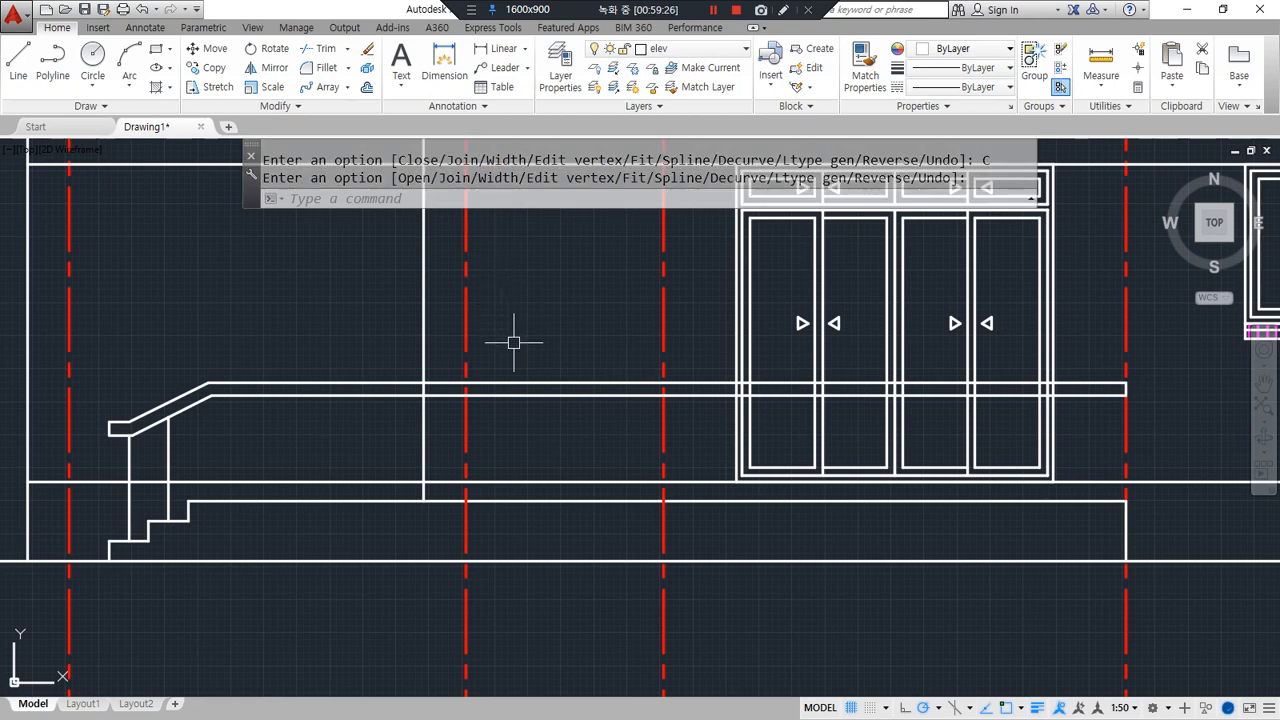
# Create a wipeout from the closed handrail polyline, keeping the polyline itself
pyautogui.write('wip')
pyautogui.press('Return')
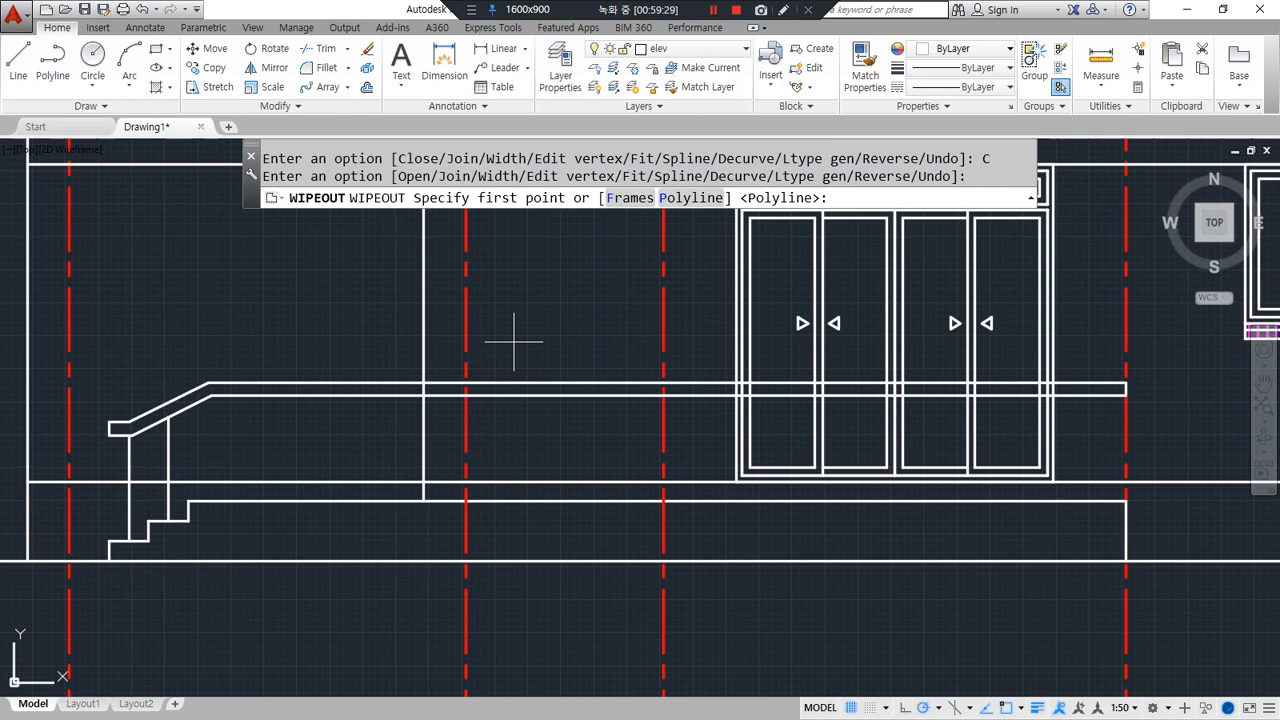
pyautogui.click(700, 199)
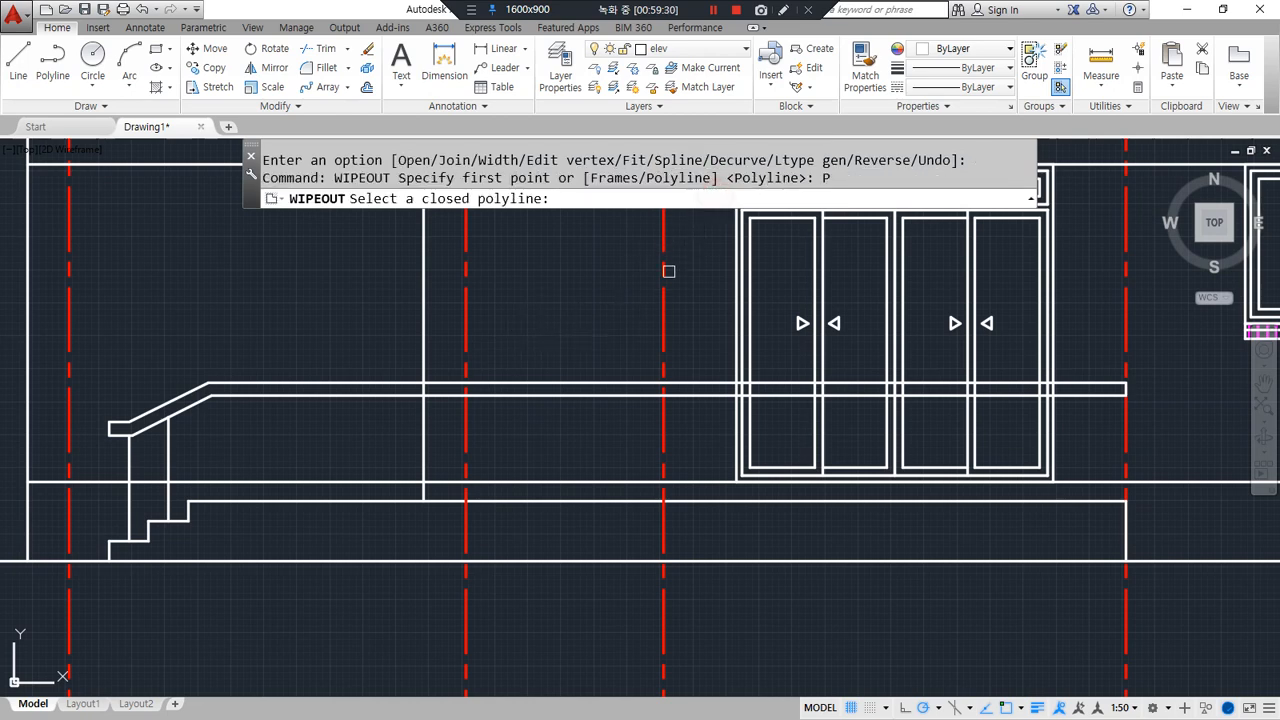
pyautogui.click(587, 382)
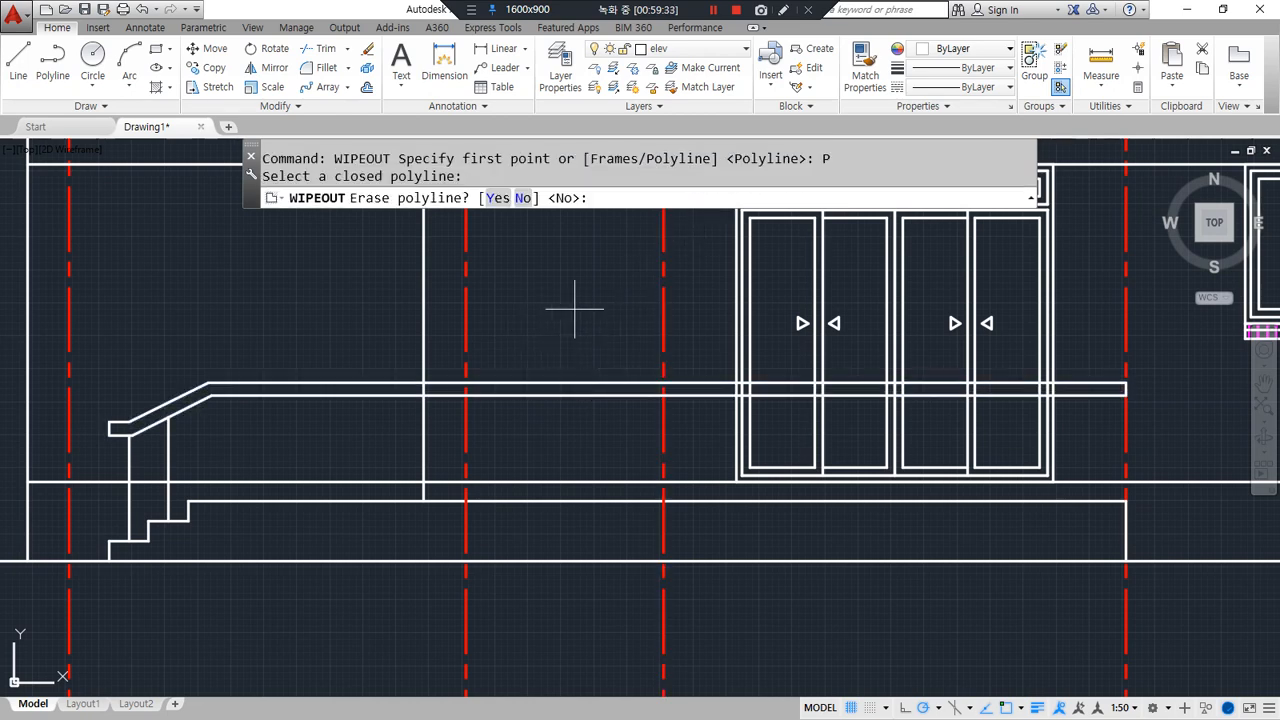
pyautogui.press('Return')
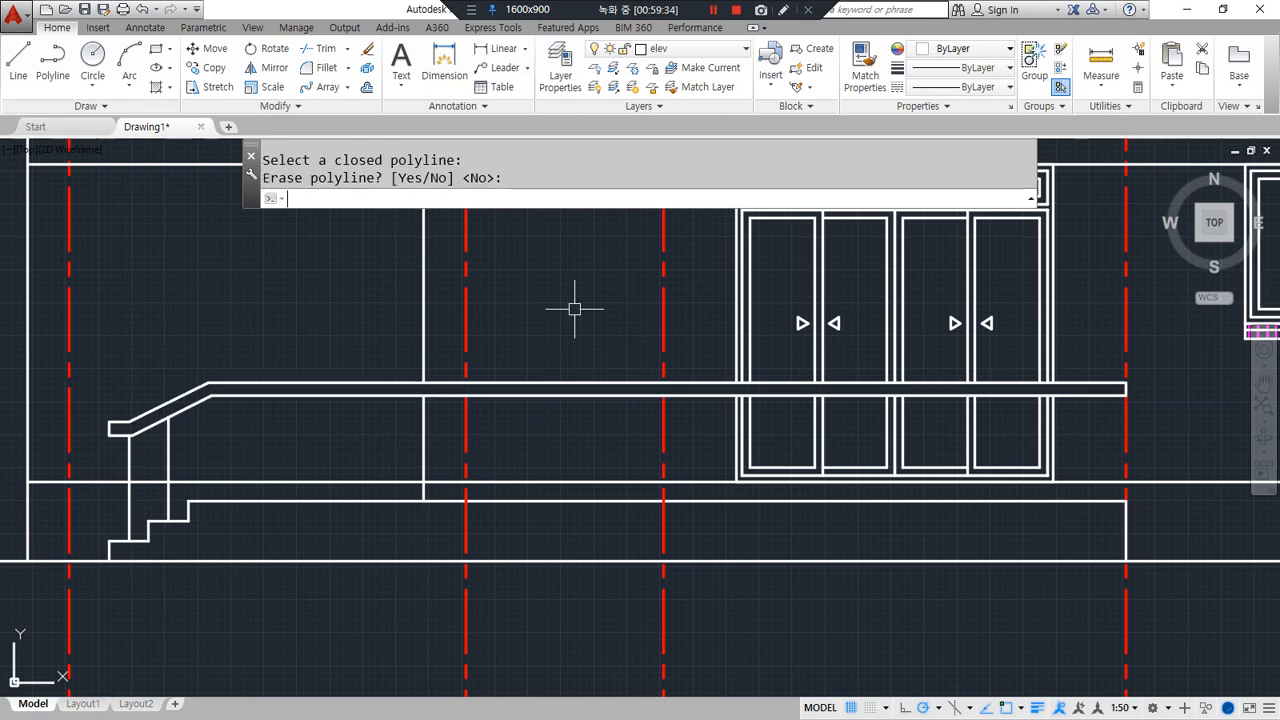
# Offset the closed handrail outline polyline 40 inward
pyautogui.scroll(3, 797, 422)
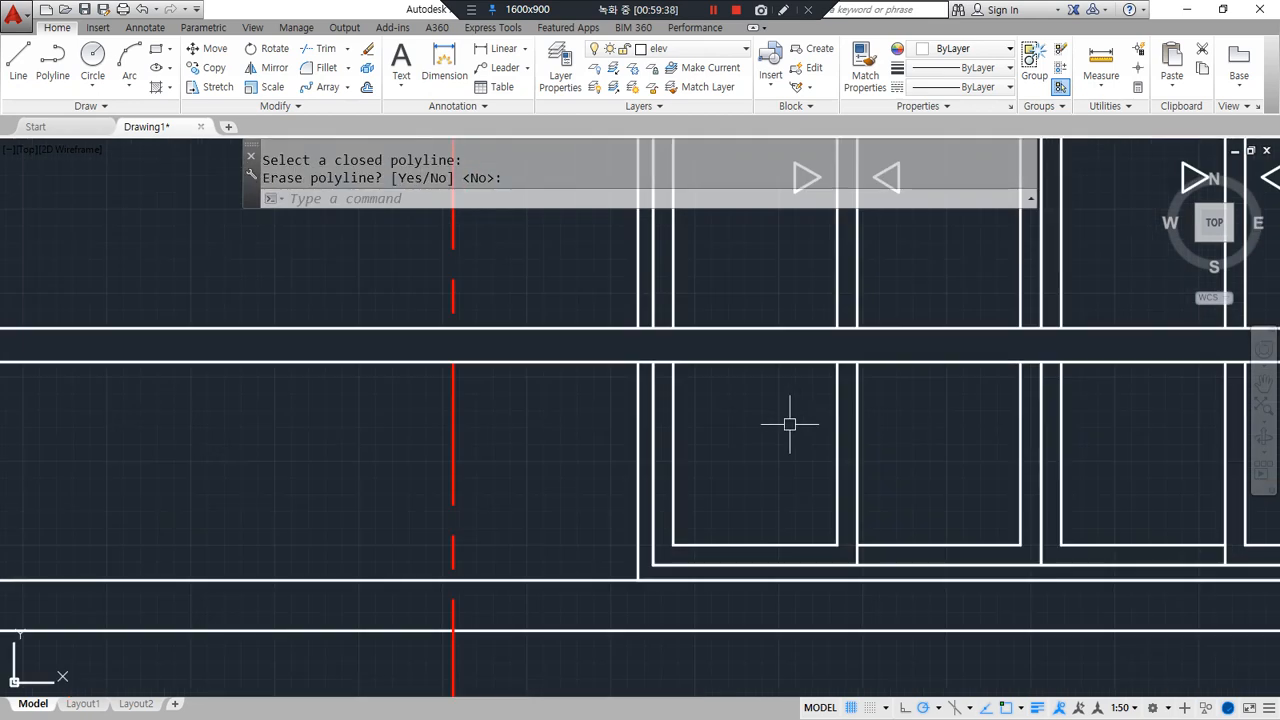
pyautogui.scroll(-2, 480, 281)
pyautogui.moveTo(347, 368); pyautogui.dragTo(943, 372, button='middle')
pyautogui.scroll(2, 252, 412)
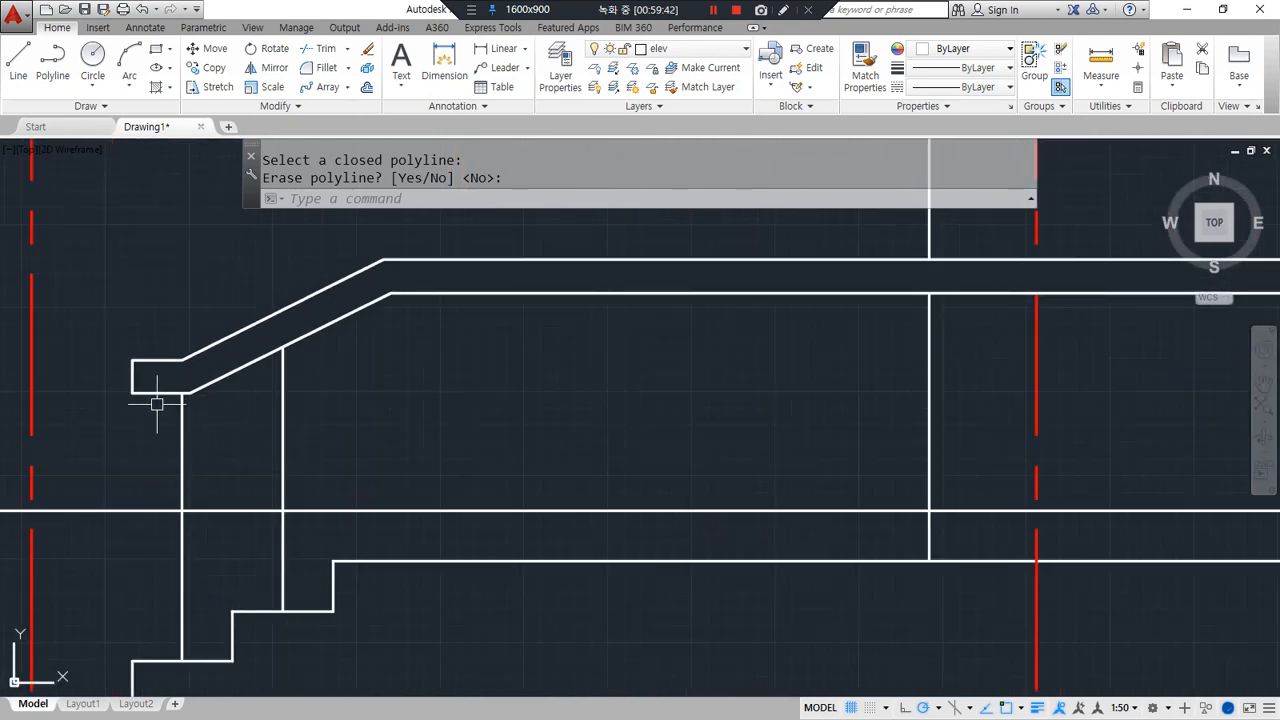
pyautogui.write('o')
pyautogui.press('Return')
pyautogui.write('40')
pyautogui.press('Return')
pyautogui.click(205, 346)
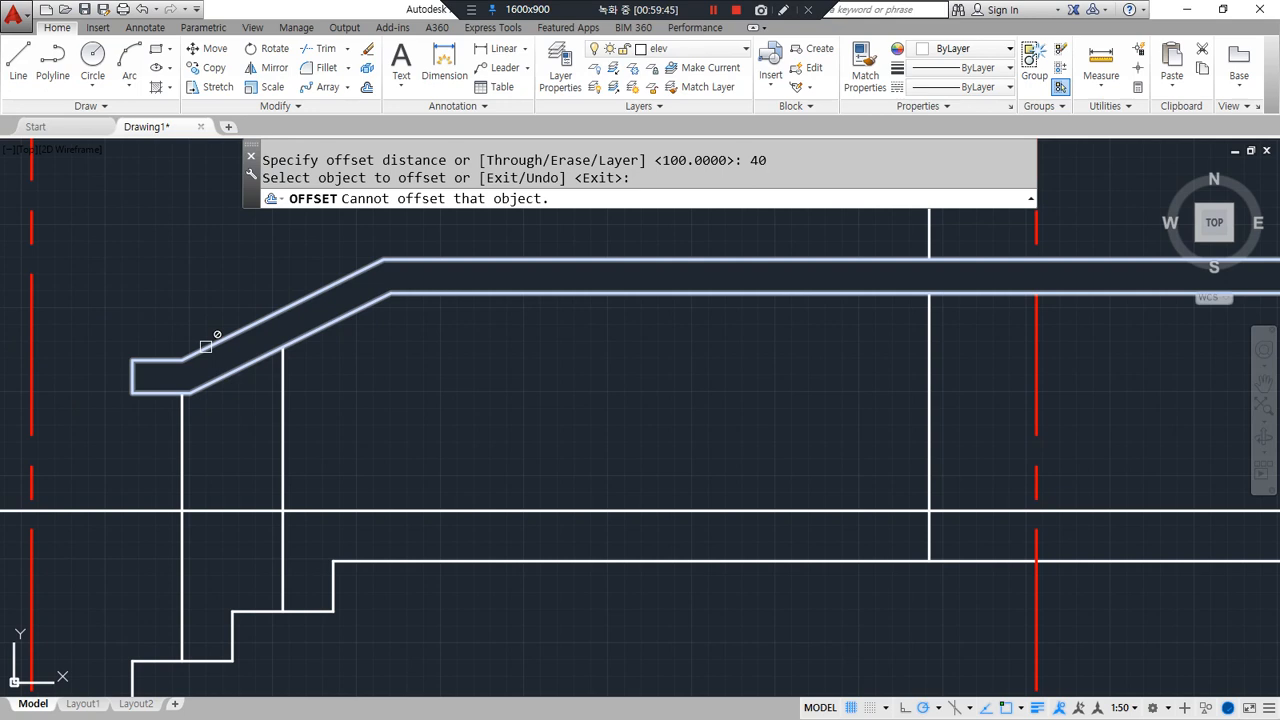
pyautogui.scroll(3, 180, 357)
pyautogui.click(150, 362)
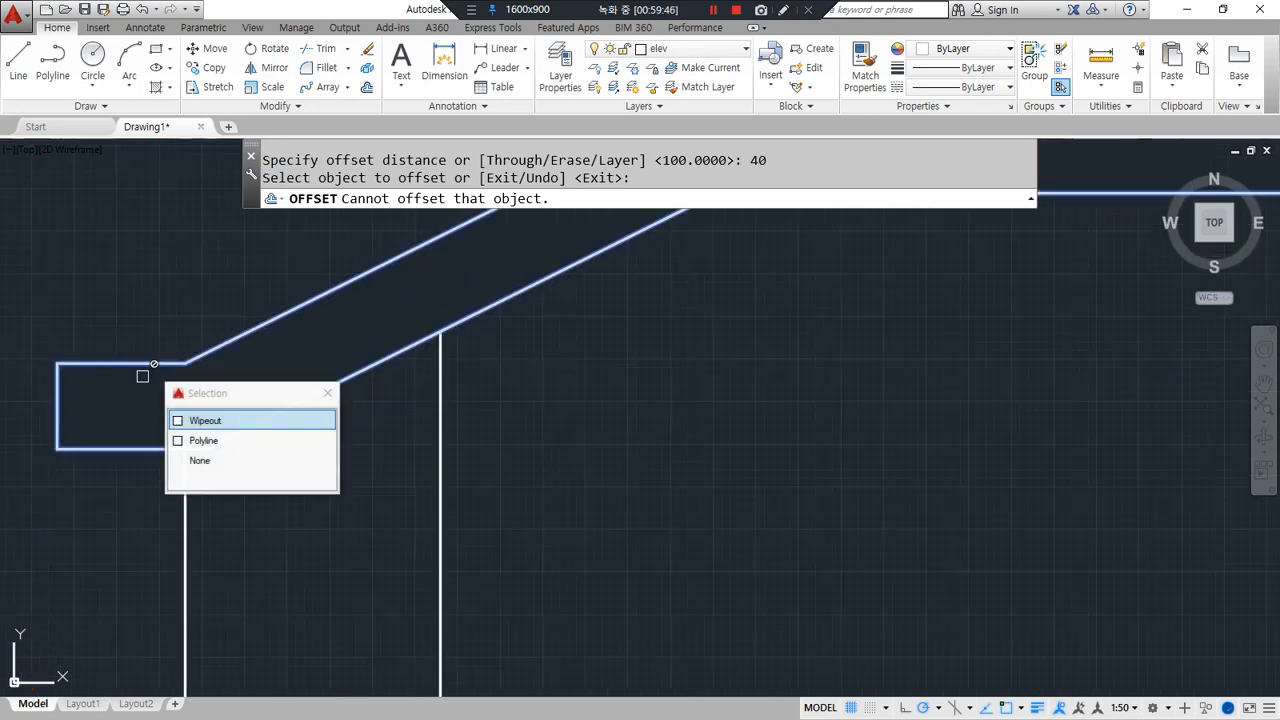
pyautogui.click(195, 441)
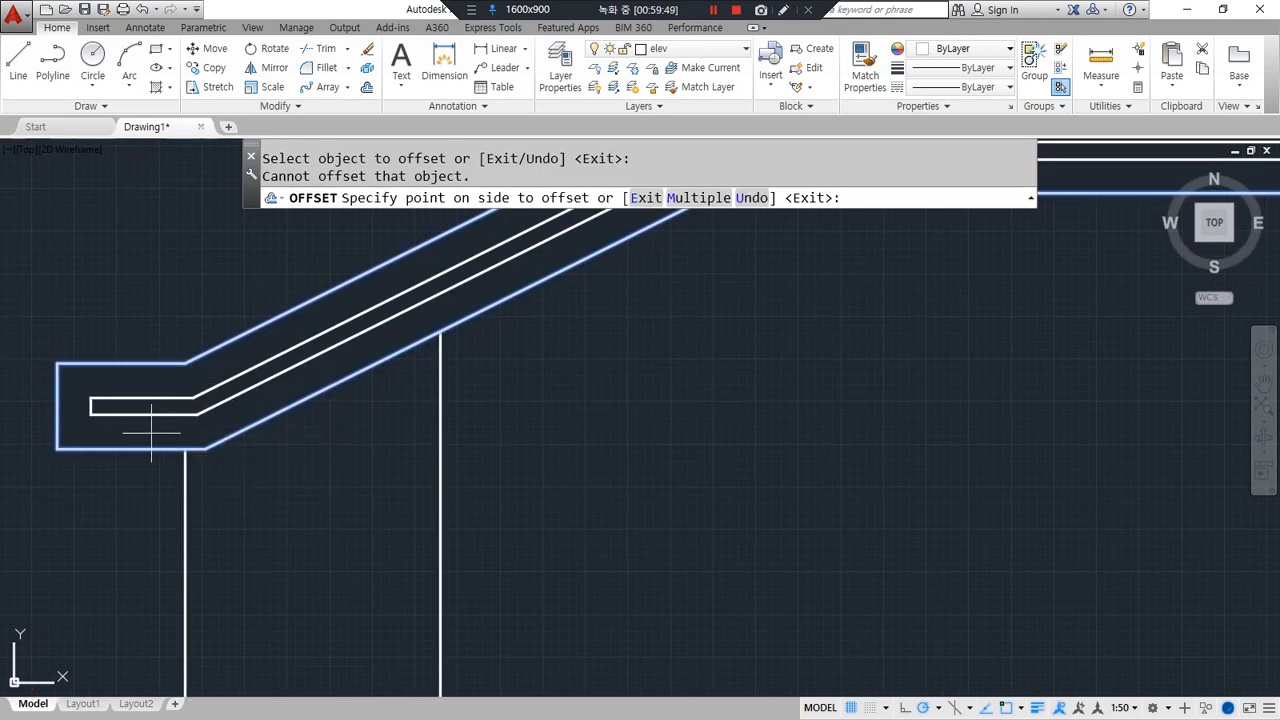
pyautogui.click(138, 428)
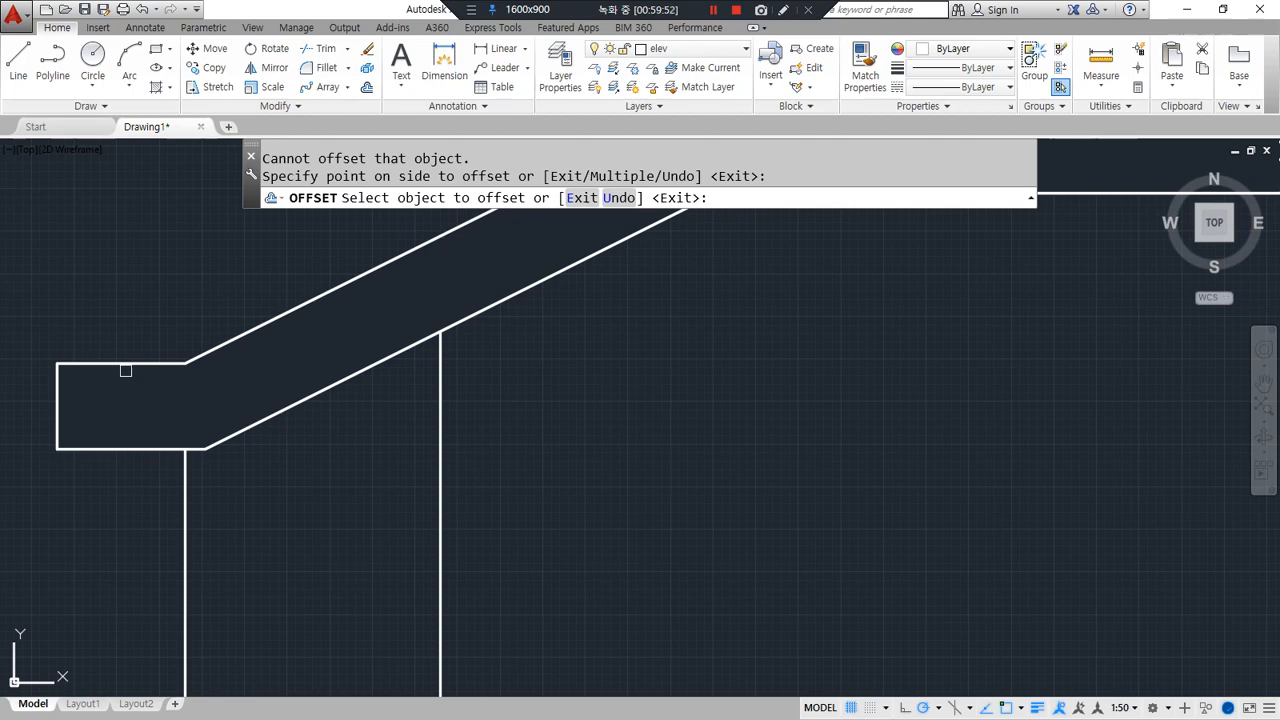
pyautogui.press('Return')
# Bring the inner offset polyline to the front of the wipeout
pyautogui.click(155, 397)
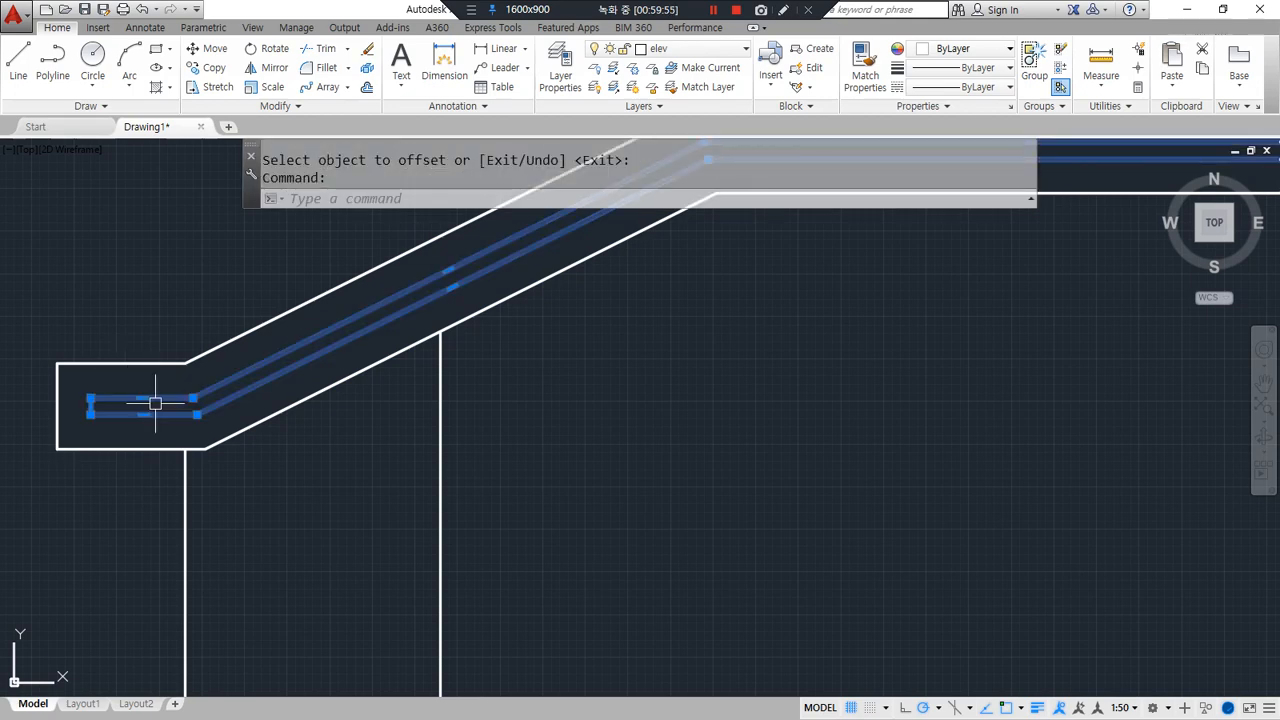
pyautogui.rightClick(156, 401)
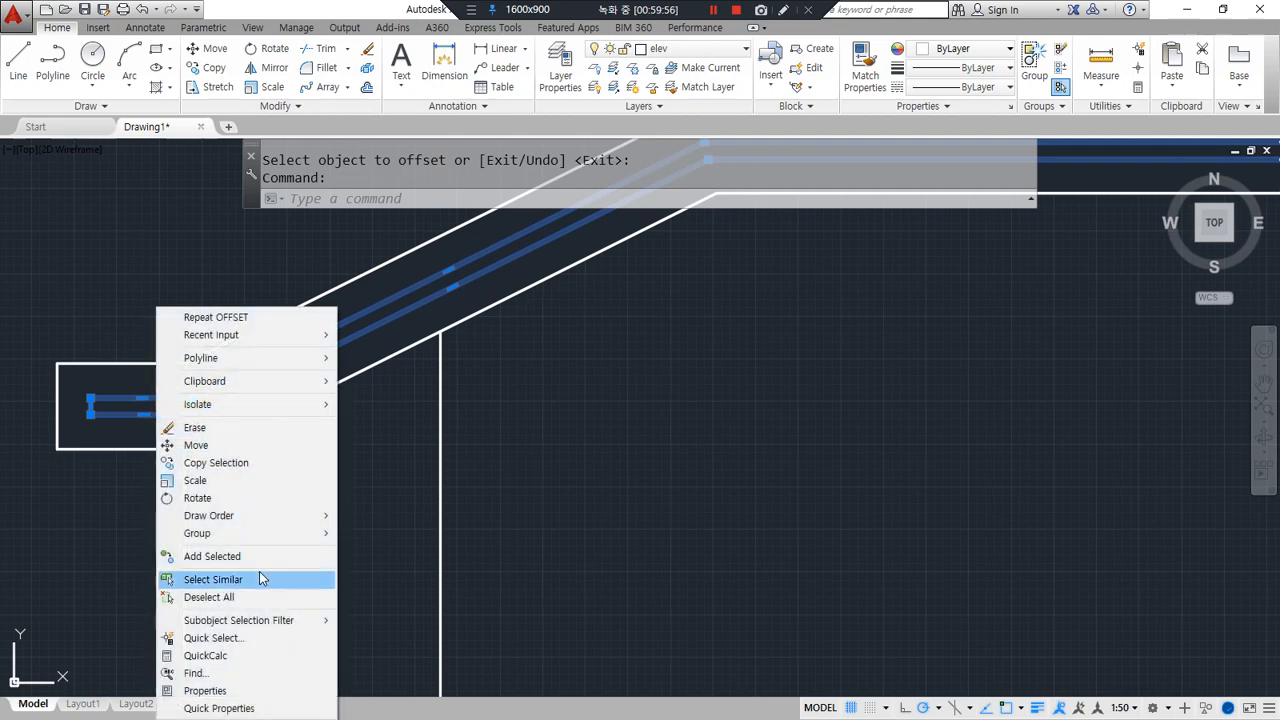
pyautogui.moveTo(275, 515)
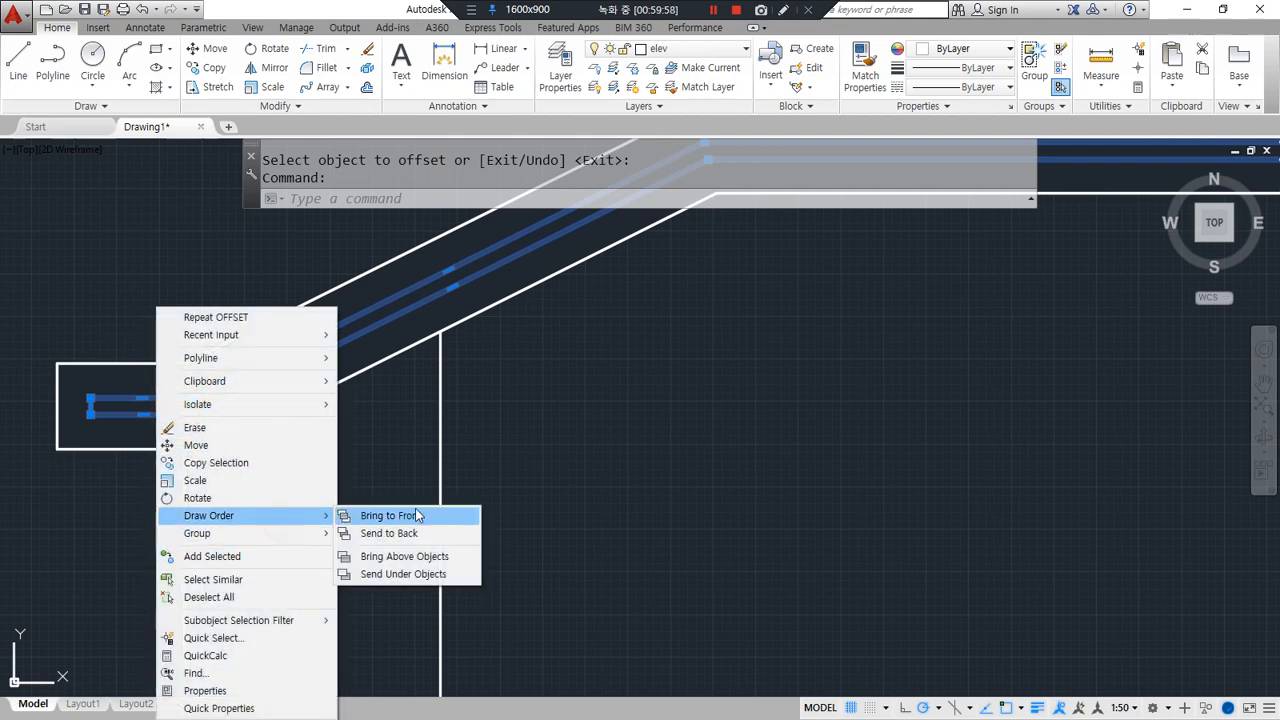
pyautogui.click(437, 519)
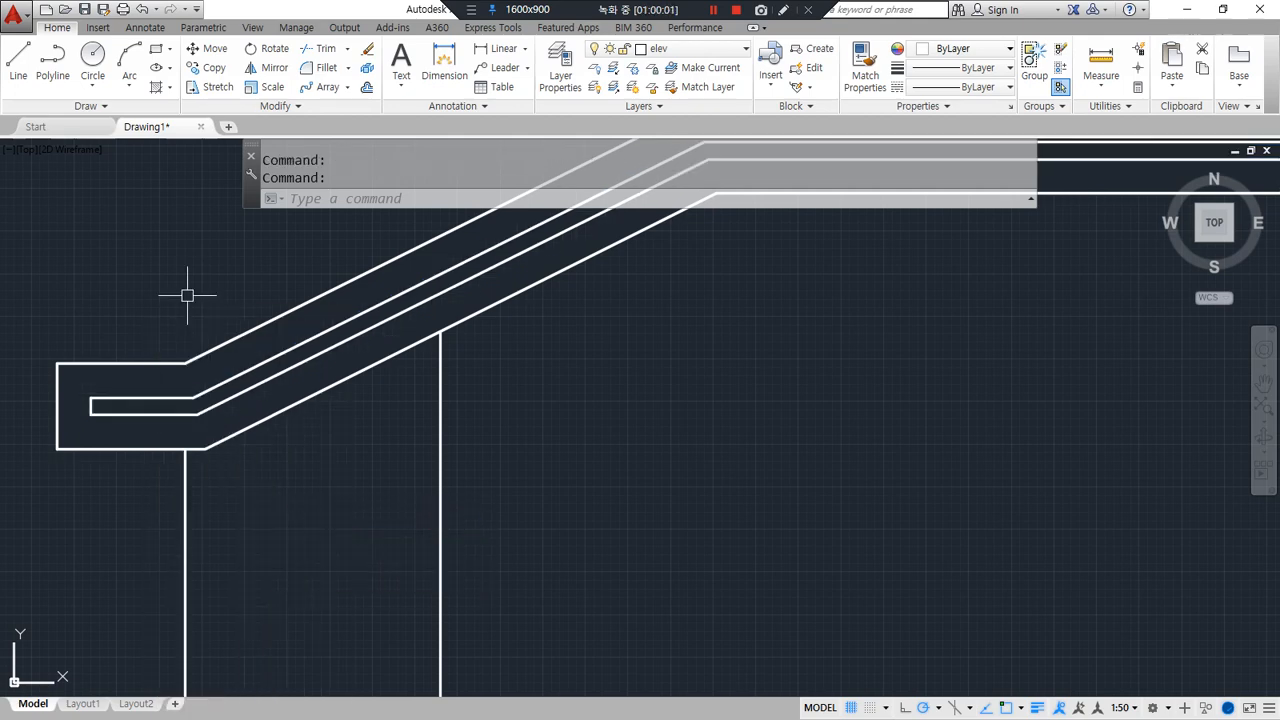
# Explode the inner handrail polyline and erase its short vertical segment at the stair end
pyautogui.click(134, 415)
pyautogui.write('x')
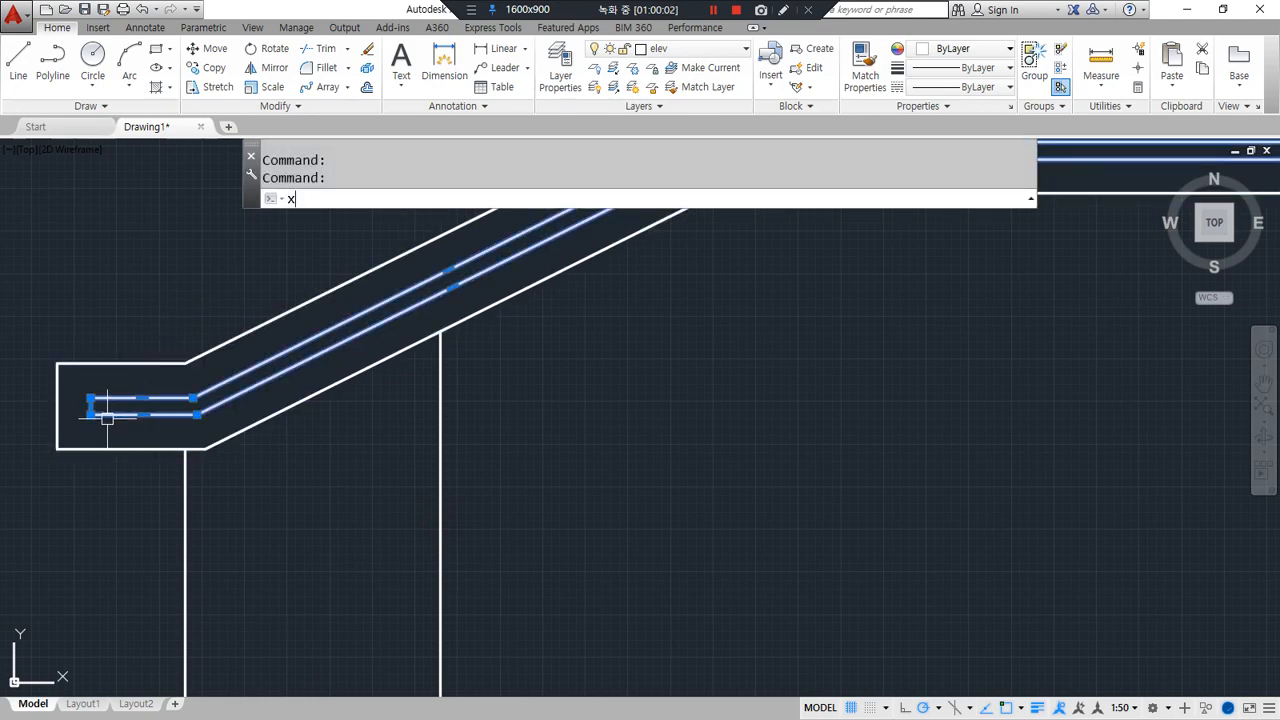
pyautogui.press('Return')
pyautogui.scroll(2, 84, 415)
pyautogui.write('e')
pyautogui.press('Return')
pyautogui.click(96, 400)
pyautogui.press('Return')
# Extend the two inner handrail lines to the handrail's vertical end line on the stair side
pyautogui.write('ex')
pyautogui.press('Return')
pyautogui.press('Return')
pyautogui.click(114, 388)
pyautogui.click(106, 414)
pyautogui.press('Return')
pyautogui.click(152, 414)
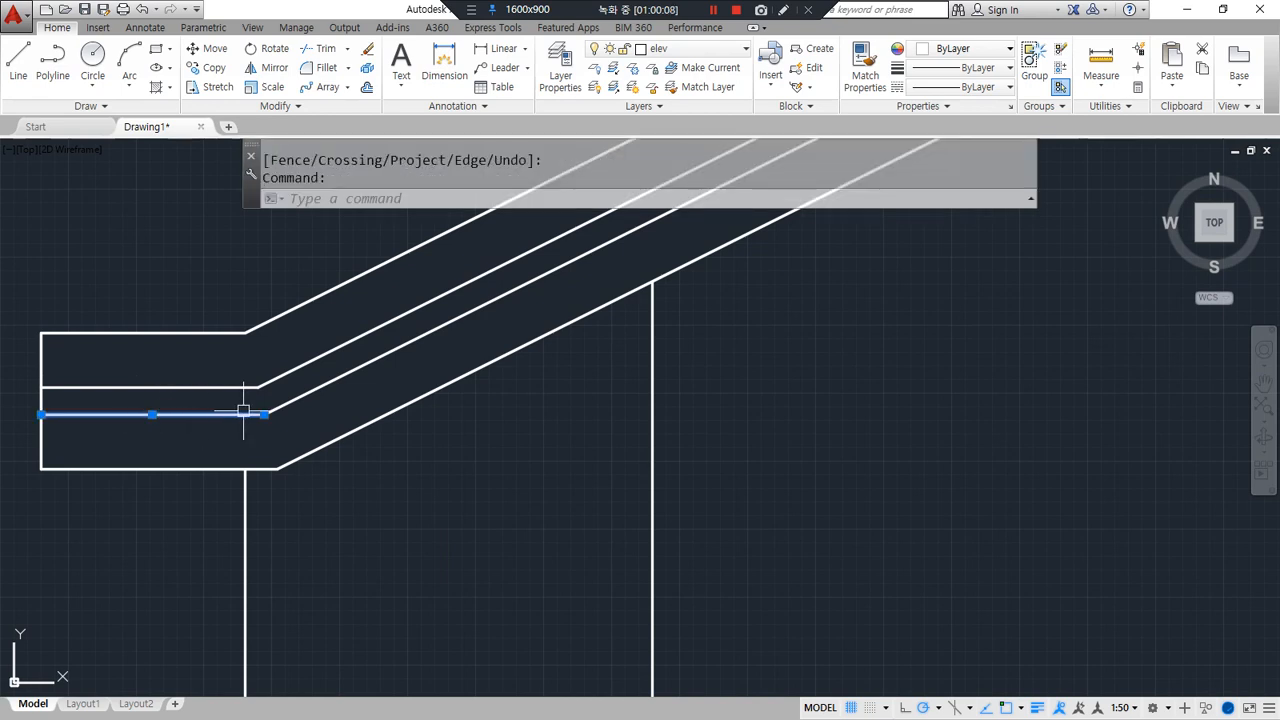
# Undo the extended lines, the erased end segment, the explode and the draw order change of the inner handrail polyline
pyautogui.press('Escape')
pyautogui.hotkey('ctrl', 'z')
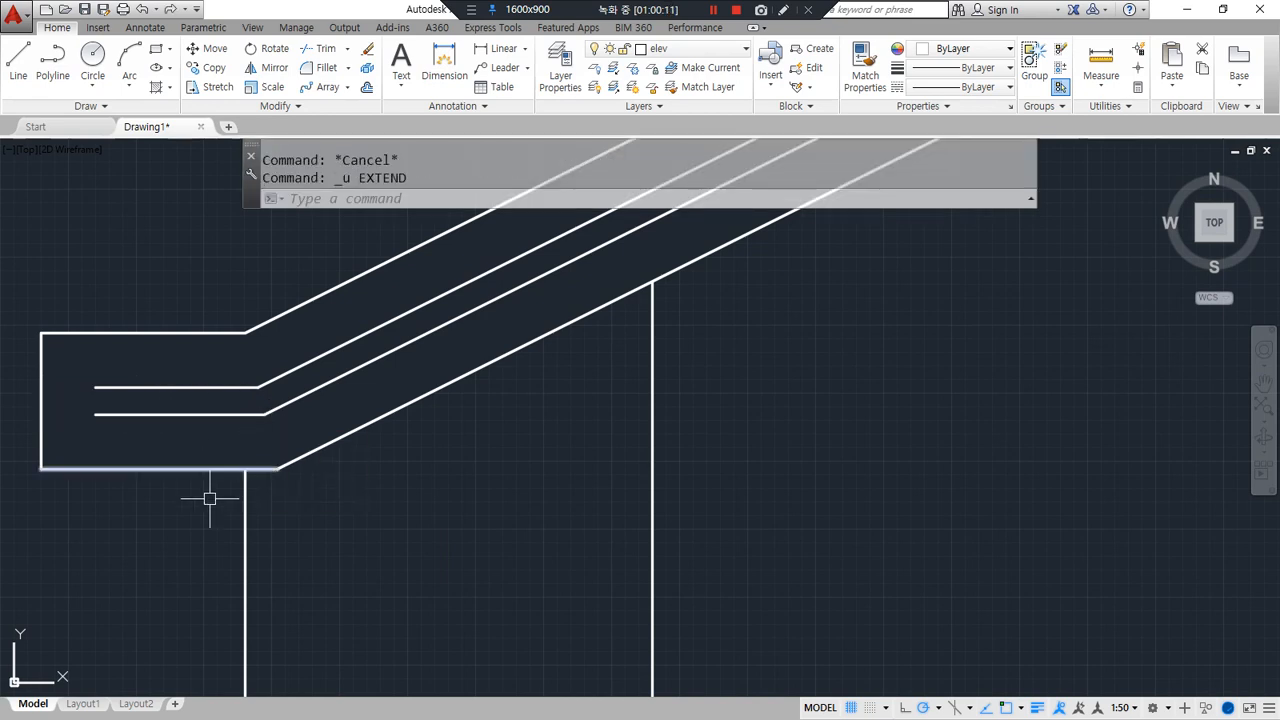
pyautogui.hotkey('ctrl', 'z')
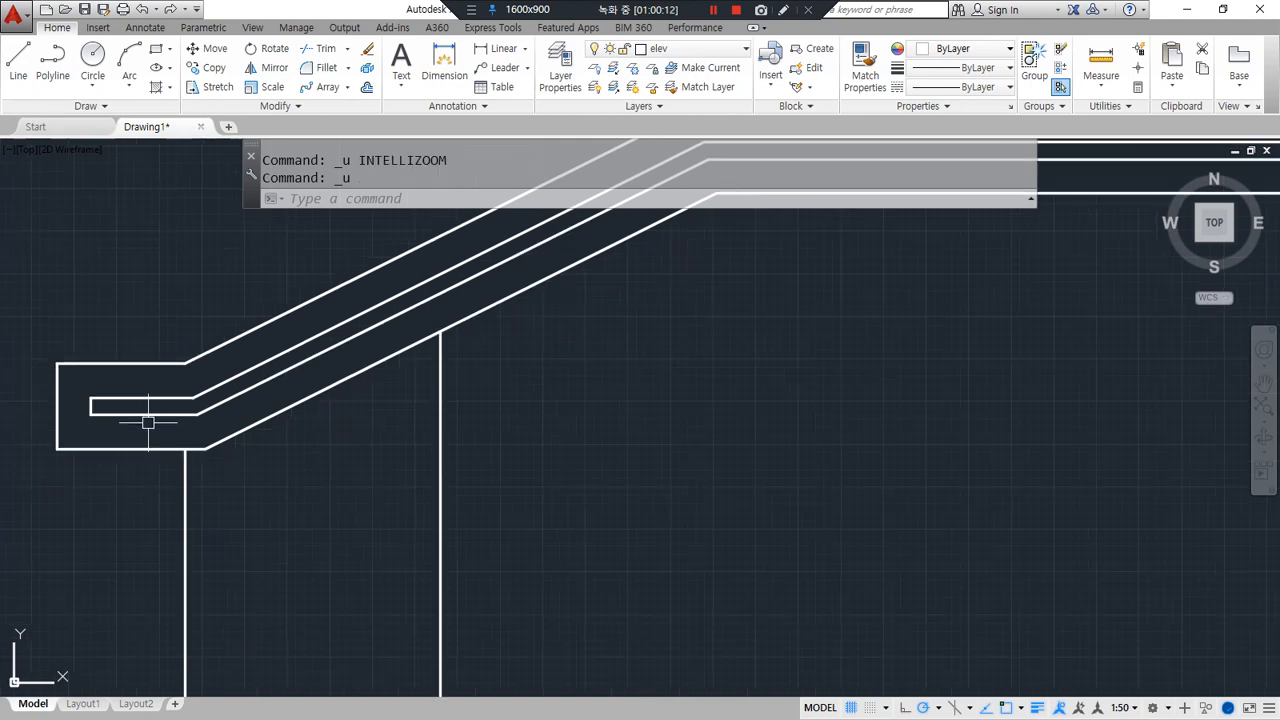
pyautogui.hotkey('ctrl', 'z')
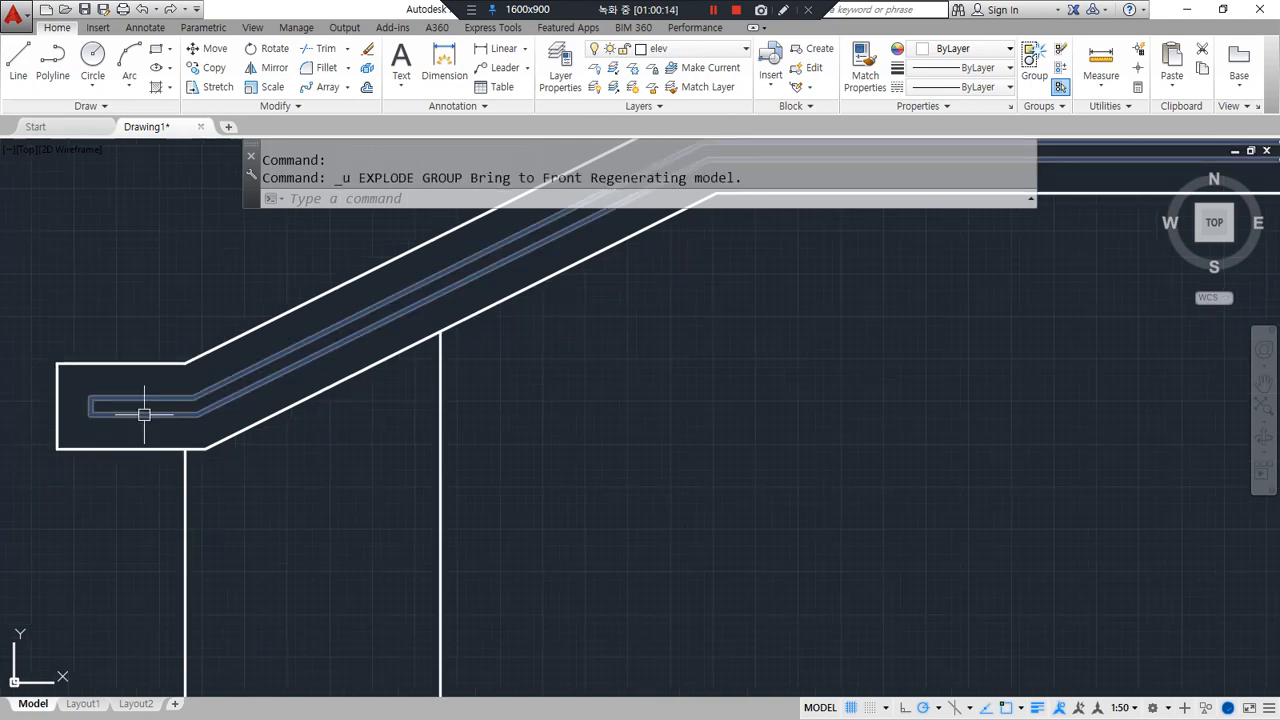
# Set the draw order of the restored inner handrail polyline to Bring to Front
pyautogui.click(143, 414)
pyautogui.moveTo(144, 414)
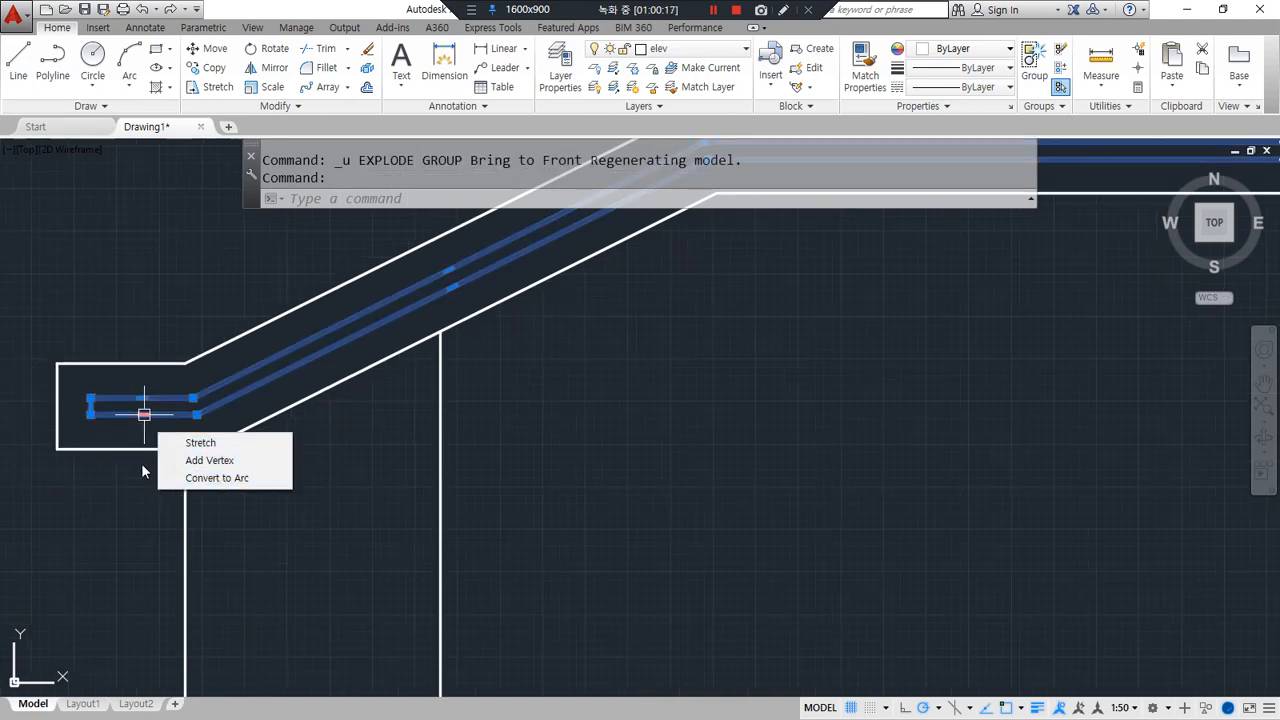
pyautogui.press('Escape')
pyautogui.click(126, 413)
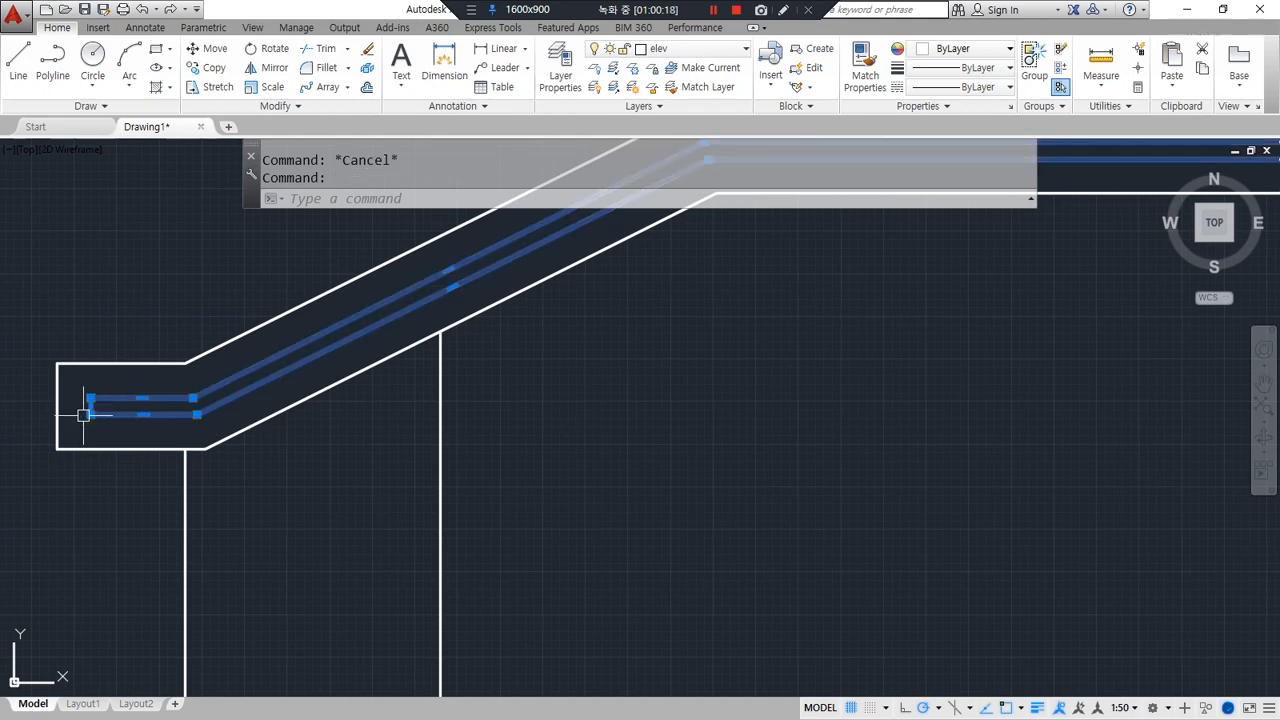
pyautogui.rightClick(90, 414)
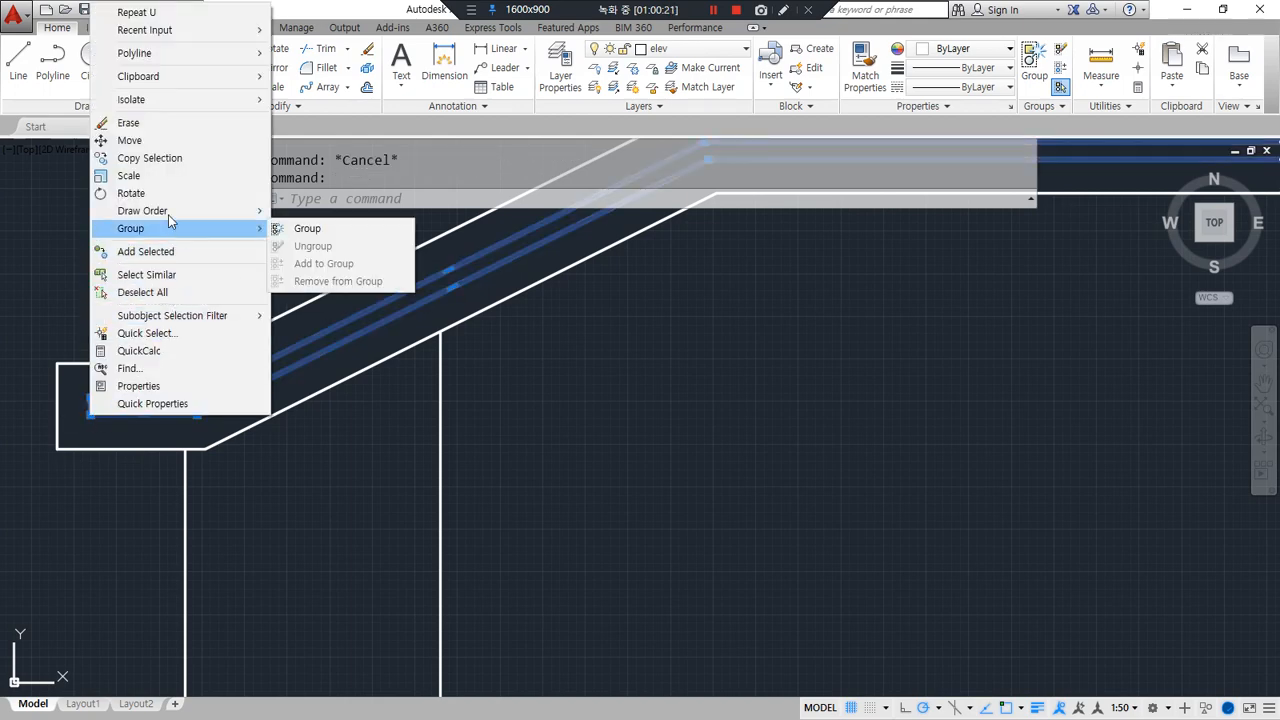
pyautogui.moveTo(167, 218)
pyautogui.click(354, 215)
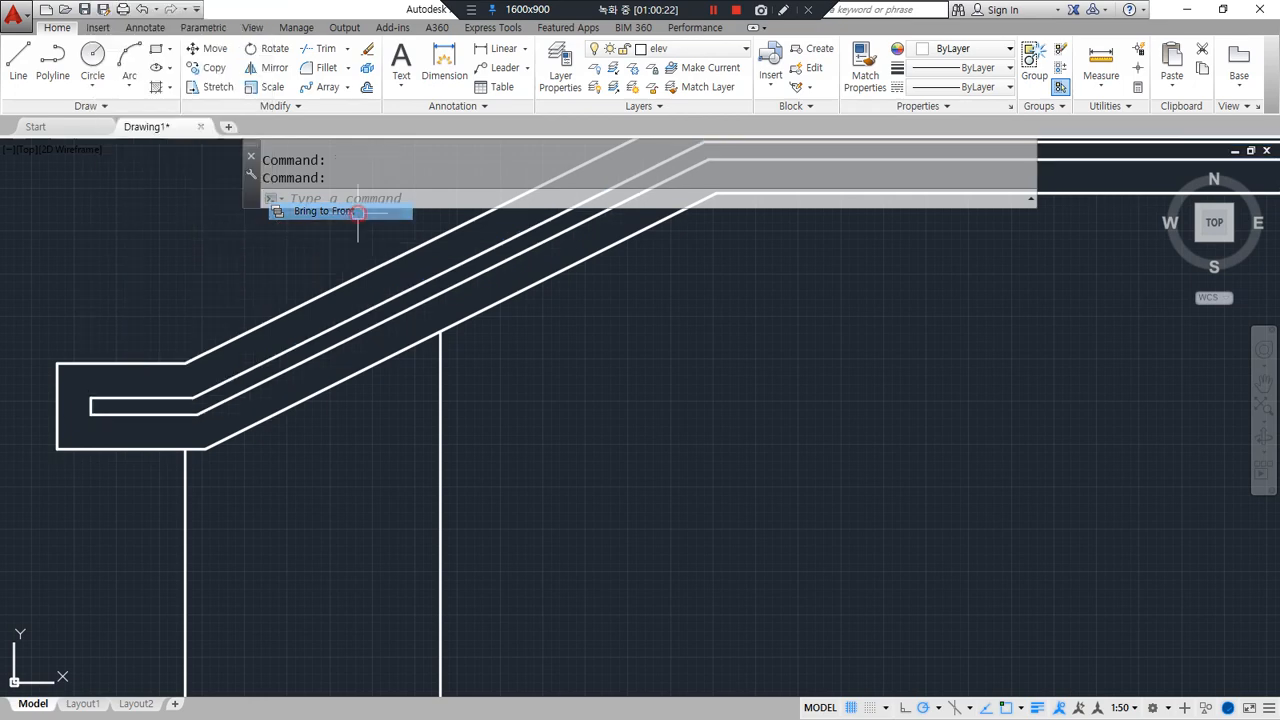
pyautogui.press('Escape')
# Stretch the stair-side end of the inner polyline out to the handrail's outer end line
pyautogui.scroll(4, 67, 394)
pyautogui.click(136, 432)
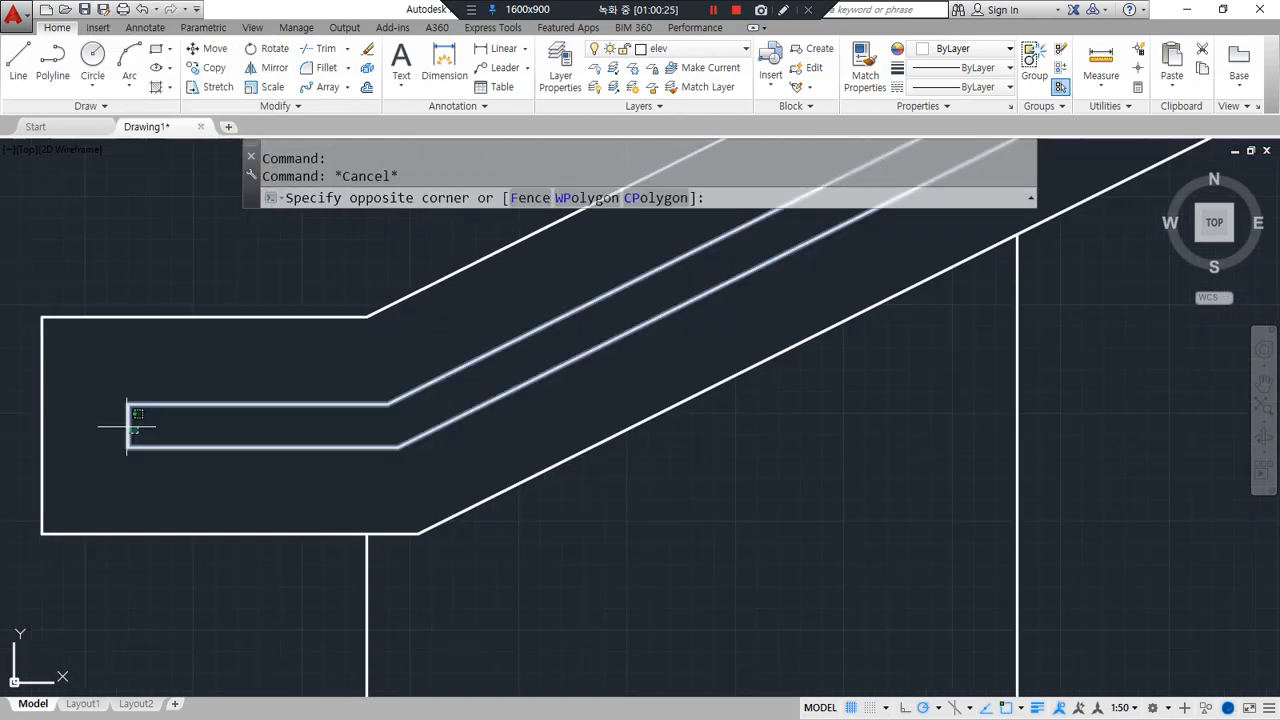
pyautogui.click(128, 426)
pyautogui.click(128, 426)
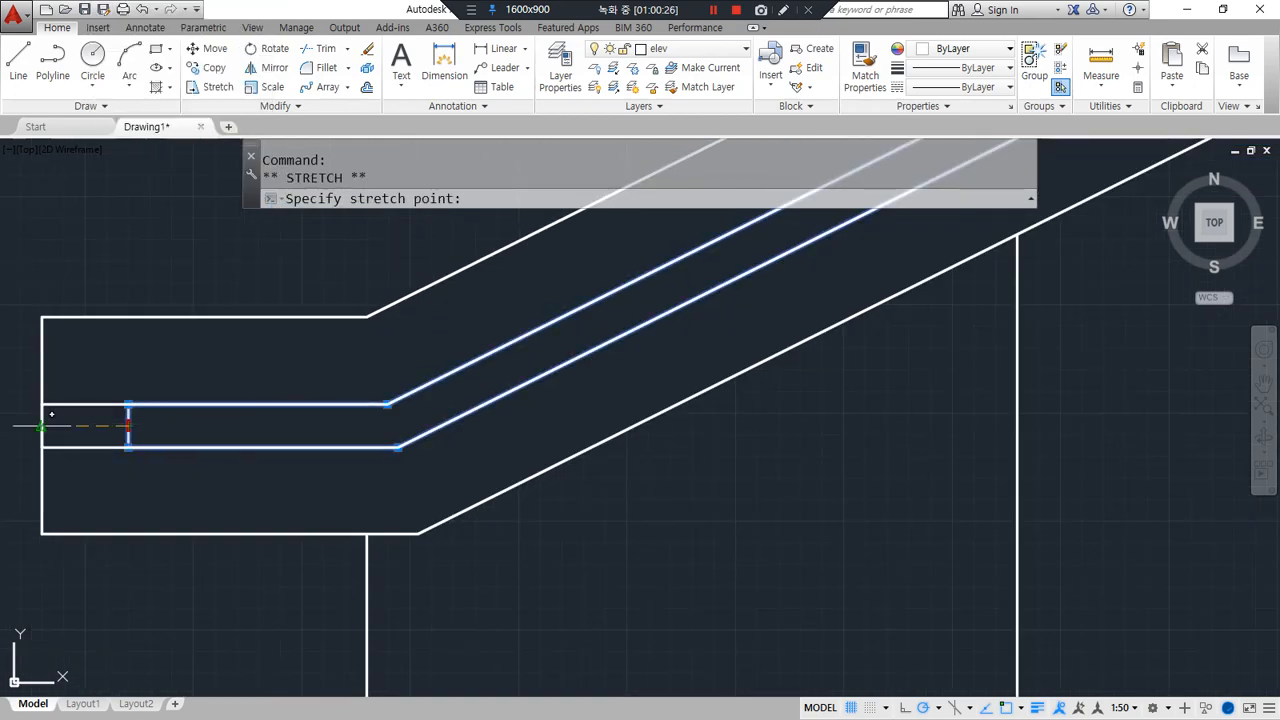
pyautogui.click(42, 426)
# Stretch the opposite end segment of the inner polyline out to the handrail's right end line
pyautogui.scroll(-5, 190, 438)
pyautogui.moveTo(775, 389); pyautogui.dragTo(110, 426, button='middle')
pyautogui.moveTo(865, 362); pyautogui.dragTo(42, 390, button='middle')
pyautogui.moveTo(838, 389); pyautogui.dragTo(25, 392, button='middle')
pyautogui.moveTo(940, 361); pyautogui.dragTo(95, 366, button='middle')
pyautogui.scroll(9, 960, 350)
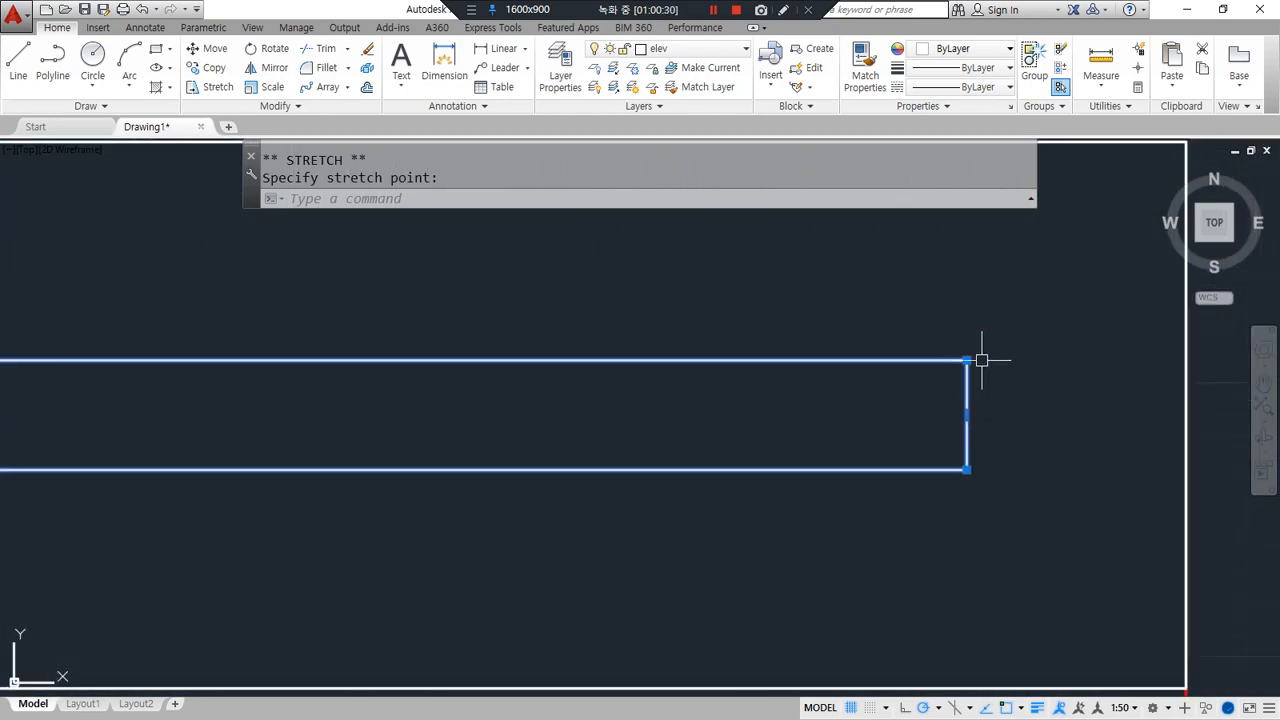
pyautogui.click(966, 415)
pyautogui.click(1186, 415)
# Assign the inner handrail polyline to the hat layer and clear the selection
pyautogui.click(690, 49)
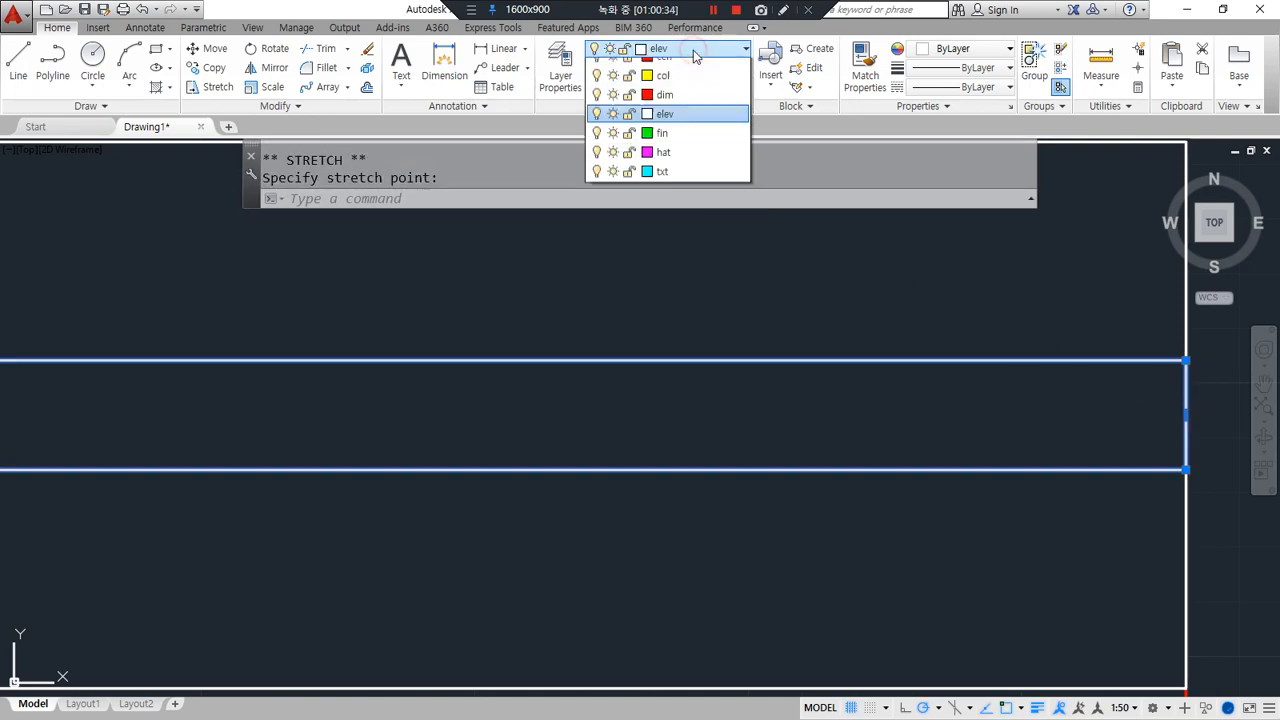
pyautogui.click(679, 185)
pyautogui.press('Escape')
pyautogui.press('Escape')
# Examine along the handrail how it masks the door frame lines behind it
pyautogui.scroll(-9, 677, 470)
pyautogui.moveTo(242, 499); pyautogui.dragTo(554, 397, button='middle')
pyautogui.scroll(-4, 554, 397)
pyautogui.moveTo(214, 446); pyautogui.dragTo(903, 372, button='middle')
pyautogui.moveTo(420, 408); pyautogui.dragTo(28, 426, button='middle')
pyautogui.scroll(2, 103, 349)
pyautogui.moveTo(103, 349); pyautogui.dragTo(350, 411, button='middle')
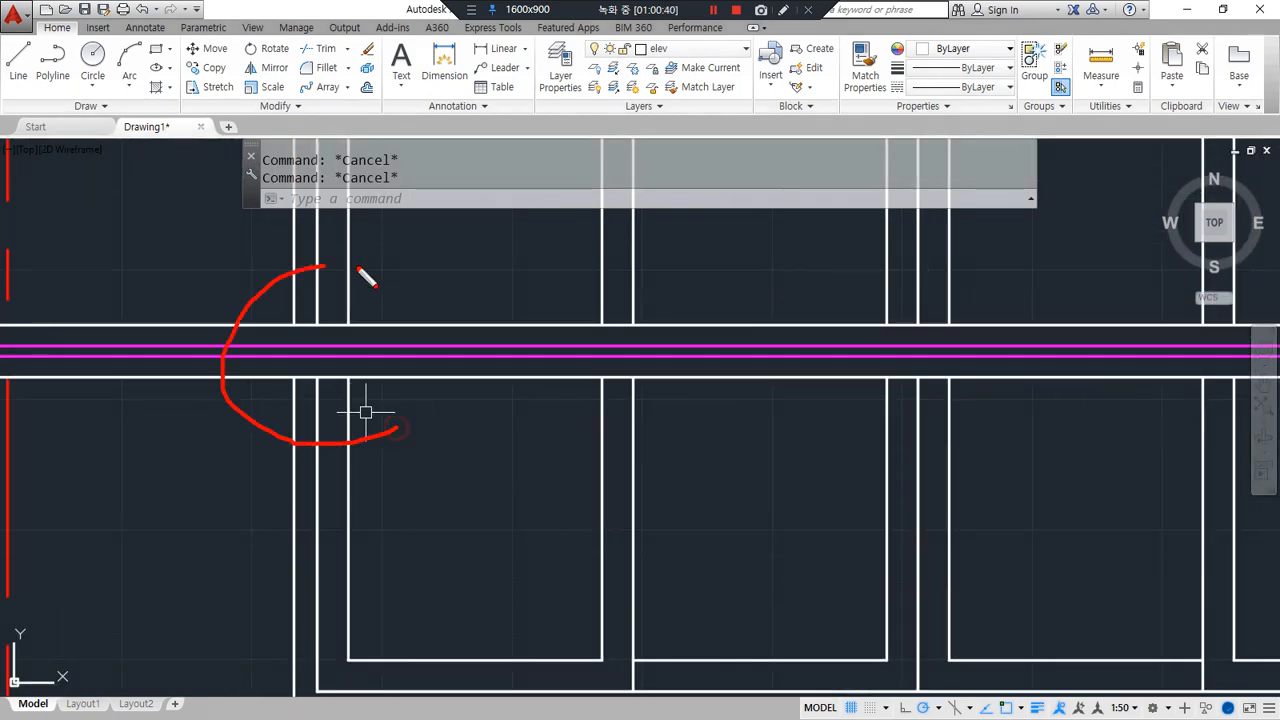
pyautogui.press('Escape')
# Offset the vertical line on the lowest stair tread 15 to both sides for the railing post
pyautogui.scroll(-8, 520, 454)
pyautogui.moveTo(215, 483); pyautogui.dragTo(469, 449, button='middle')
pyautogui.scroll(6, 401, 457)
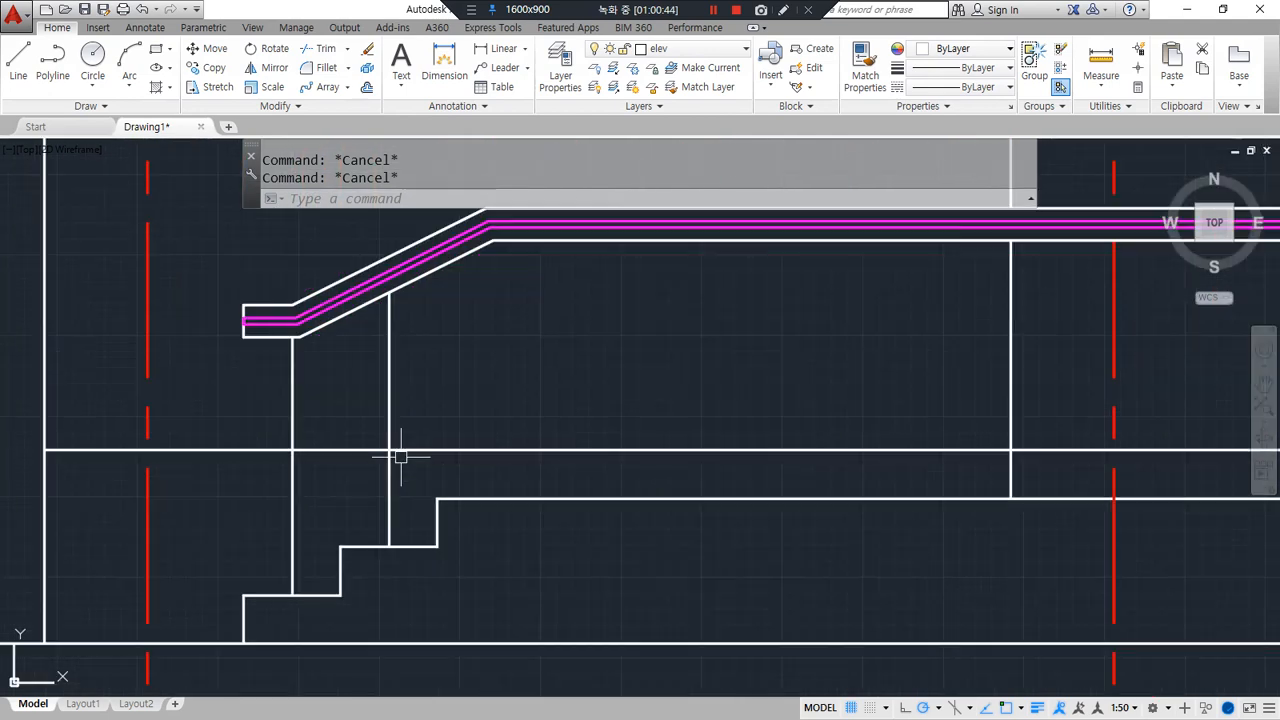
pyautogui.scroll(2, 320, 537)
pyautogui.moveTo(269, 520); pyautogui.dragTo(240, 566, button='middle')
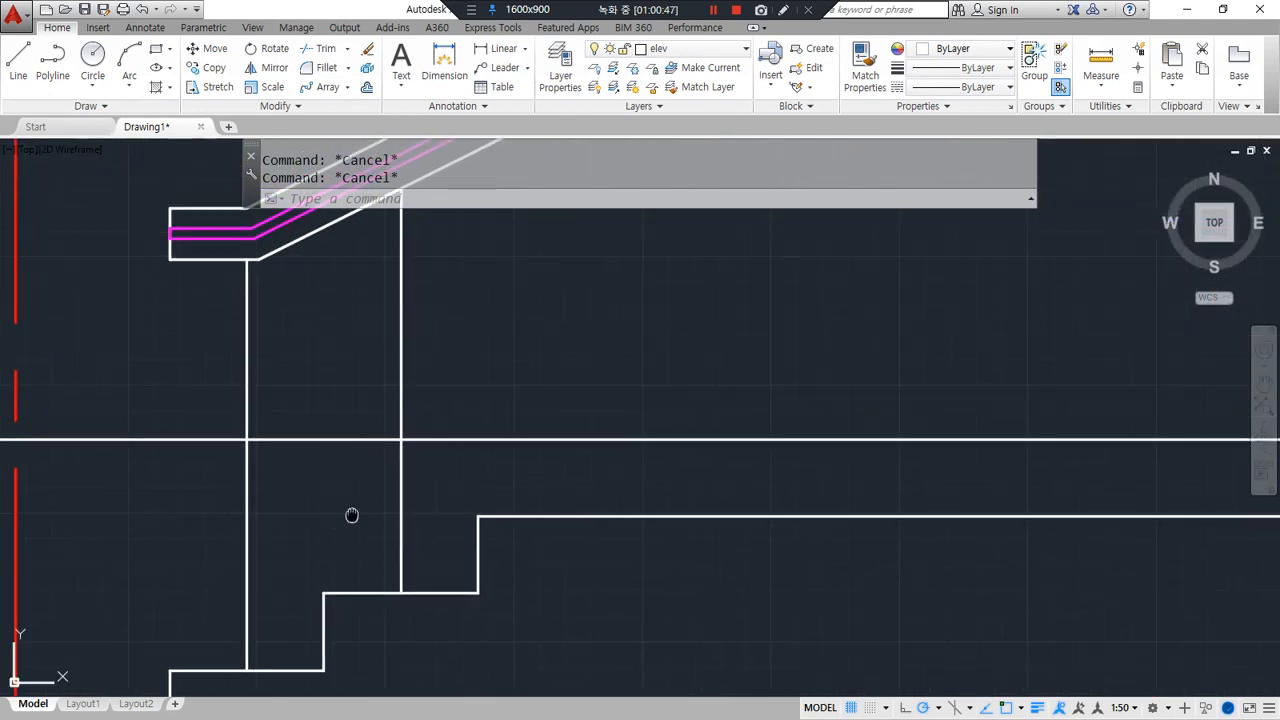
pyautogui.moveTo(352, 515); pyautogui.dragTo(357, 500, button='middle')
pyautogui.write('o')
pyautogui.press('space')
pyautogui.press('Return')
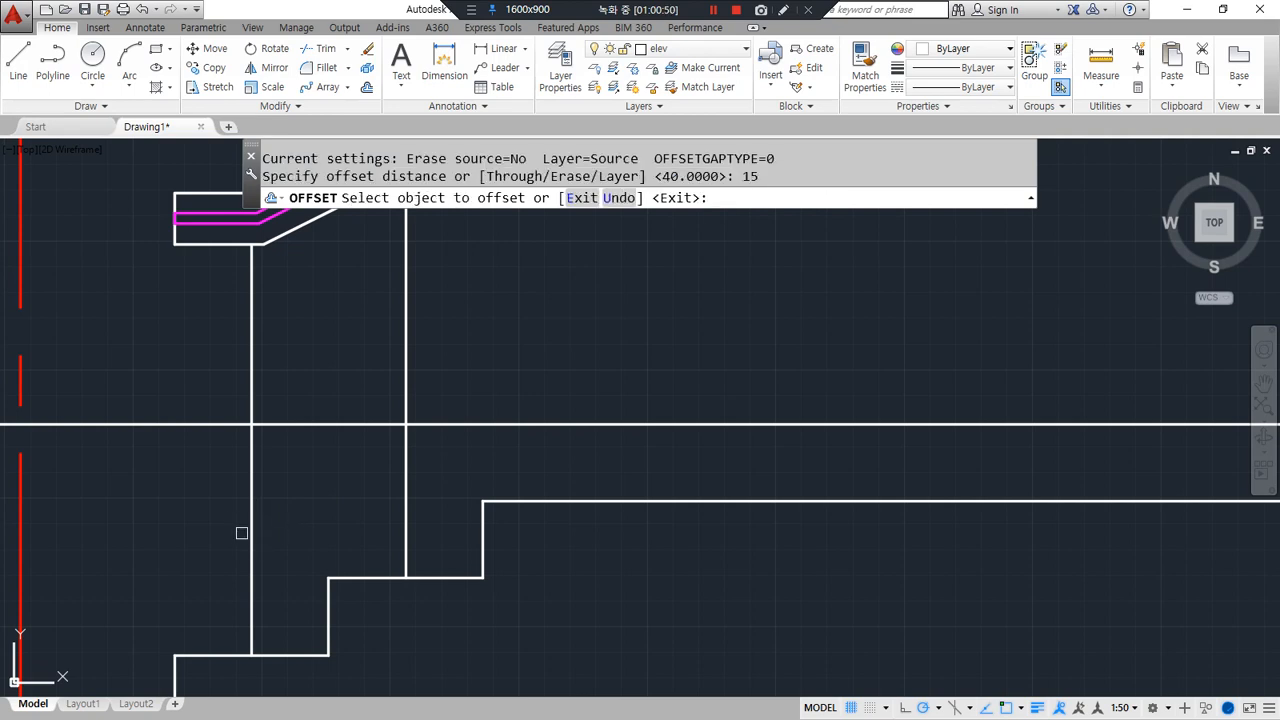
pyautogui.click(250, 533)
pyautogui.click(277, 523)
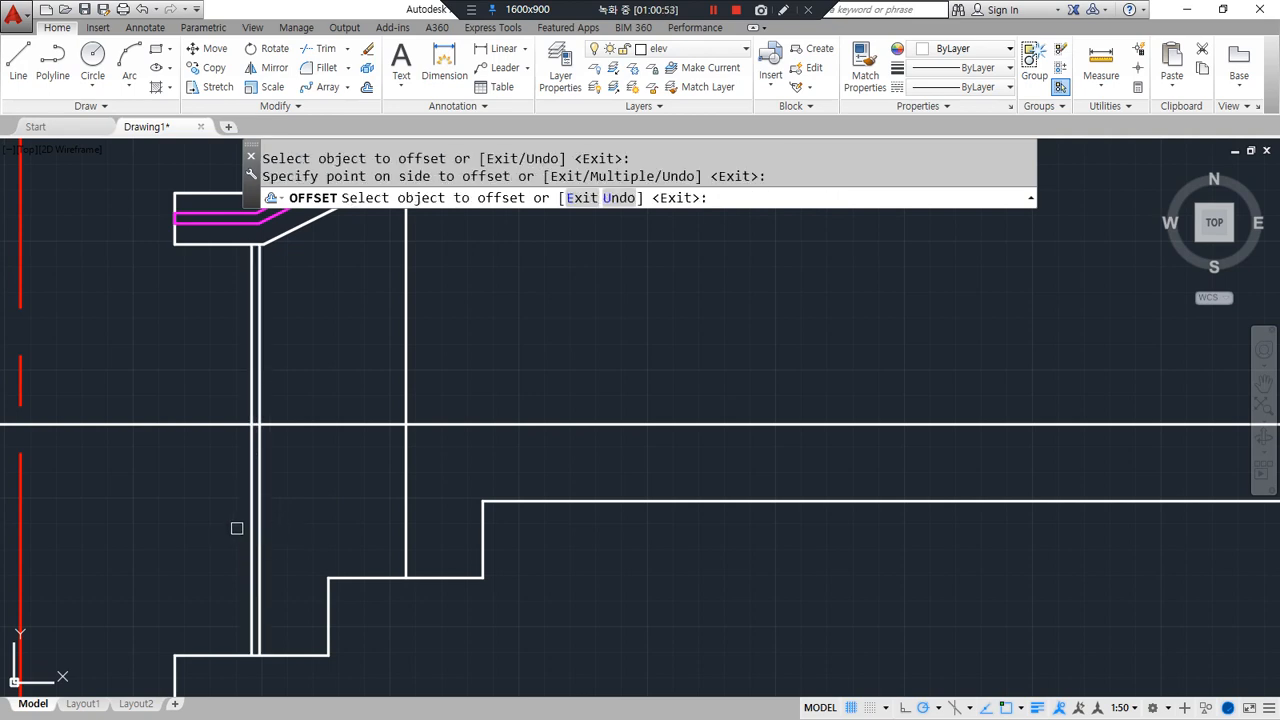
pyautogui.click(249, 520)
pyautogui.click(203, 521)
pyautogui.press('Escape')
# Erase the original centre line between the two post lines
pyautogui.click(251, 540)
pyautogui.write('e')
pyautogui.press('Return')
# Draw a 40 by 10 base rectangle from the lower end of the post's left line
pyautogui.scroll(5, 250, 655)
pyautogui.moveTo(250, 657); pyautogui.dragTo(272, 544, button='middle')
pyautogui.write('rec')
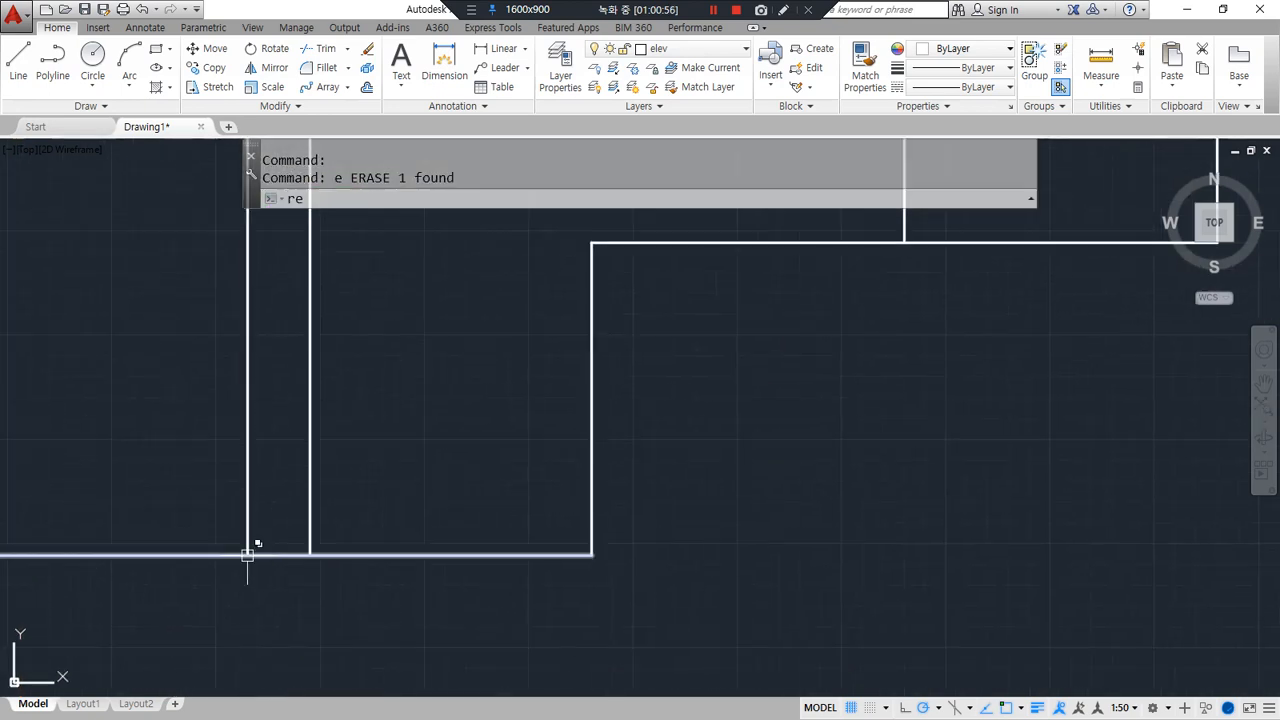
pyautogui.press('Return')
pyautogui.click(248, 553)
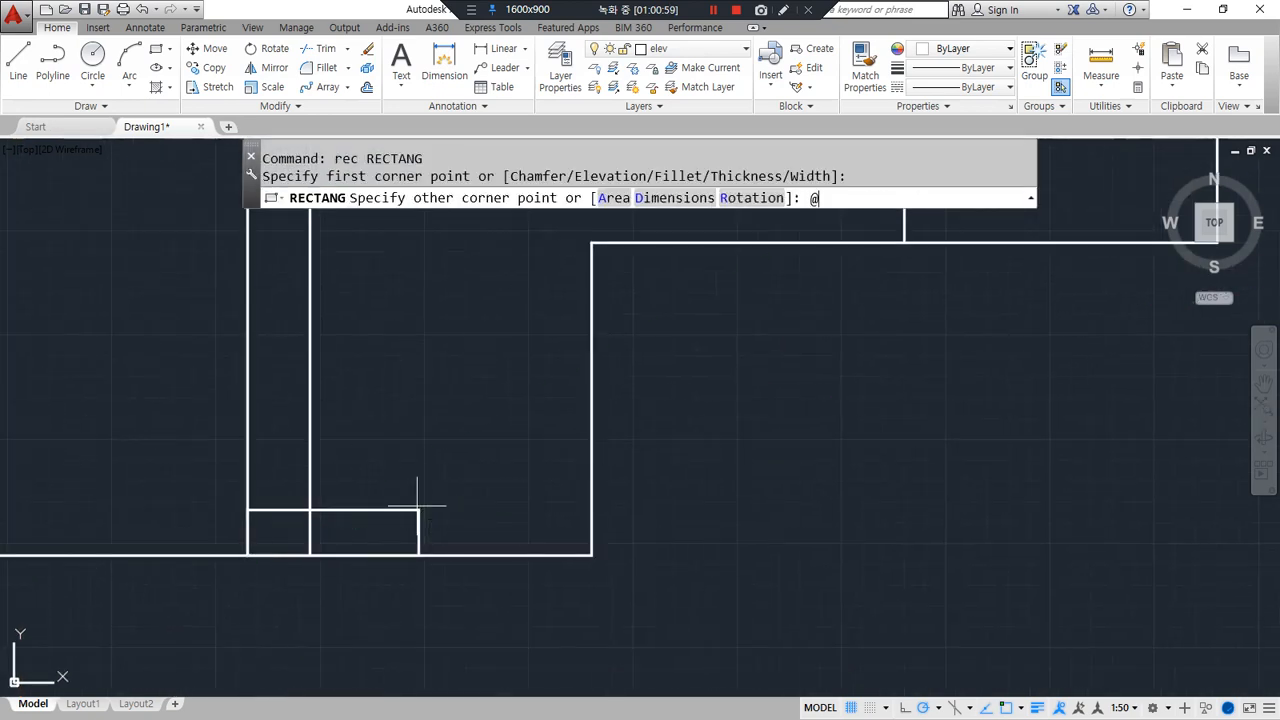
pyautogui.press('Return')
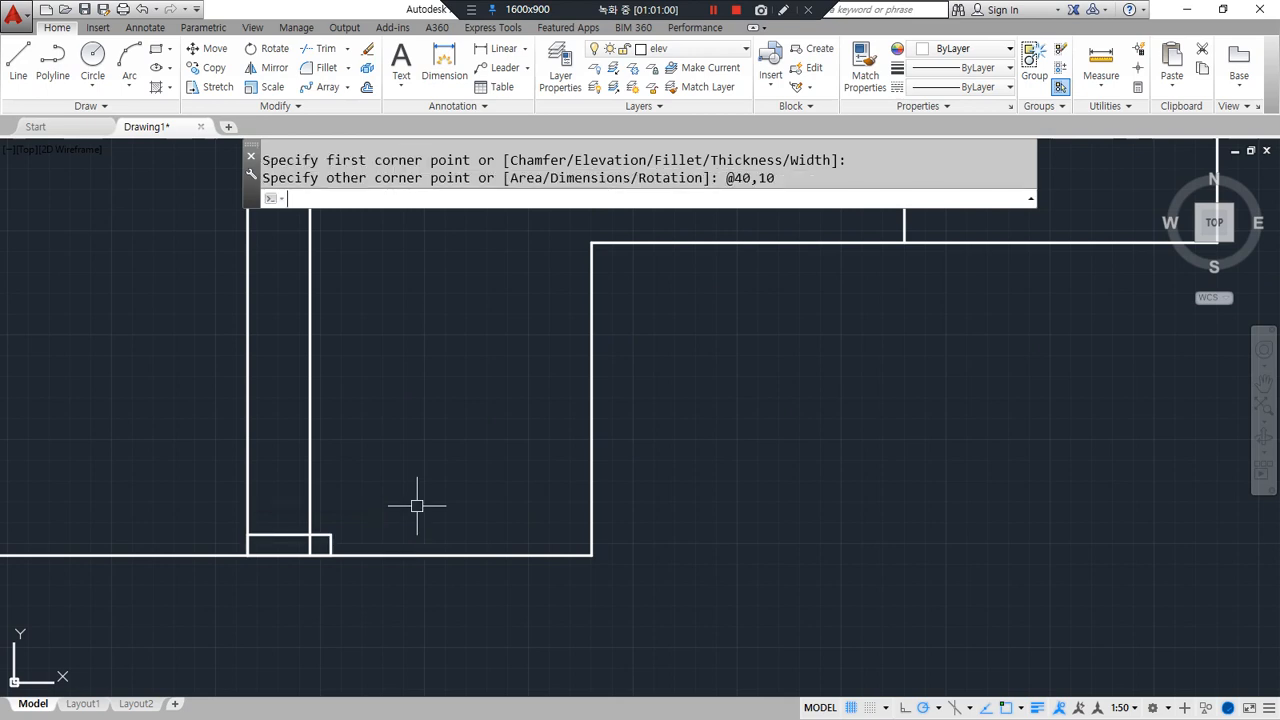
# Move the base rectangle 5 to the left so it is centred under the post
pyautogui.scroll(3, 288, 568)
pyautogui.write('m')
pyautogui.press('Return')
pyautogui.click(383, 480)
pyautogui.press('Return')
pyautogui.click(615, 458)
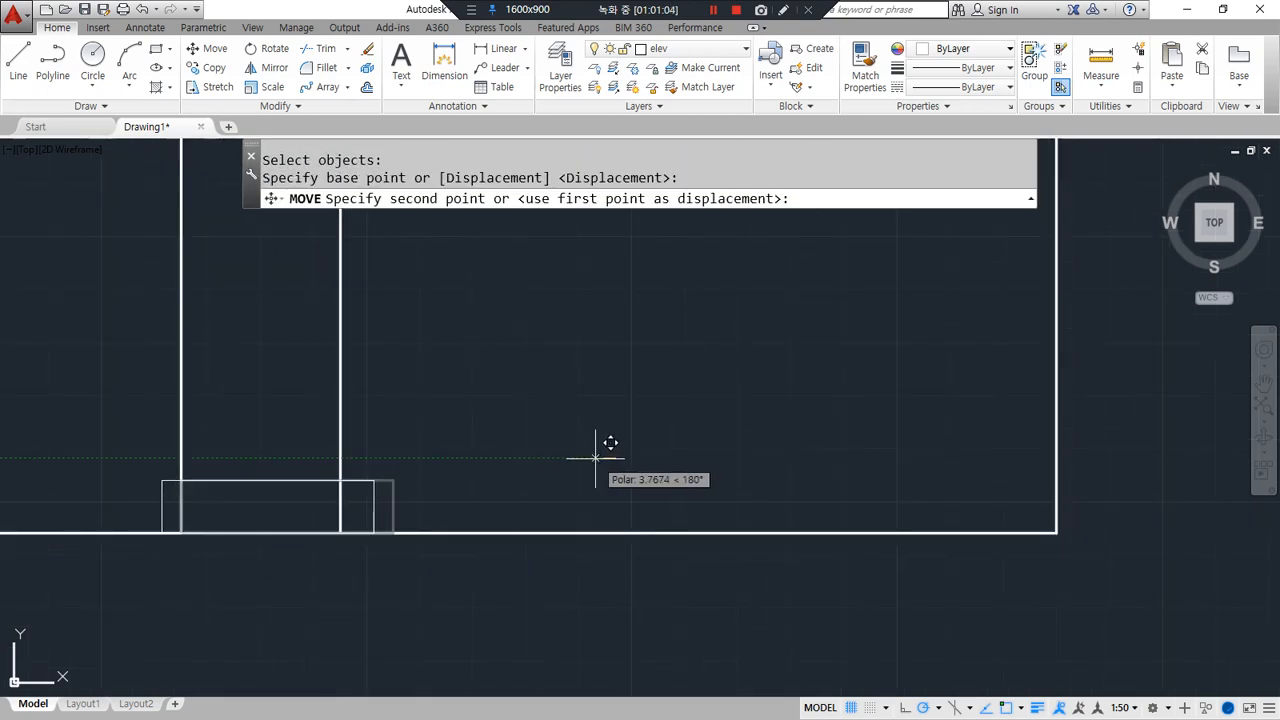
pyautogui.write('5')
pyautogui.press('Return')
# Trim the post lines inside the base rectangle
pyautogui.write('tr')
pyautogui.press('Return')
pyautogui.press('Return')
pyautogui.click(183, 513)
pyautogui.press('Return')
pyautogui.scroll(-5, 246, 443)
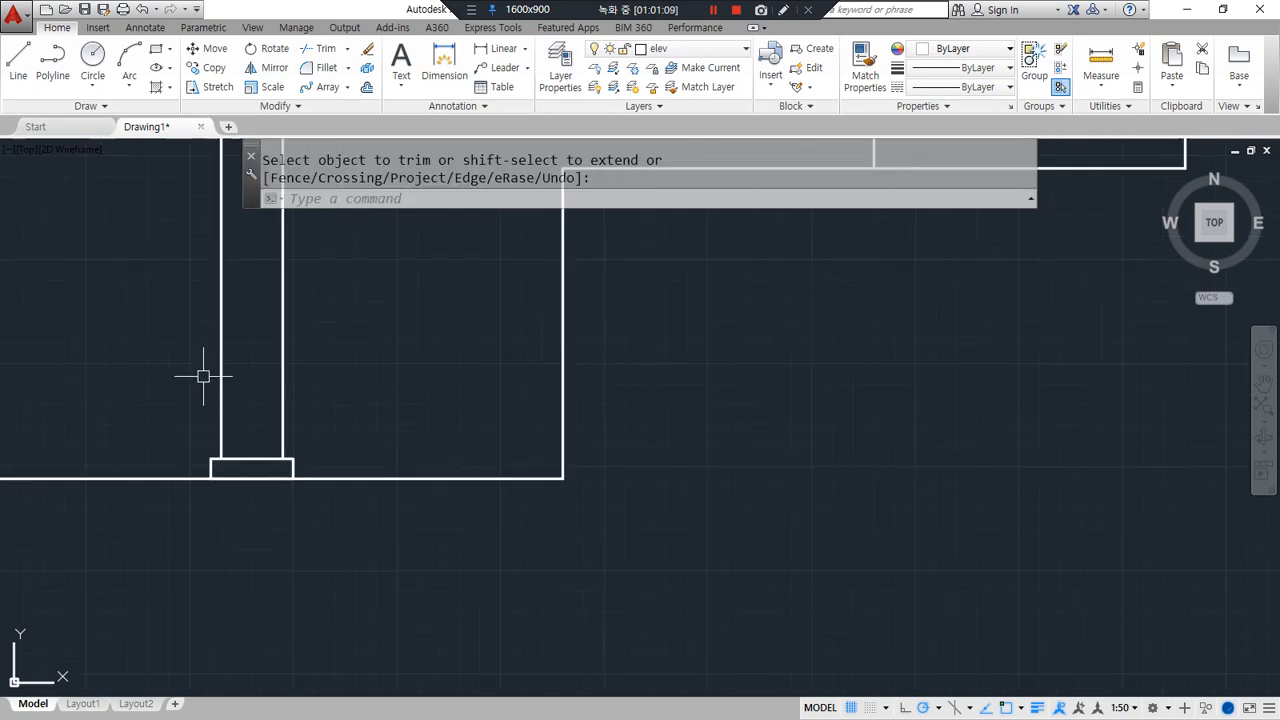
pyautogui.scroll(-3, 251, 443)
pyautogui.scroll(1, 237, 422)
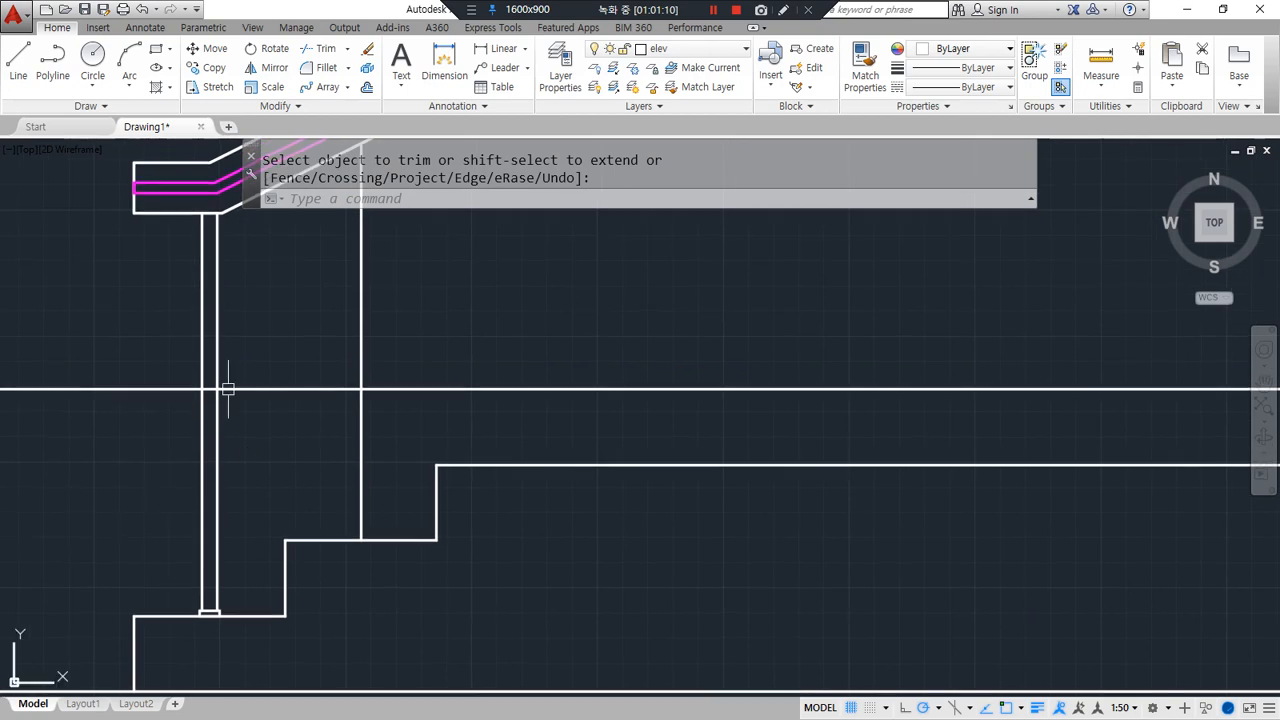
pyautogui.scroll(2, 190, 263)
pyautogui.scroll(-2, 191, 270)
pyautogui.moveTo(214, 304); pyautogui.dragTo(169, 312, button='middle')
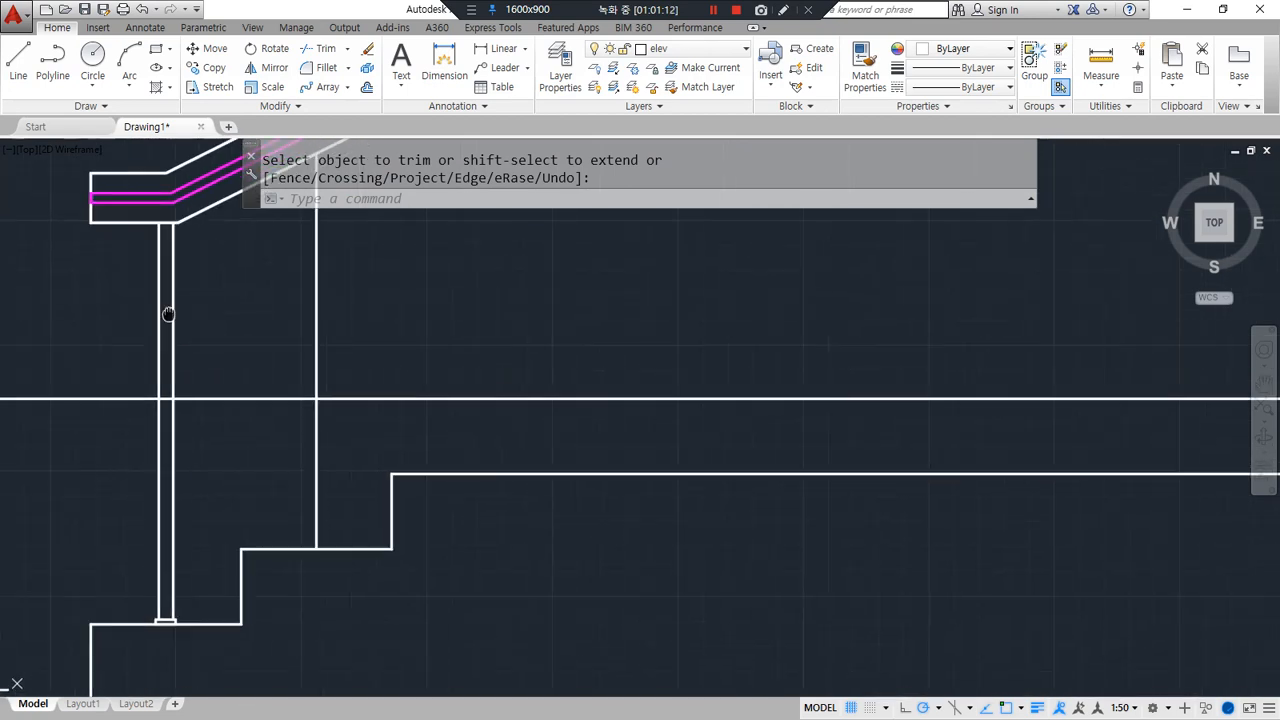
# Mask the area between the first post's two lines with a wipeout, from the handrail's underside down to the base plate
pyautogui.write('wi')
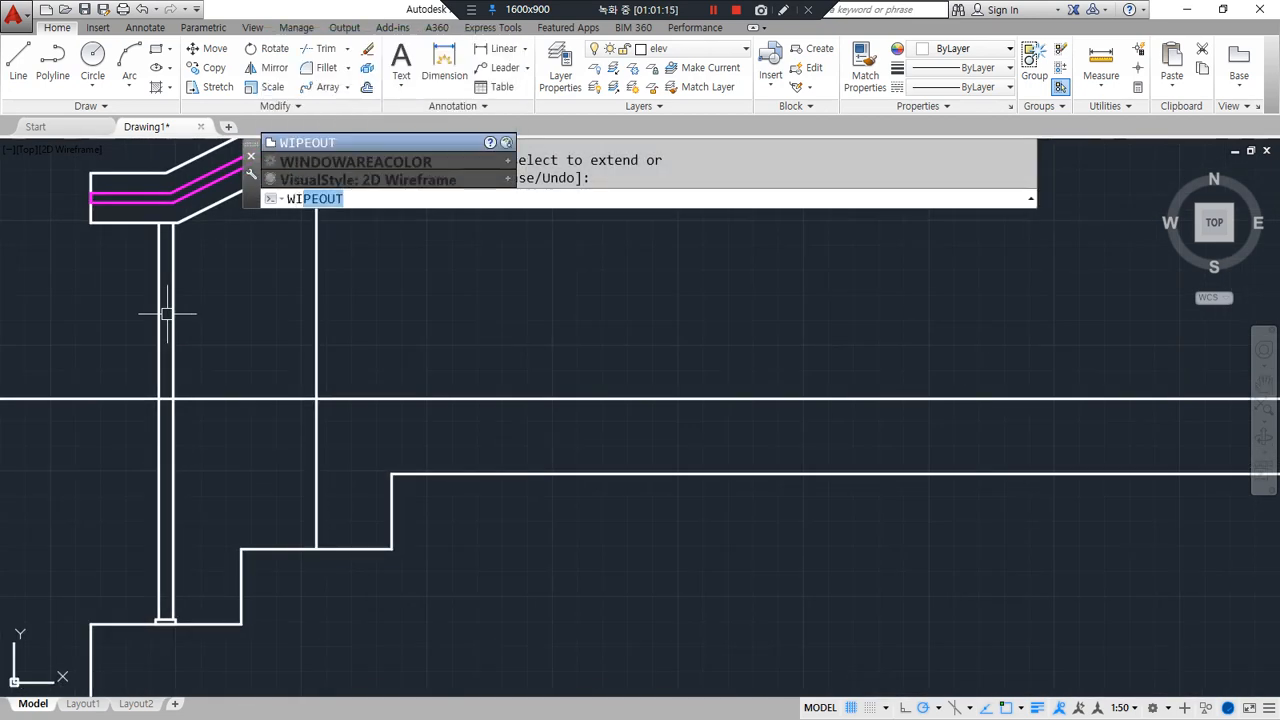
pyautogui.press('Return')
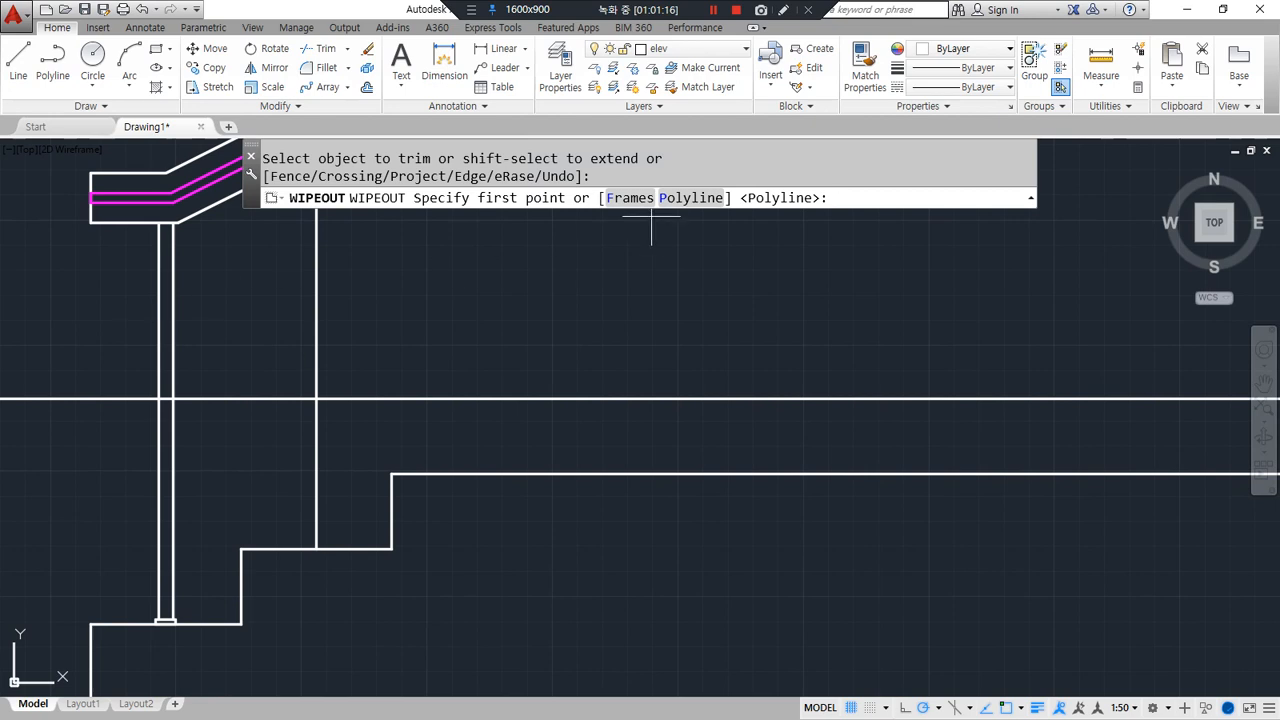
pyautogui.click(157, 222)
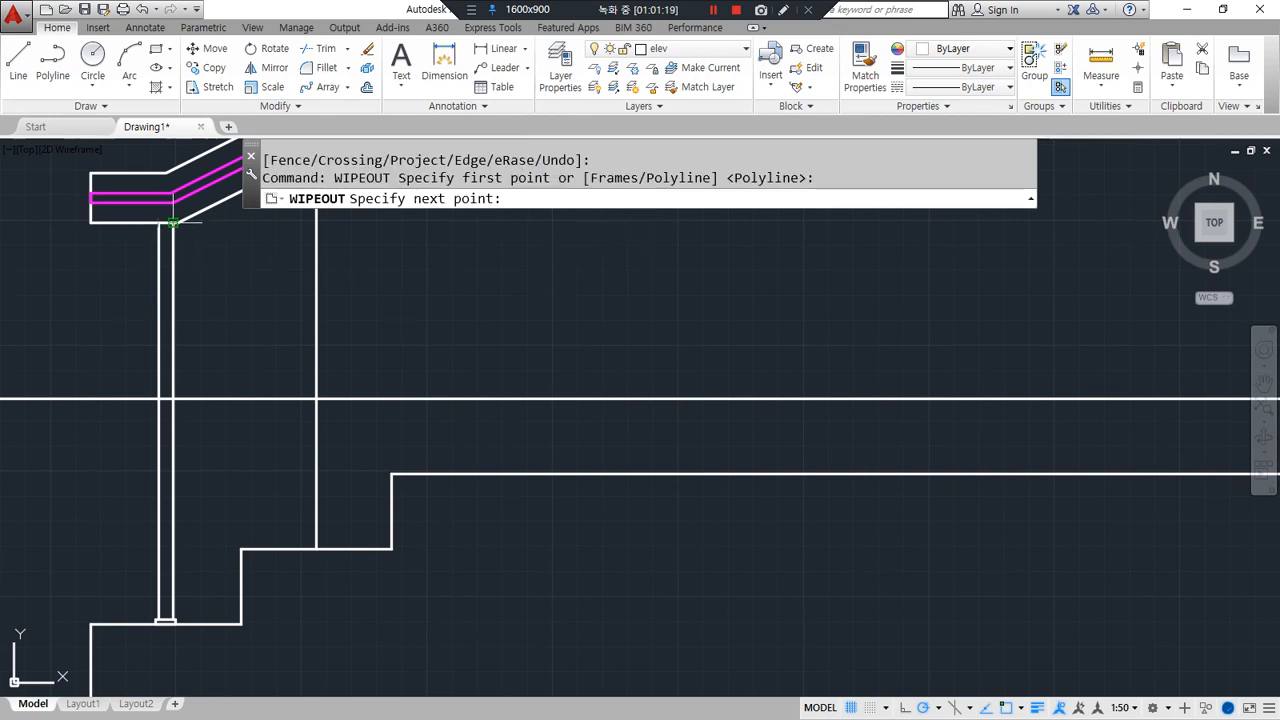
pyautogui.click(172, 222)
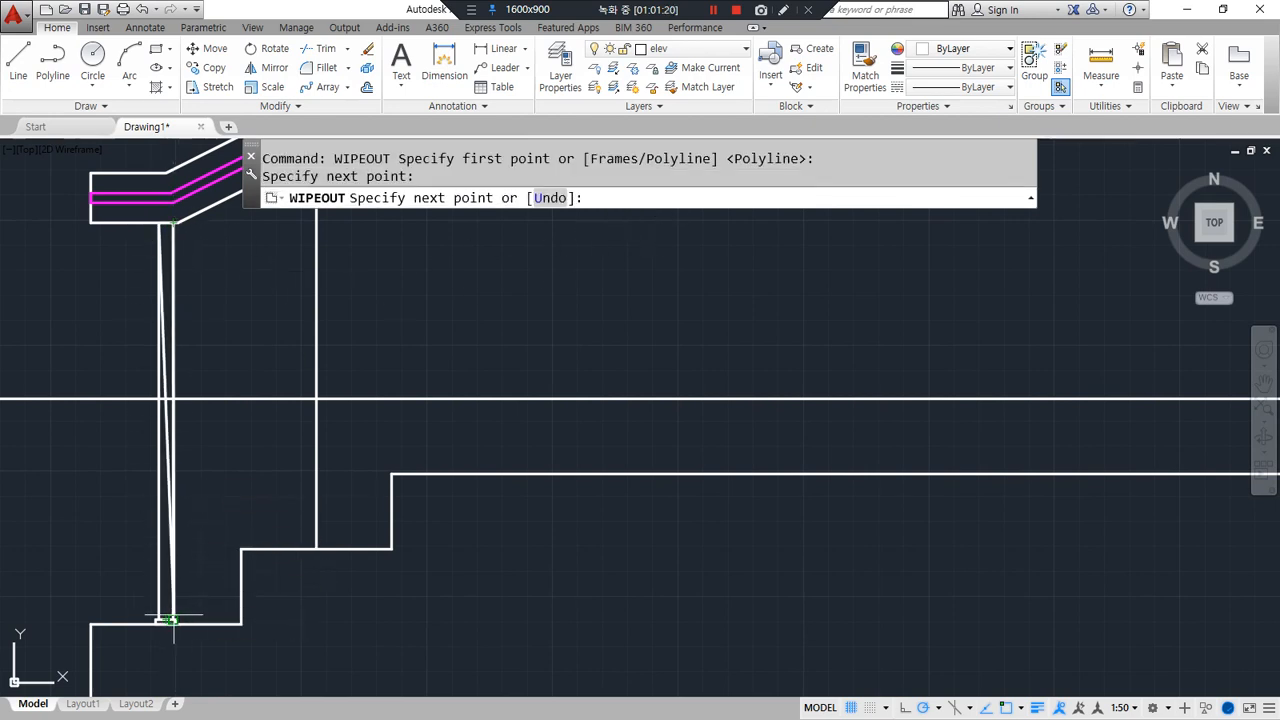
pyautogui.scroll(5, 163, 614)
pyautogui.click(121, 604)
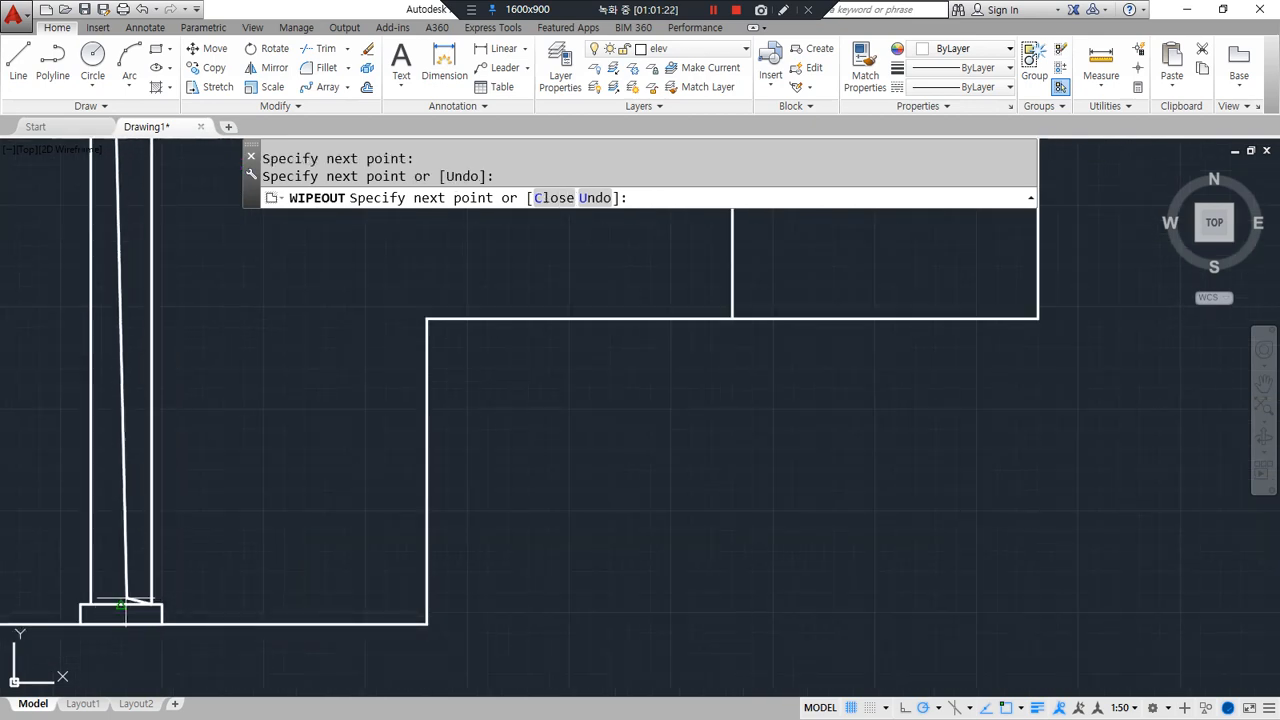
pyautogui.click(91, 604)
pyautogui.press('space')
pyautogui.scroll(-5, 98, 506)
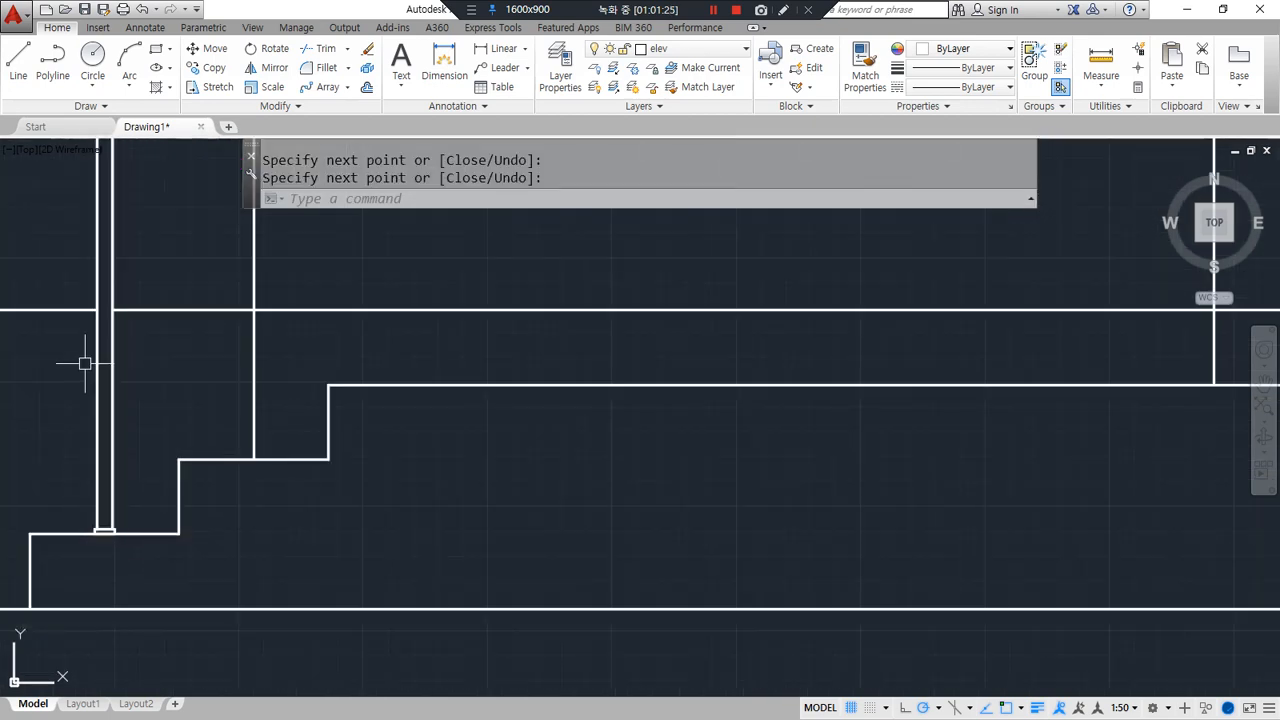
pyautogui.moveTo(85, 363); pyautogui.dragTo(134, 464, button='middle')
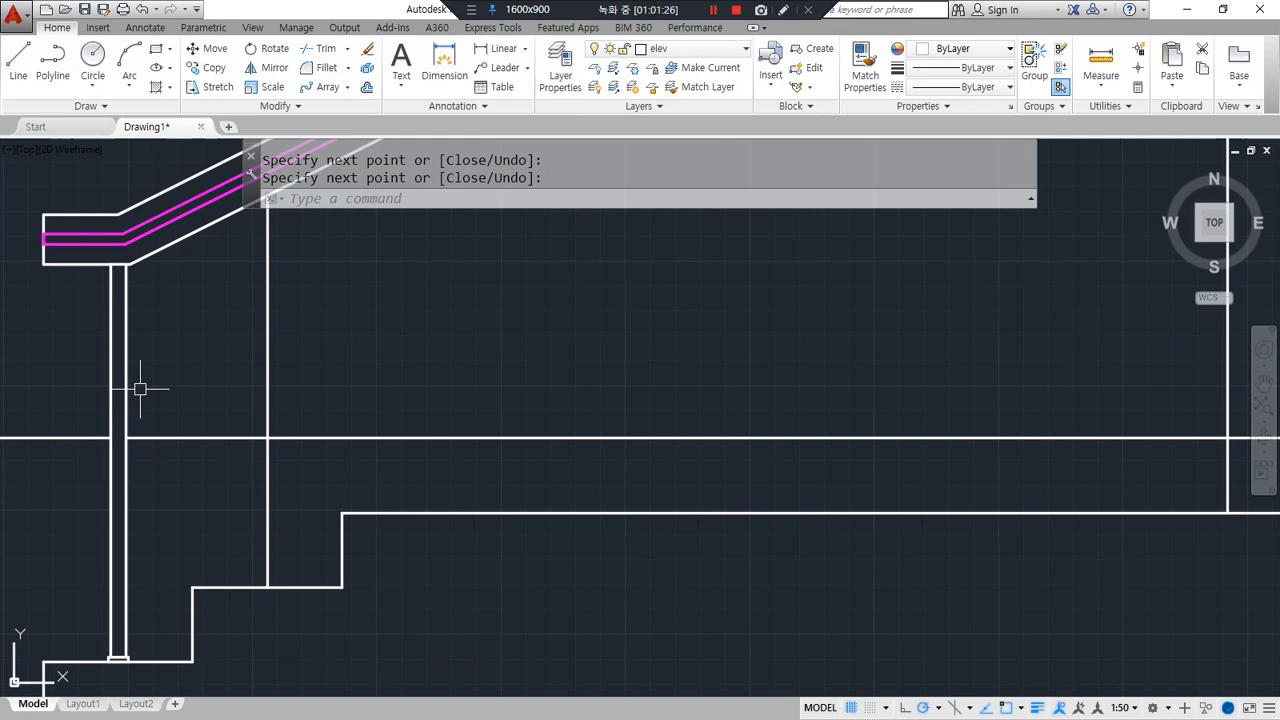
# Group the first post's lines, its wipeout and its base plate as one object
pyautogui.write('g')
pyautogui.press('space')
pyautogui.click(150, 494)
pyautogui.click(90, 490)
pyautogui.click(88, 597)
pyautogui.click(163, 675)
pyautogui.press('space')
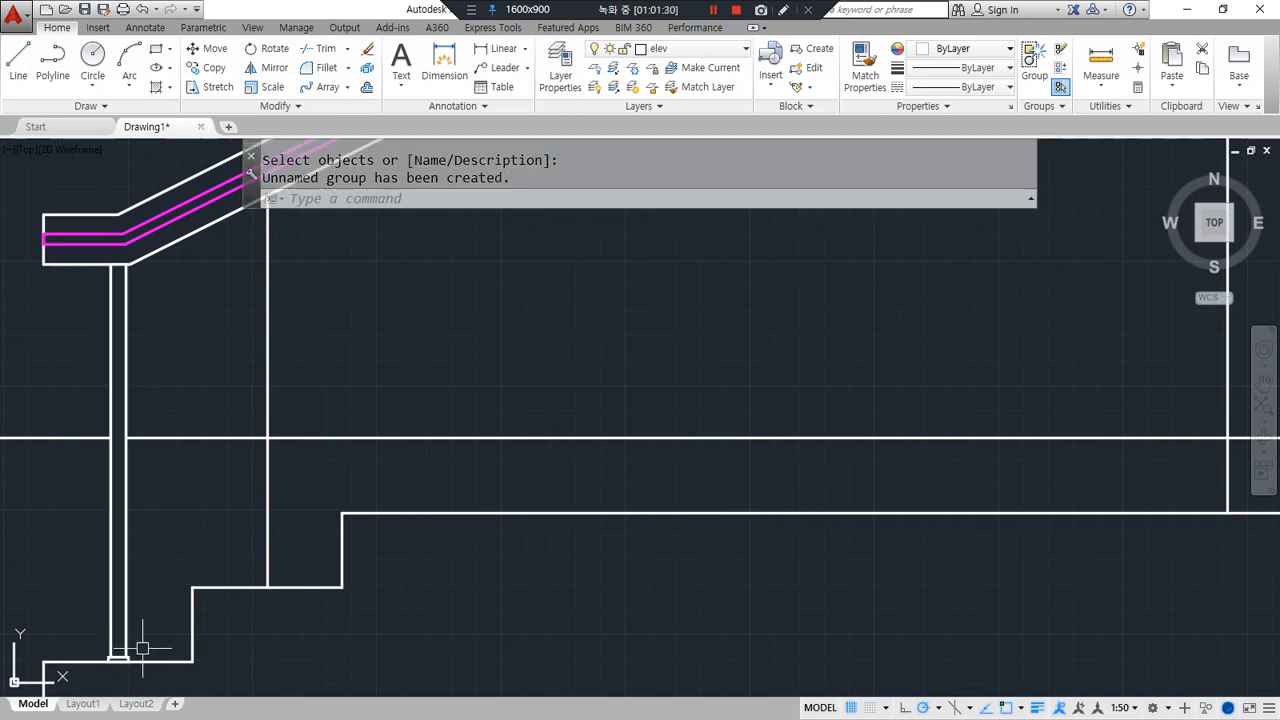
# Copy the grouped post from its base plate's midpoint to the foot of the centre line on the second tread
pyautogui.moveTo(140, 546); pyautogui.dragTo(140, 505, button='middle')
pyautogui.write('cp')
pyautogui.press('space')
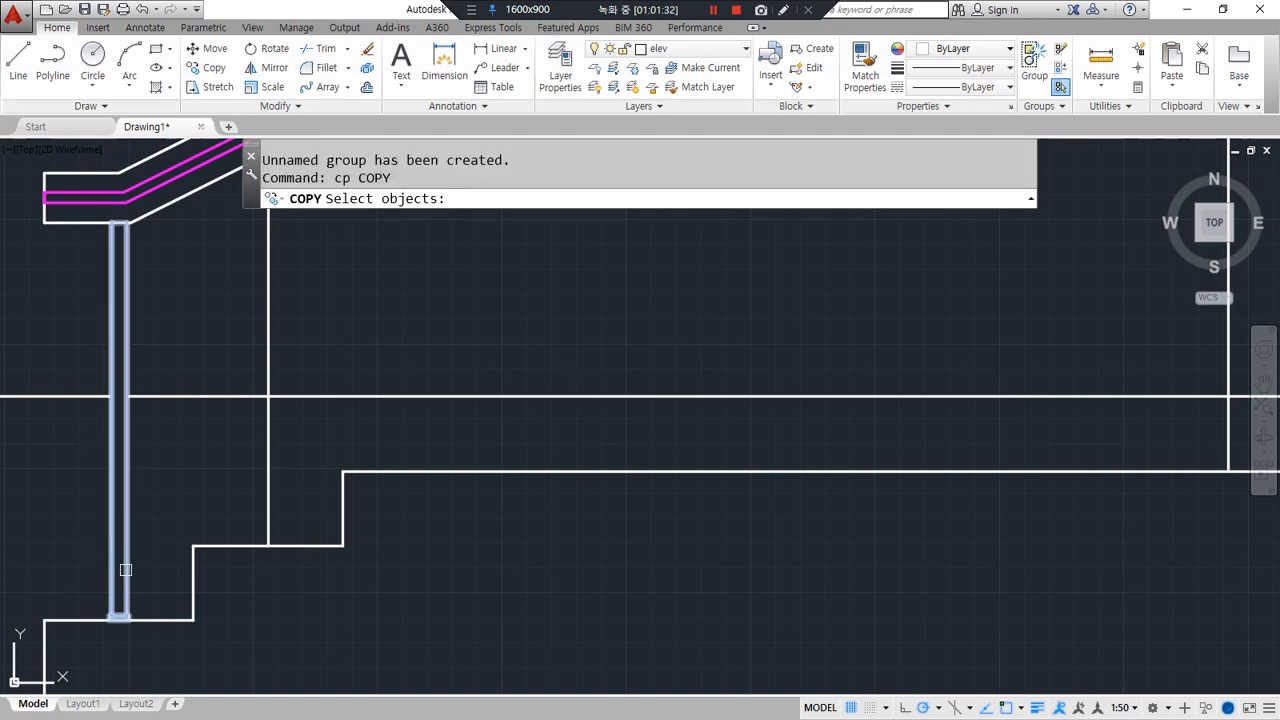
pyautogui.click(123, 571)
pyautogui.press('space')
pyautogui.scroll(1, 135, 622)
pyautogui.scroll(2, 135, 622)
pyautogui.click(117, 606)
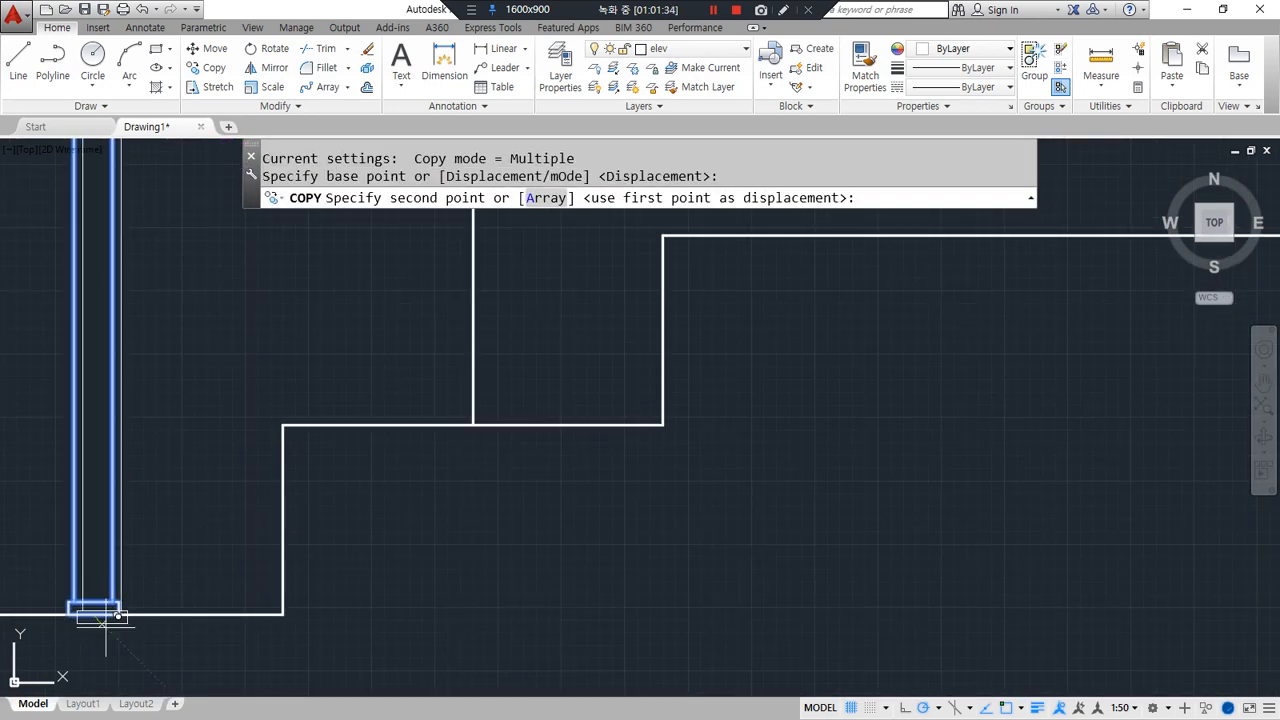
pyautogui.click(473, 425)
pyautogui.press('space')
# Erase the leftover vertical centre line inside the second tread's post
pyautogui.scroll(5, 495, 415)
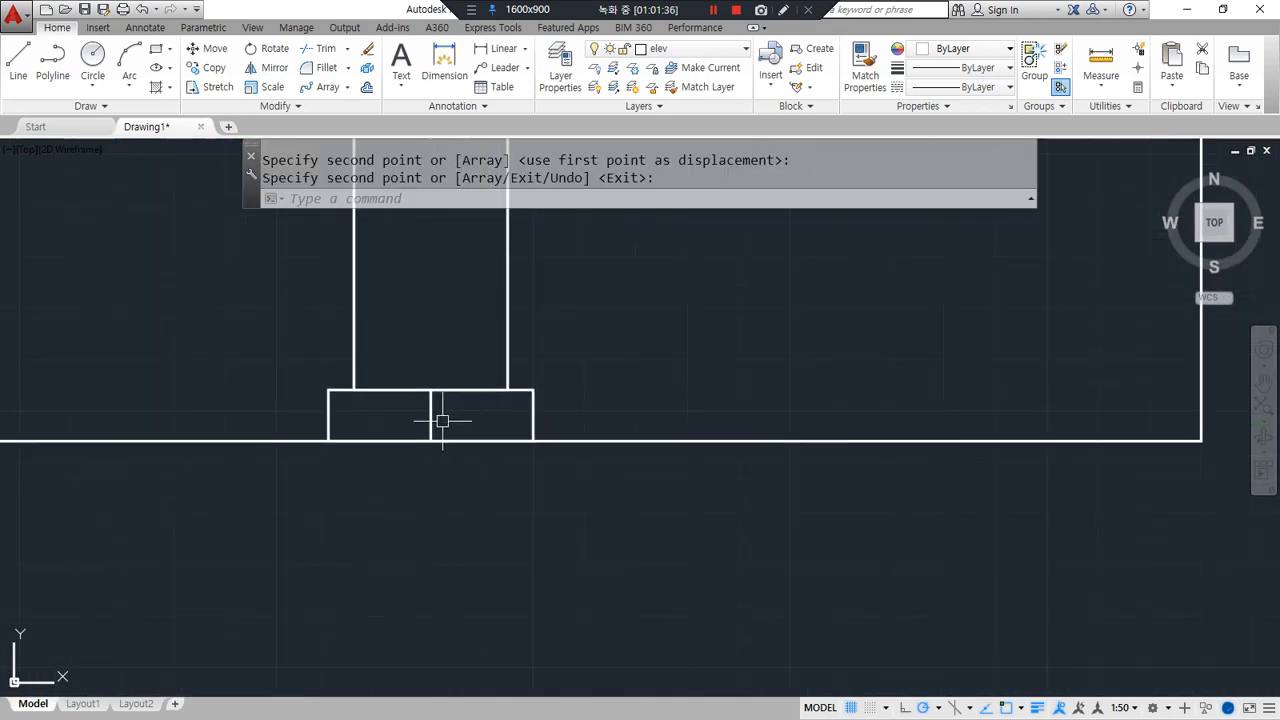
pyautogui.write('e')
pyautogui.press('space')
pyautogui.scroll(-2, 526, 434)
pyautogui.scroll(-5, 597, 371)
pyautogui.moveTo(597, 371); pyautogui.dragTo(503, 446, button='middle')
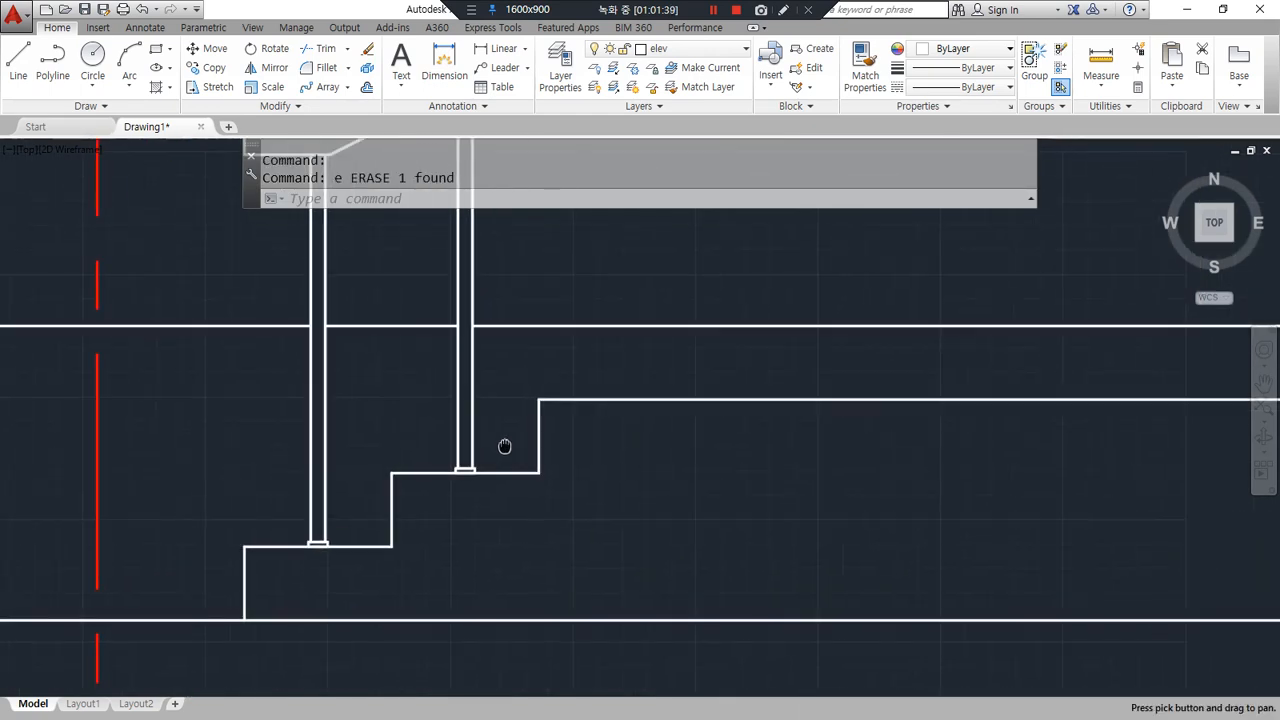
# Copy the second tread's post up one step onto the platform, using the stair corners as base and target points
pyautogui.scroll(2, 472, 443)
pyautogui.write('cp')
pyautogui.press('space')
pyautogui.click(486, 443)
pyautogui.click(423, 409)
pyautogui.press('space')
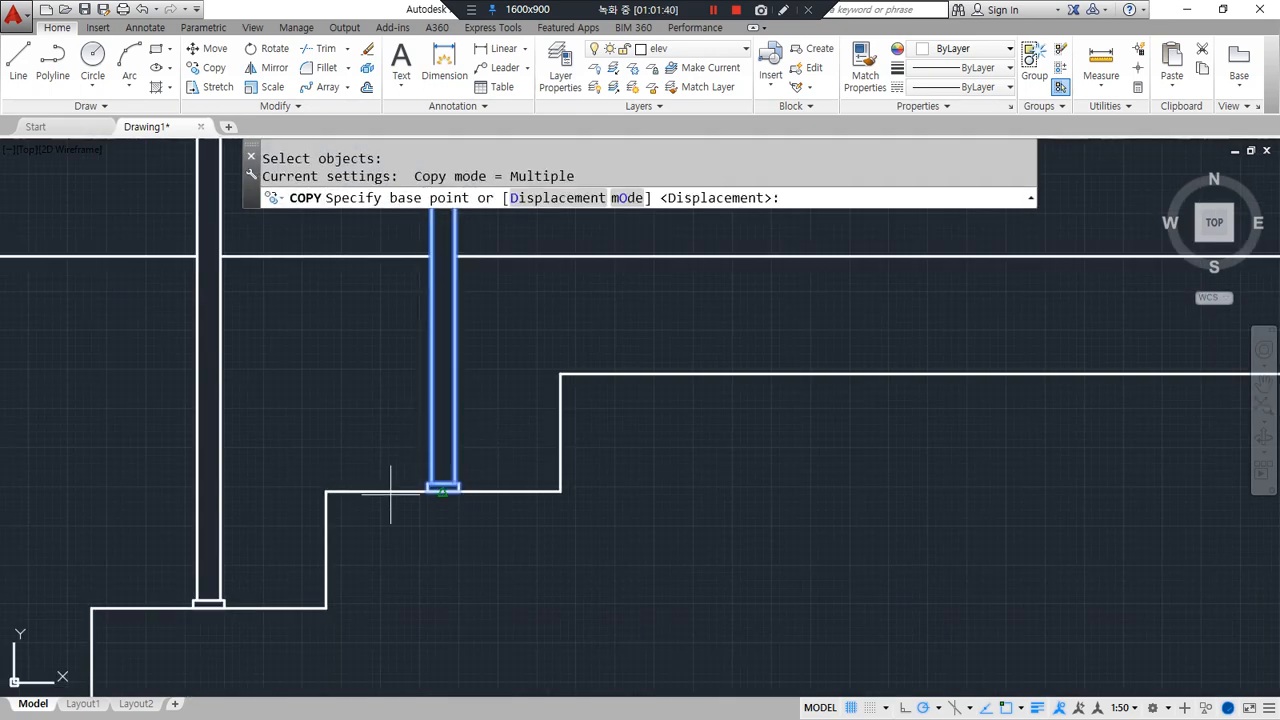
pyautogui.click(335, 492)
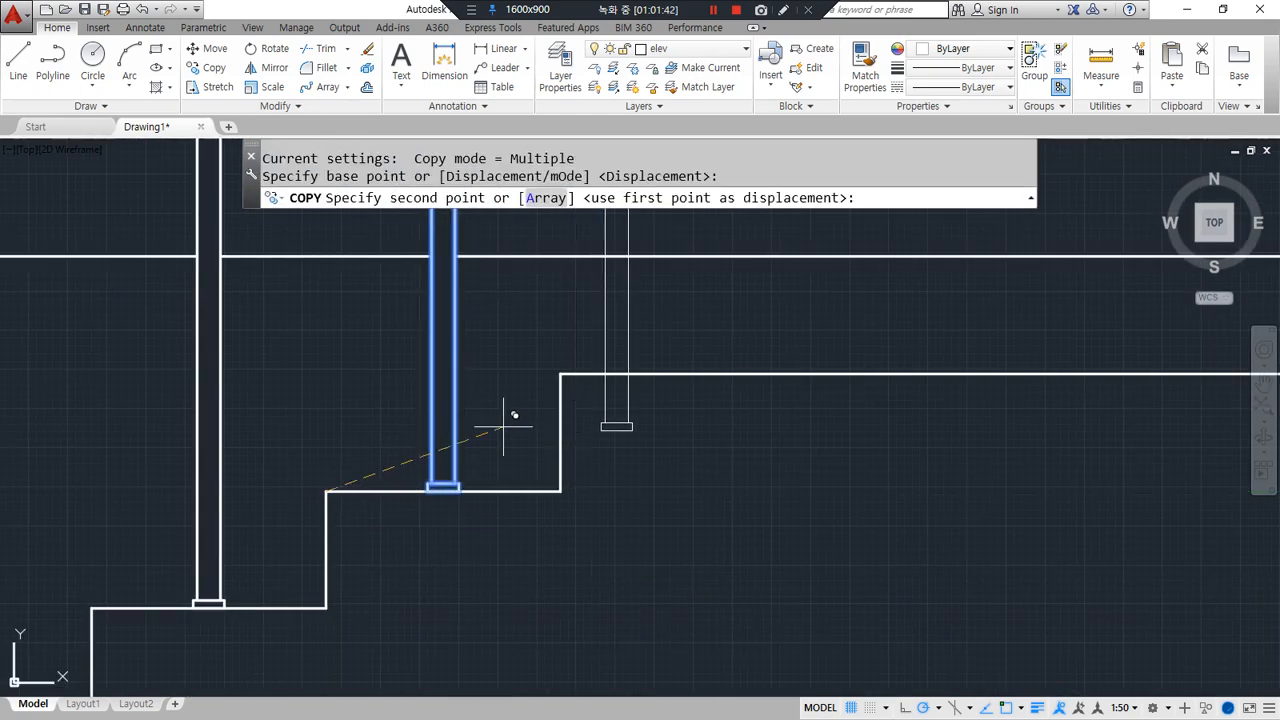
pyautogui.click(572, 365)
pyautogui.press('space')
pyautogui.scroll(-6, 533, 446)
pyautogui.scroll(2, 606, 366)
pyautogui.moveTo(606, 366); pyautogui.dragTo(394, 365, button='middle')
pyautogui.press('Escape')
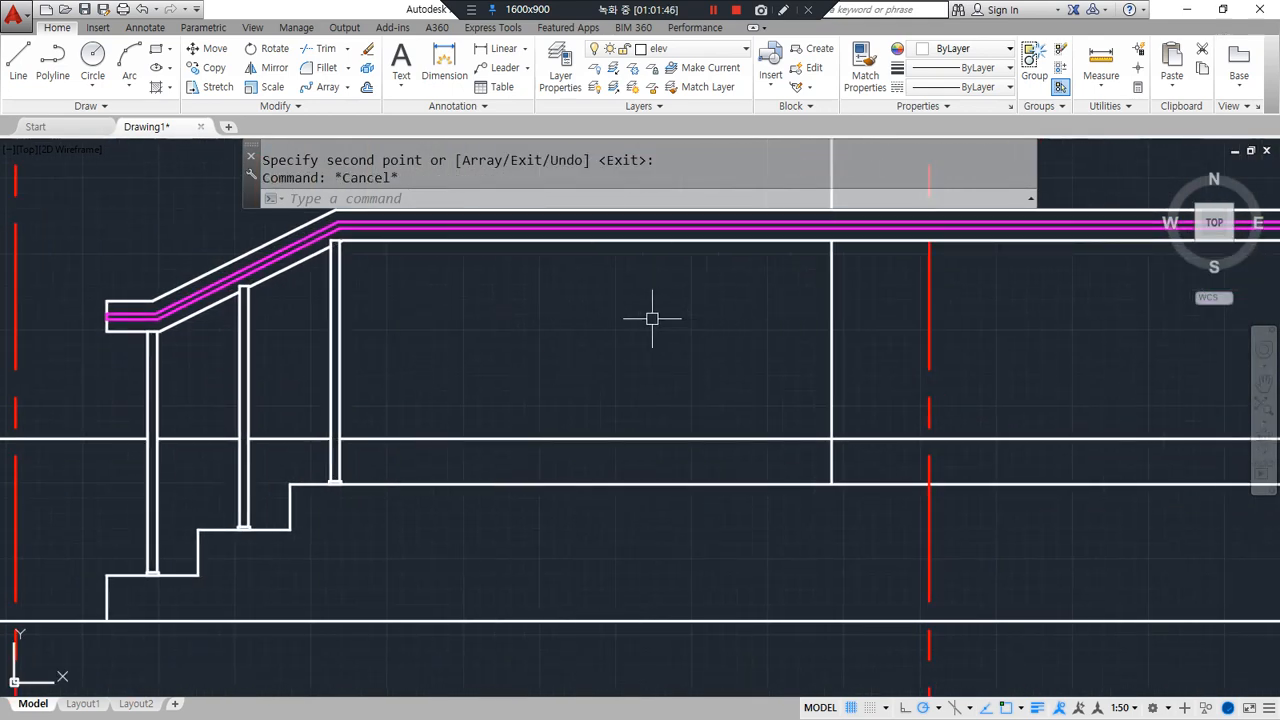
# Copy the platform's first post as an array of 30 items spaced 300 horizontally along the platform
pyautogui.scroll(-2, 656, 318)
pyautogui.moveTo(463, 323); pyautogui.dragTo(366, 329, button='middle')
pyautogui.write('cp')
pyautogui.press('space')
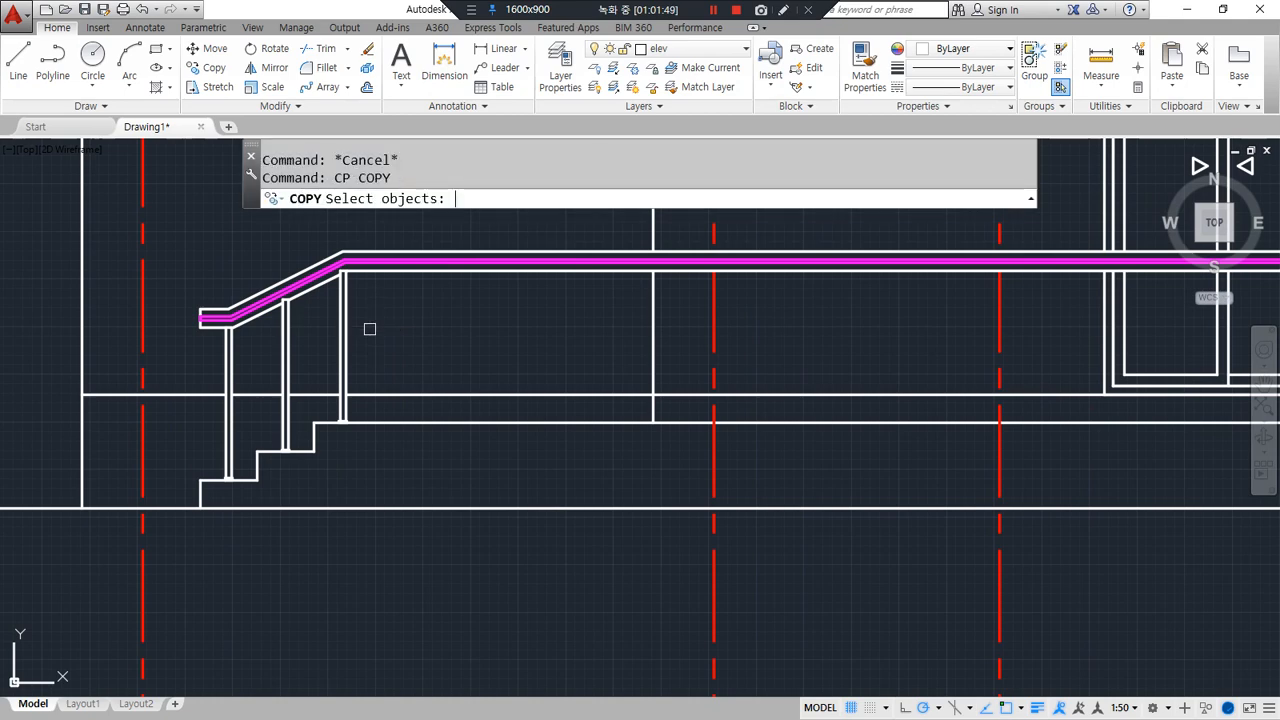
pyautogui.click(365, 350)
pyautogui.click(340, 345)
pyautogui.press('space')
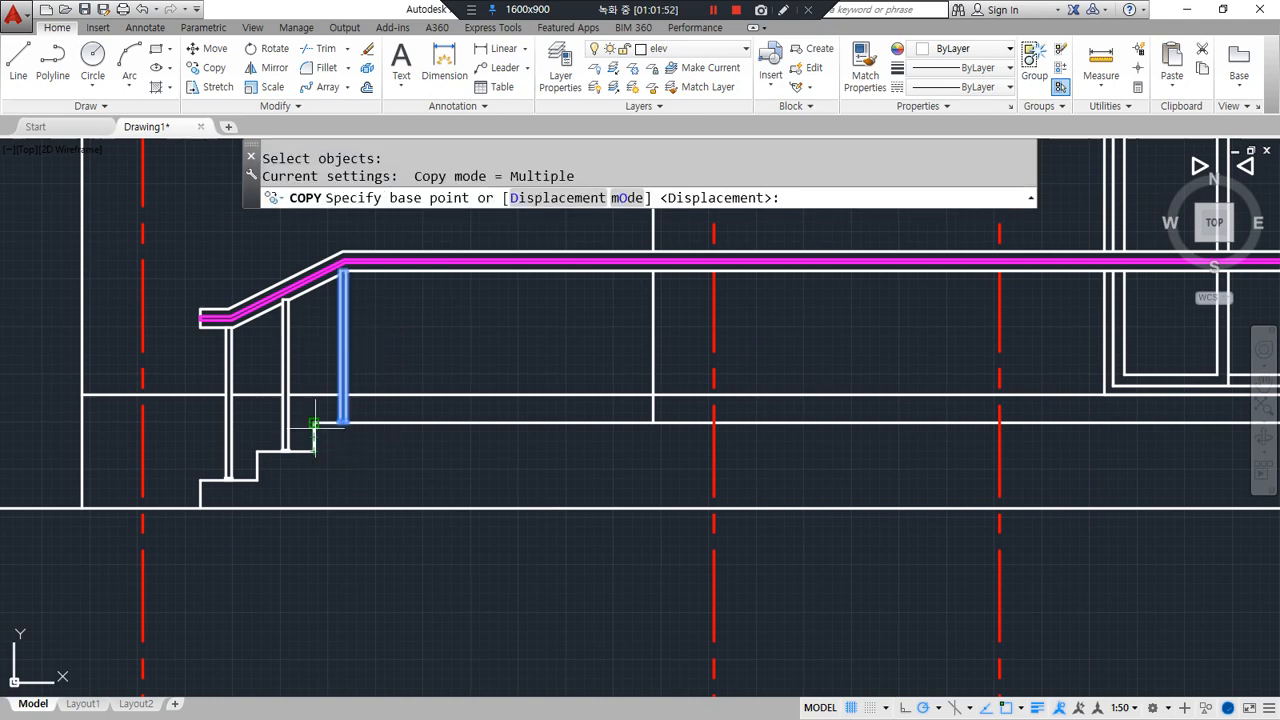
pyautogui.click(313, 423)
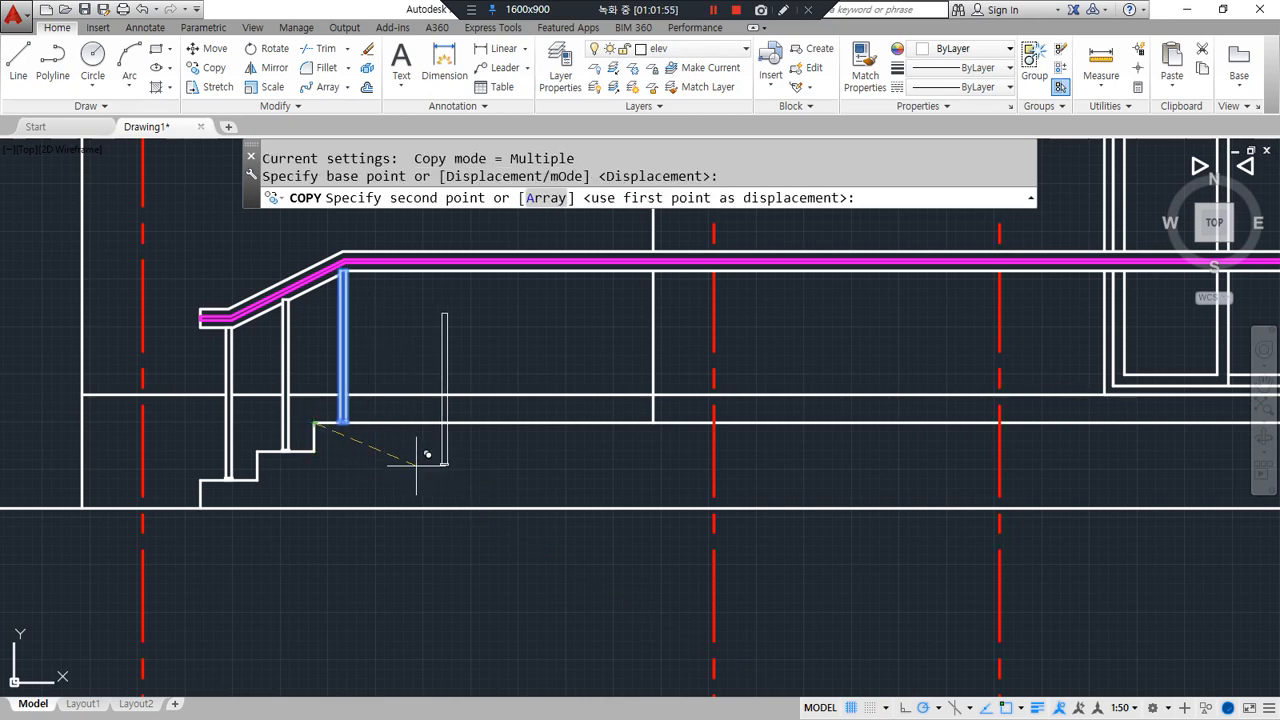
pyautogui.write('a')
pyautogui.press('Return')
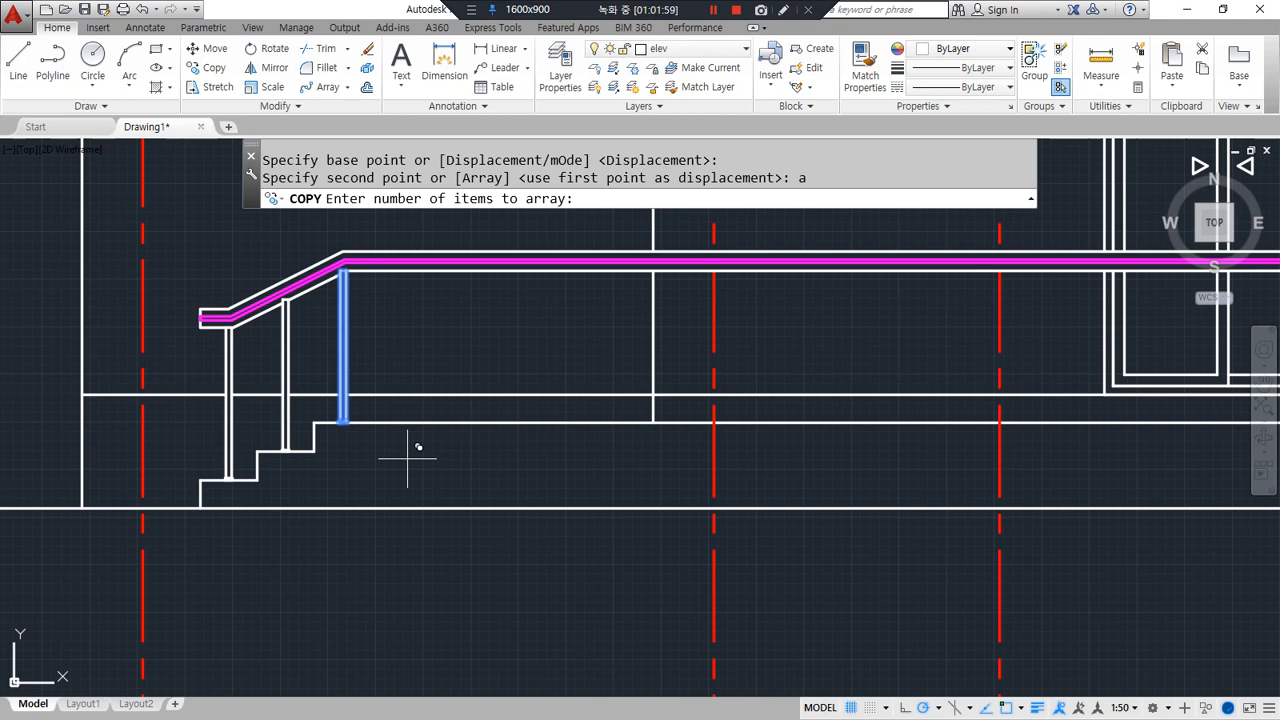
pyautogui.write('30')
pyautogui.press('Return')
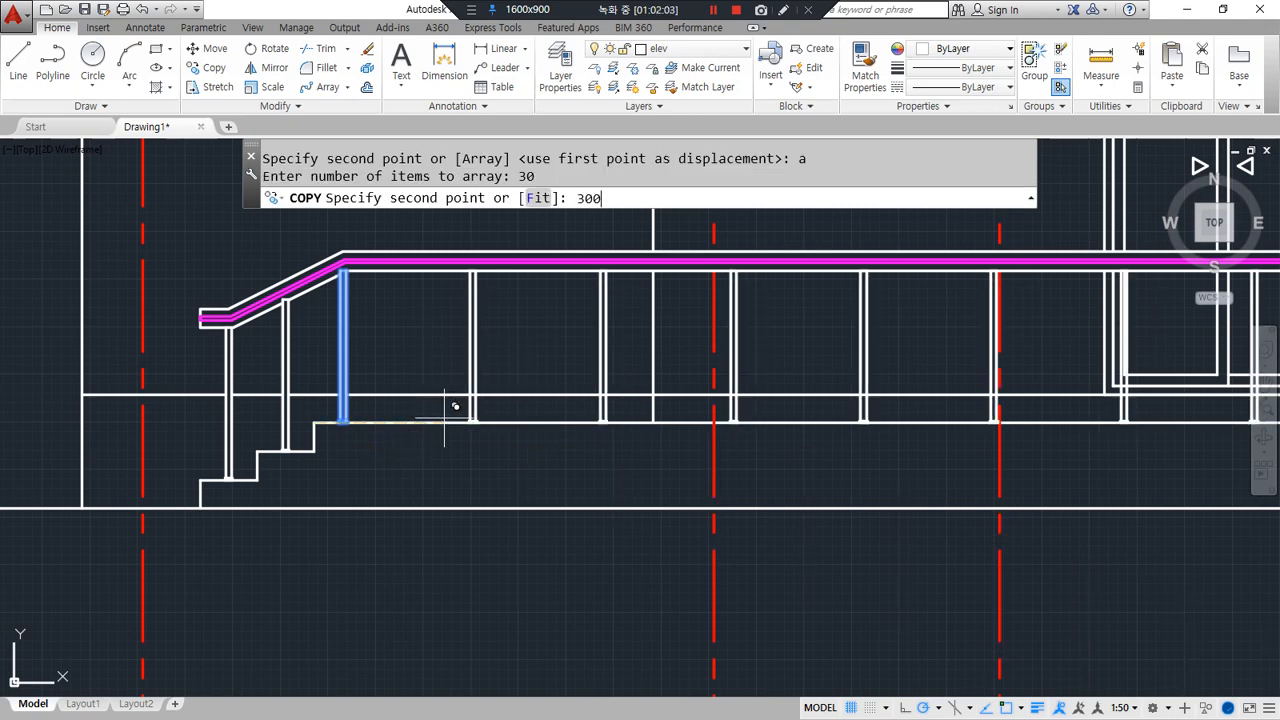
pyautogui.write('300')
pyautogui.press('Return')
pyautogui.press('Return')
# Erase the surplus posts that stand beyond the handrail's end and the platform's edge
pyautogui.scroll(4, 520, 400)
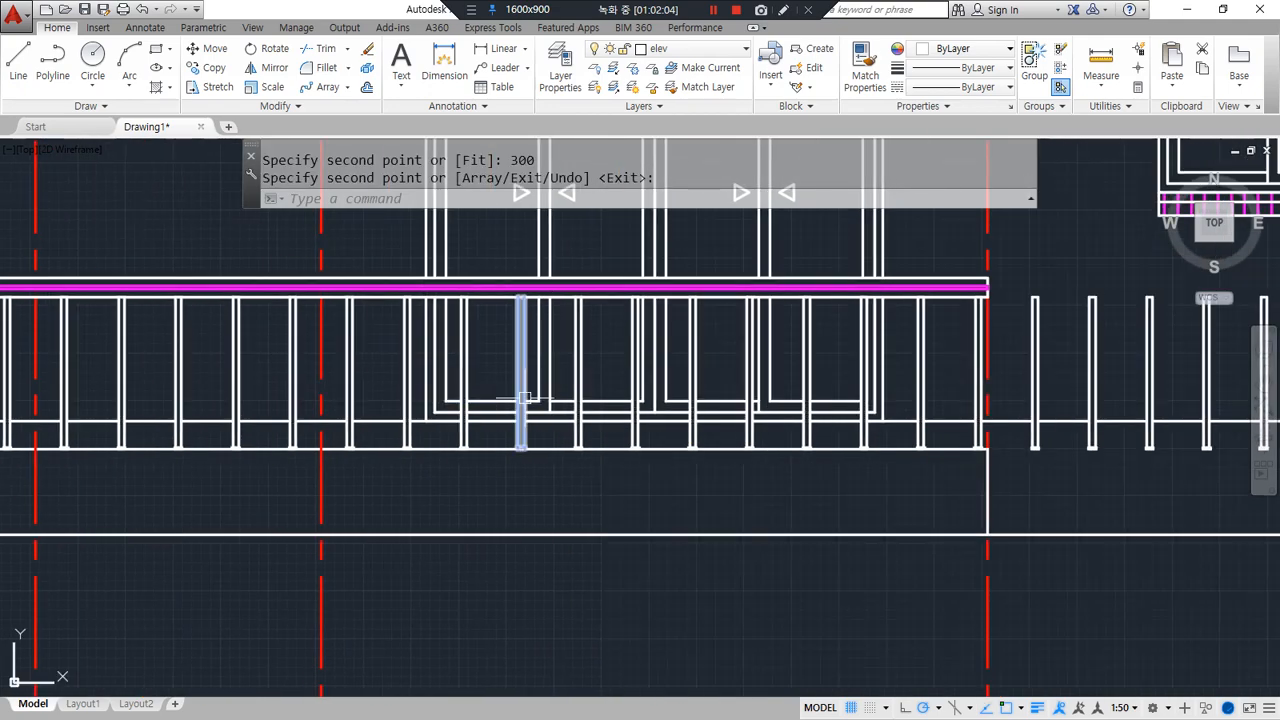
pyautogui.scroll(2, 489, 456)
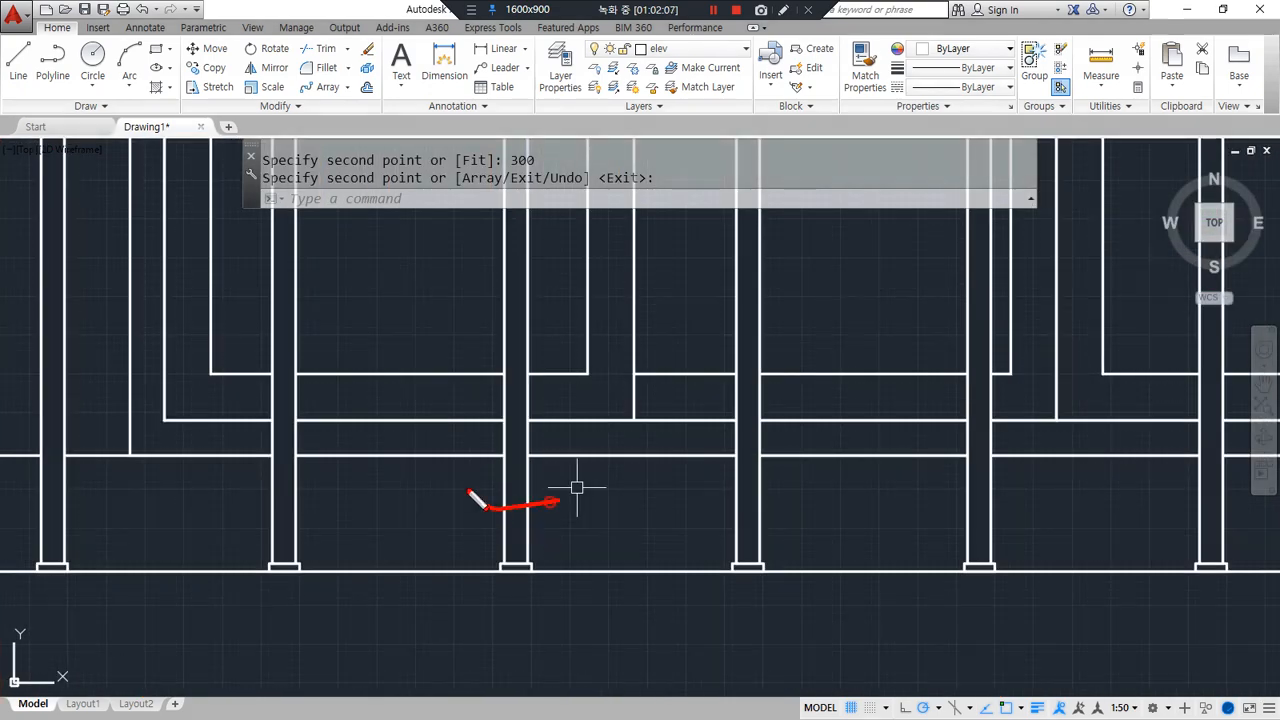
pyautogui.press('Escape')
pyautogui.scroll(-6, 668, 470)
pyautogui.moveTo(811, 448); pyautogui.dragTo(359, 475, button='middle')
pyautogui.press('Escape')
pyautogui.click(1008, 413)
pyautogui.click(655, 343)
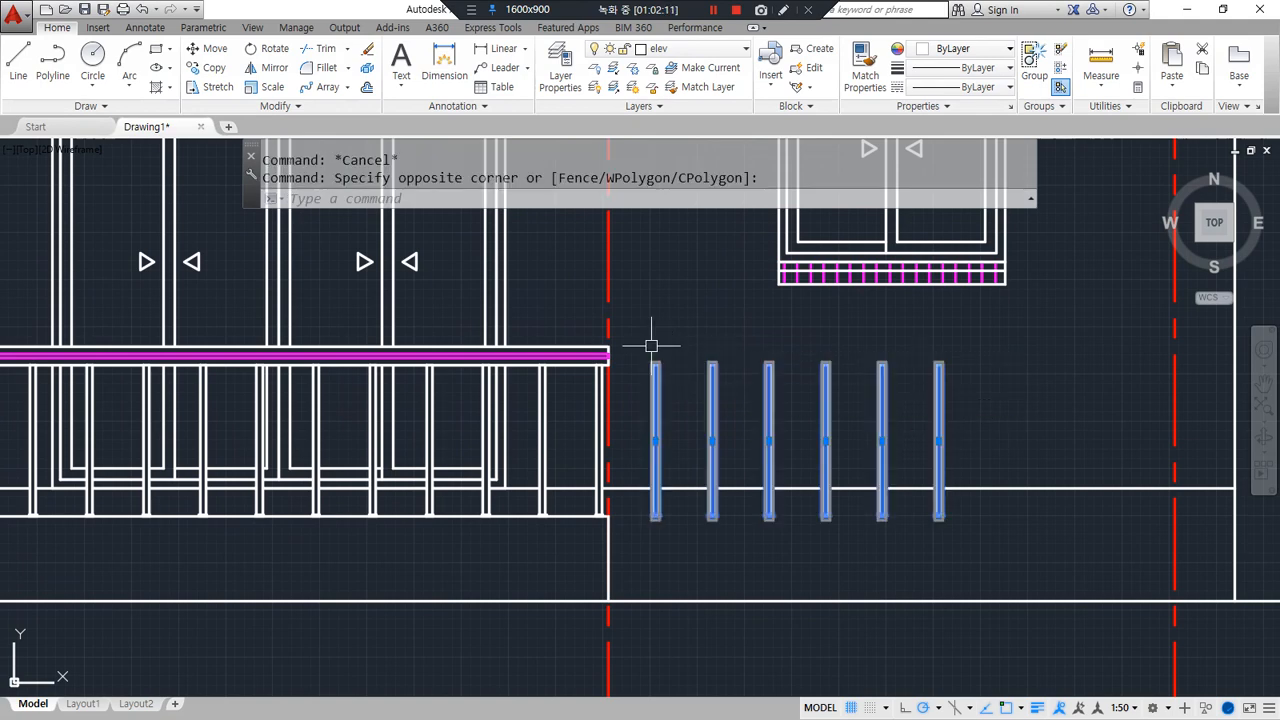
pyautogui.write('e')
pyautogui.press('Return')
# Send the post on the second tread and the first platform post under the handrail outline in the draw order
pyautogui.scroll(2, 581, 502)
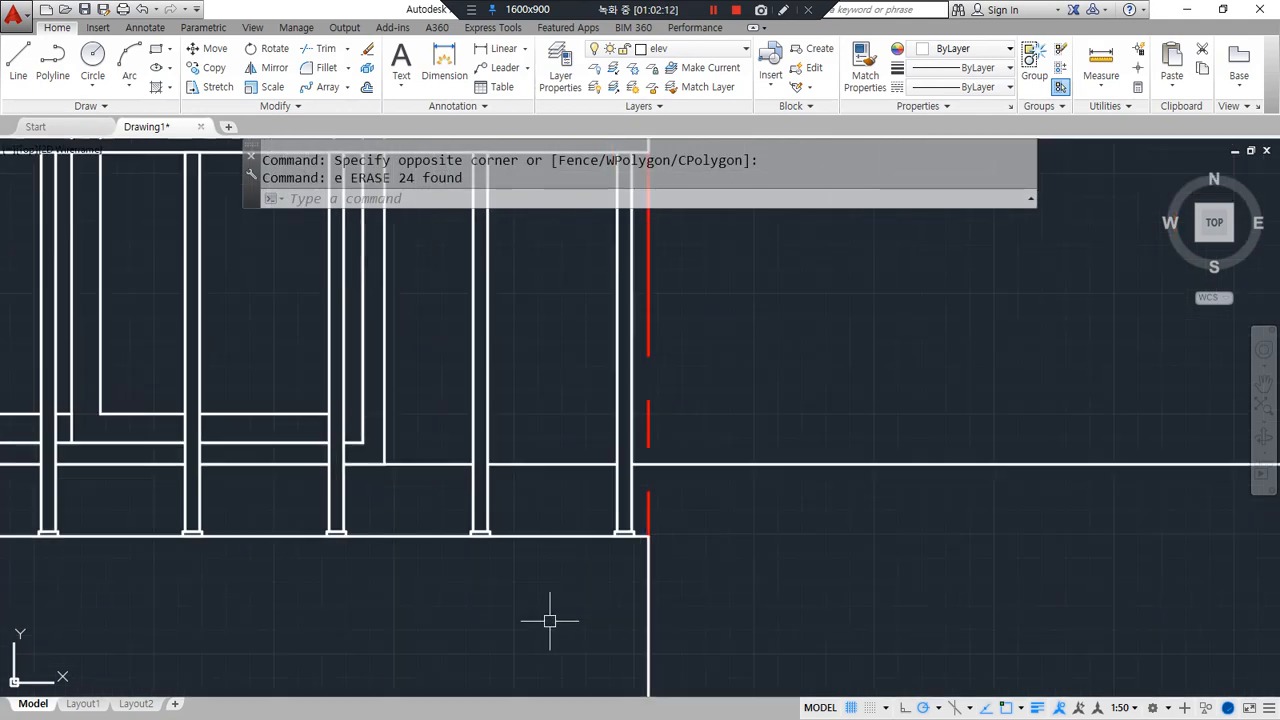
pyautogui.scroll(-2, 549, 621)
pyautogui.scroll(-1, 389, 571)
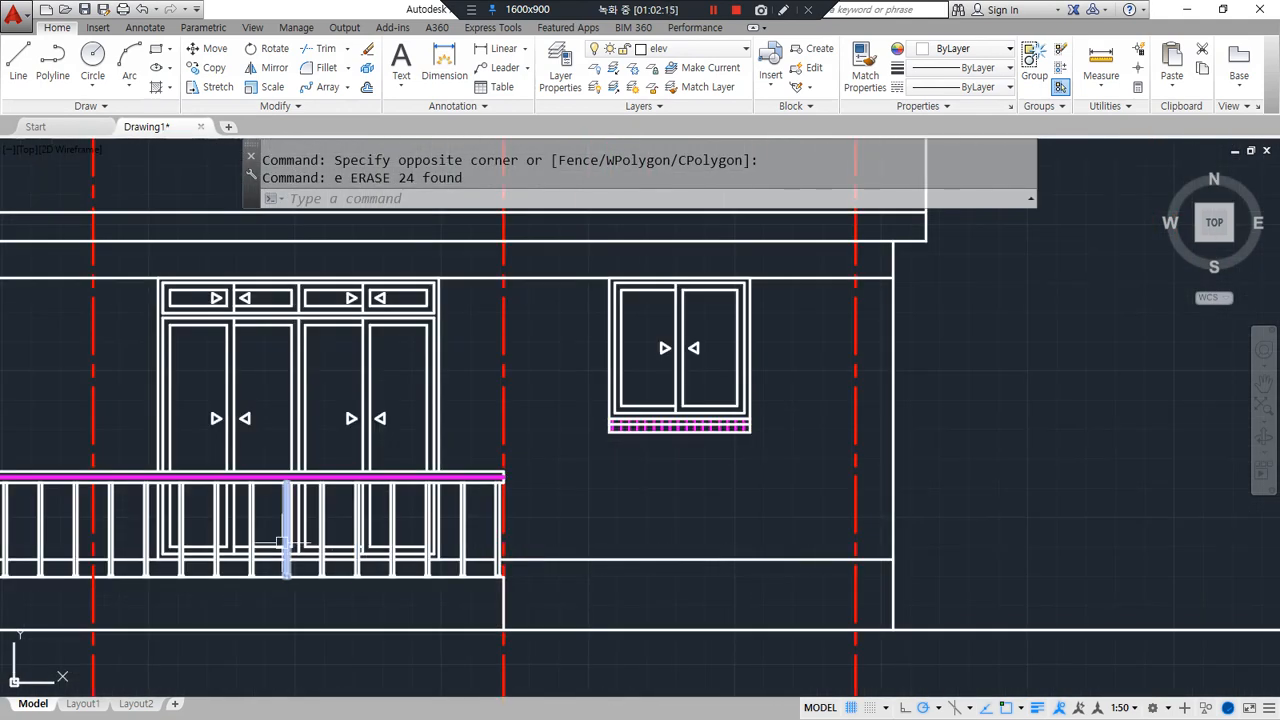
pyautogui.moveTo(277, 540); pyautogui.dragTo(790, 510, button='middle')
pyautogui.scroll(1, 115, 567)
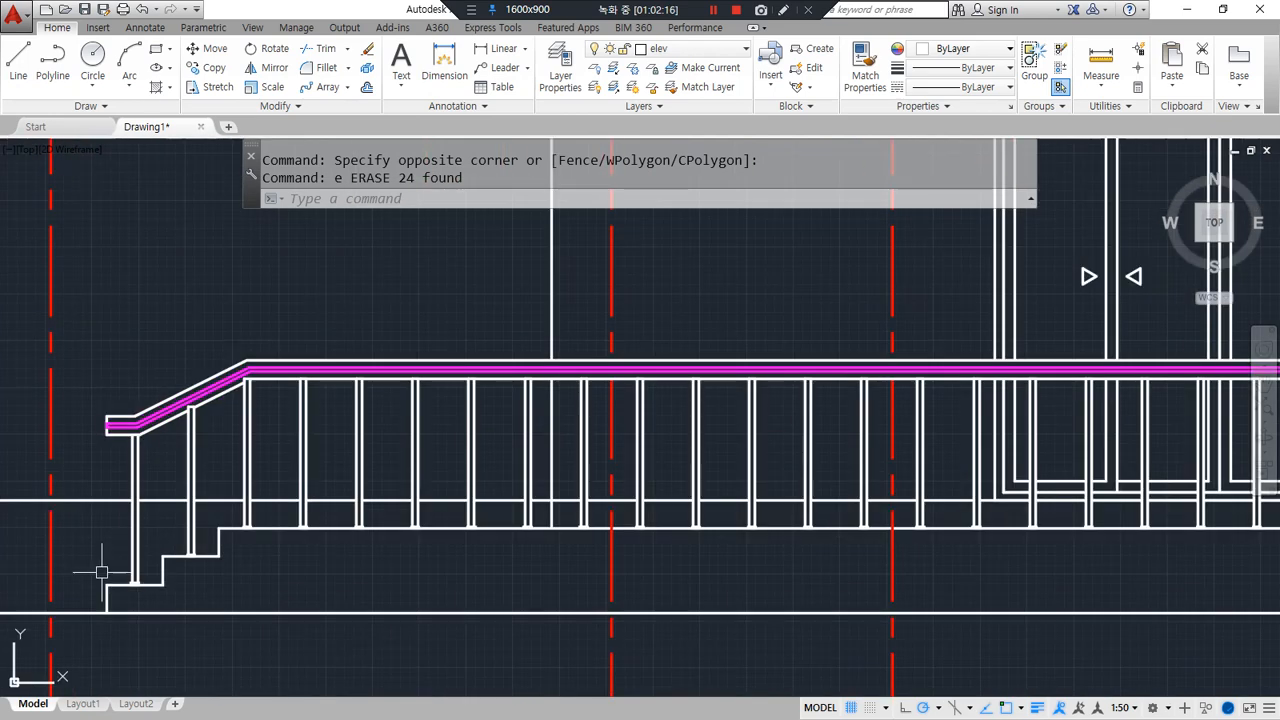
pyautogui.scroll(2, 126, 400)
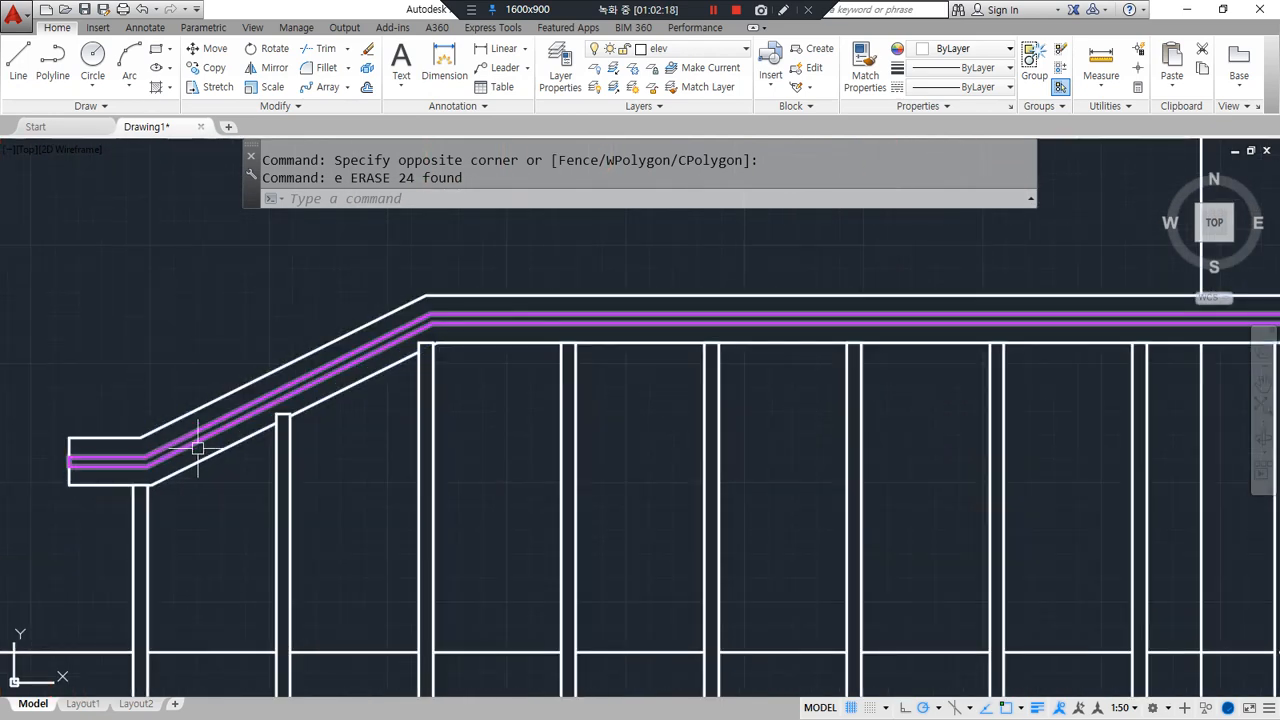
pyautogui.click(306, 484)
pyautogui.click(405, 472)
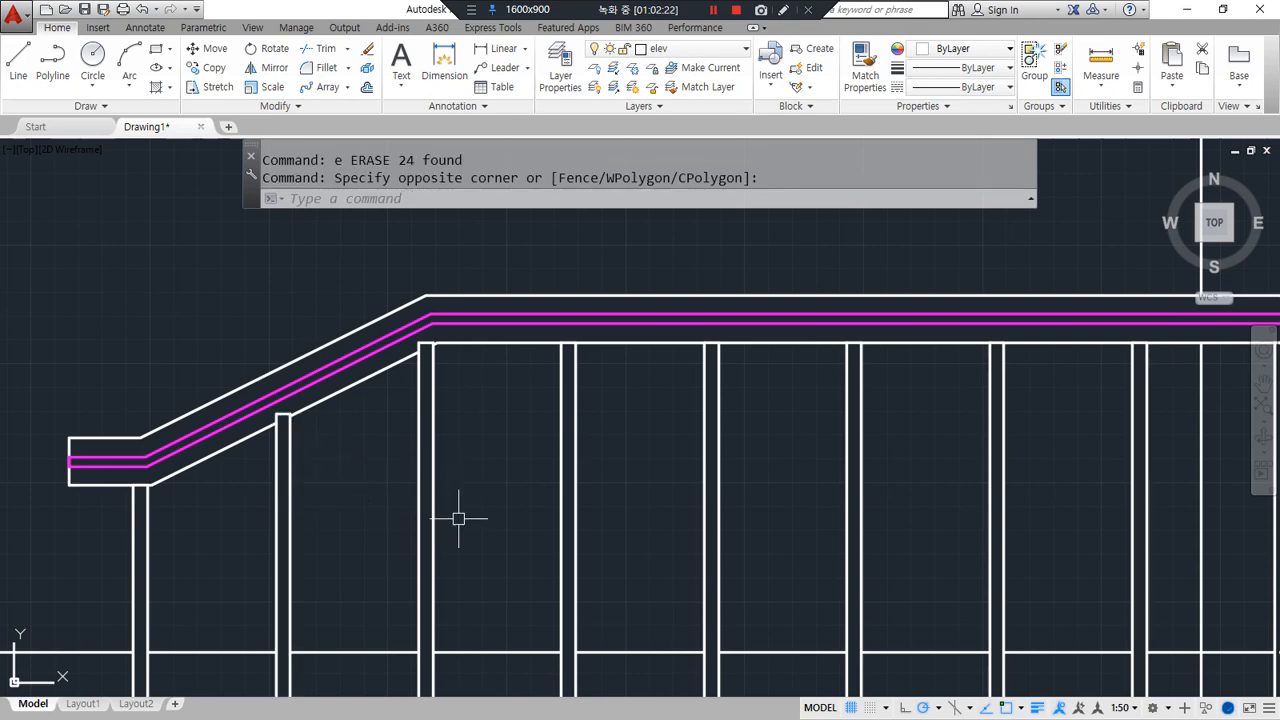
pyautogui.click(480, 509)
pyautogui.click(252, 566)
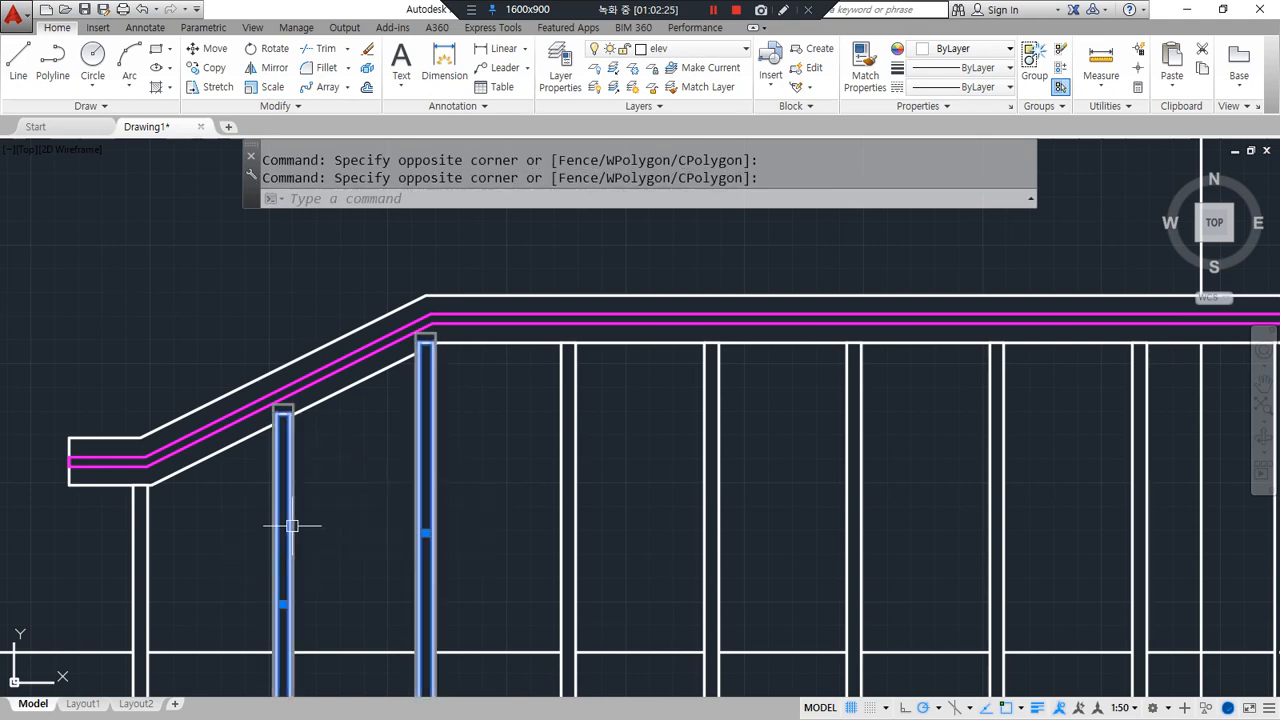
pyautogui.rightClick(292, 525)
pyautogui.moveTo(360, 345)
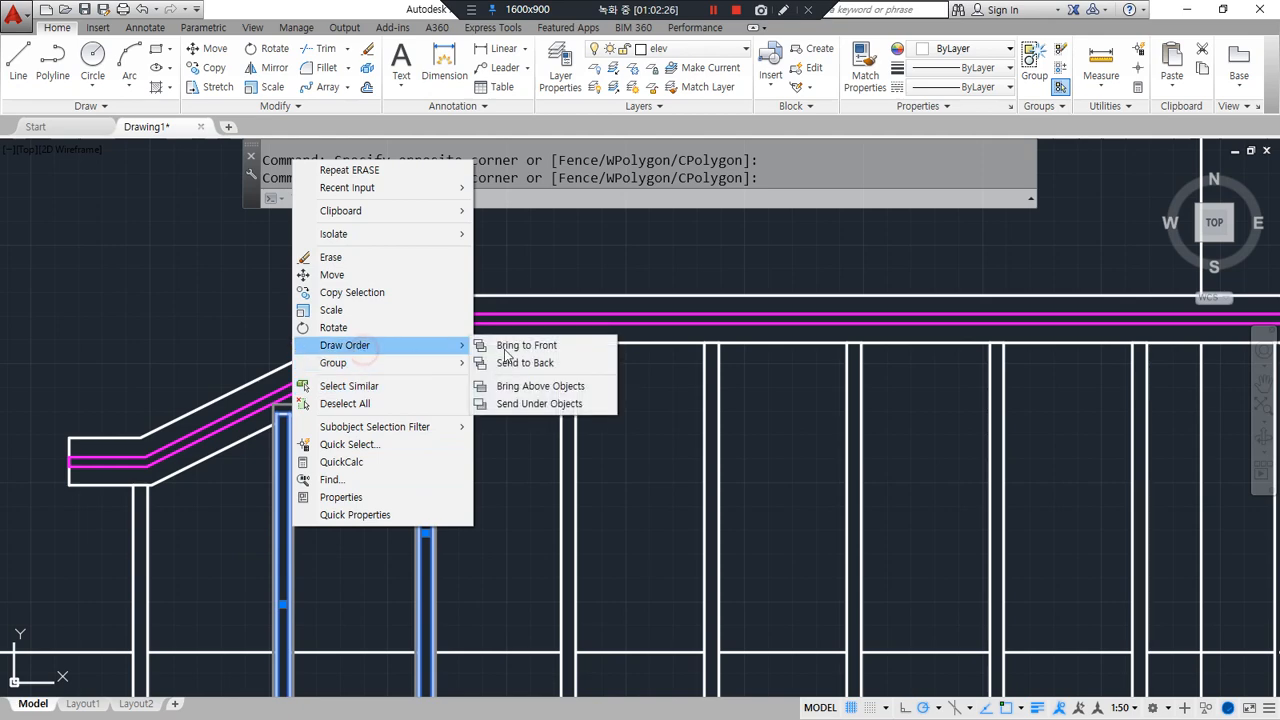
pyautogui.click(582, 405)
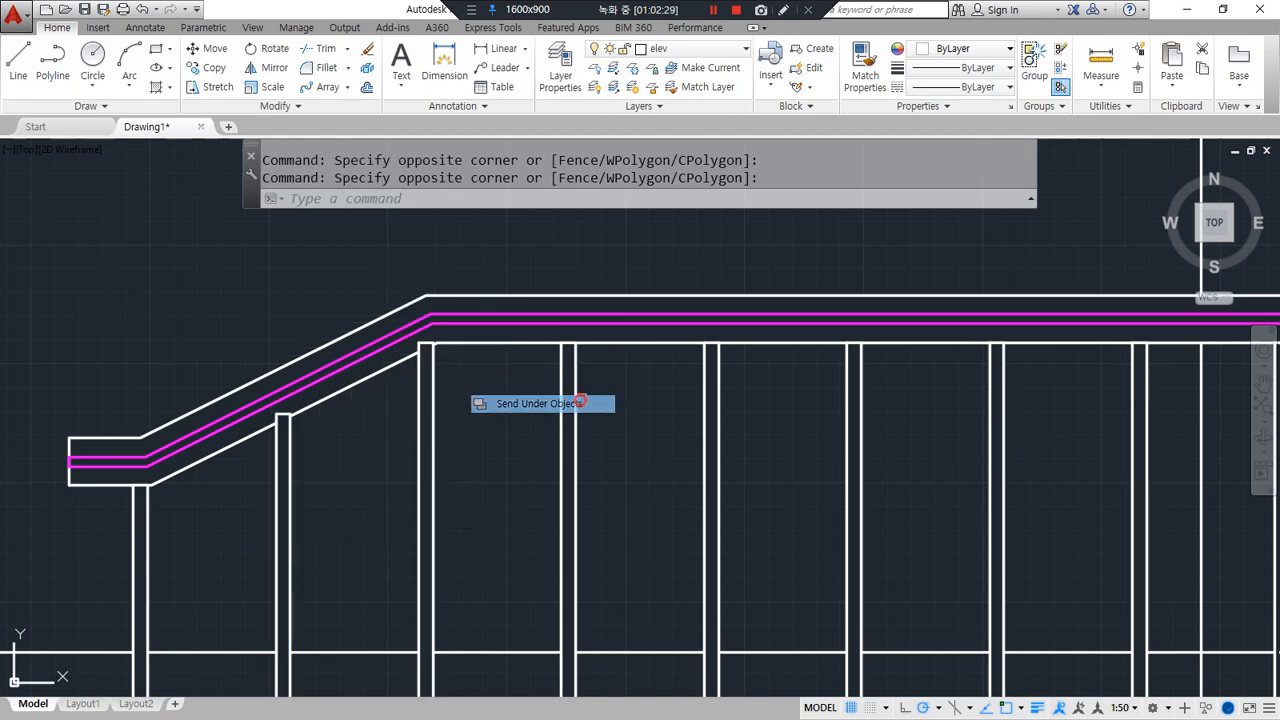
pyautogui.click(240, 439)
pyautogui.click(290, 498)
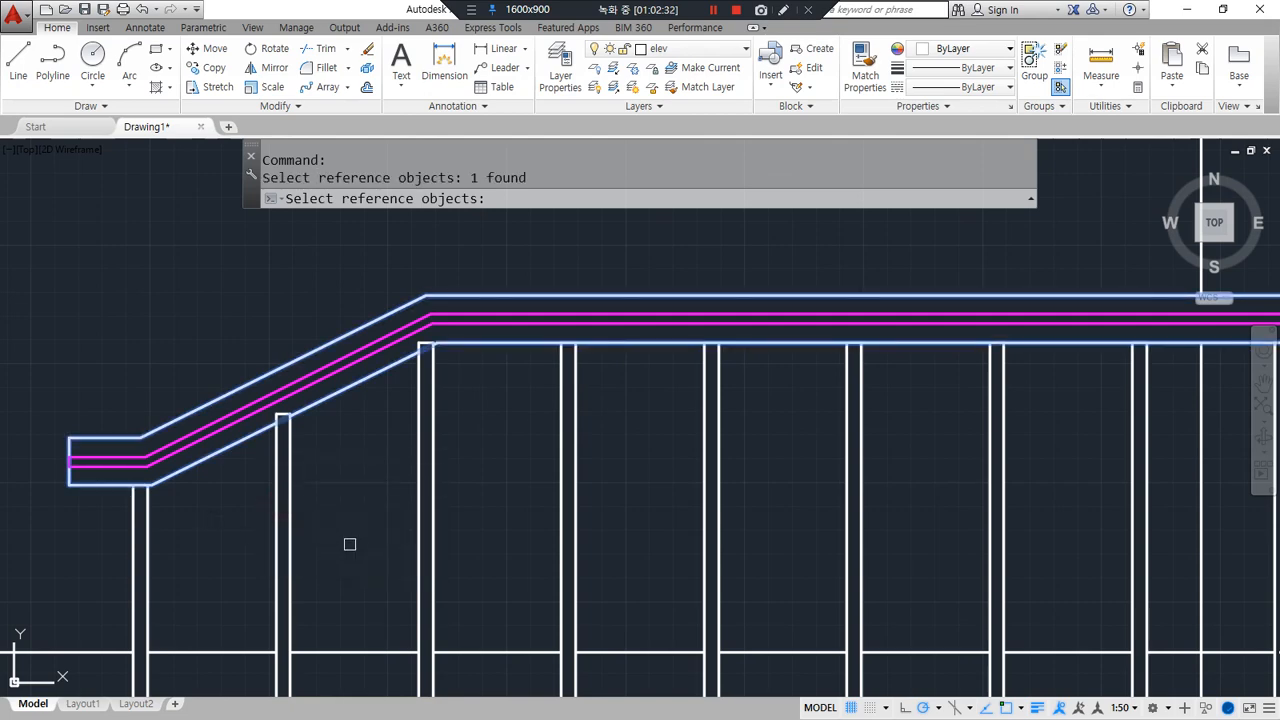
pyautogui.press('Return')
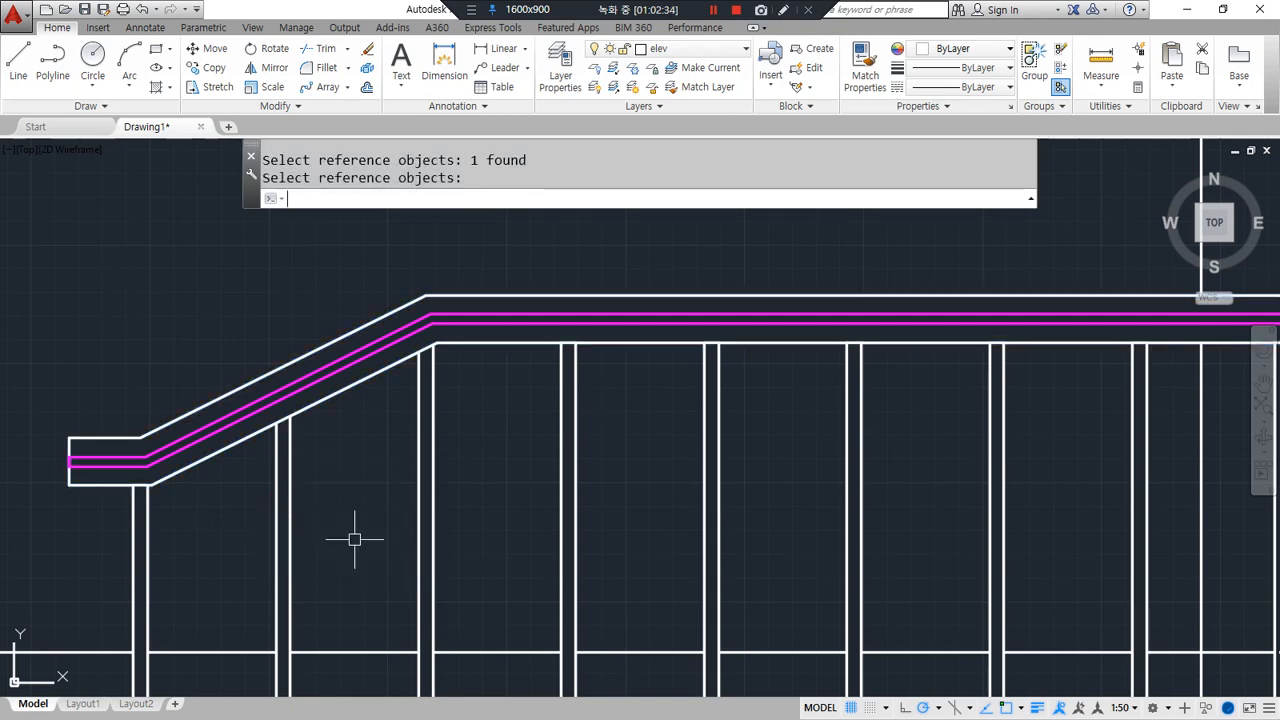
# Check the railing along the stairs and platform against the doors and the rest of the elevation
pyautogui.scroll(-2, 345, 390)
pyautogui.scroll(-1, 614, 406)
pyautogui.moveTo(614, 406); pyautogui.dragTo(311, 386, button='middle')
pyautogui.moveTo(709, 409); pyautogui.dragTo(466, 483, button='middle')
pyautogui.scroll(-1, 719, 443)
pyautogui.scroll(-1, 706, 443)
pyautogui.scroll(1, 374, 465)
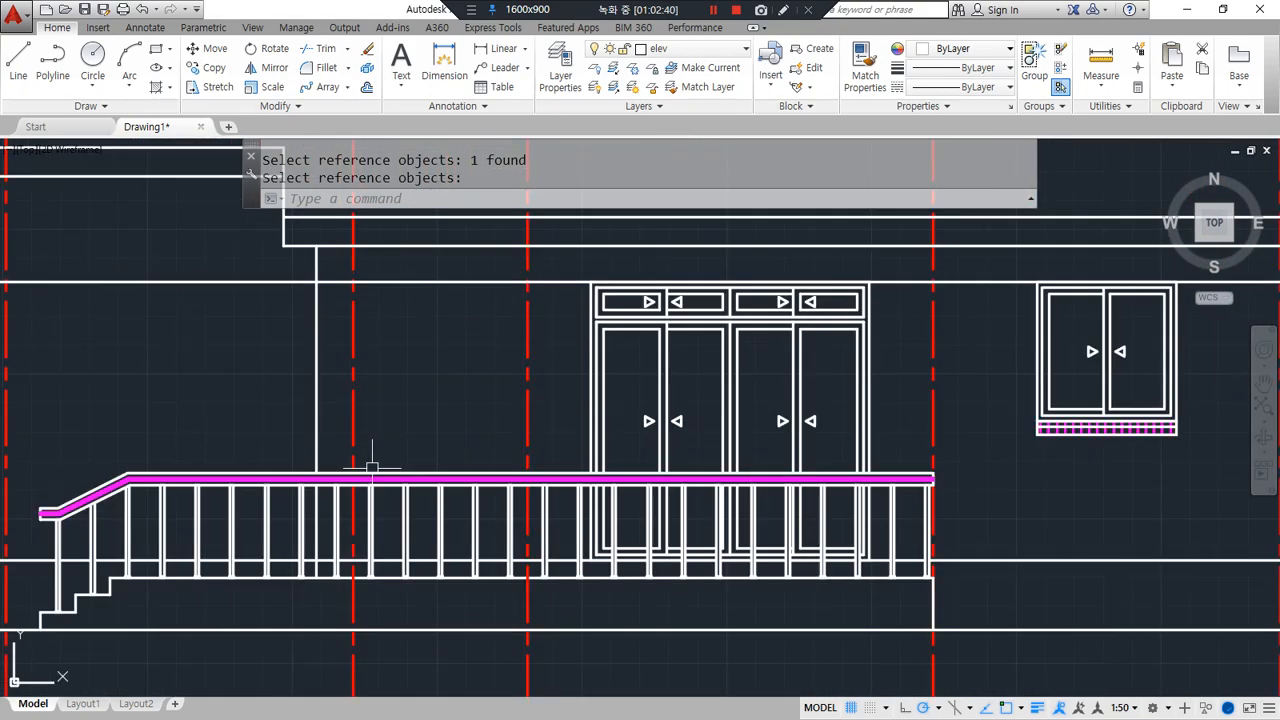
pyautogui.scroll(-2, 345, 497)
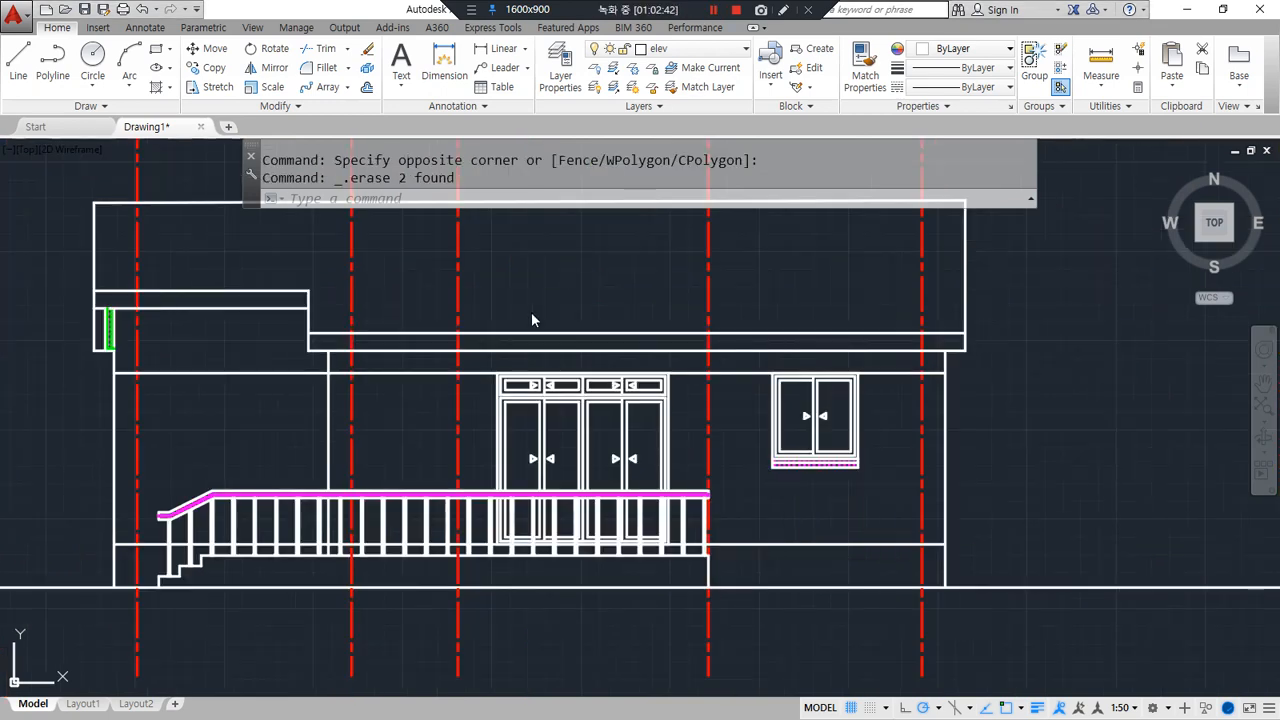
# Make the hat layer current and freeze the cen layer to hide the centre lines
pyautogui.press('Escape')
pyautogui.press('Escape')
pyautogui.click(690, 48)
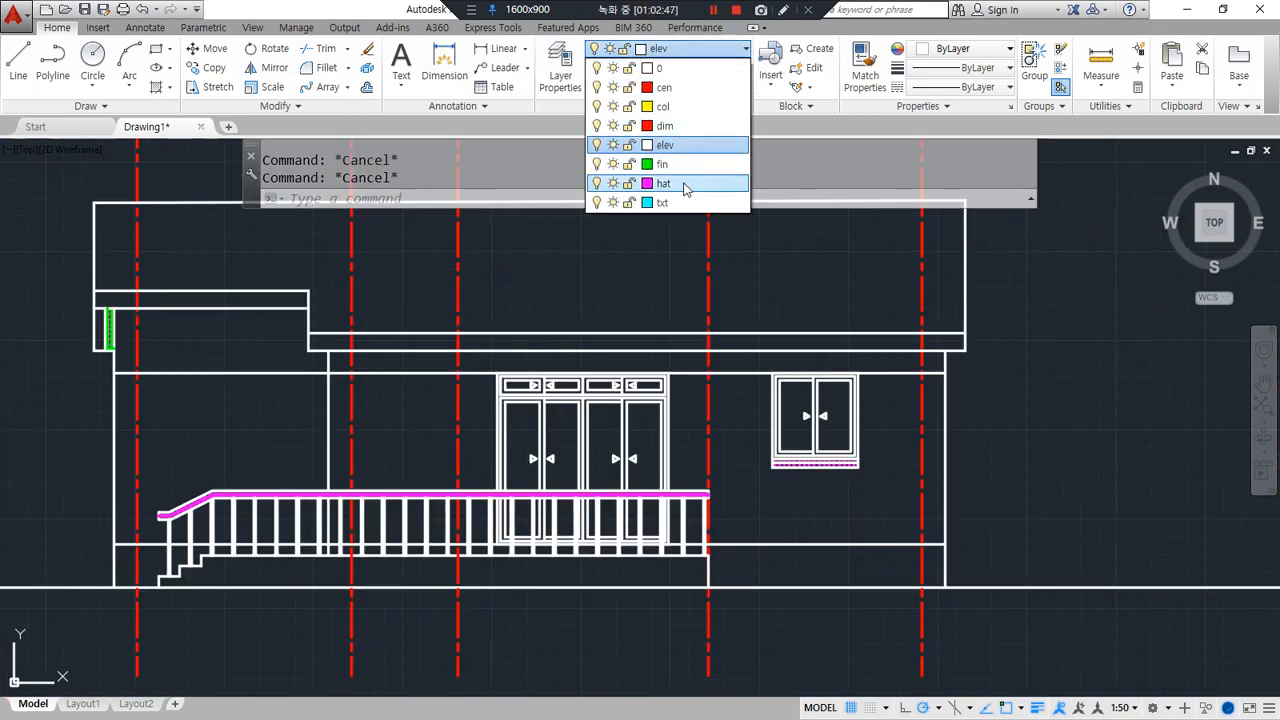
pyautogui.click(683, 183)
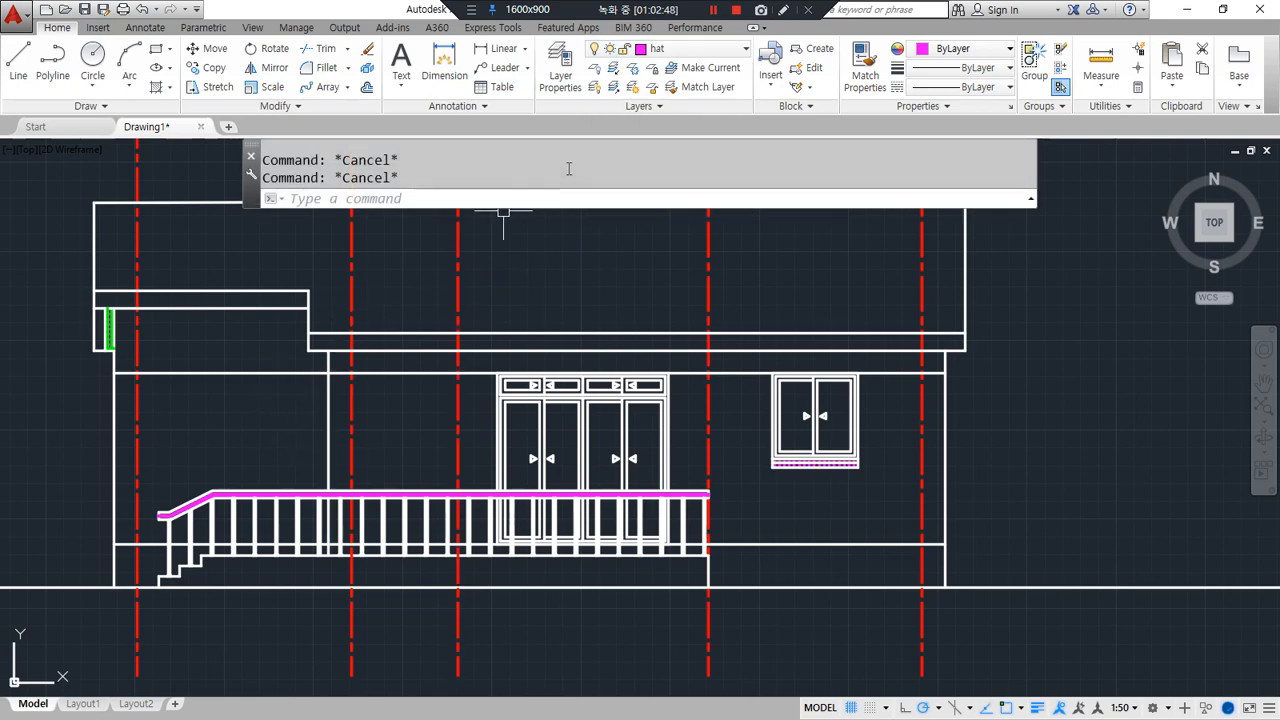
pyautogui.click(690, 48)
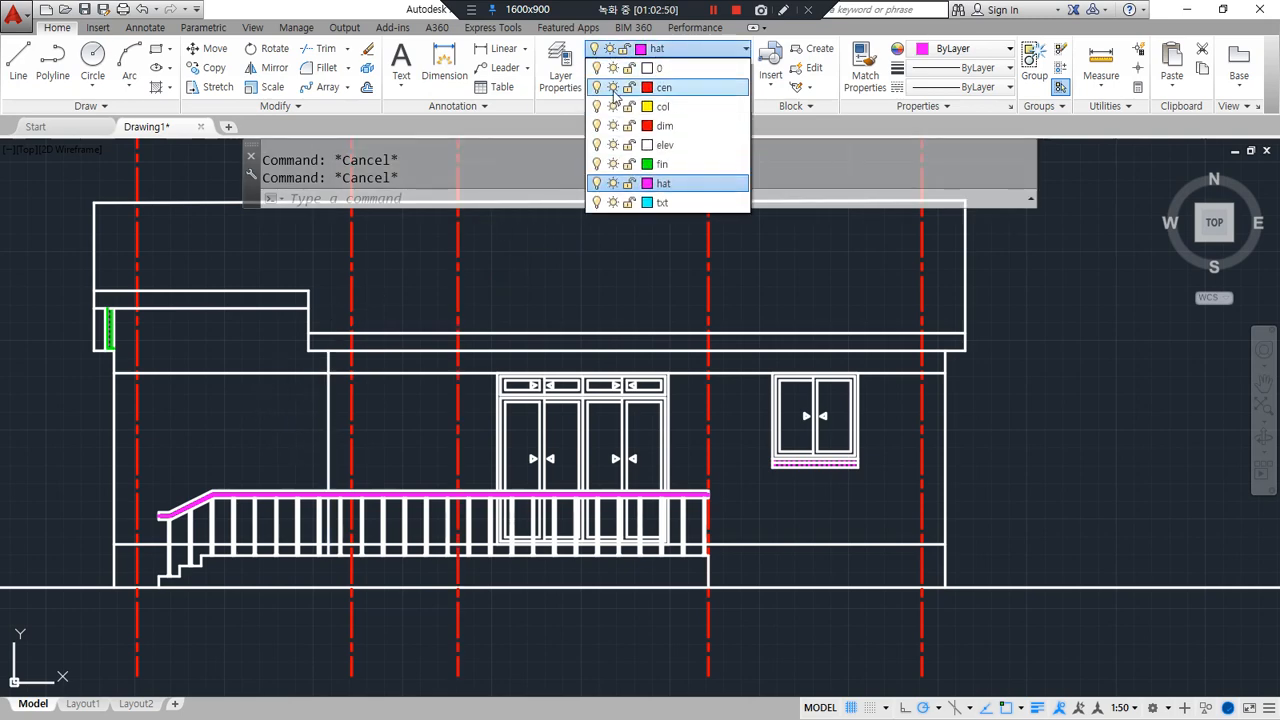
pyautogui.click(613, 88)
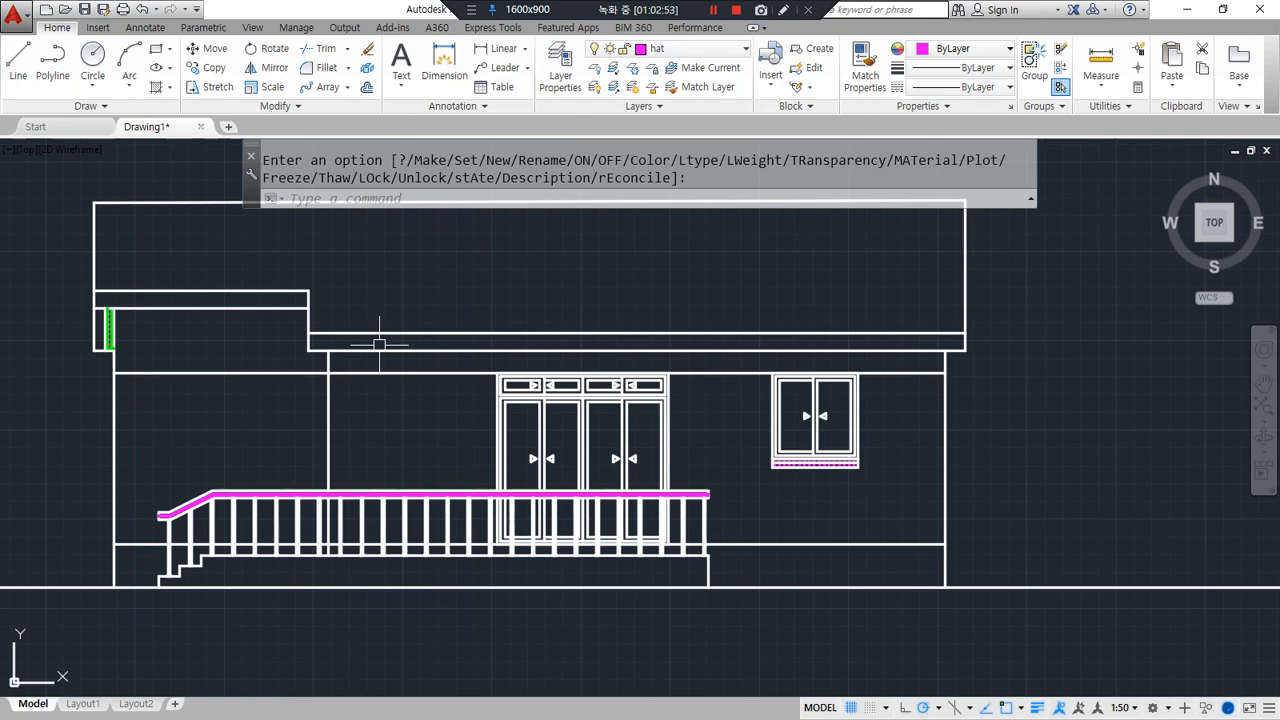
# Start a hatch on the wall beside the stairs, adding the wall gaps between the first railing posts
pyautogui.write('h')
pyautogui.press('Return')
pyautogui.click(189, 460)
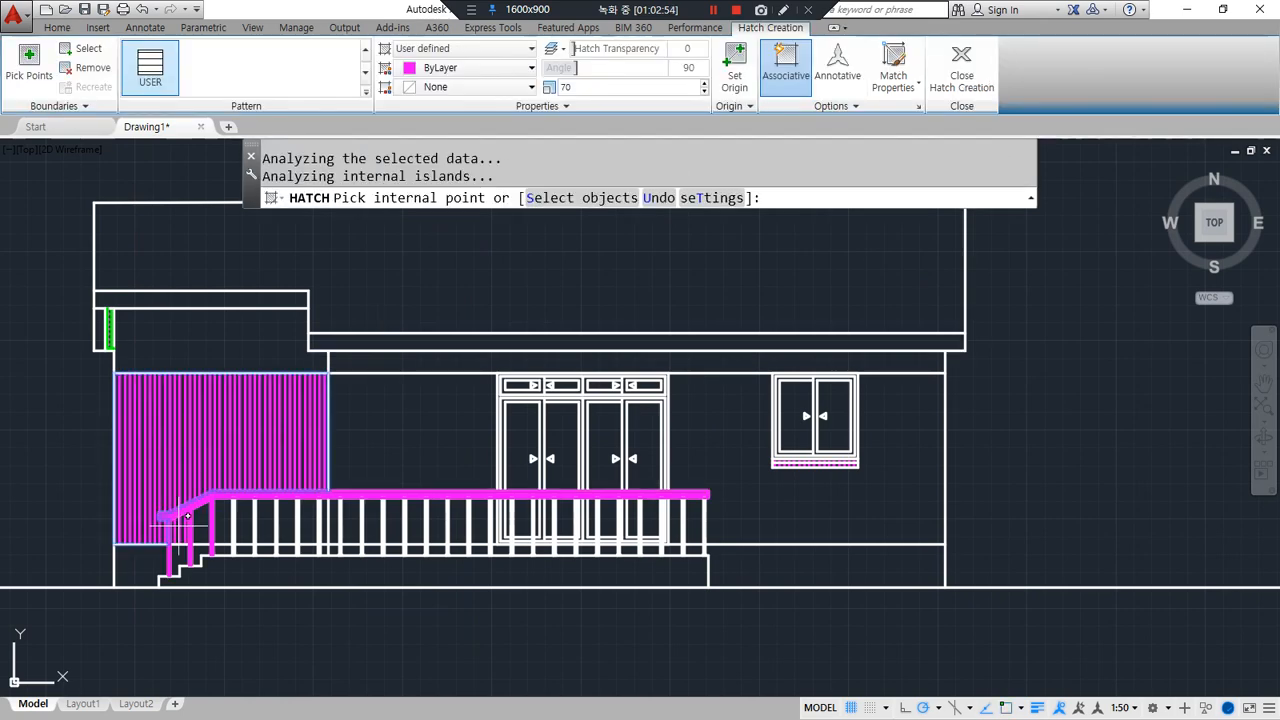
pyautogui.click(245, 506)
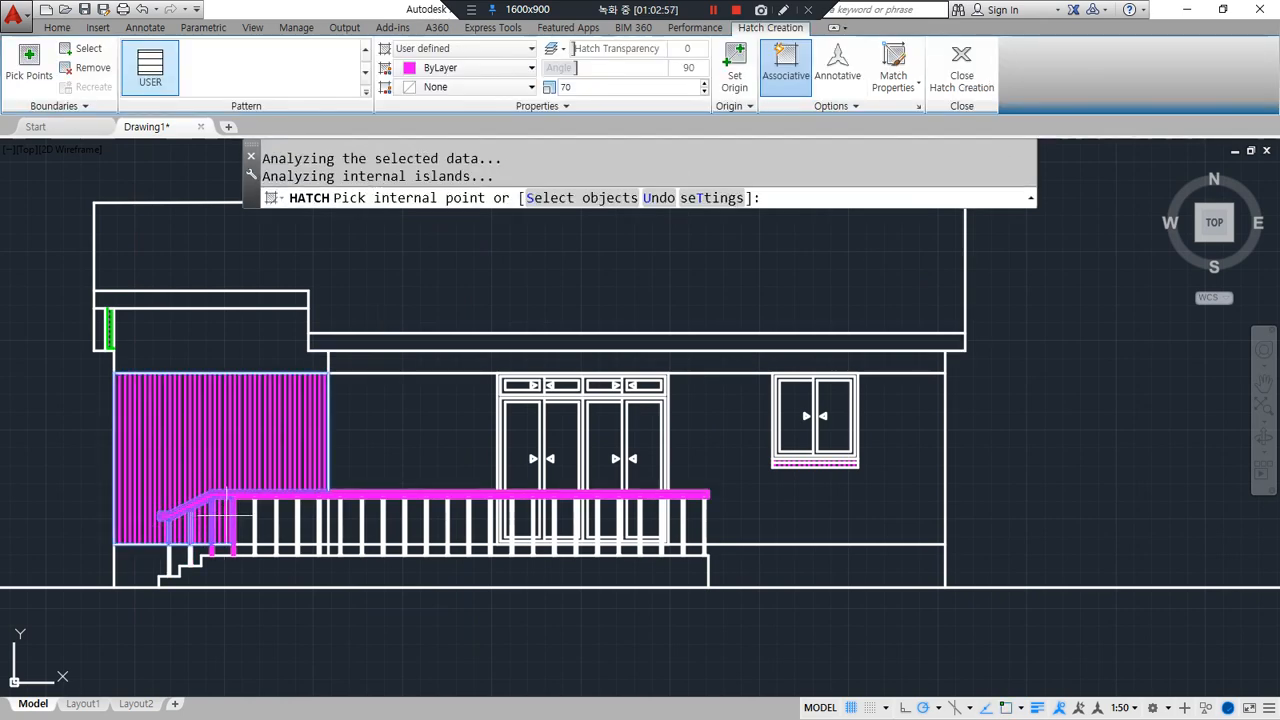
pyautogui.click(296, 509)
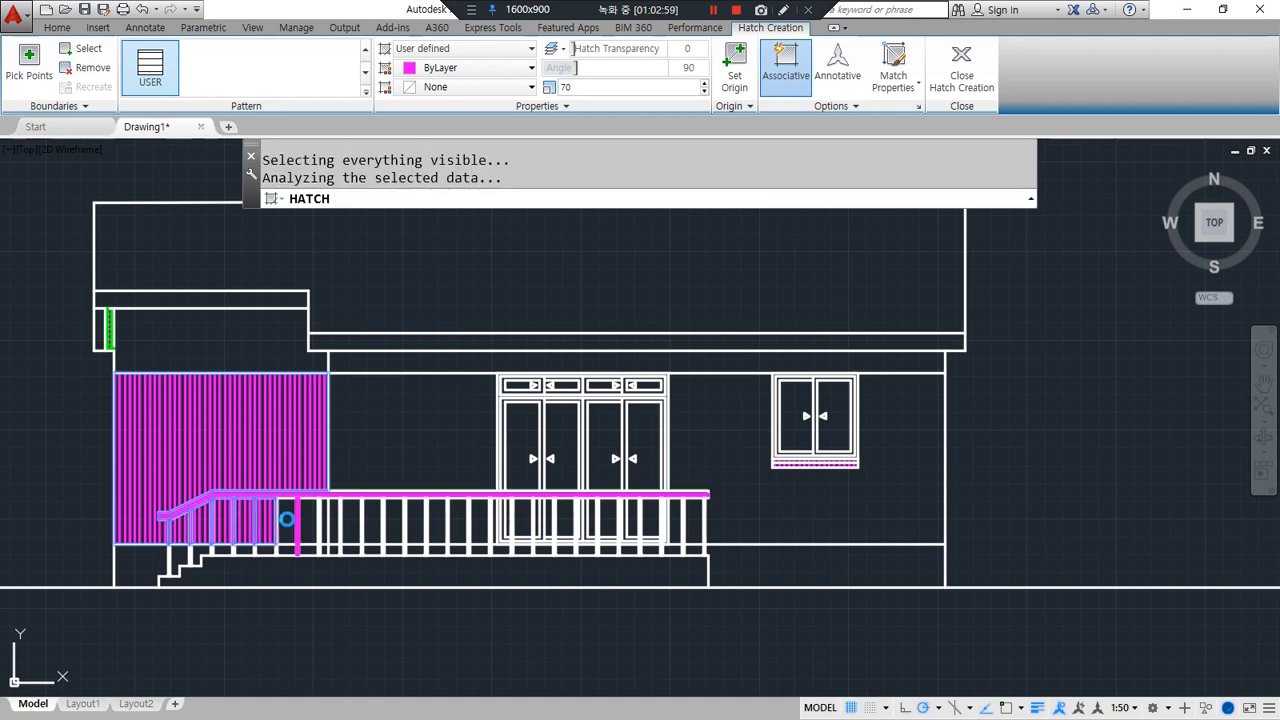
pyautogui.scroll(4, 305, 518)
pyautogui.click(363, 508)
pyautogui.click(404, 512)
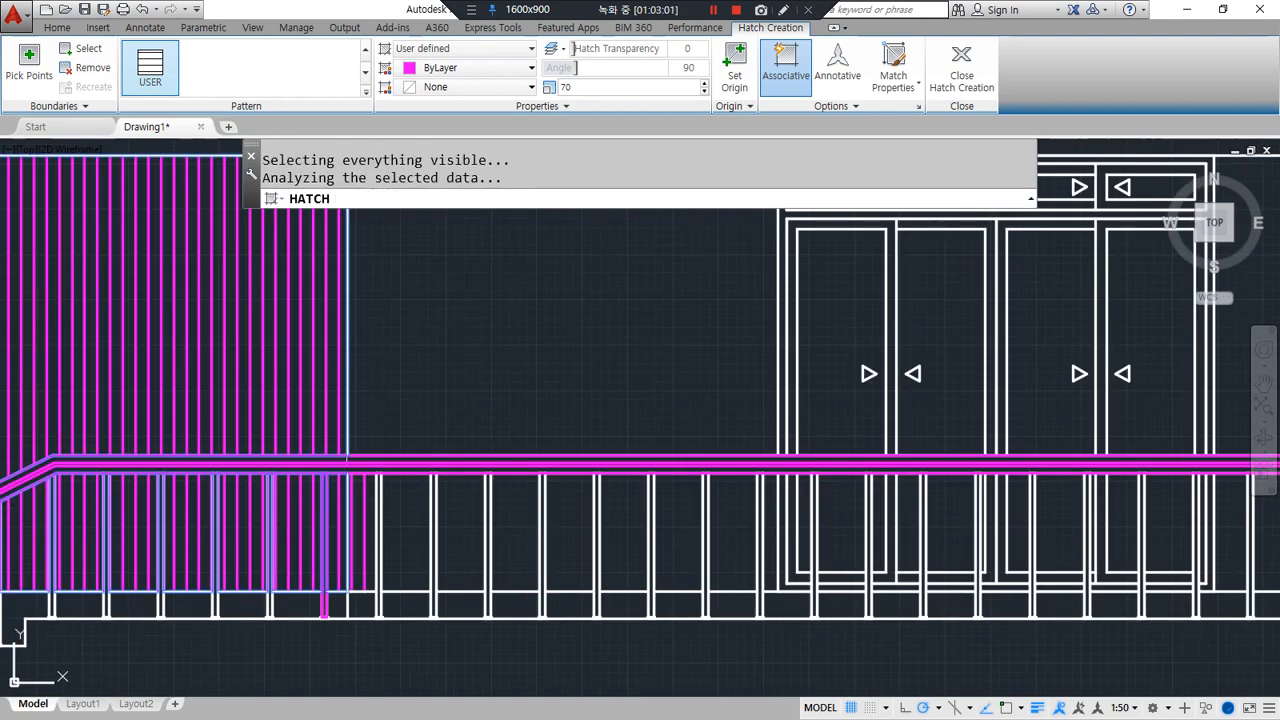
# Add the remaining wall gaps between the posts up to the doors and the wall above the handrail to the hatch
pyautogui.click(409, 518)
pyautogui.click(463, 520)
pyautogui.click(516, 520)
pyautogui.click(567, 520)
pyautogui.click(624, 520)
pyautogui.click(680, 521)
pyautogui.click(741, 525)
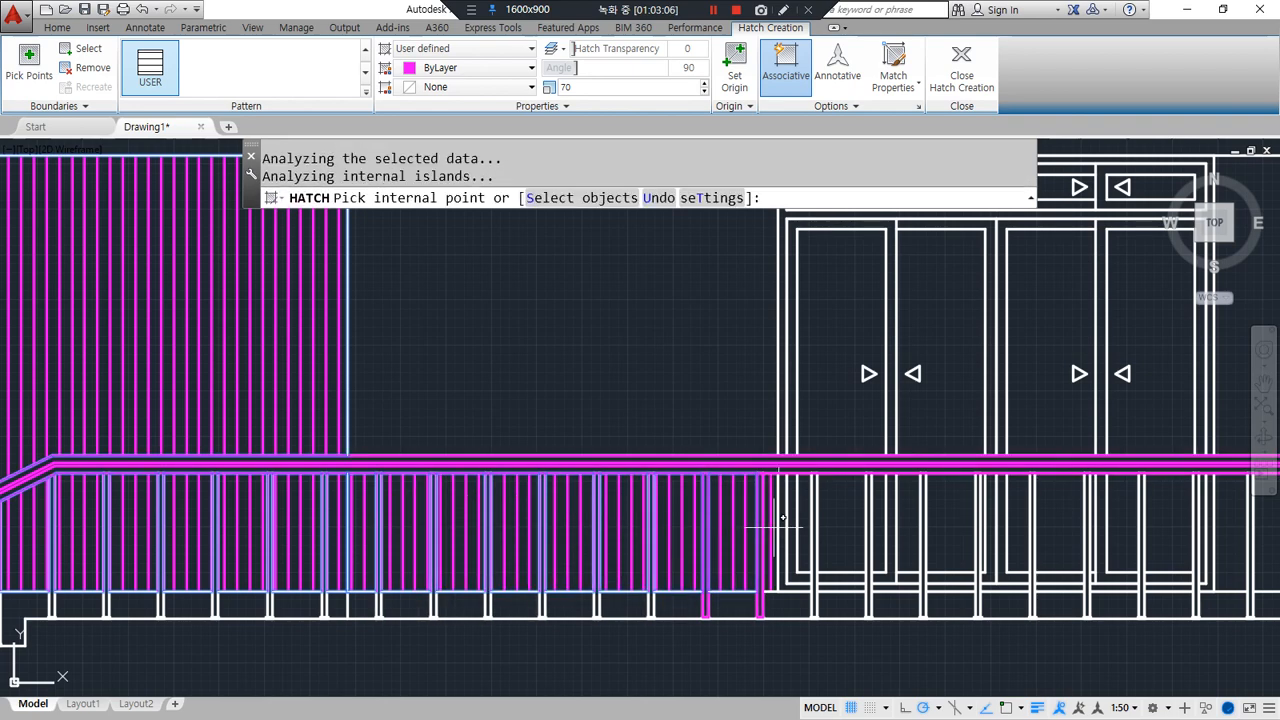
pyautogui.click(647, 378)
# Add the wall between doors and window and the wall gap beside the last railing post to the hatch
pyautogui.moveTo(701, 365); pyautogui.dragTo(198, 343, button='middle')
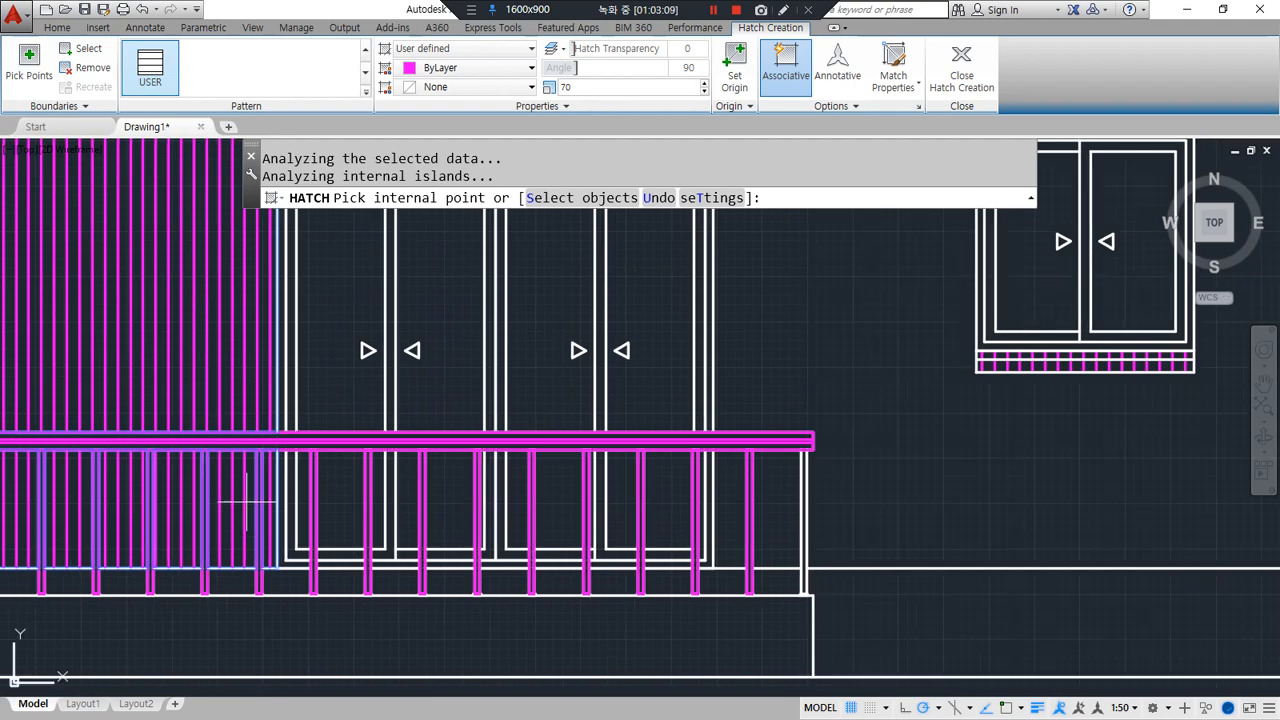
pyautogui.scroll(2, 271, 557)
pyautogui.scroll(-2, 688, 487)
pyautogui.moveTo(688, 487); pyautogui.dragTo(361, 563, button='middle')
pyautogui.click(672, 406)
pyautogui.click(584, 530)
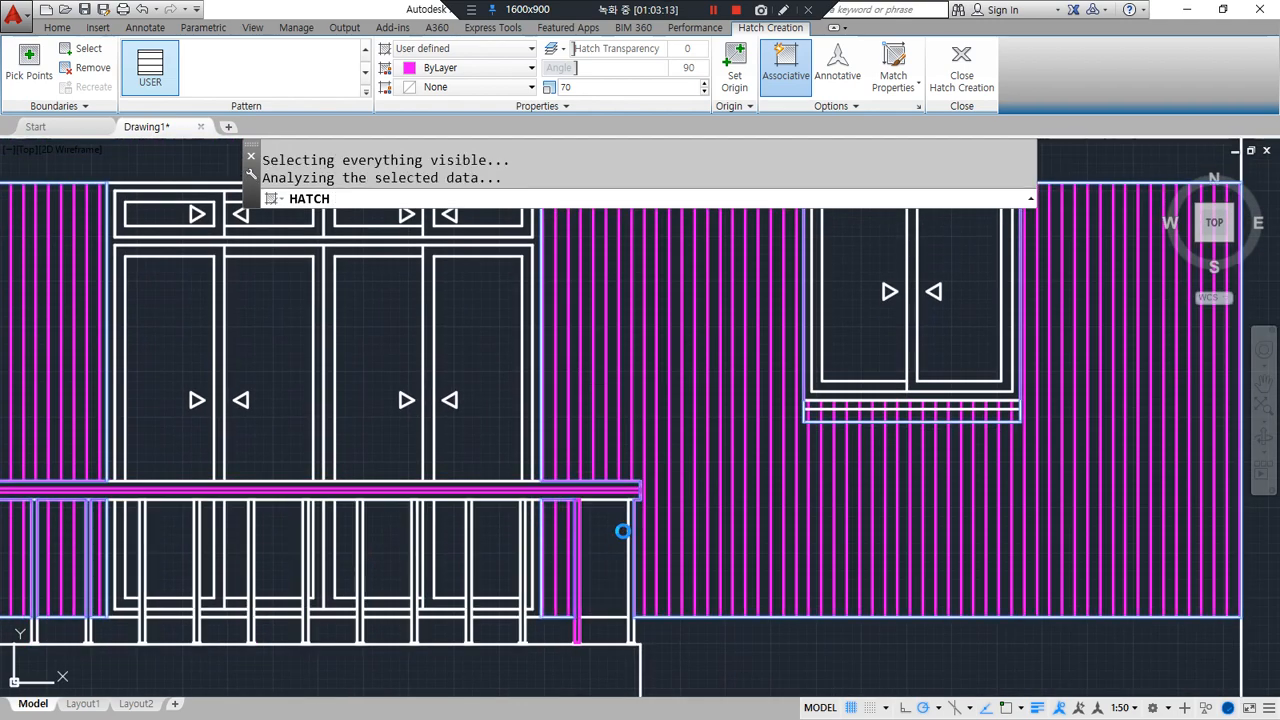
pyautogui.scroll(-2, 623, 529)
pyautogui.moveTo(757, 506); pyautogui.dragTo(914, 523, button='middle')
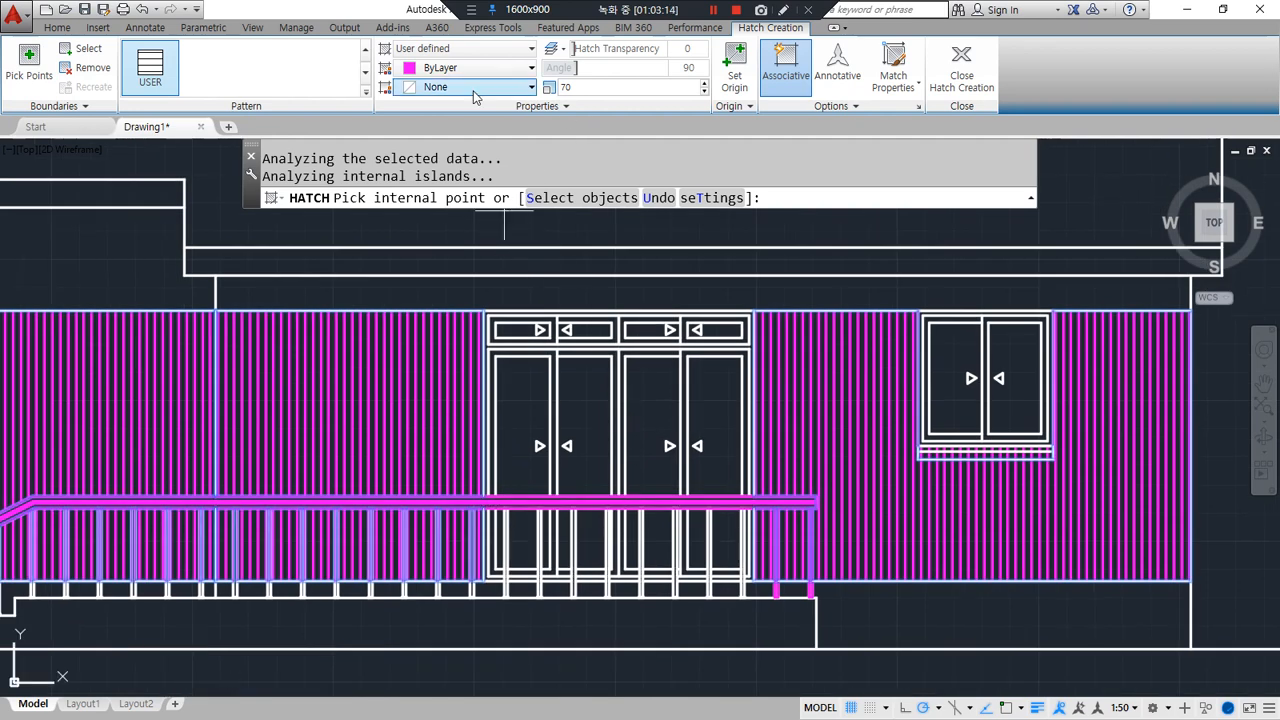
# Change the wall hatch to the AR-BRSTD brick pattern at angle 0 and scale 1, and finish it
pyautogui.click(443, 50)
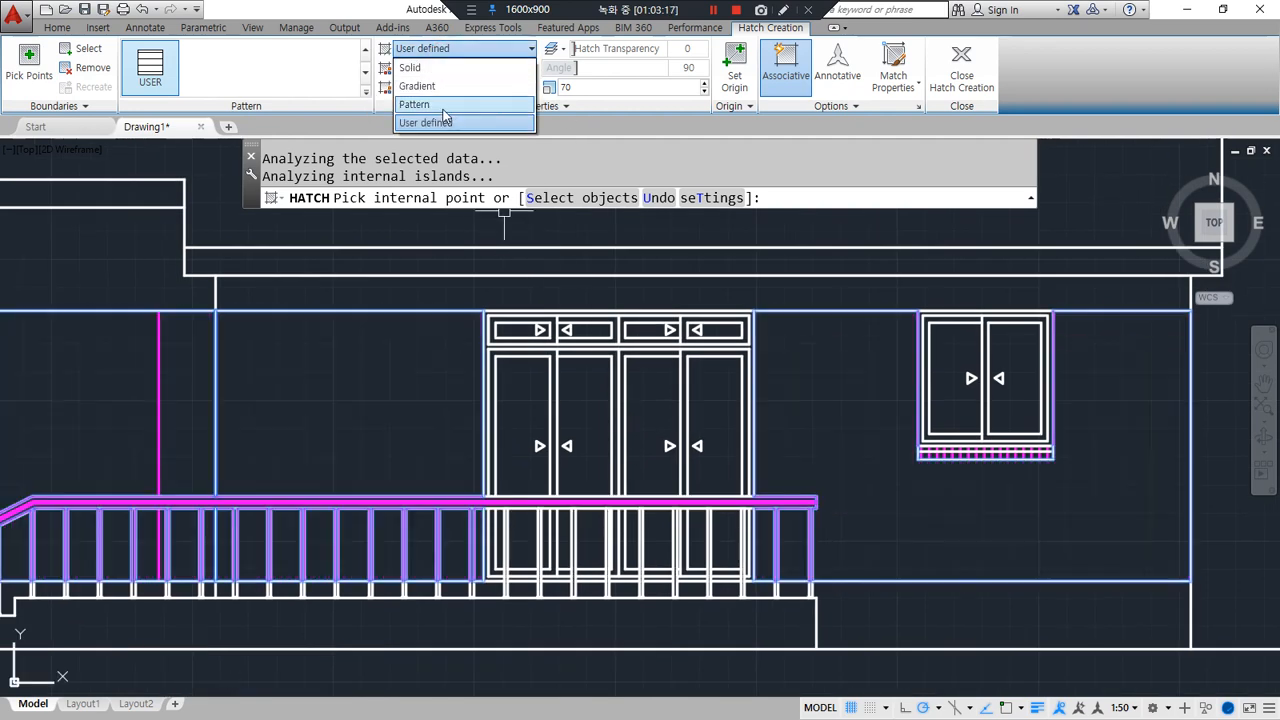
pyautogui.click(441, 101)
pyautogui.click(365, 92)
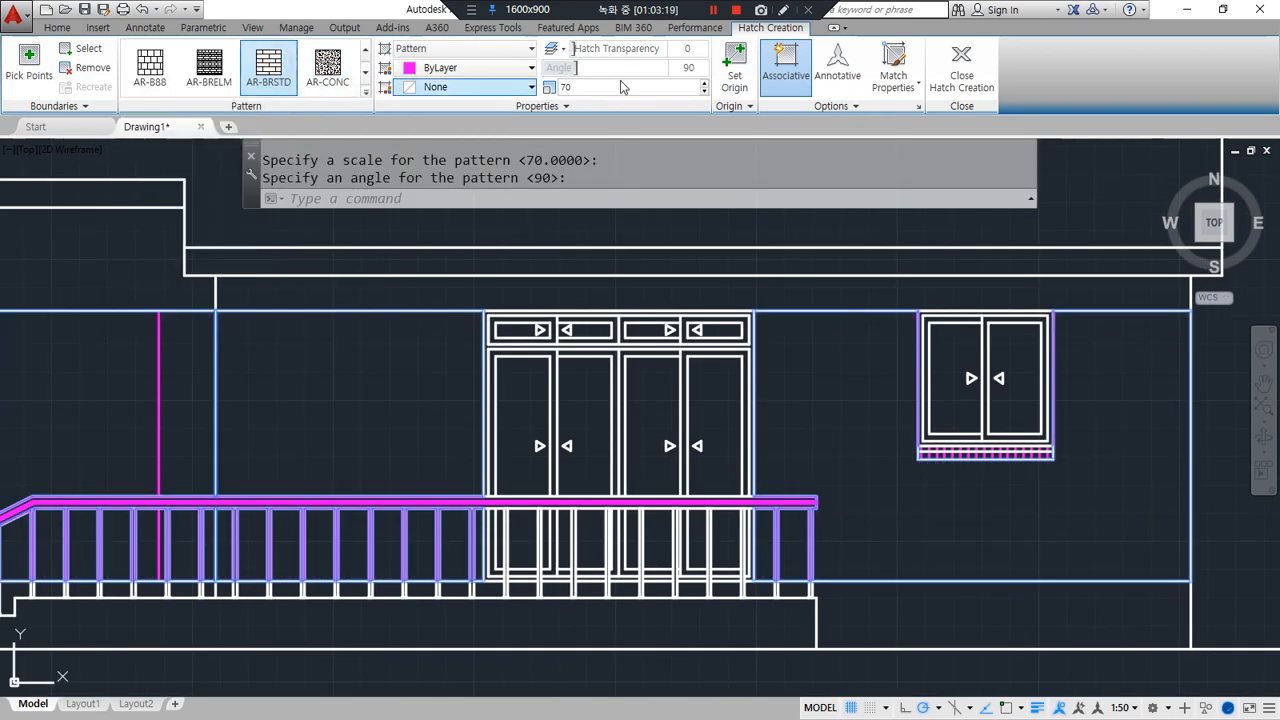
pyautogui.write('0')
pyautogui.press('Return')
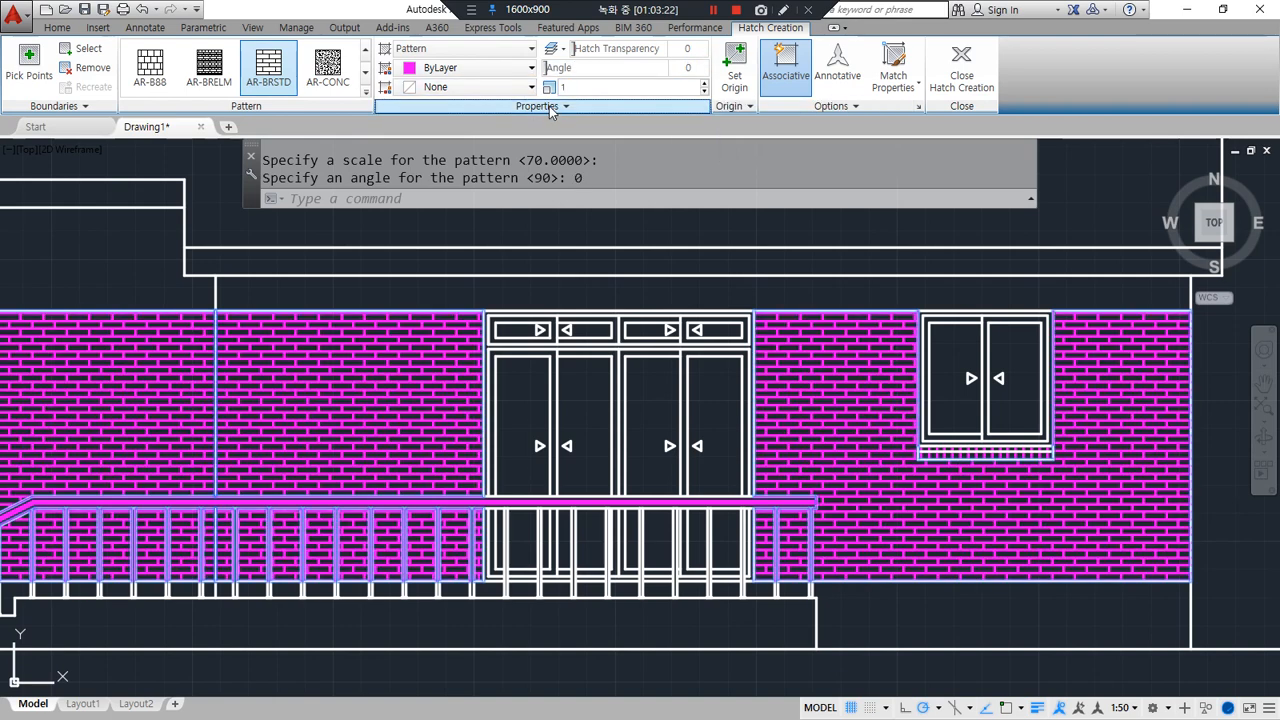
pyautogui.scroll(-4, 506, 372)
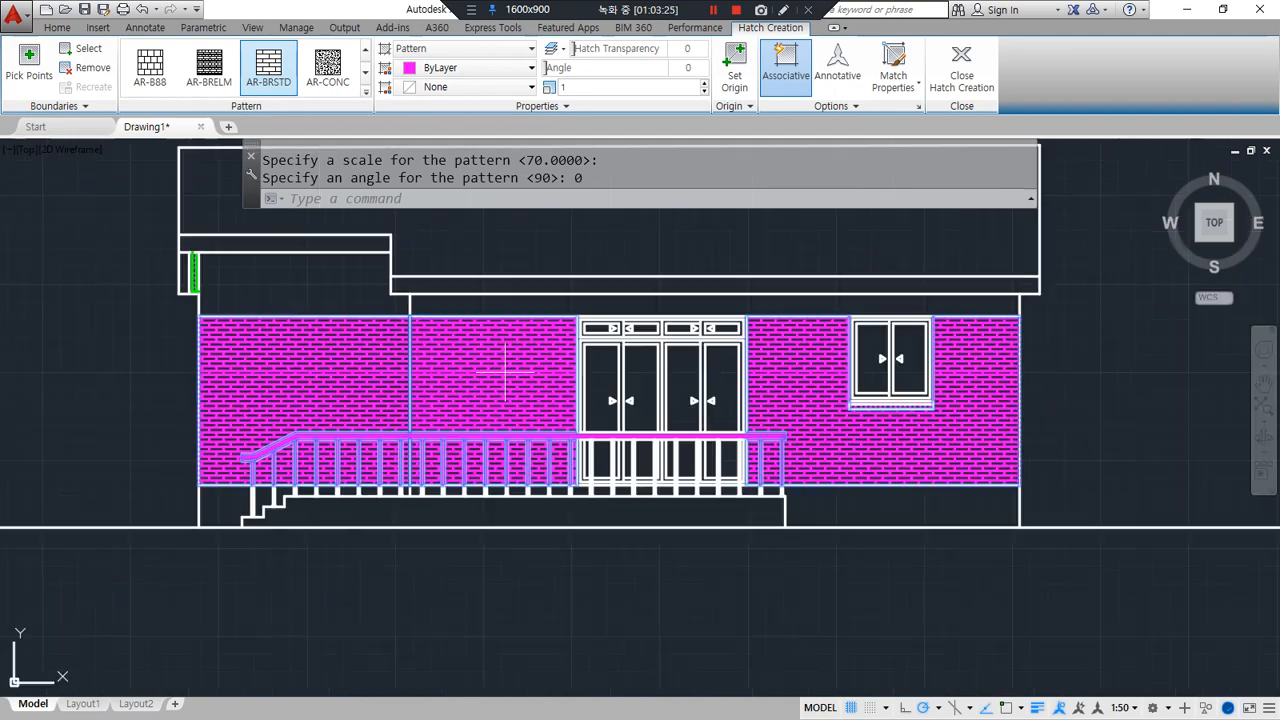
pyautogui.moveTo(506, 366); pyautogui.dragTo(468, 387, button='middle')
pyautogui.press('Return')
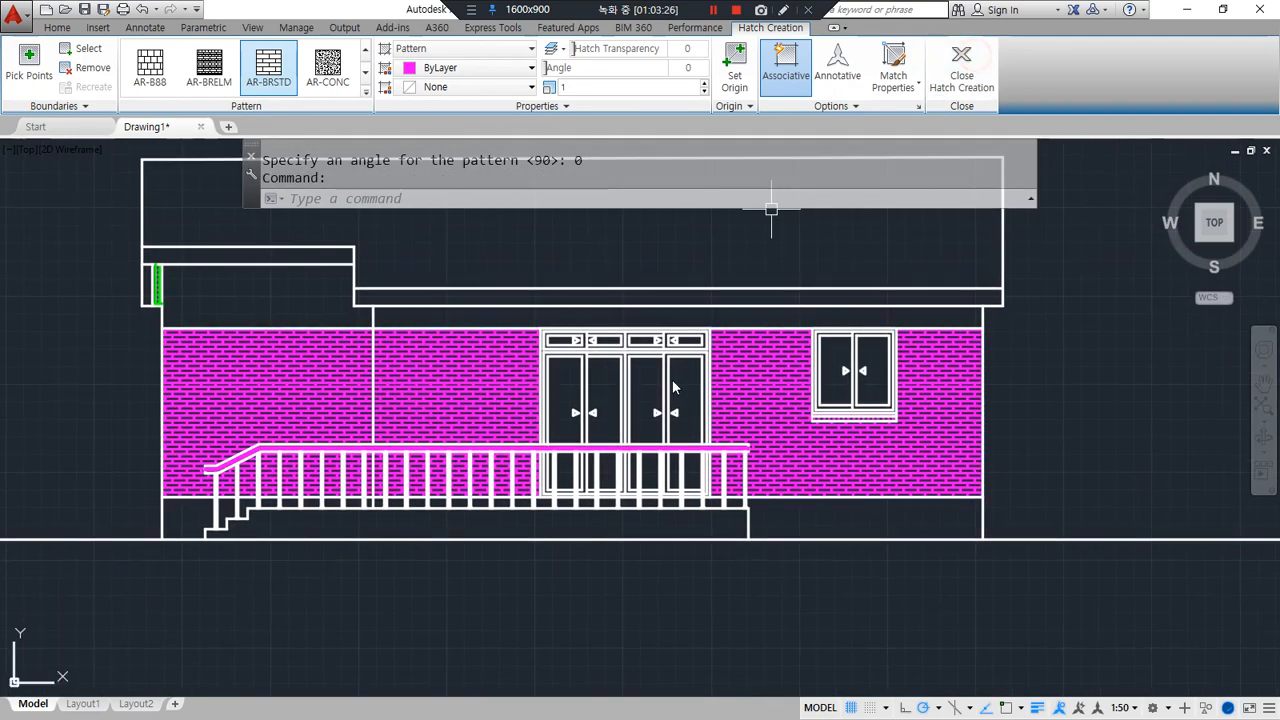
# Examine the brick hatch around the railing, doors and window, and the empty roof area above it
pyautogui.scroll(5, 285, 457)
pyautogui.moveTo(790, 630)
pyautogui.mouseDown(button='middle')
pyautogui.moveTo(643, 600)
pyautogui.moveTo(636, 626)
pyautogui.moveTo(332, 600)
pyautogui.mouseUp(button='middle')
pyautogui.moveTo(366, 566); pyautogui.dragTo(363, 671, button='middle')
pyautogui.scroll(-2, 186, 515)
pyautogui.moveTo(186, 515); pyautogui.dragTo(640, 629, button='middle')
pyautogui.scroll(-2, 450, 540)
pyautogui.scroll(4, 330, 420)
pyautogui.scroll(-2, 323, 367)
pyautogui.moveTo(346, 377); pyautogui.dragTo(448, 425, button='middle')
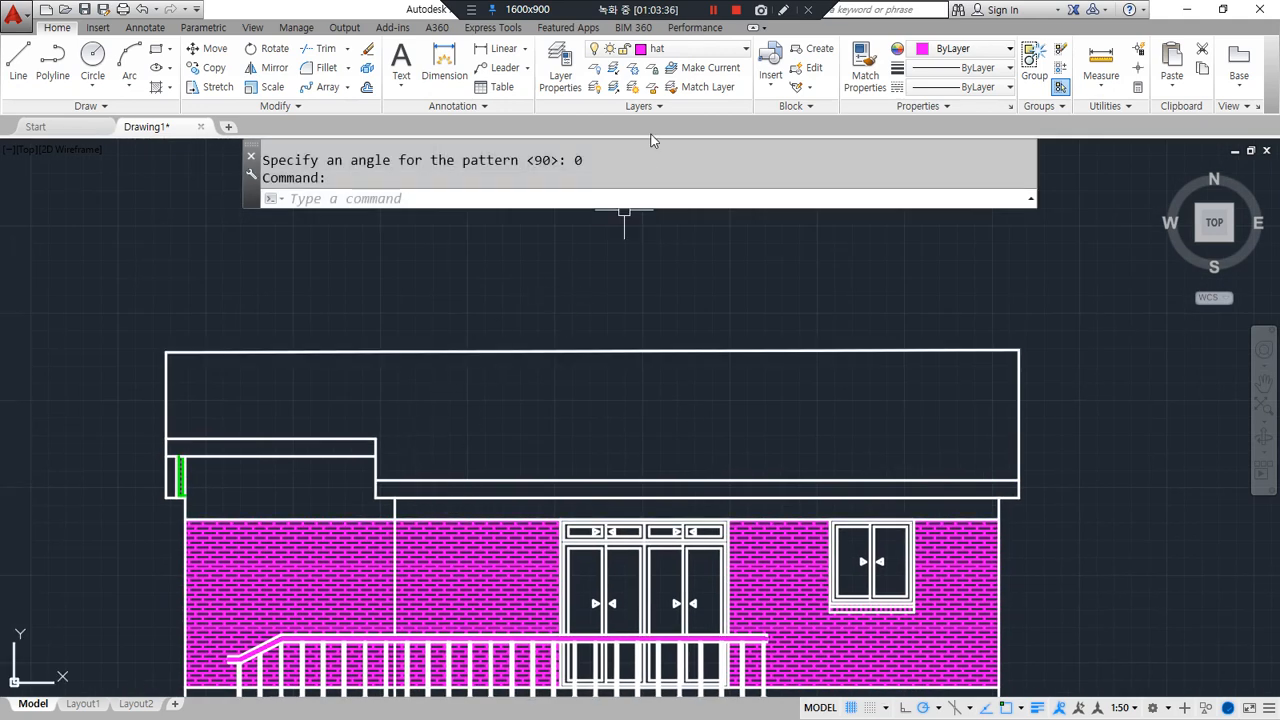
# Thaw the cen layer and make elev the current layer
pyautogui.click(702, 49)
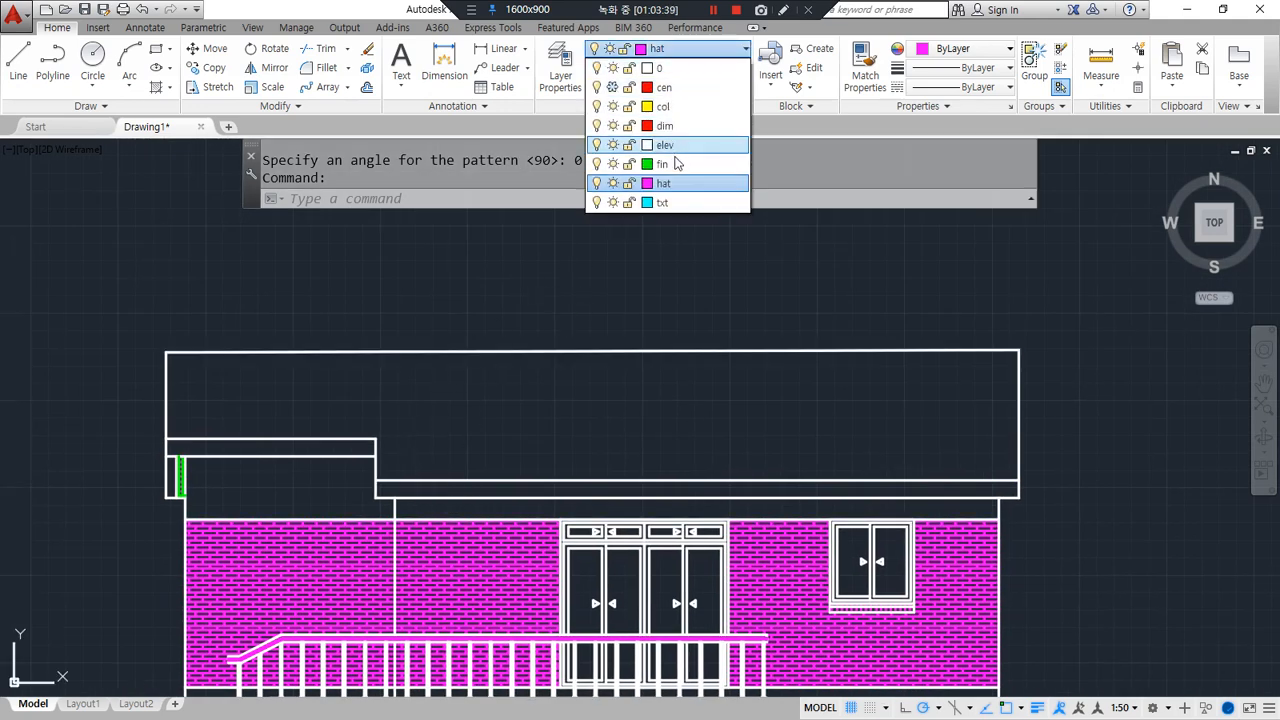
pyautogui.click(612, 87)
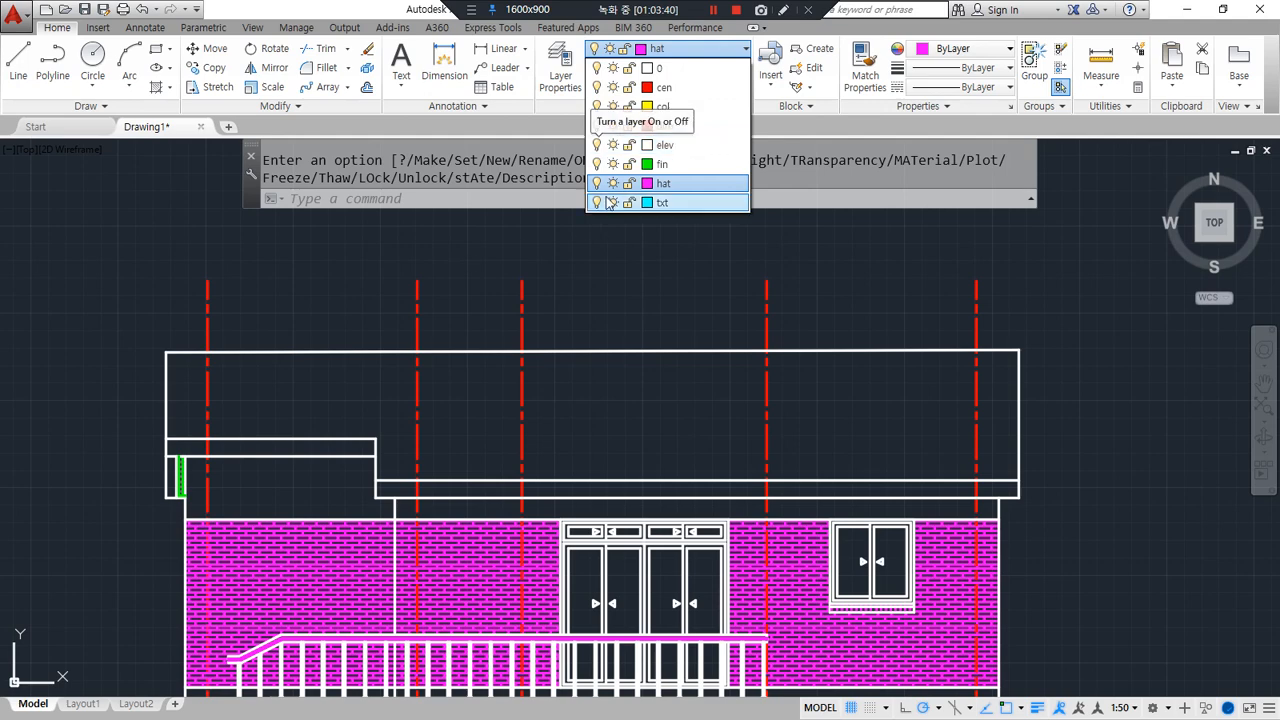
pyautogui.click(665, 145)
# From the roof's upper-left corner, draw lines 300 right, 300 up, 80 right and back down to the roof line
pyautogui.scroll(2, 102, 379)
pyautogui.scroll(2, 102, 379)
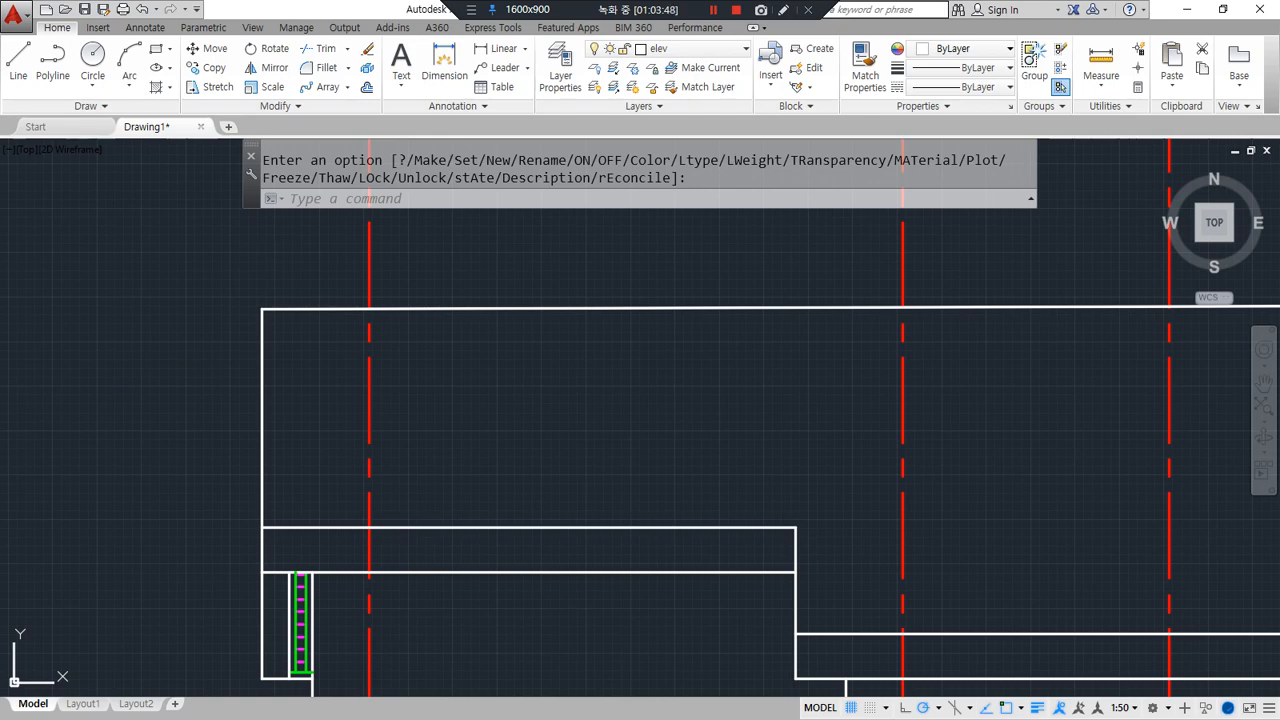
pyautogui.scroll(4, 249, 265)
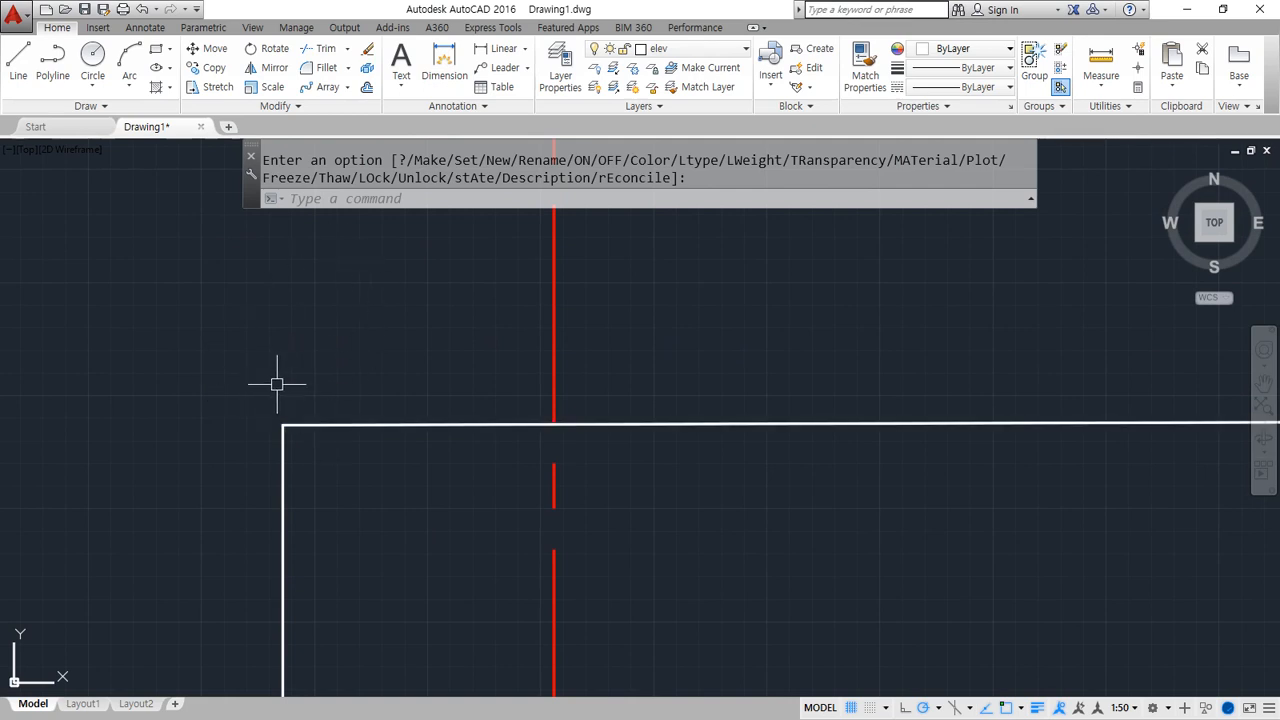
pyautogui.press('Return')
pyautogui.click(283, 425)
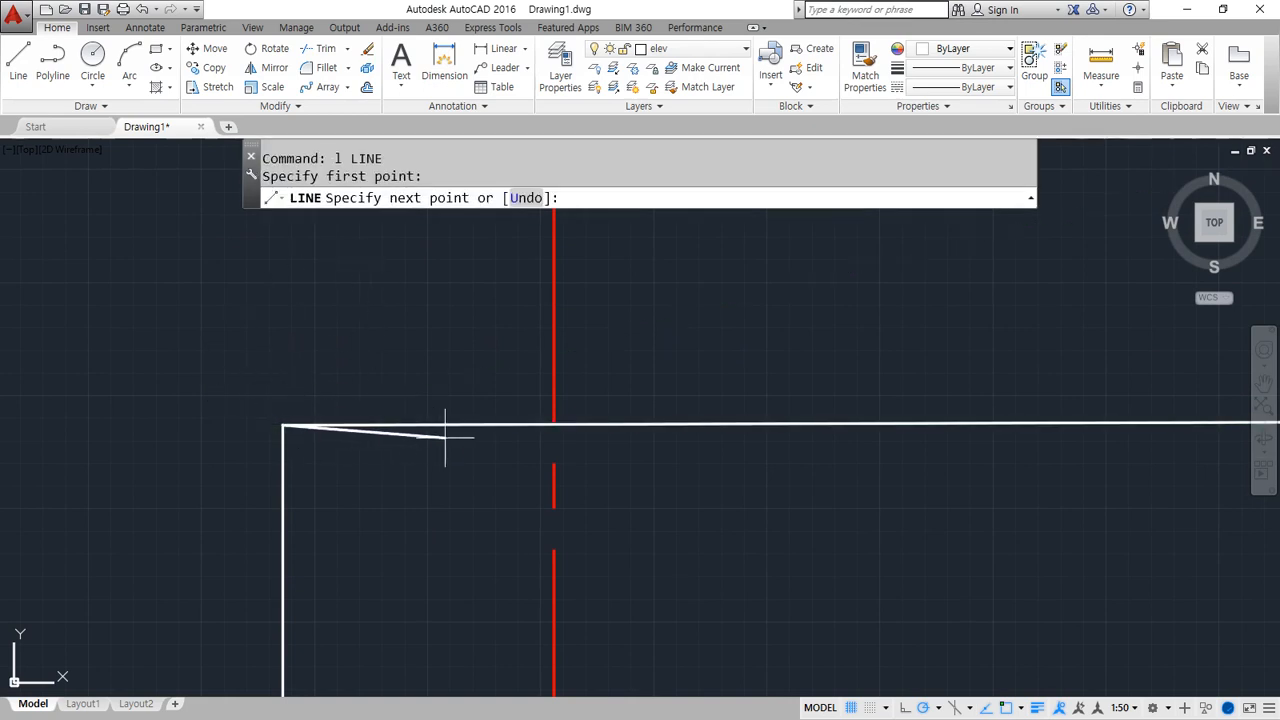
pyautogui.write('3')
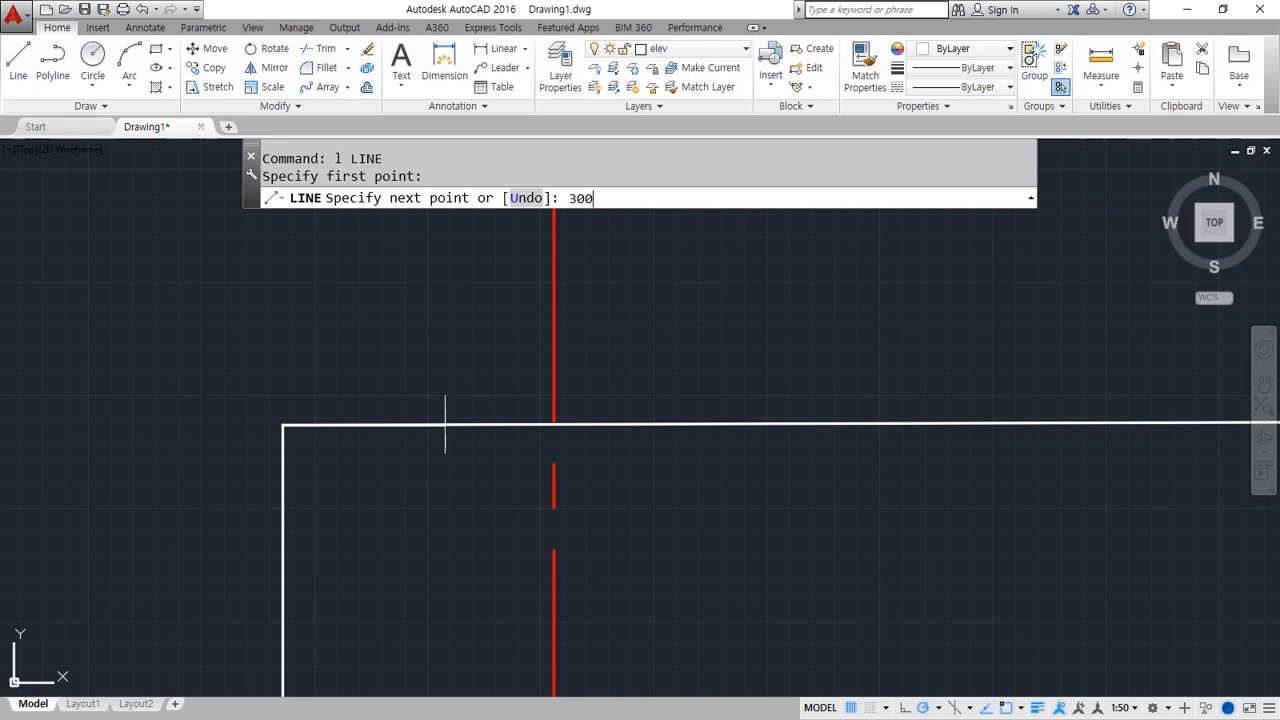
pyautogui.write('00')
pyautogui.press('Return')
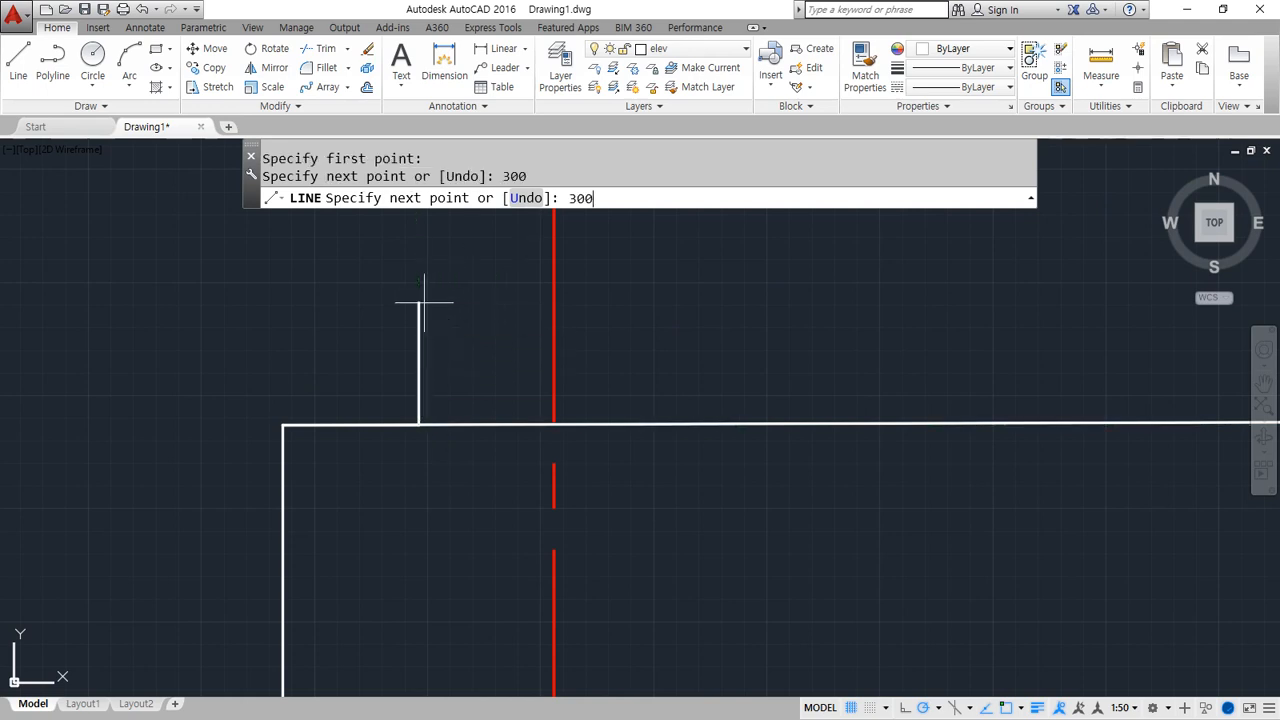
pyautogui.write('300')
pyautogui.press('Return')
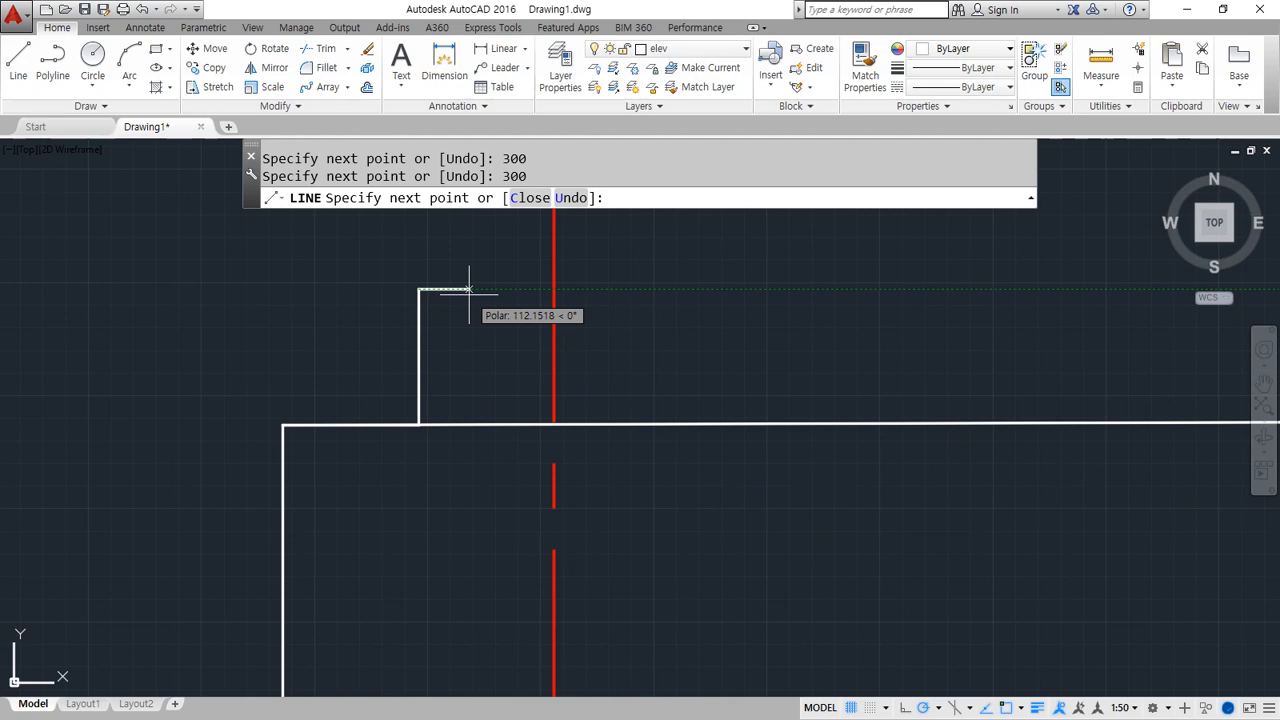
pyautogui.write('80')
pyautogui.press('Return')
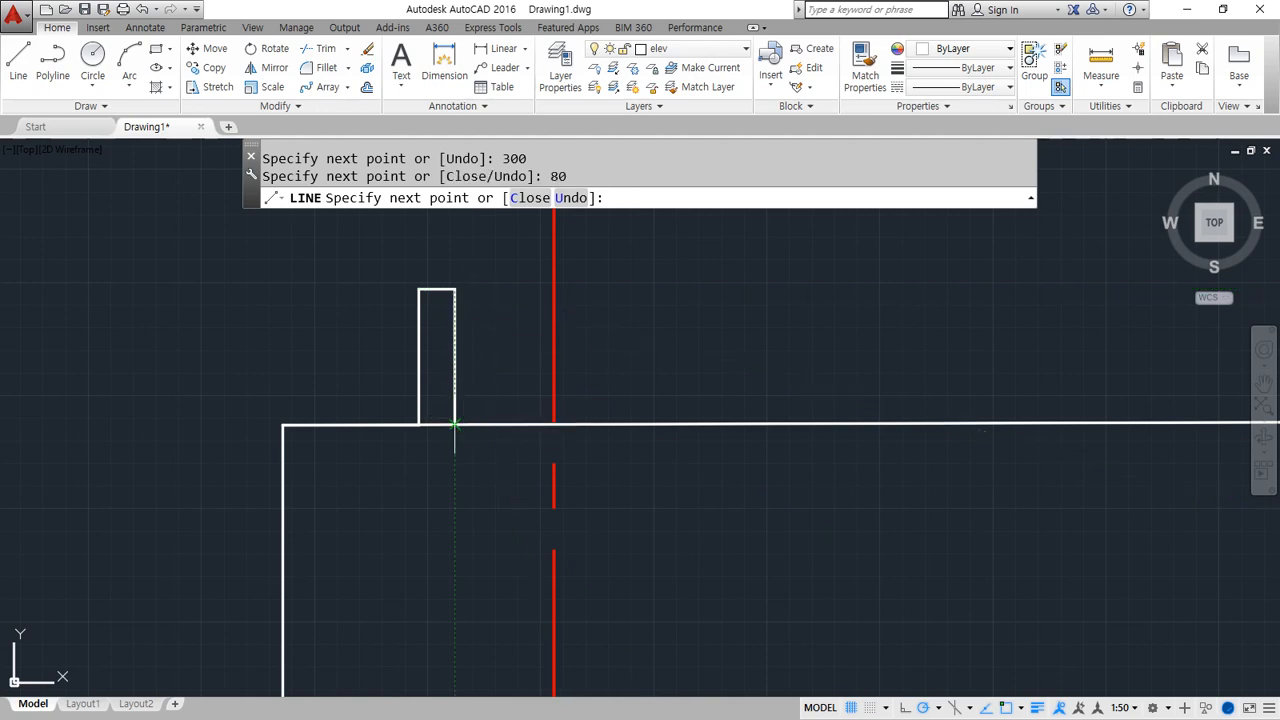
pyautogui.press('Return')
# Offset the 300 long line at the roof corner upward by 100 and erase the original line
pyautogui.write('o')
pyautogui.press('Return')
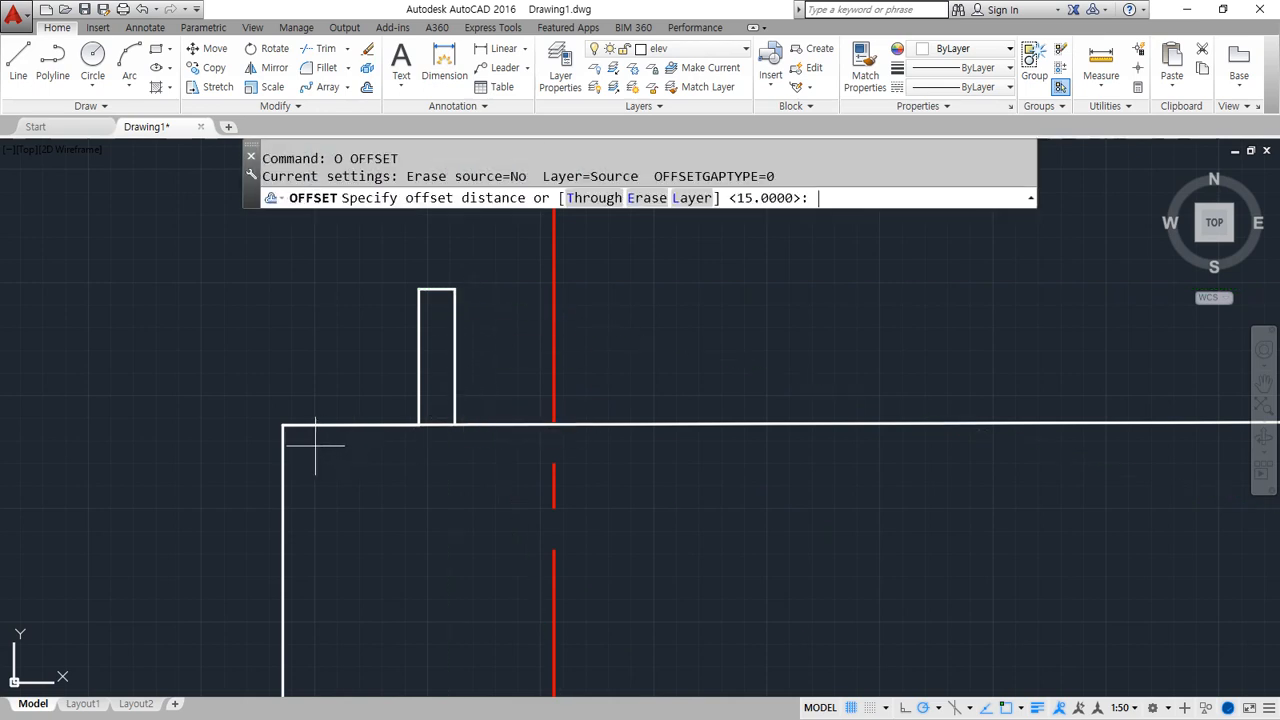
pyautogui.press('Return')
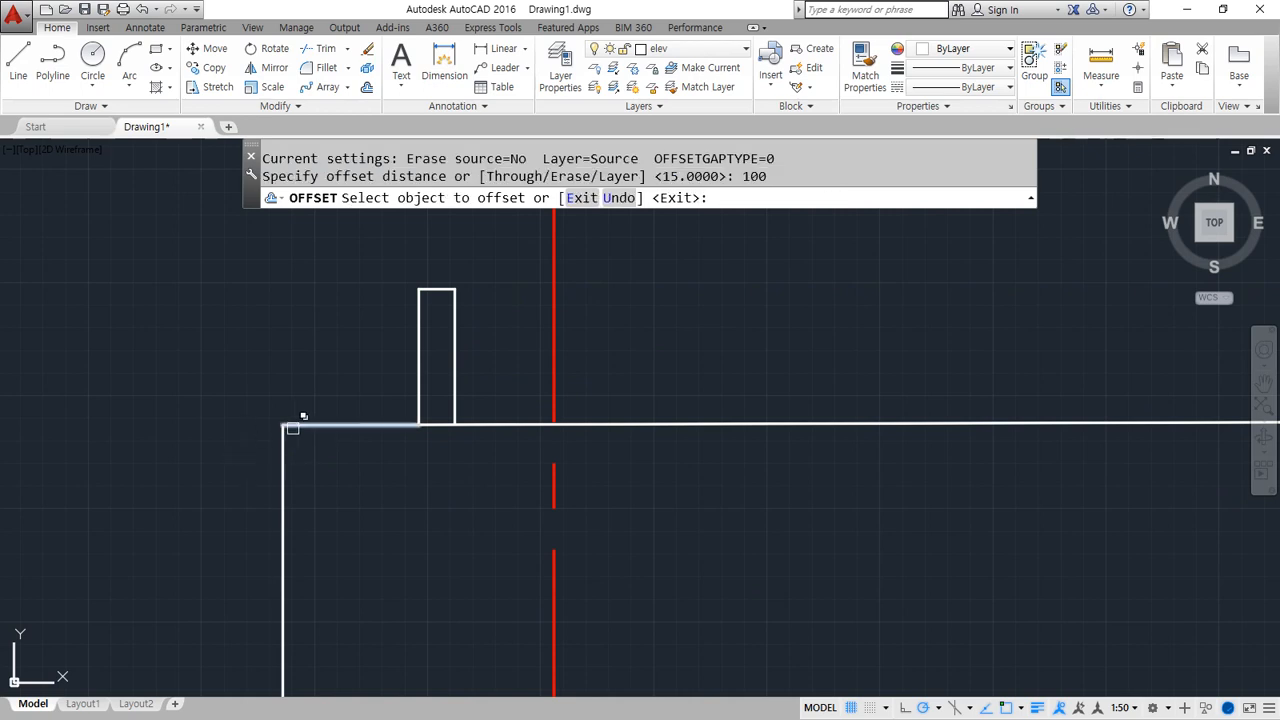
pyautogui.click(293, 424)
pyautogui.click(345, 485)
pyautogui.click(316, 368)
pyautogui.press('Return')
pyautogui.click(256, 410)
pyautogui.click(445, 456)
pyautogui.write('e')
pyautogui.press('Return')
pyautogui.write('o')
pyautogui.press('Return')
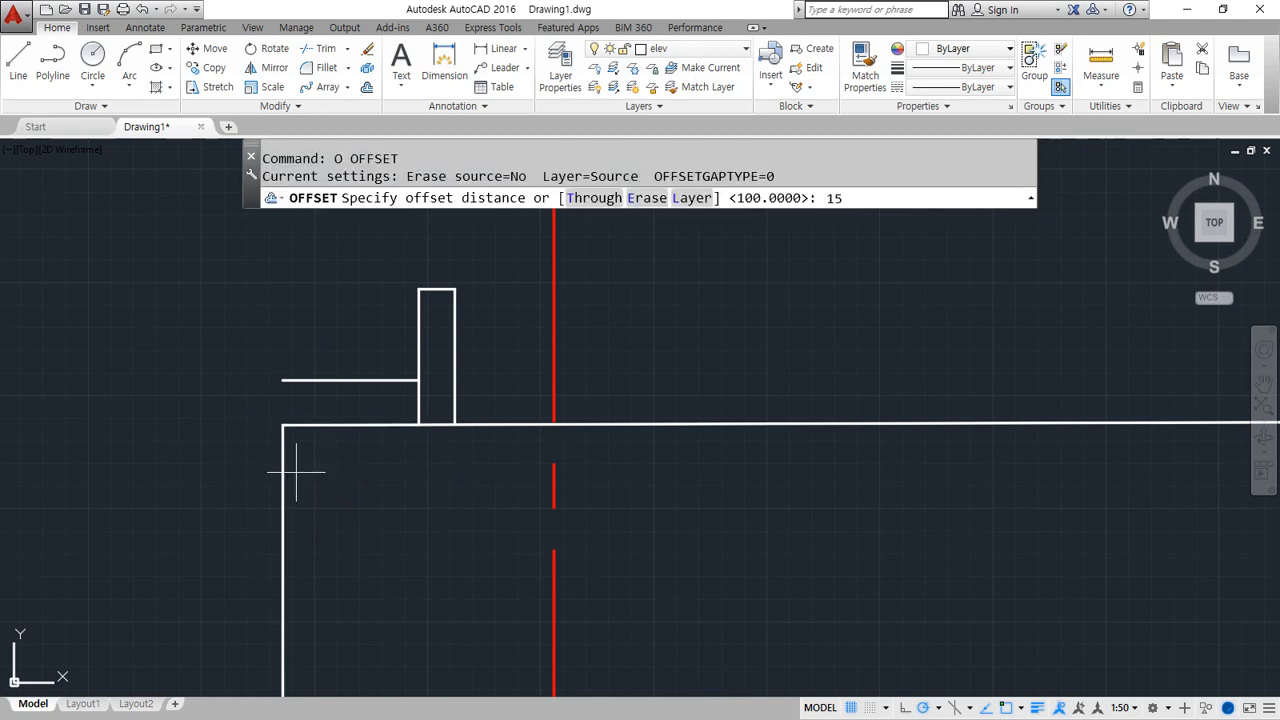
pyautogui.write('160')
pyautogui.press('Return')
pyautogui.press('Return')
pyautogui.click(281, 463)
pyautogui.press('Escape')
pyautogui.press('Escape')
# Try offsetting the roof's left edge outward by 160
pyautogui.write('o')
pyautogui.press('Return')
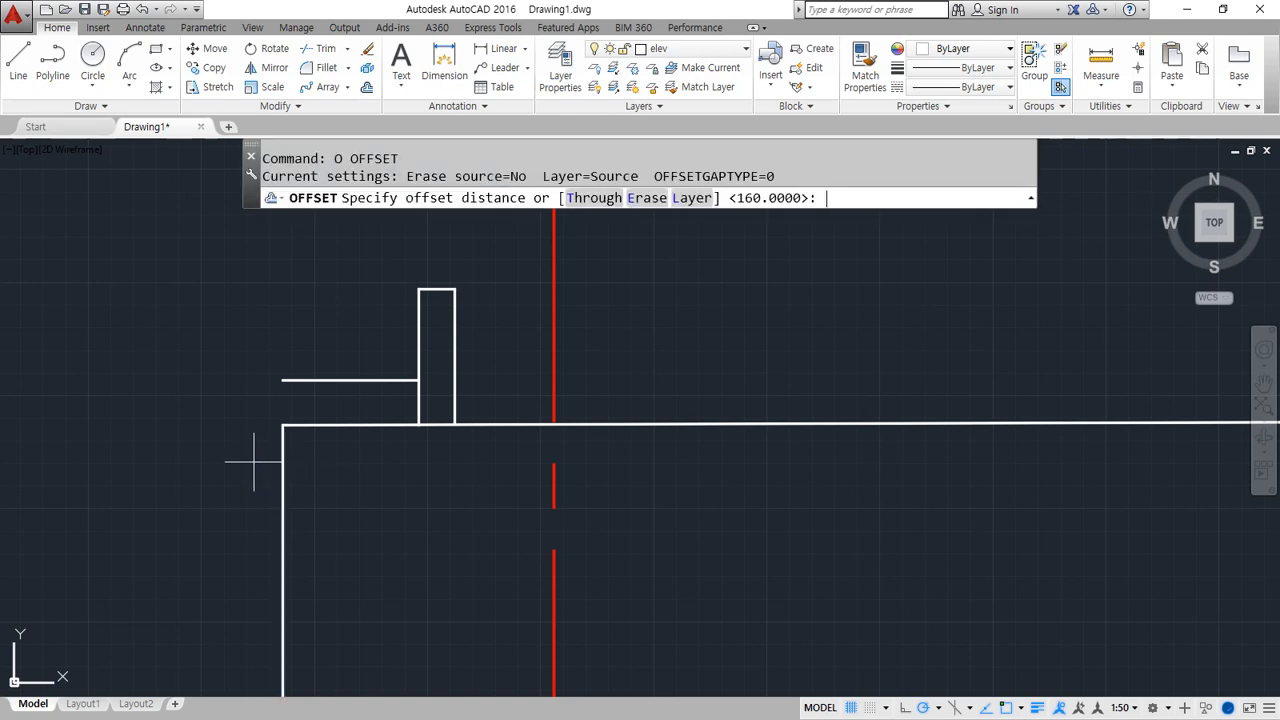
pyautogui.write('160')
pyautogui.press('Return')
pyautogui.click(282, 445)
pyautogui.click(249, 443)
pyautogui.press('Return')
# Abandon filleting the raised horizontal line and erase the copy offset 160 from the roof edge
pyautogui.write('f')
pyautogui.press('Return')
pyautogui.click(302, 379)
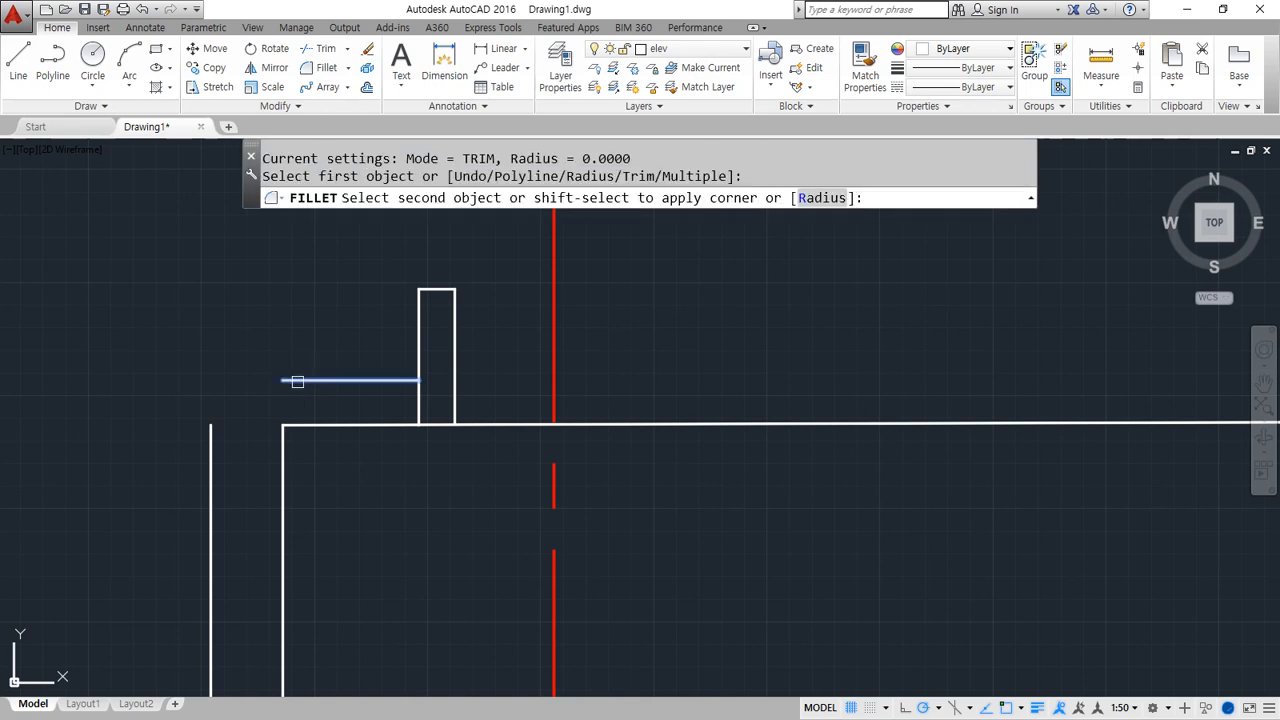
pyautogui.press('Escape')
pyautogui.press('Escape')
pyautogui.click(249, 463)
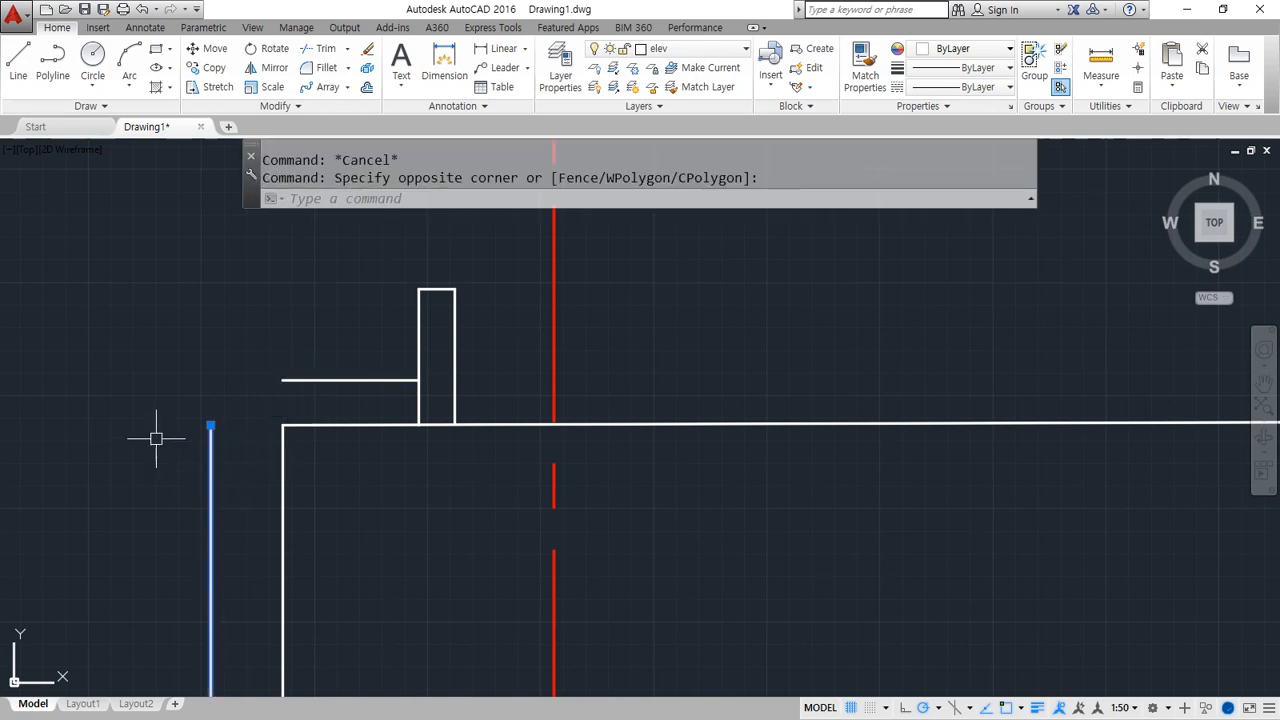
pyautogui.click(157, 434)
pyautogui.press('Delete')
# Offset the raised horizontal line at the roof corner downward by 160
pyautogui.write('o')
pyautogui.press('Return')
pyautogui.write('160')
pyautogui.press('Return')
pyautogui.click(309, 379)
pyautogui.click(320, 507)
pyautogui.press('Return')
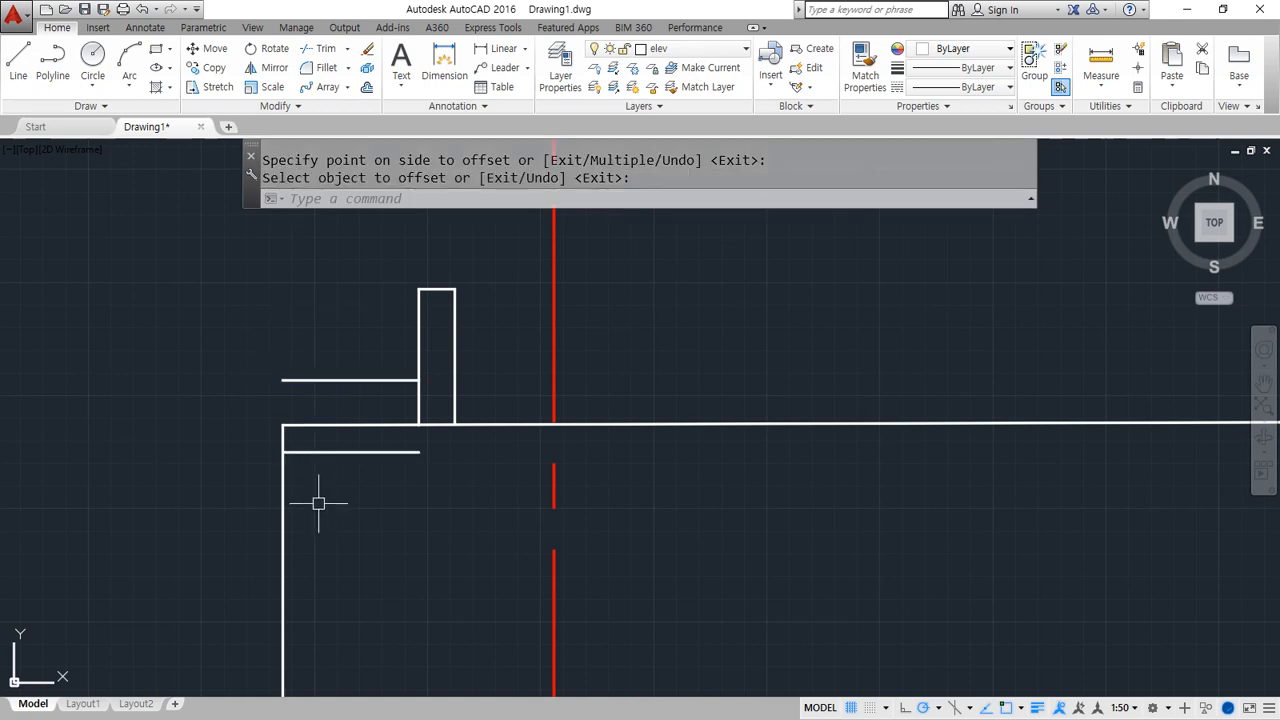
# Offset the roof's left vertical edge outward by 50
pyautogui.write('o')
pyautogui.press('Return')
pyautogui.write('50')
pyautogui.press('Return')
pyautogui.click(283, 464)
pyautogui.click(262, 452)
pyautogui.press('Return')
# Fillet the outer vertical line into square corners with the raised horizontal line and the one 160 below it
pyautogui.write('f')
pyautogui.click(260, 434)
pyautogui.click(275, 380)
pyautogui.press('Return')
pyautogui.click(260, 431)
pyautogui.click(314, 452)
# Trim the lower horizontal line where it runs inside the roof's left edge
pyautogui.write('tr')
pyautogui.press('Return')
pyautogui.press('Return')
pyautogui.click(360, 452)
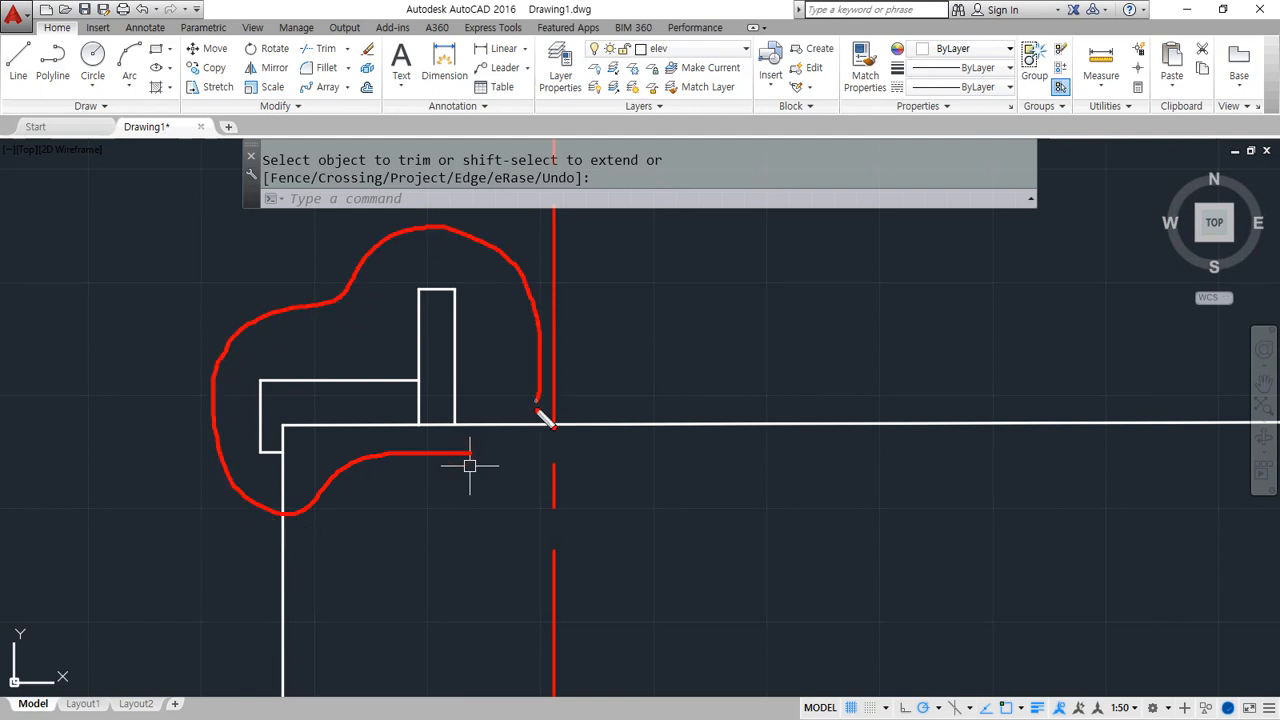
pyautogui.scroll(-2, 410, 530)
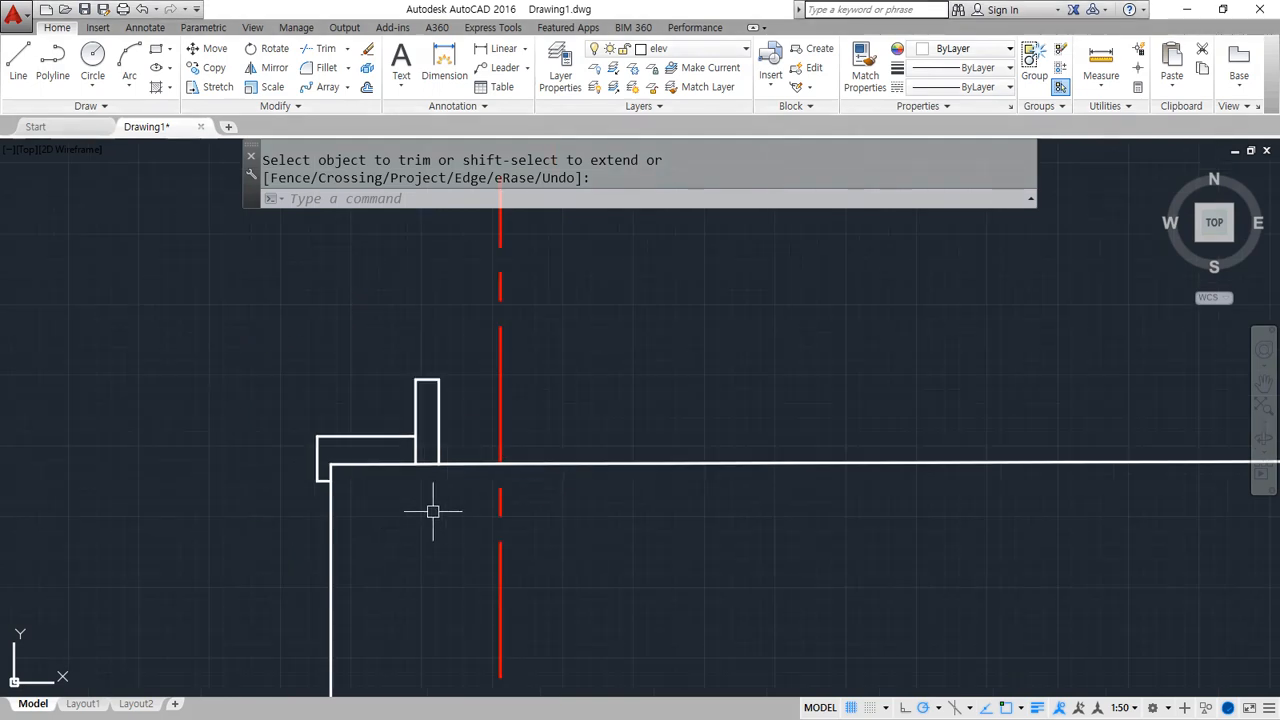
pyautogui.moveTo(433, 511); pyautogui.dragTo(263, 463, button='middle')
pyautogui.press('Return')
pyautogui.write('mi')
pyautogui.press('Return')
pyautogui.click(88, 308)
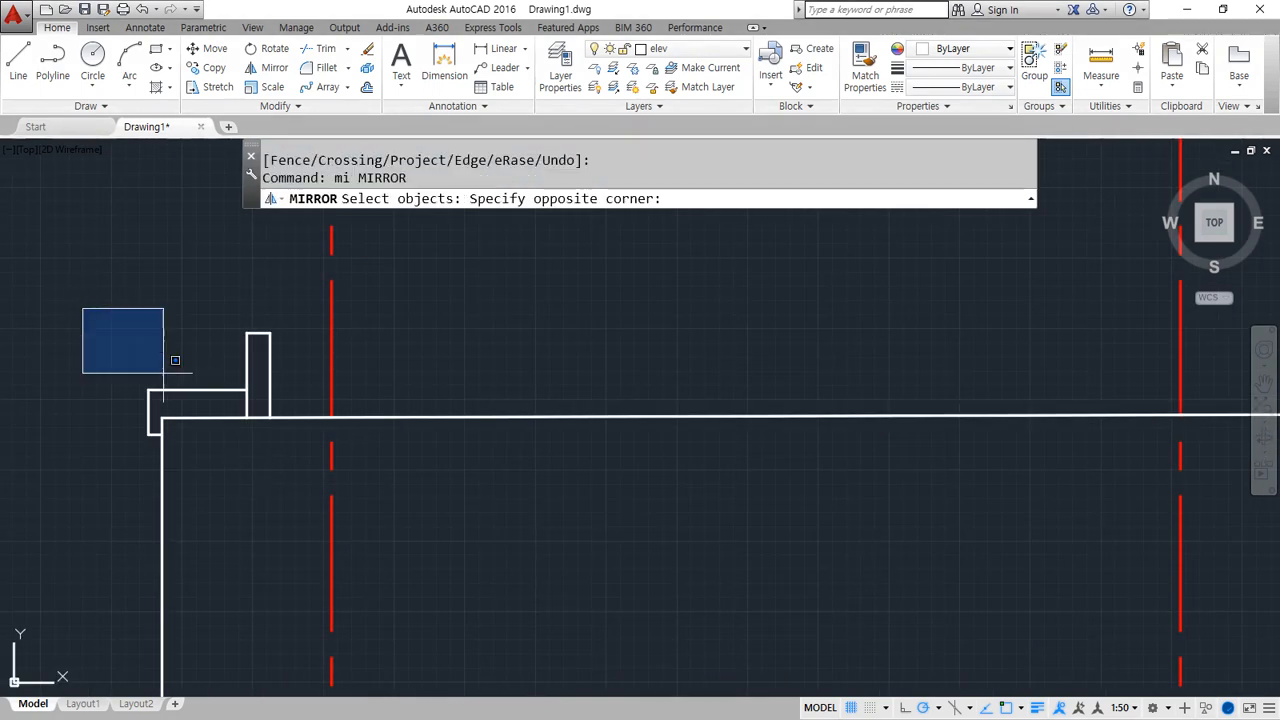
pyautogui.click(300, 520)
pyautogui.scroll(-2, 531, 538)
pyautogui.scroll(-3, 743, 526)
pyautogui.moveTo(743, 526); pyautogui.dragTo(330, 449, button='middle')
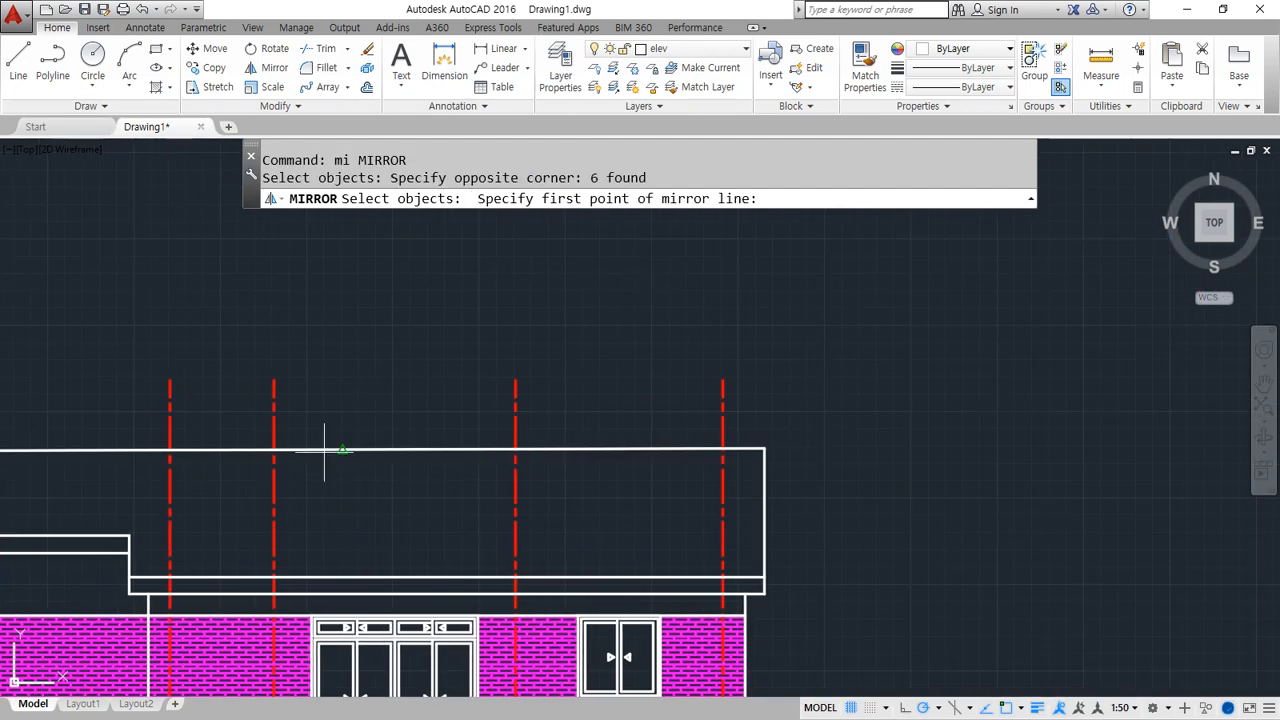
pyautogui.click(342, 450)
pyautogui.click(340, 373)
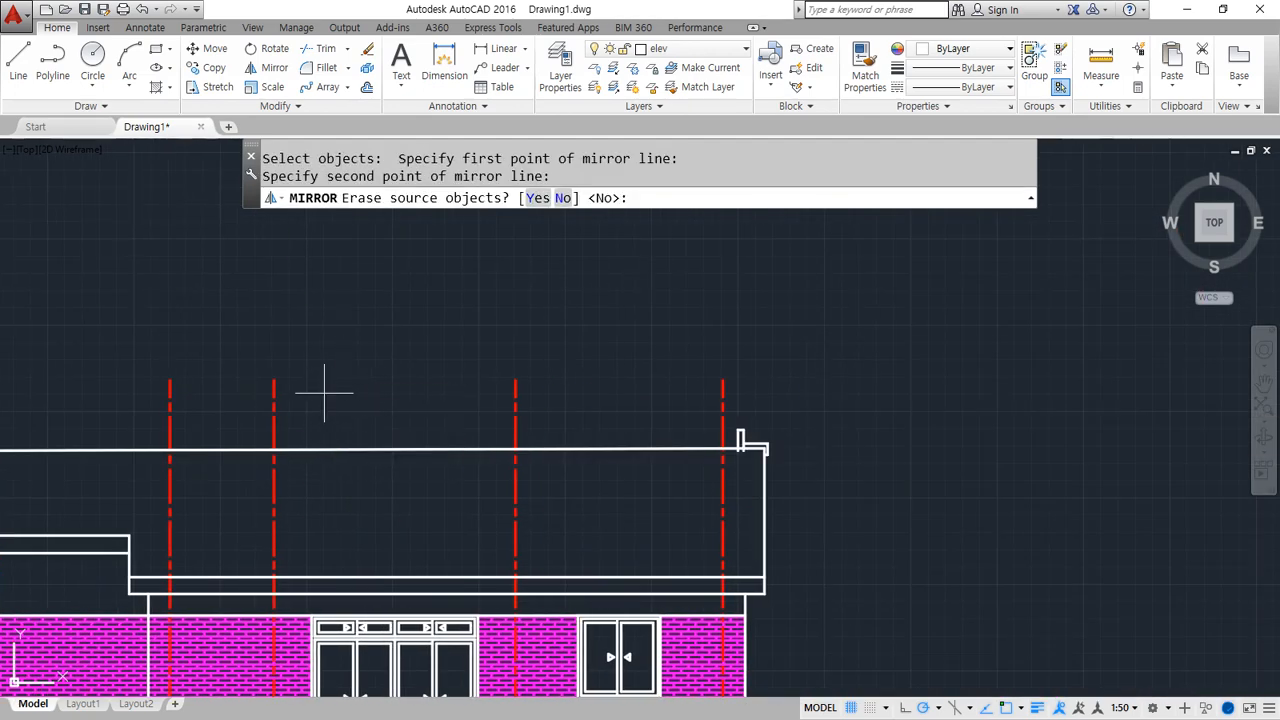
pyautogui.moveTo(324, 393); pyautogui.dragTo(529, 420, button='middle')
pyautogui.hotkey('ctrl', 'z')
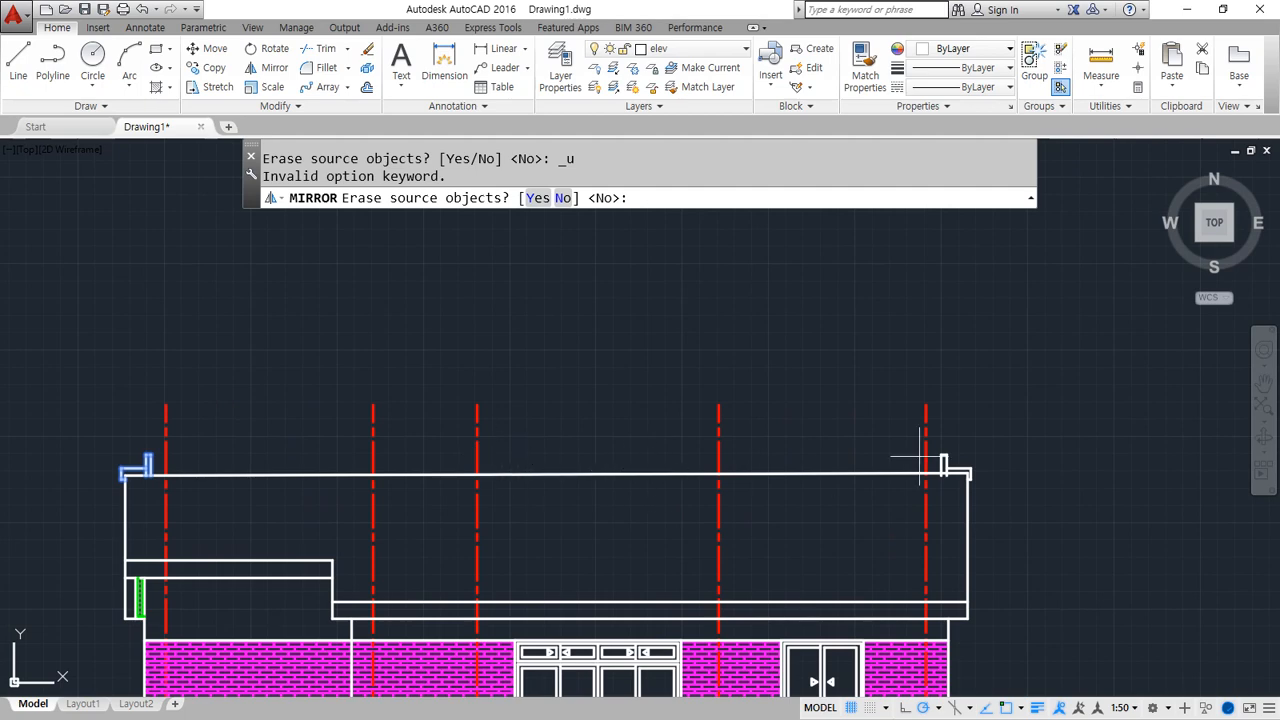
pyautogui.scroll(6, 920, 460)
pyautogui.scroll(-6, 971, 443)
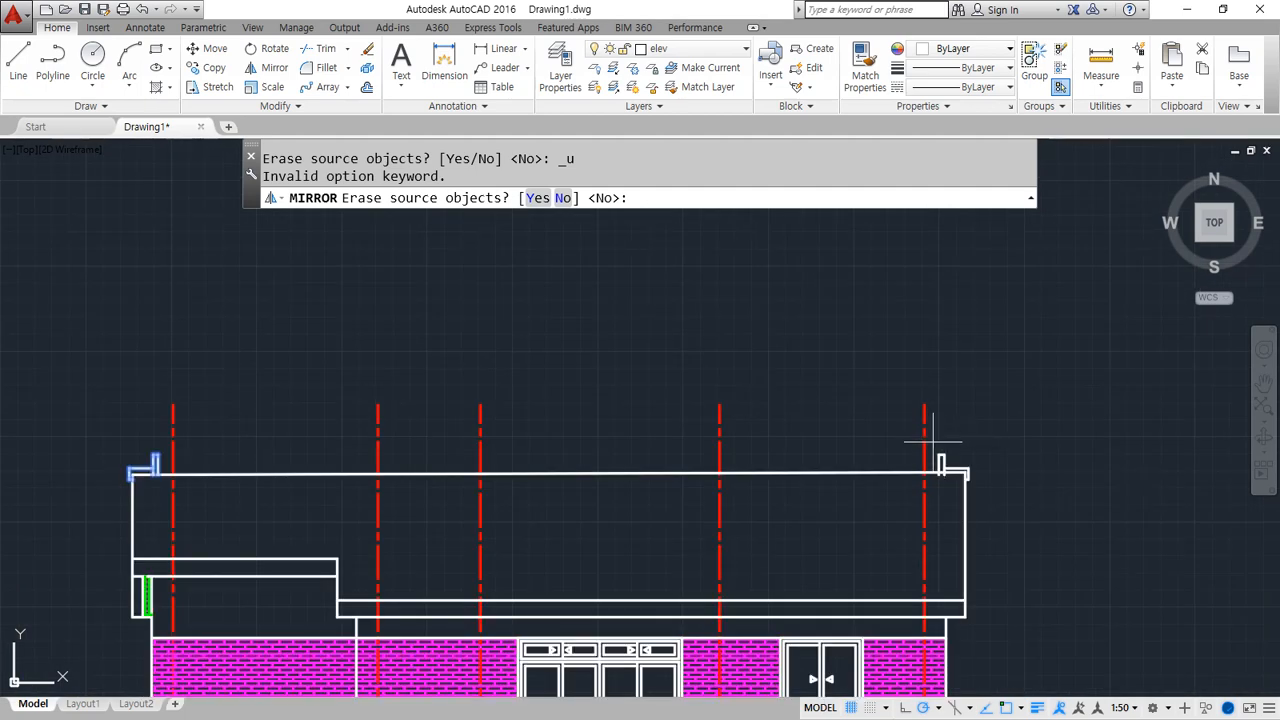
pyautogui.press('Escape')
# Draw a straight horizontal line from the roof's upper-left corner to beyond the roof's right edge
pyautogui.write('l')
pyautogui.press('Return')
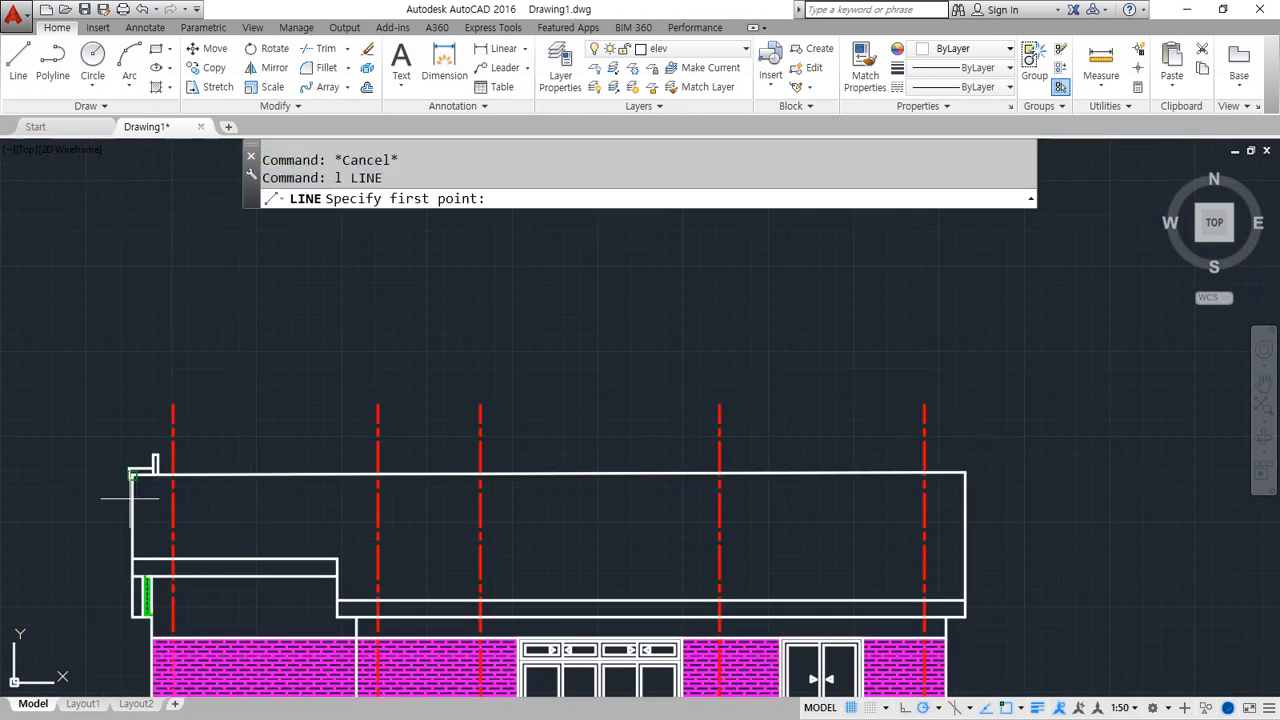
pyautogui.click(131, 480)
pyautogui.click(1088, 475)
pyautogui.press('Escape')
# Fillet the roof's right edge and the new horizontal line into a square corner, and erase the old slightly sloping top line
pyautogui.scroll(4, 993, 465)
pyautogui.write('f')
pyautogui.press('Return')
pyautogui.click(922, 520)
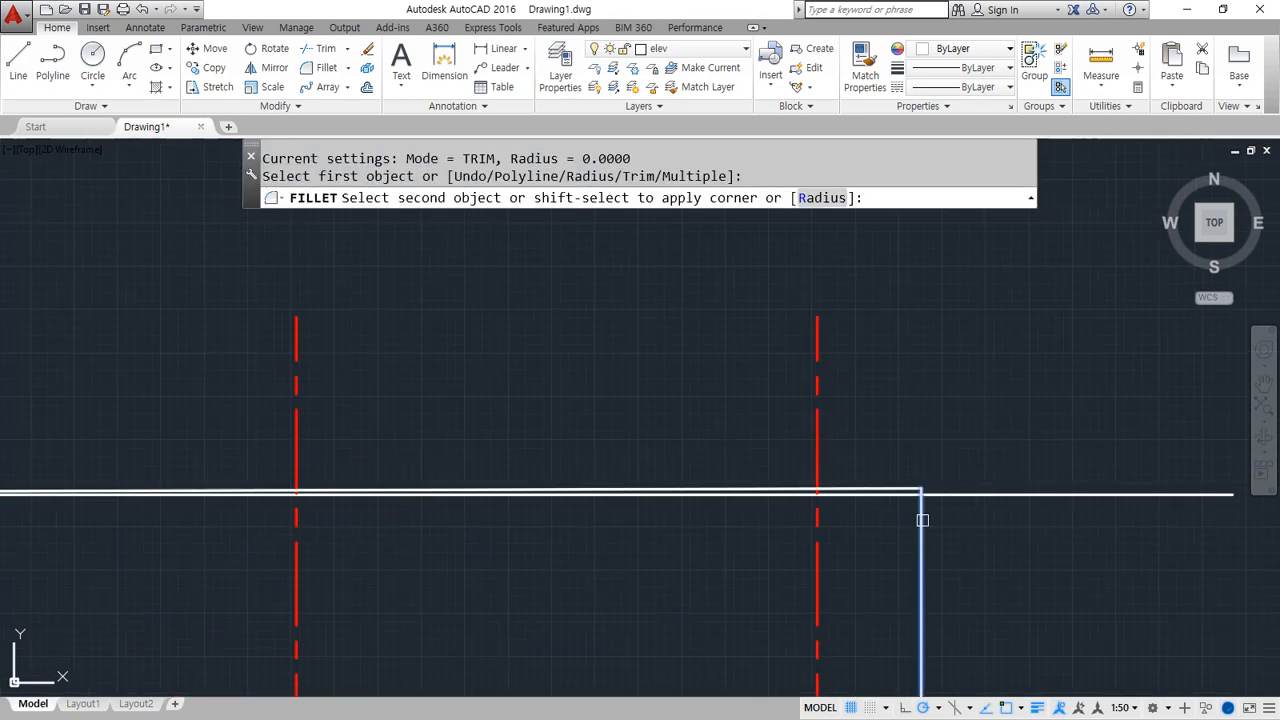
pyautogui.click(912, 493)
pyautogui.click(914, 488)
pyautogui.write('e')
pyautogui.press('Return')
# Mirror the left corner edge profile to the roof's right corner about a vertical axis through the top line's midpoint, keeping the original
pyautogui.scroll(-3, 566, 492)
pyautogui.scroll(5, 214, 449)
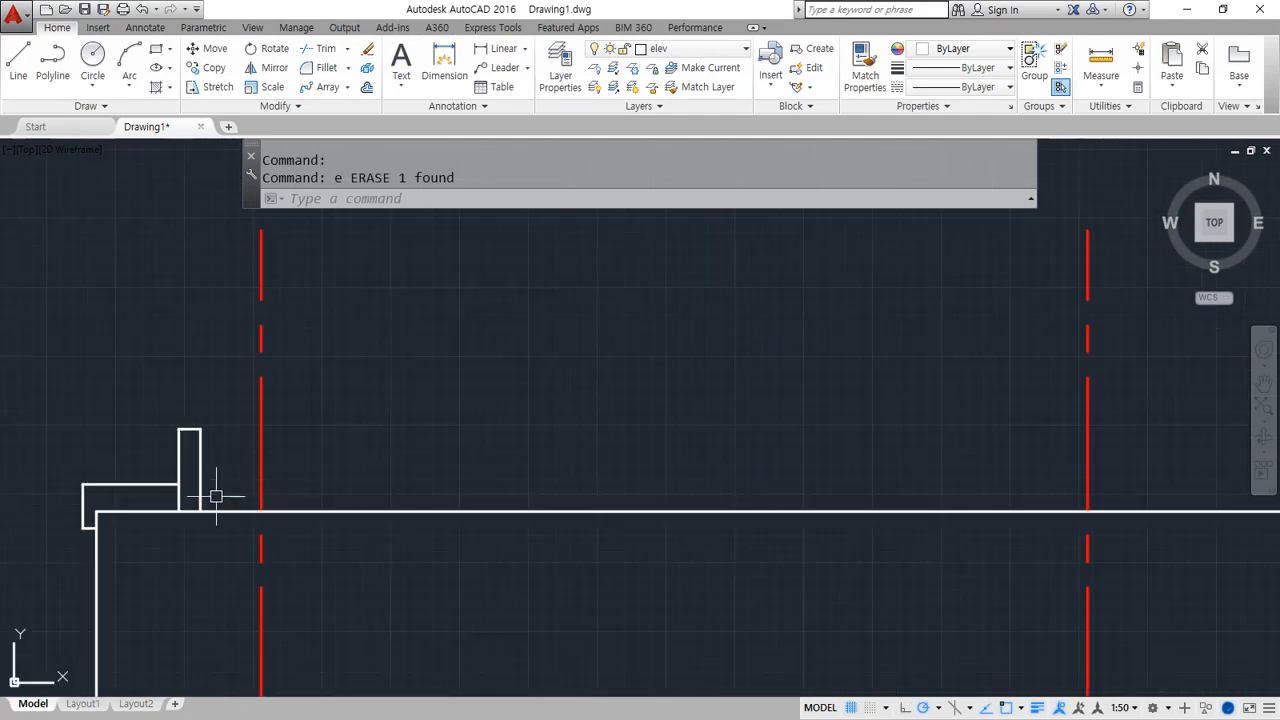
pyautogui.write('mi')
pyautogui.press('Return')
pyautogui.click(43, 375)
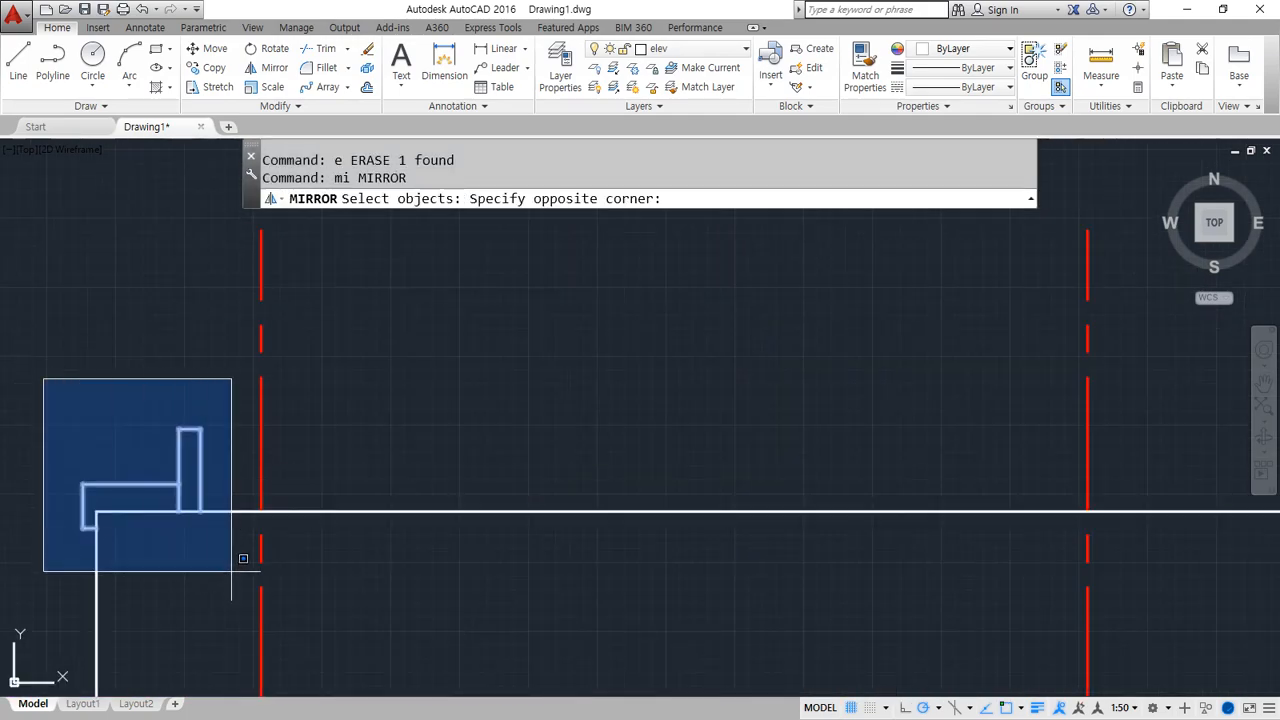
pyautogui.click(258, 598)
pyautogui.press('Return')
pyautogui.scroll(-5, 477, 594)
pyautogui.moveTo(690, 580)
pyautogui.mouseDown(button='middle')
pyautogui.moveTo(789, 577)
pyautogui.moveTo(493, 498)
pyautogui.mouseUp(button='middle')
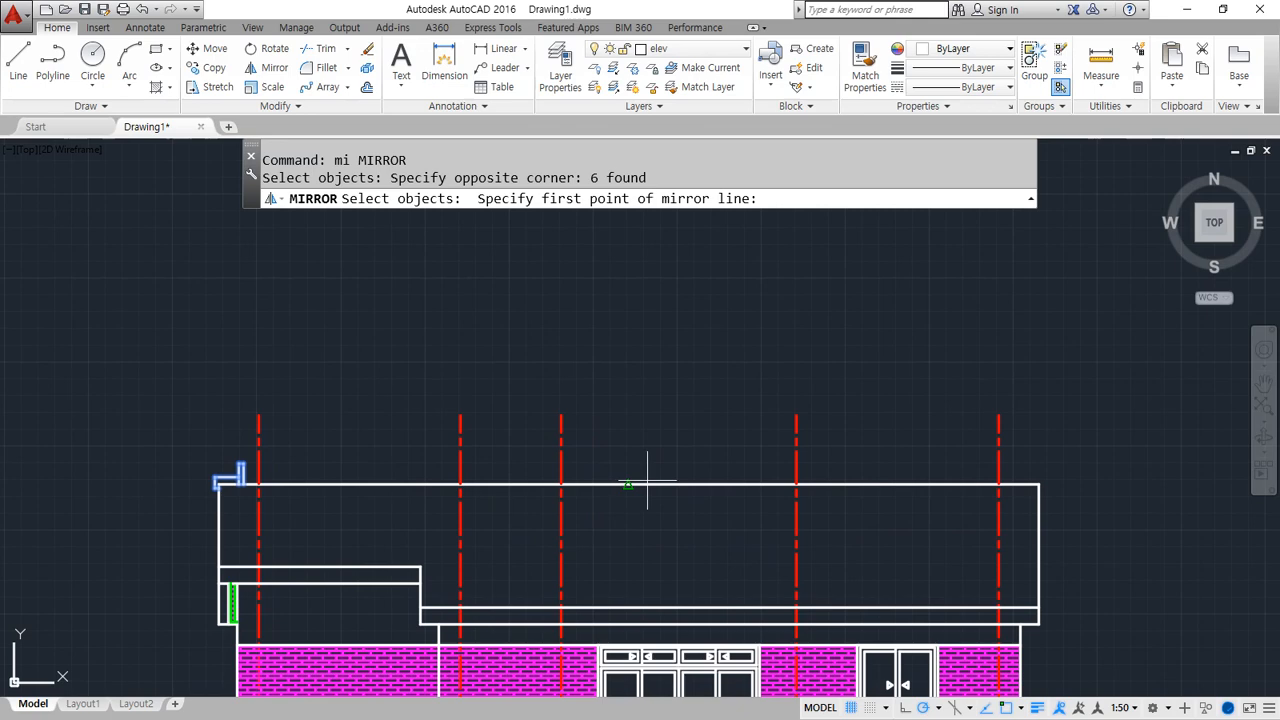
pyautogui.click(647, 484)
pyautogui.click(626, 530)
pyautogui.press('Return')
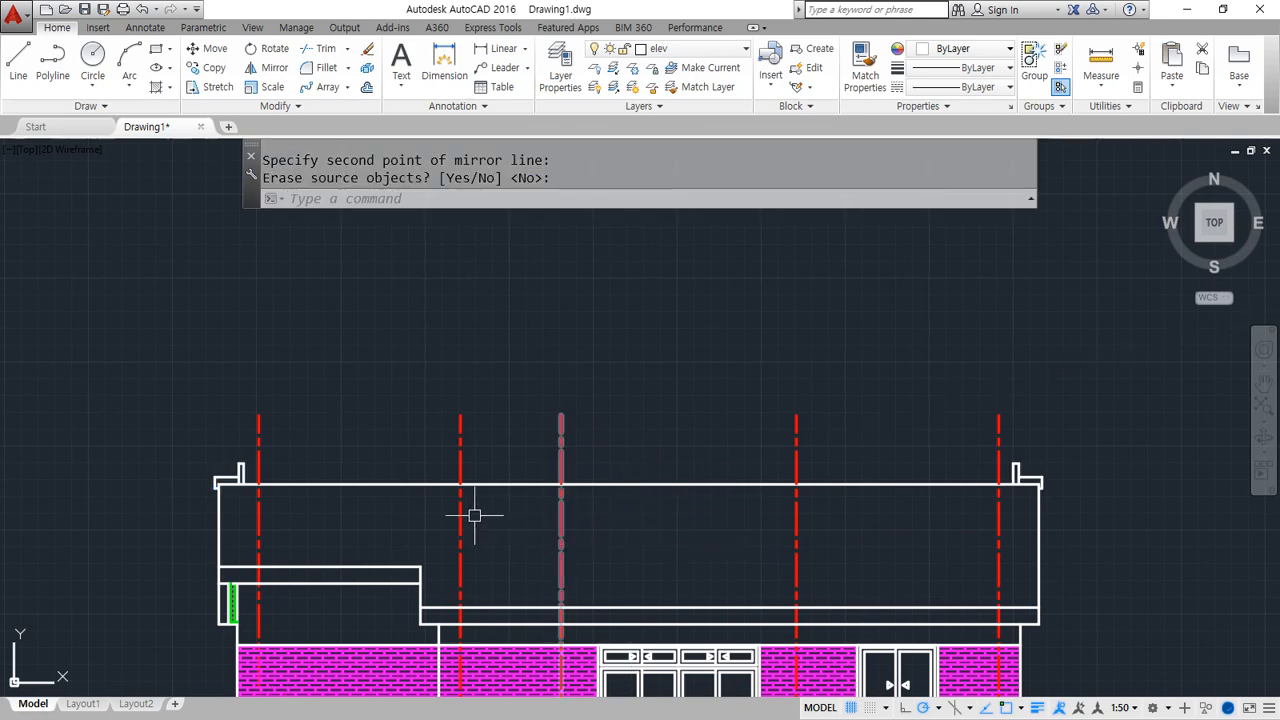
# Offset the roof's top line upward three times in succession at 30 spacing
pyautogui.scroll(4, 268, 470)
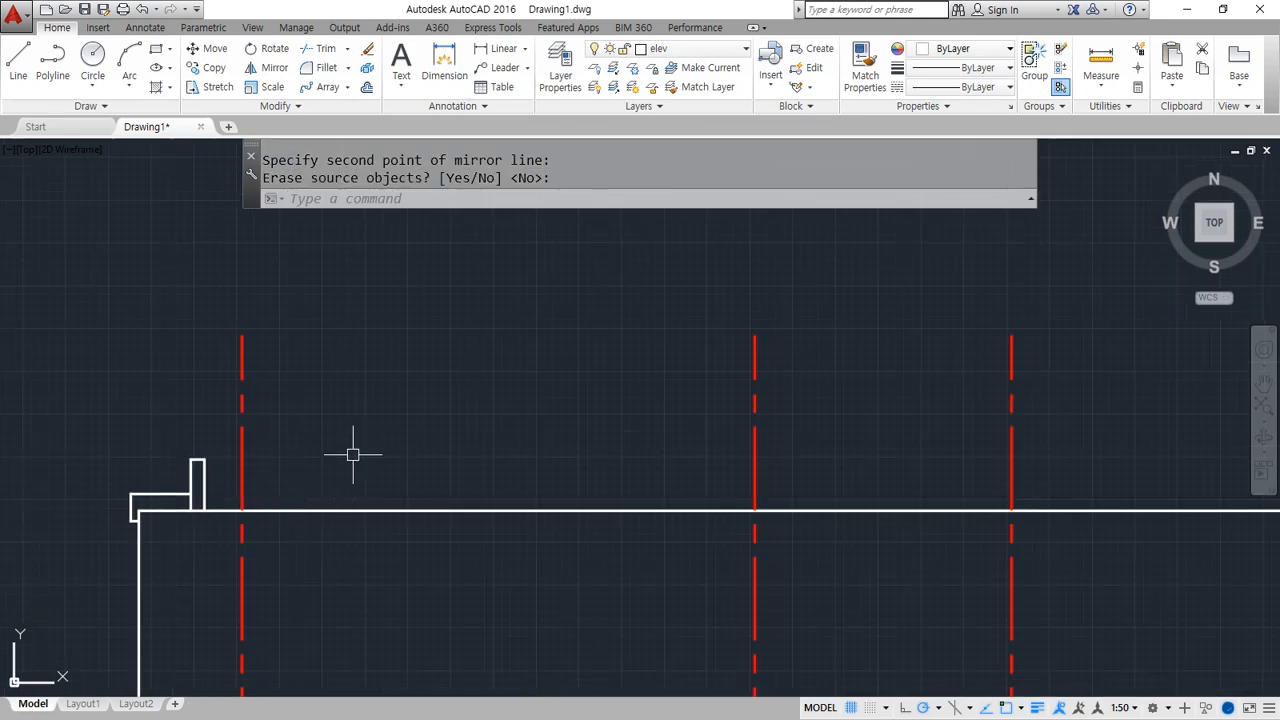
pyautogui.write('o')
pyautogui.press('Return')
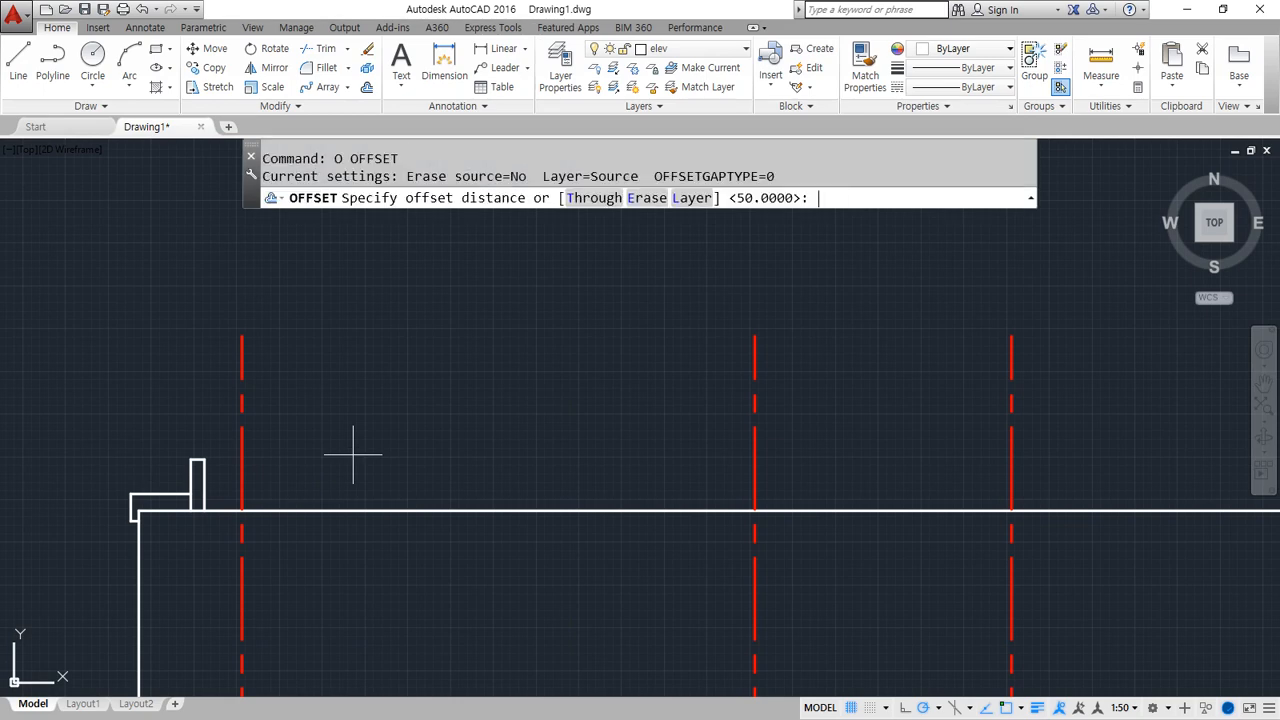
pyautogui.write('30')
pyautogui.press('Return')
pyautogui.click(409, 509)
pyautogui.click(400, 463)
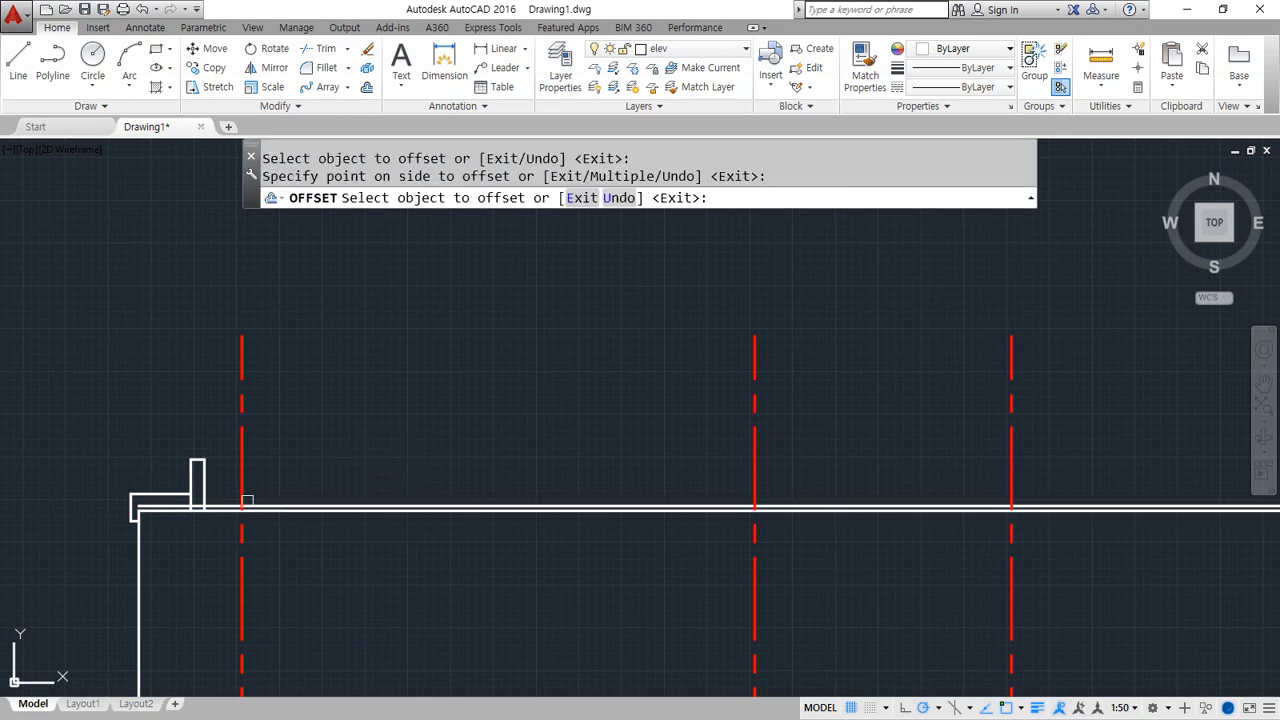
pyautogui.scroll(5, 205, 490)
pyautogui.click(232, 483)
pyautogui.click(246, 448)
pyautogui.click(237, 460)
pyautogui.click(238, 399)
pyautogui.press('Return')
# Offset the uppermost of the three new lines upward once more to form the ridge's top line
pyautogui.press('Return')
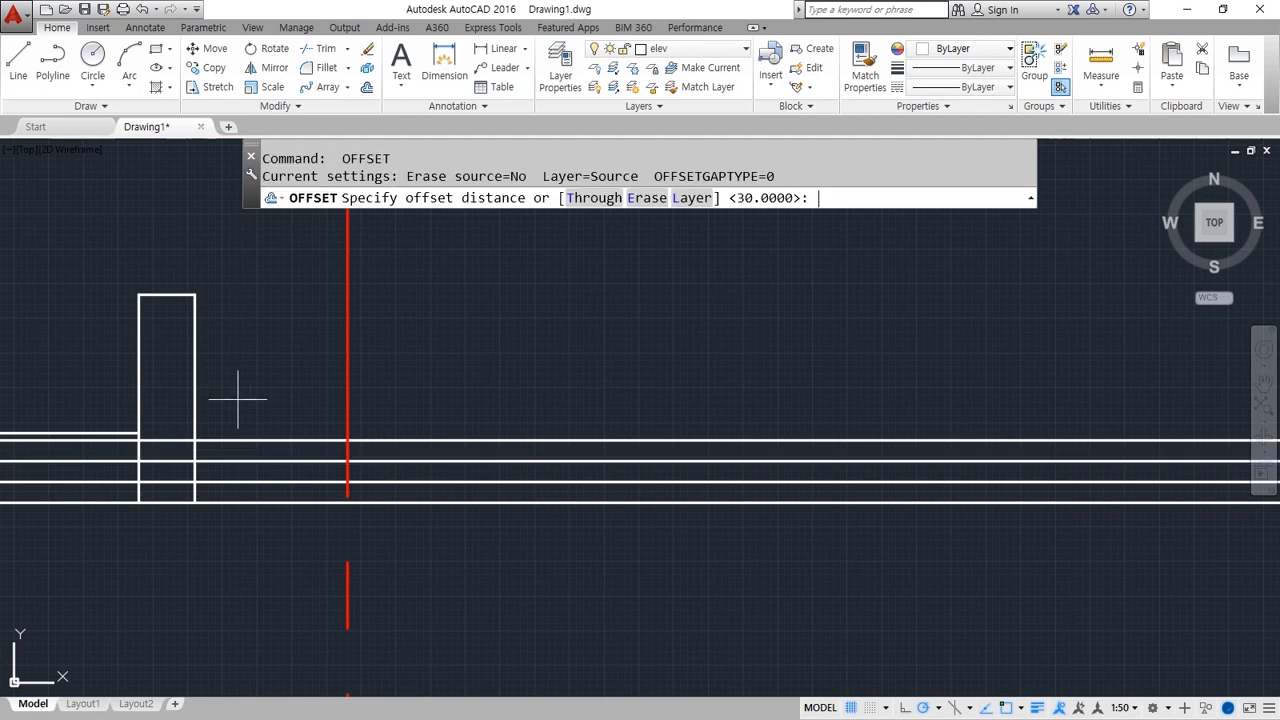
pyautogui.press('Return')
pyautogui.click(246, 440)
pyautogui.click(237, 381)
pyautogui.press('Return')
# Trim the new horizontal lines where they pass through the left upright of the edge profile
pyautogui.write('tr')
pyautogui.press('Return')
pyautogui.press('Return')
pyautogui.click(173, 356)
pyautogui.click(157, 488)
# Erase the four leftover line pieces on the outer side of the left upright
pyautogui.moveTo(157, 480); pyautogui.dragTo(377, 485, button='middle')
pyautogui.click(283, 484)
pyautogui.click(281, 465)
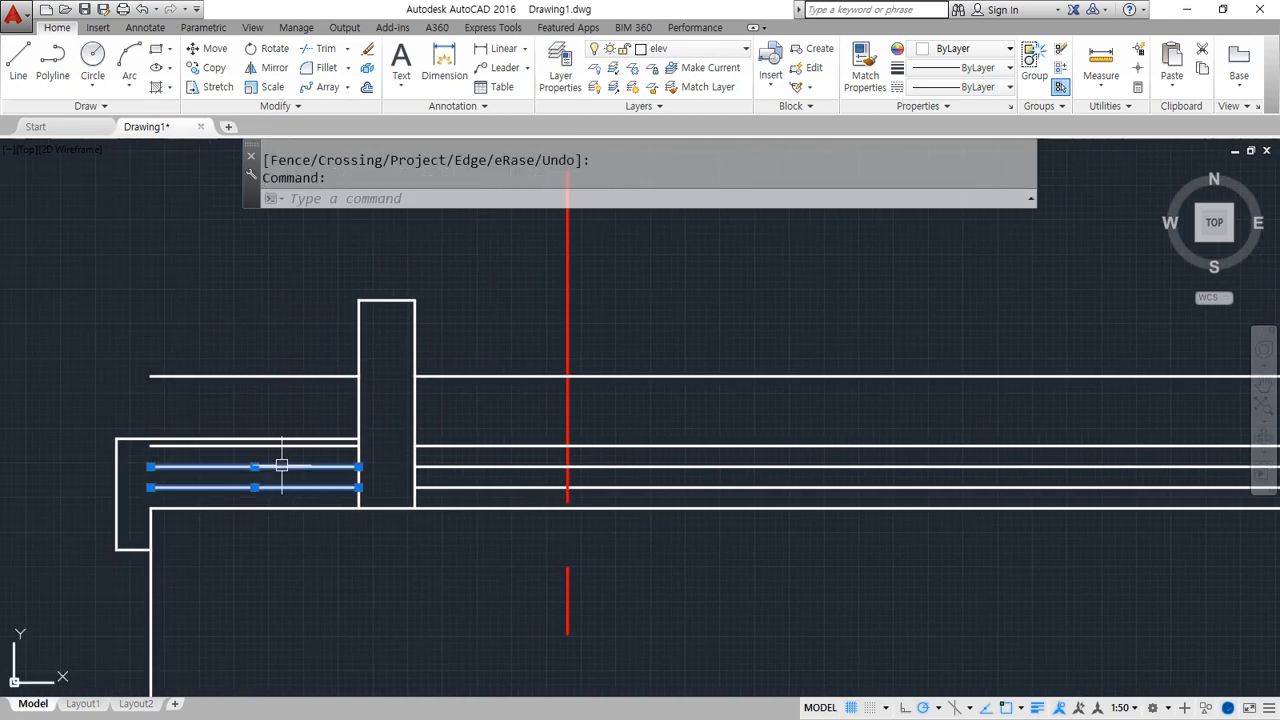
pyautogui.click(281, 447)
pyautogui.click(278, 384)
pyautogui.click(248, 358)
pyautogui.write('e')
pyautogui.press('Return')
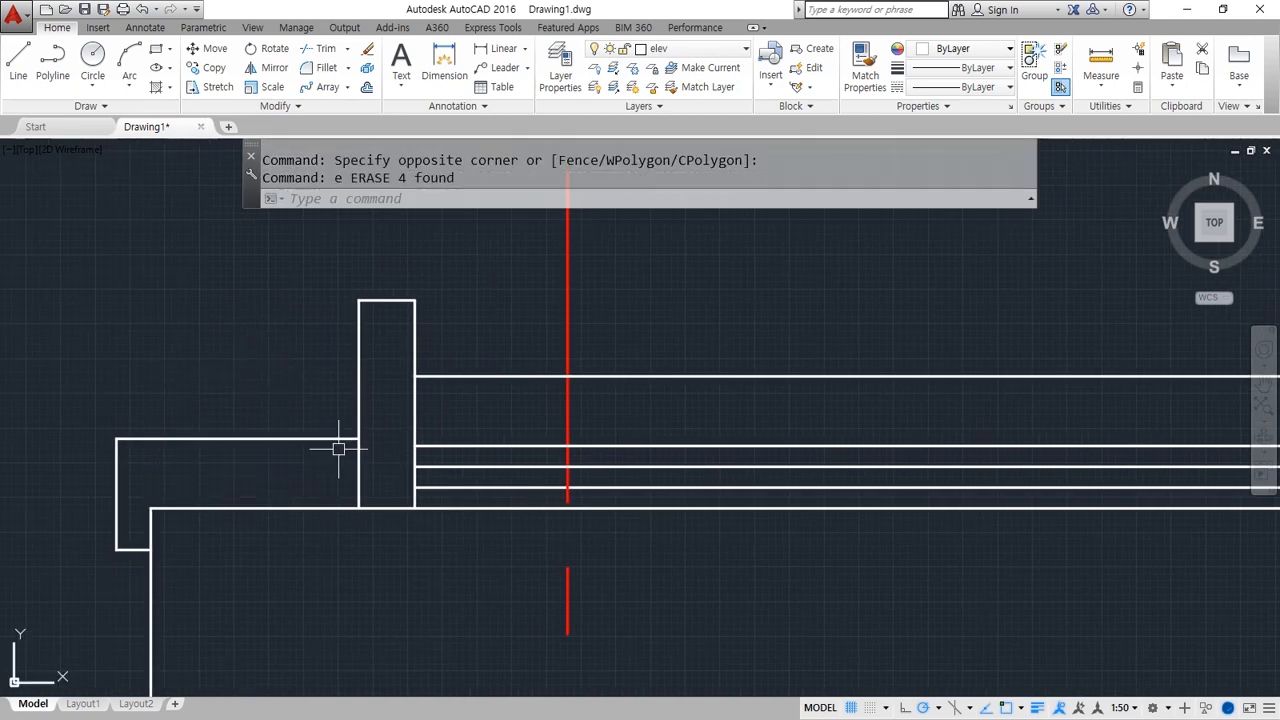
# Trim the four horizontal ridge lines where they extend past the outer side of the right upright
pyautogui.scroll(-6, 338, 450)
pyautogui.moveTo(1060, 436)
pyautogui.mouseDown(button='middle')
pyautogui.moveTo(300, 433)
pyautogui.moveTo(498, 429)
pyautogui.mouseUp(button='middle')
pyautogui.scroll(6, 722, 426)
pyautogui.moveTo(796, 429); pyautogui.dragTo(513, 466, button='middle')
pyautogui.write('tr')
pyautogui.press('space')
pyautogui.press('space')
pyautogui.click(381, 416)
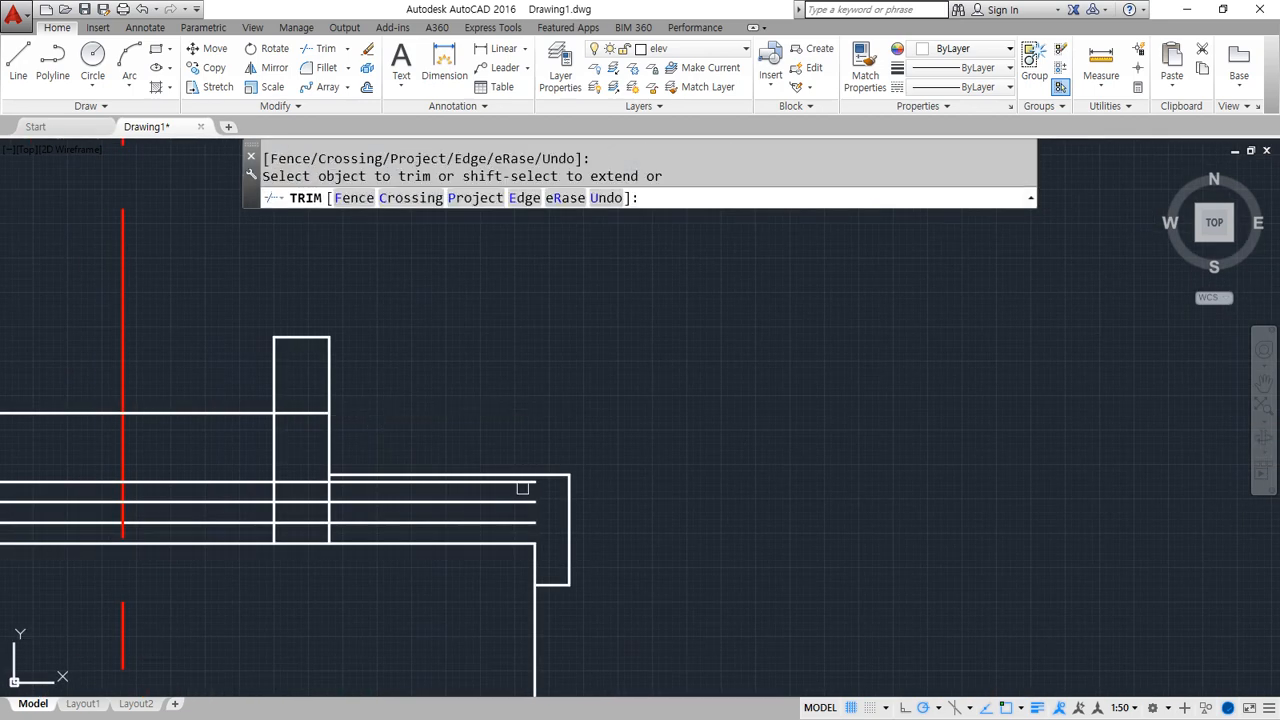
pyautogui.click(544, 527)
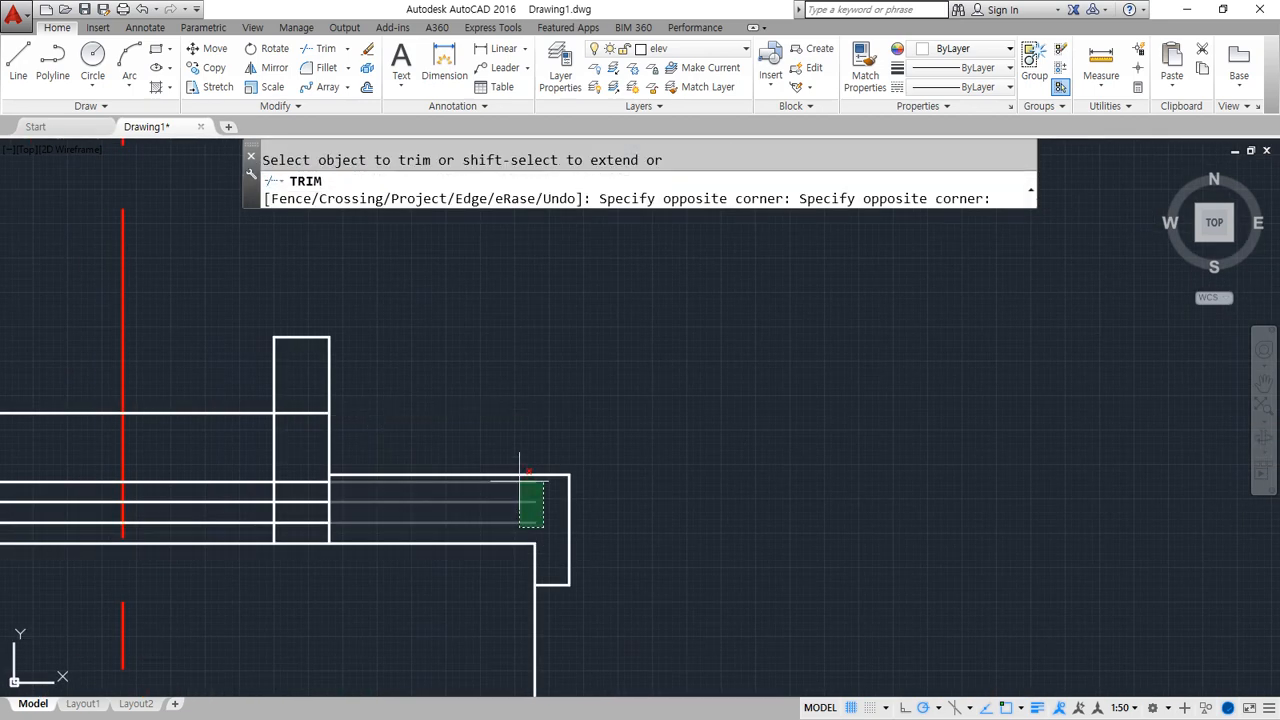
pyautogui.click(519, 481)
# Trim the four ridge line segments inside the right upright
pyautogui.click(329, 416)
pyautogui.click(309, 390)
pyautogui.click(292, 528)
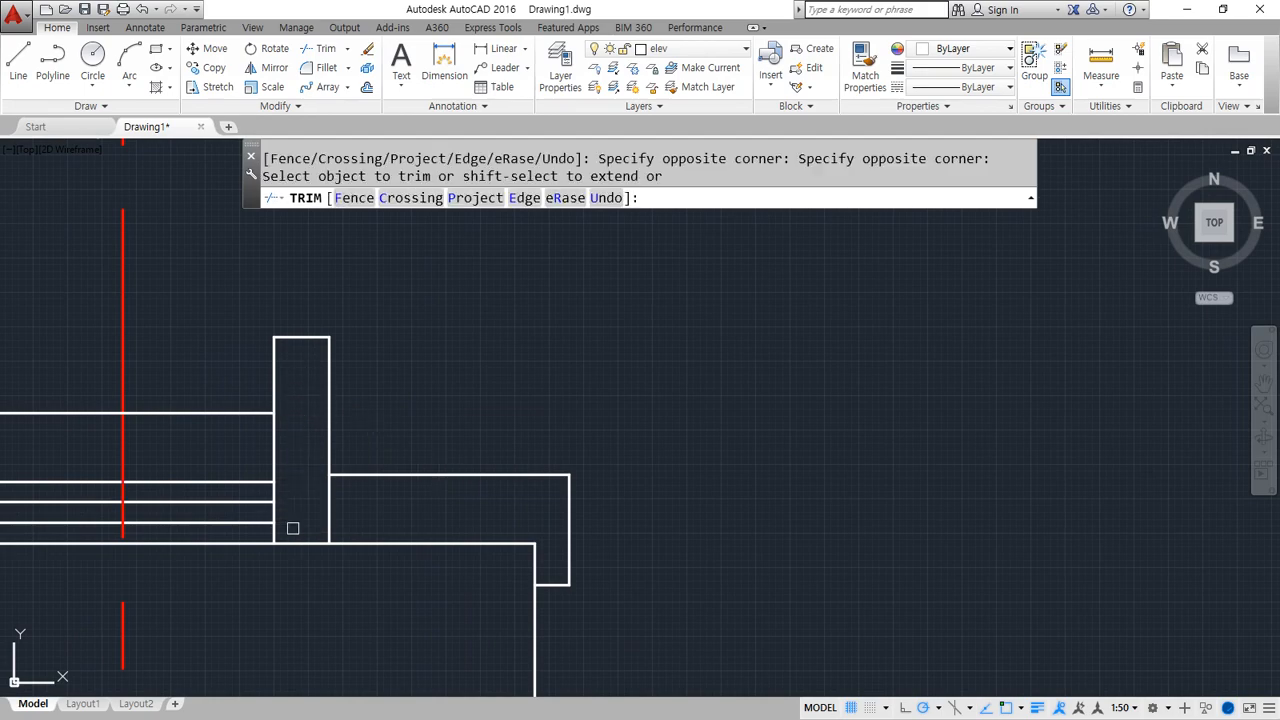
pyautogui.press('Return')
# Freeze the cen layer and make hat the current layer
pyautogui.scroll(-4, 292, 528)
pyautogui.moveTo(223, 551); pyautogui.dragTo(844, 423, button='middle')
pyautogui.click(688, 49)
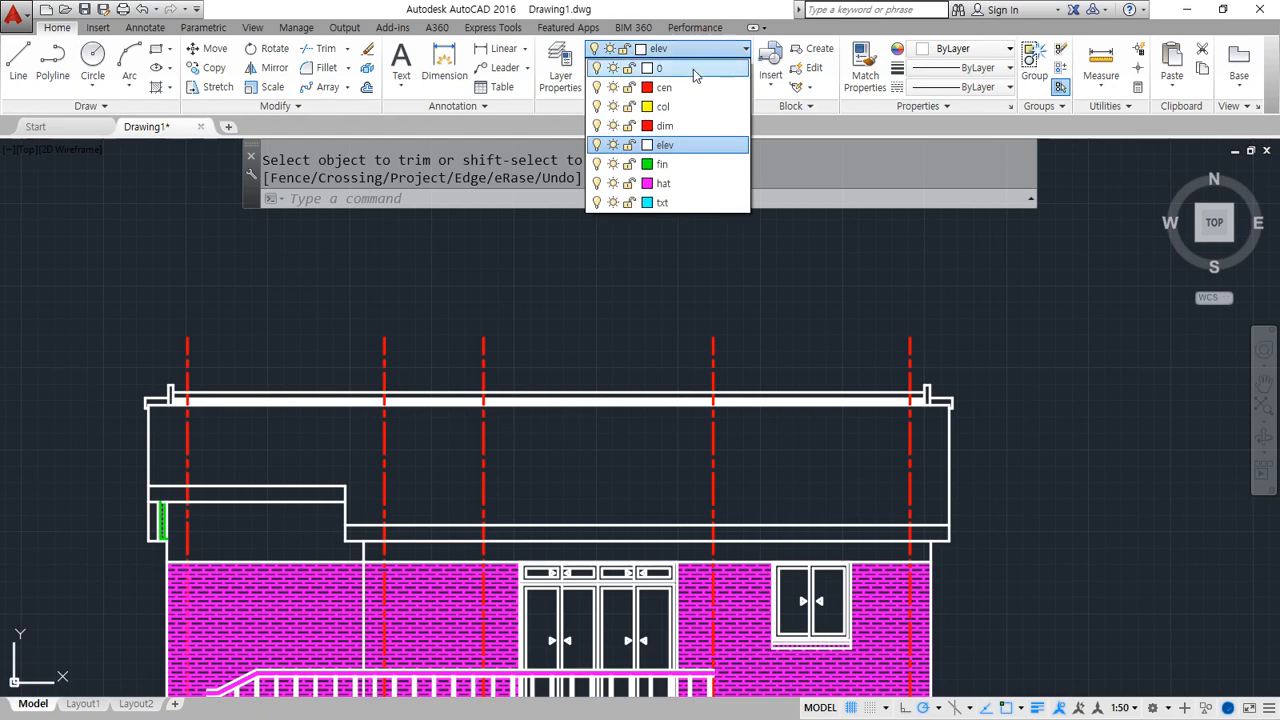
pyautogui.click(613, 87)
pyautogui.click(670, 184)
pyautogui.click(516, 318)
pyautogui.press('Escape')
pyautogui.press('Escape')
# Start a hatch and pick the upper ridge strip and the main roof surface as its areas
pyautogui.write('h')
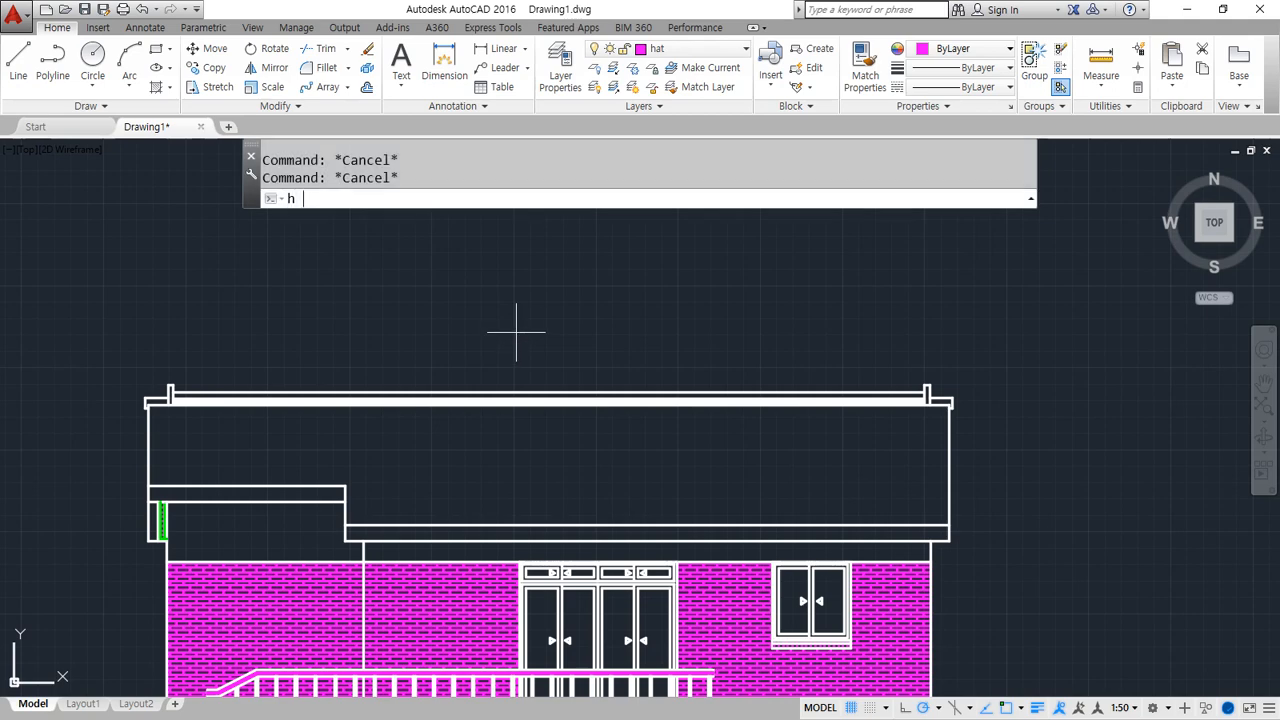
pyautogui.press('Return')
pyautogui.click(507, 396)
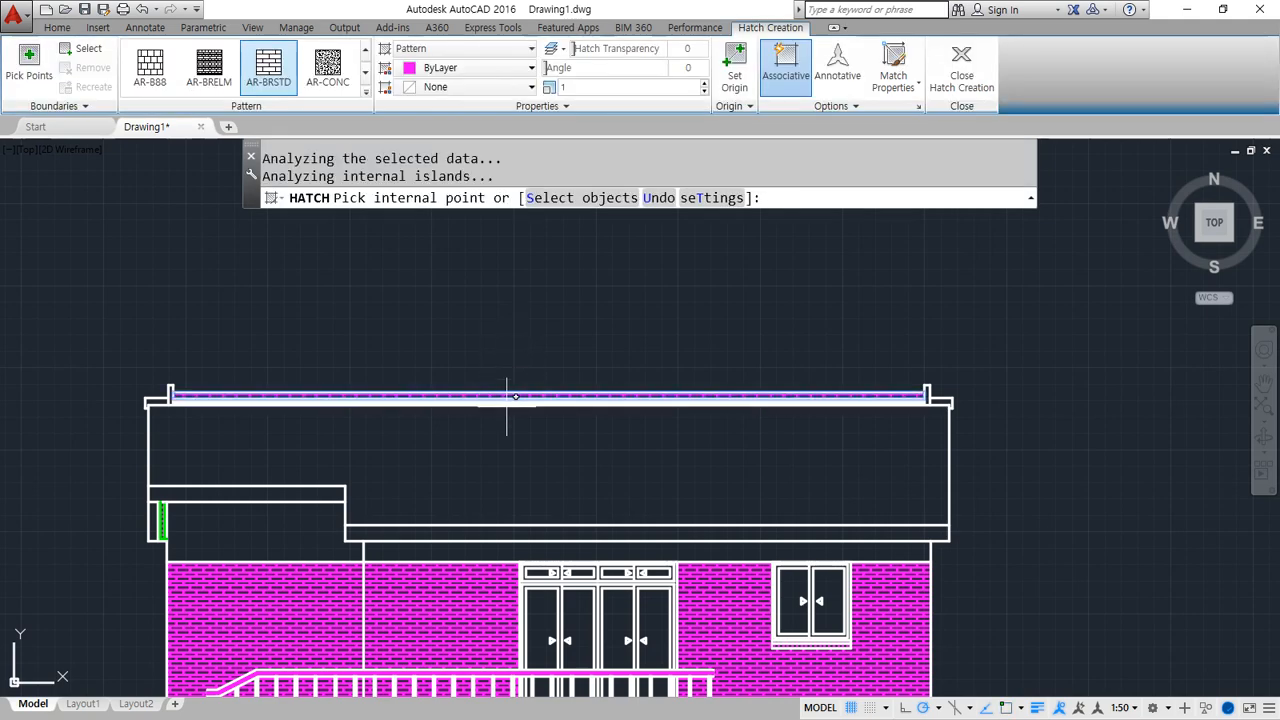
pyautogui.click(510, 455)
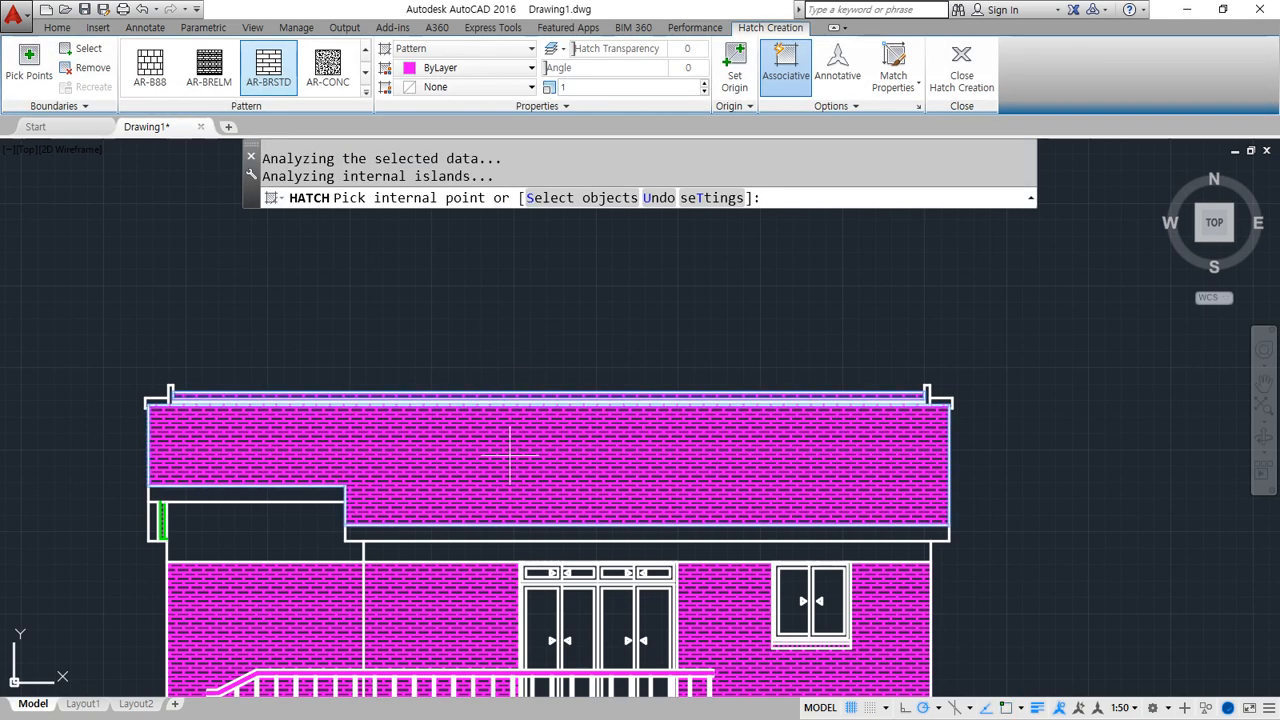
# Set the roof hatch to the User defined type with spacing 300 and angle 90, and finish it
pyautogui.click(478, 48)
pyautogui.click(455, 121)
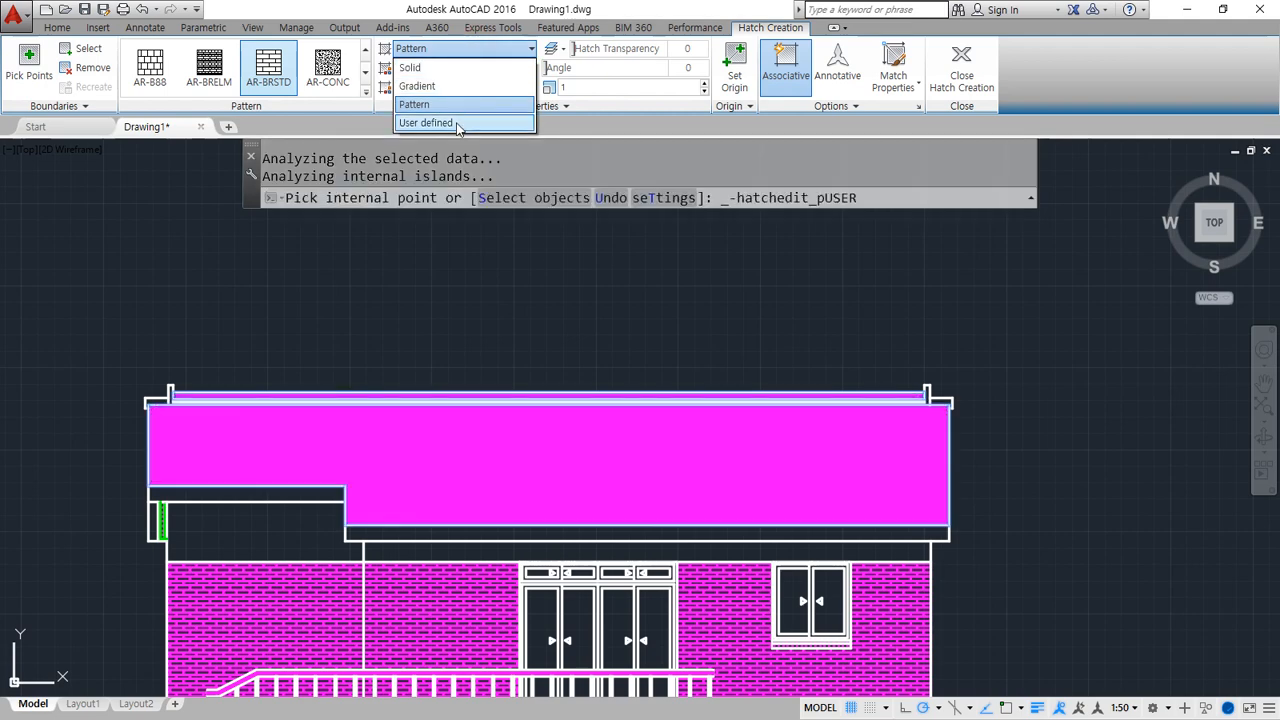
pyautogui.click(648, 85)
pyautogui.write('300')
pyautogui.press('Return')
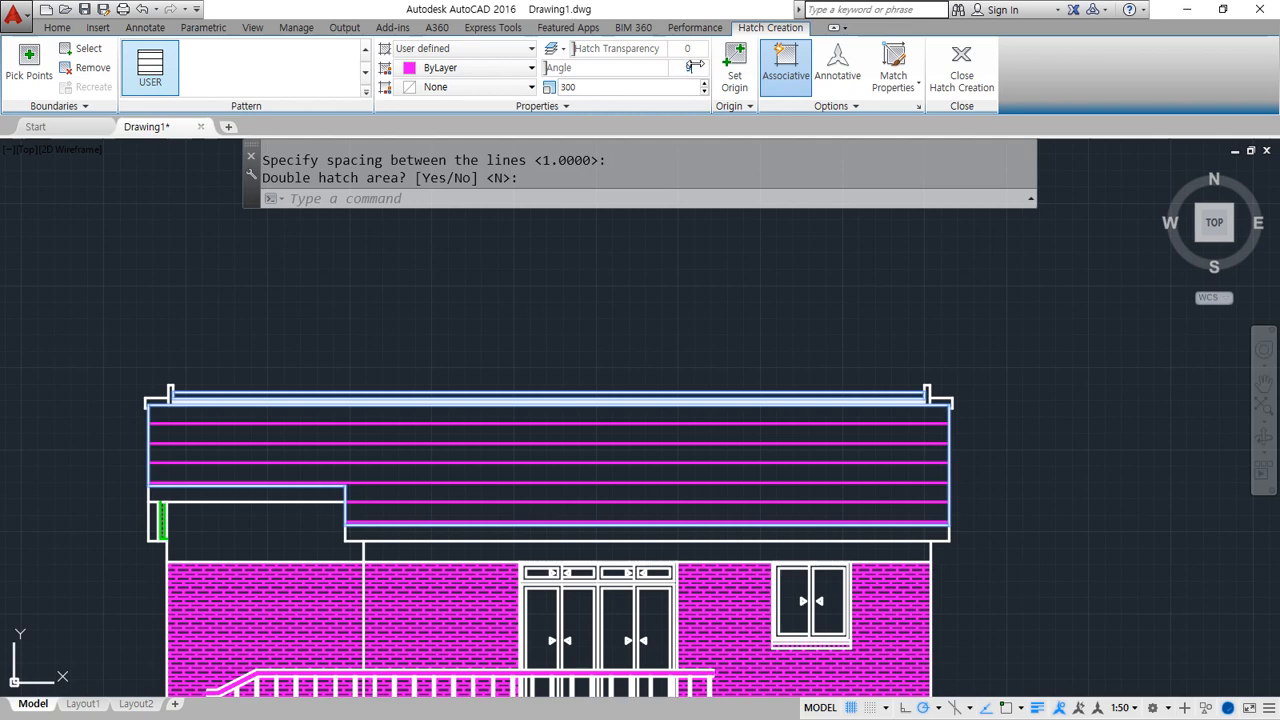
pyautogui.write('90')
pyautogui.press('Return')
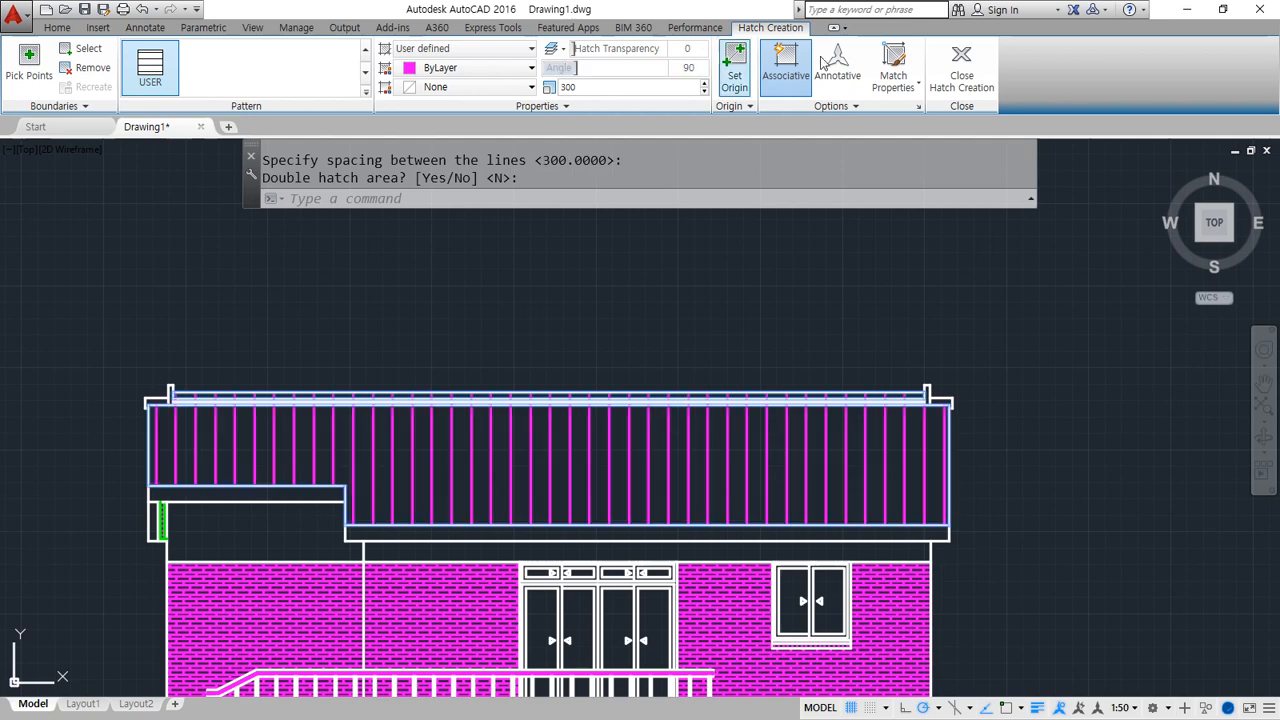
pyautogui.click(961, 65)
# Set a new origin for the roof hatch at the ridge near the middle of the roof
pyautogui.click(594, 440)
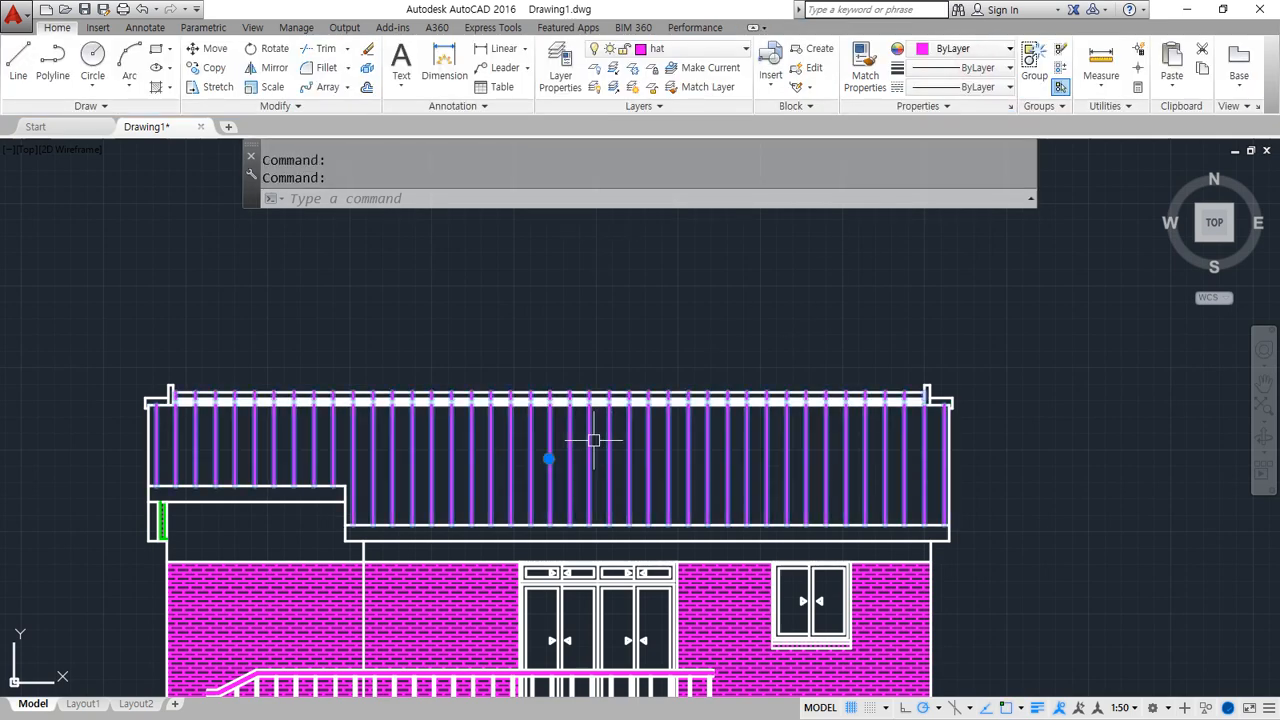
pyautogui.click(736, 70)
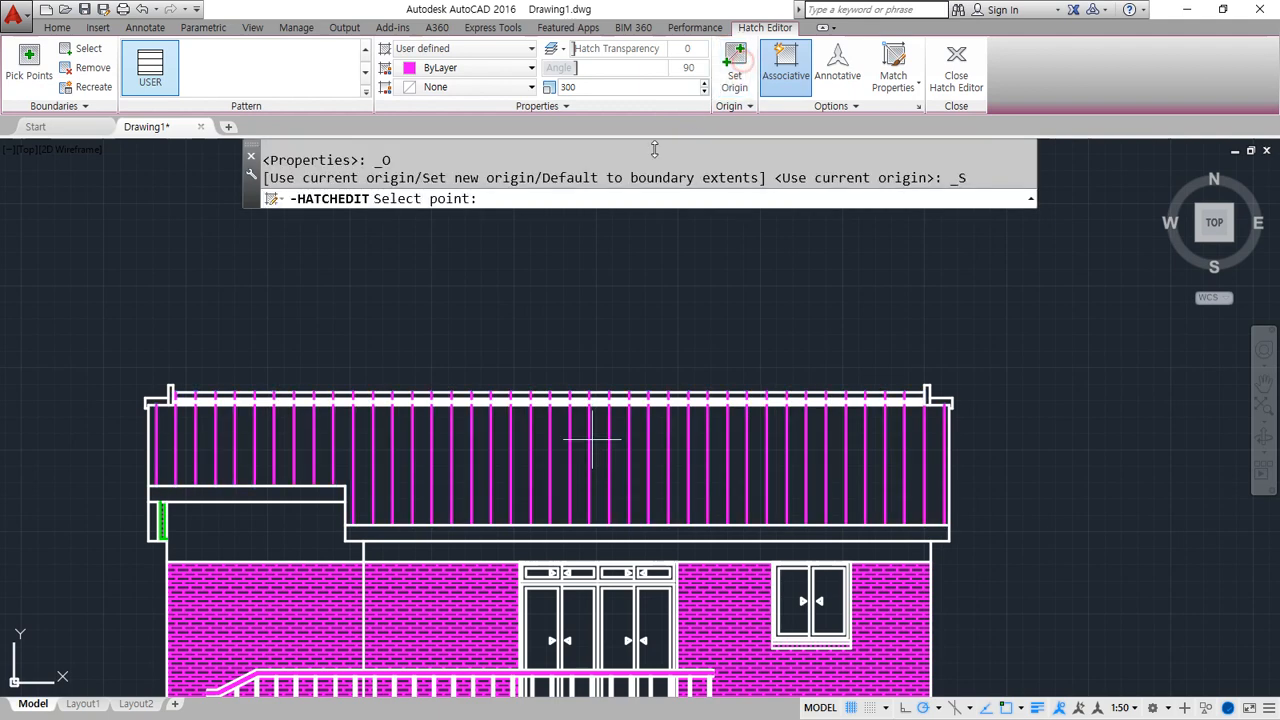
pyautogui.click(567, 383)
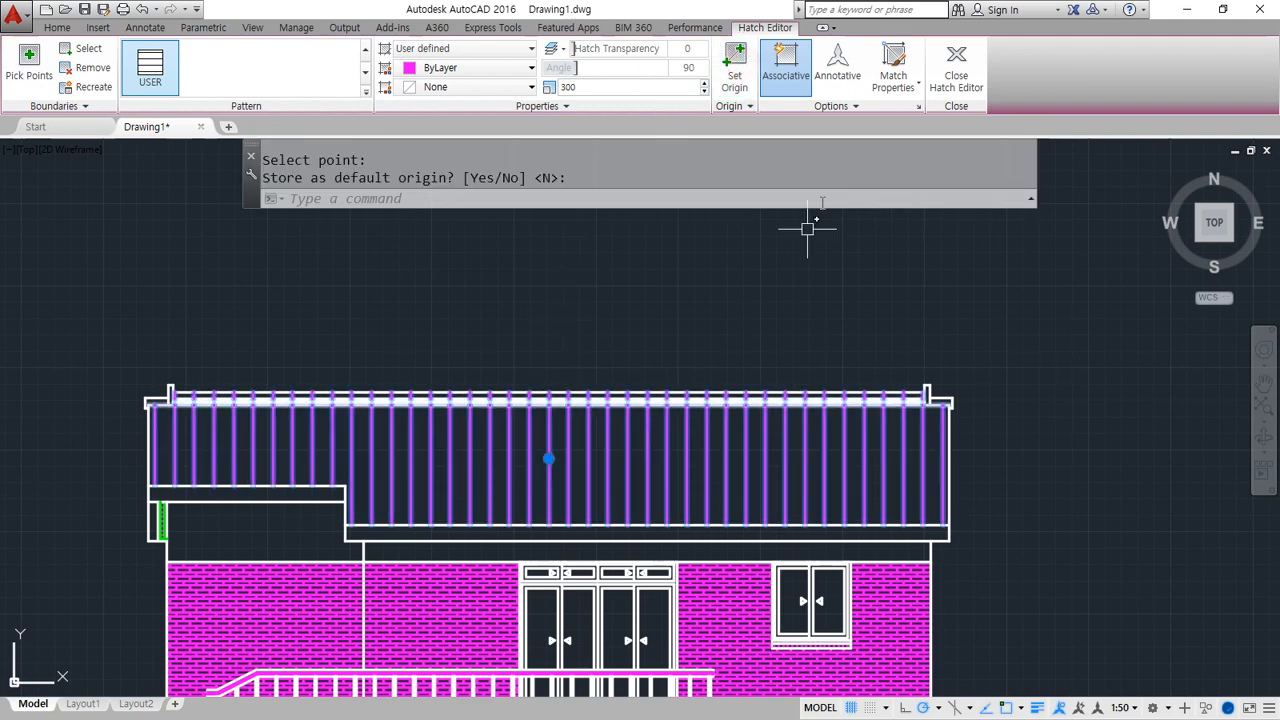
pyautogui.click(955, 70)
# Match the properties of the roof hatch onto the two inner horizontal ridge lines
pyautogui.scroll(10, 423, 437)
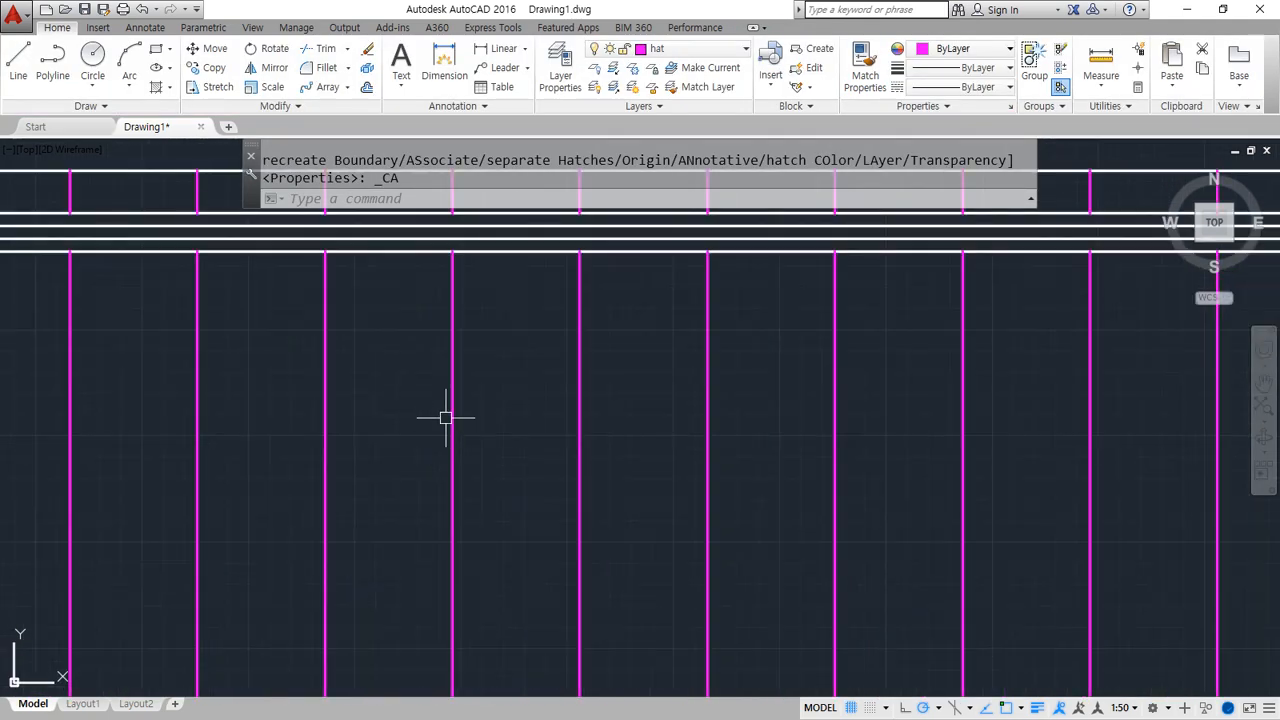
pyautogui.write('ma')
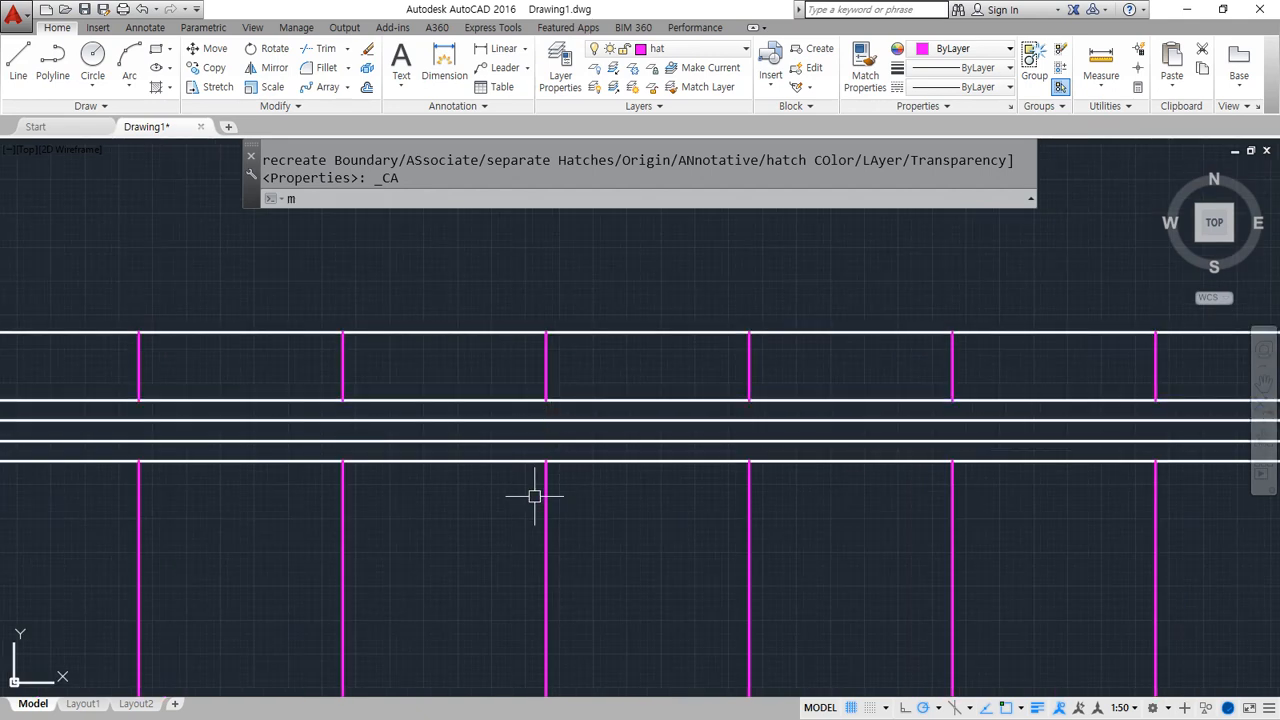
pyautogui.press('Return')
pyautogui.click(546, 503)
pyautogui.click(586, 420)
pyautogui.click(617, 429)
pyautogui.press('Return')
# Examine the roof's left corner and ridge lines, and check the whole elevation
pyautogui.scroll(-5, 555, 452)
pyautogui.moveTo(339, 483); pyautogui.dragTo(918, 482, button='middle')
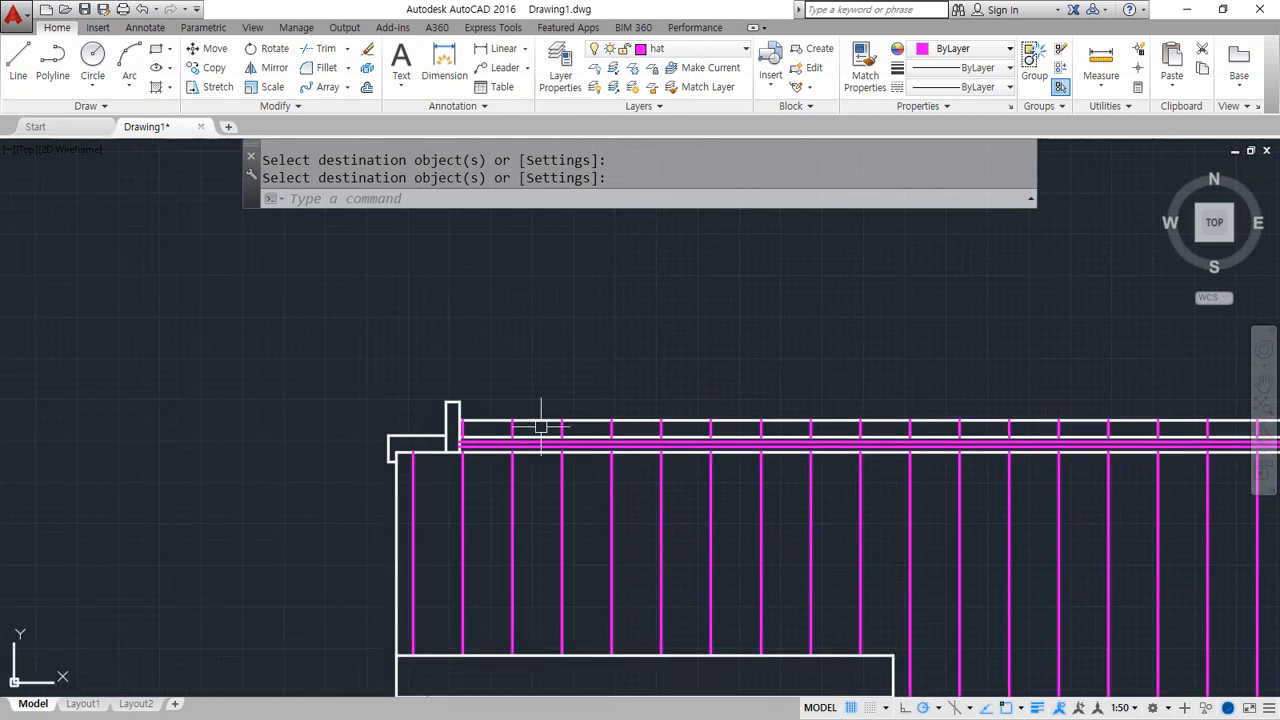
pyautogui.scroll(2, 541, 428)
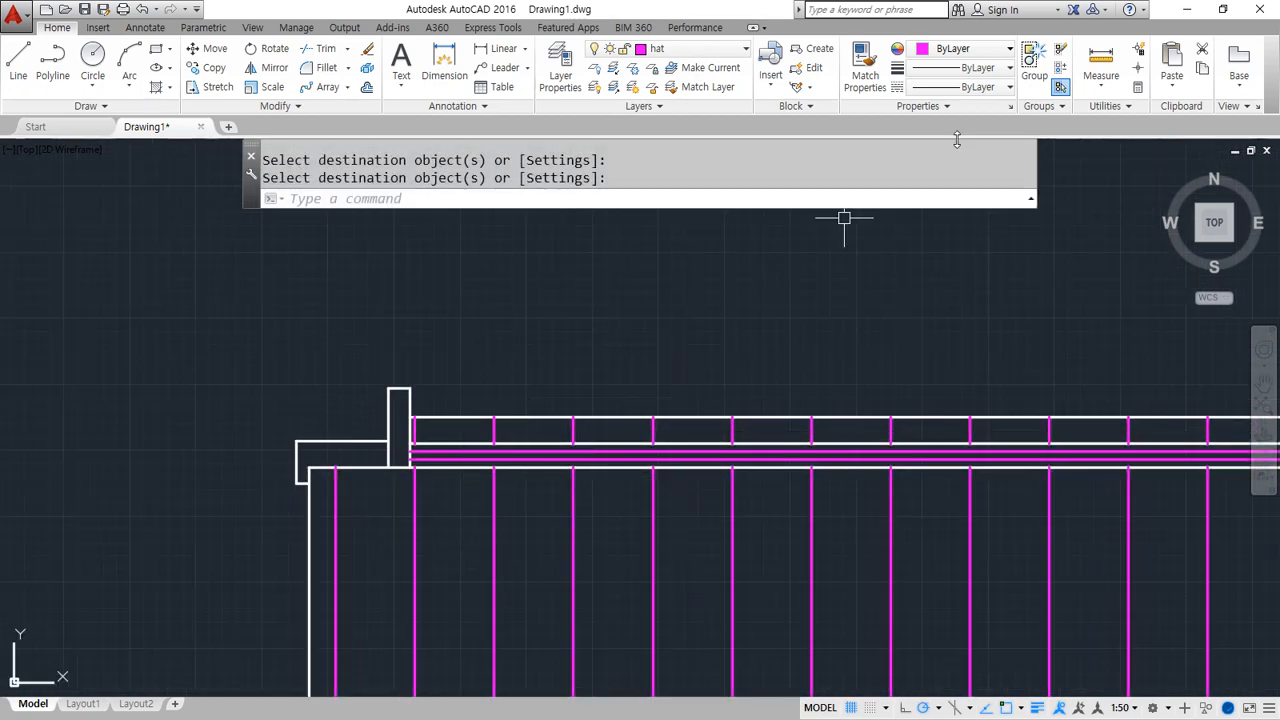
pyautogui.write('z')
pyautogui.press('Return')
pyautogui.write('e')
pyautogui.press('Return')
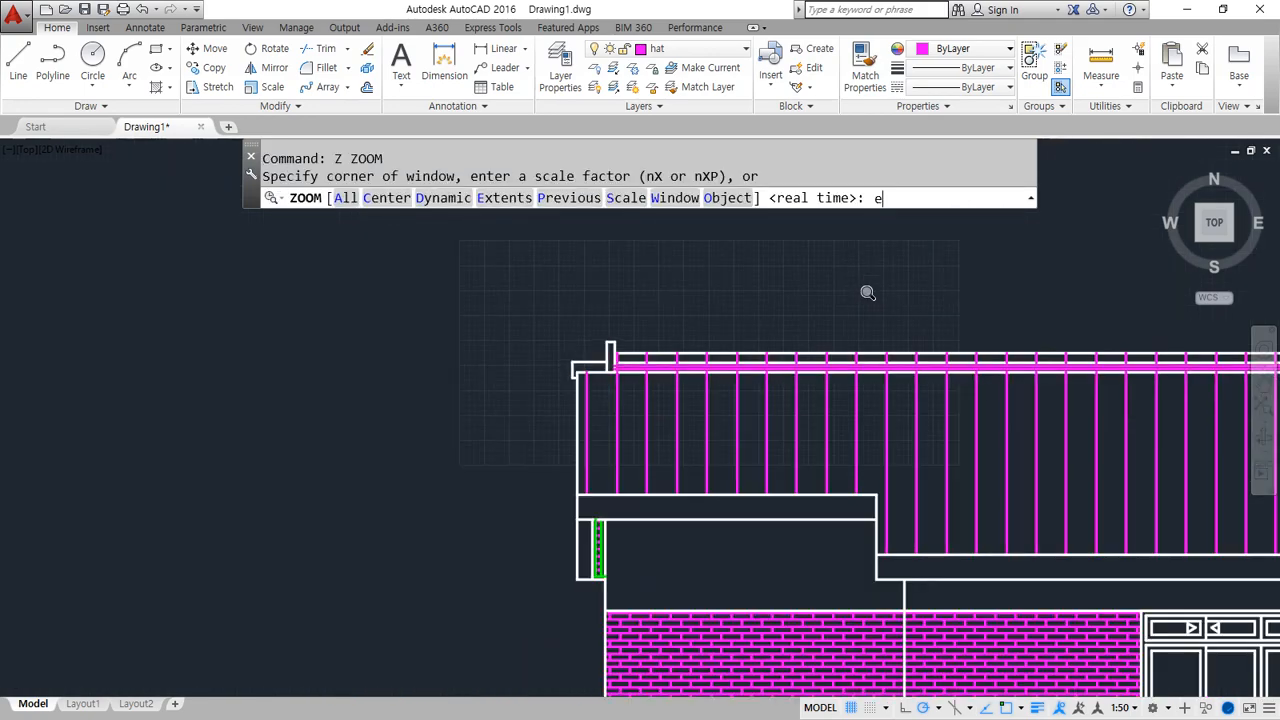
pyautogui.moveTo(930, 385); pyautogui.dragTo(539, 427, button='middle')
pyautogui.scroll(1, 539, 427)
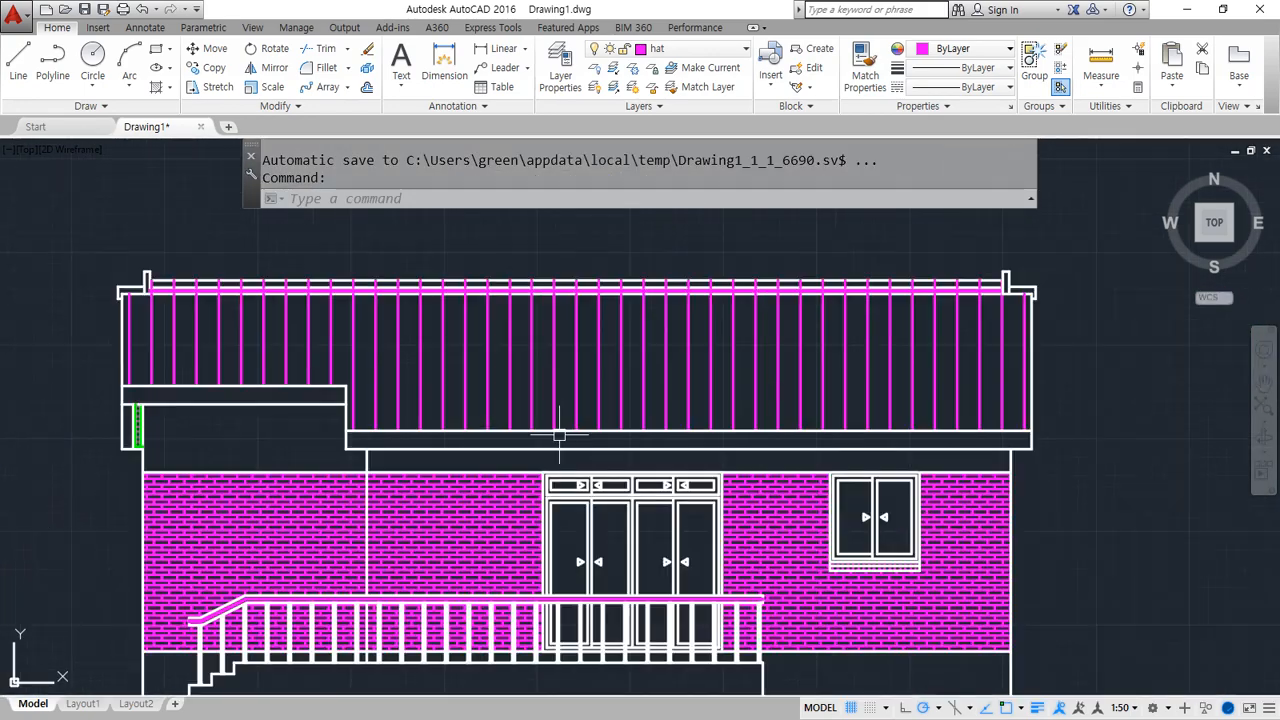
pyautogui.scroll(-1, 560, 430)
pyautogui.moveTo(636, 431); pyautogui.dragTo(586, 403, button='middle')
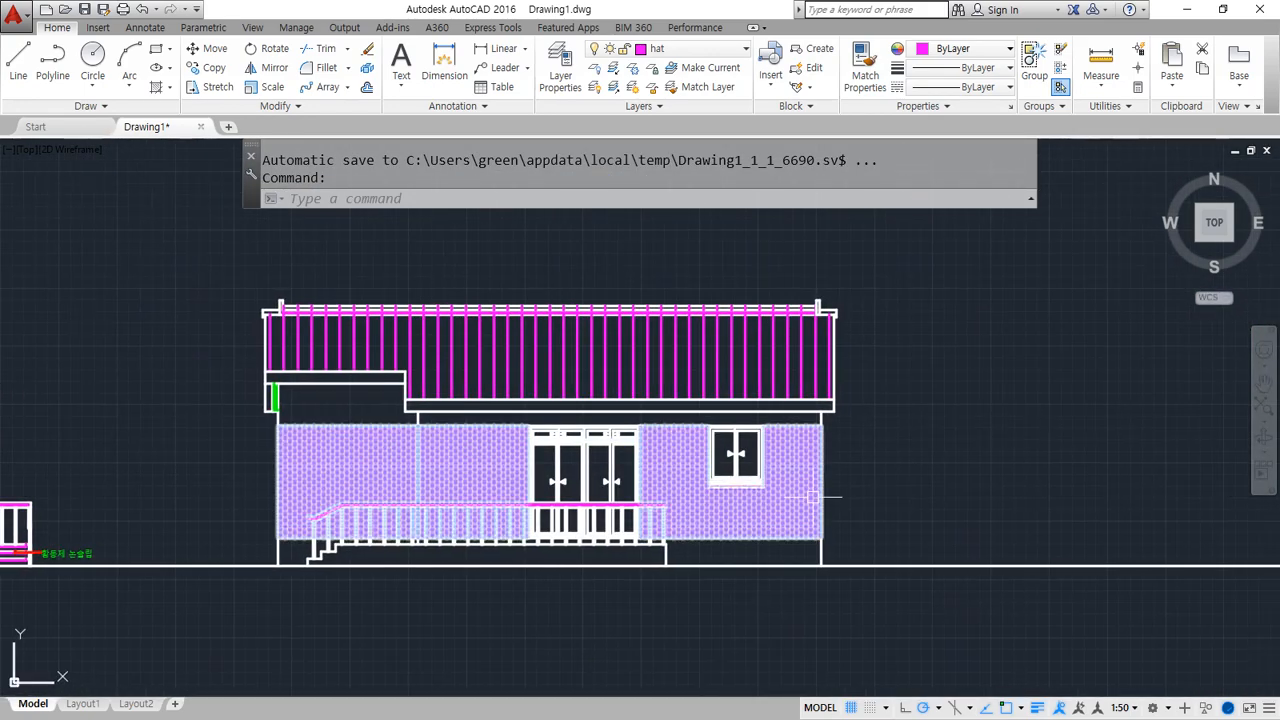